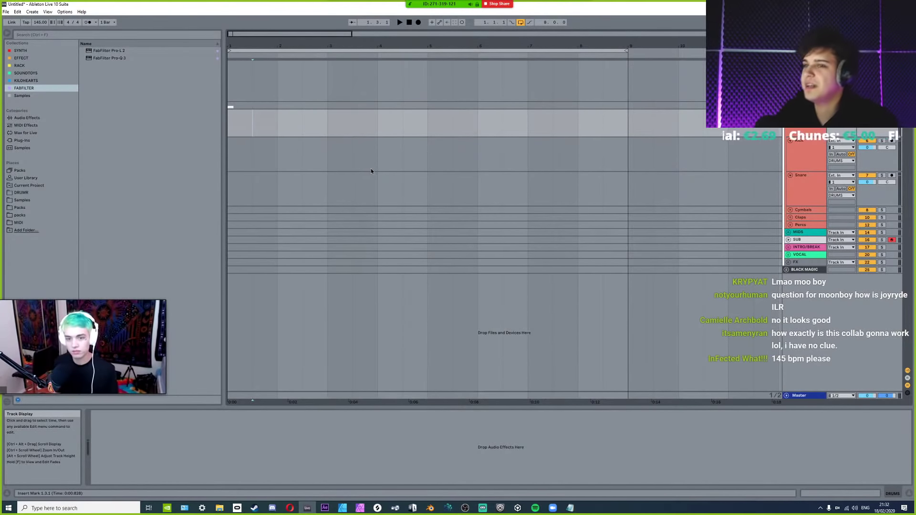
Select the SUB track and unfold it in the arrangement.
left_click(234, 128)
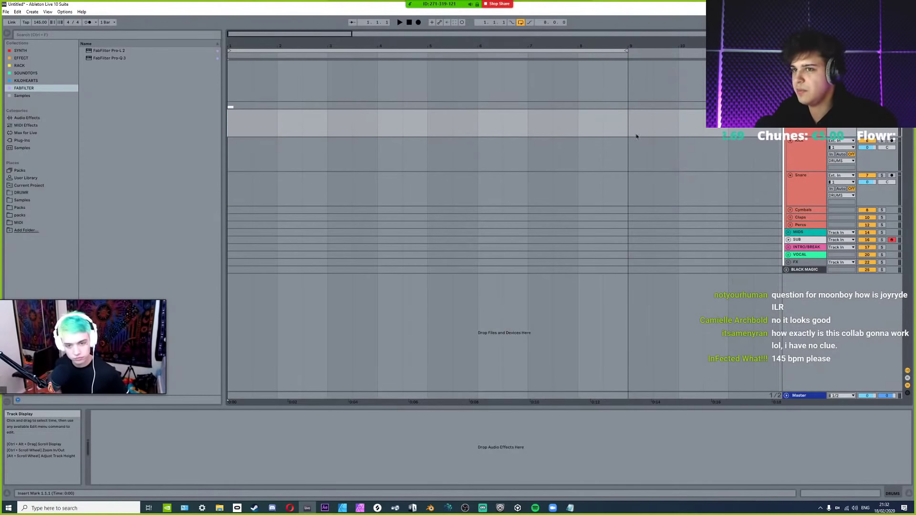
left_click(807, 271)
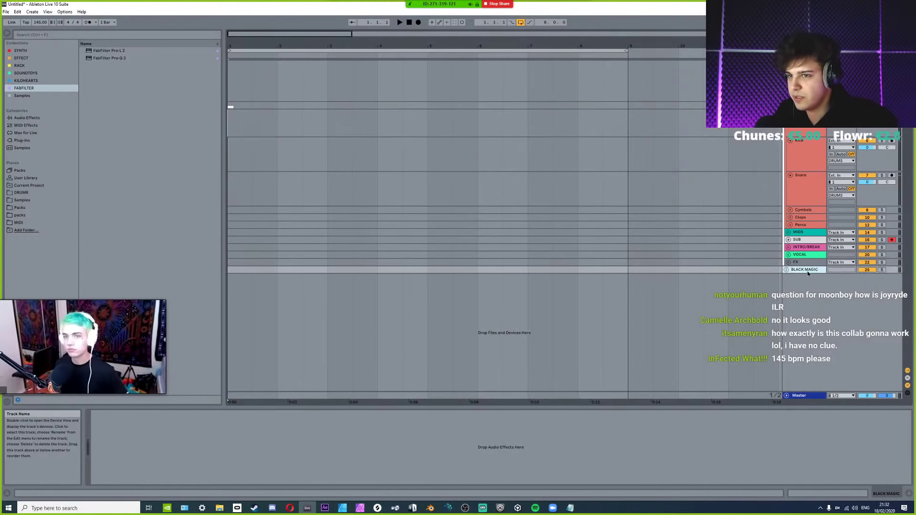
left_click(804, 233)
left_click(805, 247)
left_click(806, 240)
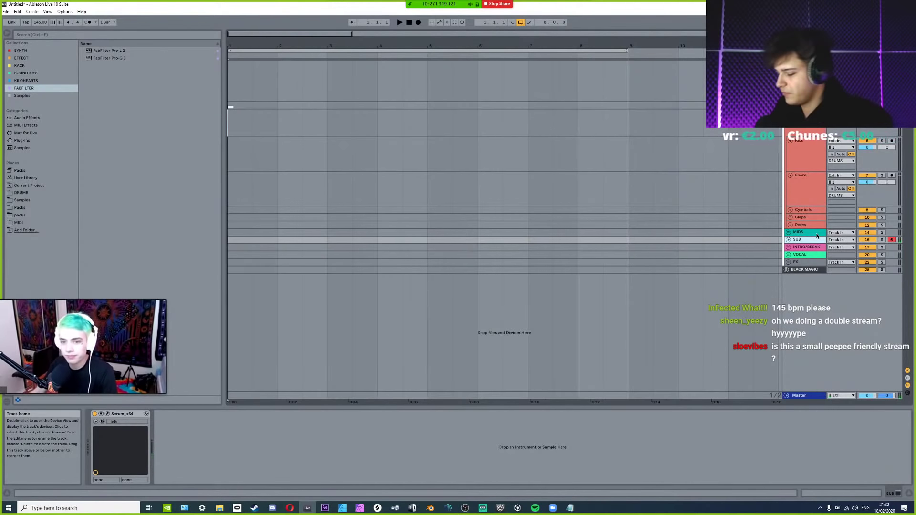
left_click(788, 240)
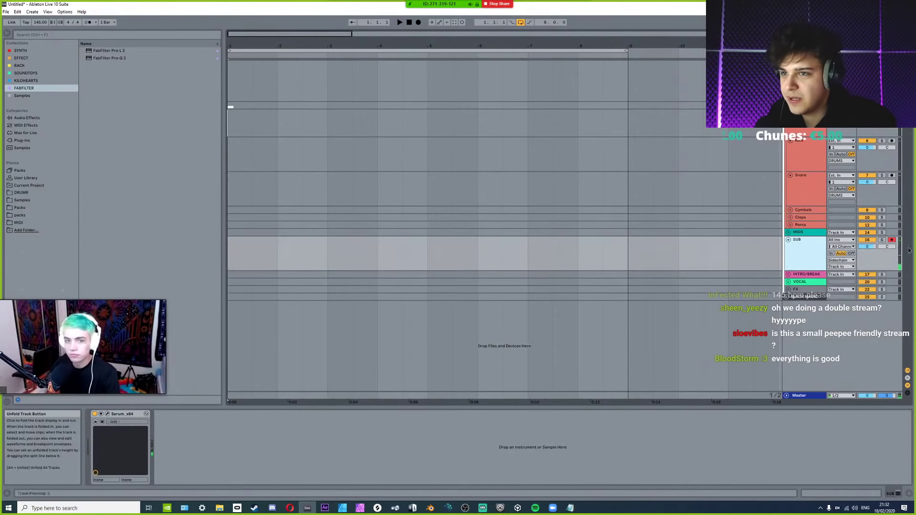
Pan the SUB track to 50L as a stereo test and reset its panning to centre.
mouse_move(887, 246)
left_mouse_down()
mouse_move(893, 225)
mouse_move(890, 259)
left_mouse_up()
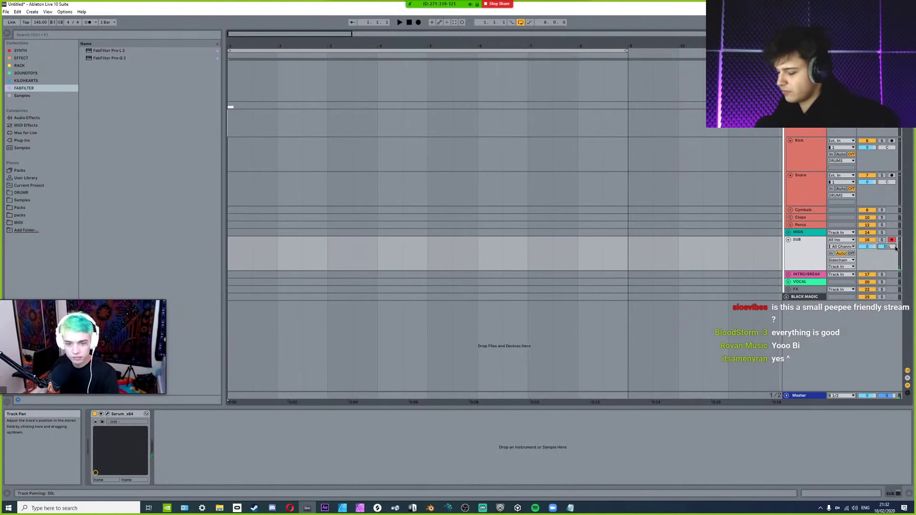
left_click_drag(895, 247, 896, 246)
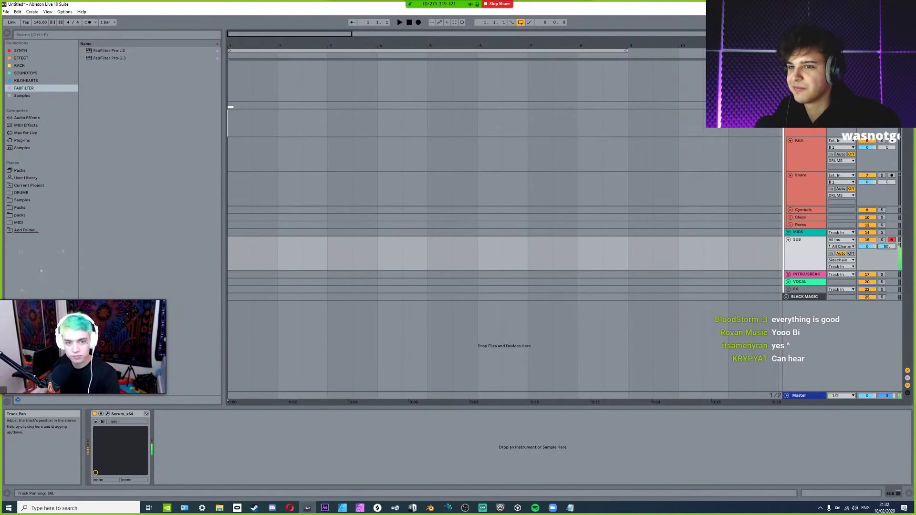
double_click(886, 249)
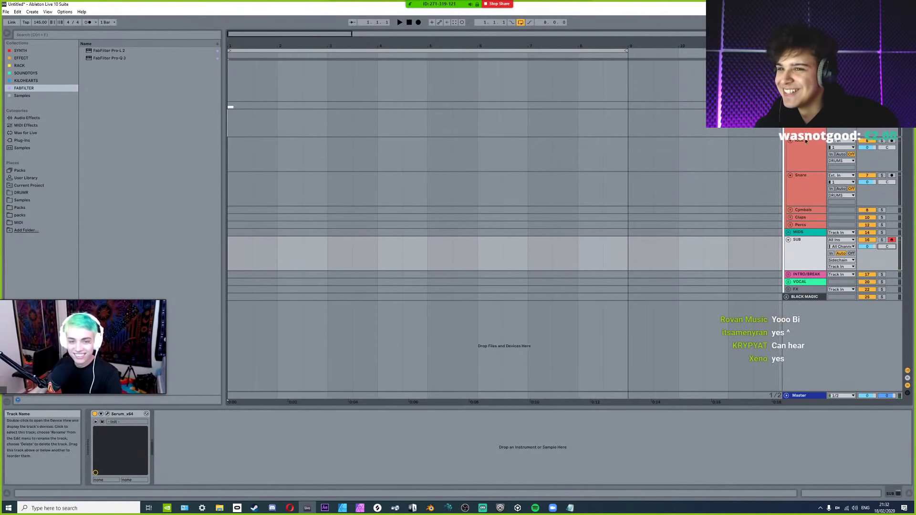
Insert a new MIDI track directly above the Kick track and show the SYNTH collection in the browser.
left_click(806, 153)
left_click(806, 122)
left_click(802, 150)
key("ctrl+shift+t")
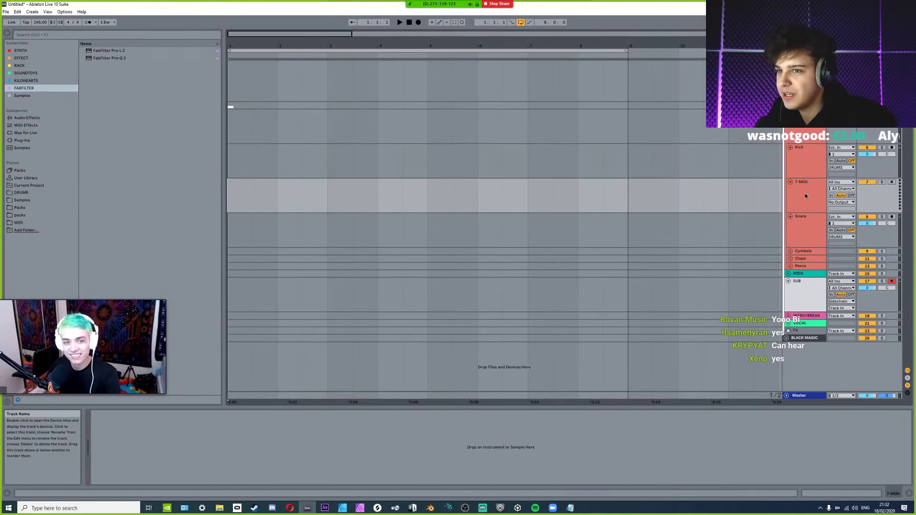
left_click_drag(802, 185, 802, 147)
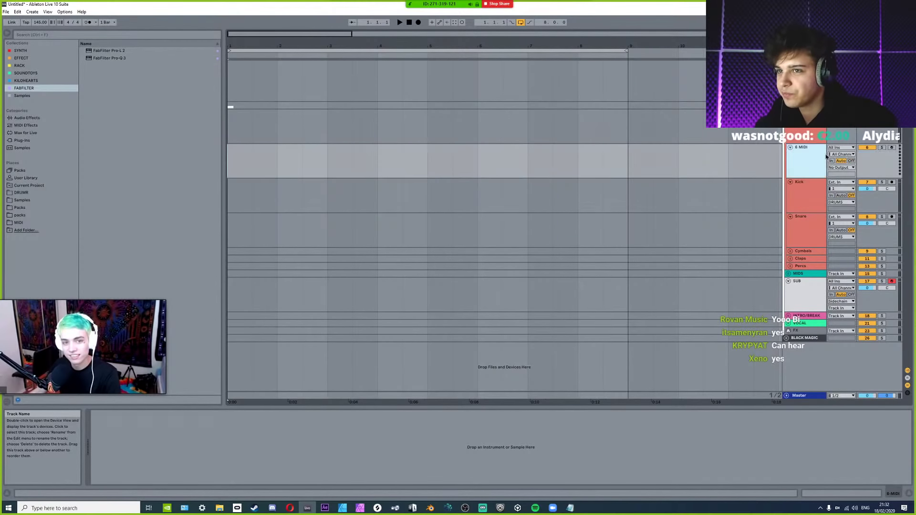
left_click(21, 51)
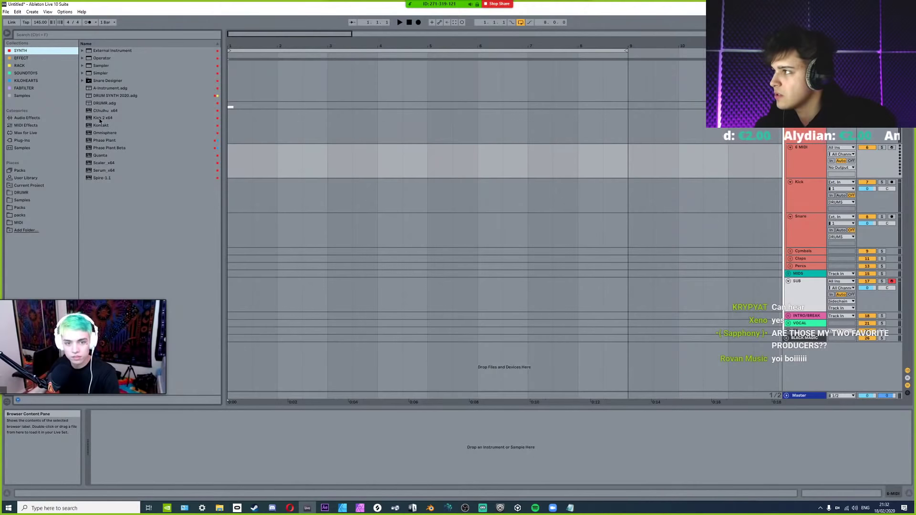
left_click(807, 190)
left_click(807, 170)
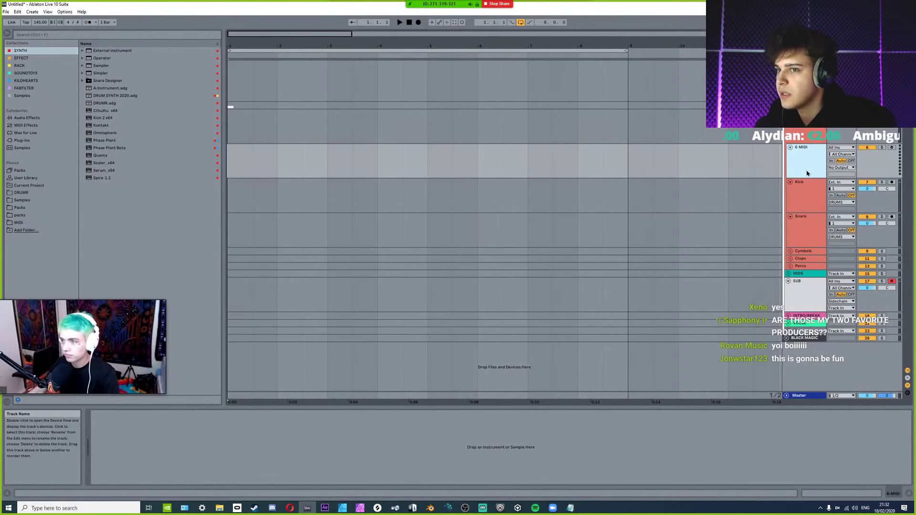
left_click(811, 227)
left_click(815, 197)
left_click(809, 228)
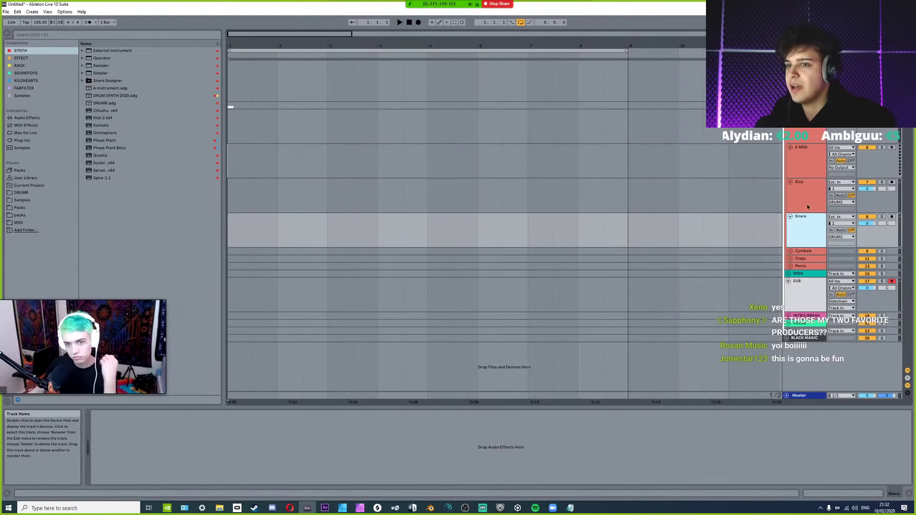
left_click(807, 198)
left_click(808, 228)
left_click(807, 198)
left_click(809, 228)
left_click(807, 198)
left_click(809, 228)
left_click(807, 198)
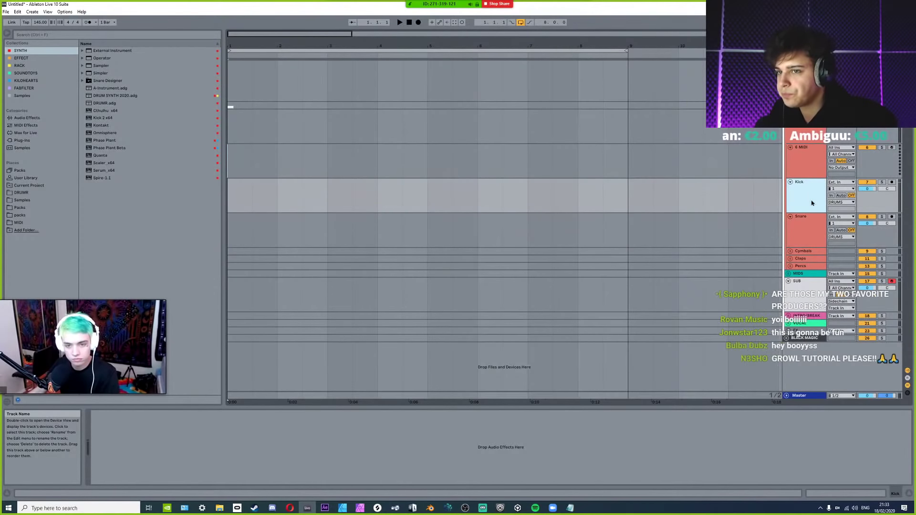
left_click(808, 228)
left_click(804, 201)
left_click(804, 231)
left_click(805, 200)
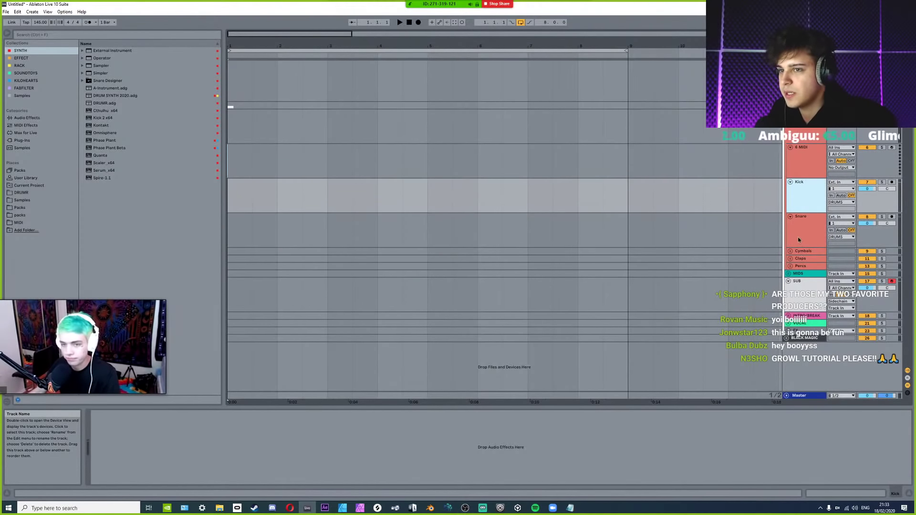
left_click(797, 237)
Inspect the first kHs Transient Shaper on the Cymbals track and close its plug-in window.
left_click(801, 253)
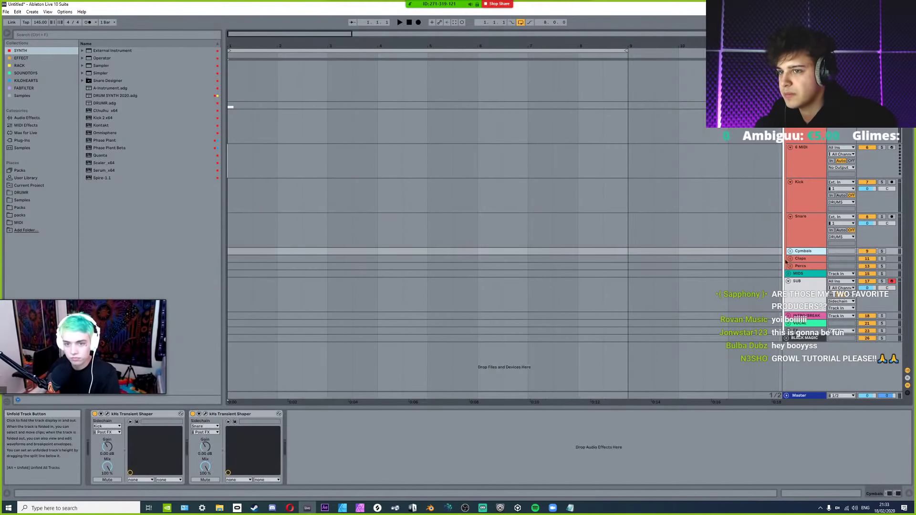
left_click(108, 415)
left_click(108, 415)
left_click(108, 414)
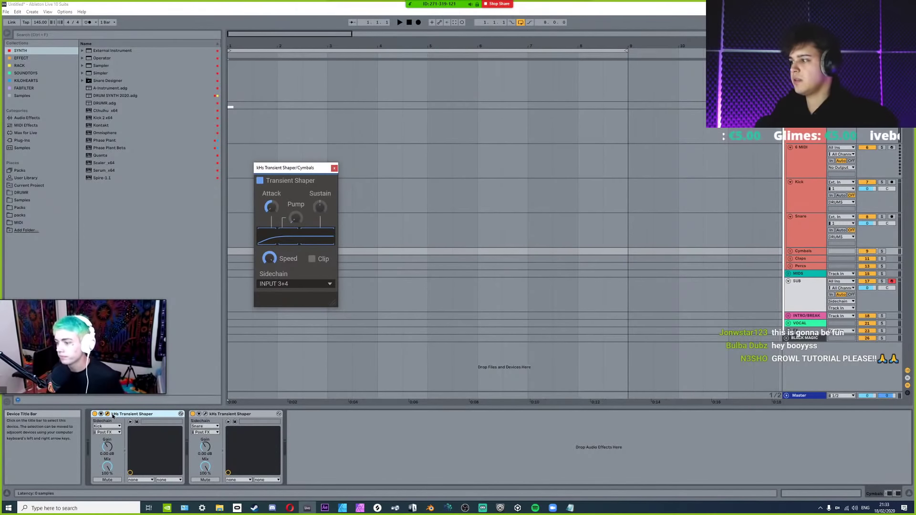
left_click(113, 416)
left_click(108, 414)
Load the DRUM SYNTH 2020.adg rack onto the new MIDI track above Kick.
left_click(809, 165)
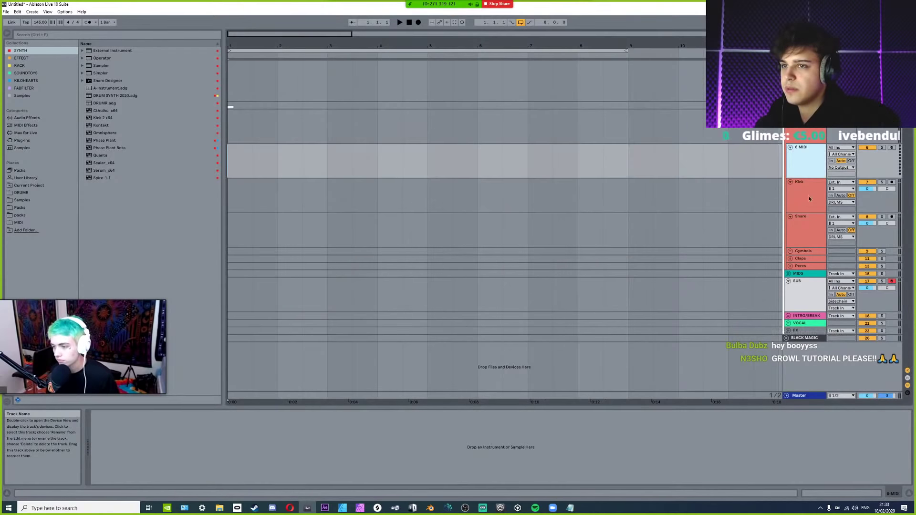
left_click(808, 195)
left_click(810, 166)
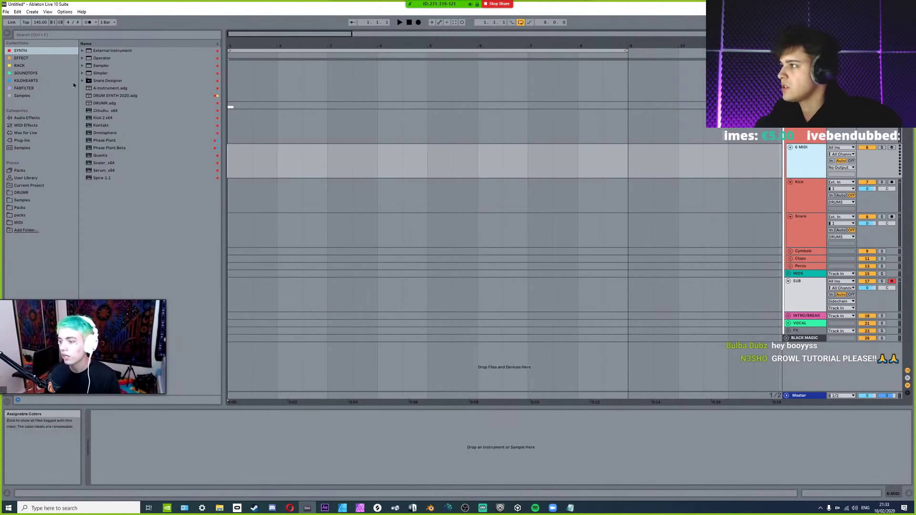
left_click_drag(115, 96, 810, 157)
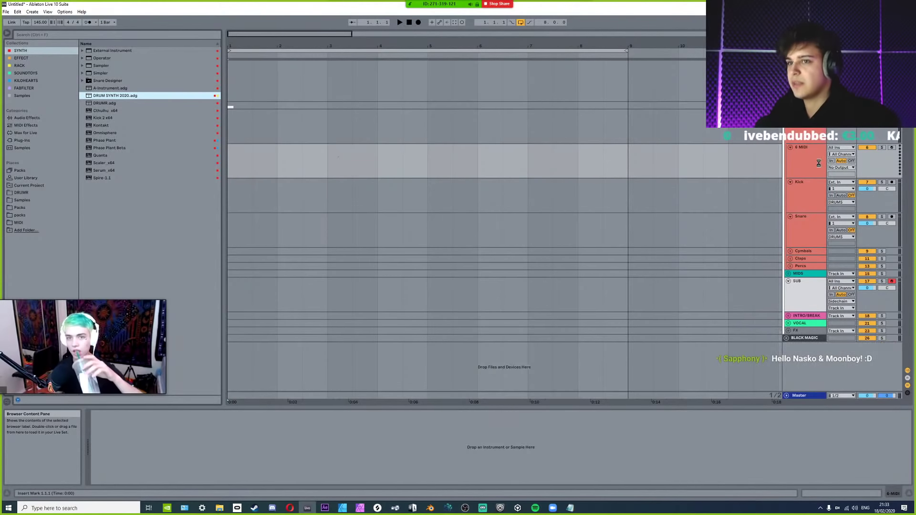
left_click(811, 192)
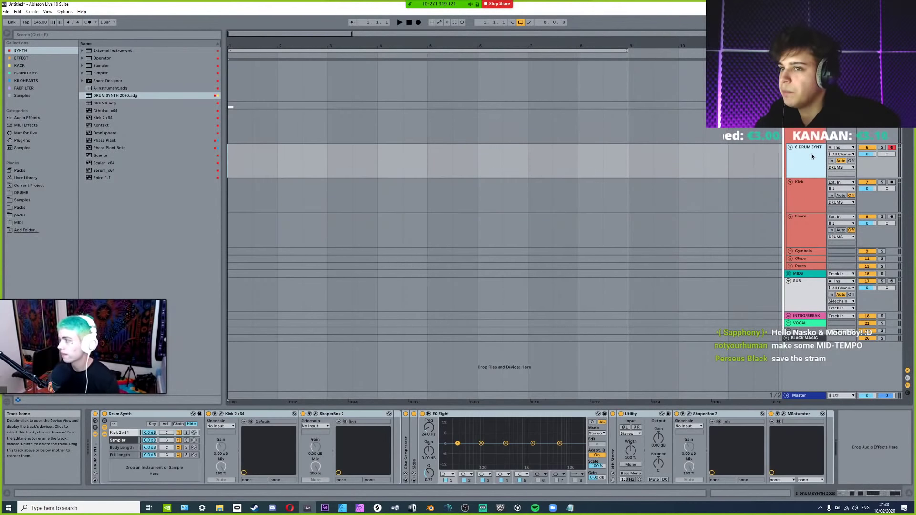
left_click(812, 156)
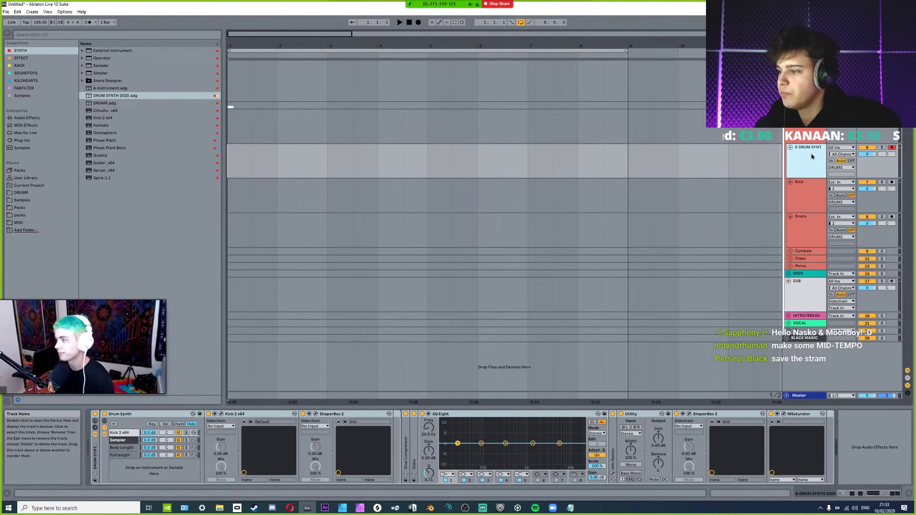
left_click(716, 415)
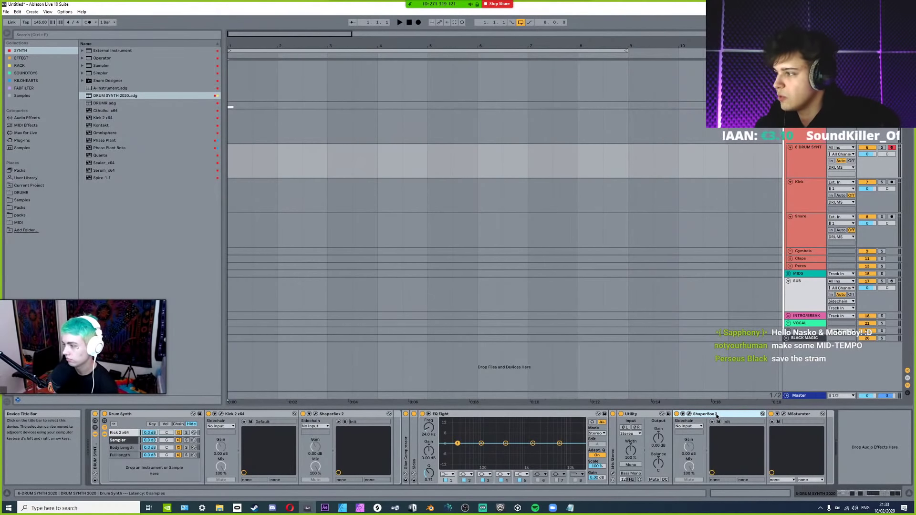
Place the C3 One Shot.alc MIDI clip on the first beat of the drum synth track.
left_click(243, 154)
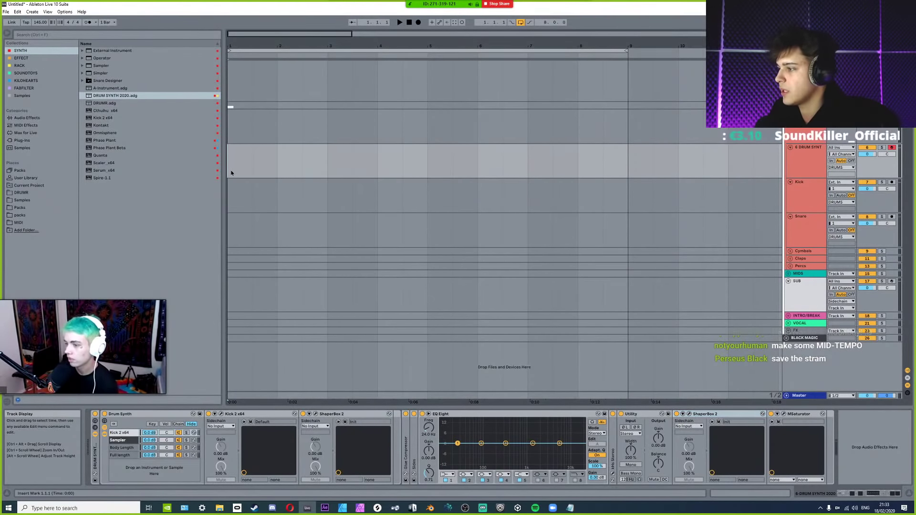
scroll(232, 173, "up", 5)
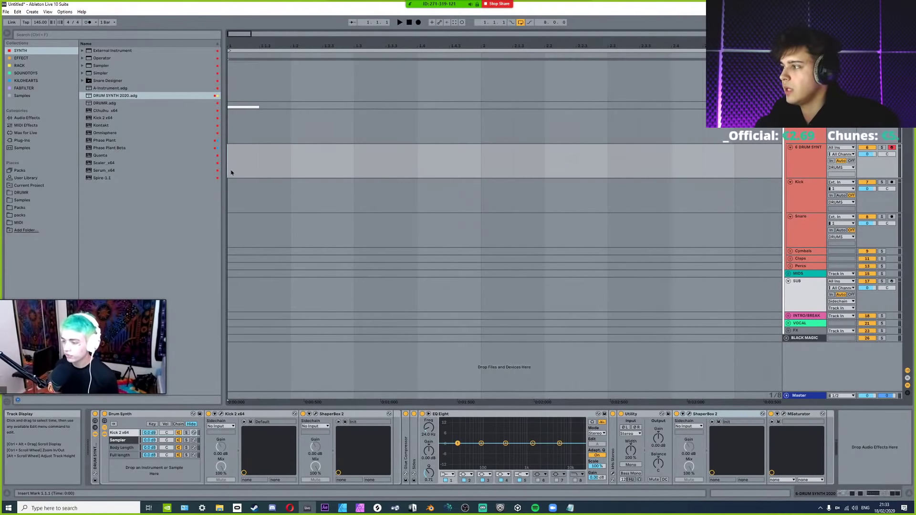
left_click_drag(231, 172, 276, 172)
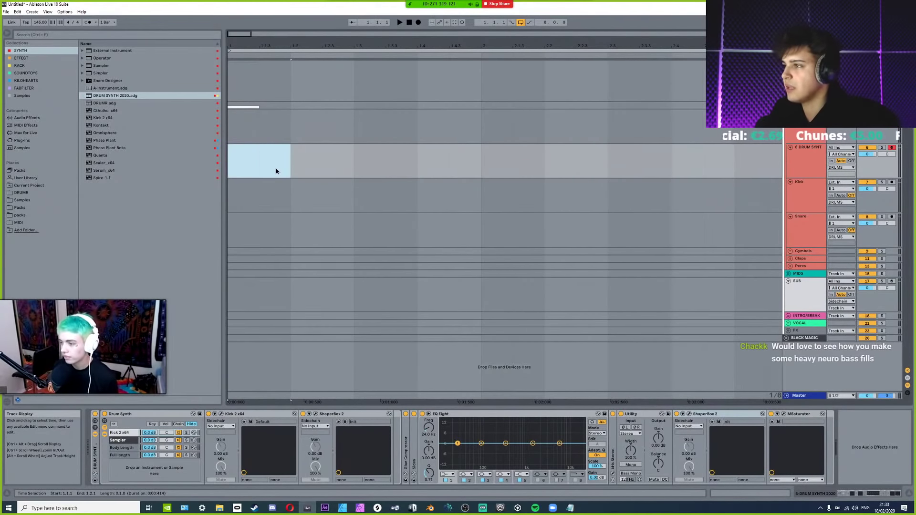
left_click(19, 222)
left_click_drag(102, 73, 259, 146)
Play the one-shot clip on the drum synth track several times to audition its sound.
key("space")
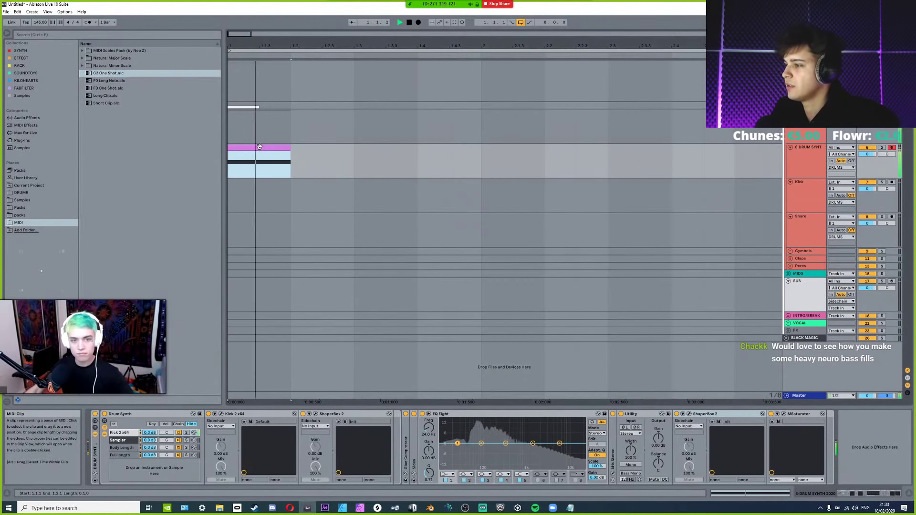
key("space")
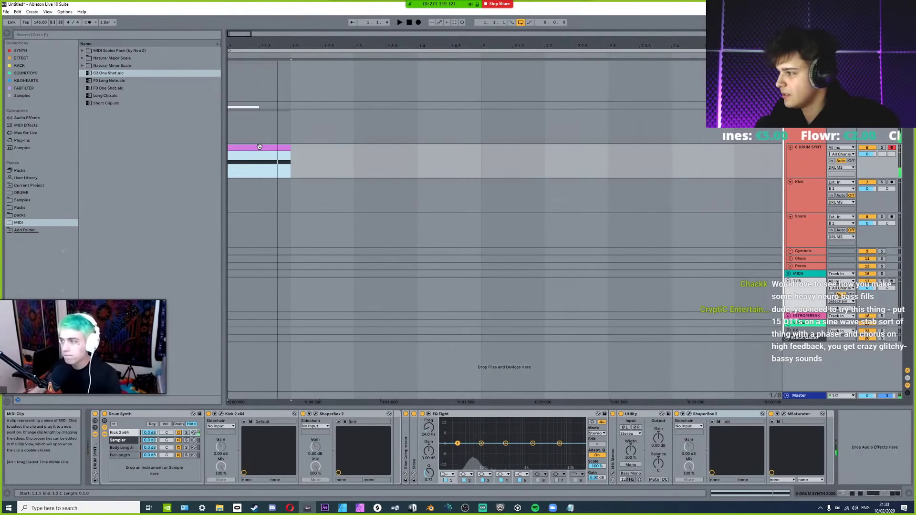
key("space")
key("space")
key("space")
key("space")
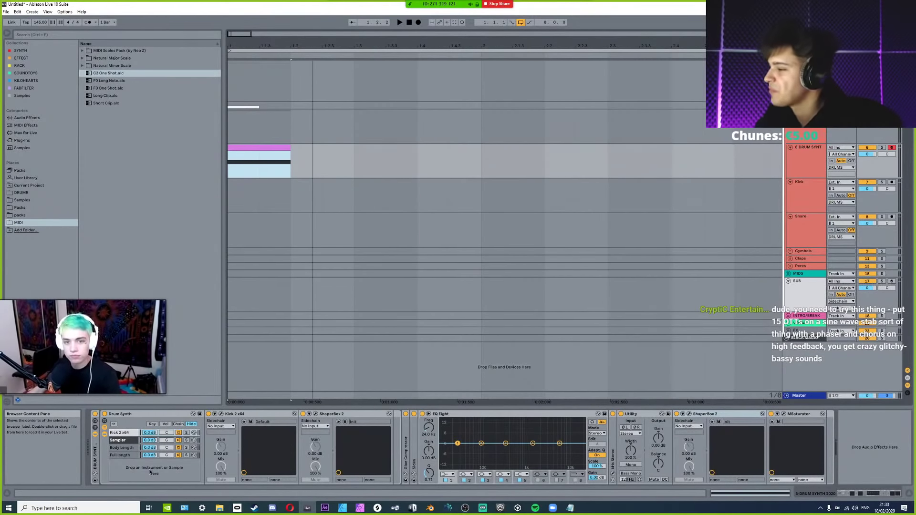
Examine the devices in the Kick 2 x64, Sampler and Body Length chains of the Drum Synth rack.
left_click(125, 441)
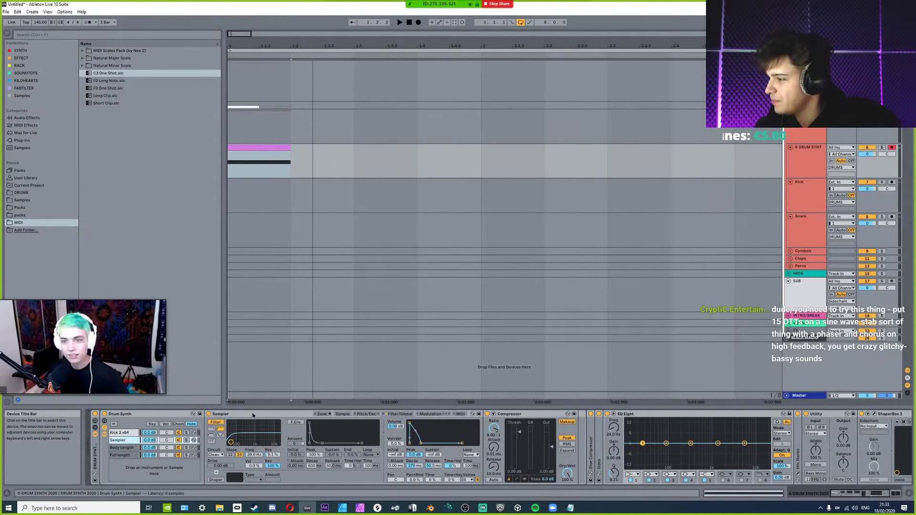
left_click(130, 433)
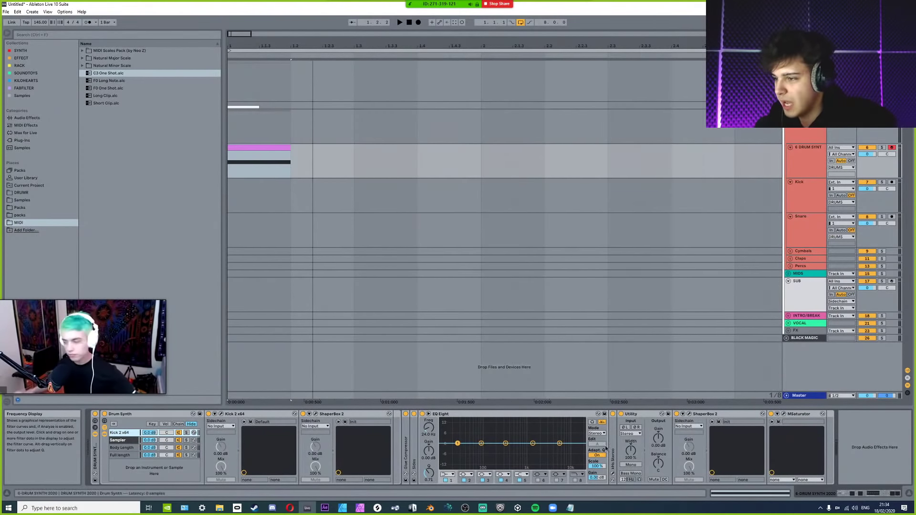
left_click(525, 414)
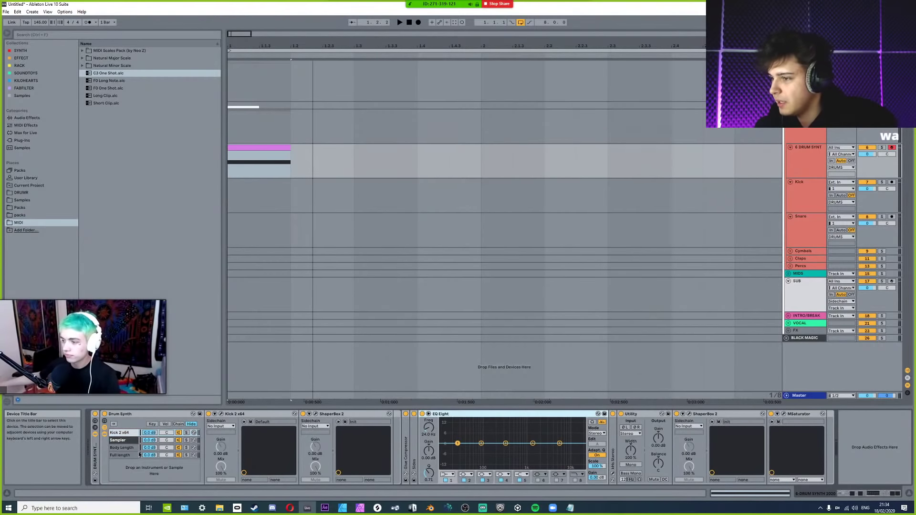
left_click(123, 440)
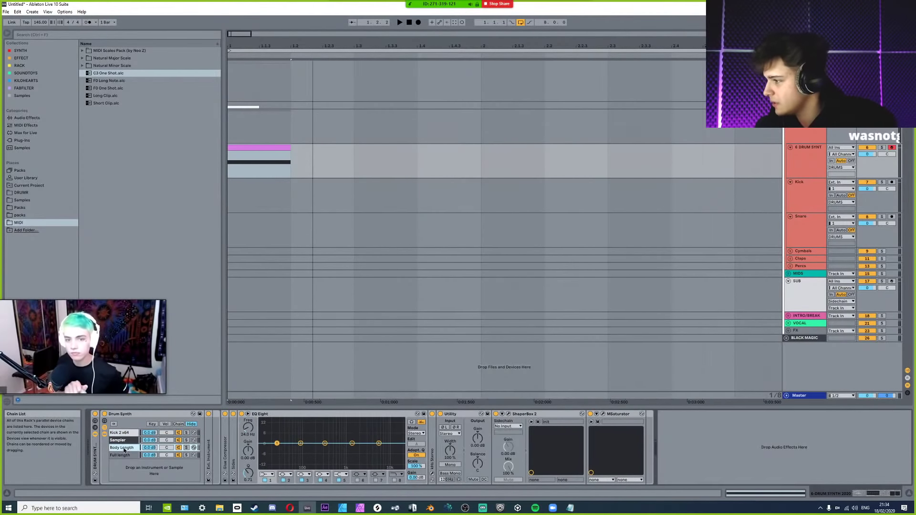
left_click(125, 450)
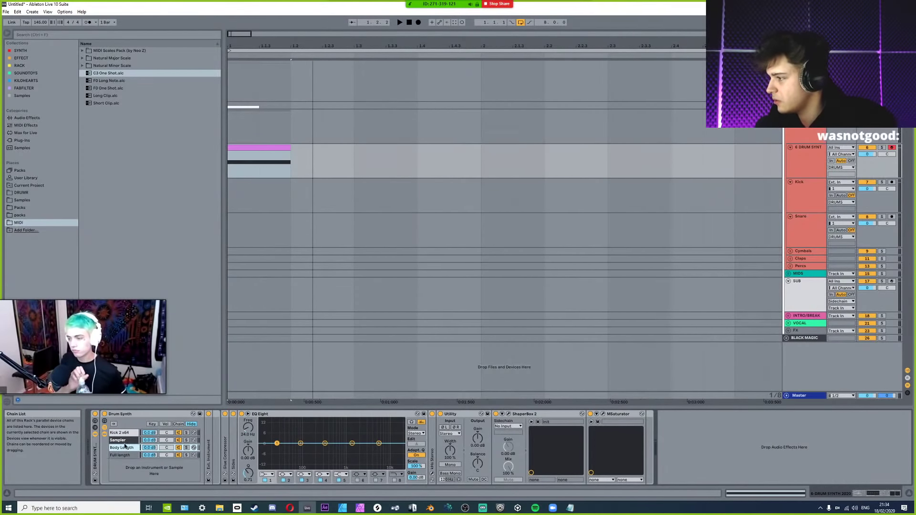
left_click(126, 434)
left_click(126, 440)
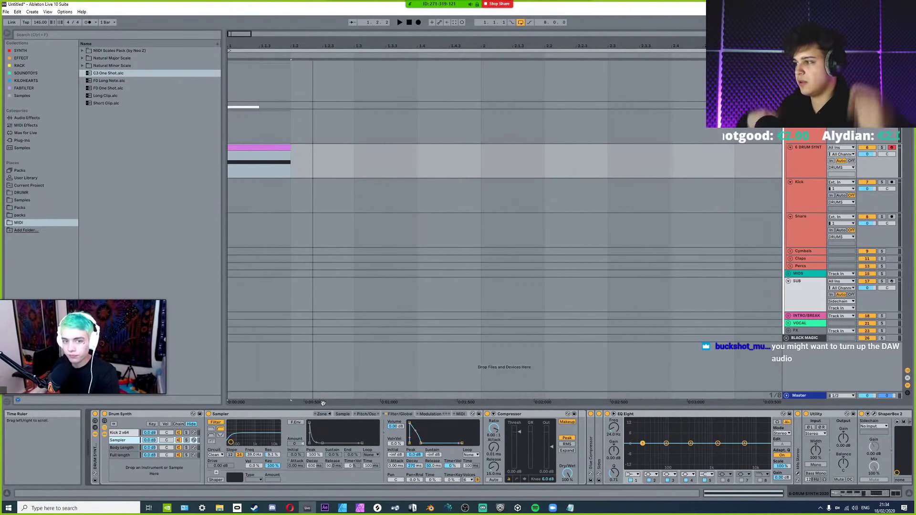
left_click(117, 433)
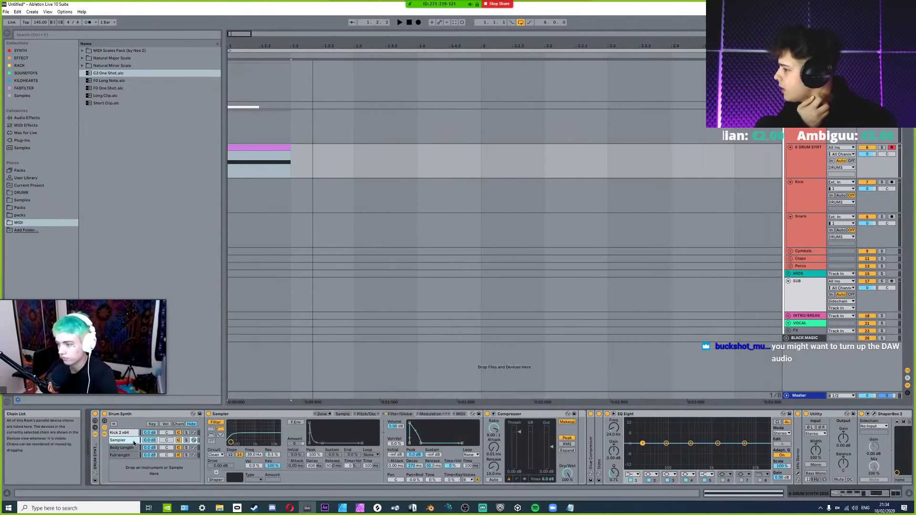
With the Sampler chain selected, open the Chh hi-hat folder within Drum Synth Material in the Samples collection.
left_click(117, 440)
left_click(22, 95)
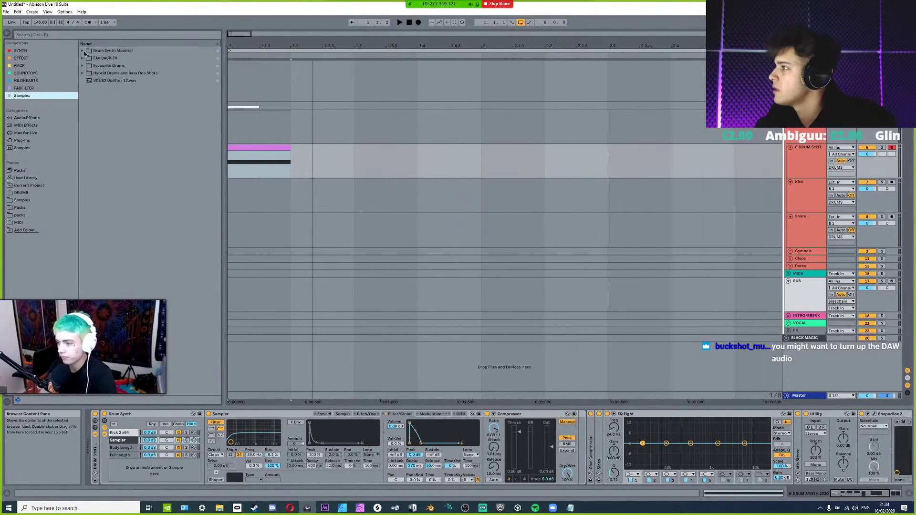
left_click(84, 53)
key("Down")
key("Right")
key("Down")
key("Right")
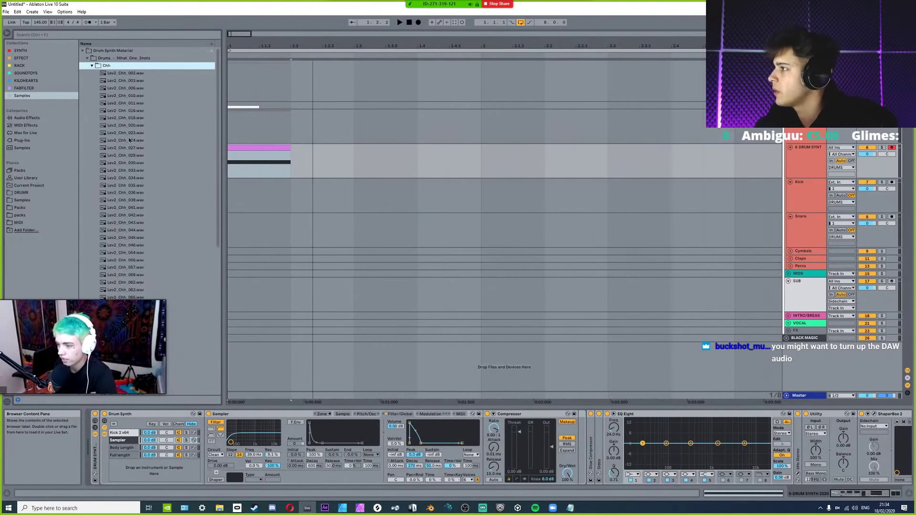
Audition hi-hat one-shots from the Chh folder and load Lev2_Chh_035.wav into the Sampler chain's empty sample slot.
left_click(128, 171)
left_click(341, 413)
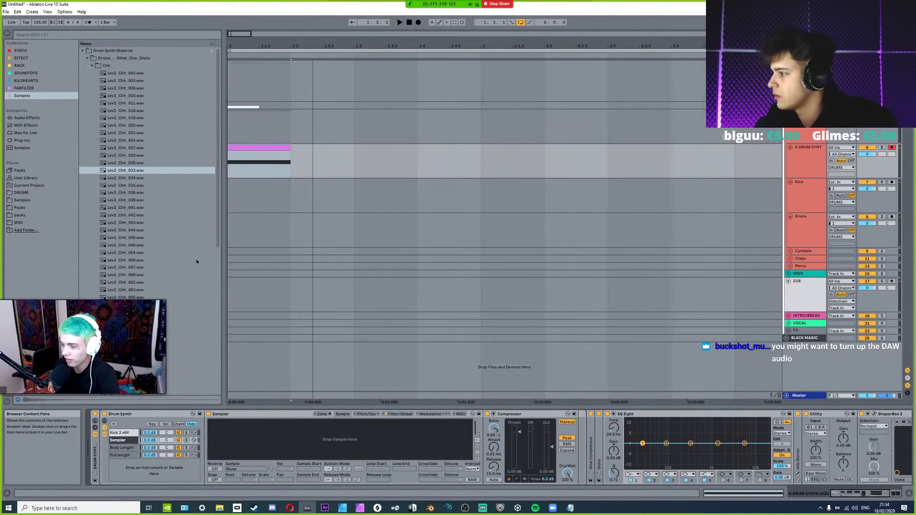
left_click(127, 187)
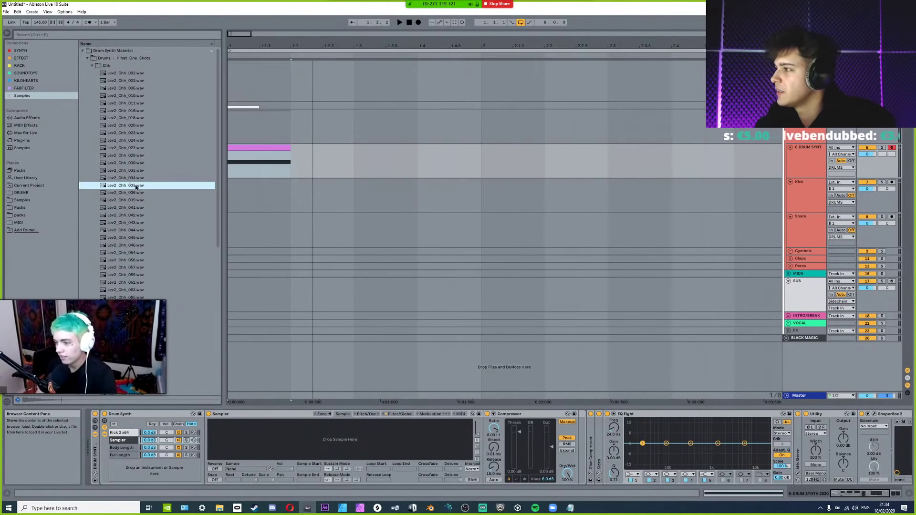
left_click_drag(355, 449, 355, 449)
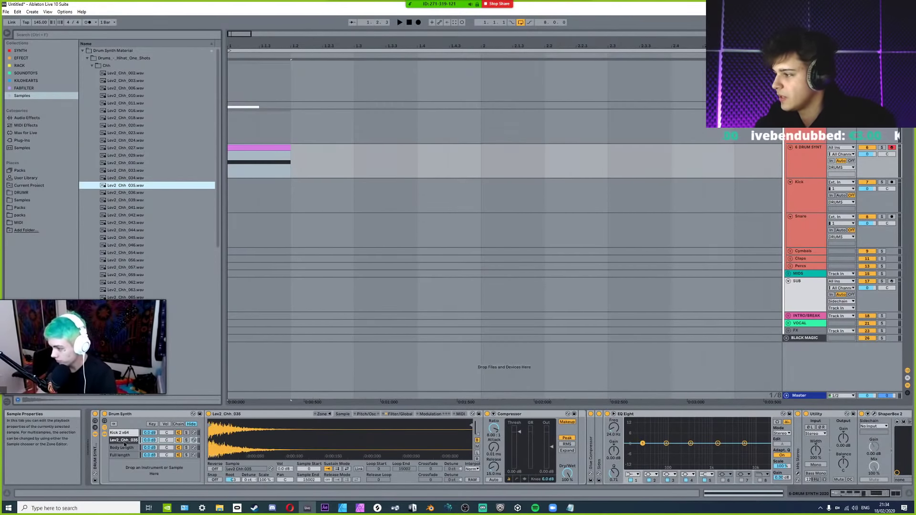
Duplicate the Lev2_Chh_035 chain in the Drum Synth rack and open the VDUB3 Kicks sample folder.
left_click(125, 443)
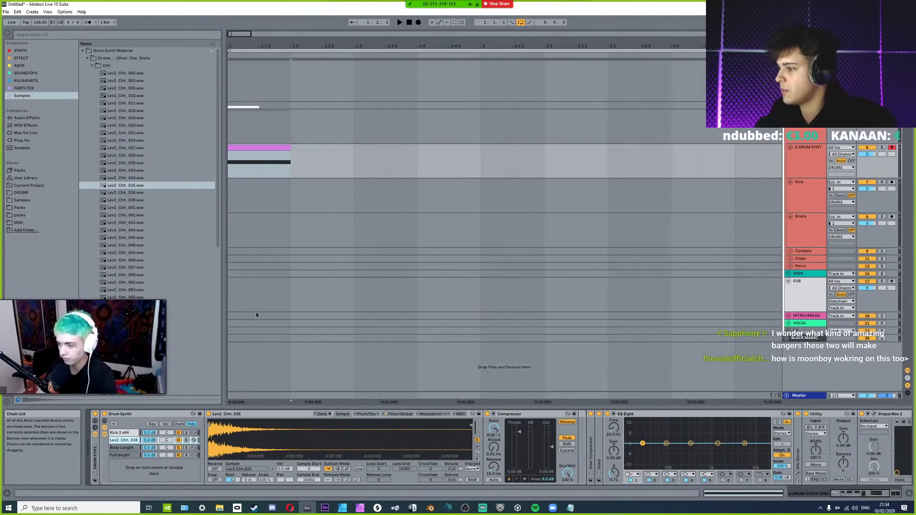
key("ctrl+d")
left_click(91, 66)
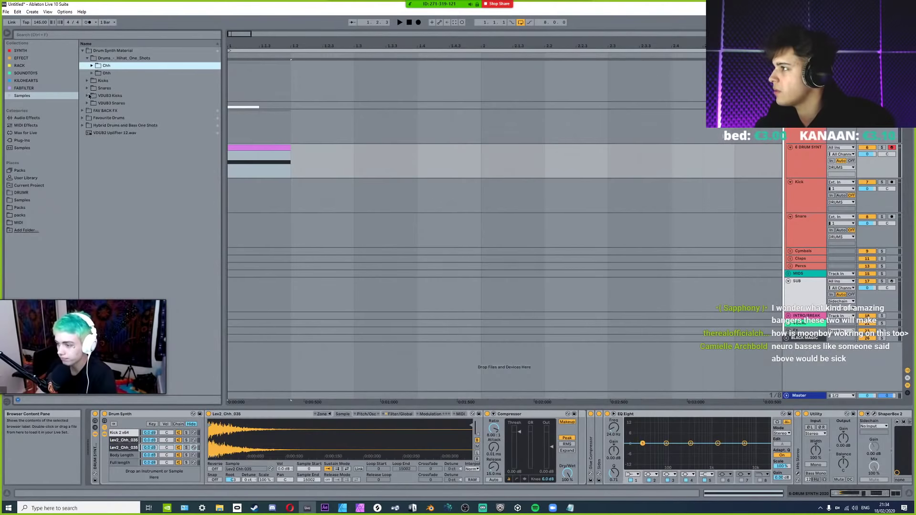
left_click(87, 58)
left_click(88, 80)
Audition several VDUB3 kicks and load VDUB3 Kick 011.wav into the Sampler of the duplicated chain.
left_click(132, 238)
left_click(133, 230)
left_click(134, 186)
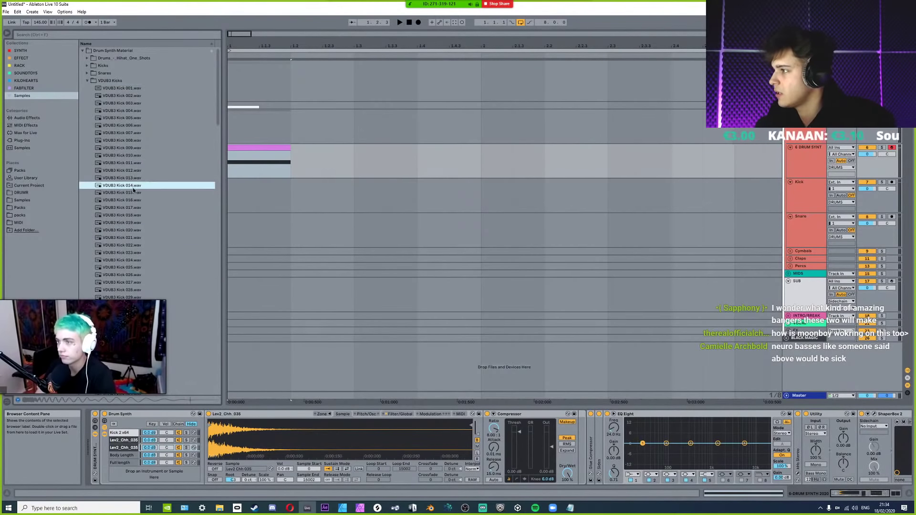
left_click(129, 177)
left_click(128, 170)
left_click(129, 163)
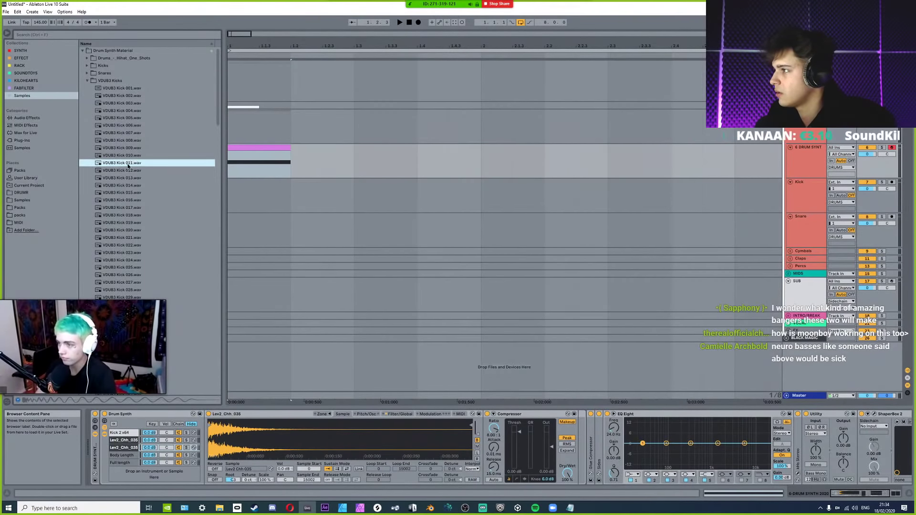
left_click(130, 156)
left_click_drag(131, 163, 308, 437)
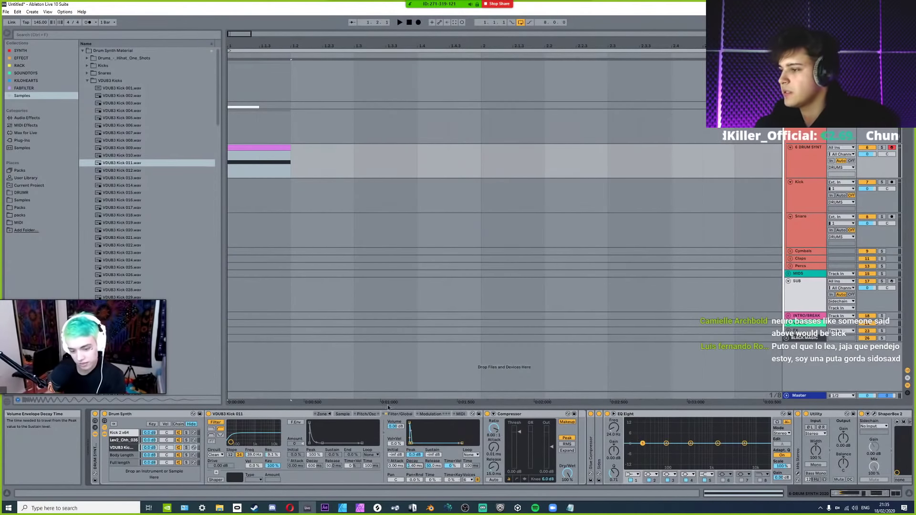
left_click(350, 413)
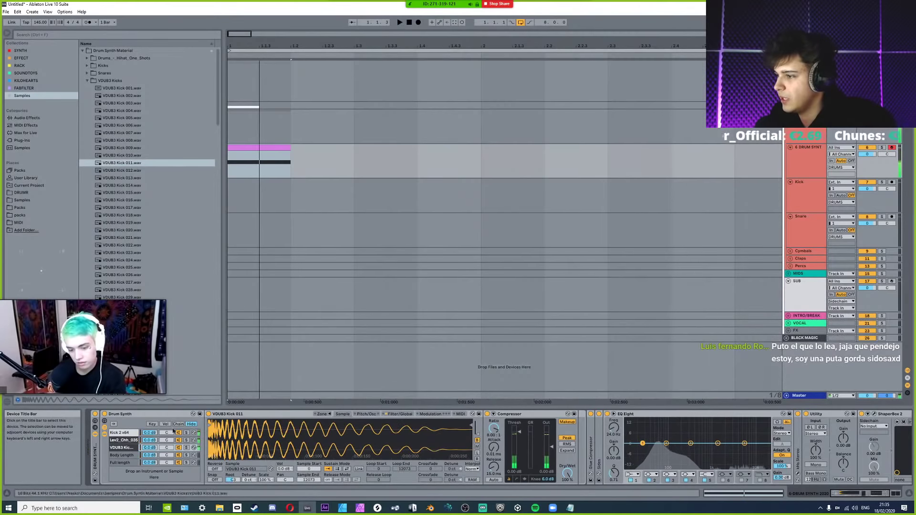
Raise the high-pass filter cutoff in the Lev2_Chh_035 Sampler to thin out the hi-hat layer, auditioning the clip.
left_click(125, 440)
left_click(399, 414)
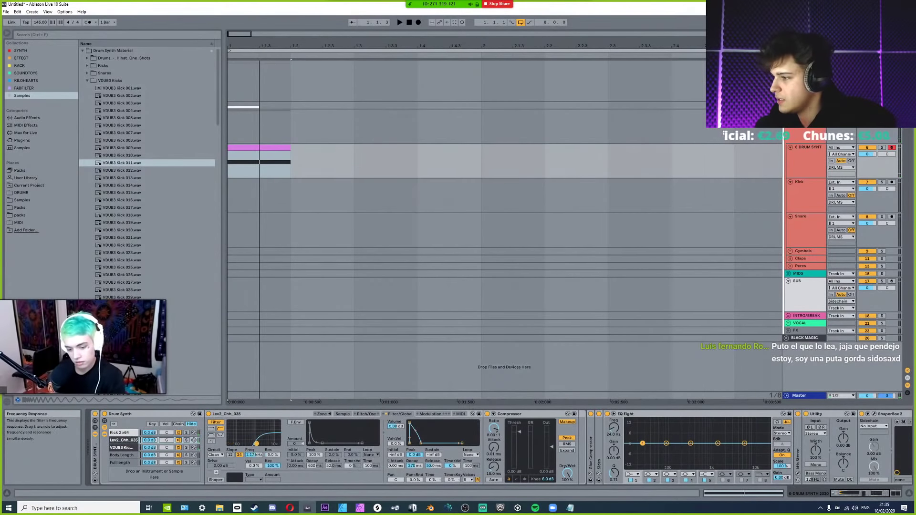
key("space")
key("space")
key("space")
left_click_drag(257, 443, 257, 443)
key("space")
key("space")
key("space")
key("space")
Adjust the decay and lengthen the attack of the Lev2_Chh_035 volume envelope while replaying the clip.
mouse_move(414, 465)
left_mouse_down()
mouse_move(414, 482)
mouse_move(415, 458)
mouse_move(402, 465)
mouse_move(409, 462)
left_mouse_up()
key("space")
key("space")
key("space")
key("space")
key("space")
key("space")
key("space")
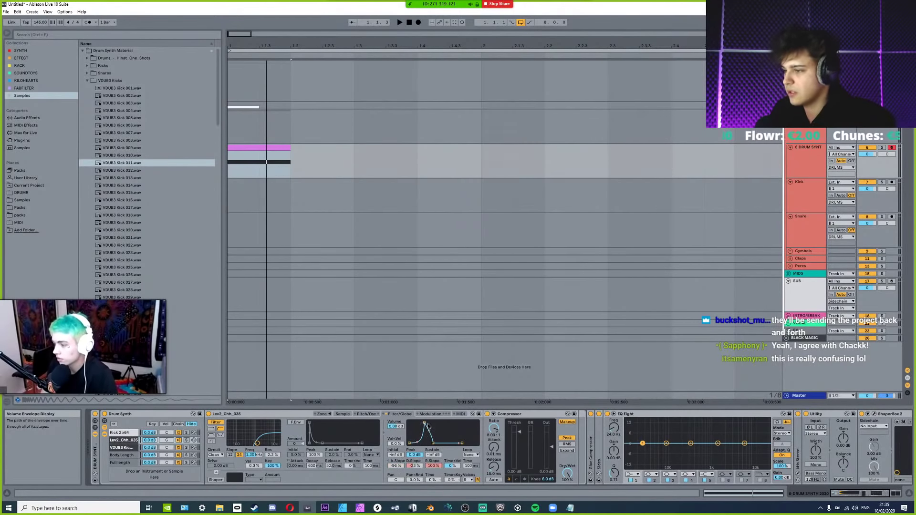
key("space")
key("space")
key("space")
key("space")
key("space")
key("space")
key("space")
key("space")
key("space")
Reposition the attack peak of the Lev2_Chh_035 volume envelope and audition the layered drum hit.
left_click_drag(409, 422, 421, 424)
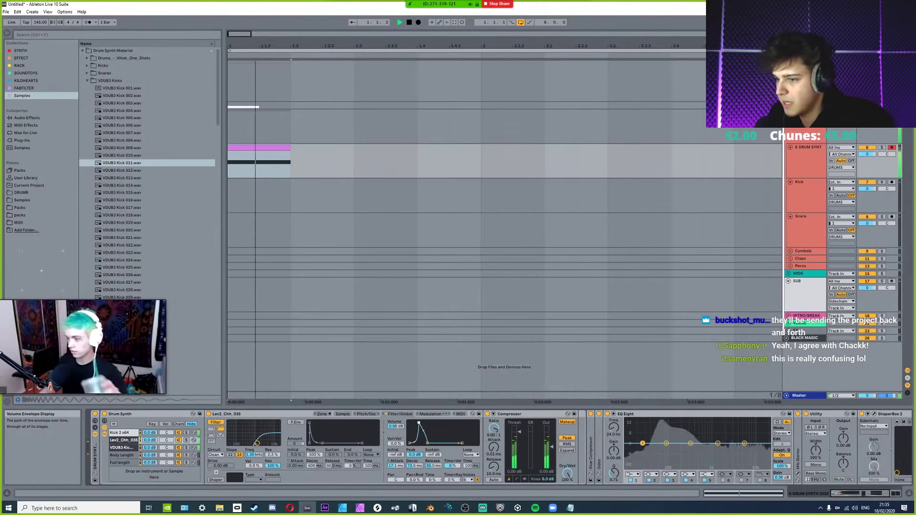
key("space")
key("space")
key("space")
key("space")
key("space")
key("space")
key("space")
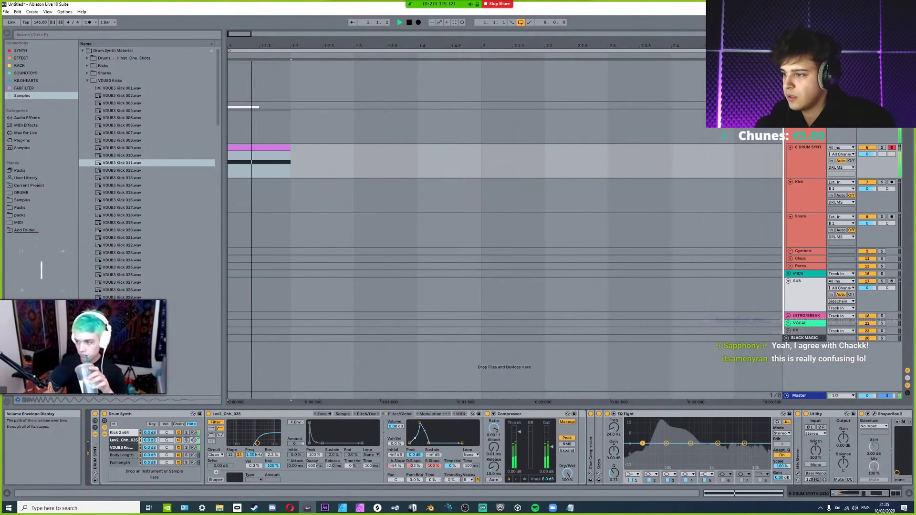
Shorten the attack of the Lev2_Chh_035 volume envelope slightly and audition the clip repeatedly.
left_click_drag(420, 423, 418, 422)
key("space")
key("space")
key("space")
key("space")
key("space")
key("space")
key("space")
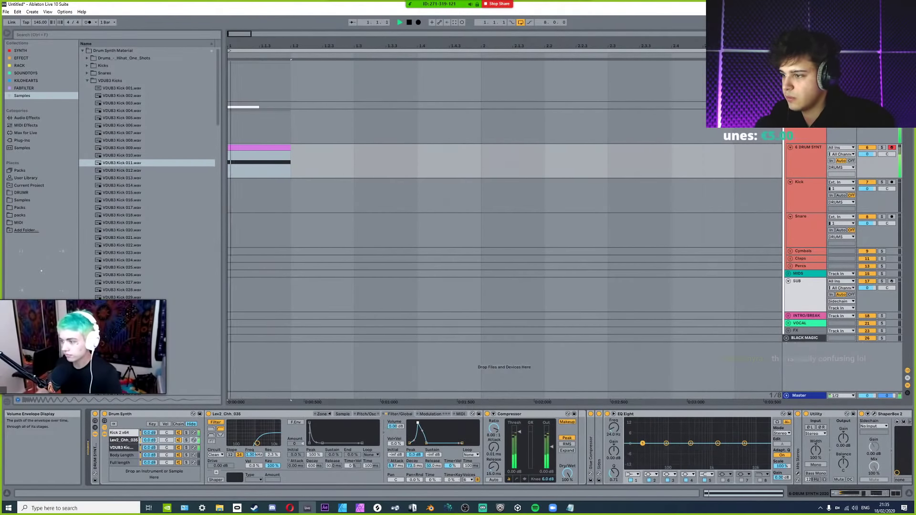
key("space")
key("space")
key("space")
key("space")
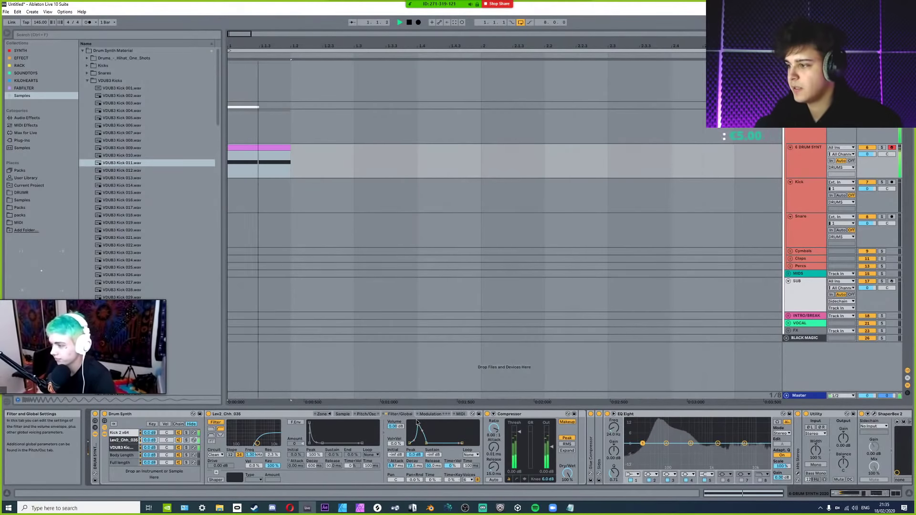
Reshape the attack and decay slopes of the Lev2_Chh_035 volume envelope while auditioning the clip.
key("space")
key("space")
key("space")
key("space")
key("space")
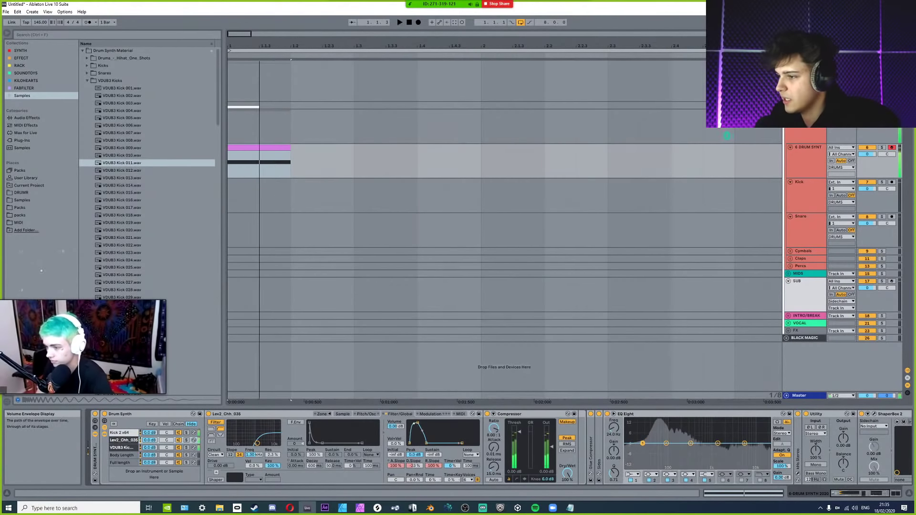
key("space")
key("space")
key("space")
key("space")
key("space")
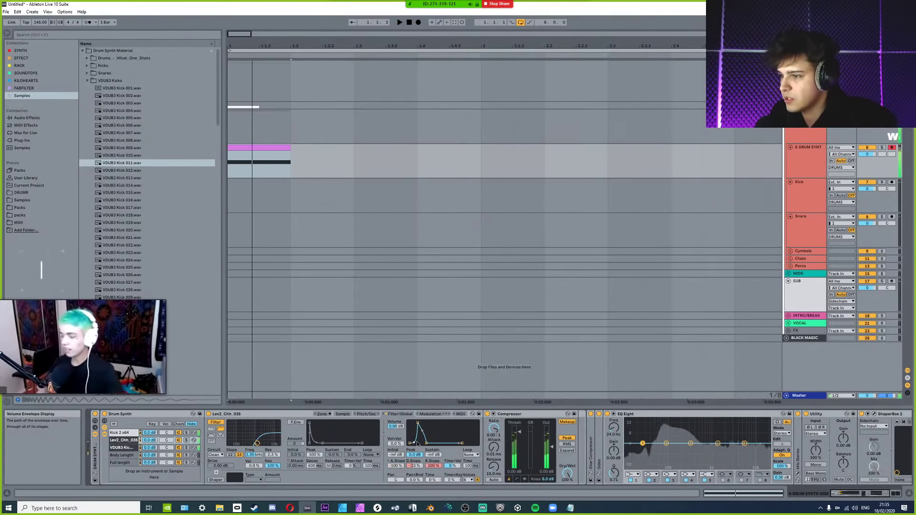
Examine the Kick 2 pitch envelope and compare it with the devices in the Lev2_Chh_035 chain.
left_click(125, 432)
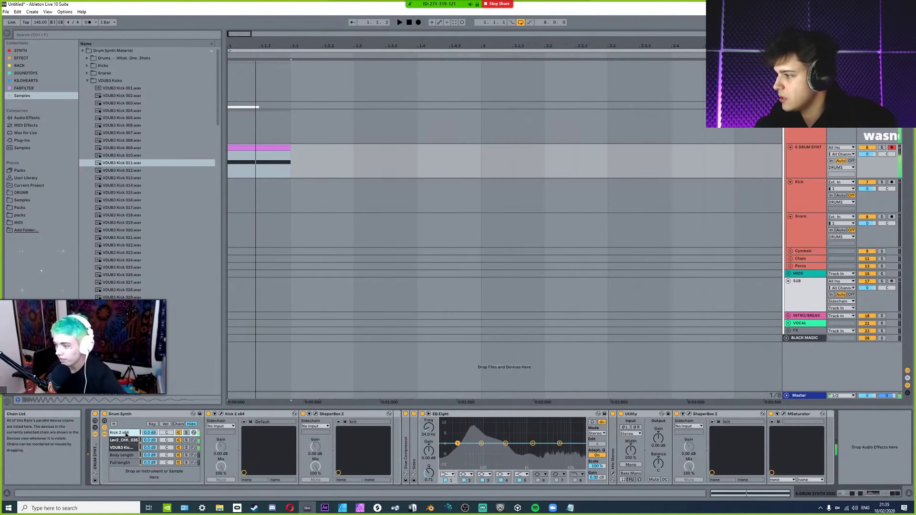
left_click(214, 414)
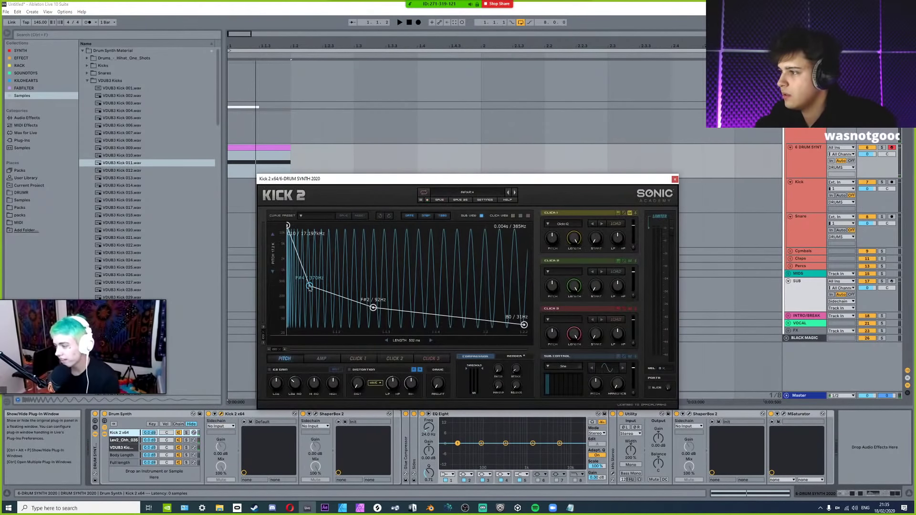
left_click(134, 440)
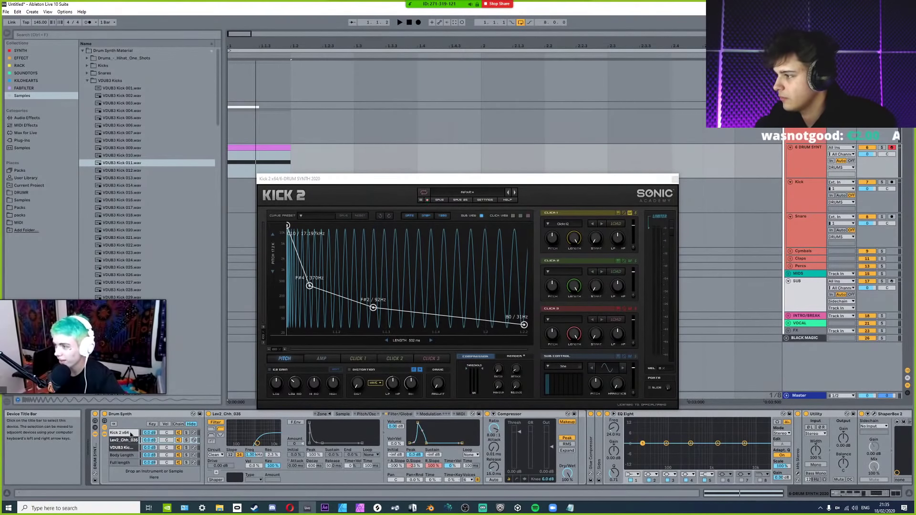
left_click(131, 434)
left_click(221, 414)
left_click(130, 440)
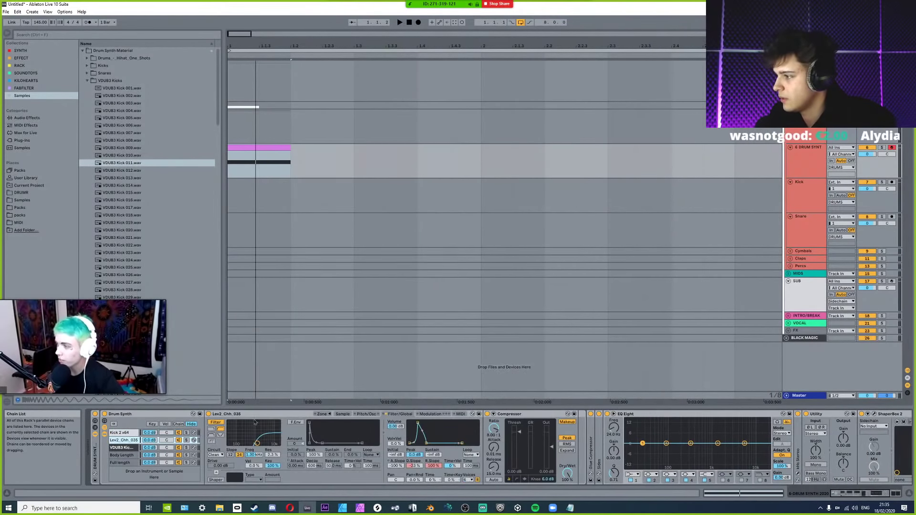
left_click(279, 414)
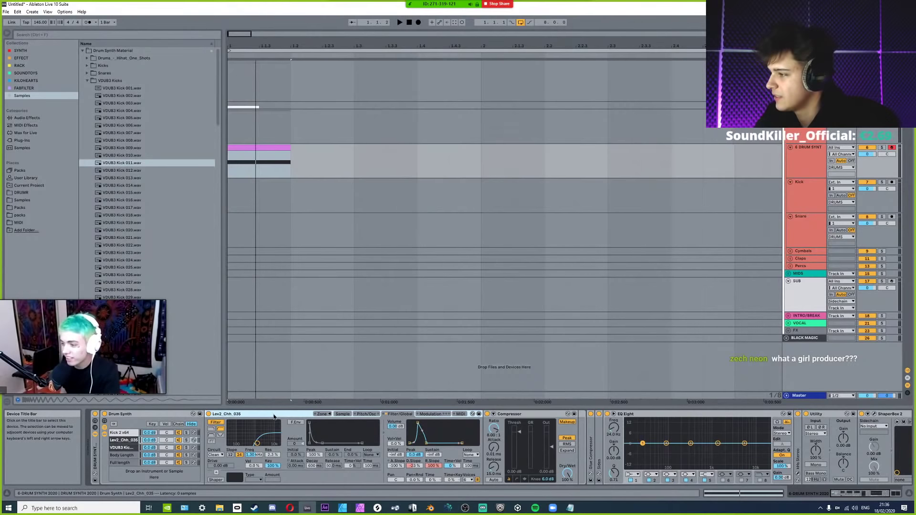
Curve the early part of the Kick 2 pitch envelope, moving its second node to 349 Hz, and audition it.
left_click(120, 433)
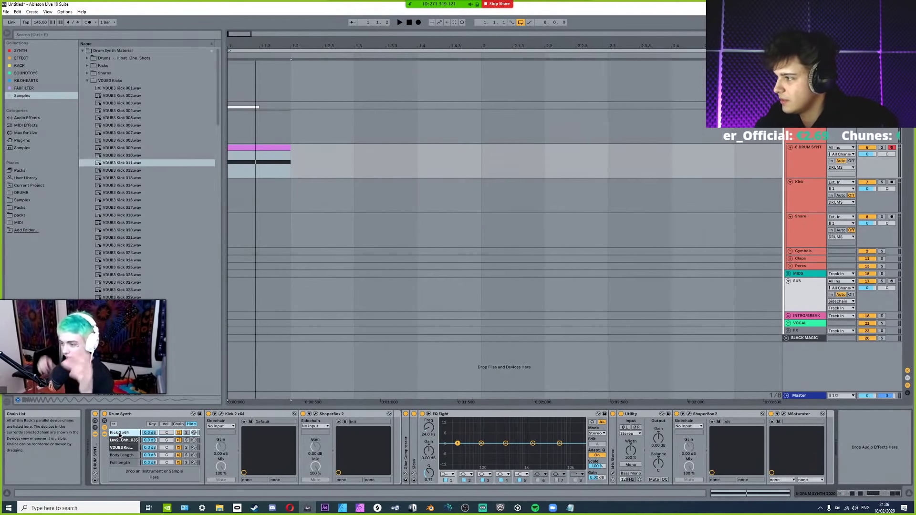
left_click(234, 415)
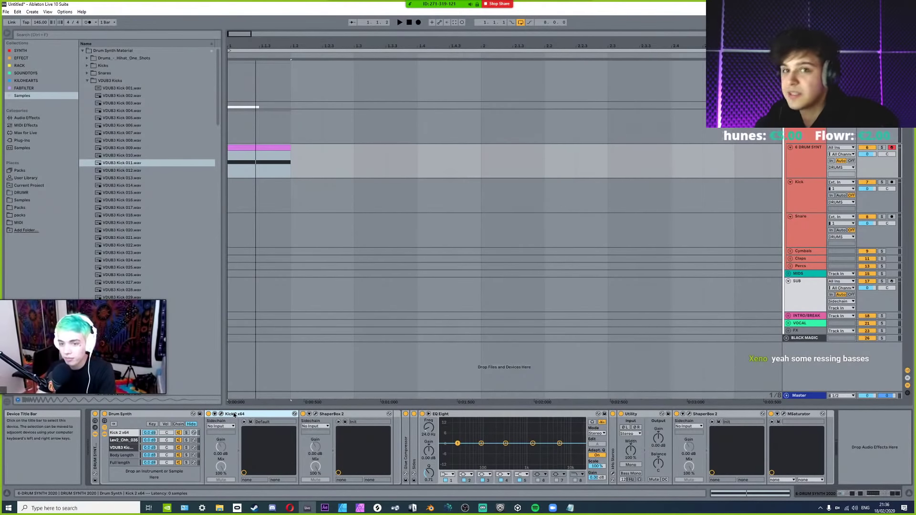
left_click(221, 414)
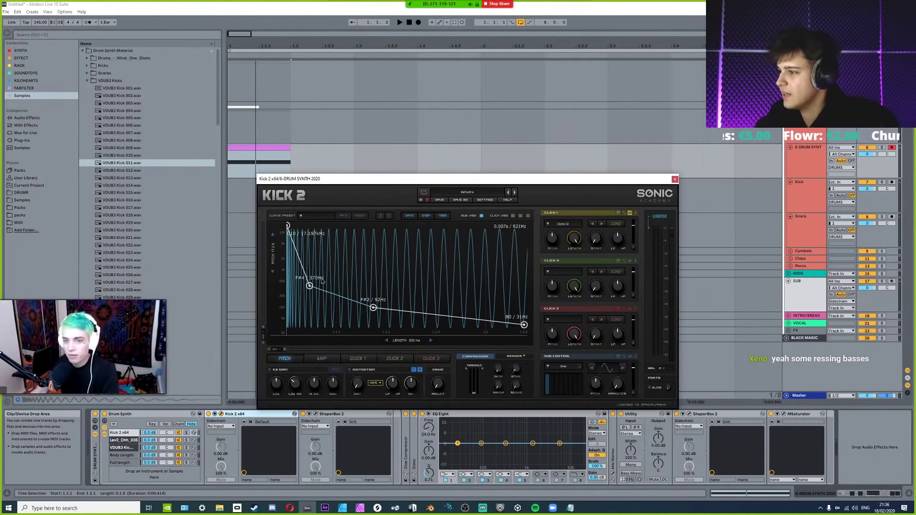
left_click_drag(329, 293, 319, 287)
key("space")
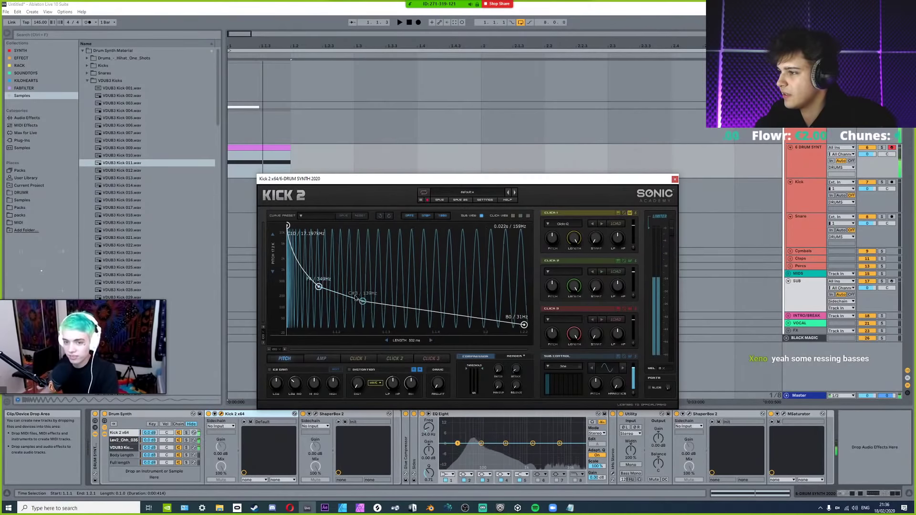
key("space")
Shorten the Kick 2 length and set the pitch envelope's inner nodes to about 1.175 kHz and 131 Hz, ending at 20 Hz.
left_click_drag(524, 325, 524, 332)
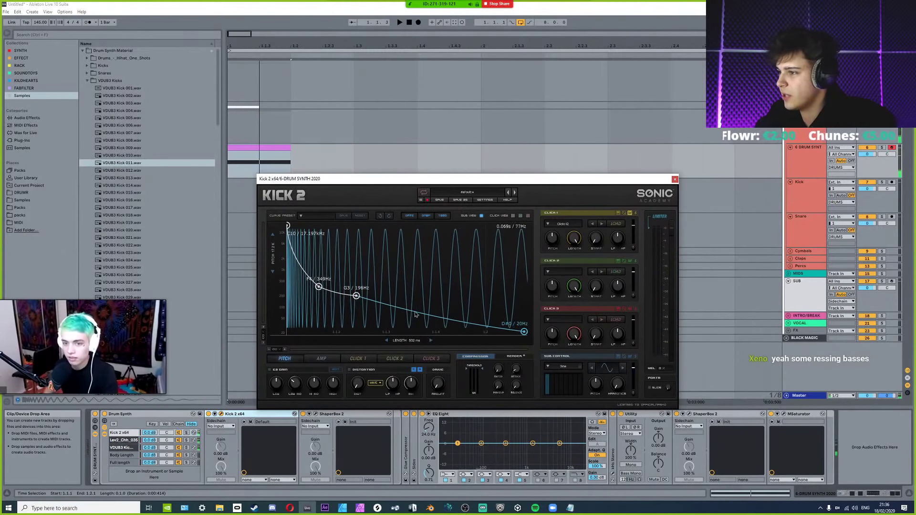
left_click_drag(357, 297, 313, 268)
key("space")
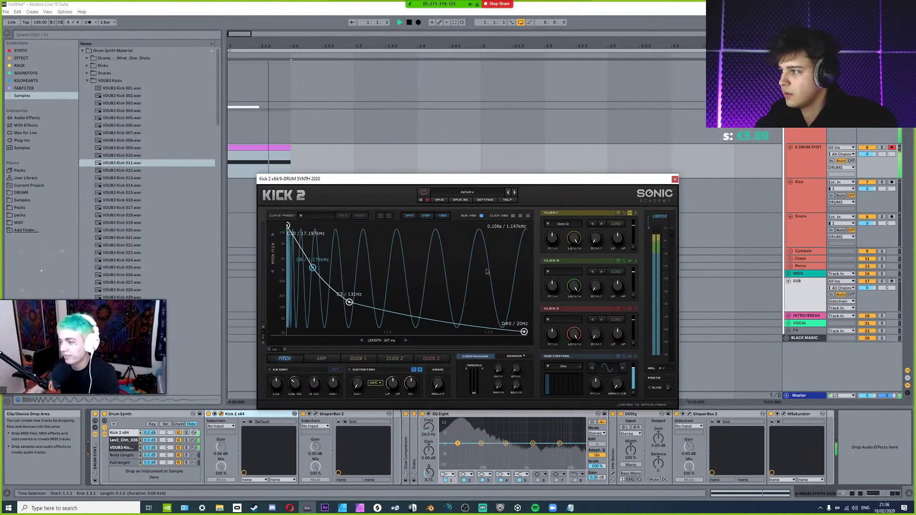
key("space")
left_click(675, 179)
Lengthen the decay of the Lev2_Chh_035 volume envelope to about 50 ms and audition the clip.
left_click(125, 440)
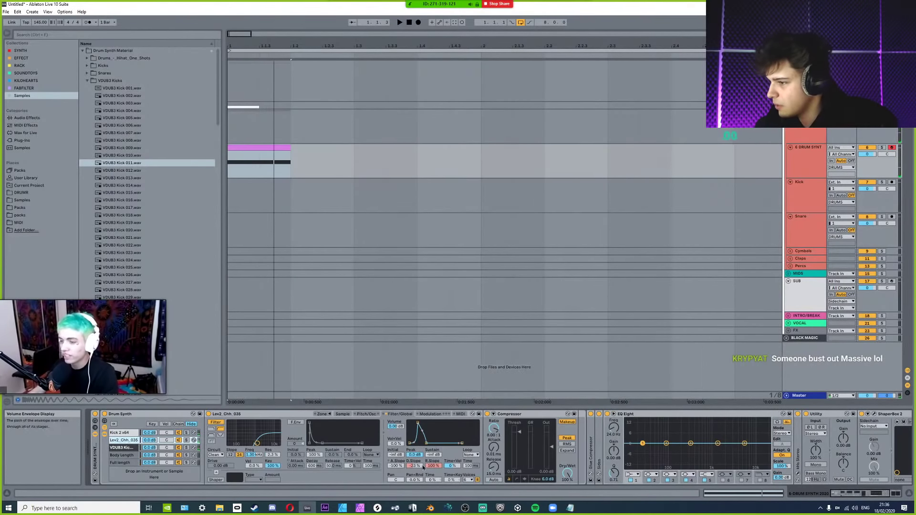
key("space")
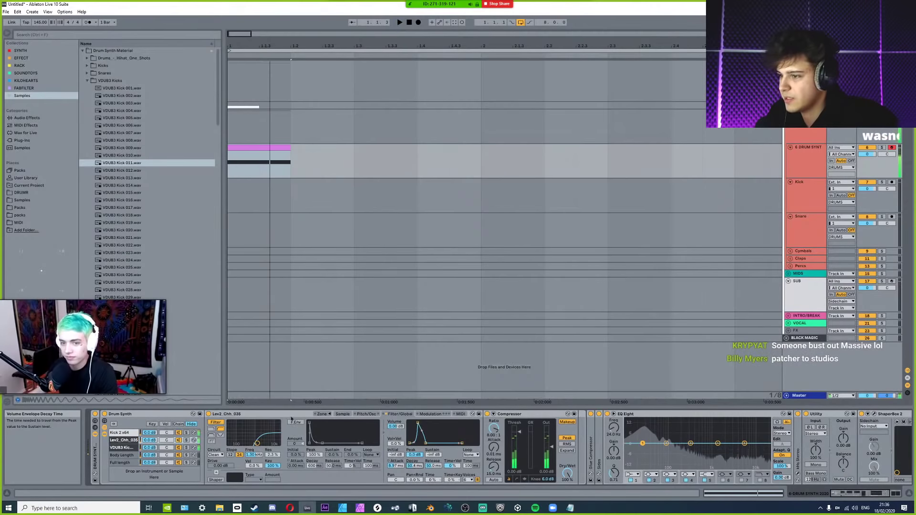
key("space")
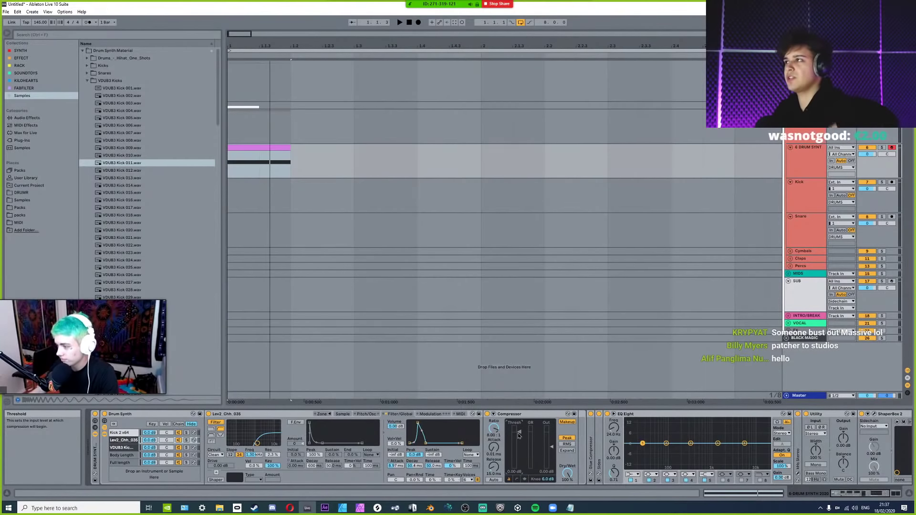
Lower the Lev2_Chh_035 chain's Compressor threshold to -47.0 dB and raise its output gain while auditioning the clip.
key("space")
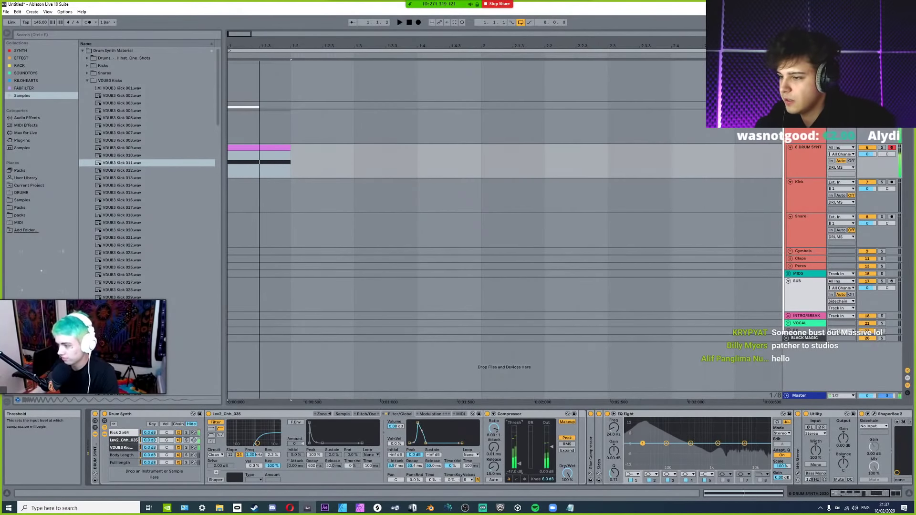
key("space")
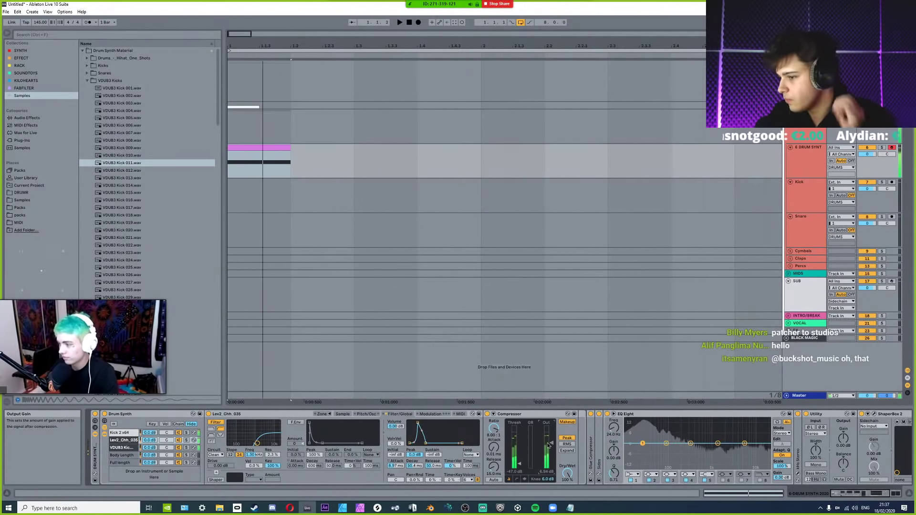
Raise the Lev2_Chh_035 chain's Compressor threshold to -16.0 dB and lower the chain's volume to about -8.4 dB while auditioning the clip.
key("space")
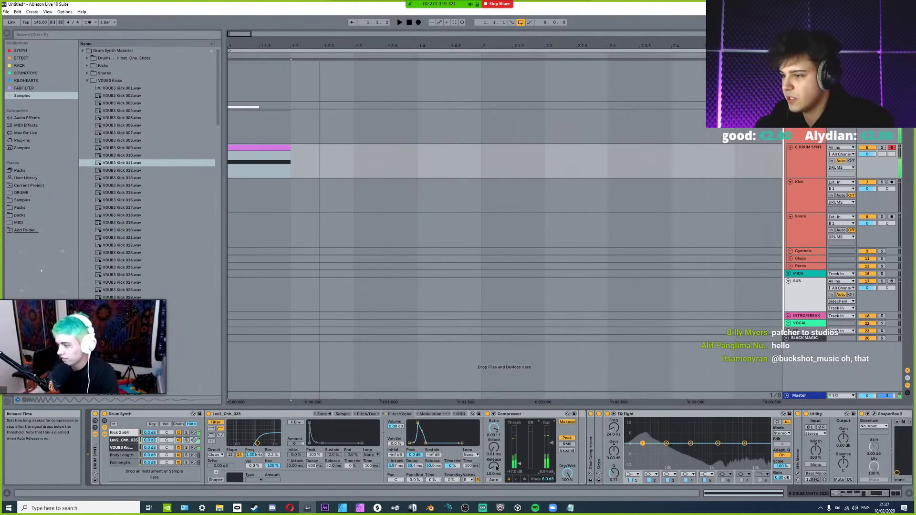
key("space")
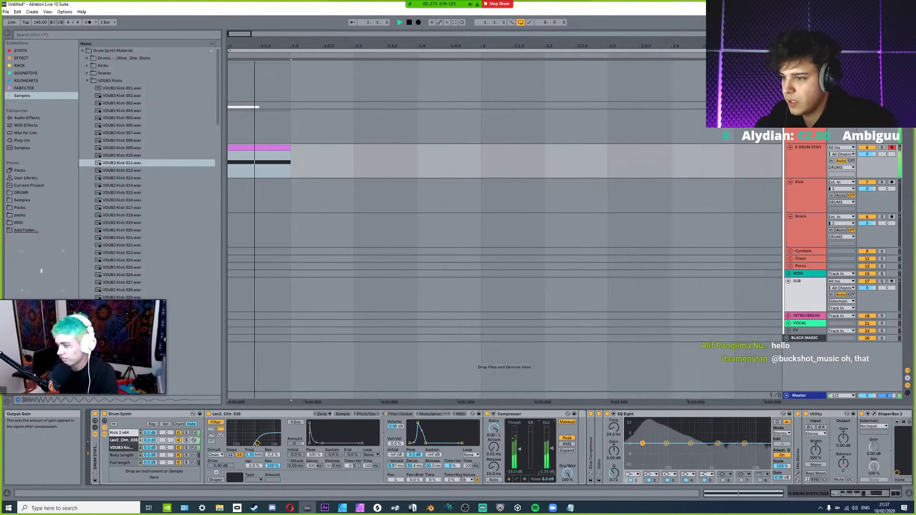
left_click(122, 447)
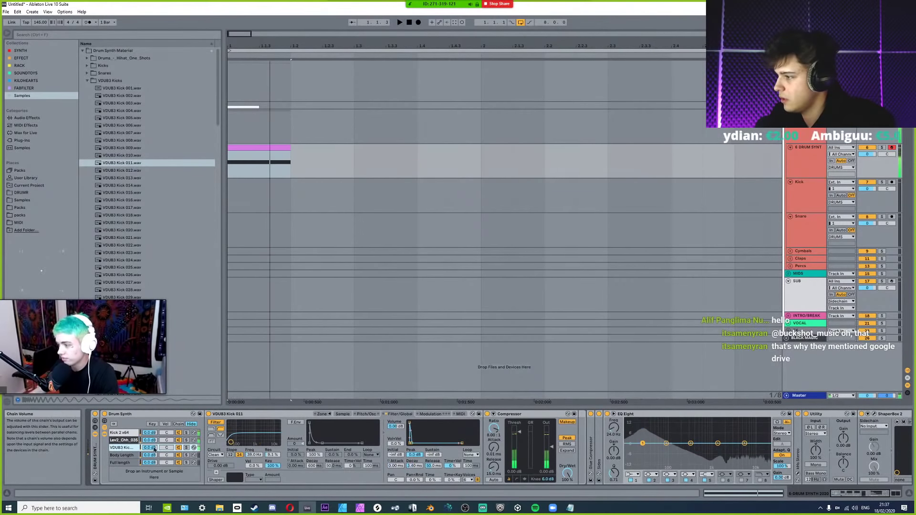
key("space")
left_click_drag(149, 440, 150, 452)
key("space")
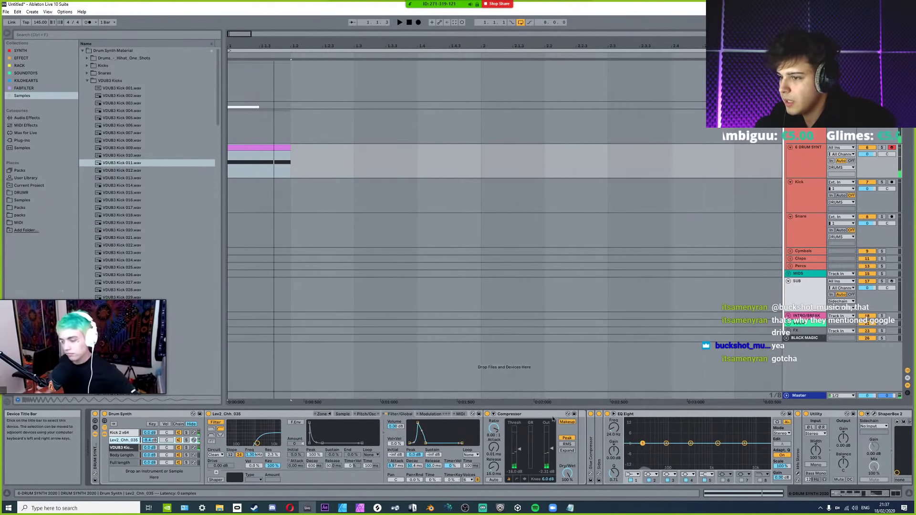
Expand the Lev2_Chh_035 chain's Glue Compressor, lower its threshold and raise its makeup gain to about 11.8 dB while auditioning the clip.
double_click(594, 447)
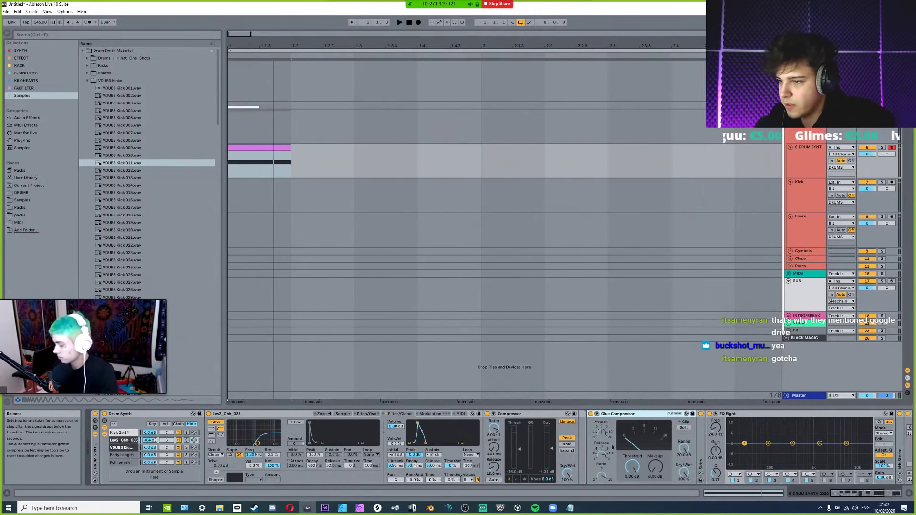
key("space")
left_click_drag(652, 475, 656, 458)
key("space")
key("space")
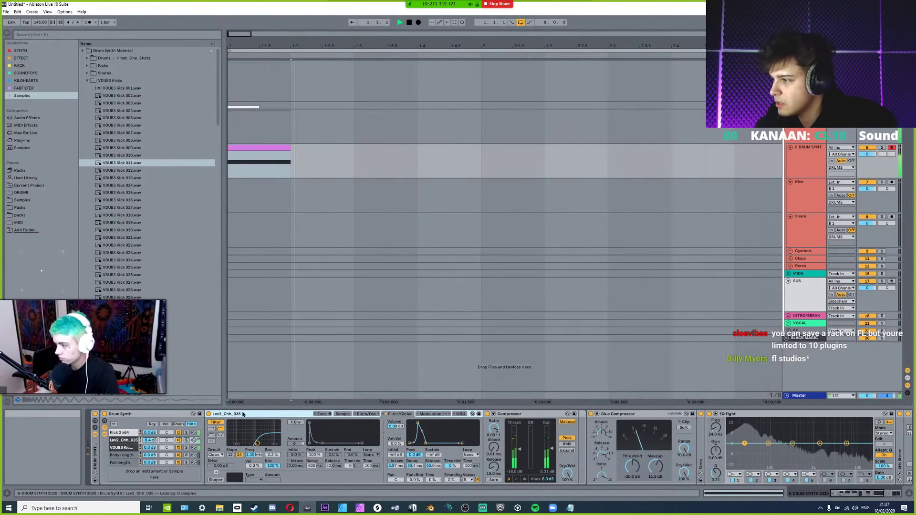
Collapse the Lev2_Chh_035 sampler and the Glue Compressor, select the EQ Eight and audition the clip.
key("Delete")
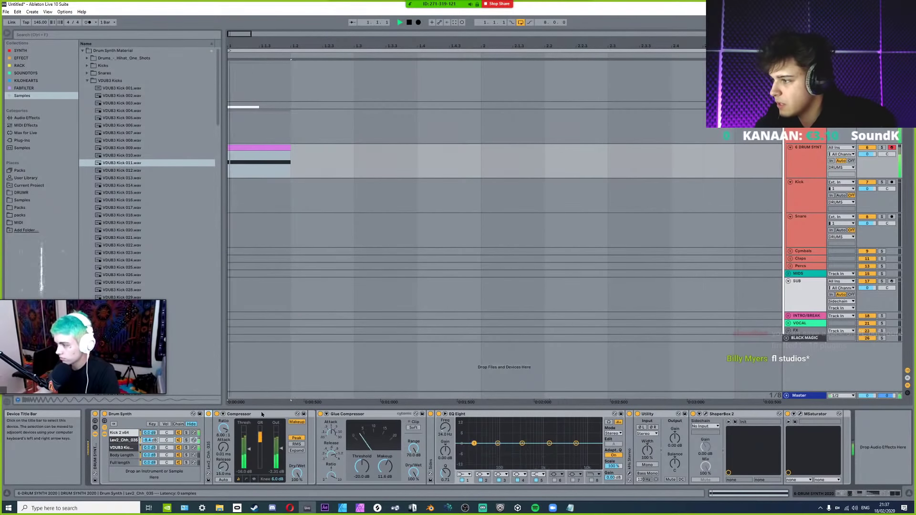
key("space")
double_click(362, 415)
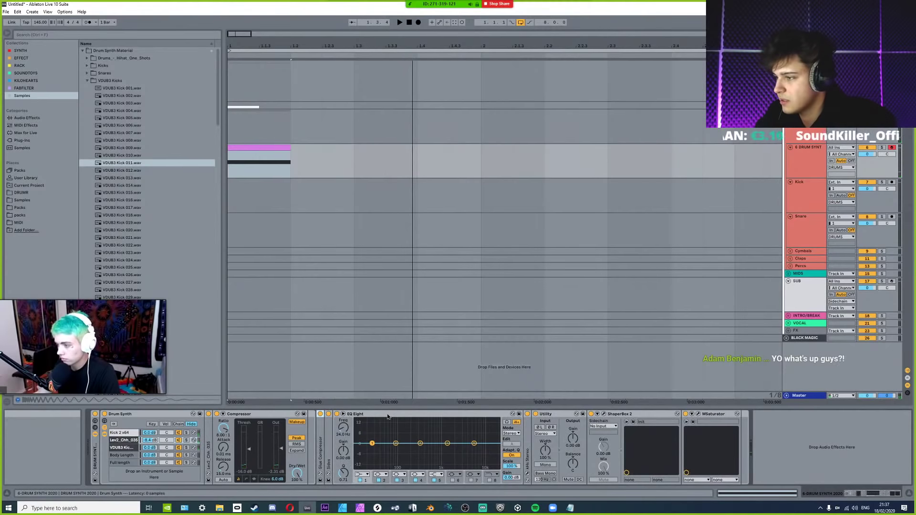
left_click(387, 417)
key("space")
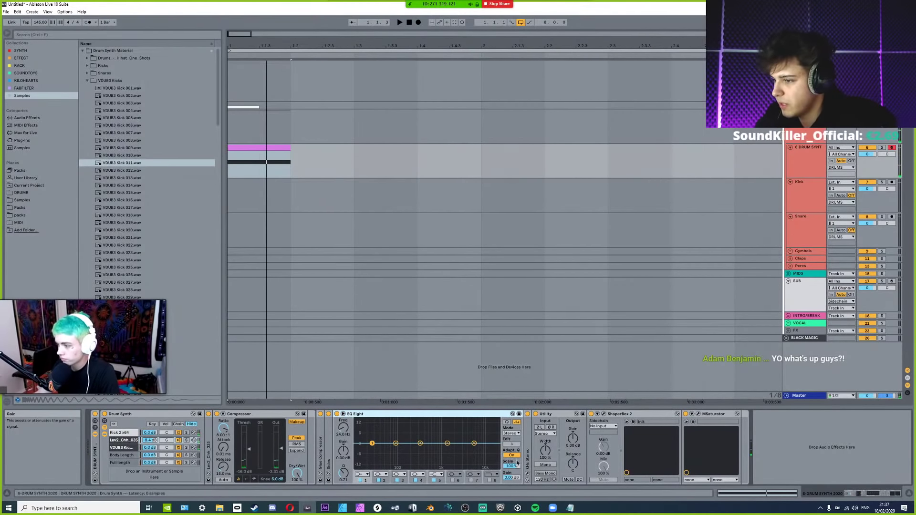
Expand the Sides EQ to check its curve during playback and collapse it again.
double_click(329, 444)
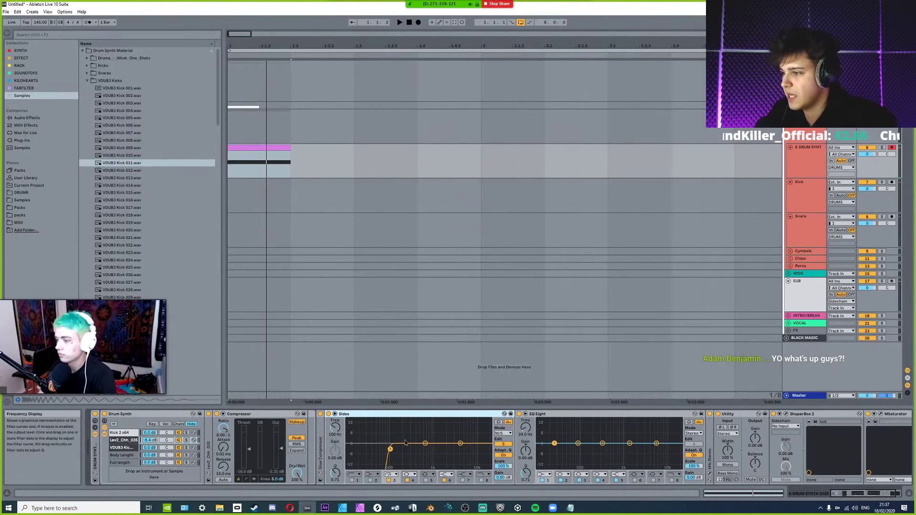
key("space")
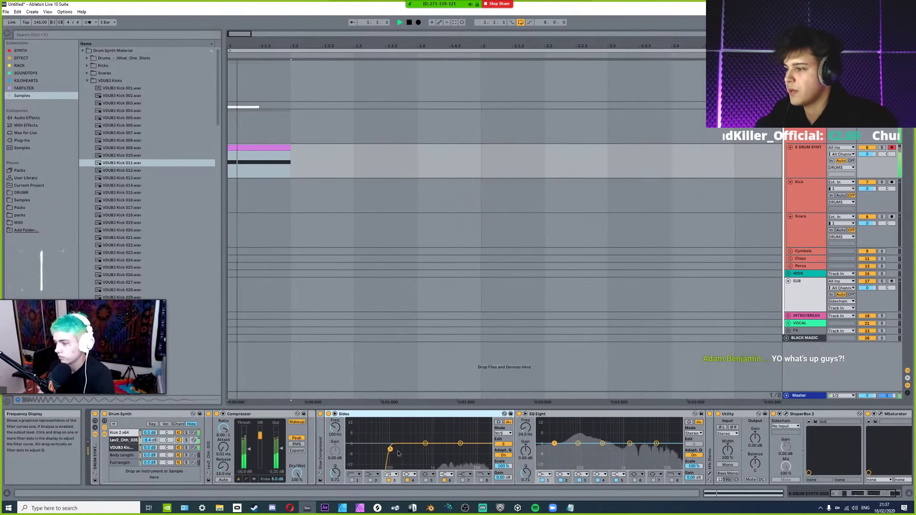
key("space")
double_click(376, 413)
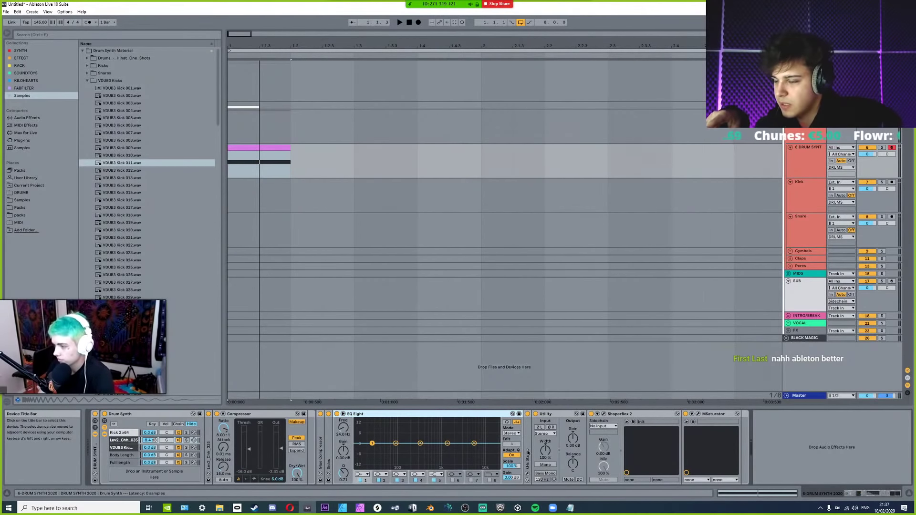
Open the ShaperBox 2 plug-in window and audition the clip with its volume curve on display.
left_click(604, 415)
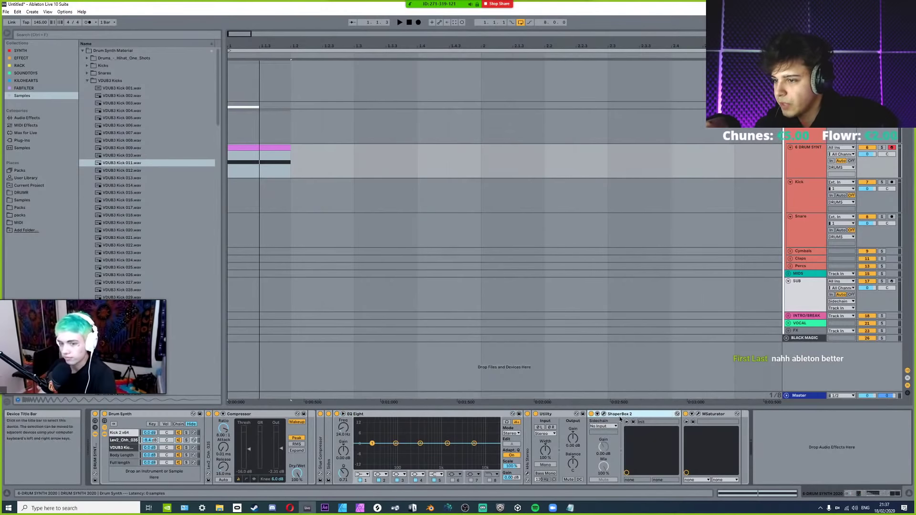
left_click(604, 414)
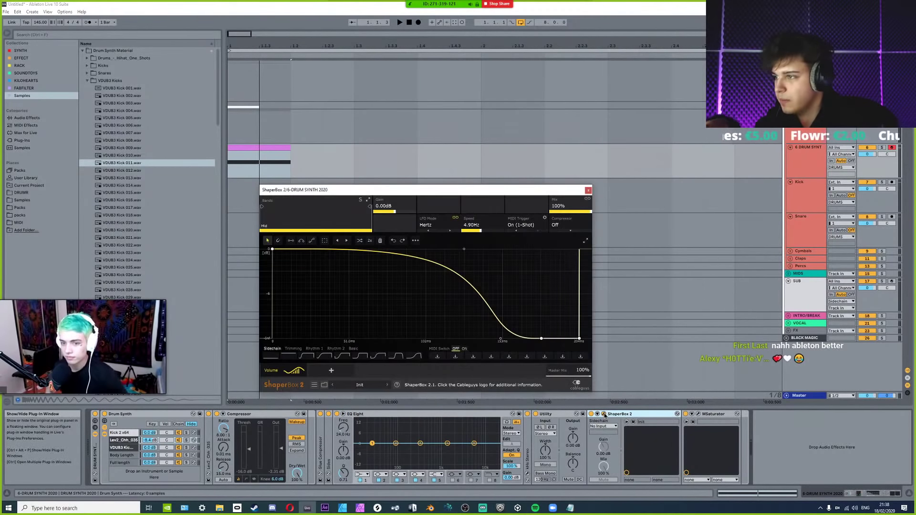
key("space")
left_click(605, 414)
left_click(604, 415)
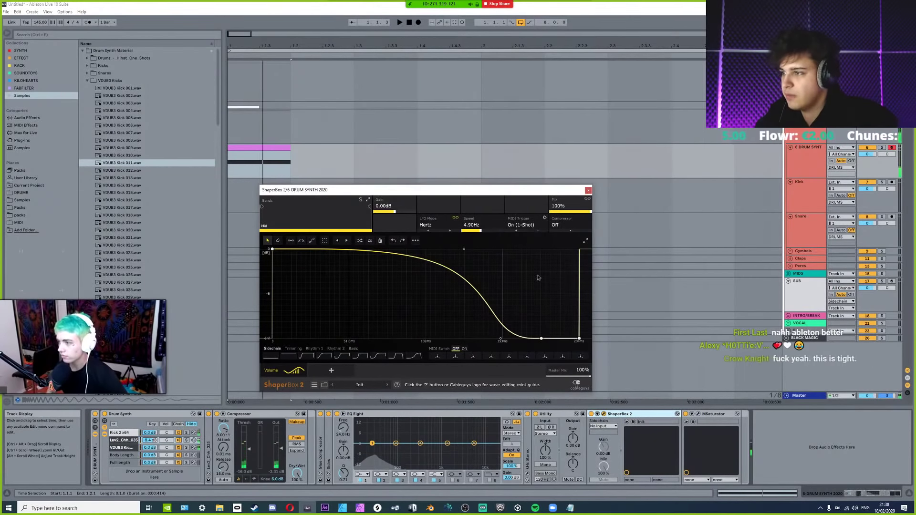
Check the MSaturator settings, close its window, and raise the ShaperBox 2 LFO speed to about 5.56 Hz.
left_click(700, 414)
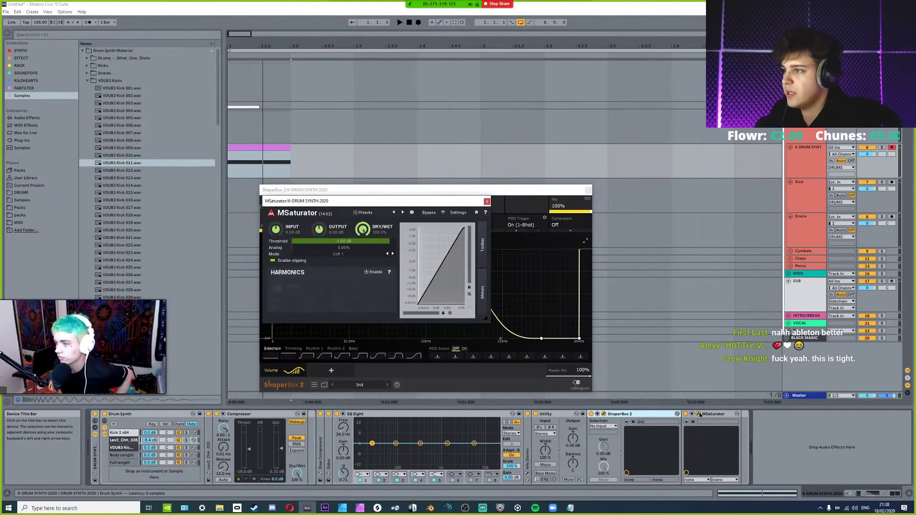
key("space")
left_click(700, 415)
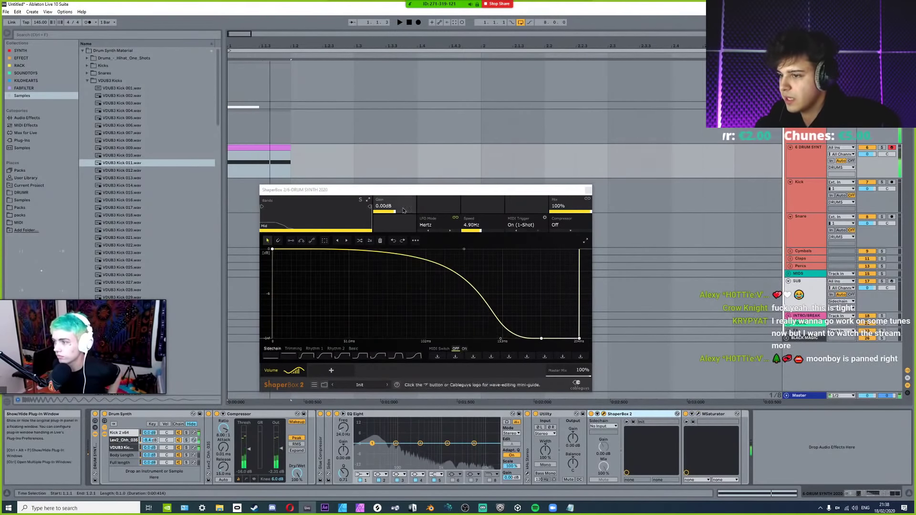
mouse_move(471, 227)
left_mouse_down()
mouse_move(488, 230)
mouse_move(488, 221)
left_mouse_up()
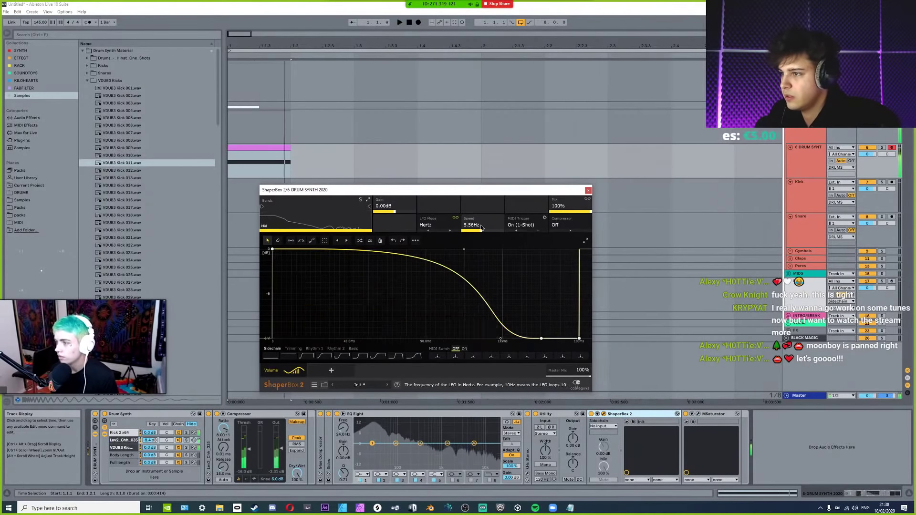
left_click_drag(488, 221, 489, 223)
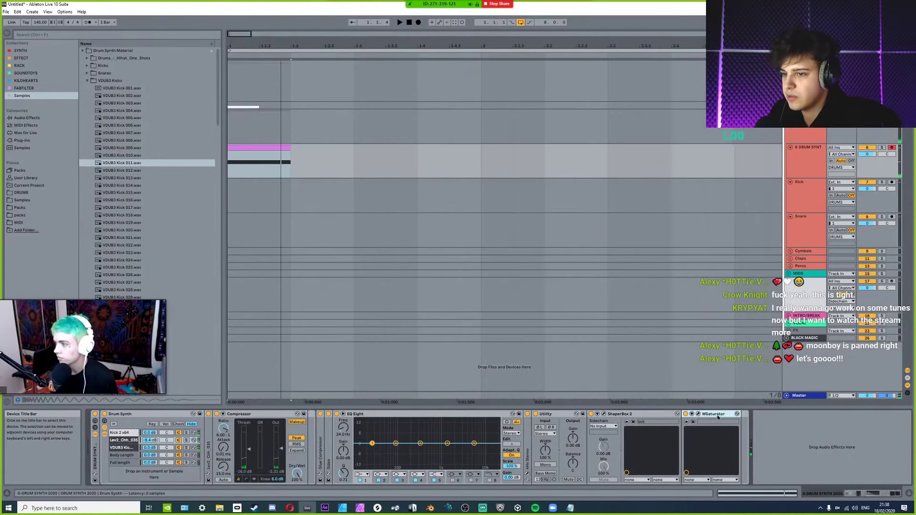
Raise the Utility output gain to about 16.1 dB while auditioning the clip.
mouse_move(573, 437)
left_mouse_down()
mouse_move(572, 426)
mouse_move(572, 434)
left_mouse_up()
key("space")
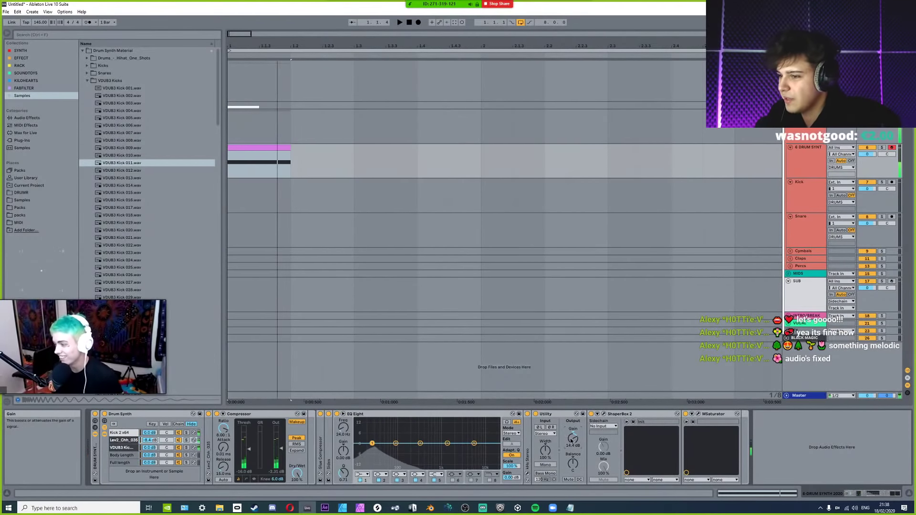
left_click_drag(572, 438, 575, 441)
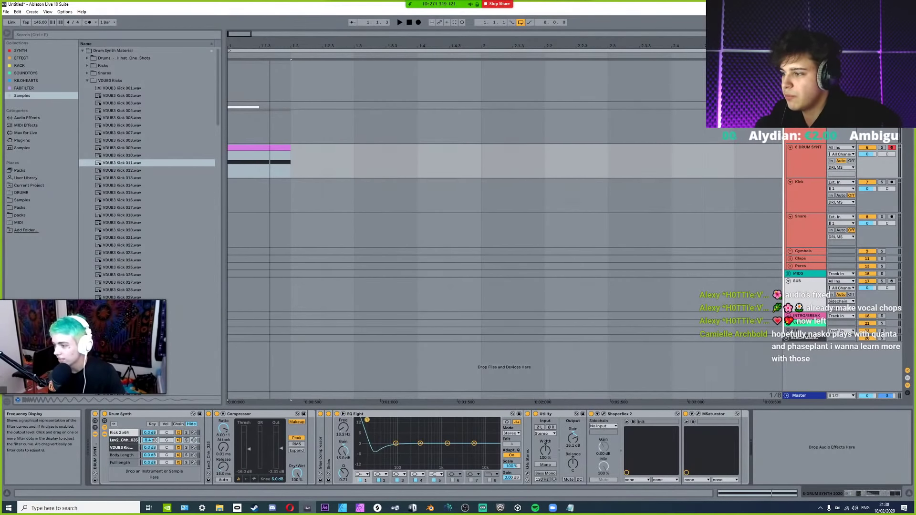
Turn EQ Eight band 1 into a gentle low cut at about 32.3 Hz with a Q of 0.17 and audition it.
left_click_drag(366, 419, 371, 419)
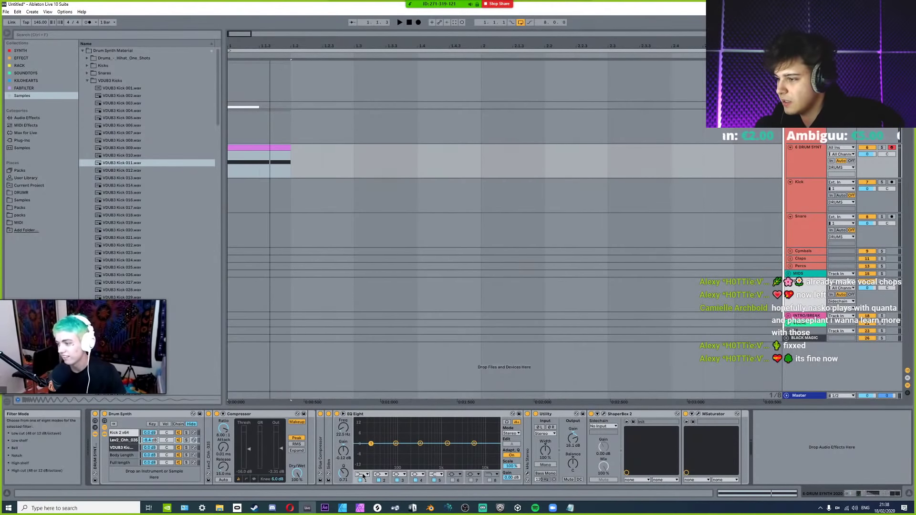
left_click(360, 431)
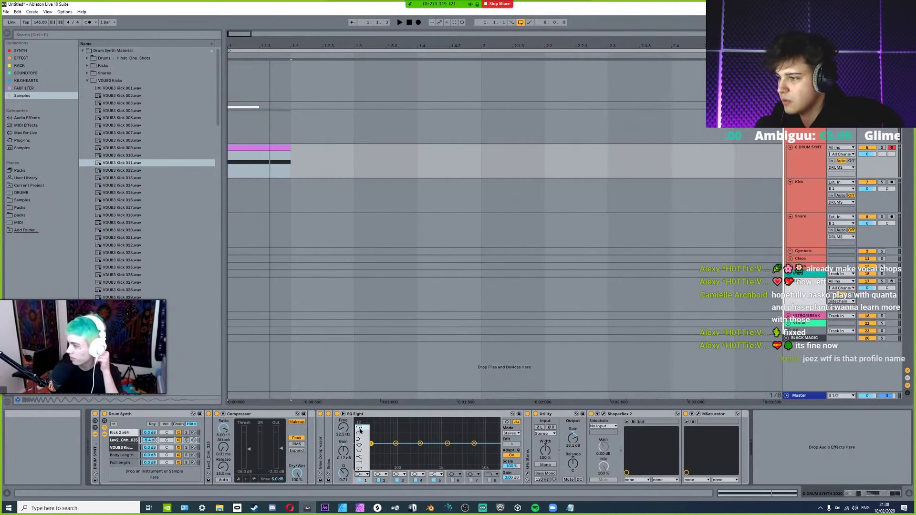
left_click_drag(371, 449, 372, 449)
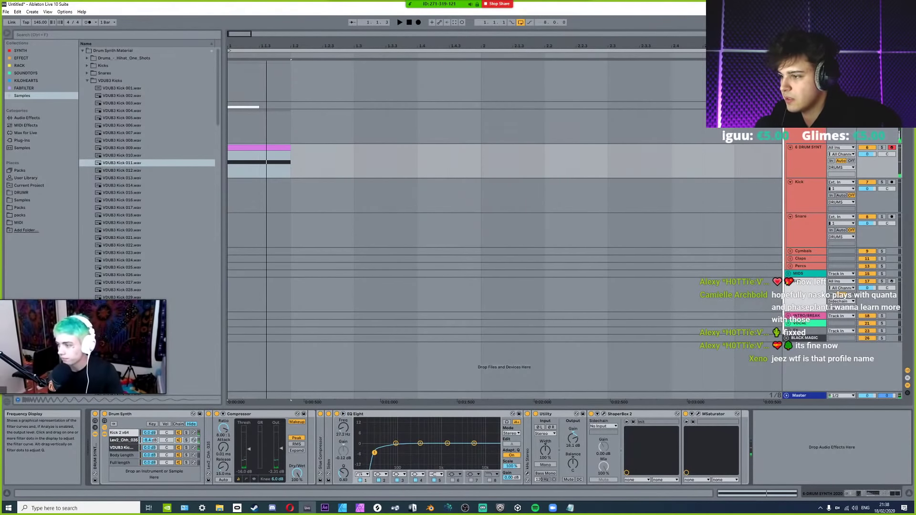
key("space")
left_click_drag(375, 452, 377, 462)
key("space")
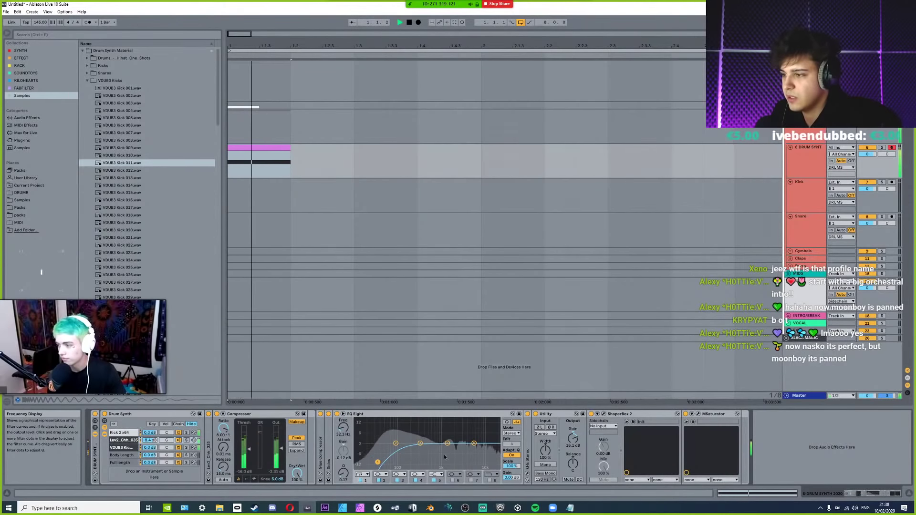
Lower the Utility gain to about 12.2 dB and reshape the EQ Eight curve with a midrange boost on band 3.
left_click_drag(573, 439, 573, 444)
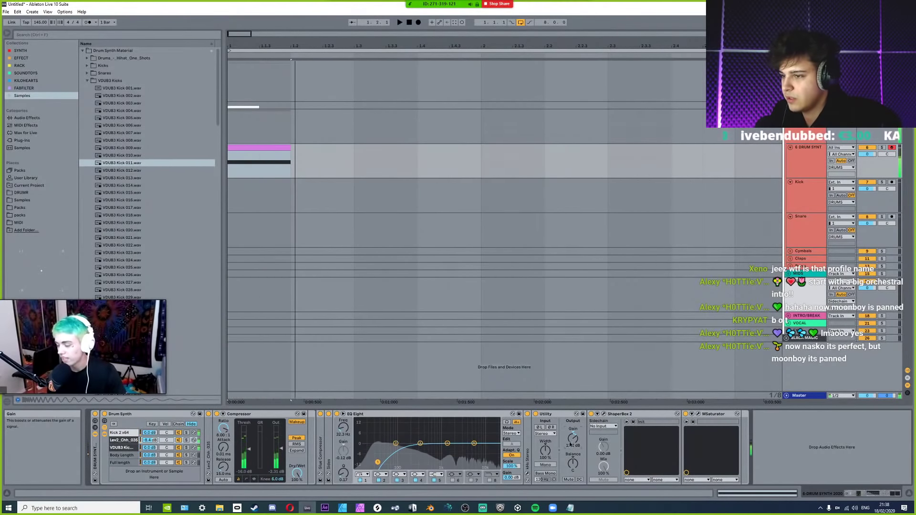
left_click_drag(377, 462, 382, 439)
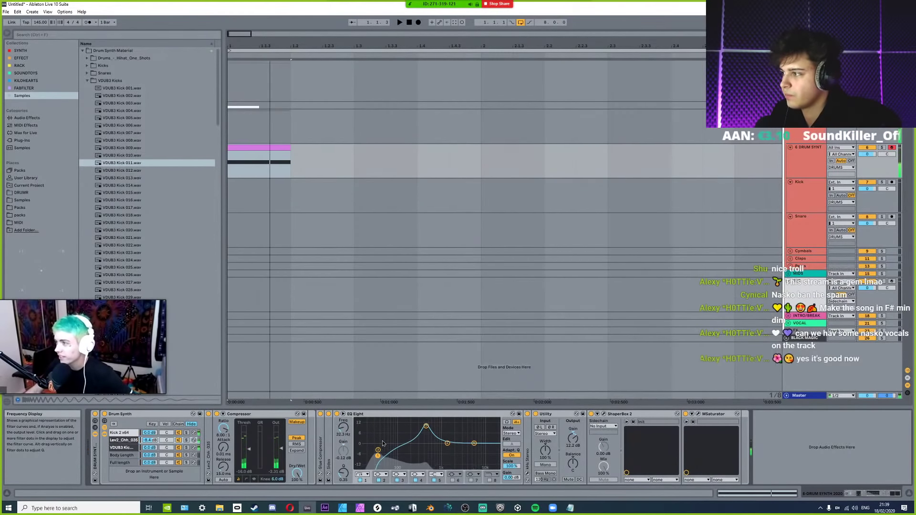
Turn on screen-share optimization for full-screen video clips in the Zoom meeting.
mouse_move(472, 5)
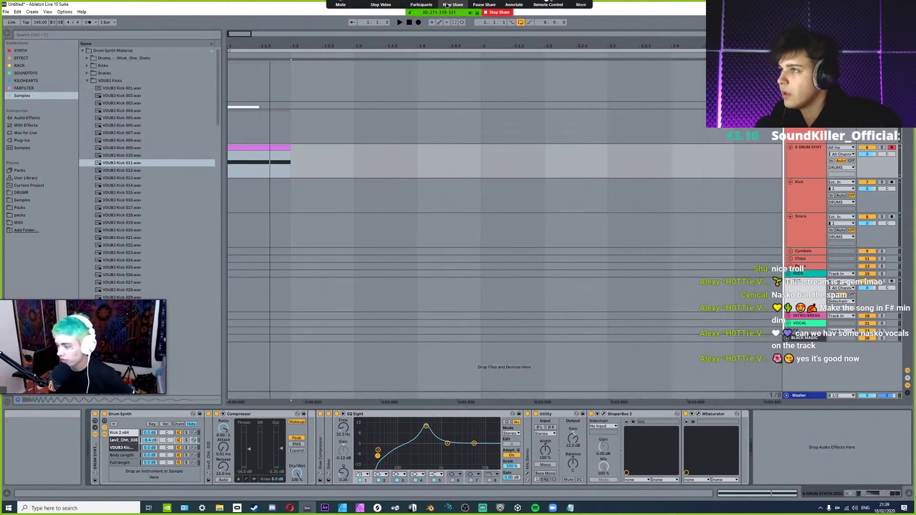
left_click(581, 8)
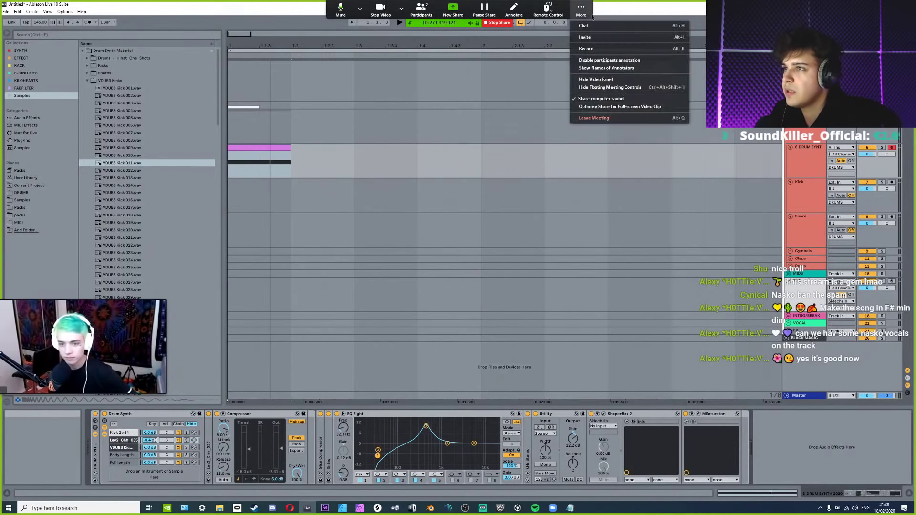
left_click(595, 108)
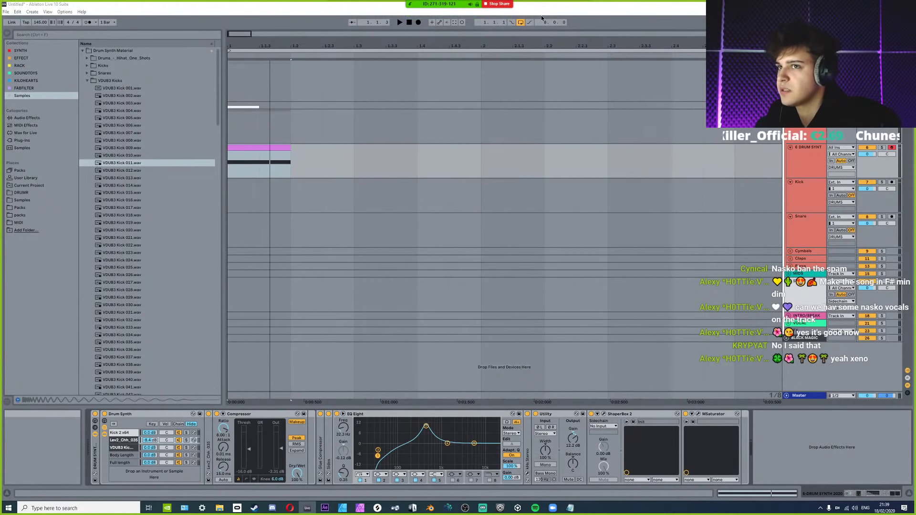
mouse_move(460, 4)
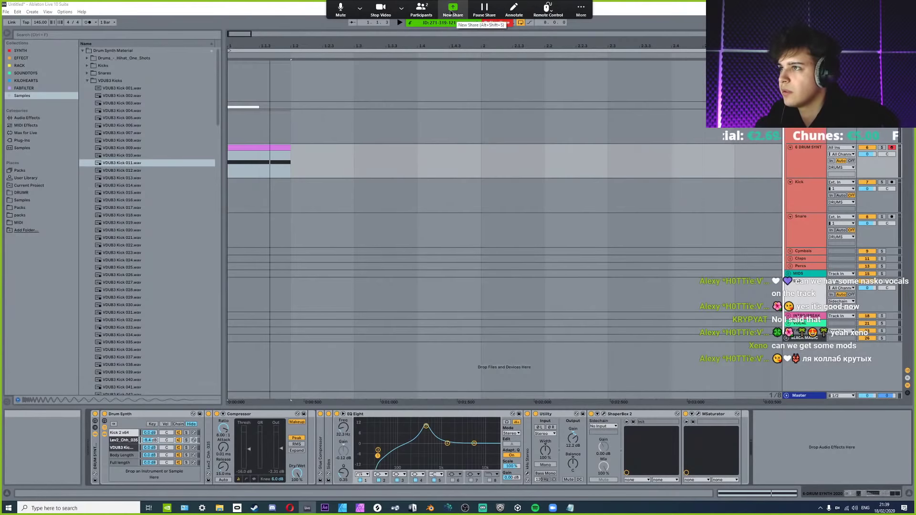
key("alt+Tab")
left_click(48, 420)
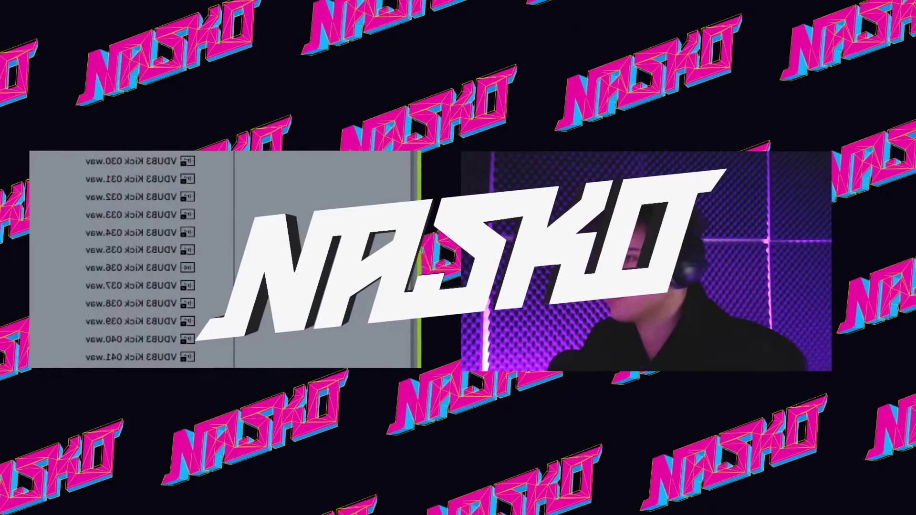
key("alt+Tab")
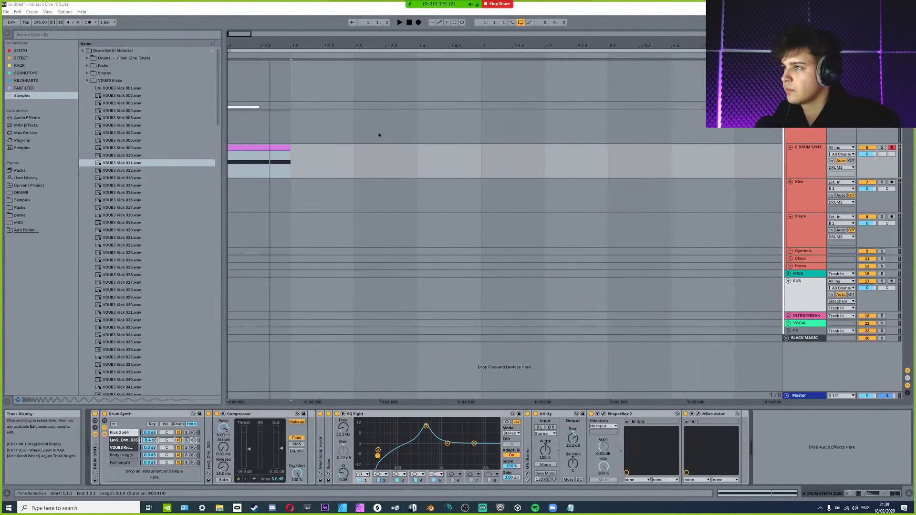
Show the Zoom meeting's video panel again.
mouse_move(447, 5)
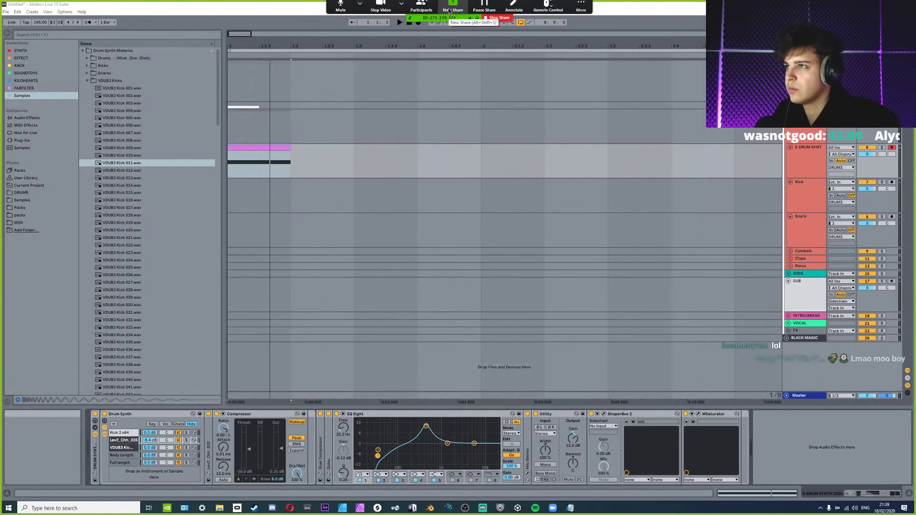
left_click(581, 9)
left_click(597, 79)
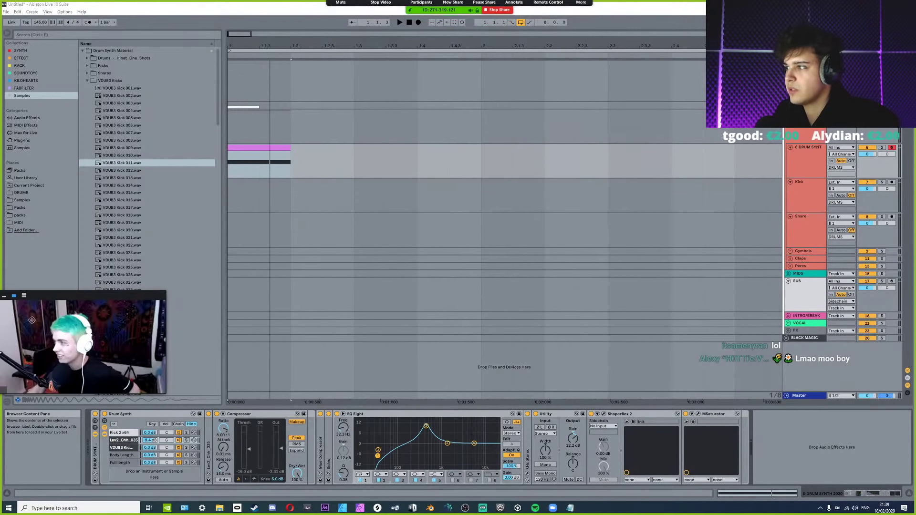
Restart the Zoom share of the entire screen with computer sound and video clip optimization included.
left_click(24, 297)
left_click(15, 297)
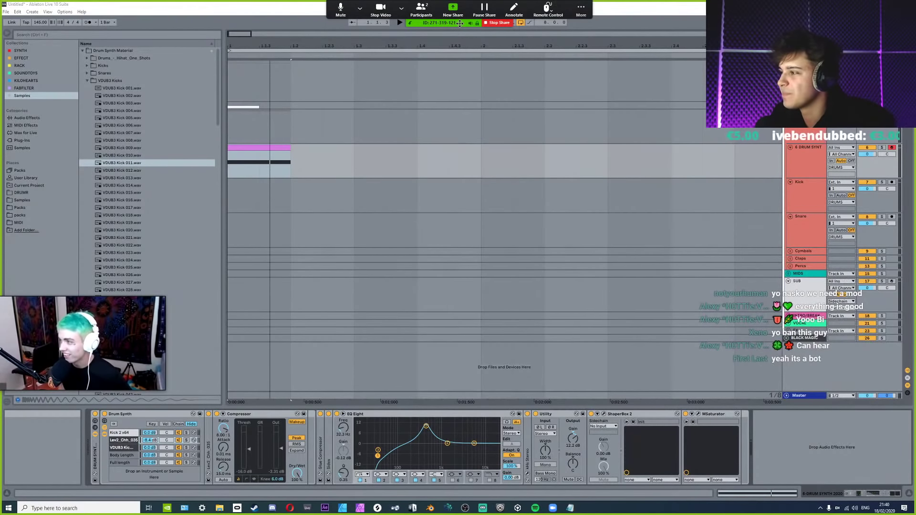
left_click(491, 22)
left_click(406, 490)
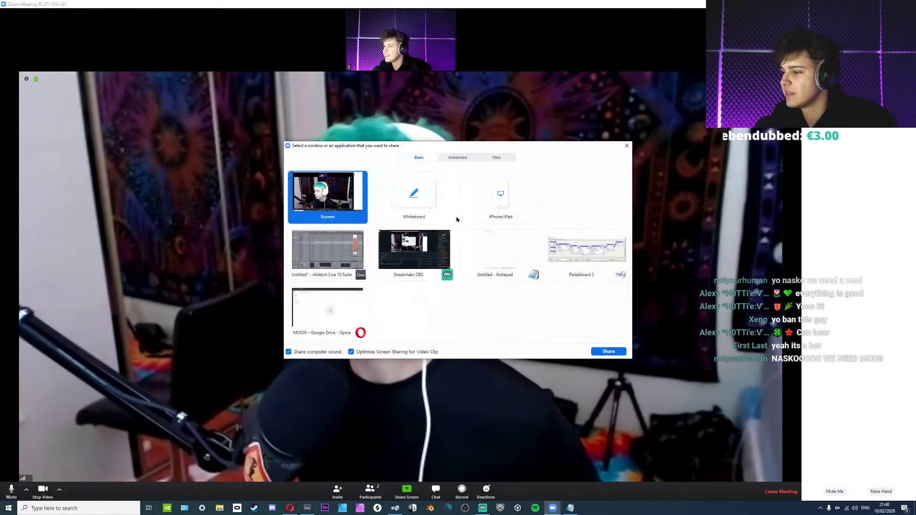
left_click(609, 351)
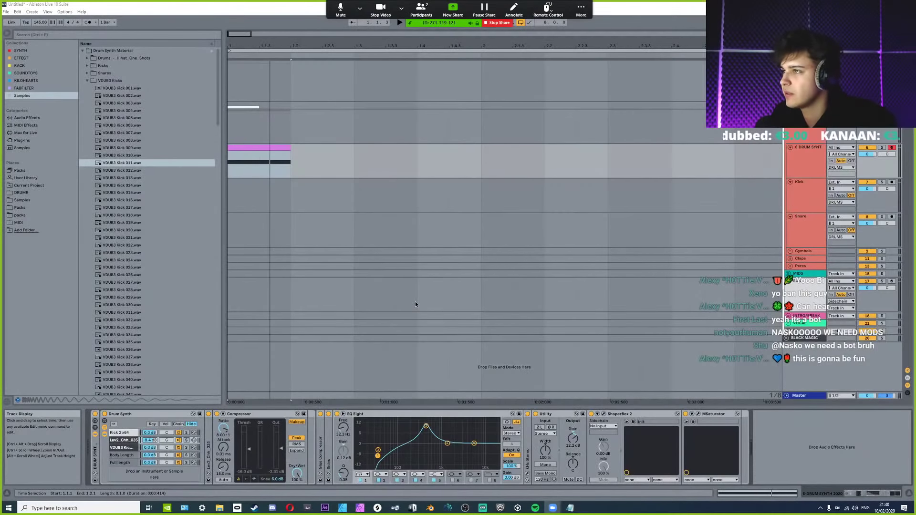
left_click(233, 170)
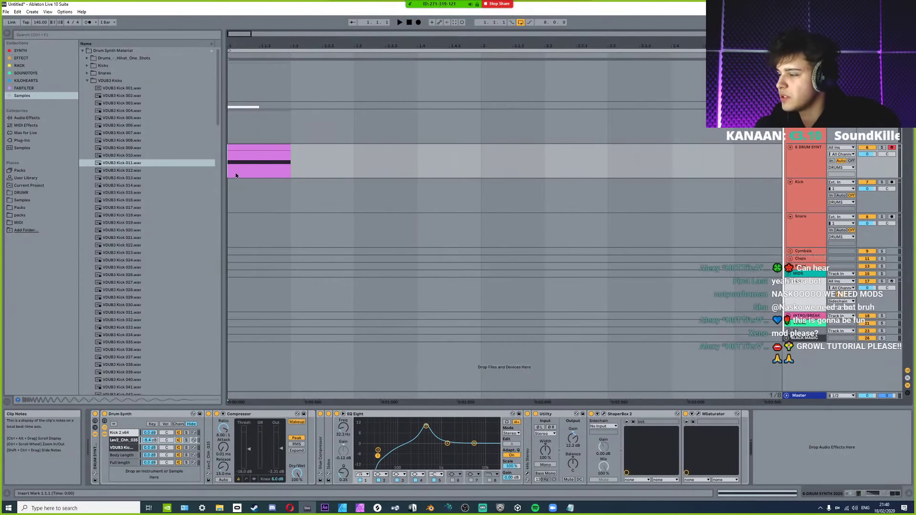
Try to bring back the Zoom meeting's video panel over the shared screen.
mouse_move(443, 23)
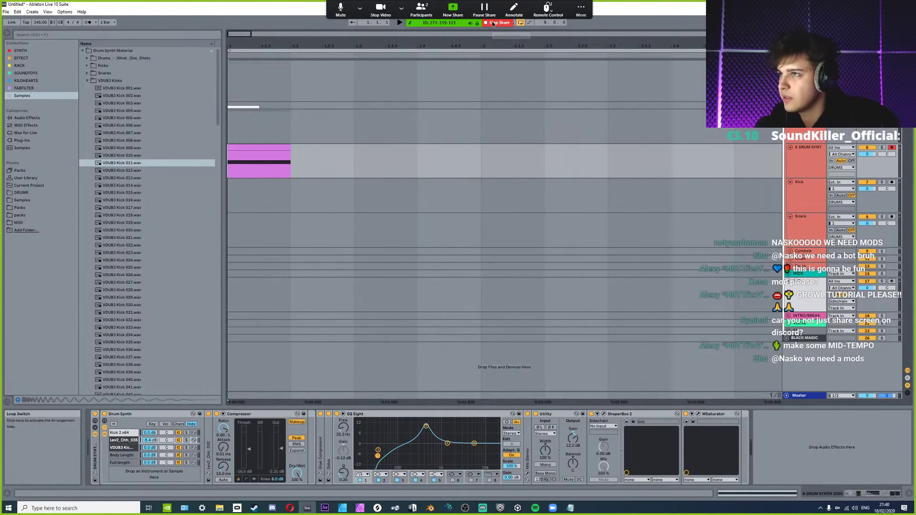
left_click(580, 10)
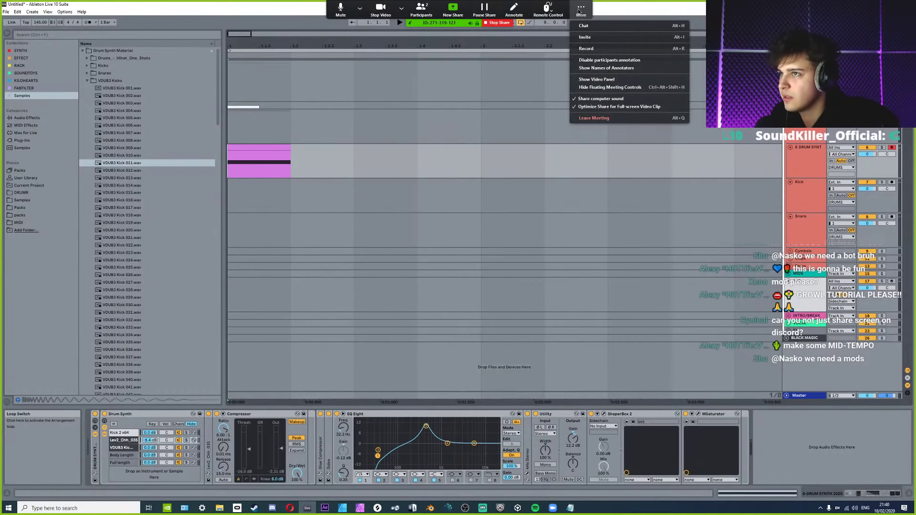
left_click(584, 81)
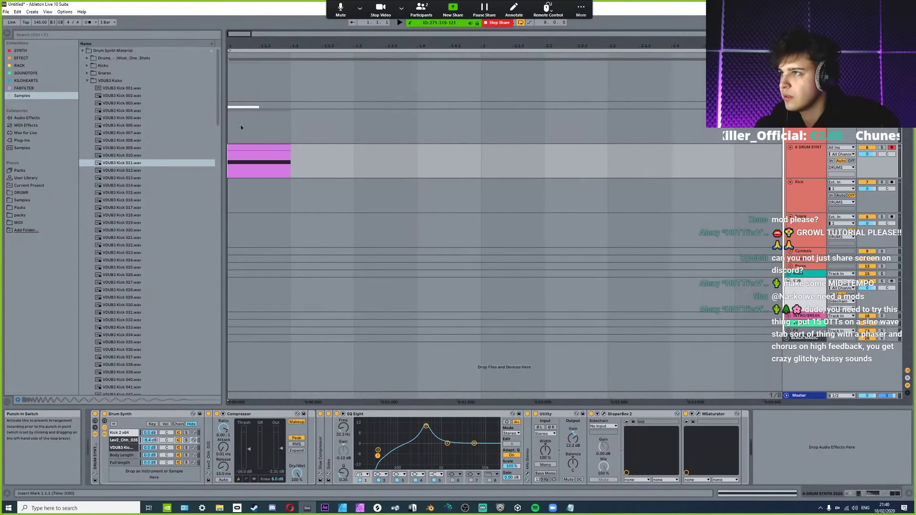
Try larger interface zoom levels in the Look/Feel preferences, then return the display zoom to 110% and close the preferences.
left_click(64, 12)
left_click(81, 207)
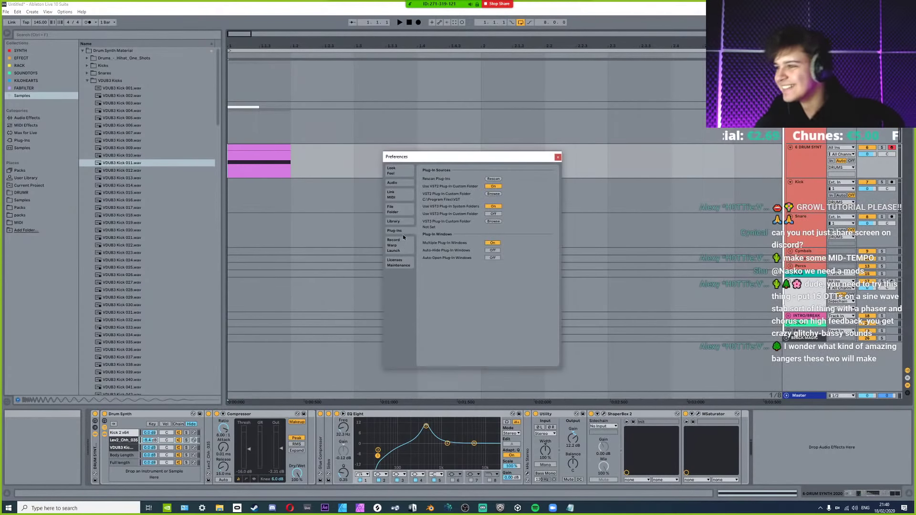
left_click(391, 171)
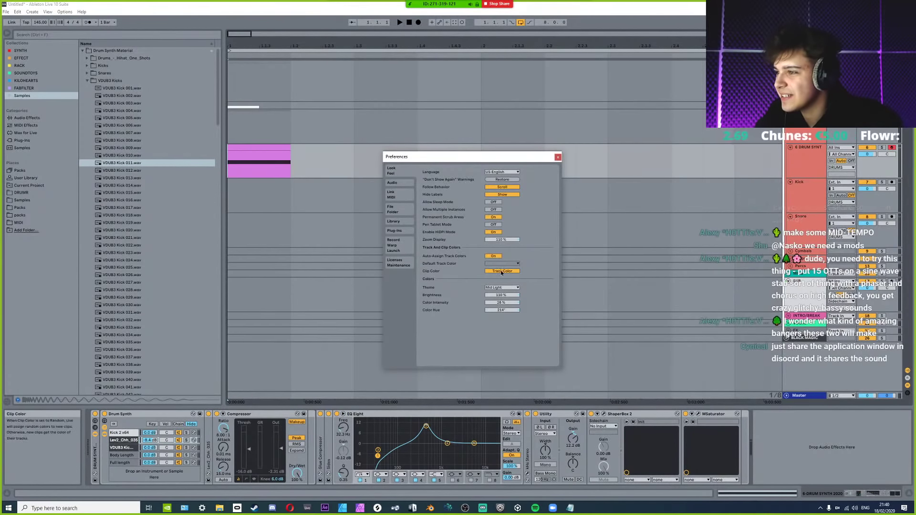
mouse_move(499, 244)
left_mouse_down()
mouse_move(499, 258)
mouse_move(499, 225)
mouse_move(500, 236)
left_mouse_up()
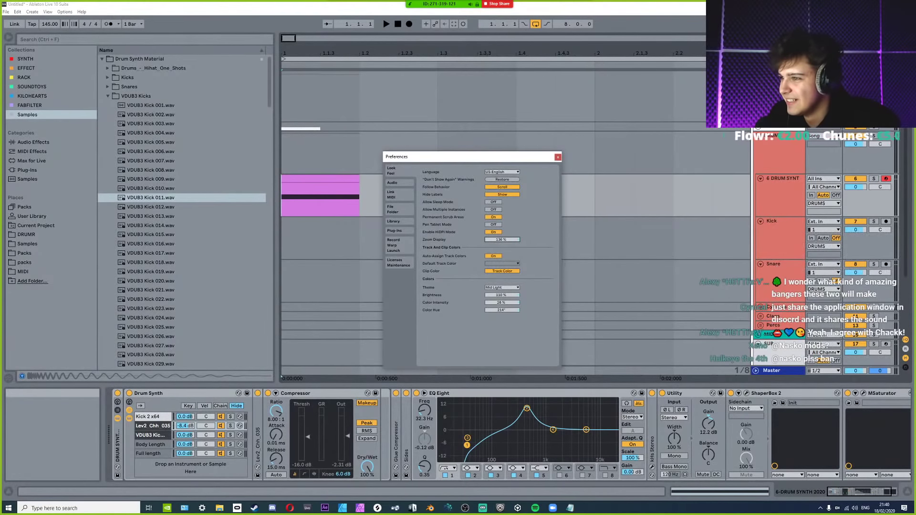
left_click_drag(499, 237, 499, 222)
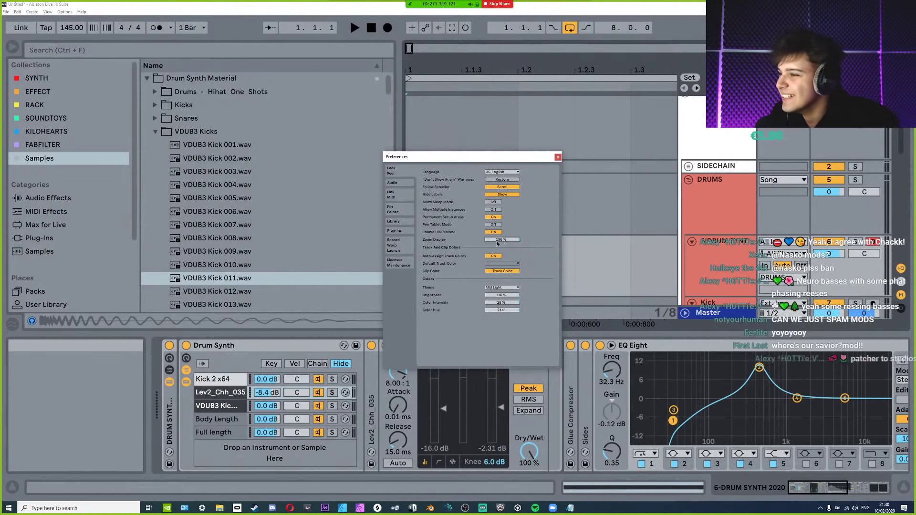
left_click_drag(502, 243, 497, 243)
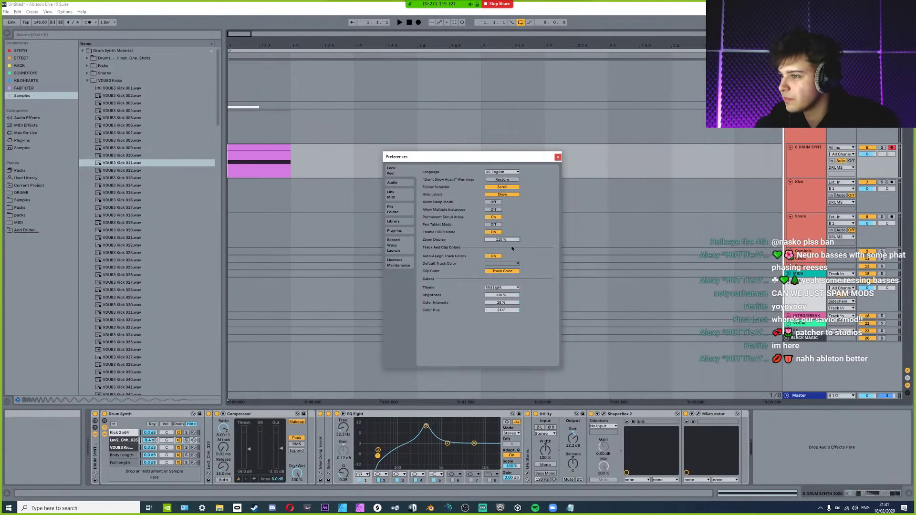
left_click(558, 157)
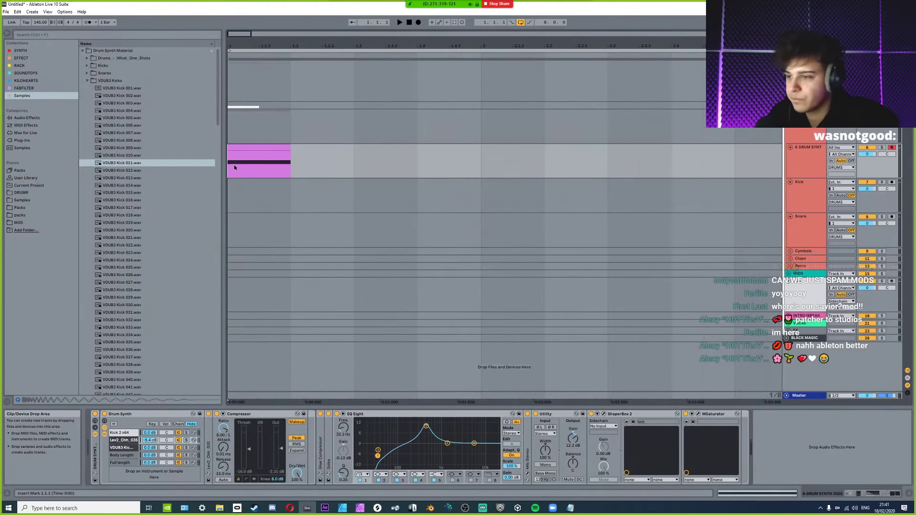
Turn off screen-share optimization for full-screen video clips in the Zoom meeting.
mouse_move(444, 24)
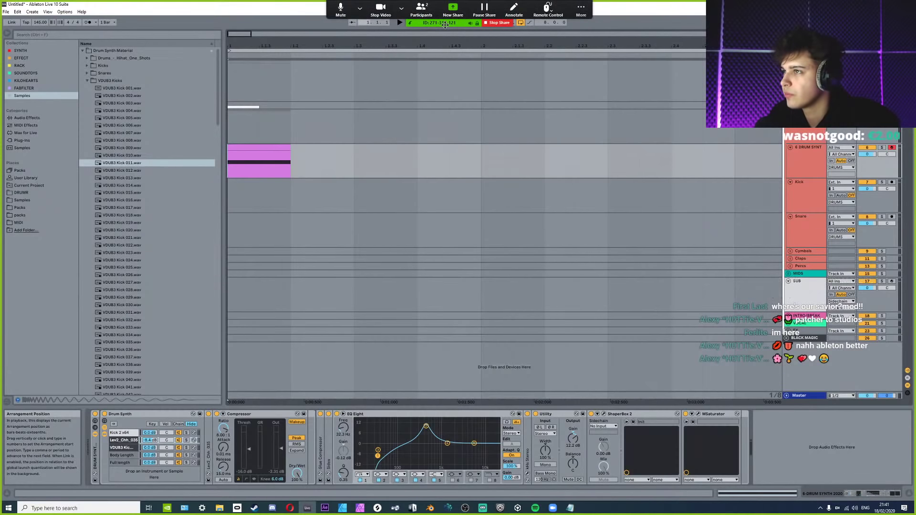
left_click(582, 9)
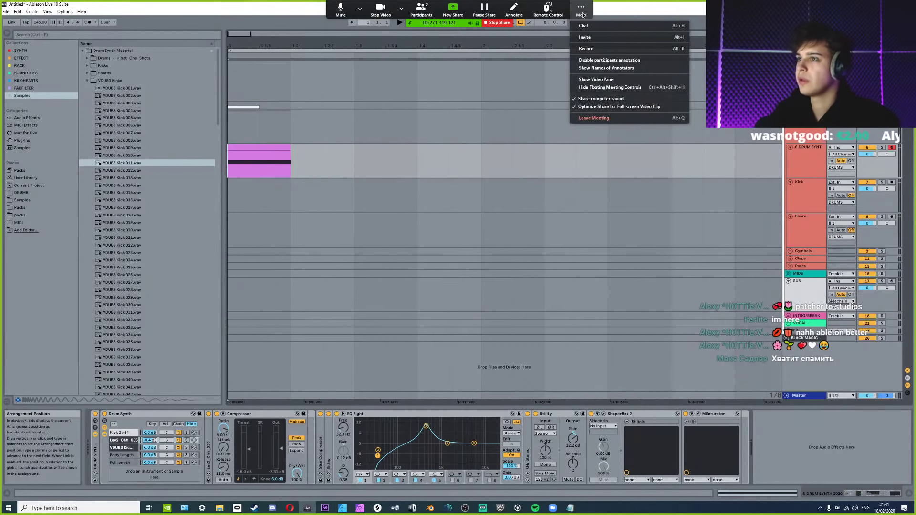
left_click(592, 108)
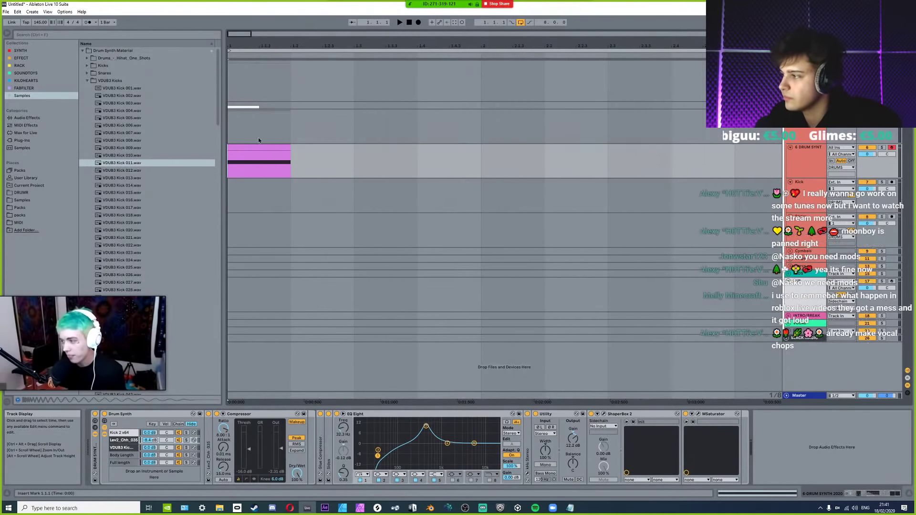
left_click(263, 150)
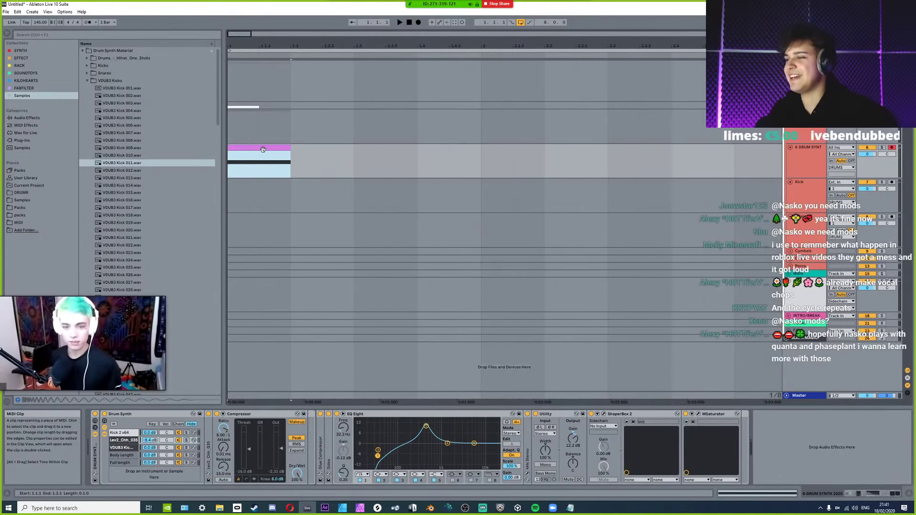
left_click(262, 152)
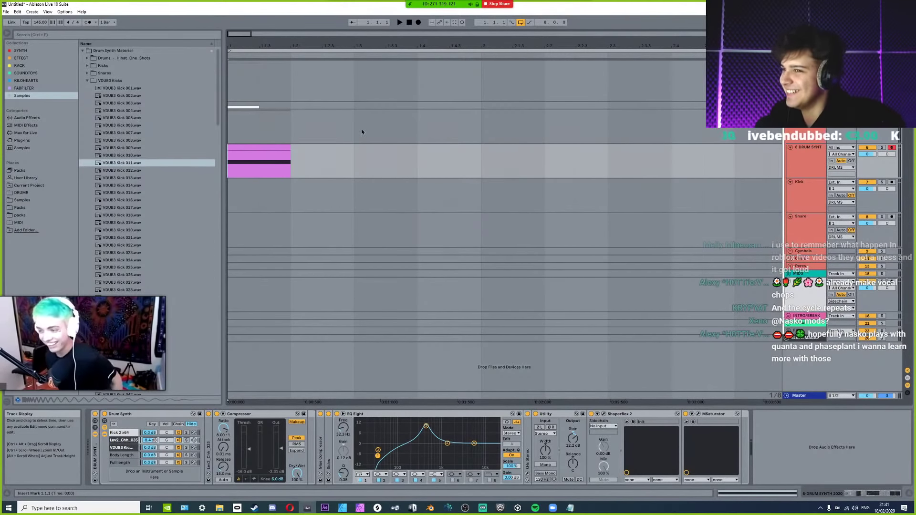
left_click(286, 176)
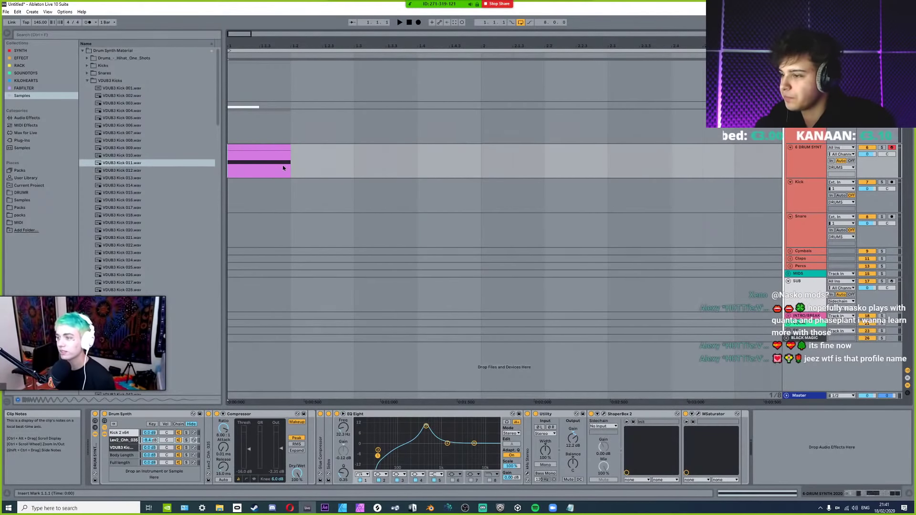
Pull EQ Eight band 2 down to about -2.11 dB at 639 Hz during playback and raise the Utility gain to about 13 dB.
left_click(425, 427)
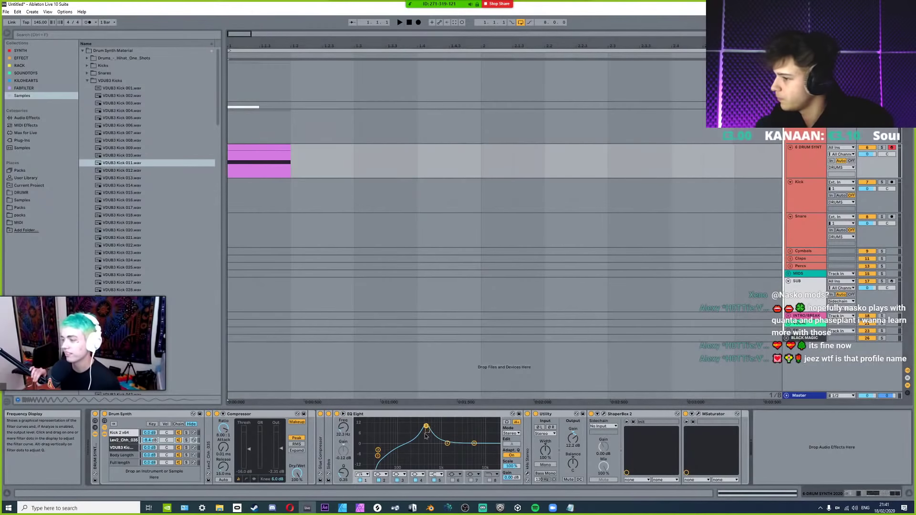
mouse_move(424, 435)
left_mouse_down()
mouse_move(399, 451)
mouse_move(405, 429)
mouse_move(433, 425)
mouse_move(431, 449)
left_mouse_up()
key("space")
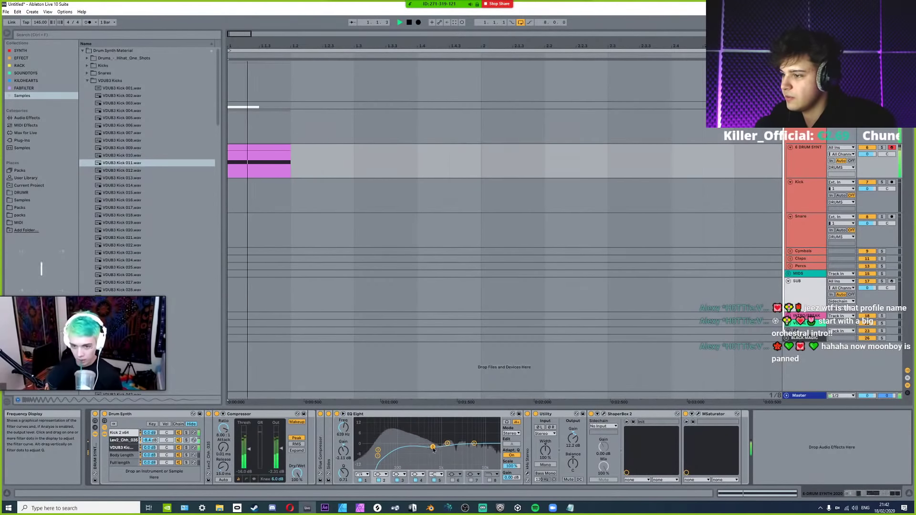
key("space")
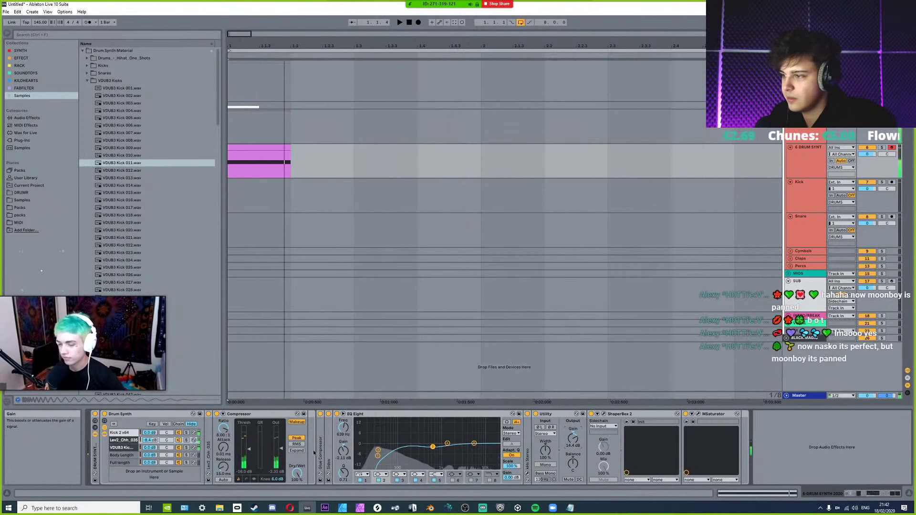
double_click(328, 457)
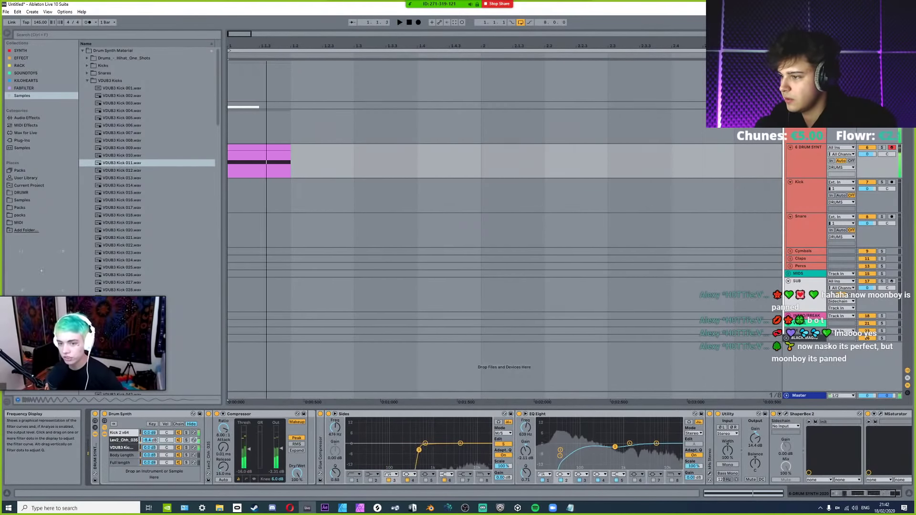
double_click(364, 413)
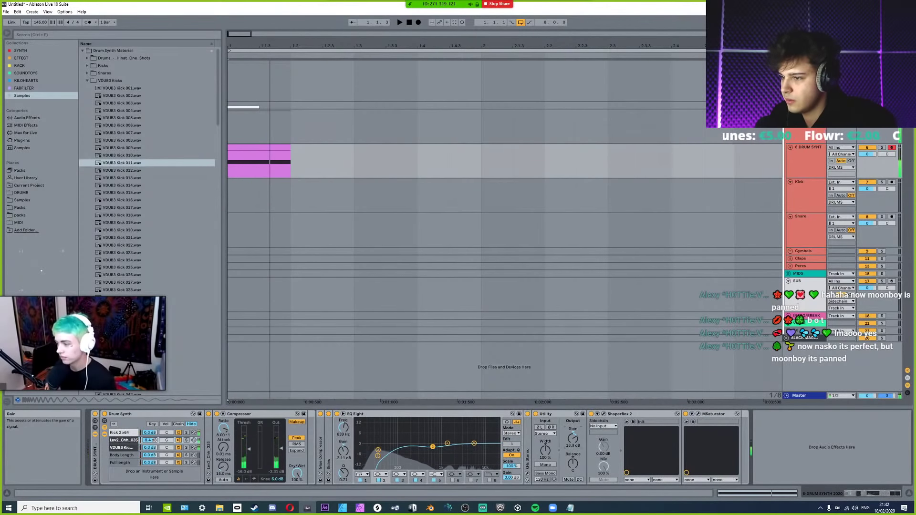
Move EQ Eight band 2 to a slight cut of about 2.4 dB near 160 Hz while auditioning the kick.
key("space")
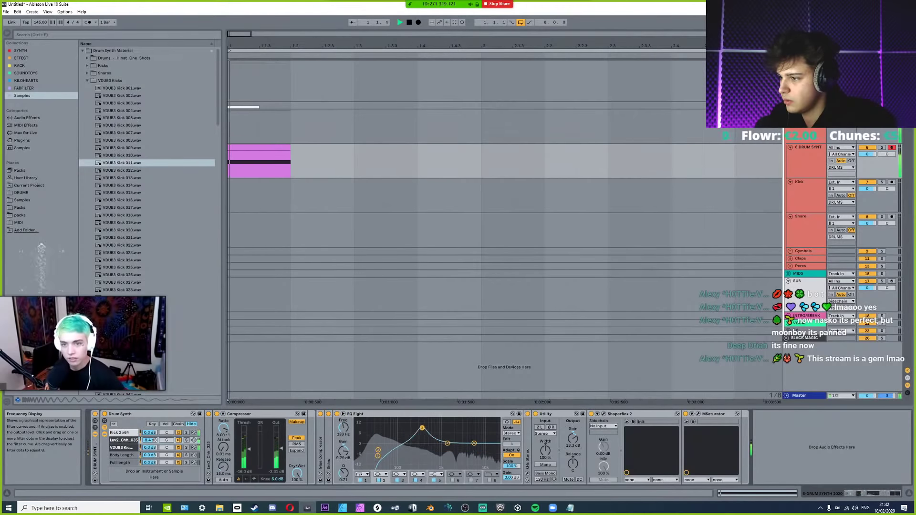
key("space")
left_click_drag(428, 443, 407, 448)
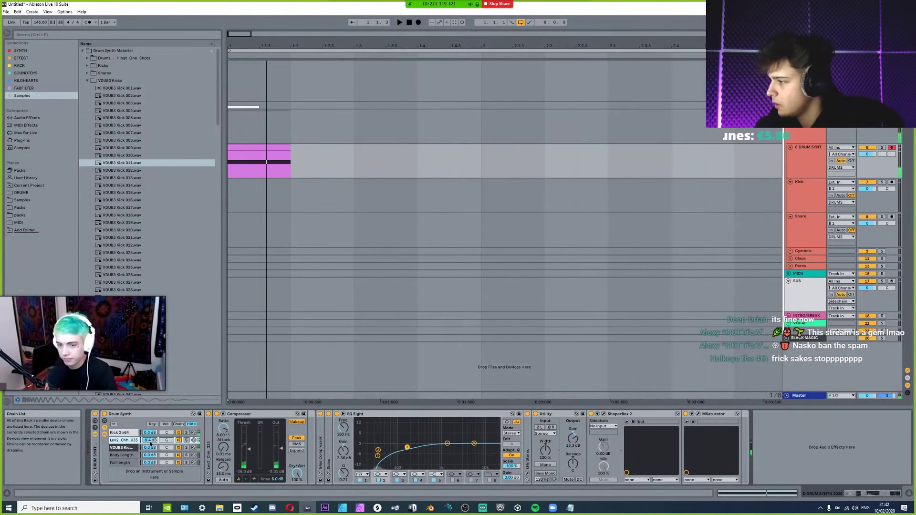
Fine-tune the volume of the Lev2_Chh_035 hi-hat chain in the Drum Synth rack during playback.
key("space")
left_click_drag(150, 440, 150, 440)
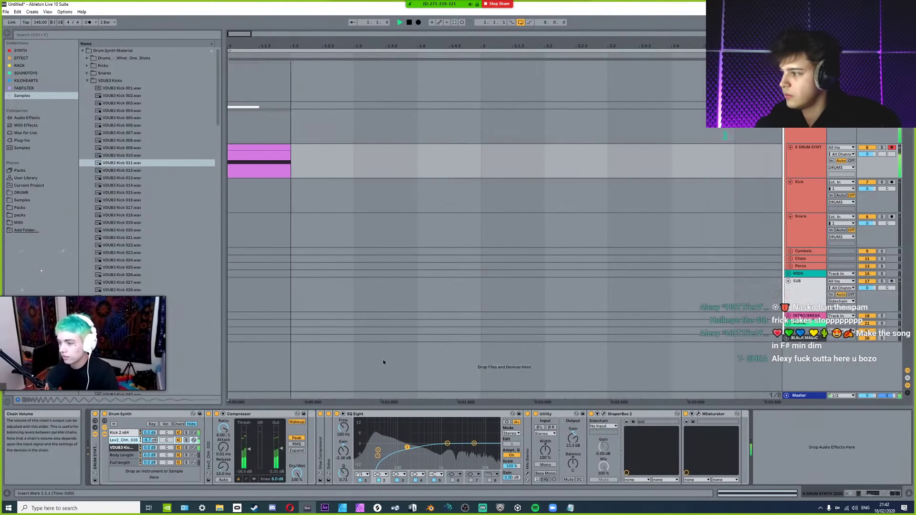
key("space")
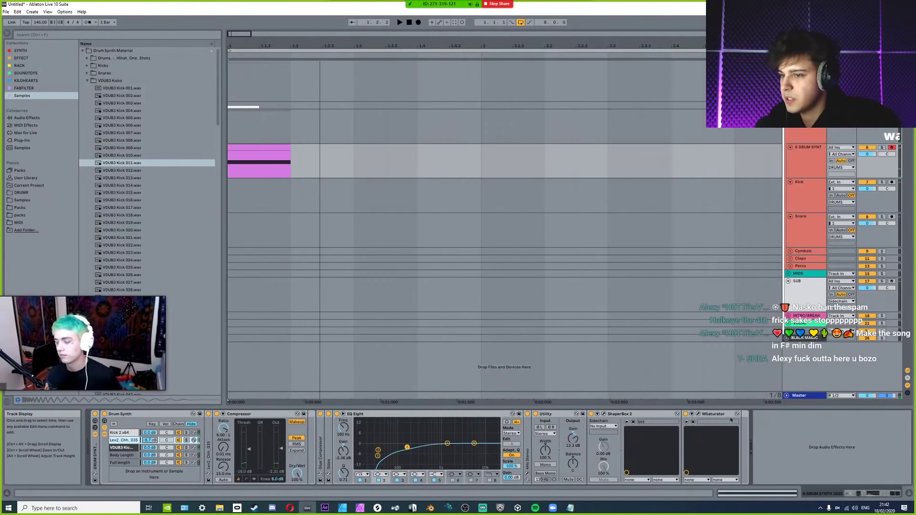
Freeze the Drum Synth track and copy its frozen clip to the start of the Kick track as audio.
right_click(815, 153)
left_click(840, 201)
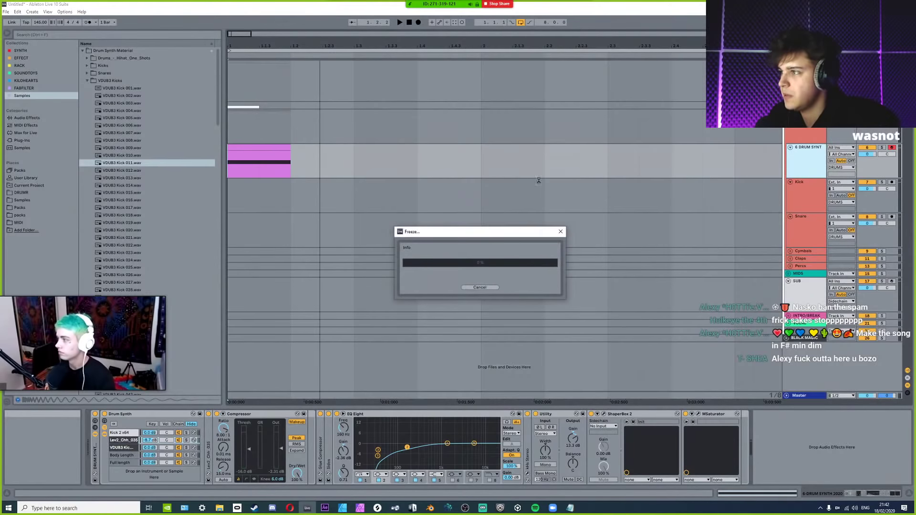
left_click_drag(248, 148, 234, 205)
scroll(233, 204, "up", 5)
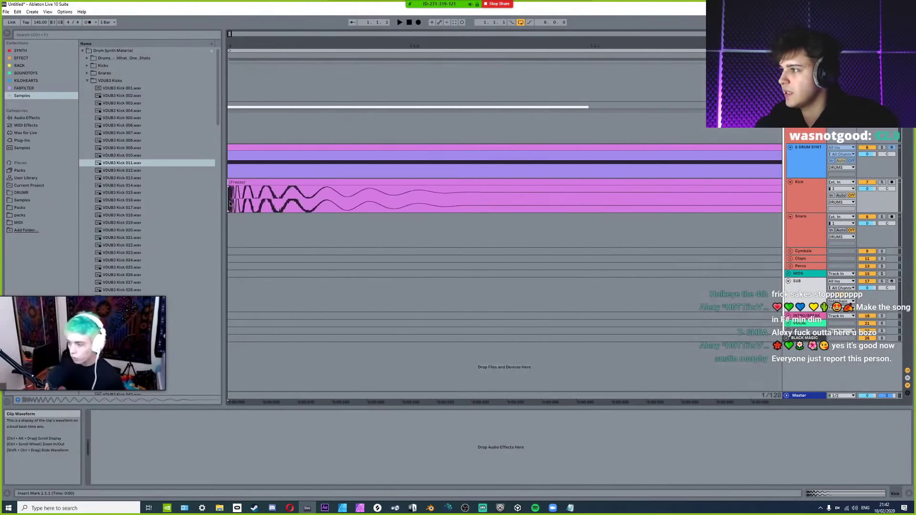
Delete the part of the bounced Kick track clip after position 1.1.3.
left_click(459, 202)
scroll(381, 203, "down", 3)
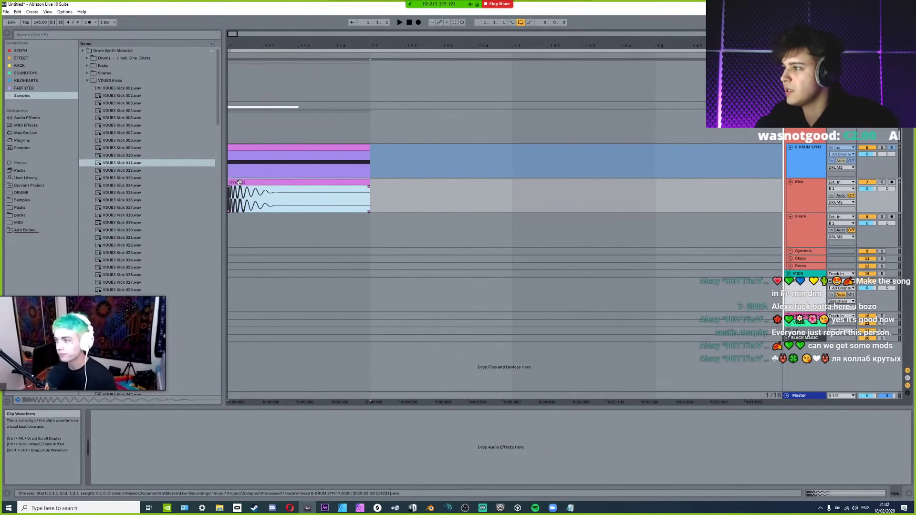
left_click_drag(299, 203, 405, 203)
key("Delete")
Fade out the end of the shortened kick clip, consolidate it into a new audio clip and audition it.
left_click(282, 183)
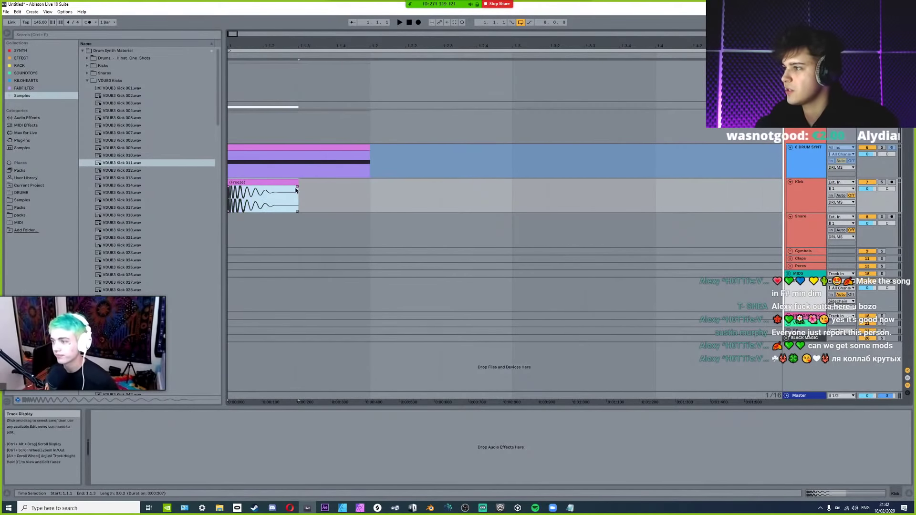
left_click_drag(297, 188, 276, 187)
left_click(278, 182)
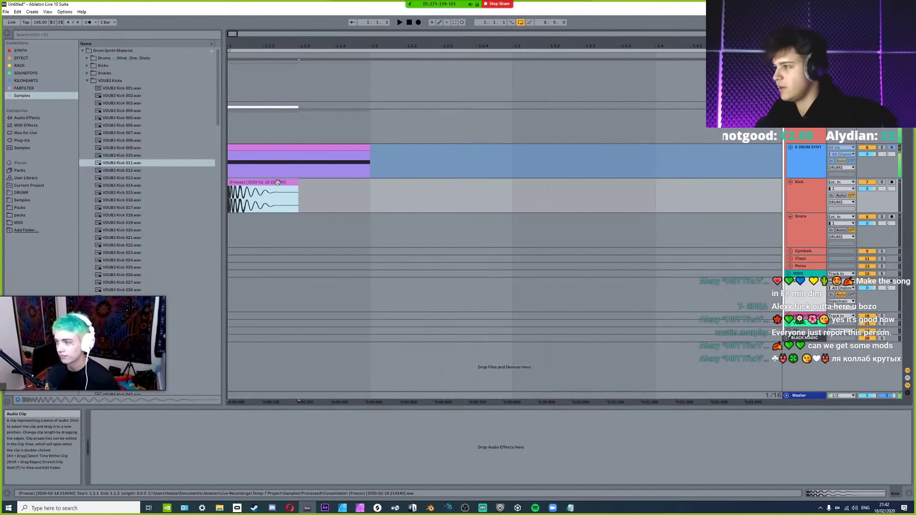
key("space")
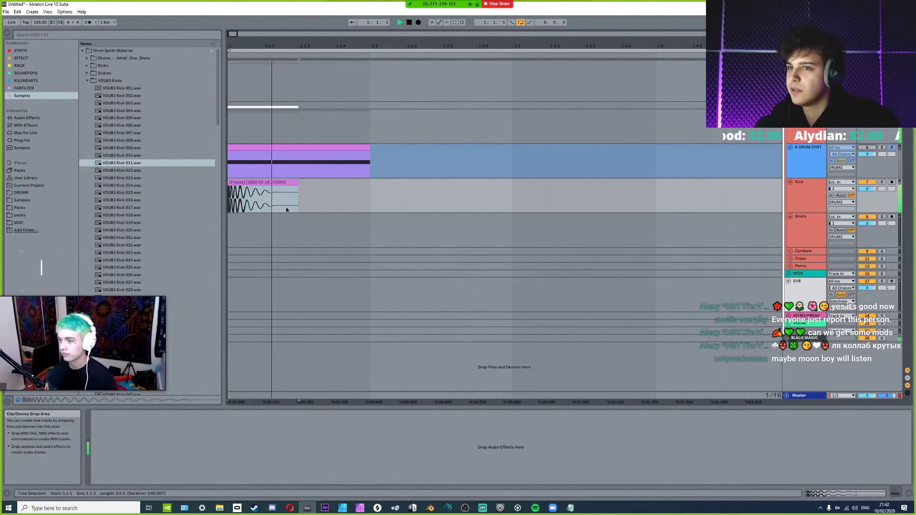
scroll(341, 188, "down", 3)
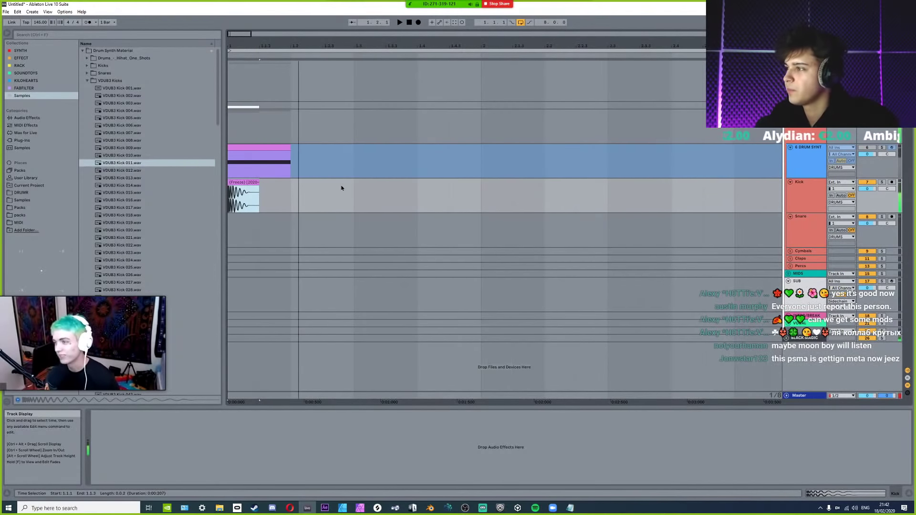
Stop playback and insert a new MIDI track directly below the frozen Drum Synth track.
key("space")
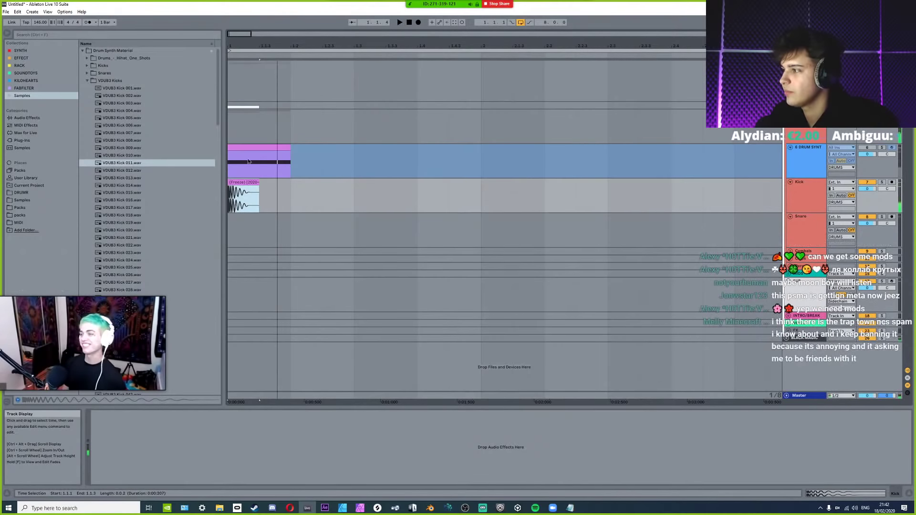
left_click(233, 170)
key("ctrl+shift+t")
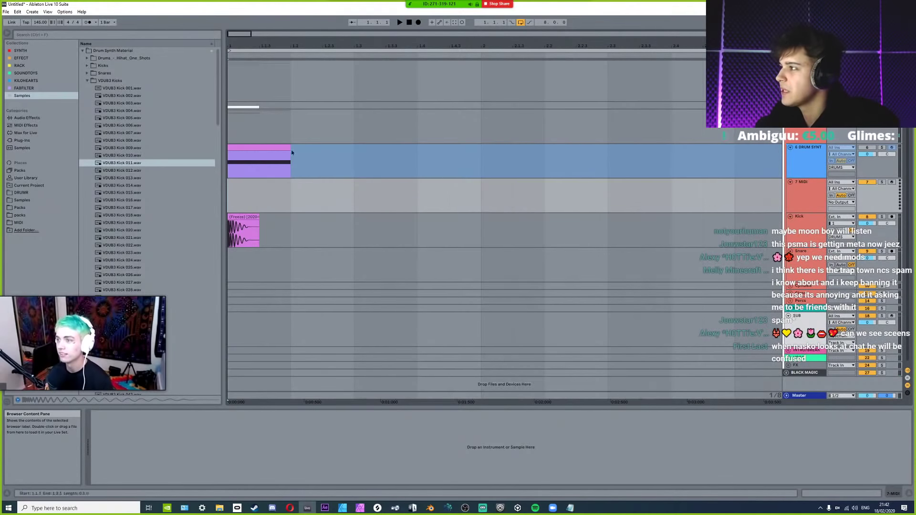
left_click(281, 195)
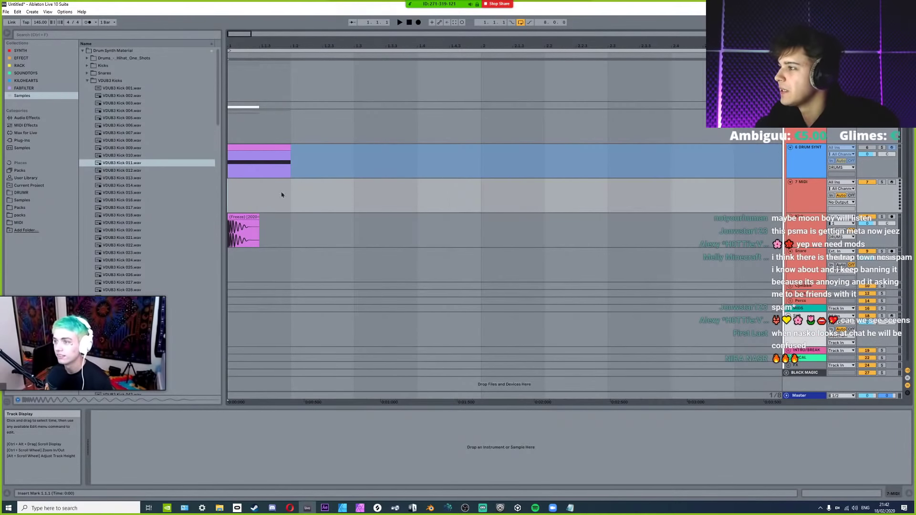
Load DRUM SYNTH 2020.adg from the SYNTH collection on the new MIDI track and copy the Drum Synth MIDI clip there at 1.3.
left_click(89, 81)
left_click(19, 51)
left_click(115, 95)
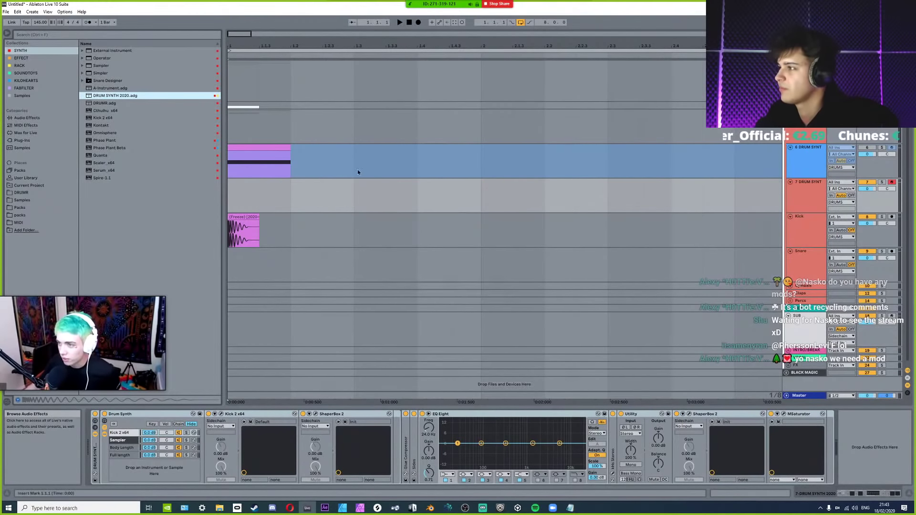
mouse_move(276, 164)
left_mouse_down()
mouse_move(403, 182)
mouse_move(357, 199)
left_mouse_up()
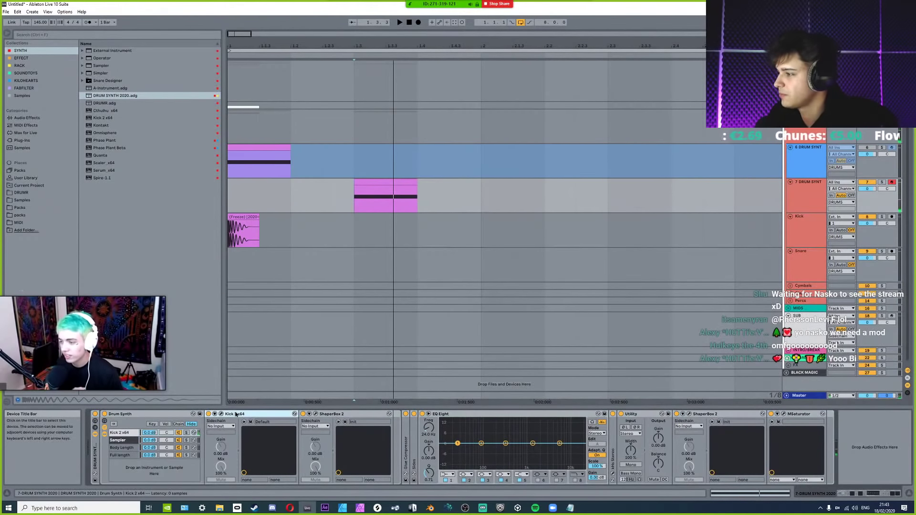
Reshape the Kick 2 pitch curve: remove the third node, raise the end point well above the F#4 node and shift that node slightly later.
left_click(221, 413)
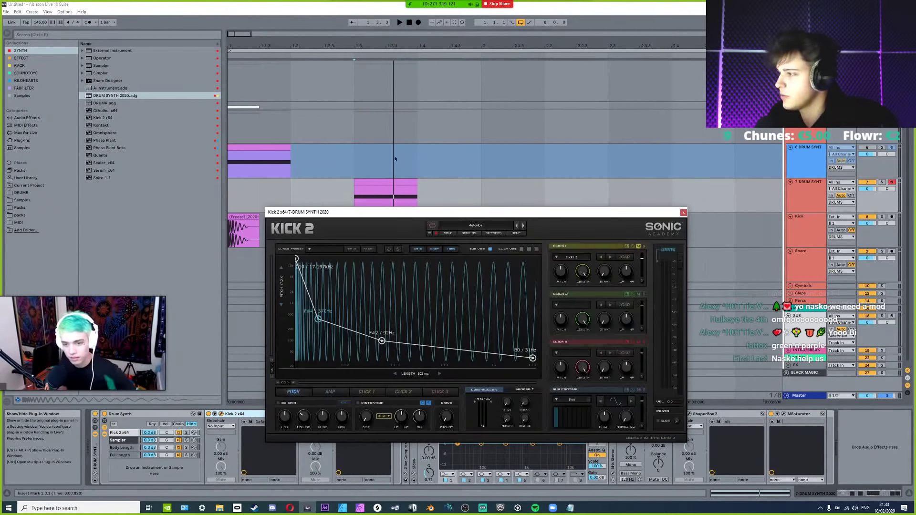
double_click(382, 341)
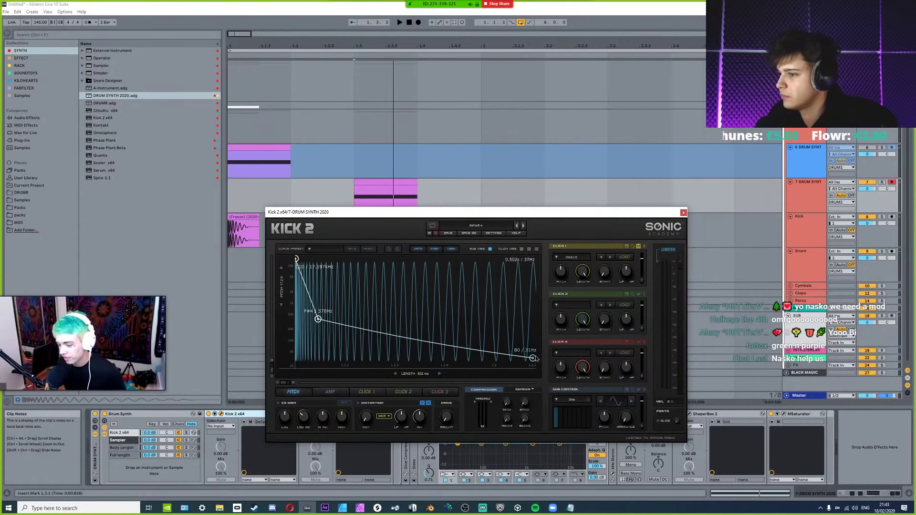
left_click_drag(533, 359, 537, 313)
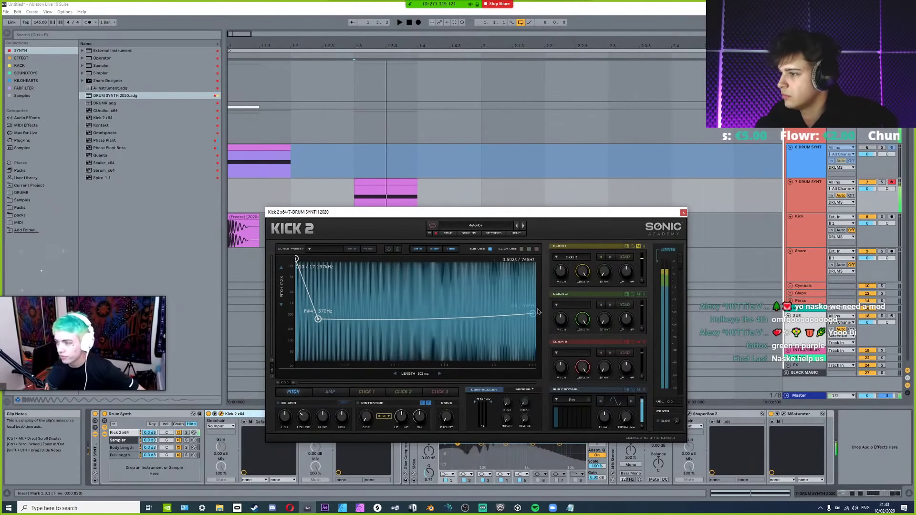
mouse_move(319, 322)
left_mouse_down()
mouse_move(331, 306)
mouse_move(337, 322)
left_mouse_up()
left_click_drag(533, 314, 539, 297)
key("space")
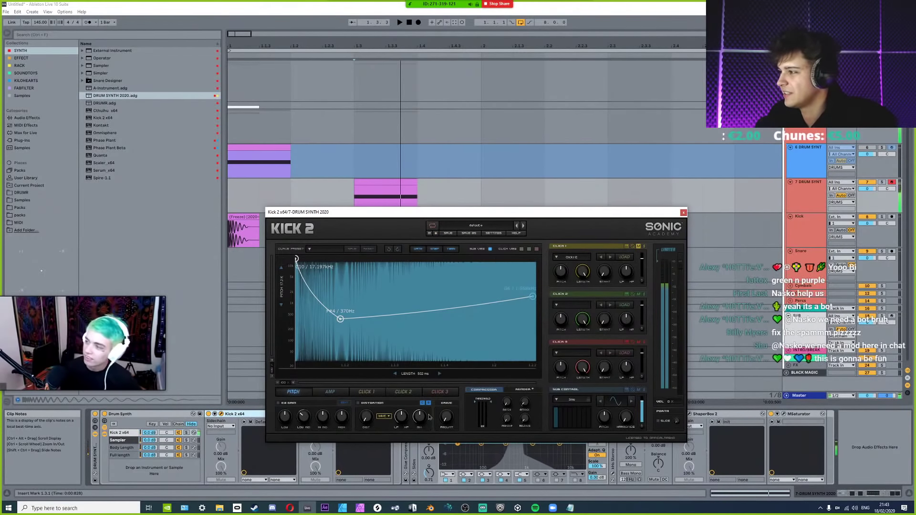
Shorten the Kick 2 length to about 137 ms while auditioning, and close its plug-in window.
left_click_drag(420, 375, 420, 406)
key("space")
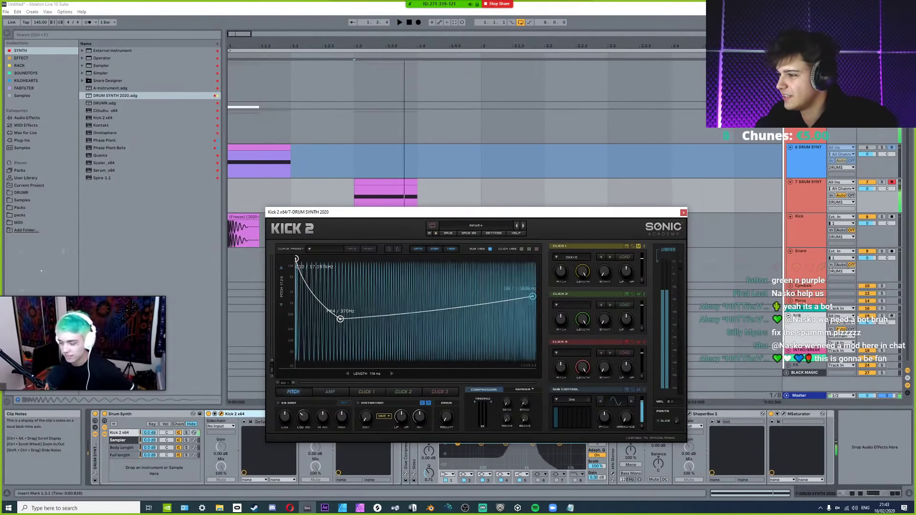
key("space")
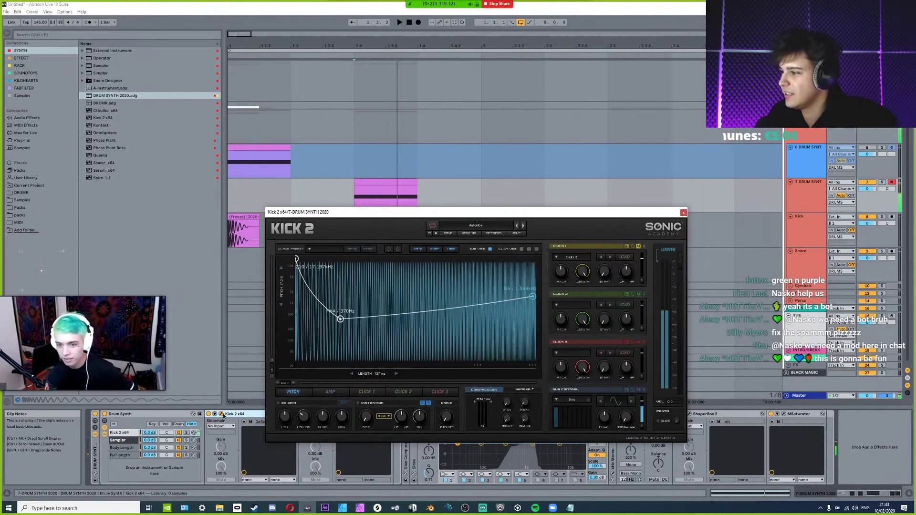
key("ctrl+alt+p")
Raise the ShaperBox 2 volume LFO speed in the Kick 2 chain to 24.8 Hz while repeatedly auditioning the sound.
left_click(308, 414)
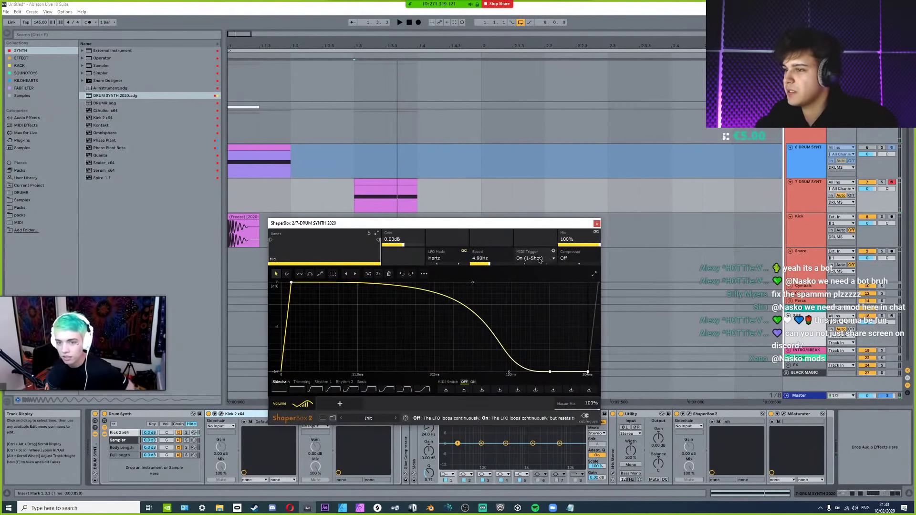
key("space")
key("space")
key("space")
left_click_drag(480, 258, 480, 241)
key("space")
key("space")
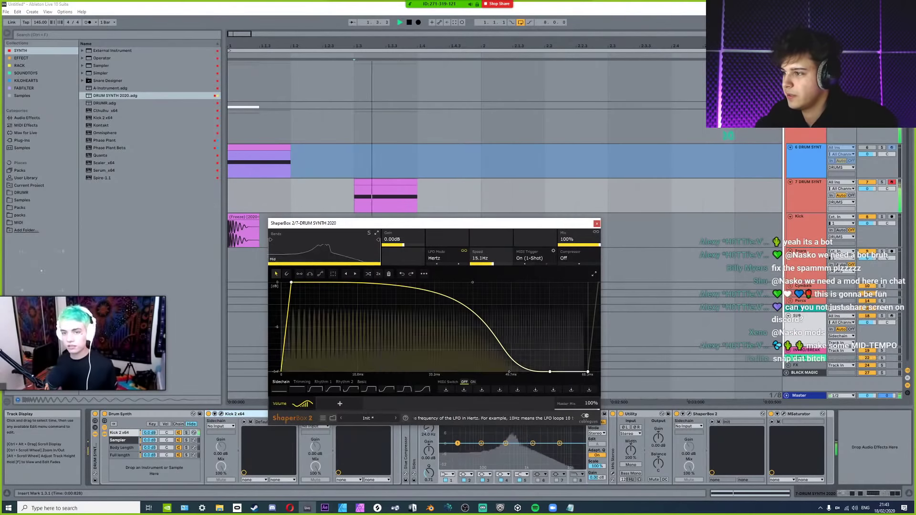
key("space")
key("space")
key("space")
key("space")
key("space")
key("space")
key("space")
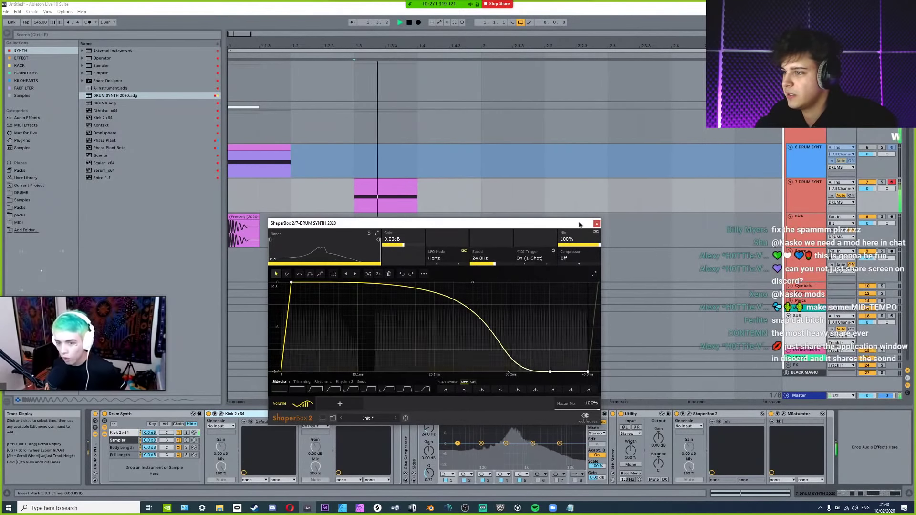
left_click(597, 225)
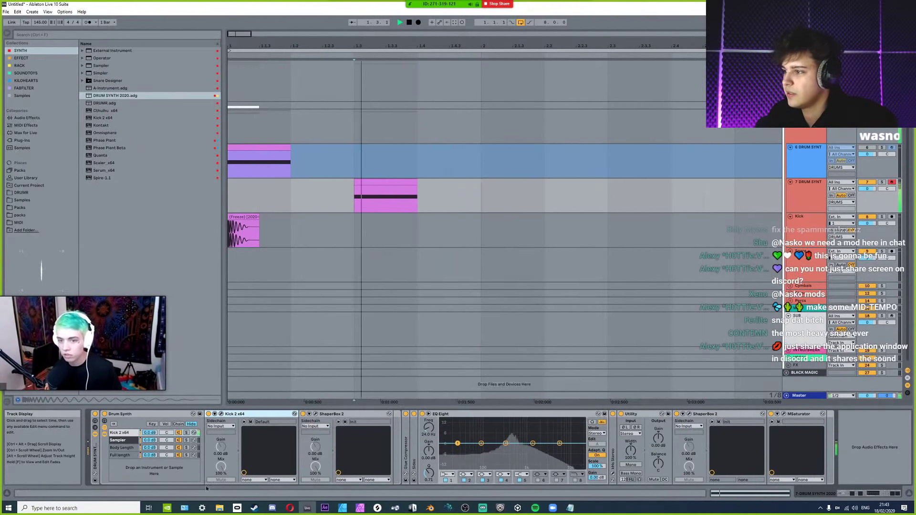
Audition the VDUB3 Snares samples, load VDUB3 Snare 008.wav into the rack's Sampler chain and duplicate that chain.
left_click(22, 95)
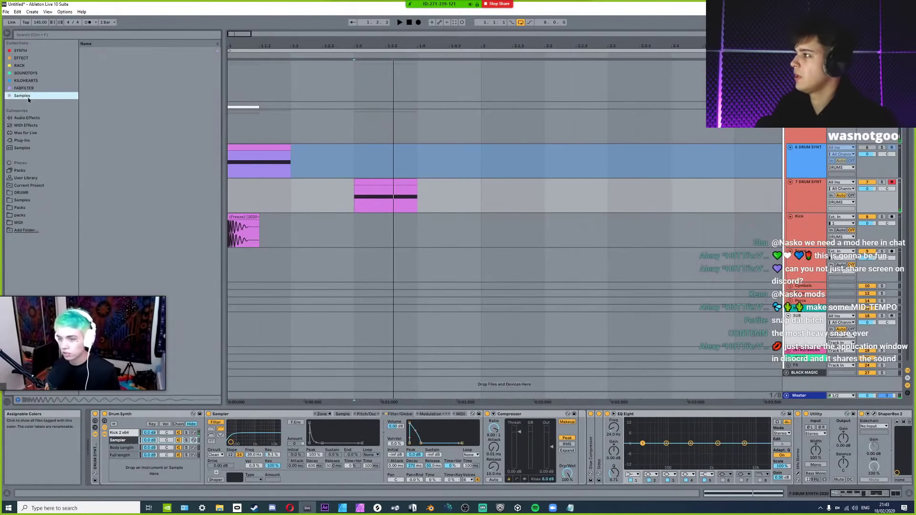
left_click(103, 81)
left_click(87, 88)
left_click(113, 171)
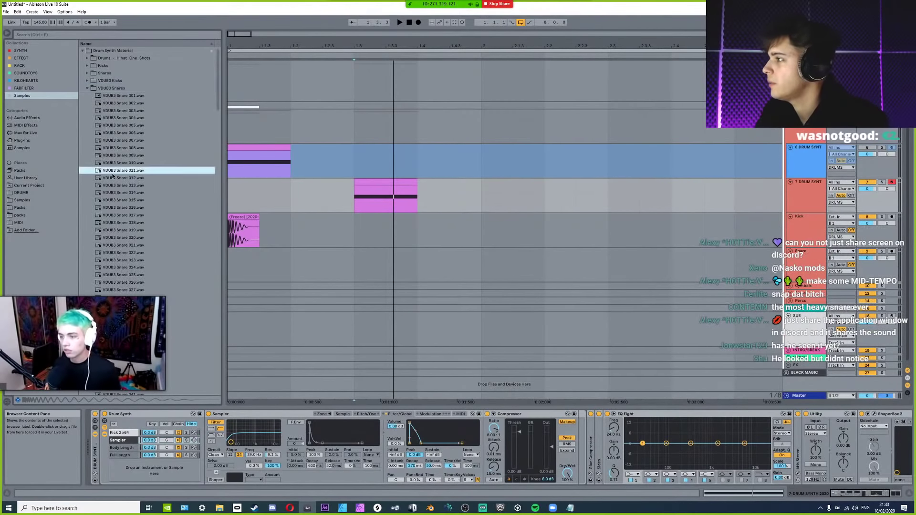
left_click(124, 164)
left_click(124, 156)
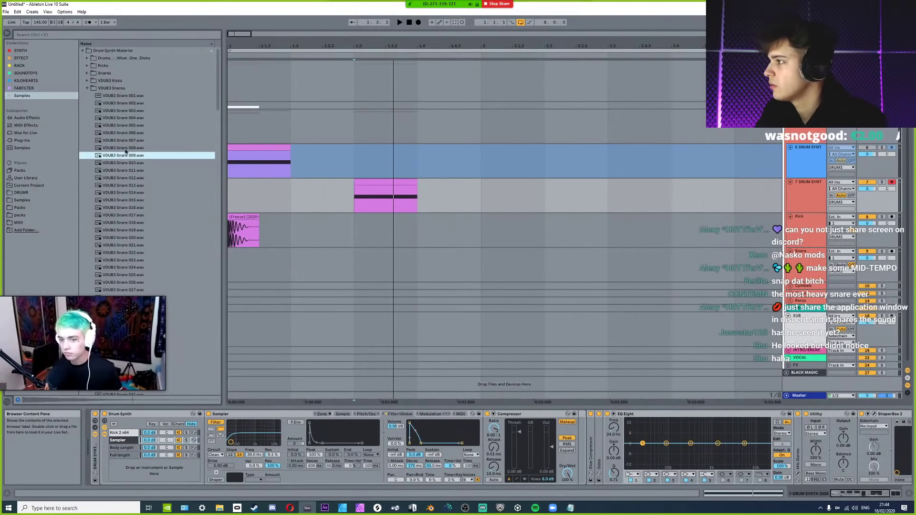
left_click_drag(125, 147, 347, 452)
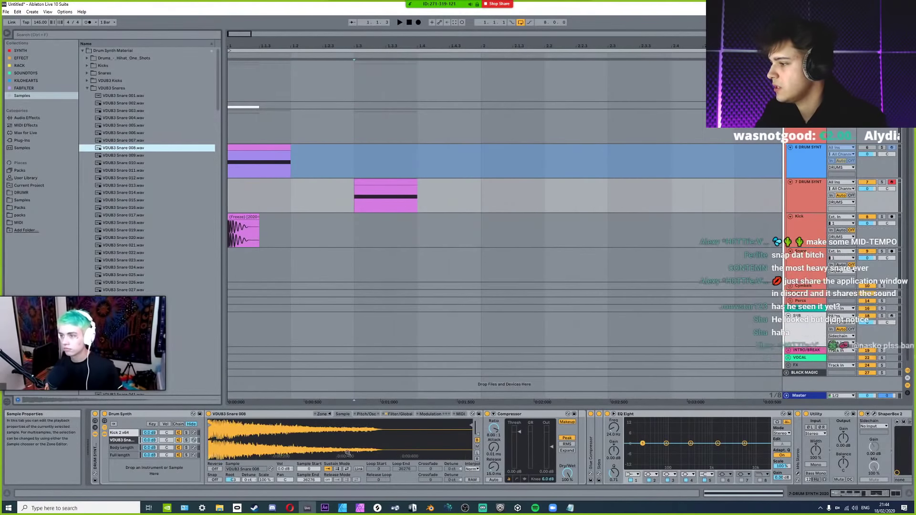
left_click(130, 442)
key("ctrl+d")
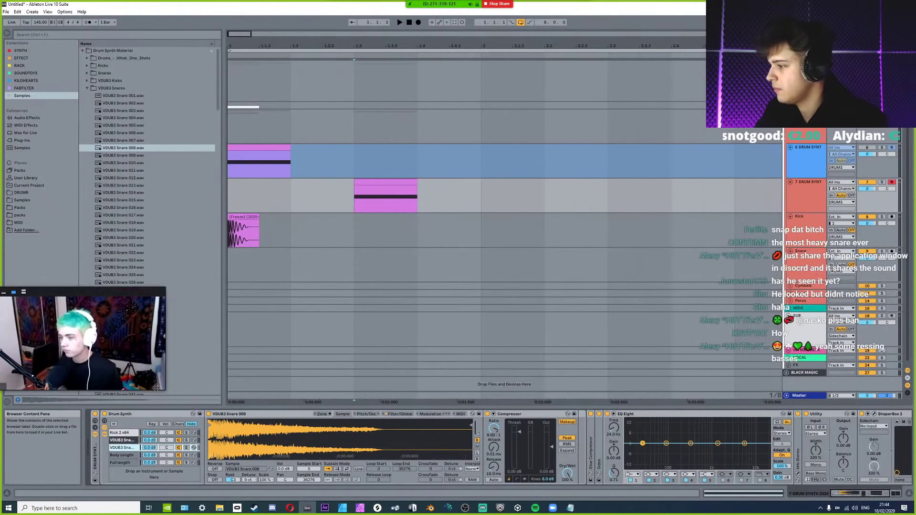
Audition the Future Bass Snare samples in the Snares folder of Favourite Drums.
left_click(88, 89)
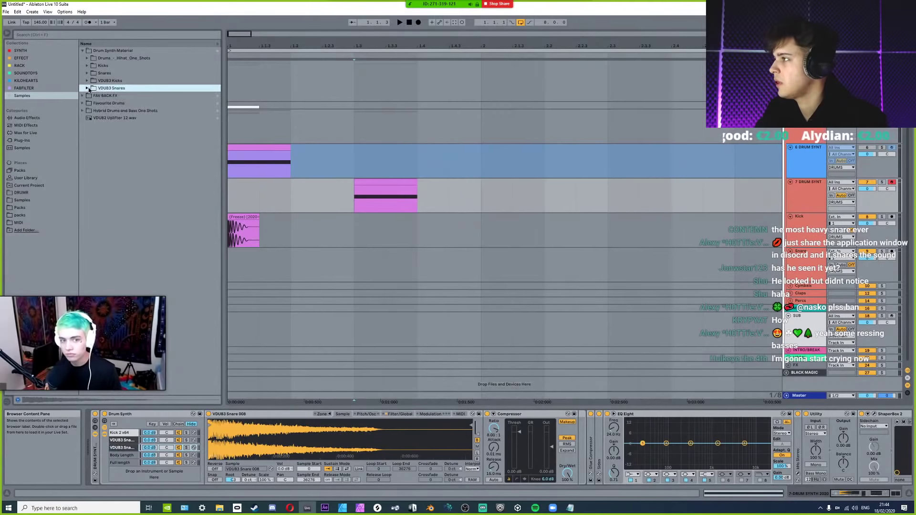
left_click(84, 103)
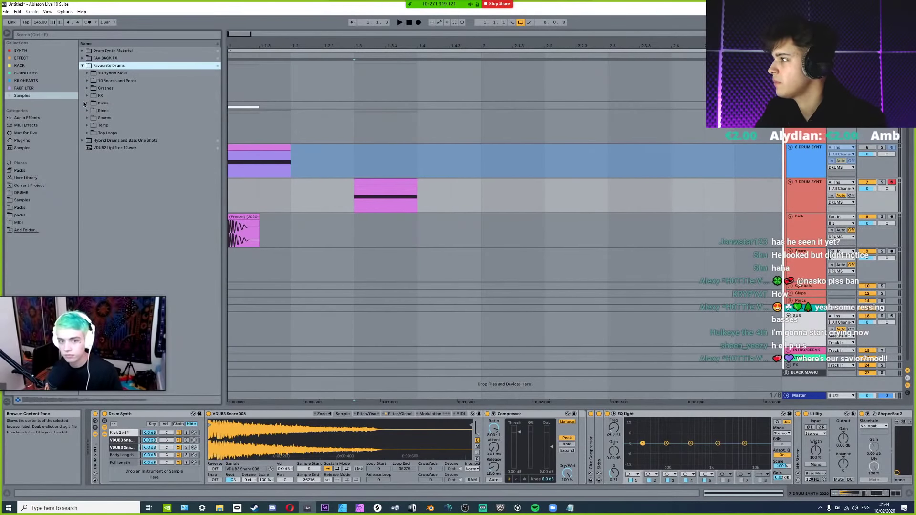
left_click(87, 117)
left_click(129, 155)
left_click(131, 141)
left_click(133, 132)
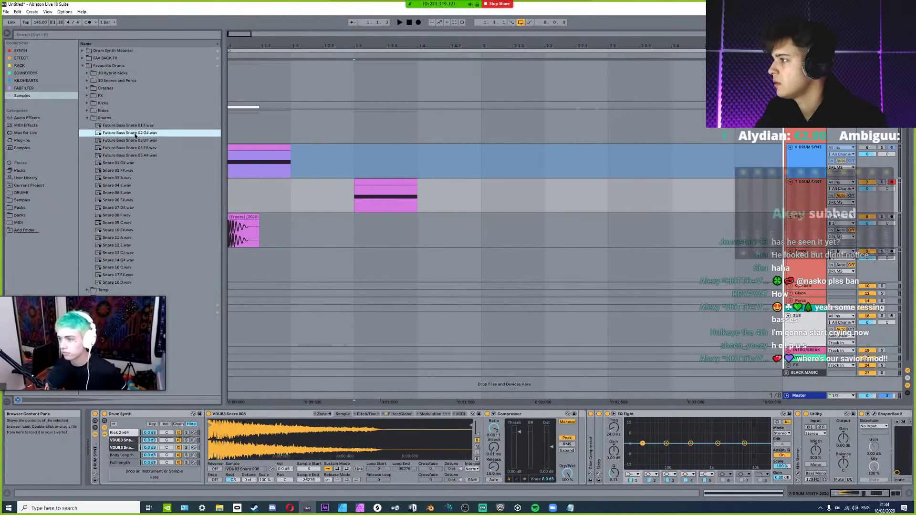
left_click(135, 125)
left_click(137, 140)
left_click(139, 148)
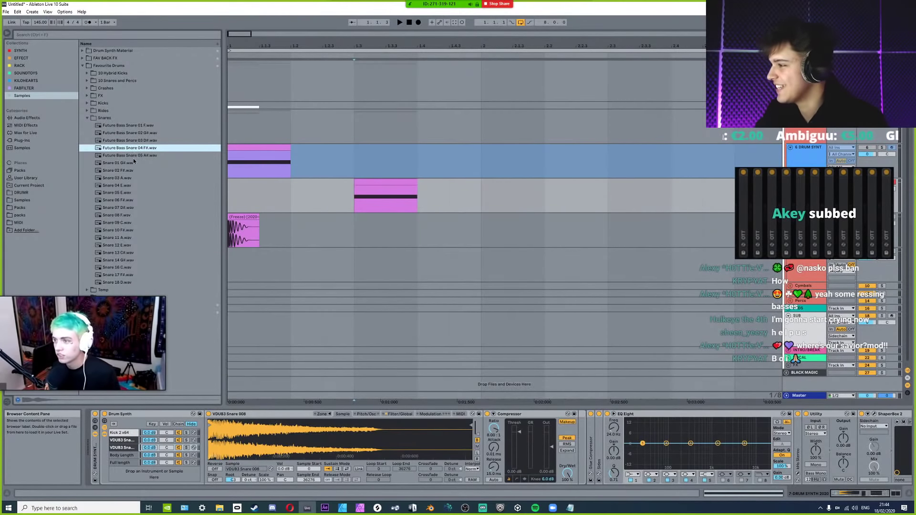
Audition the numbered snare samples in the same folder, going from Snare 09 up to Snare 02.
left_click(116, 223)
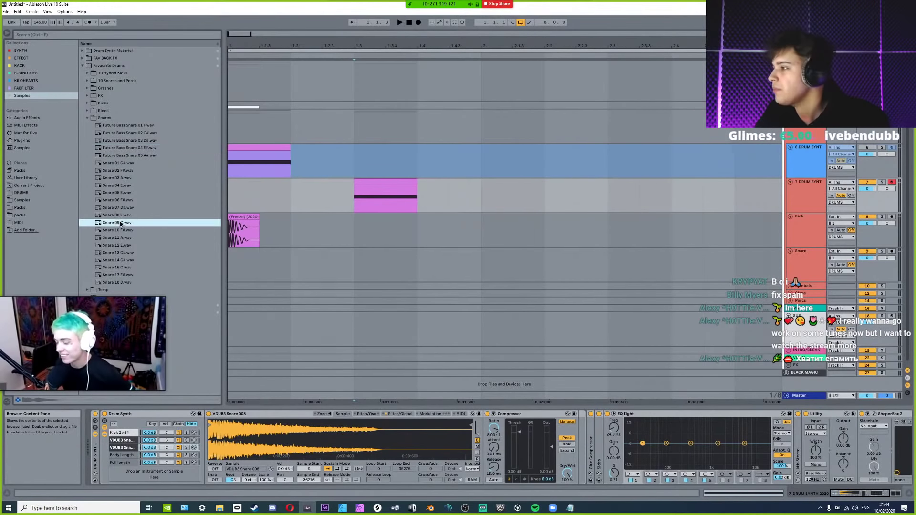
left_click(117, 215)
left_click(119, 209)
left_click(118, 200)
left_click(118, 192)
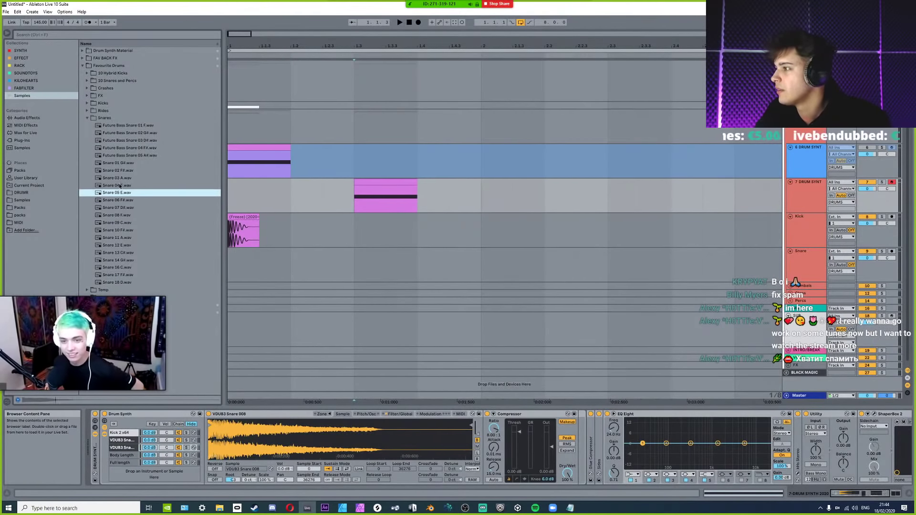
left_click(118, 185)
left_click(118, 178)
left_click(118, 171)
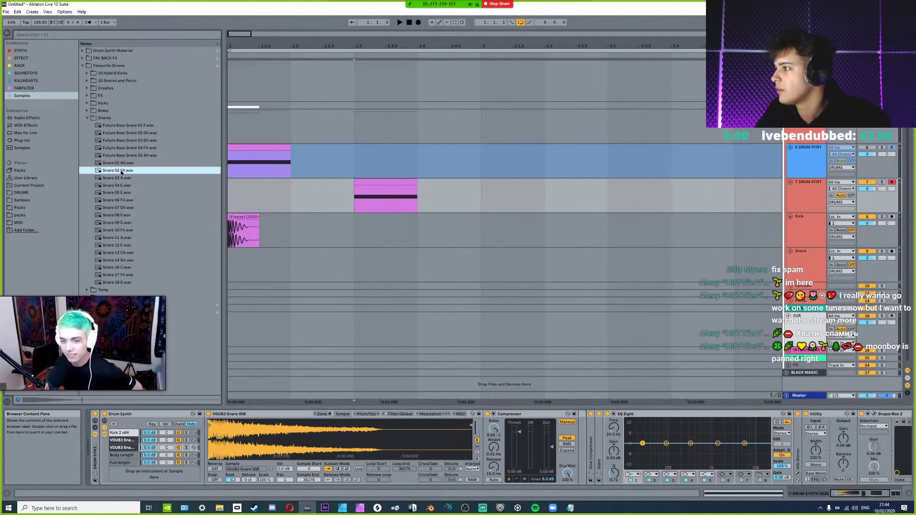
Compare the Future Bass Snare samples again, load Future Bass Snare 01 F.wav into the duplicated snare chain and play the result.
left_click(131, 140)
left_click(134, 150)
left_click(134, 153)
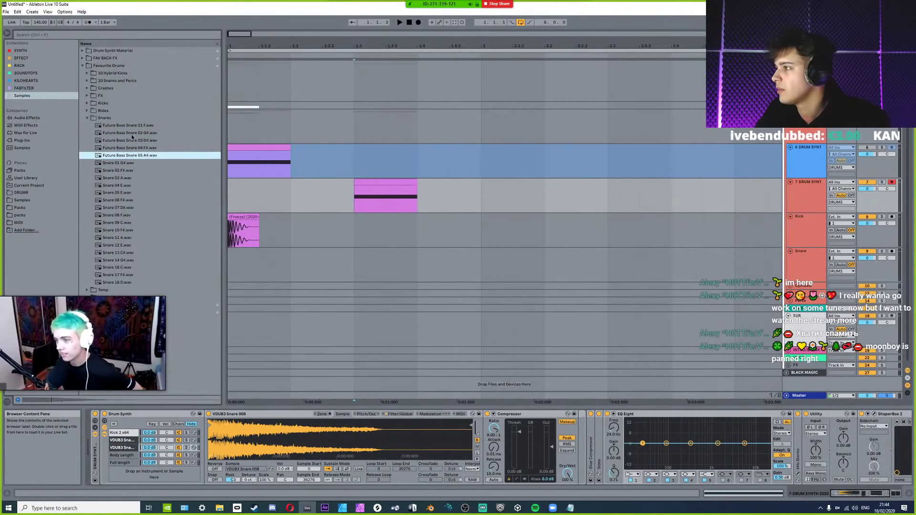
left_click(133, 134)
left_click(133, 126)
left_click(134, 134)
left_click(135, 126)
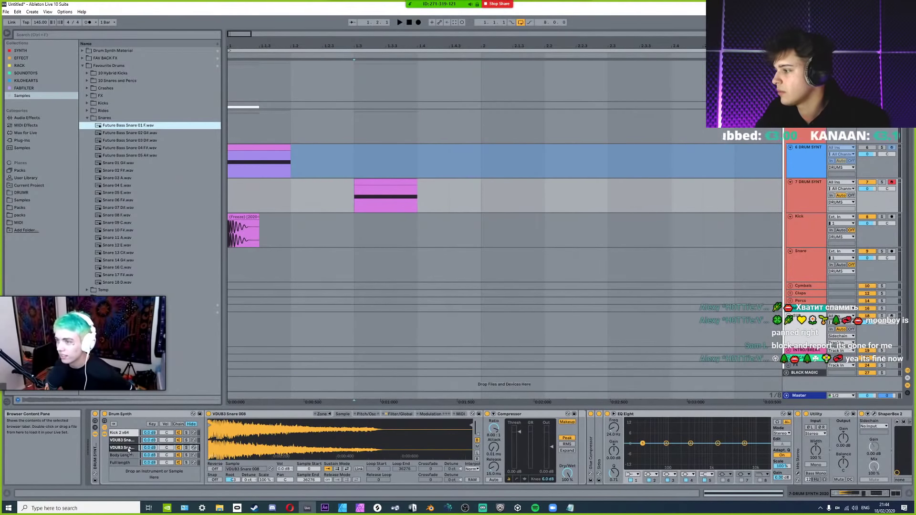
left_click_drag(259, 437, 291, 435)
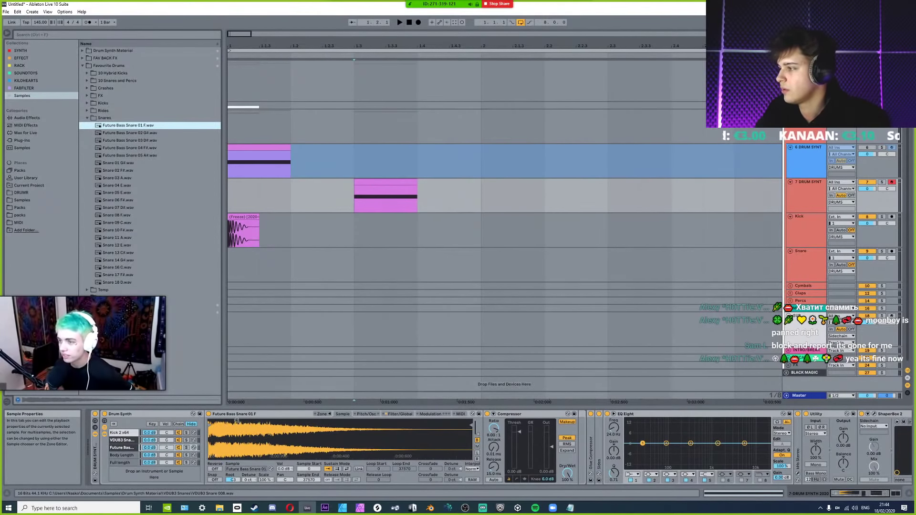
key("space")
Shorten the volume envelope decay of the VDUB3 Snare 008 Sampler and audition the layered snare.
left_click(124, 441)
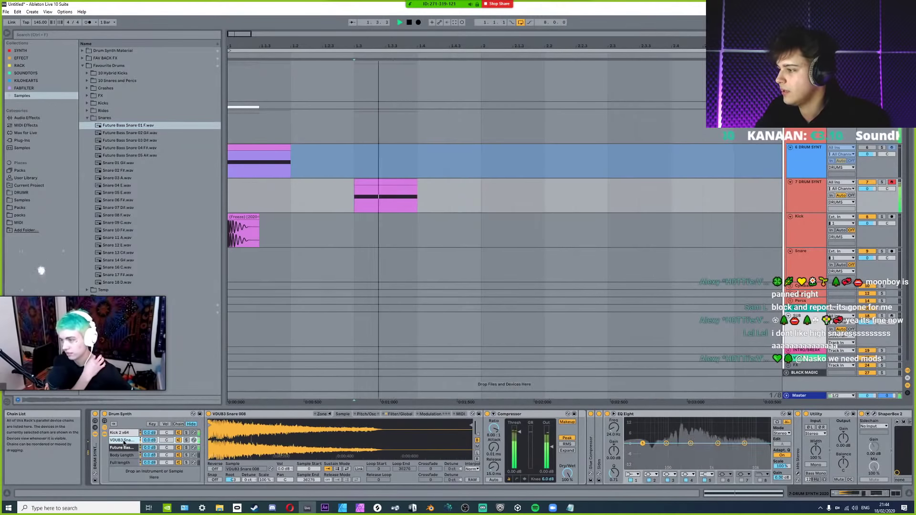
key("space")
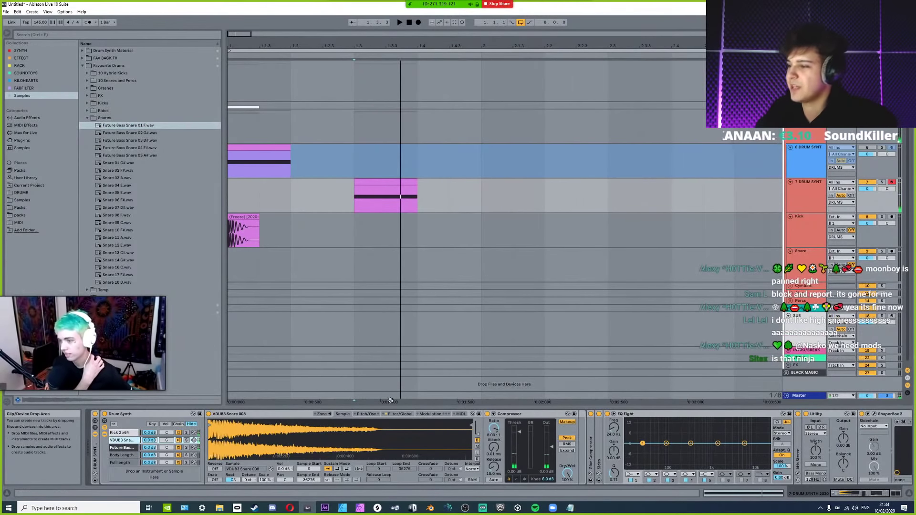
left_click(400, 413)
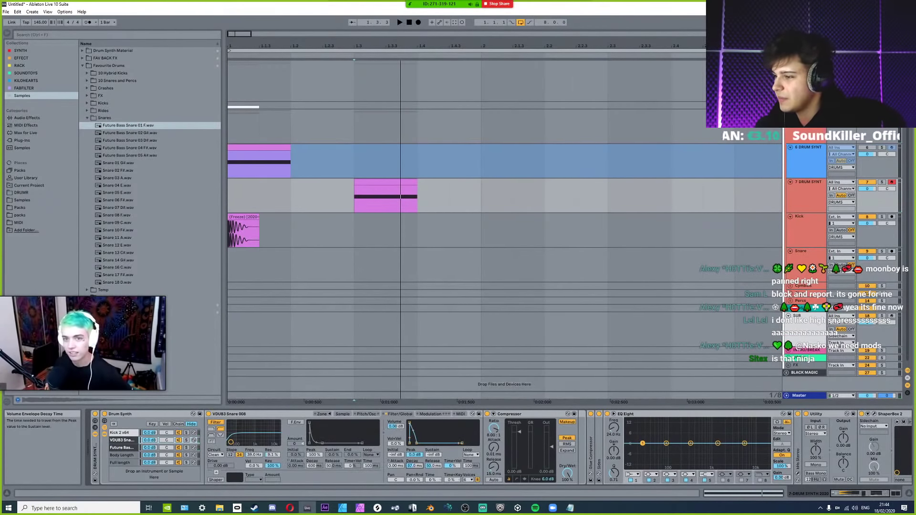
left_click_drag(414, 465, 414, 486)
key("space")
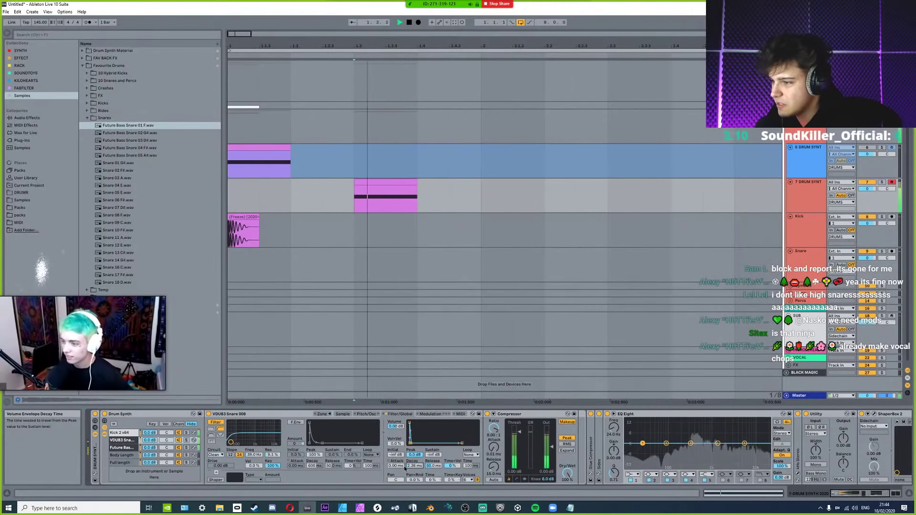
Raise the filter frequency of the Future Bass Snare 01 F Sampler to about 1 kHz, increase its resonance, and audition the snare.
left_click(122, 448)
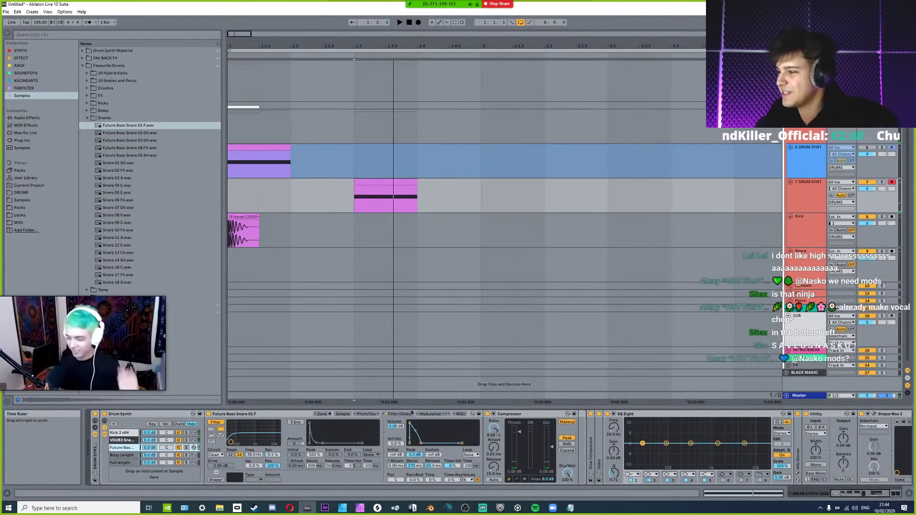
key("space")
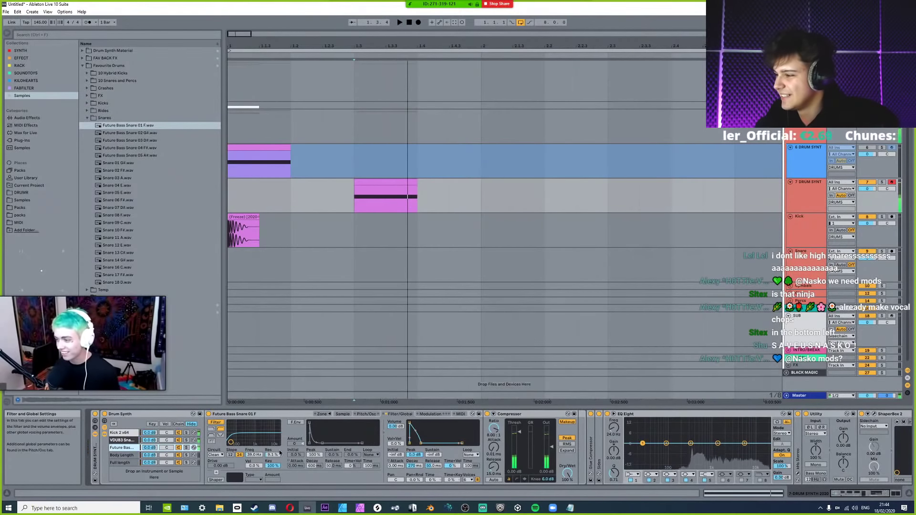
left_click_drag(231, 442, 258, 435)
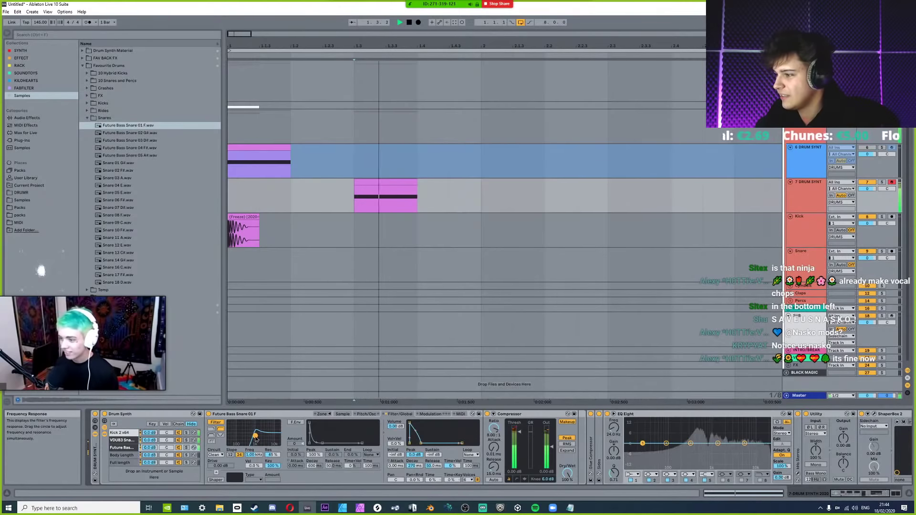
key("space")
key("space")
key("space")
Select the Kick 2 chain in the Drum Synth rack and audition the layered snare several times.
left_click(122, 432)
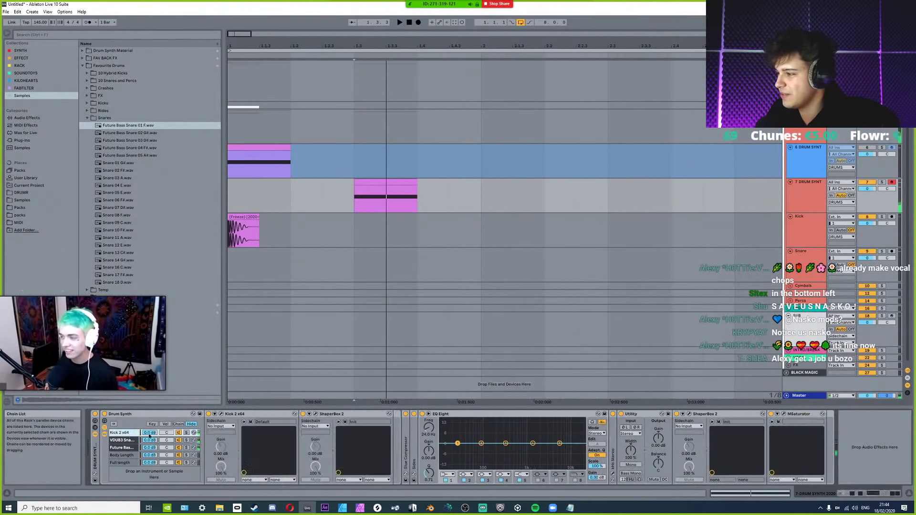
key("space")
key("space")
key("space")
key("space")
key("space")
key("space")
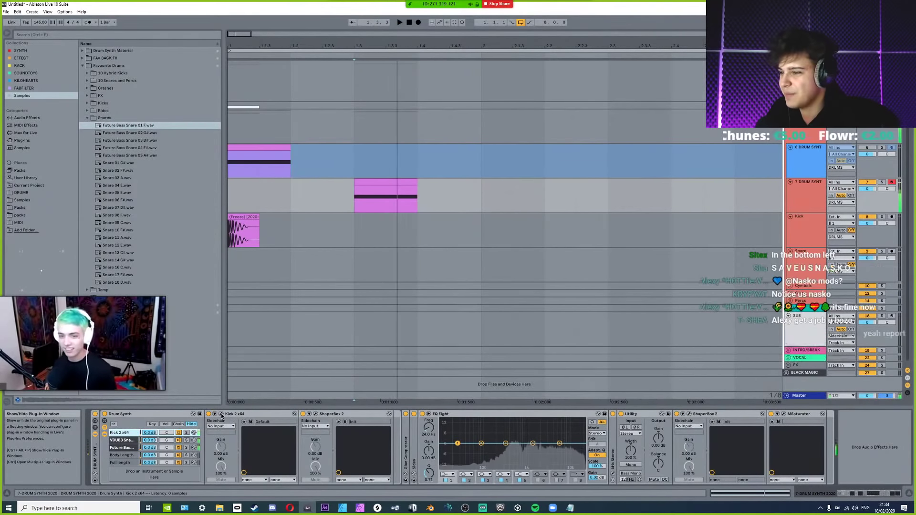
Lengthen the volume envelope attack of the Future Bass Snare 01 F Sampler and curve its slopes while auditioning the layered snare.
left_click(122, 448)
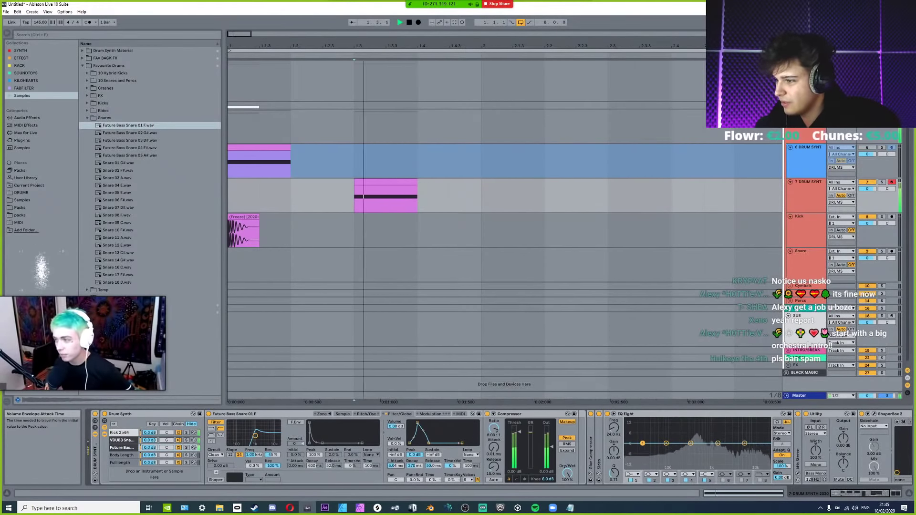
key("space")
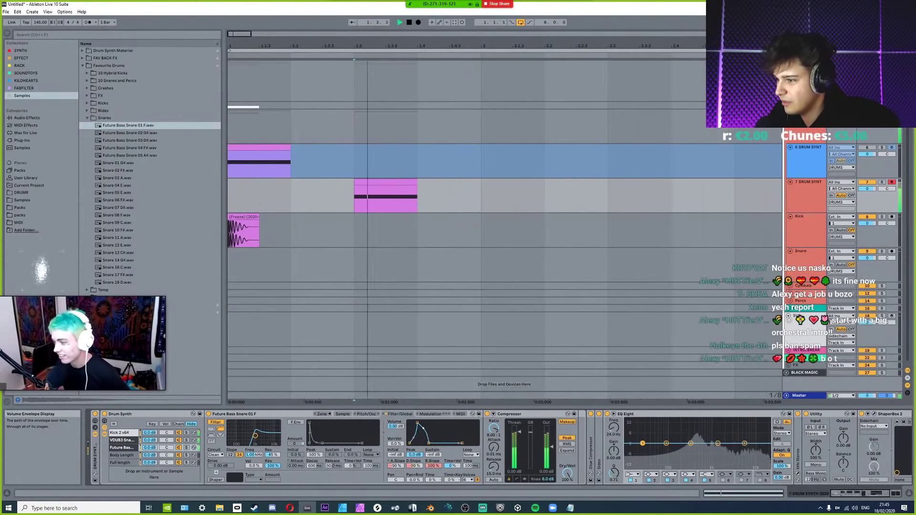
key("space")
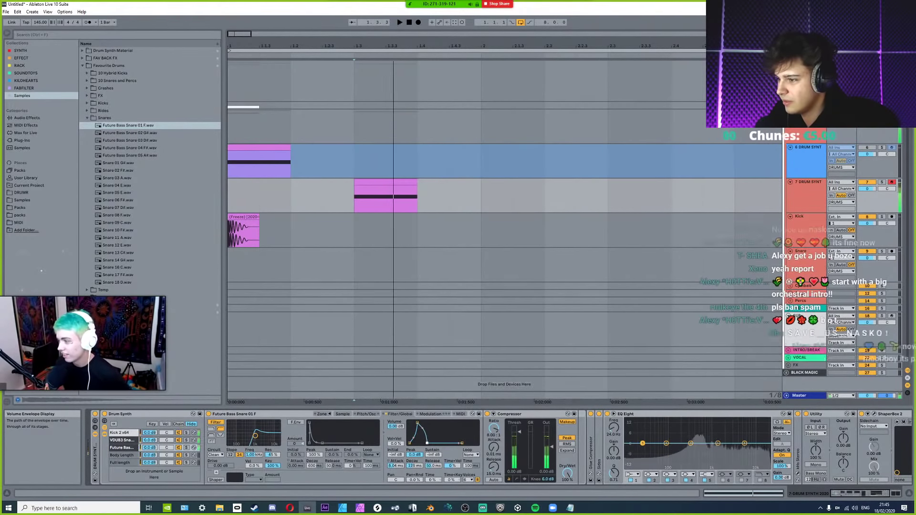
key("space")
key("space")
key("space")
key("space")
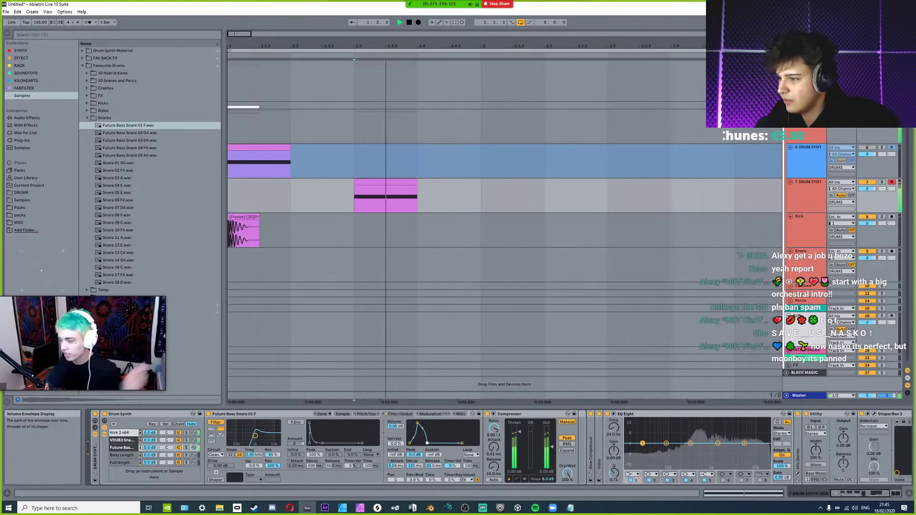
Refine the attack and decay shape of the Future Bass Snare 01 F volume envelope and audition the result repeatedly.
left_click_drag(417, 423, 410, 422)
key("space")
key("space")
key("space")
key("space")
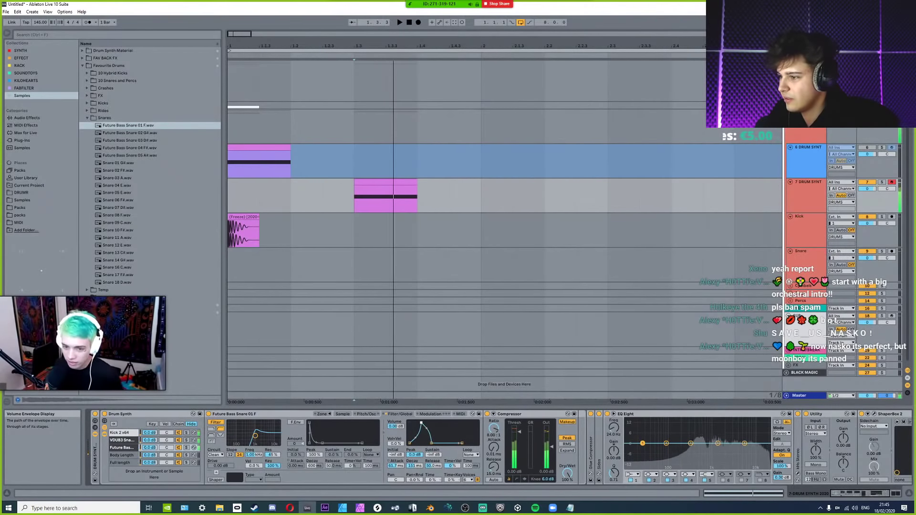
key("space")
key("space")
key("space")
key("space")
key("space")
key("space")
key("space")
key("space")
key("space")
key("space")
key("space")
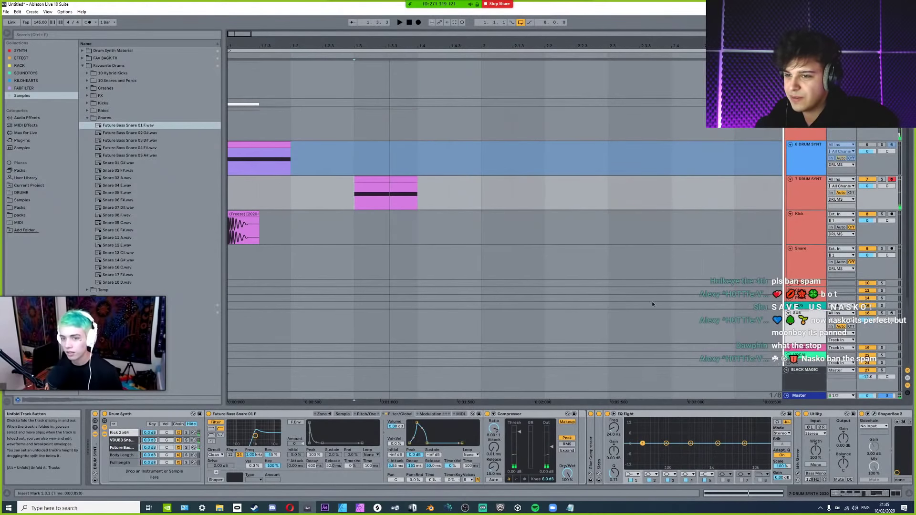
Inspect the 29 Audio track in the BLACK MAGIC group and its kHs Transient Shaper.
scroll(792, 329, "down", 3)
scroll(356, 229, "up", 3)
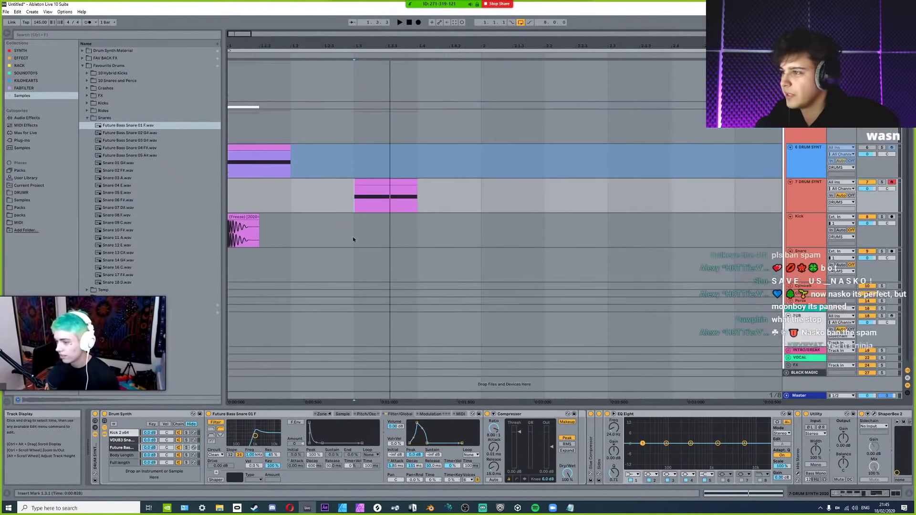
key("space")
key("space")
scroll(408, 236, "down", 1)
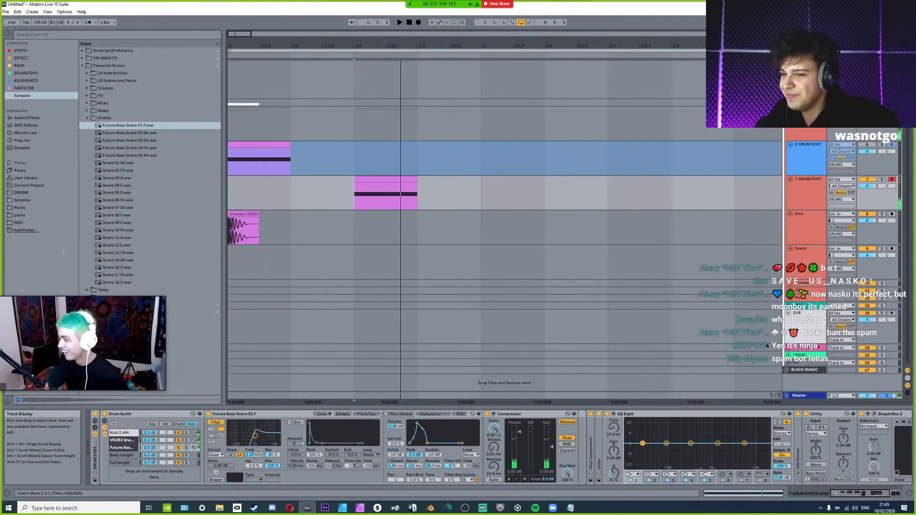
scroll(792, 348, "down", 5)
left_click(809, 353)
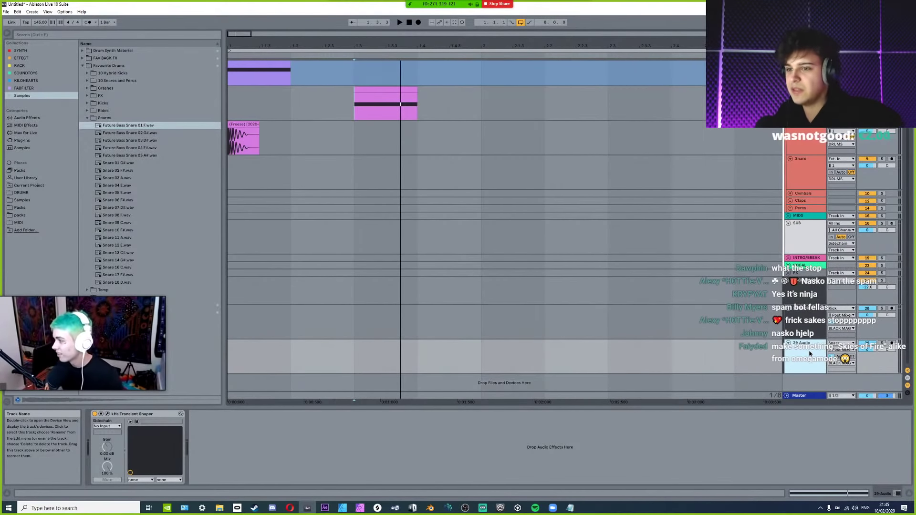
key("Delete")
scroll(757, 157, "up", 5)
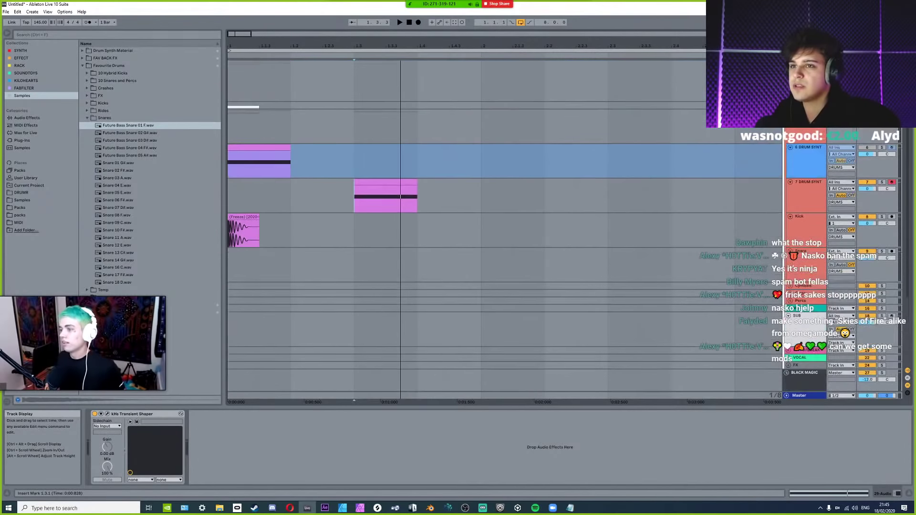
key("ctrl+z")
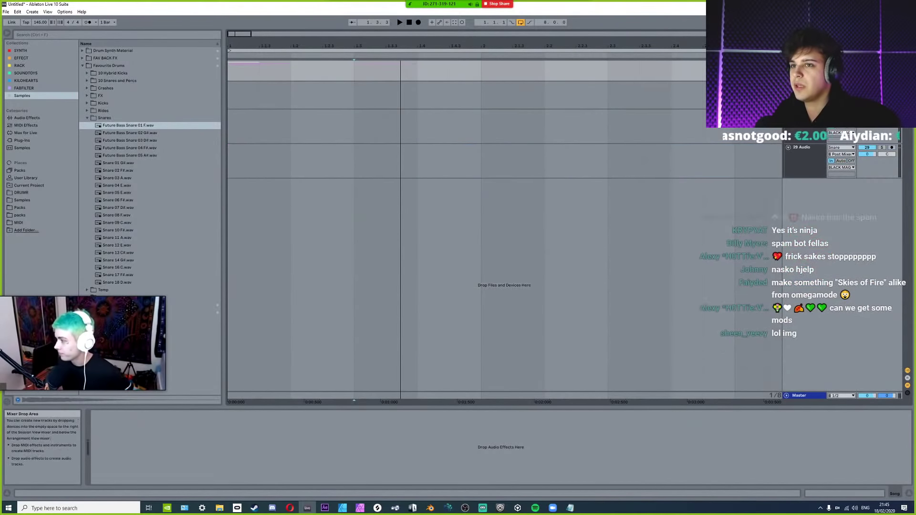
scroll(755, 249, "up", 10)
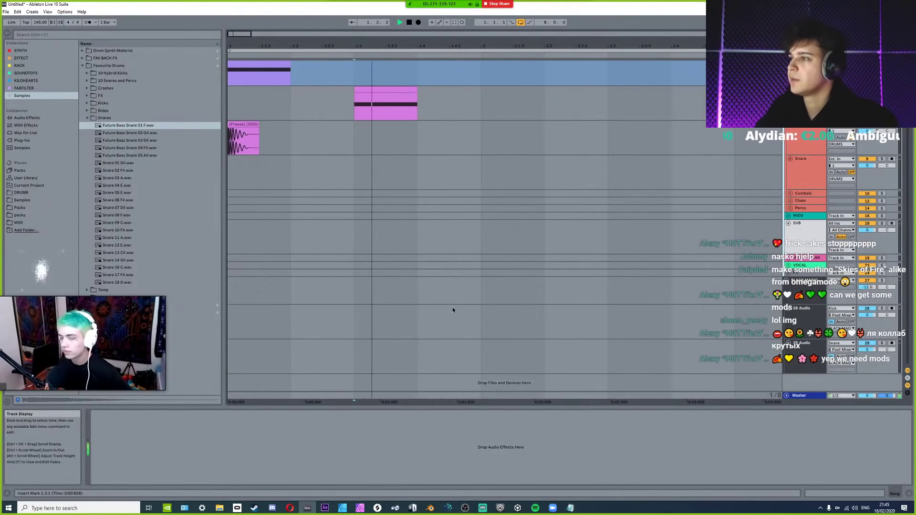
Return to the 7 DRUM SYNTH track, slightly lower the Future Bass Snare 01 F filter frequency, and audition the snare.
scroll(405, 202, "up", 5)
left_click(355, 198)
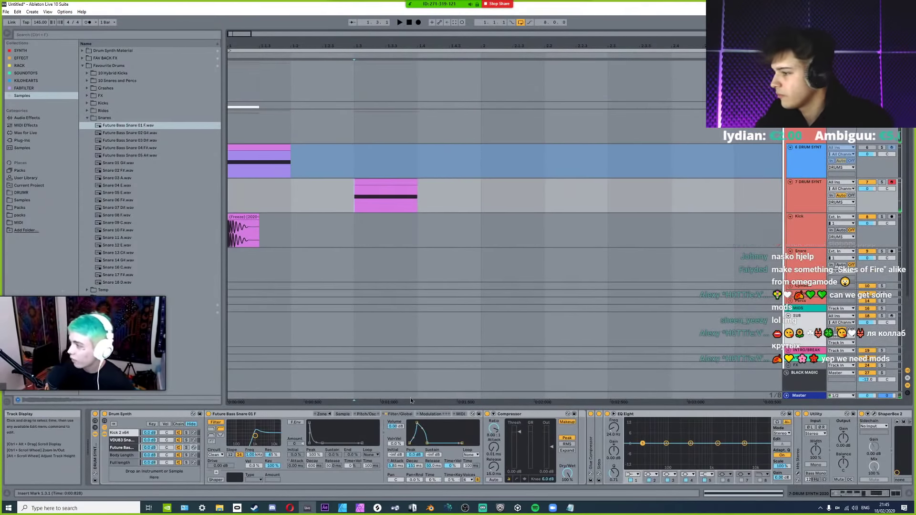
left_click_drag(256, 434, 258, 437)
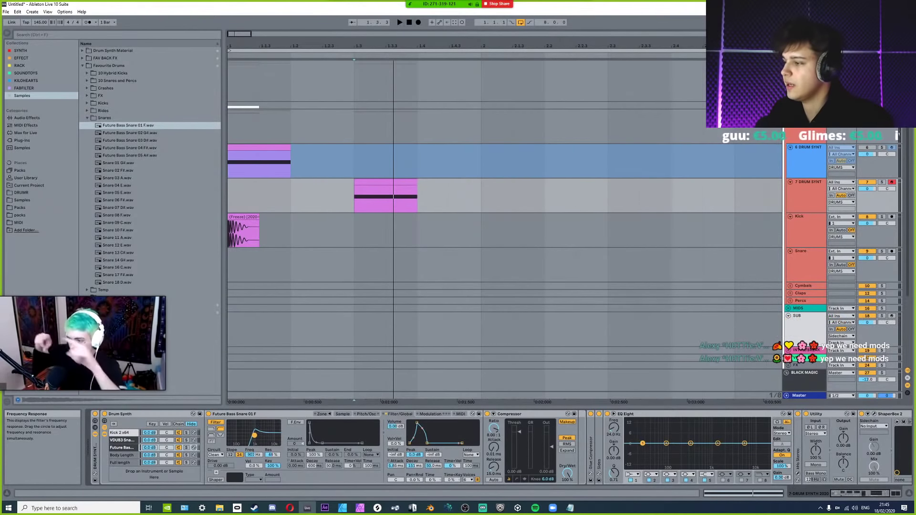
key("space")
key("space")
key("space")
key("space")
key("space")
key("space")
key("space")
key("space")
Lower the filter frequency and resonance of the Future Bass Snare 01 F Sampler further while auditioning the snare.
left_click_drag(254, 435, 254, 435)
key("space")
key("space")
key("space")
key("space")
key("space")
key("space")
key("space")
key("space")
key("space")
key("space")
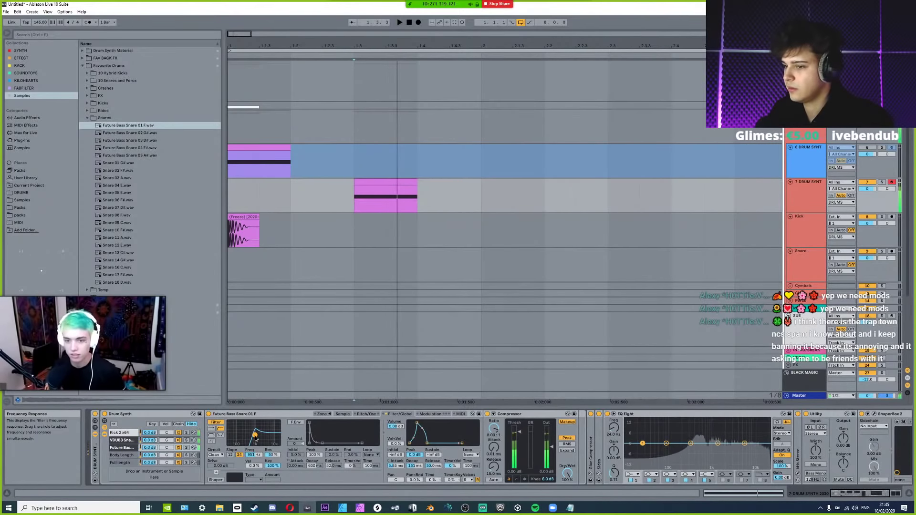
key("space")
key("space")
Lower the middle point of the Kick 2 pitch curve to 349 Hz, audition the change, and close the plug-in window.
left_click(123, 432)
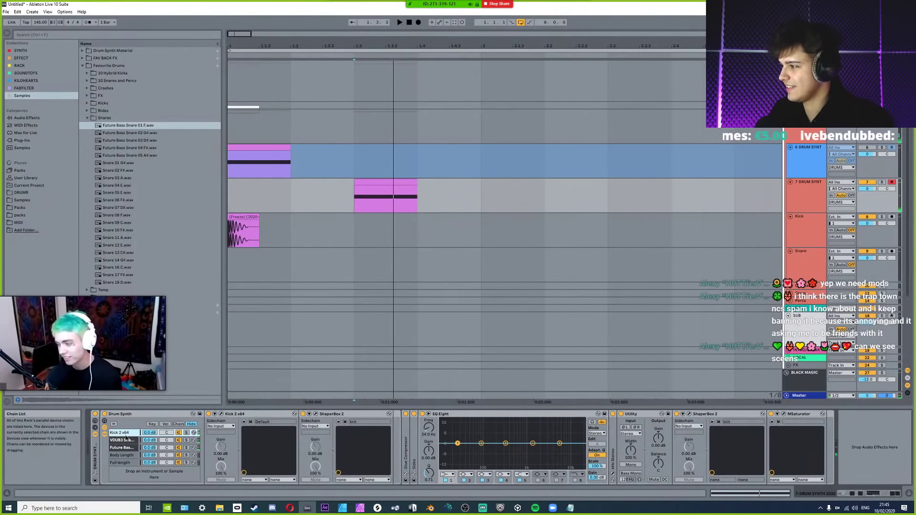
left_click(231, 415)
key("space")
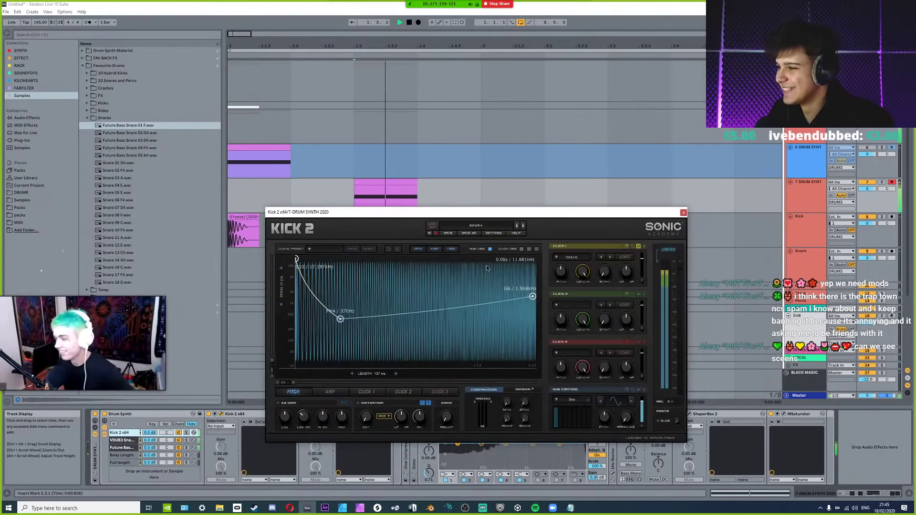
left_click_drag(344, 312, 345, 320)
key("space")
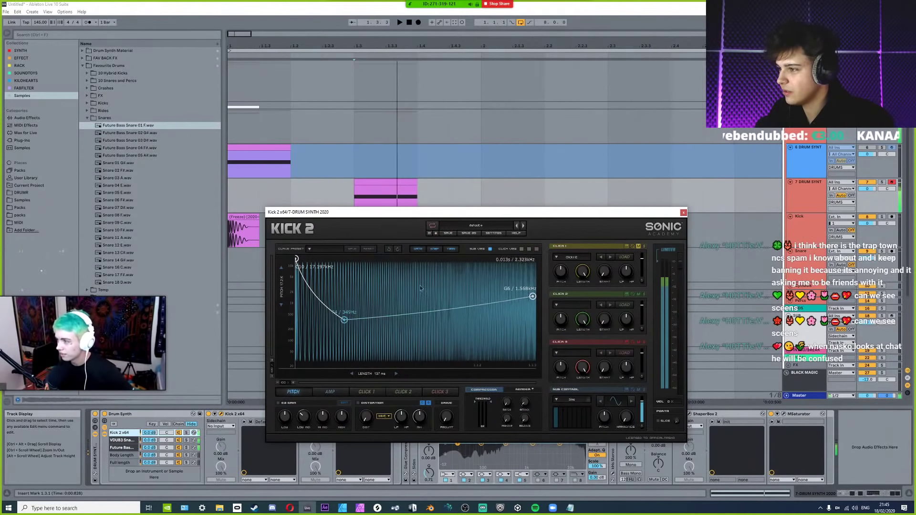
left_click(684, 213)
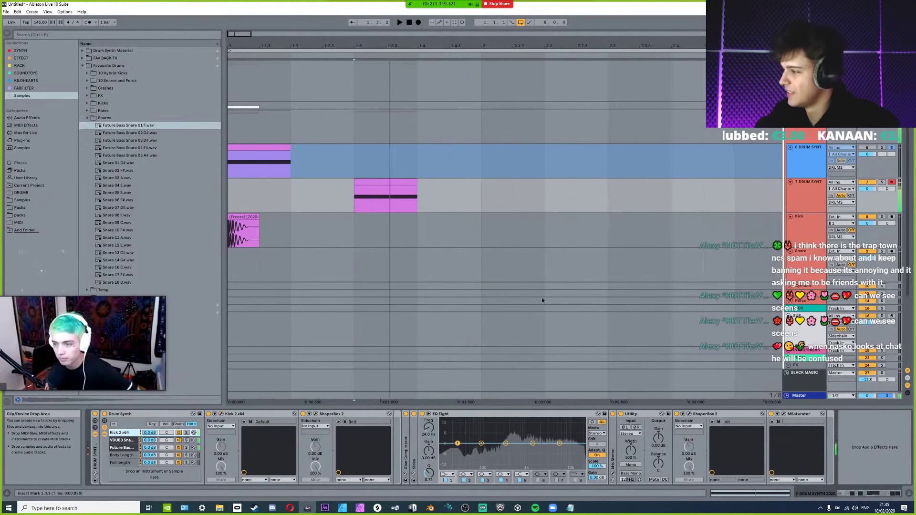
Check both snare sample chains and lower the Kick 2 sub pitch to put the curve's middle point at 294 Hz.
left_click(122, 441)
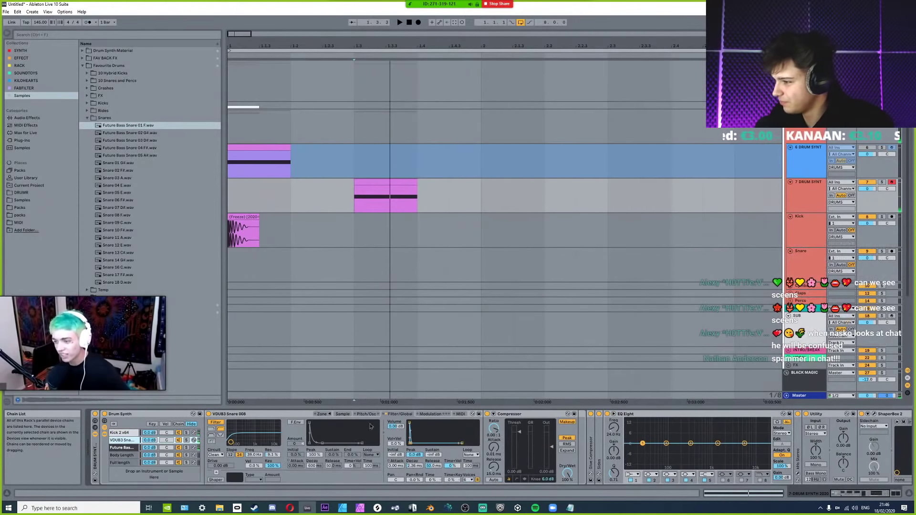
left_click(124, 448)
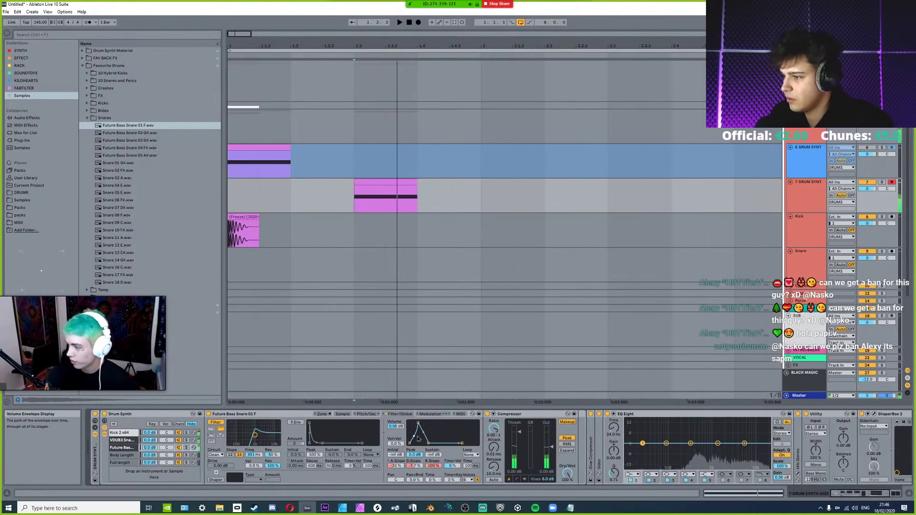
left_click(158, 433)
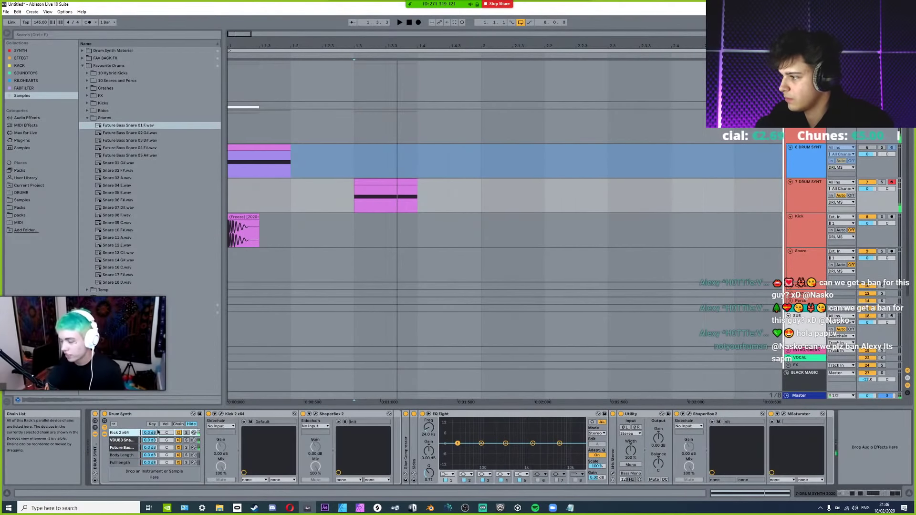
left_click(219, 415)
left_click_drag(613, 429, 604, 444)
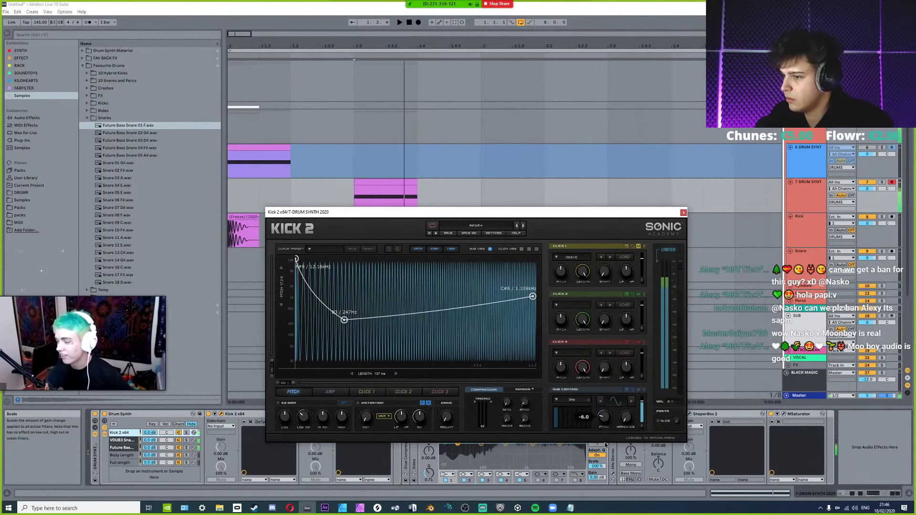
key("space")
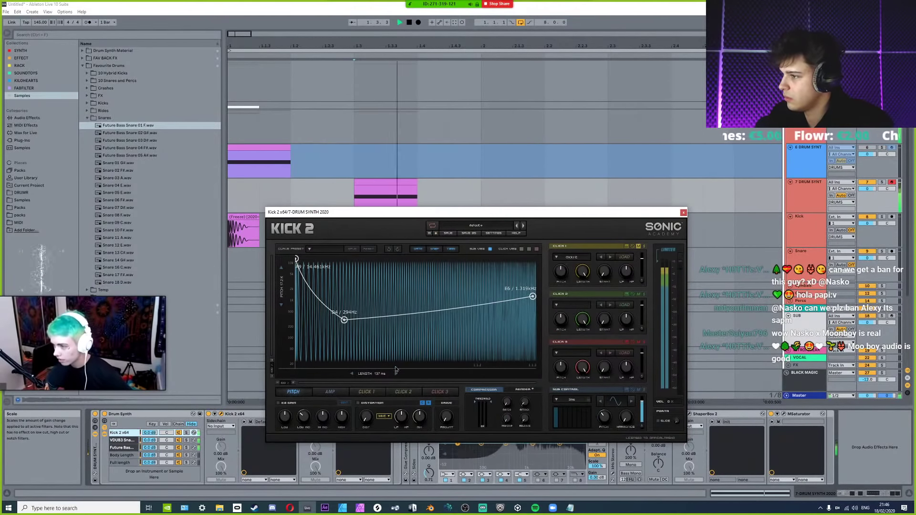
key("space")
Try a much longer Kick 2 sound, set its length to about 280 ms, and audition it.
left_click_drag(395, 370, 415, 379)
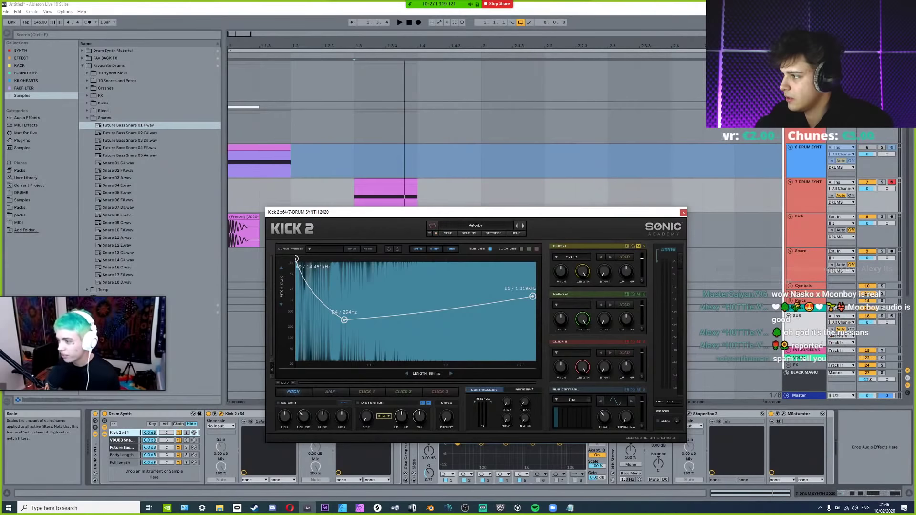
key("space")
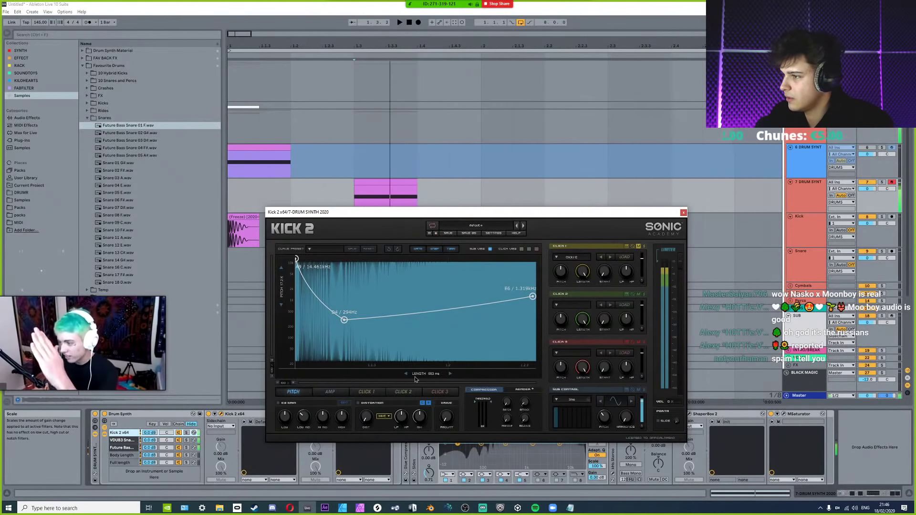
key("space")
mouse_move(415, 380)
left_mouse_down()
mouse_move(415, 396)
mouse_move(399, 383)
left_mouse_up()
key("space")
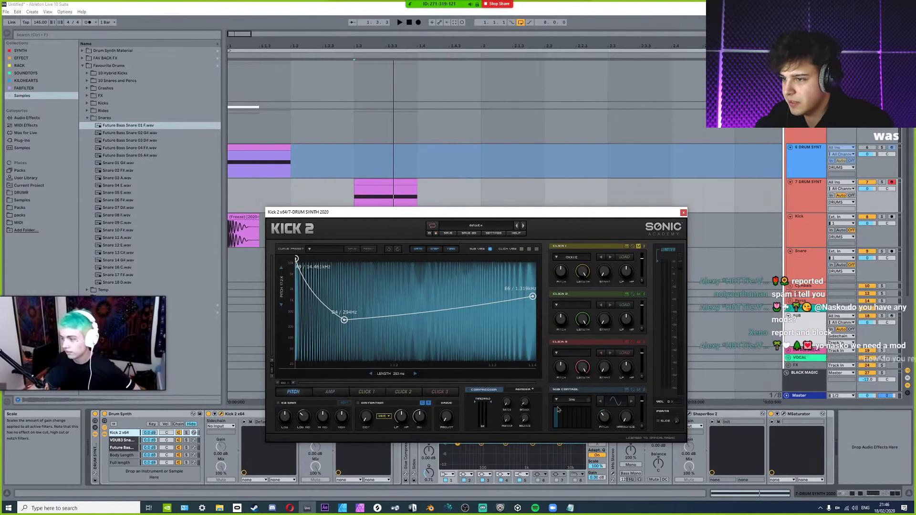
Tune the Kick 2 sub pitch to 220 Hz at the curve's middle point and raise its harmonics while auditioning.
left_click_drag(609, 417, 610, 427)
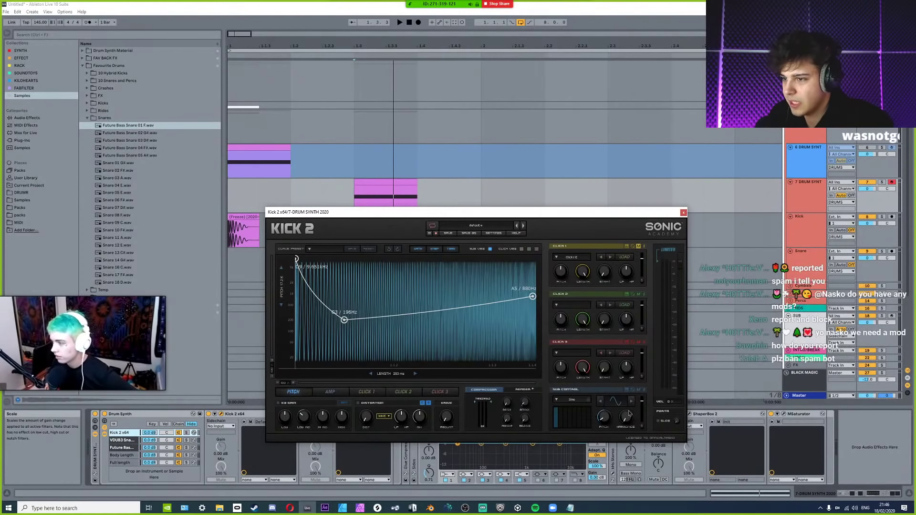
key("space")
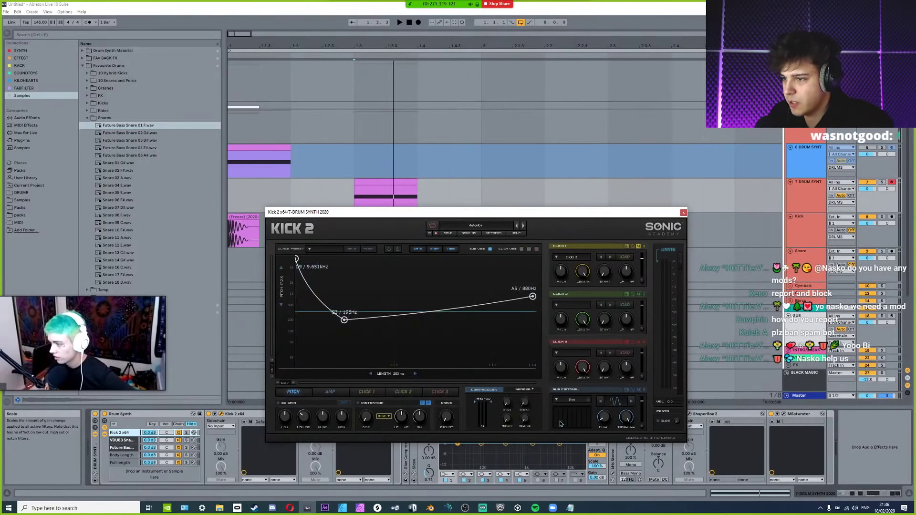
left_click_drag(609, 420, 611, 415)
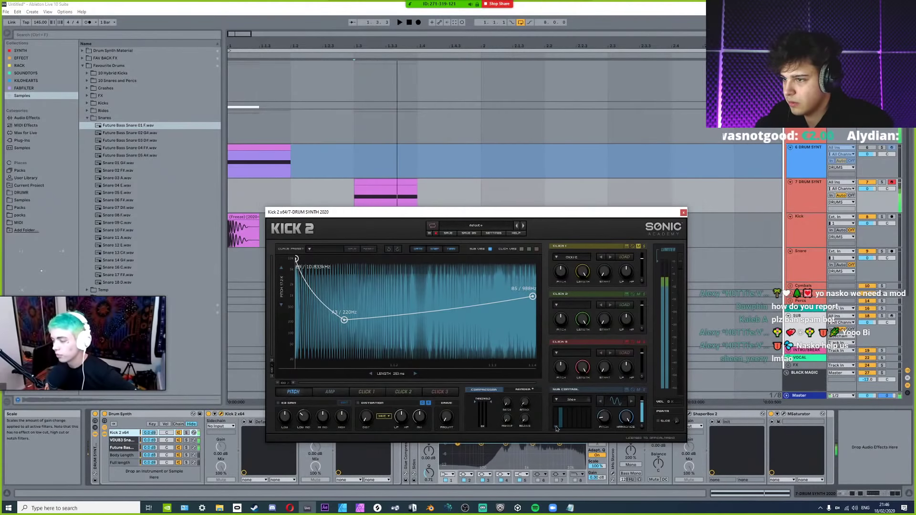
Tune the Kick 2 sub pitch to 262 Hz at the curve's middle point while auditioning, and close the plug-in window.
key("space")
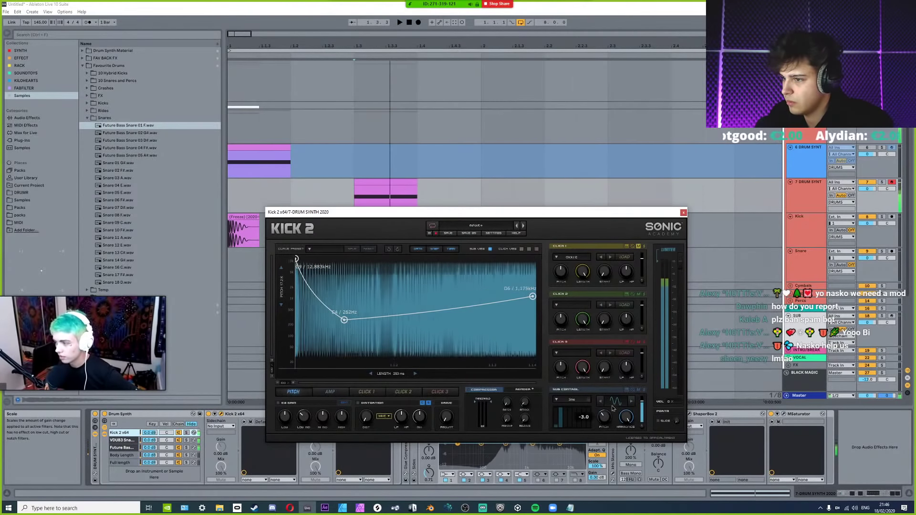
left_click_drag(604, 418, 612, 414)
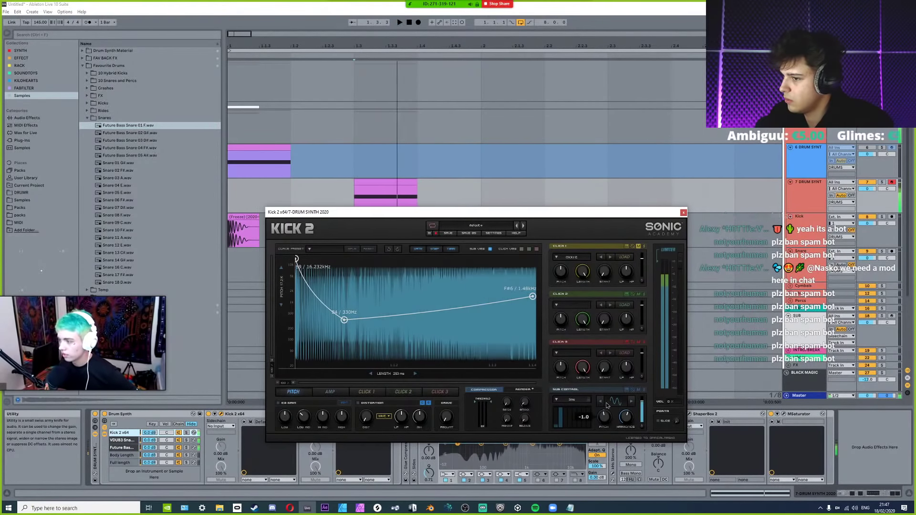
left_click_drag(607, 405, 604, 419)
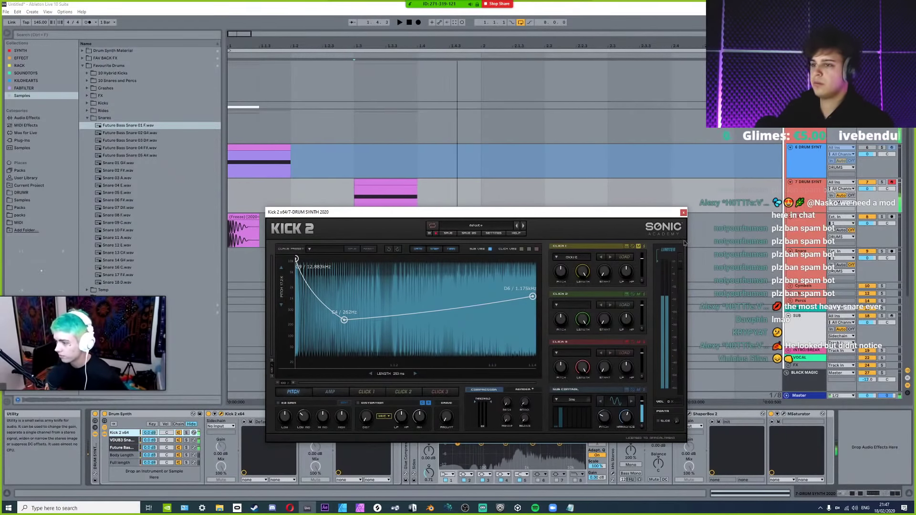
left_click(683, 213)
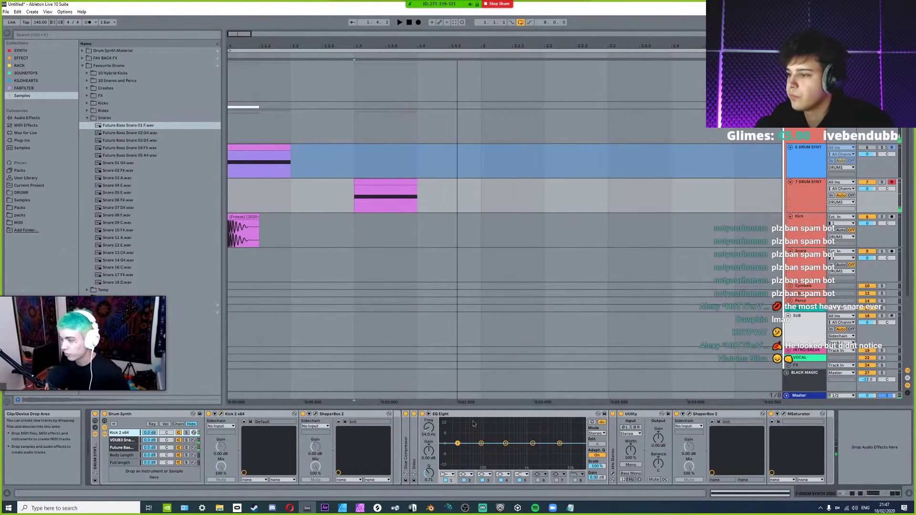
Adjust the Glue Compressor's makeup gain and raise the Utility gain to about 5.4 dB while auditioning the snare.
double_click(408, 463)
left_click_drag(448, 466, 470, 473)
key("space")
key("space")
key("space")
key("space")
key("space")
key("space")
key("space")
key("space")
key("space")
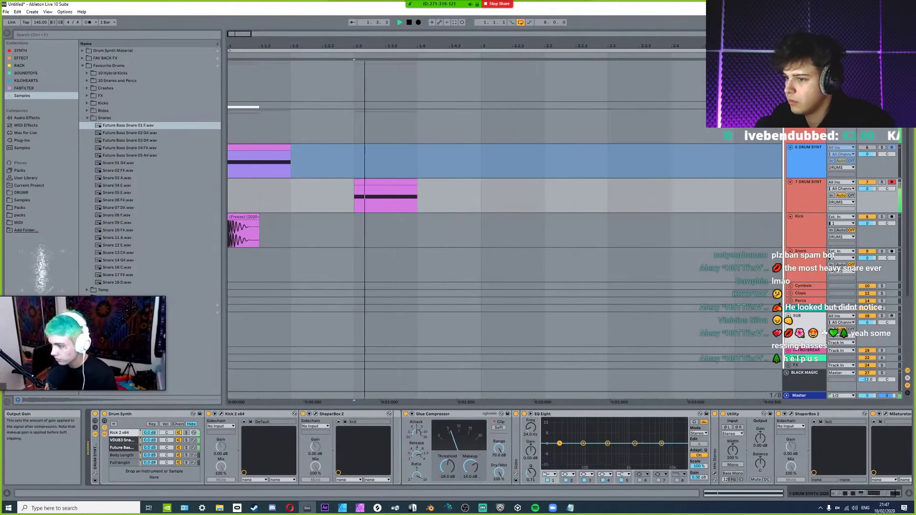
double_click(424, 415)
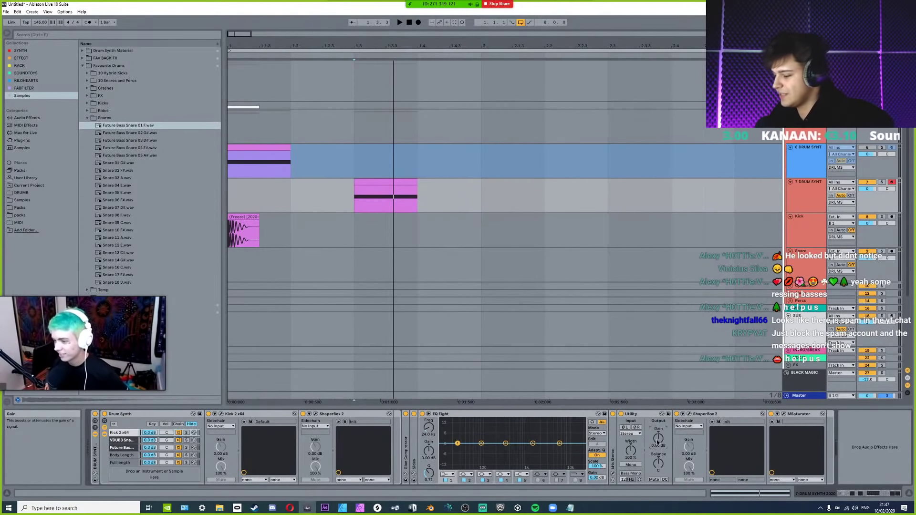
key("space")
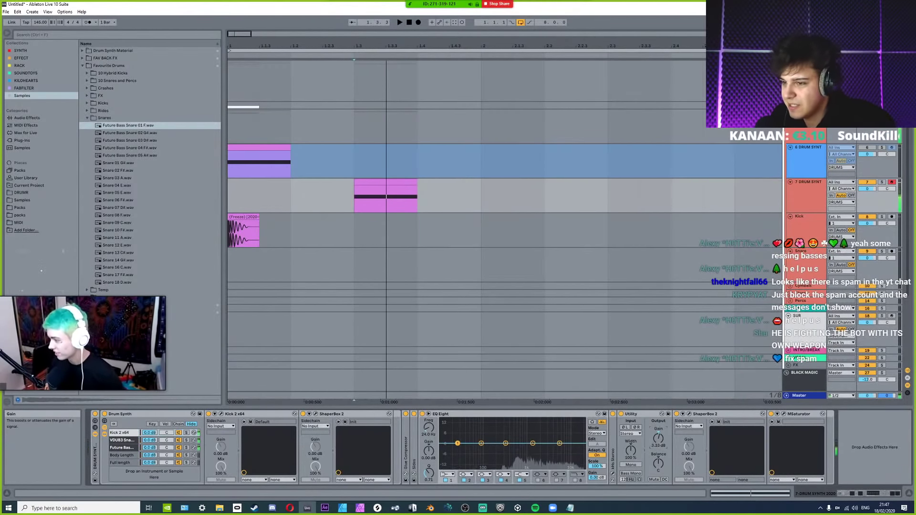
left_click_drag(658, 438, 658, 429)
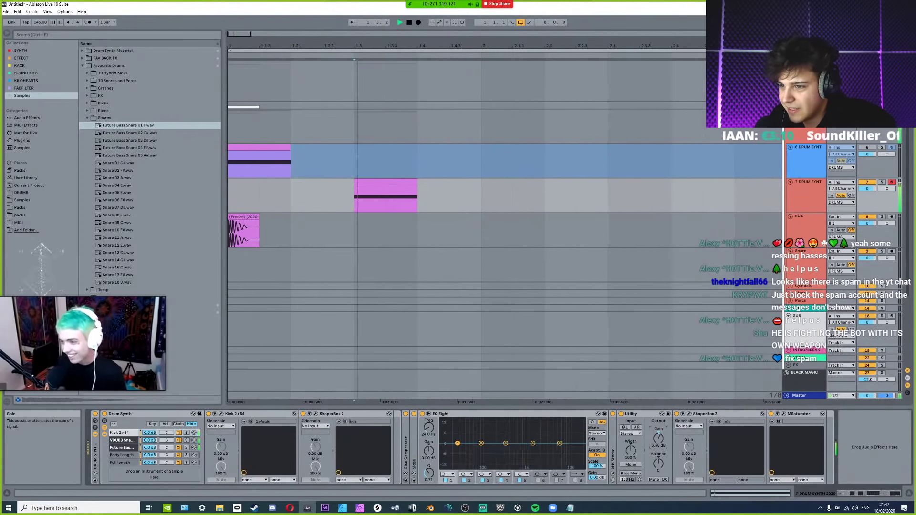
Make the first EQ Eight band a gentle low cut at the lowest frequencies and dip the band just above 1 kHz.
left_click(453, 475)
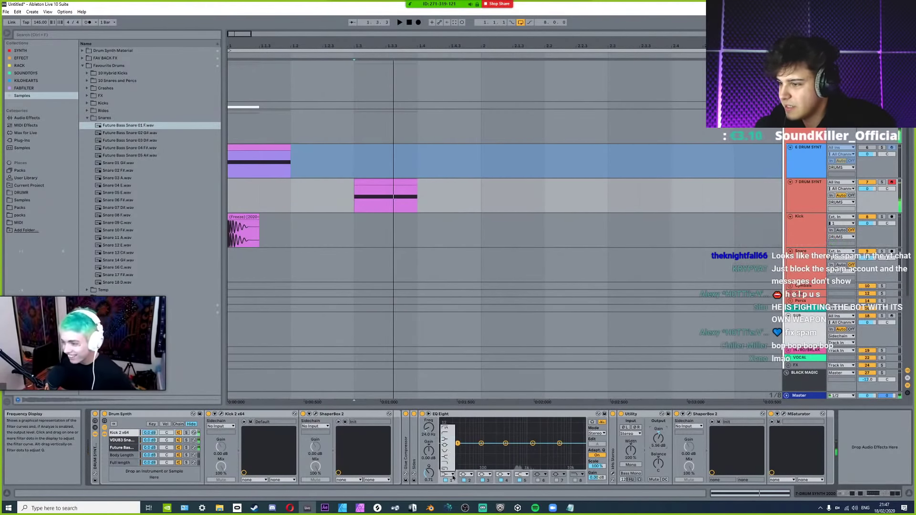
left_click_drag(497, 449, 499, 453)
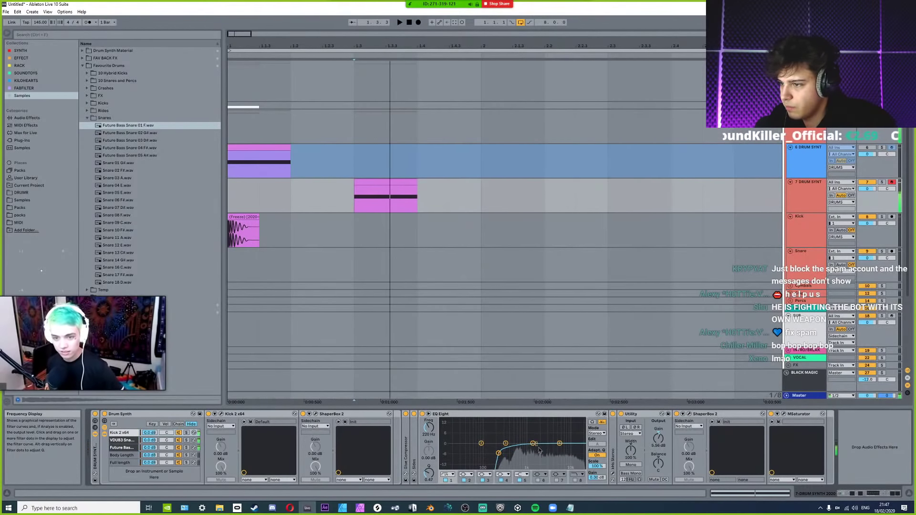
left_click_drag(534, 445, 531, 446)
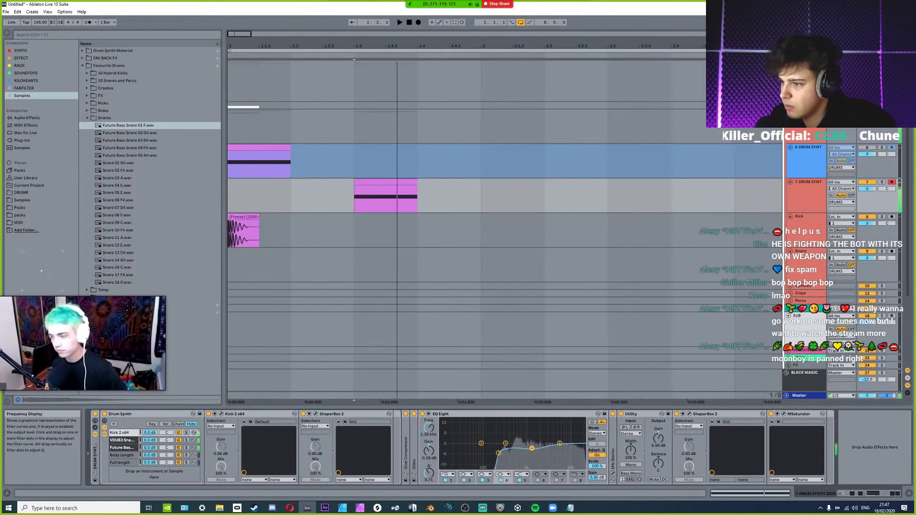
left_click(498, 453)
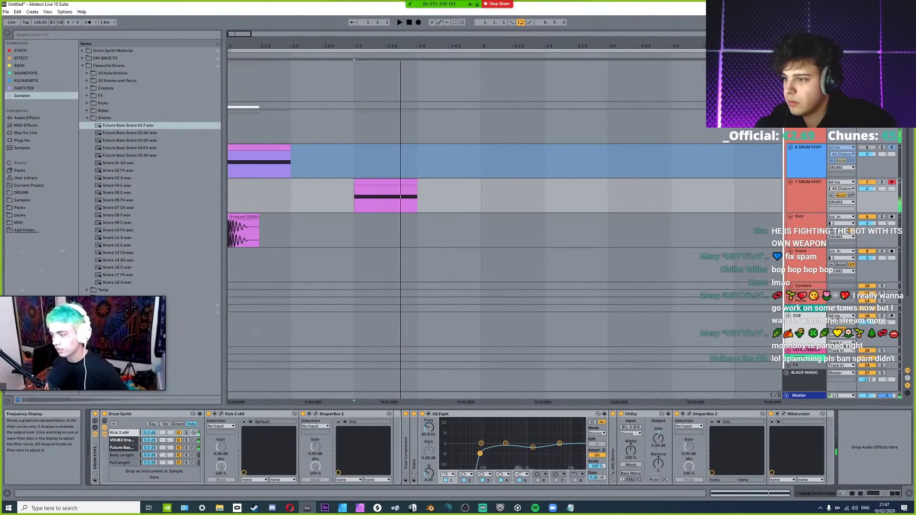
left_click_drag(480, 454, 455, 458)
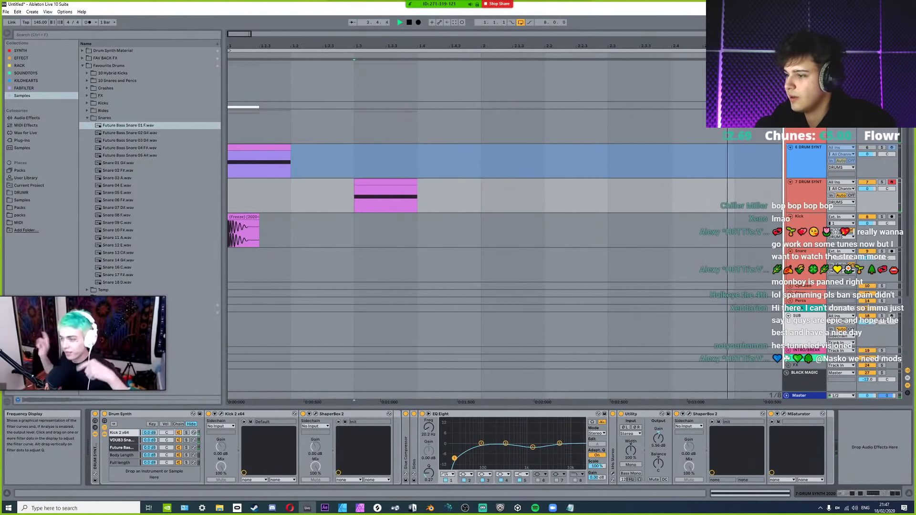
Try an EQ Eight boost of about 7 dB at 284 Hz with a narrower Q while auditioning.
key("space")
left_click_drag(498, 428, 509, 437)
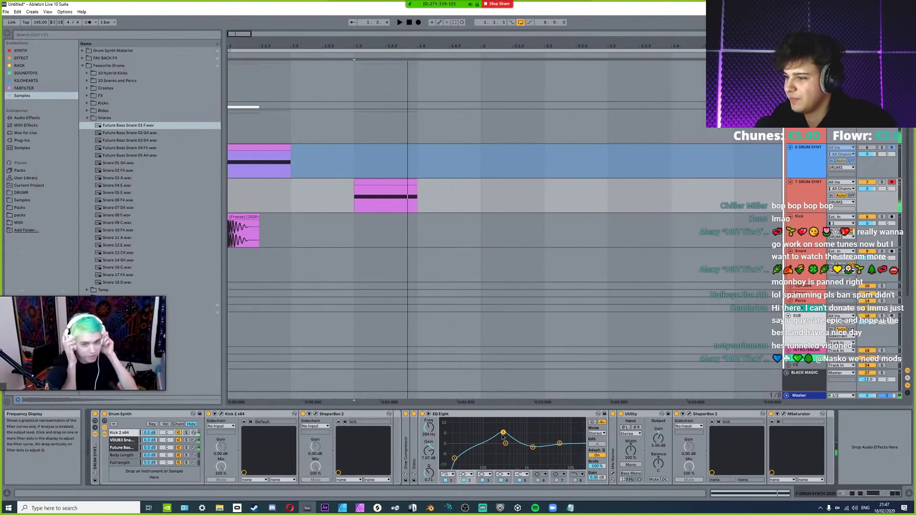
key("space")
left_click_drag(429, 472, 429, 477)
key("space")
key("space")
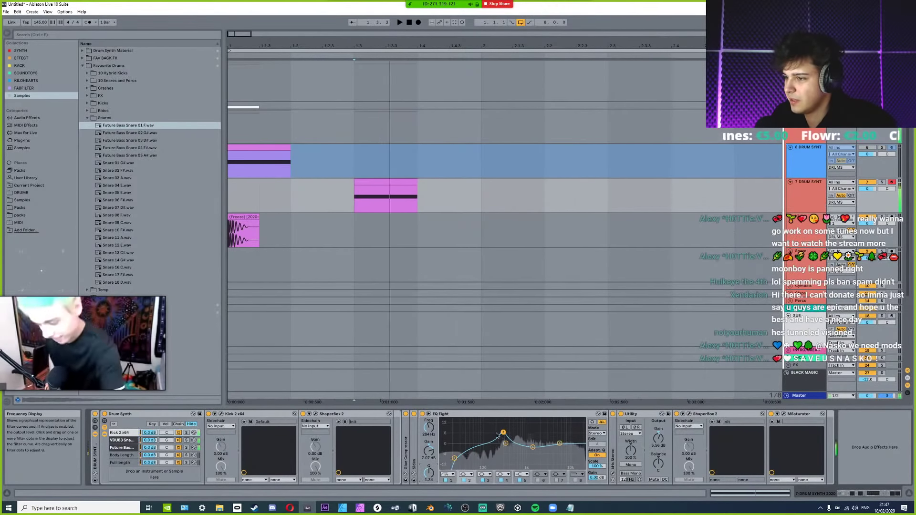
Move the boosted EQ Eight band to about 612 Hz, turn it into a cut, and audition the snare.
key("space")
left_click_drag(503, 433, 517, 444)
key("space")
key("space")
key("space")
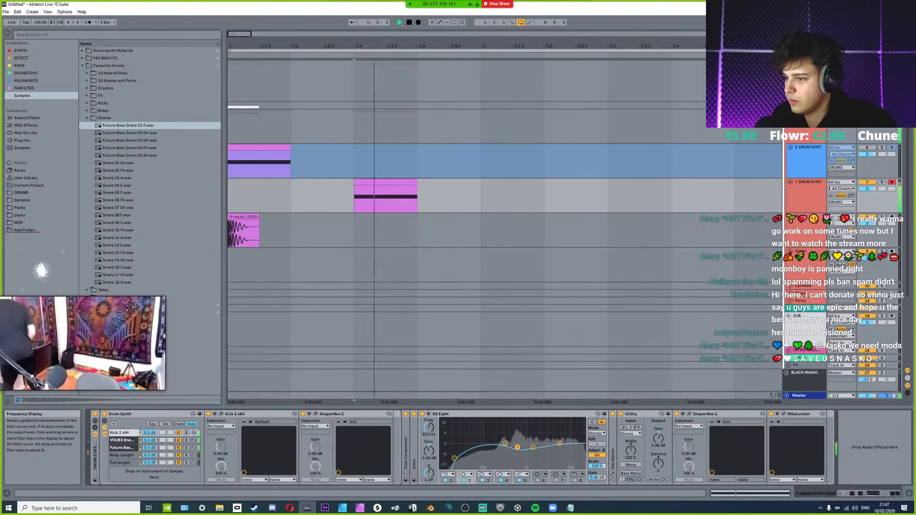
key("space")
key("space")
key("space")
key("space")
key("space")
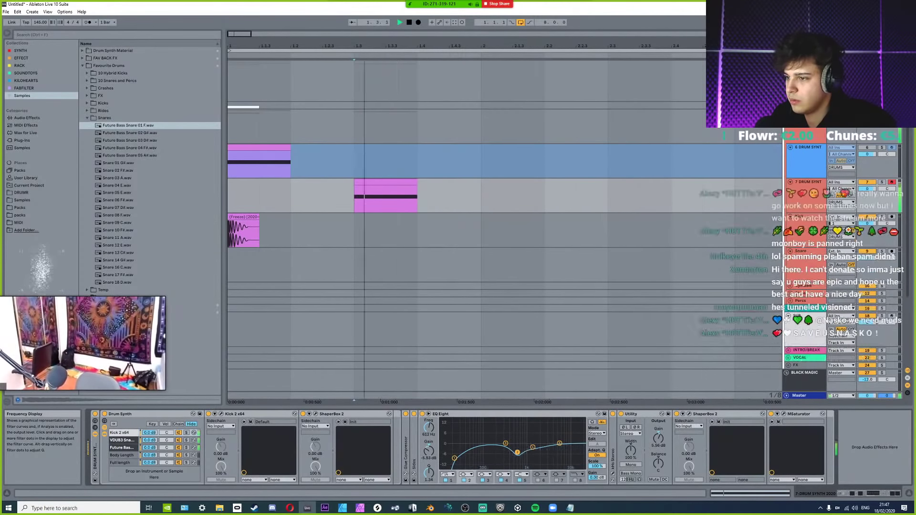
Refine the EQ Eight cut near 612 Hz to about -2.1 dB with a Q of 1.72 while auditioning.
left_click_drag(517, 444, 517, 451)
key("space")
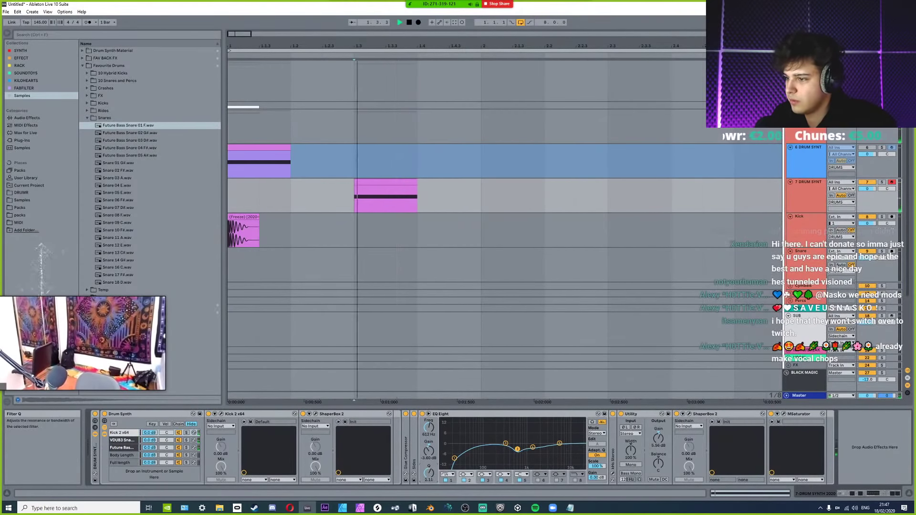
left_click_drag(429, 473, 429, 467)
mouse_move(518, 448)
left_mouse_down()
mouse_move(519, 441)
mouse_move(517, 449)
left_mouse_up()
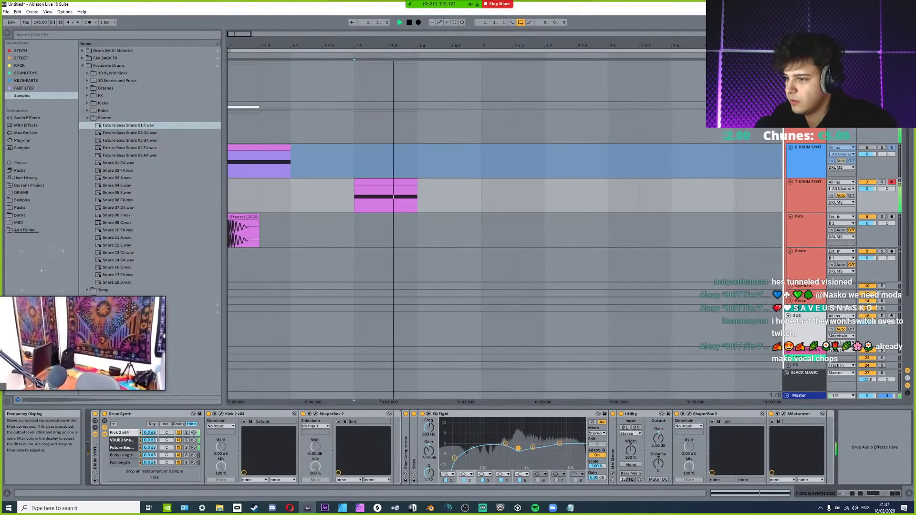
key("space")
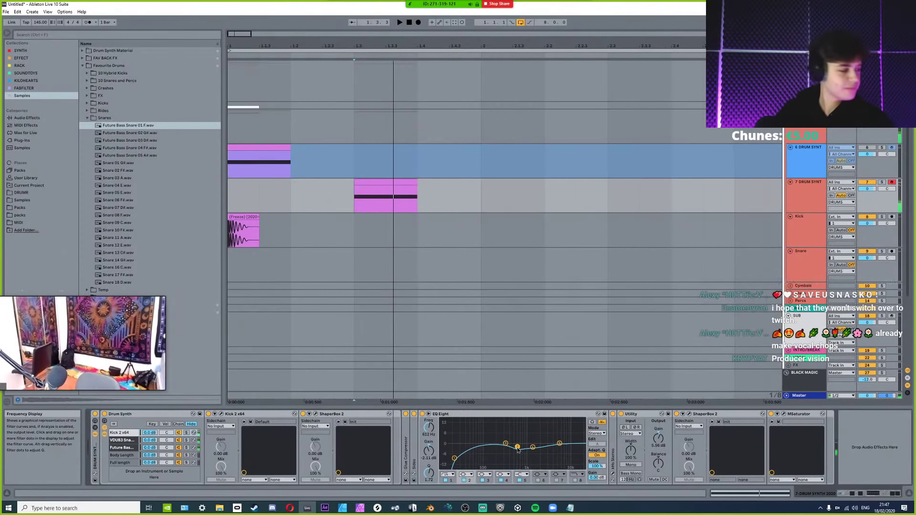
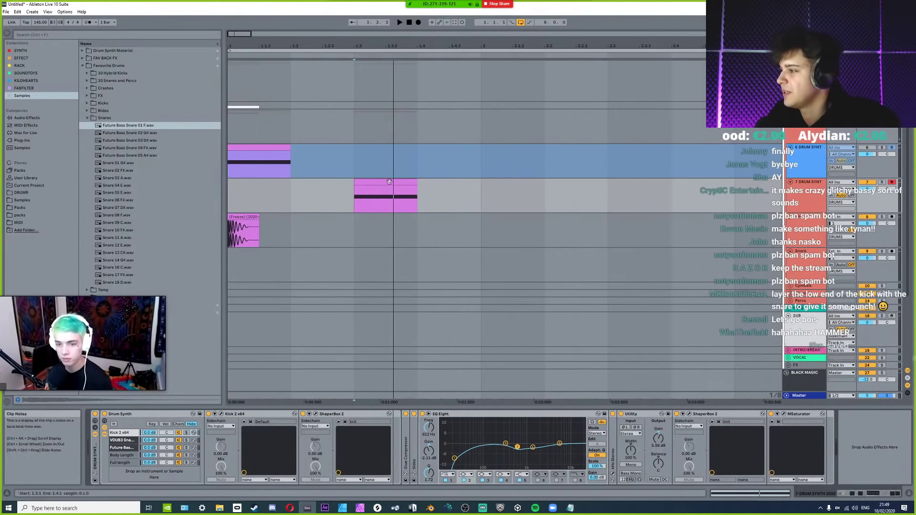
Tune the Kick 2 sub pitch to 220 Hz at the curve's middle point and lower the Utility gain to 4.17 dB.
key("space")
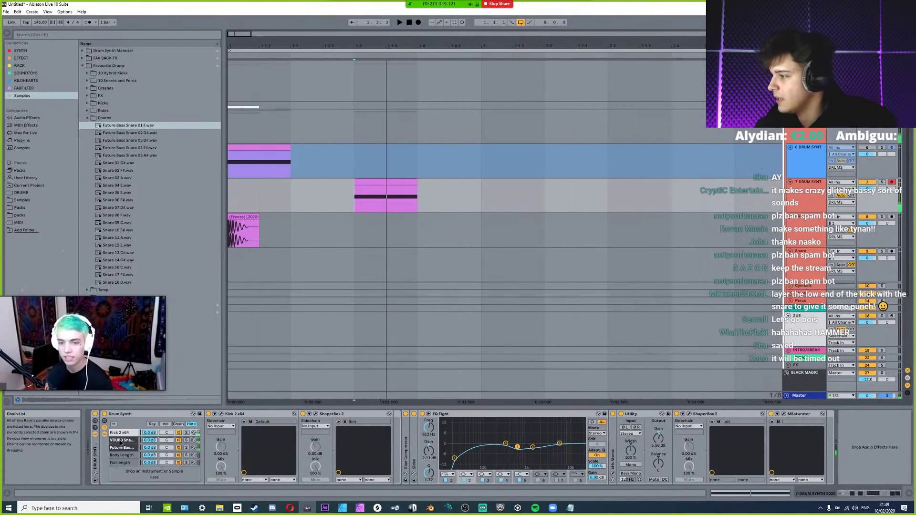
left_click(215, 414)
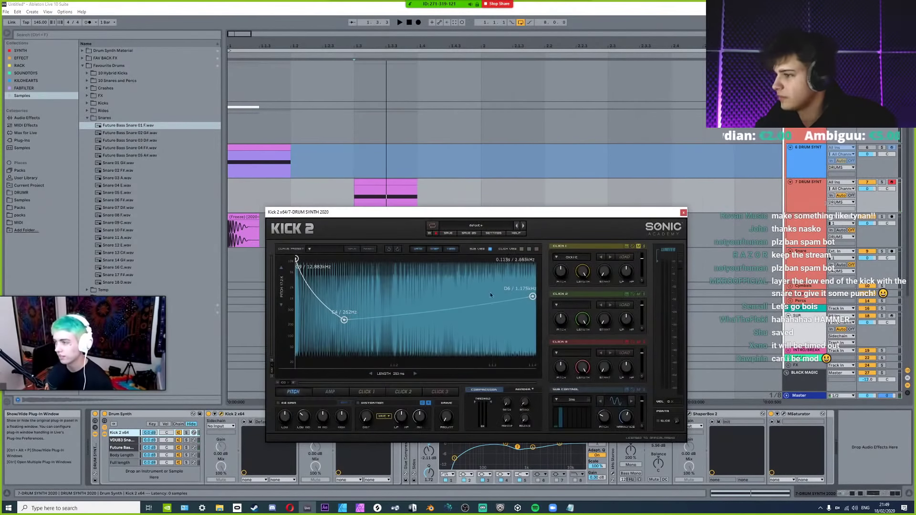
mouse_move(606, 429)
left_mouse_down()
mouse_move(609, 438)
mouse_move(604, 427)
left_mouse_up()
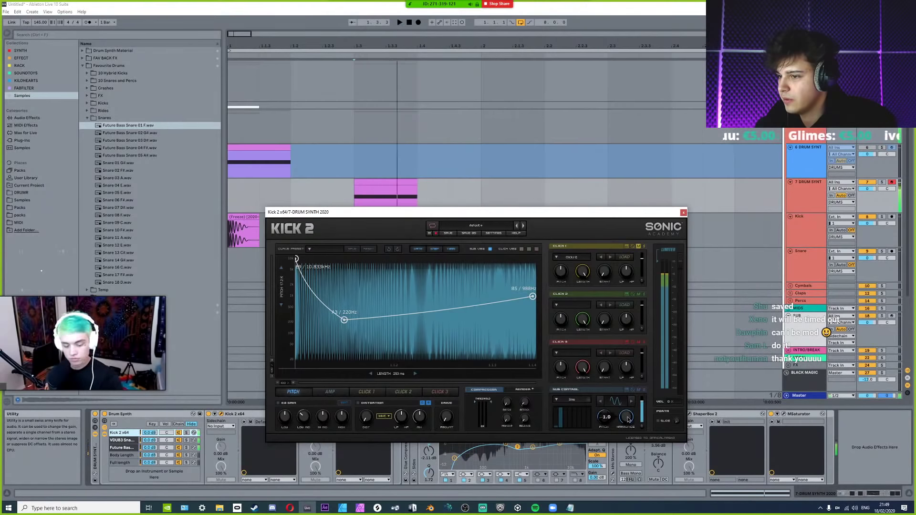
left_click_drag(606, 421, 606, 415)
left_click(684, 213)
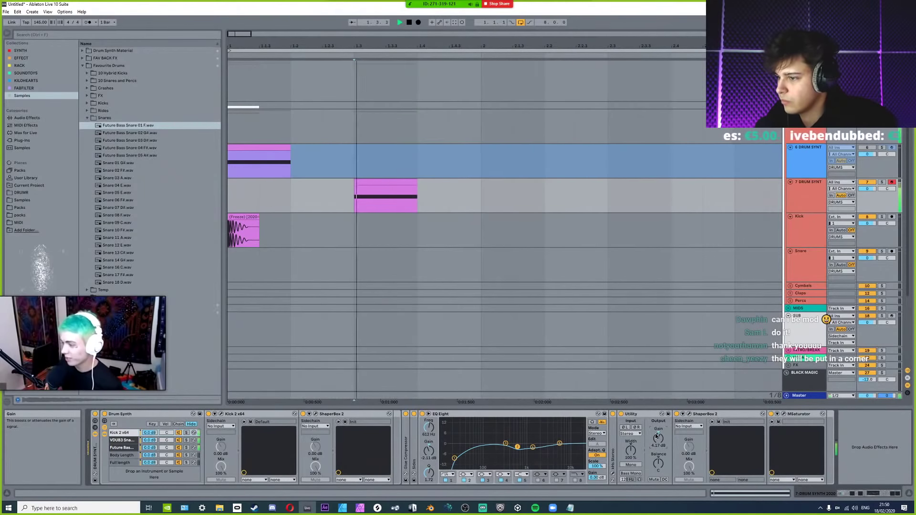
Freeze the second Drum Synth track and copy its clip as audio onto the Snare track at 1.3.
left_click(353, 243)
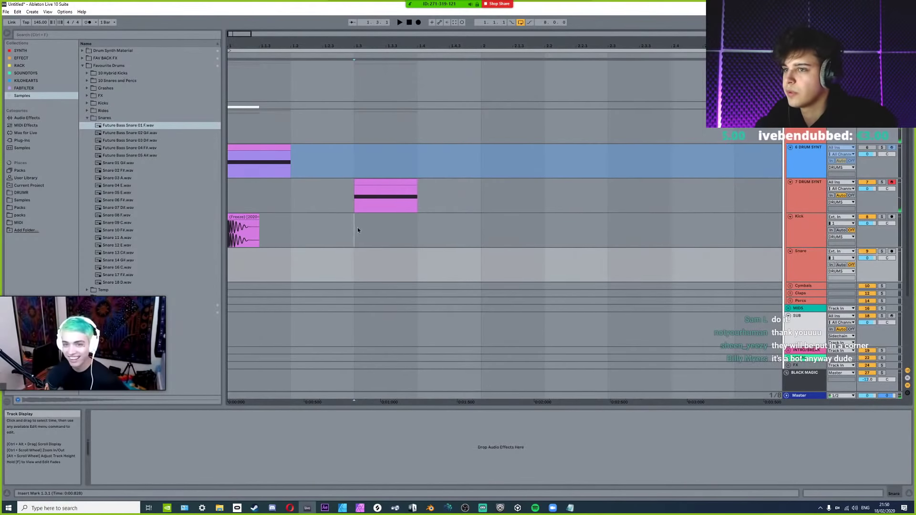
left_click(819, 198)
right_click(819, 198)
left_click(792, 226)
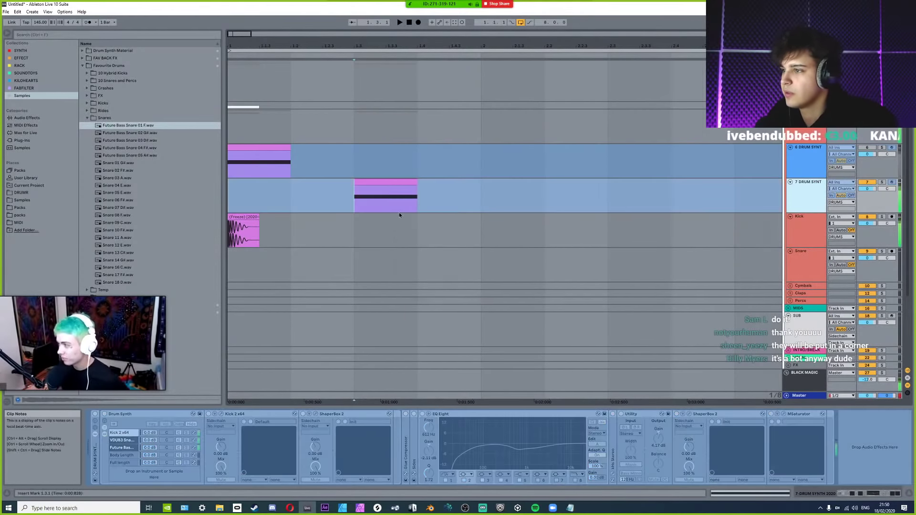
left_click_drag(359, 196, 348, 268)
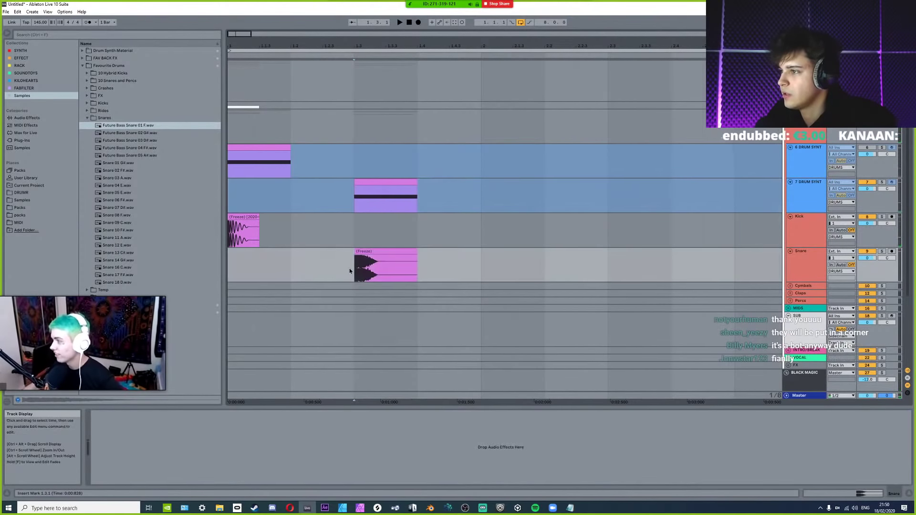
Examine the waveform of the frozen snare clip on the Snare track in close-up.
scroll(350, 266, "up", 3)
scroll(349, 266, "down", 3)
scroll(362, 258, "up", 3)
scroll(367, 253, "down", 3)
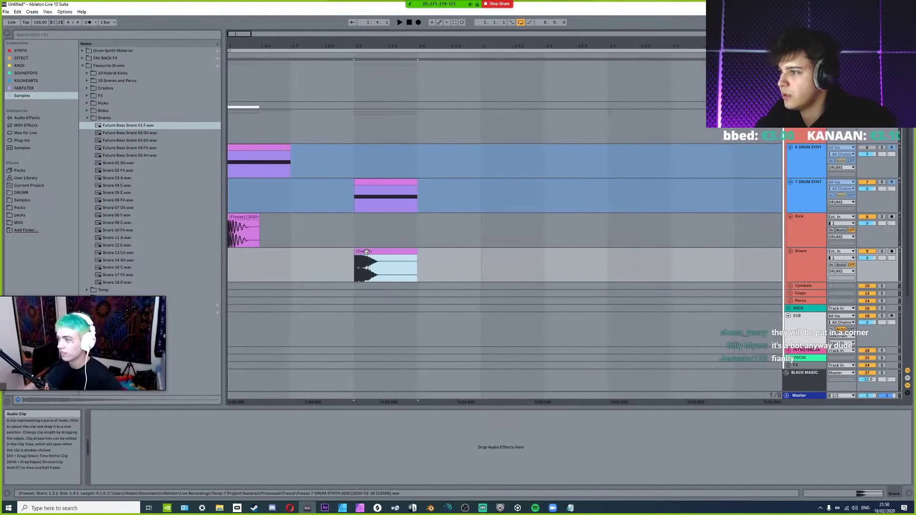
scroll(382, 262, "up", 4)
scroll(382, 261, "down", 3)
scroll(382, 261, "up", 4)
scroll(541, 267, "down", 3)
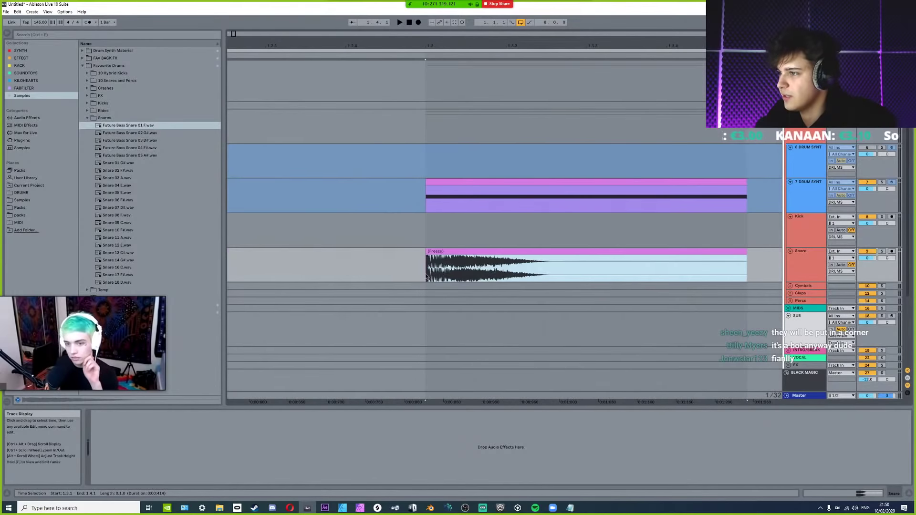
left_click(625, 268)
scroll(335, 267, "down", 3)
scroll(370, 251, "up", 3)
left_click(370, 252)
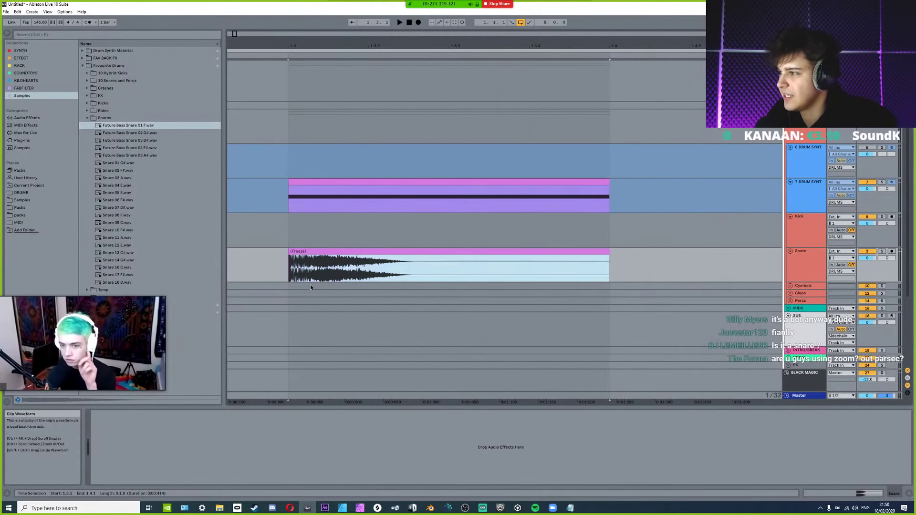
scroll(309, 278, "up", 2)
scroll(346, 275, "down", 4)
Delete the frozen audio clip from the Snare track and unfreeze the second Drum Synth track.
key("Delete")
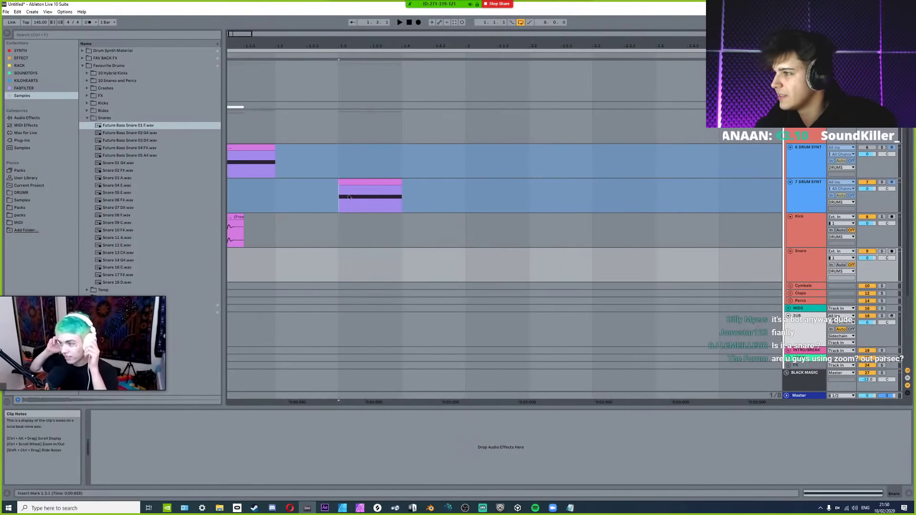
right_click(799, 200)
left_click(790, 245)
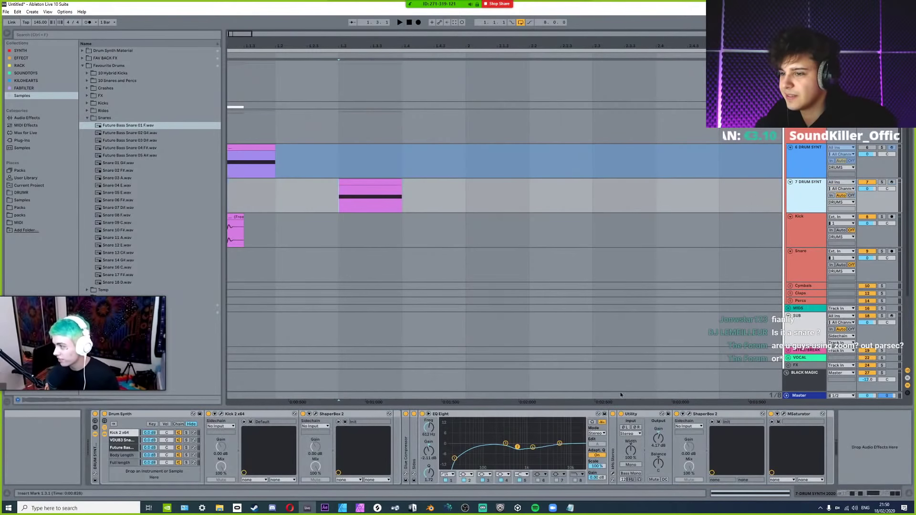
Audition the snare, reshape the falling part of the ShaperBox 2 volume curve, and hide the plug-in window.
left_click(378, 195)
key("space")
left_click_drag(461, 285, 520, 358)
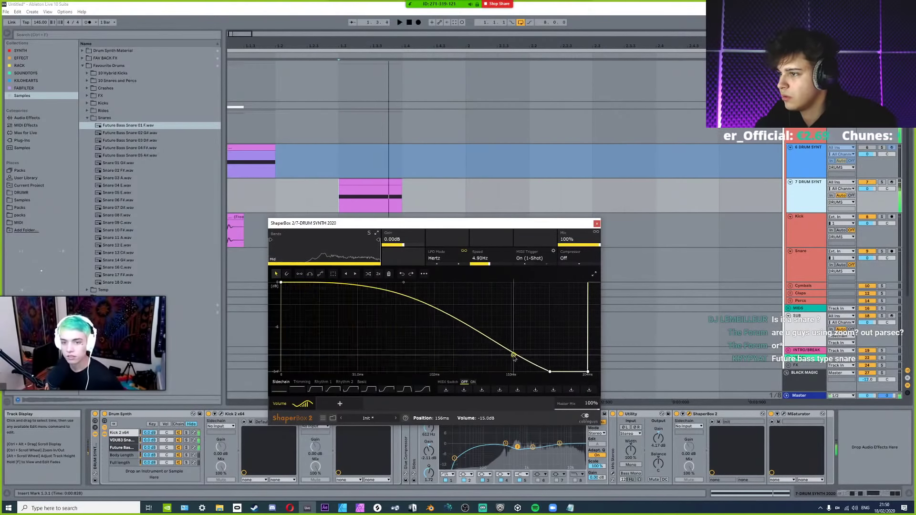
key("ctrl+alt+p")
Add Convolution Reverb at the end of the second Drum Synth track and open DECAP - Drums That Knock Vol. 8's snares and claps folder.
left_click(21, 57)
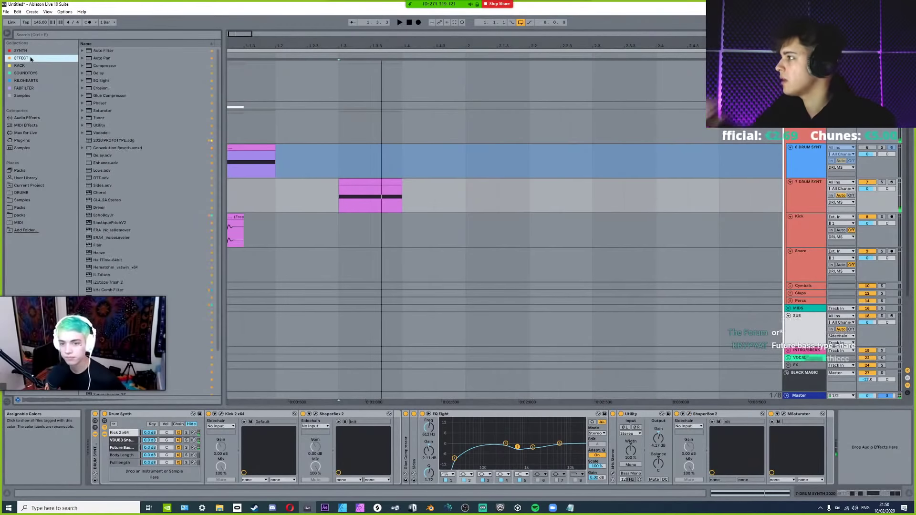
left_click(109, 147)
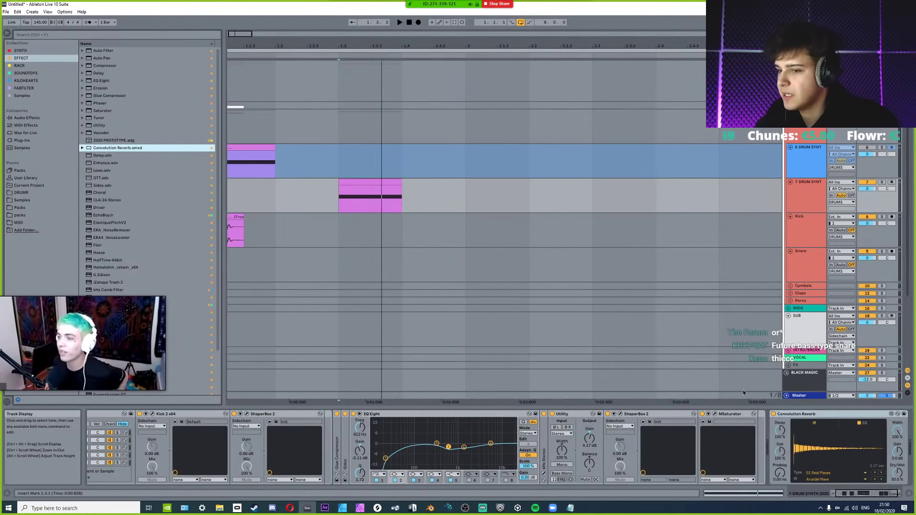
left_click(22, 200)
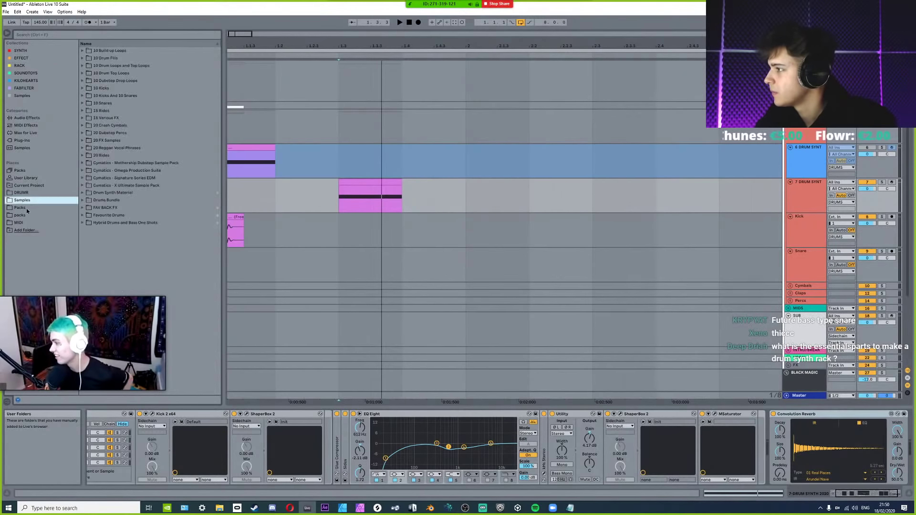
left_click(28, 216)
mouse_move(122, 300)
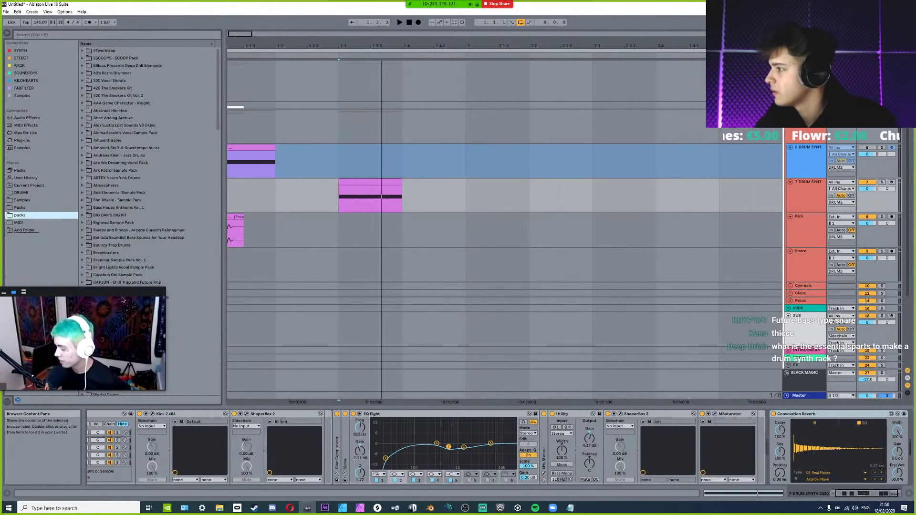
left_click(2, 291)
scroll(86, 284, "down", 5)
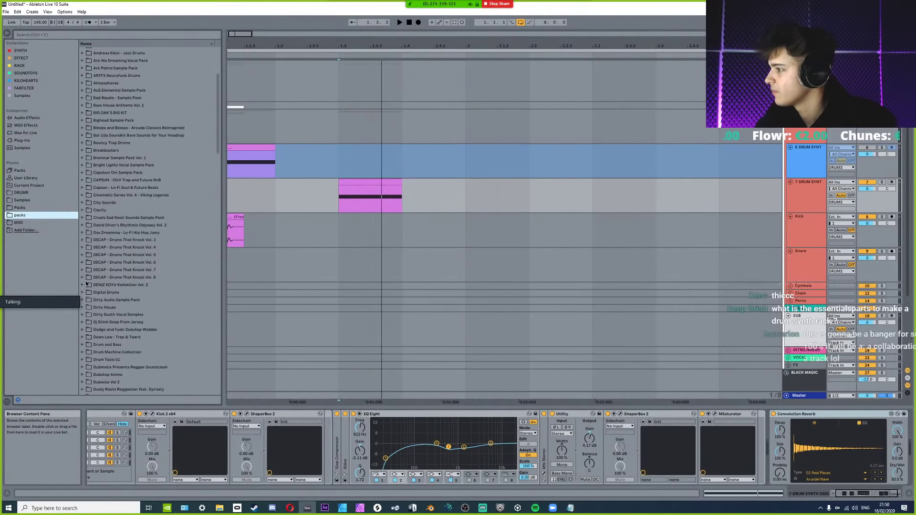
left_click(82, 277)
left_click(87, 285)
left_click(92, 293)
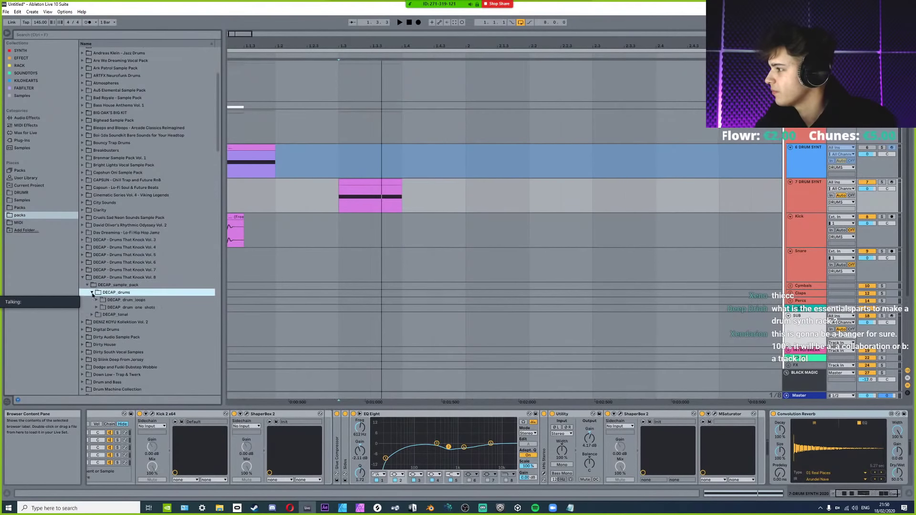
left_click(97, 308)
left_click(102, 337)
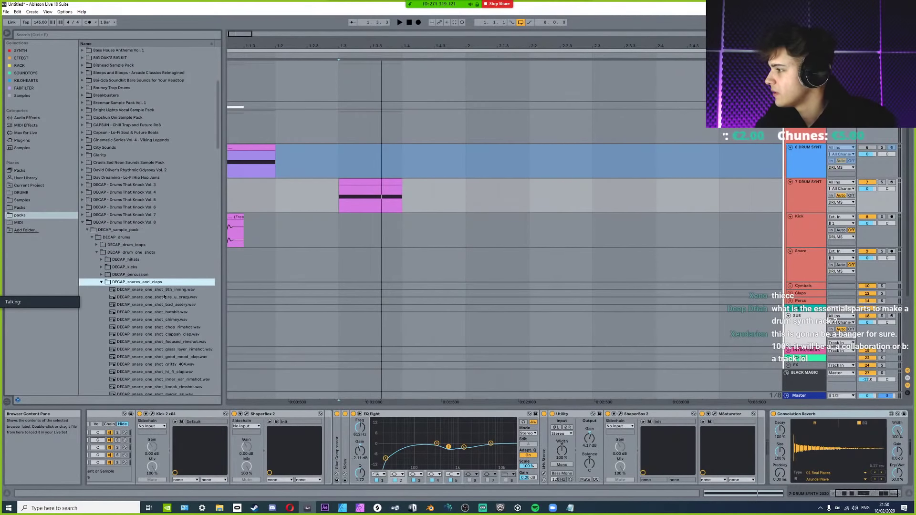
Preview several DECAP snare one-shots and load DECAP_snare_one_shot_9th_inning.wav as the Convolution Reverb's impulse response.
left_click(158, 291)
left_click(164, 312)
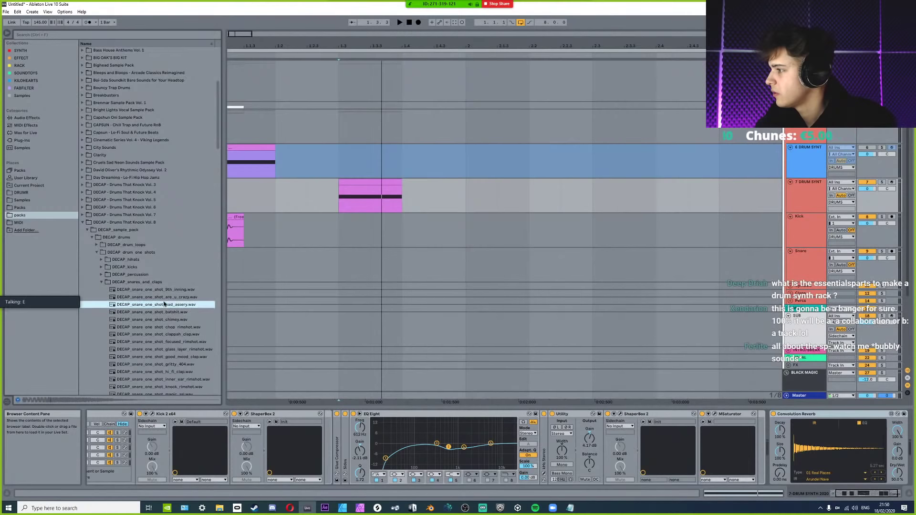
left_click(167, 319)
left_click(167, 328)
left_click(167, 334)
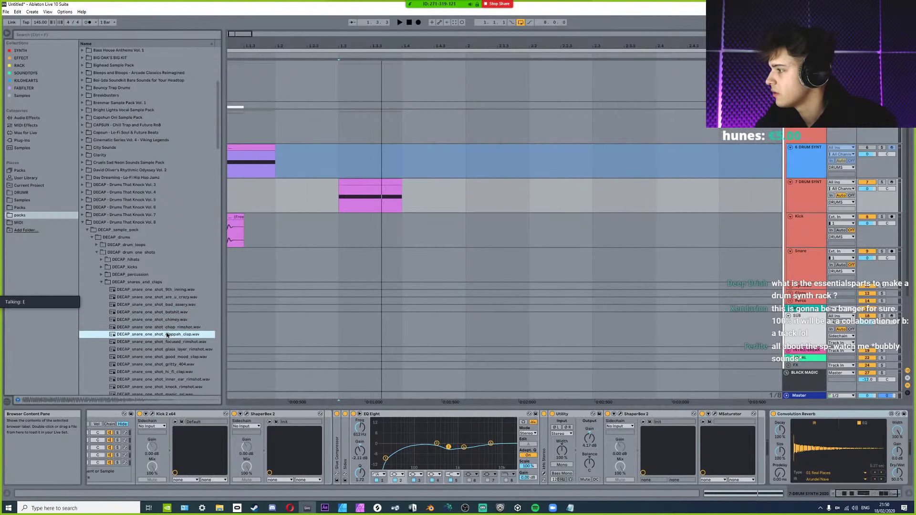
left_click(168, 290)
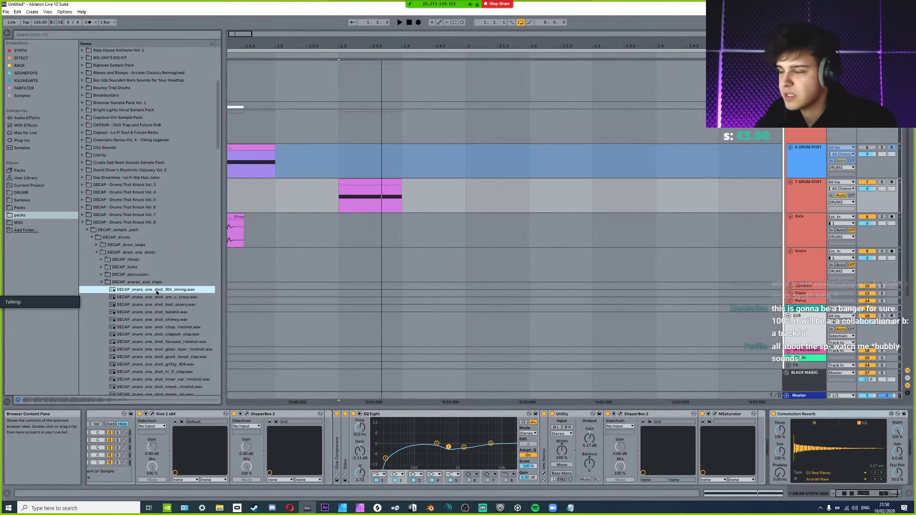
left_click_drag(856, 447, 857, 447)
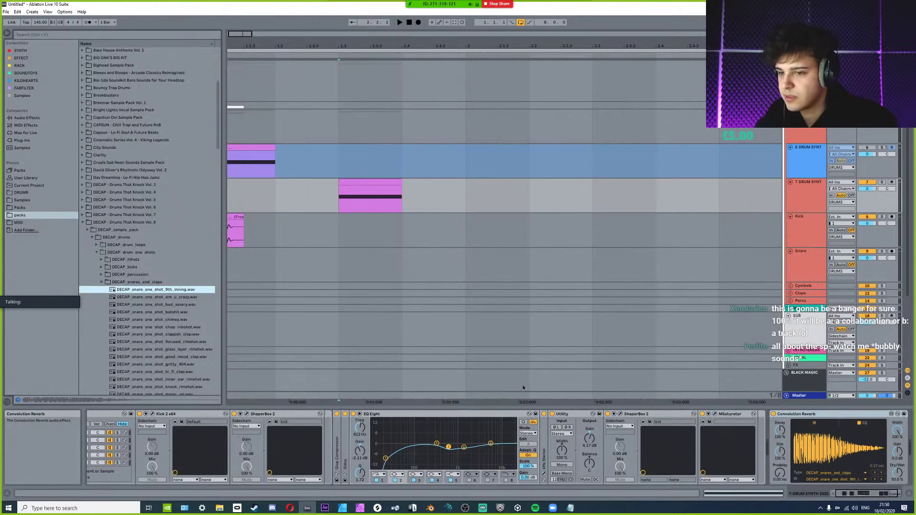
Collapse the DECAP Vol. 8 folder and compare the snare with the Convolution Reverb off and on.
left_click(85, 222)
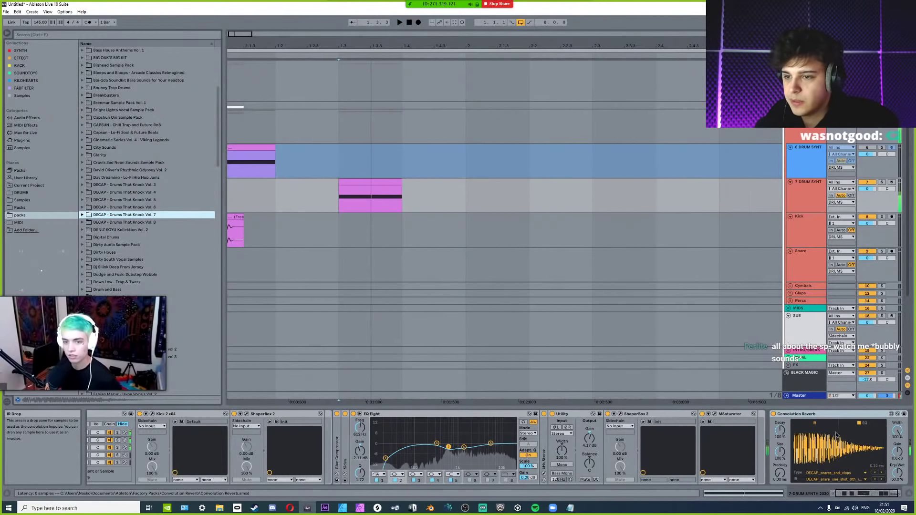
left_click(773, 414)
left_click(773, 414)
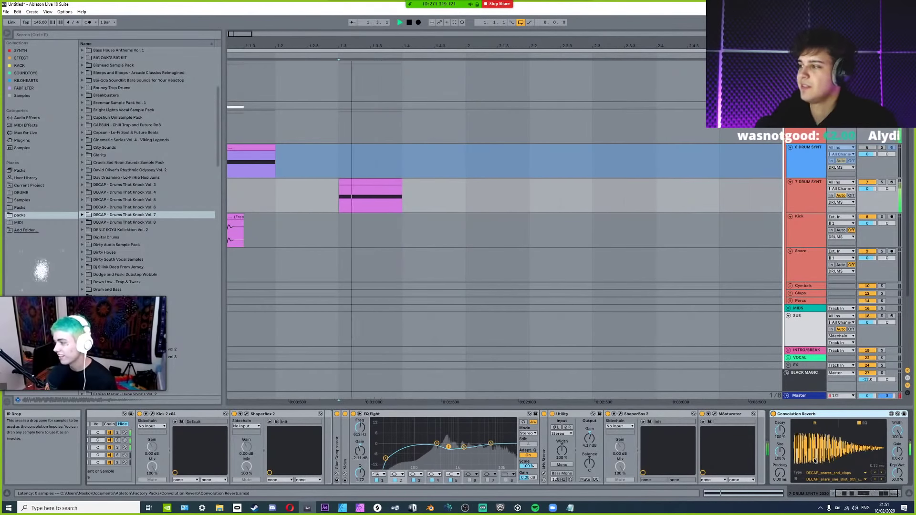
Cut the low frequencies in the Convolution Reverb's EQ, and set its gain to 6.0 dB and dry/wet to 19.3 %.
left_click(865, 423)
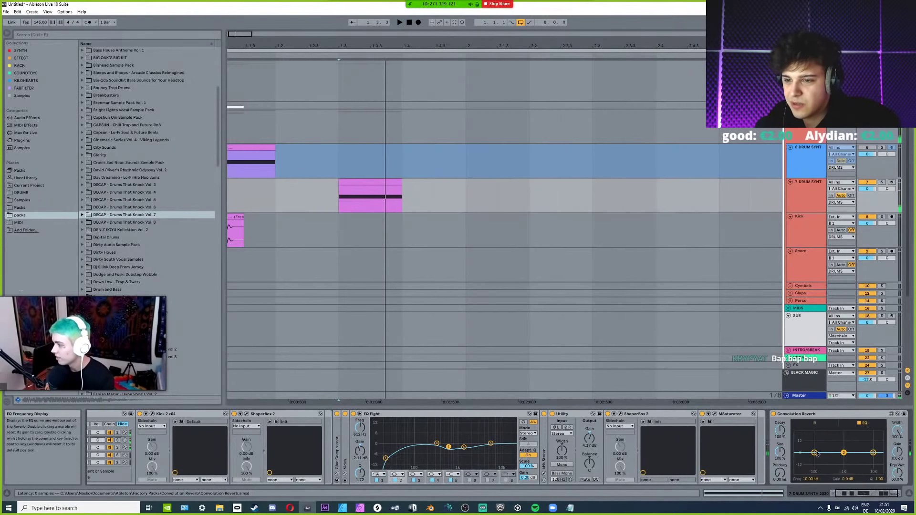
left_click_drag(821, 463, 845, 456)
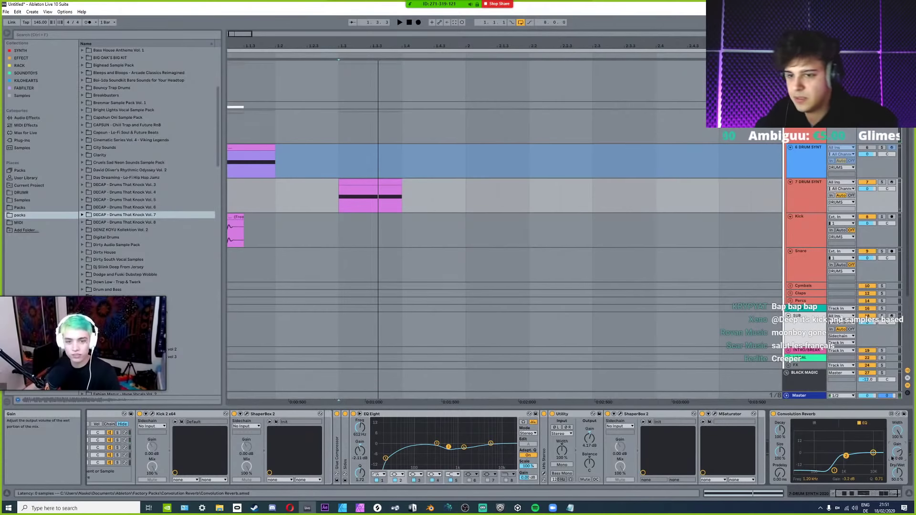
left_click_drag(895, 488, 896, 503)
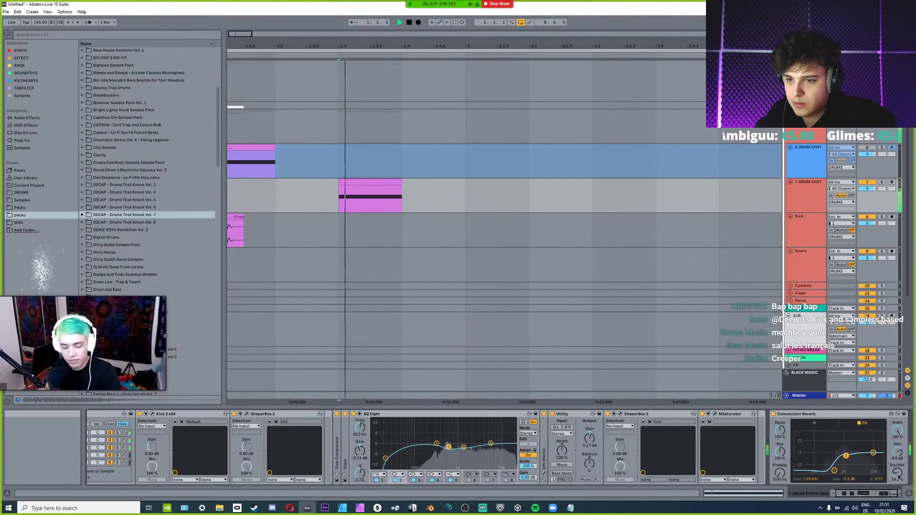
Add MSaturator after the Convolution Reverb, check its settings, and hide the plug-in window.
left_click(30, 58)
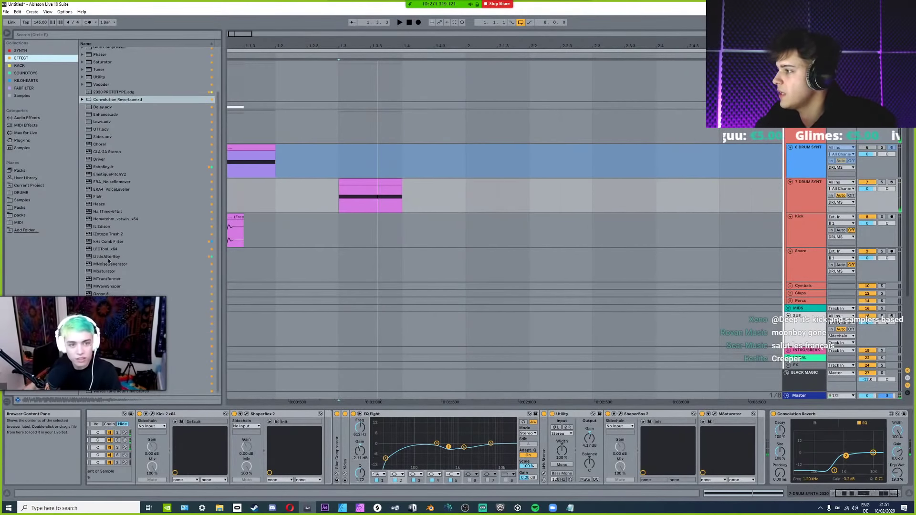
left_click(100, 271)
left_click_drag(862, 400, 838, 417)
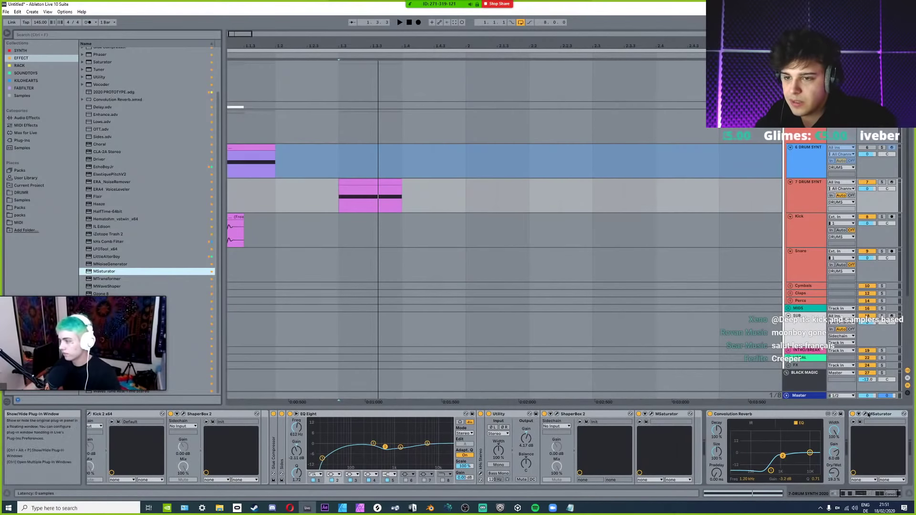
left_click(865, 414)
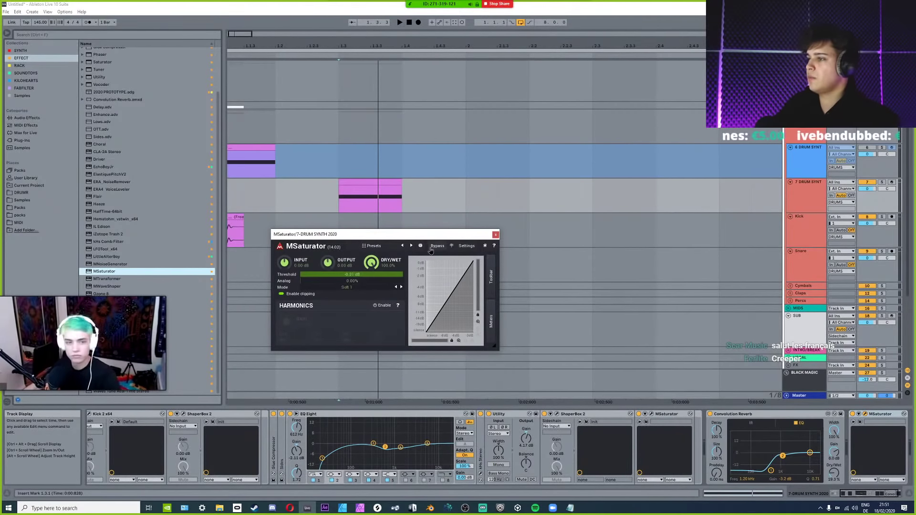
left_click(495, 234)
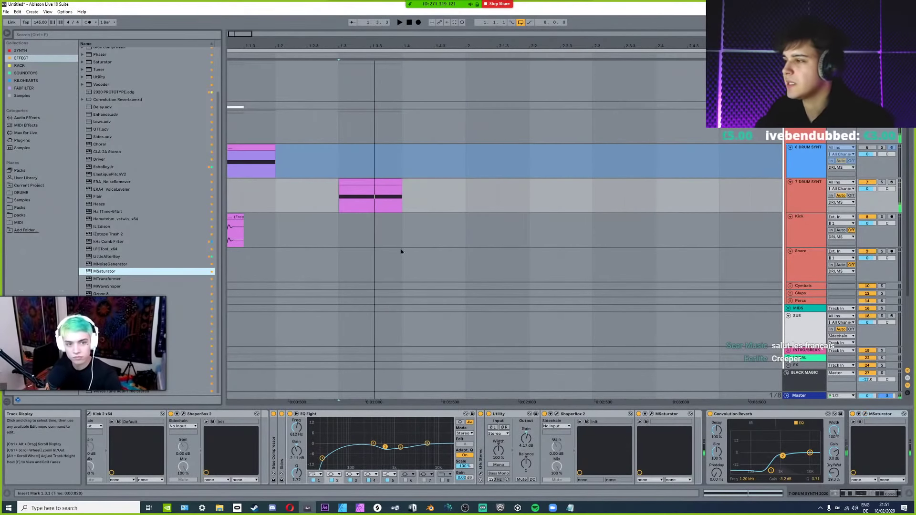
Set the Convolution Reverb's decay to 80.6 % and adjust its size while repeatedly auditioning the snare.
left_click(765, 424)
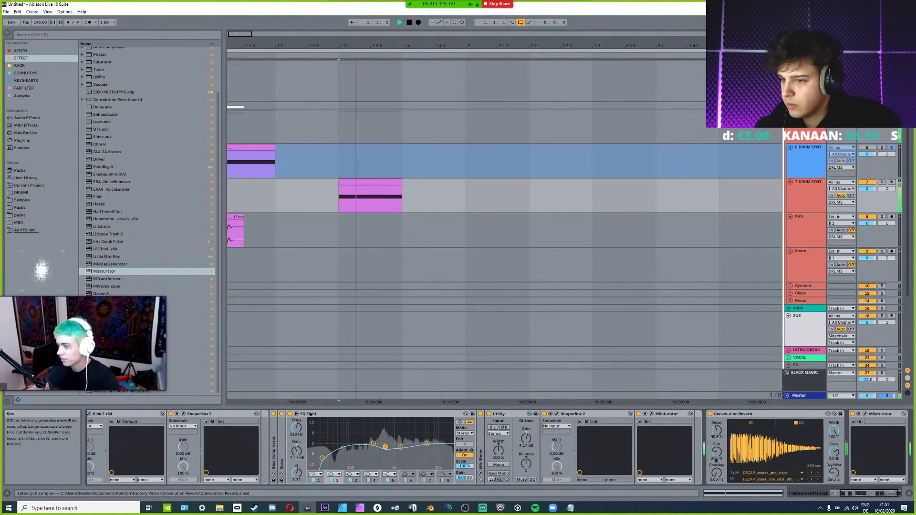
left_click_drag(717, 454, 716, 441)
key("space")
key("space")
key("space")
key("space")
key("space")
key("space")
key("space")
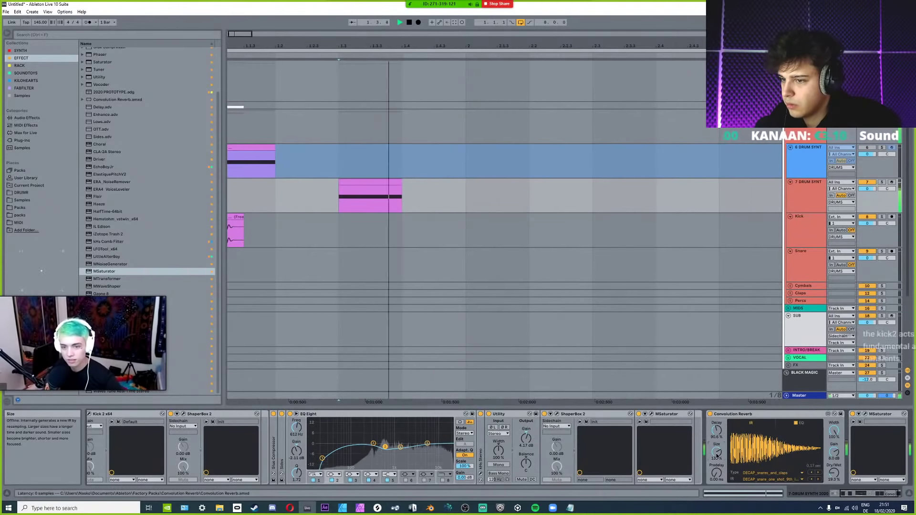
key("space")
key("space")
key("space")
key("space")
key("space")
key("space")
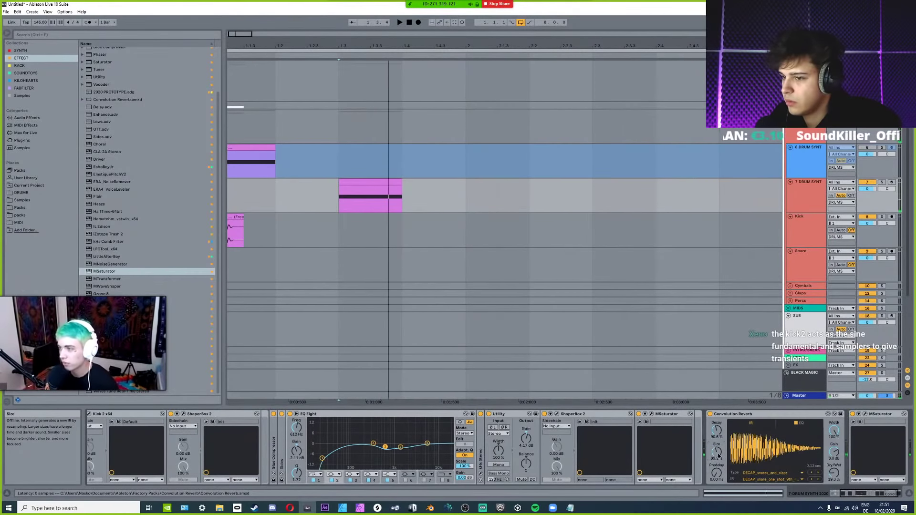
key("space")
key("space")
key("space")
key("space")
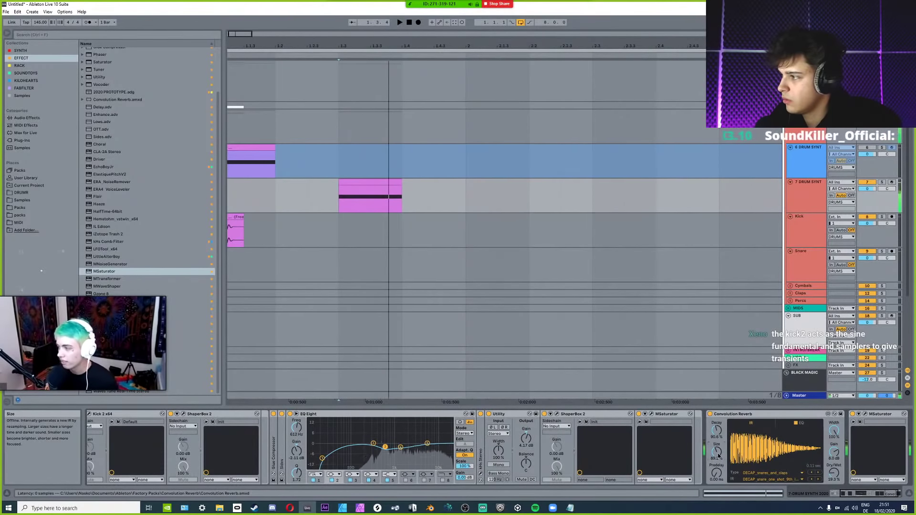
Audition the snare while setting the Convolution Reverb's size to 114 % and dry/wet to 10.6 %.
key("space")
key("space")
key("space")
key("space")
key("space")
key("space")
key("space")
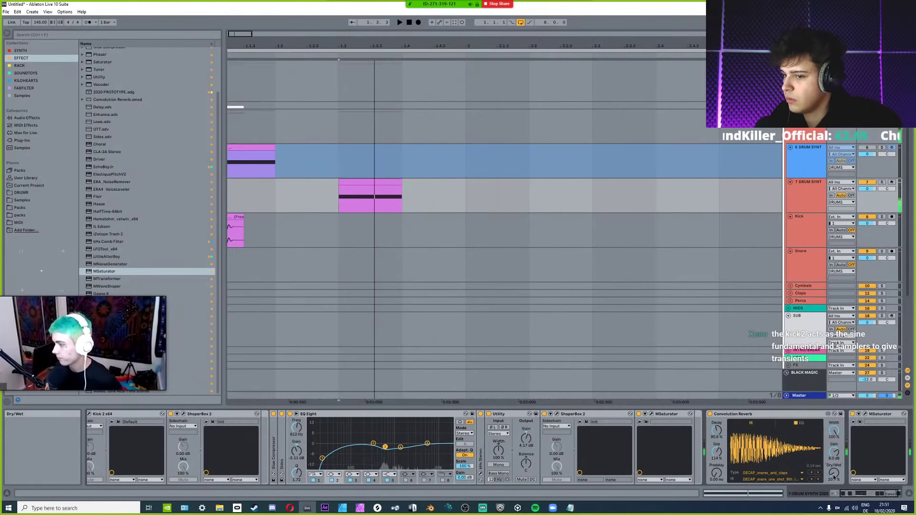
key("space")
key("space")
key("space")
key("space")
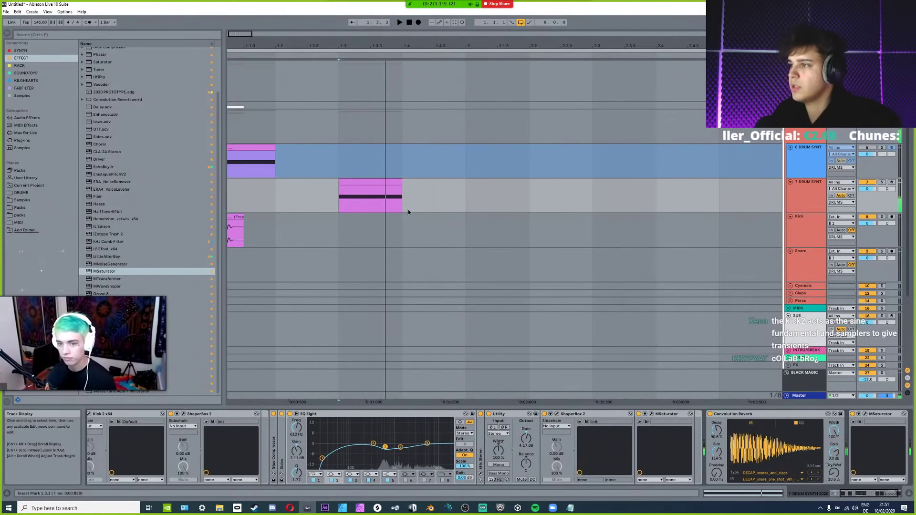
key("space")
key("space")
key("space")
key("space")
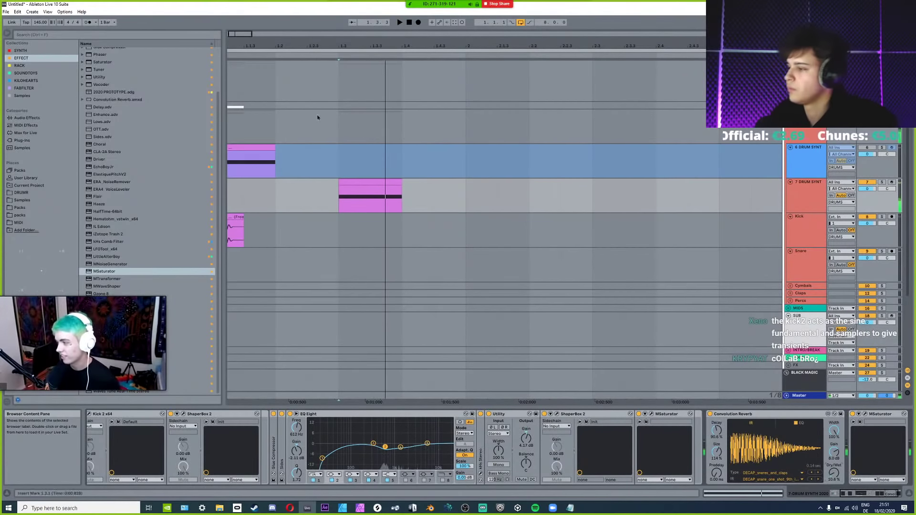
Switch the Convolution Reverb to the next DECAP snare impulse response after 9th_inning and audition the snare with it.
left_click(799, 198)
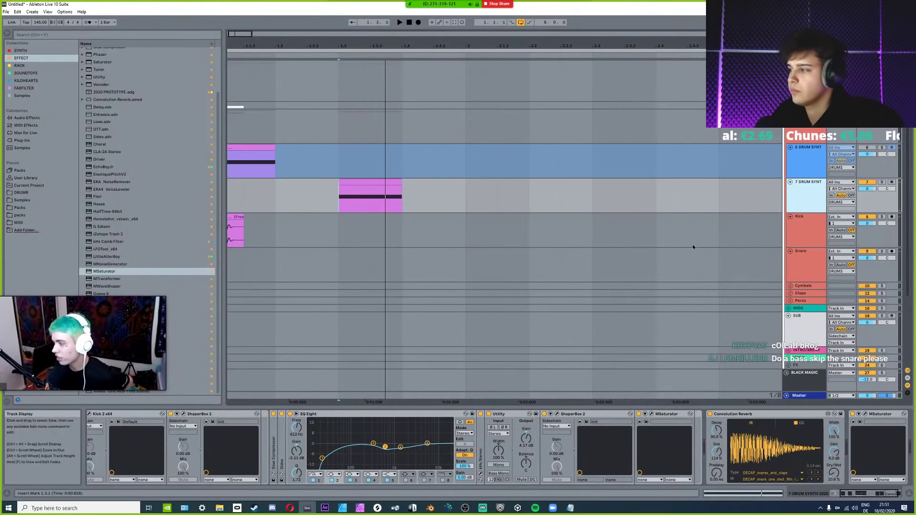
left_click(811, 480)
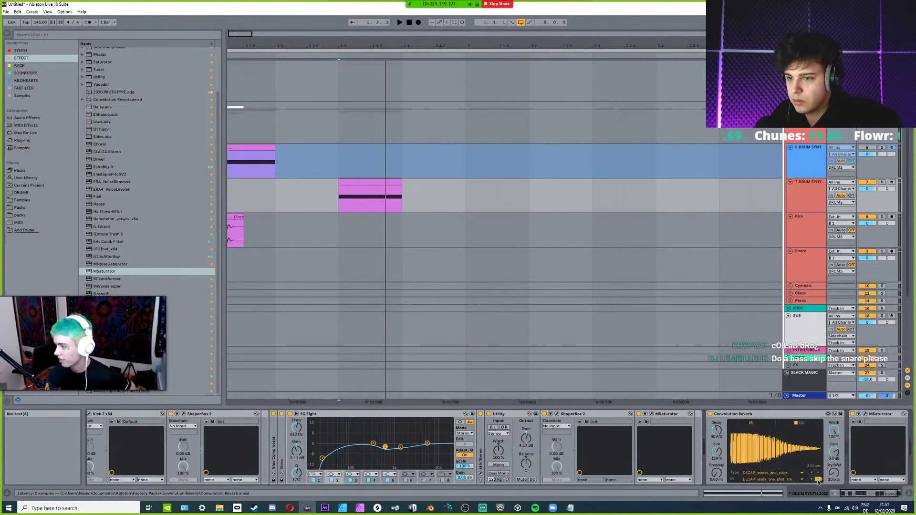
key("space")
key("space")
key("space")
key("space")
key("space")
key("space")
key("space")
key("space")
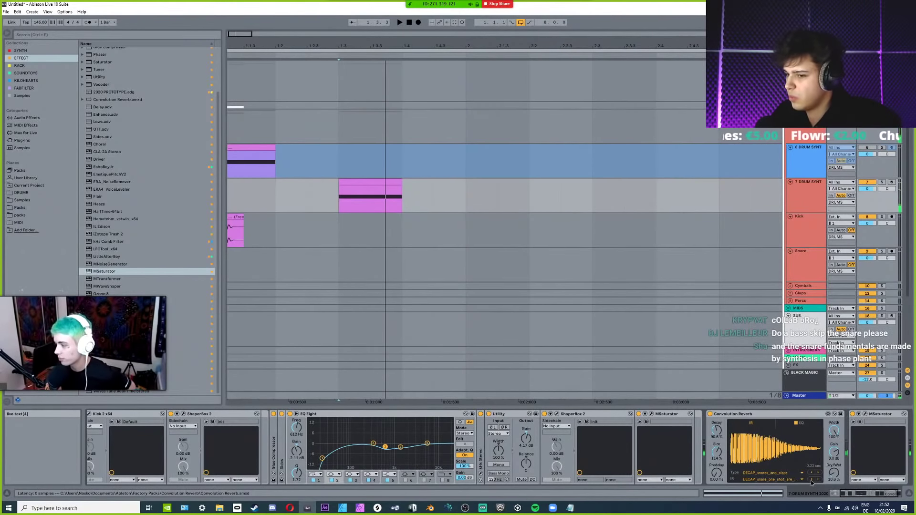
Try lower threshold values on the final MSaturator, return the threshold to about 0 dB, and hide the plug-in window.
left_click(866, 415)
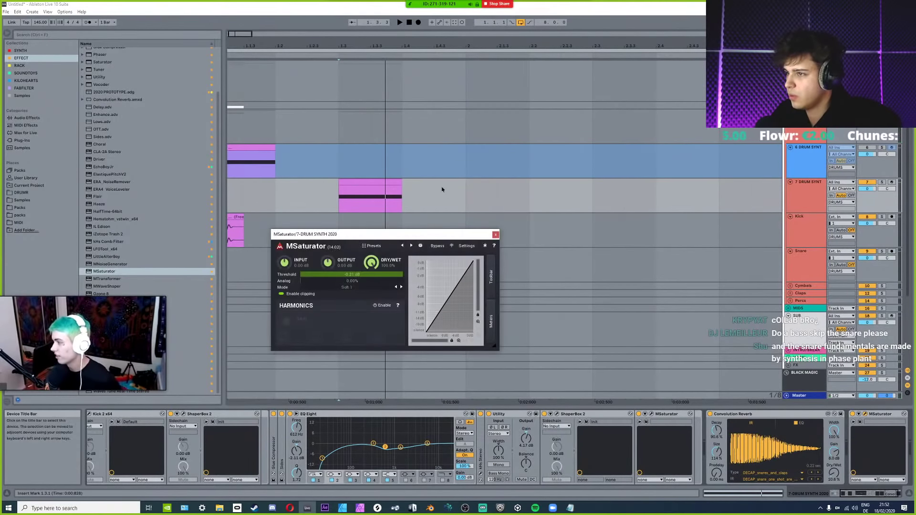
left_click_drag(321, 274, 396, 275)
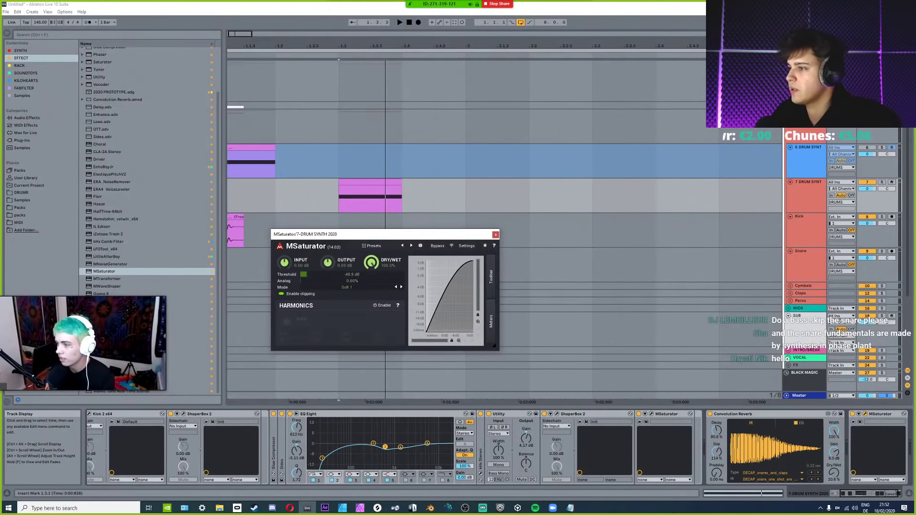
left_click_drag(303, 274, 403, 274)
left_click_drag(302, 275, 333, 275)
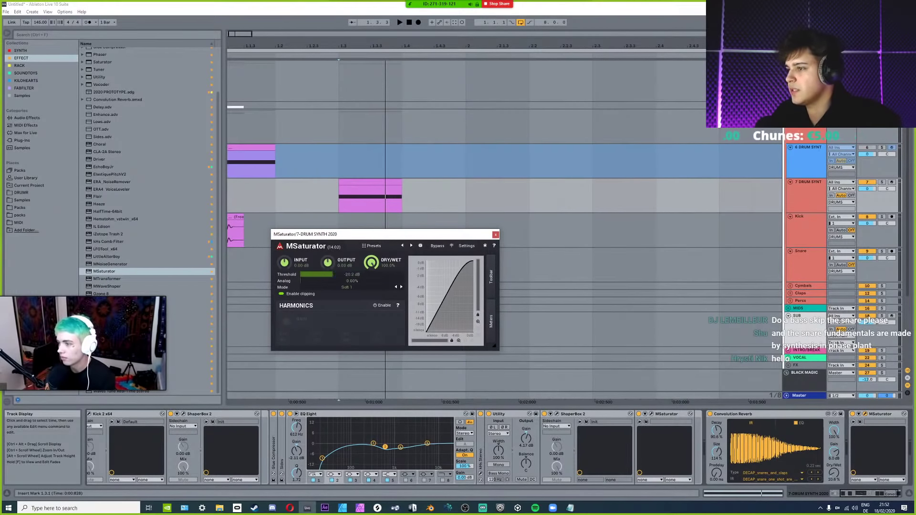
left_click_drag(403, 274, 302, 274)
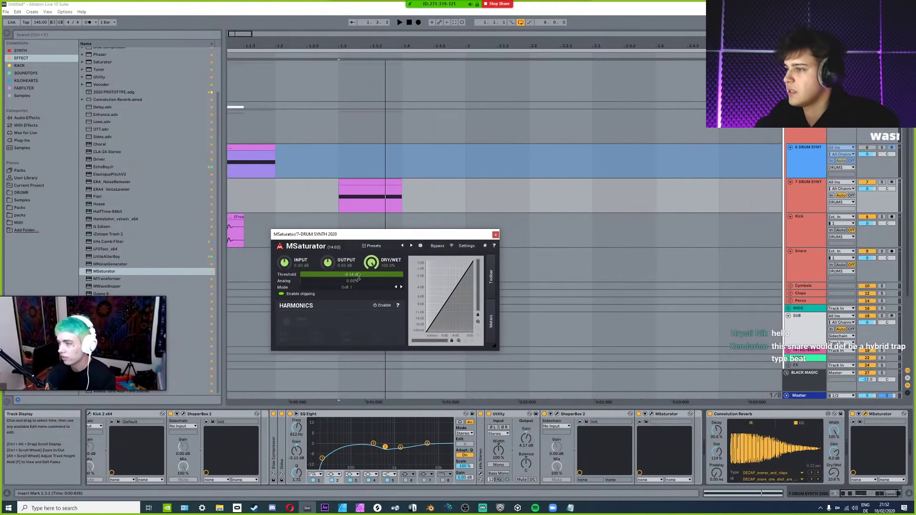
left_click(495, 234)
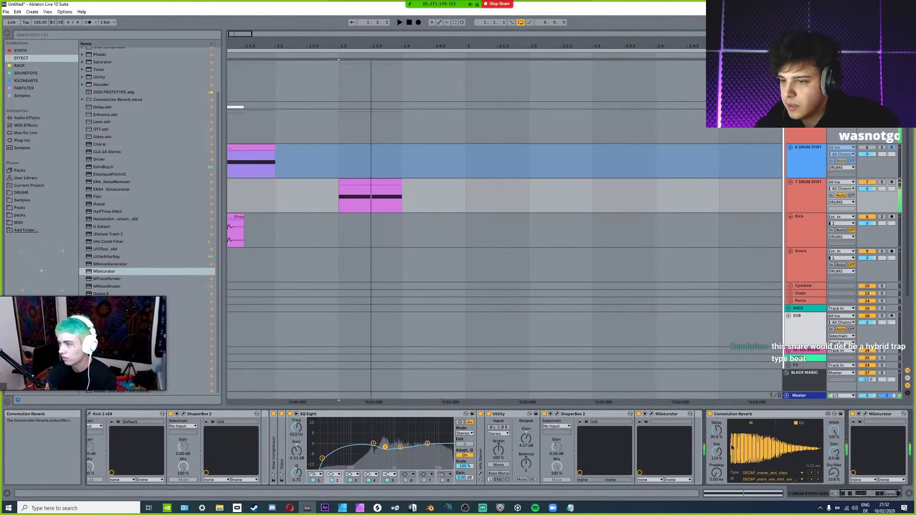
Step the Convolution Reverb through successive DECAP snare one-shot impulse responses up to the one named inner, auditioning the snare with each.
left_click(818, 481)
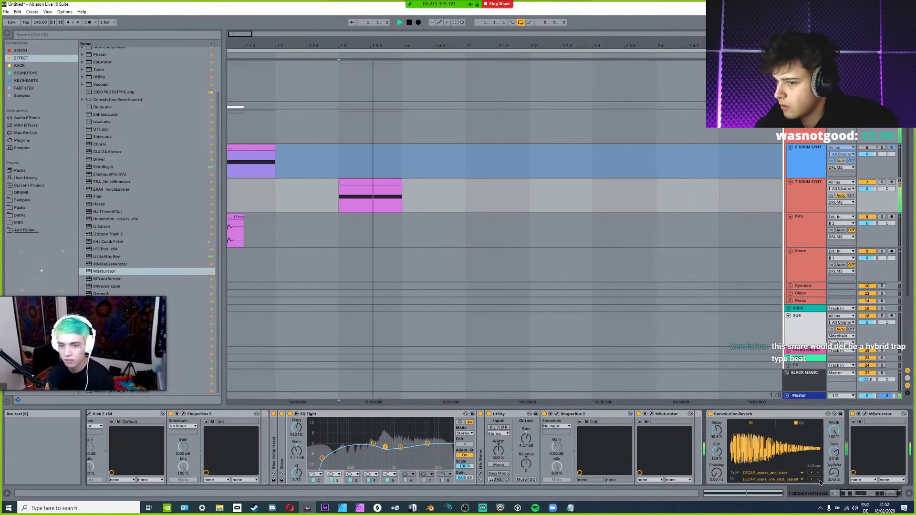
left_click(819, 482)
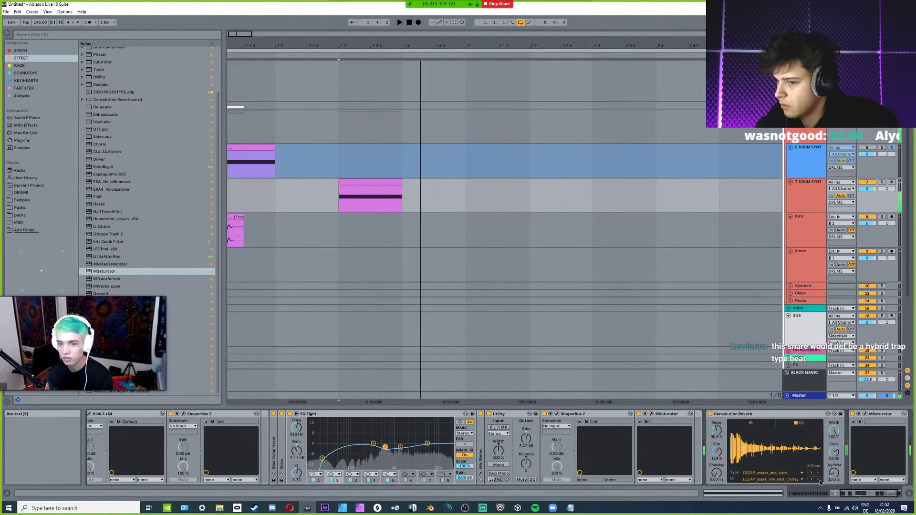
key("space")
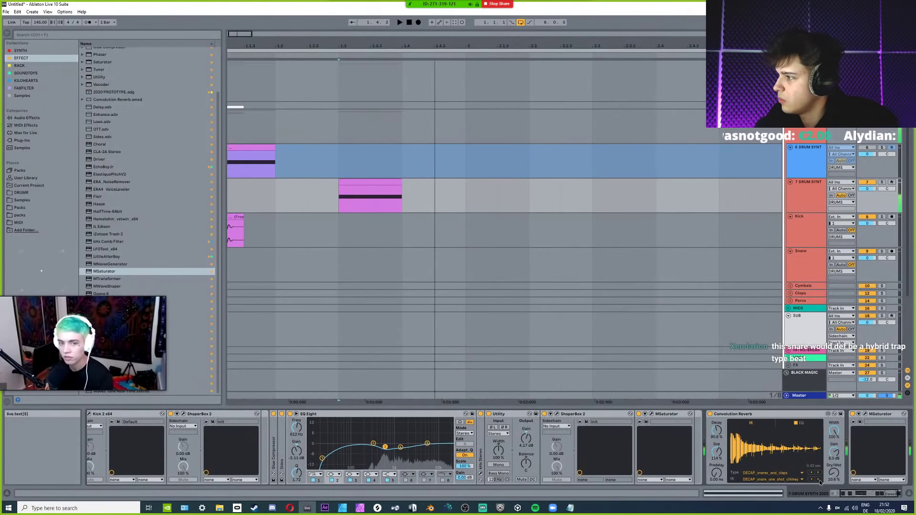
left_click(820, 482)
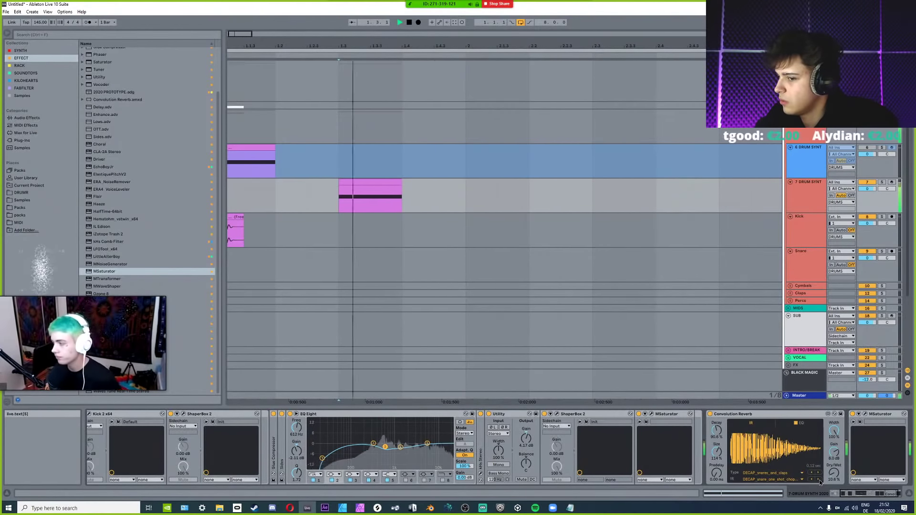
left_click(820, 482)
left_click(820, 482)
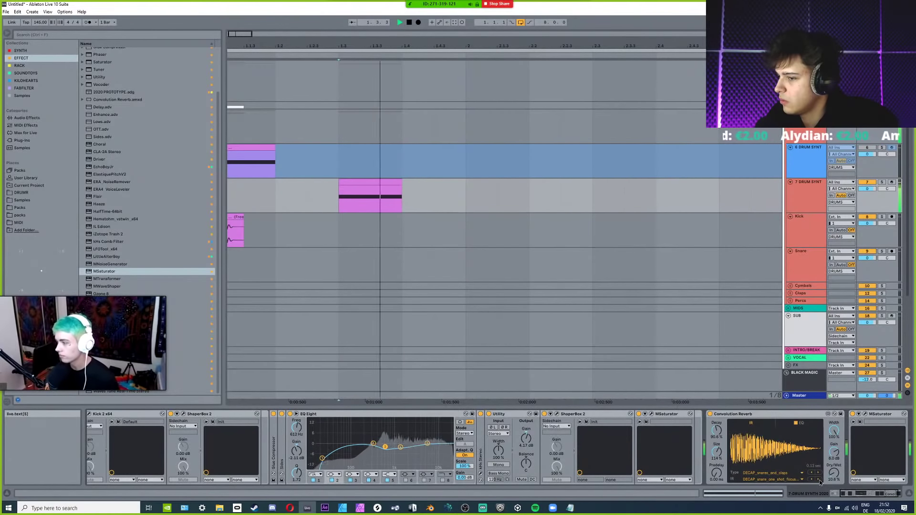
left_click(816, 480)
left_click(816, 481)
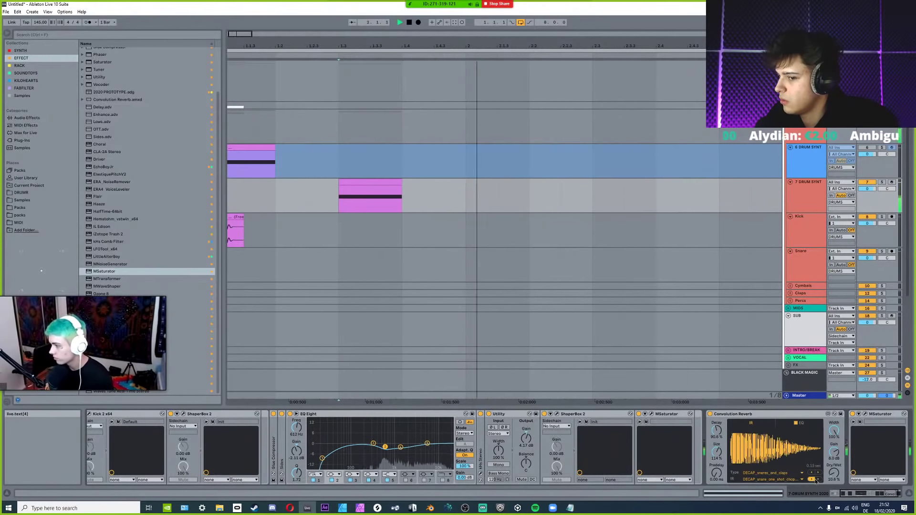
left_click(818, 482)
left_click(818, 481)
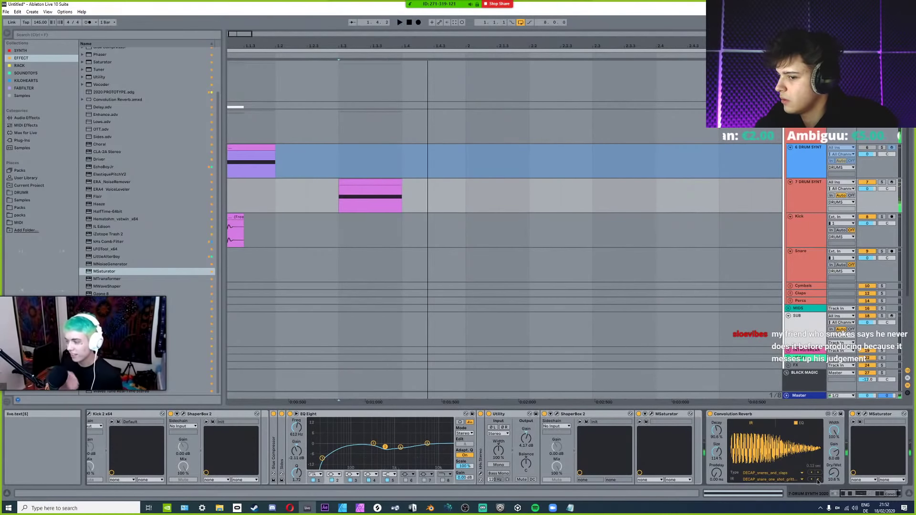
left_click(817, 481)
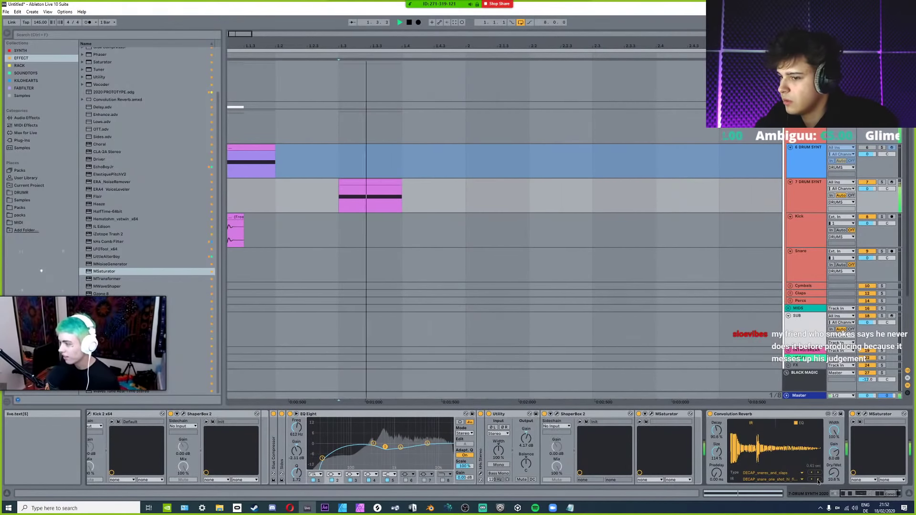
left_click(817, 481)
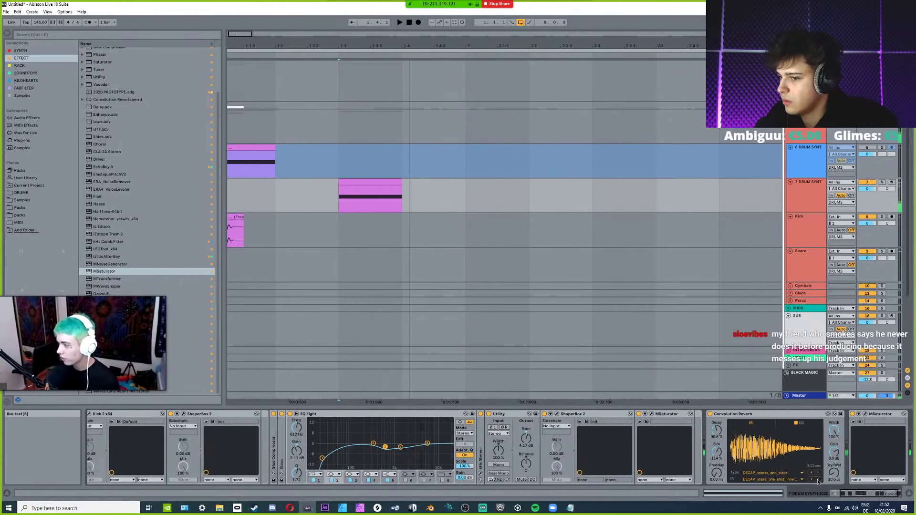
Audition the snare repeatedly and set the Convolution Reverb's dry/wet to 13.8 %.
key("space")
key("space")
key("space")
key("space")
mouse_move(834, 474)
left_mouse_down()
mouse_move(834, 460)
mouse_move(834, 482)
left_mouse_up()
key("space")
key("space")
key("space")
key("space")
Try a Convolution Reverb predelay of 40.3 ms and audition the snare with it.
left_click_drag(717, 473, 716, 465)
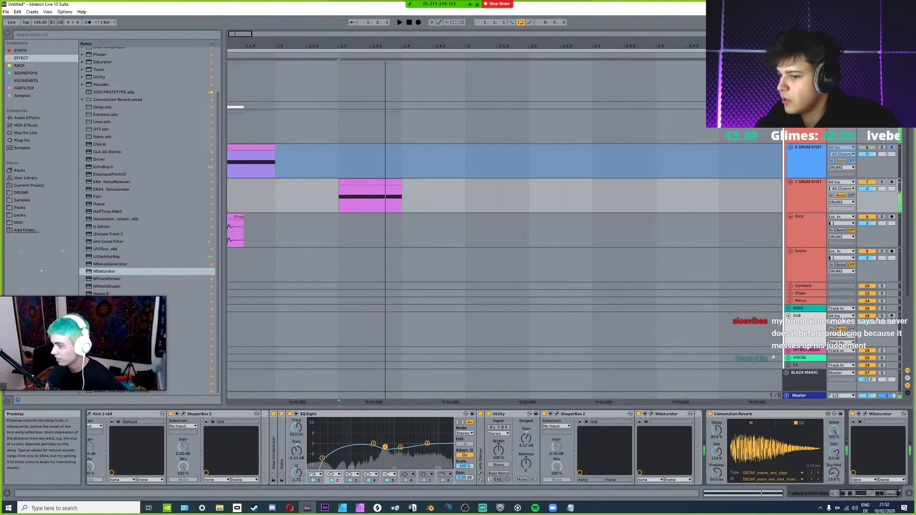
key("space")
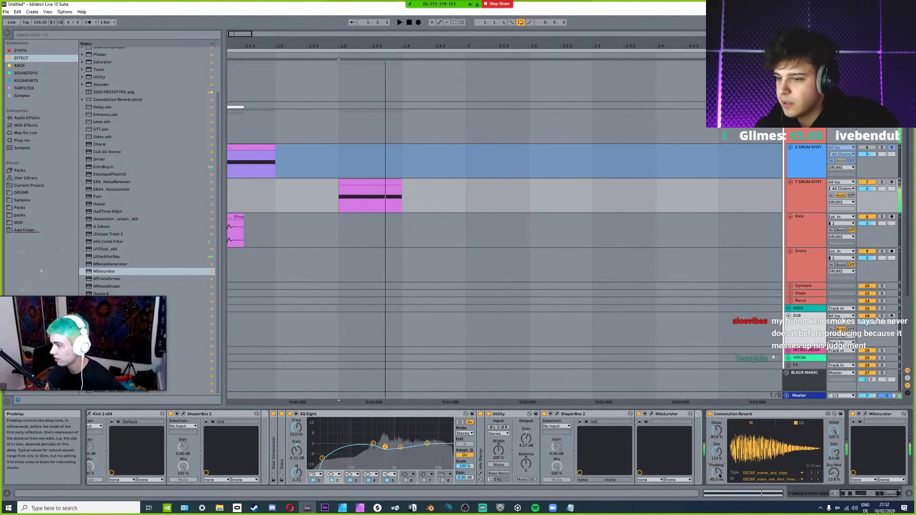
key("space")
key("space")
key("space")
key("space")
Try further Convolution Reverb predelay values up to 49.2 ms while repeatedly auditioning the snare.
left_click_drag(716, 475, 717, 462)
key("space")
key("space")
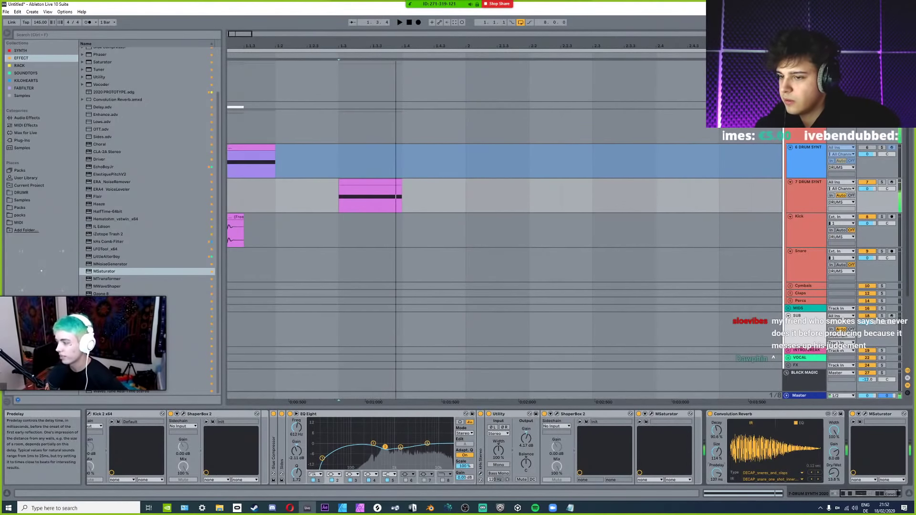
key("space")
key("space")
key("space")
key("space")
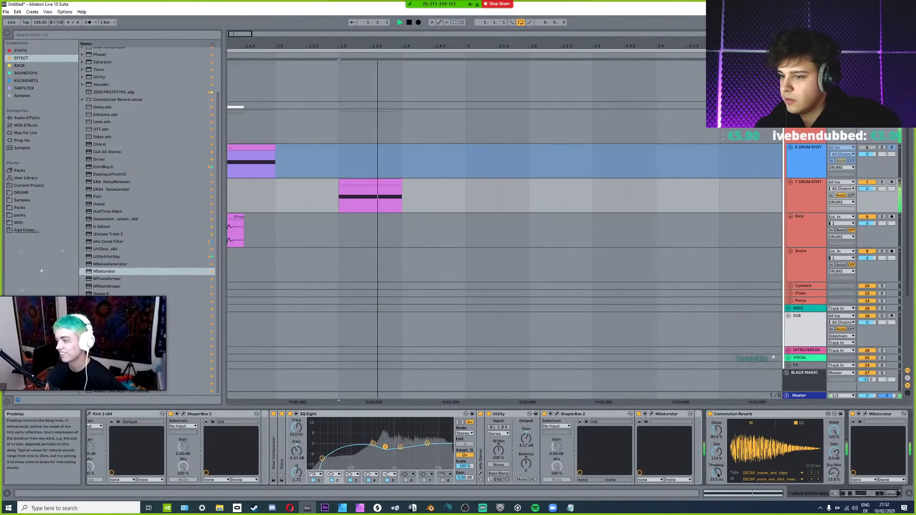
key("space")
key("space")
Try different Convolution Reverb size values while repeatedly auditioning the snare.
left_click_drag(716, 458, 716, 454)
key("space")
key("space")
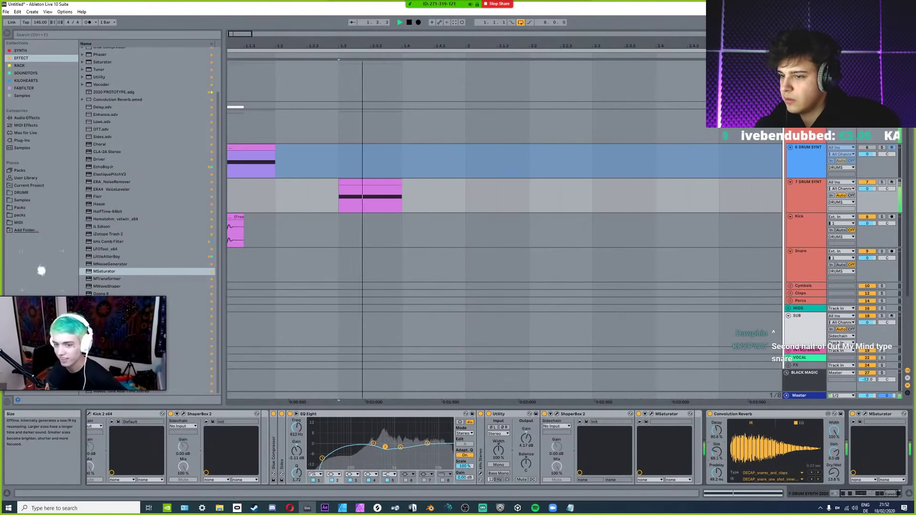
key("space")
key("space")
key("space")
key("space")
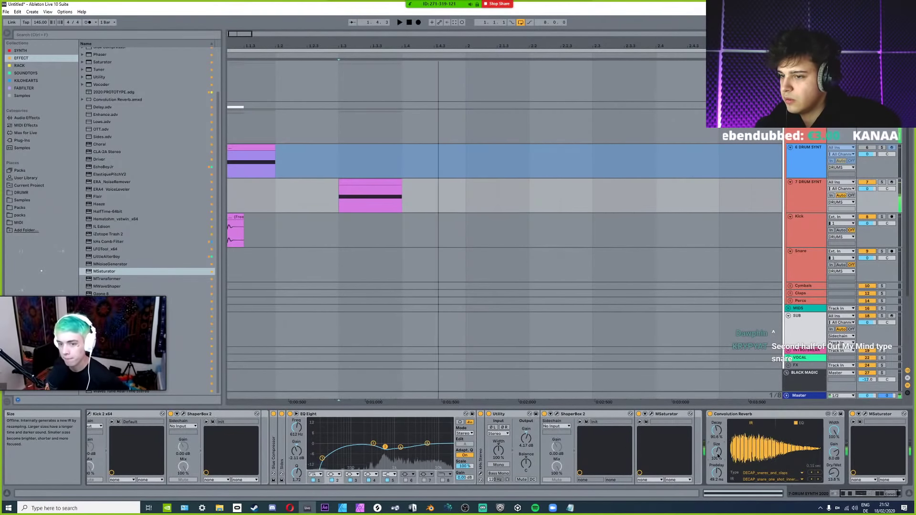
key("space")
key("space")
left_click_drag(716, 456, 738, 464)
key("space")
Try the two DECAP snare impulse responses after inner, auditioning the snare, and go back to the first of them.
left_click(818, 480)
key("space")
key("space")
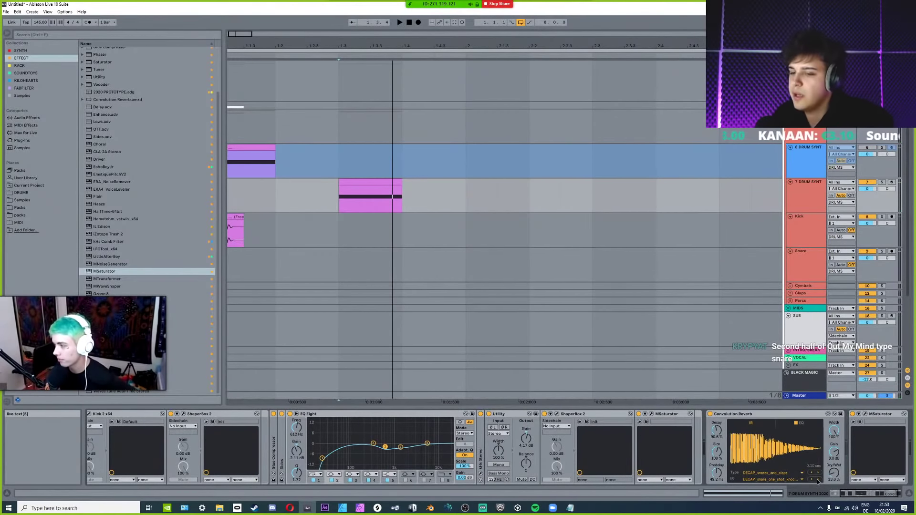
left_click(819, 479)
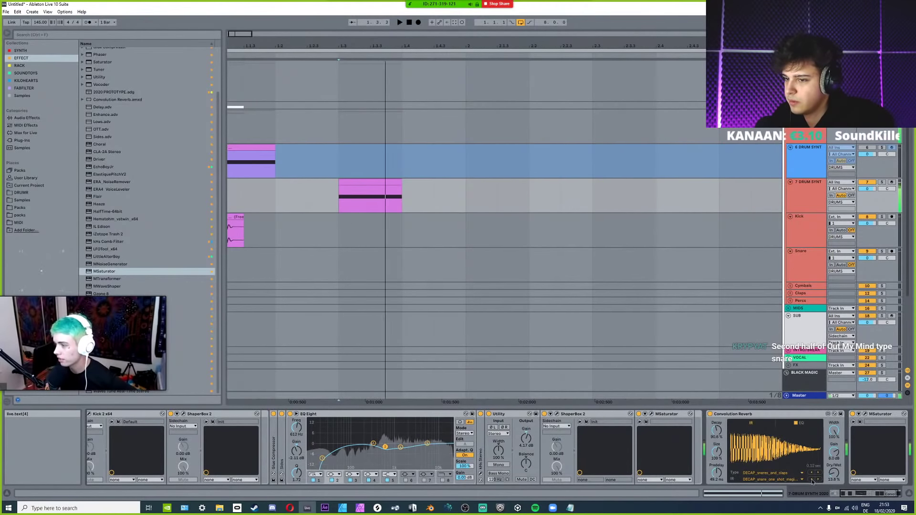
left_click(811, 480)
Set the Convolution Reverb's predelay to 21.9 ms and its size to 114 %.
left_click_drag(718, 473, 717, 473)
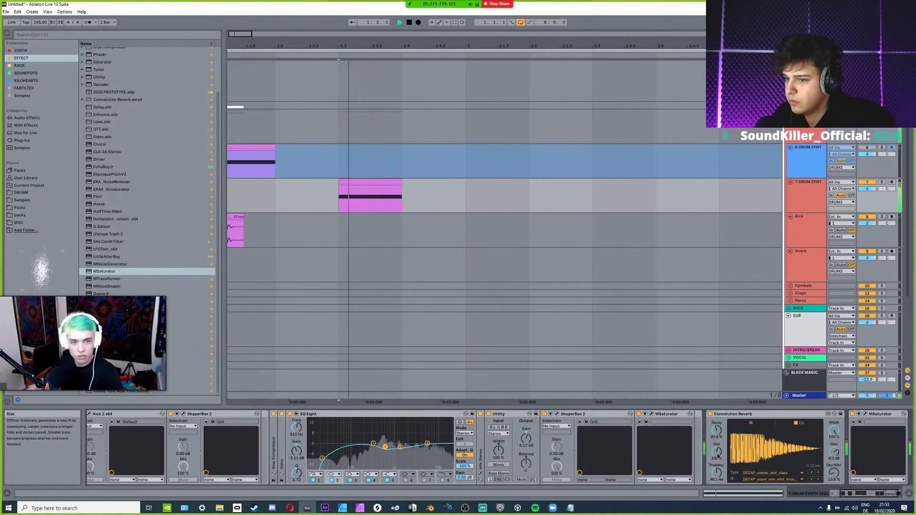
left_click_drag(716, 474, 716, 476)
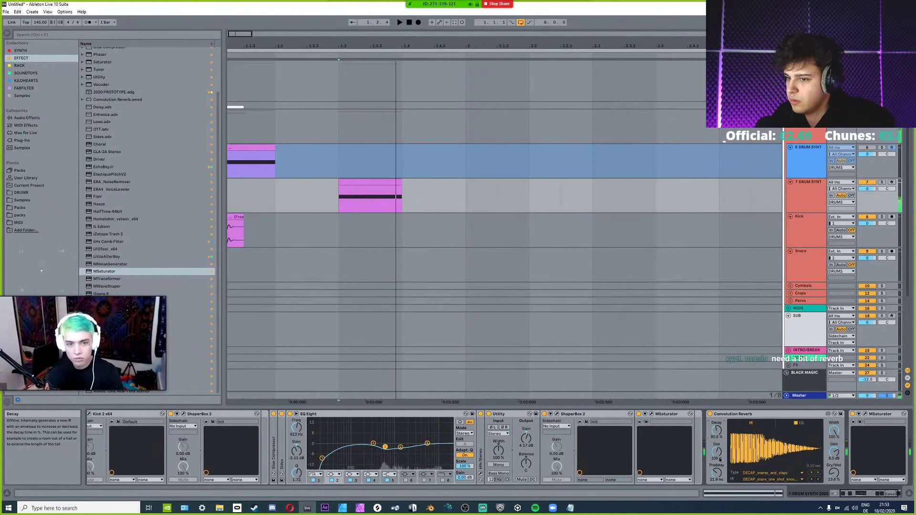
left_click_drag(717, 453, 717, 446)
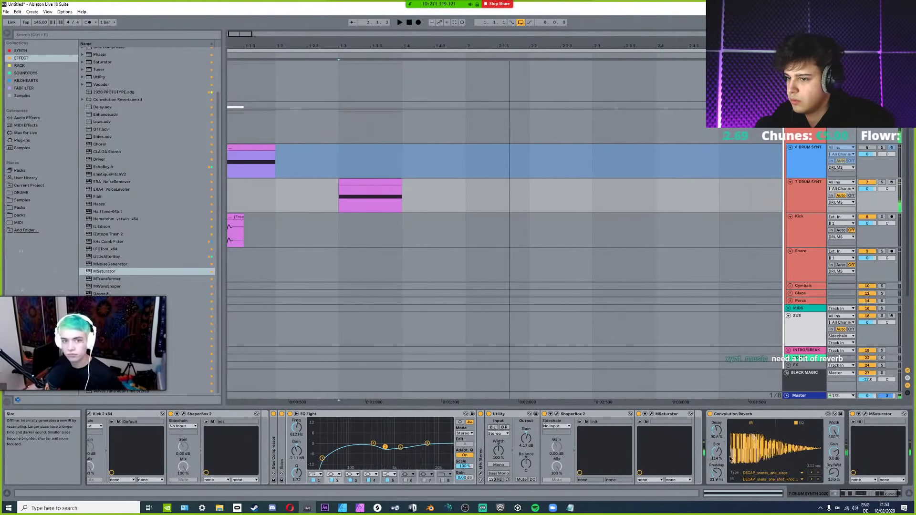
Load the DECAP snare impulse response adjacent to 9th_inning and set the Convolution Reverb's decay to 43.6 %, auditioning the snare.
left_click(797, 478)
left_click(783, 472)
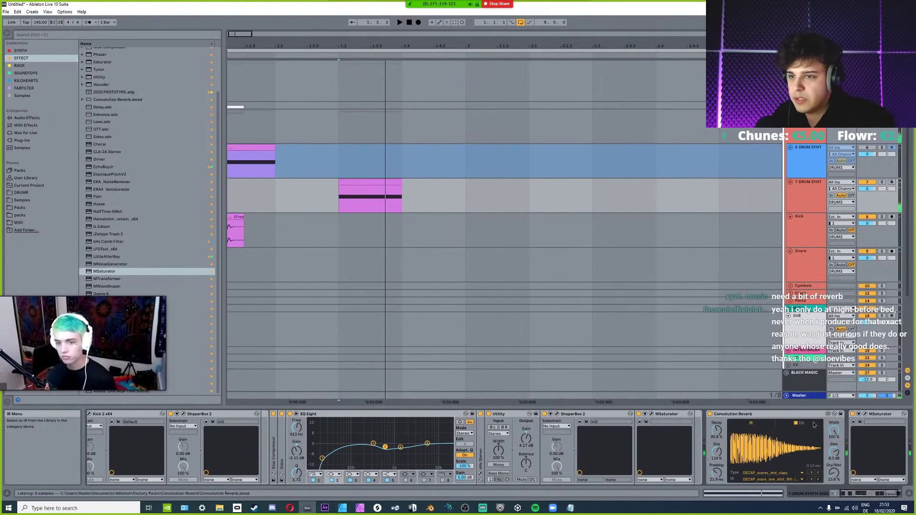
left_click(812, 480)
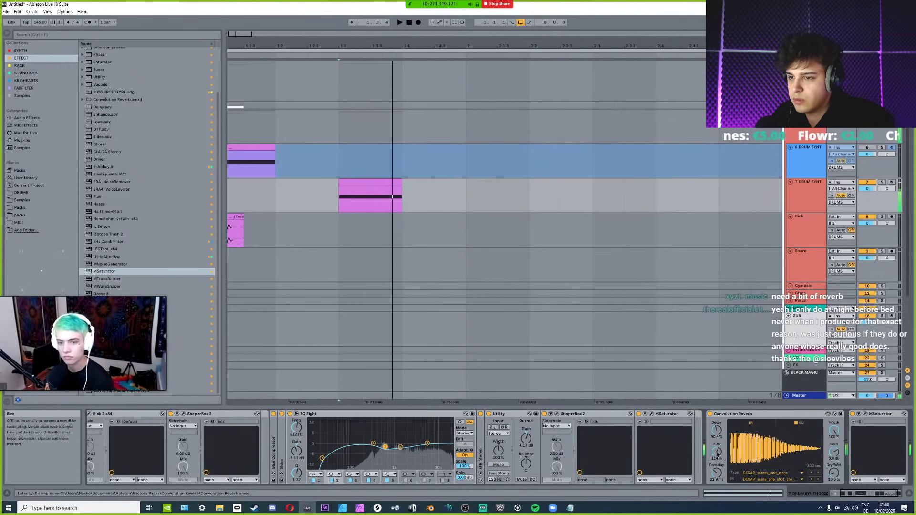
key("space")
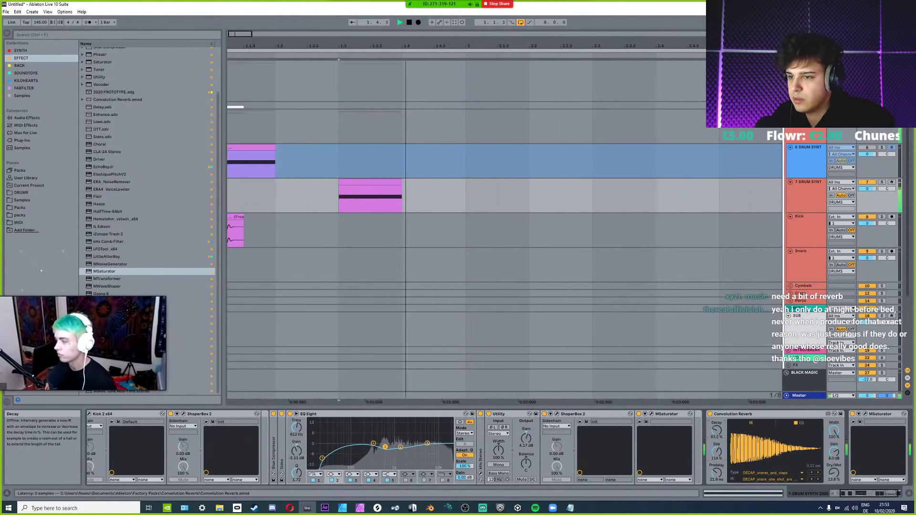
left_click_drag(717, 434, 717, 441)
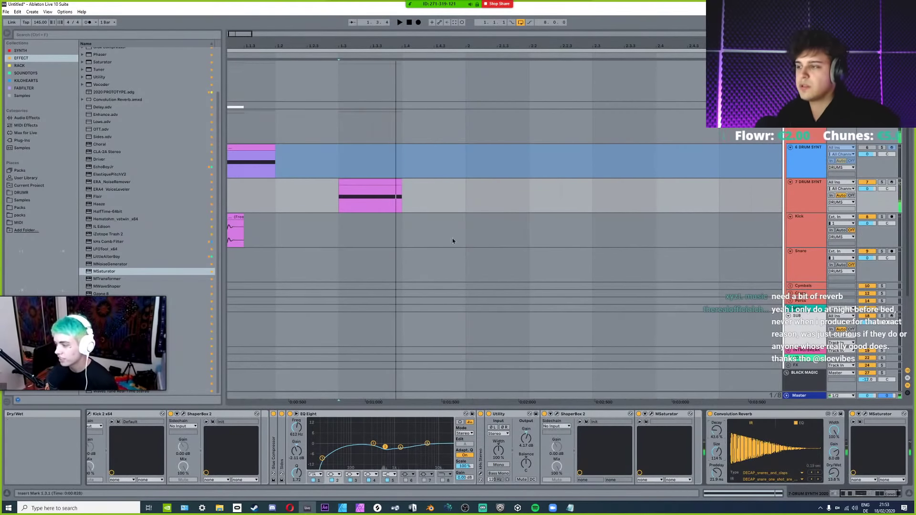
key("space")
Freeze the 7-DRUM SYNTH track, copy its frozen clip to the Snare track at 1.3.1, and play it.
right_click(809, 193)
left_click(820, 218)
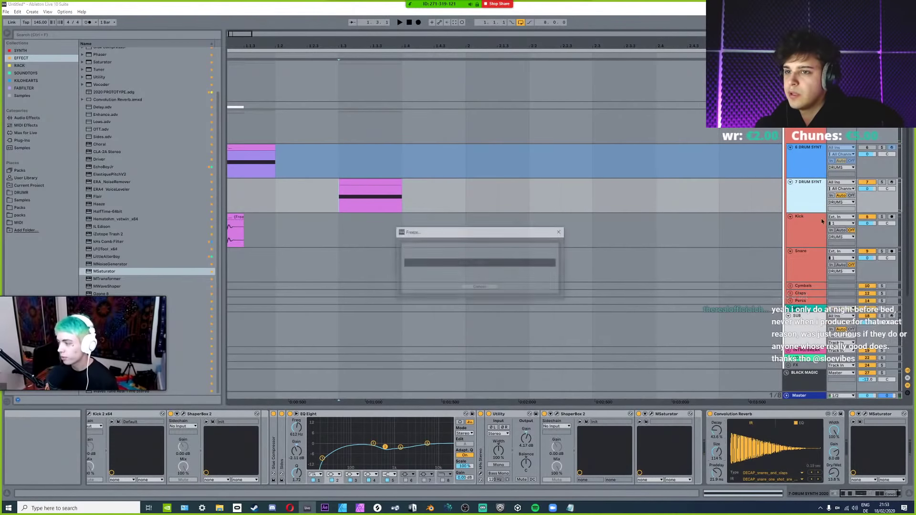
left_click_drag(373, 181, 341, 270)
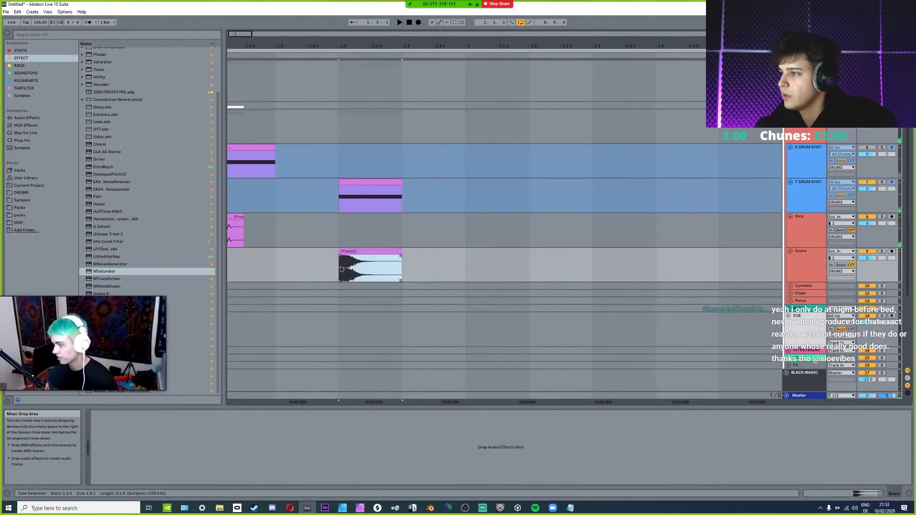
key("space")
key("space")
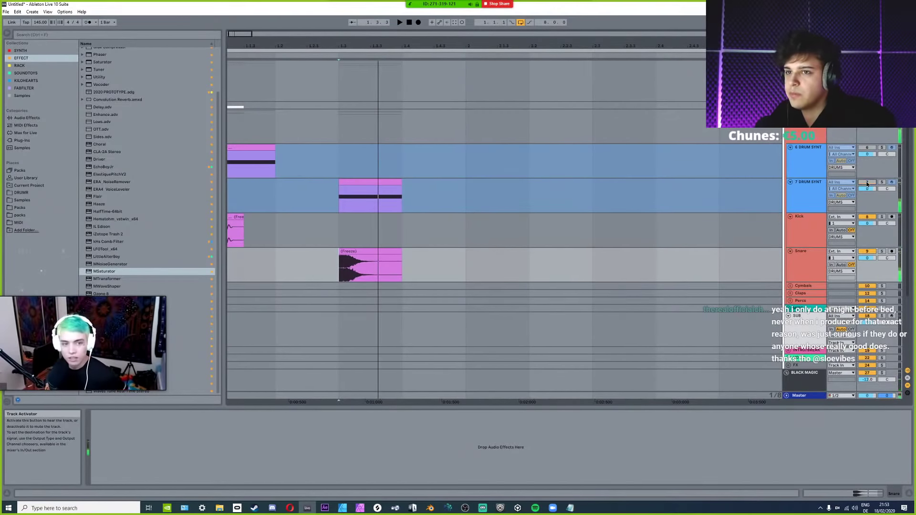
Examine the rendered snare's waveform on the Snare track up close and at full length while playing it.
scroll(344, 270, "up", 5)
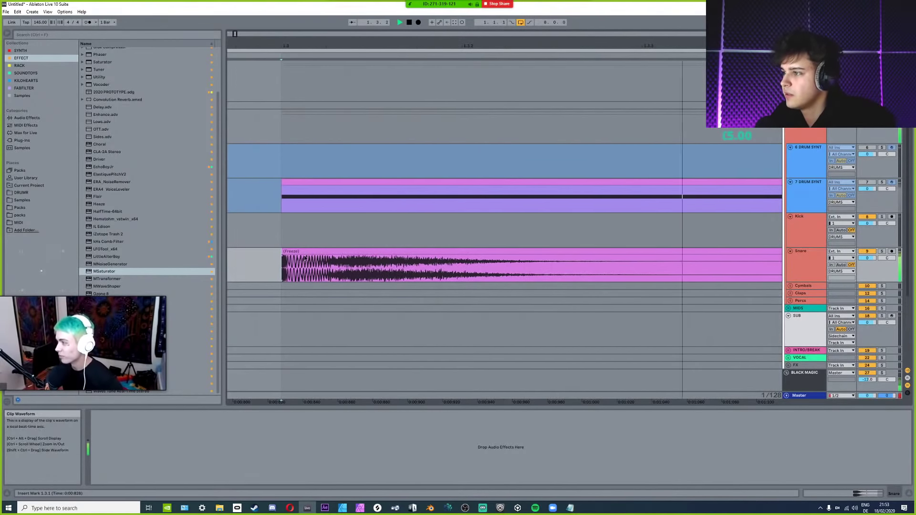
key("space")
scroll(289, 250, "up", 3)
scroll(355, 245, "down", 4)
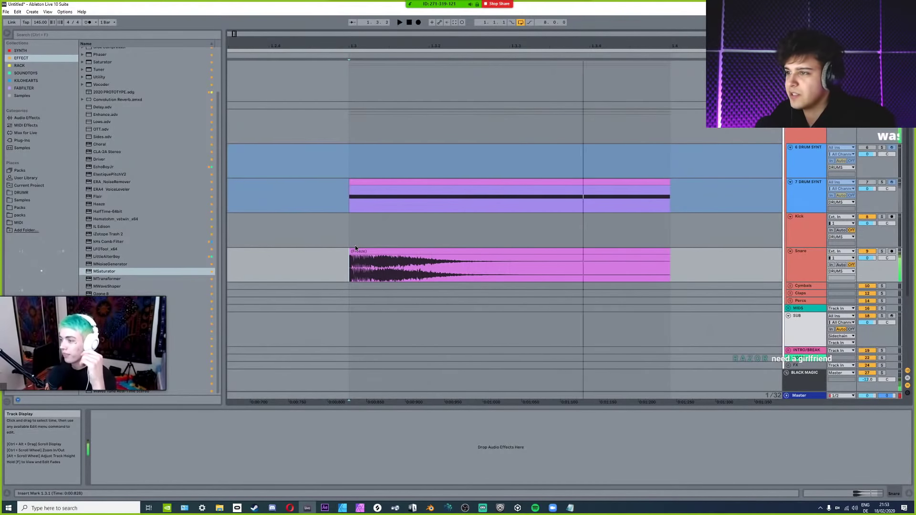
scroll(435, 262, "down", 2)
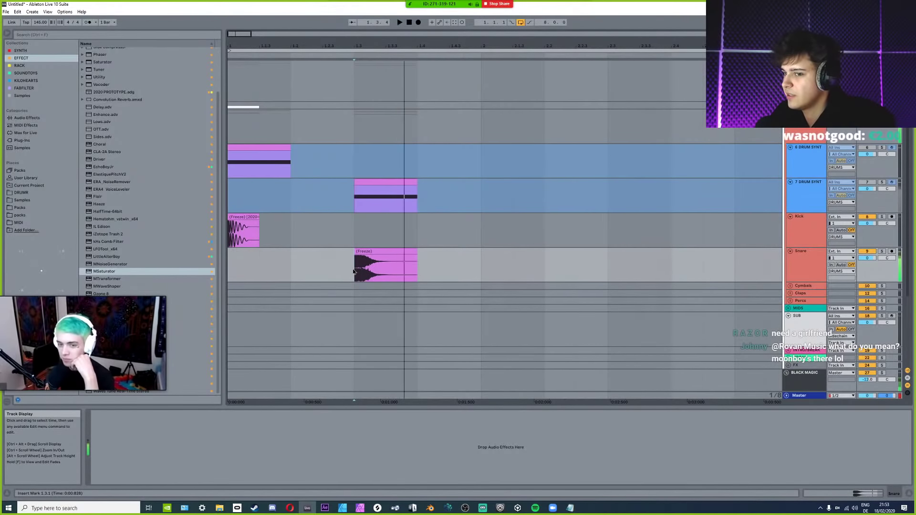
scroll(358, 271, "up", 4)
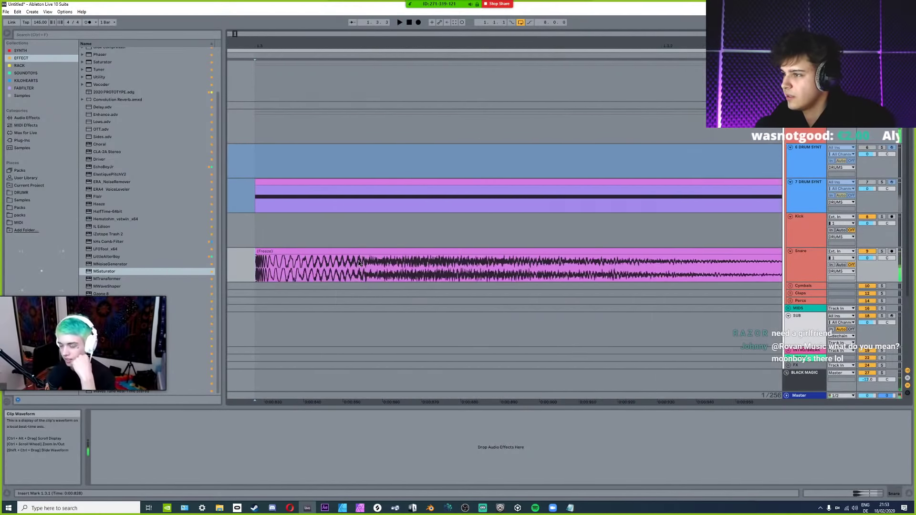
scroll(358, 271, "down", 4)
Discard the rendered Snare clip by unfreezing the 7-DRUM SYNTH track, and set its Utility gain to 2.40 dB.
right_click(792, 263)
left_click(515, 251)
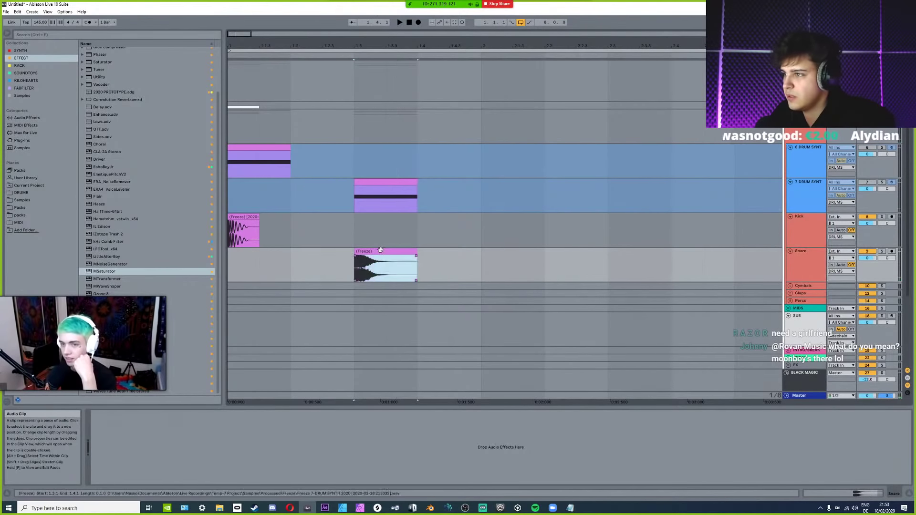
right_click(817, 192)
left_click(744, 237)
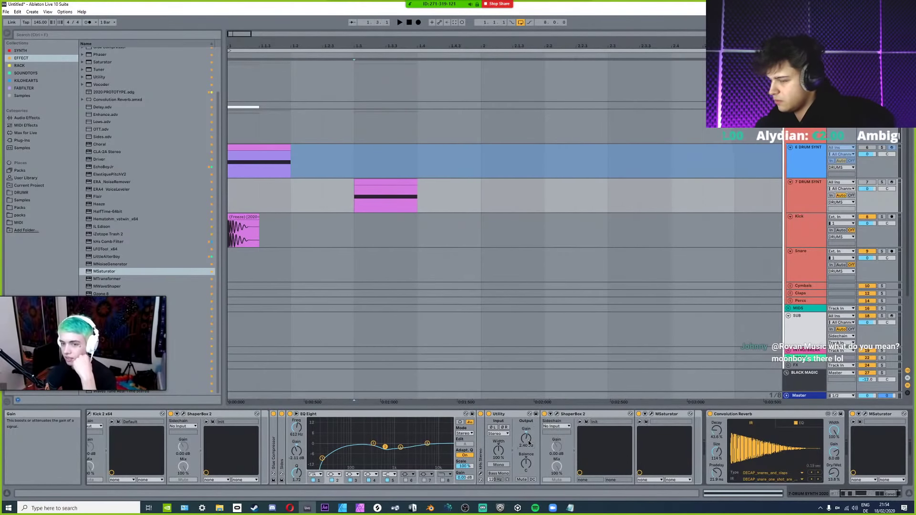
Freeze the 7-DRUM SYNTH track again, copy its frozen clip to the Snare track at 1.3.1, and audition it.
right_click(811, 199)
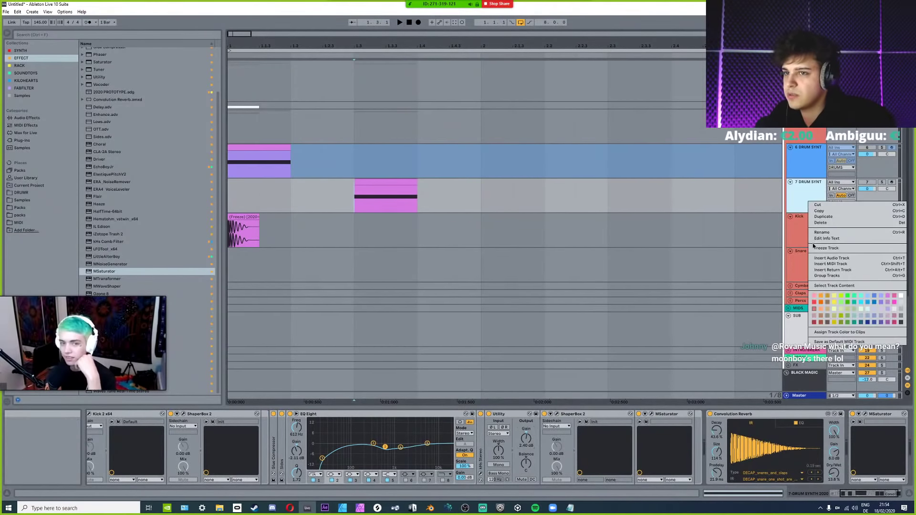
left_click(819, 248)
left_click_drag(387, 202, 386, 253)
scroll(354, 245, "up", 5)
scroll(378, 250, "down", 3)
key("space")
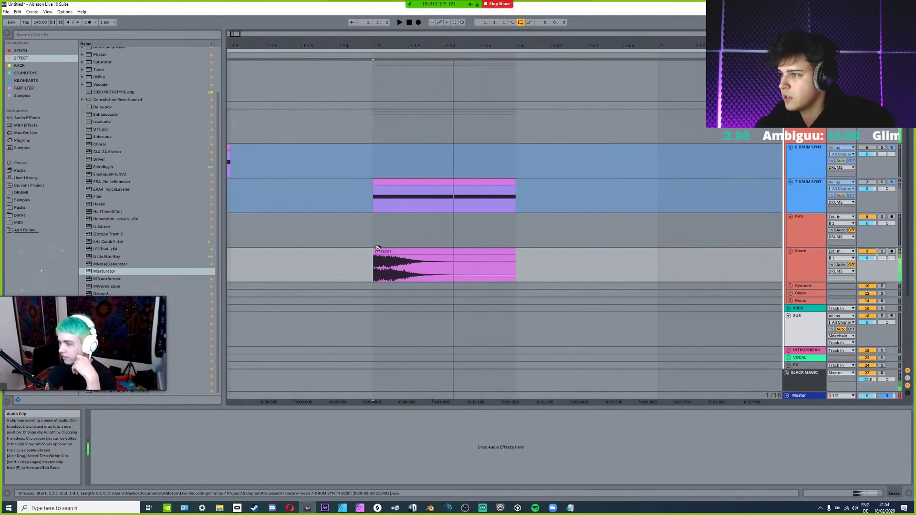
Examine the rendered snare's waveform at 1.3.1 up close and at full length, and play the beat from 1.1.1.
key("space")
key("space")
left_click(386, 251)
scroll(387, 252, "up", 5)
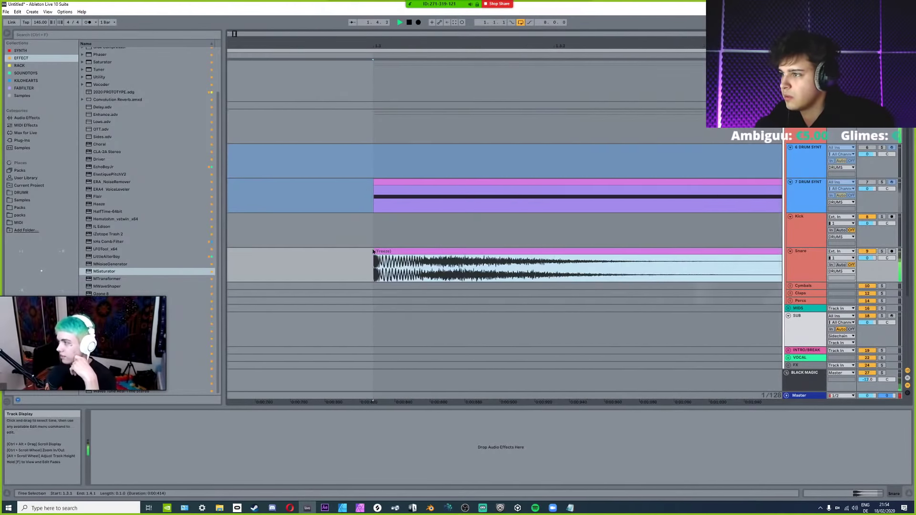
scroll(334, 262, "down", 5)
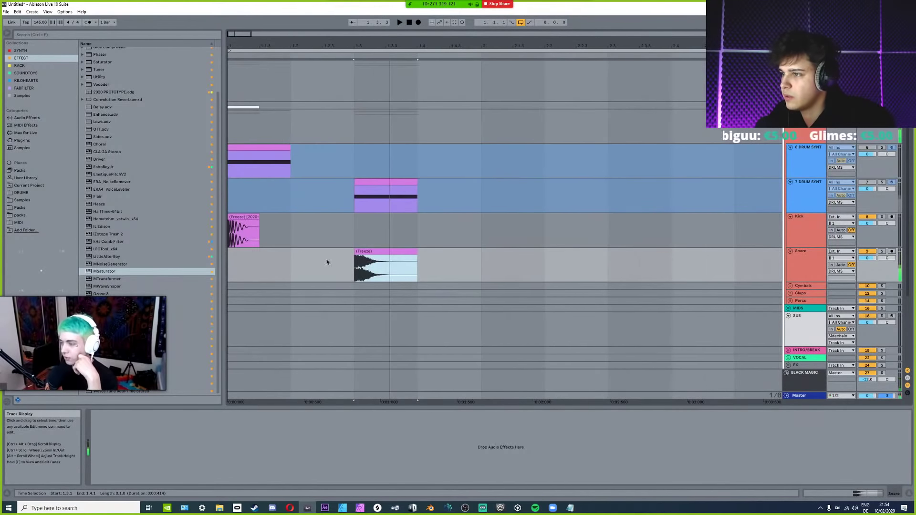
left_click(247, 265)
key("space")
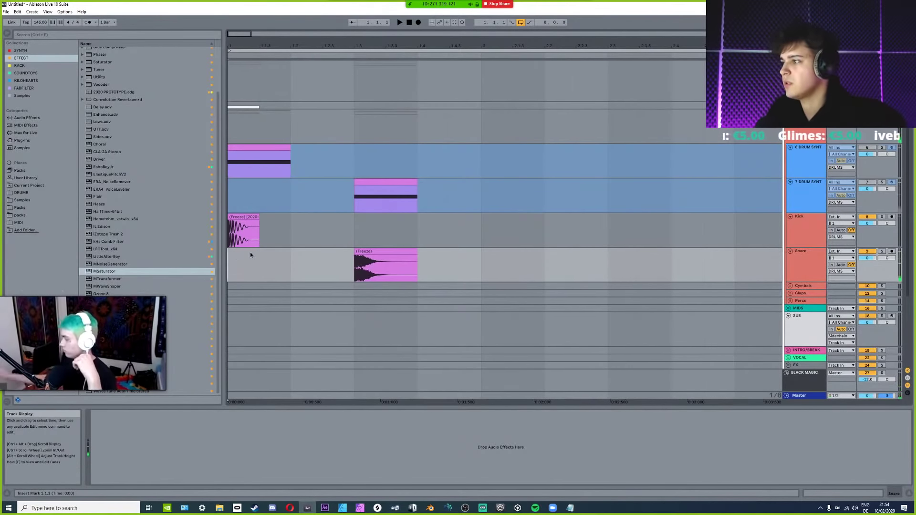
Copy the kick clip at 1.1.1 to 1.4.1 on the Kick track and start playing the beat.
left_click(246, 216)
key("space")
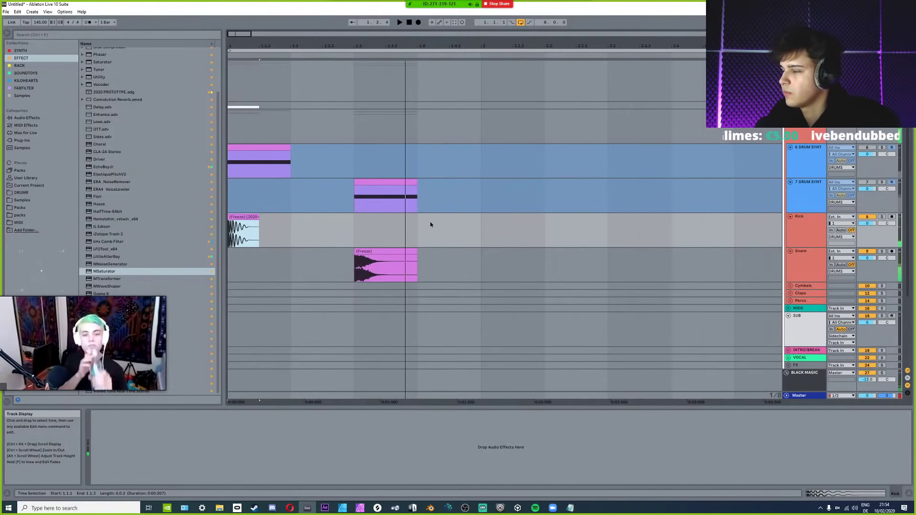
key("minus")
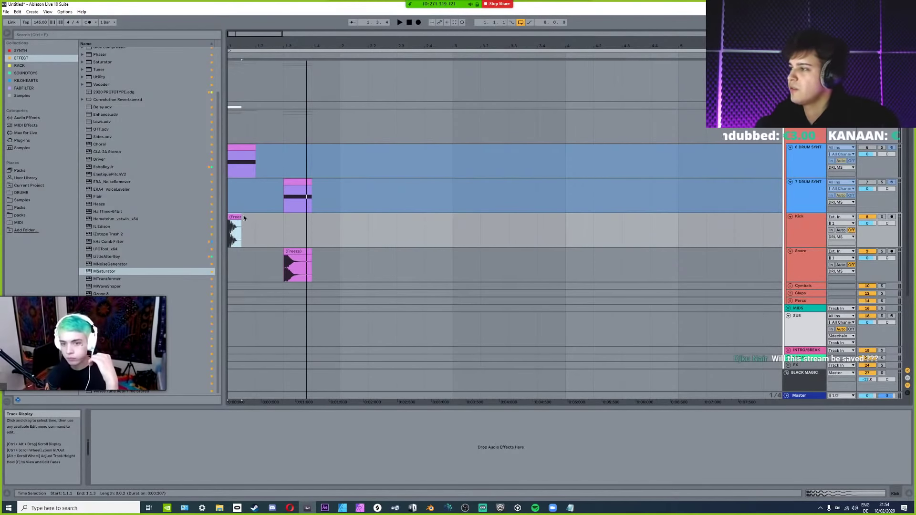
left_click(312, 231)
key("ctrl+v")
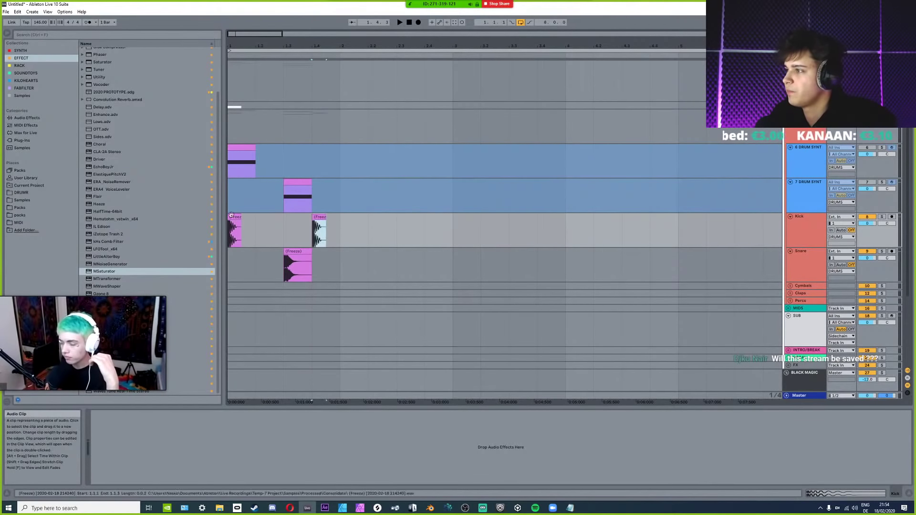
key("space")
Copy the Snare track's clip at 1.3.1 to 2.3.1.
left_click(306, 250)
key("ctrl+c")
left_click(405, 259)
key("ctrl+v")
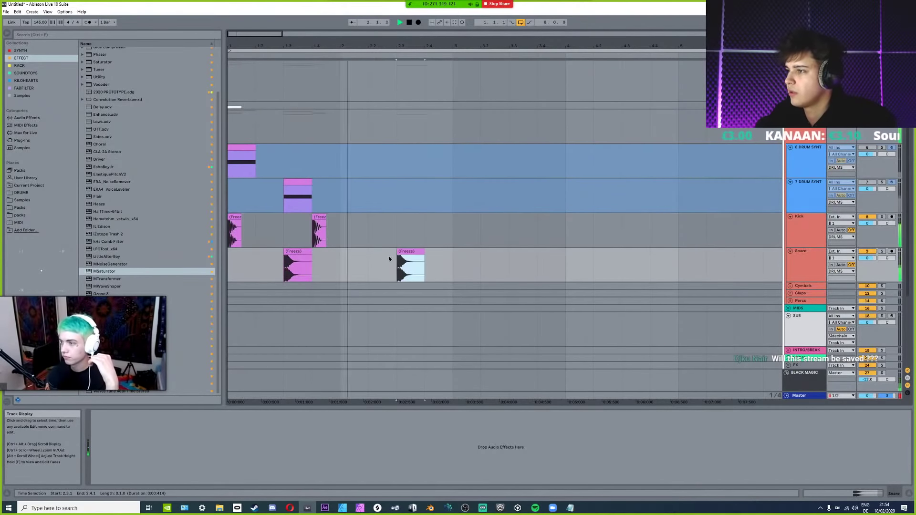
Copy the kick clip at 1.4.1 to 2.2.1 and play the pattern from 1.1.1.
left_click(316, 216)
key("space")
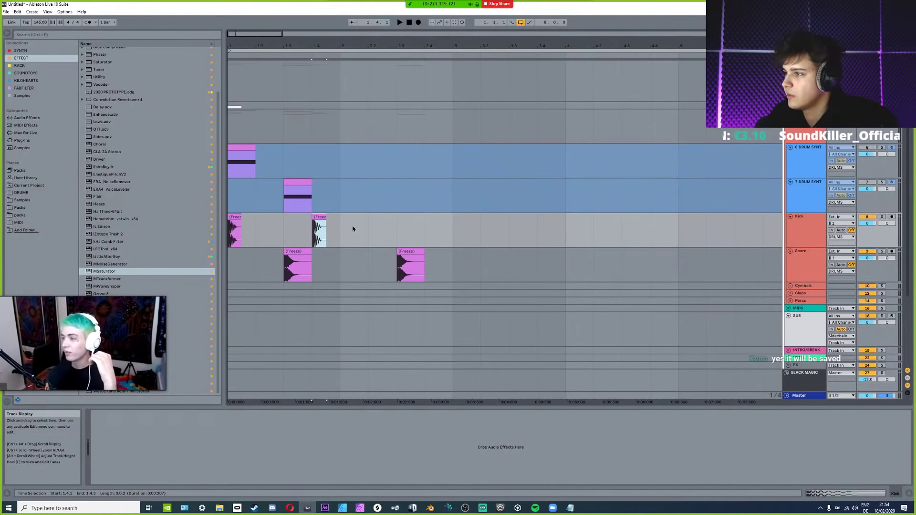
left_click(369, 231)
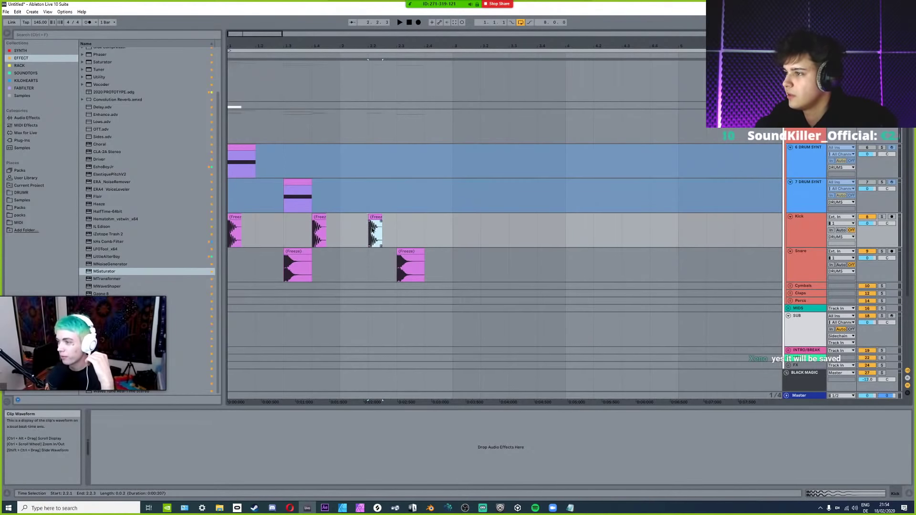
scroll(373, 228, "up", 8)
scroll(255, 230, "down", 8)
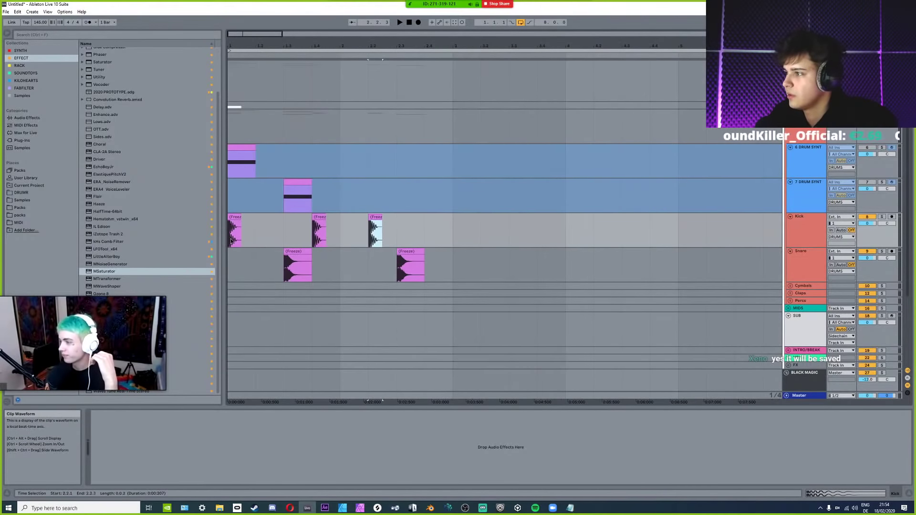
left_click(231, 241)
key("space")
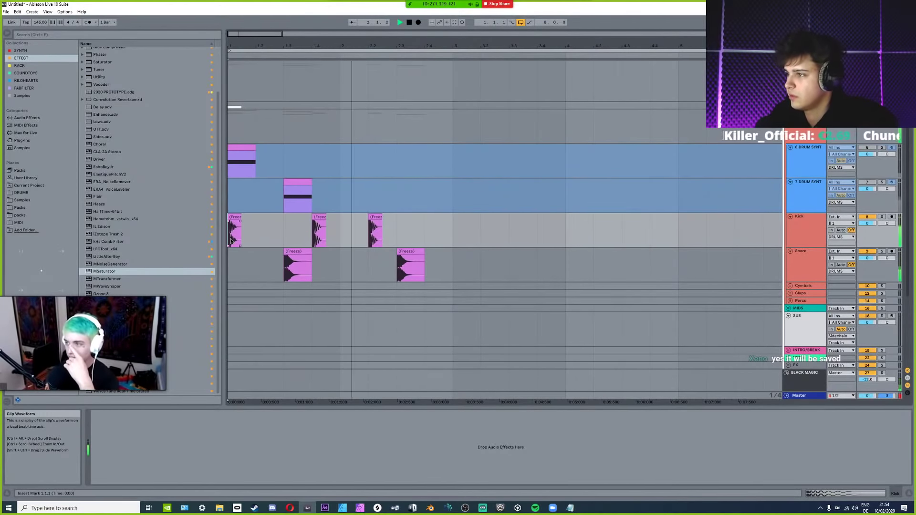
key("space")
Delete the kick clip at 2.2.1 and play the remaining kick and snare pattern from 1.1.1.
left_click(376, 219)
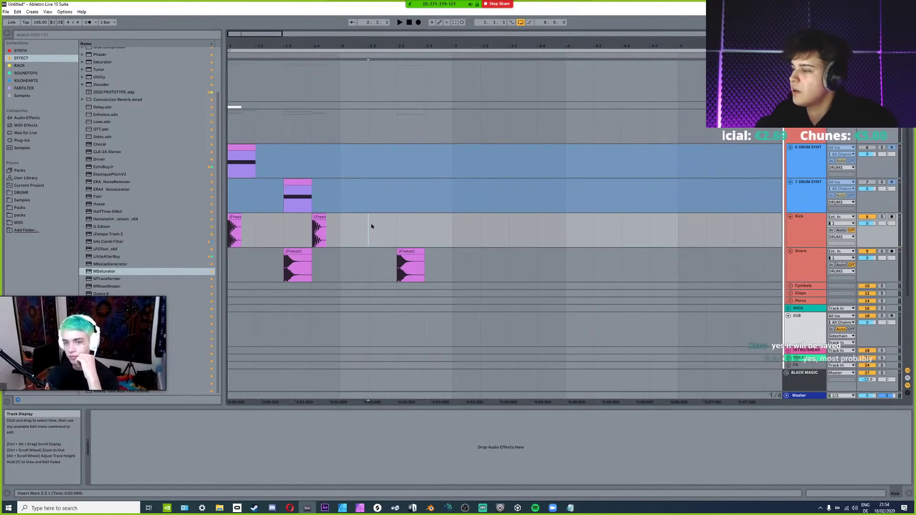
scroll(369, 223, "up", 3)
key("ctrl+z")
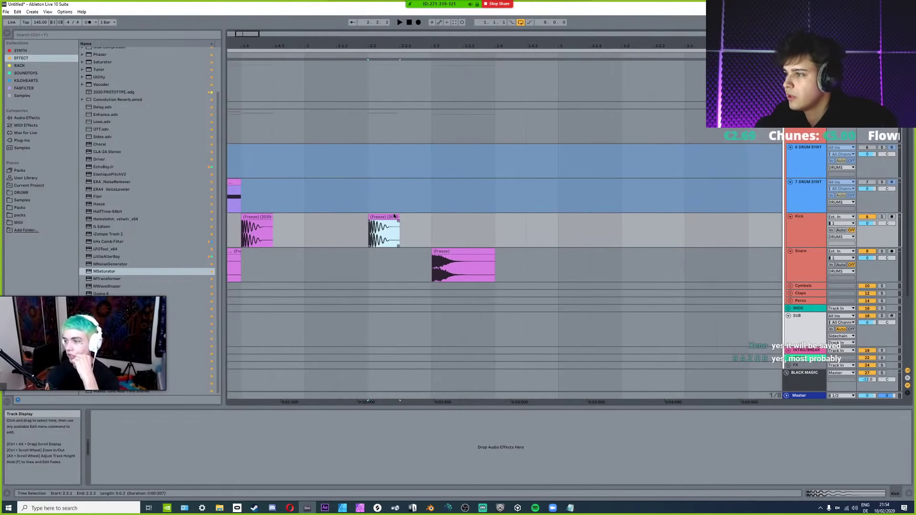
key("Delete")
scroll(362, 229, "down", 3)
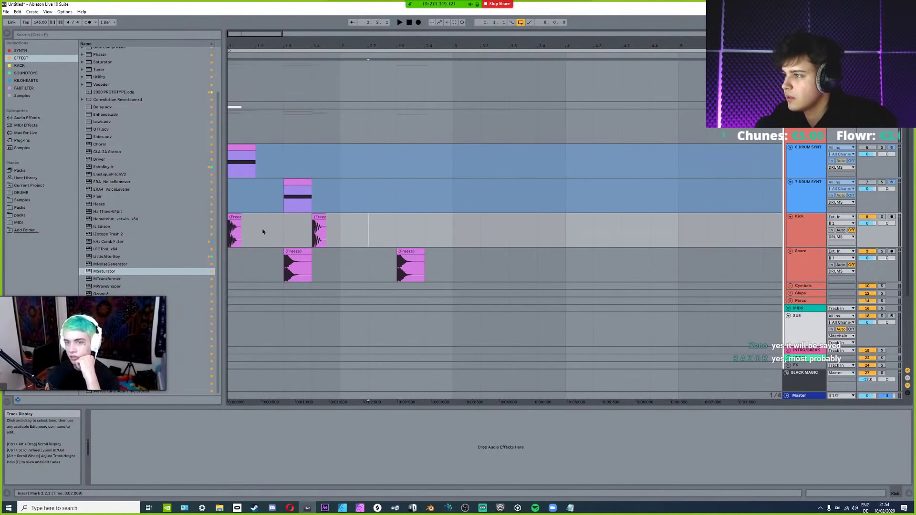
left_click(235, 233)
key("space")
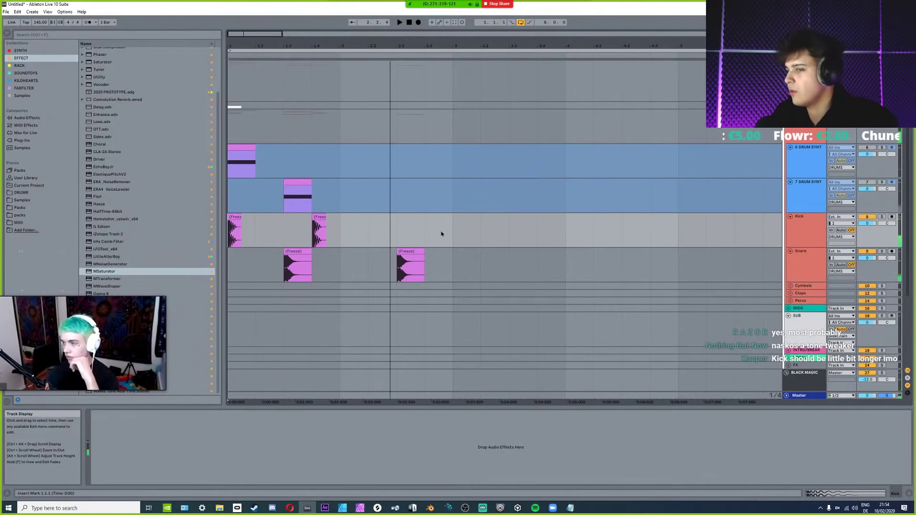
key("space")
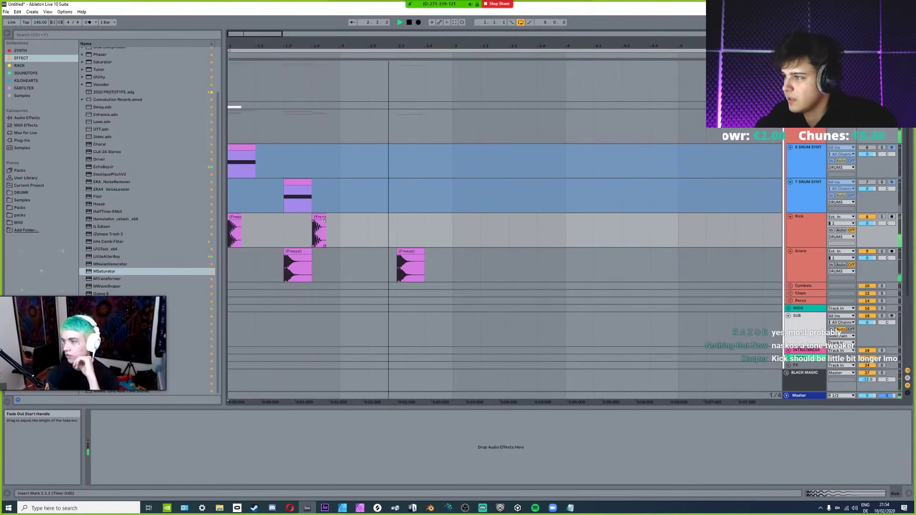
Move the kick clip at 1.4.1 to 2.1.1 and play the pattern from the start.
left_click(324, 236)
key("space")
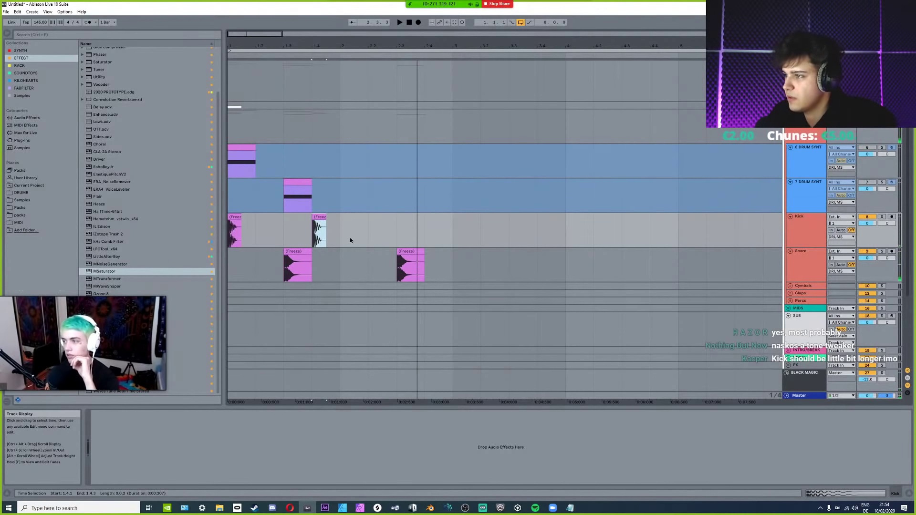
left_click_drag(318, 236, 345, 237)
left_click(236, 265)
key("space")
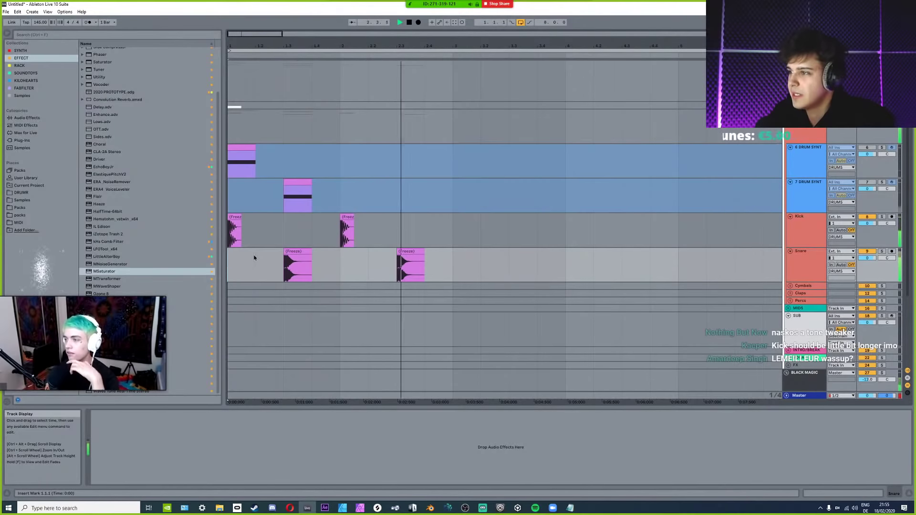
key("space")
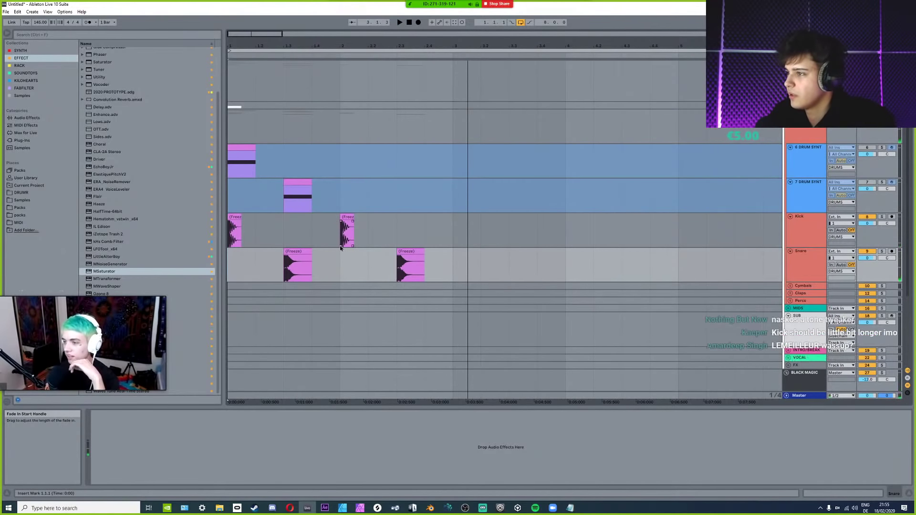
Turn off Warp for the snare clip at 1.3.1 and play it from its start.
left_click(297, 252)
scroll(297, 251, "up", 2)
double_click(296, 251)
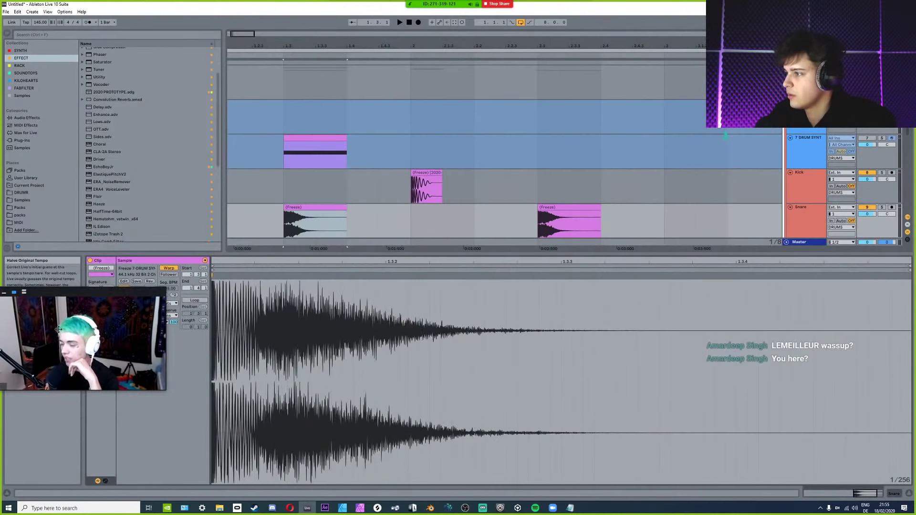
left_click(171, 269)
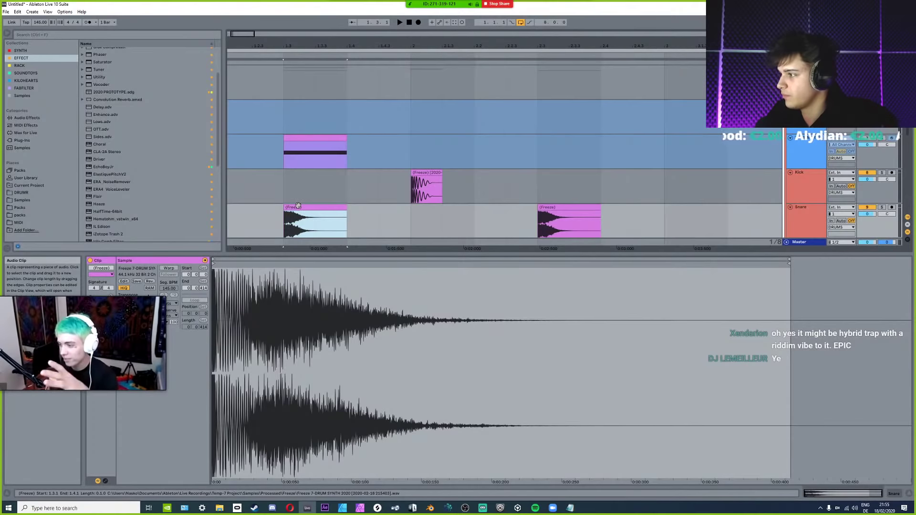
left_click(274, 228)
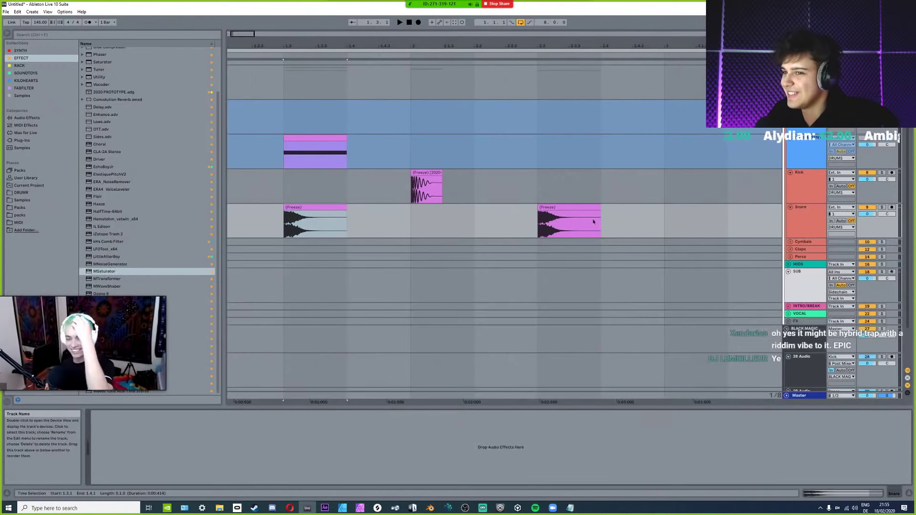
key("space")
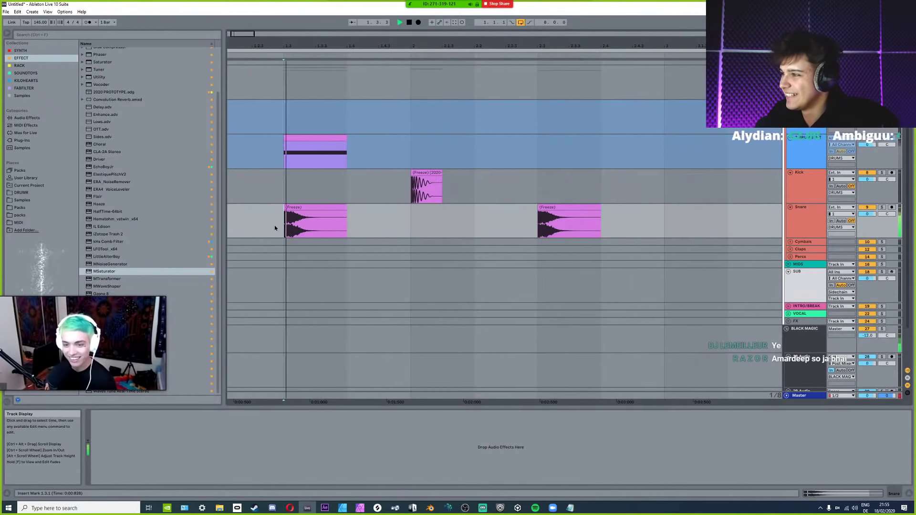
left_click_drag(275, 228, 346, 199)
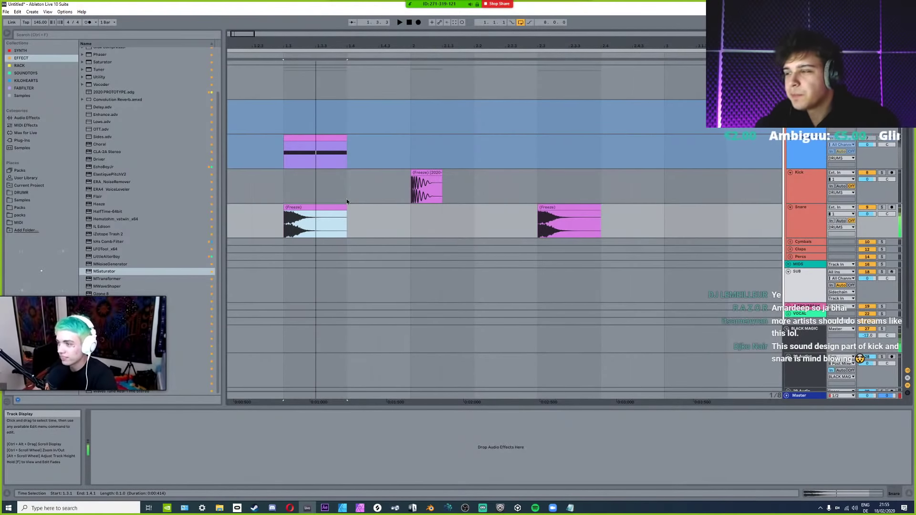
Cut the kick clip at 2.1.1 and paste it at 1.4.1, 2.1.3 and 2.2.1 on the Kick track.
scroll(494, 190, "down", 3)
left_click(346, 173)
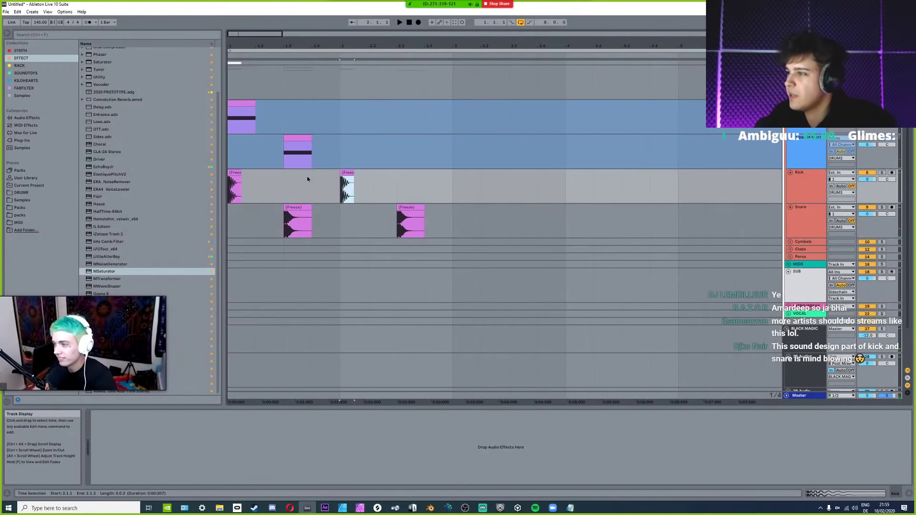
scroll(307, 177, "up", 3)
key("ctrl+x")
left_click(331, 188)
key("ctrl+v")
left_click(417, 193)
key("ctrl+v")
left_click(452, 192)
key("ctrl+v")
scroll(451, 192, "down", 3)
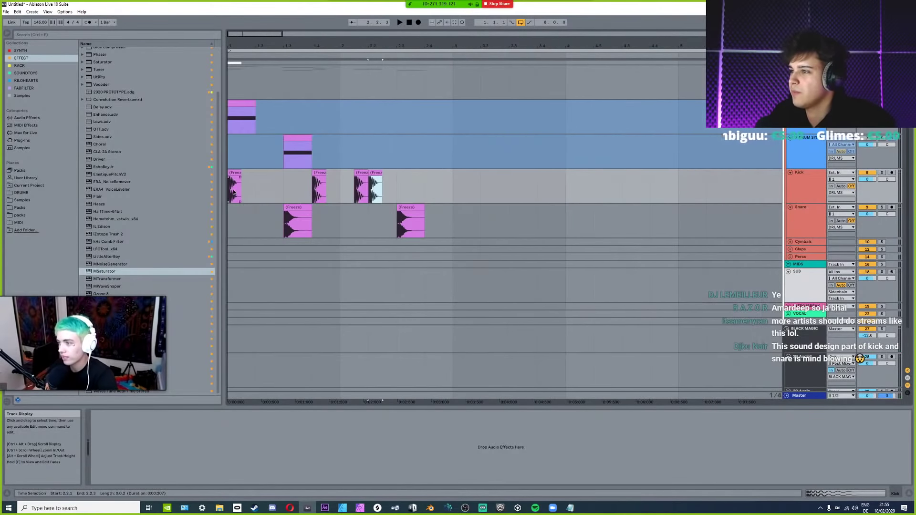
Play the rearranged kick and snare pattern from 1.1.1.
left_click(238, 199)
left_click(231, 198)
key("space")
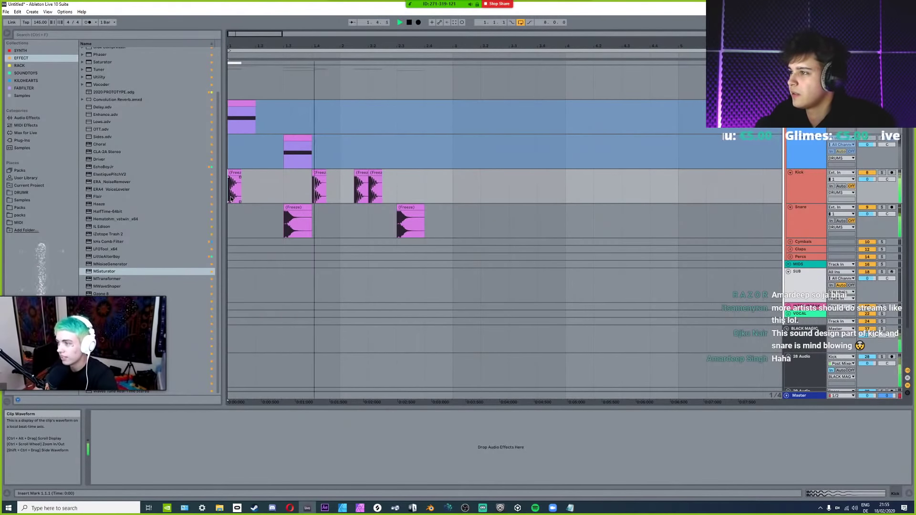
key("space")
left_click(362, 172)
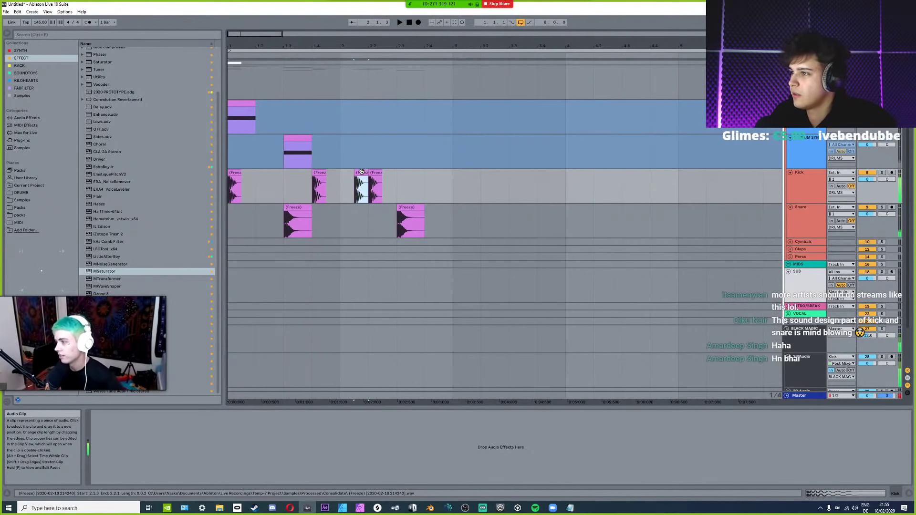
scroll(362, 172, "up", 5)
scroll(362, 172, "up", 2)
scroll(361, 172, "down", 8)
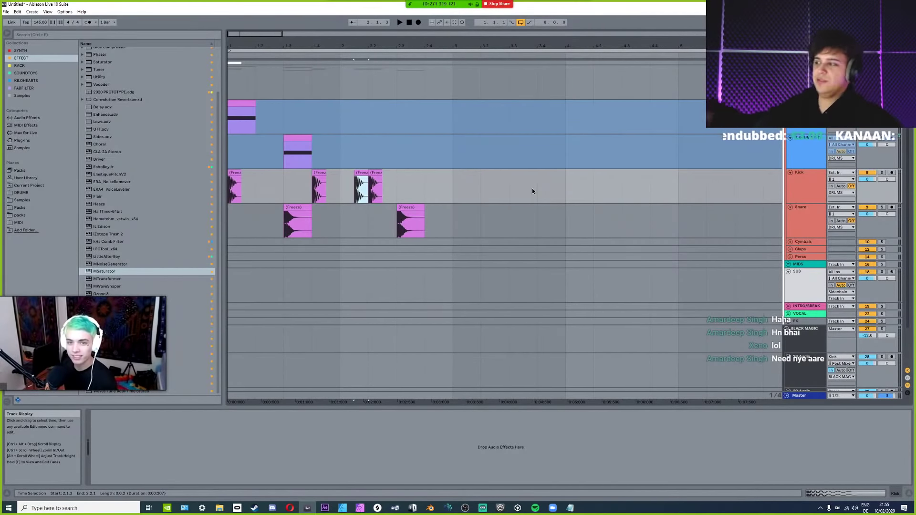
left_click(340, 193)
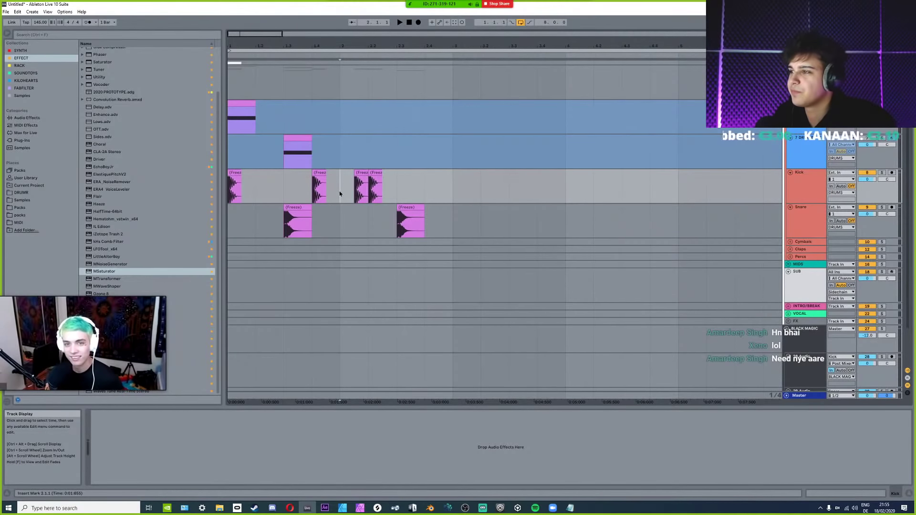
left_click(323, 192)
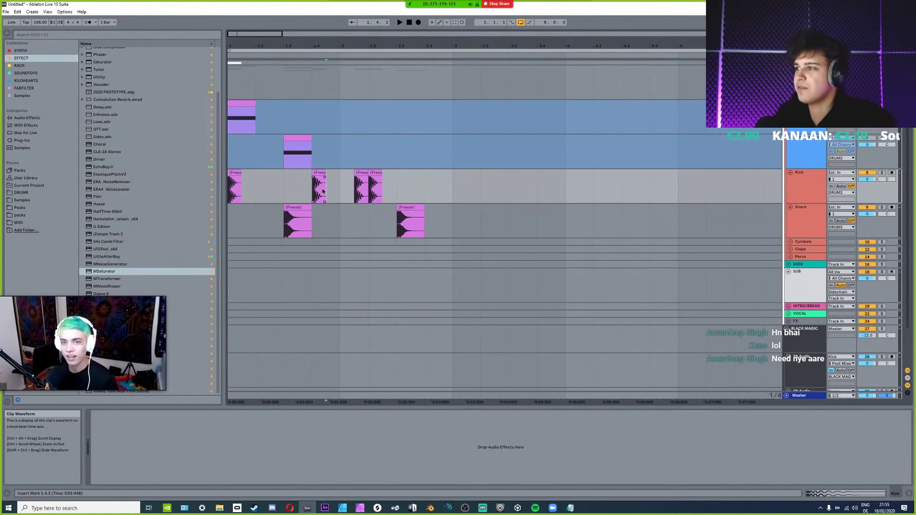
left_click(310, 186)
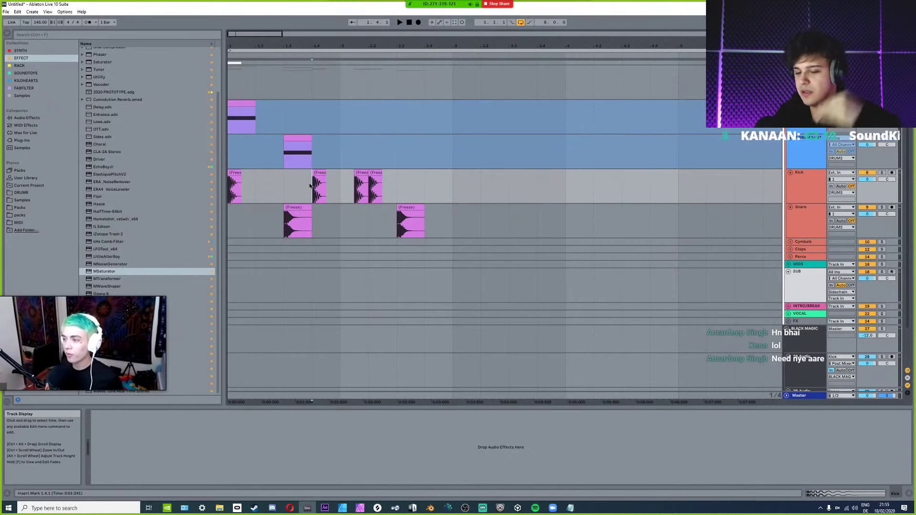
left_click(314, 235)
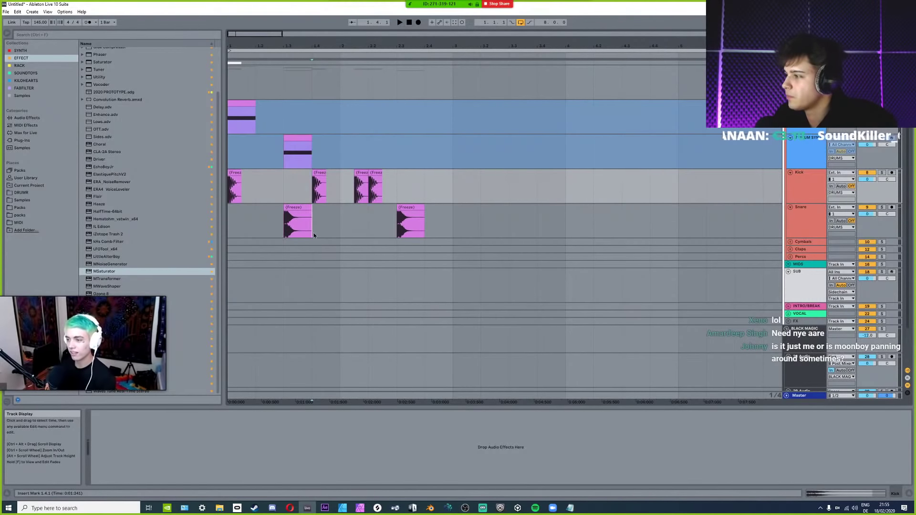
left_click(316, 193)
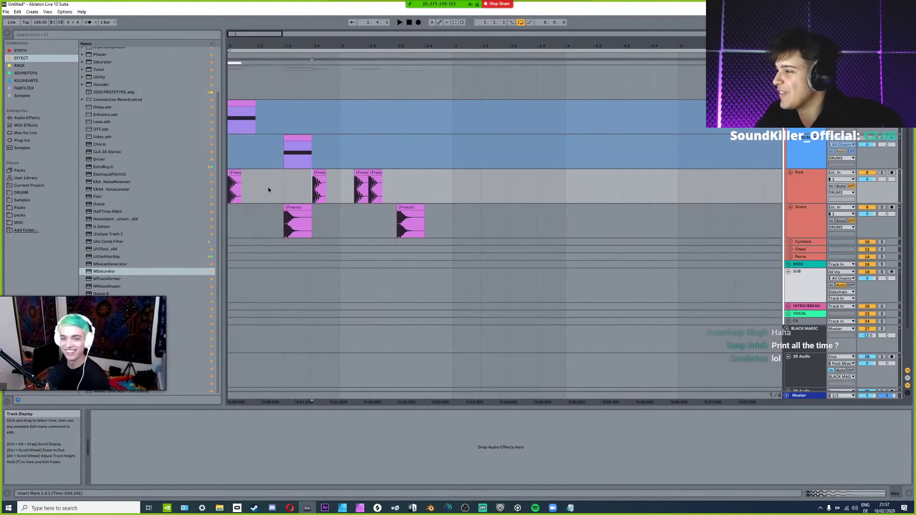
Inspect the waveform at the start of the first kick clip up close.
left_click(235, 192)
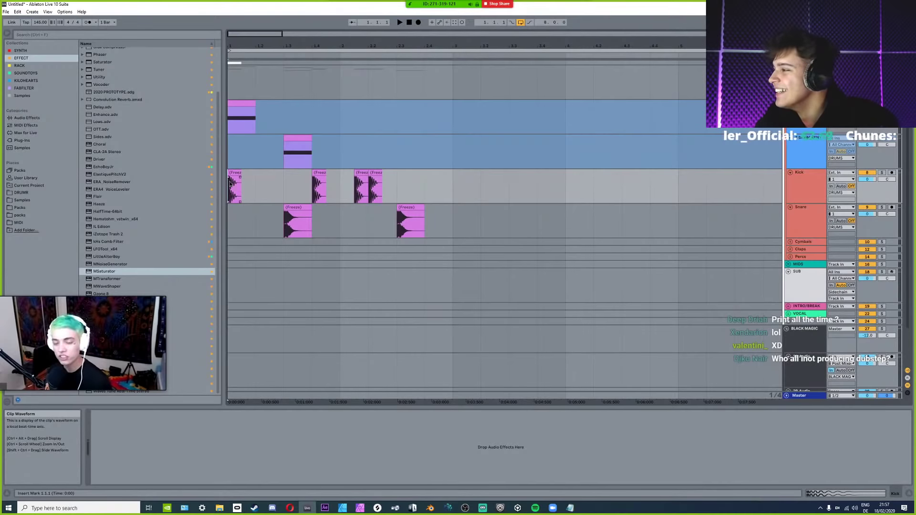
scroll(233, 181, "up", 15, "ctrl")
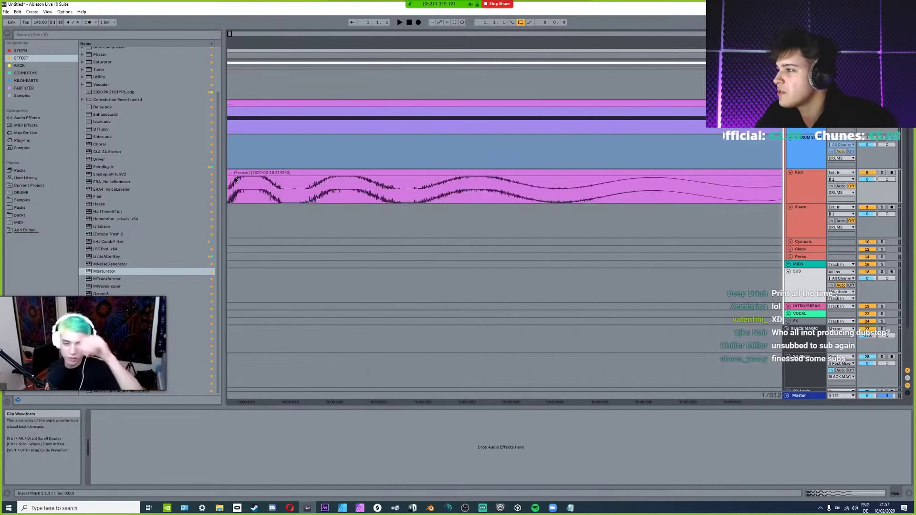
scroll(233, 181, "up", 10, "ctrl")
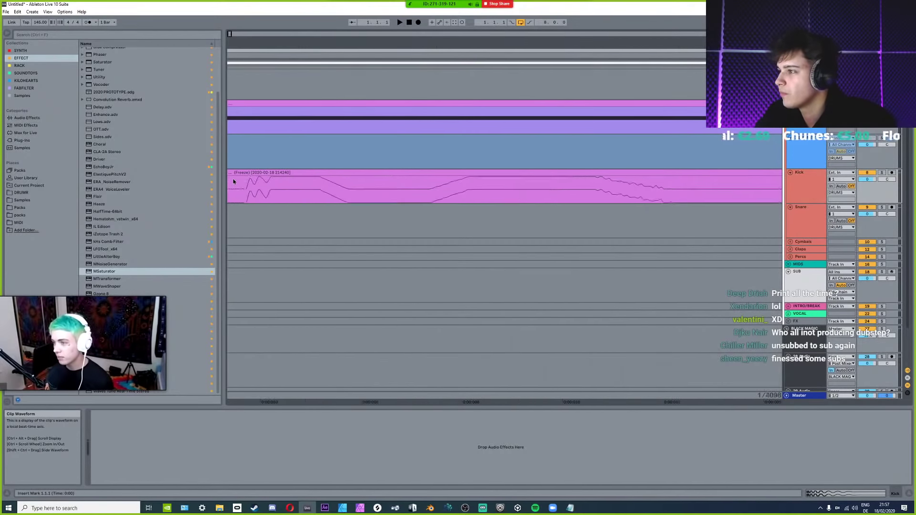
scroll(233, 180, "down", 20, "ctrl")
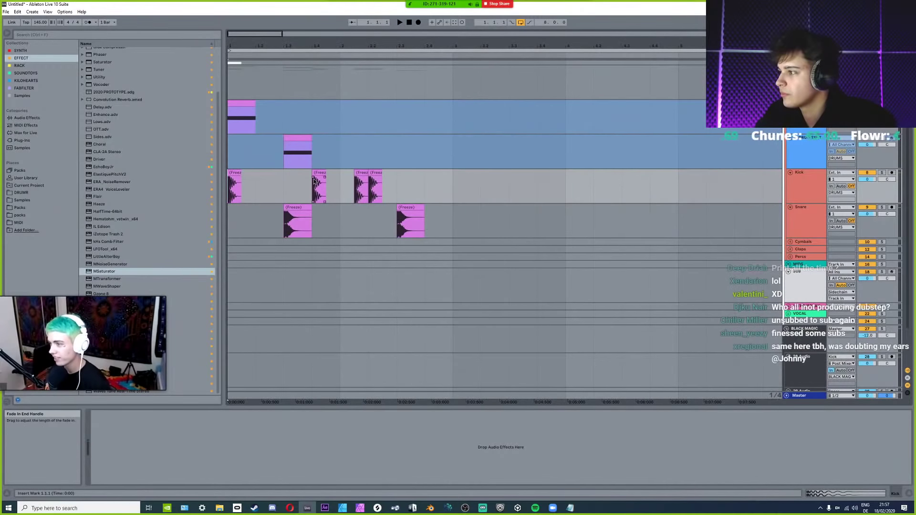
left_click(307, 199)
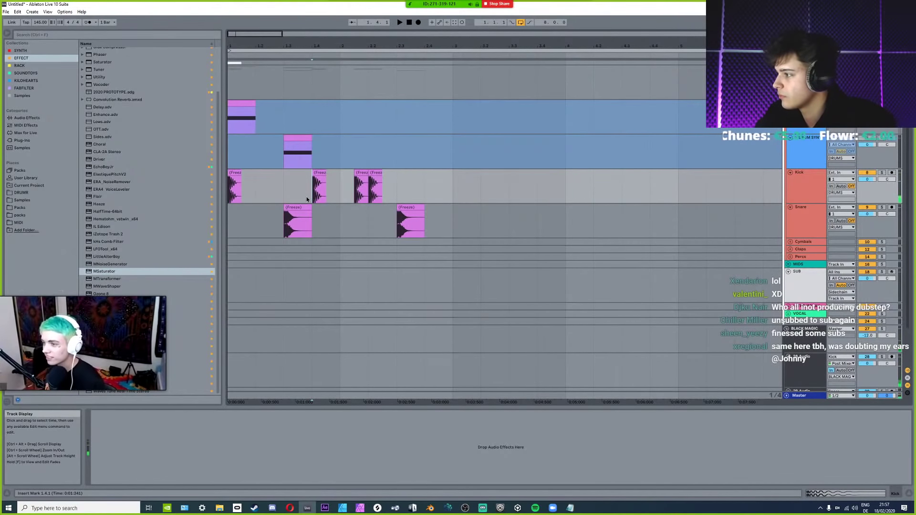
left_click(296, 199)
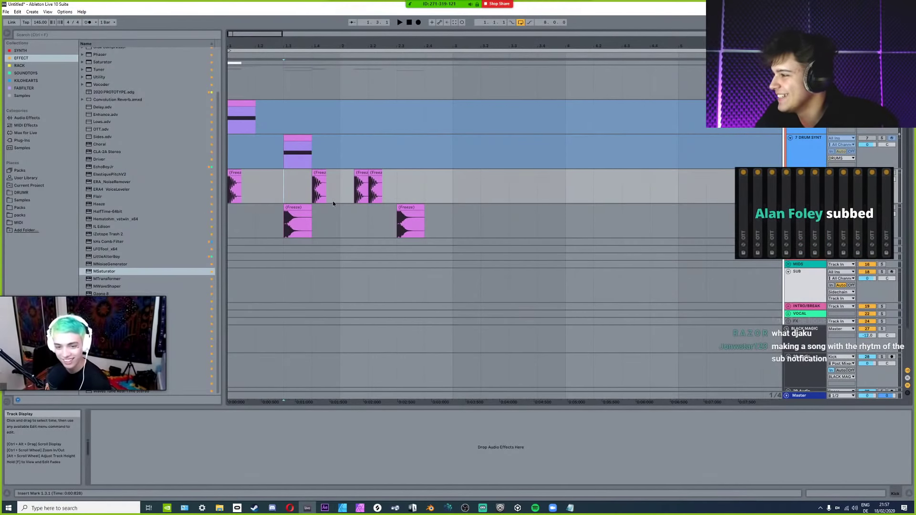
left_click(280, 227)
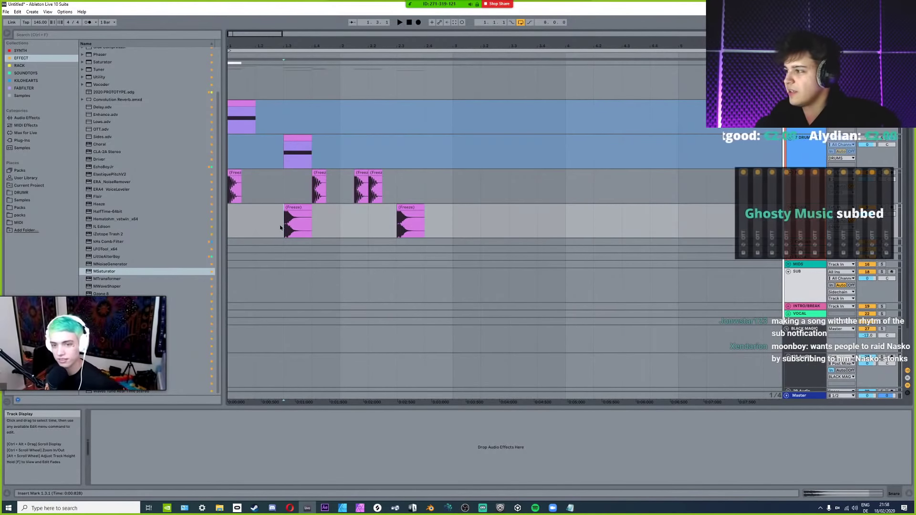
left_click(299, 224)
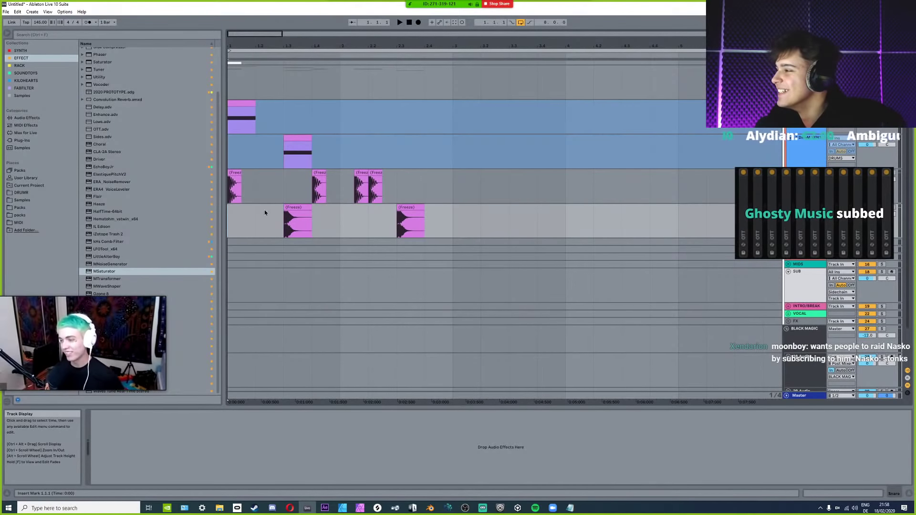
Delete the kick clip at 2.1.3 and play the drum pattern from the beginning.
left_click(299, 207)
left_click(364, 171)
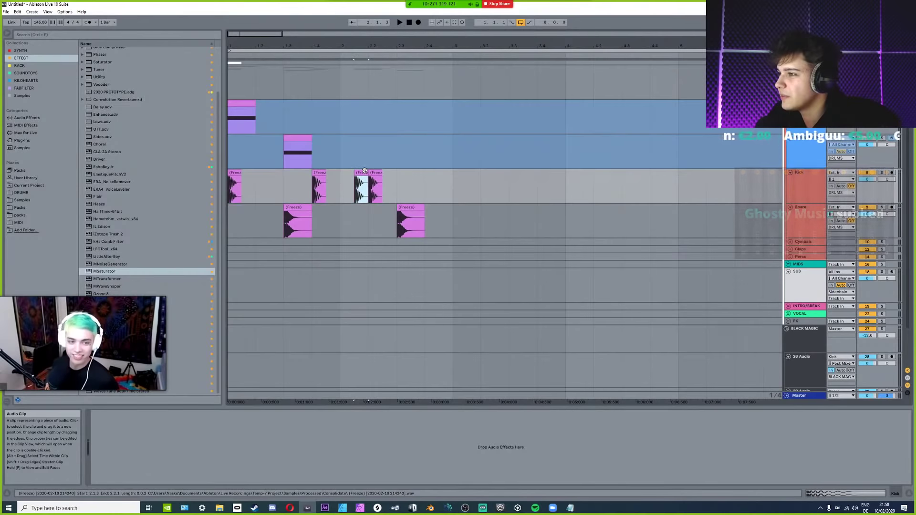
left_click(237, 222)
key("space")
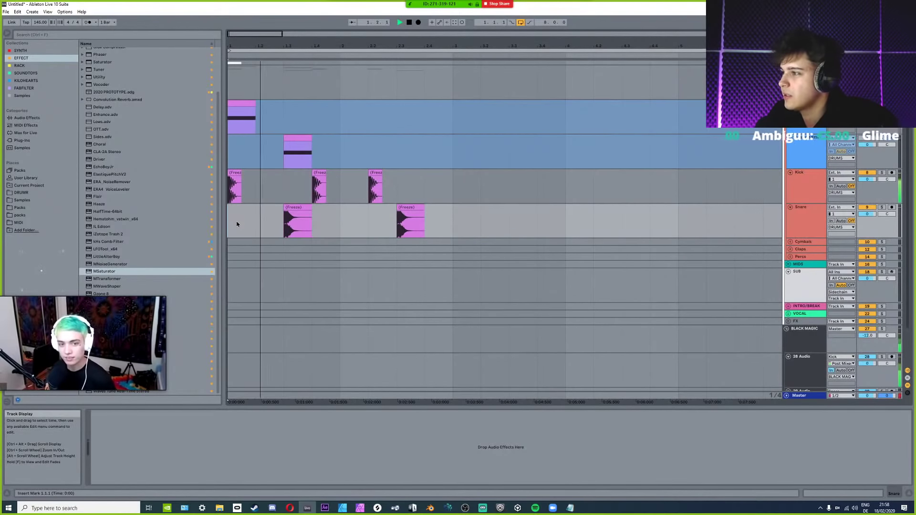
Add the Hematohm effect to the Snare track, with the snare clip at 1.3.1 selected for playback.
left_click(296, 206)
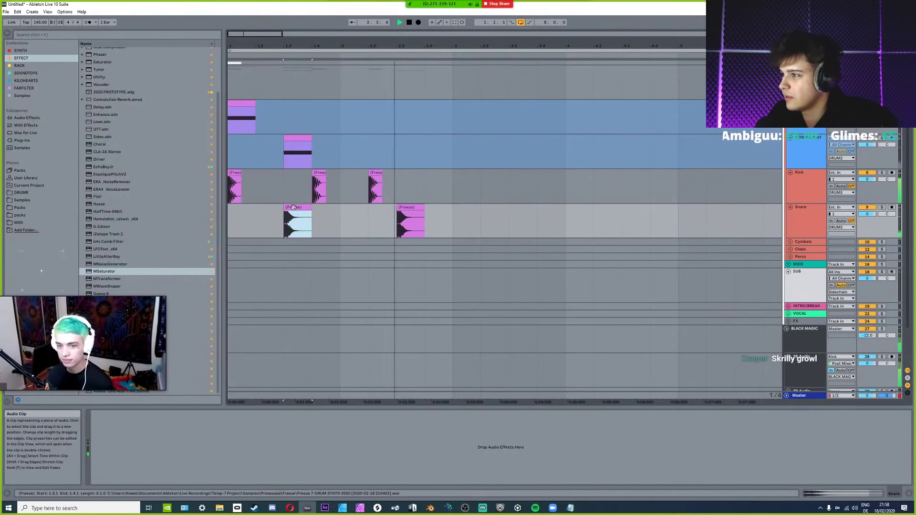
key("space")
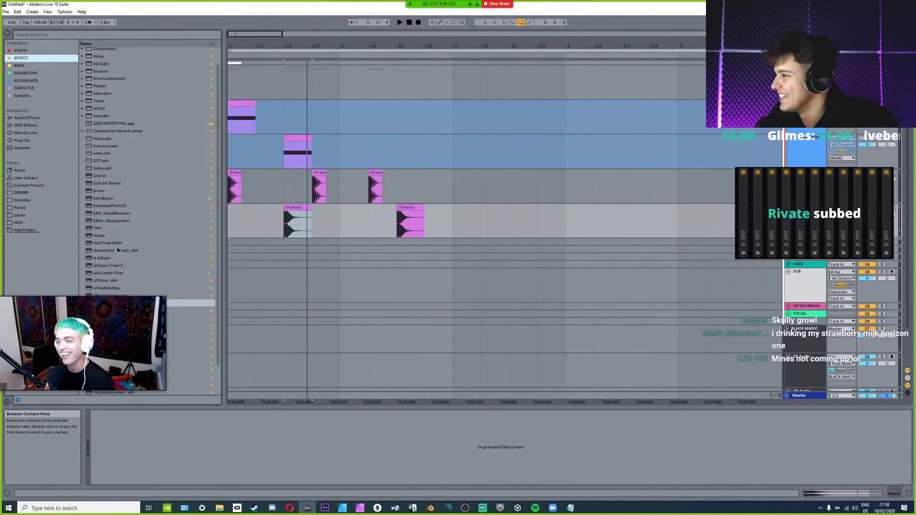
scroll(124, 239, "up", 1)
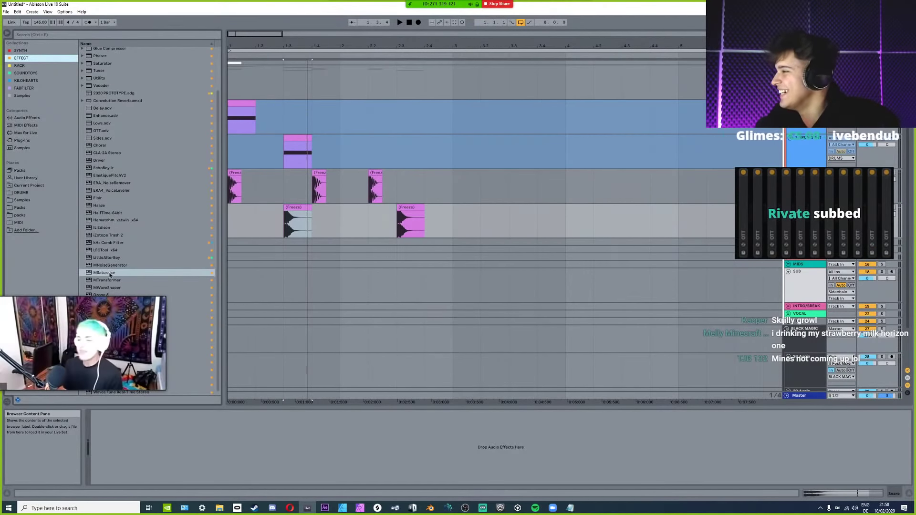
double_click(105, 220)
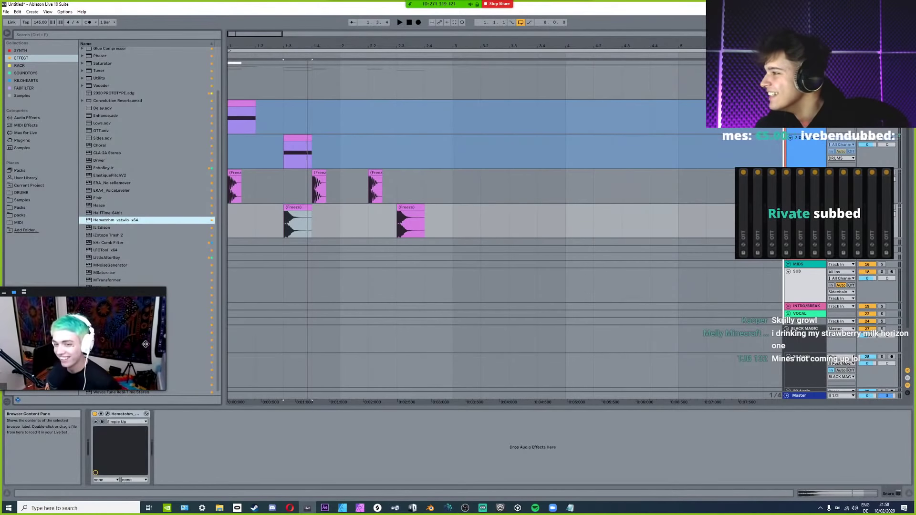
Compare the first snare hit with Hematohm active and bypassed, leaving the effect on and hiding its plug-in window.
key("space")
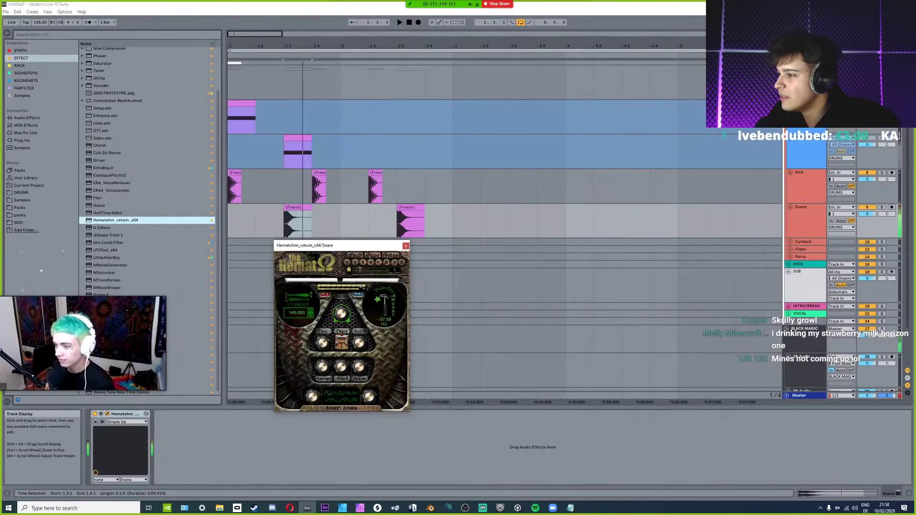
key("space")
left_click(93, 421)
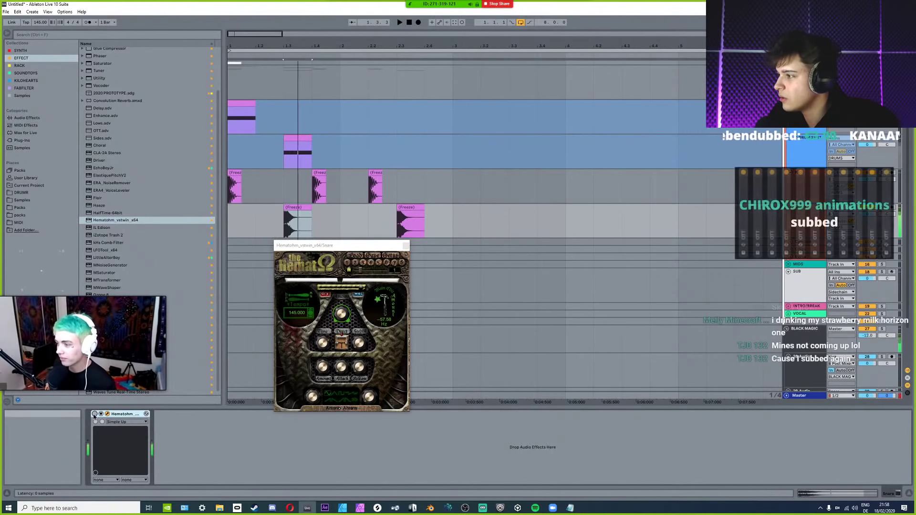
key("space")
key("space")
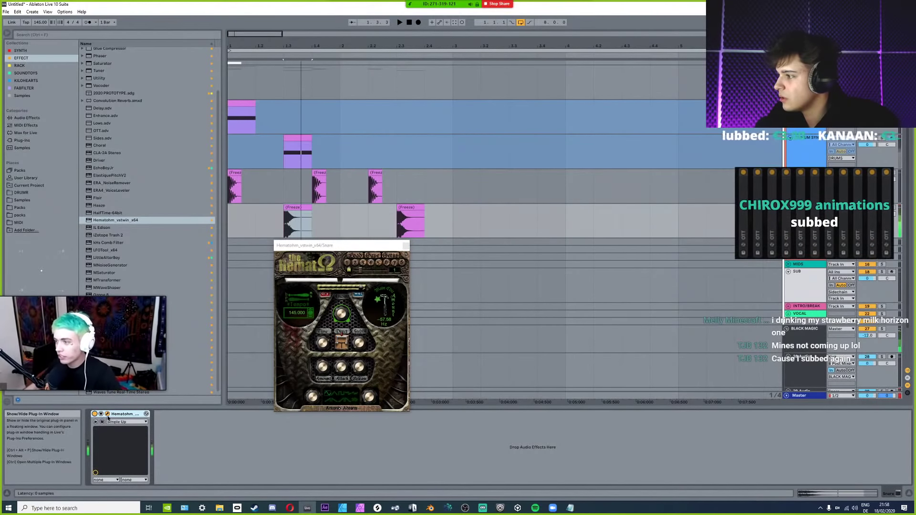
key("ctrl+alt+p")
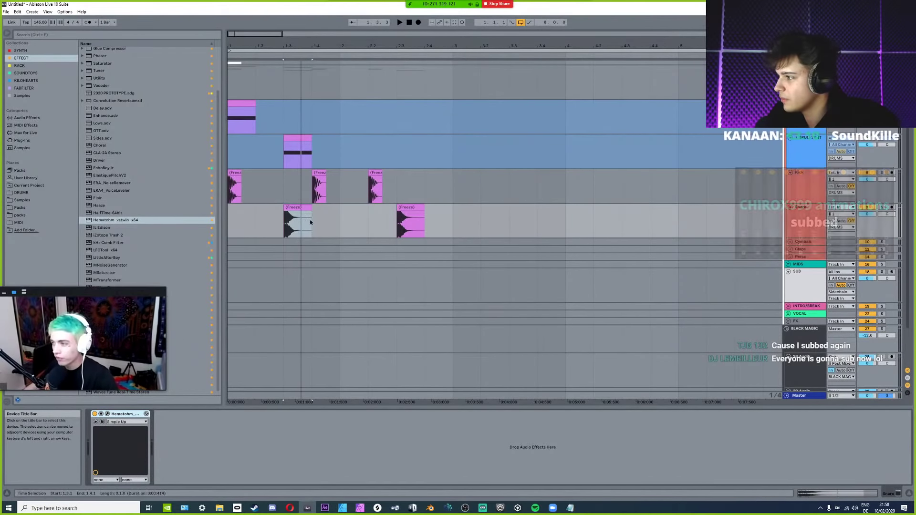
scroll(323, 224, "down", 3)
left_click(231, 240)
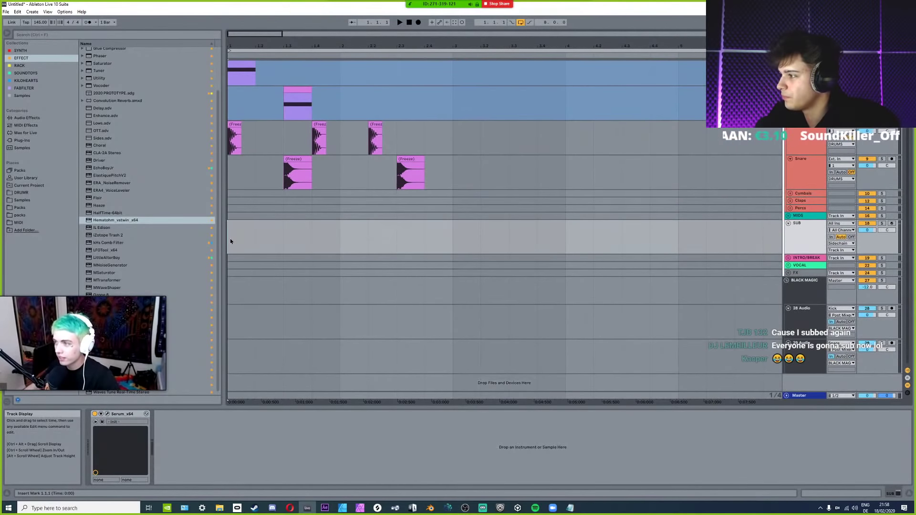
scroll(230, 241, "up", 5)
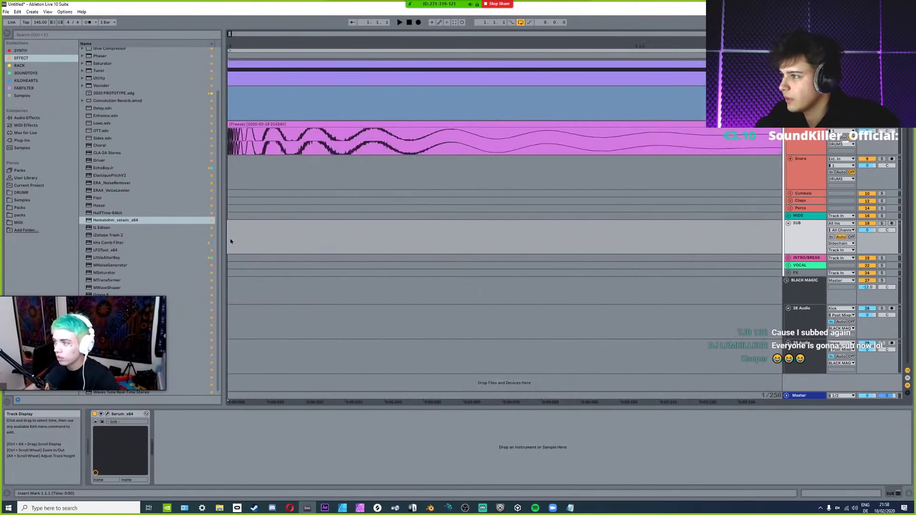
scroll(368, 253, "down", 5)
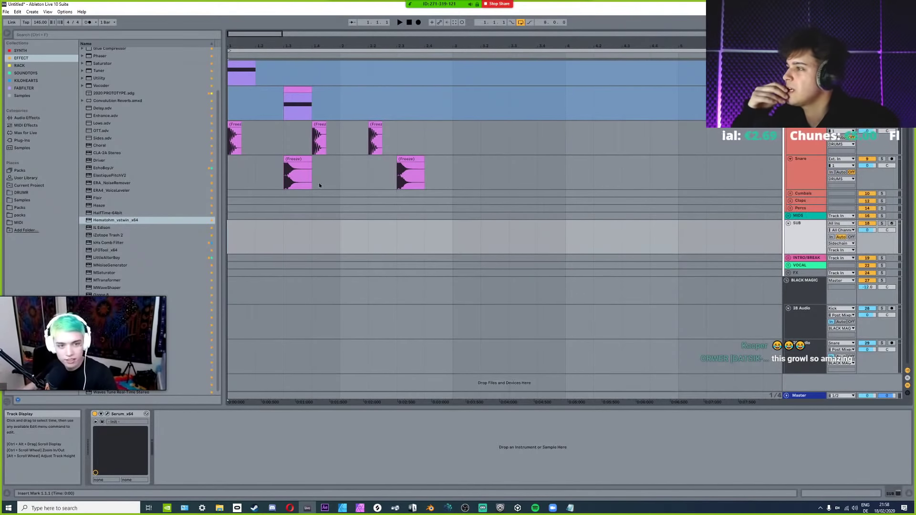
Delete the snare clip at 1.3.1 and the kick clip at 1.4.1 from the drum pattern.
scroll(318, 183, "up", 3)
scroll(319, 186, "up", 2)
left_click(298, 243)
key("Delete")
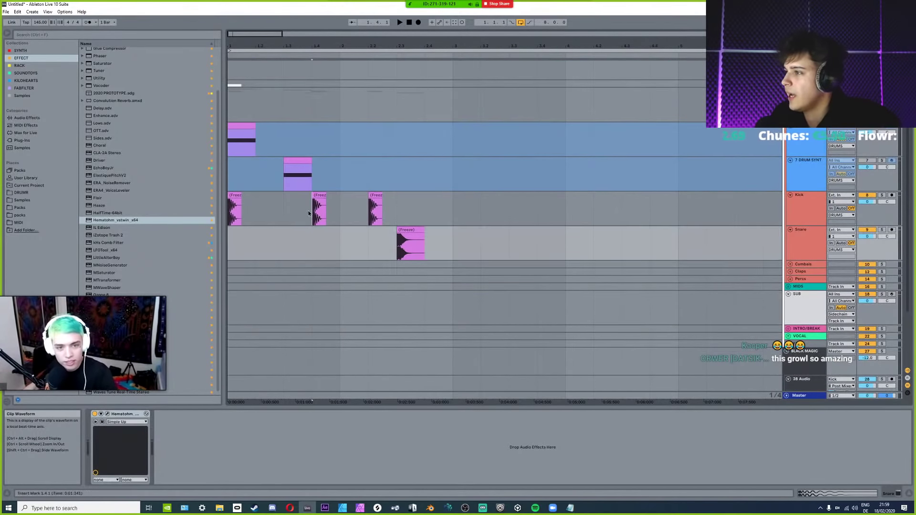
left_click(320, 210)
left_click(338, 217, "shift")
key("Delete")
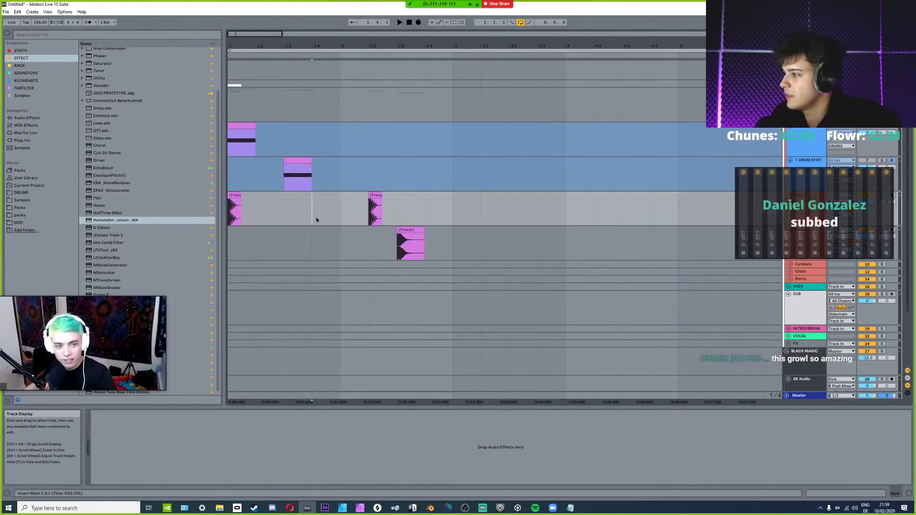
mouse_move(377, 195)
left_mouse_down()
mouse_move(359, 195)
mouse_move(377, 195)
left_mouse_up()
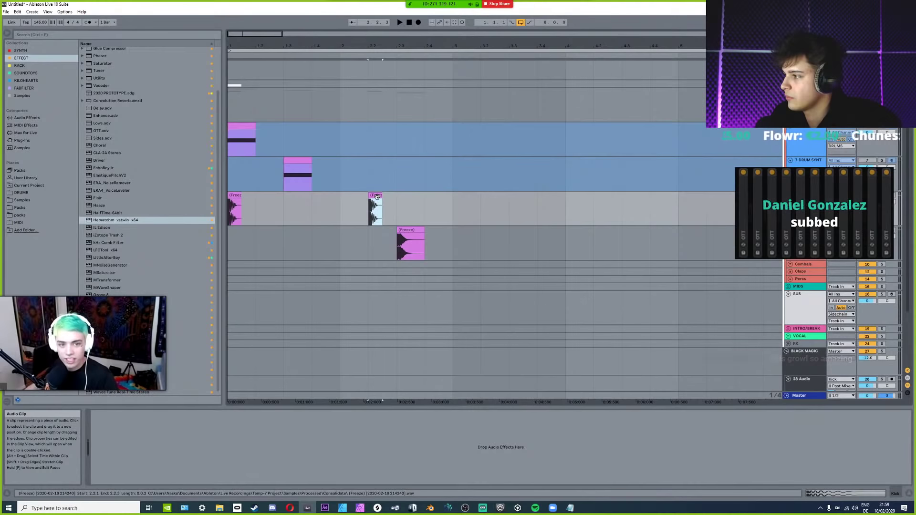
left_click(359, 235)
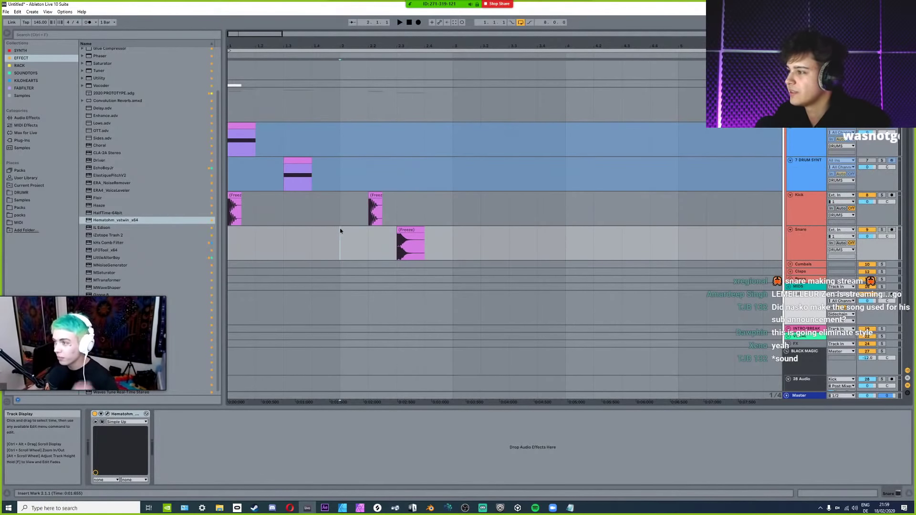
scroll(338, 225, "down", 3)
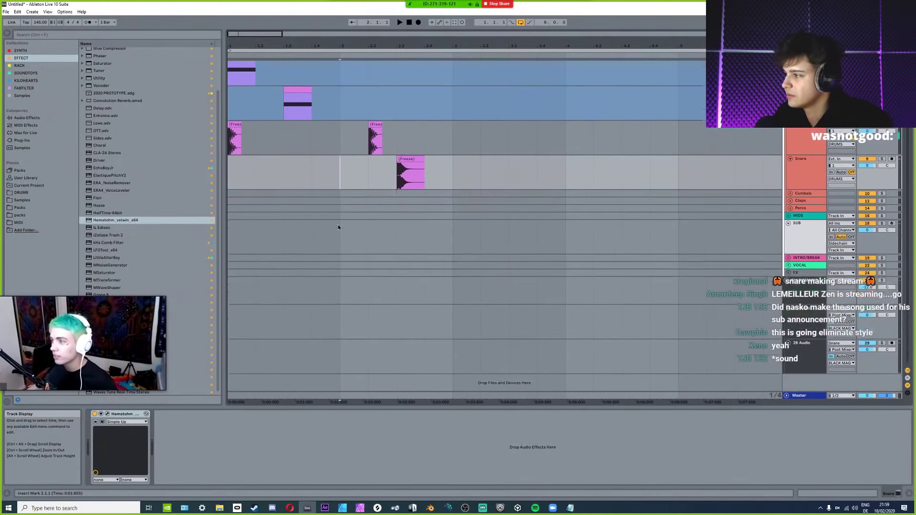
scroll(343, 248, "up", 4)
left_click(346, 227)
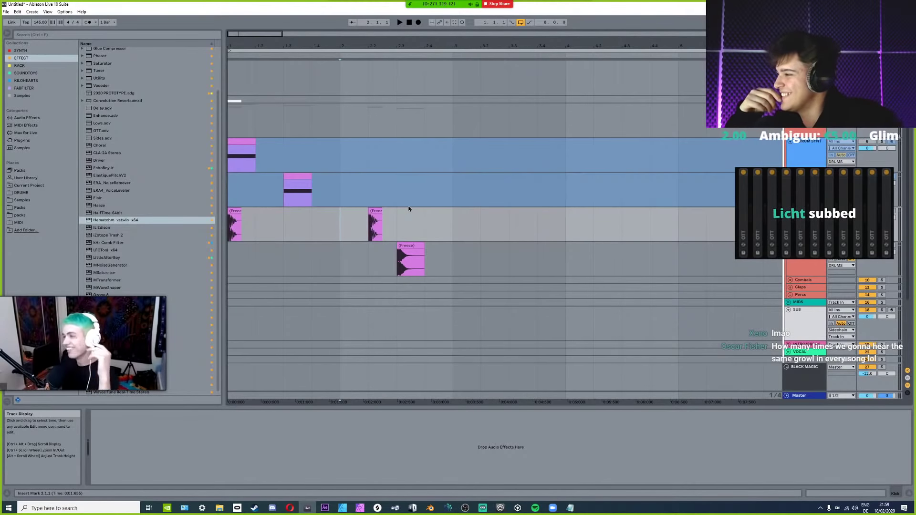
left_click(371, 231)
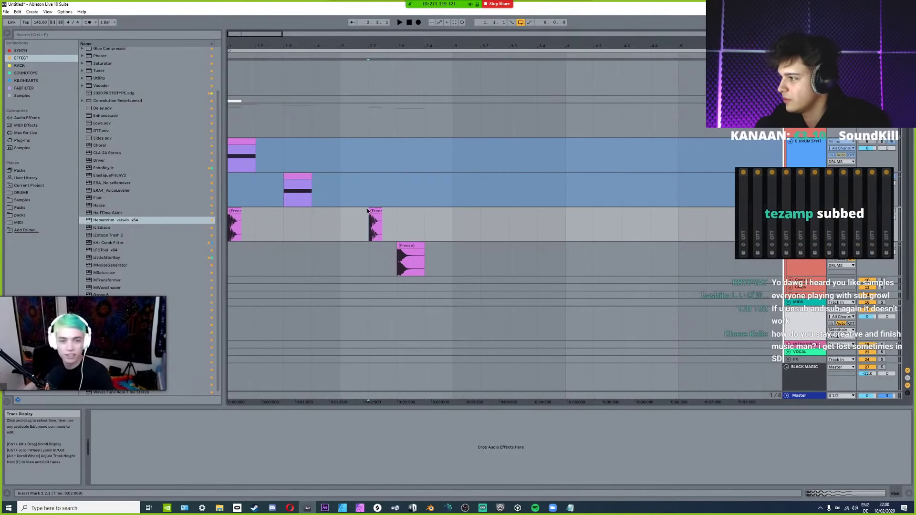
Switch to Streamlabs OBS and activate the DUO CAMERA scene.
key("alt+Tab")
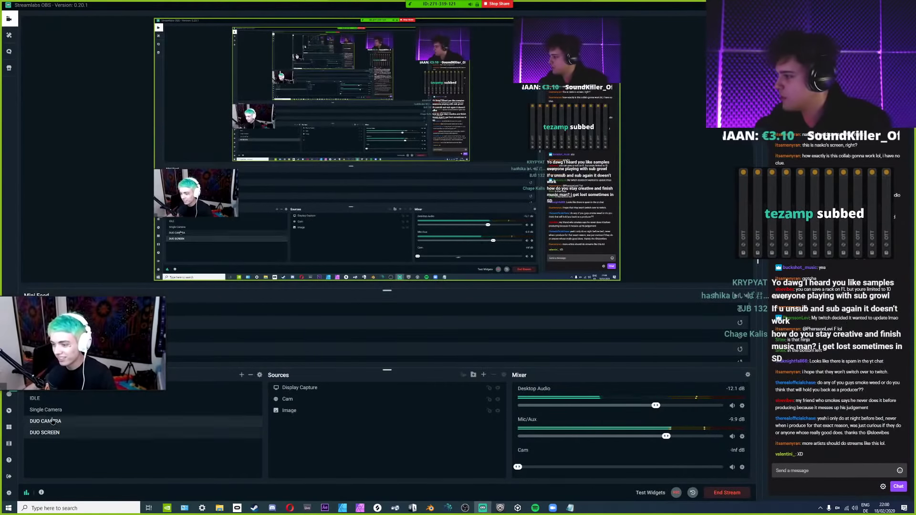
left_click(54, 420)
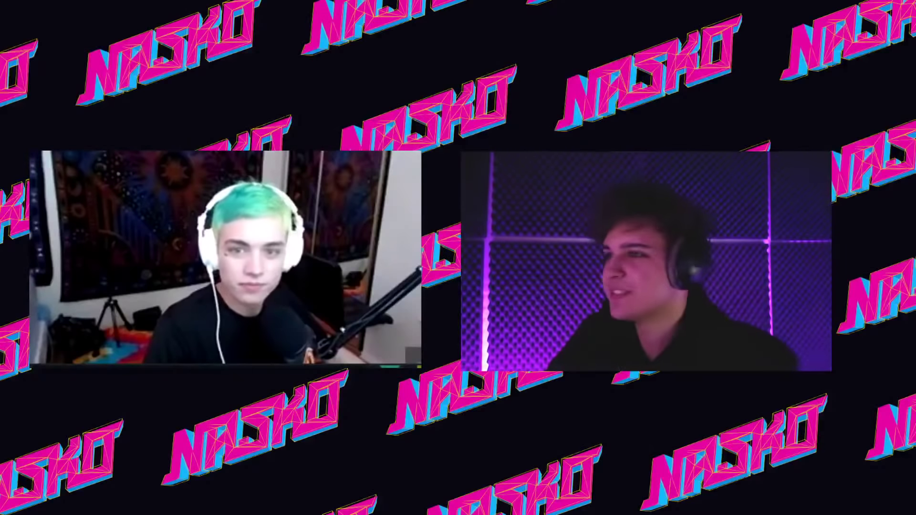
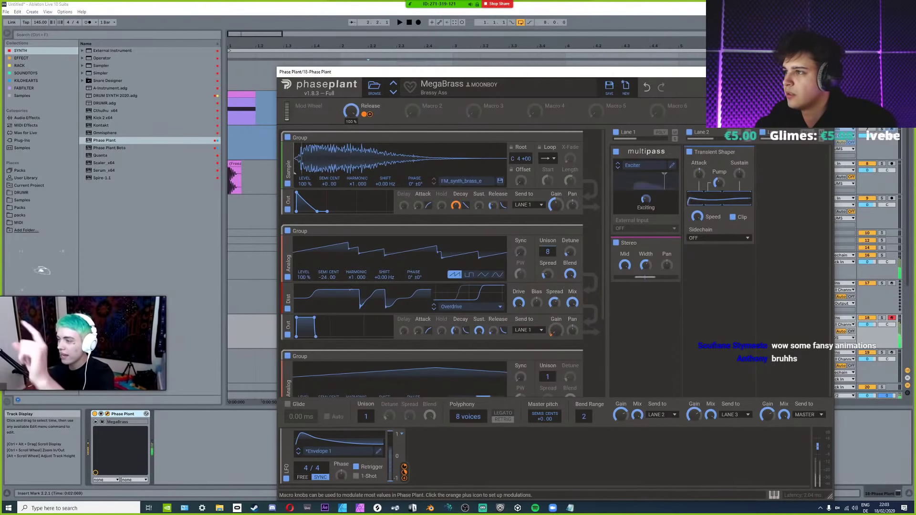
Adjust the MegaBrass patch's Release macro, hide the plug-in window and select 1.1.1 to 1.3.1 on the Phase Plant track.
mouse_move(351, 111)
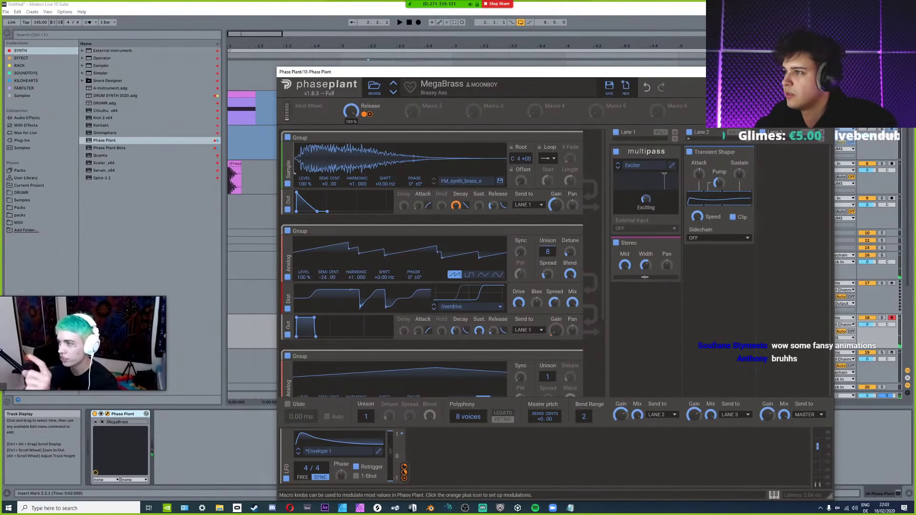
mouse_move(351, 111)
left_mouse_down()
mouse_move(351, 119)
mouse_move(352, 106)
left_mouse_up()
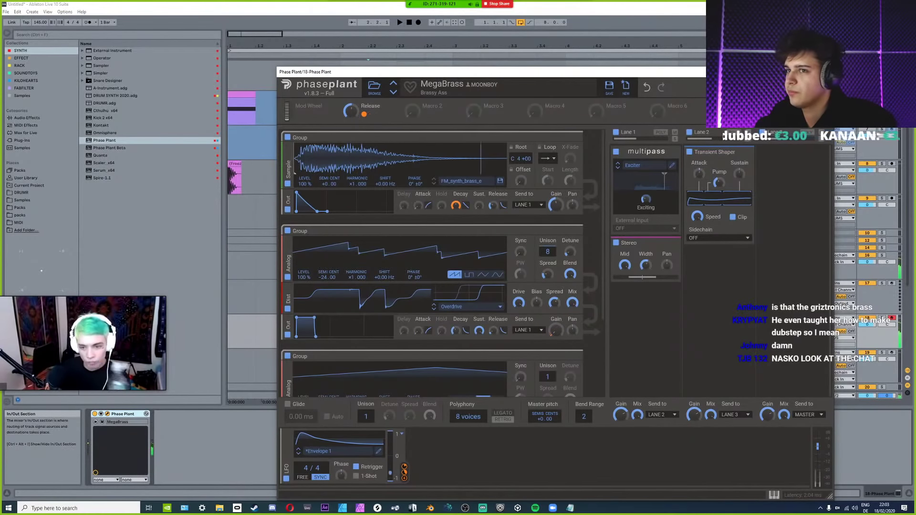
left_click(826, 72)
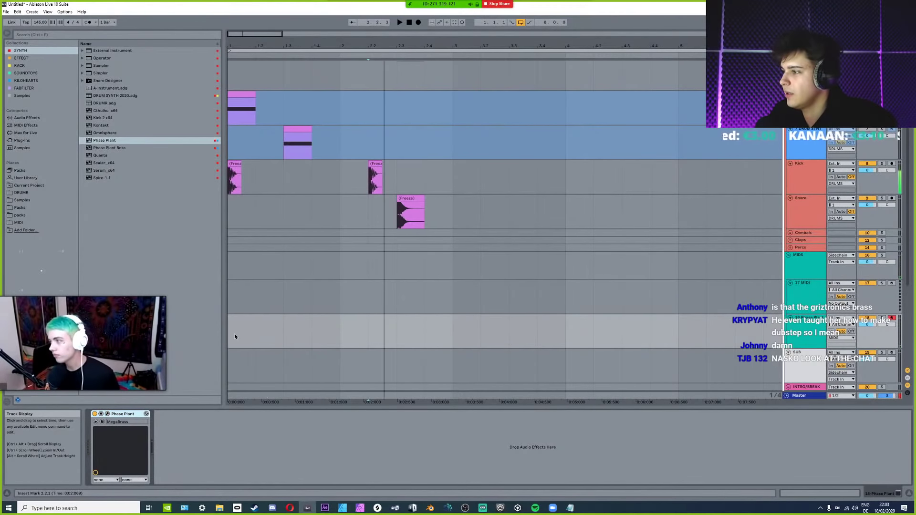
left_click_drag(230, 336, 280, 339)
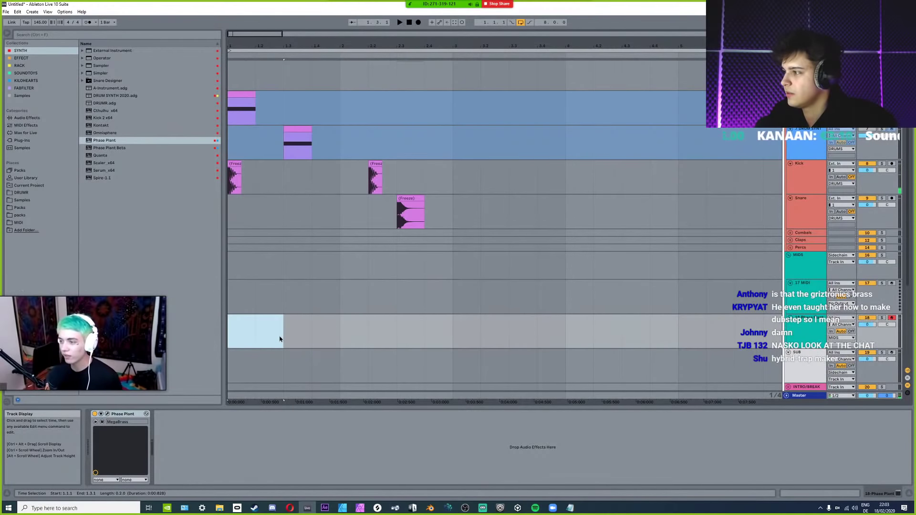
Reopen Phase Plant, duplicate the FM synth brass sample generator in the first group and set the copy's harmonic to 2.000.
left_click(107, 413)
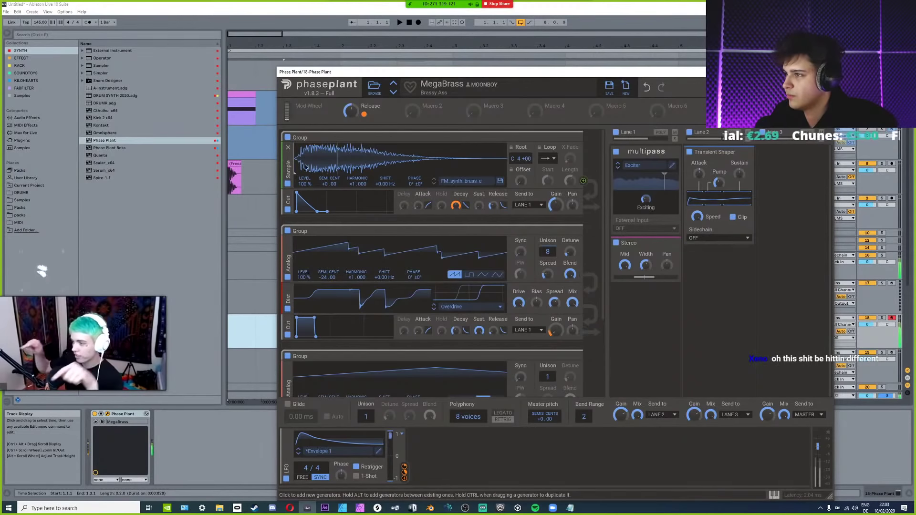
scroll(435, 213, "down", 3)
scroll(435, 212, "up", 3)
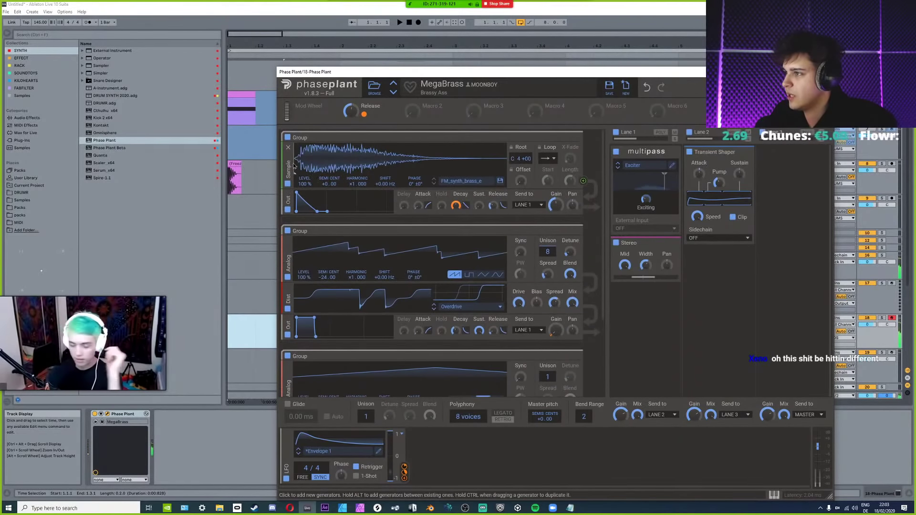
scroll(347, 207, "up", 1)
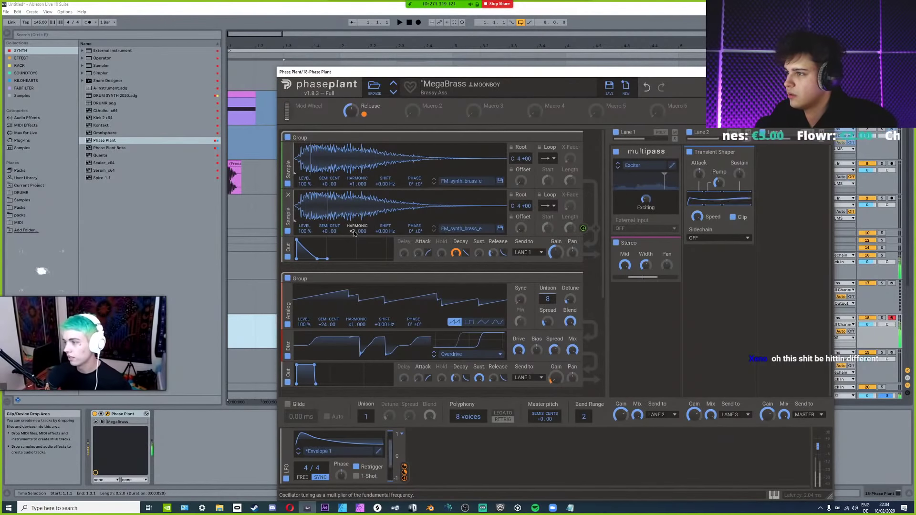
mouse_move(352, 233)
left_mouse_down()
mouse_move(352, 219)
mouse_move(357, 236)
left_mouse_up()
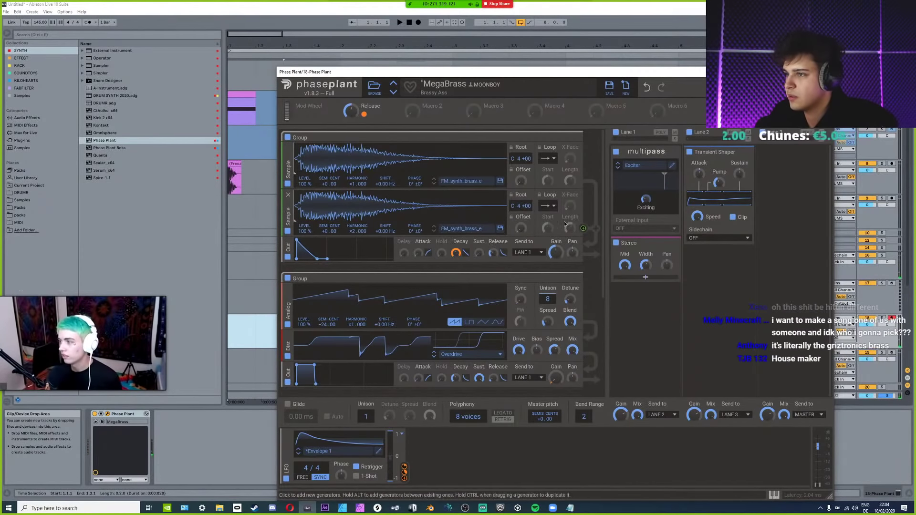
left_click(454, 231)
left_click(470, 230)
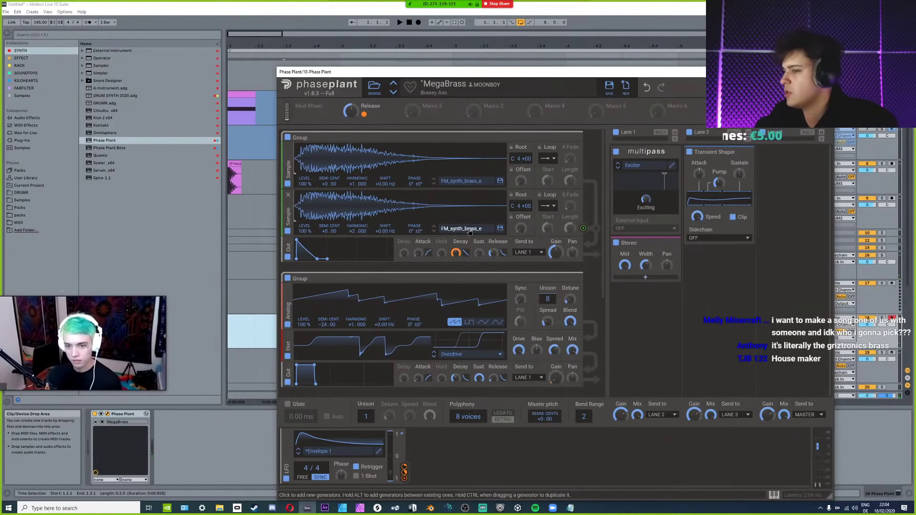
left_click(655, 325)
left_click(737, 294)
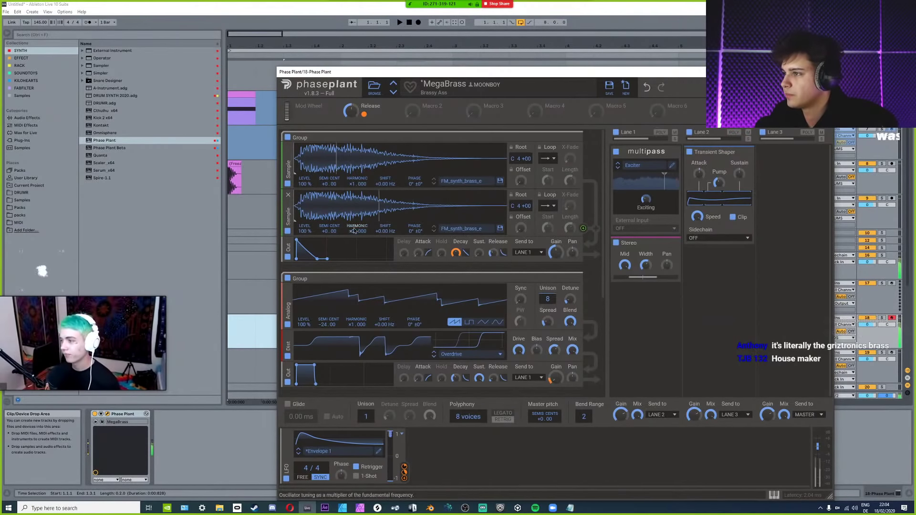
Set the second sample generator's harmonic to 1.000 and bypass the first sample generator.
left_click_drag(357, 231, 357, 210)
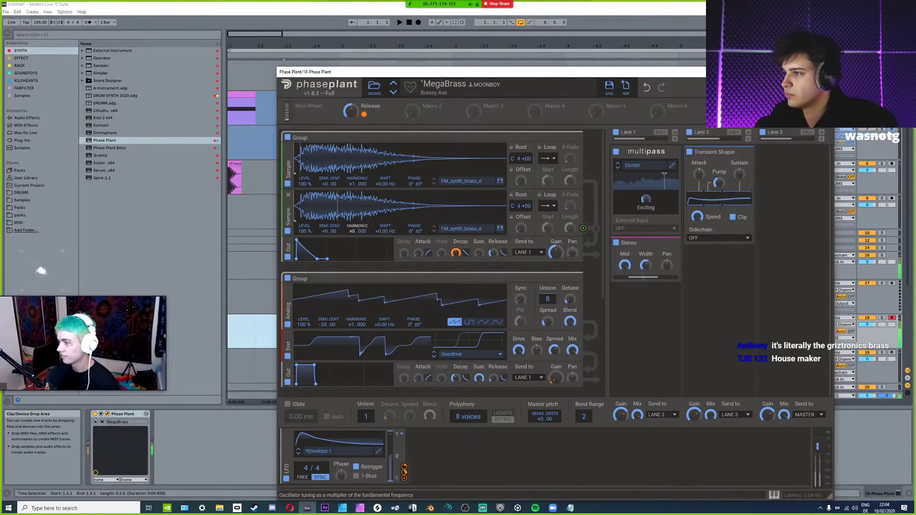
left_click(287, 183)
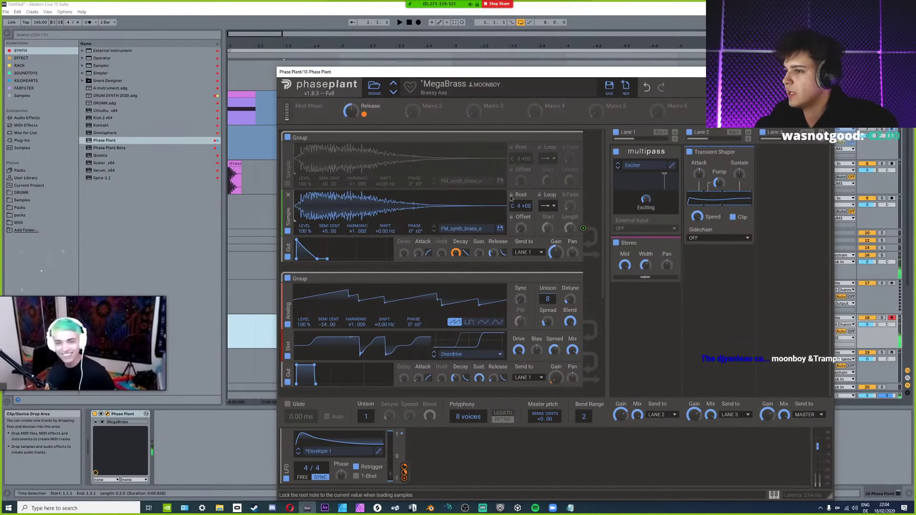
Open the Brass folder of Cymatics Savage Drums For Trap Gold Edition in Packs and preview its first one-shots.
left_click(26, 215)
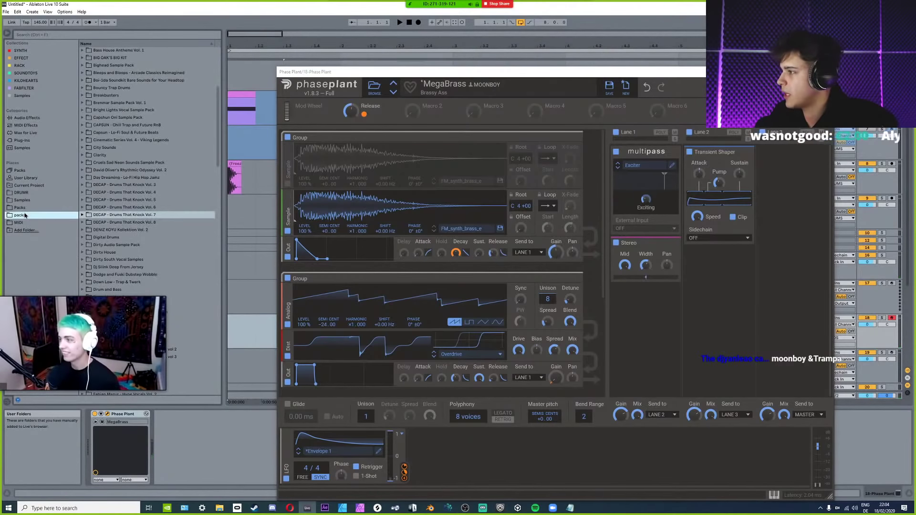
left_click(22, 209)
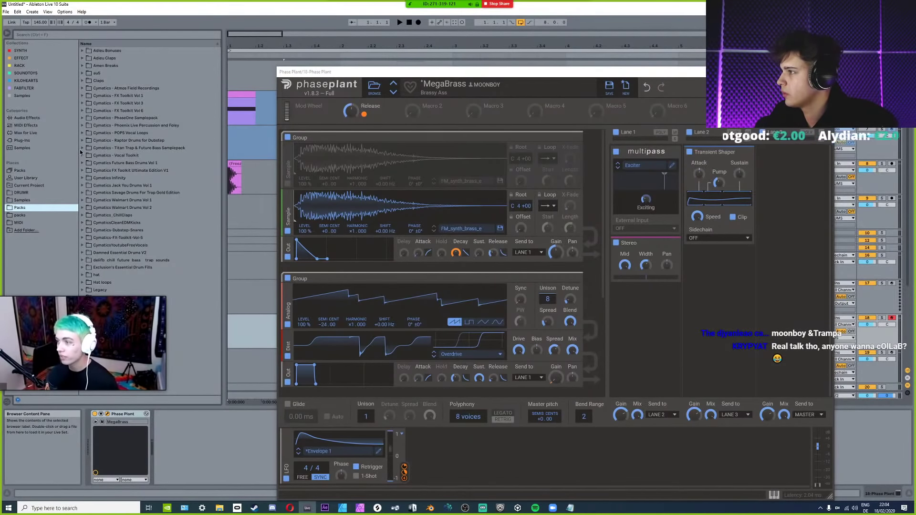
left_click(82, 193)
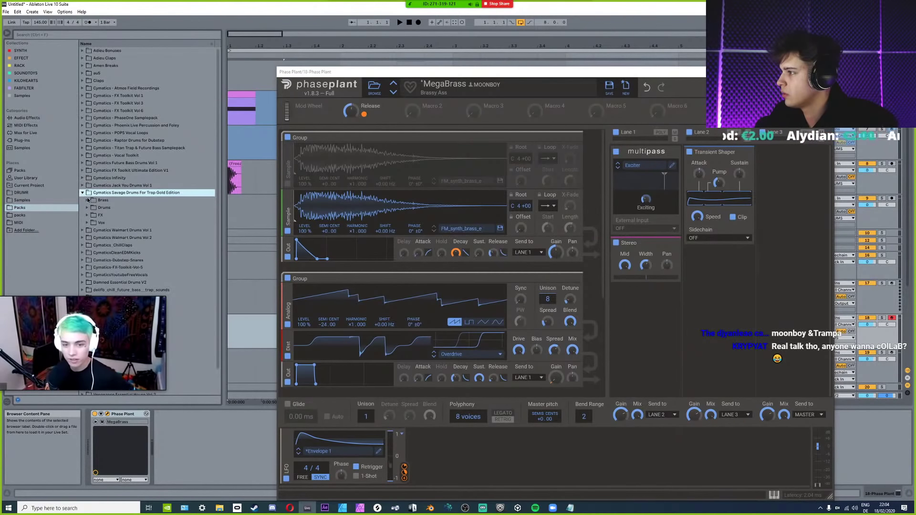
left_click(87, 199)
left_click(159, 222)
key("Up")
key("Up")
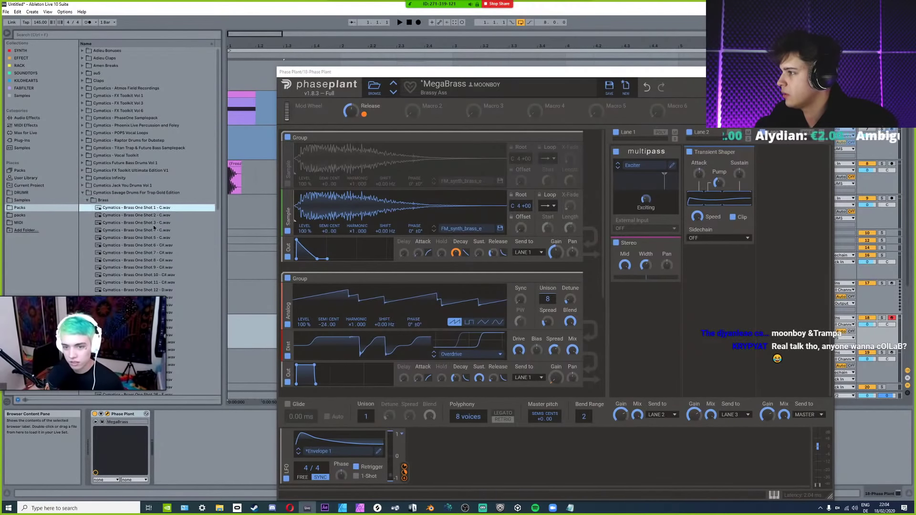
Load Cymatics - Brass One Shot 5 - C.wav into the second sample generator and adjust the Release macro.
left_click(154, 244)
left_click(154, 238)
left_click_drag(153, 238, 383, 218)
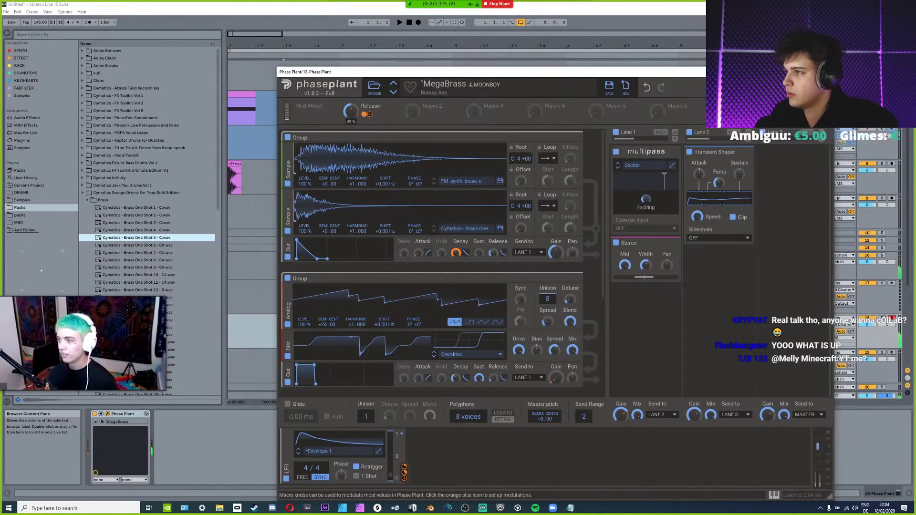
left_click_drag(351, 112, 350, 102)
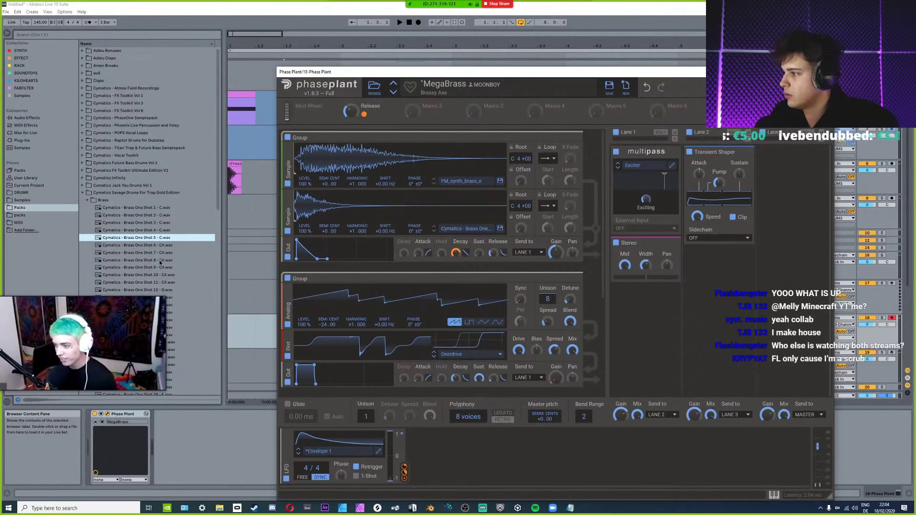
Preview more brass one-shots, load Brass One Shot 14 - D.wav into the second sample generator and set its root to D 4.
scroll(160, 263, "down", 2)
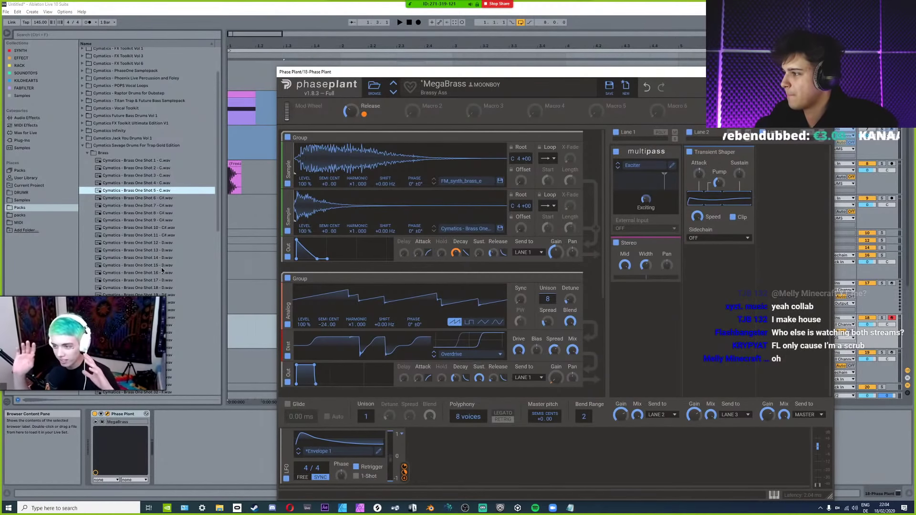
left_click(161, 265)
left_click(159, 258)
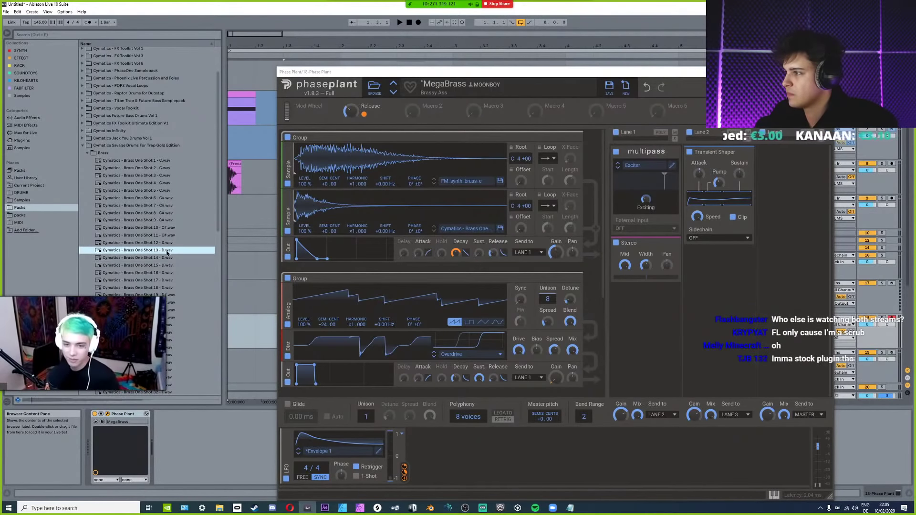
left_click(163, 243)
left_click_drag(162, 261, 476, 204)
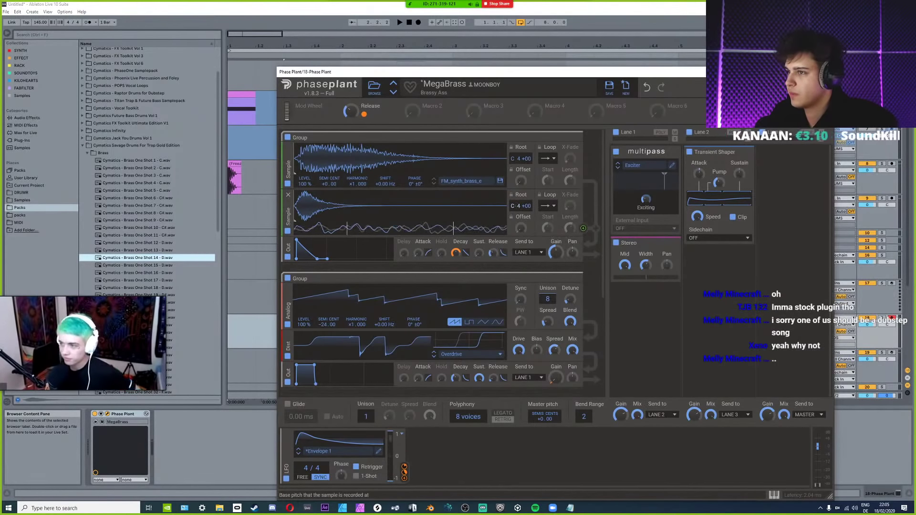
scroll(521, 206, "up", 2)
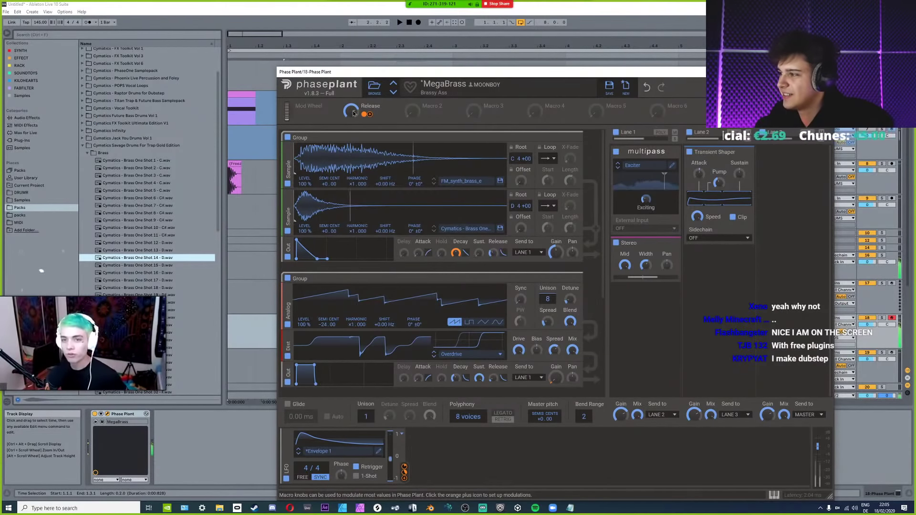
Adjust the Release macro and compare the brass with the second sample generator bypassed and active.
left_click_drag(353, 113, 353, 143)
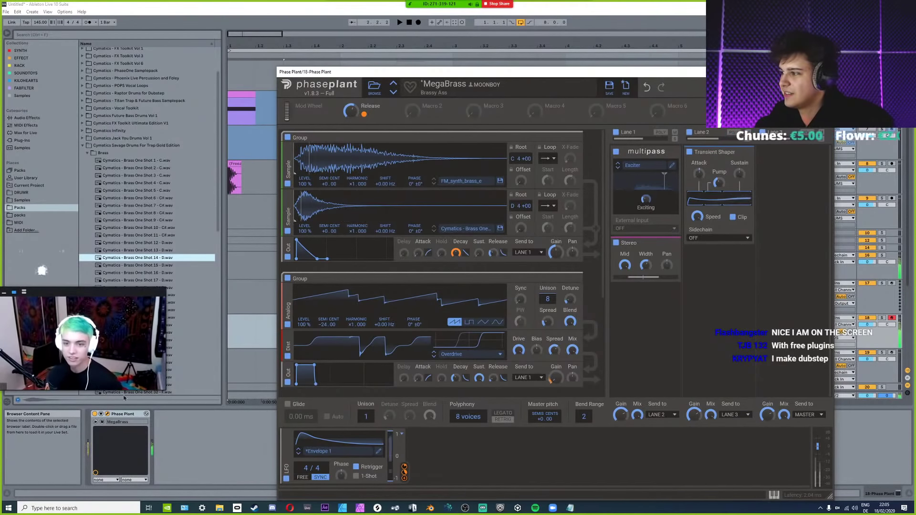
left_click(287, 231)
left_click(287, 231)
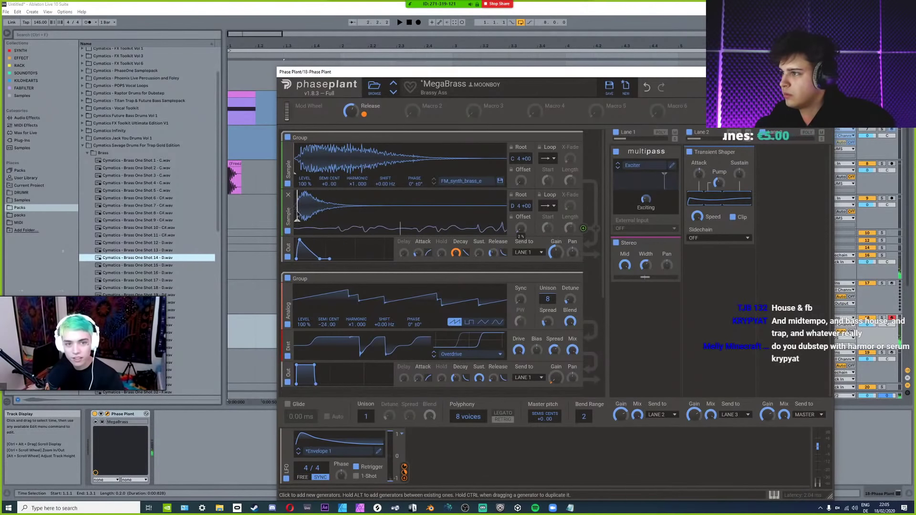
Hide the Phase Plant window and play the drum pattern from 1.1.1, stopping shortly after.
left_click(107, 415)
left_click(233, 335)
left_click_drag(233, 335, 293, 337)
left_click(431, 331)
left_click(235, 339)
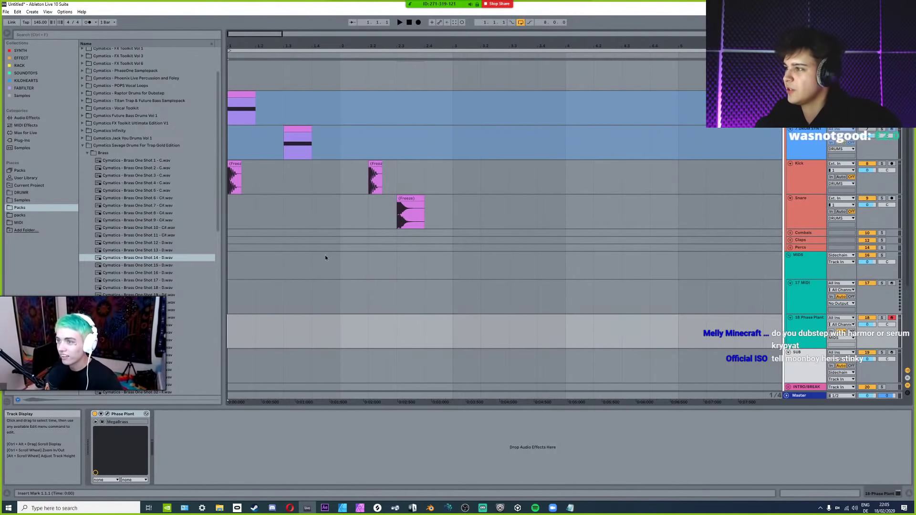
key("space")
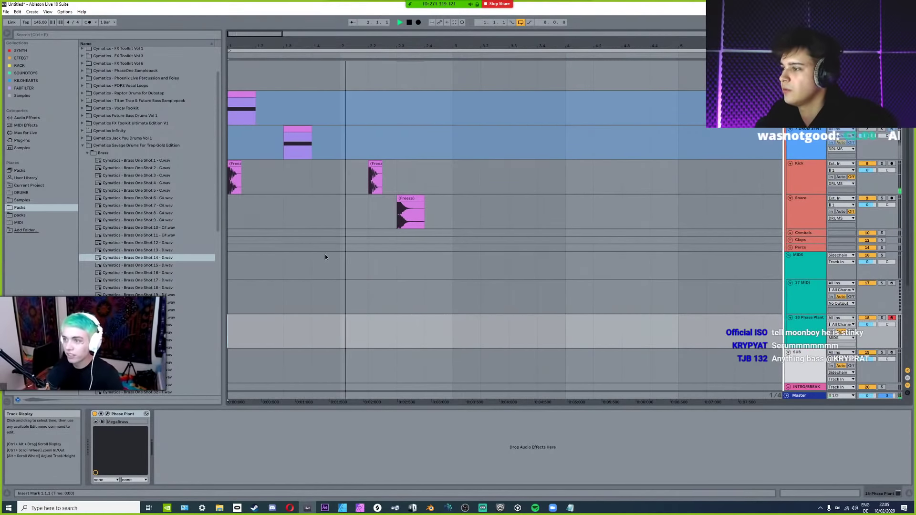
key("space")
Try a copy of the 2.3.1 snare clip at 1.3.1 on the Snare track and delete it again.
left_click(375, 177)
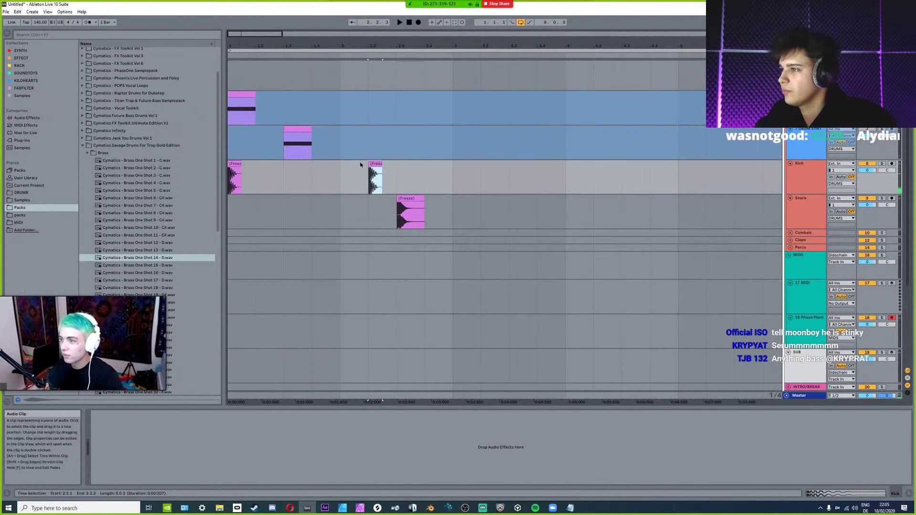
left_click(376, 168)
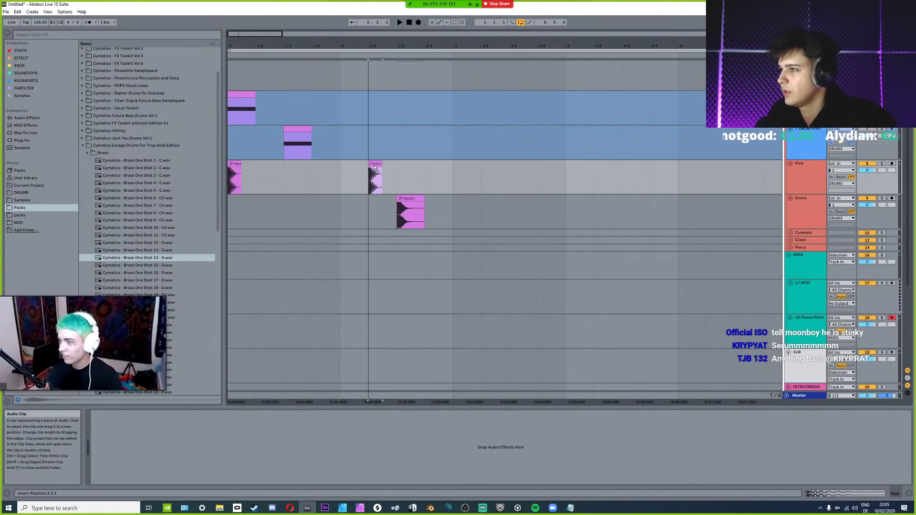
left_click(376, 167)
left_click(396, 206)
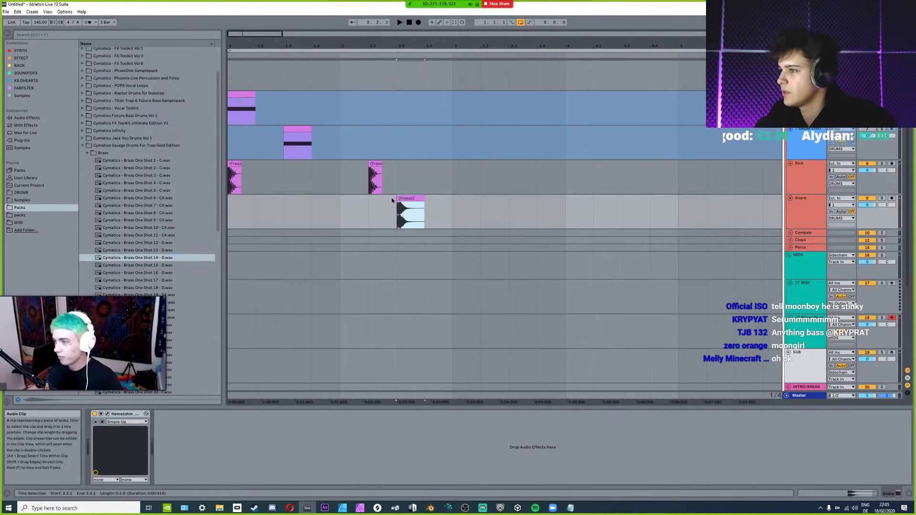
left_click(284, 209)
key("ctrl+v")
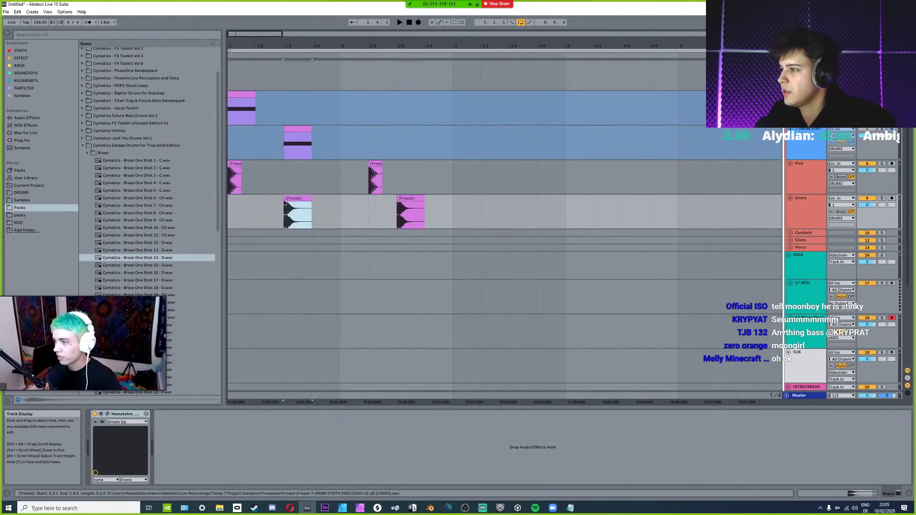
key("Delete")
Loop the first bar, 1.1.1 to 2.1.1, using a selection on the Phase Plant track, and start playback.
left_click_drag(229, 331, 340, 326)
scroll(337, 266, "down", 2)
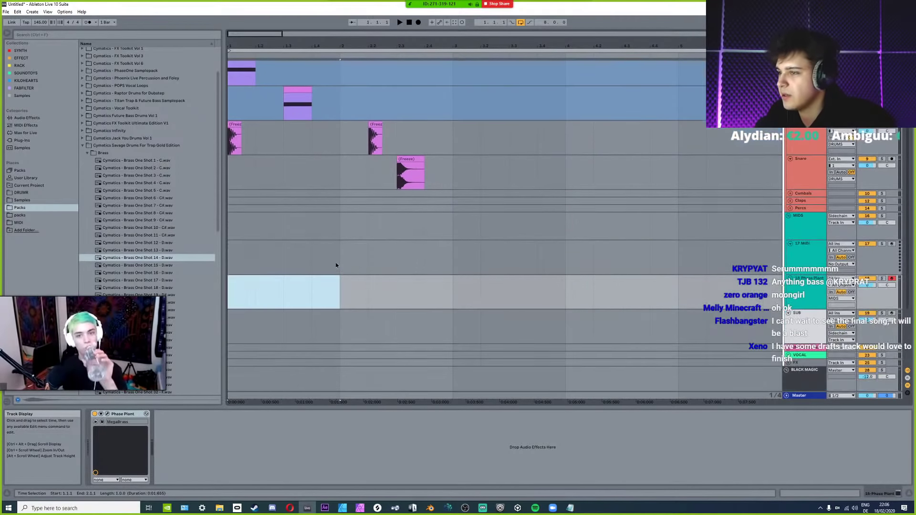
key("ctrl+l")
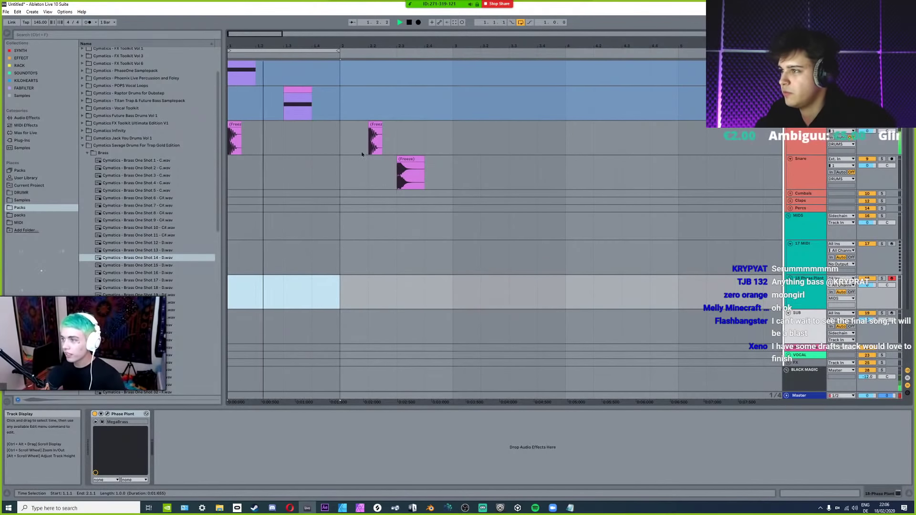
Move the second kick clip to 2.1.1 and extend the loop's end to 3.1.1, playing from 1.1.1.
left_click_drag(375, 139, 347, 139)
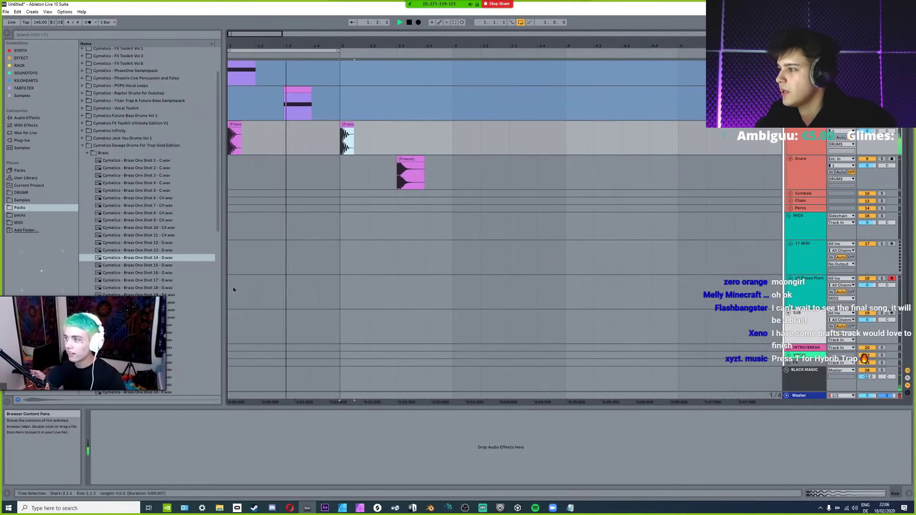
left_click(245, 288)
left_click(338, 49)
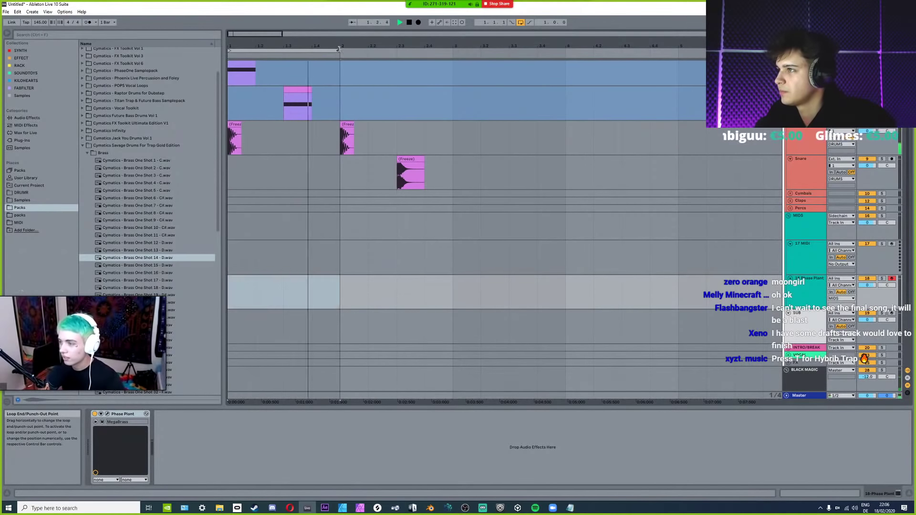
left_click_drag(339, 49, 453, 49)
left_click(233, 296)
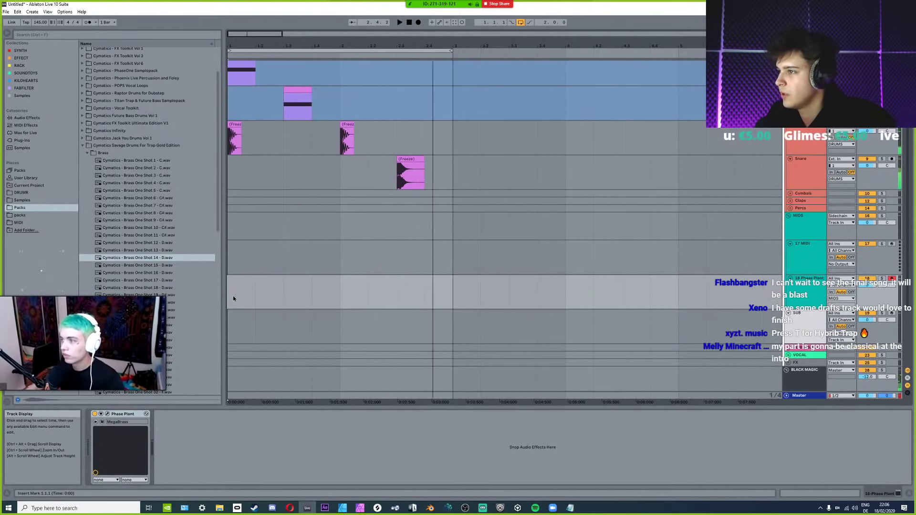
Play the snare clip from 2.3.1 and examine the start of its waveform up close.
left_click(402, 178)
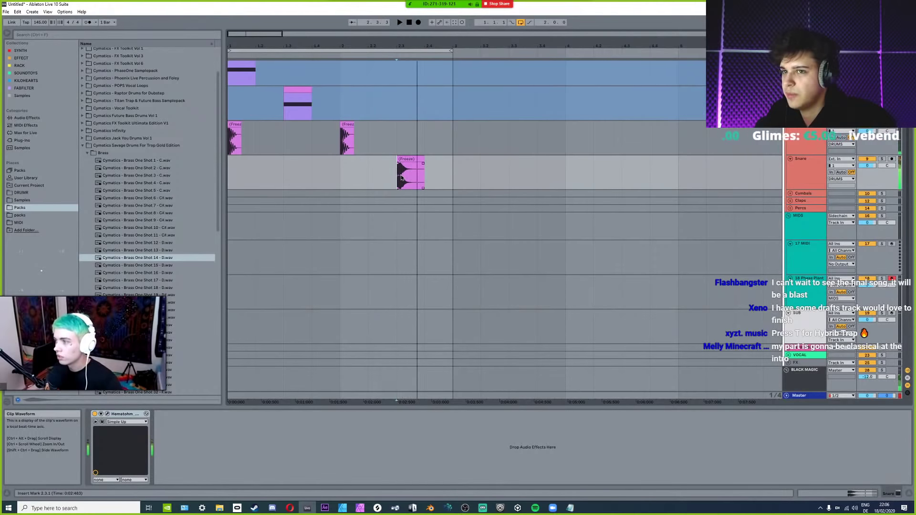
scroll(398, 183, "up", 4)
key("space")
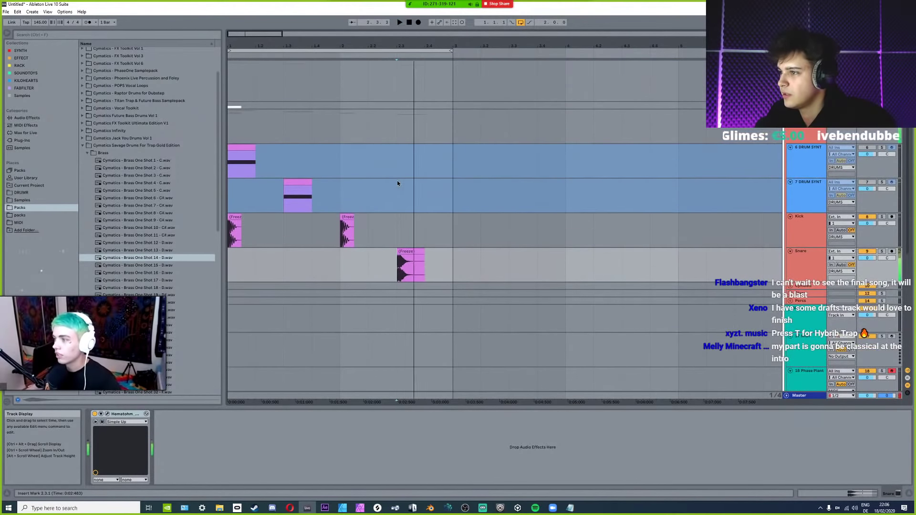
key("space")
key("z")
scroll(380, 261, "up", 2)
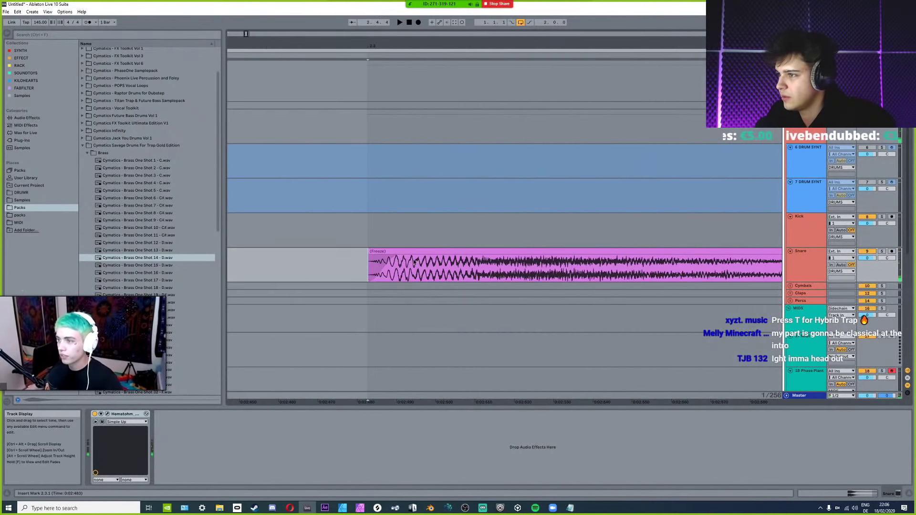
scroll(465, 260, "down", 5)
scroll(279, 291, "down", 2)
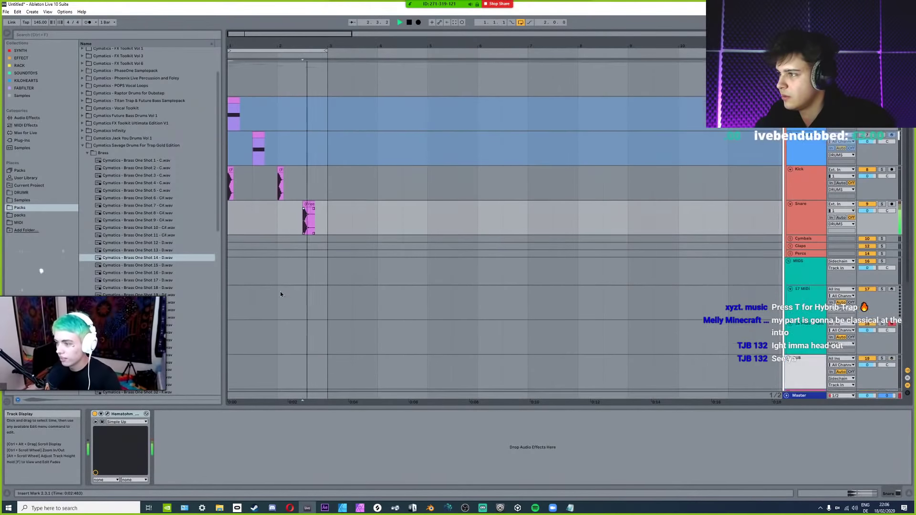
Open Hematohm on the Snare track, audition the snare with it, close its window and play from 1.1.1.
left_click(107, 414)
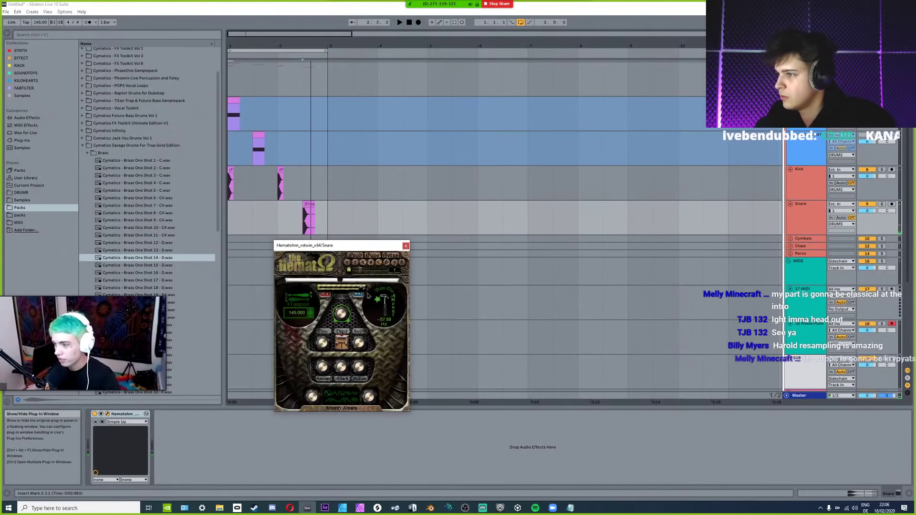
key("space")
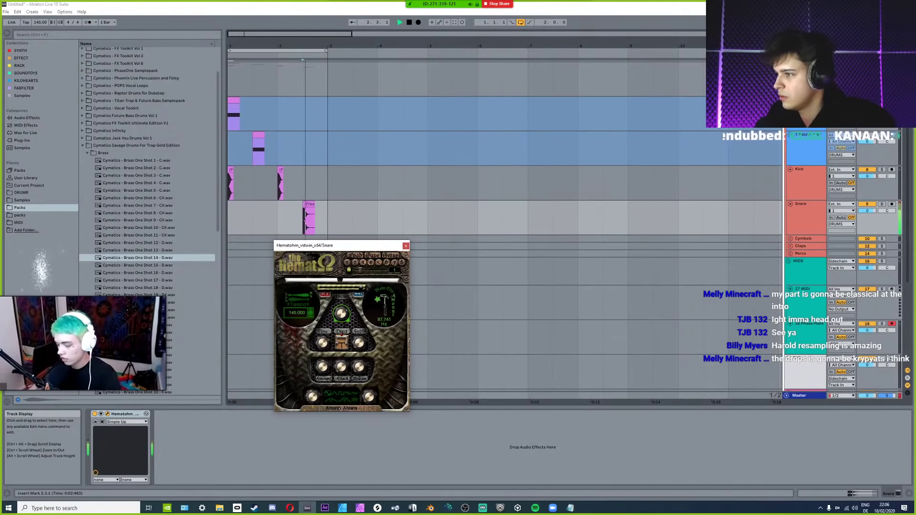
key("space")
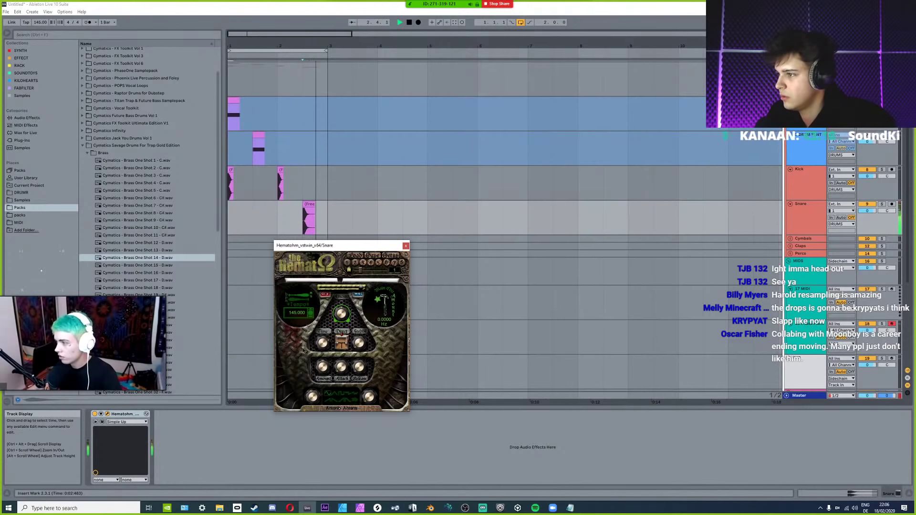
left_click(405, 246)
left_click(235, 220)
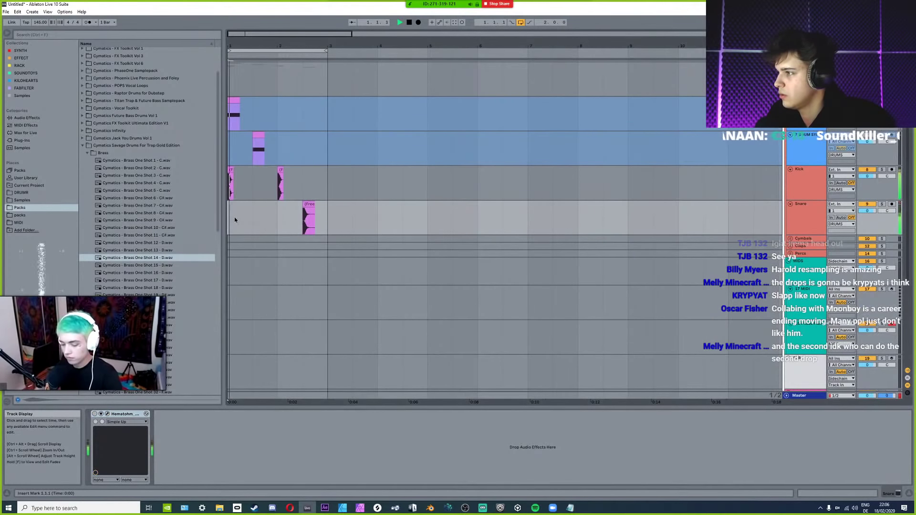
scroll(233, 217, "up", 5)
scroll(438, 231, "down", 3)
scroll(256, 334, "down", 2)
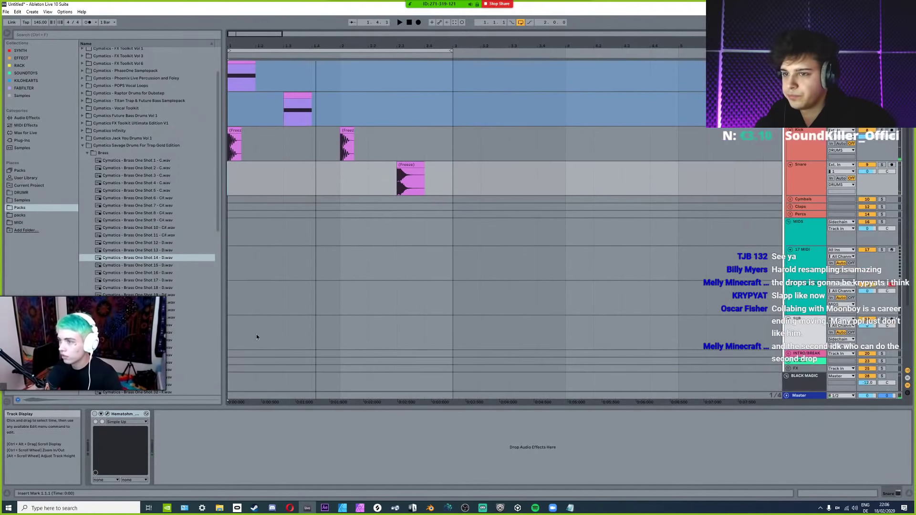
Create an empty one-bar MIDI clip at 1.1.1 on the Phase Plant track and set its note grid to 1/16.
left_click_drag(233, 304, 193, 296)
left_click(351, 308)
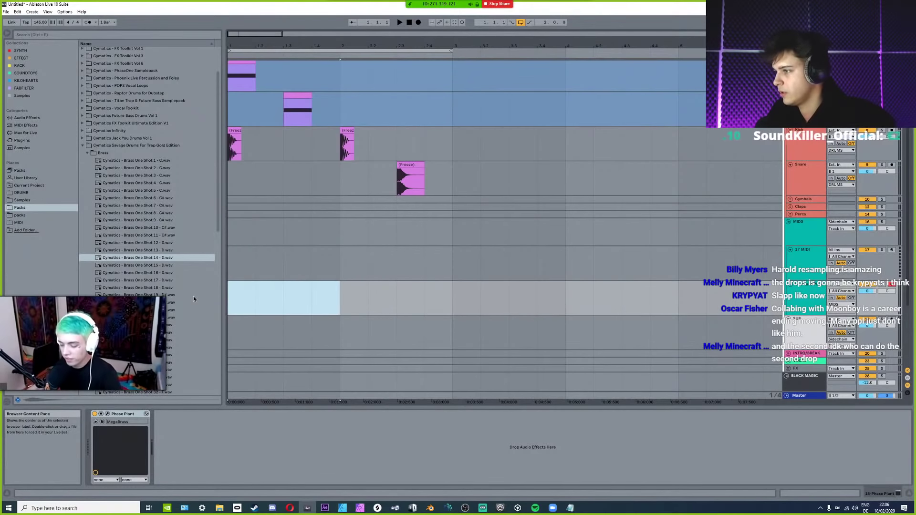
key("ctrl+shift+m")
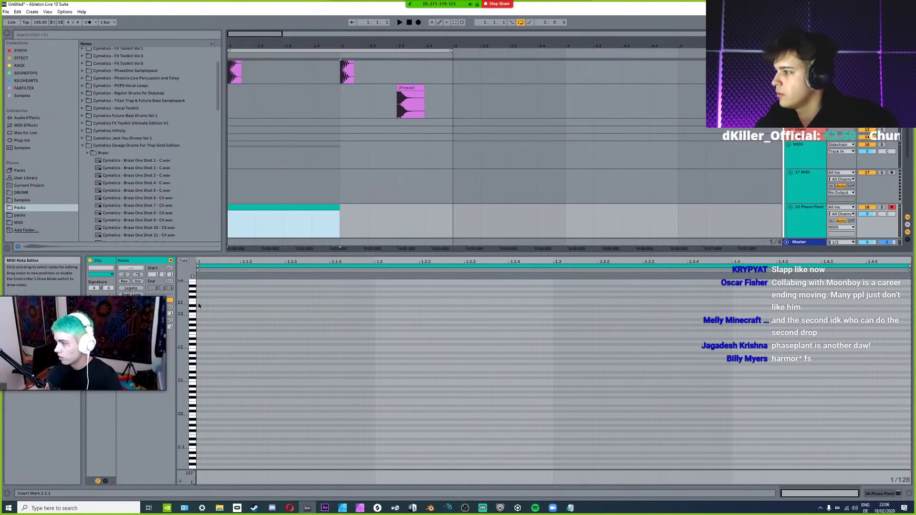
right_click(342, 310)
left_click(419, 391)
scroll(219, 333, "up", 2)
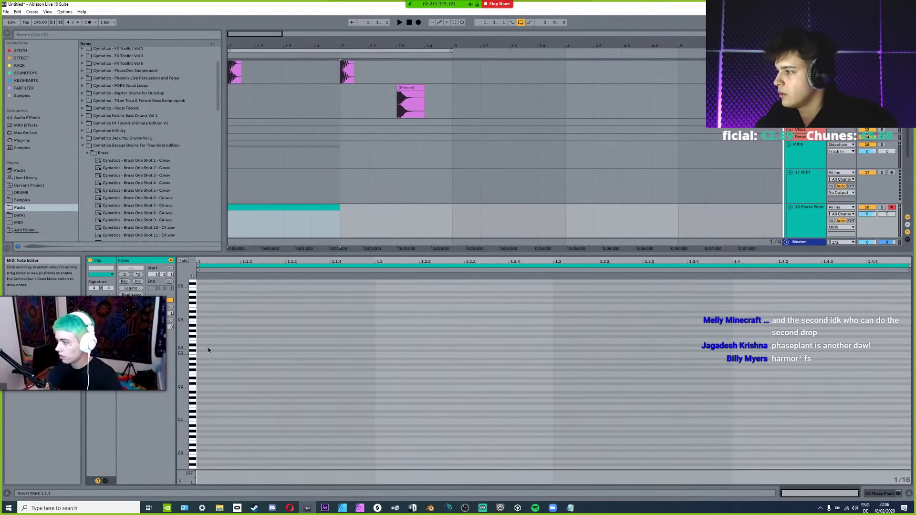
Try a half-beat D3 note at 1.1.1 in the new clip and delete it again.
left_click_drag(206, 348, 262, 367)
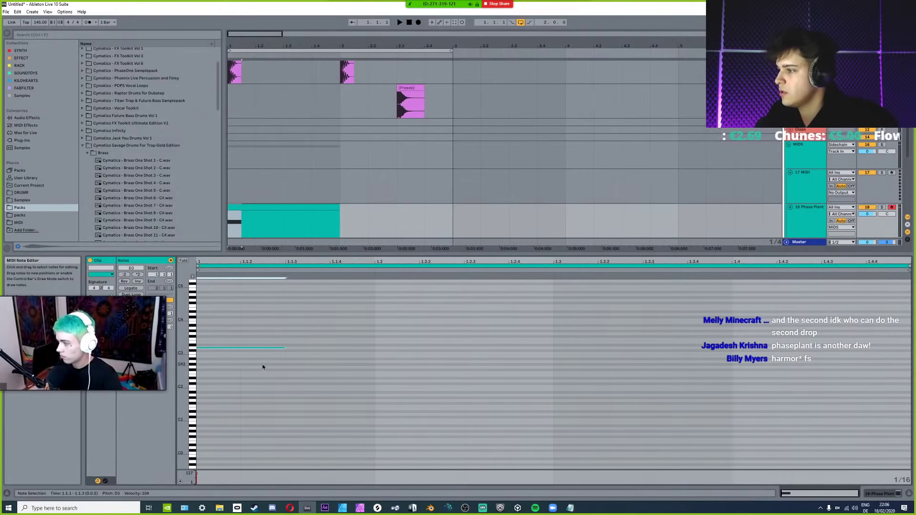
key("Delete")
double_click(812, 208)
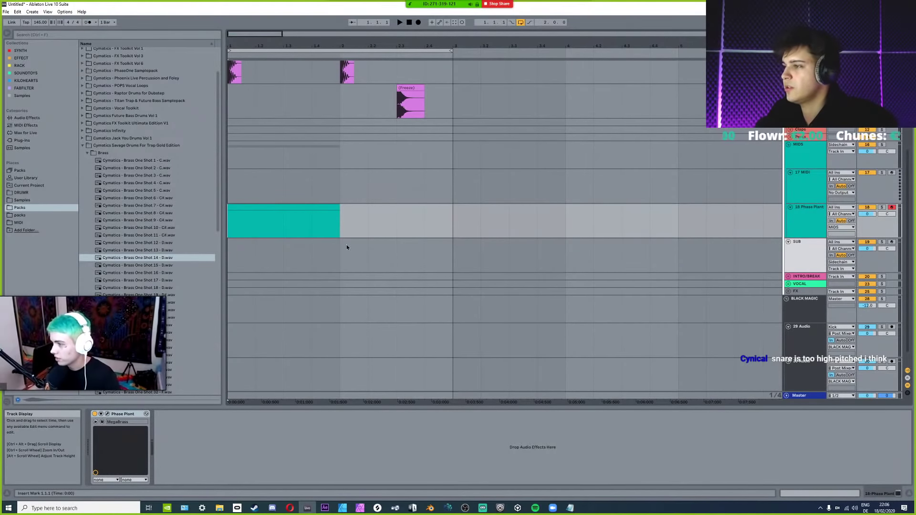
double_click(249, 215)
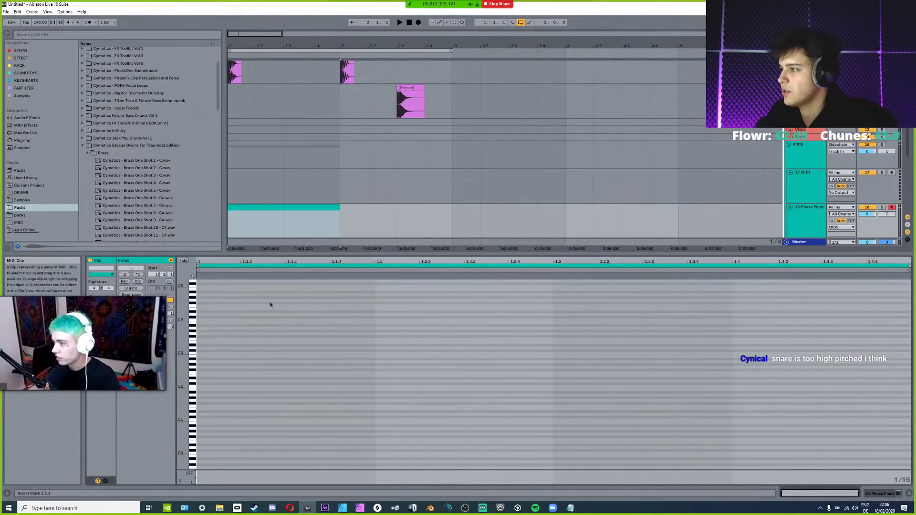
Draw a D3 note at 1.1.1 in the Phase Plant clip and lengthen it to one beat.
double_click(201, 348)
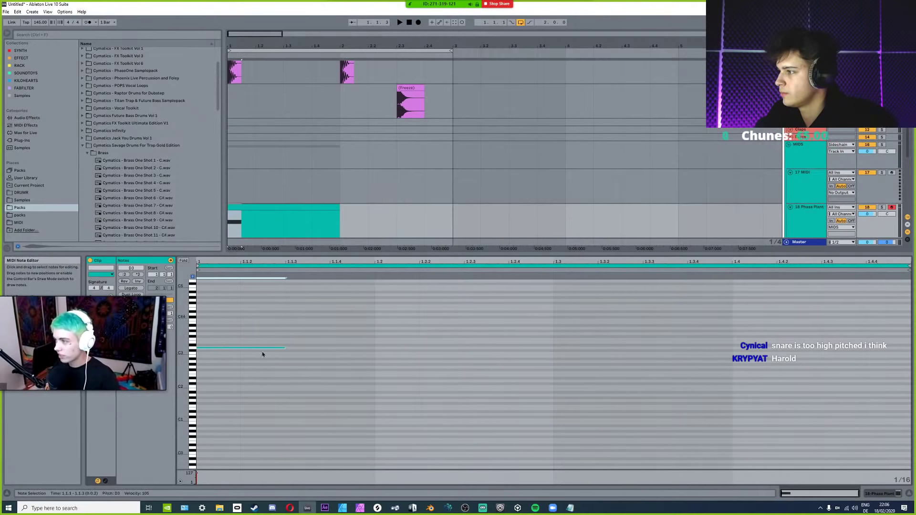
scroll(266, 362, "up", 3)
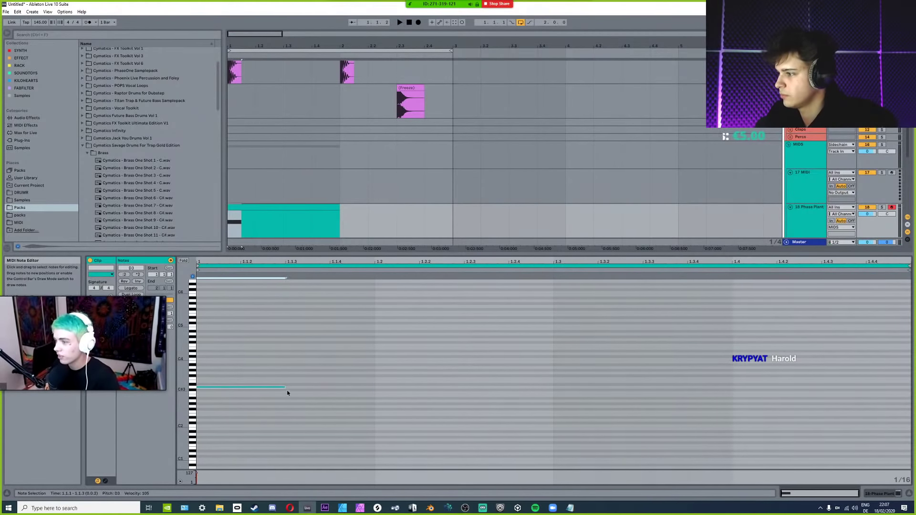
left_click_drag(286, 388, 375, 387)
Switch to Streamlabs OBS and activate the DUO CAMERA scene.
mouse_move(460, 3)
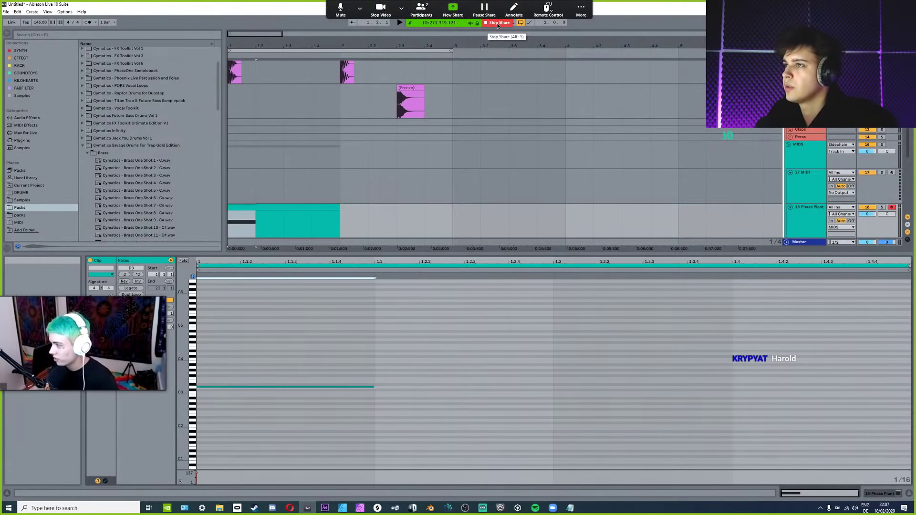
key("alt+Tab")
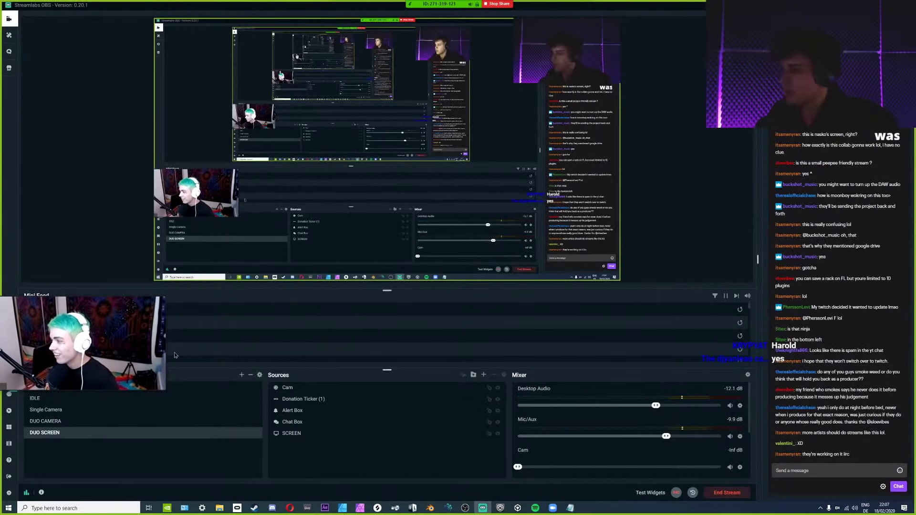
left_click(36, 422)
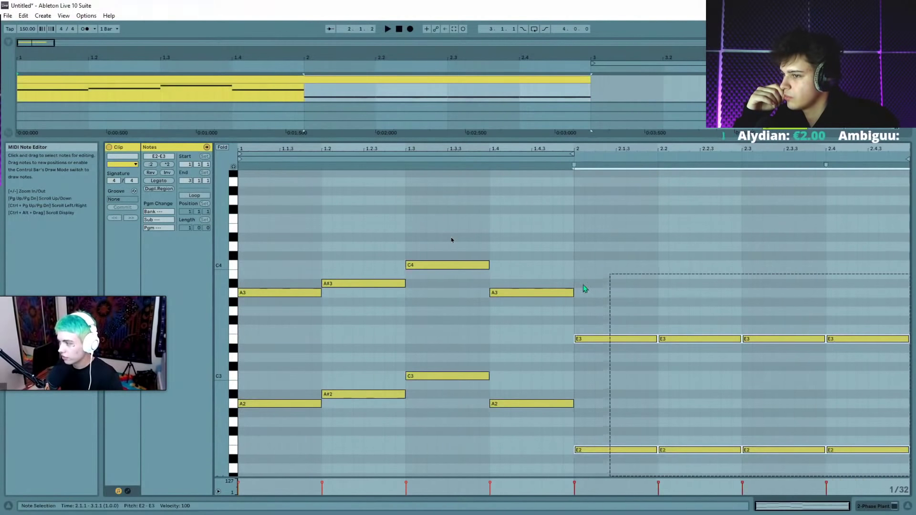
Play the phrase briefly and delete all E2 and E3 notes after the first beat of bar 2.
key("space")
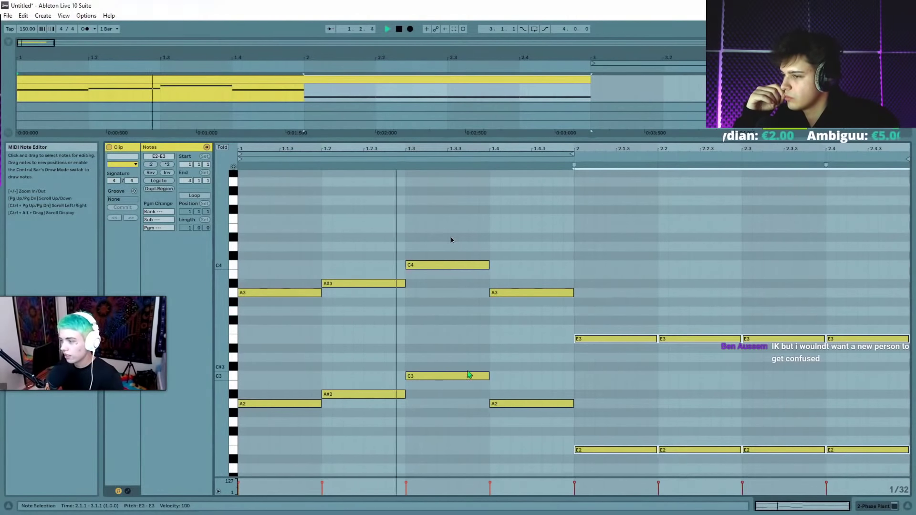
key("space")
left_click_drag(665, 296, 638, 382)
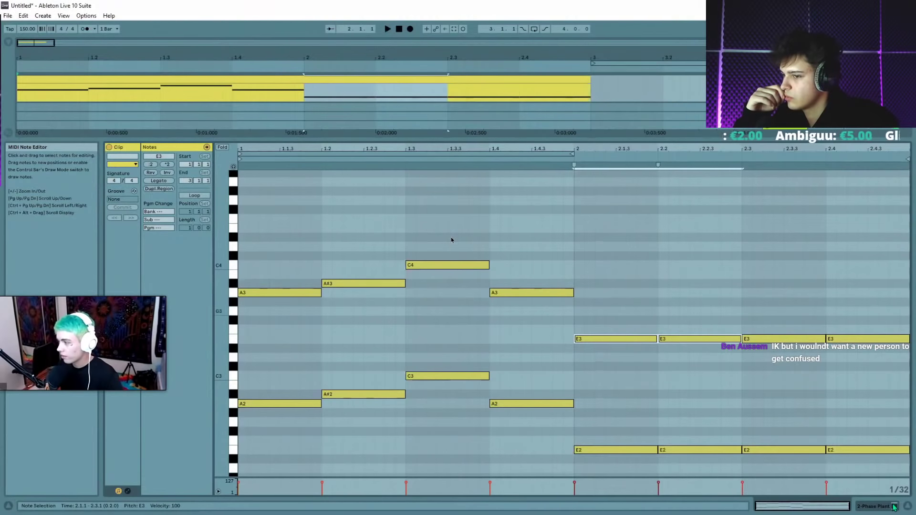
left_click_drag(683, 308, 873, 491)
key("Delete")
left_click_drag(630, 283, 601, 501)
left_click_drag(576, 326, 907, 177)
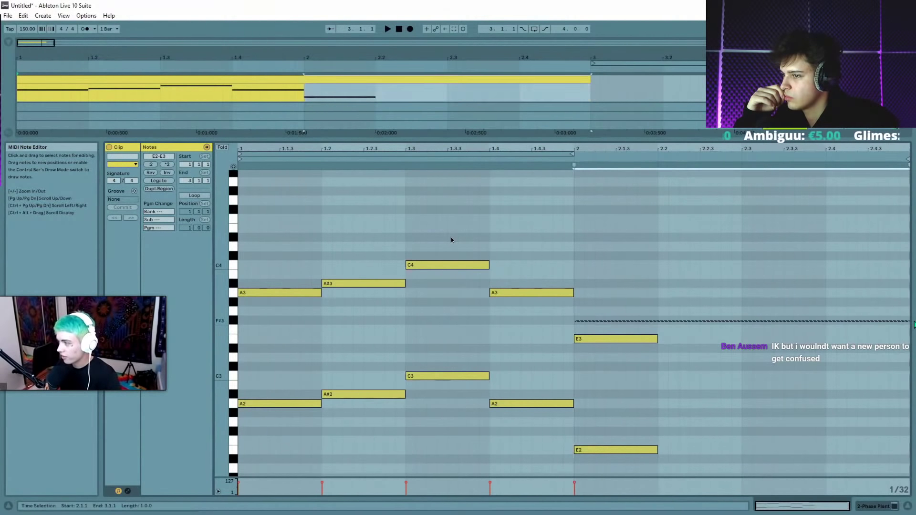
Try all the notes in the clip slightly longer, restore their lengths and play the phrase from 1.1.1.
left_click_drag(238, 460, 526, 189)
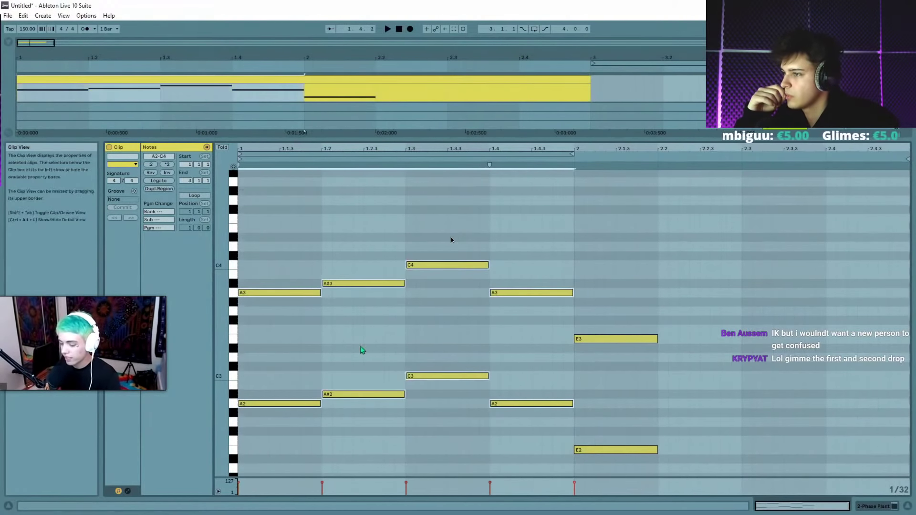
left_click(353, 329)
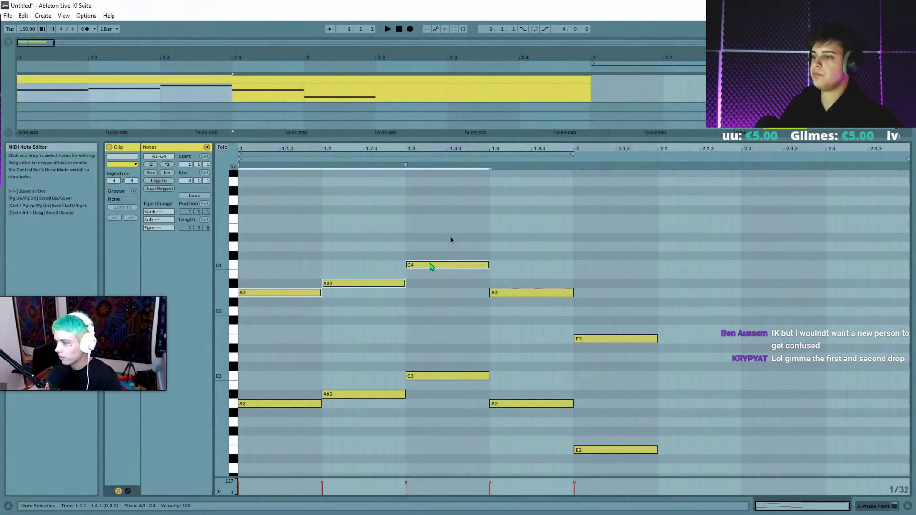
left_click(444, 305)
key("ctrl+a")
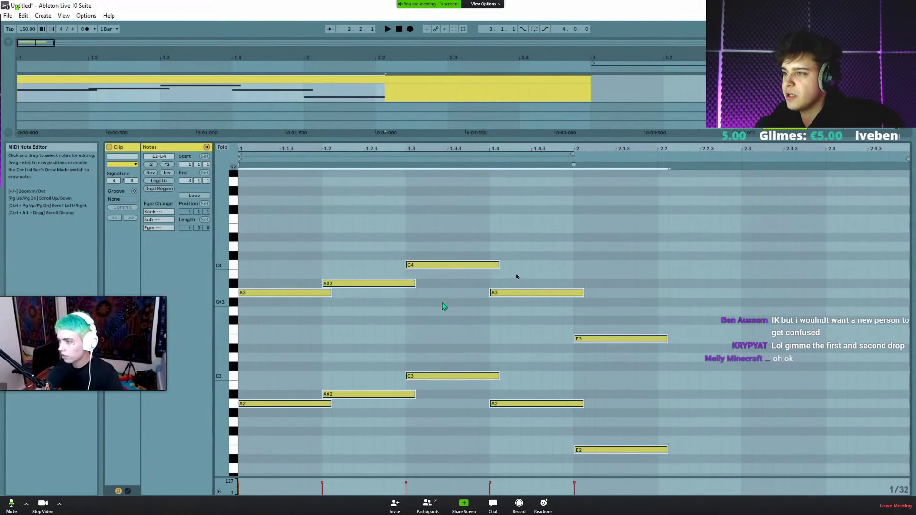
key("shift+Down")
key("shift+Up")
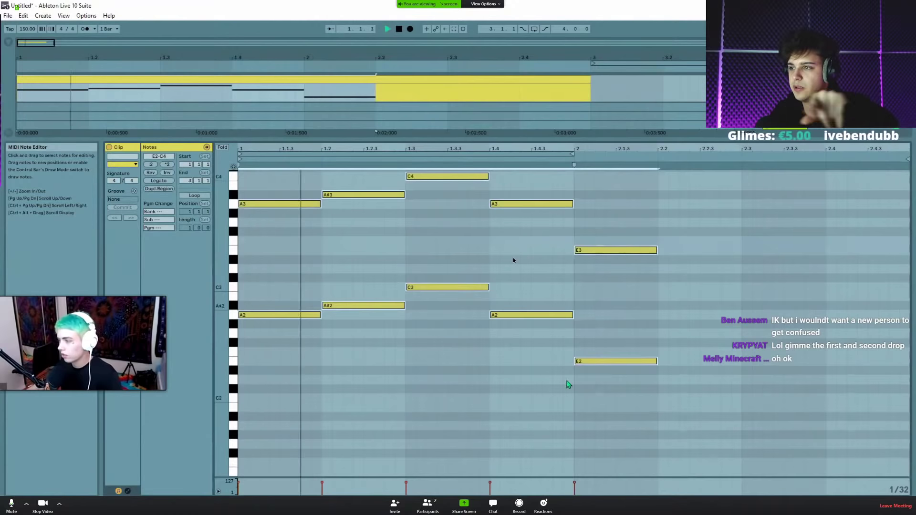
left_click_drag(575, 365, 506, 259)
key("space")
Search the plug-ins for "tape", add kHs Tape Stop after Phase Plant and unfold its device parameters.
key("shift+Tab")
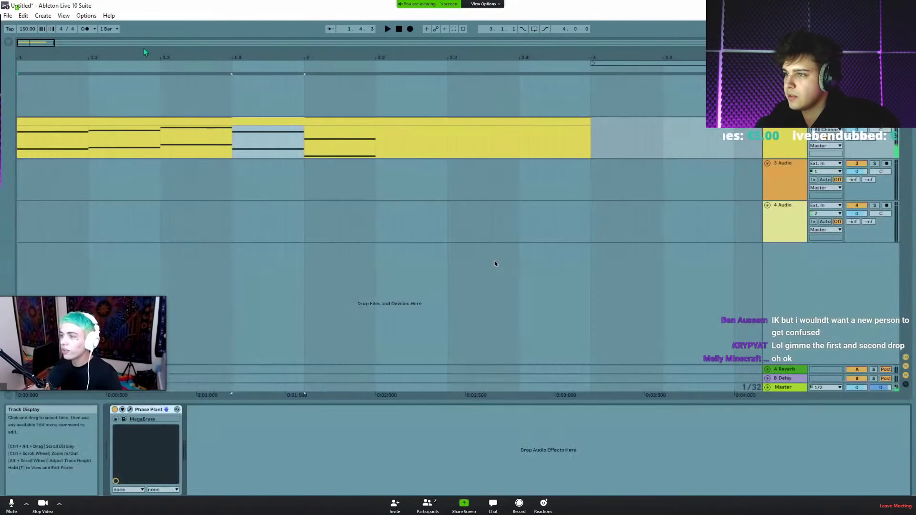
key("ctrl+alt+b")
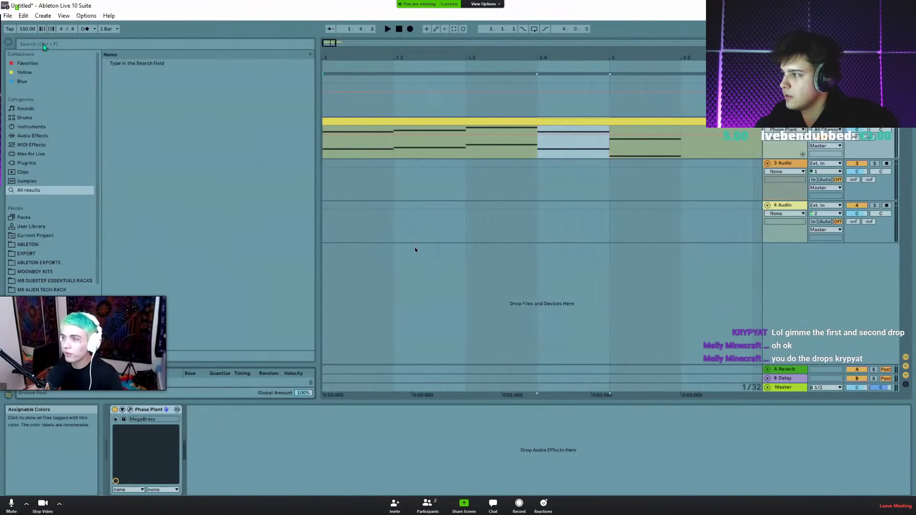
left_click(44, 44)
type("tape")
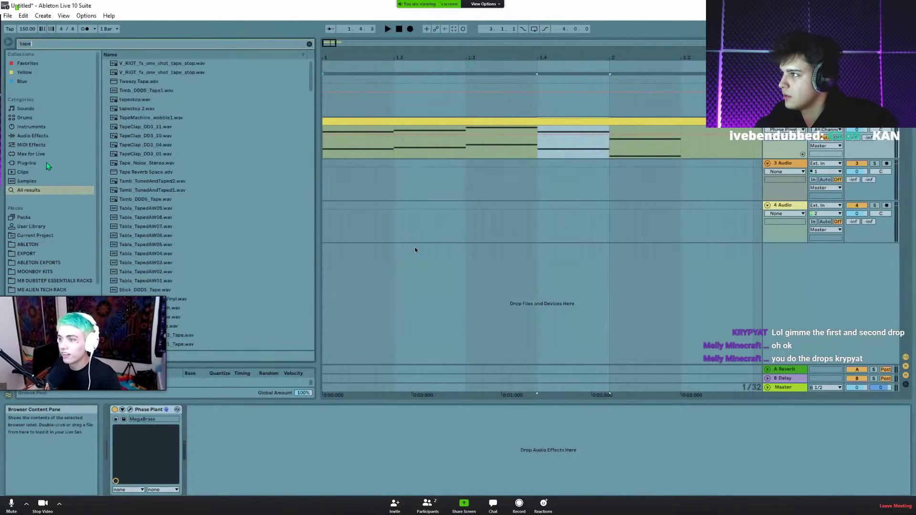
left_click(48, 162)
left_click_drag(141, 72, 237, 419)
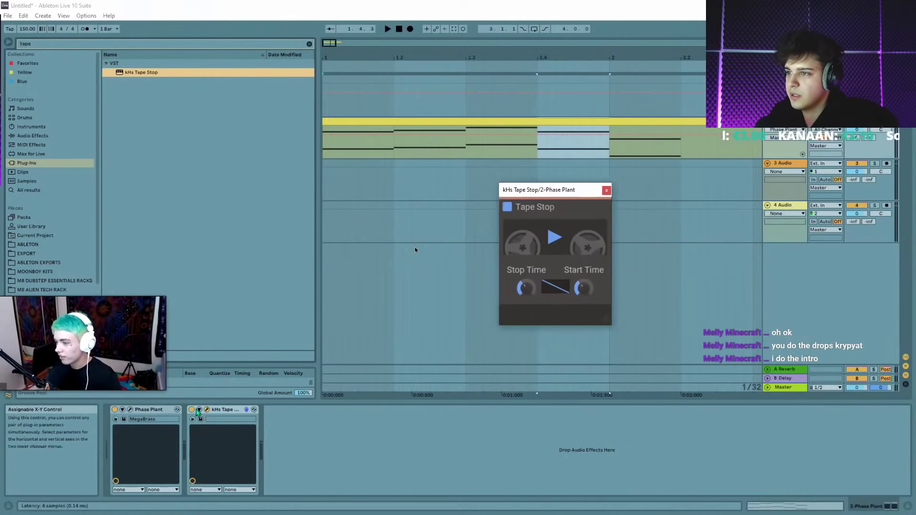
left_click(205, 414)
left_click(591, 149)
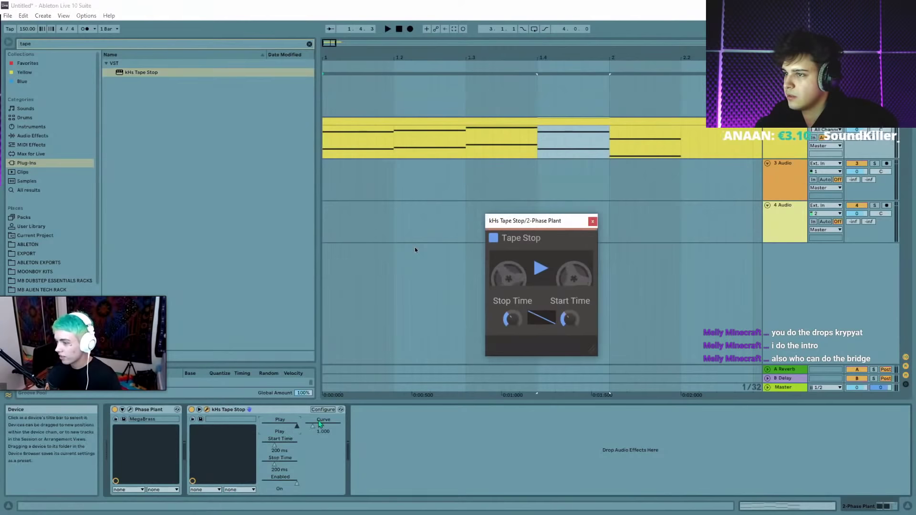
Draw Tape Stop Play automation that pauses the tape from 1.4.3 to 2.1.1 and play the phrase.
key("a")
key("b")
key("space")
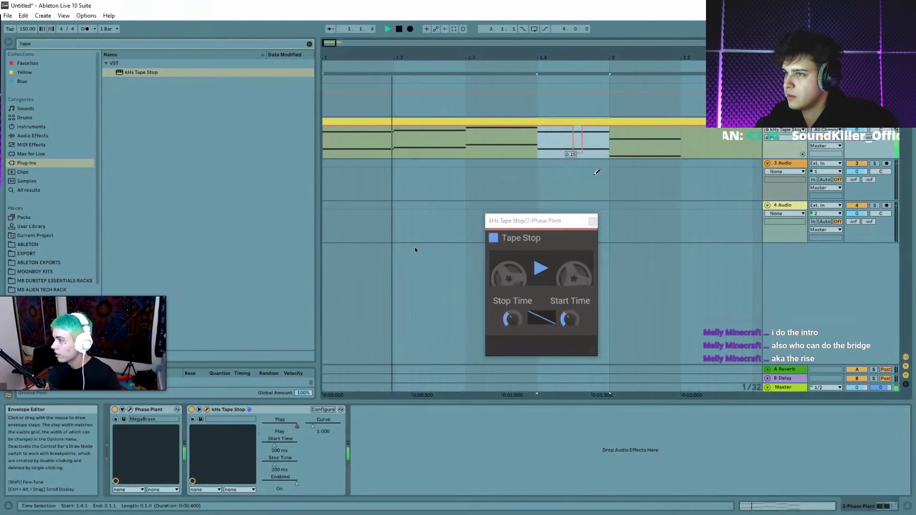
key("space")
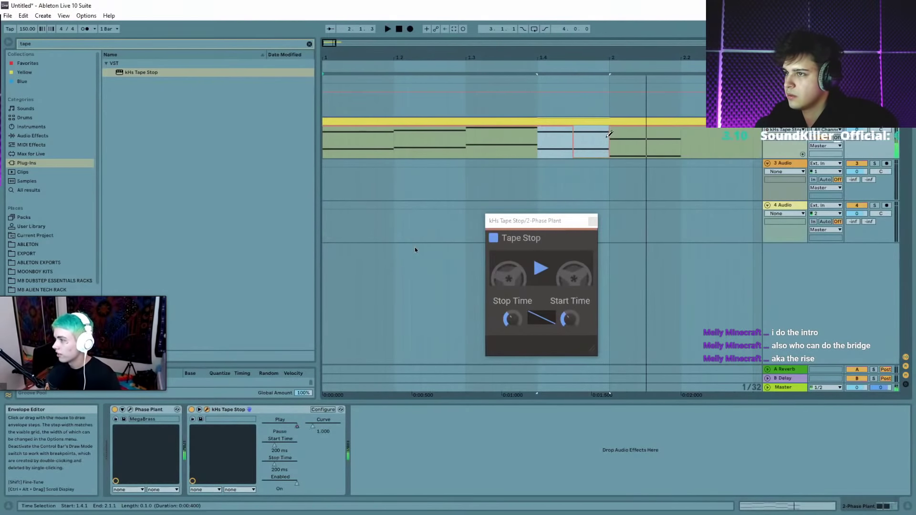
Set Tape Stop's Stop Time to 121 ms and Start Time to 64.0 ms, and audition the phrase.
left_click_drag(512, 318, 512, 315)
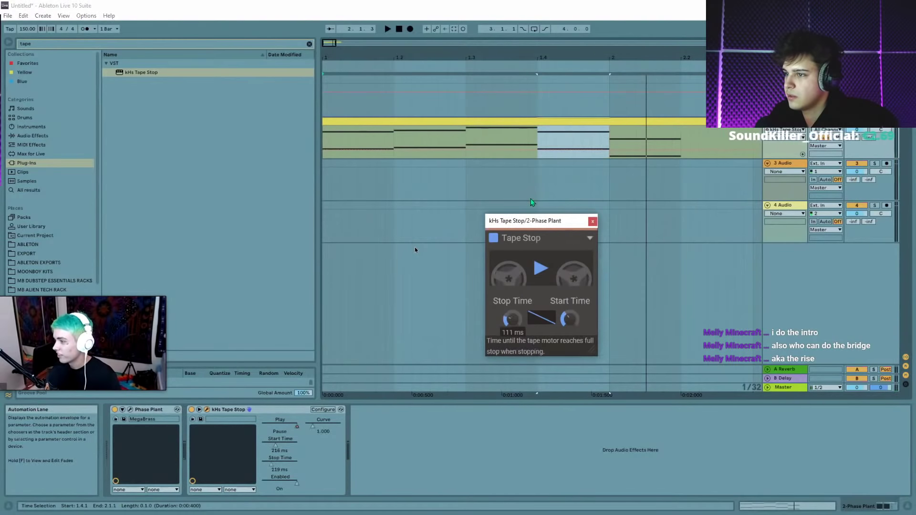
key("space")
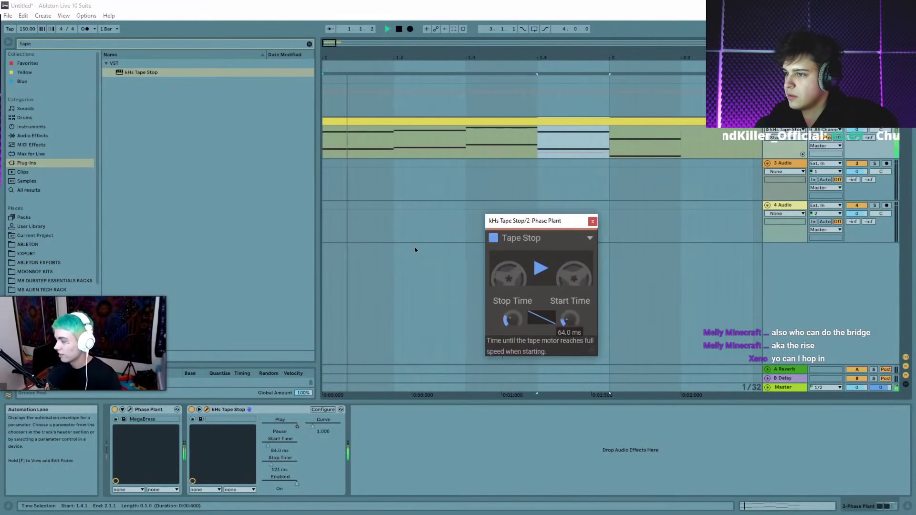
key("space")
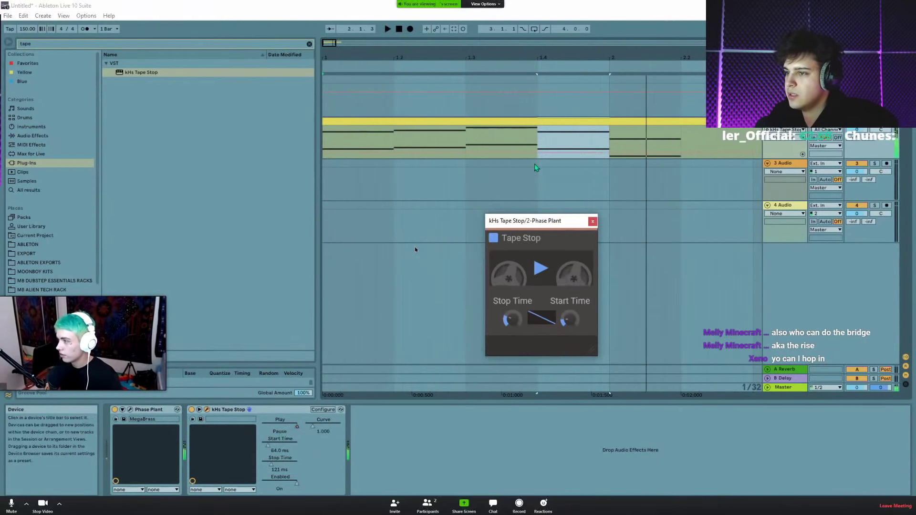
Redraw the tape pause to begin slightly after 1.4.3, replaying the phrase and undoing the last stray stroke.
key("space")
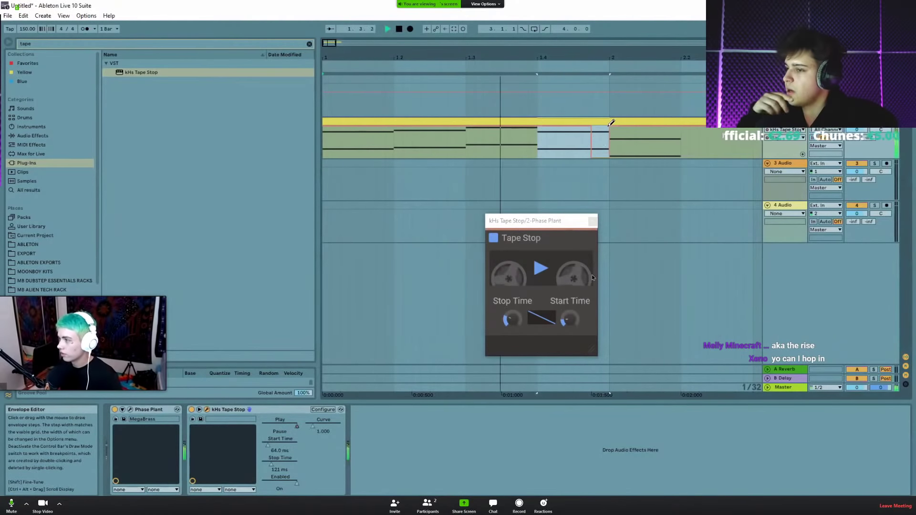
key("space")
left_click_drag(595, 136, 594, 171)
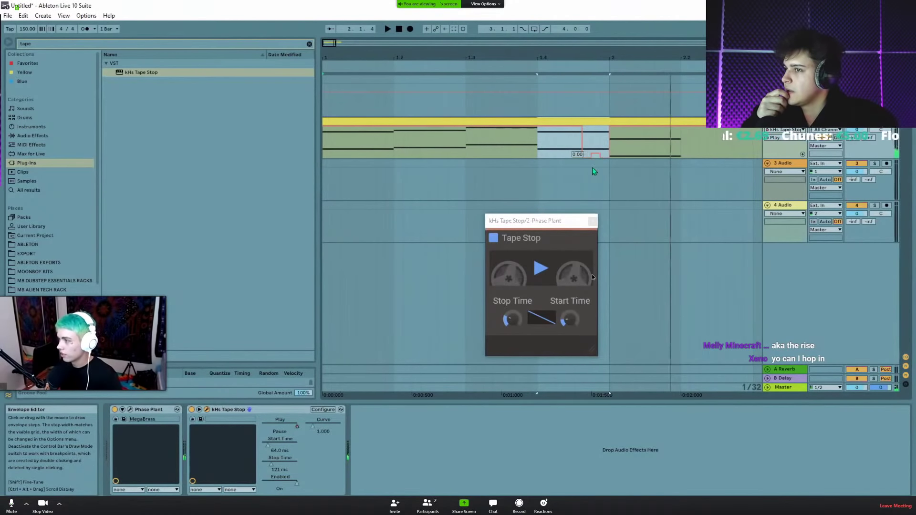
key("ctrl+z")
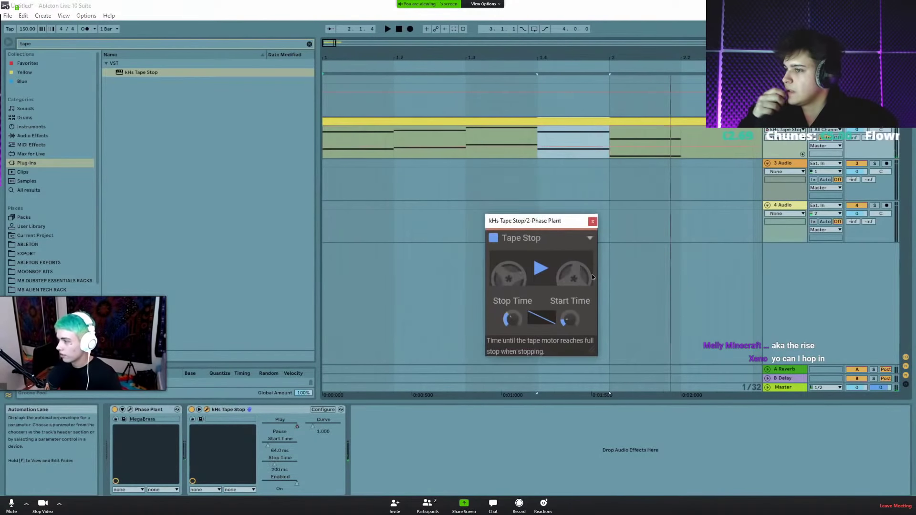
Audition the phrase while setting Tape Stop's Stop Time to 130 ms and Start Time to 2.05 ms.
key("space")
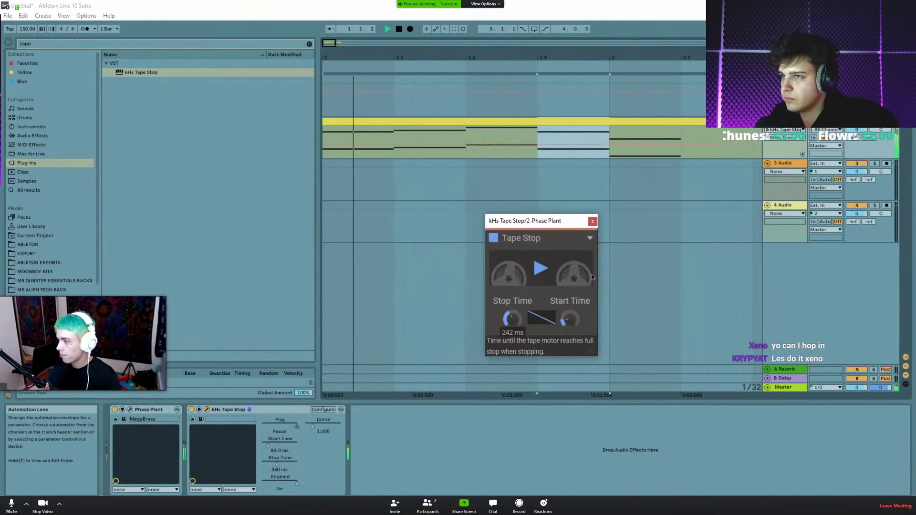
left_click(538, 143)
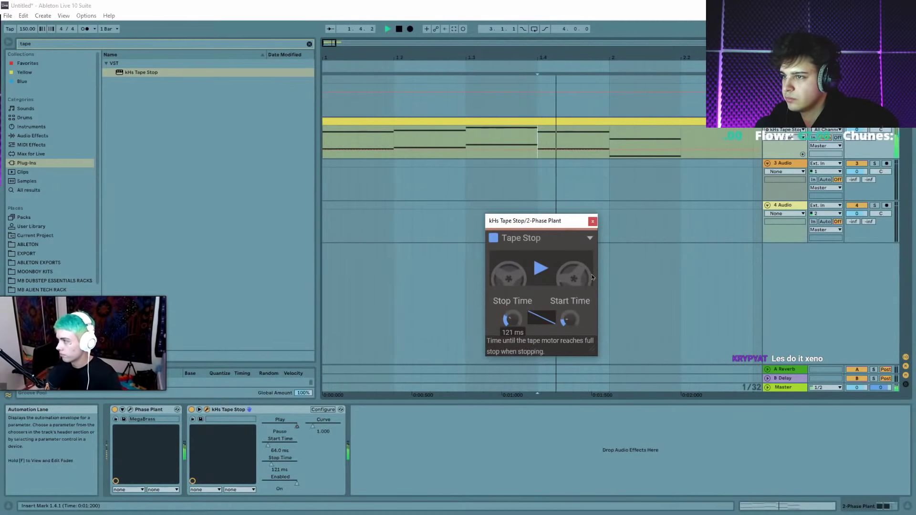
key("space")
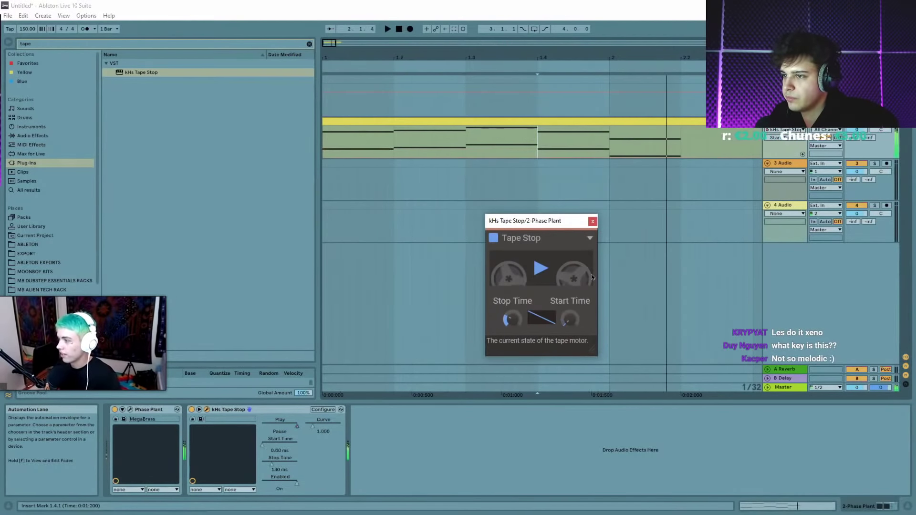
left_click(583, 140)
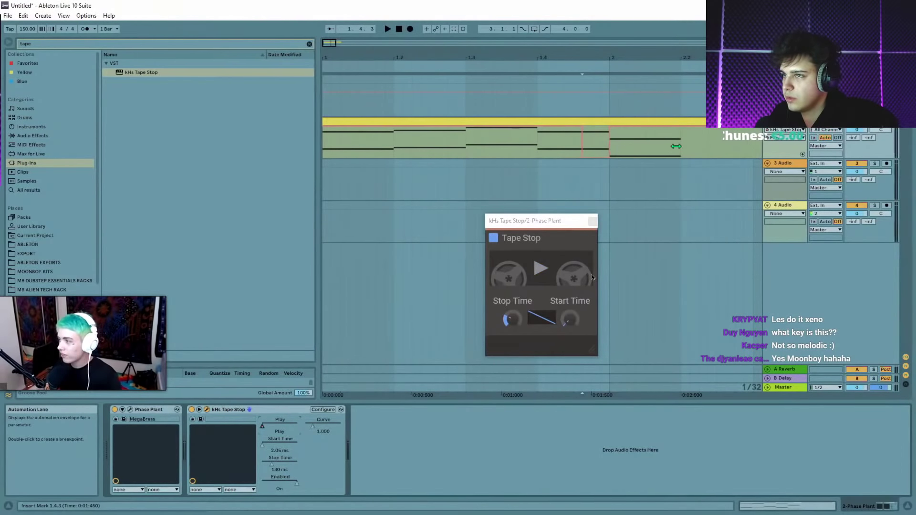
Hide the automation and split the brass clip at 2.1.1.
left_click_drag(620, 147, 698, 145)
left_click(630, 148)
key("a")
left_click_drag(613, 150, 716, 149)
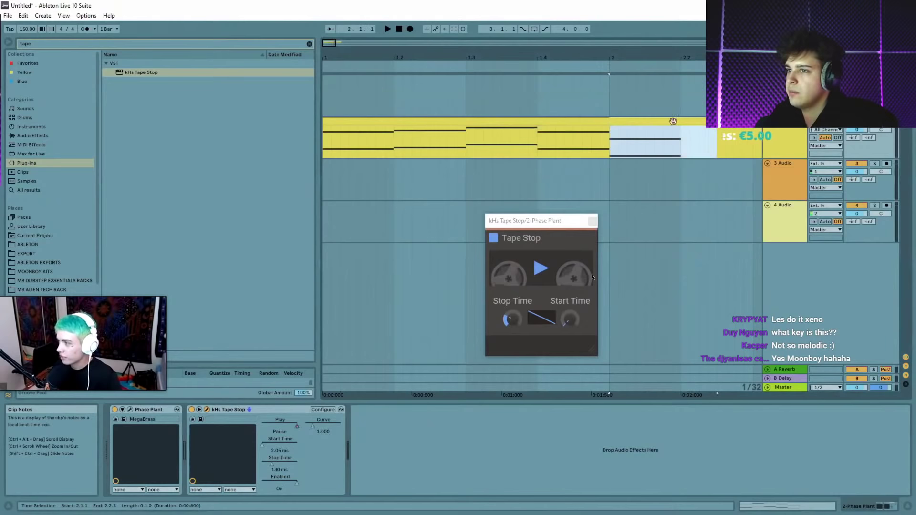
key("minus")
key("ctrl+e")
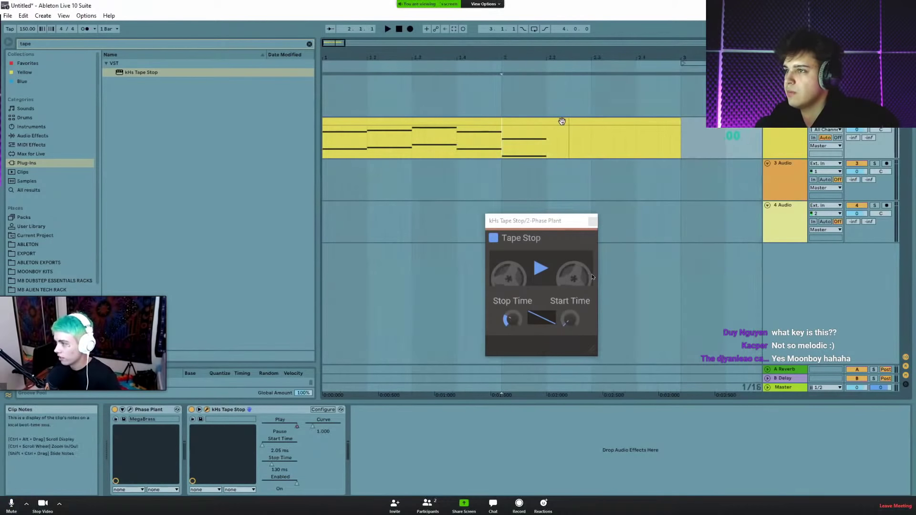
Reselect the full two-bar brass clip, open its notes and deactivate E2 and E3 at 2.1.1.
left_click(562, 121)
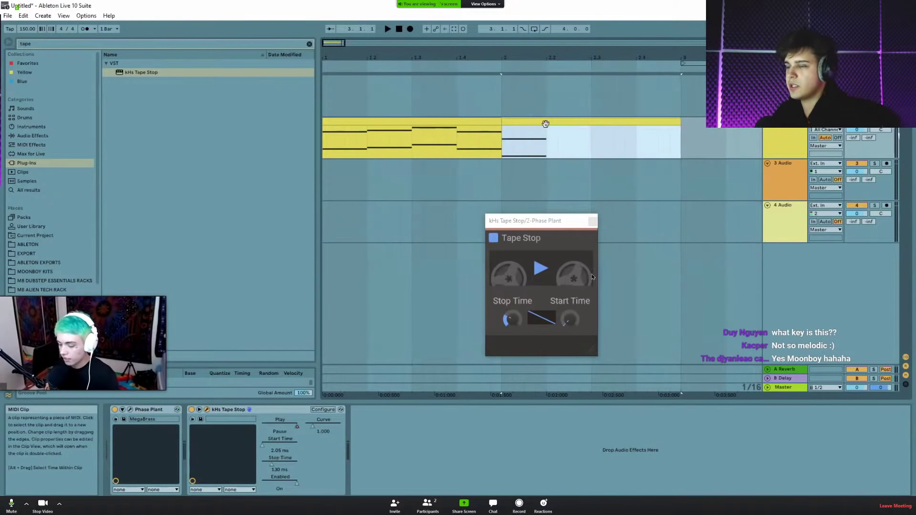
left_click(482, 123, "shift")
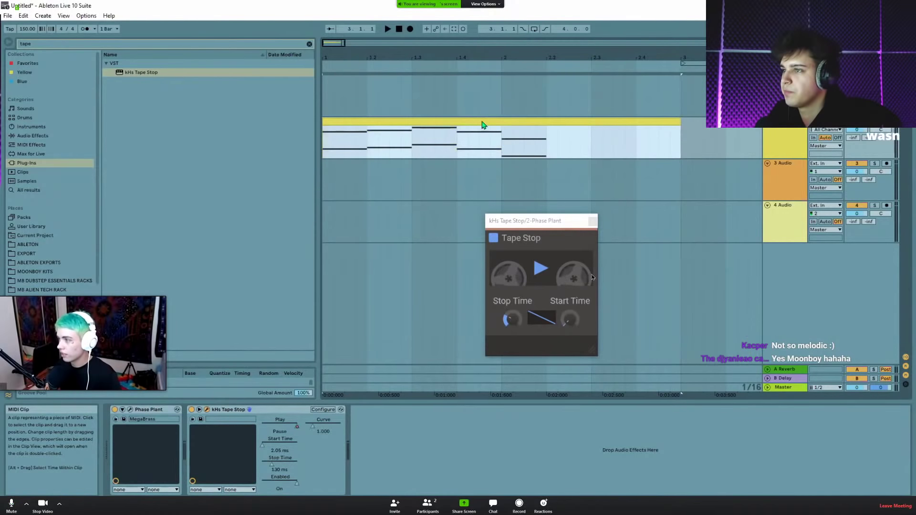
double_click(482, 123)
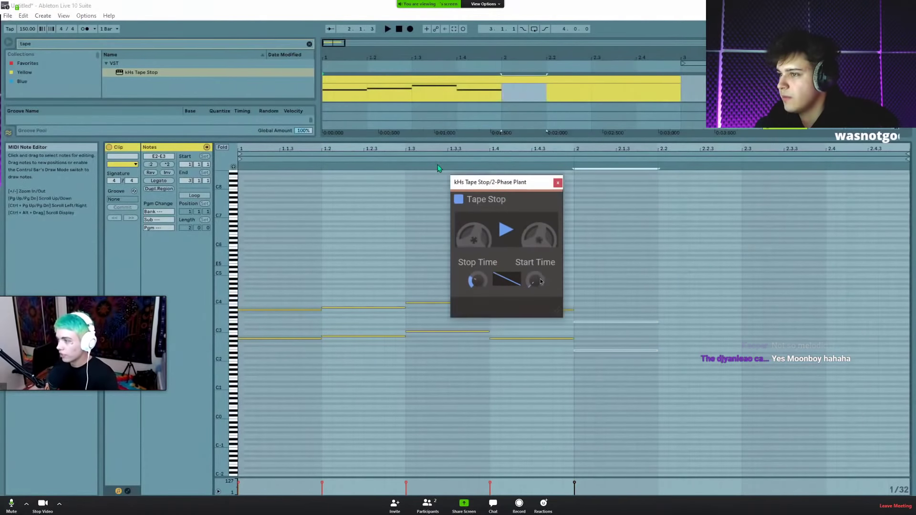
Move the Tape Stop window clear of the notes and select all bar 1 notes from A2 to C4.
left_click_drag(498, 185, 351, 233)
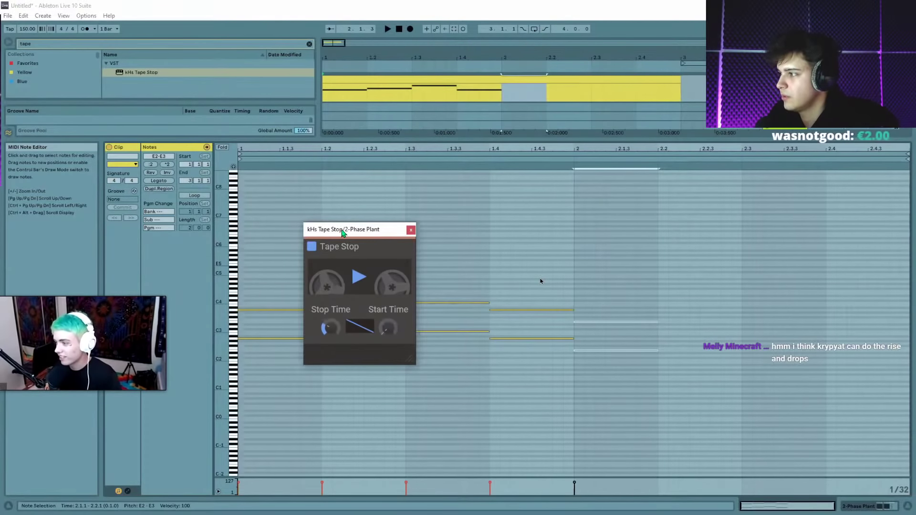
left_click_drag(343, 233, 467, 379)
left_click_drag(533, 304, 388, 211)
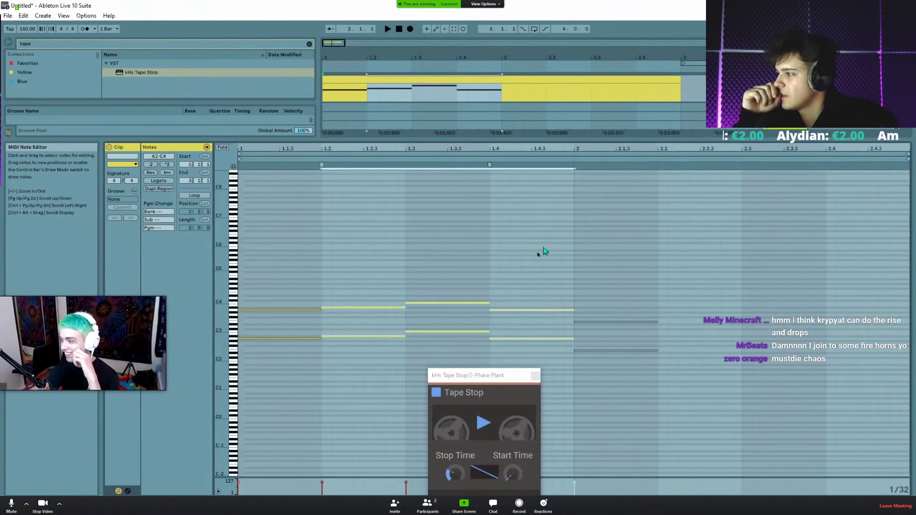
left_click_drag(544, 251, 297, 368)
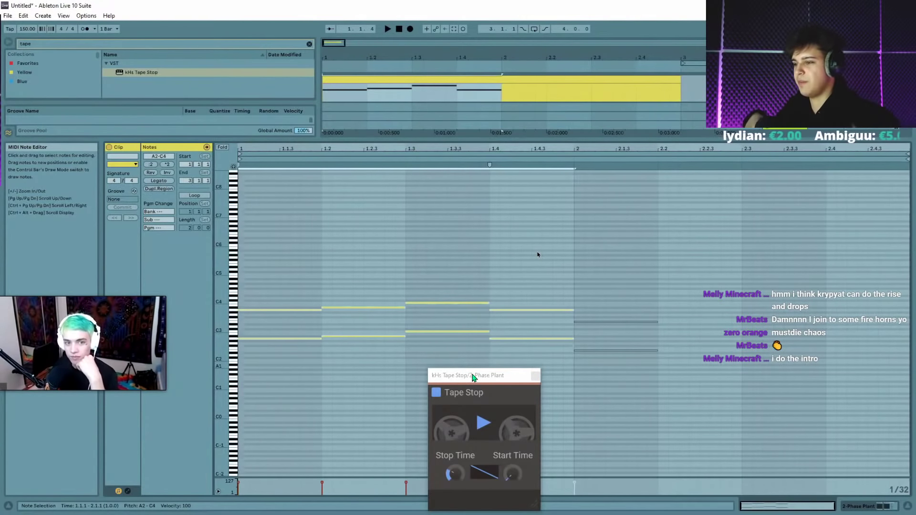
left_click_drag(474, 377, 357, 163)
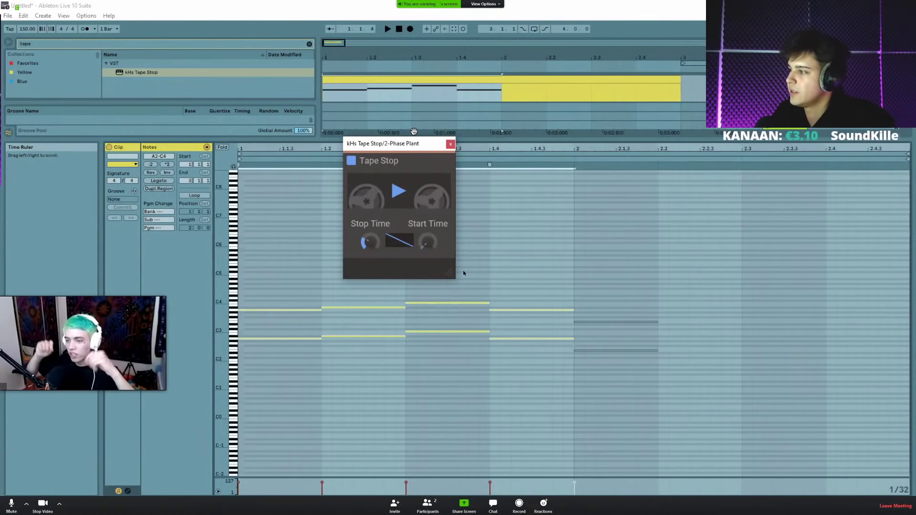
key("space")
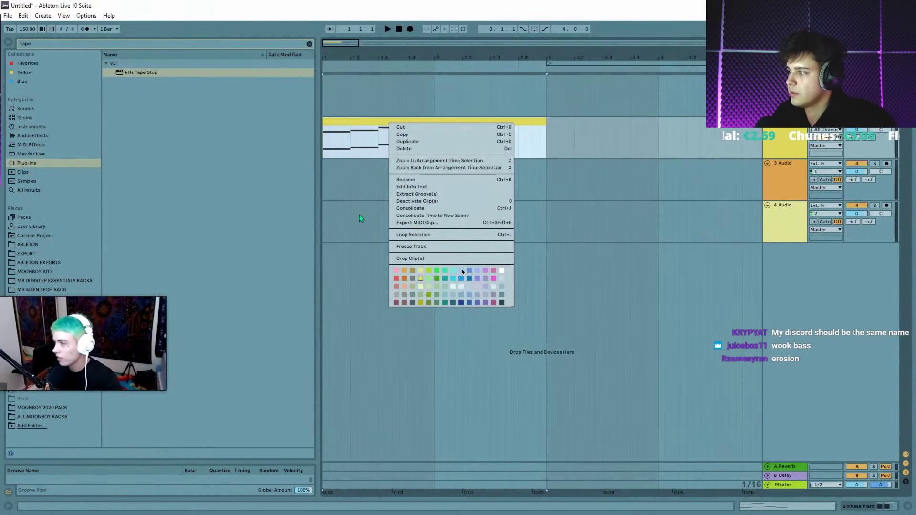
Dismiss the clip's context menu and insert a sixteenth-note MIDI clip at 1.1.3 on the Serum track.
left_click(337, 111)
left_click(336, 111)
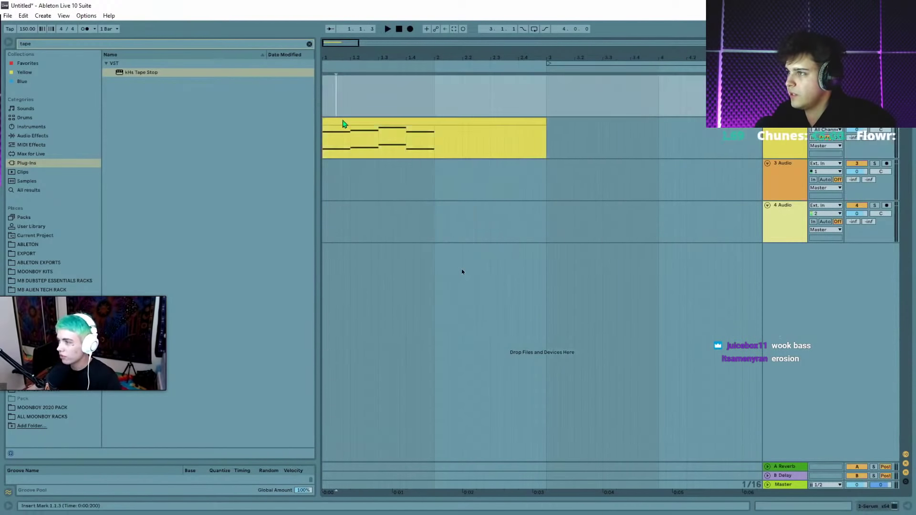
double_click(339, 113)
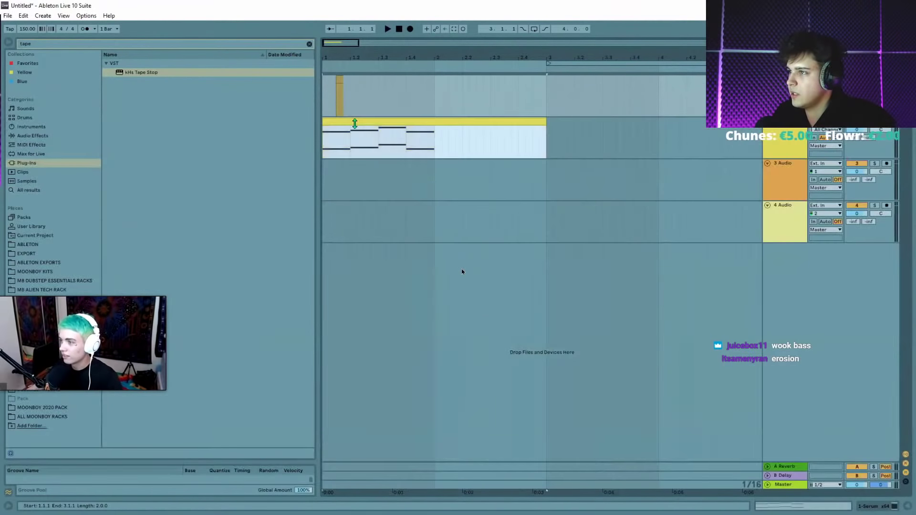
Select bar 1 of the Phase Plant clip and export it as a MIDI clip.
key("ctrl+alt+l")
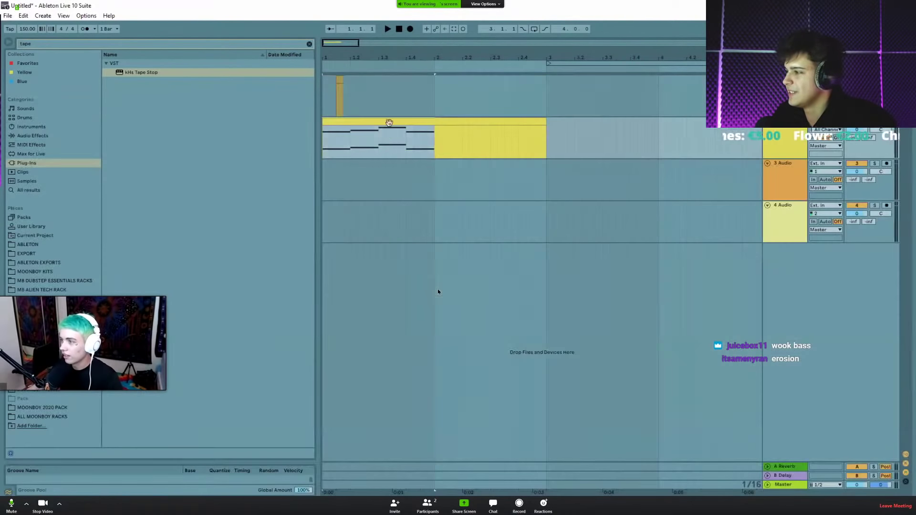
right_click(390, 120)
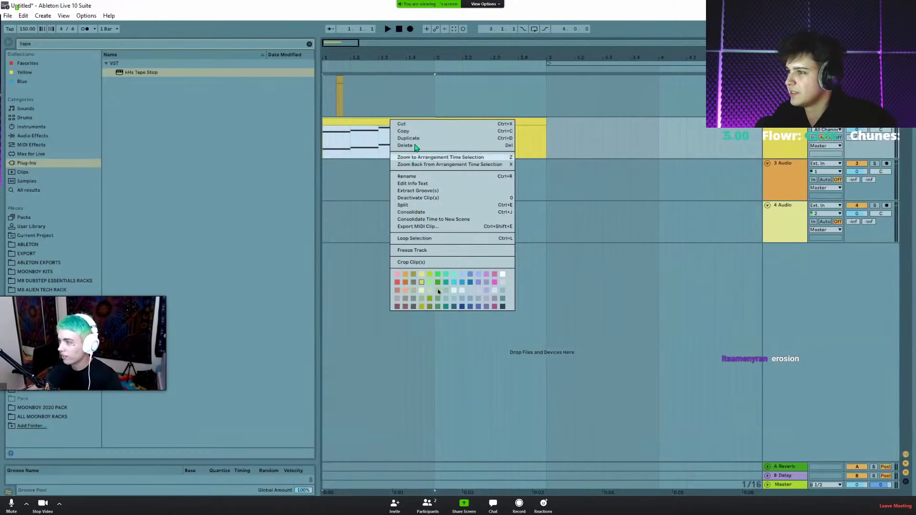
left_click(438, 227)
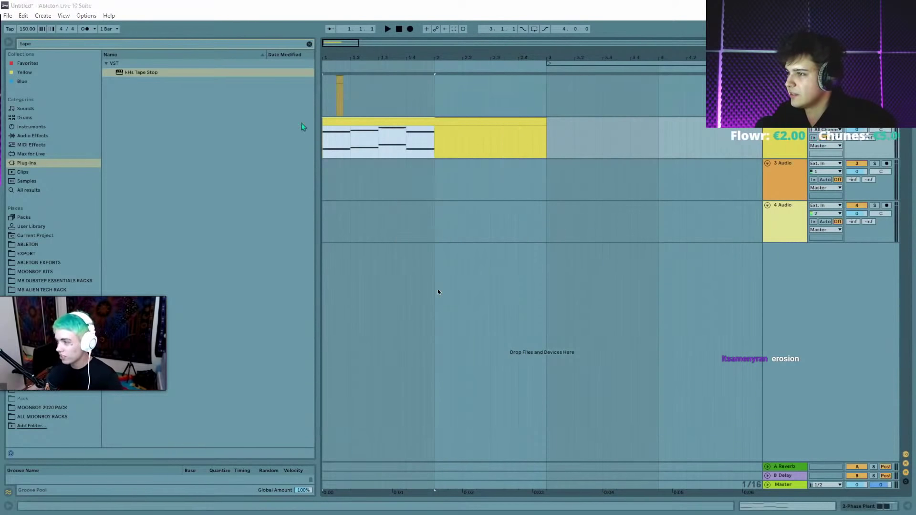
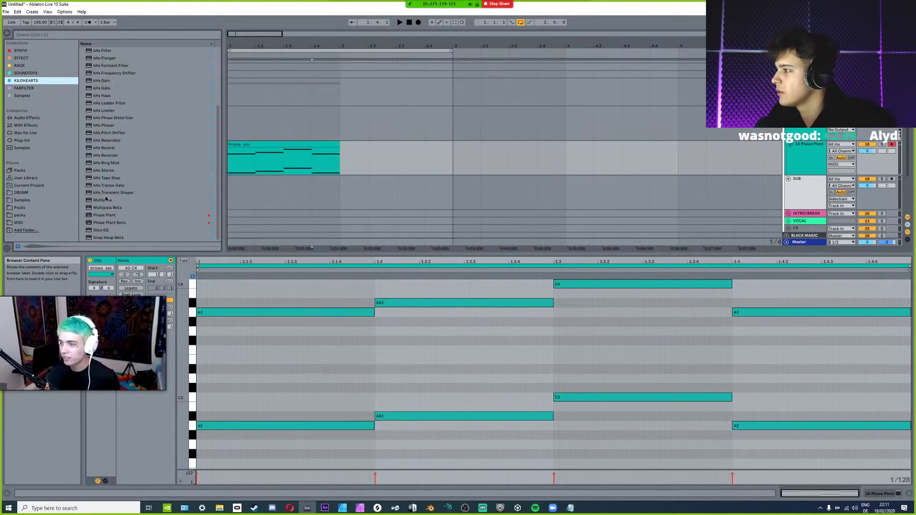
In the collaborator's Live project, select the one-bar brass clip, play it and open its Phase Plant instrument.
key("shift+Tab")
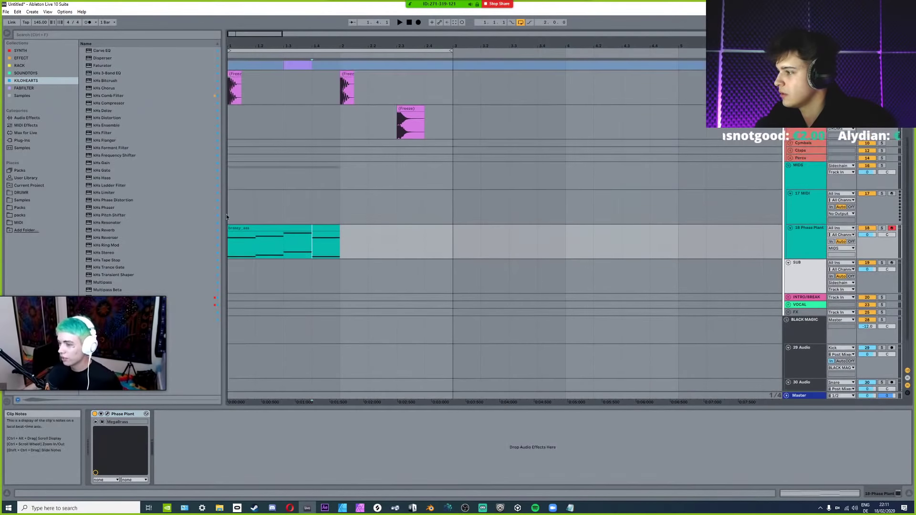
left_click(237, 241)
key("space")
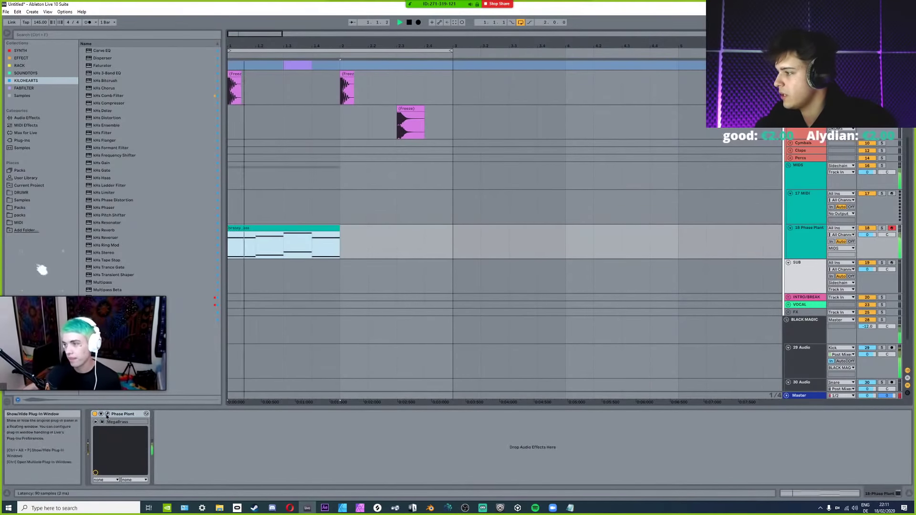
left_click(107, 415)
Switch Phase Plant's second sample generator off and back on to compare the sound, and stop playback.
left_click(288, 232)
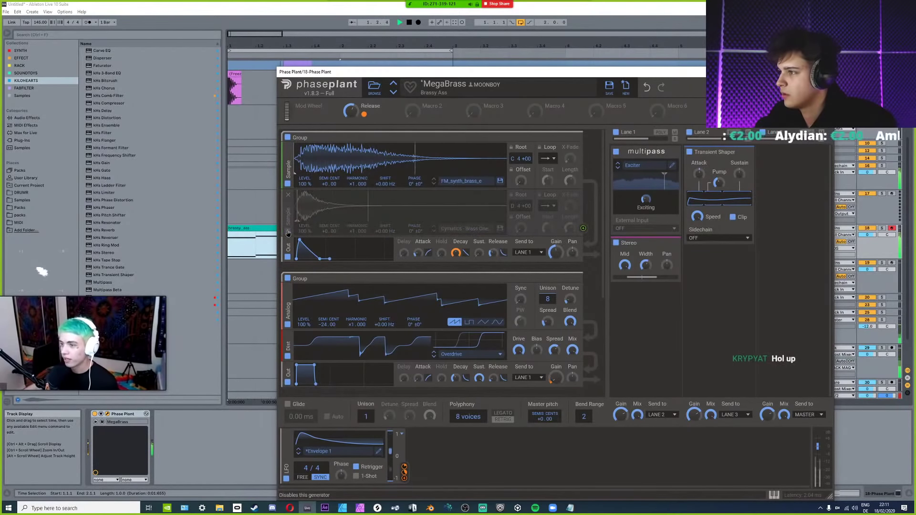
left_click(288, 232)
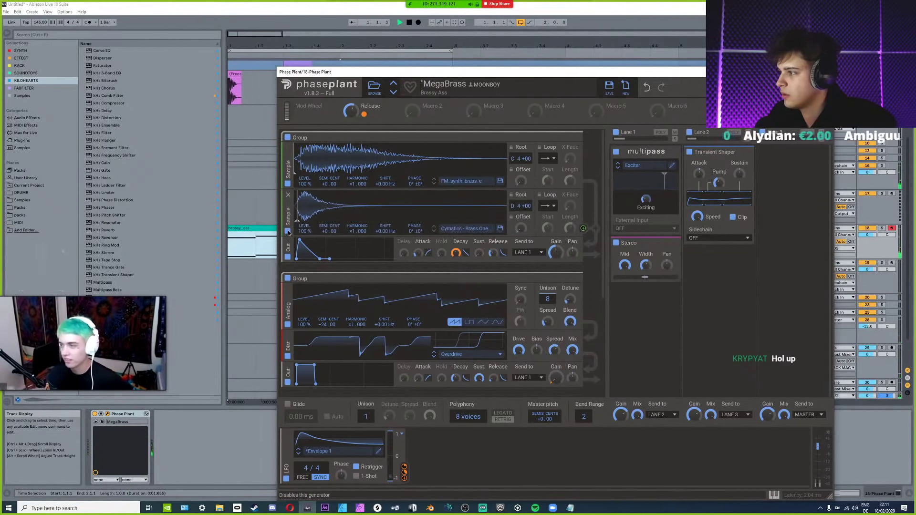
key("space")
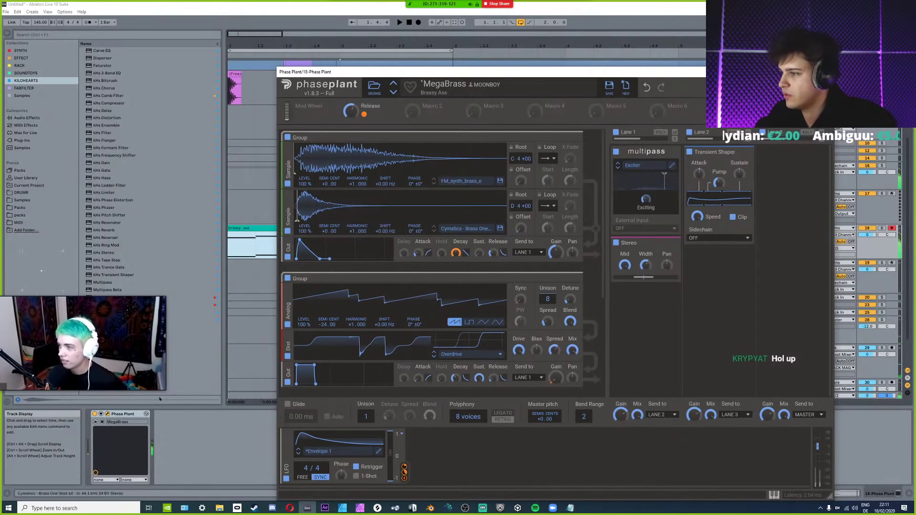
Replay the phrase, check the Multipass Exciting amount and close the Phase Plant window.
key("space")
mouse_move(646, 200)
key("space")
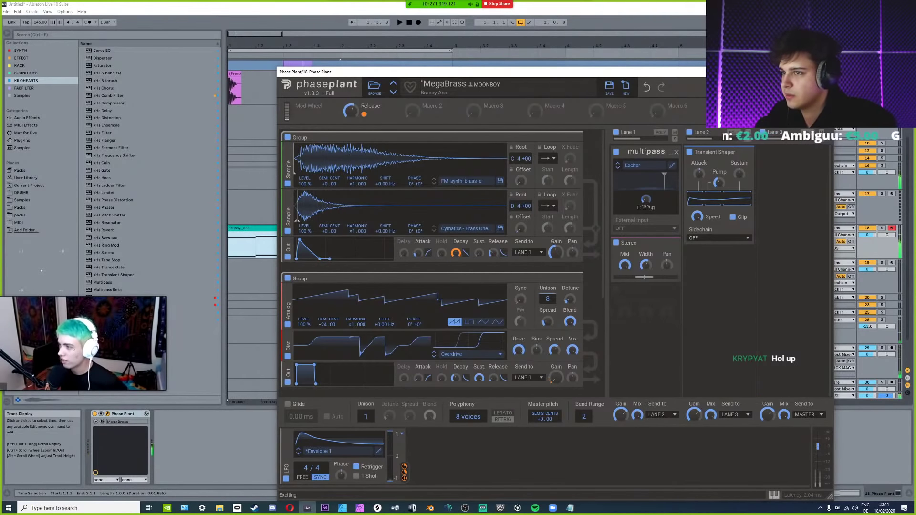
left_click(107, 416)
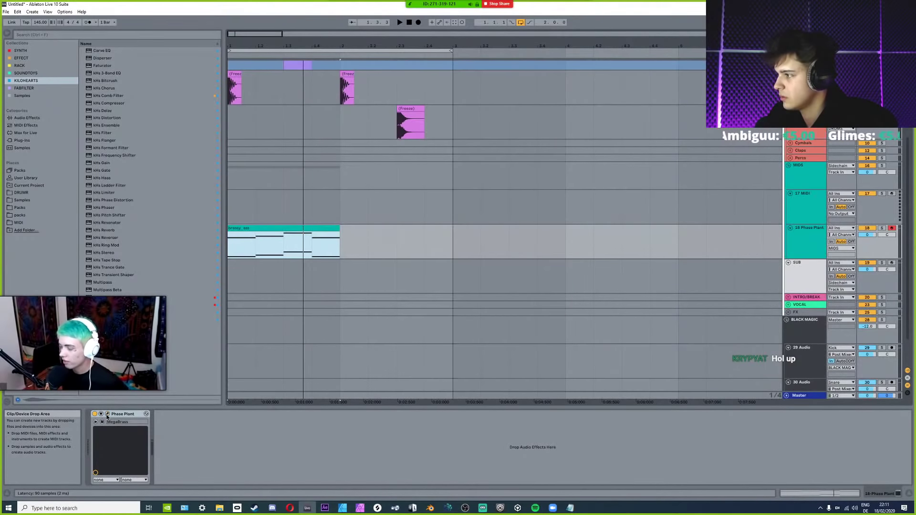
Lower the Master track volume to -3.1 dB while replaying the brass phrase.
key("space")
key("space")
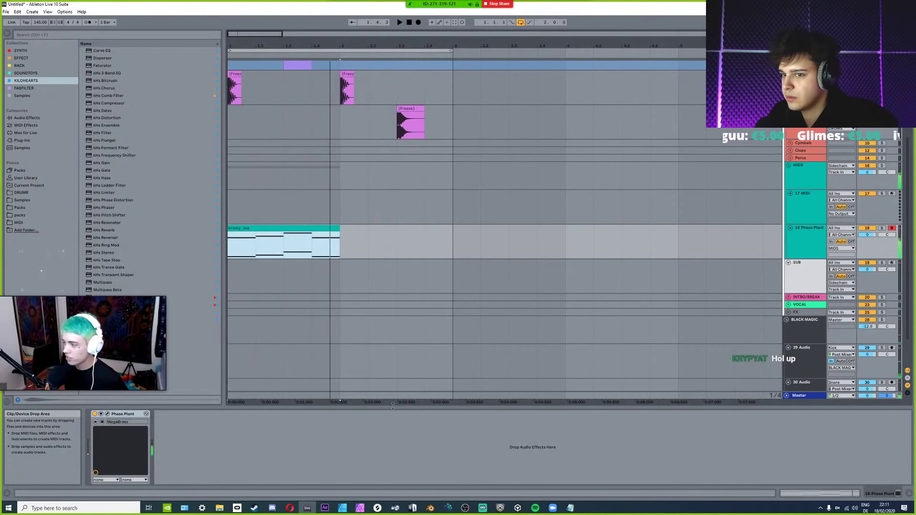
left_click_drag(872, 396, 872, 409)
key("space")
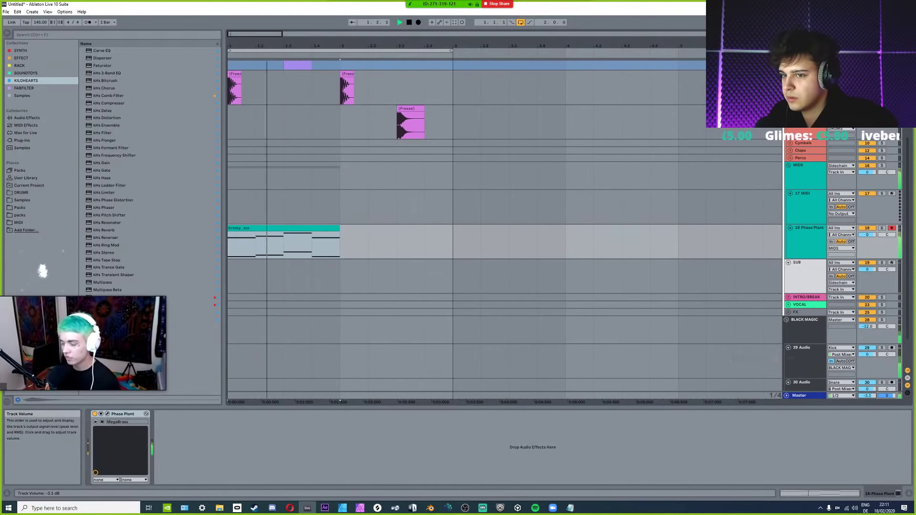
key("space")
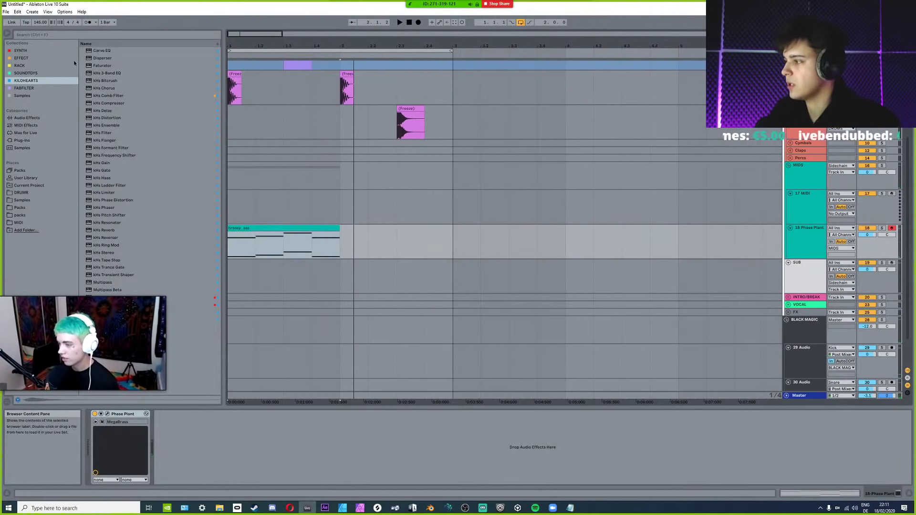
left_click(24, 88)
left_click(93, 59)
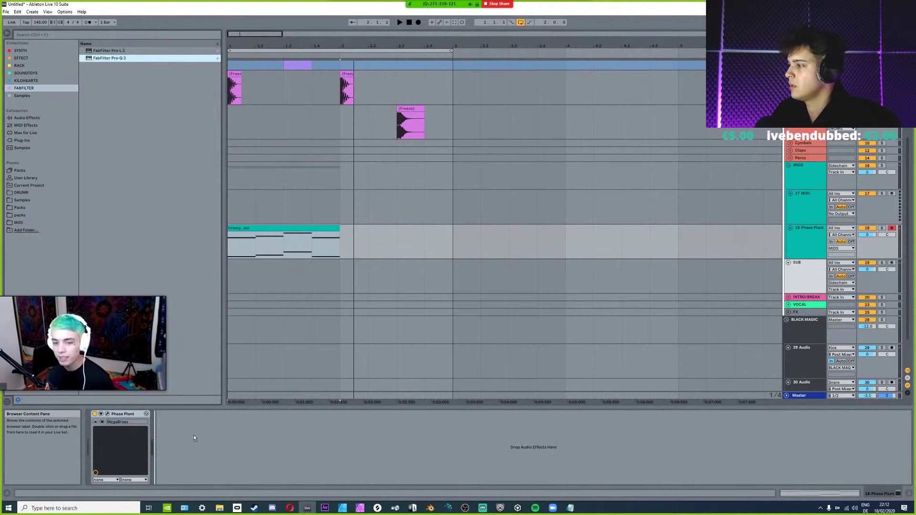
left_click_drag(180, 421, 175, 413)
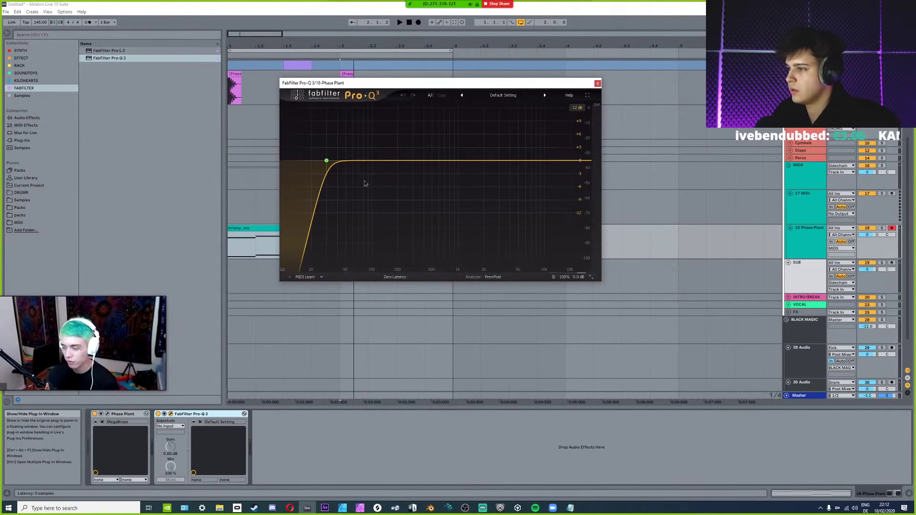
left_click(206, 419)
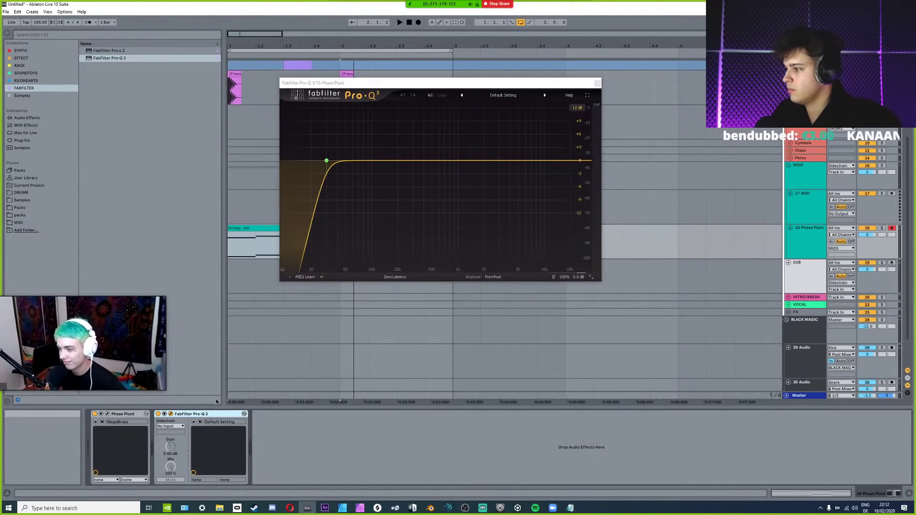
key("Delete")
Replay the brass clip, add the Sides.adv effect preset from the EFFECT collection after Phase Plant, and play the result.
left_click(242, 227)
key("space")
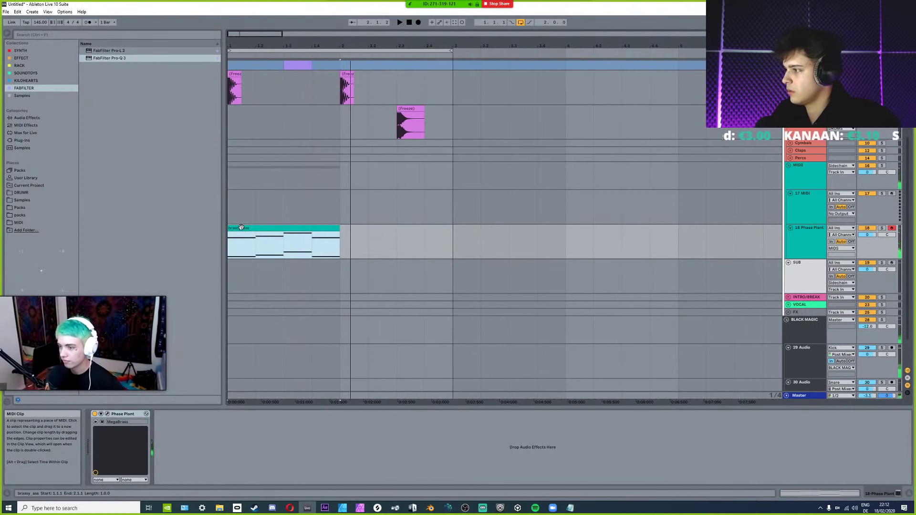
left_click(21, 58)
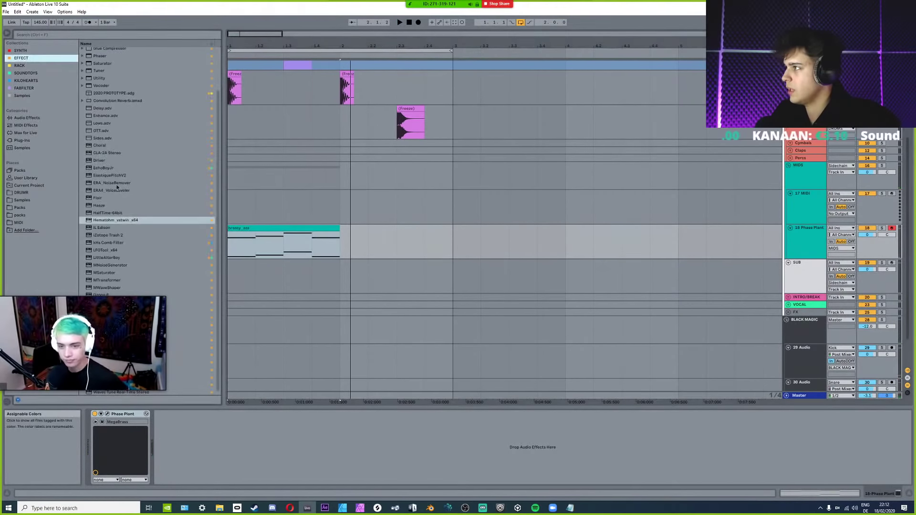
scroll(110, 177, "up", 3)
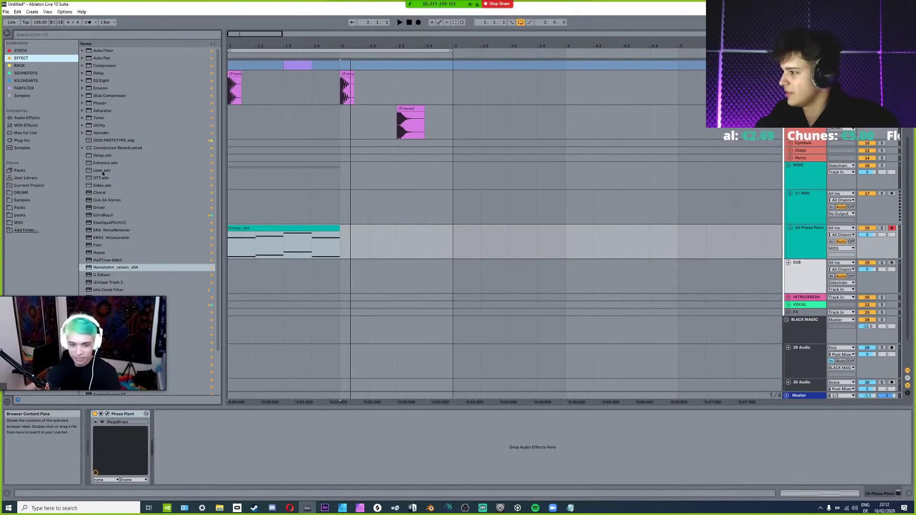
double_click(102, 185)
key("space")
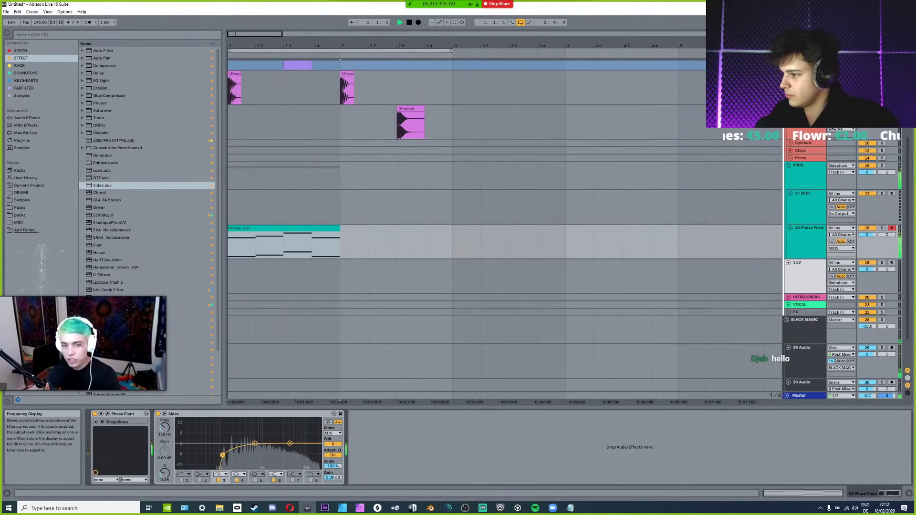
Open the brass clip's MIDI notes and audition the individual notes on each beat.
double_click(292, 228)
scroll(582, 331, "up", 3)
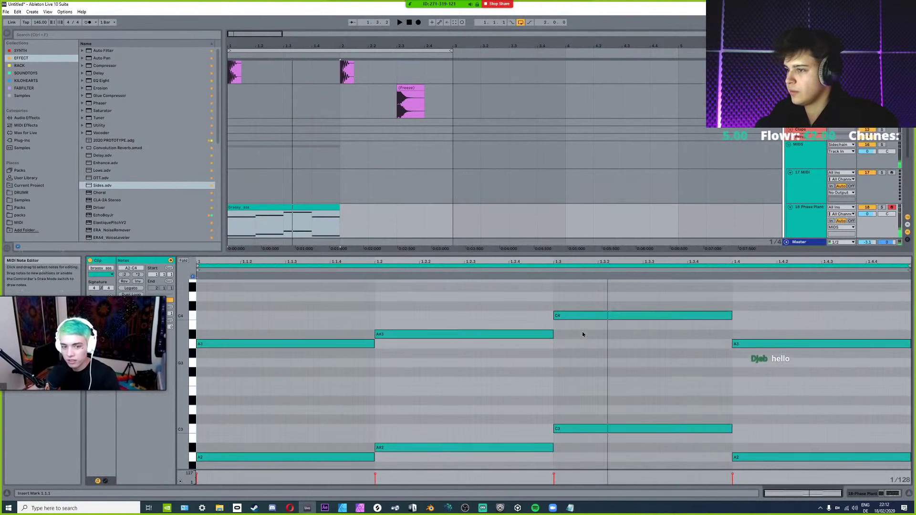
left_click(761, 397)
left_click(748, 394)
scroll(747, 395, "down", 3)
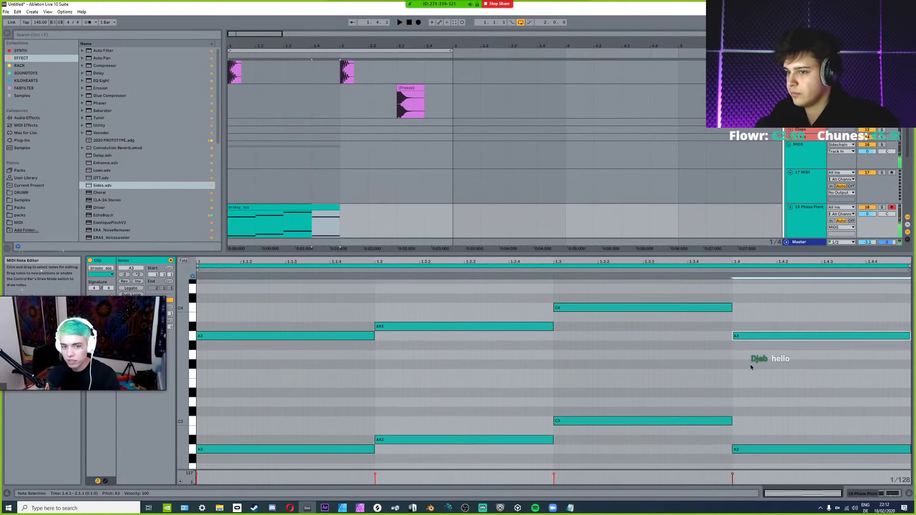
left_click(763, 450)
scroll(763, 401, "up", 4)
left_click_drag(319, 369, 320, 437)
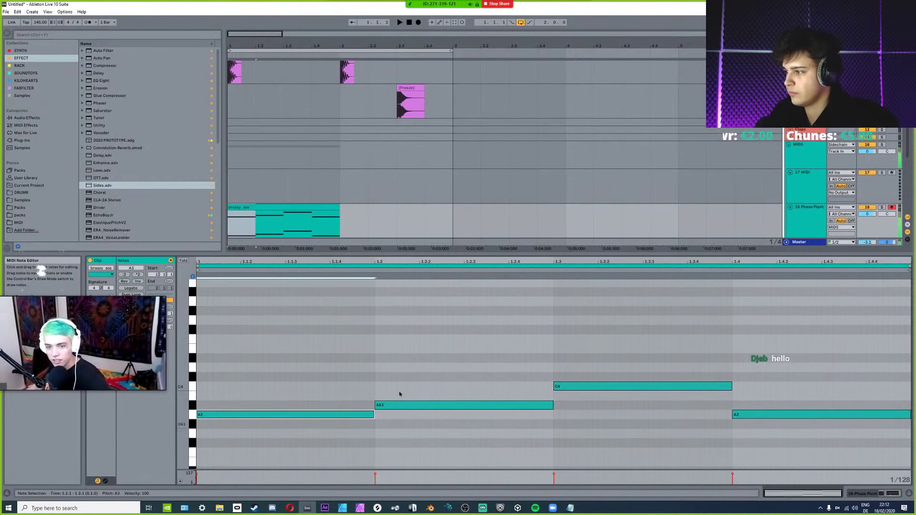
left_click_drag(462, 368, 465, 432)
left_click_drag(632, 334, 623, 451)
Raise the upper A3 note on beat 4 to F4 and play the clip.
left_click_drag(753, 414, 750, 340)
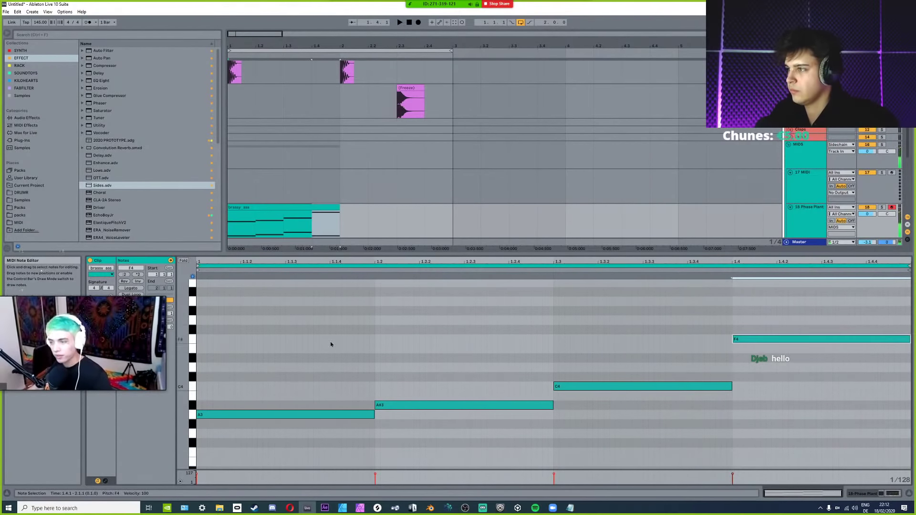
scroll(304, 159, "down", 2)
left_click(296, 177)
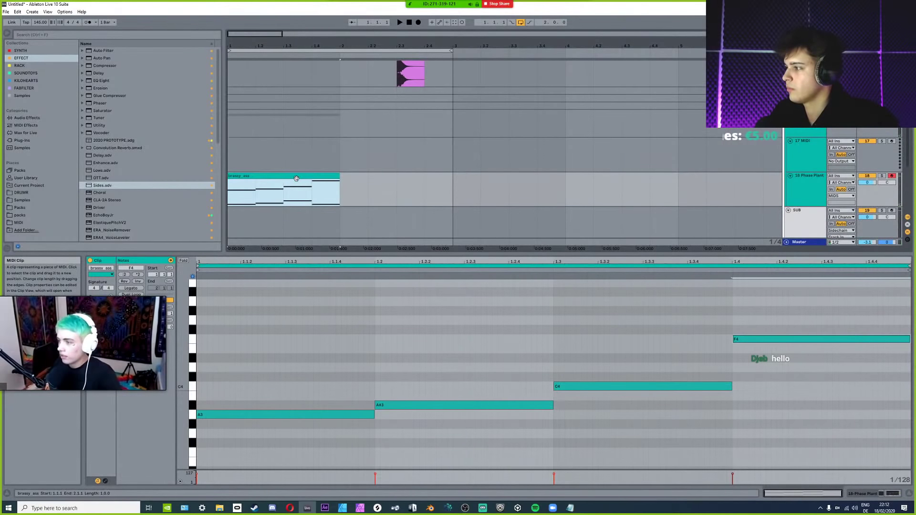
key("space")
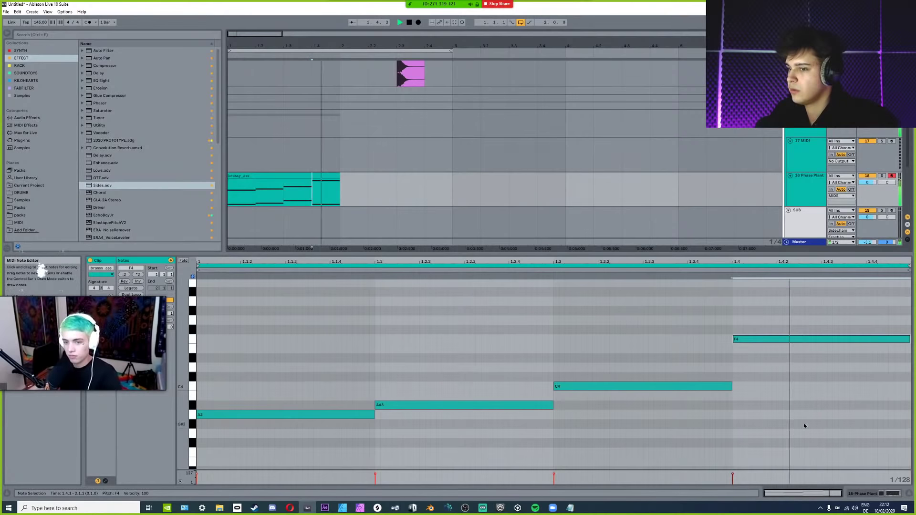
Raise the lower A2 note on beat 4 to C#3 and replay the phrase from the start.
scroll(782, 418, "down", 4)
left_click(742, 418)
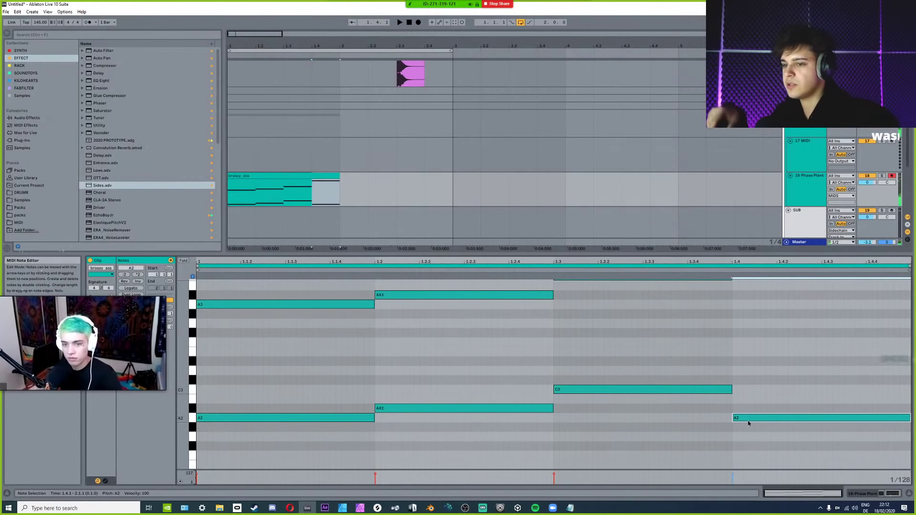
left_click_drag(748, 420, 740, 374)
key("space")
key("space")
key("space")
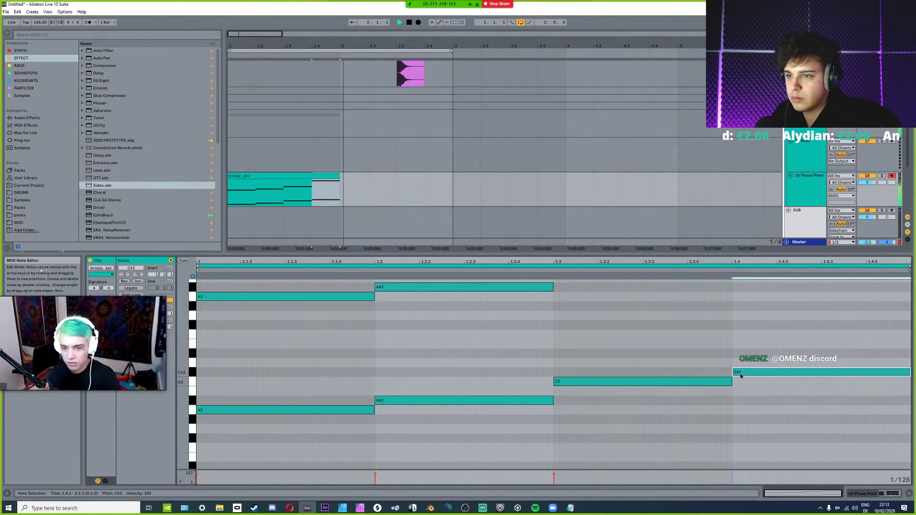
left_click(235, 190)
key("space")
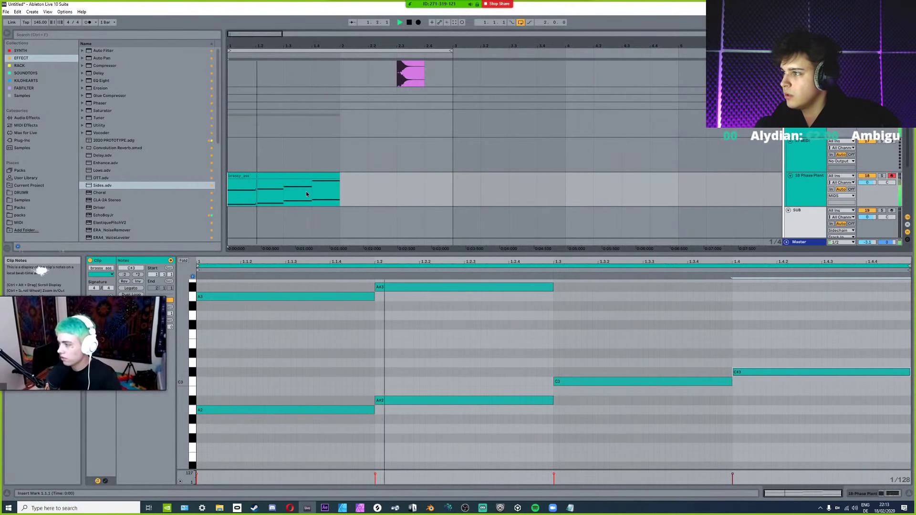
Review the beat 4 notes and replay the phrase from the clip's start.
scroll(705, 350, "up", 1)
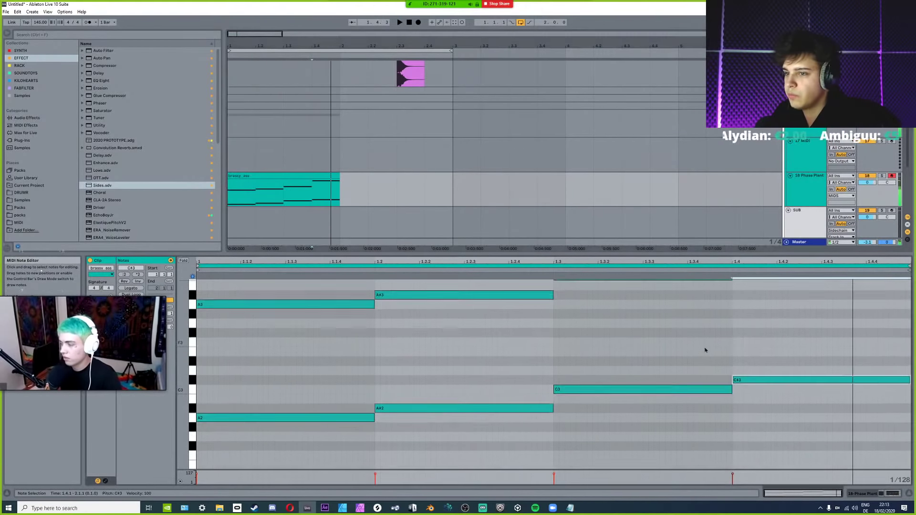
scroll(705, 349, "up", 3)
left_click(744, 349)
left_click(327, 211)
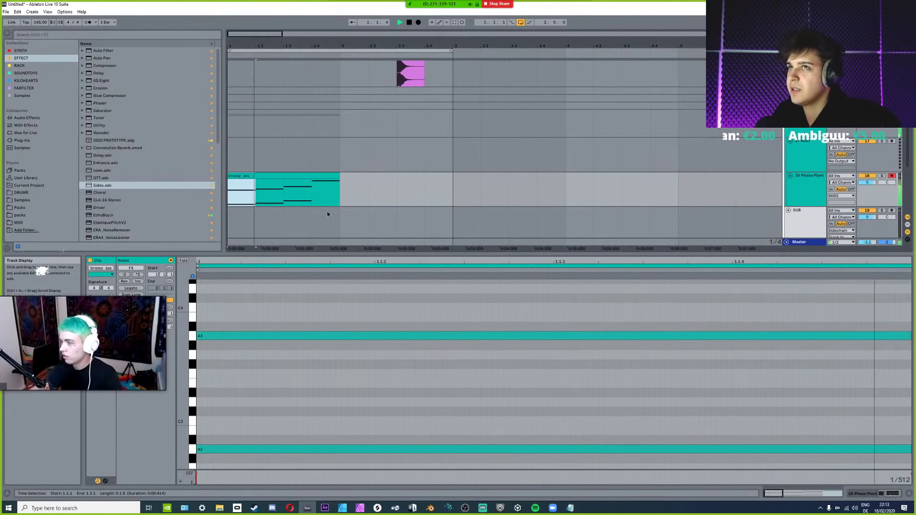
key("space")
left_click(317, 186)
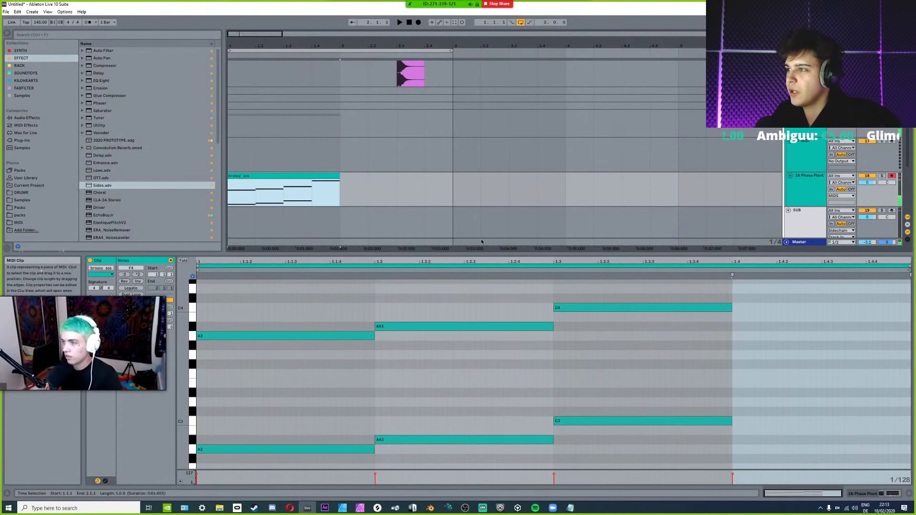
Lower the F4 note on beat 4 to C#4, replay the phrase and return to the track's device chain.
double_click(793, 352)
scroll(738, 292, "down", 2)
scroll(743, 300, "up", 2)
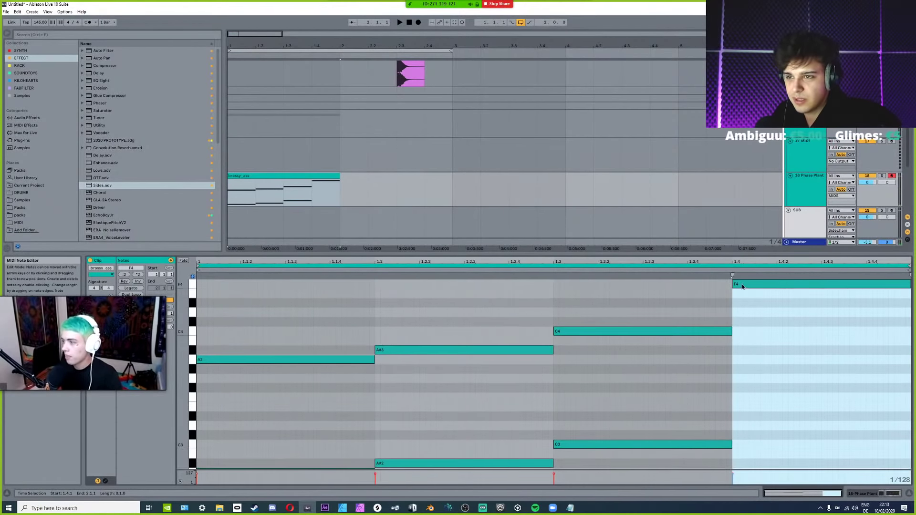
left_click(743, 285)
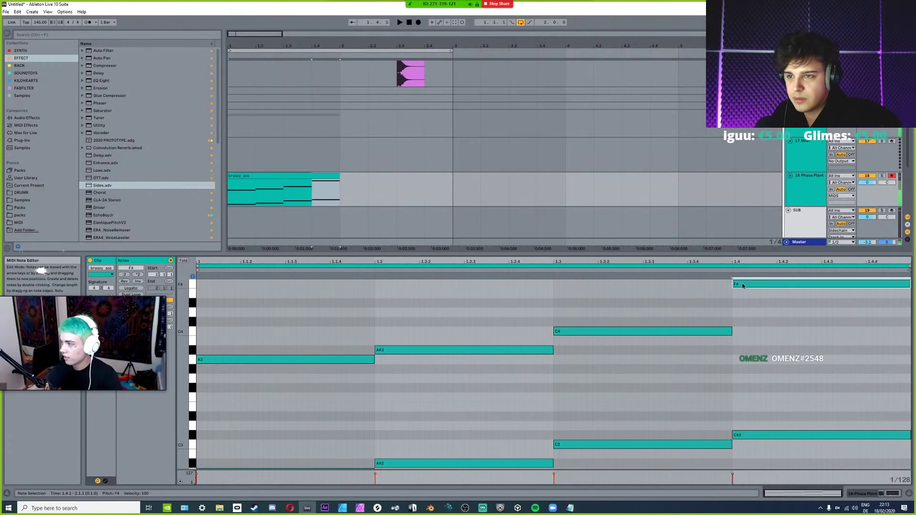
left_click_drag(743, 285, 751, 322)
key("space")
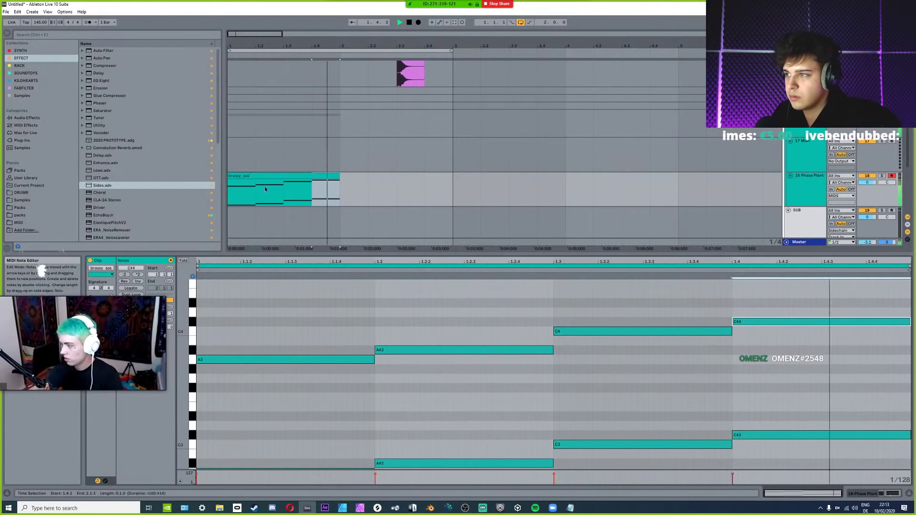
left_click(236, 195)
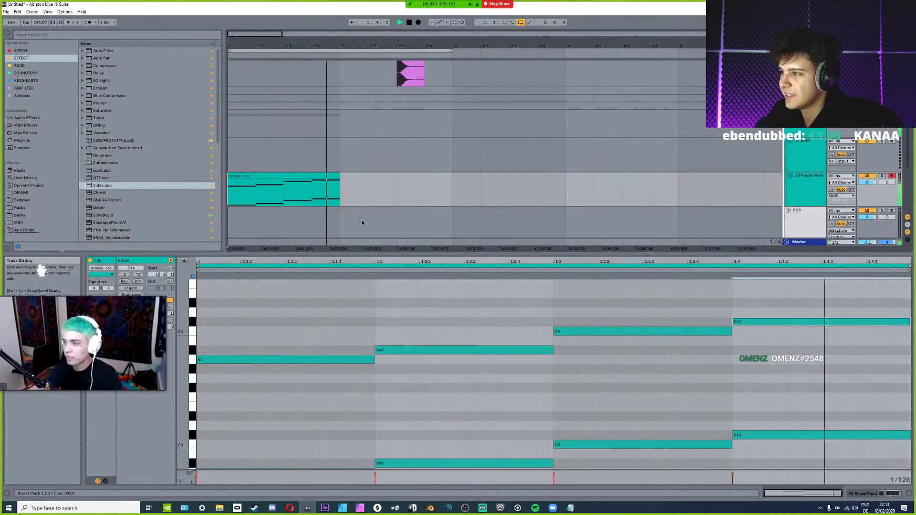
left_click(772, 153)
key("space")
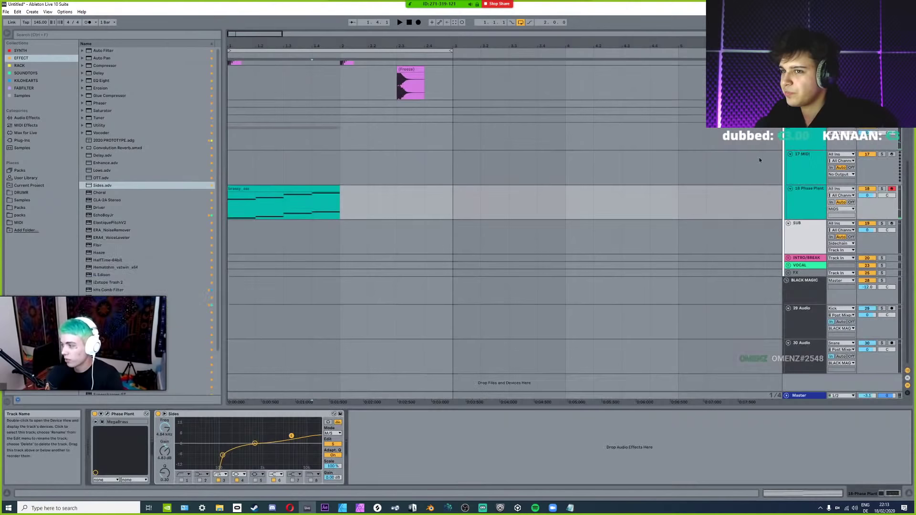
Add kHs Tape Stop after the Sides EQ on the Phase Plant track and close its window.
left_click(26, 80)
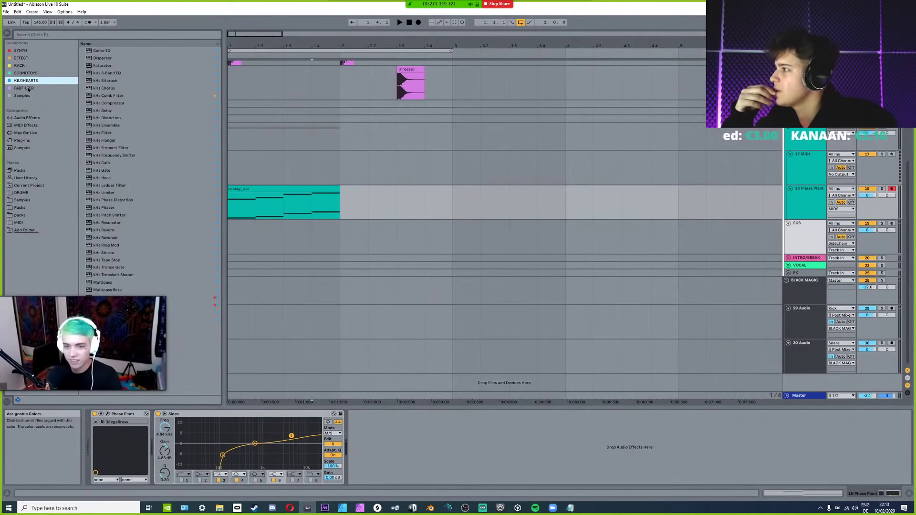
left_click_drag(110, 260, 401, 432)
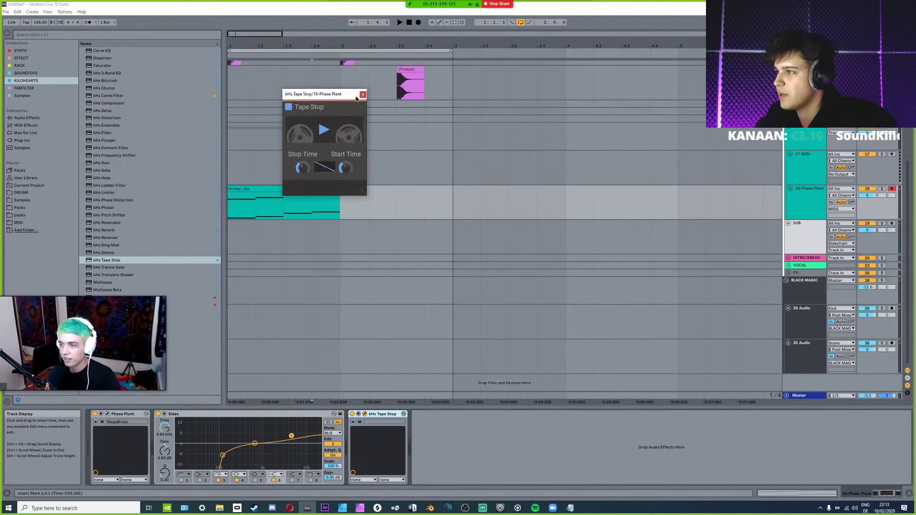
left_click(362, 95)
Automate Tape Stop's Play parameter to switch off halfway through beat 4, and play the bar to hear it.
scroll(310, 200, "up", 5)
key("a")
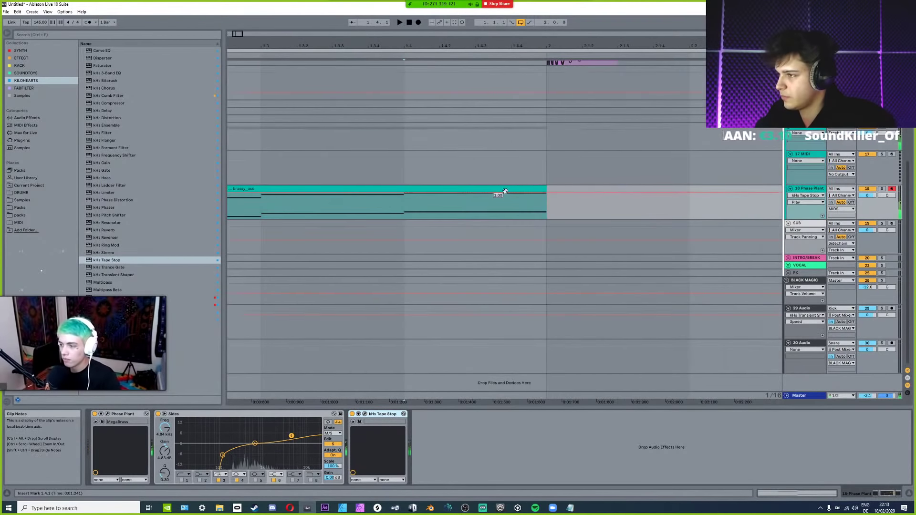
left_click(479, 192)
left_click_drag(487, 192, 482, 220)
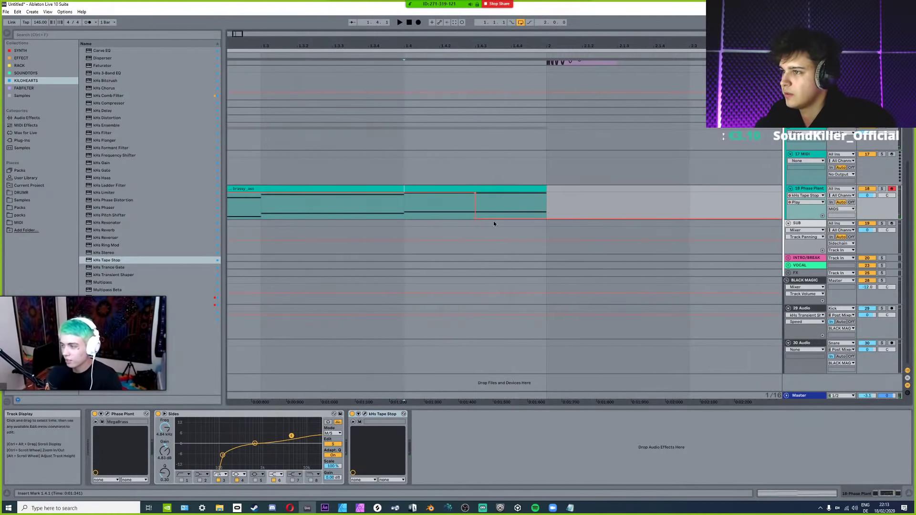
scroll(388, 211, "down", 3)
scroll(410, 222, "down", 4)
key("a")
left_click_drag(256, 210, 228, 210)
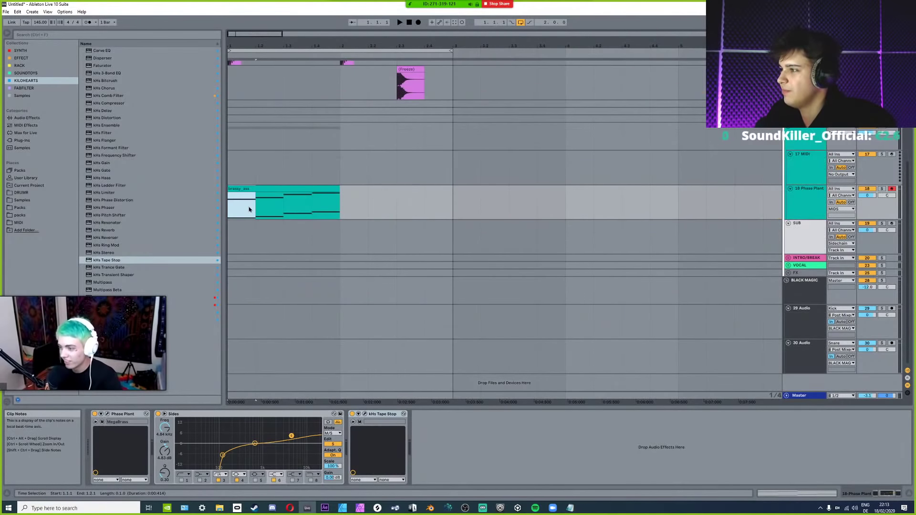
key("space")
key("space")
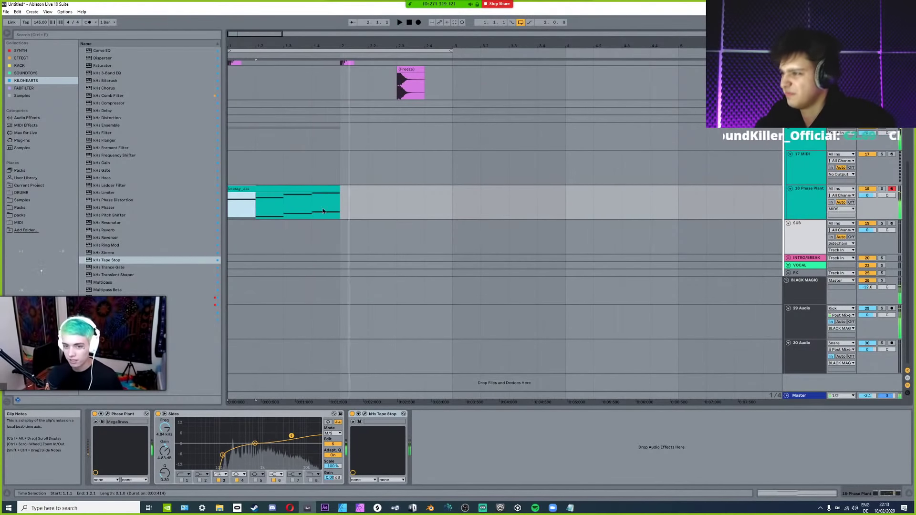
Set Tape Stop's Stop Time to 140 ms and replay the phrase from beat 4.
left_click(312, 208)
left_click(365, 415)
key("space")
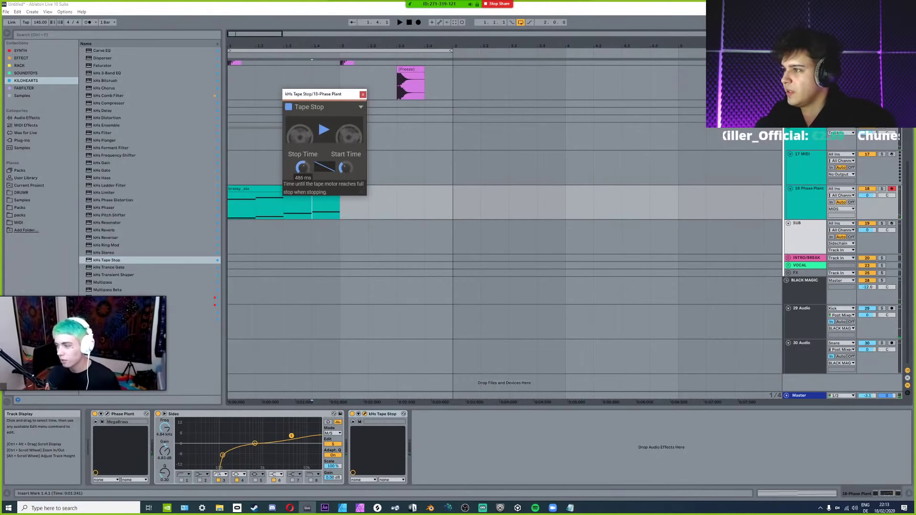
mouse_move(302, 167)
left_mouse_down()
mouse_move(302, 179)
mouse_move(302, 164)
left_mouse_up()
key("space")
key("space")
key("space")
key("space")
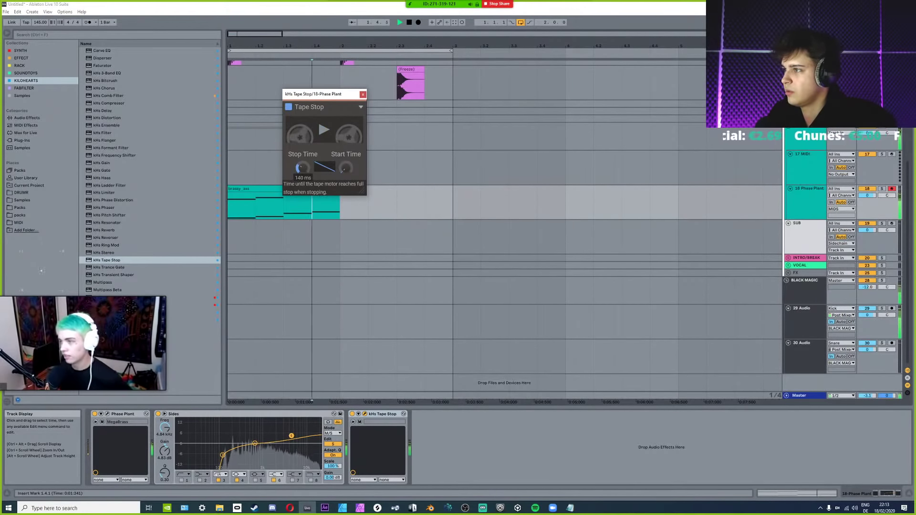
Set Tape Stop's Stop Time to about 173 ms, replay beat 4 to judge it and close the plug-in window.
key("space")
key("space")
key("space")
key("space")
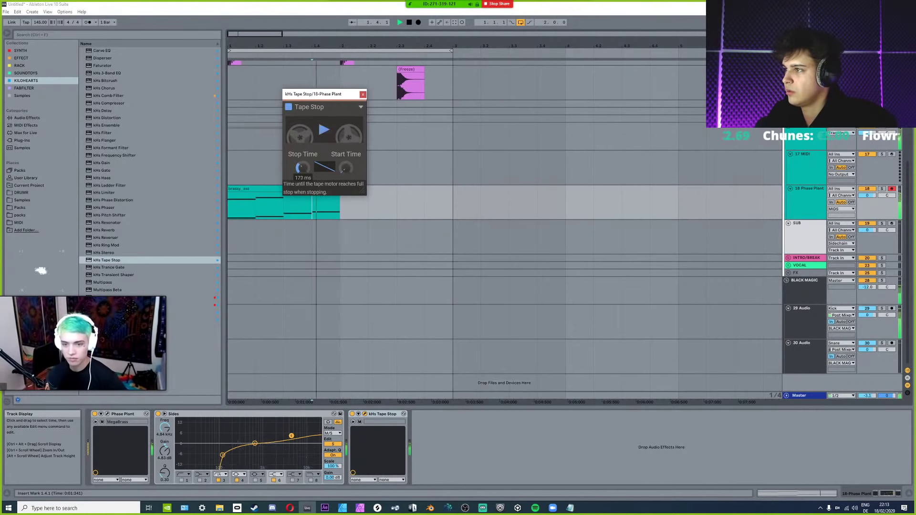
key("space")
key("space")
left_click(363, 94)
Play the arrangement from the start of bar 1 to hear the brass phrase together with the drums.
scroll(347, 237, "up", 5)
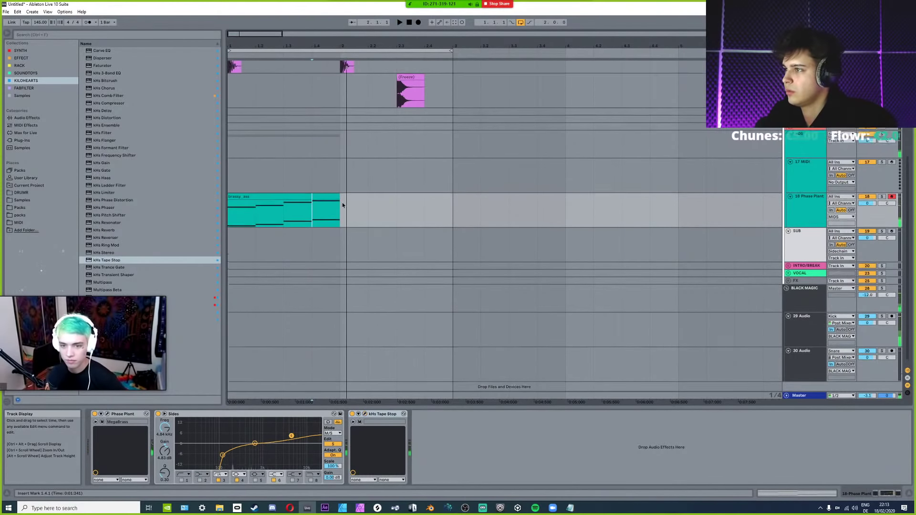
scroll(287, 225, "up", 4)
left_click(282, 229)
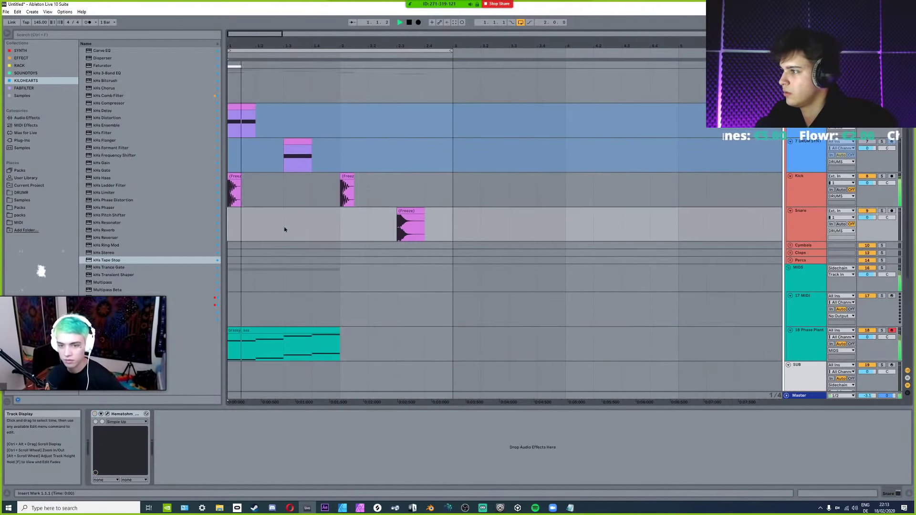
scroll(284, 228, "down", 7)
scroll(284, 229, "up", 8)
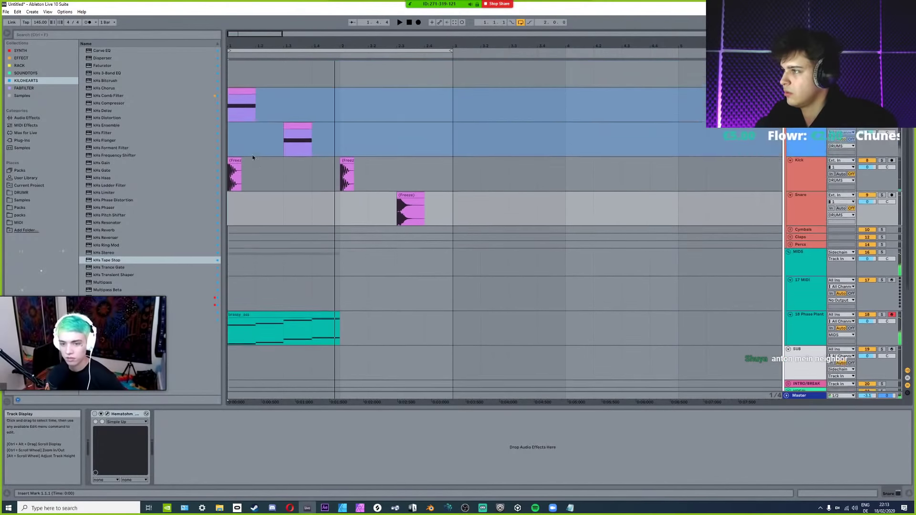
Duplicate the sidechain trigger clip to 2.1.1 and 2.3.1, deleting the extra kick copied above the snare.
left_click(238, 109)
key("shift+Right")
scroll(333, 271, "down", 2)
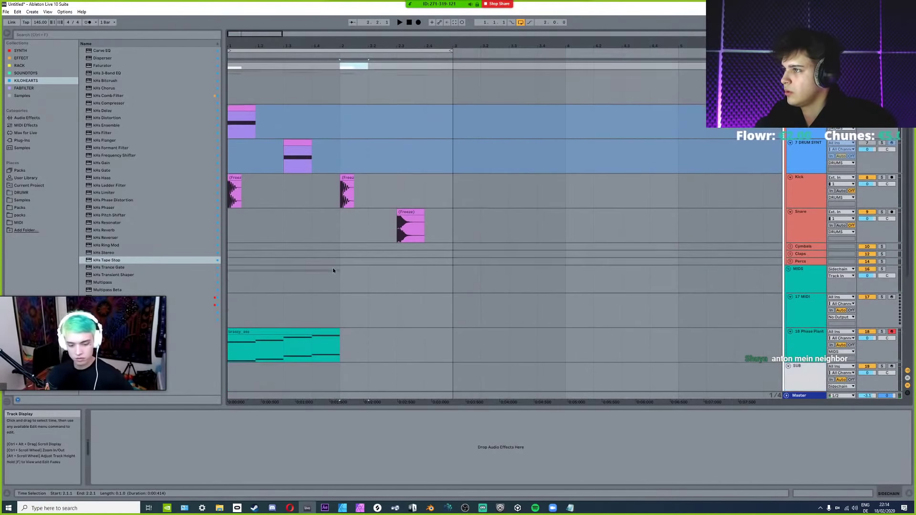
left_click_drag(349, 70, 386, 65)
key("ctrl+d")
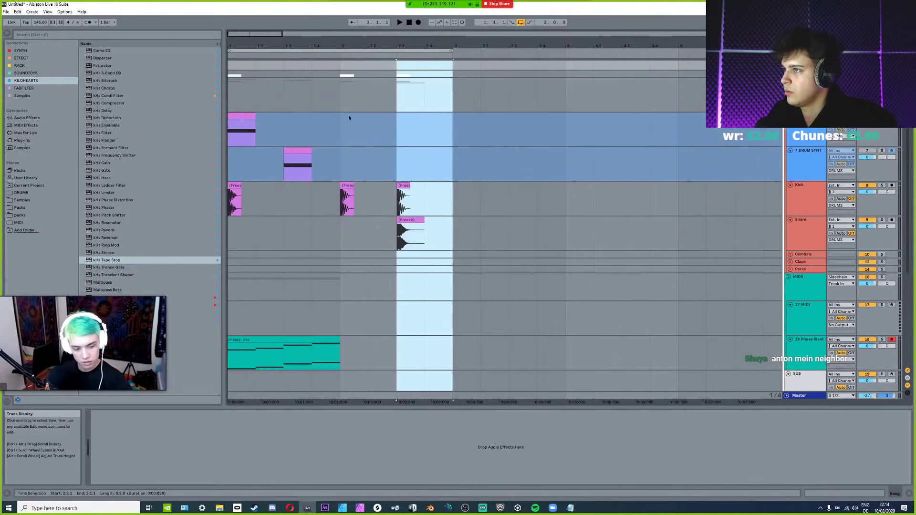
left_click(427, 228)
left_click(404, 186)
key("Delete")
Play from 2.1.1 to hear the second kick and the snare with the added sidechain triggers.
left_click(341, 234)
key("space")
scroll(380, 221, "down", 3)
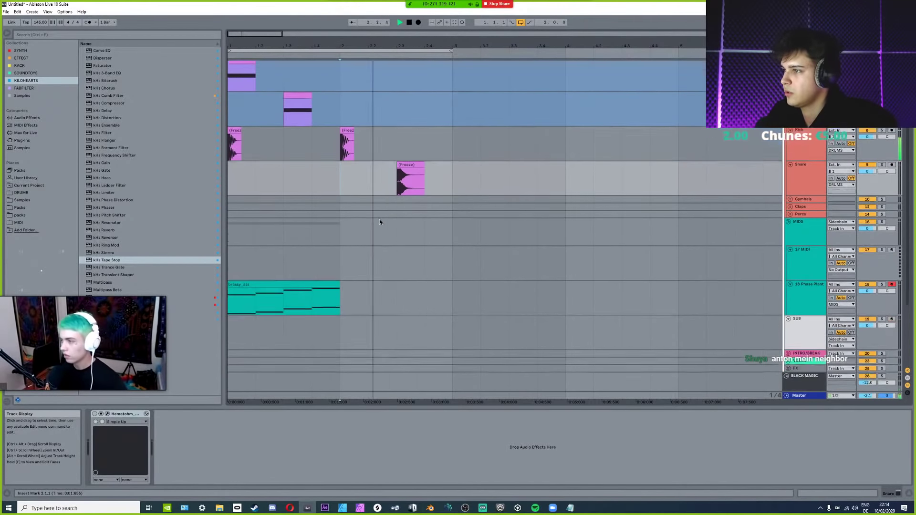
scroll(379, 219, "down", 3)
Enable Hematohm on the Snare track, open its window and set the frequency shift to about -147.5 Hz while auditioning the snare.
left_click(398, 129)
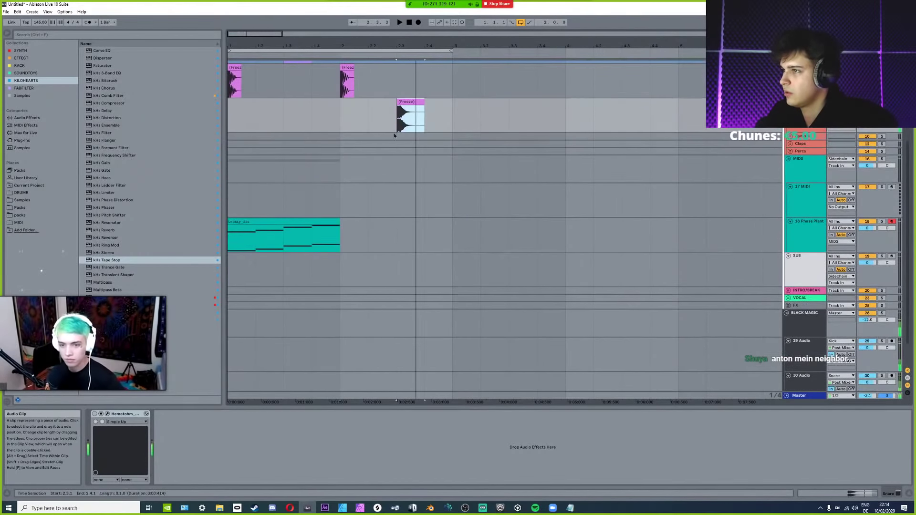
left_click(413, 215)
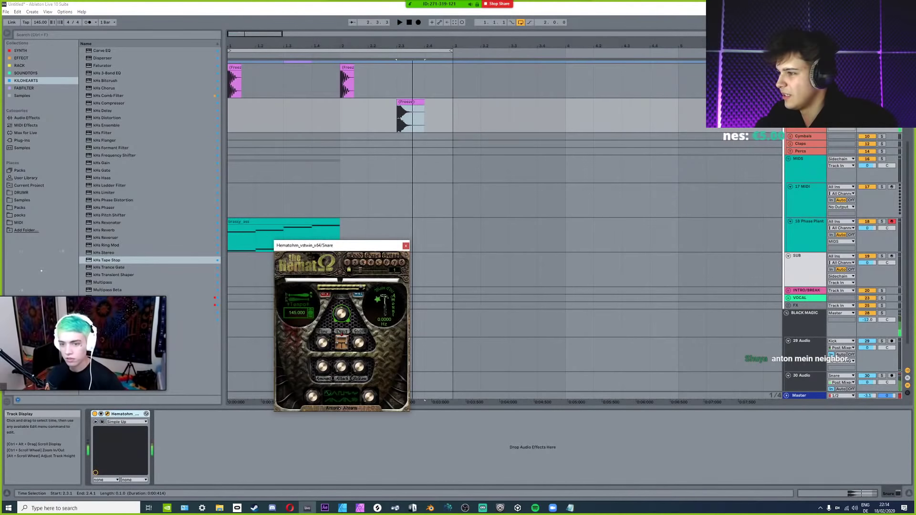
key("space")
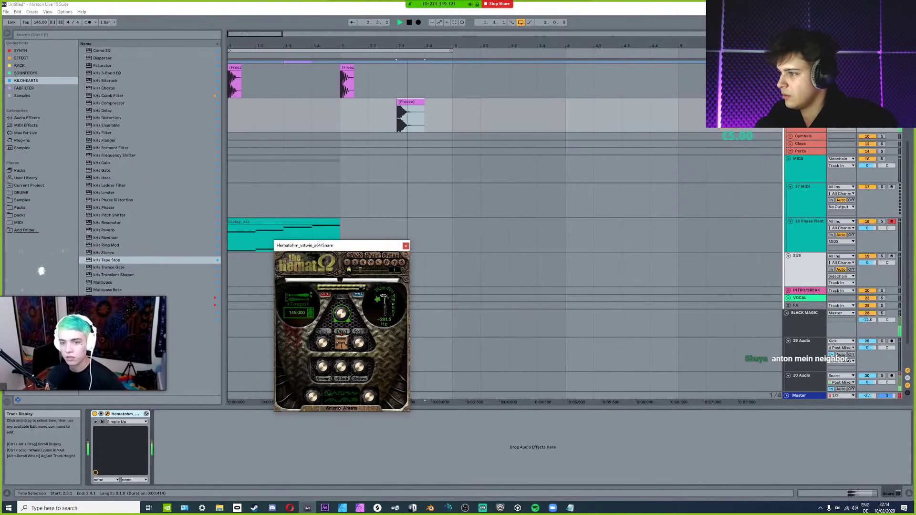
key("space")
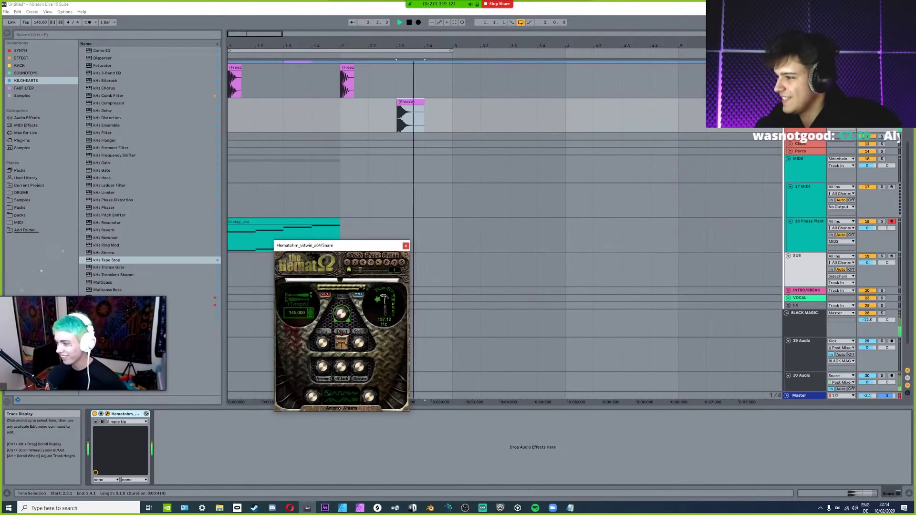
key("space")
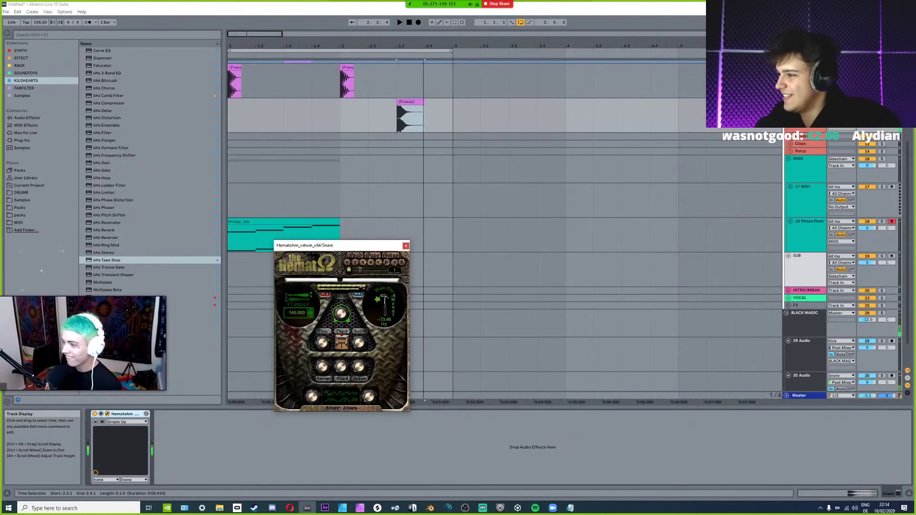
key("space")
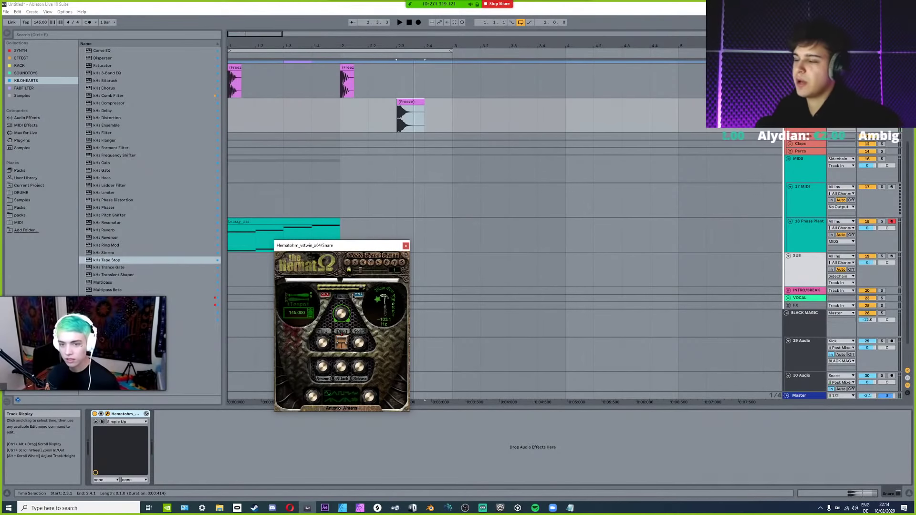
key("space")
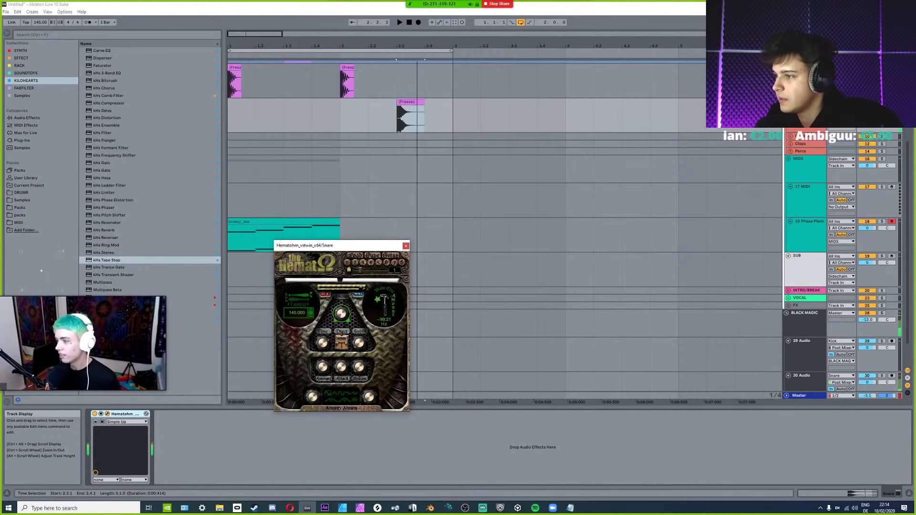
left_click_drag(369, 396, 371, 399)
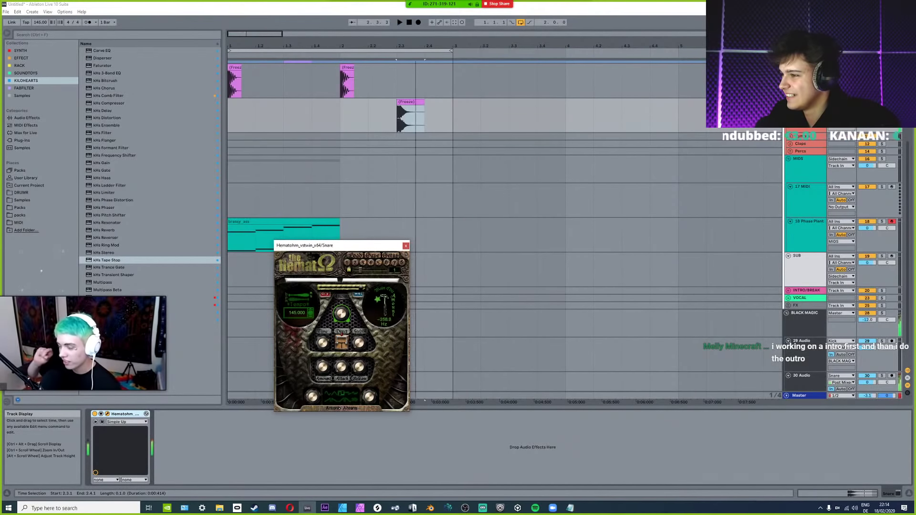
key("space")
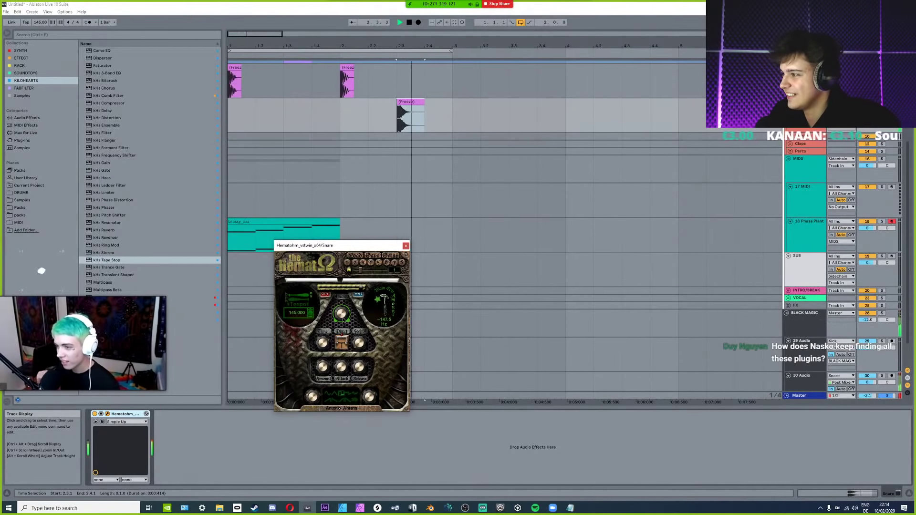
Check the Snare track's level in the mixer and add the 2020 PROTOTYPE rack after Hematohm on that track.
key("Tab")
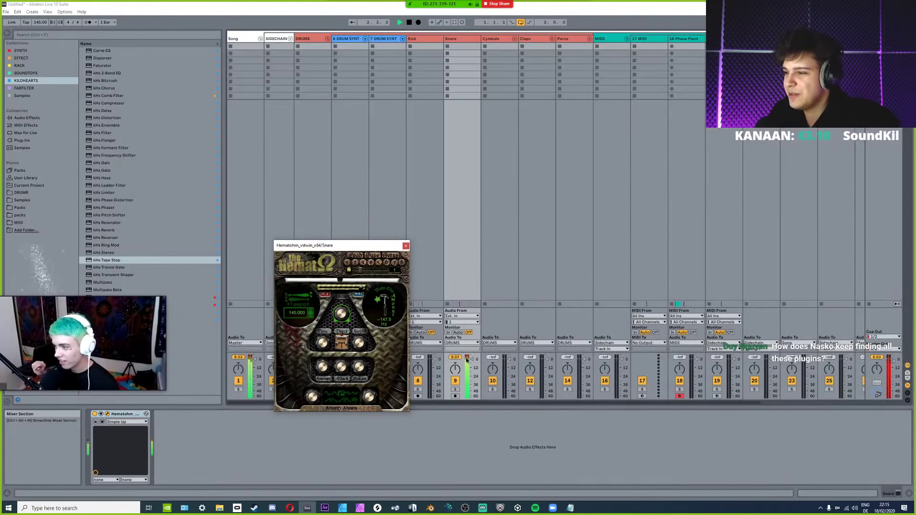
key("Tab")
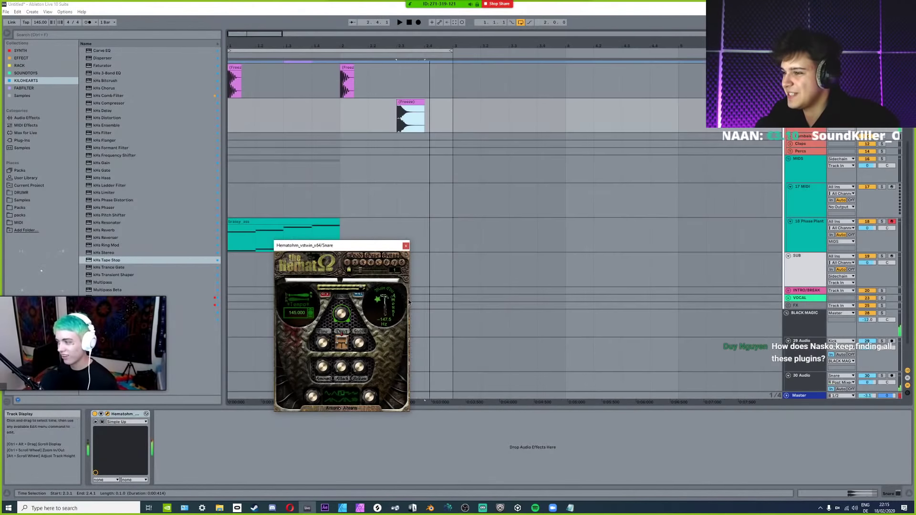
left_click_drag(372, 246, 435, 241)
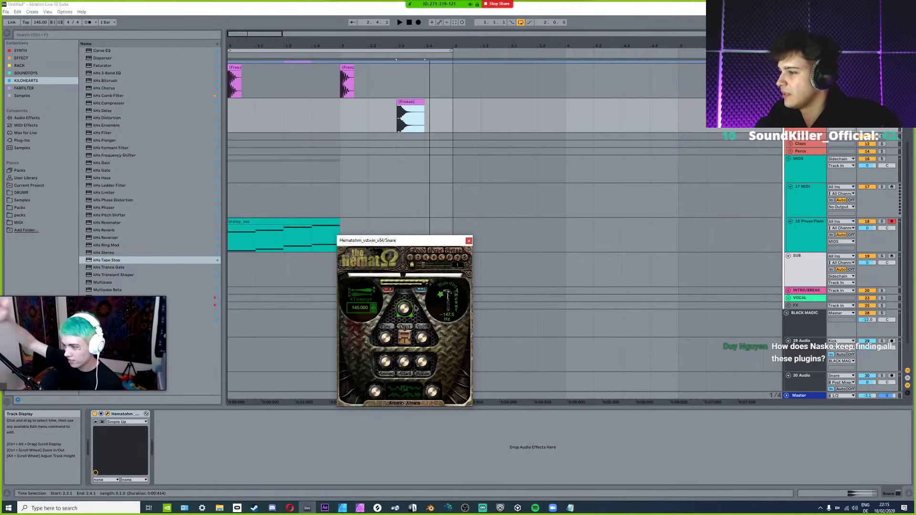
left_click(19, 66)
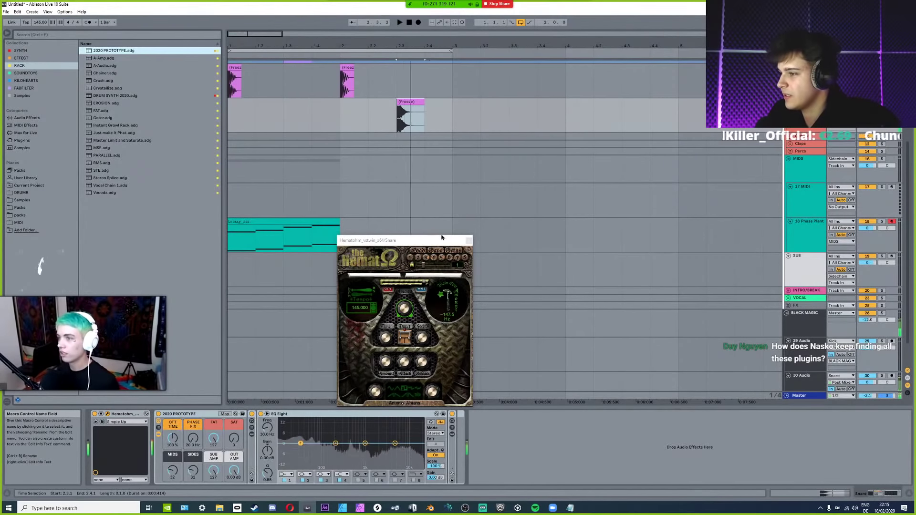
Replay the snare while lowering Hematohm's frequency shift, and set its LFO to a 1/6 beat rate with about 70.5% depth.
key("space")
left_click_drag(406, 311, 427, 282)
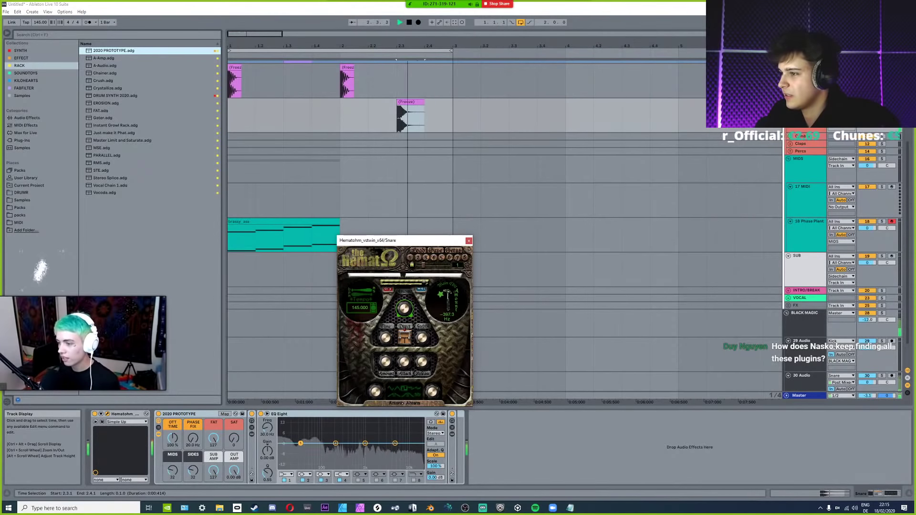
left_click_drag(432, 392, 438, 392)
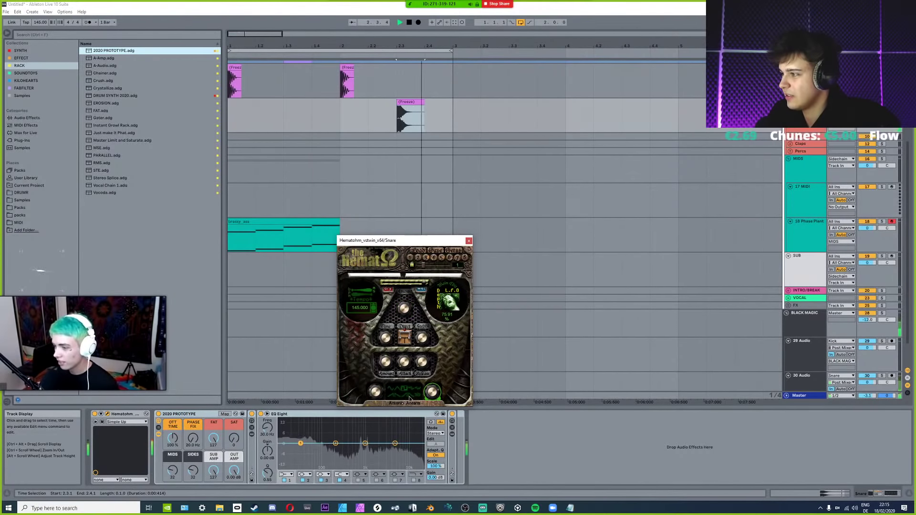
left_click_drag(432, 392, 432, 398)
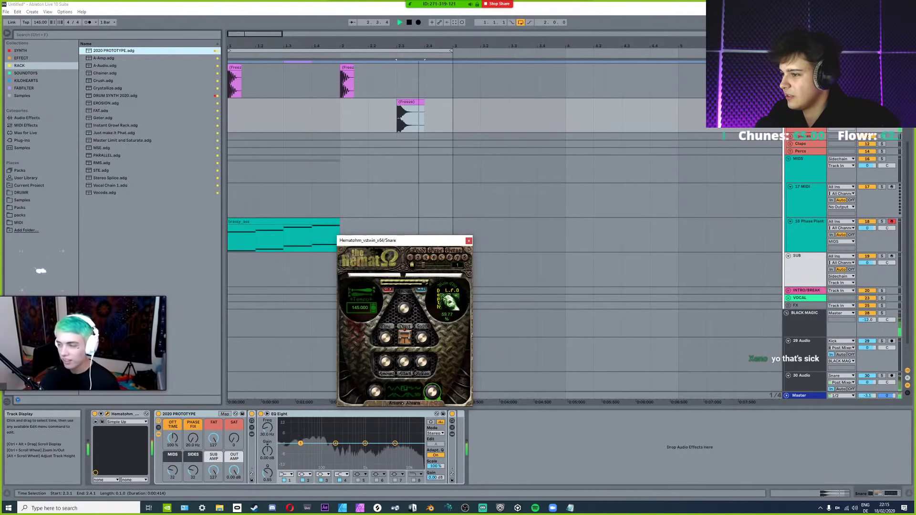
left_click(377, 392)
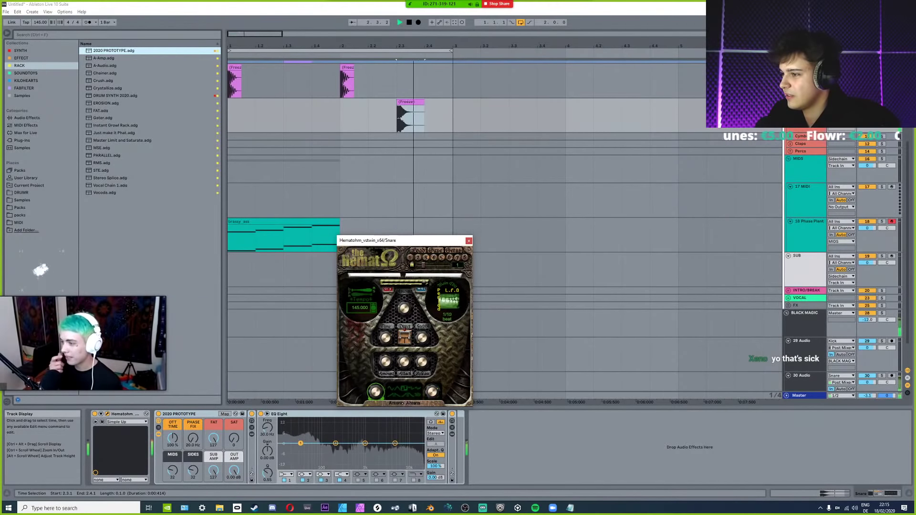
left_click_drag(377, 392, 377, 388)
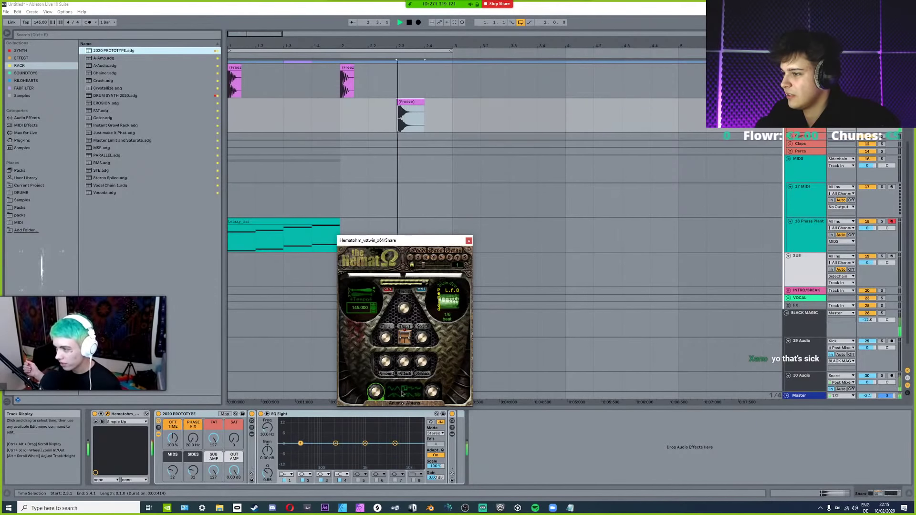
left_click(432, 393)
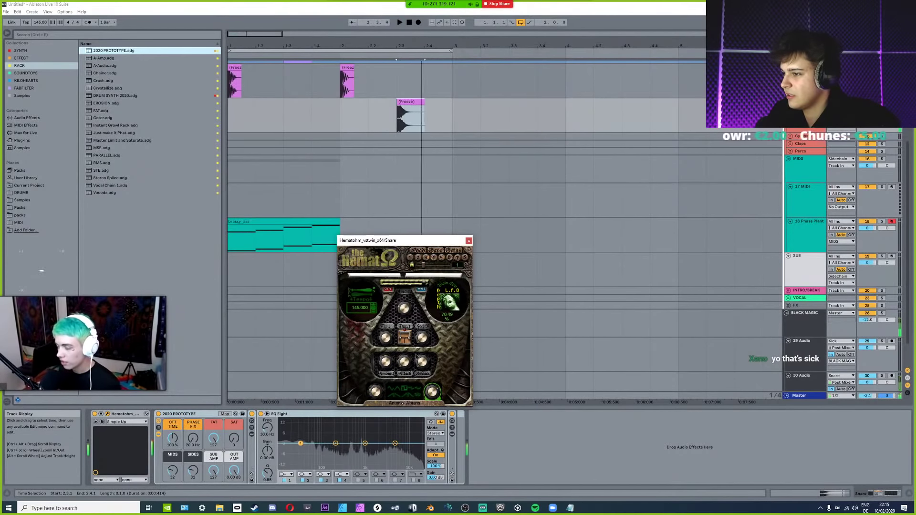
Set Hematohm's frequency shift to about -130.9 Hz and its LFO depth to about 82%.
left_click(403, 309)
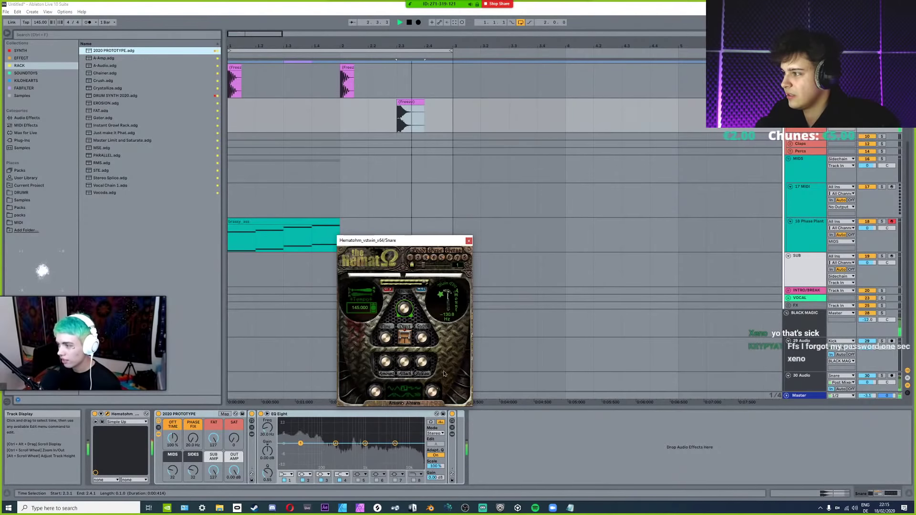
left_click_drag(432, 392, 432, 386)
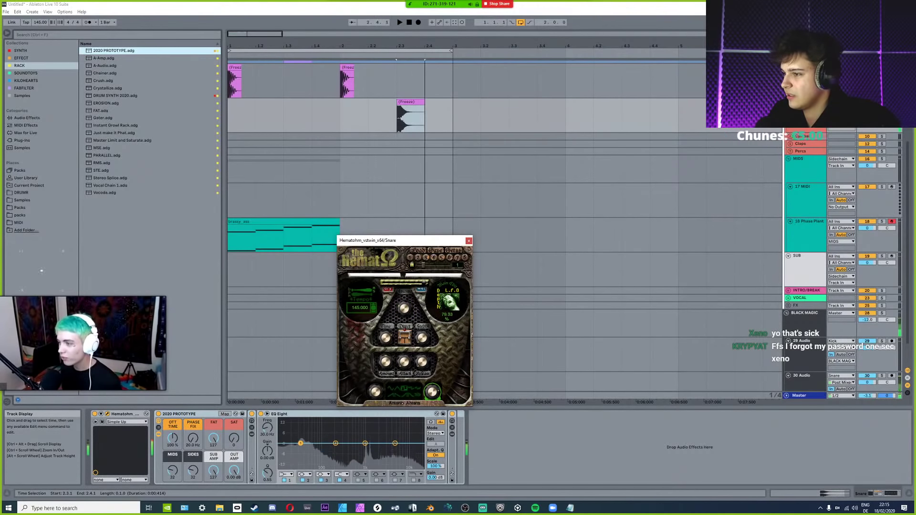
key("space")
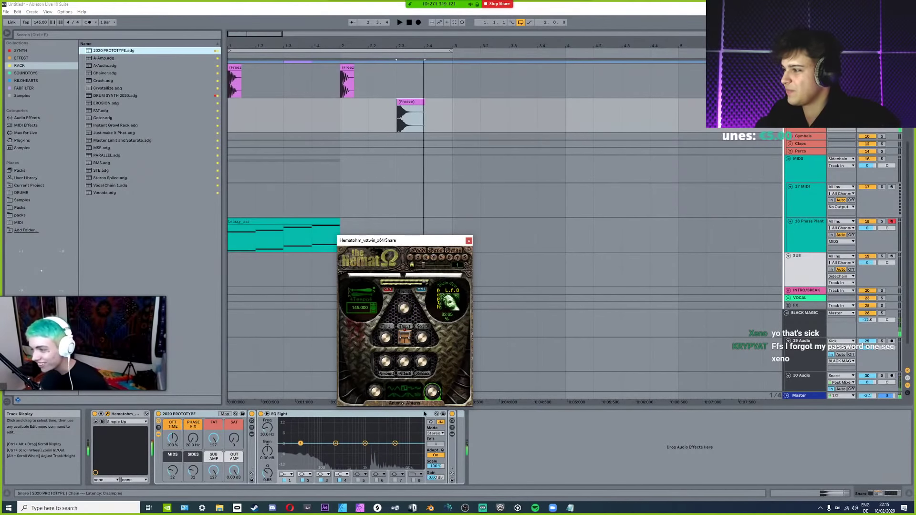
Audition Hematohm's Ramp Down, Random and Brown Noise LFO shapes on the snare and select Cos Down.
left_click(410, 396)
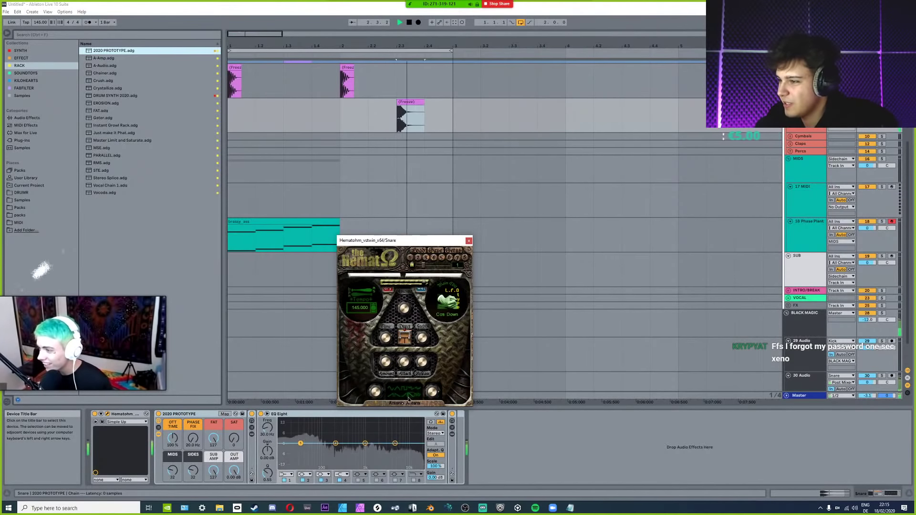
left_click(405, 394)
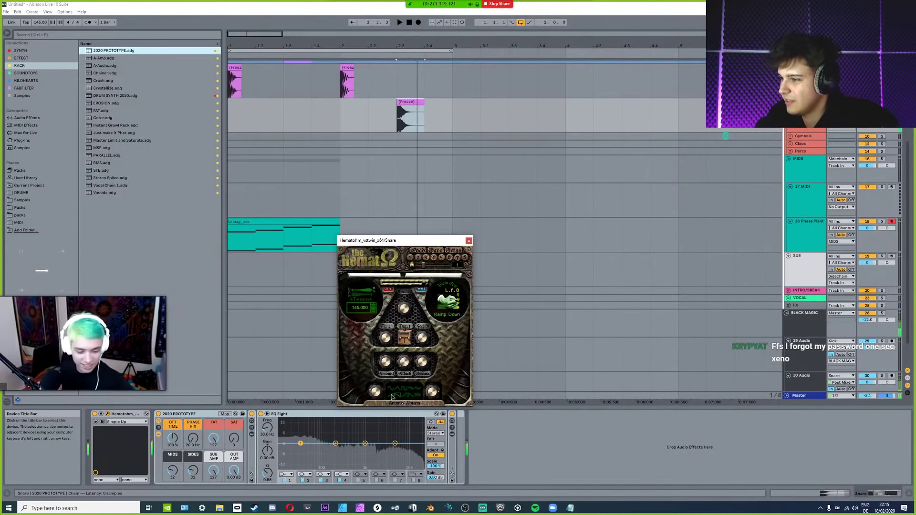
left_click(412, 392)
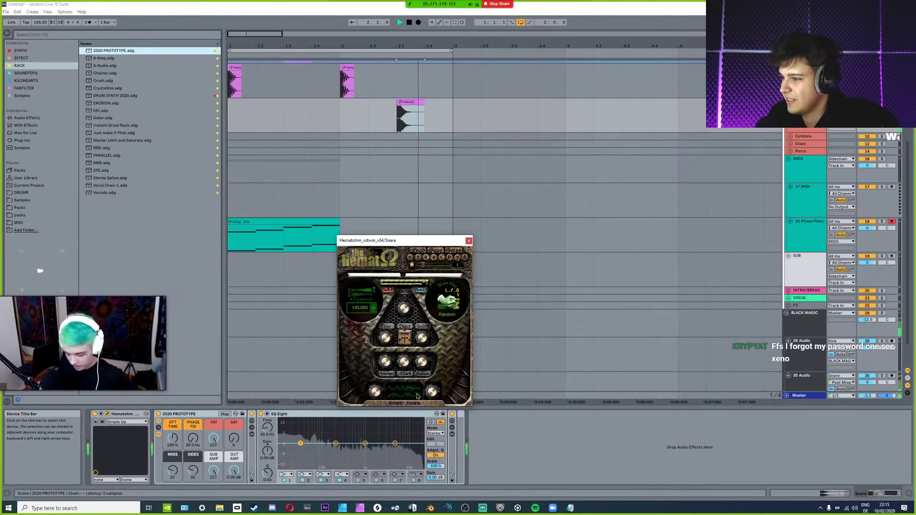
key("space")
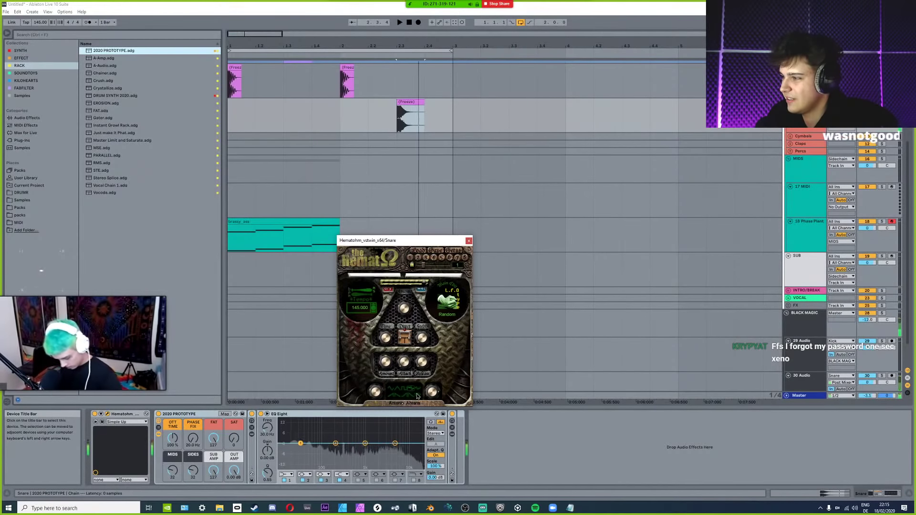
key("space")
left_click(405, 394)
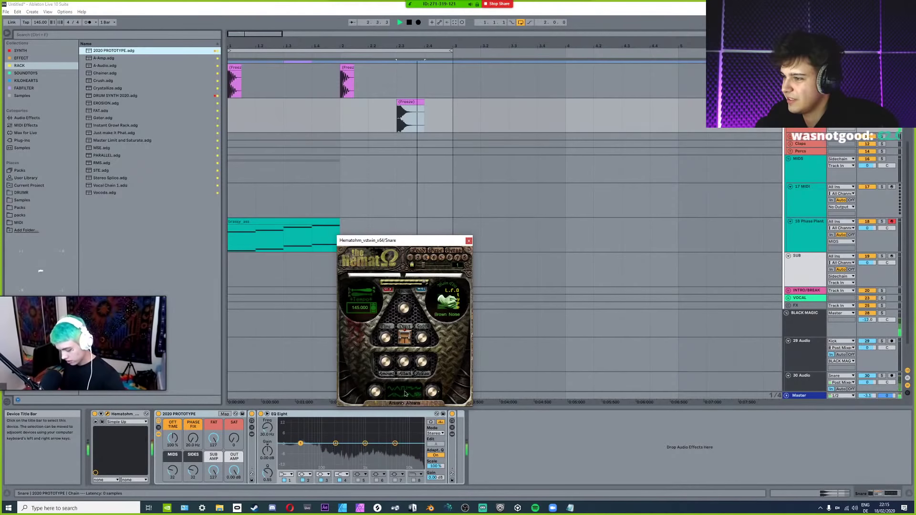
left_click(405, 394)
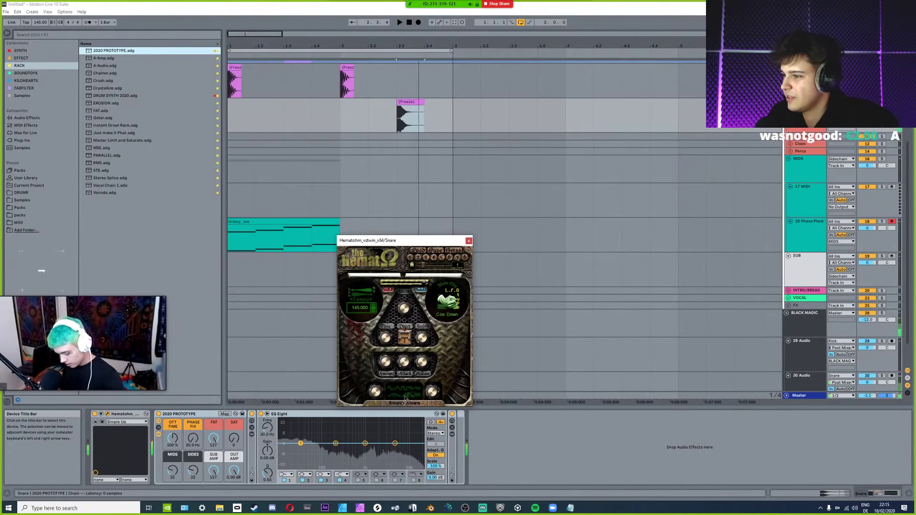
Switch Hematohm's LFO shape to Square and set its frequency shift to about -238.3 Hz while replaying the snare.
left_click(405, 395)
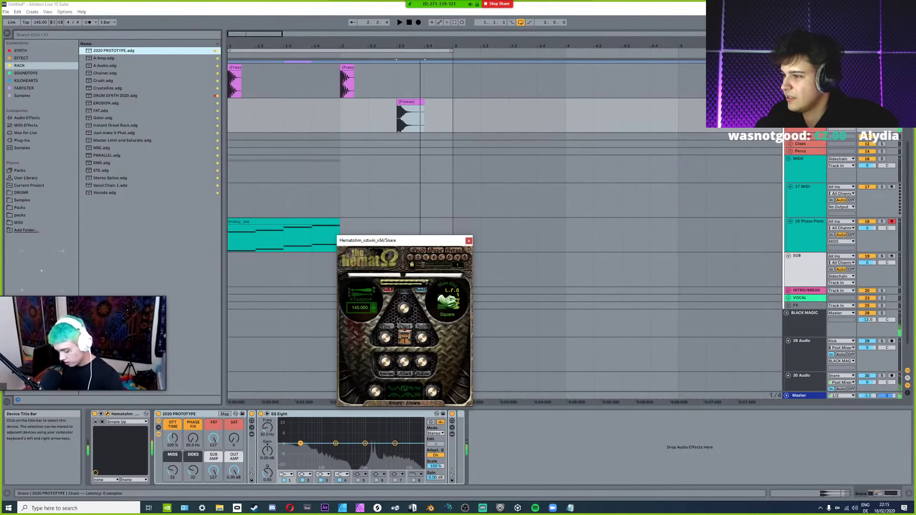
left_click_drag(404, 308, 402, 310)
key("space")
key("space")
key("space")
key("space")
key("space")
key("space")
key("space")
key("space")
Reopen Hematohm on the Snare track and set its LFO depth to about 79.6% while replaying the snare.
left_click(168, 414)
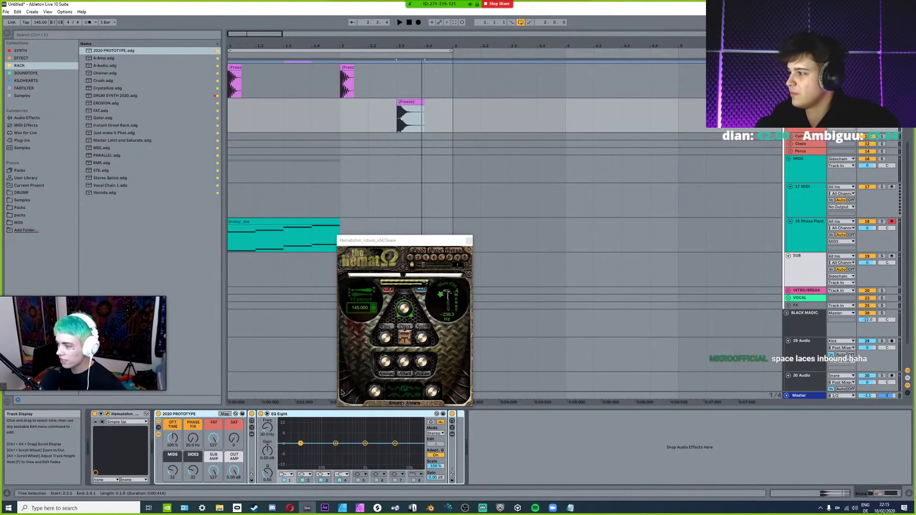
left_click(107, 414)
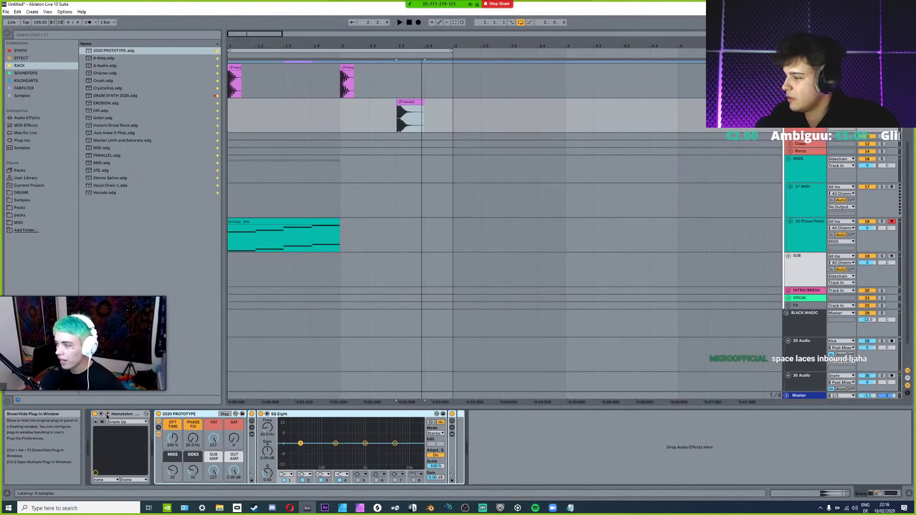
left_click(108, 414)
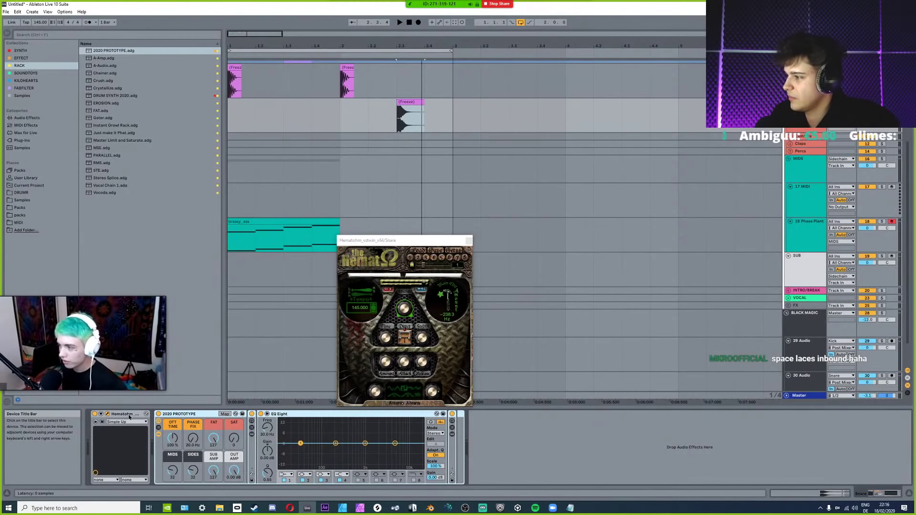
left_click(108, 415)
left_click(107, 415)
key("space")
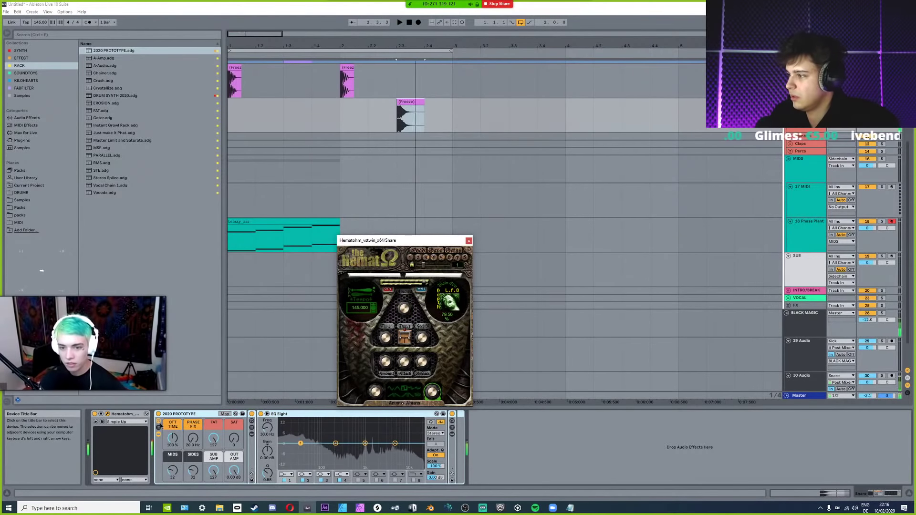
key("space")
Group Hematohm and the 2020 PROTOTYPE rack into one Audio Effect Rack, then play the arrangement from the start.
left_click(109, 415)
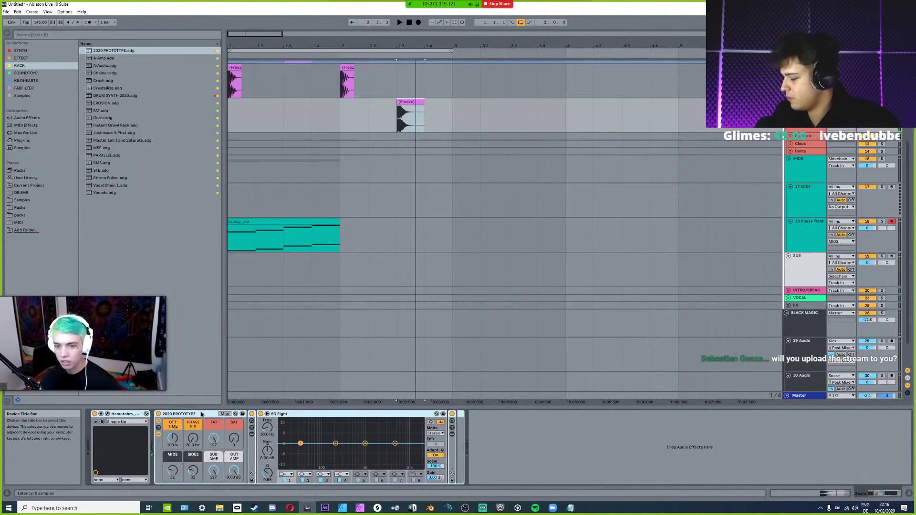
left_click(95, 414)
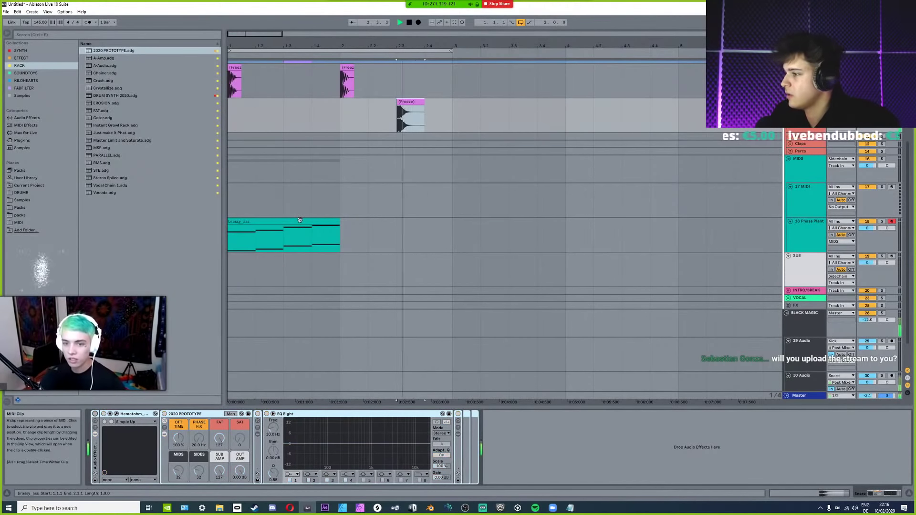
left_click(248, 210)
key("space")
scroll(250, 204, "up", 3)
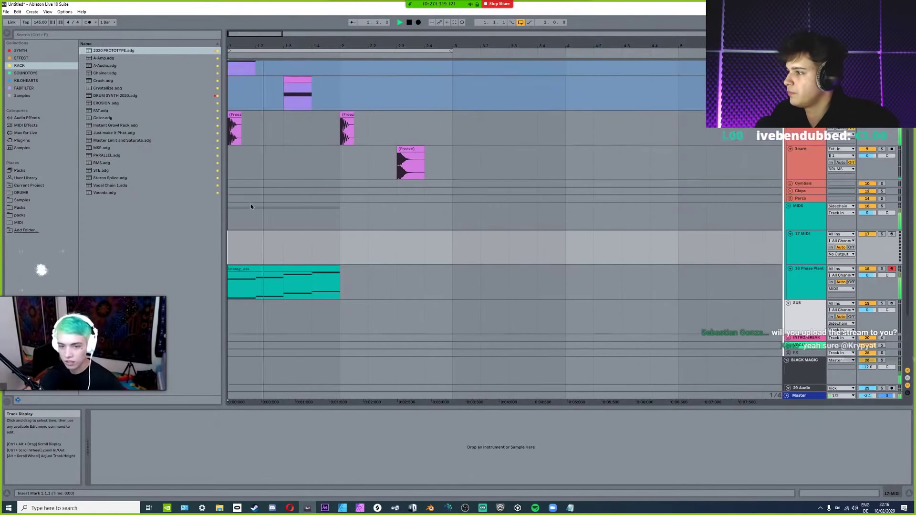
scroll(250, 204, "up", 2)
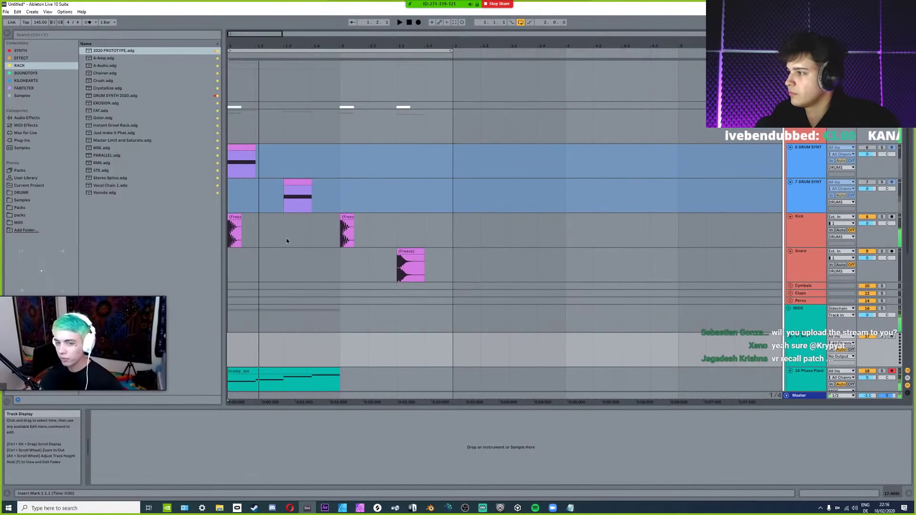
scroll(285, 241, "down", 2)
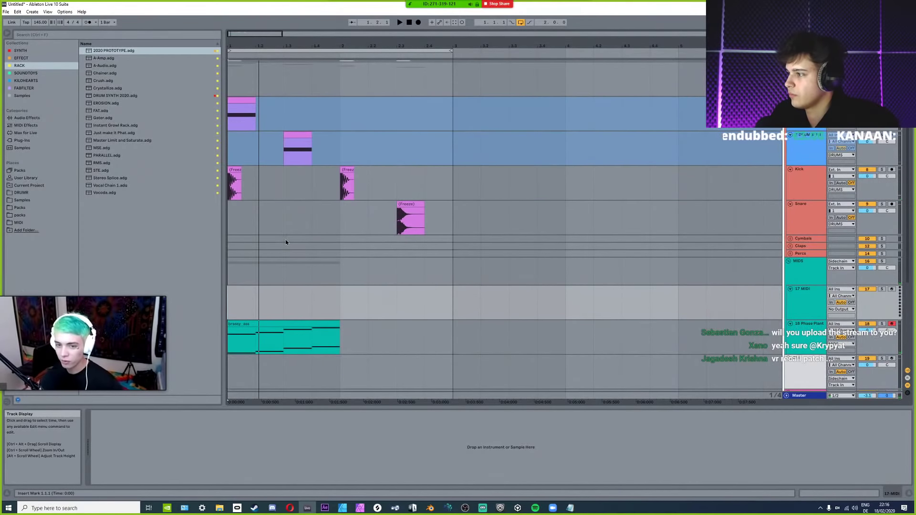
Set Hematohm's LFO depth to about 72.1% and compare the snare with the 2020 PROTOTYPE rack bypassed and enabled.
left_click(385, 218)
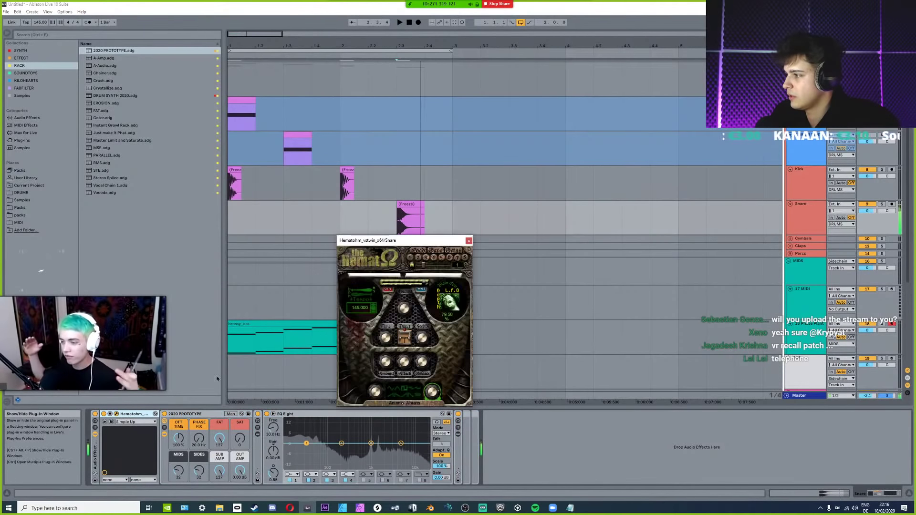
left_click(116, 413)
left_click_drag(432, 392, 433, 388)
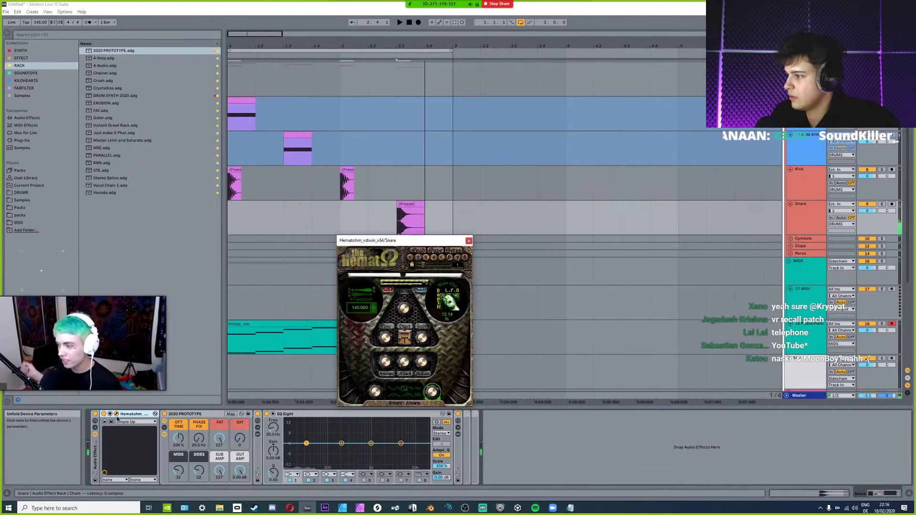
left_click(164, 414)
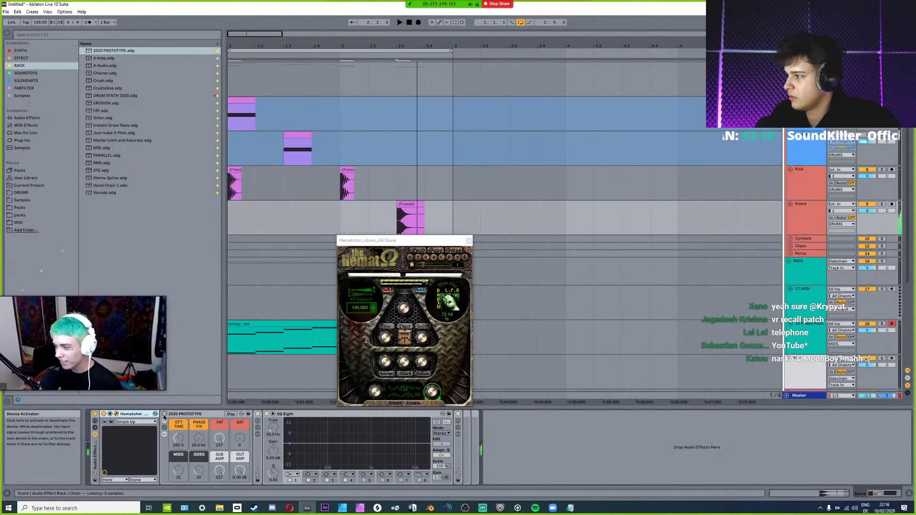
left_click(164, 415)
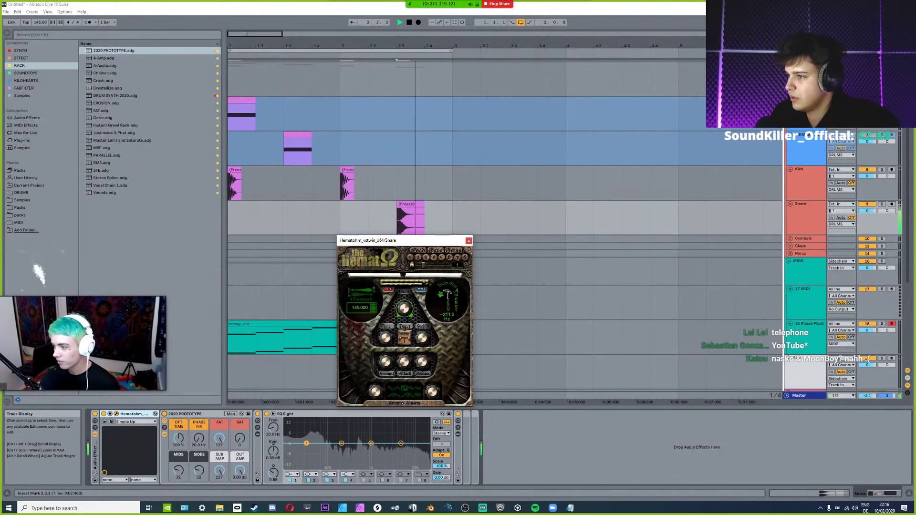
Set Hematohm's LFO rate to 1/8 beat and its depth to about 77.2% while replaying the snare.
key("space")
key("space")
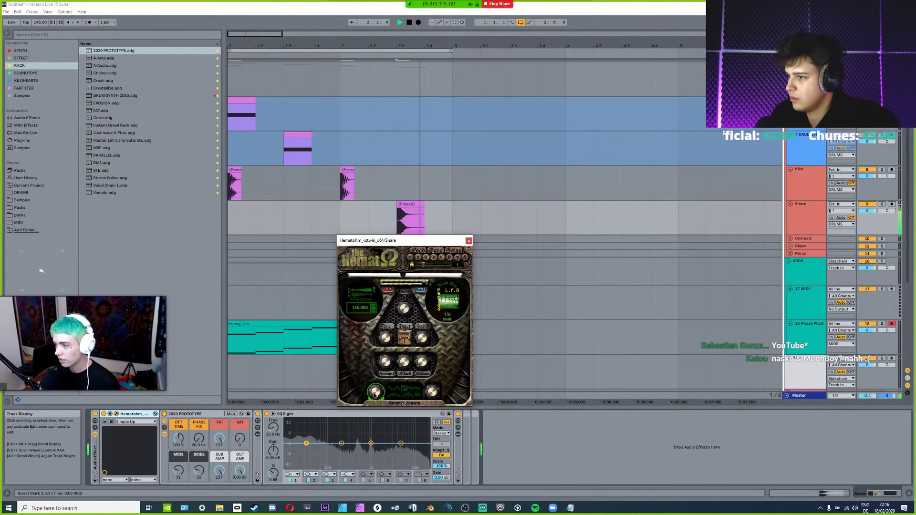
left_click(435, 393)
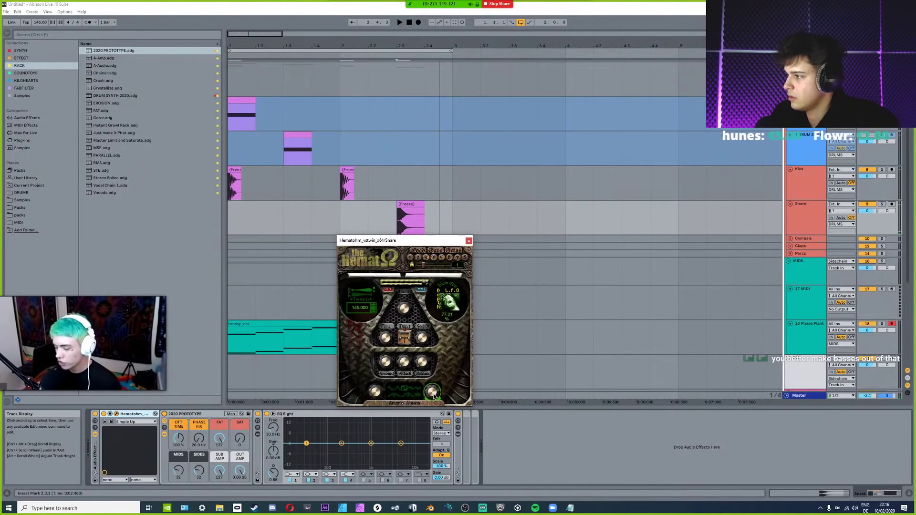
On the 2020 PROTOTYPE rack, set OTT TIME to 1000%, SAT to about 40 and SUB AMP to 116.
left_click(240, 441)
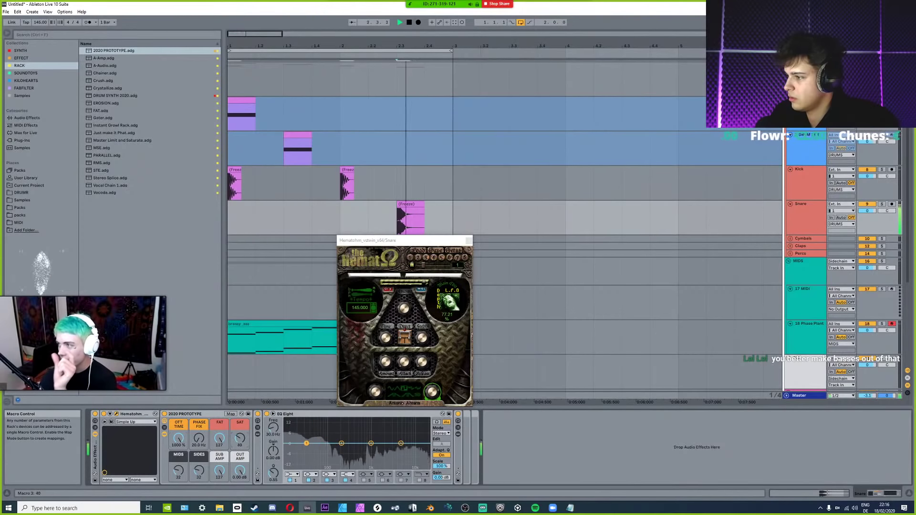
left_click_drag(219, 473, 219, 494)
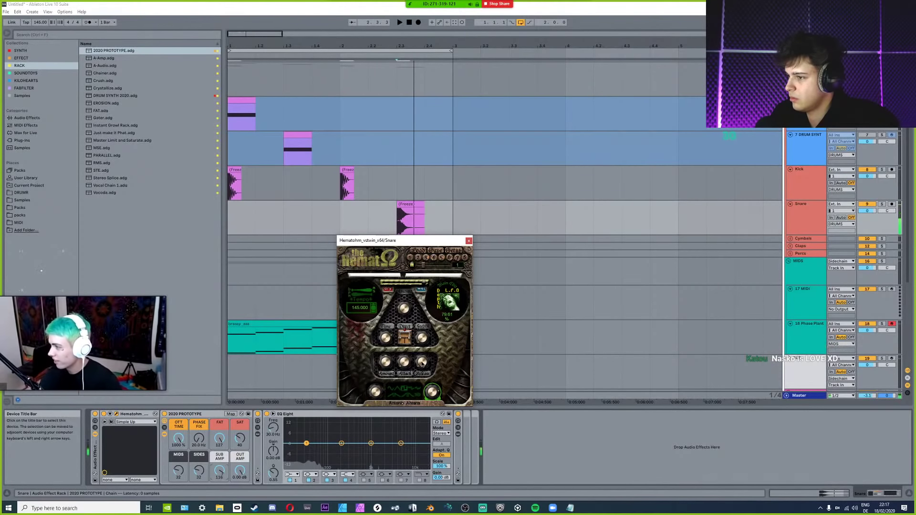
Audition positive and negative frequency shifts in Hematohm on the snare, ending at about -363.4 Hz.
left_click(402, 310)
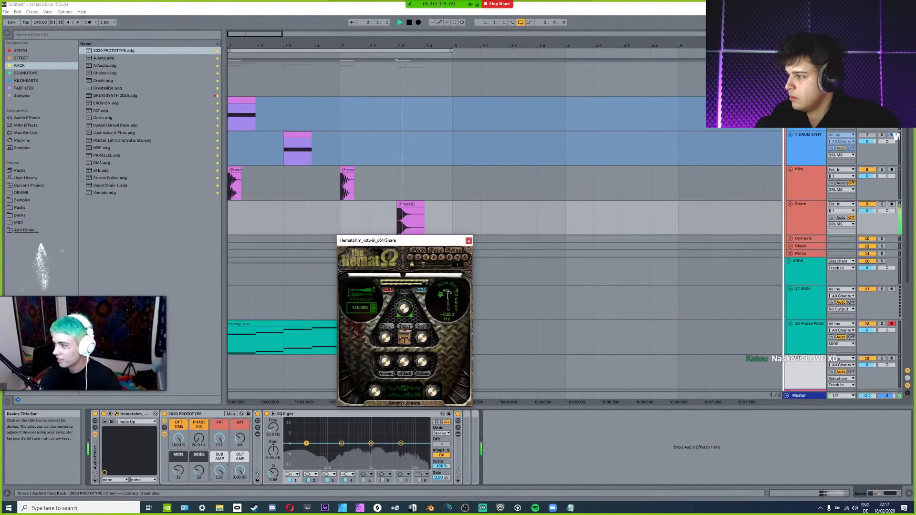
key("space")
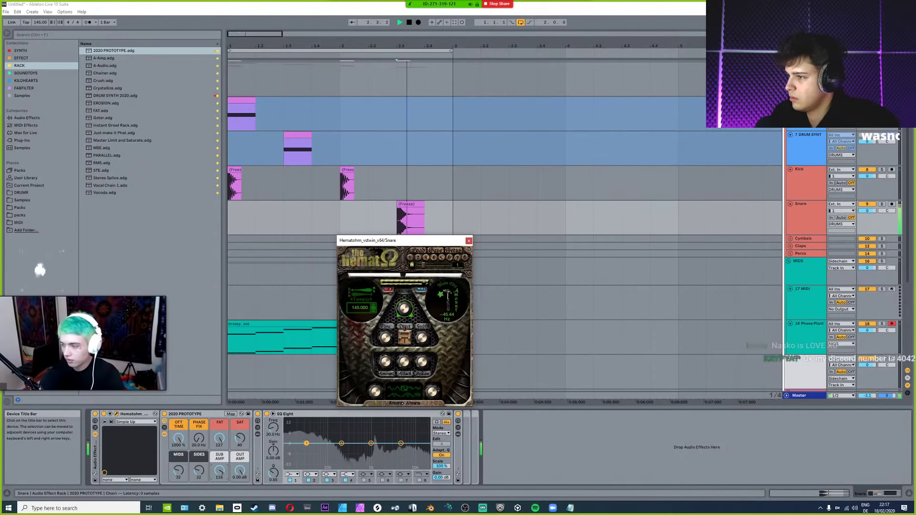
key("space")
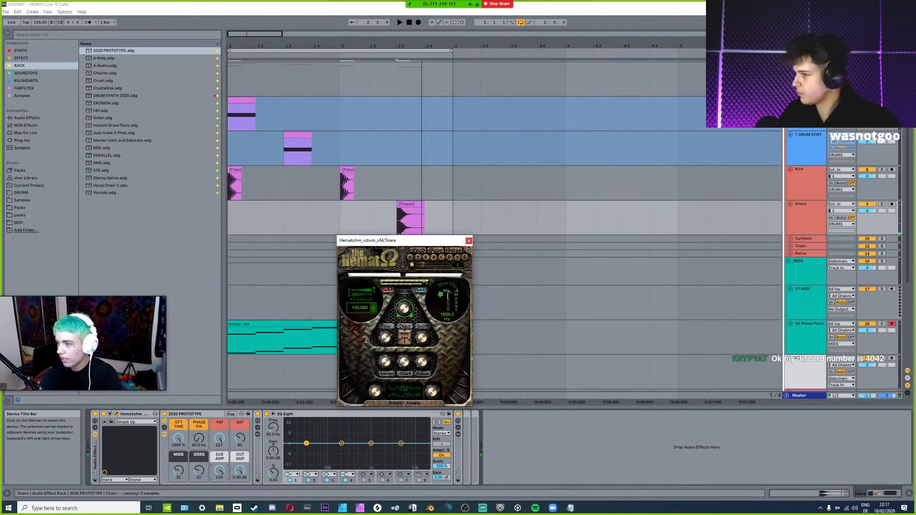
key("space")
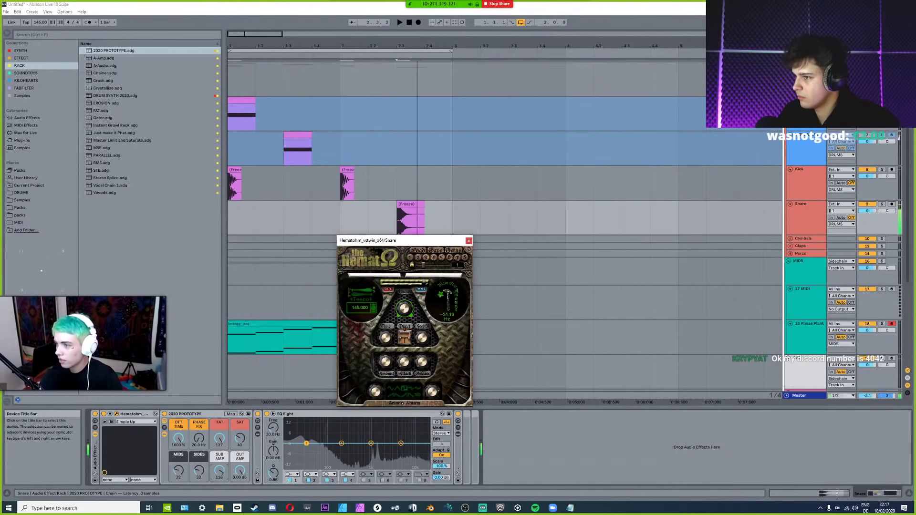
key("space")
key("space")
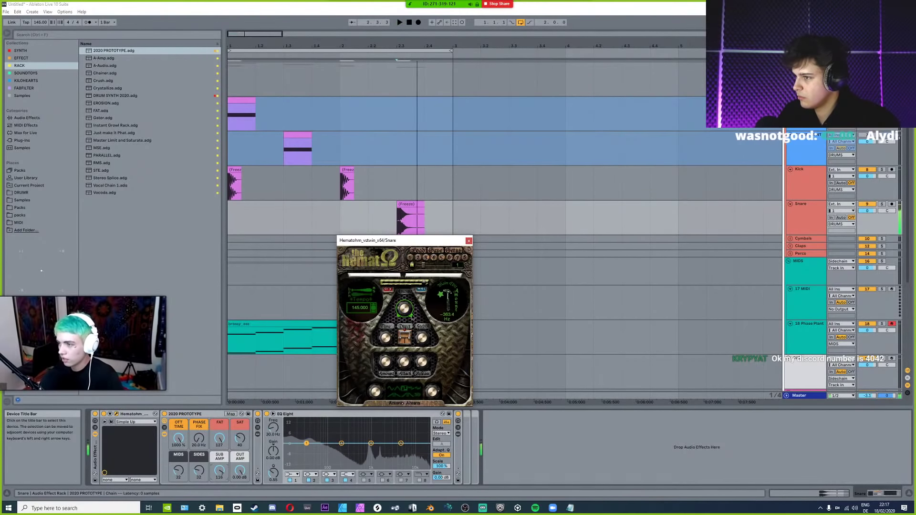
Try Hematohm LFO depths of about 74% and 84% on the replayed snare and settle on about 79%.
key("space")
key("space")
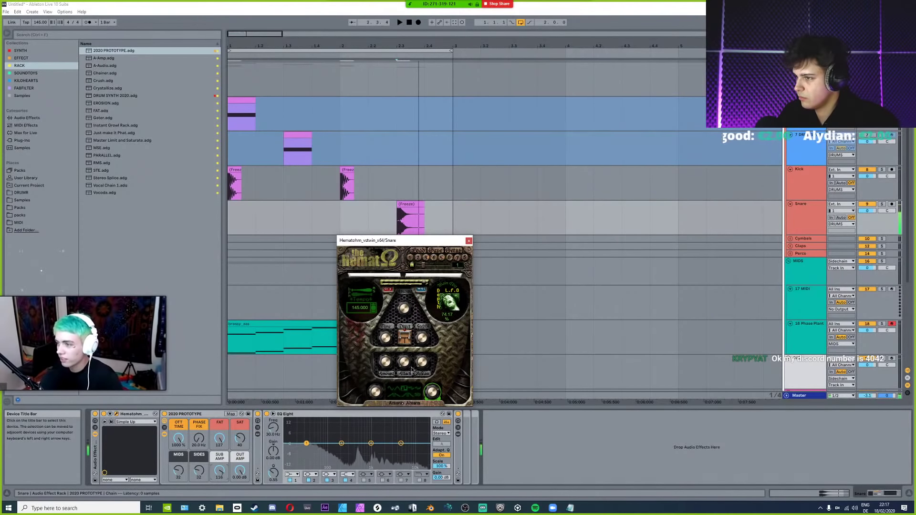
key("space")
key("space")
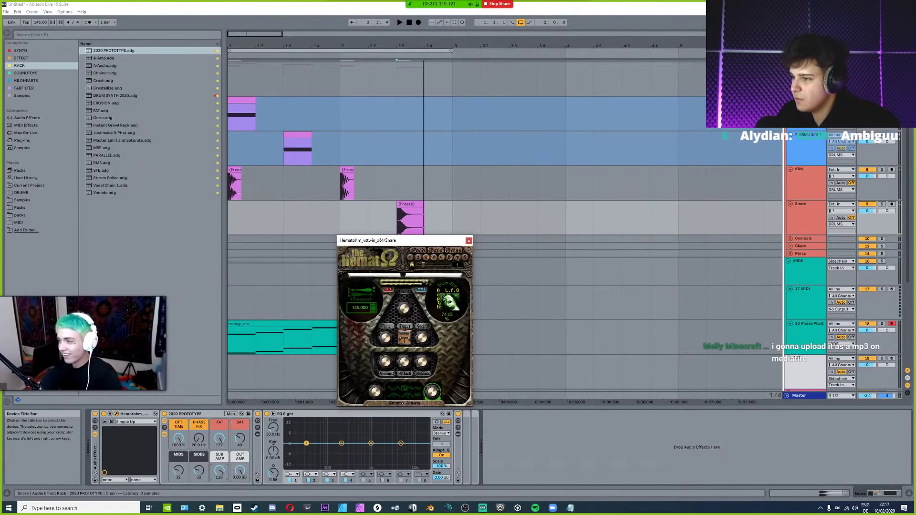
key("space")
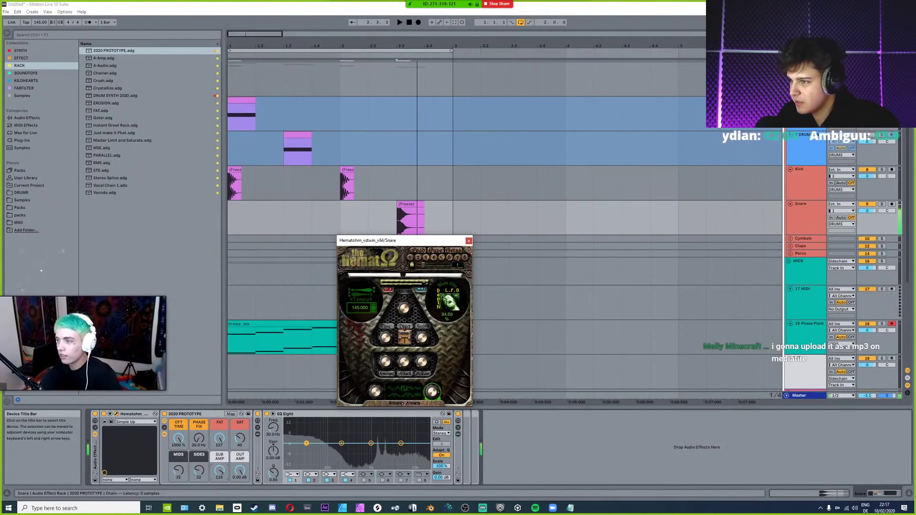
key("space")
key("space")
key("space")
key("space")
key("space")
key("space")
key("space")
key("space")
key("space")
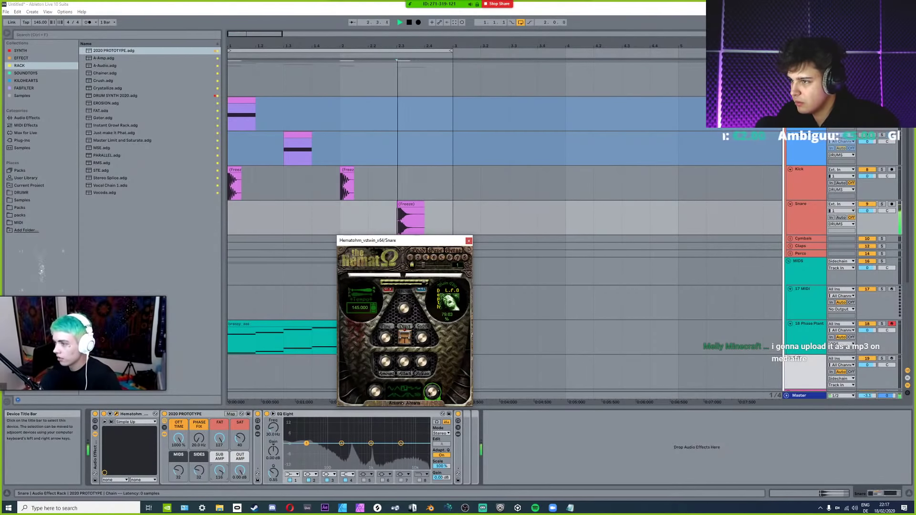
Set Hematohm's frequency shift to about -343.3 Hz while replaying the snare, then close the plug-in window.
key("space")
key("space")
key("space")
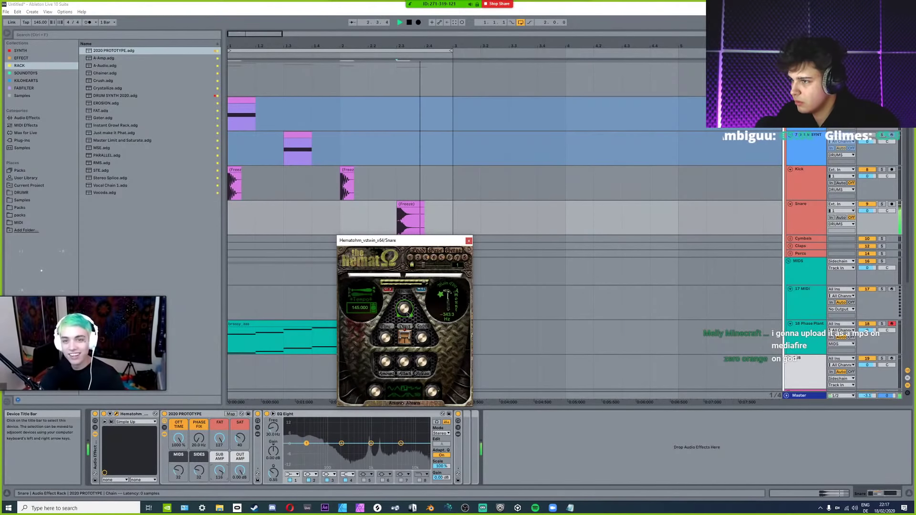
left_click_drag(404, 309, 408, 315)
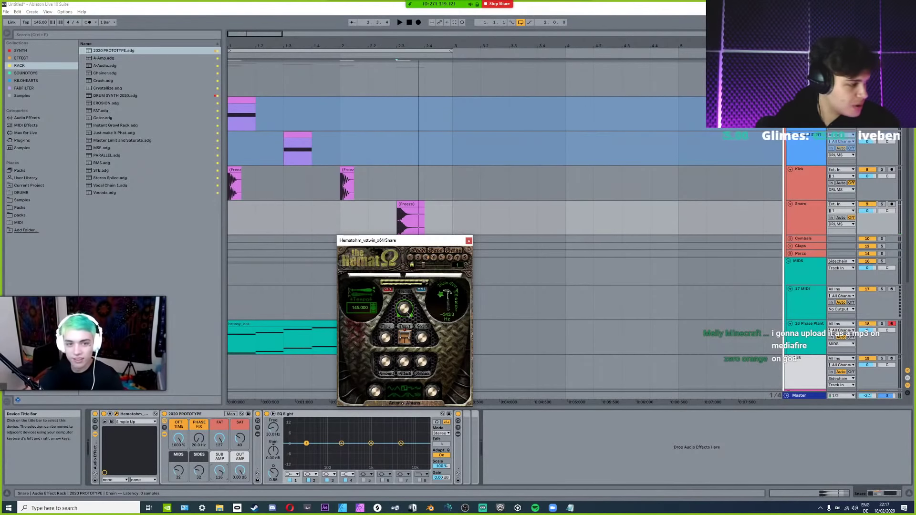
left_click(469, 241)
Find the SUB track with Serum and open the Phase Plant brass clip to check its melody notes.
left_click(806, 272)
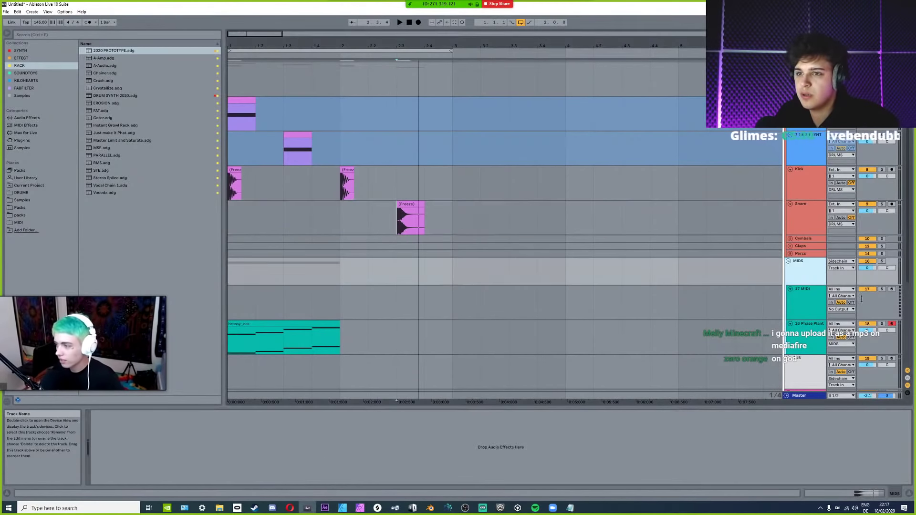
left_click(806, 300)
left_click(806, 272)
scroll(803, 176, "down", 3)
left_click(806, 324)
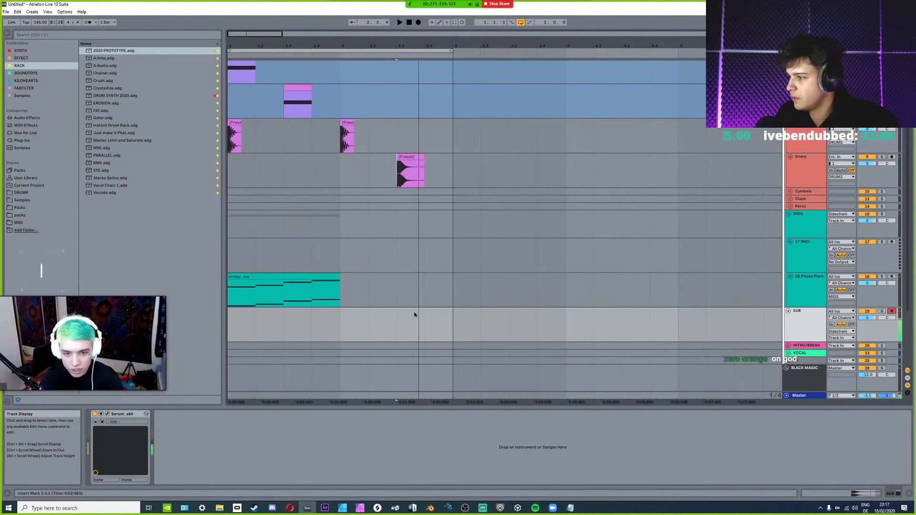
double_click(296, 301)
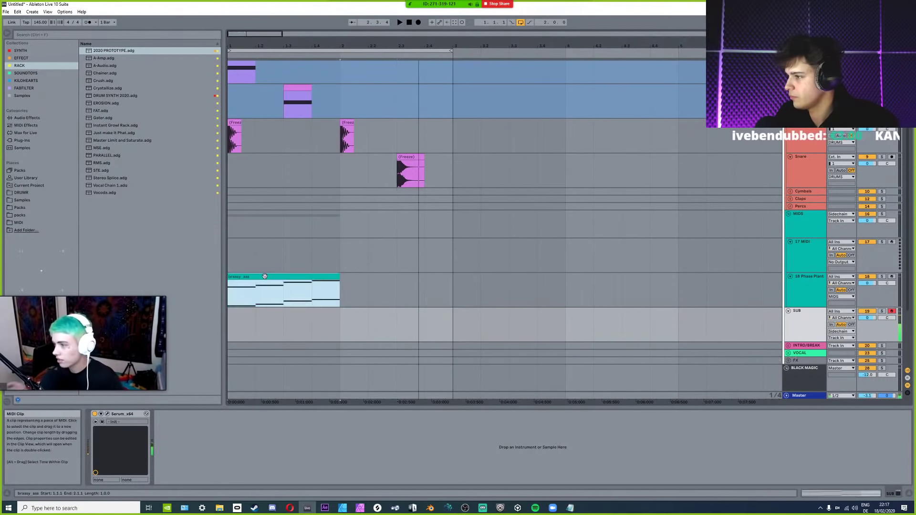
scroll(221, 371, "down", 4)
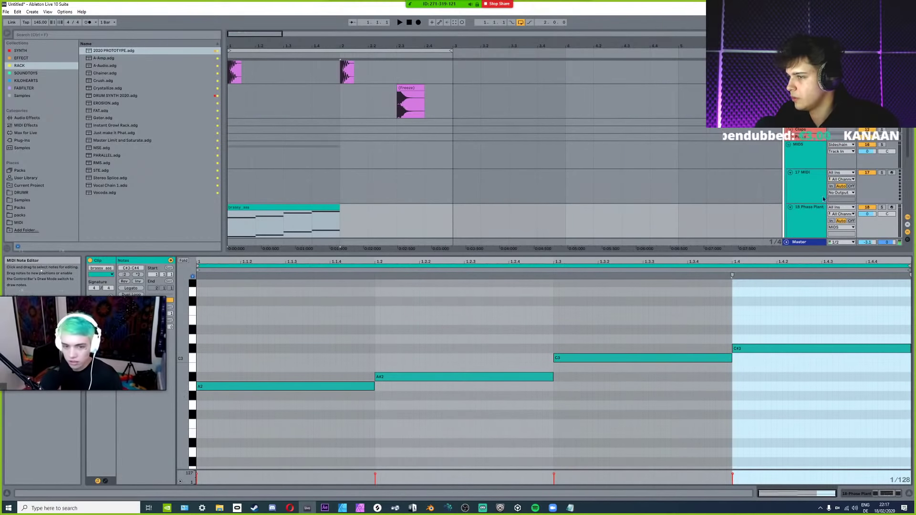
left_click(822, 216)
Add the F0 Long Note clip from the MIDI folder to the SUB track at bar 2.
left_click(310, 257)
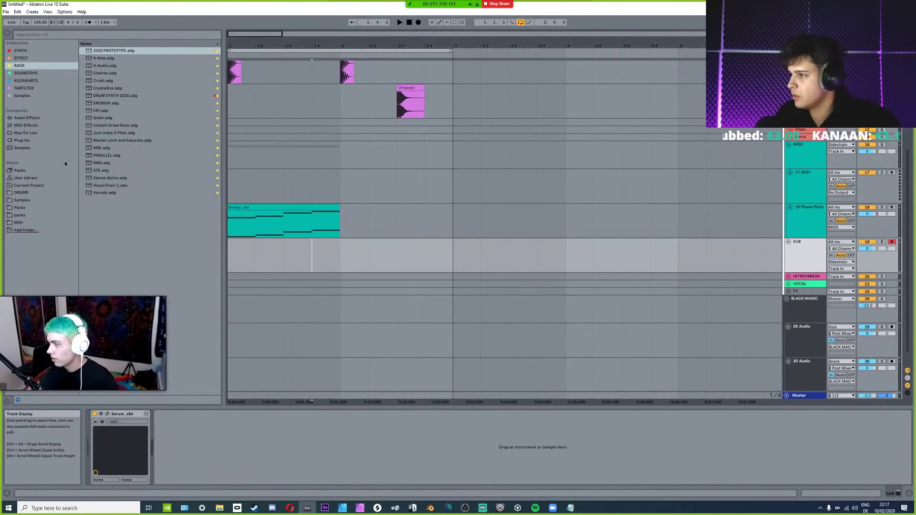
left_click(18, 223)
left_click_drag(109, 80, 350, 253)
Transpose the new SUB clip's note up two octaves and down one semitone to E2.
left_click(297, 284)
key("shift+Up")
key("shift+Up")
key("Down")
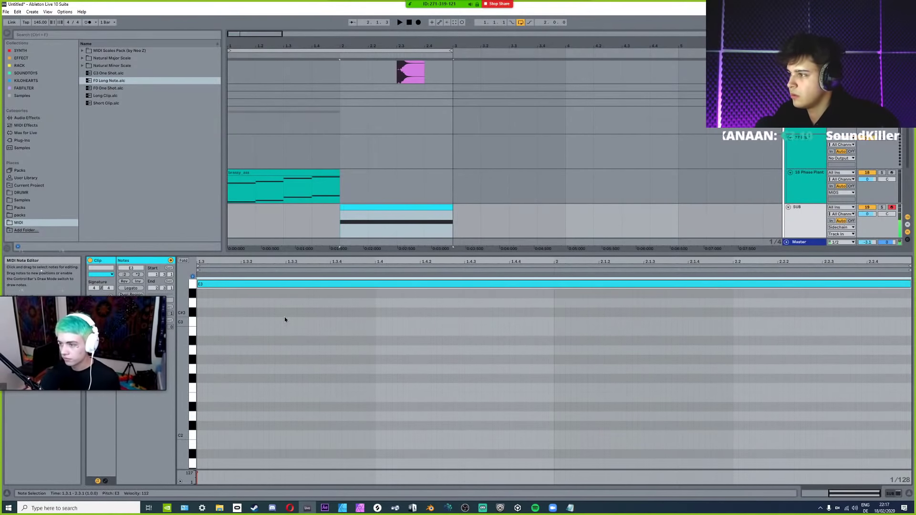
Transpose the SUB clip's note down two octaves to E0 and show the SUB track's devices.
key("shift+Down")
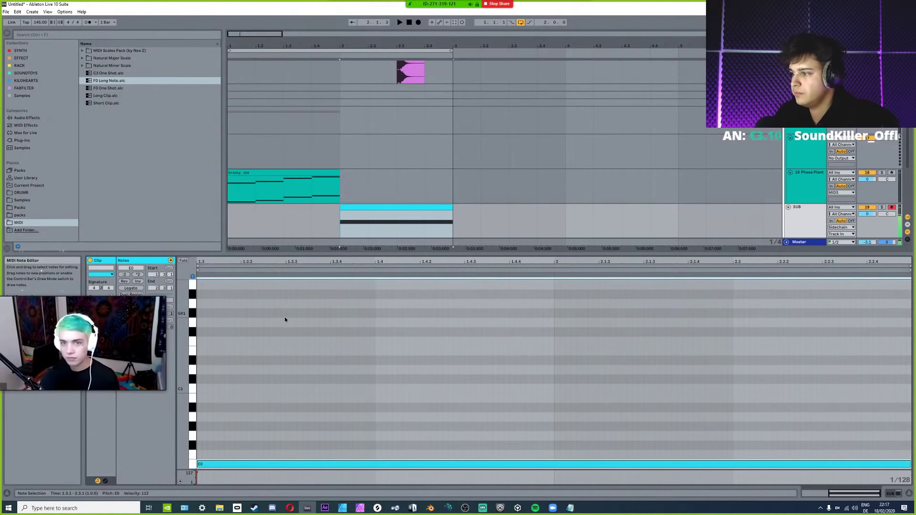
left_click(810, 223)
Set Hematohm's frequency shift on the Snare track to about -235 Hz while replaying the snare, and close the plug-in window.
scroll(410, 181, "up", 3)
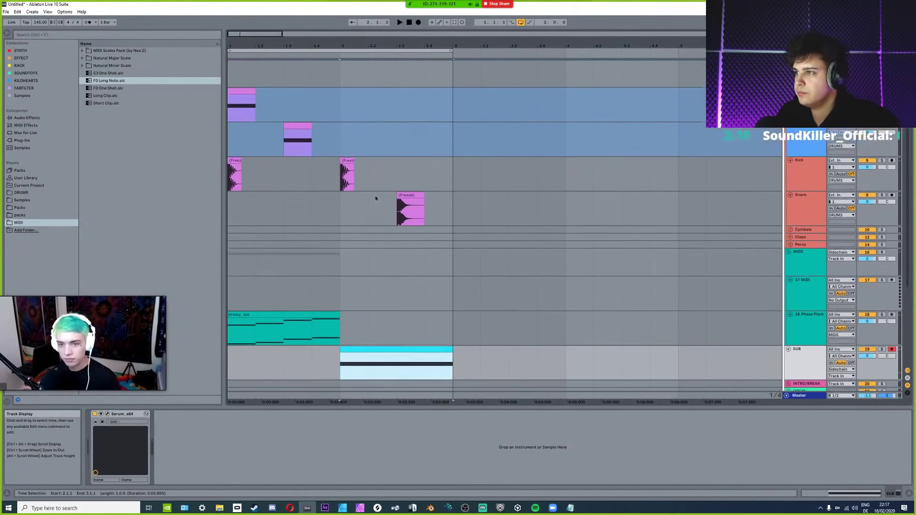
scroll(375, 198, "up", 1)
left_click(395, 217)
key("space")
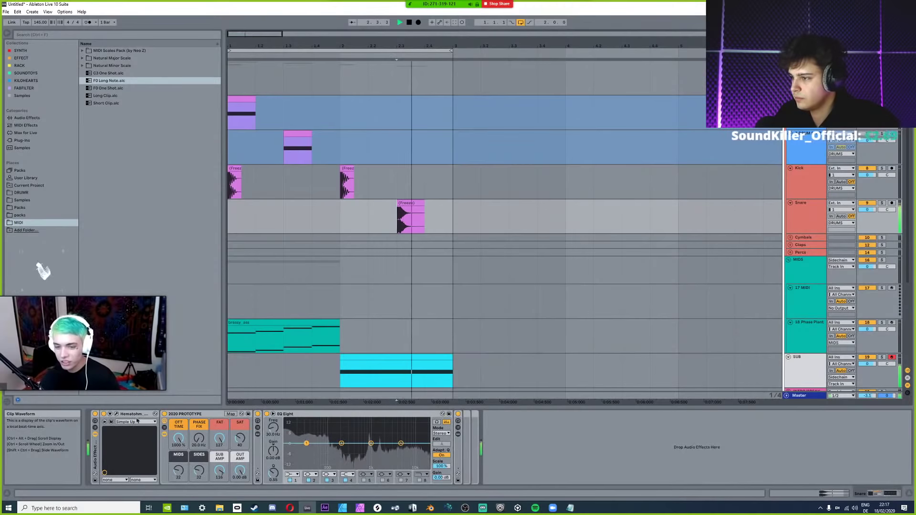
left_click(116, 414)
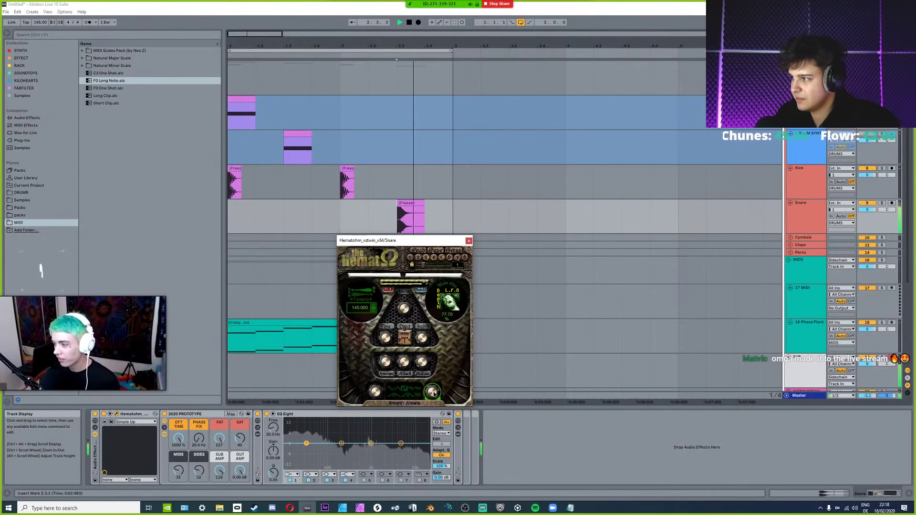
left_click(403, 313)
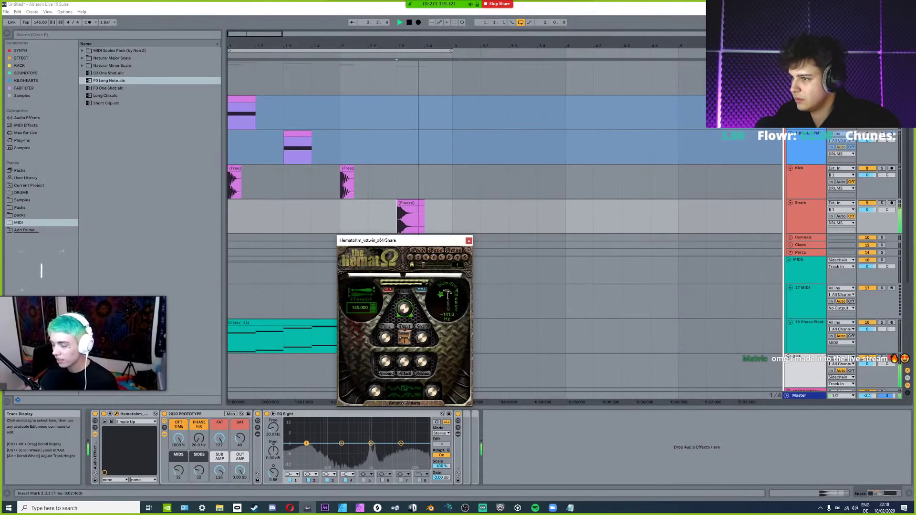
key("space")
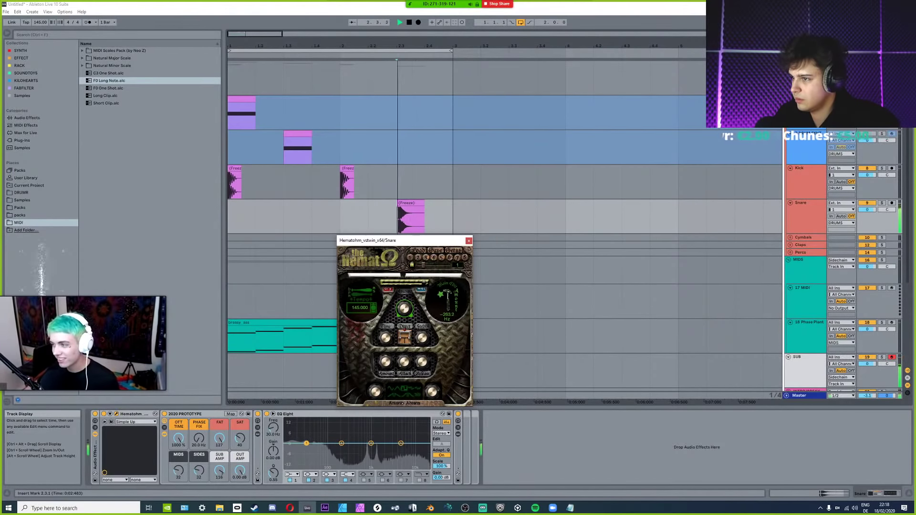
key("space")
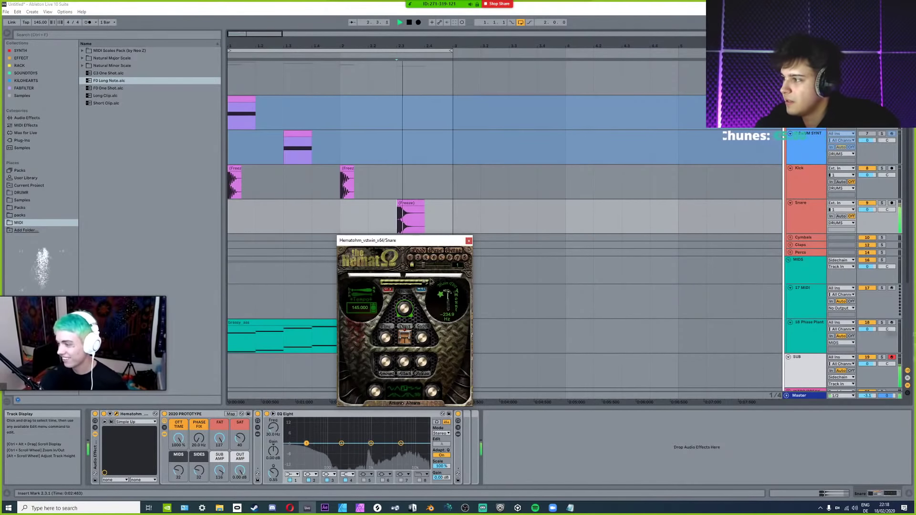
left_click(469, 240)
key("space")
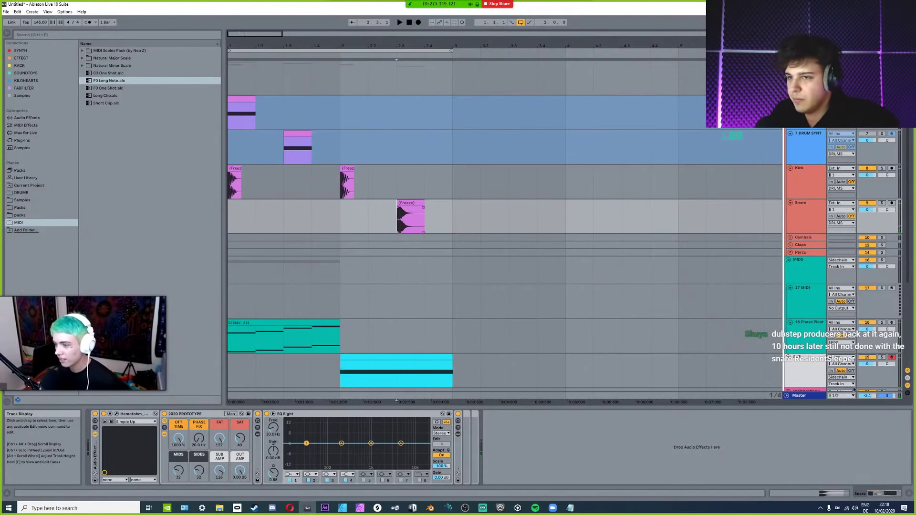
Insert a new audio track directly below the Phase Plant track.
left_click(392, 270)
scroll(393, 270, "down", 3)
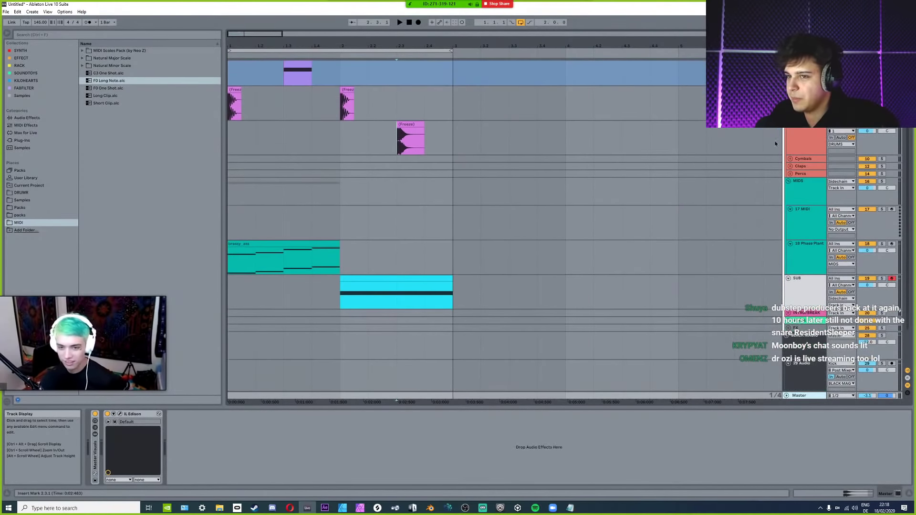
scroll(806, 301, "up", 1)
left_click(807, 303)
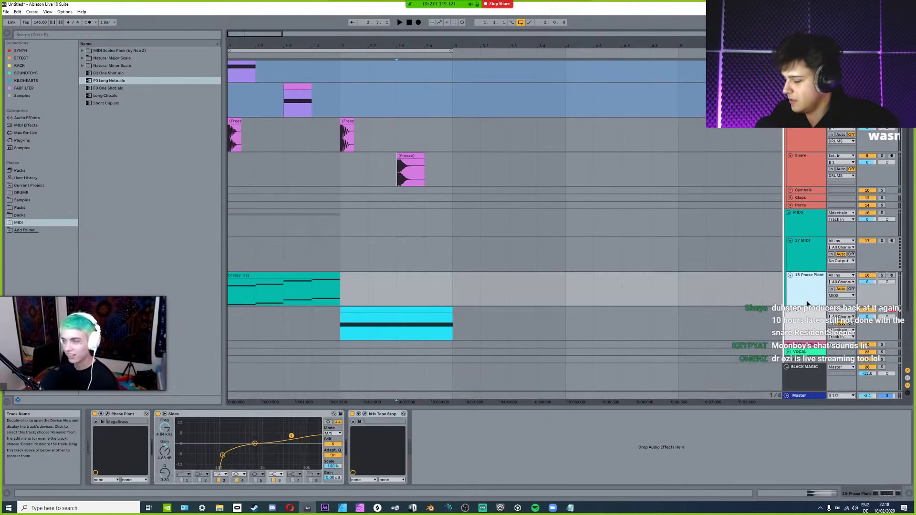
key("ctrl+t")
left_click(393, 186)
Open IL Edison on the Master track, move its window beside the clips and enlarge it.
left_click(810, 396)
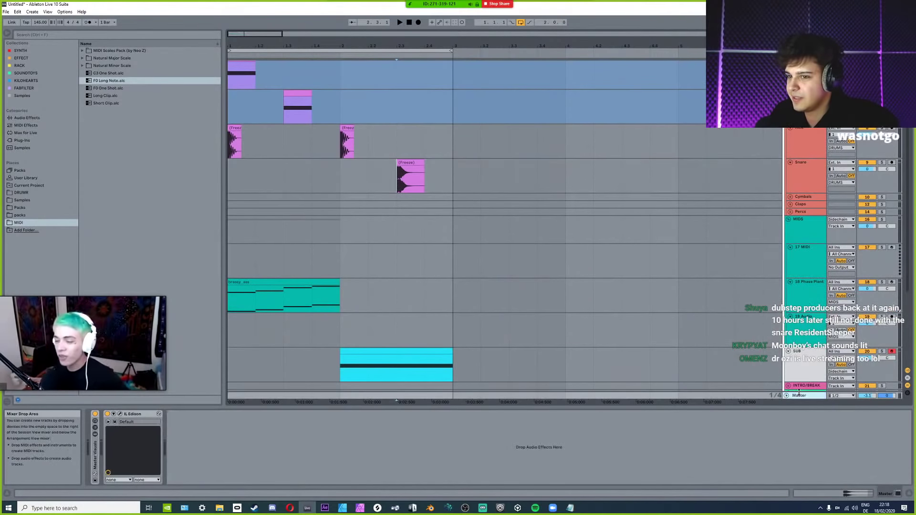
left_click(120, 414)
left_click_drag(499, 253, 498, 168)
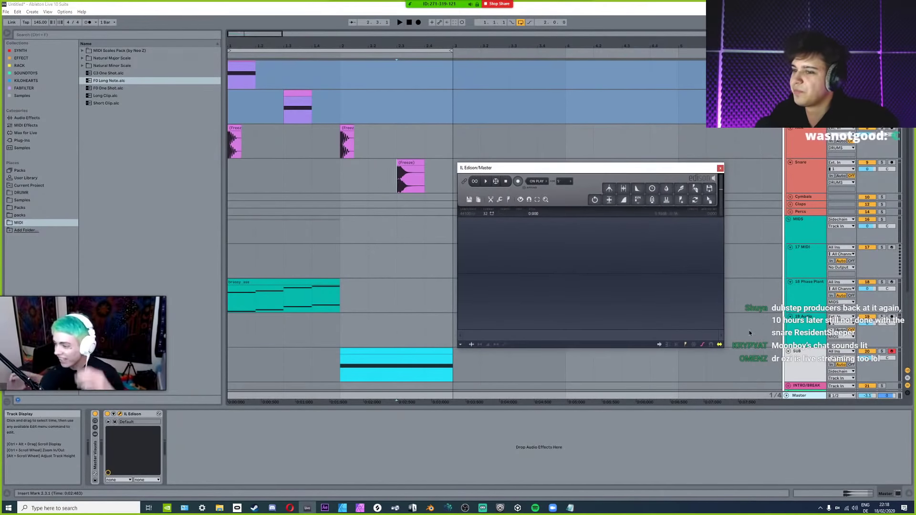
left_click_drag(725, 348, 792, 383)
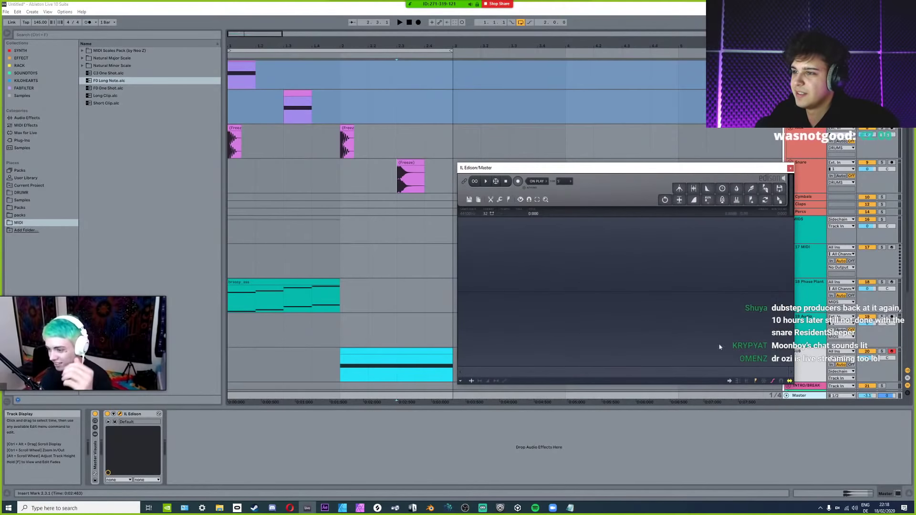
Set Edison's recording mode to On Input and solo the Snare track.
left_click(400, 190)
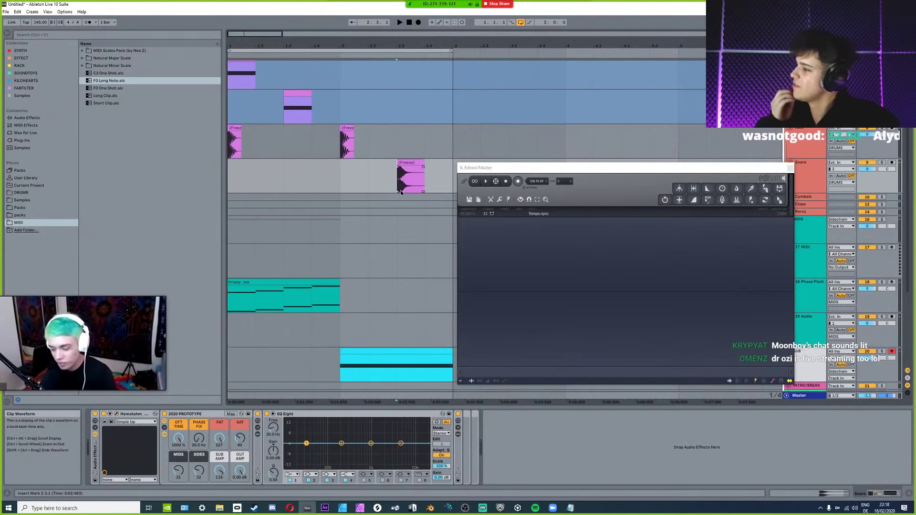
scroll(306, 222, "down", 1)
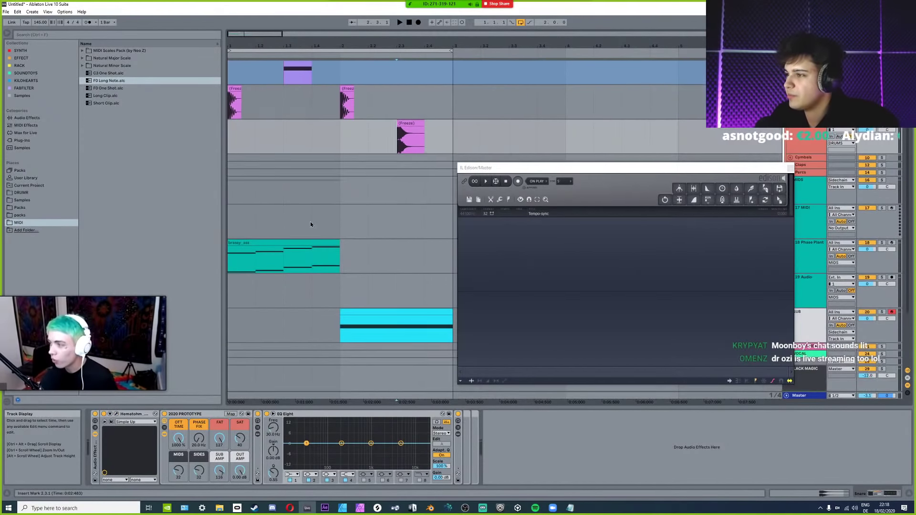
scroll(305, 239, "down", 2)
scroll(287, 239, "up", 4)
scroll(354, 236, "down", 2)
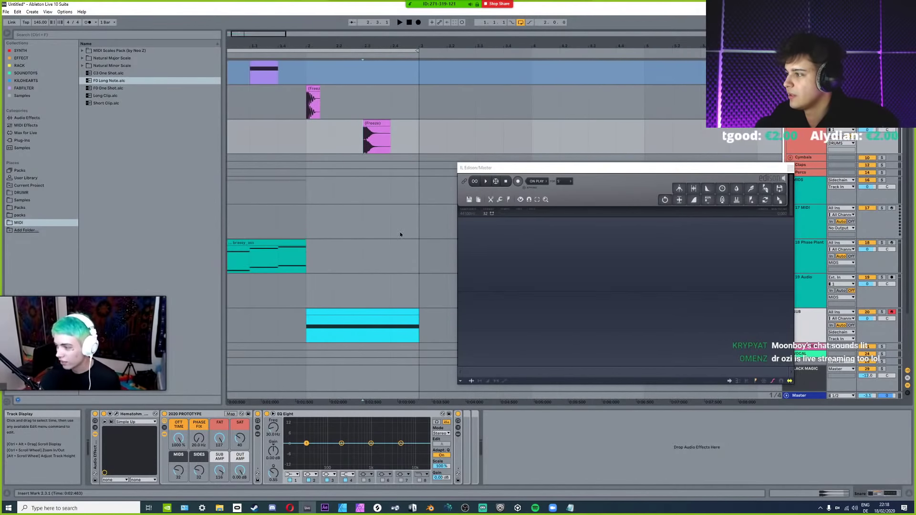
scroll(354, 237, "down", 2)
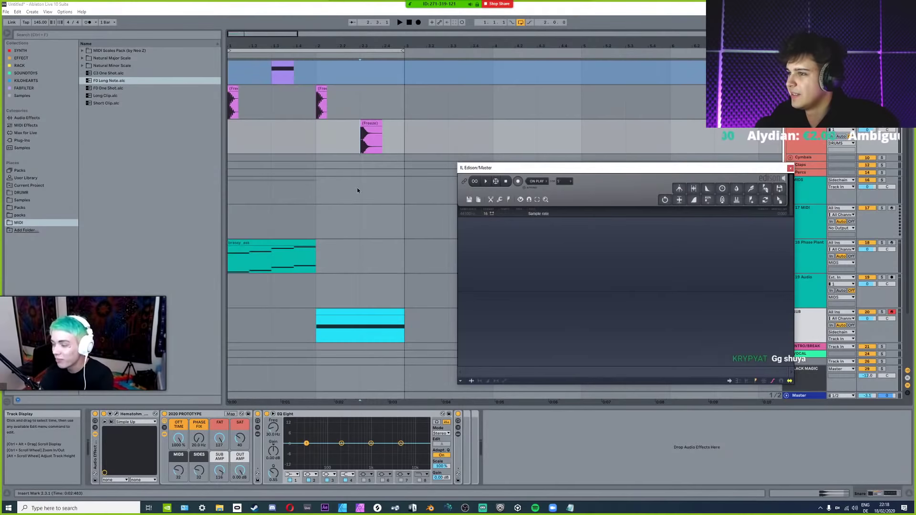
scroll(357, 190, "up", 1)
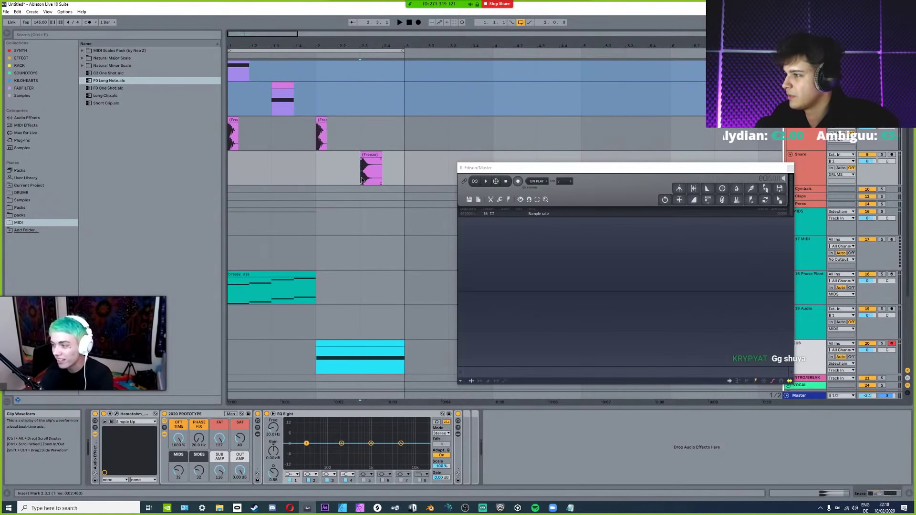
left_click(535, 181)
left_click(536, 190)
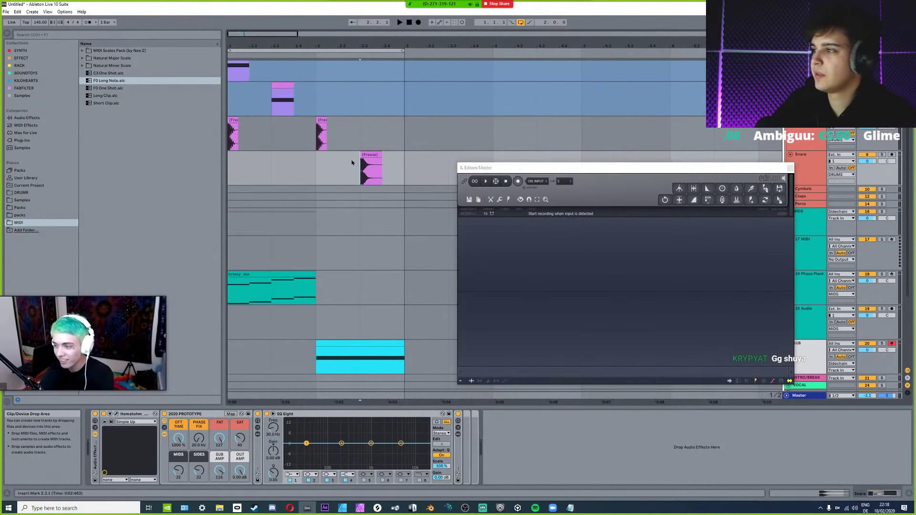
left_click(881, 154)
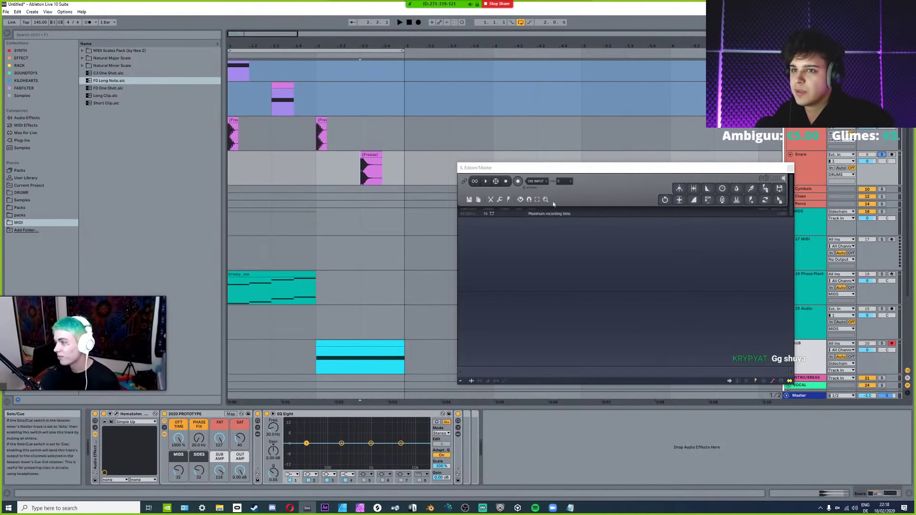
Record the processed snare into Edison while playing the arrangement from the snare clip at 2.3.1.
left_click(517, 181)
left_click(362, 173)
key("space")
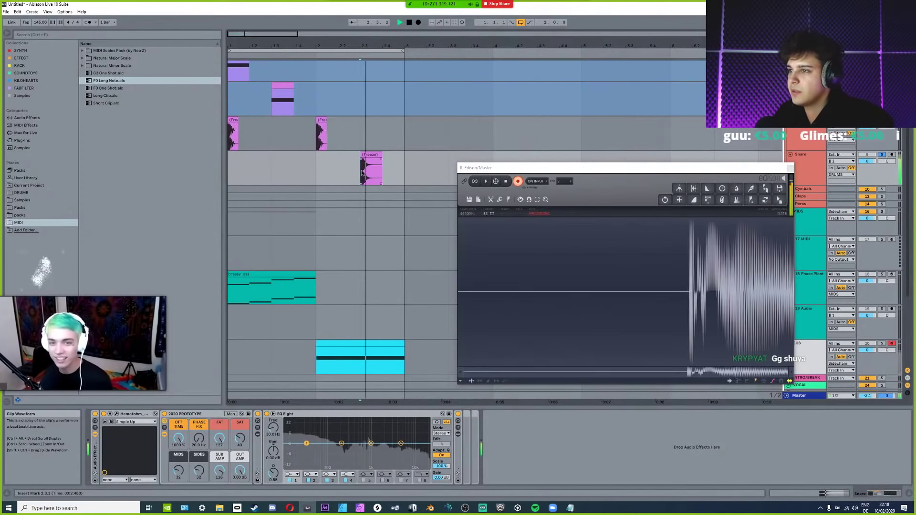
key("space")
left_click(518, 181)
Trim the silence around the recorded snare hit and place the sample on the new audio track at 2.3.1.
scroll(602, 259, "down", 1)
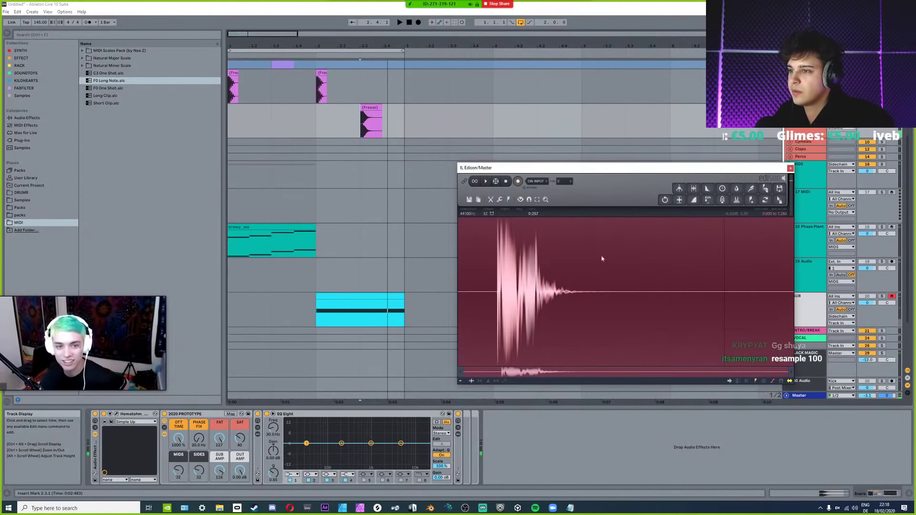
left_click(692, 192)
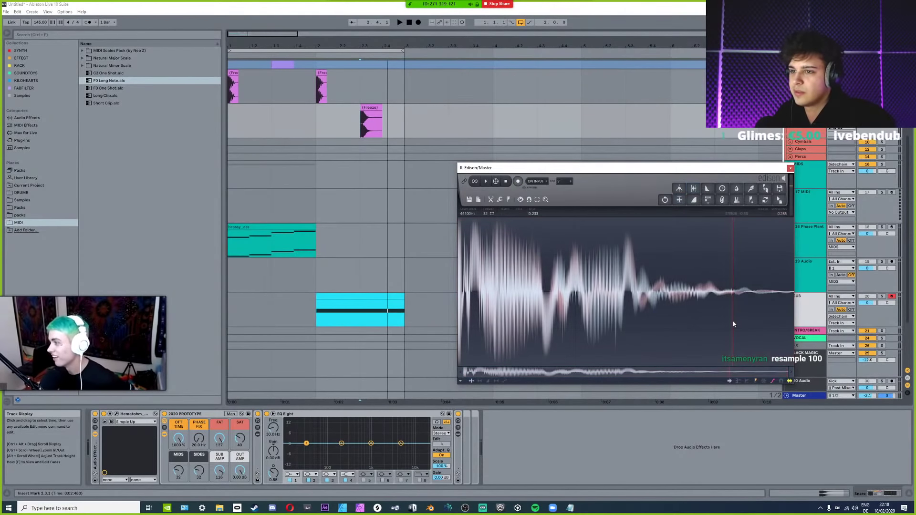
left_click(752, 231)
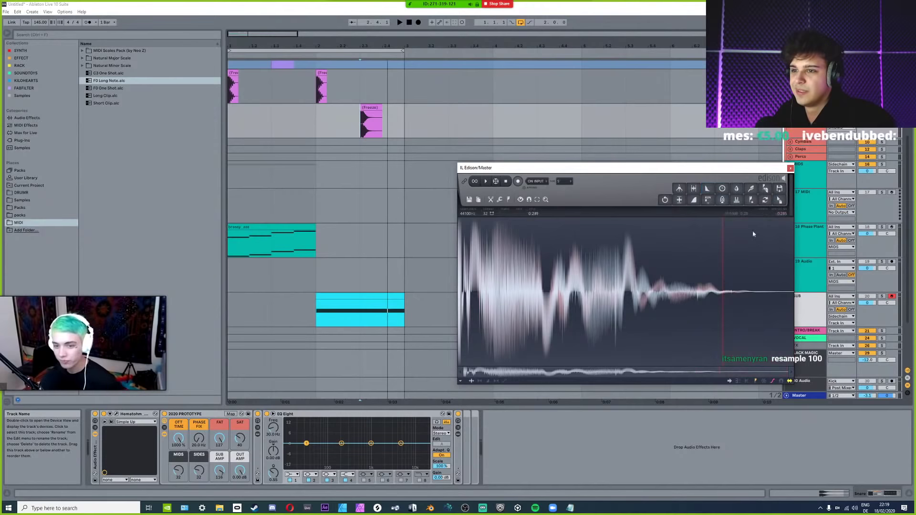
left_click_drag(780, 199, 366, 264)
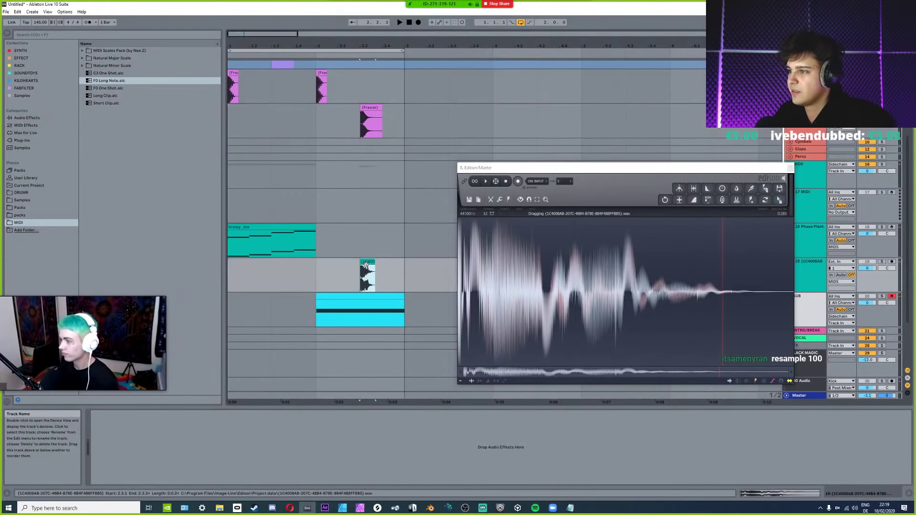
Solo the audio track holding the resampled snare and play it back.
scroll(412, 268, "up", 3)
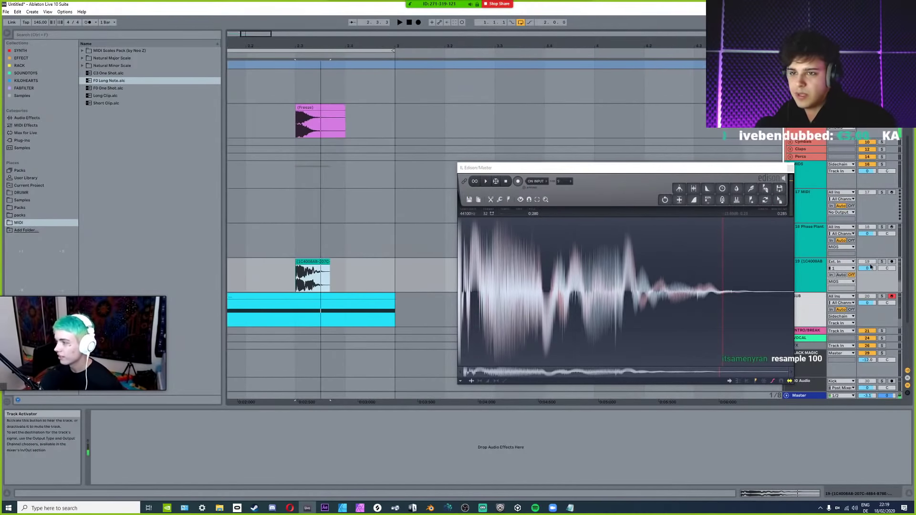
left_click(882, 262)
key("space")
key("space")
scroll(354, 272, "down", 3)
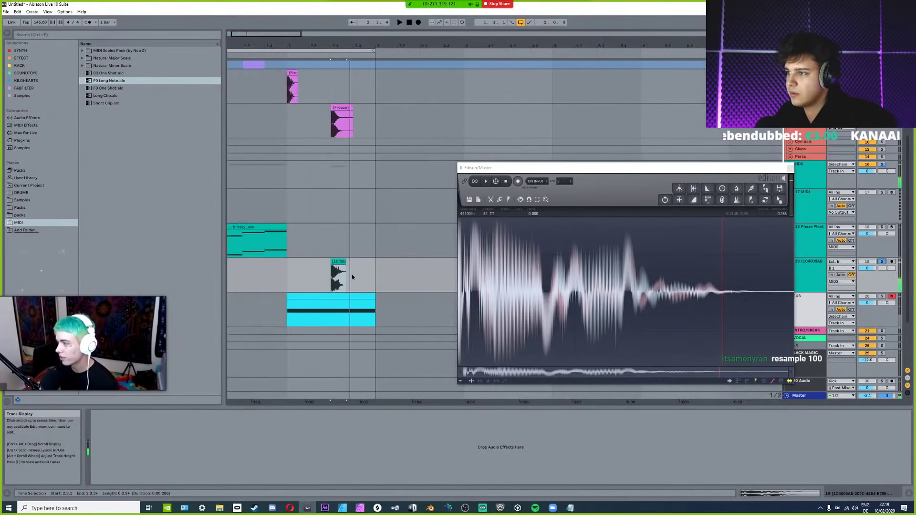
Examine the recorded snare in Edison's spectrogram view and return to the waveform view.
left_click(344, 262)
left_click(508, 256)
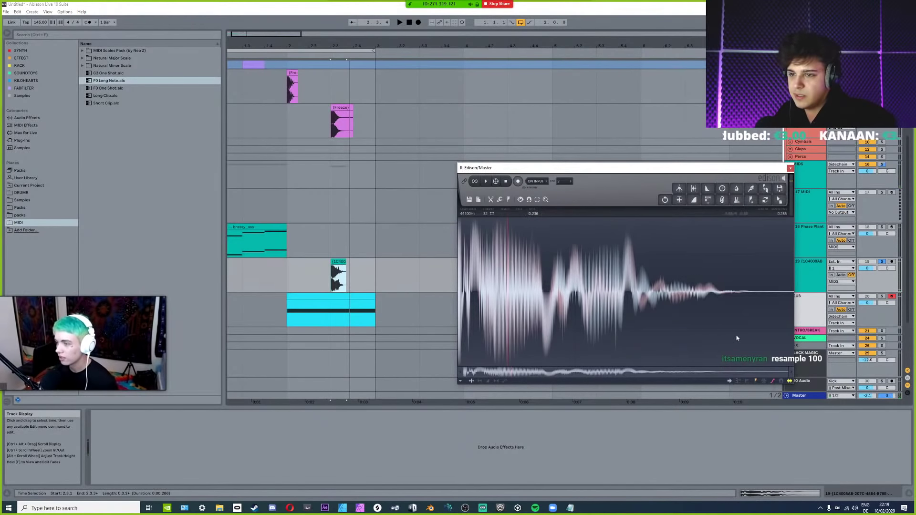
left_click(740, 383)
left_click(739, 382)
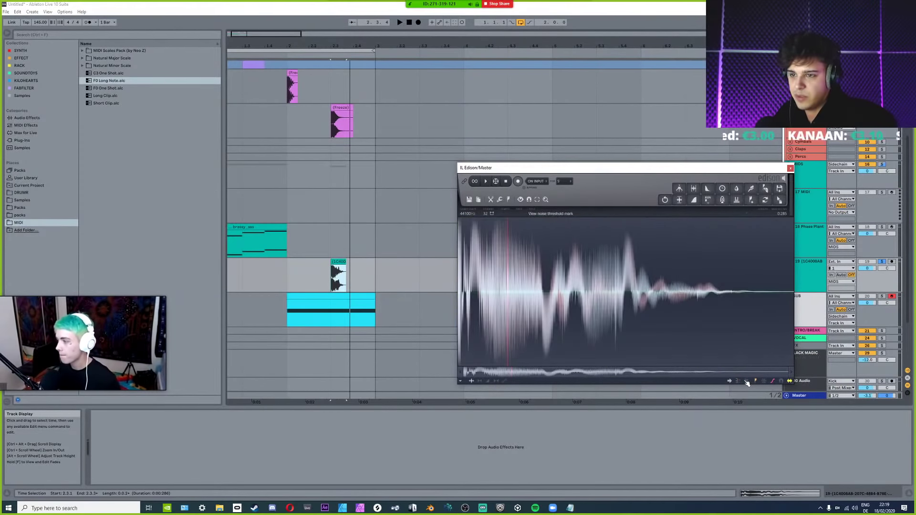
left_click(739, 382)
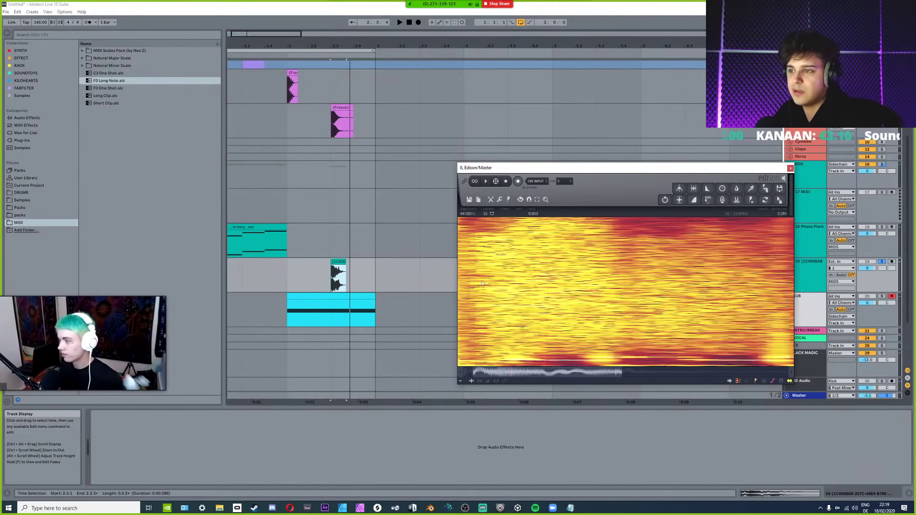
left_click(739, 383)
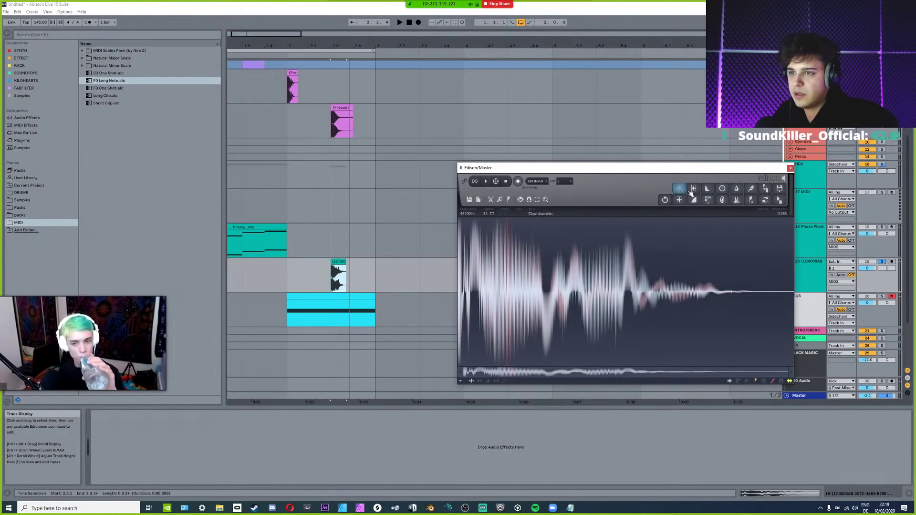
Record a new take into Edison while playing the arrangement from the snare position at 2.3.1.
left_click(322, 125)
scroll(323, 125, "up", 1)
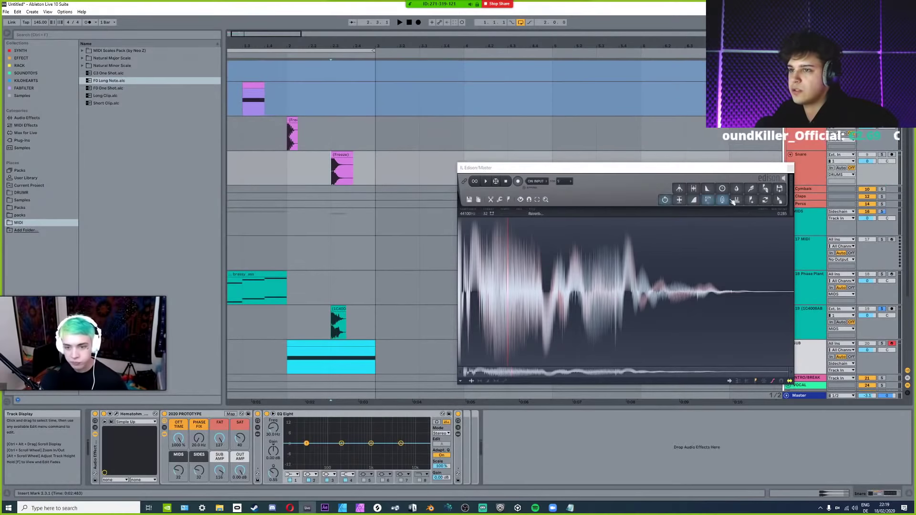
left_click(518, 182)
key("space")
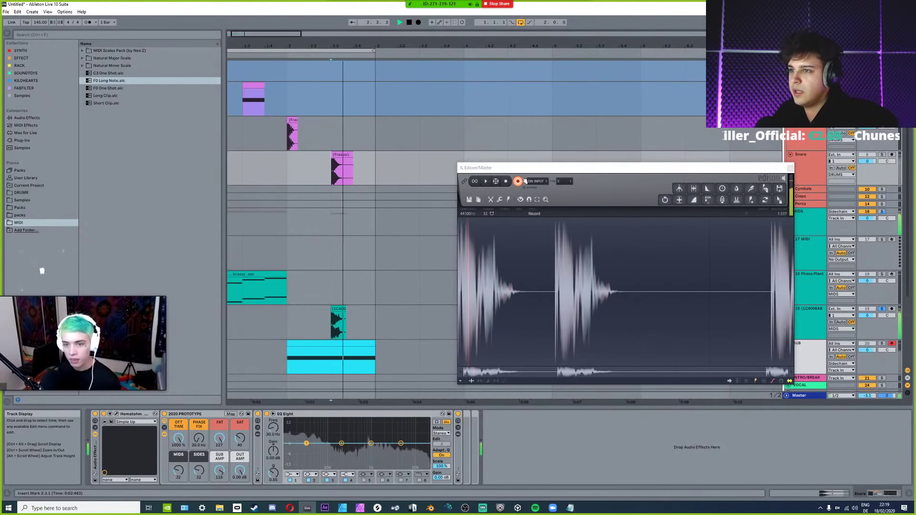
key("space")
Trim the recorded take to a single snare hit, shorten its tail and fade in its start.
left_click_drag(620, 287, 459, 285)
key("Delete")
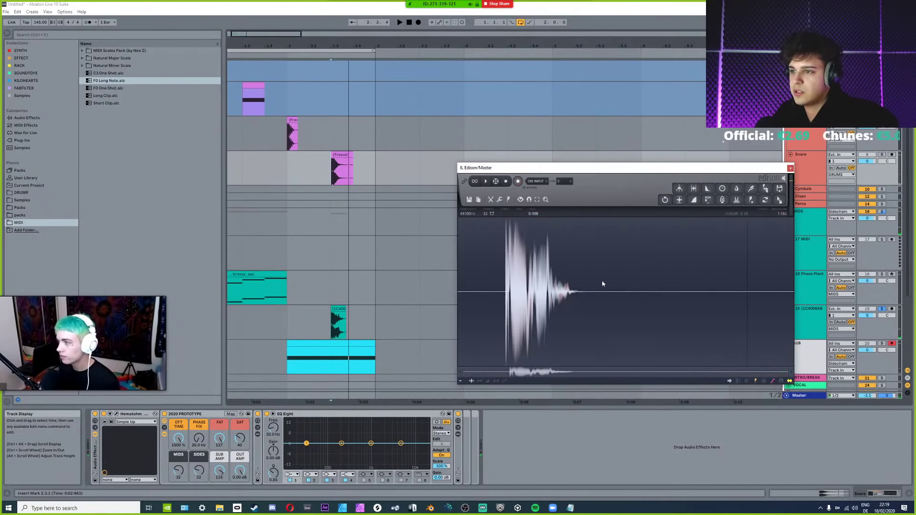
key("Delete")
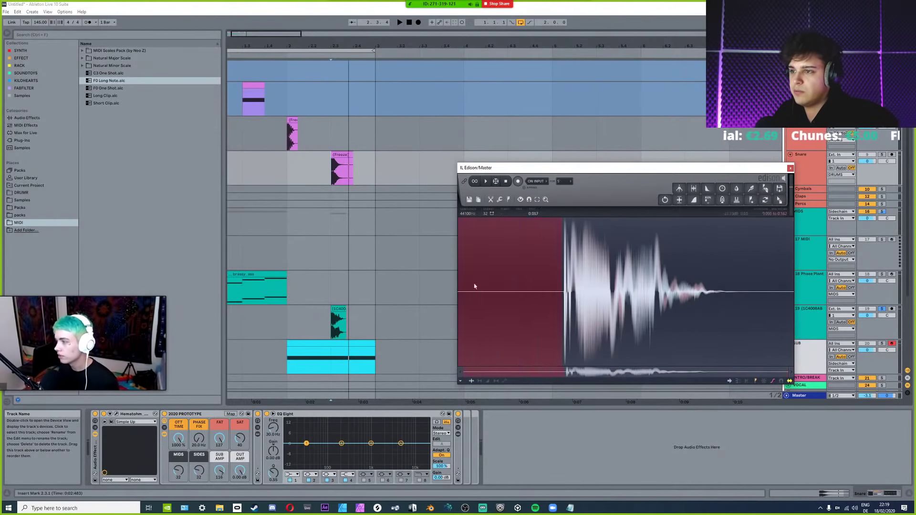
key("Delete")
left_click_drag(562, 281, 792, 284)
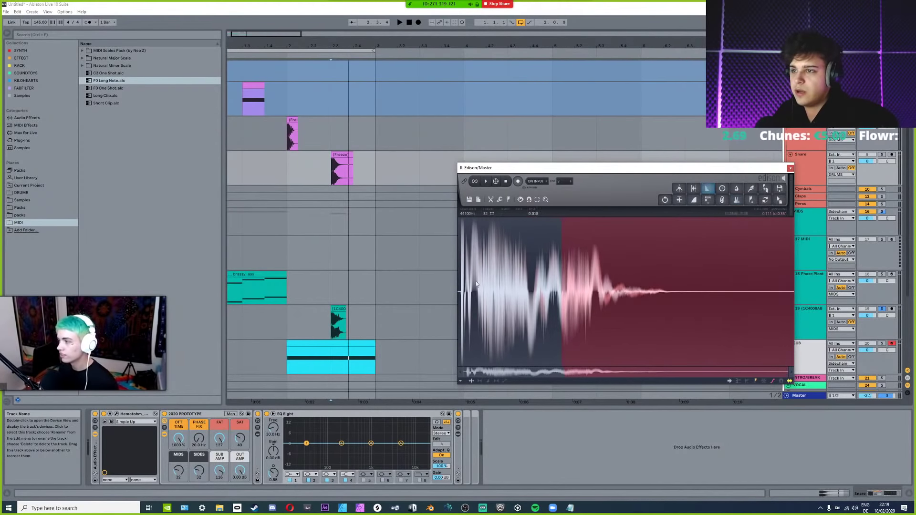
left_click(693, 200)
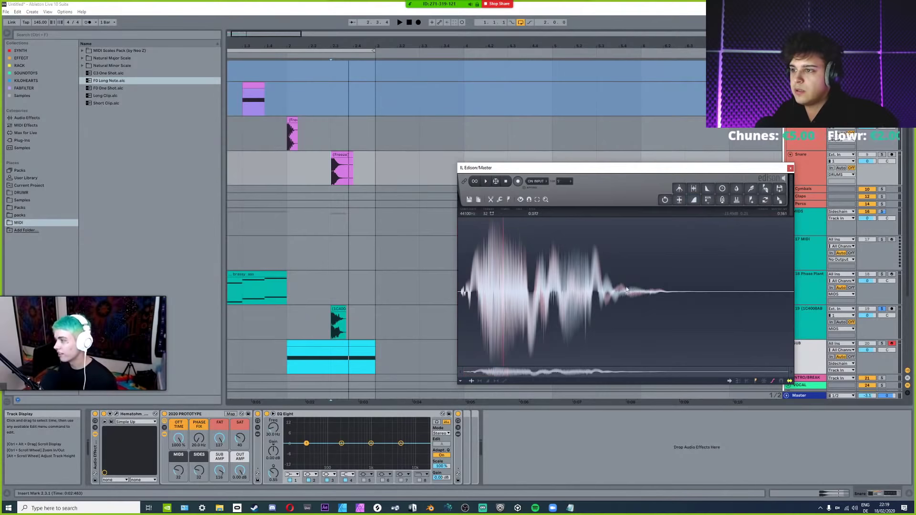
left_click(693, 188)
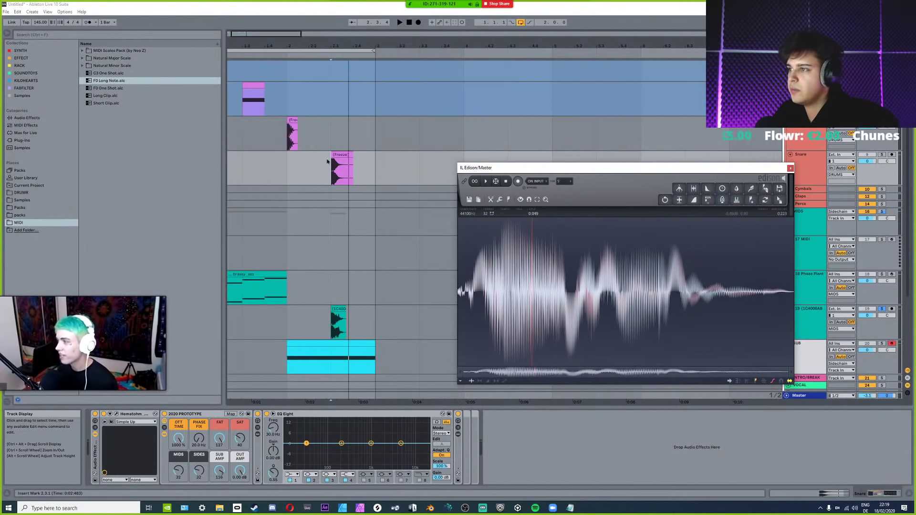
Clear the take and re-record the frozen snare into Edison from 2.3.1.
key("Delete")
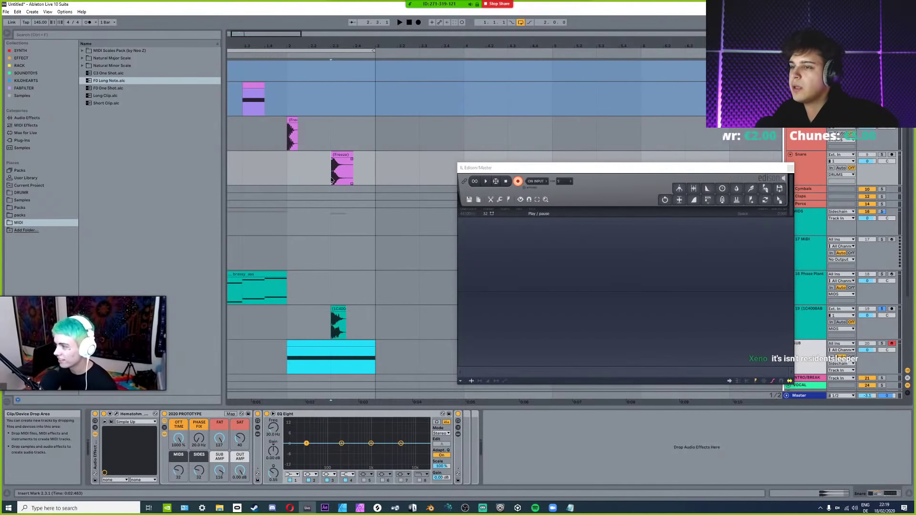
key("space")
left_click(518, 181)
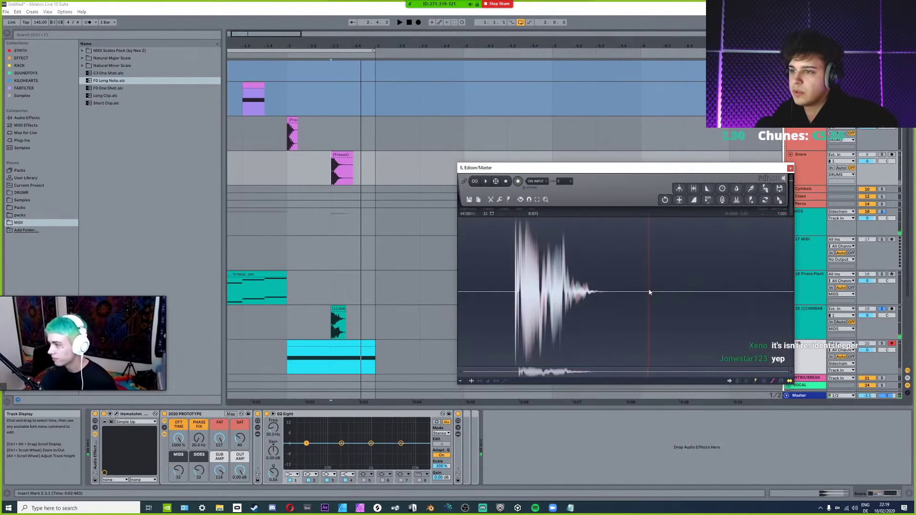
Delete the silence before and after the re-recorded snare hit in Edison.
left_click_drag(705, 292, 634, 298)
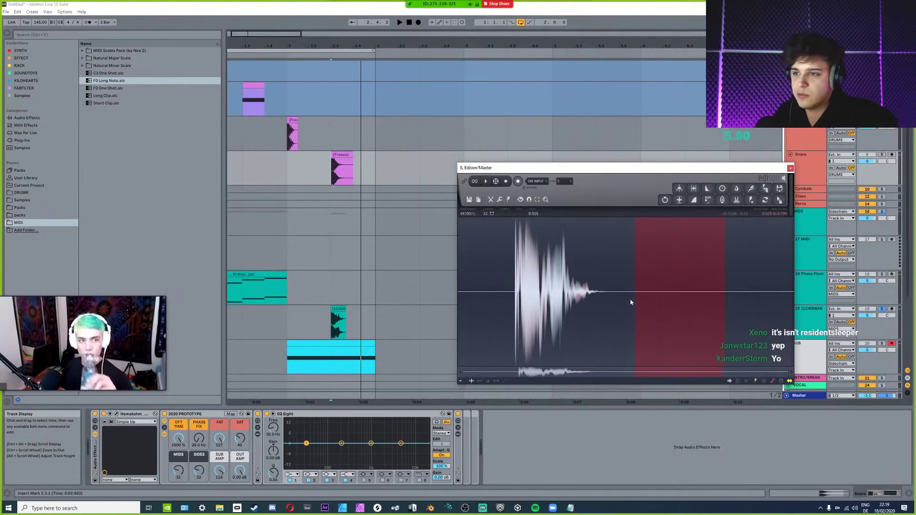
key("Delete")
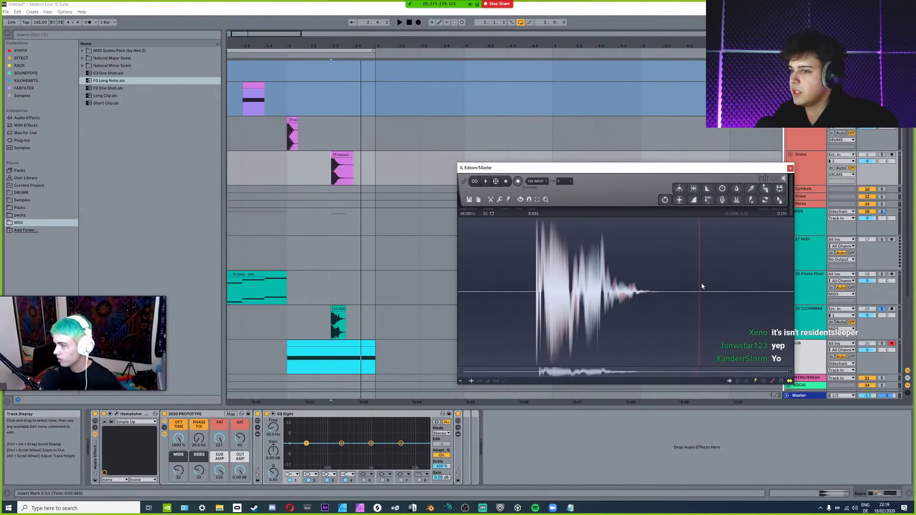
left_click_drag(676, 286, 791, 288)
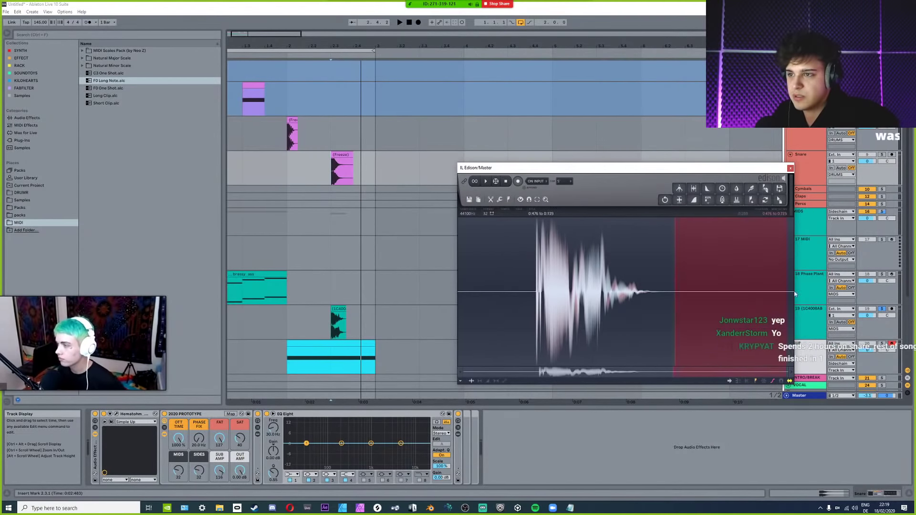
key("Delete")
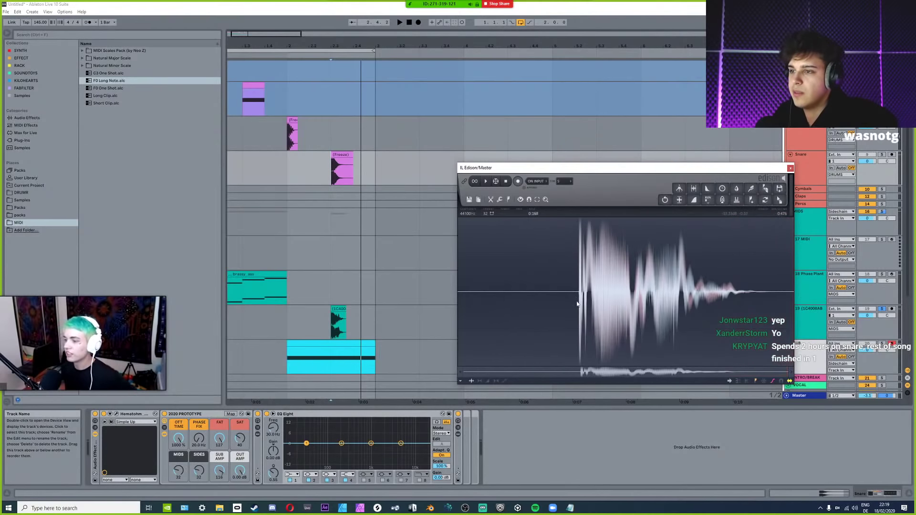
key("Delete")
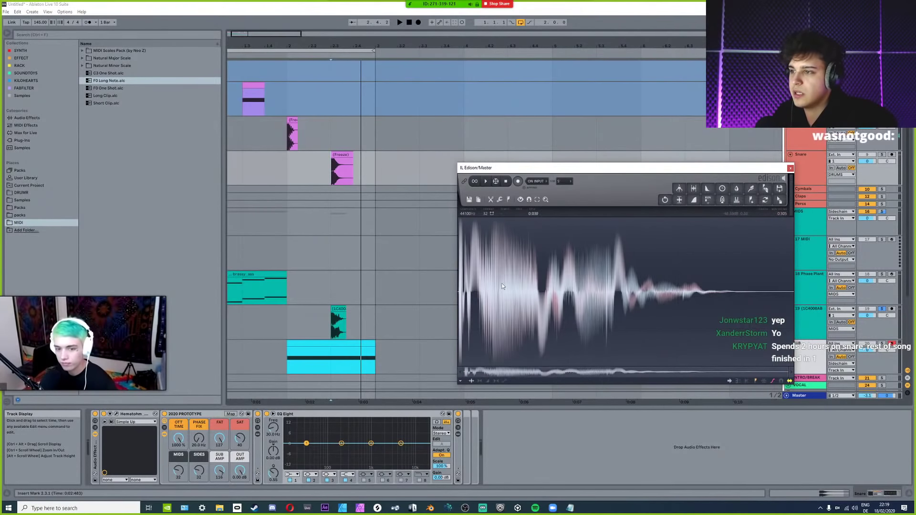
Examine the attack at the start of the trimmed snare waveform and play the sample back.
scroll(461, 291, "up", 5)
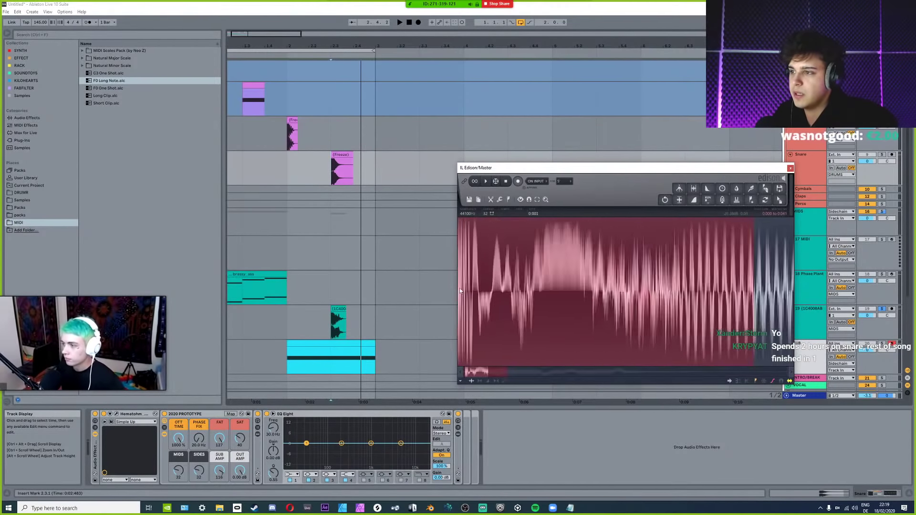
scroll(463, 282, "down", 5)
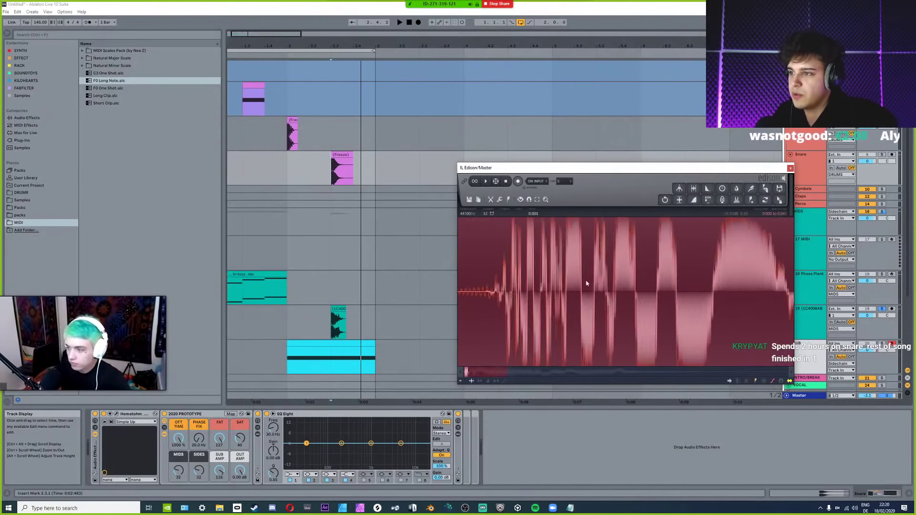
scroll(528, 288, "down", 1)
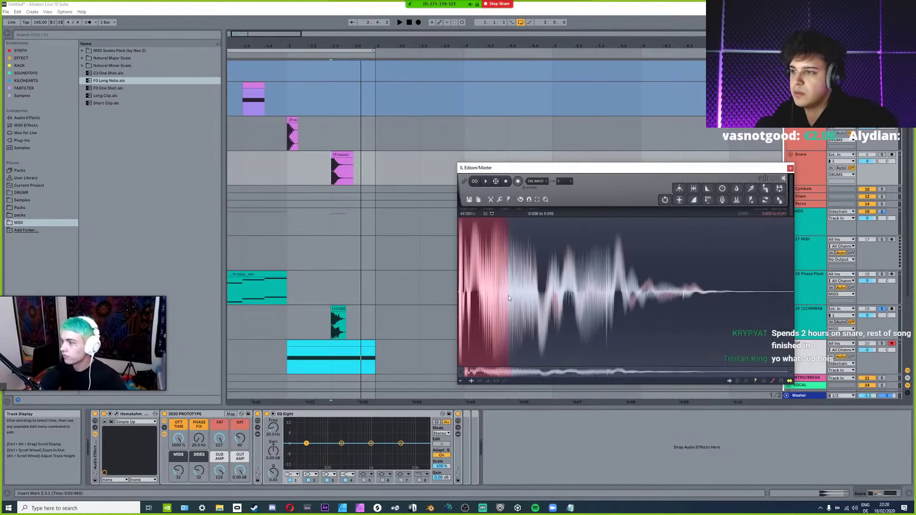
left_click(692, 190)
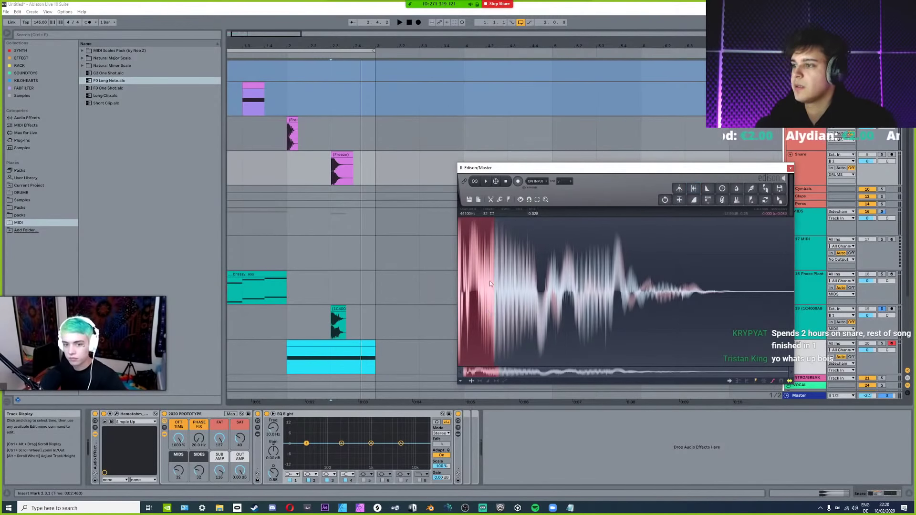
left_click(489, 183)
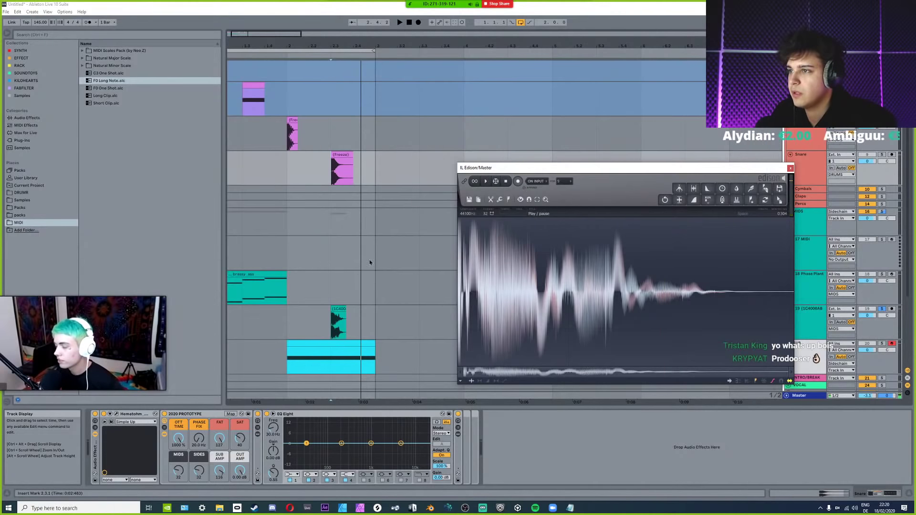
Replace the resampled snare clip at 2.3.1 on the audio track with the trimmed Edison sample and play it.
scroll(369, 262, "down", 2)
left_click_drag(779, 204, 362, 284)
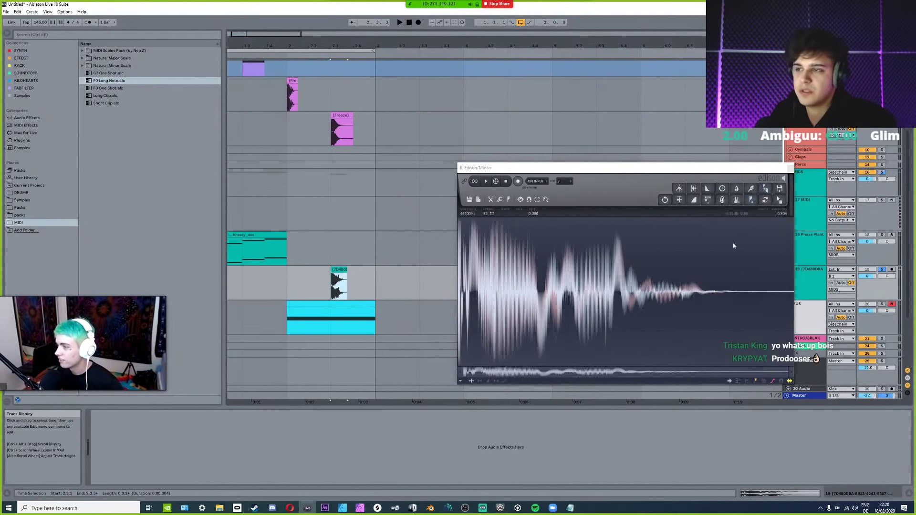
key("space")
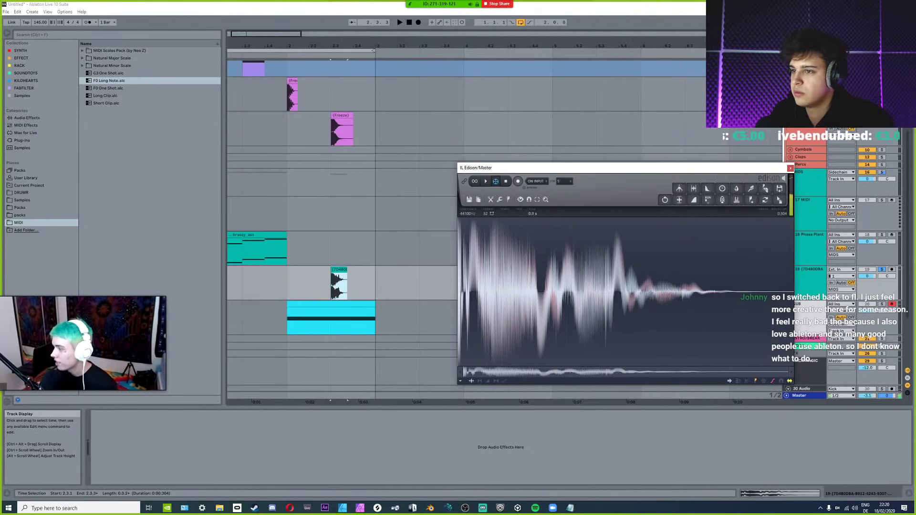
key("space")
Empty the Edison editor and record another take of the frozen snare from 2.3.1.
left_click(324, 286)
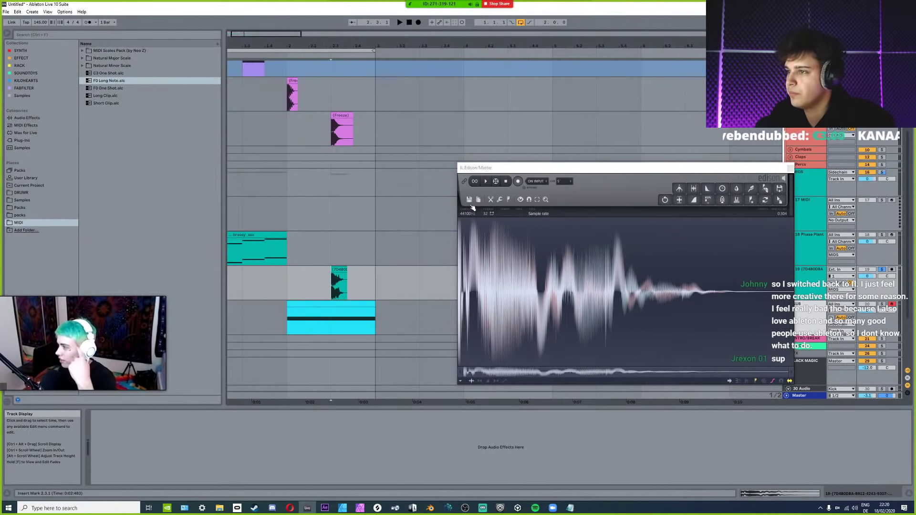
left_click(665, 200)
left_click(603, 229)
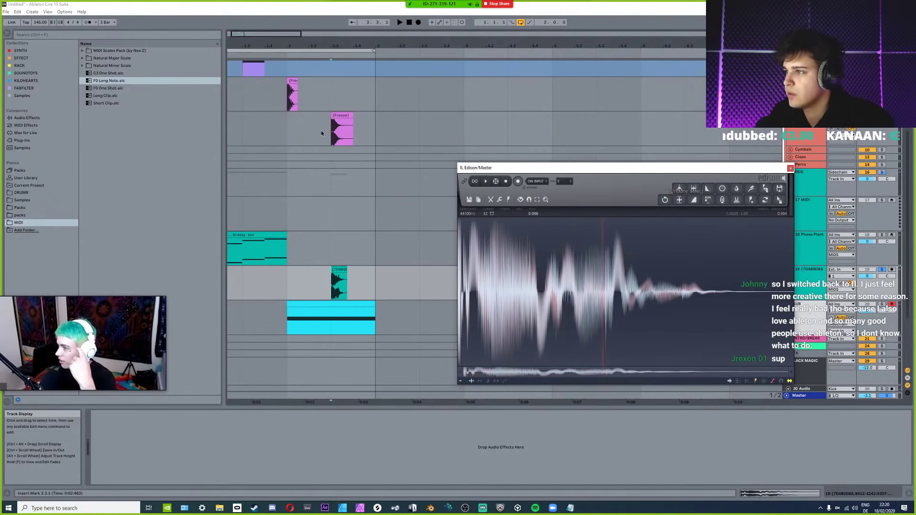
left_click(323, 133)
left_click(469, 200)
left_click(475, 208)
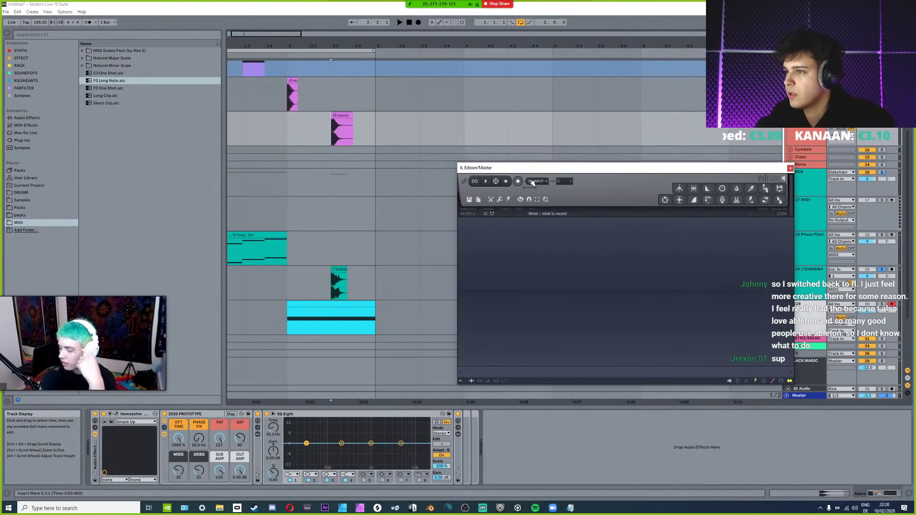
key("space")
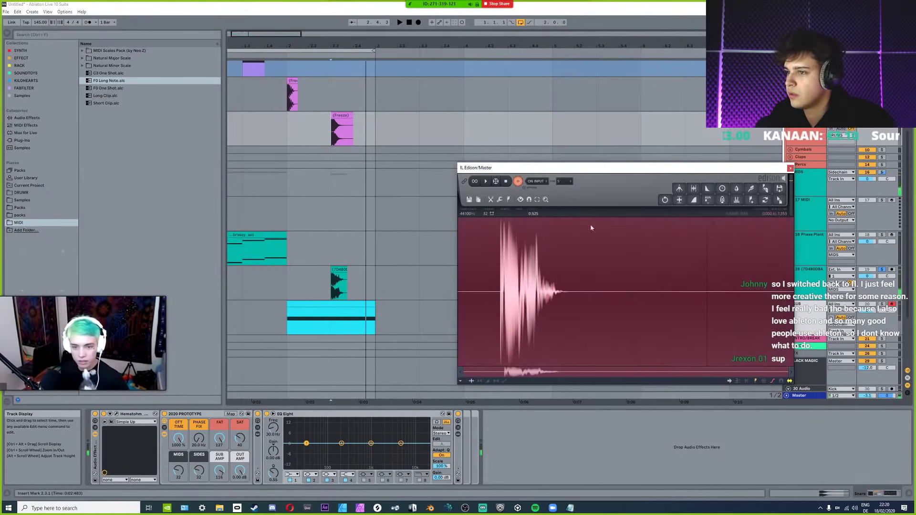
right_click(628, 268)
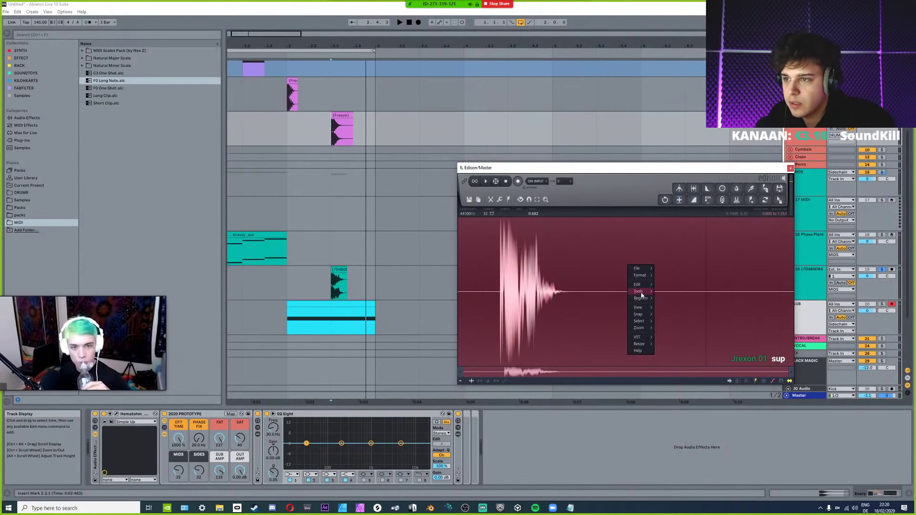
mouse_move(642, 295)
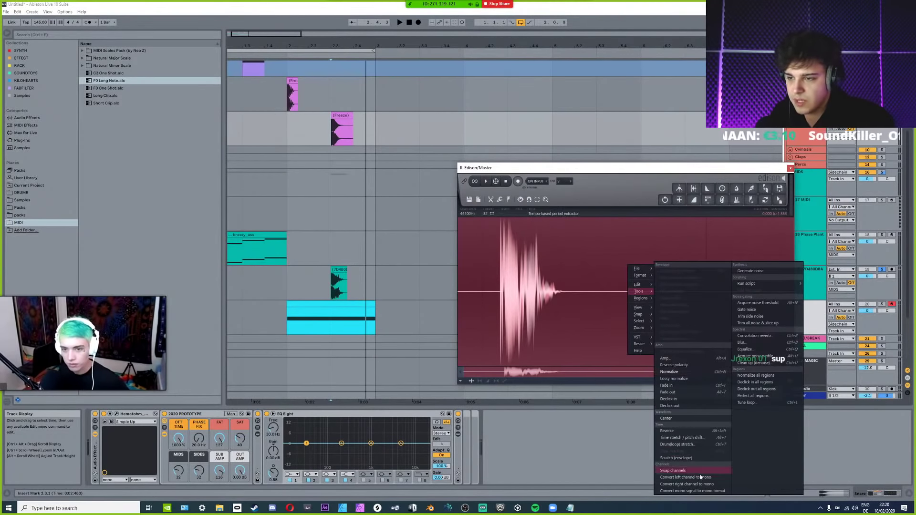
left_click(762, 335)
left_click_drag(459, 221, 326, 220)
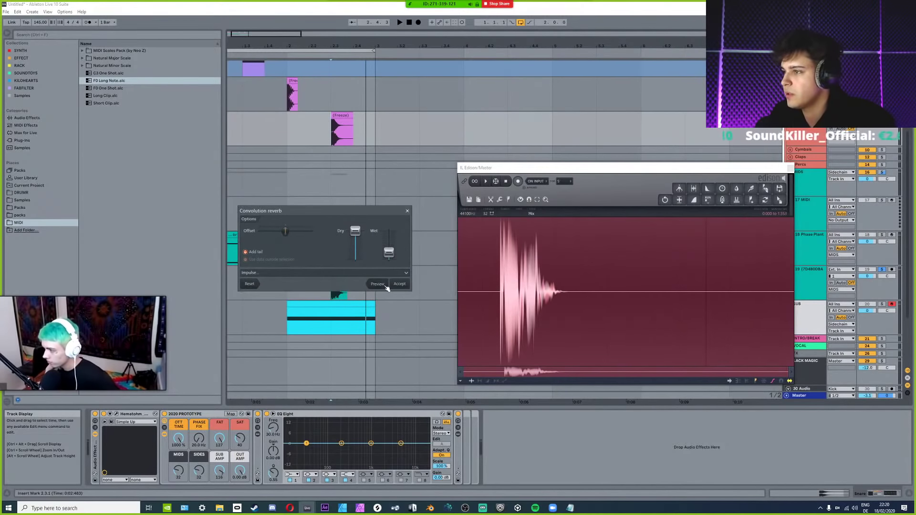
left_click(268, 274)
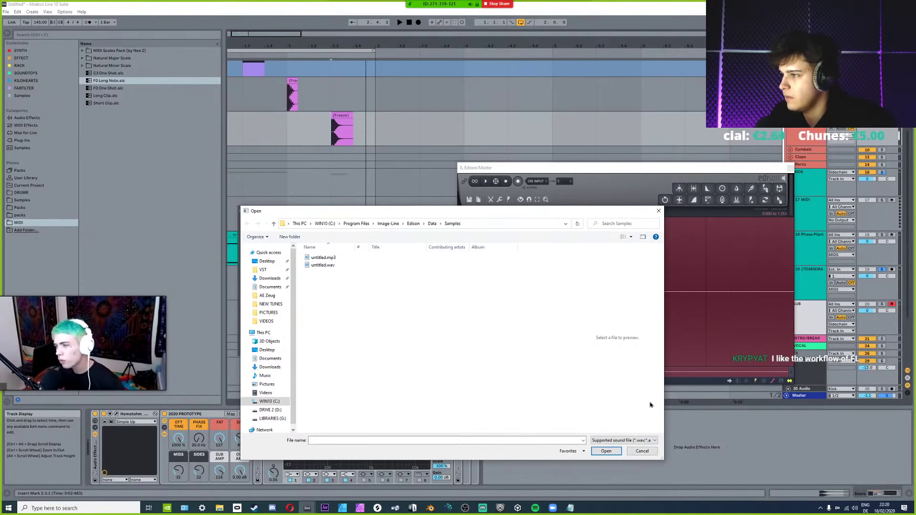
left_click(641, 451)
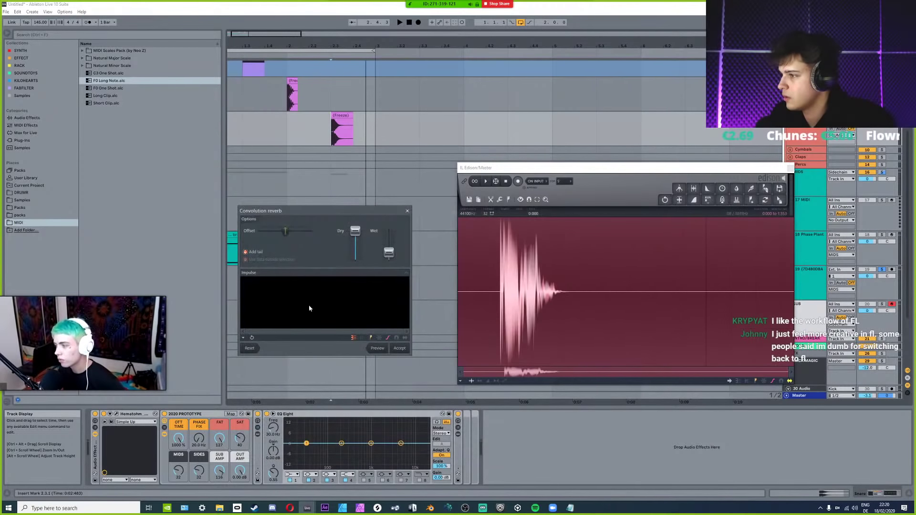
left_click_drag(278, 213, 280, 228)
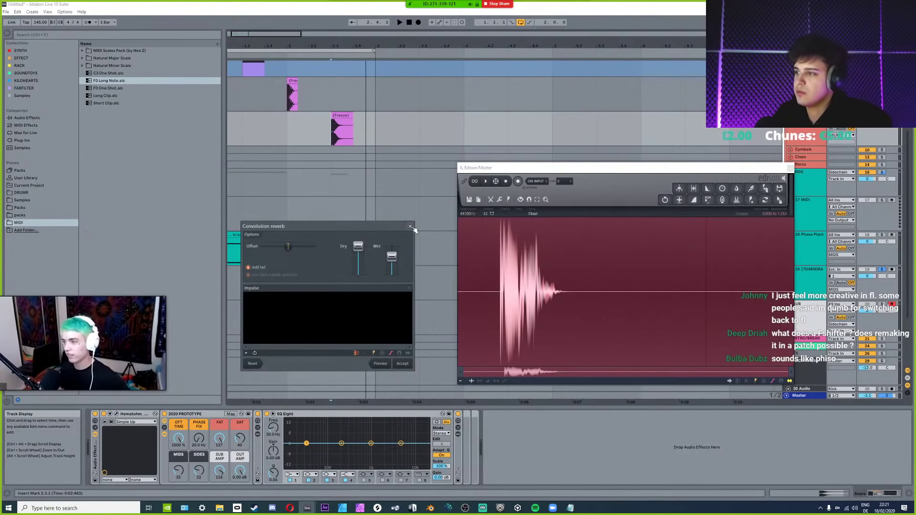
key("Escape")
Start the Blur tool on the recorded snare and preview its effect.
right_click(628, 260)
mouse_move(637, 288)
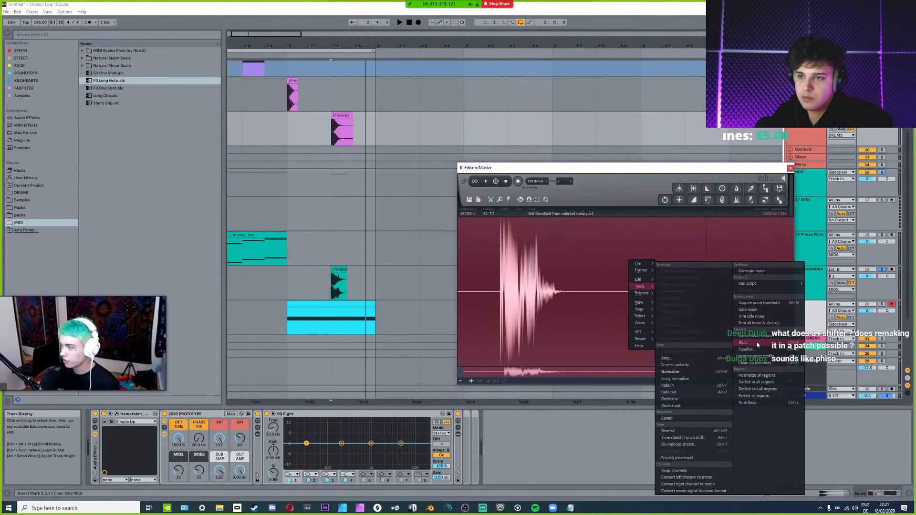
left_click(743, 343)
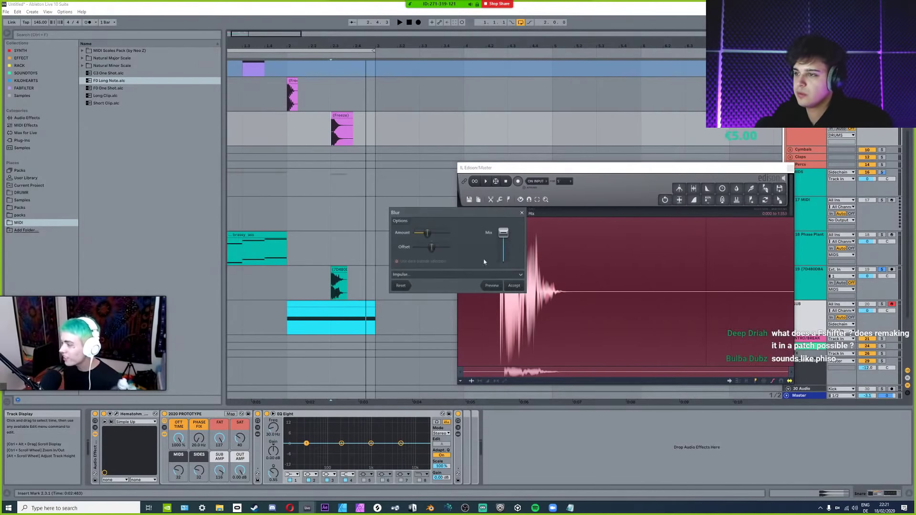
left_click_drag(405, 214, 286, 215)
left_click(361, 287)
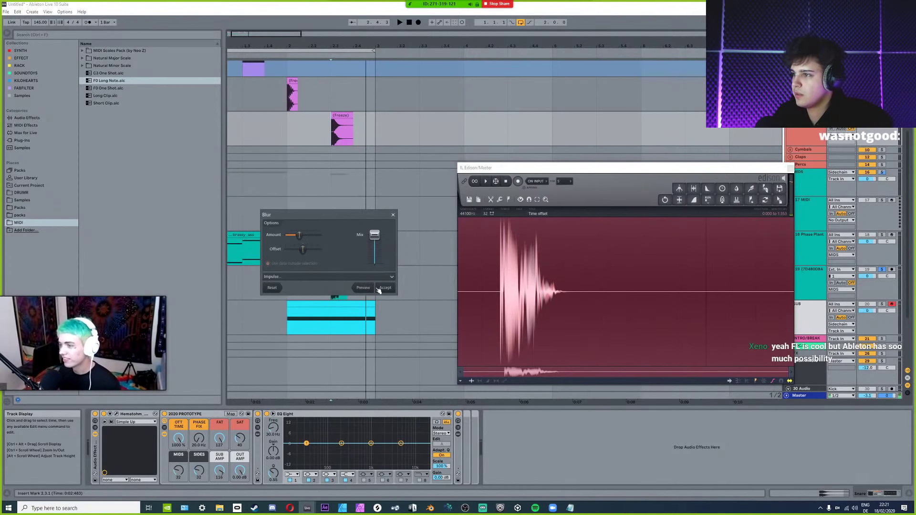
Reshape Blur's impulse envelope by moving its peak near the end and bending the rising segment into a repeating wave.
left_click(280, 276)
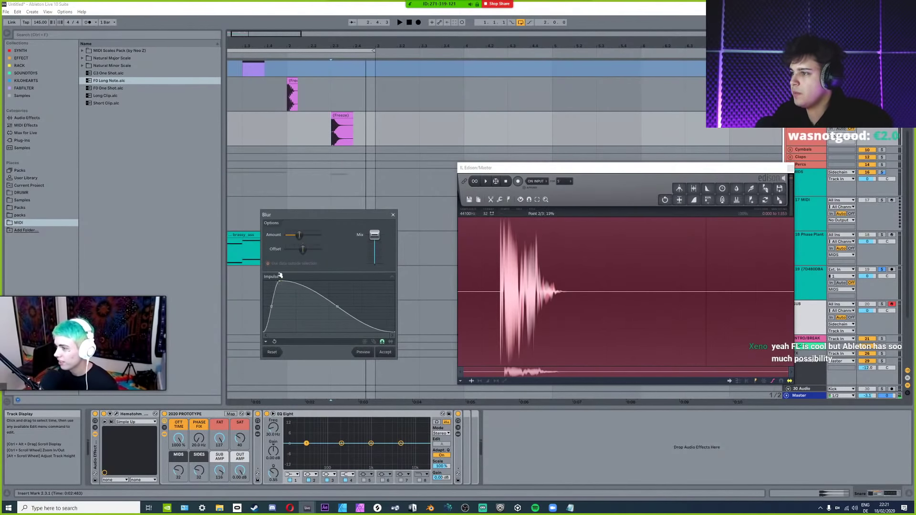
left_click_drag(280, 276, 370, 281)
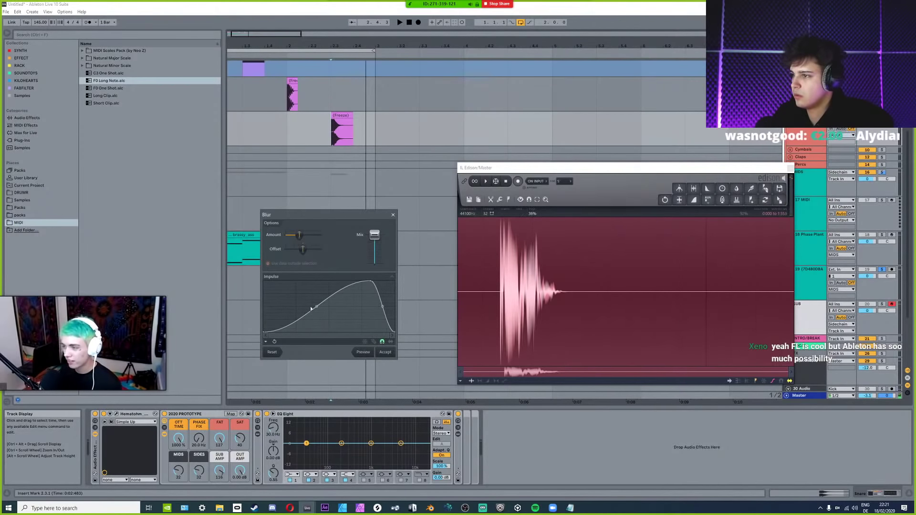
mouse_move(316, 306)
left_mouse_down()
mouse_move(315, 286)
mouse_move(316, 302)
left_mouse_up()
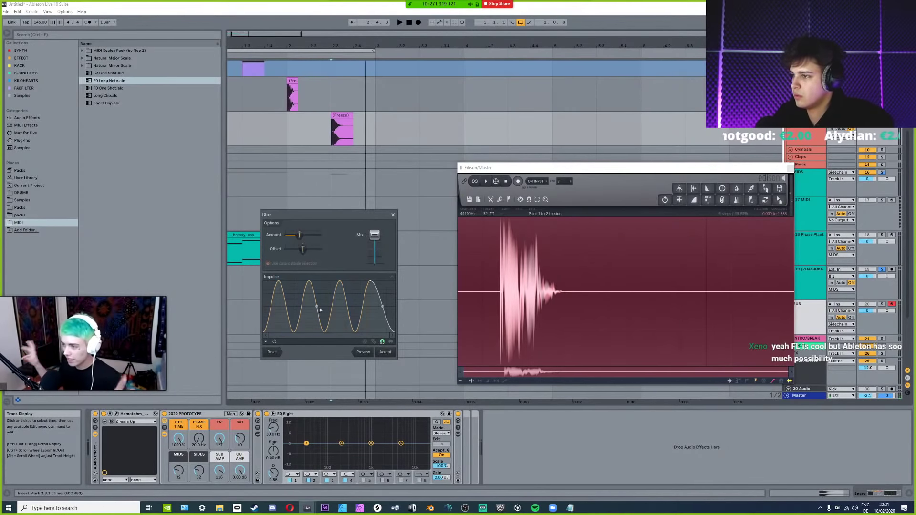
Preview the blur on the snare while varying the impulse envelope's wave density, peak position and blur amount.
left_click(364, 355)
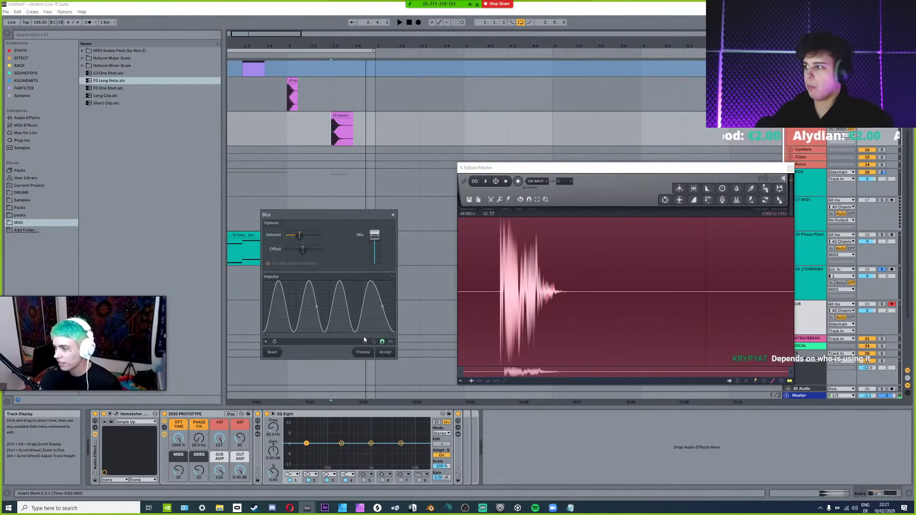
left_click_drag(317, 306, 317, 287)
left_click(362, 353)
left_click_drag(320, 308, 317, 306)
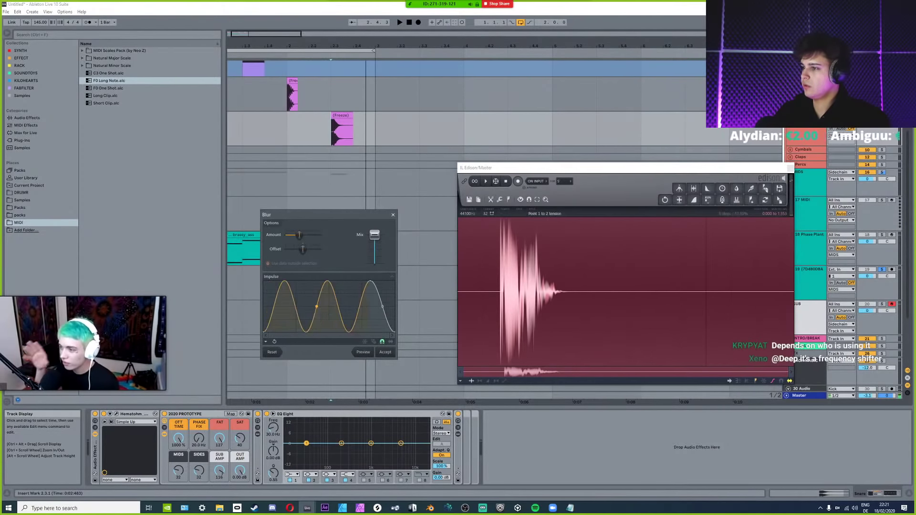
left_click_drag(368, 287, 354, 337)
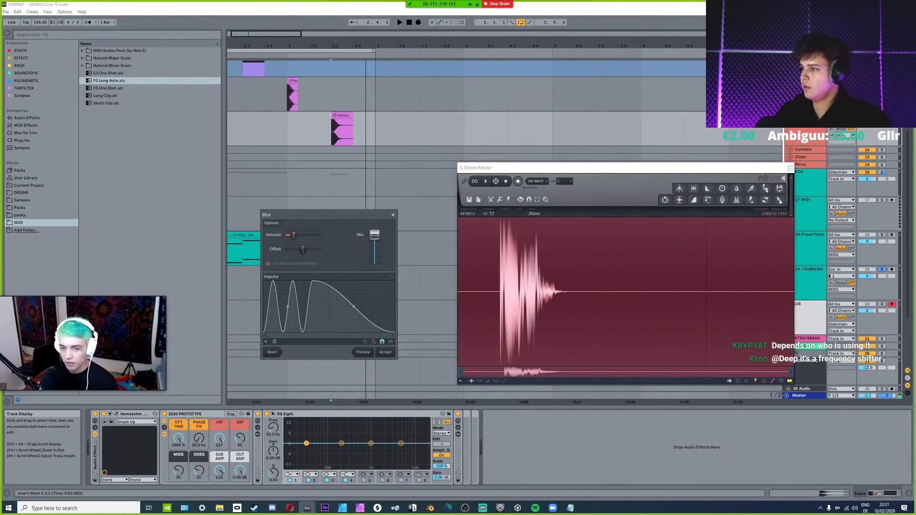
left_click_drag(322, 284, 363, 282)
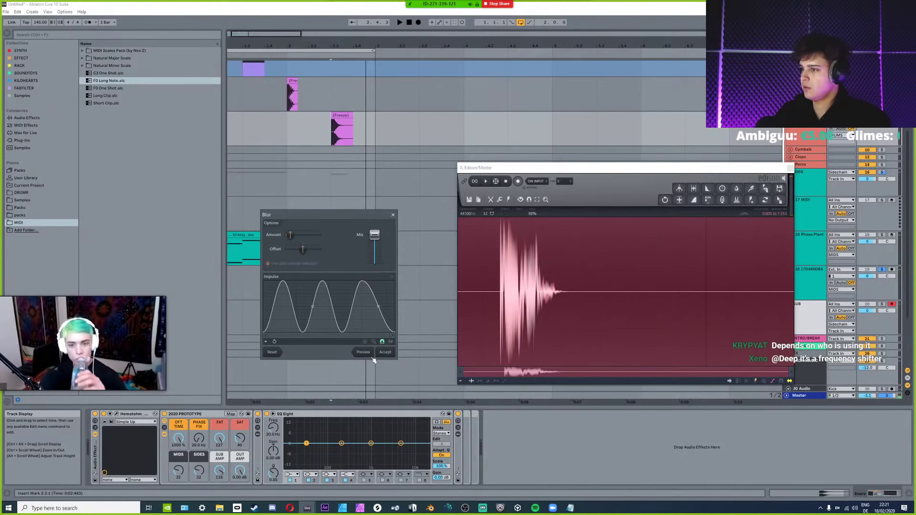
Bend Blur's impulse into a dense wave, move its peak to the very end, raise the amount and apply the blur.
left_click_drag(312, 306, 315, 317)
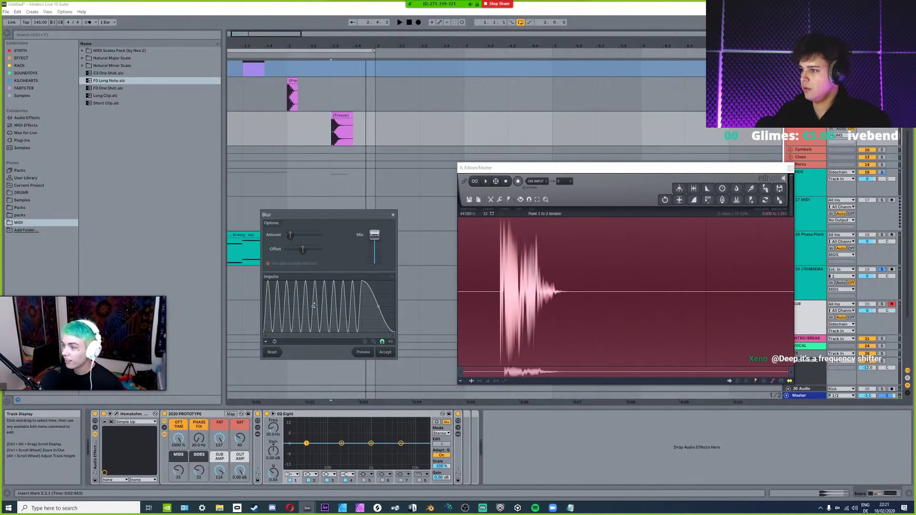
left_click_drag(313, 306, 312, 301)
left_click_drag(364, 283, 394, 280)
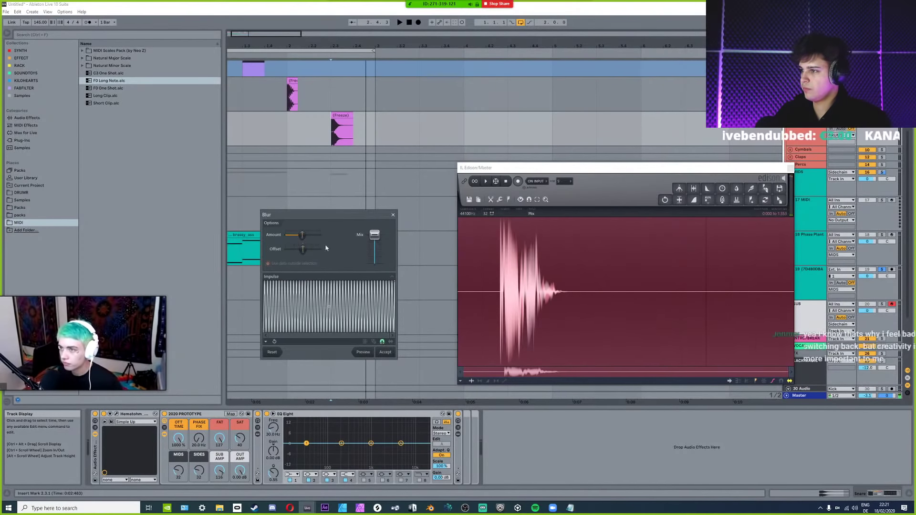
left_click(384, 352)
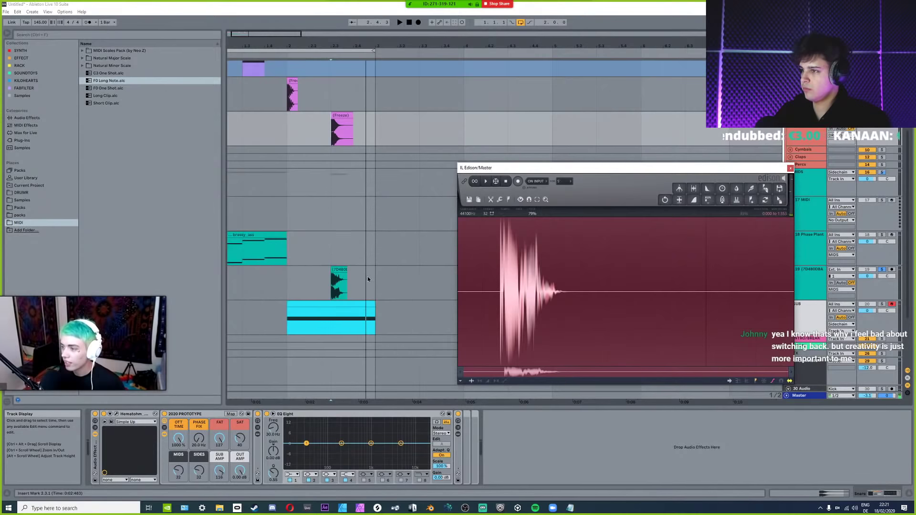
Close Edison and save the project as MOONIE.
left_click(790, 168)
key("ctrl+s")
Switch to Streamlabs OBS, change the live scene to DUO CAMERA and return to Ableton Live.
key("alt+Tab")
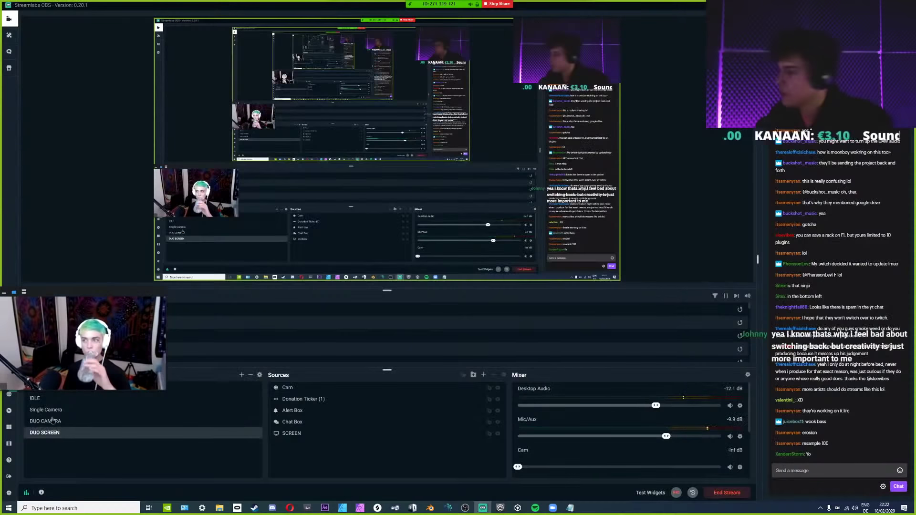
left_click(50, 420)
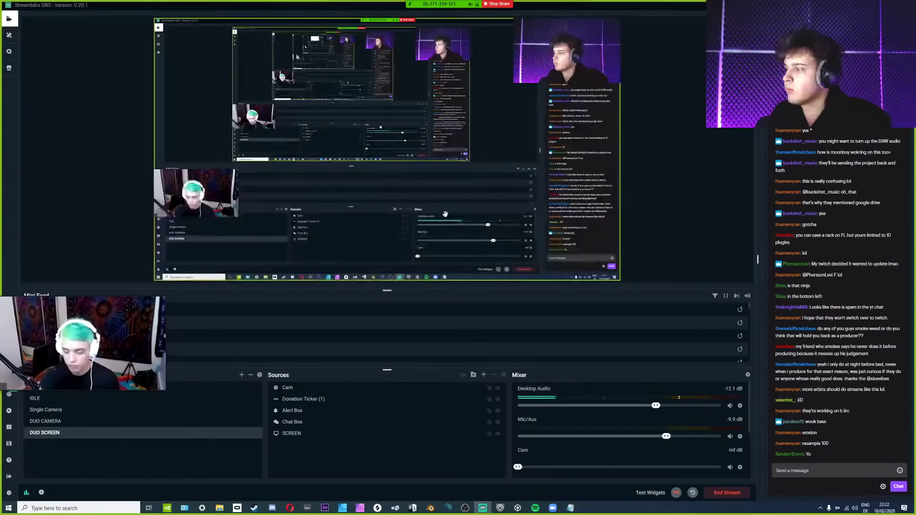
key("alt+Tab")
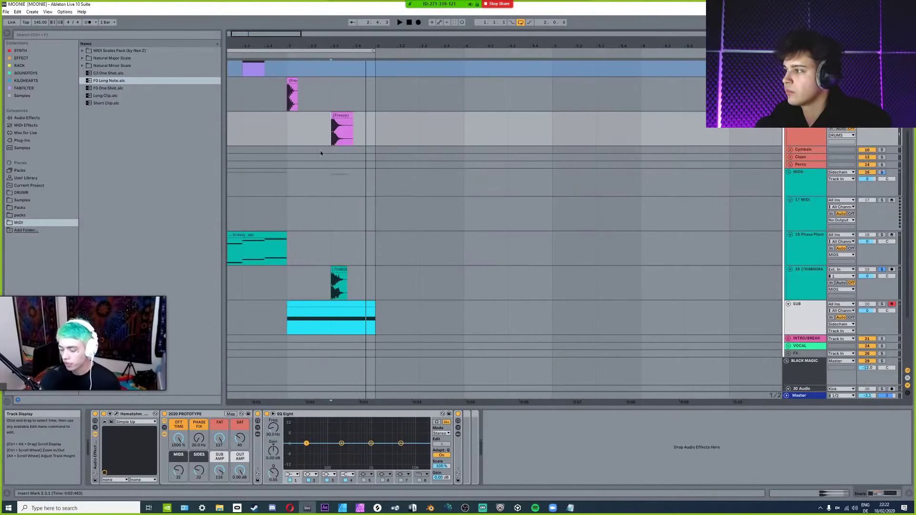
Play the resampled snare on track 19 from 2.3.1 and take that track out of solo.
key("space")
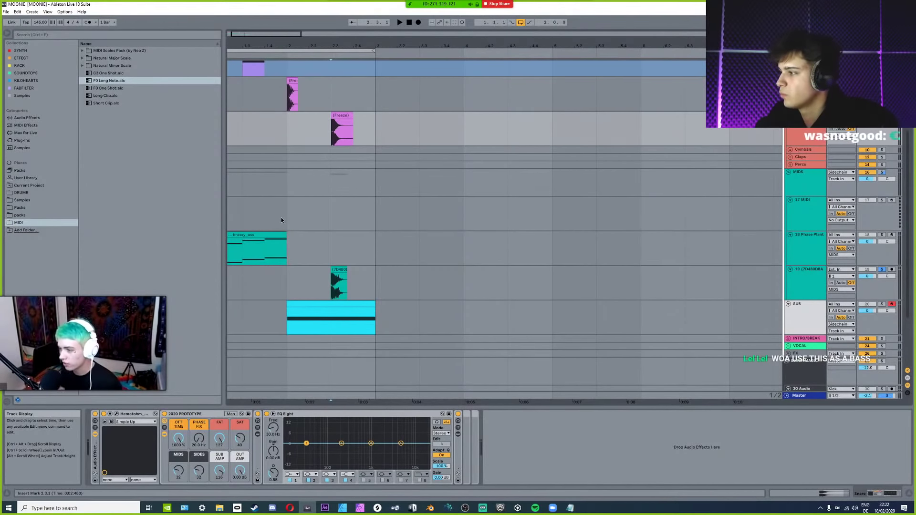
left_click(328, 299)
key("space")
key("space")
left_click(881, 271)
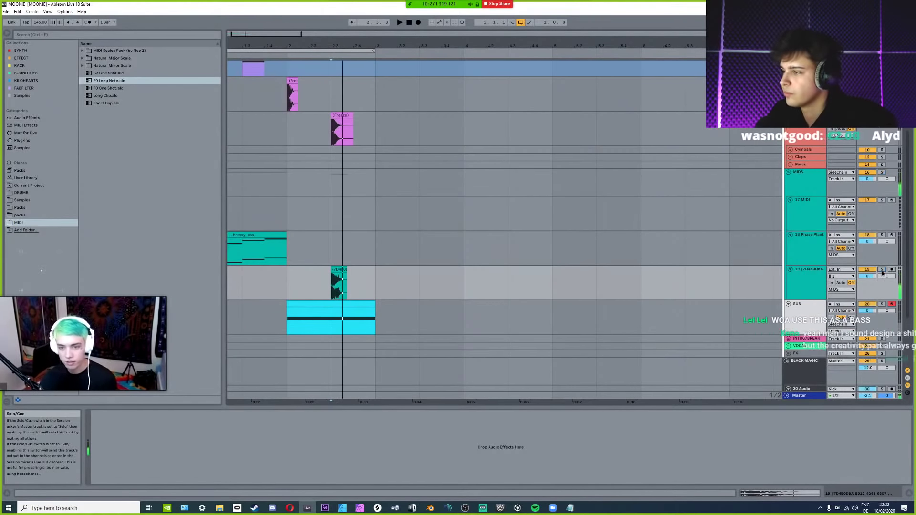
Move the resampled snare clip on track 19 out of the working section to 11.3.1.
left_click_drag(336, 268, 602, 269)
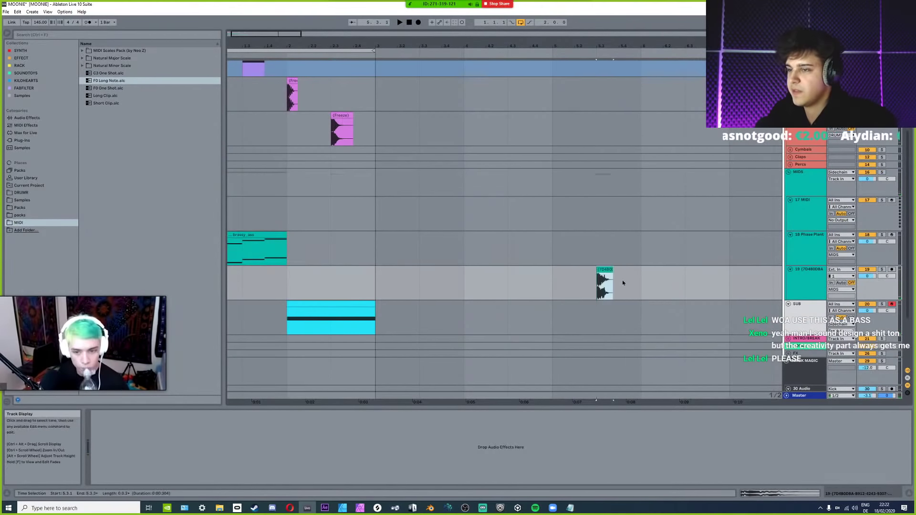
key("minus")
left_click_drag(407, 269, 644, 270)
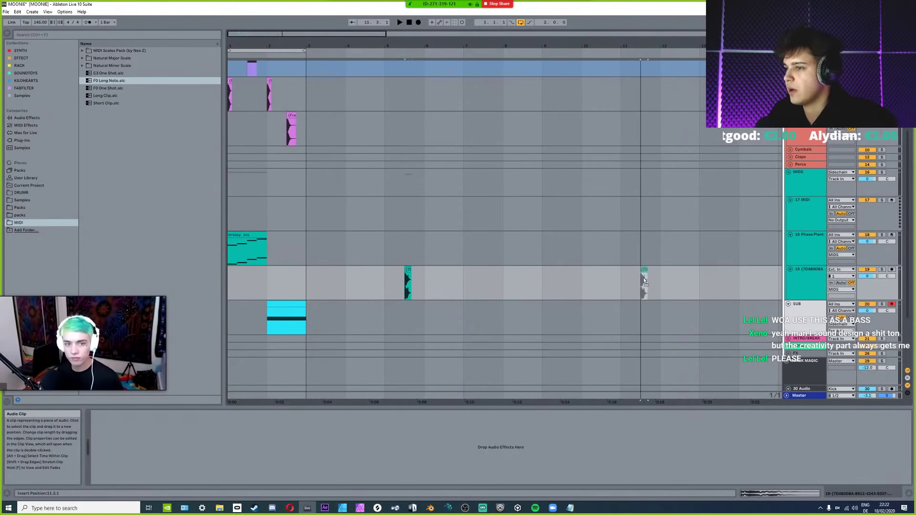
left_click_drag(692, 290, 641, 287)
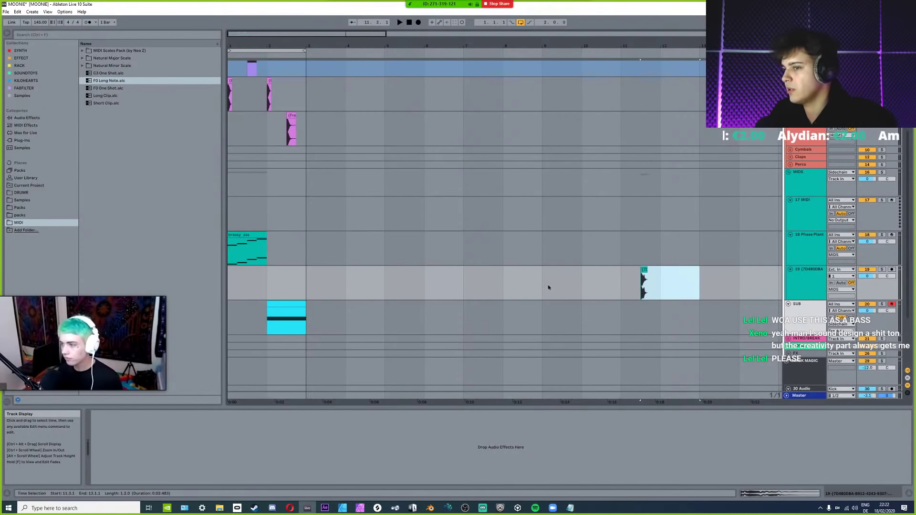
left_click(547, 285)
left_click(622, 289)
Play the arrangement from bar 1 and look closely at the Phase Plant brass clip.
key("space")
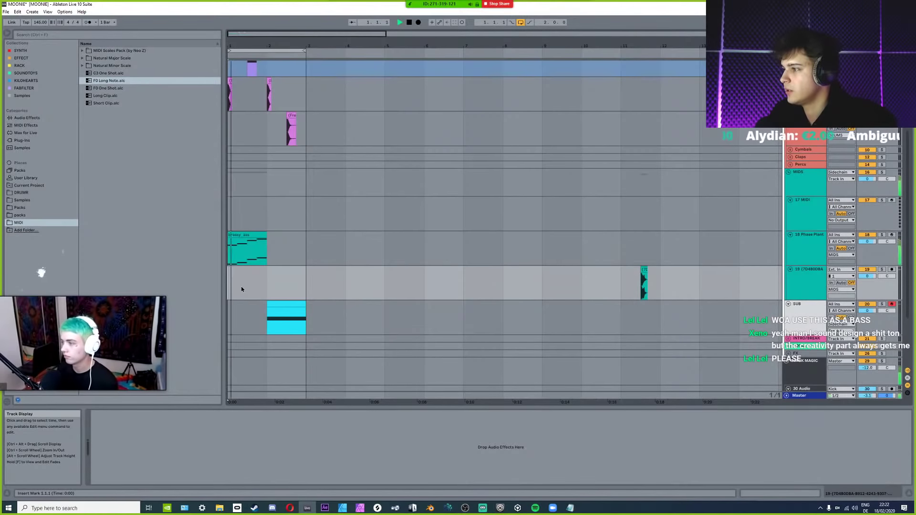
key("plus")
key("plus")
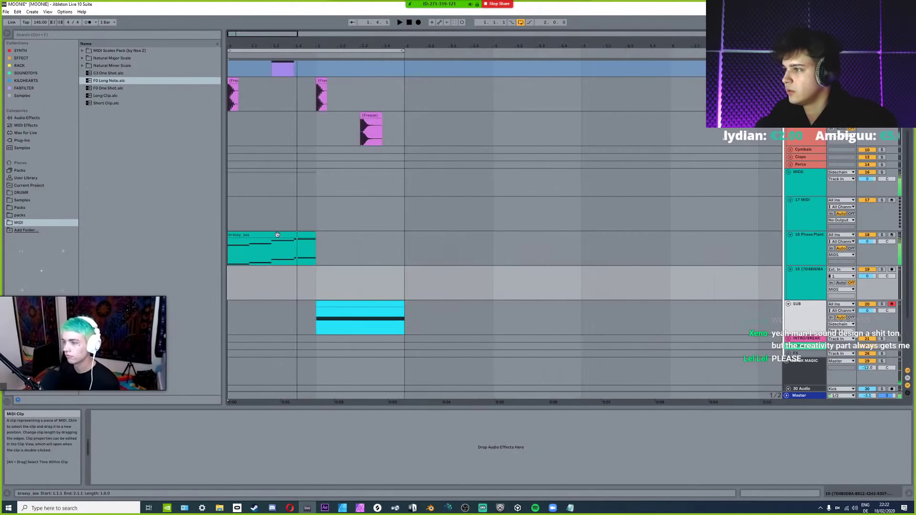
left_click(274, 234)
scroll(233, 244, "up", 8)
scroll(498, 259, "down", 6)
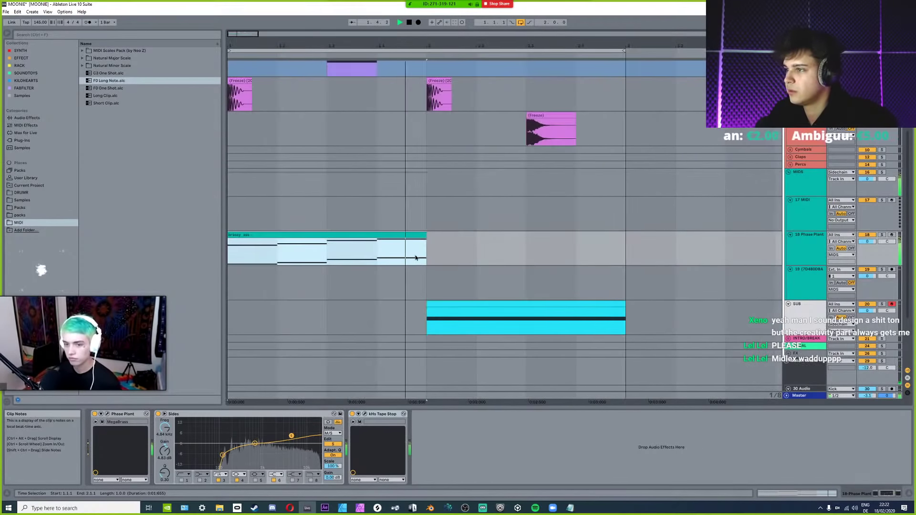
left_click(380, 254)
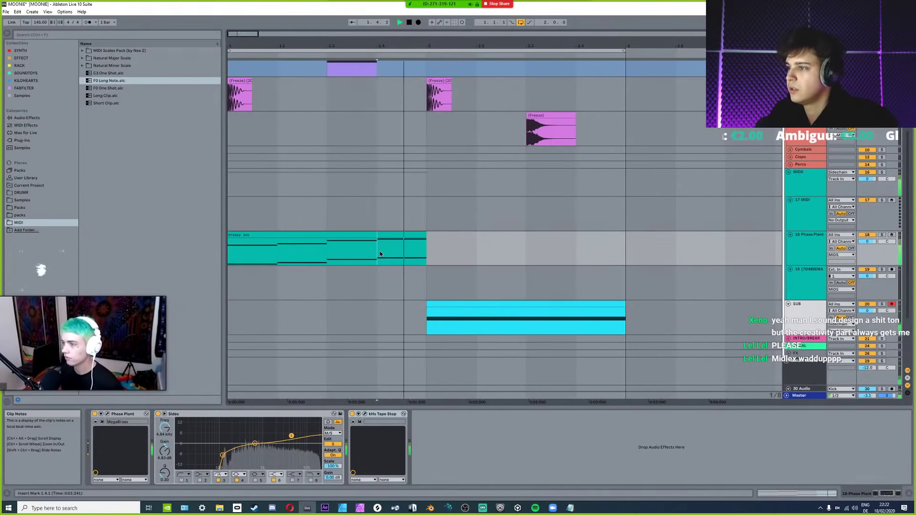
Duplicate the sub clip twice and loop the whole four-bar section.
left_click(445, 307)
key("minus")
key("space")
key("ctrl+d")
key("ctrl+d")
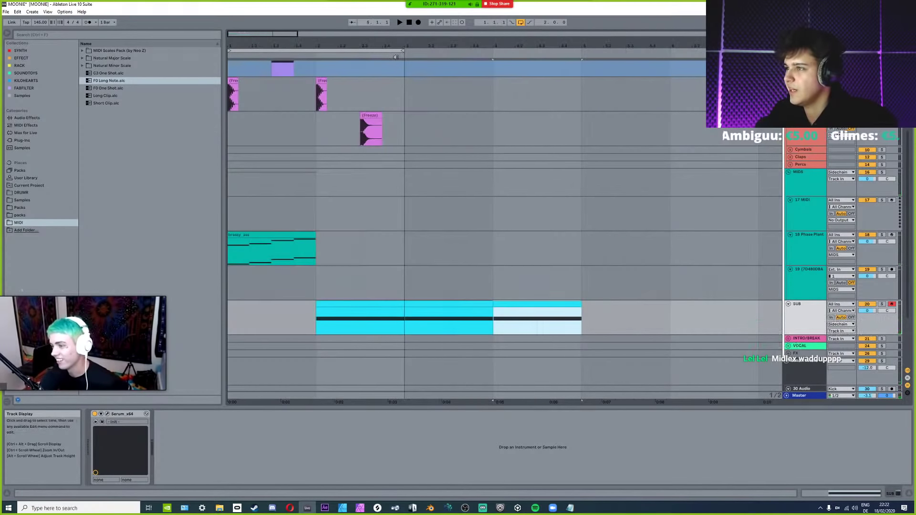
key("ctrl+a")
key("ctrl+l")
Open Phase Plant for the brass clip, remove the saw group's output sustain and adjust its gain modulation during playback.
left_click(250, 237)
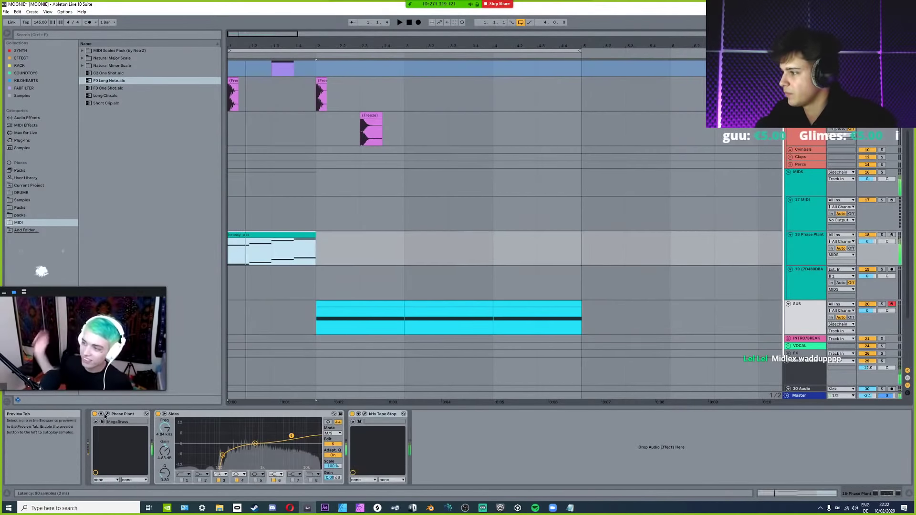
key("ctrl+alt+p")
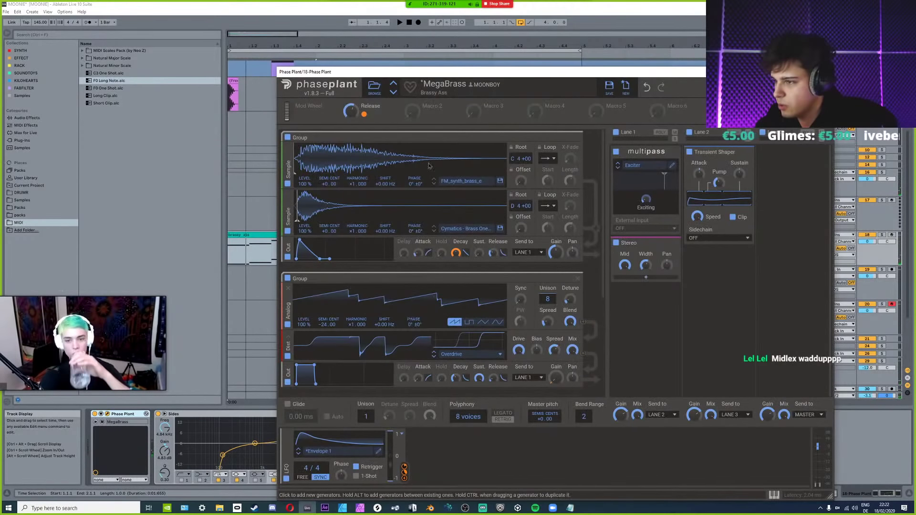
key("space")
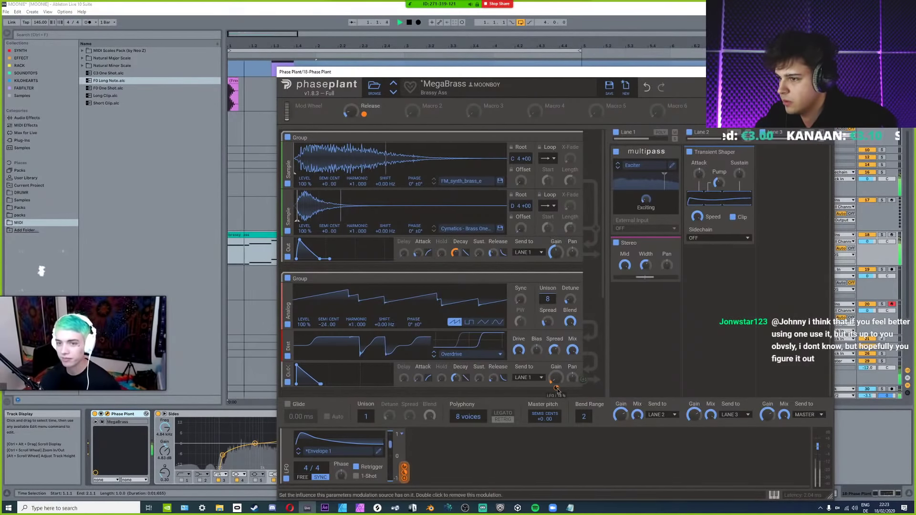
key("space")
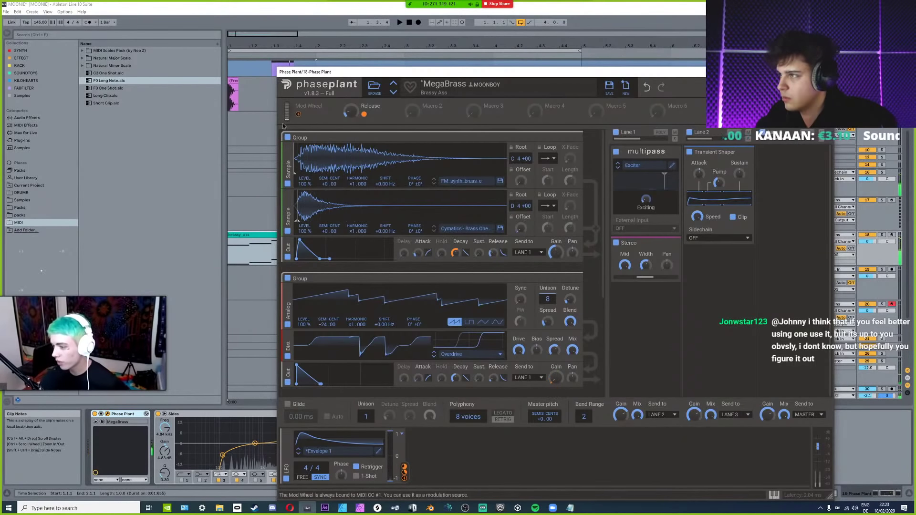
Disable the brass sample group and shorten the saw group's output decay to about 112 ms while listening.
left_click(287, 137)
key("space")
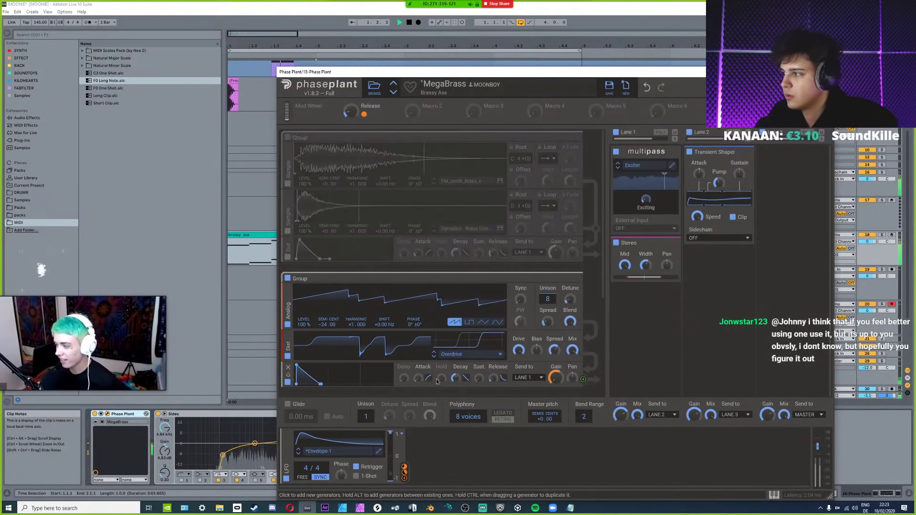
key("space")
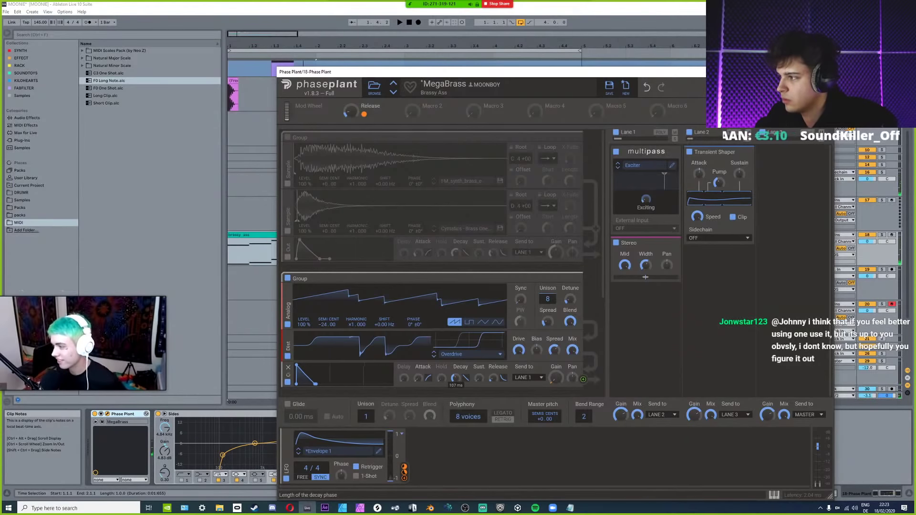
left_click_drag(455, 378, 455, 375)
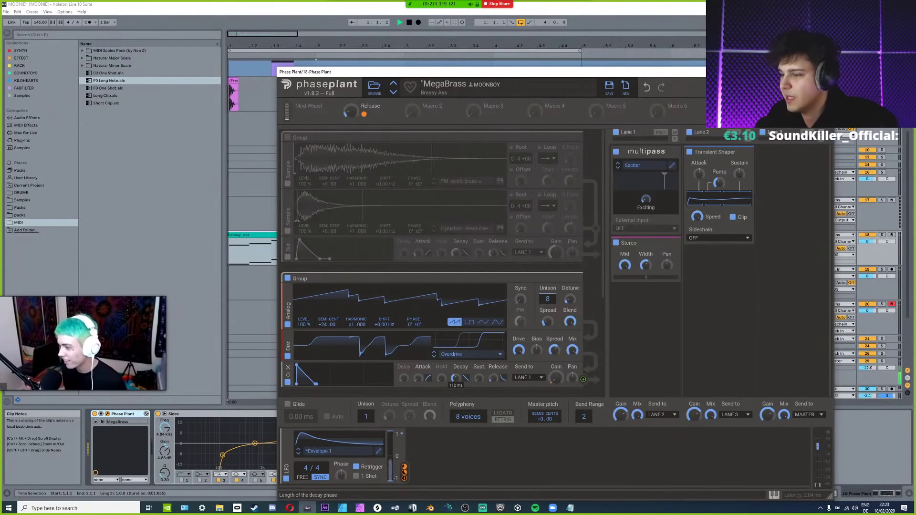
scroll(451, 313, "down", 3)
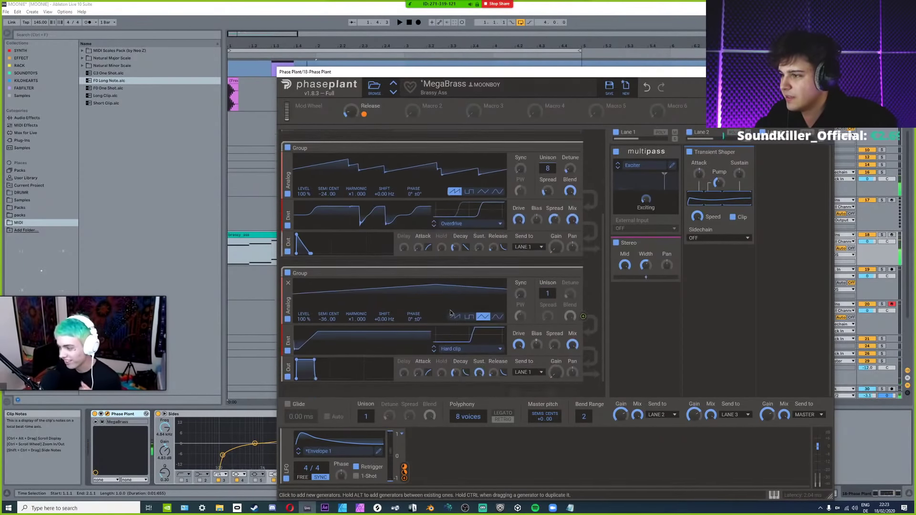
Lower the output envelope's sustain in the last Phase Plant group to zero, audition the loop, and hide the plug-in window.
scroll(450, 313, "down", 1)
left_click_drag(479, 350, 480, 377)
key("space")
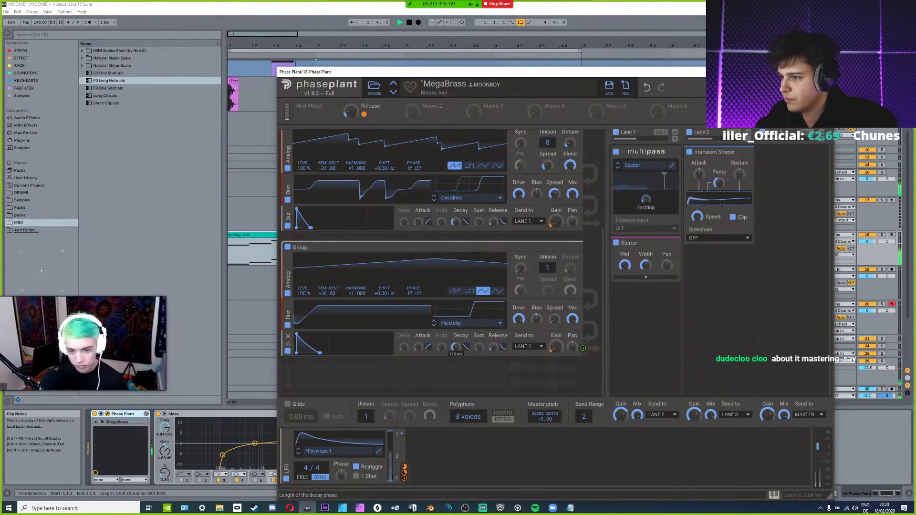
scroll(380, 245, "up", 6)
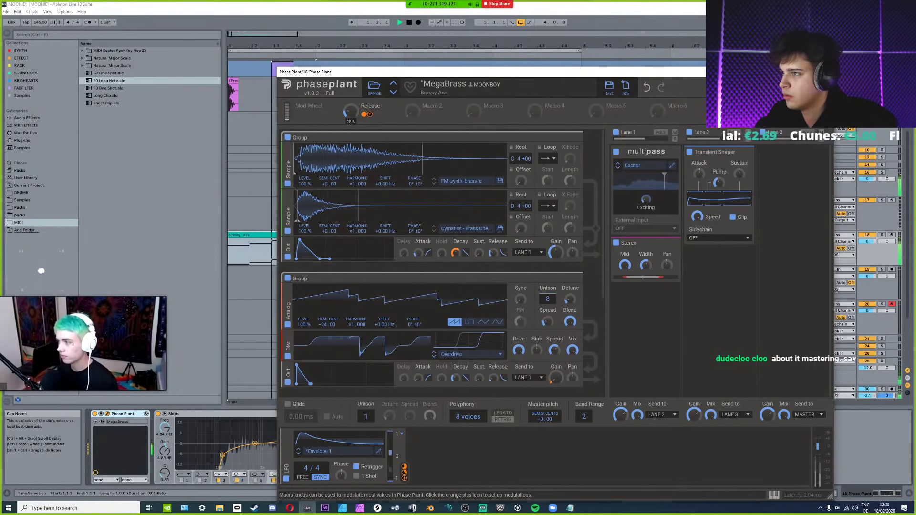
key("ctrl+alt+p")
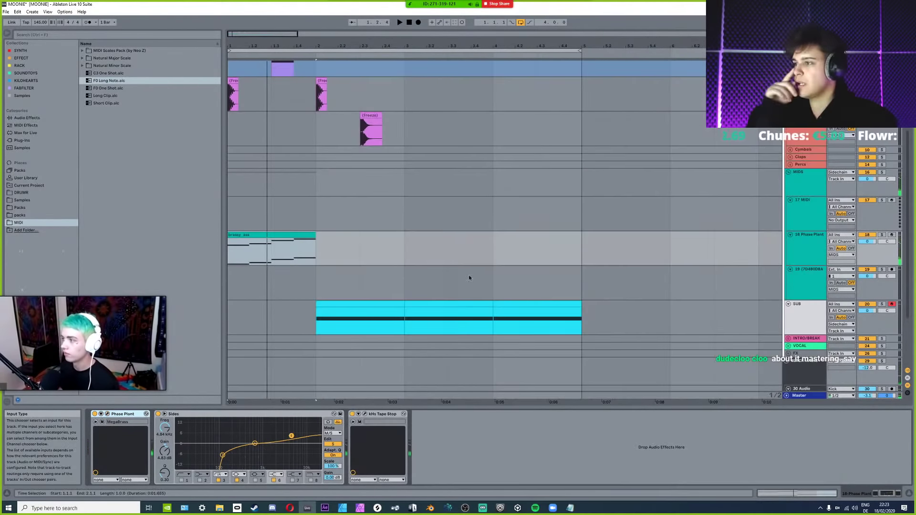
Play back the brass clip on the Phase Plant track and review the synth's generator groups.
left_click(808, 250)
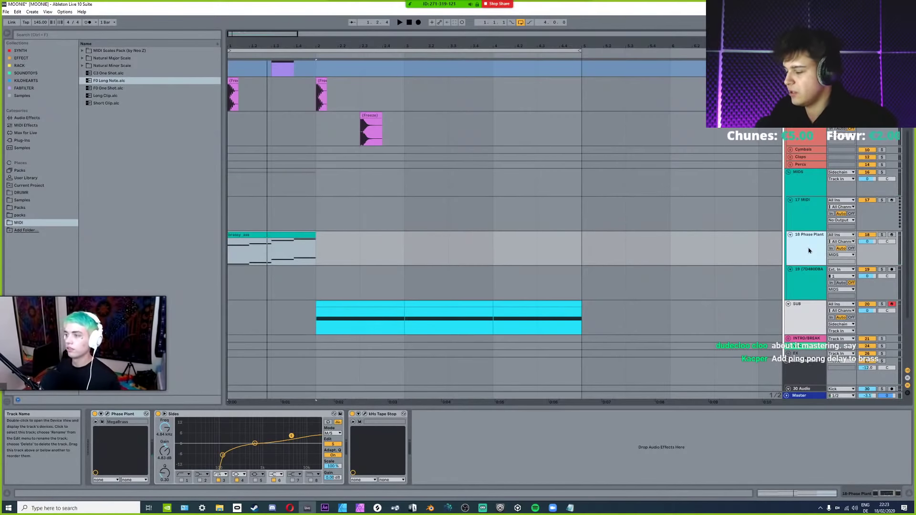
key("space")
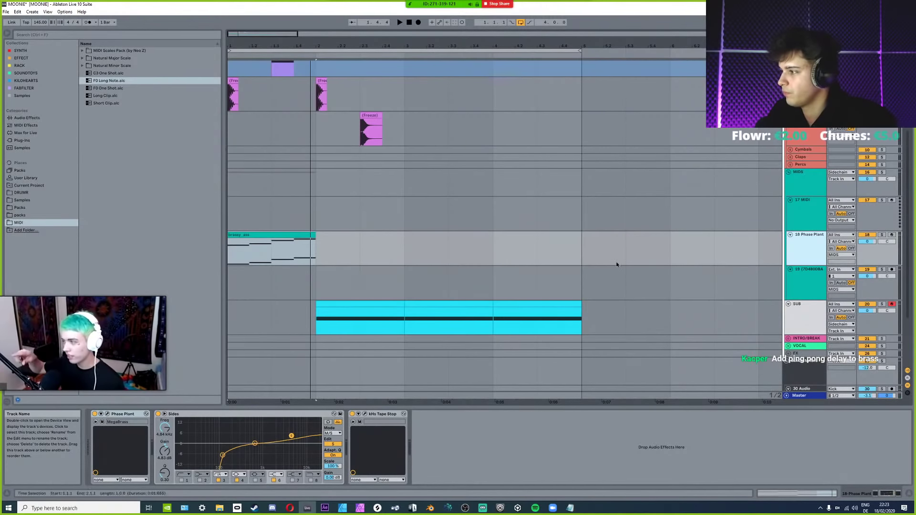
left_click(231, 262)
left_click(107, 413)
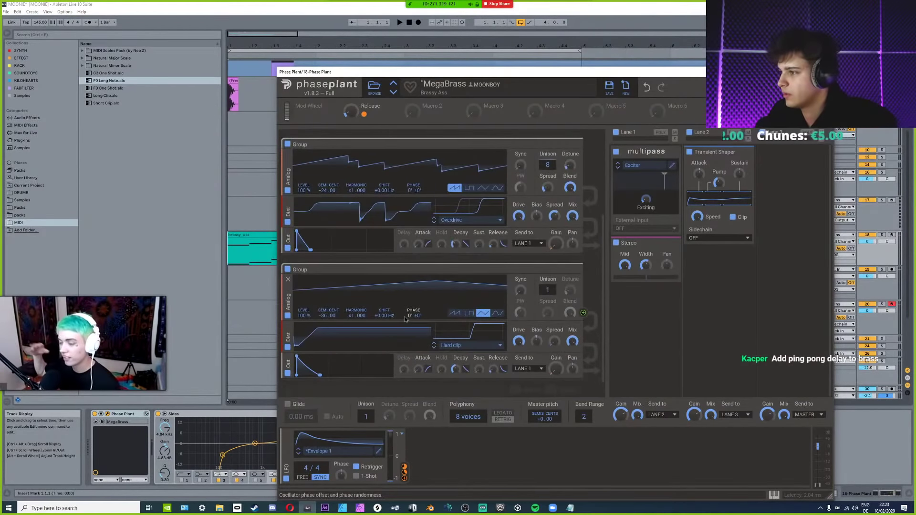
left_click(108, 413)
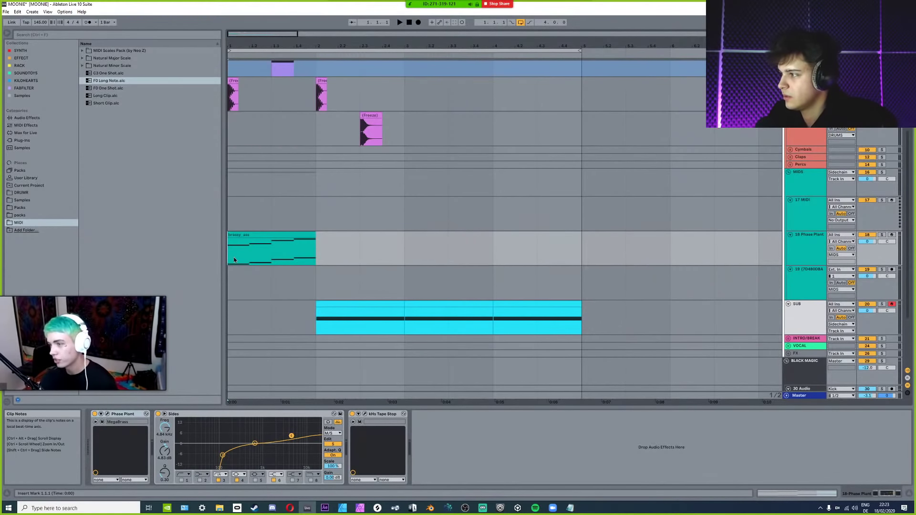
key("space")
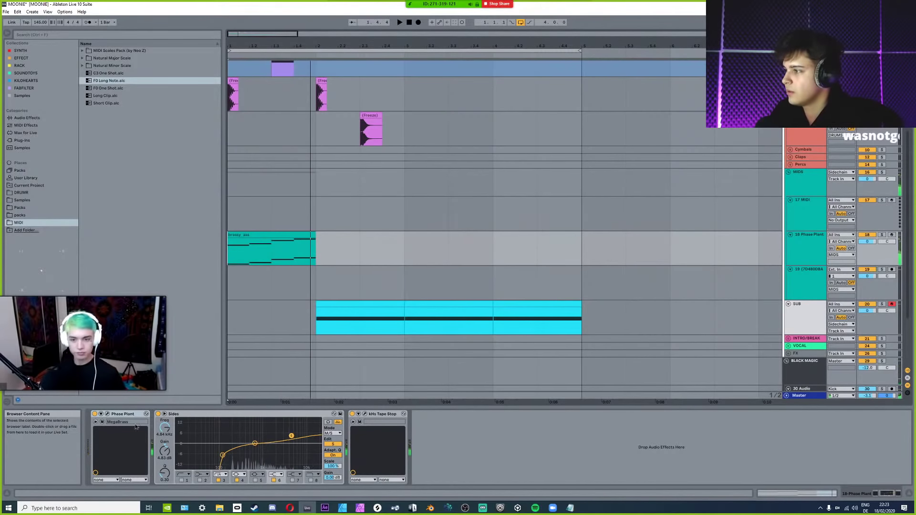
Add a MIDI track with Serum below the Phase Plant track and copy the brass clip onto it.
key("ctrl+shift+t")
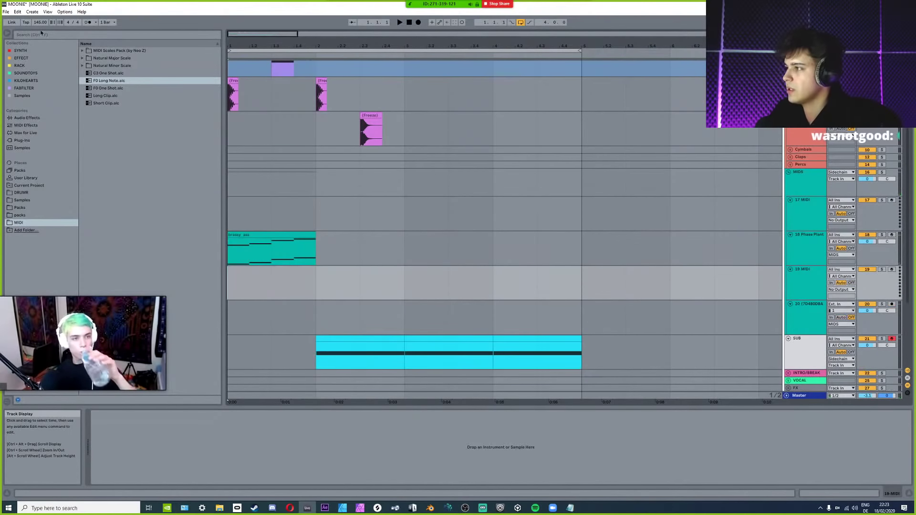
left_click(21, 50)
left_click_drag(98, 171, 268, 300)
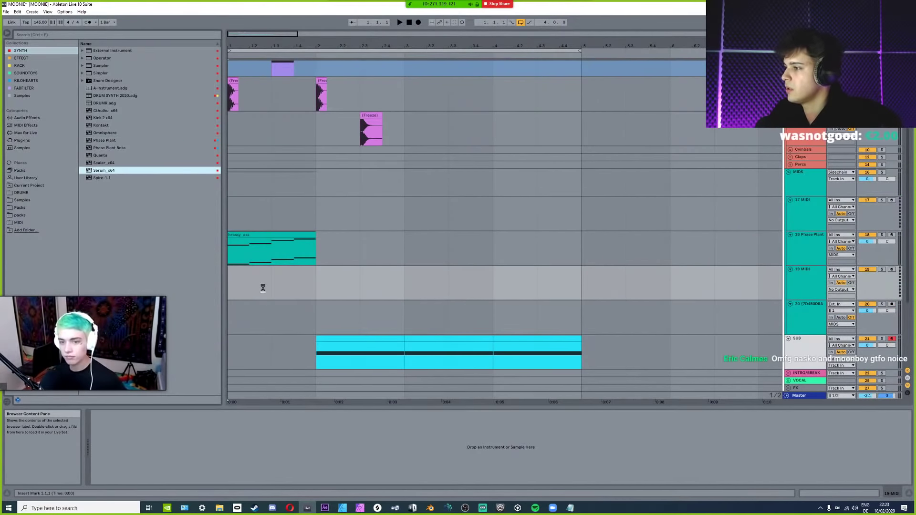
left_click_drag(270, 248, 261, 277)
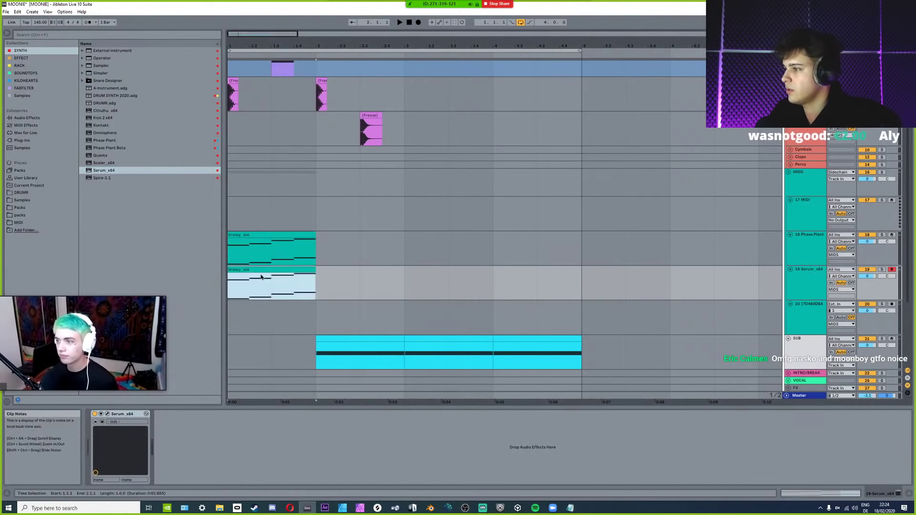
Delete the four lower notes from the copied brass clip on the Serum track, keeping only the upper line.
double_click(261, 277)
left_click(359, 410)
left_click(462, 345)
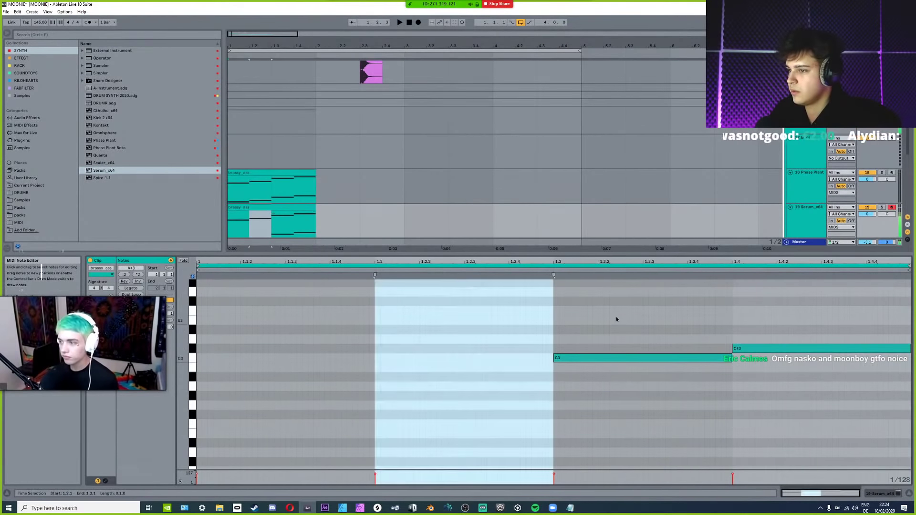
left_click(642, 358)
key("Delete")
left_click(785, 349)
key("Delete")
scroll(516, 360, "down", 6)
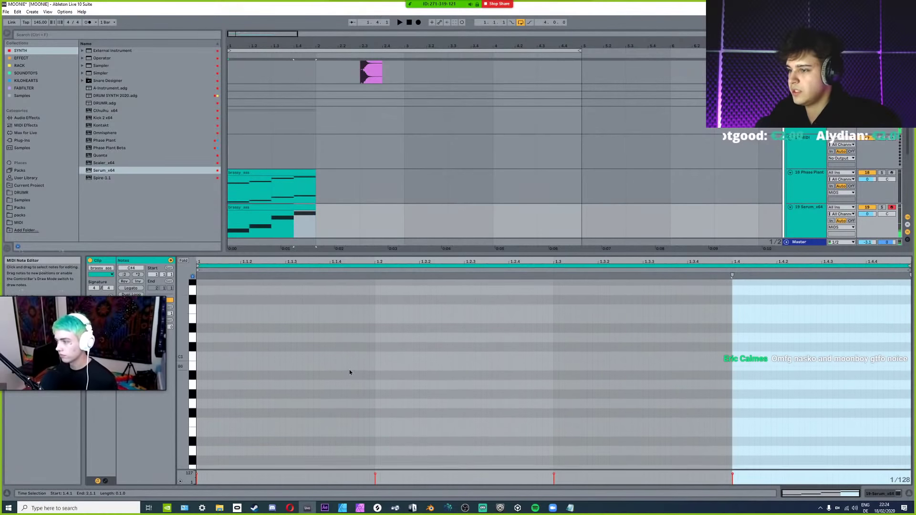
Transpose the Serum clip's four remaining notes, A3, A#3, C4 and C#4, down three octaves.
scroll(349, 372, "up", 7)
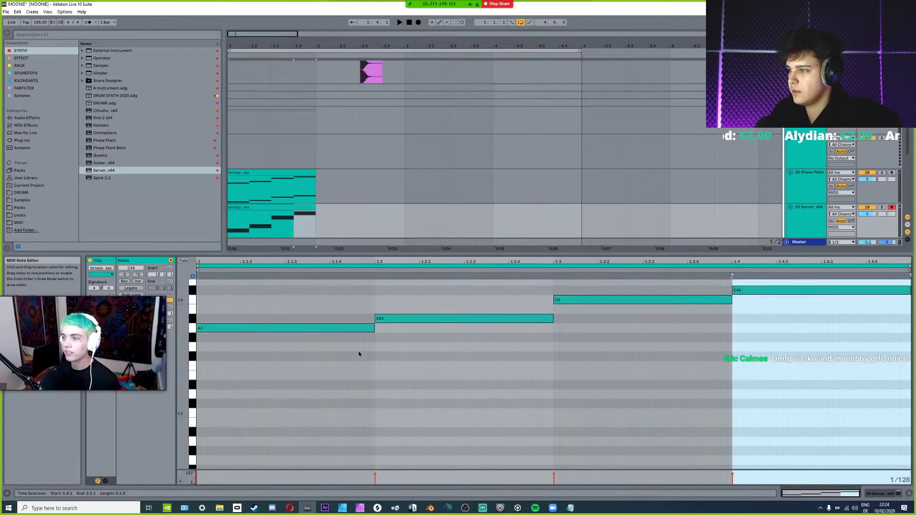
scroll(359, 354, "up", 1)
left_click(353, 367)
left_click(468, 357)
left_click(668, 339)
left_click(793, 303)
left_click(793, 330)
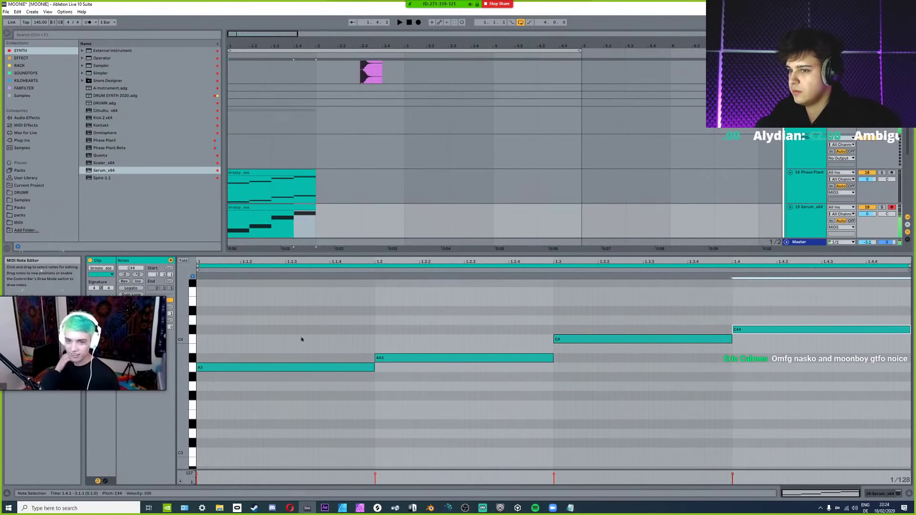
left_click_drag(302, 339, 811, 362)
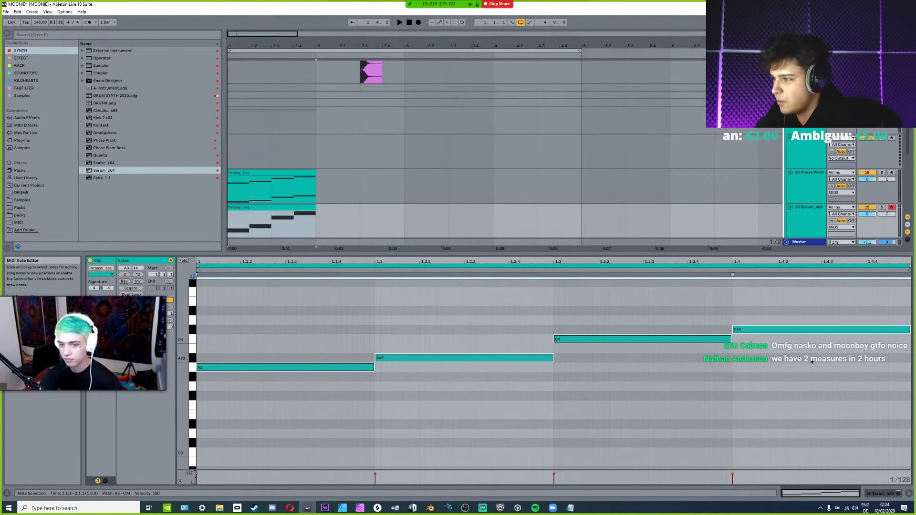
key("shift+Down")
key("shift+Down")
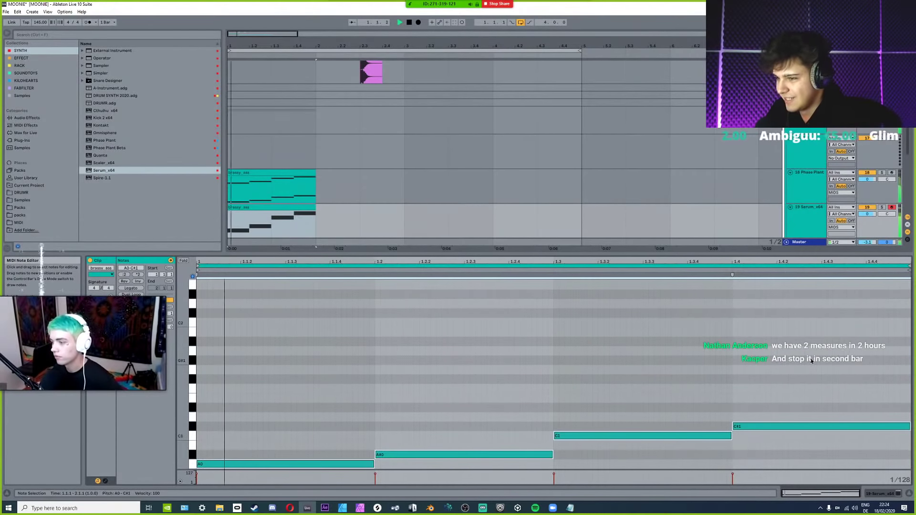
Load the 2020 PROTOTYPE rack after Serum on the new track.
left_click(800, 221)
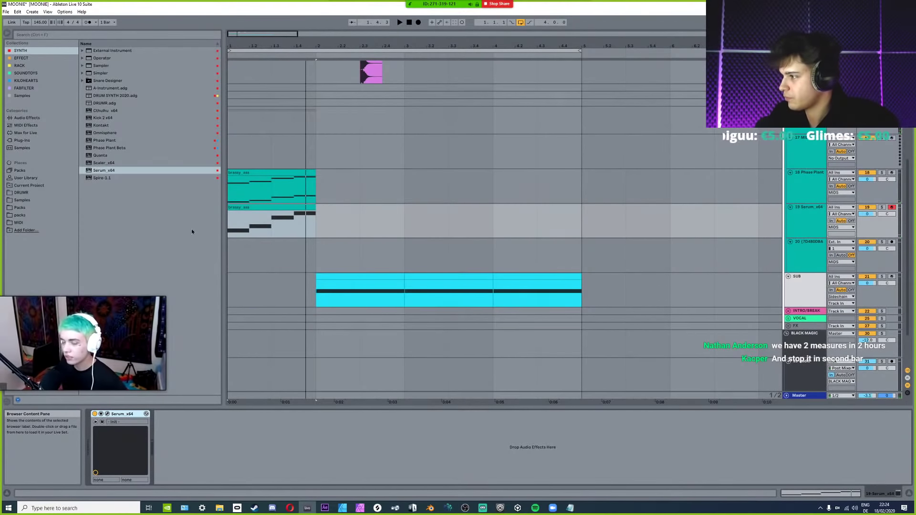
left_click(107, 172)
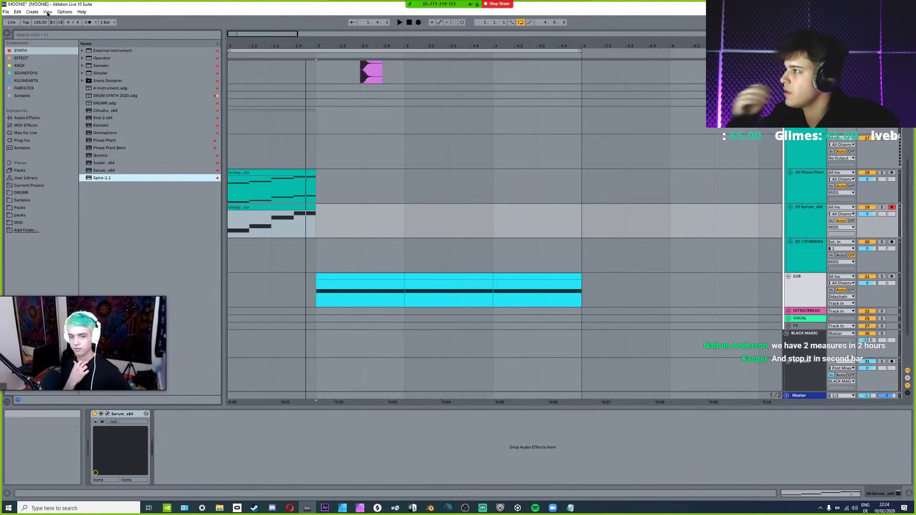
left_click(15, 66)
left_click(114, 51)
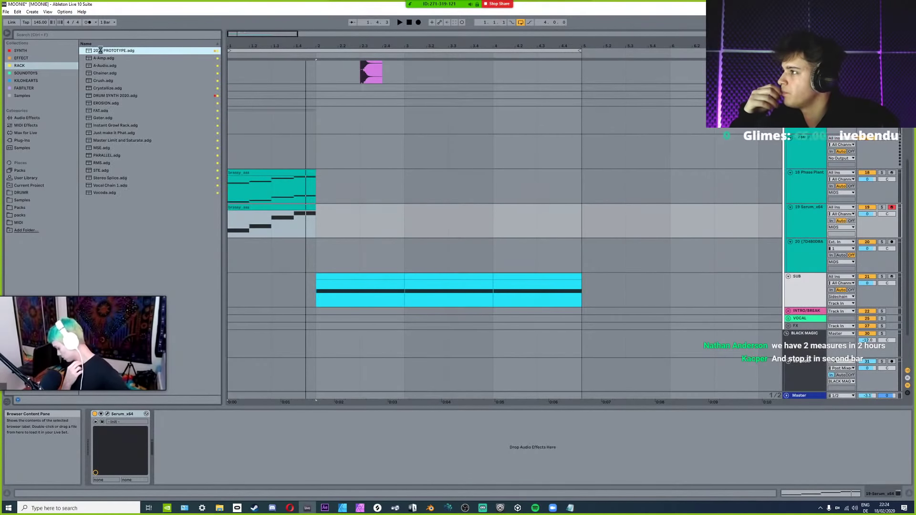
left_click_drag(101, 50, 280, 449)
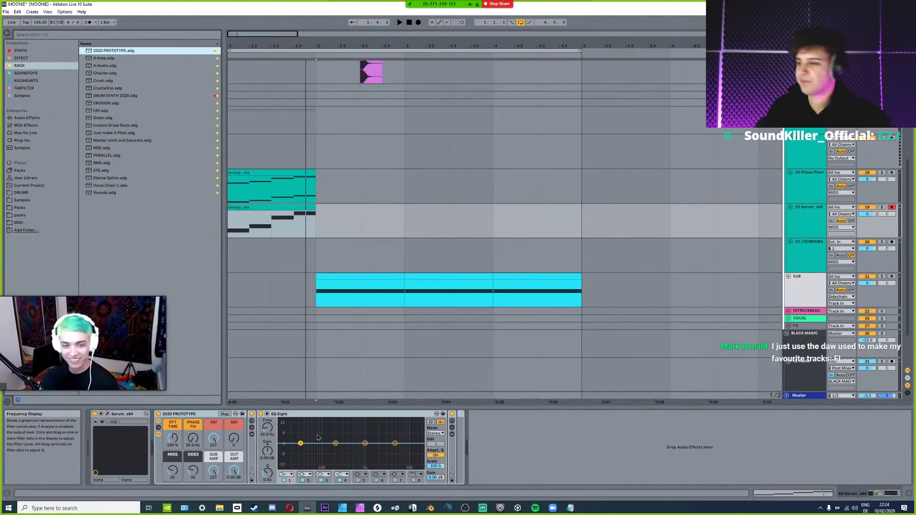
Paste an extra macro rack at the end of the Serum track's chain and delete it again.
left_click(179, 415)
key("ctrl+v")
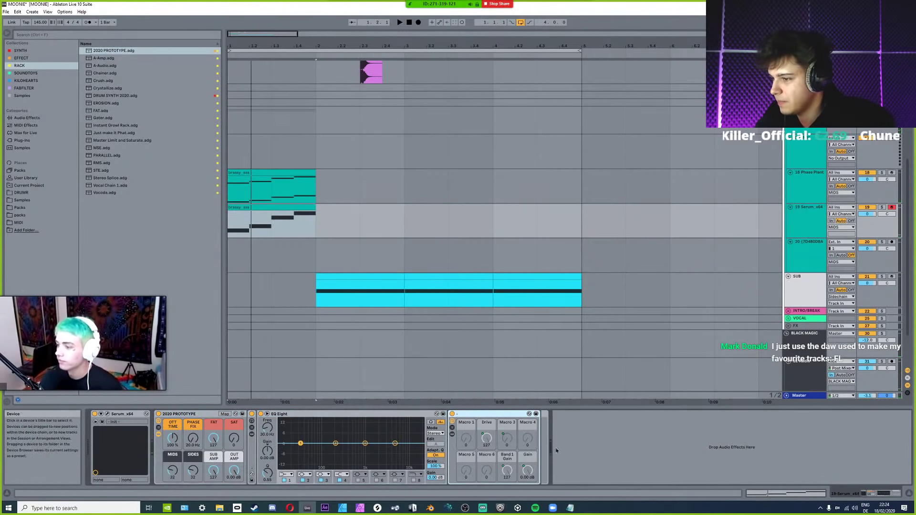
left_click(465, 414)
key("Delete")
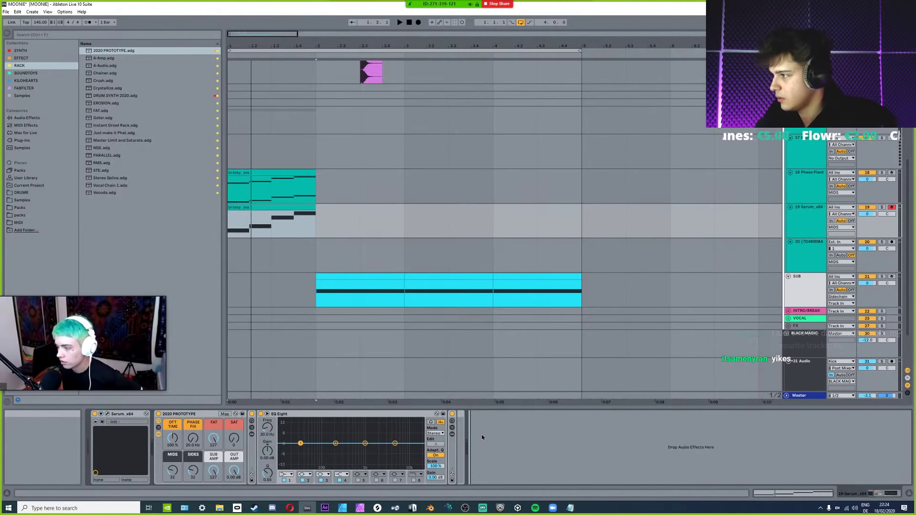
Try kHs Stereo at the end of the Serum track's device chain and remove it again.
left_click(26, 80)
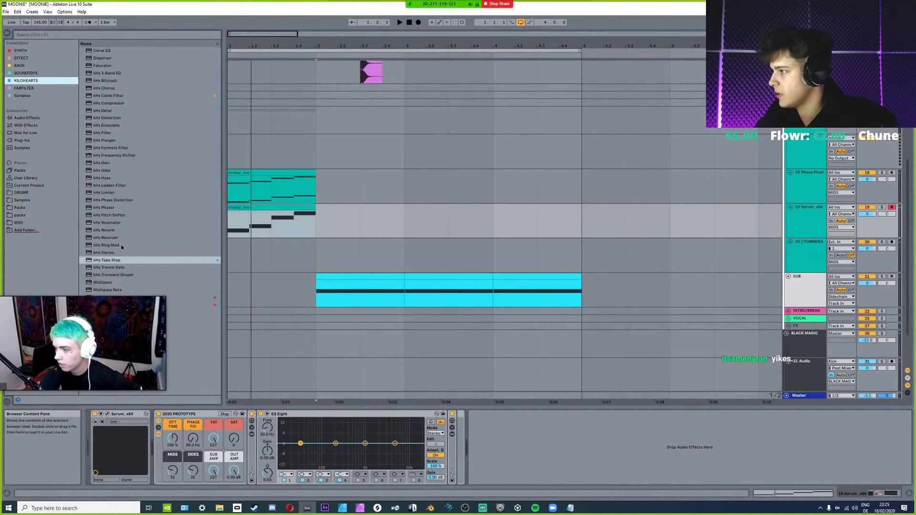
left_click(102, 253)
left_click_drag(519, 414, 520, 415)
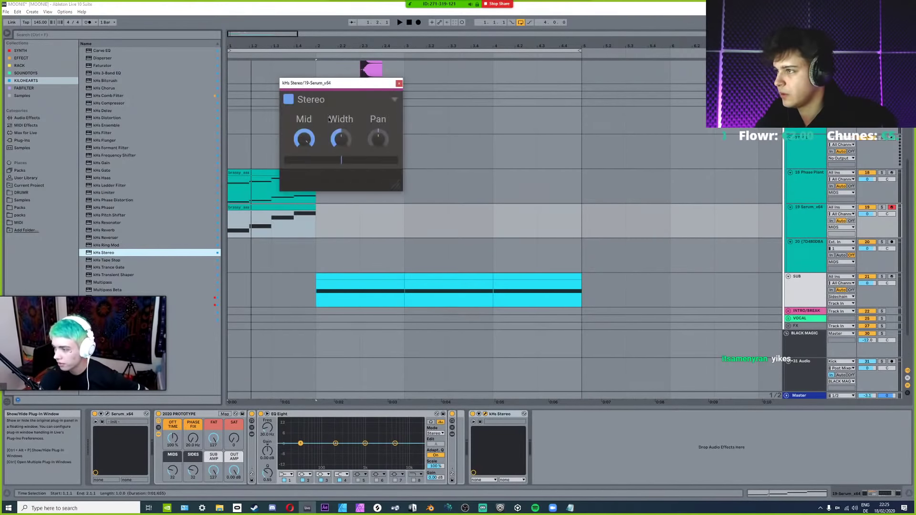
left_click_drag(546, 350, 517, 332)
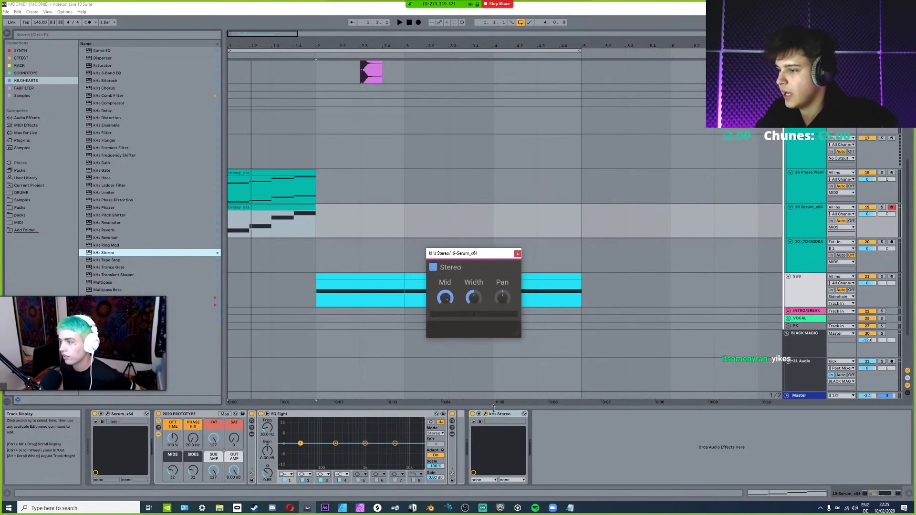
left_click(498, 414)
key("Delete")
key("Delete")
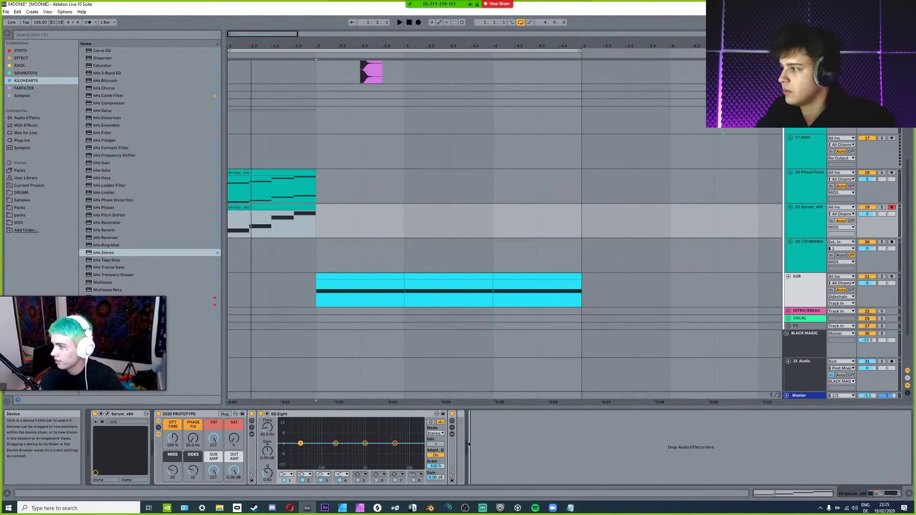
Replace the 2020 PROTOTYPE rack on the Serum track with the OTT preset.
key("alt+Tab")
left_click(42, 421)
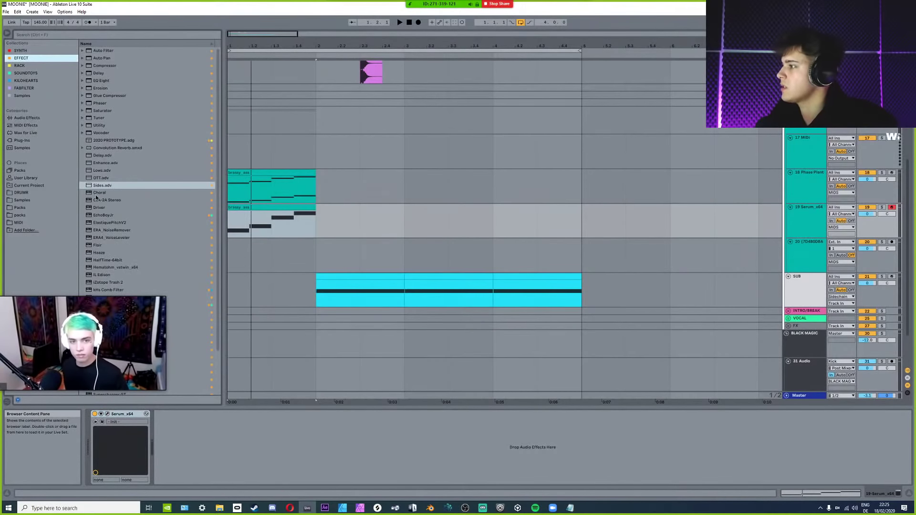
double_click(99, 178)
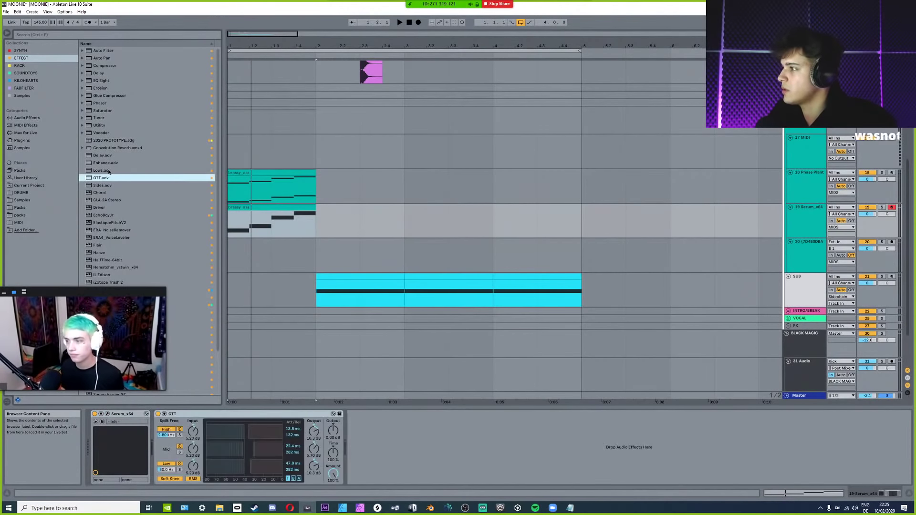
Try MWaveShaper after OTT with its shaping curve bent upward, and delete the device again.
scroll(149, 210, "down", 3)
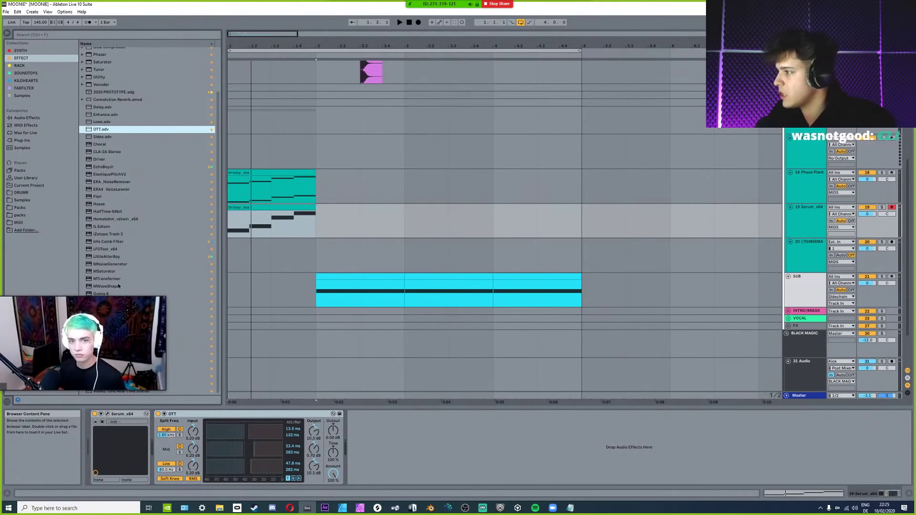
double_click(113, 288)
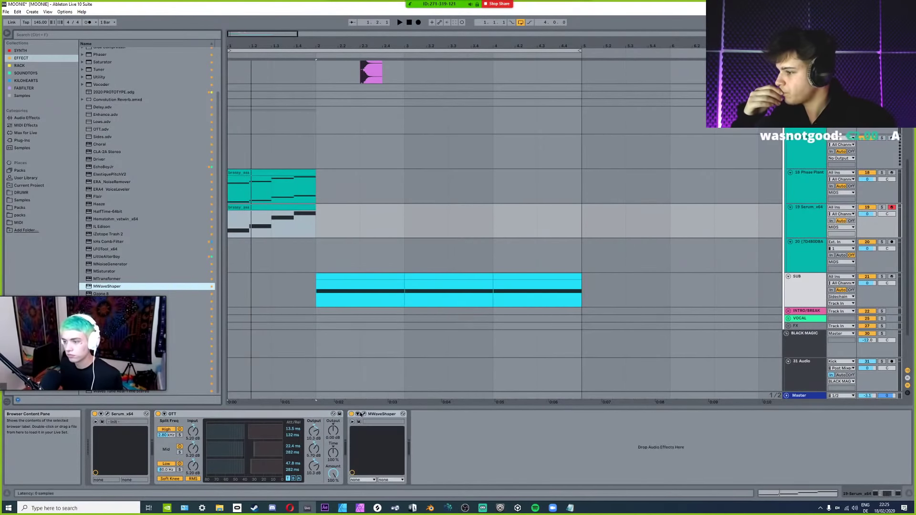
left_click_drag(493, 243, 488, 186)
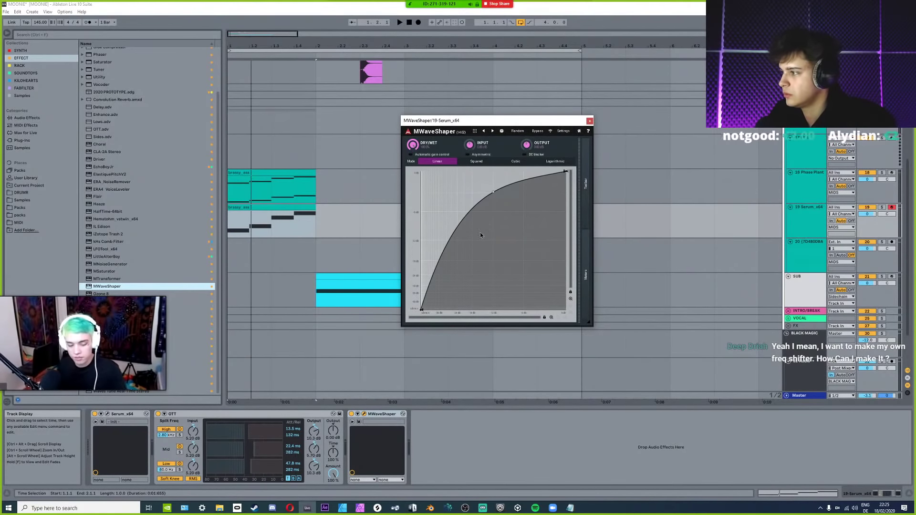
left_click(371, 415)
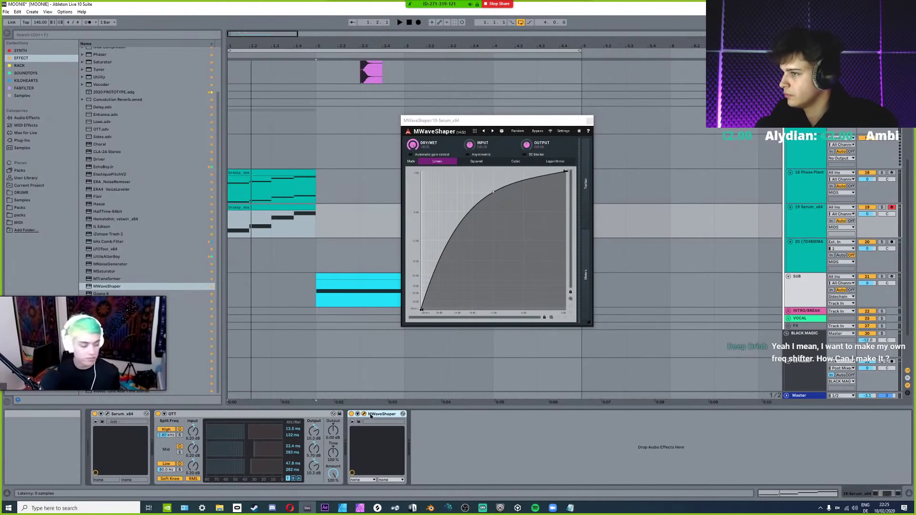
key("Delete")
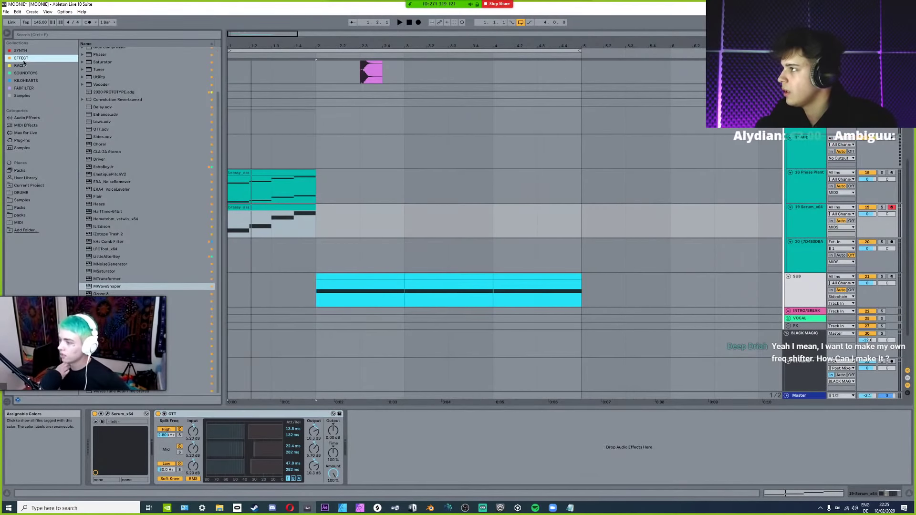
Try SerumFX after OTT on the Serum track with its distortion turned on and set to X-Shaper.
left_click(13, 292)
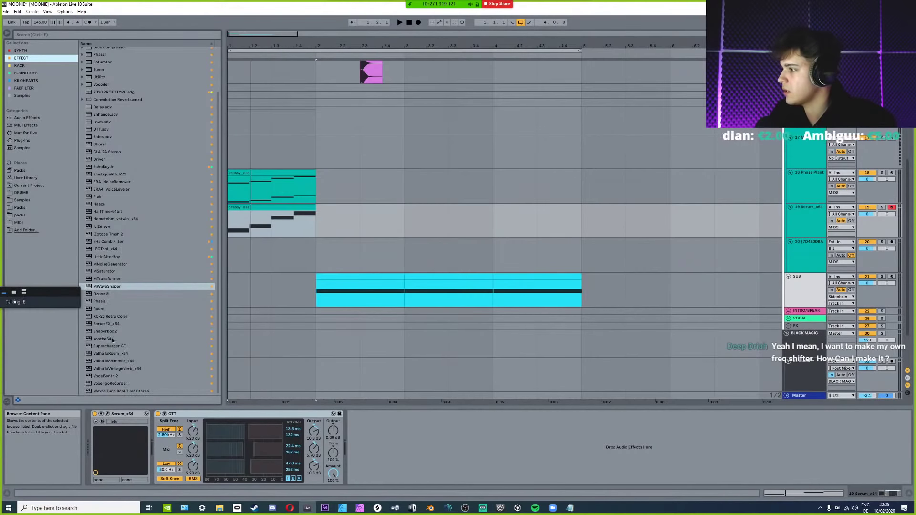
left_click_drag(107, 326, 364, 416)
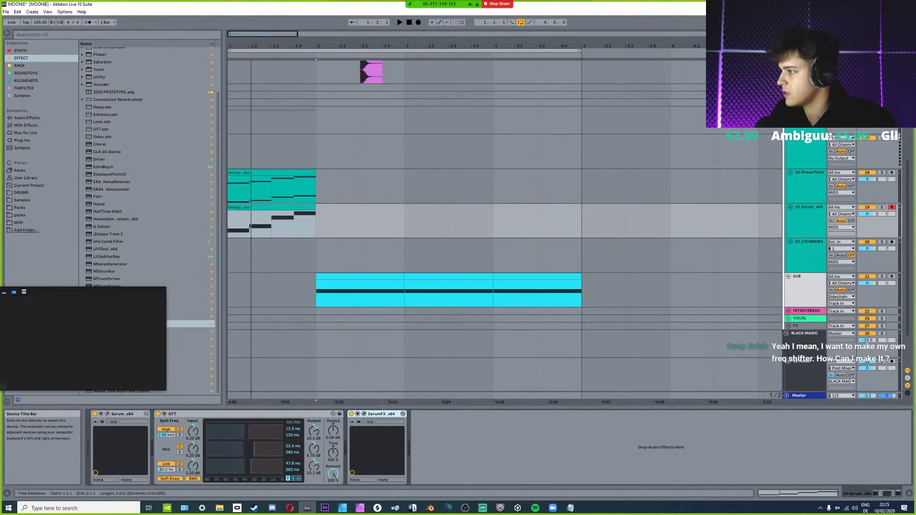
left_click(364, 414)
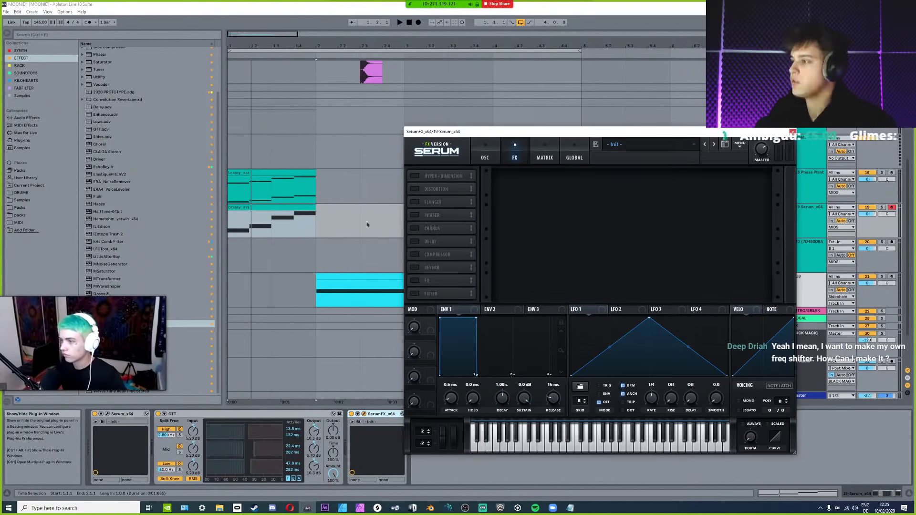
left_click(415, 190)
left_click(549, 183)
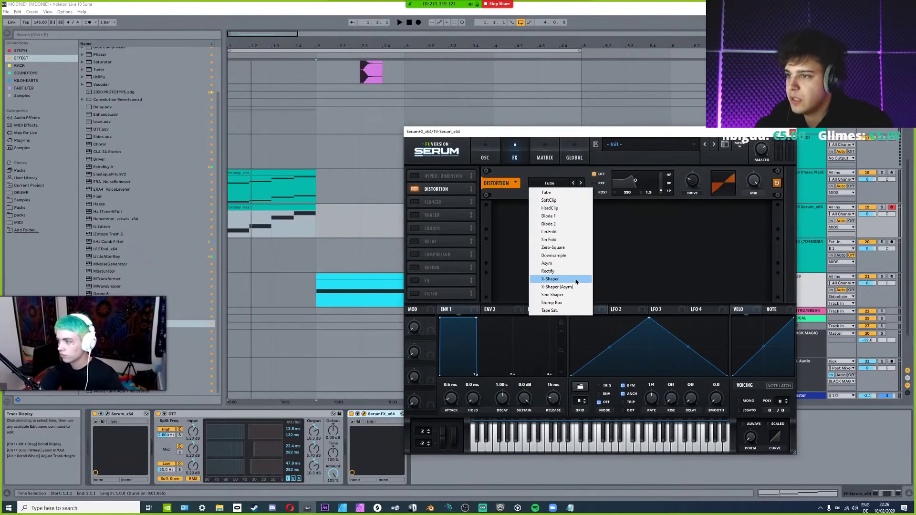
left_click(549, 279)
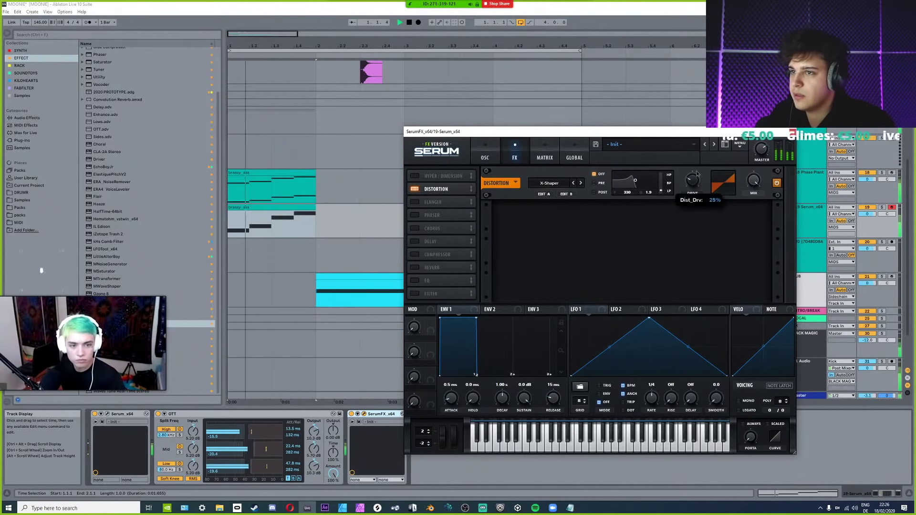
Try bending the X-Shaper's Shaper A curve strongly upward, and ease the bend back slightly.
left_click(544, 195)
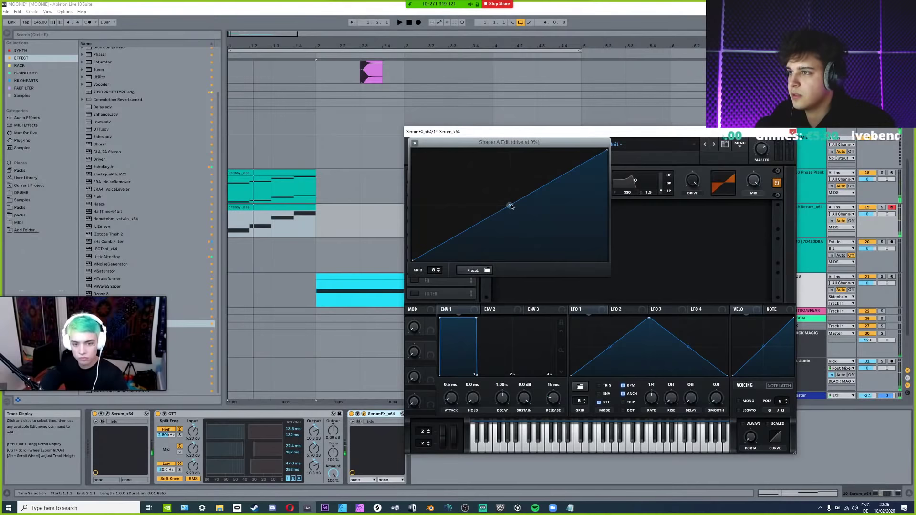
left_click_drag(510, 206, 510, 151)
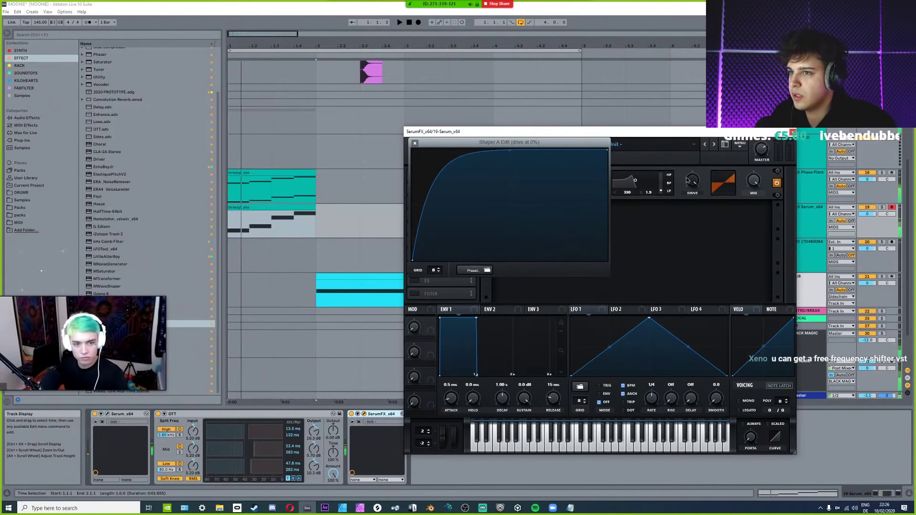
left_click(415, 143)
mouse_move(692, 197)
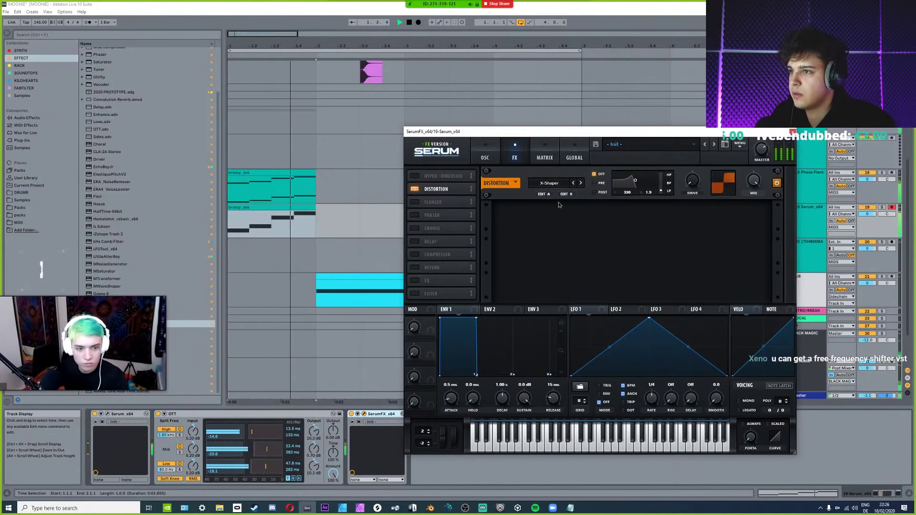
left_click(544, 194)
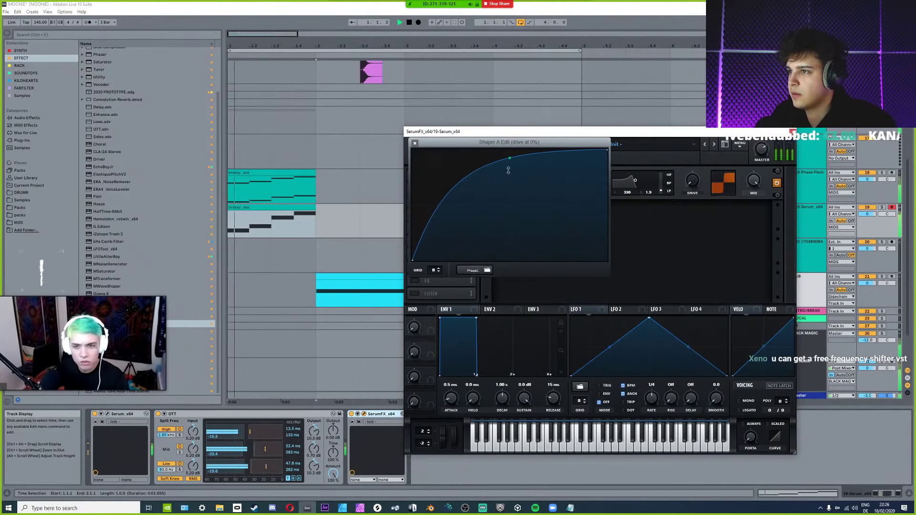
mouse_move(510, 171)
left_mouse_down()
mouse_move(509, 230)
mouse_move(510, 157)
left_mouse_up()
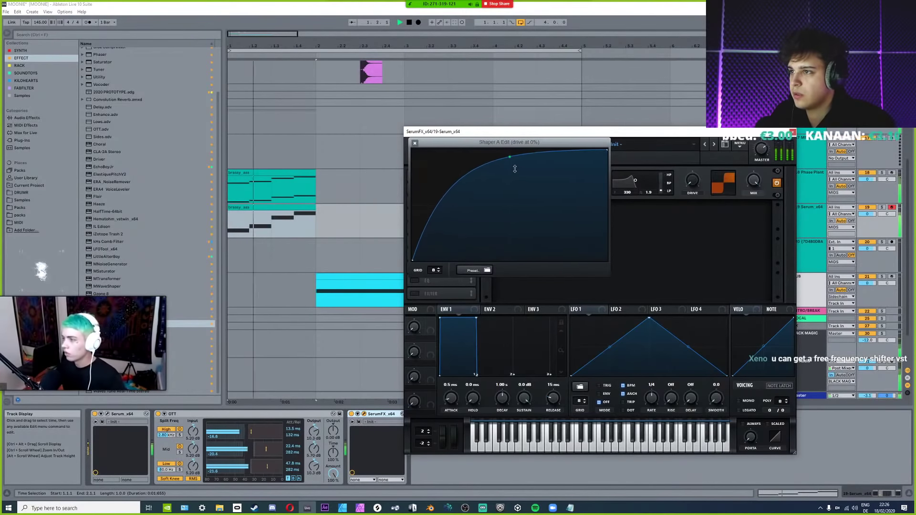
left_click(414, 143)
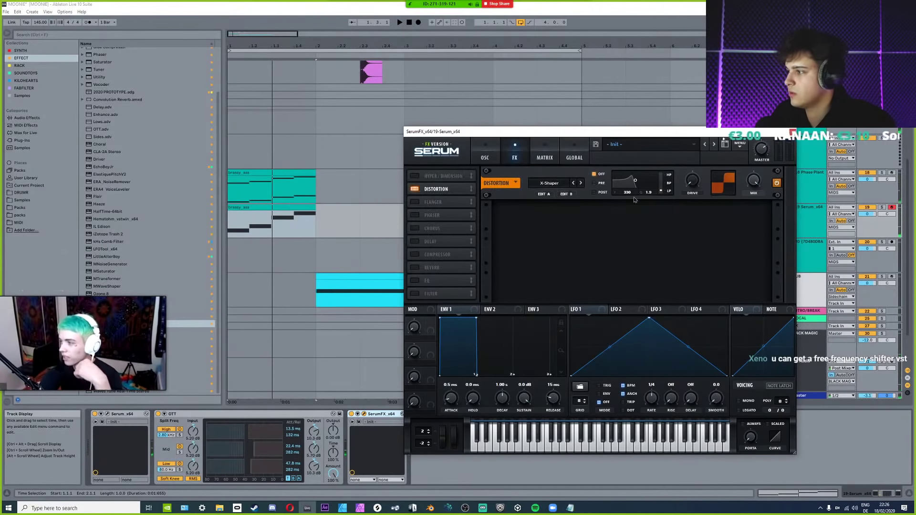
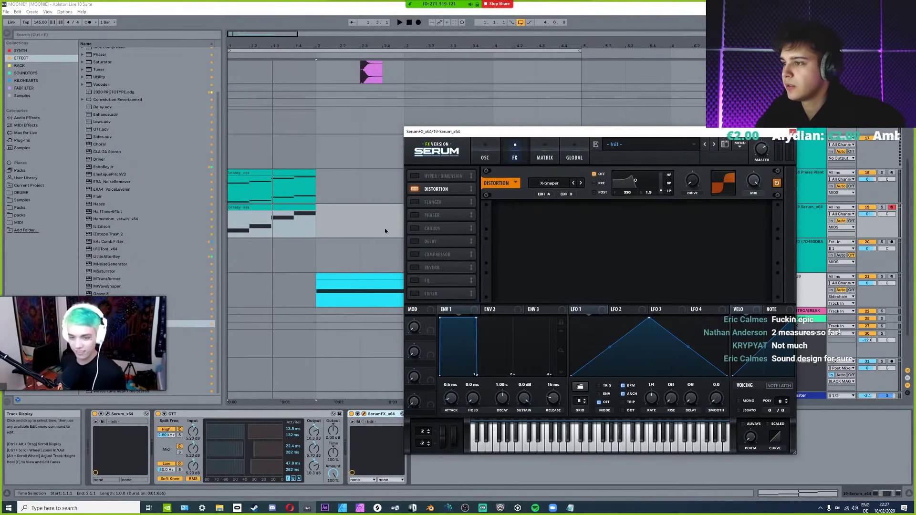
Close the SerumFX window and delete both OTT and SerumFX from the Serum track.
key("alt+Tab")
key("alt+Tab")
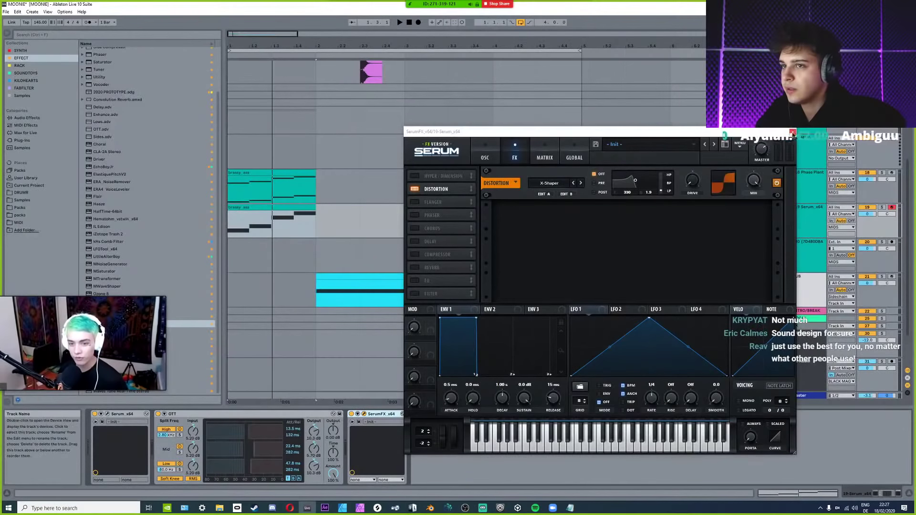
left_click(792, 132)
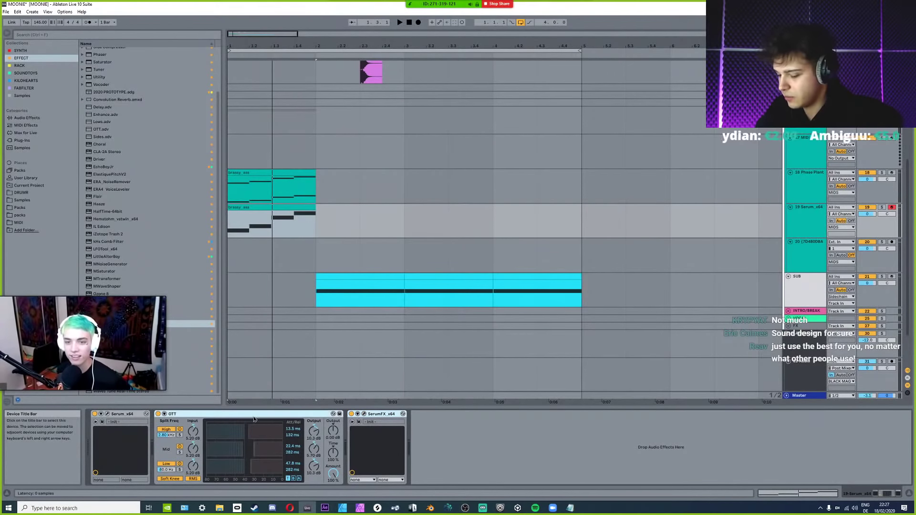
key("Delete")
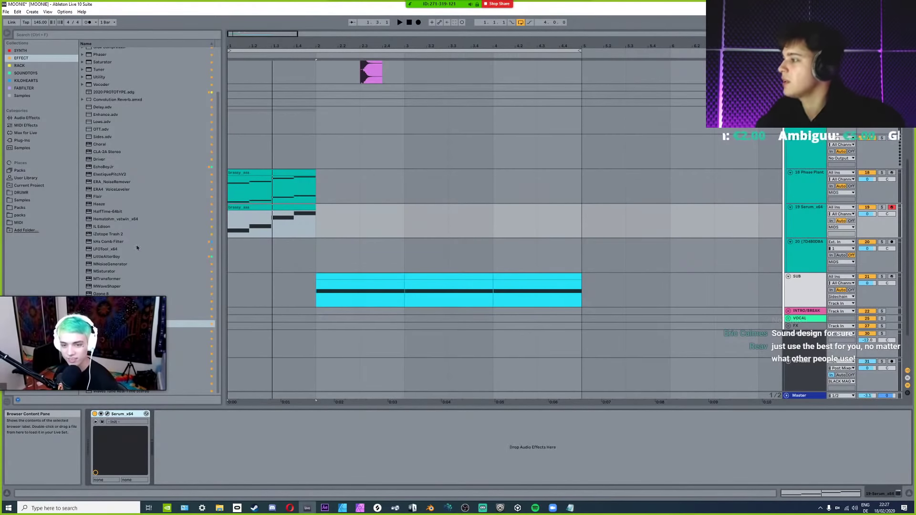
Add the OTT preset to the Serum track, duplicate it, and group both copies into an audio effect rack.
scroll(119, 152, "up", 3)
double_click(105, 170)
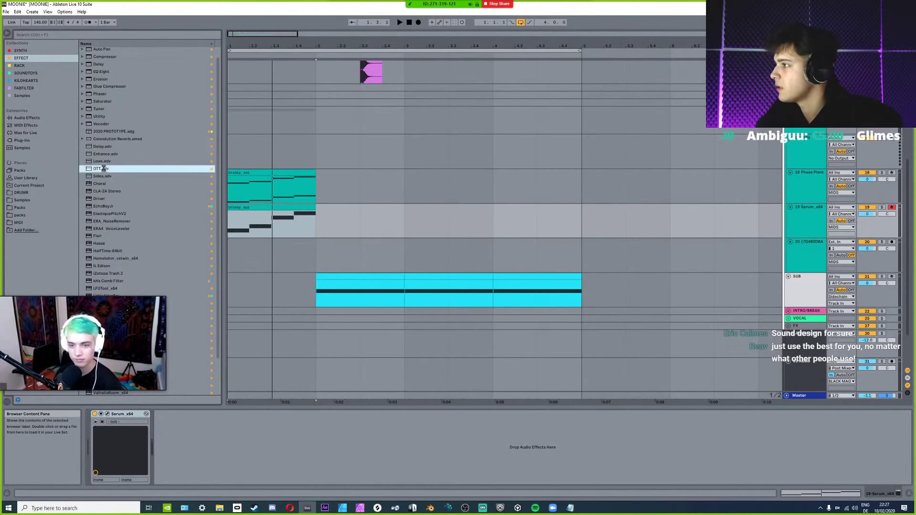
key("ctrl+d")
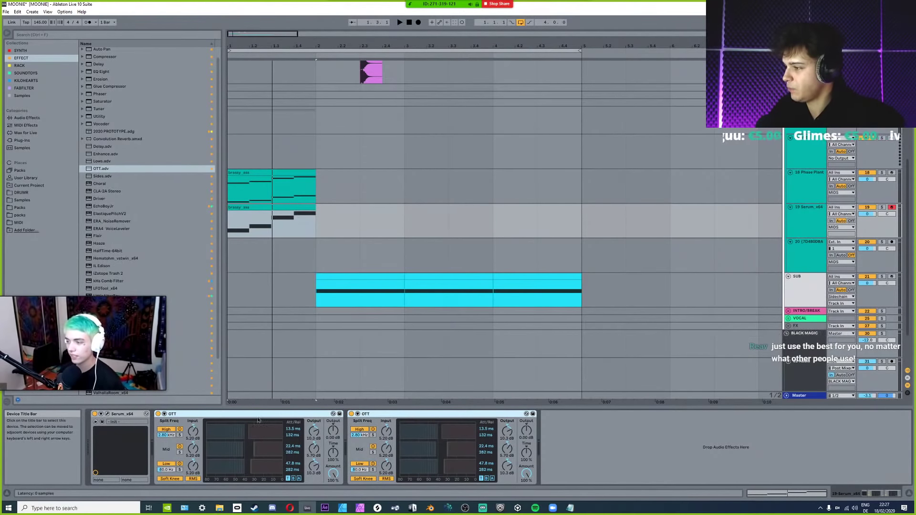
key("ctrl+g")
left_click(159, 428)
left_click(159, 428)
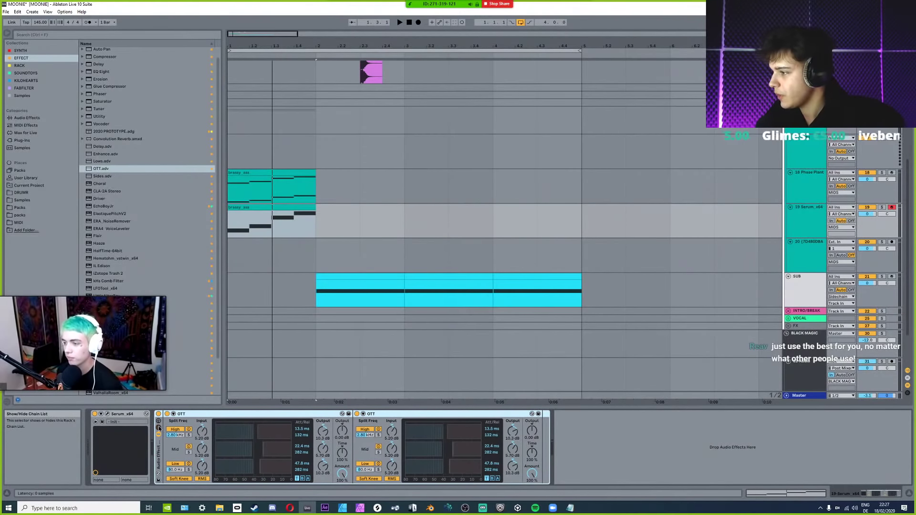
Add the Sides preset and EQ Eight after the two OTTs in the rack, and fold all the rack's devices.
scroll(127, 144, "up", 1)
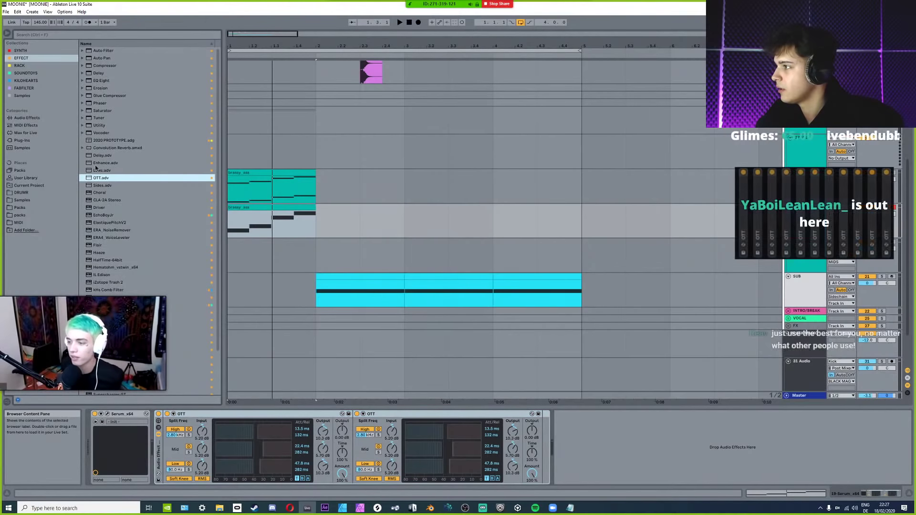
left_click(114, 186)
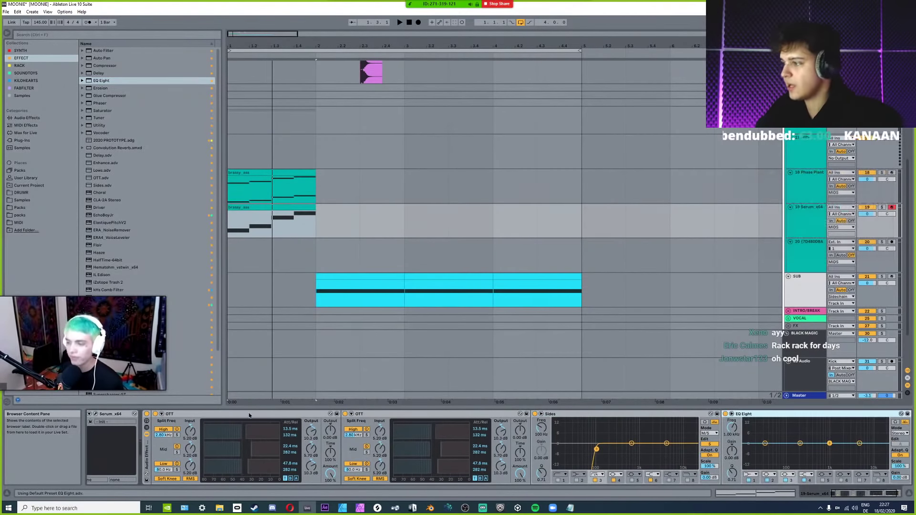
double_click(249, 414)
double_click(249, 414)
double_click(249, 414)
double_click(249, 414)
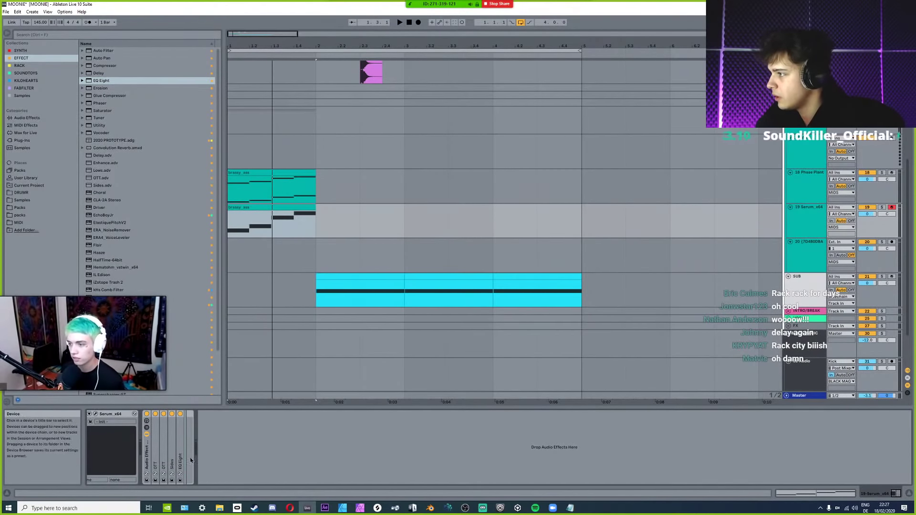
left_click_drag(168, 460, 186, 450)
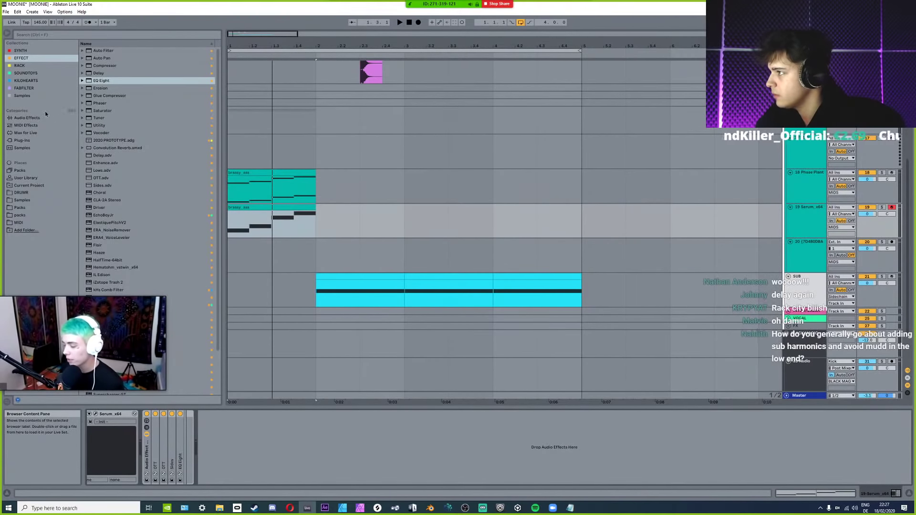
Add SerumFX after EQ Eight at the end of the effect rack and open its plug-in window.
scroll(78, 100, "down", 3)
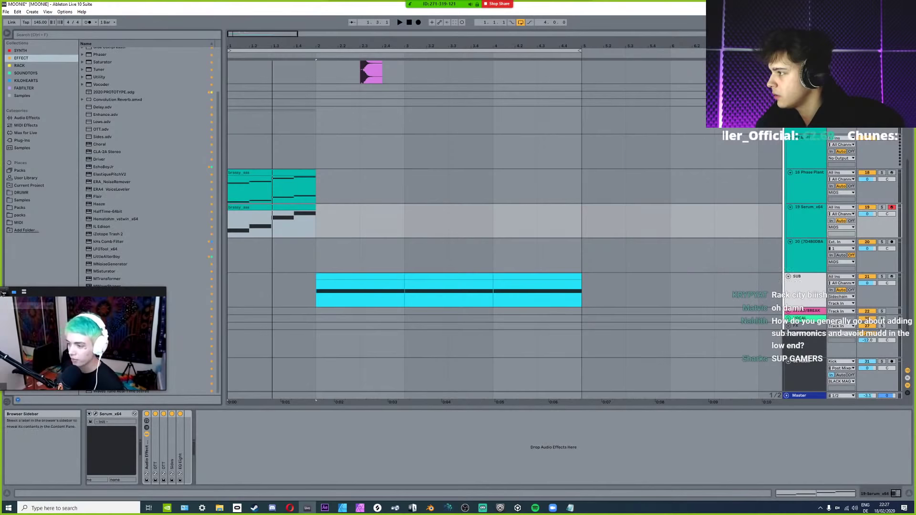
left_click(14, 293)
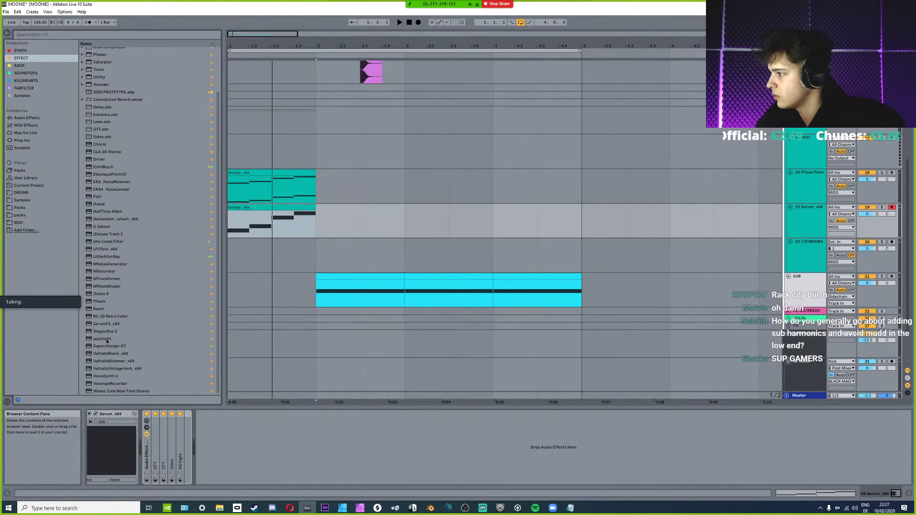
double_click(103, 323)
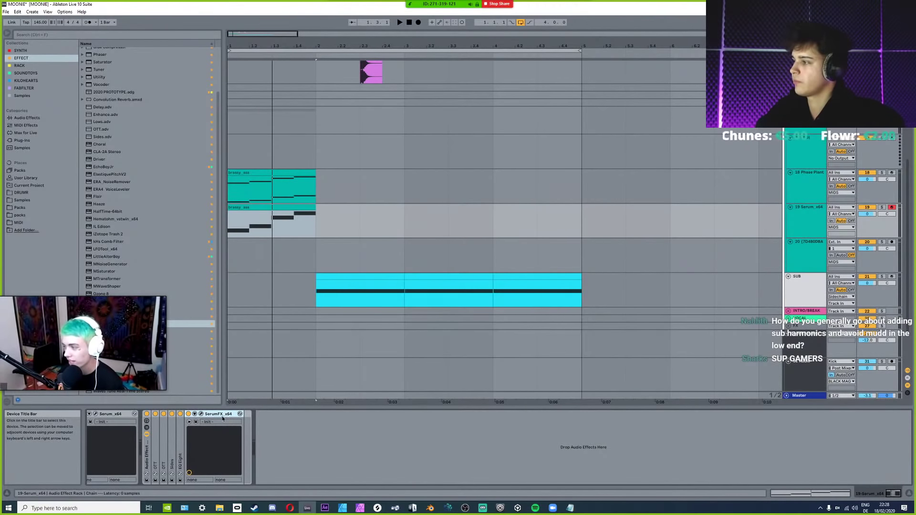
left_click(195, 414)
double_click(189, 433)
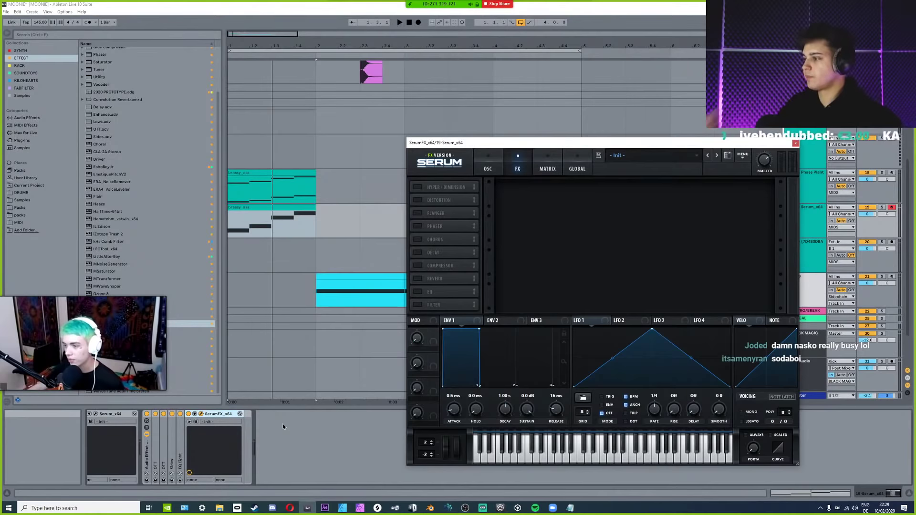
Turn on the distortion in the rack's SerumFX and try raising the drive with the Tube type.
left_click(435, 200)
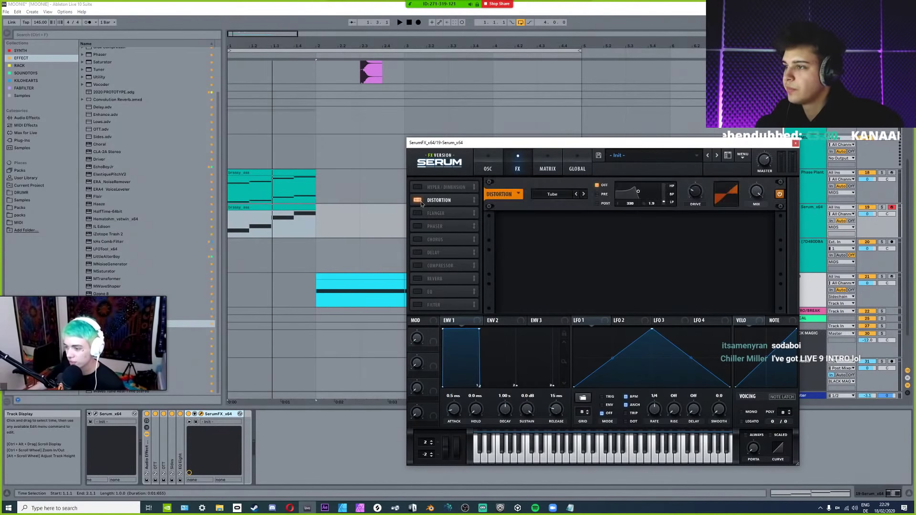
left_click(552, 194)
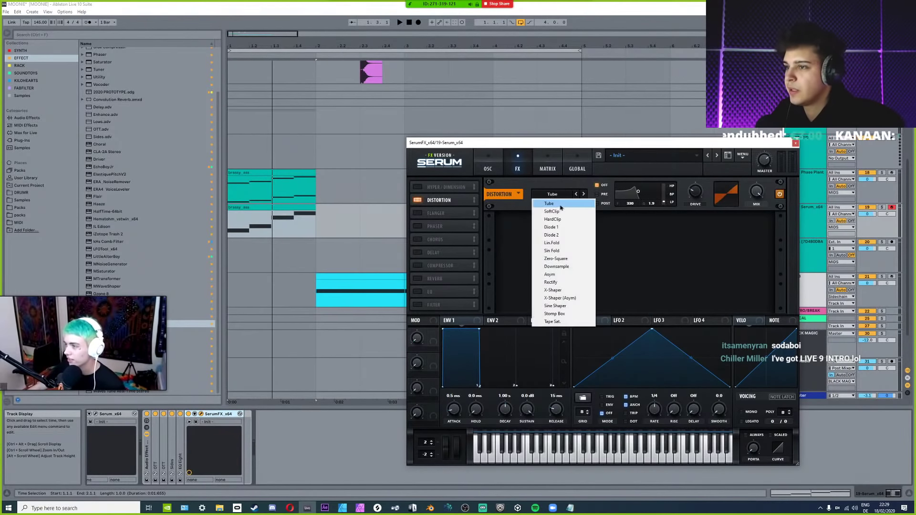
left_click(606, 228)
mouse_move(705, 203)
left_click_drag(705, 203, 709, 130)
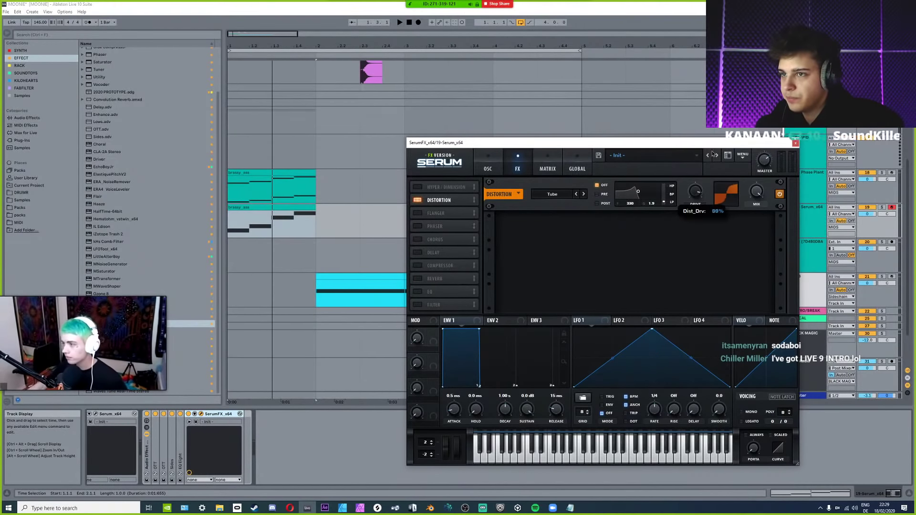
Try the Diode 2 distortion type in SerumFX, and set the type to X-Shaper.
left_click(573, 195)
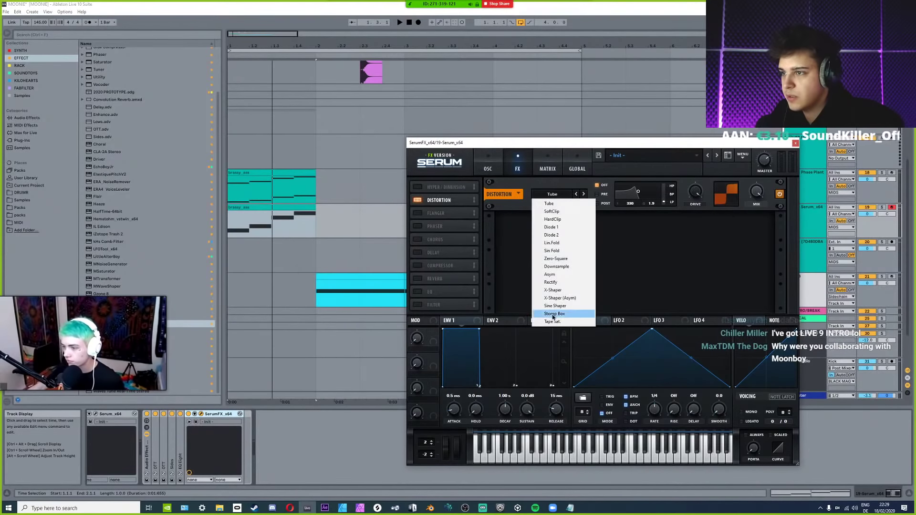
left_click(551, 235)
left_click(551, 194)
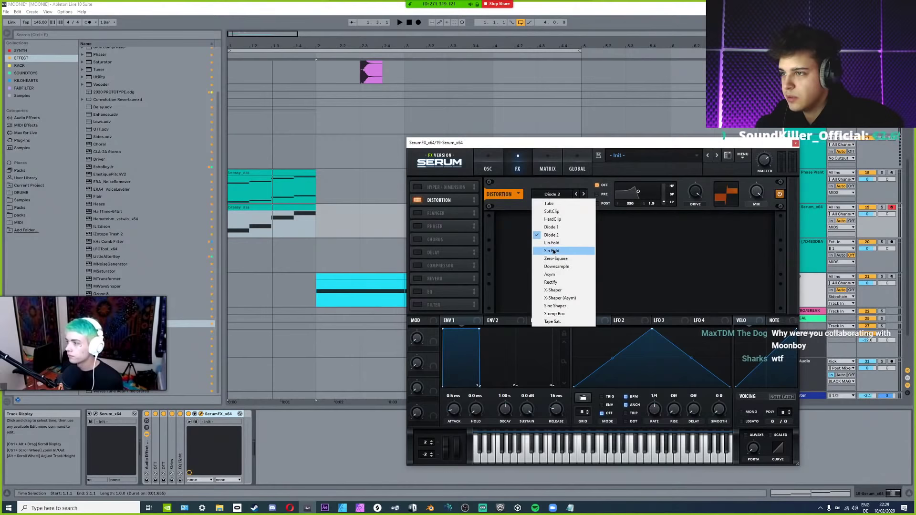
left_click(553, 290)
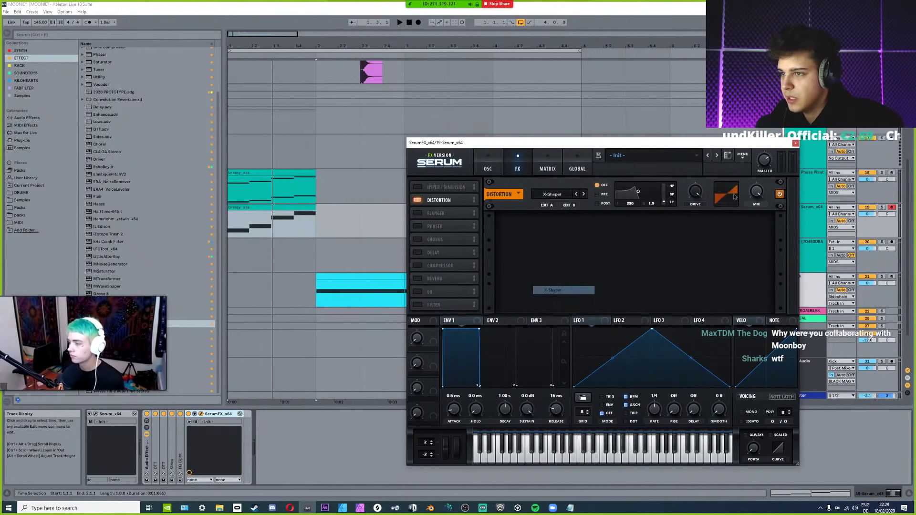
Bend the X-Shaper's Shaper A curve upward and close the shaper editor.
left_click(548, 206)
left_click_drag(513, 218, 513, 171)
left_click(418, 154)
left_click(561, 179)
left_click(417, 154)
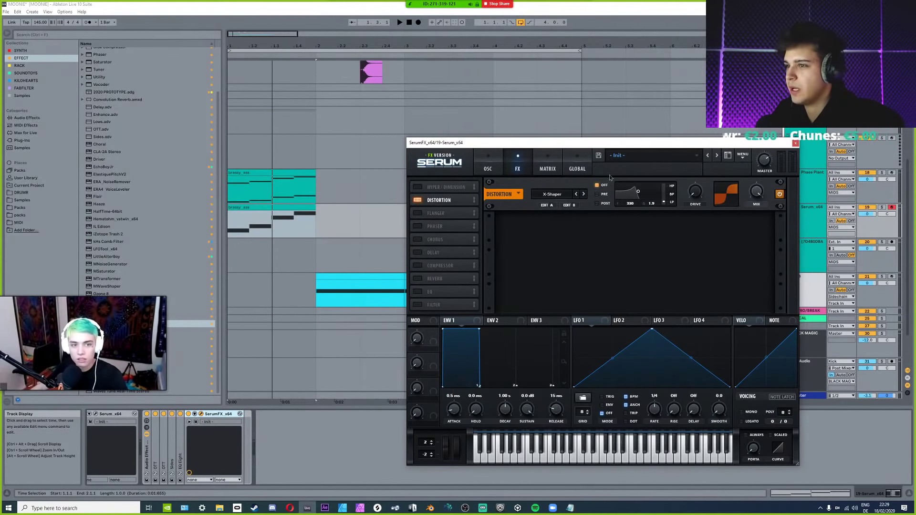
Close the SerumFX window and unfold the Audio Effect Rack's macros, the Sides EQ and both OTT devices.
left_click(200, 414)
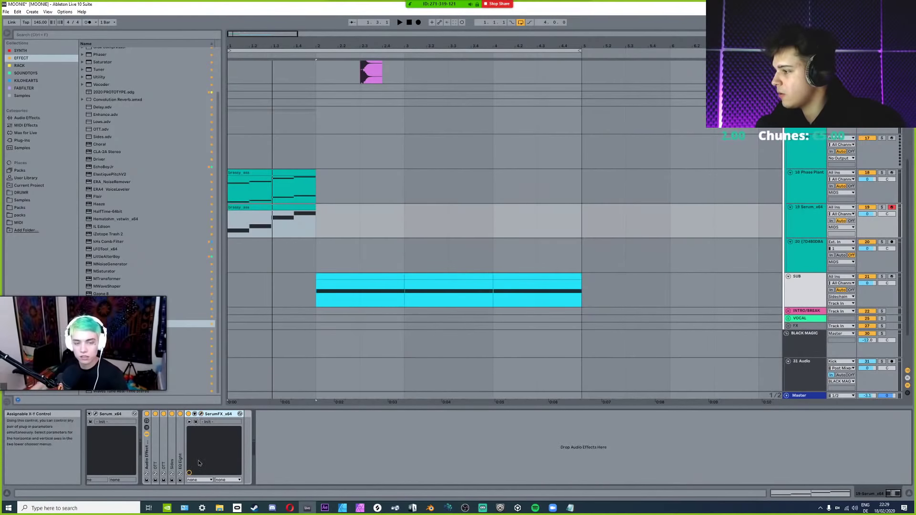
double_click(172, 460)
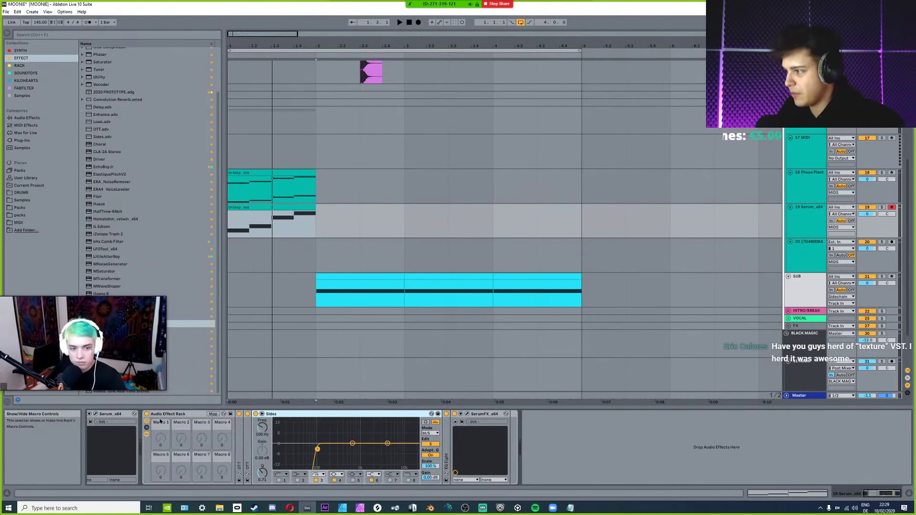
double_click(146, 458)
double_click(238, 450)
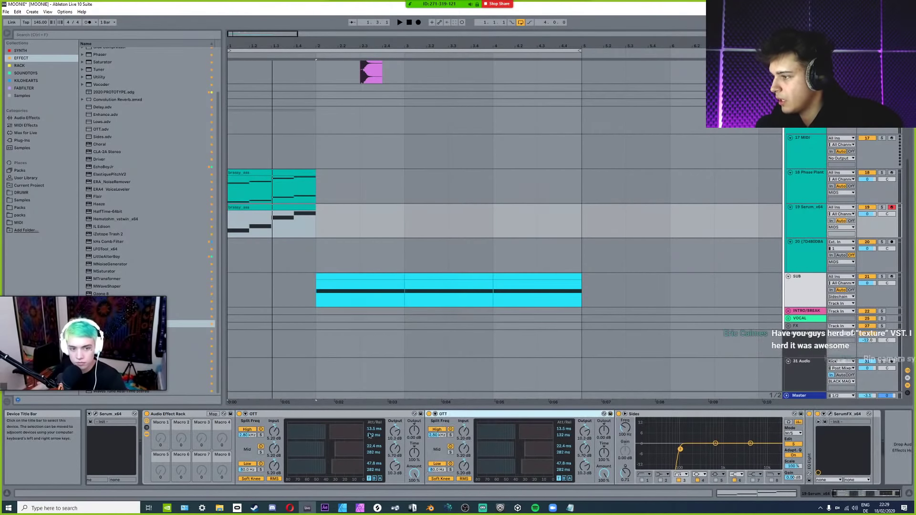
key("ctrl+d")
Enter the rack's macro mapping mode and rename Macro 1 to OTT TIME and Macro 2 to 2X OTT.
left_click(213, 413)
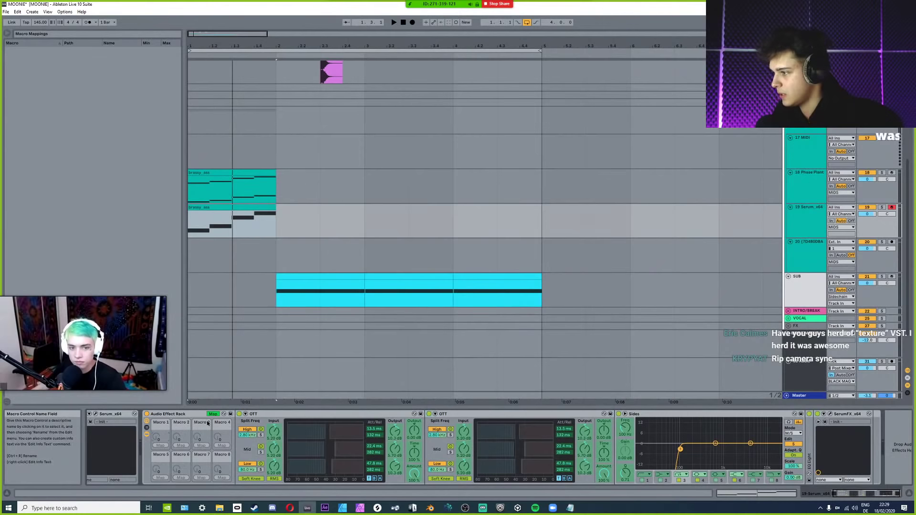
key("ctrl+r")
type("T")
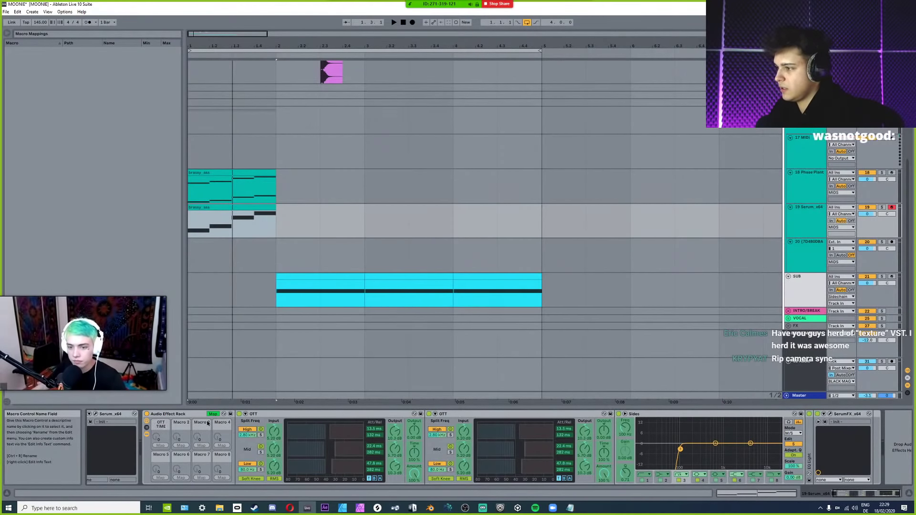
left_click(186, 423)
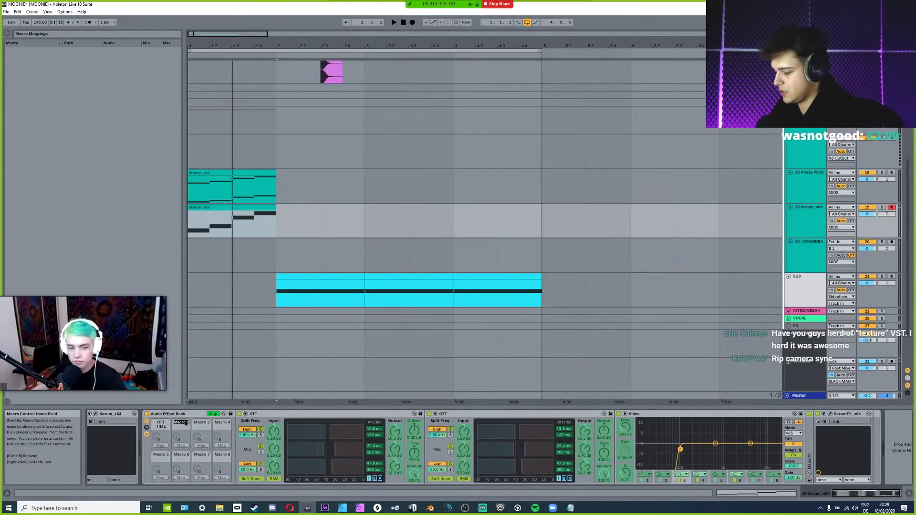
type("2x")
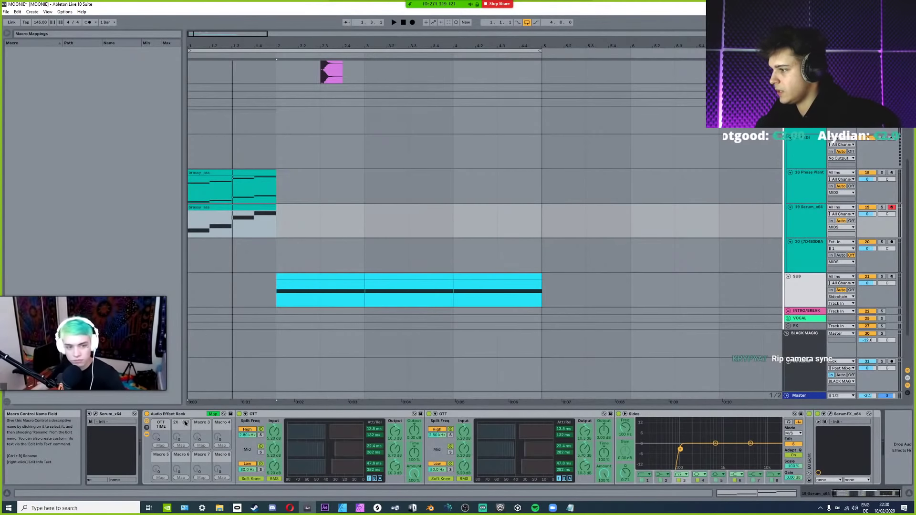
type("OTT")
key("Return")
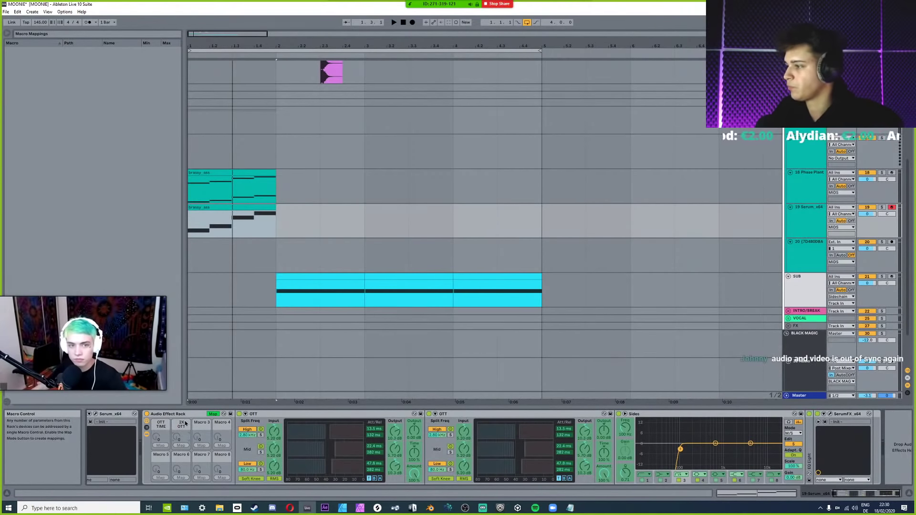
Map the Time Scaling of both OTT devices to the OTT TIME macro.
left_click(212, 414)
left_click(212, 414)
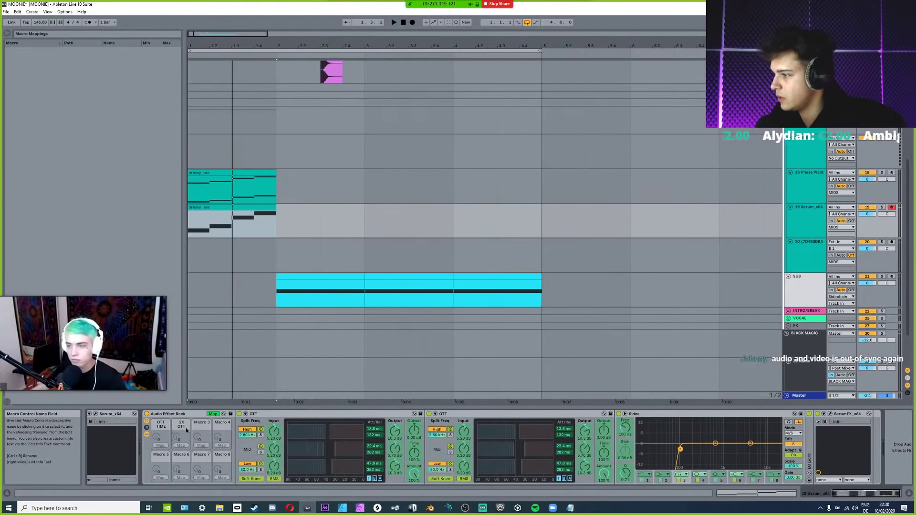
left_click(211, 414)
left_click(212, 414)
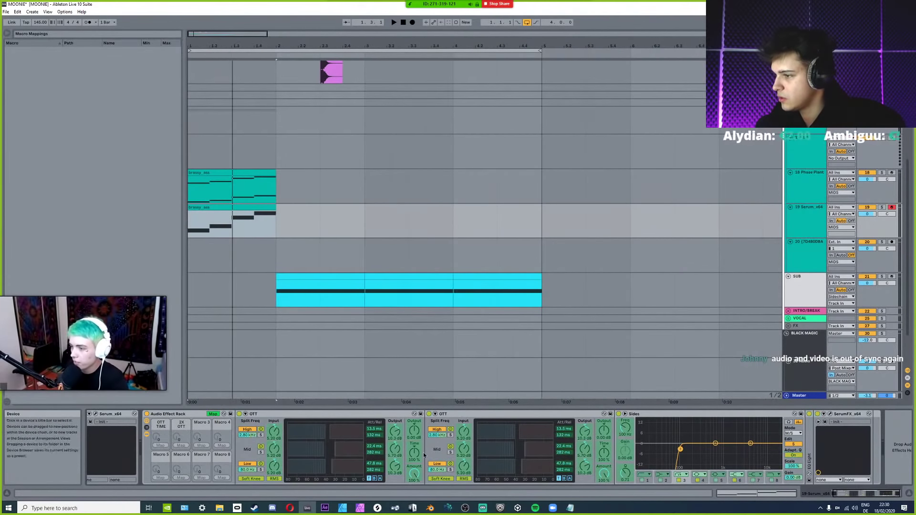
left_click(415, 452)
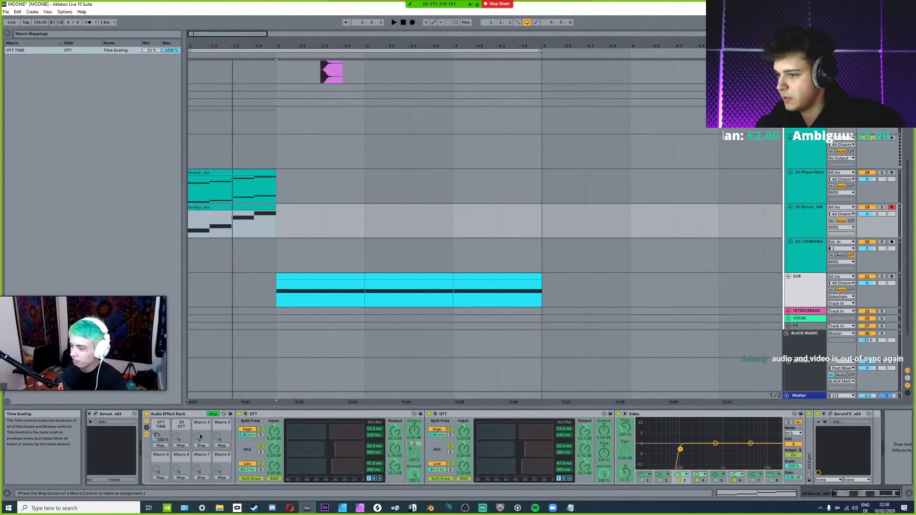
left_click(603, 452)
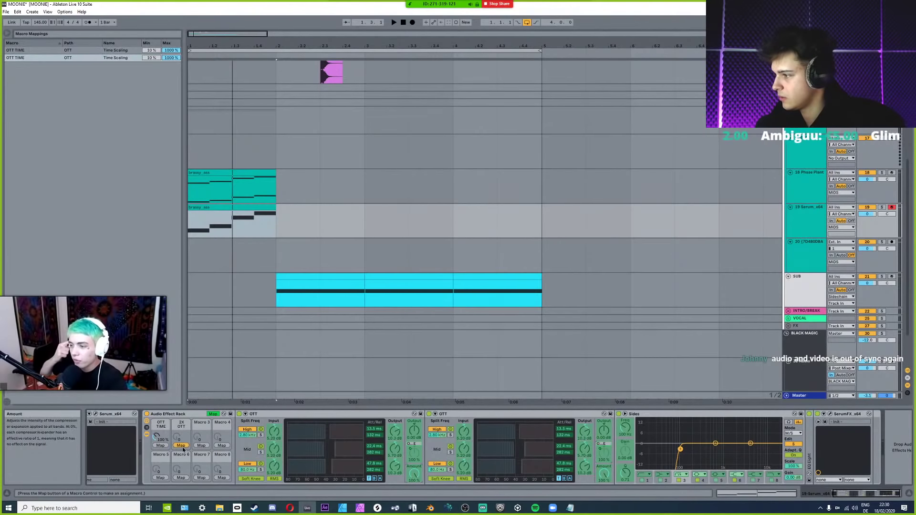
Try mapping the Amount of both OTT devices to the 2X OTT macro, and delete those mappings.
left_click(181, 446)
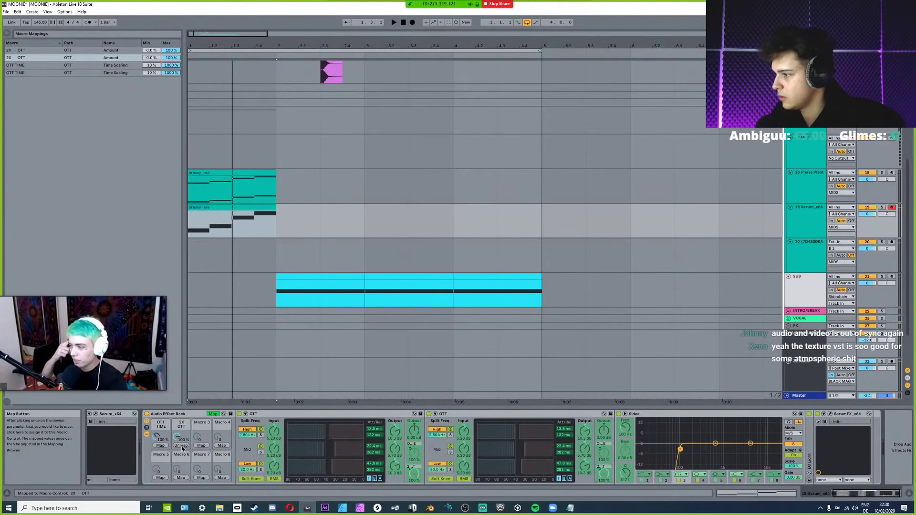
key("Delete")
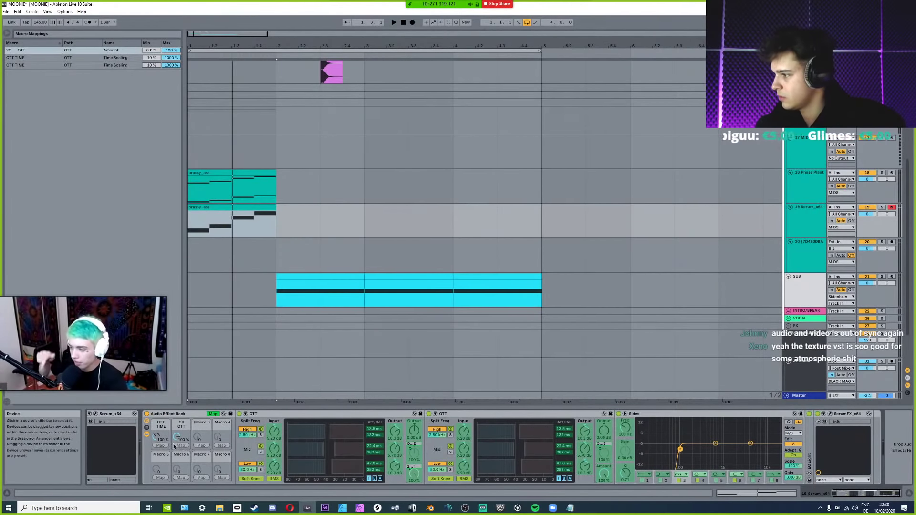
key("Delete")
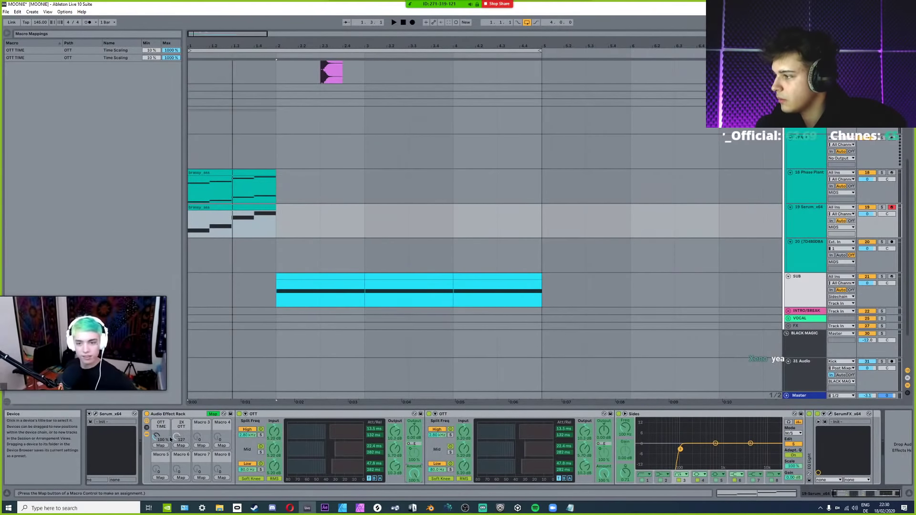
key("ctrl+m")
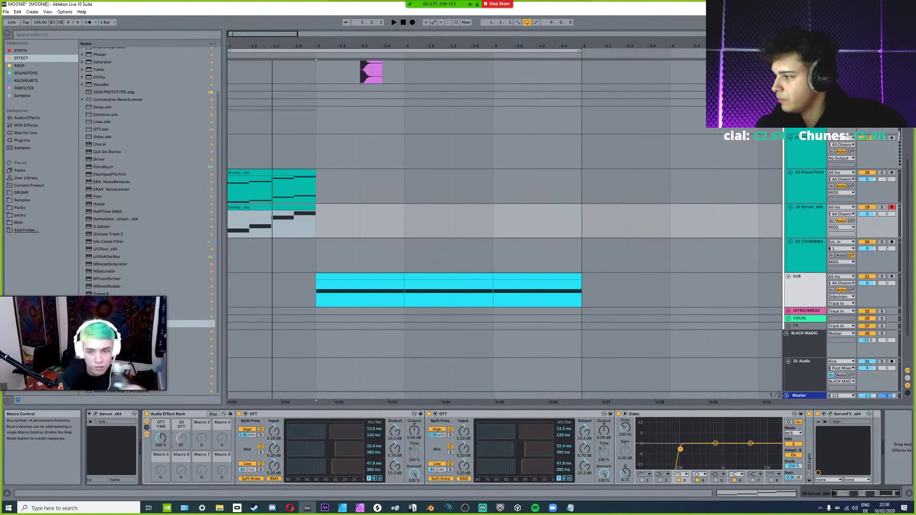
Map only the second OTT's Amount to the 2X OTT macro, leave mapping mode and keep the macro at 100 %.
left_click(213, 414)
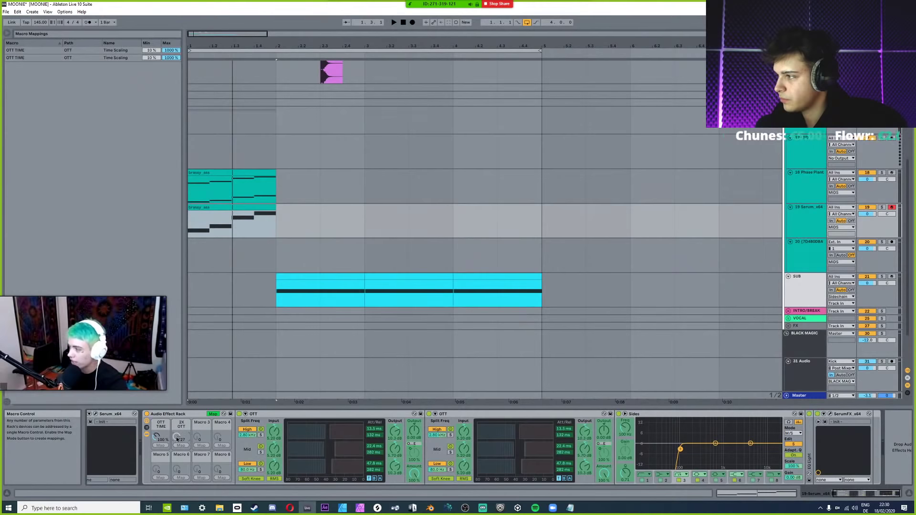
left_click(602, 479)
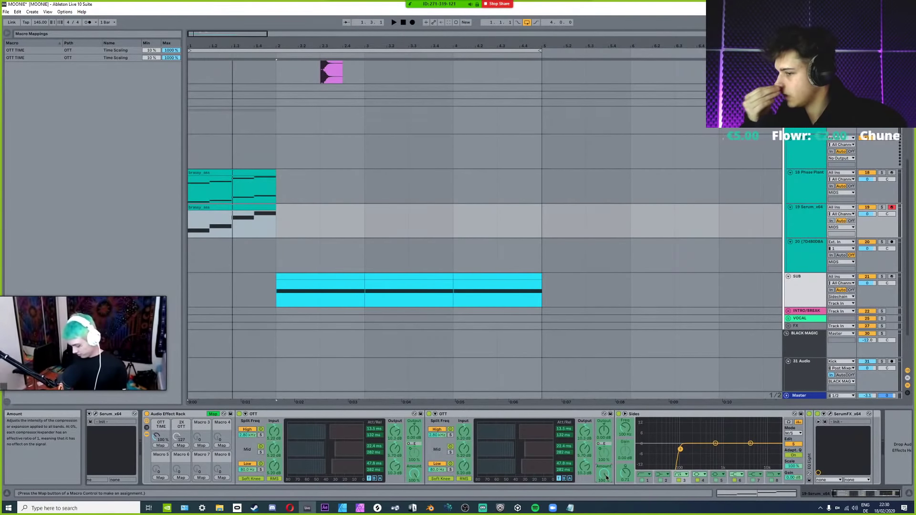
left_click(181, 446)
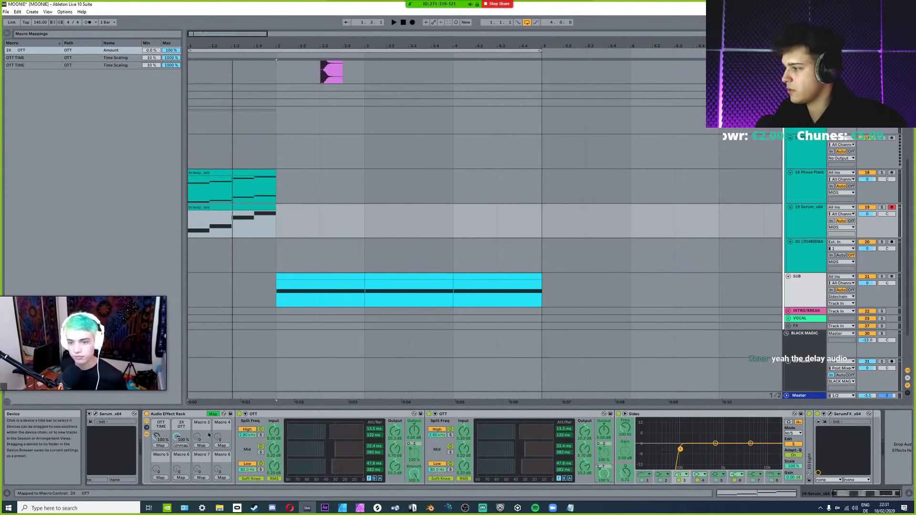
left_click(212, 413)
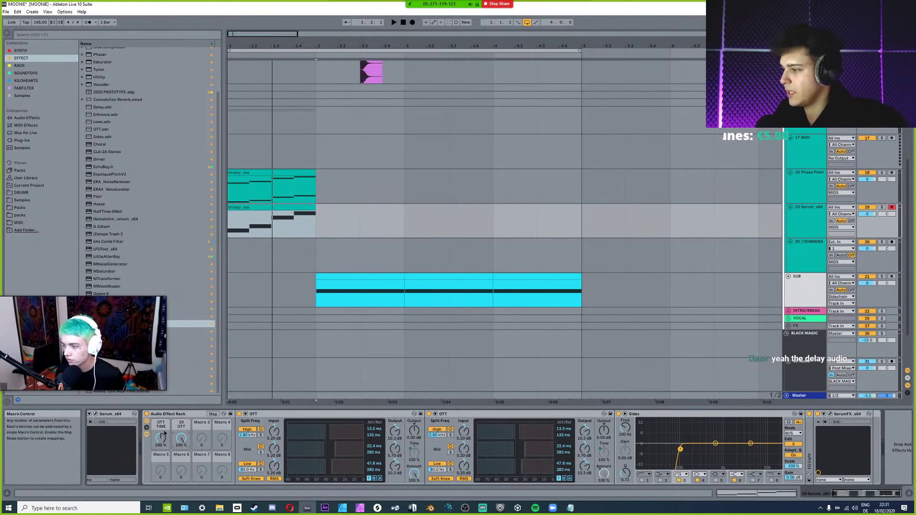
left_click_drag(182, 441, 182, 439)
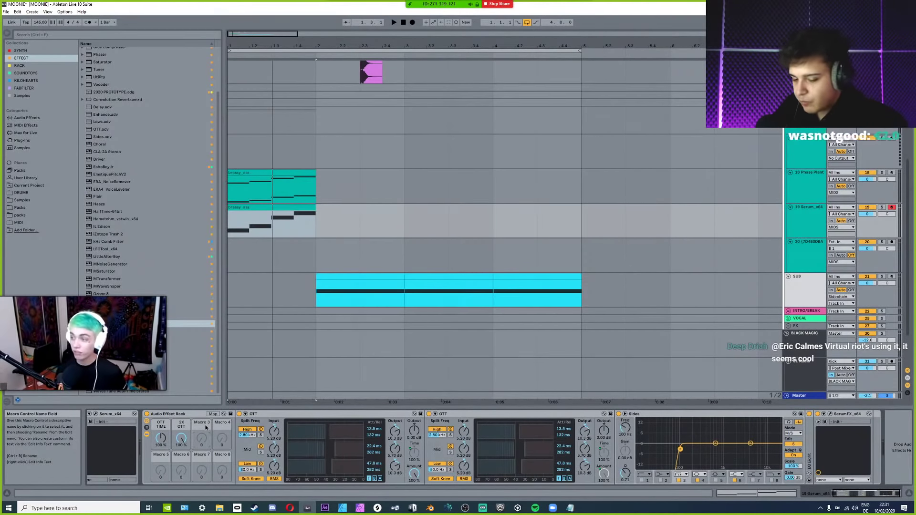
Rename Macro 3 to PHASE FIX and map the Sides EQ's band 3 frequency to it.
left_click(203, 422)
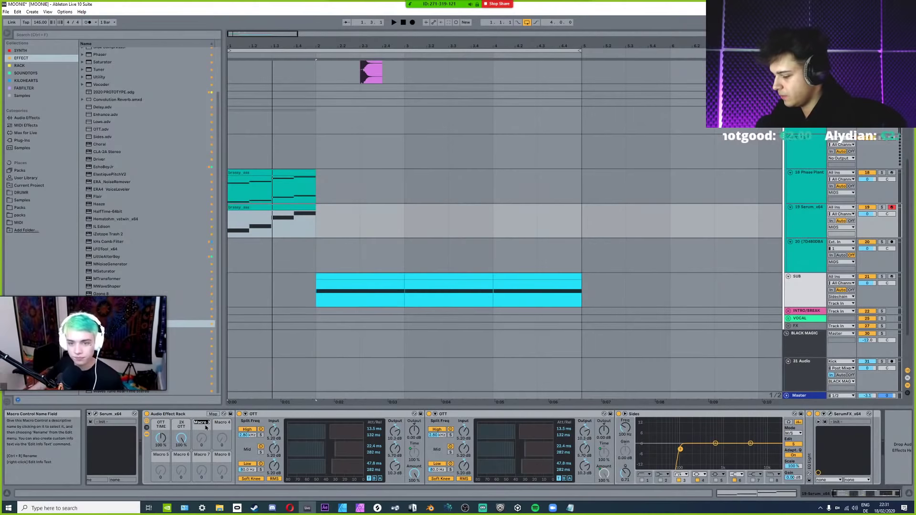
type("PHASE FIX")
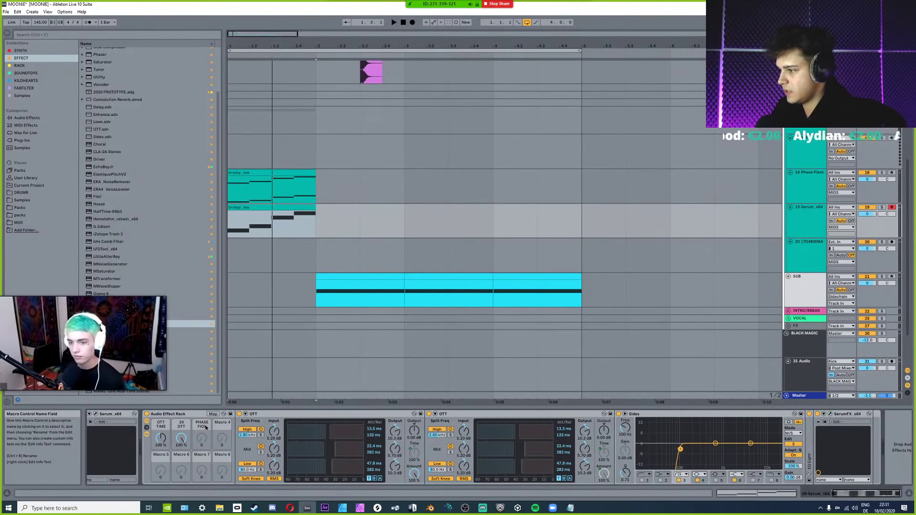
key("Return")
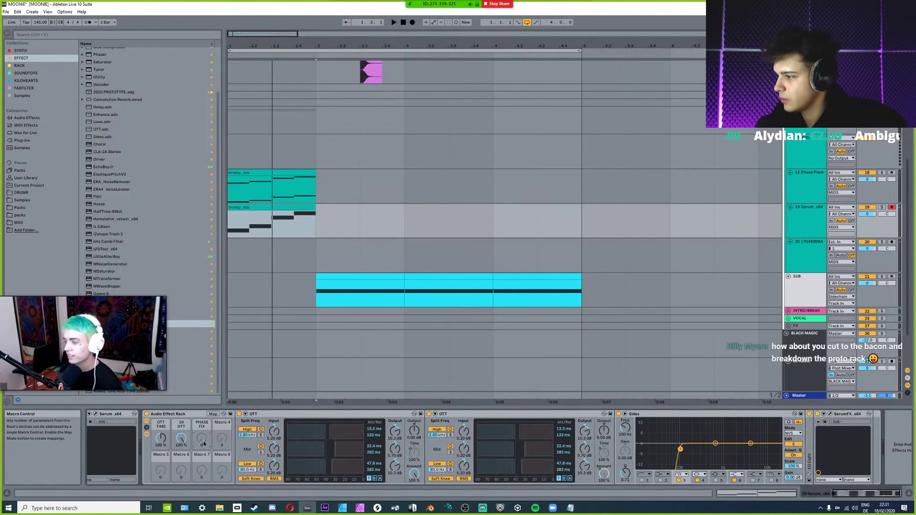
left_click(213, 414)
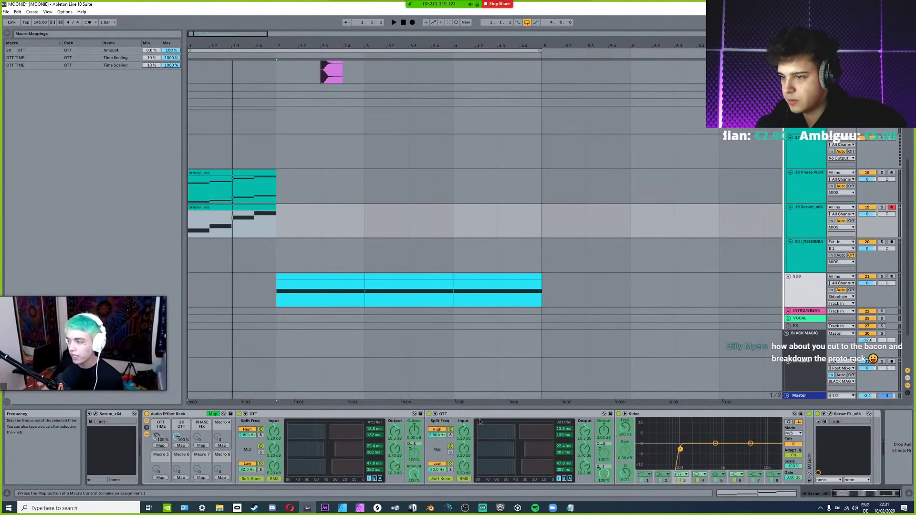
left_click(202, 445)
Limit the PHASE FIX mapping to a range of 20 to 200 Hz and turn the macro up to 200 Hz.
left_click(170, 71)
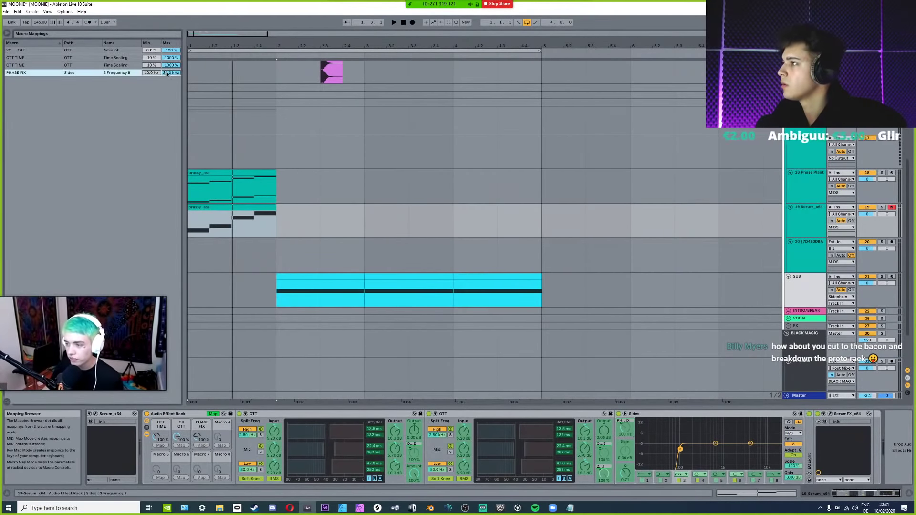
type("200")
key("Return")
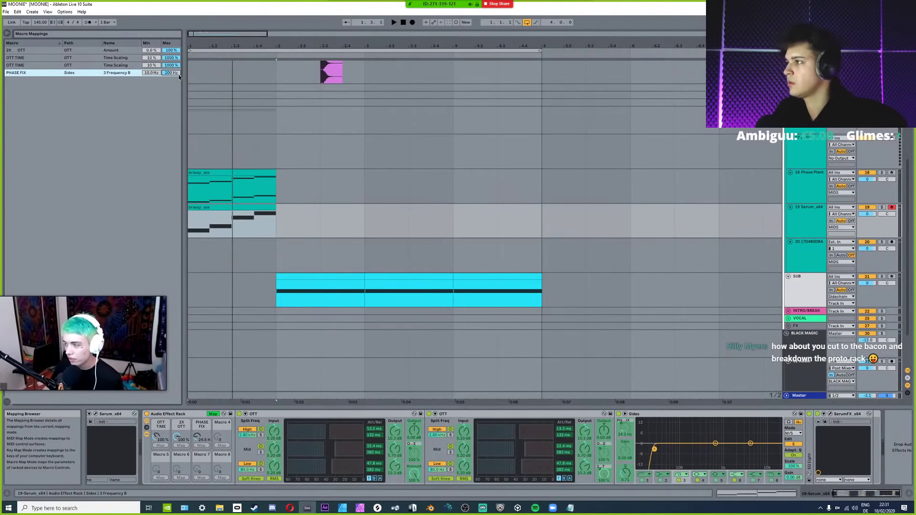
left_click(146, 74)
type("2")
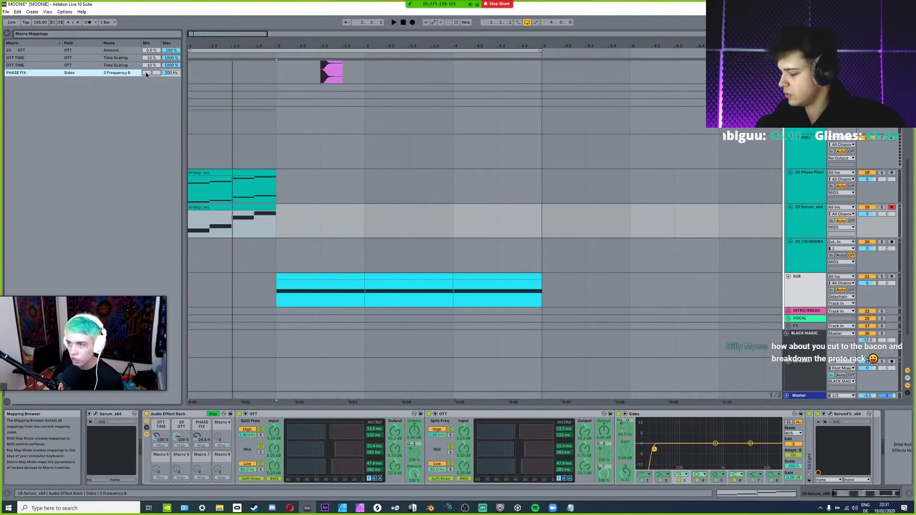
type("0")
key("Return")
left_click(213, 414)
left_click_drag(202, 438, 202, 424)
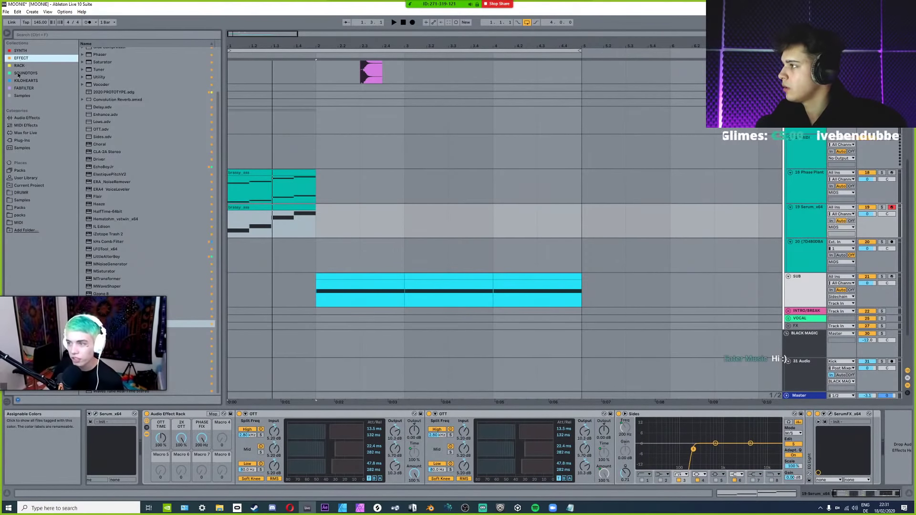
Try a Utility before the Sides EQ with Bass Mono enabled at about 271 Hz, and delete the device.
left_click(100, 77)
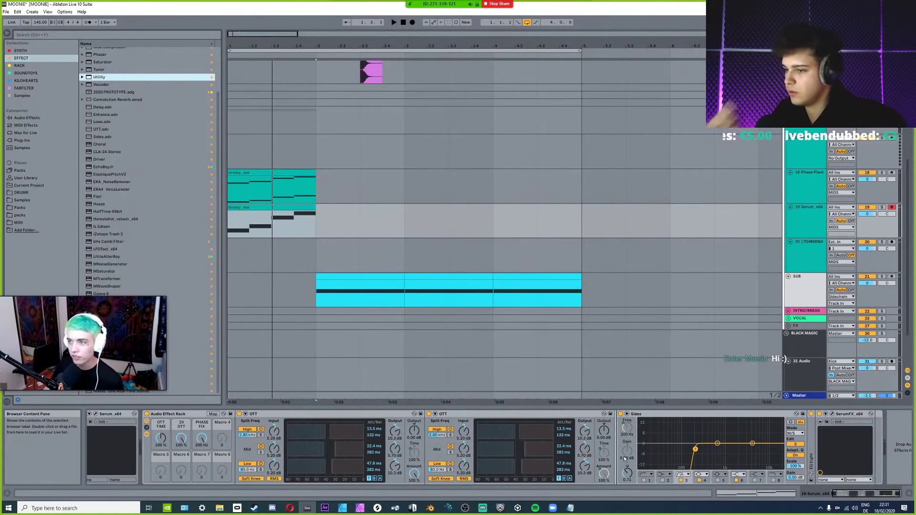
key("Return")
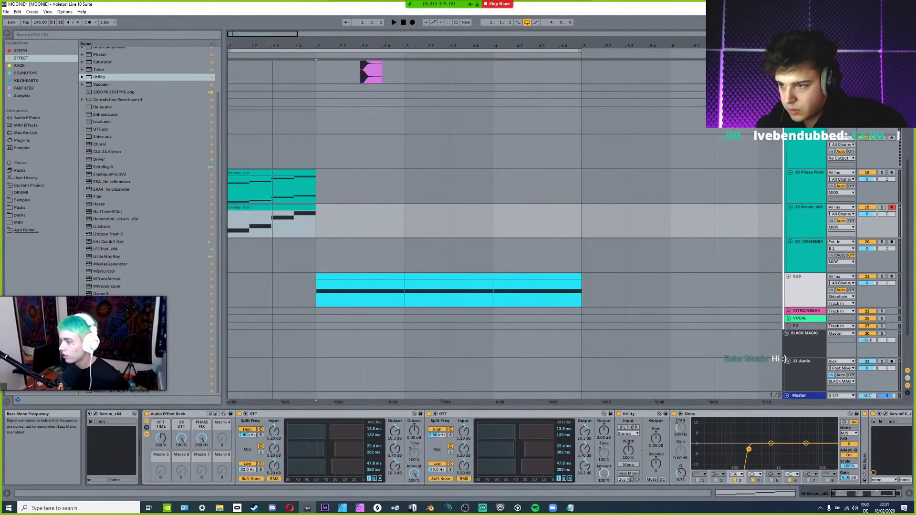
left_click_drag(625, 479, 625, 478)
left_click(628, 473)
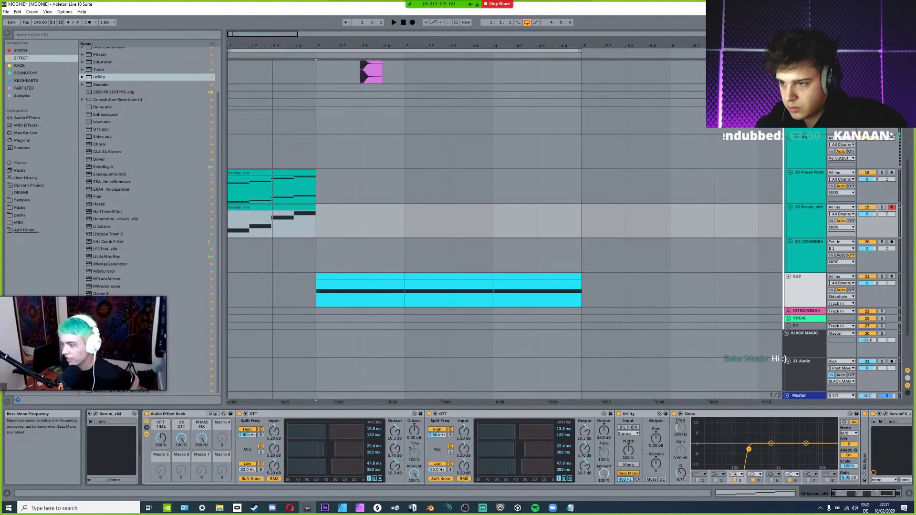
left_click_drag(625, 480, 625, 495)
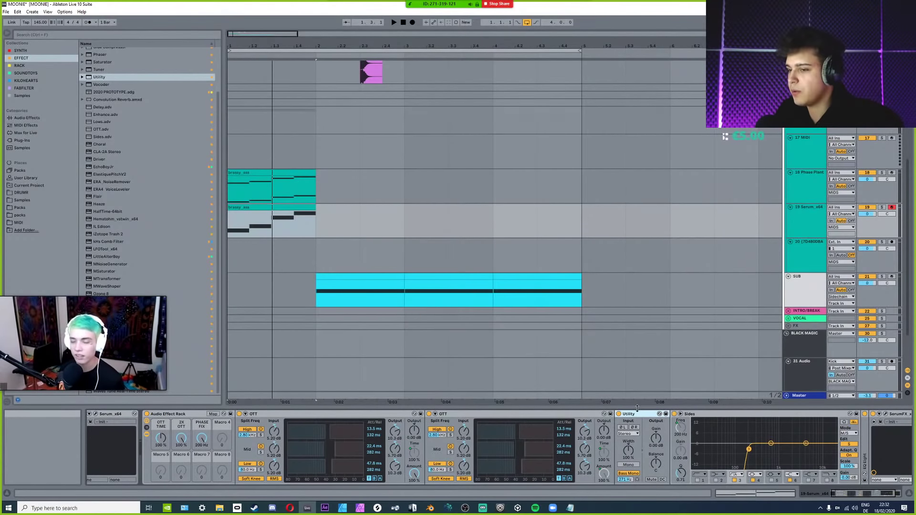
left_click(660, 414)
key("Delete")
Audition the bass loop through the effect rack, stop playback and select the first OTT.
key("space")
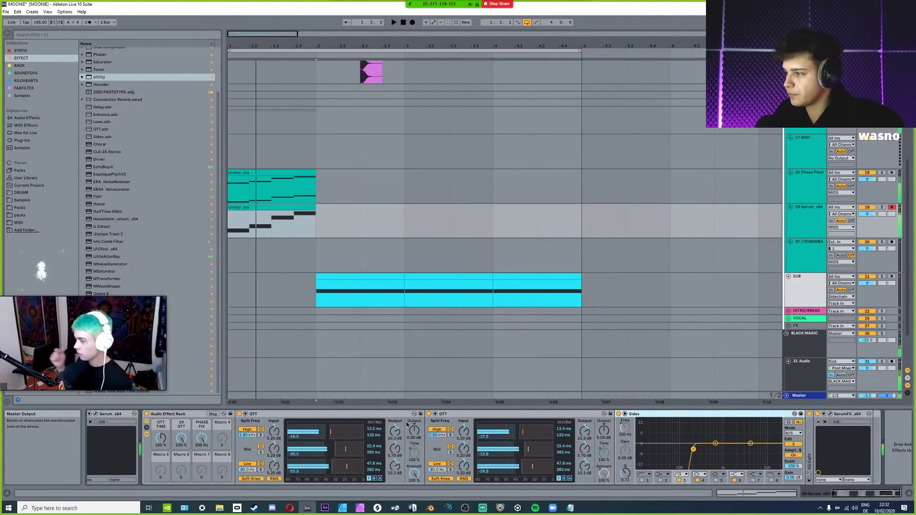
key("space")
left_click(273, 415)
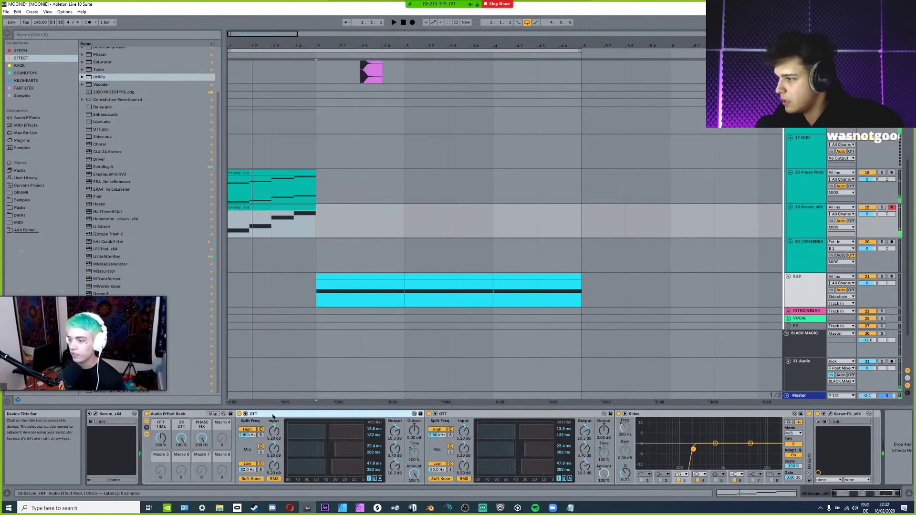
Collapse both OTT devices inside the effect rack.
key("Delete")
key("Delete")
right_click(166, 426)
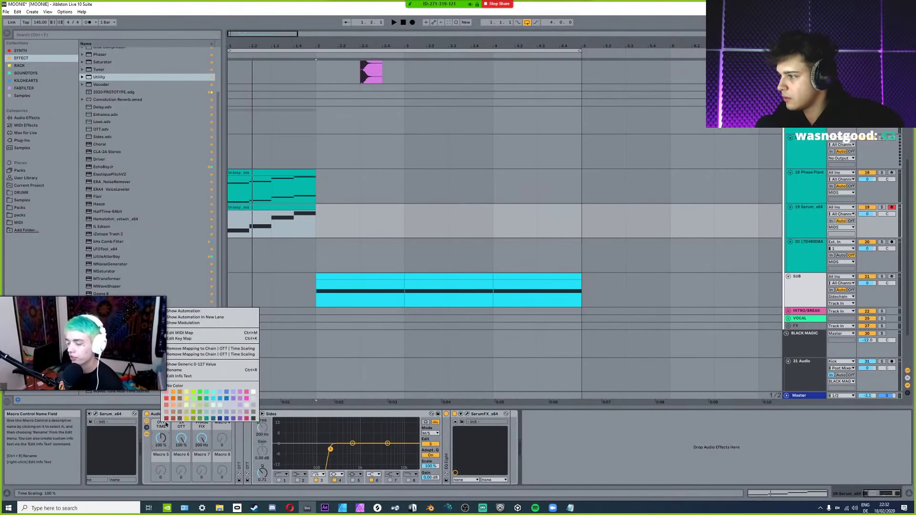
left_click(163, 426)
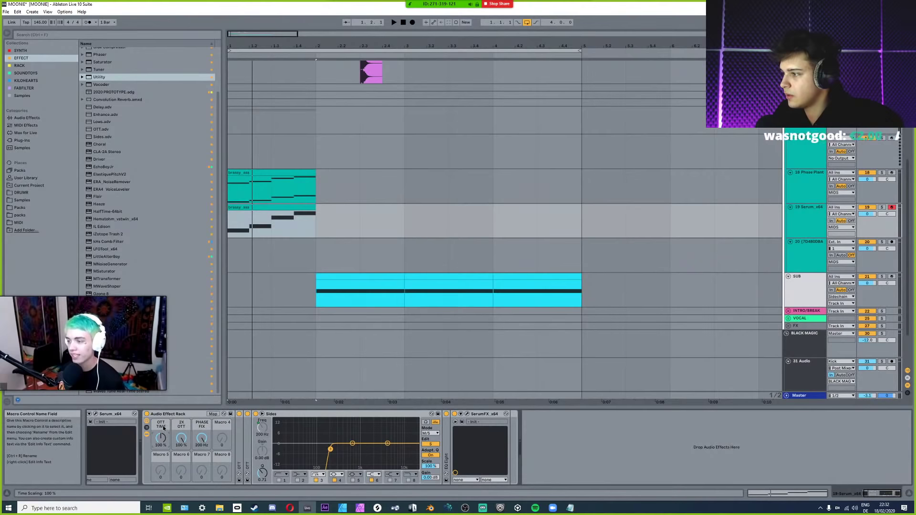
right_click(162, 425)
left_click(162, 425)
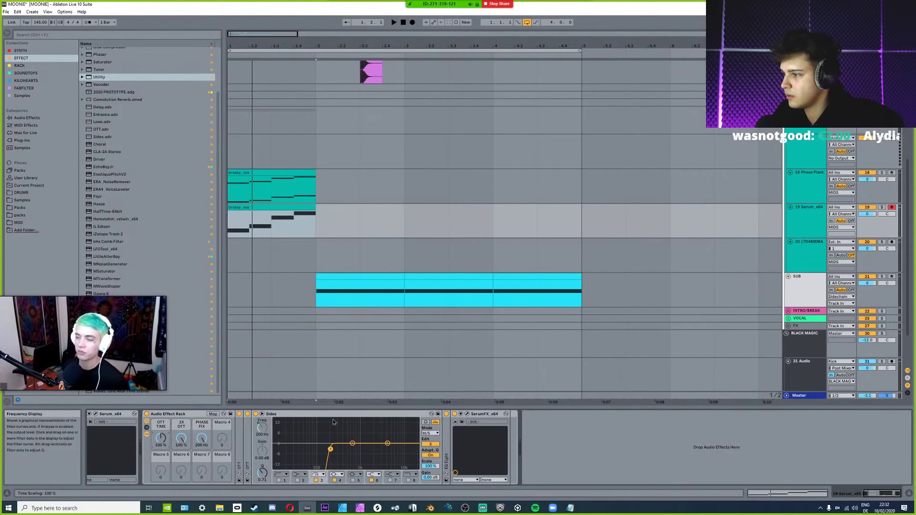
Sweep the PHASE FIX macro down to 20 Hz during playback, leave it at 100 Hz and stop playback.
left_click(310, 416)
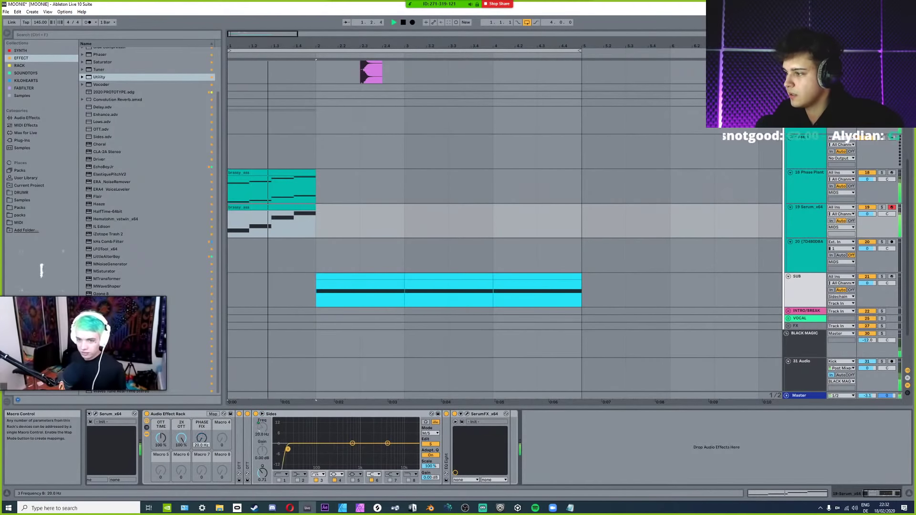
left_click_drag(202, 438, 201, 432)
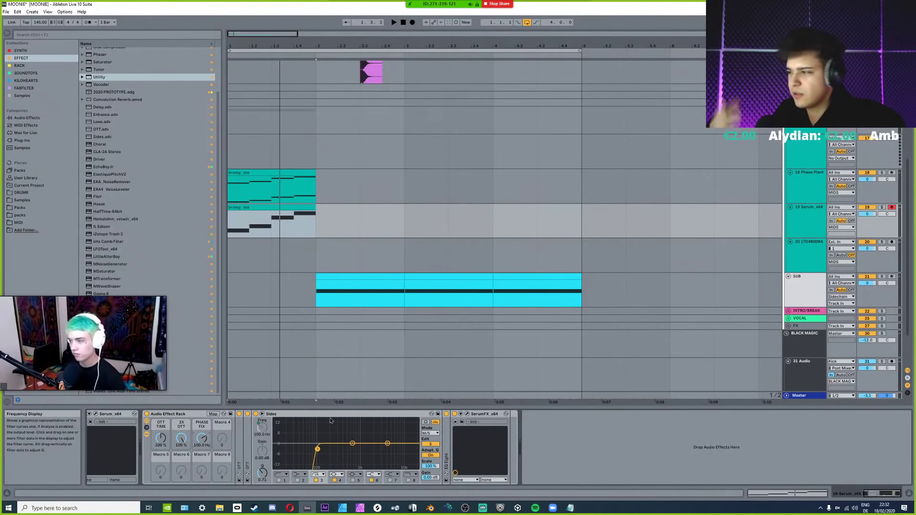
left_click_drag(262, 472, 263, 476)
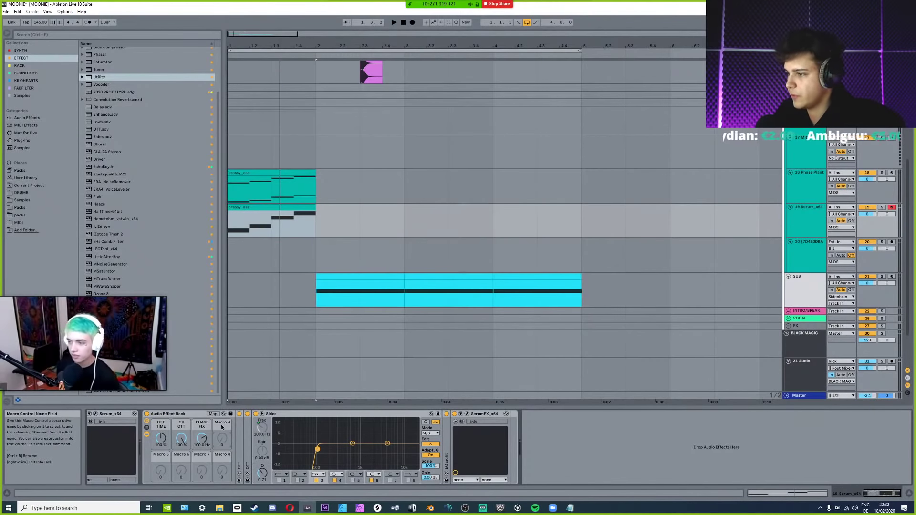
Collapse the Sides EQ and SerumFX, and group the two OTTs and Sides into a nested rack.
left_click(302, 416)
double_click(302, 416)
double_click(265, 452)
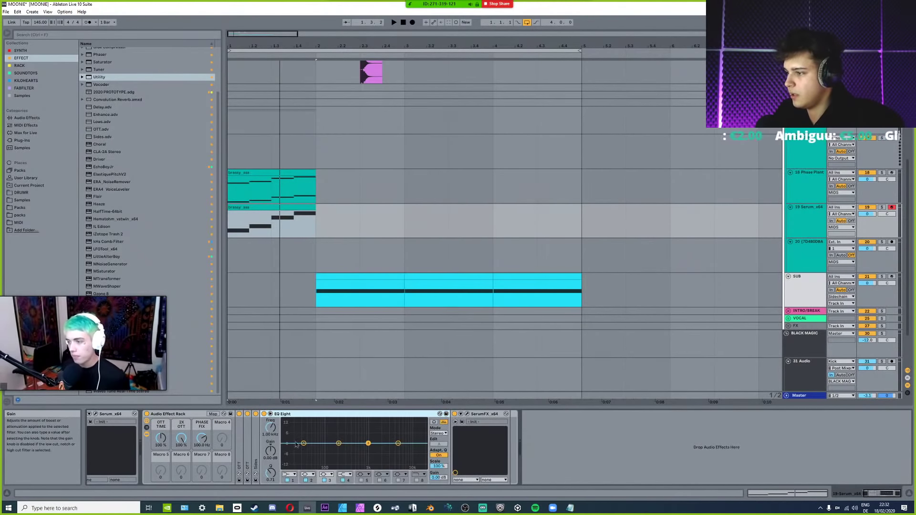
double_click(486, 415)
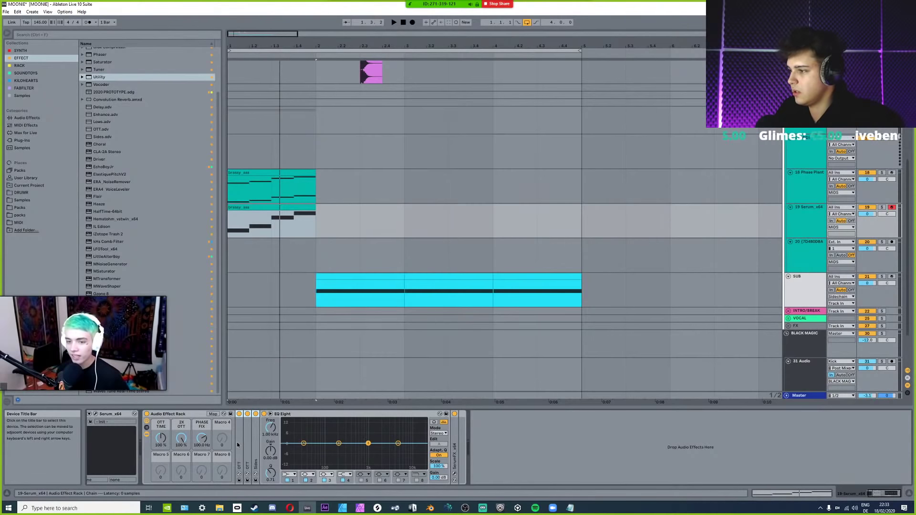
key("ctrl+v")
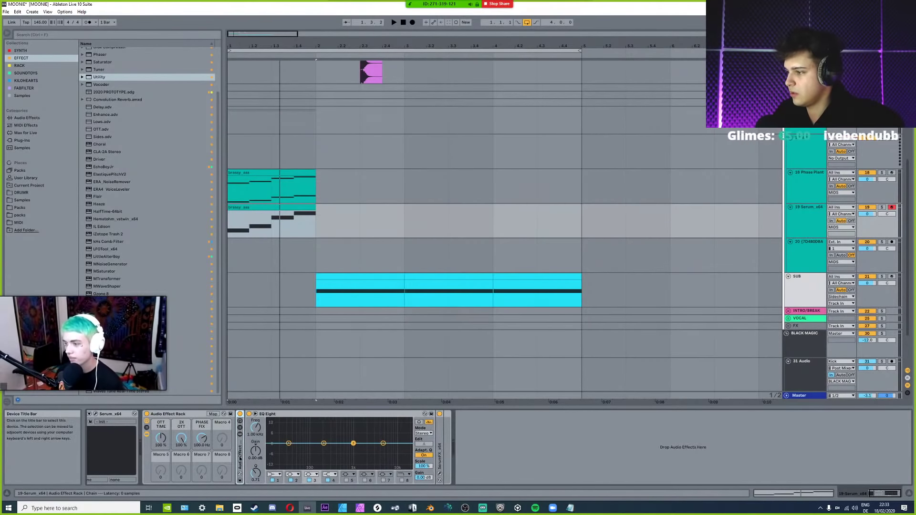
Expand the nested rack, rename it to "-" and collapse it again.
left_click(244, 445)
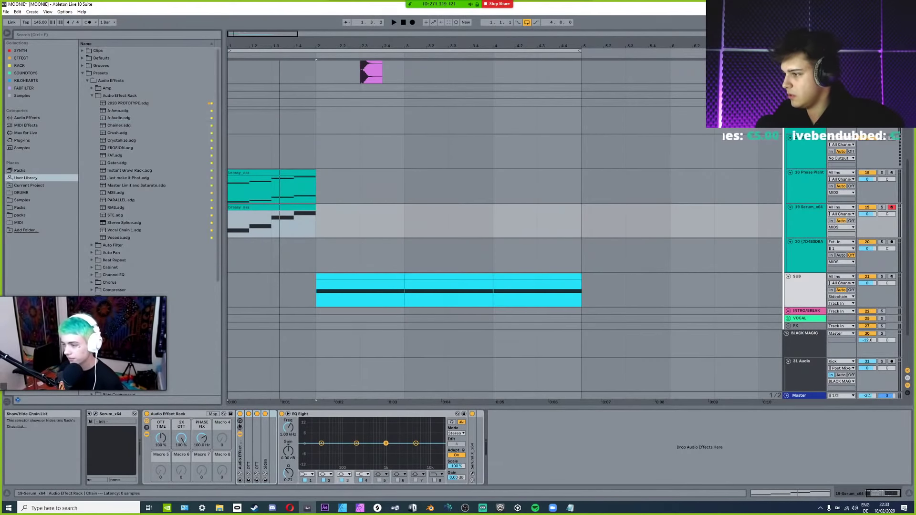
double_click(242, 444)
key("ctrl+r")
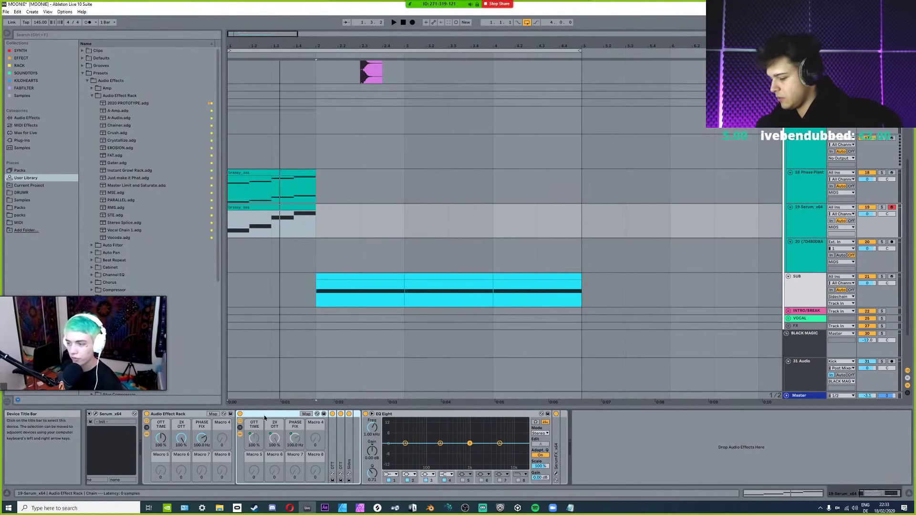
key("Escape")
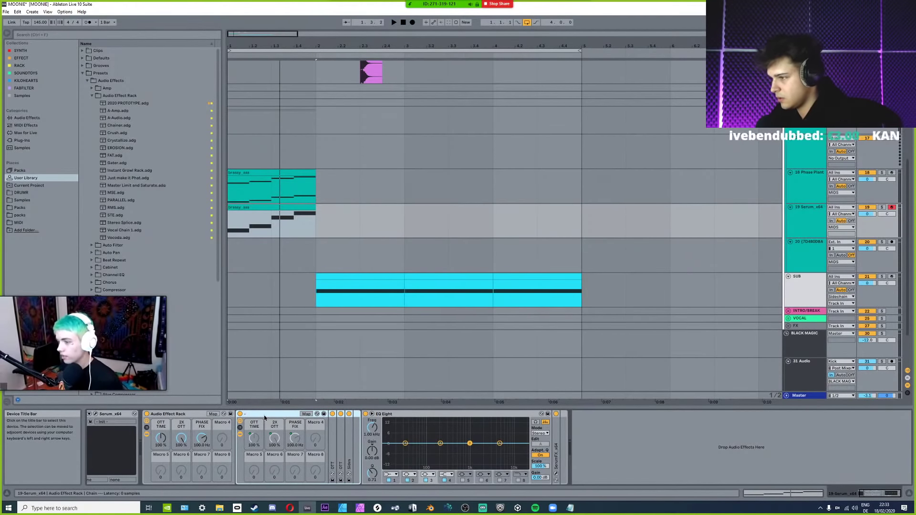
key("Delete")
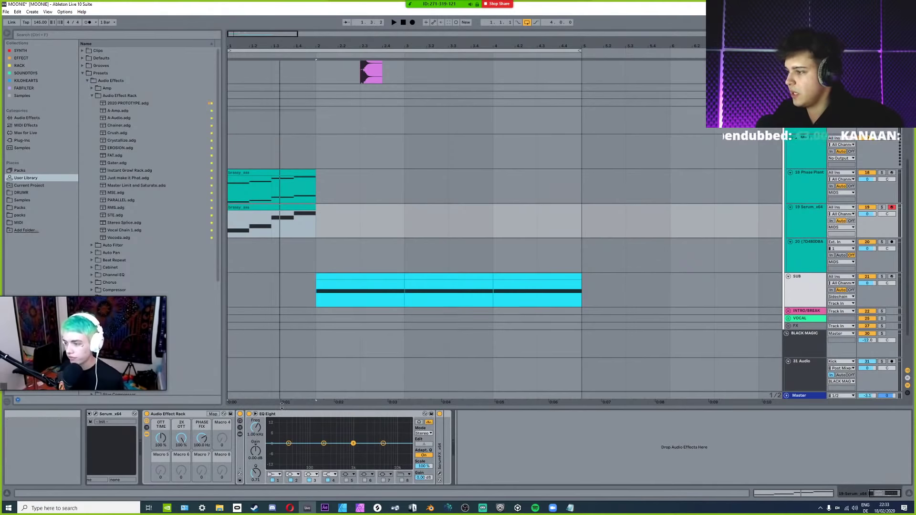
Look through the RACK collection, expand SerumFX, and check its distortion settings in the plug-in window before closing it.
left_click(385, 454)
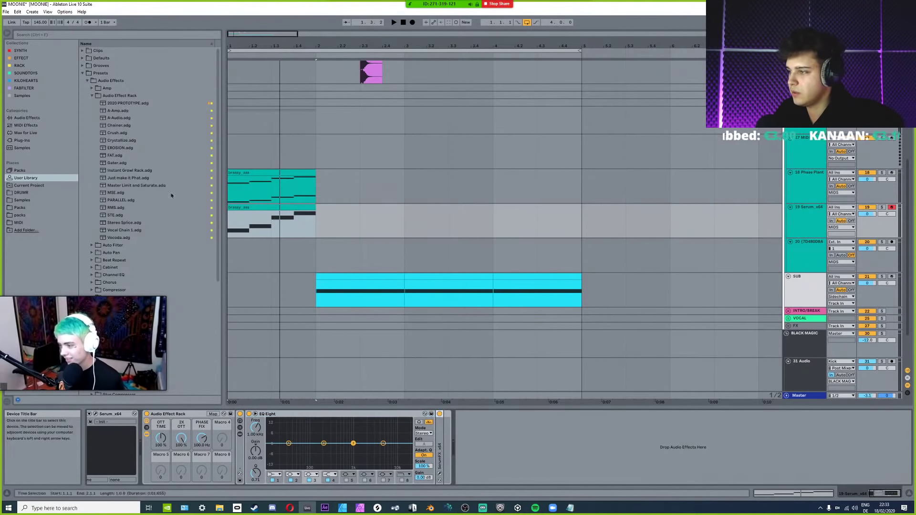
left_click(30, 65)
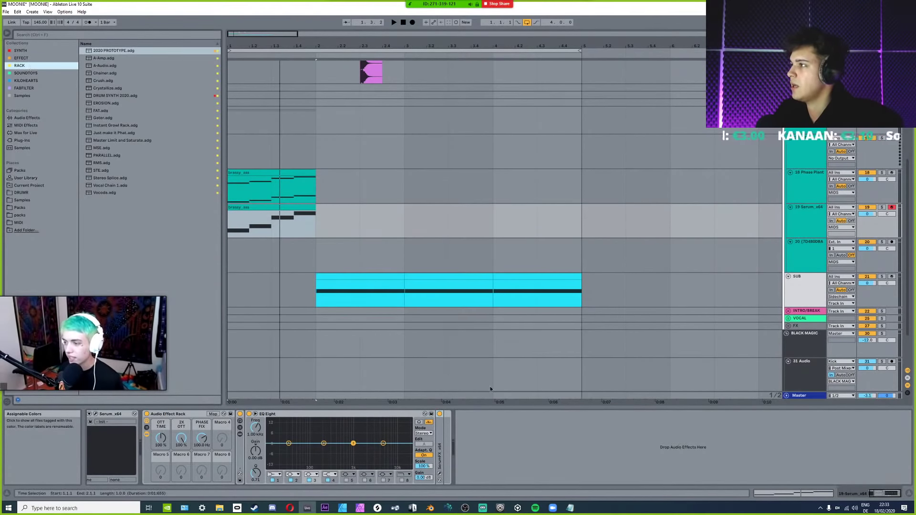
key("ctrl+v")
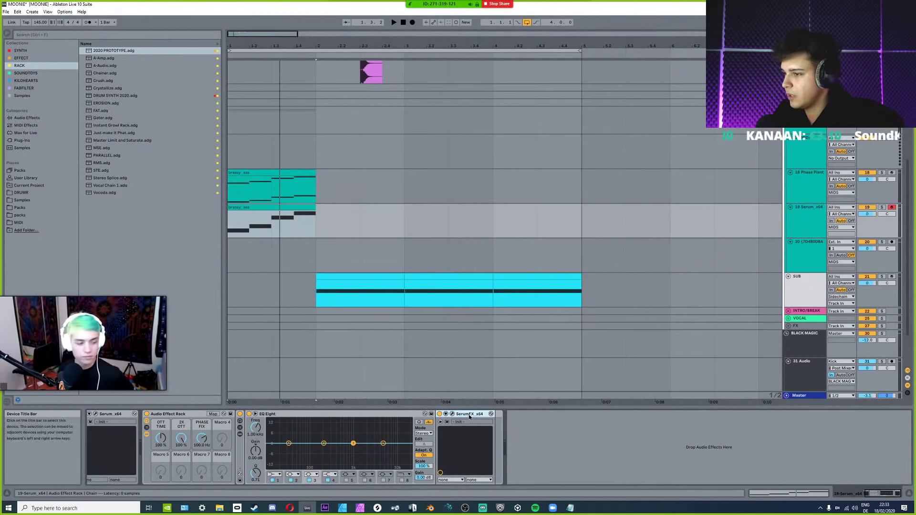
left_click(452, 415)
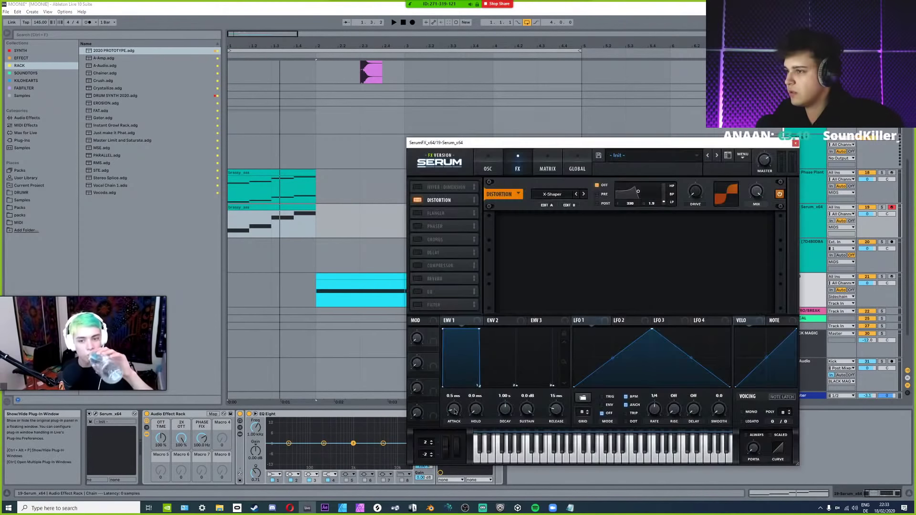
left_click(796, 143)
Try a Utility after EQ Eight with increased stereo width, reset the width to 100% and delete the device.
left_click(21, 57)
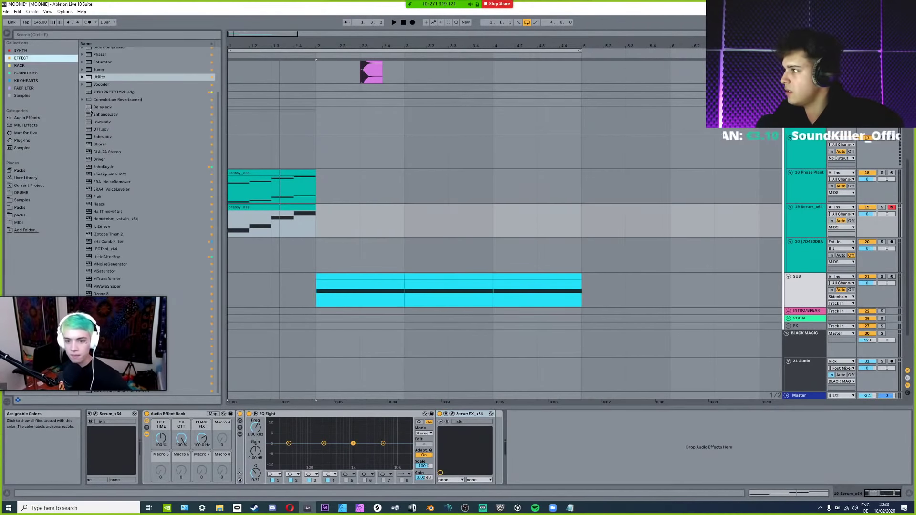
left_click(98, 77)
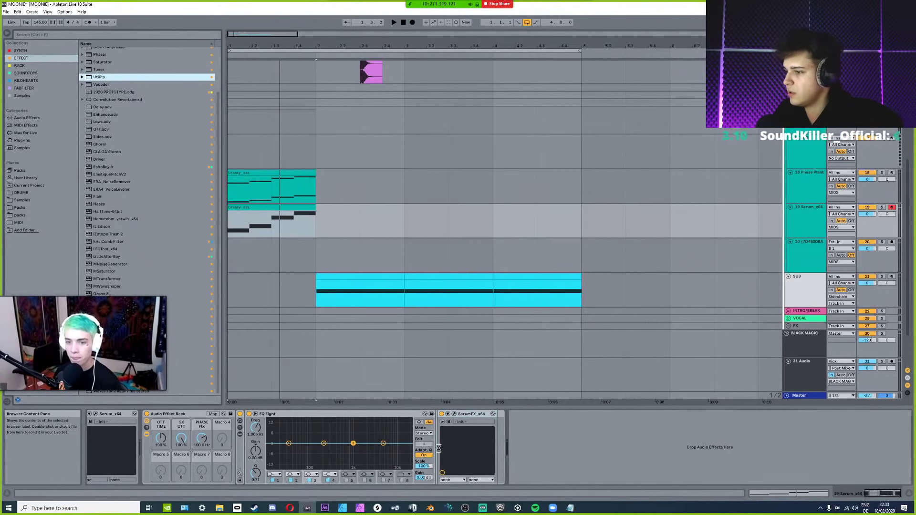
left_click_drag(438, 449, 449, 451)
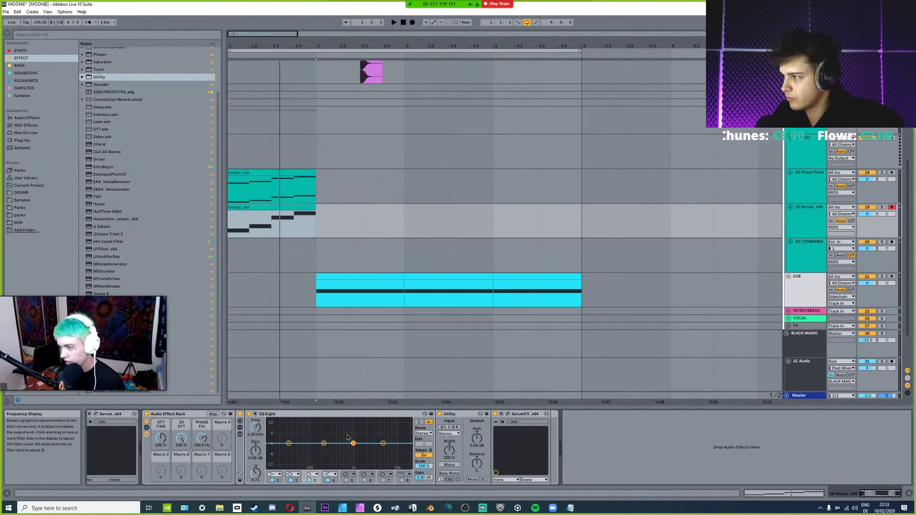
mouse_move(450, 450)
left_mouse_down()
mouse_move(449, 431)
mouse_move(450, 440)
left_mouse_up()
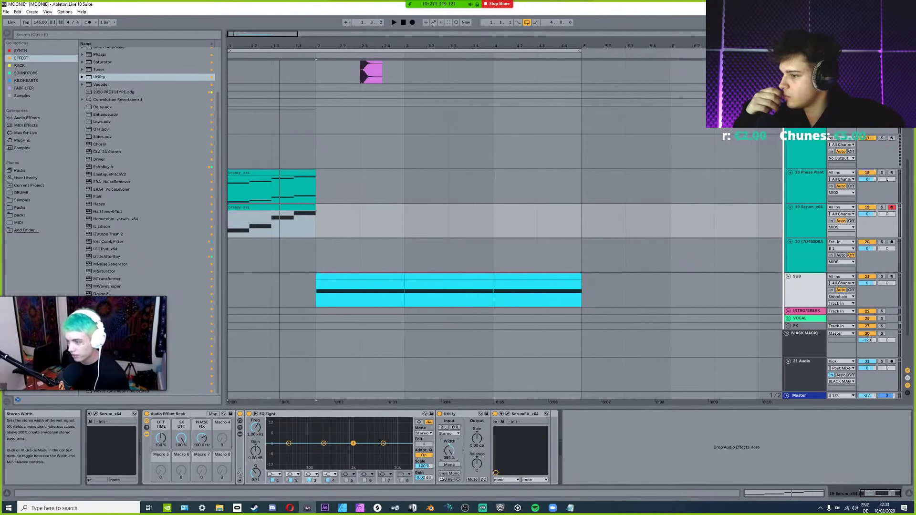
left_click_drag(449, 450, 450, 470)
left_click(457, 415)
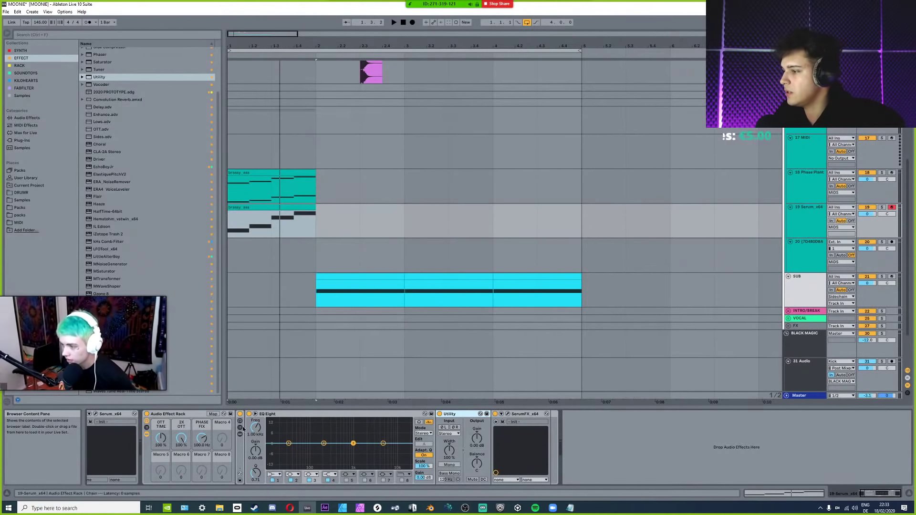
Expand the nested rack and its Sides EQ, and set band 6 to 184 Hz with 0 dB gain and a lower Q.
left_click(241, 427)
left_click(241, 435)
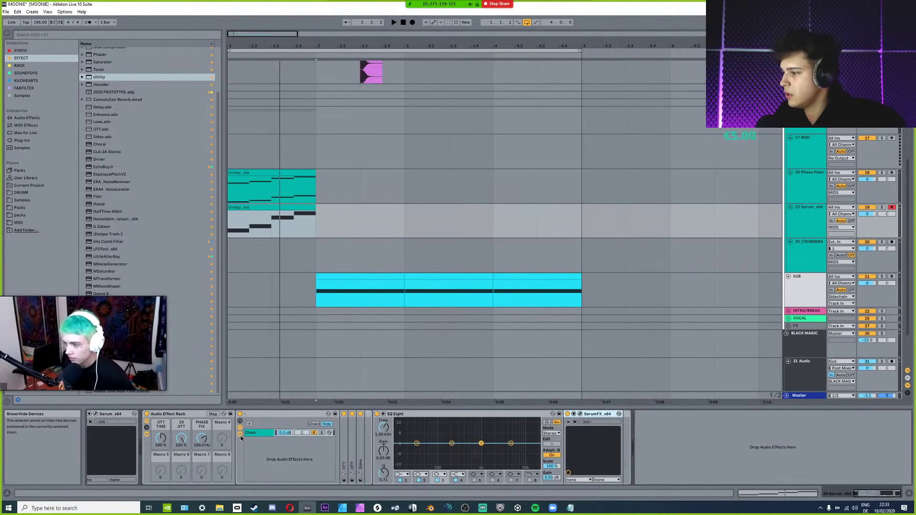
double_click(363, 451)
mouse_move(436, 435)
left_mouse_down()
mouse_move(441, 443)
mouse_move(444, 424)
mouse_move(442, 436)
left_mouse_up()
left_click_drag(366, 473, 366, 477)
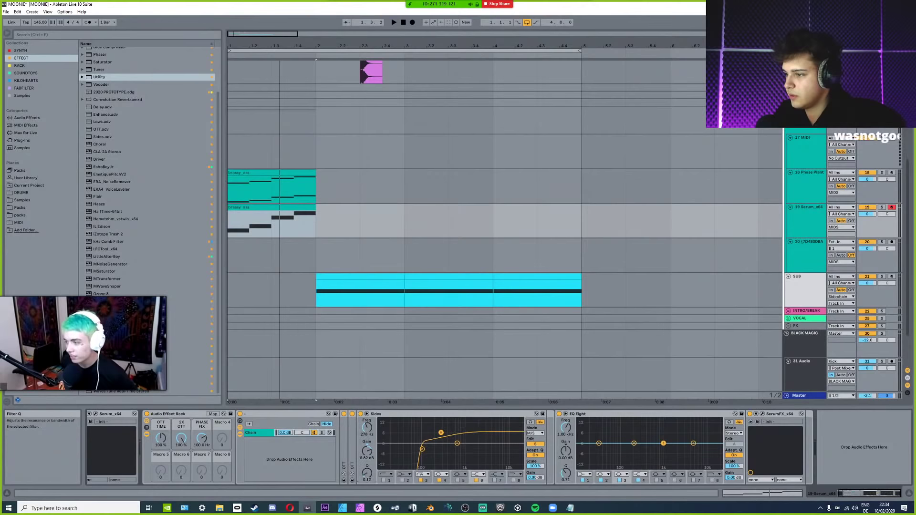
left_click_drag(440, 432, 434, 443)
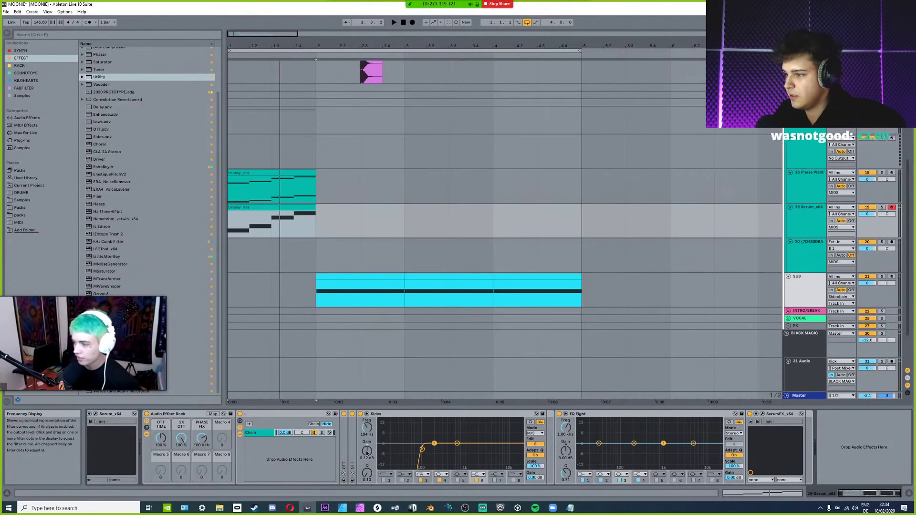
left_click_drag(367, 453, 367, 455)
Show the nested rack's macros and map the Sides EQ's band 6 gain to its Macro 4.
left_click(213, 414)
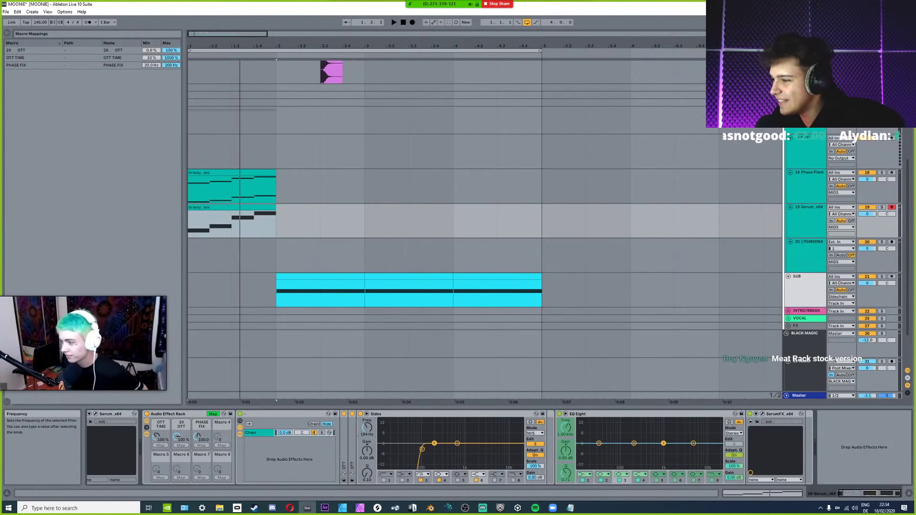
left_click(213, 414)
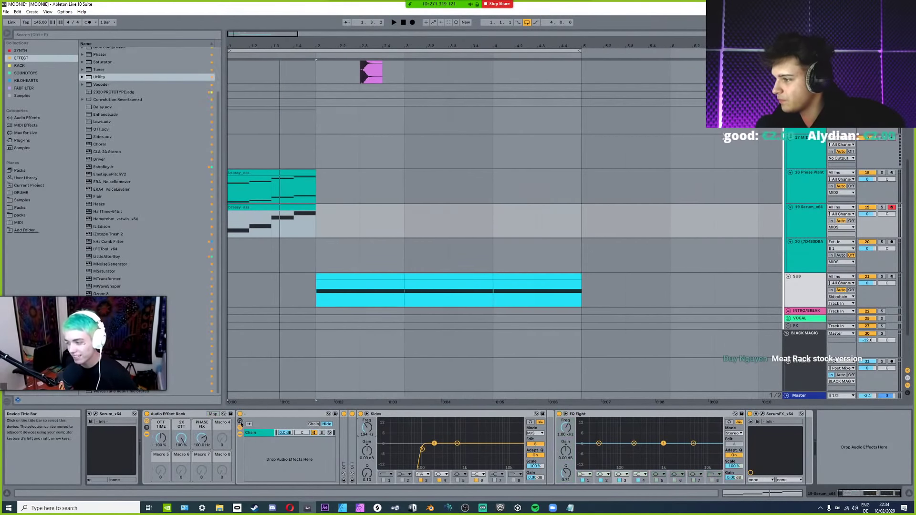
left_click(240, 420)
left_click(319, 414)
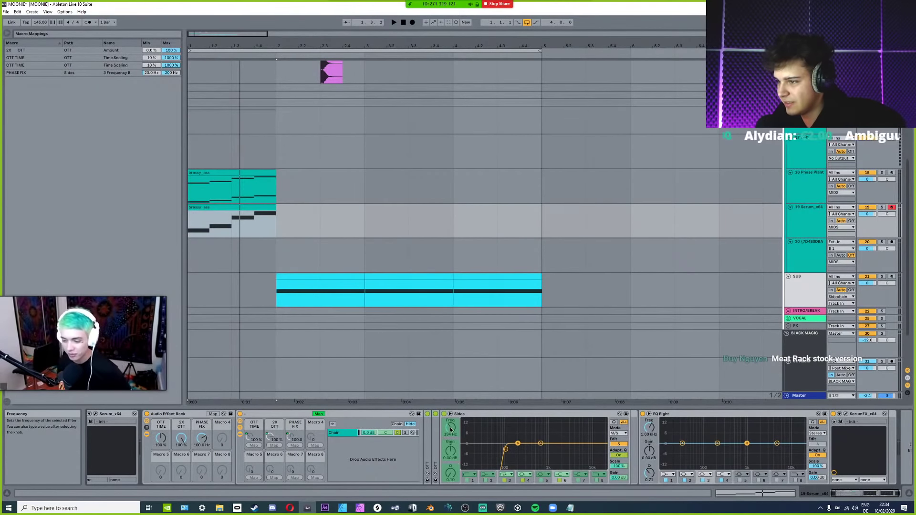
left_click(450, 451)
left_click(317, 424)
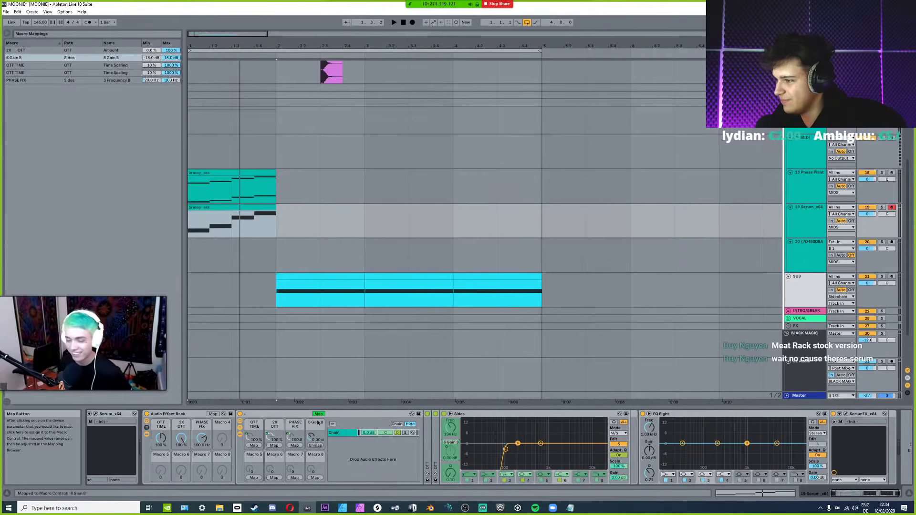
left_click(318, 414)
Map the nested rack's band 6 gain macro to Macro 4 of the outer Audio Effect Rack.
left_click(213, 414)
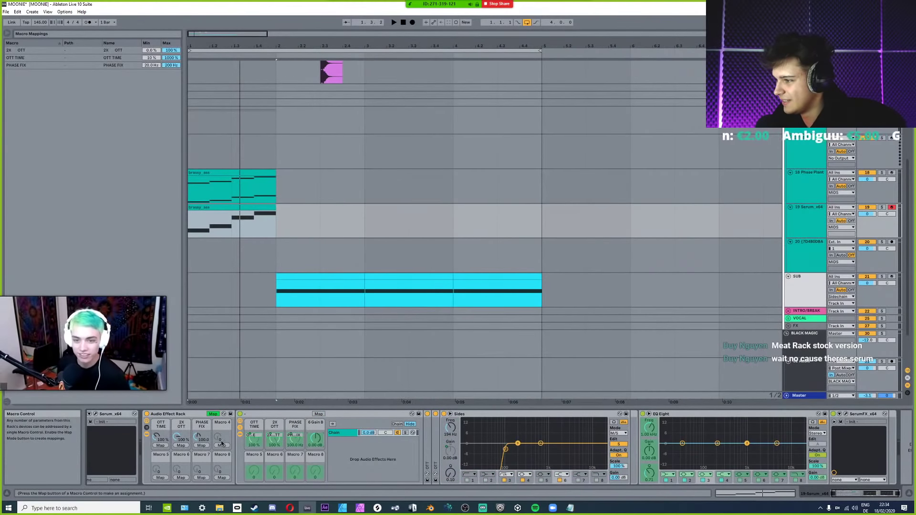
left_click(222, 445)
left_click(213, 414)
Rename the outer rack's fourth macro to STEREO.
left_click(222, 423)
type("STE")
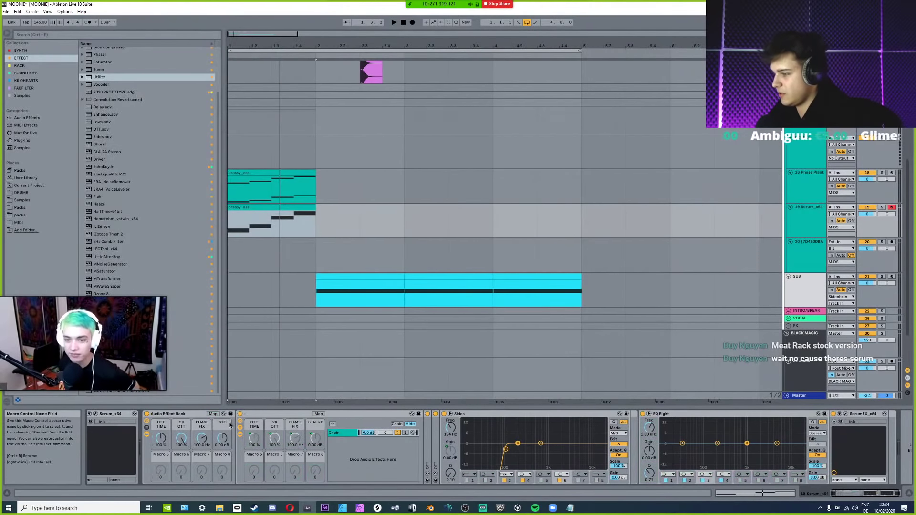
type("REO")
key("Escape")
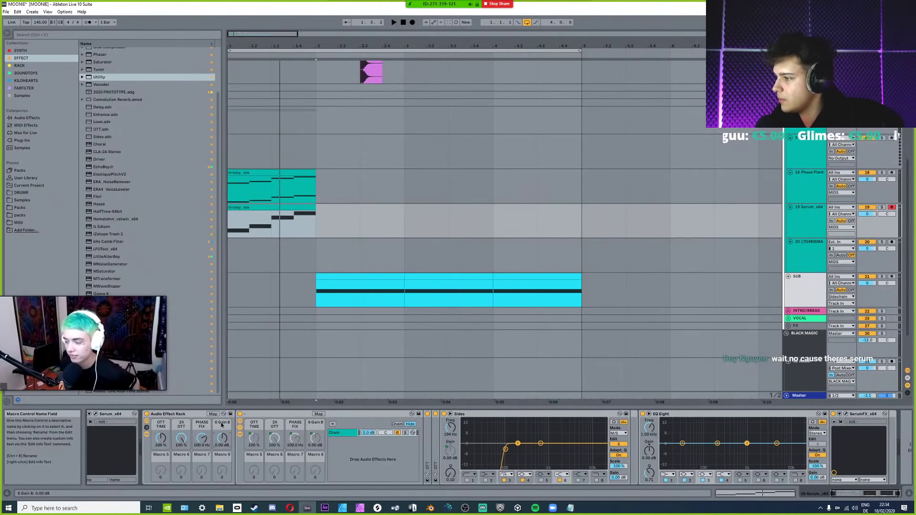
left_click(222, 423)
type("STEREO")
key("Return")
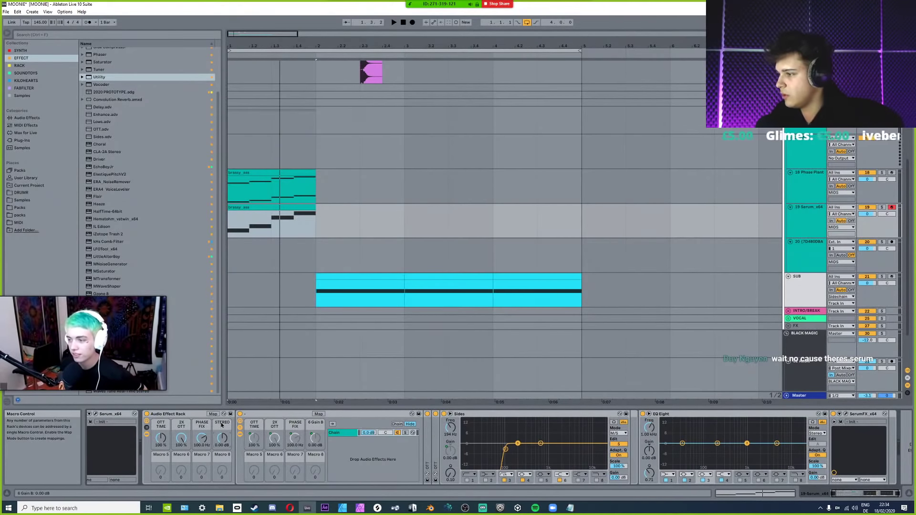
Turn the Sides EQ's band 6 gain down to -15 dB through the STEREO macro.
left_click(222, 423)
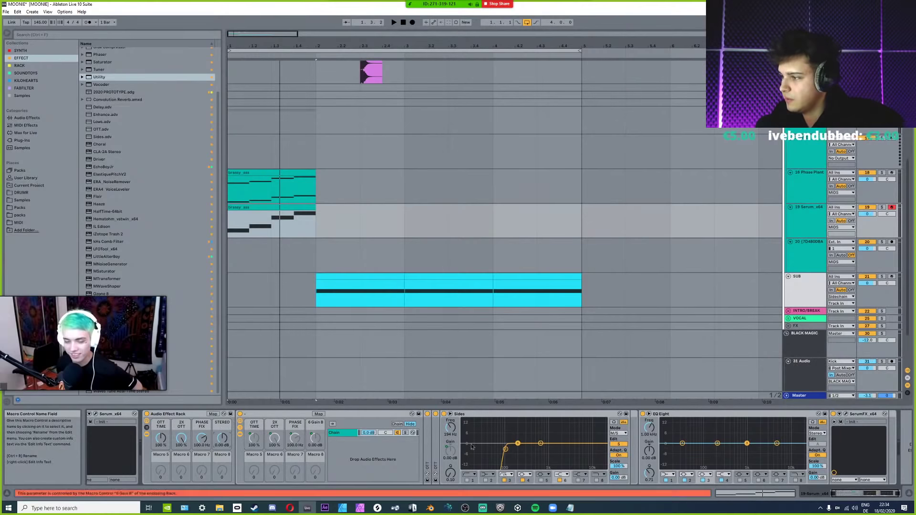
left_click_drag(314, 437, 314, 472)
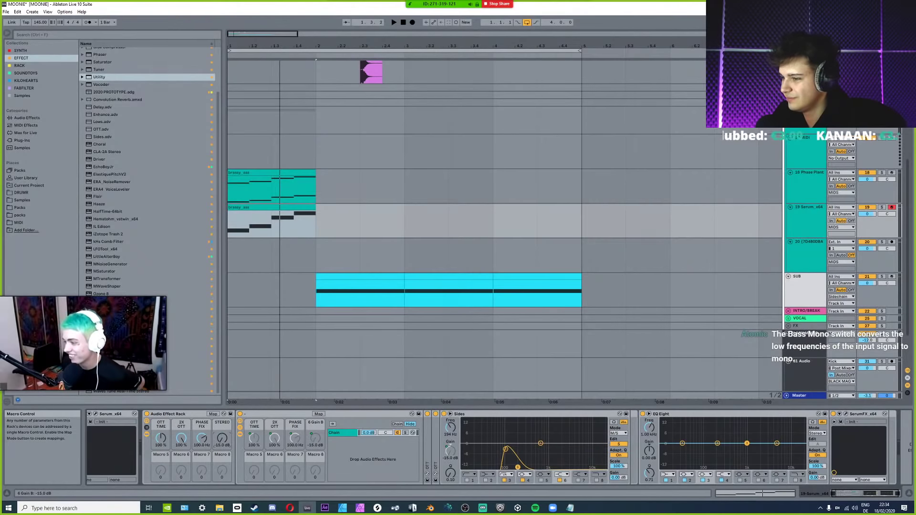
Return the STEREO macro to 0 dB and lower the Sides EQ's band 6 frequency to the corner of the low cut.
left_click_drag(222, 473, 222, 442)
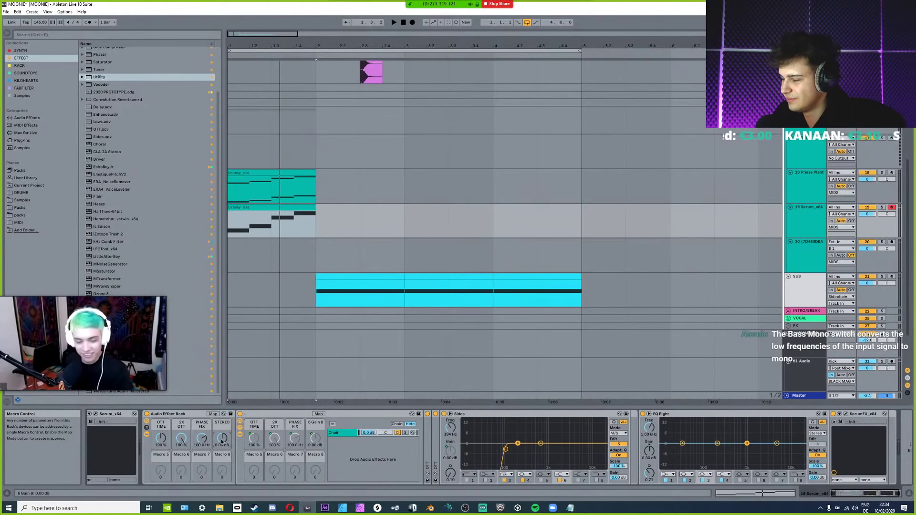
left_click_drag(518, 444, 502, 444)
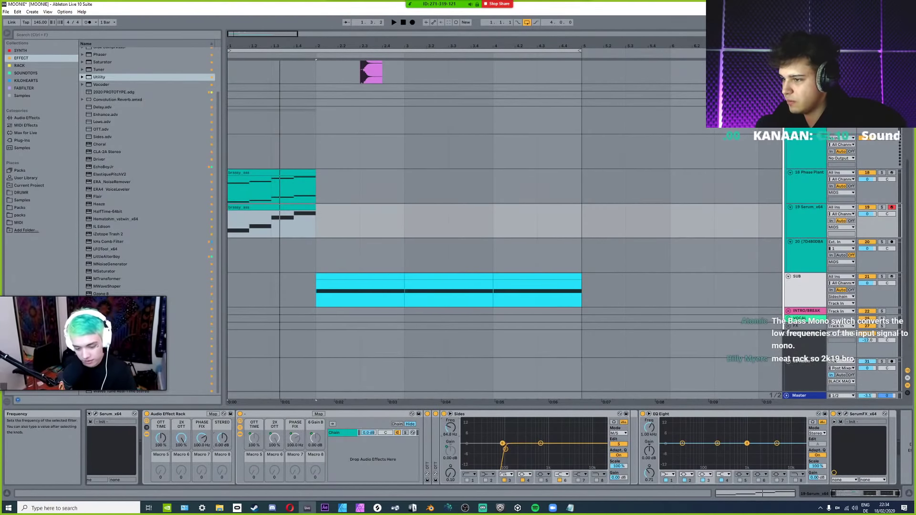
left_click_drag(314, 438, 315, 467)
mouse_move(222, 438)
left_mouse_down()
mouse_move(221, 494)
mouse_move(222, 438)
left_mouse_up()
double_click(221, 441)
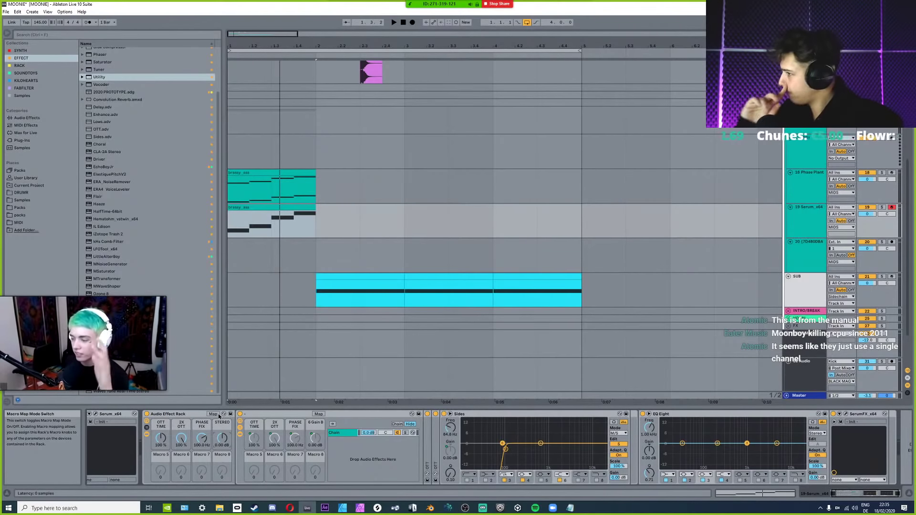
left_click_drag(222, 438, 213, 408)
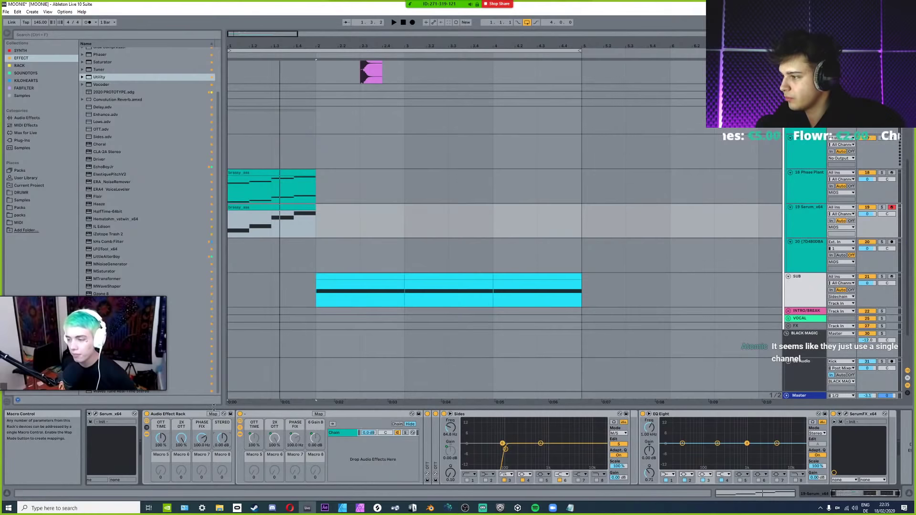
Limit the STEREO macro's mapping range in the outer rack to a minimum of -12 dB and a maximum of 12 dB.
left_click(213, 414)
left_click(171, 74)
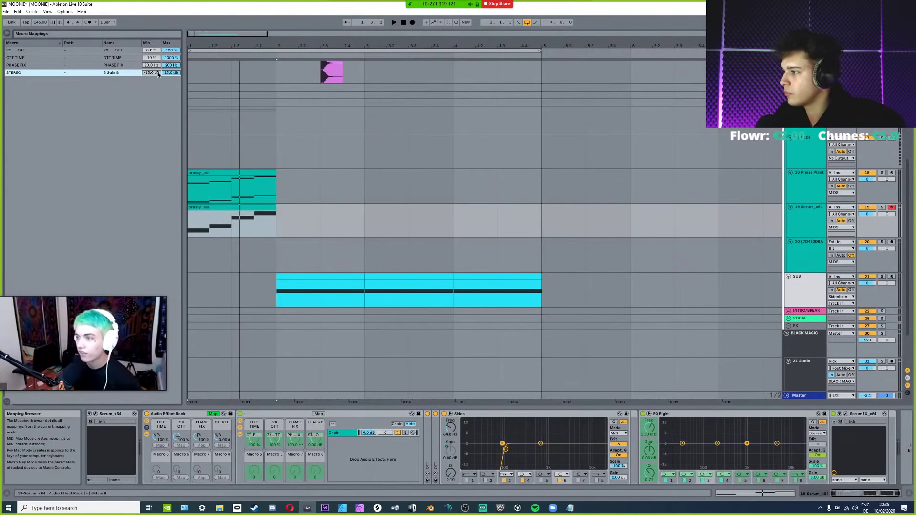
type("-12")
key("Return")
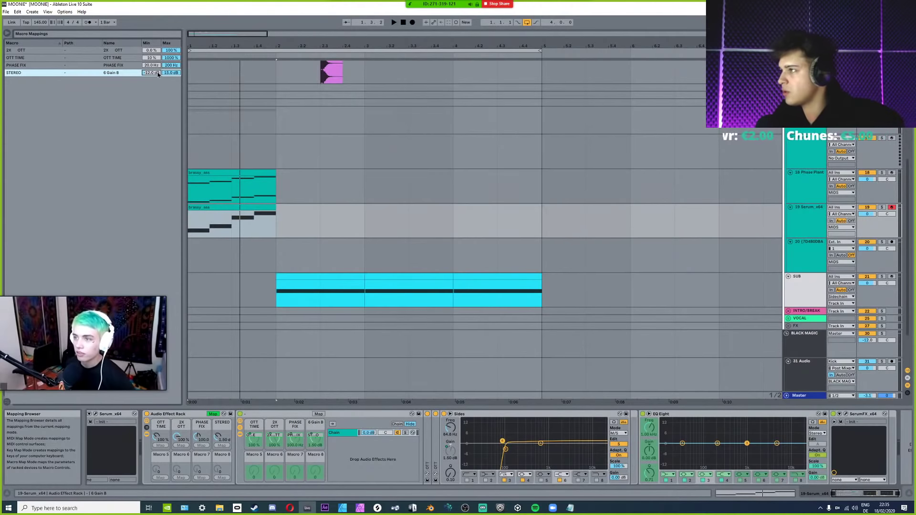
left_click(166, 74)
type("12")
key("Return")
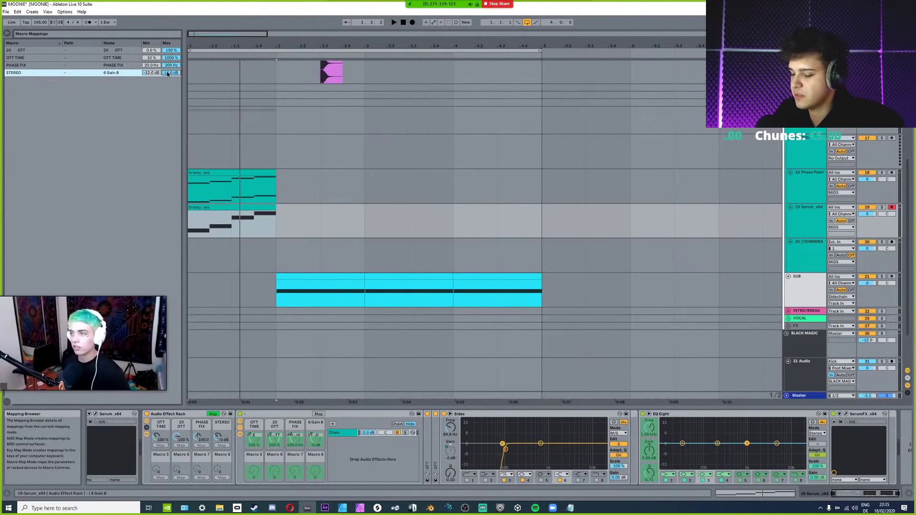
left_click(213, 414)
left_click(223, 437)
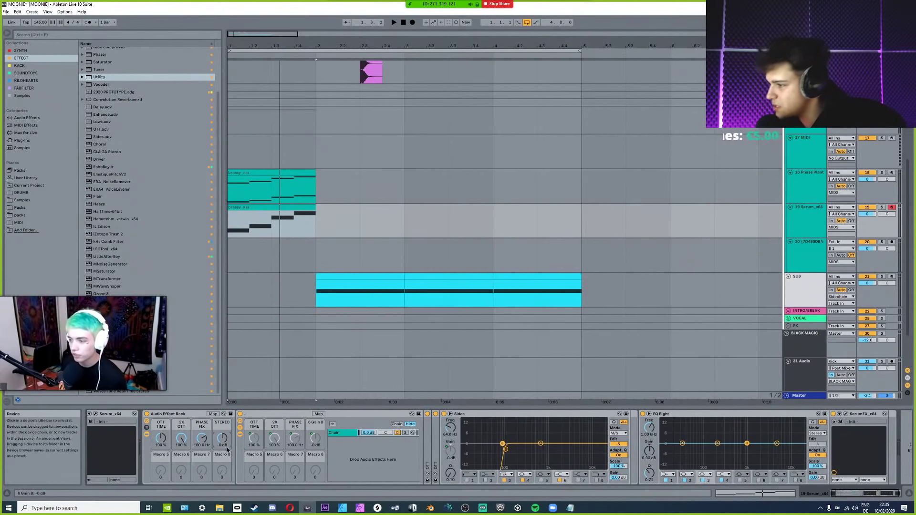
left_click_drag(221, 449, 220, 448)
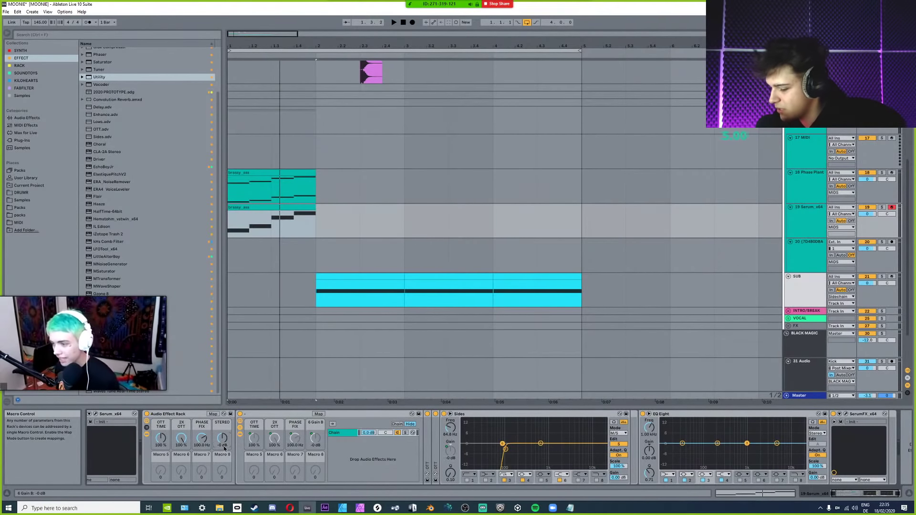
left_click(226, 447)
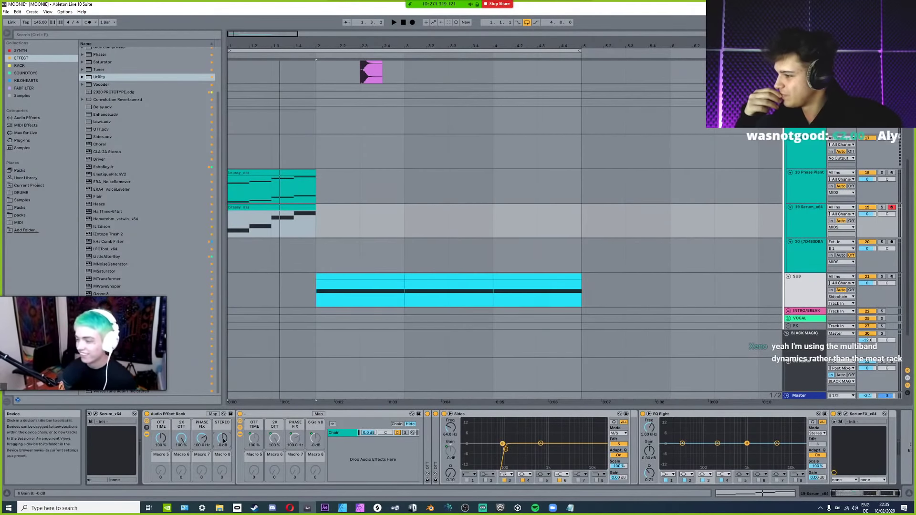
Fold the Sides EQ and the nested rack, and browse the FABFILTER and EFFECT collections.
double_click(472, 414)
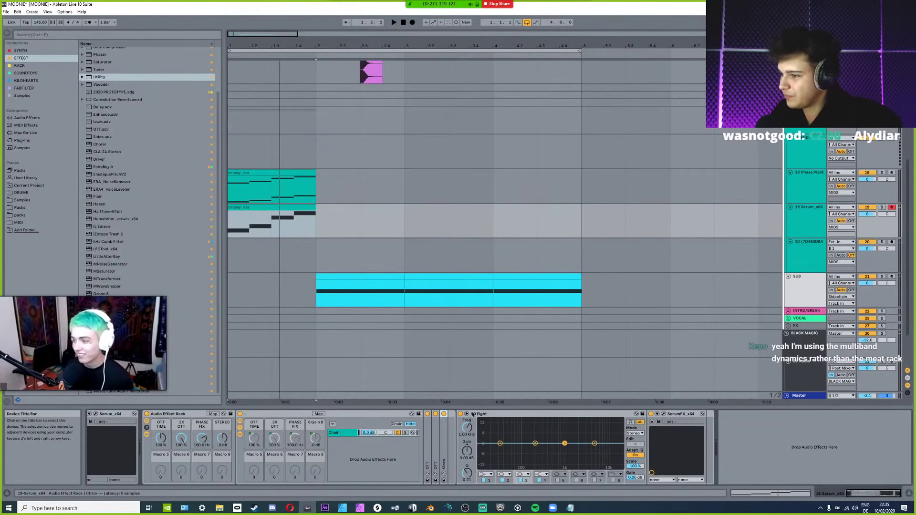
double_click(280, 415)
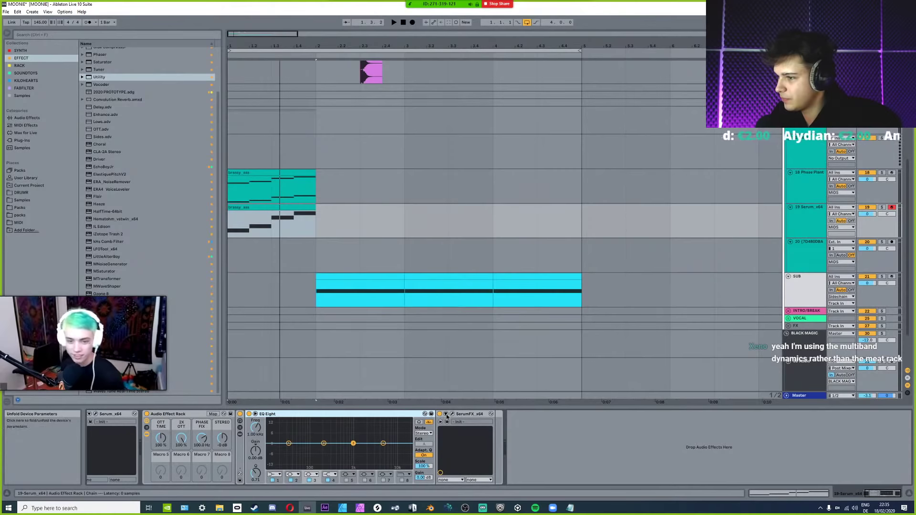
left_click(28, 89)
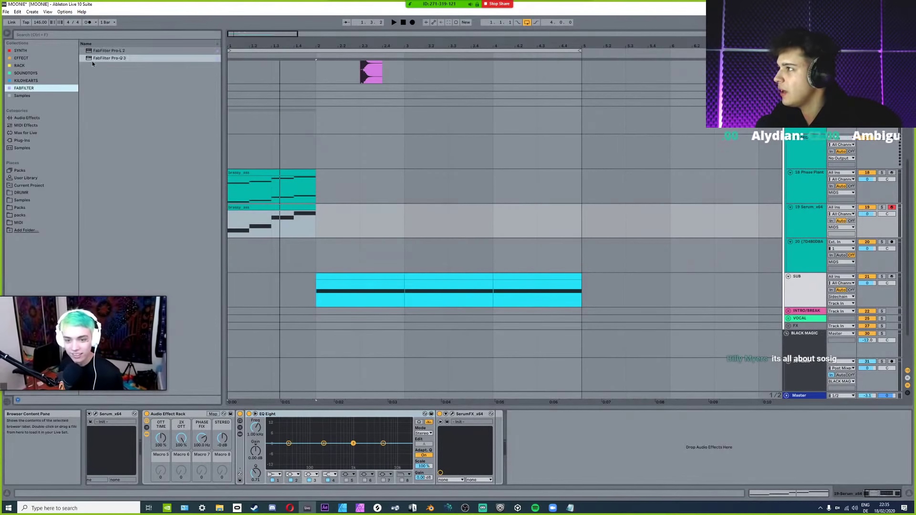
left_click(22, 58)
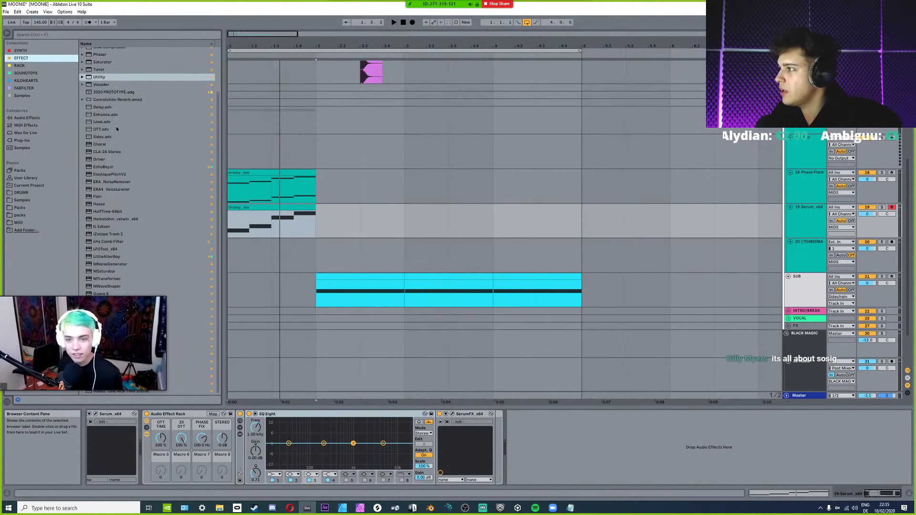
scroll(116, 126, "up", 3)
Open SerumFX and reset the X-Shaper distortion's Shaper A curve to a straight line.
left_click(452, 414)
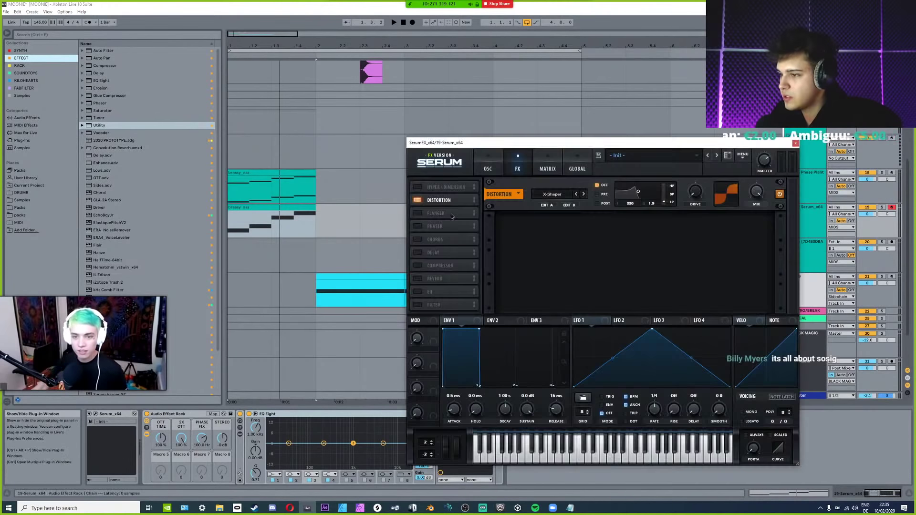
mouse_move(695, 192)
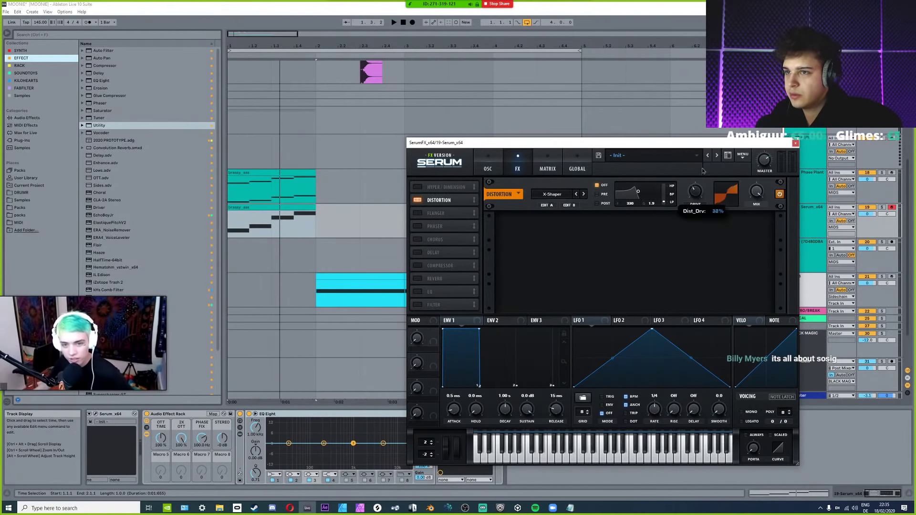
left_click(554, 205)
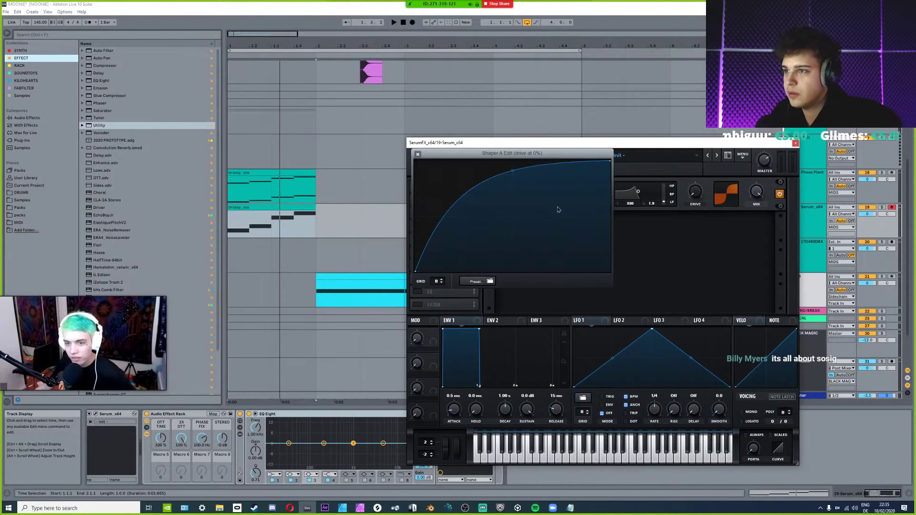
double_click(513, 171)
left_click(610, 179)
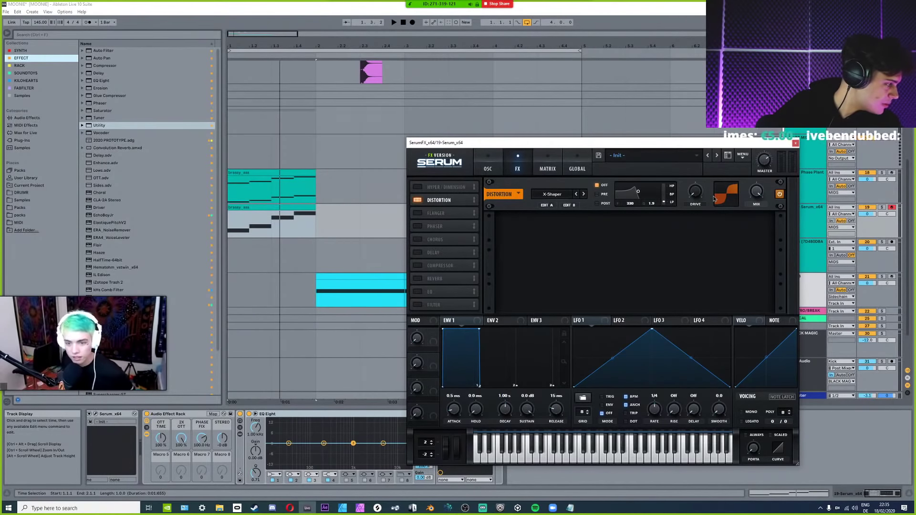
Bend the X-Shaper's Shaper B curve strongly upward into a saturation shape and close its editor.
left_click(567, 205)
left_click_drag(511, 210, 512, 166)
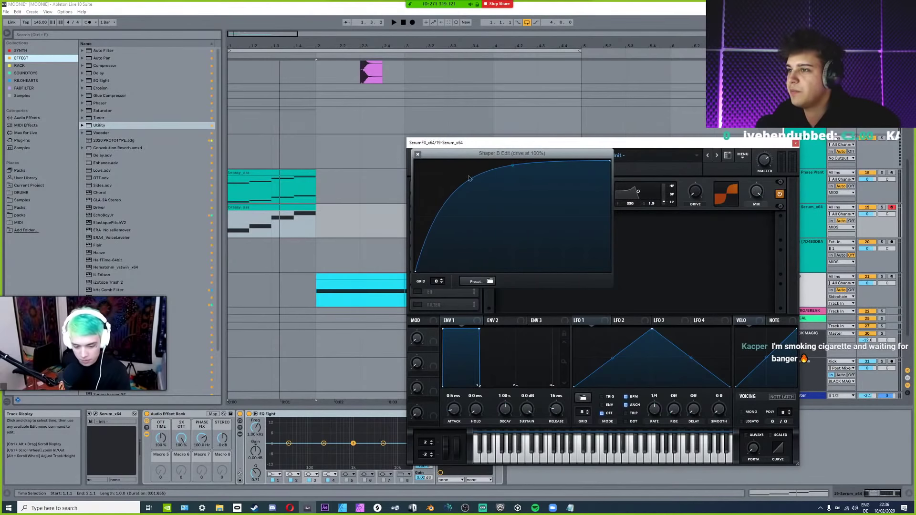
left_click(417, 155)
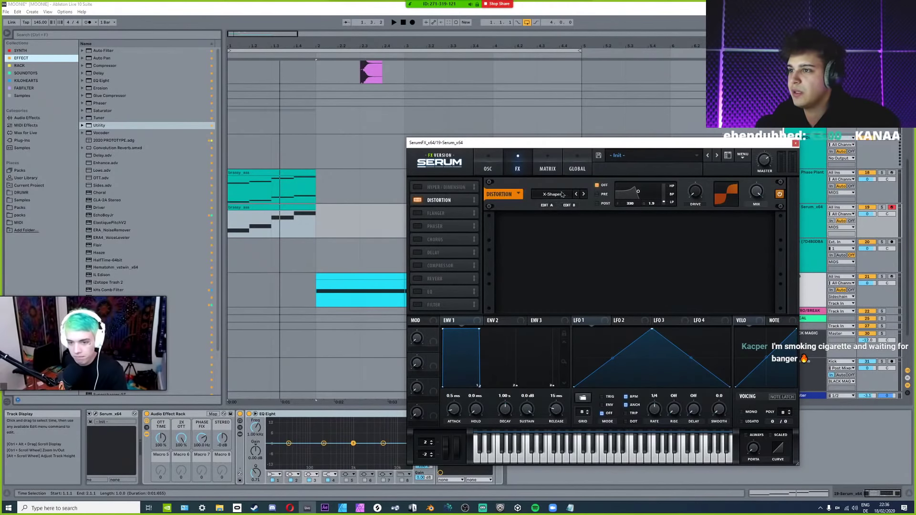
left_click(570, 206)
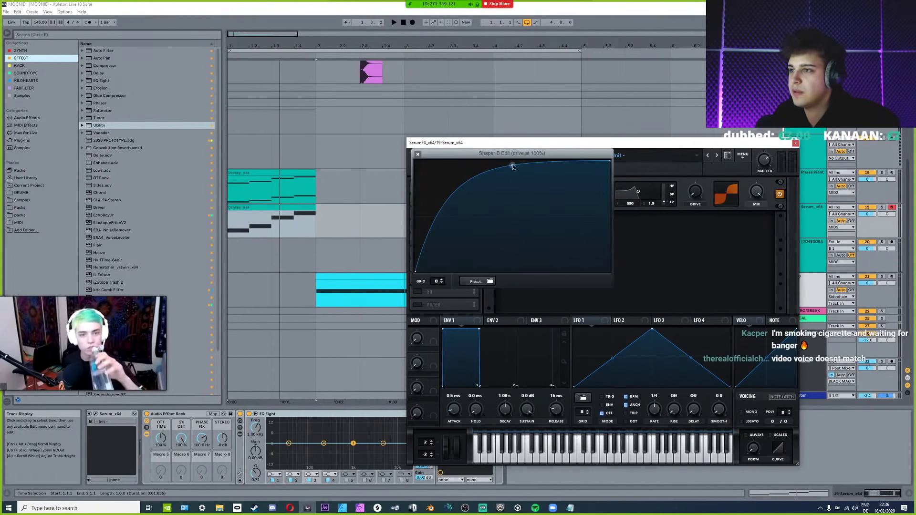
left_click(417, 155)
Assign SerumFX's Macro 1 to the distortion drive and hide the plug-in window.
mouse_move(701, 183)
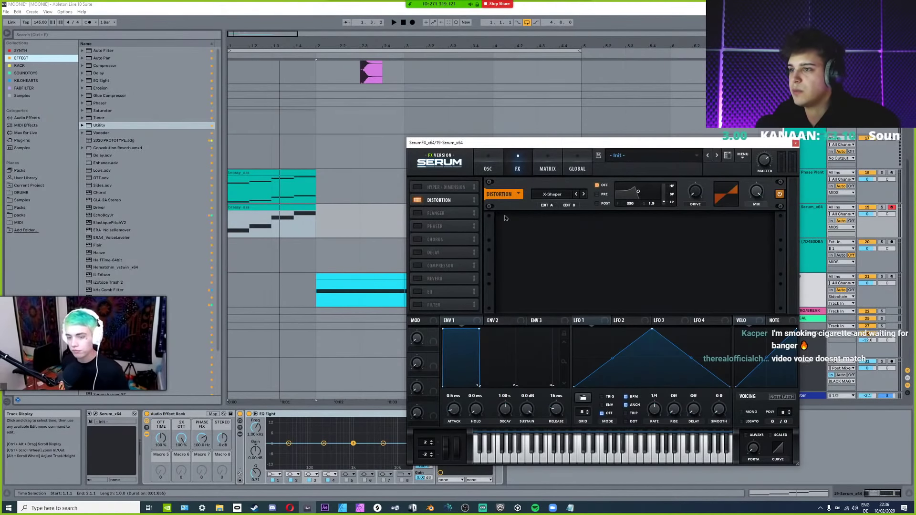
left_click_drag(432, 345, 695, 191)
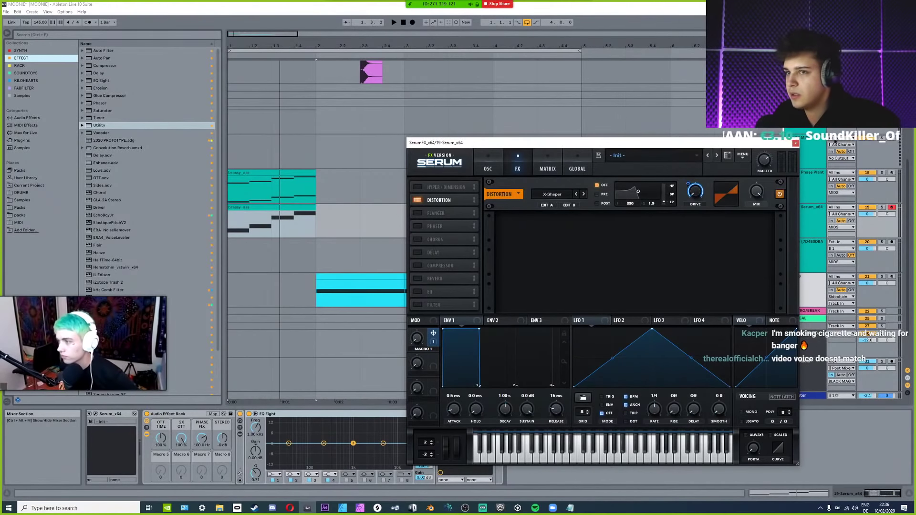
key("ctrl+alt+p")
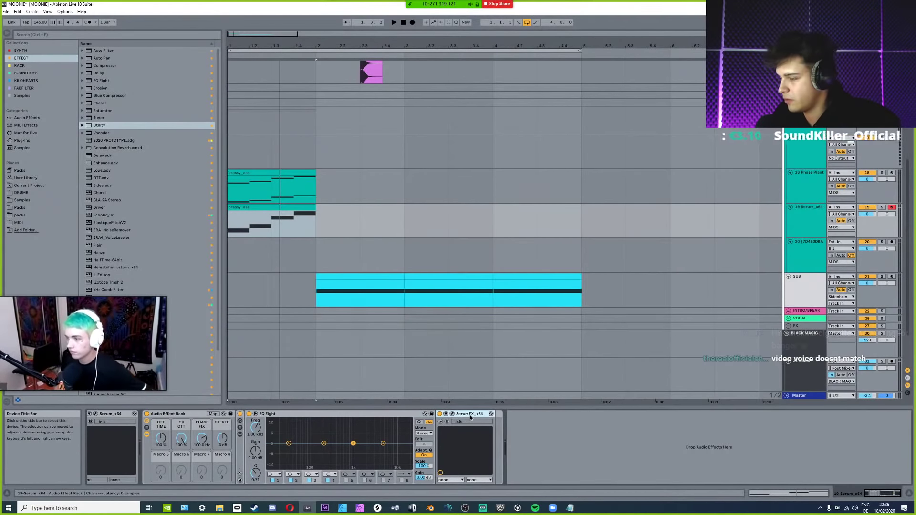
Group SerumFX into a new Audio Effect Rack and map the plug-in's Macro 1 to the rack's Macro 1.
key("ctrl+g")
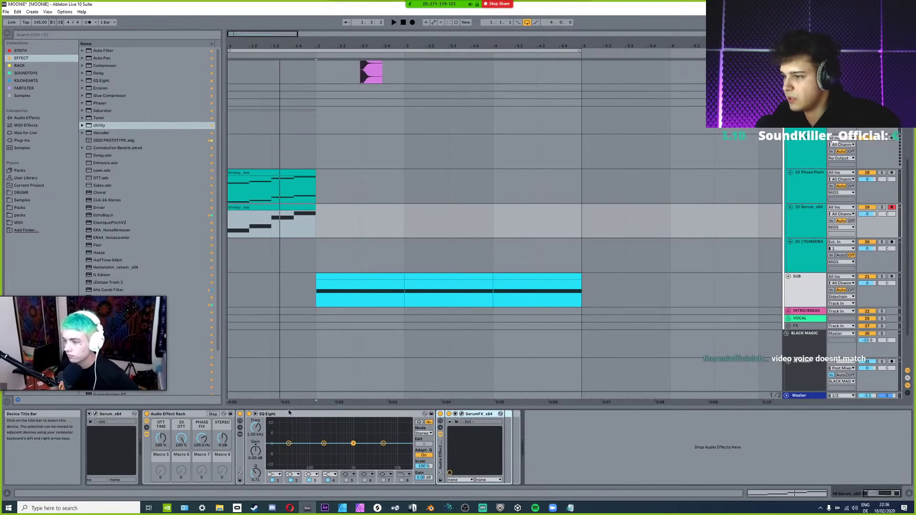
left_click(440, 421)
left_click(507, 413)
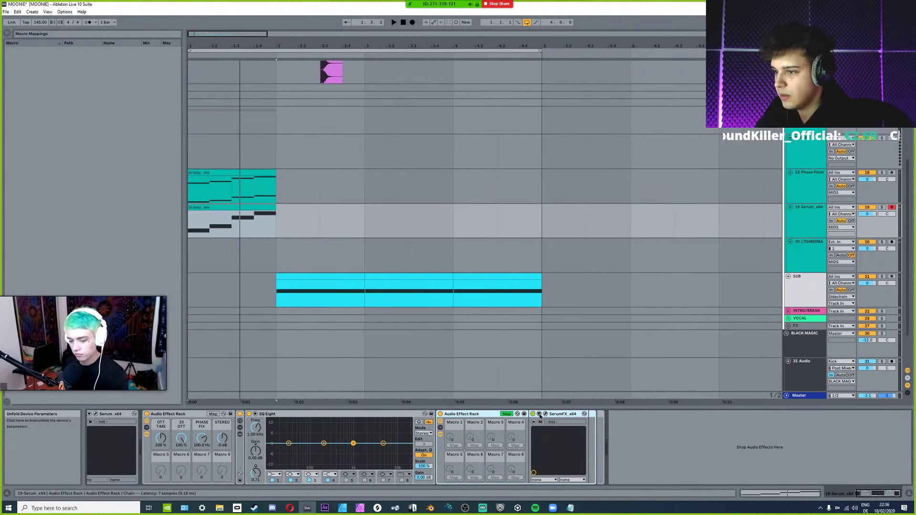
left_click(545, 414)
left_click(416, 339)
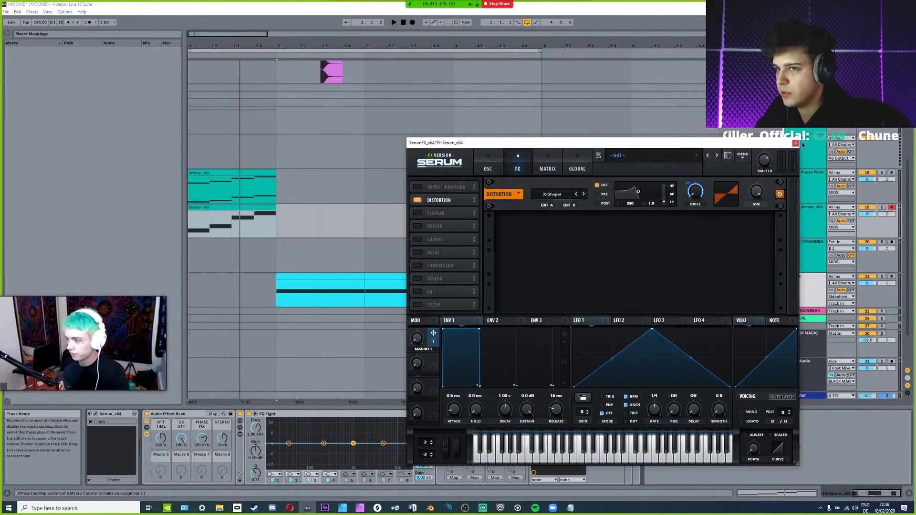
left_click(795, 144)
left_click(454, 445)
left_click(507, 414)
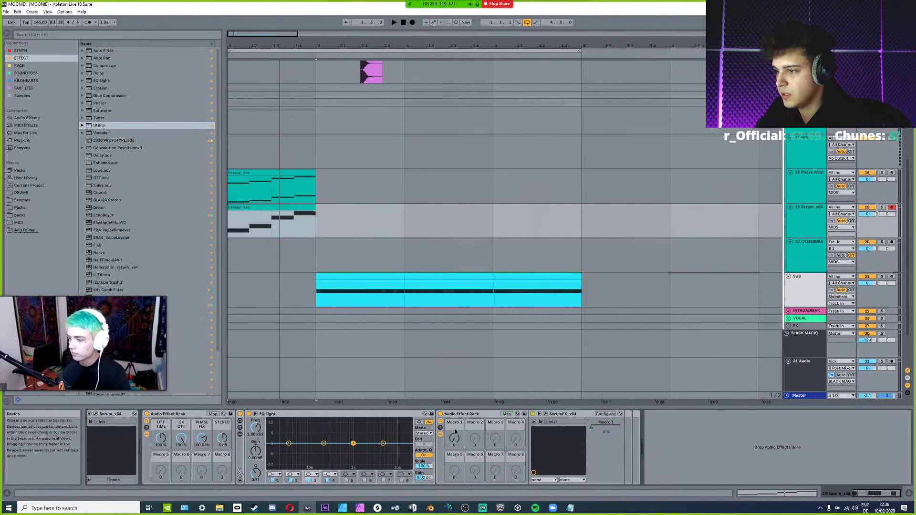
left_click(487, 410)
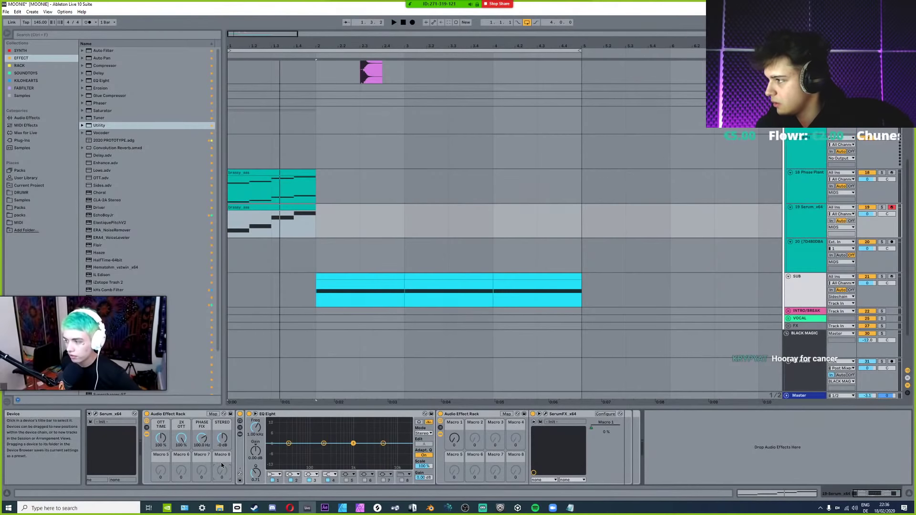
Load the 2020 PROTOTYPE rack from the RACK collection at the end of the Serum track's device chain.
left_click(33, 63)
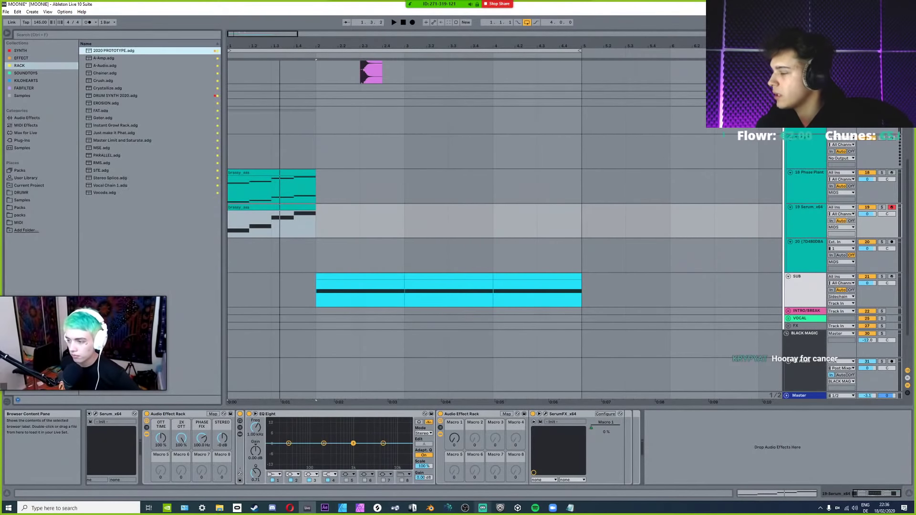
left_click_drag(679, 416, 681, 420)
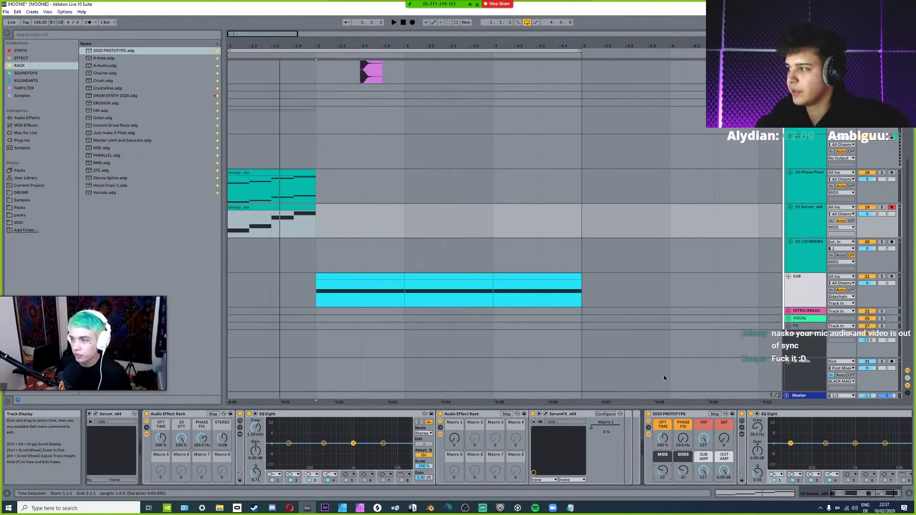
left_click(696, 413)
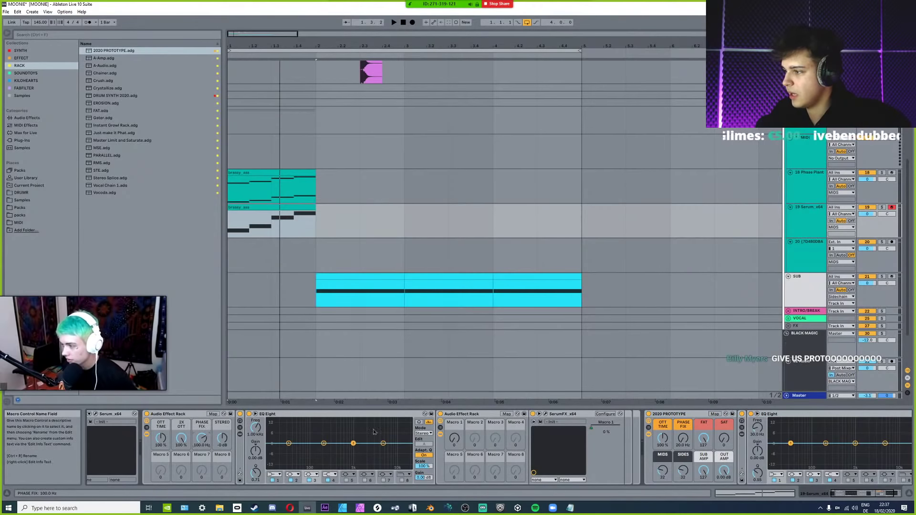
Unfold the nested rack and its Sides EQ, and switch the EQ's edit channel to M.
double_click(240, 448)
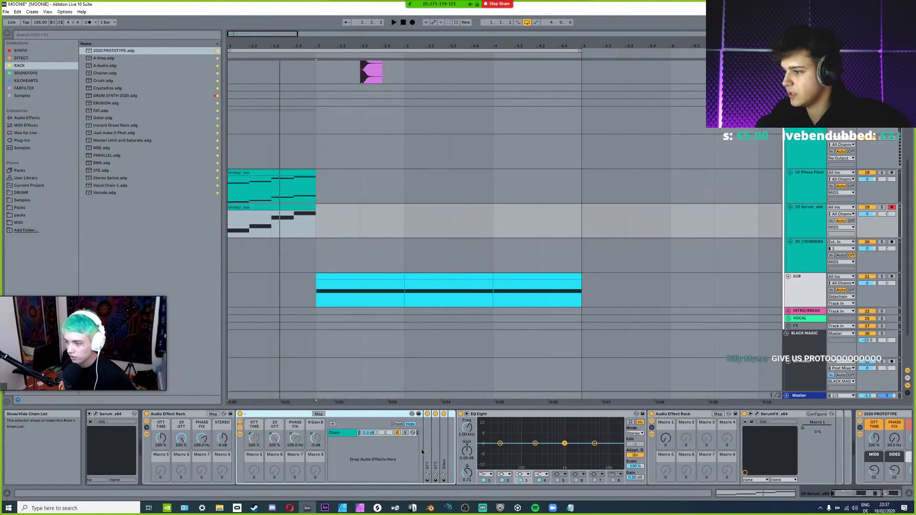
double_click(444, 456)
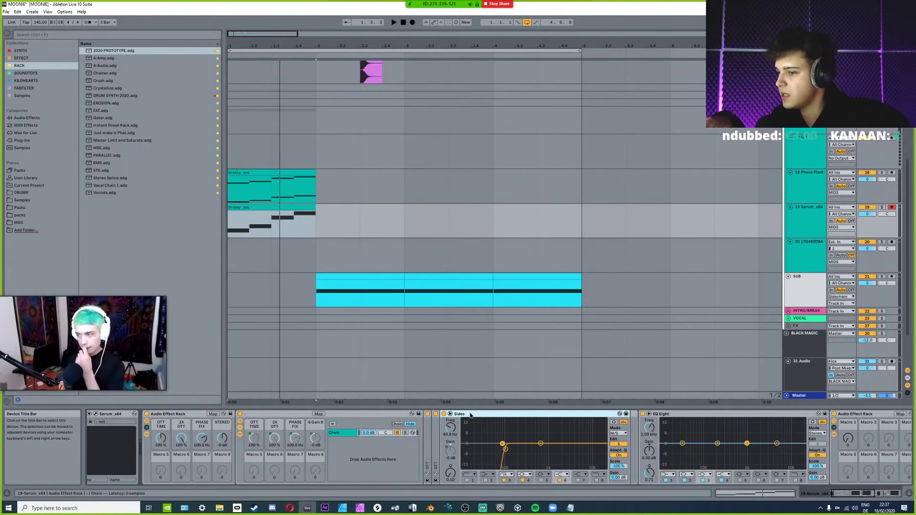
left_click(618, 444)
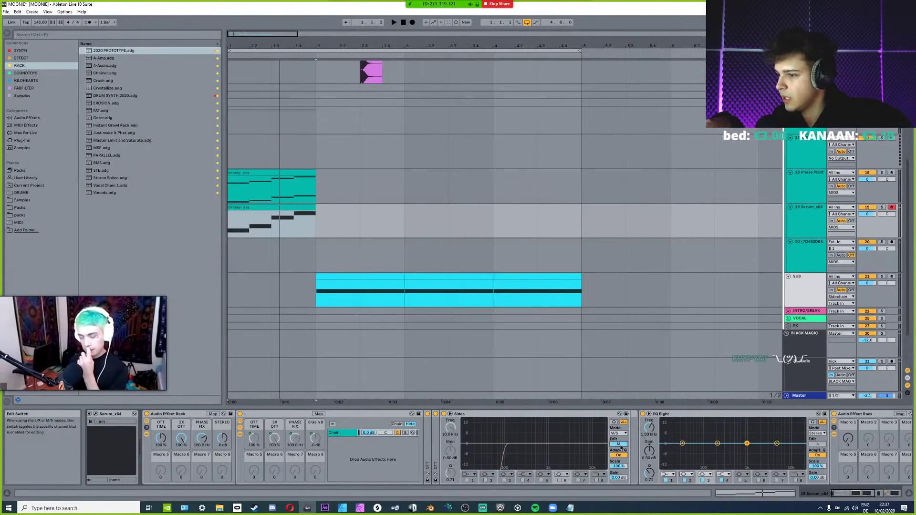
Enable filter 5 on the Sides EQ's M channel as a high shelf with 15 dB gain and a Q of 0.10.
left_click(542, 481)
left_click(543, 475)
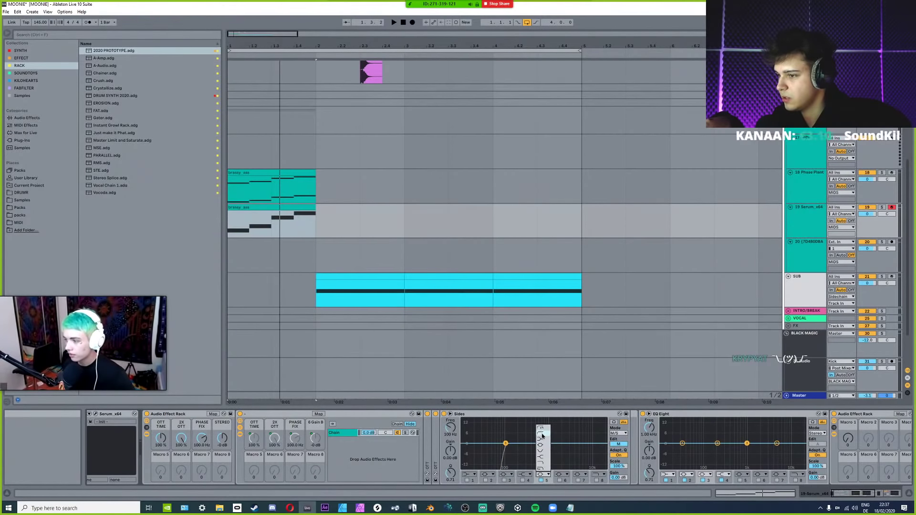
left_click(544, 457)
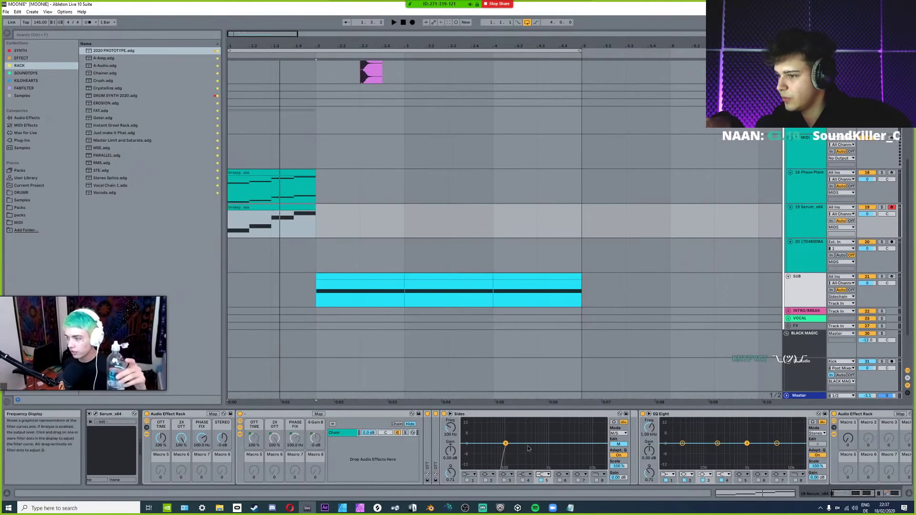
left_click_drag(505, 443, 512, 419)
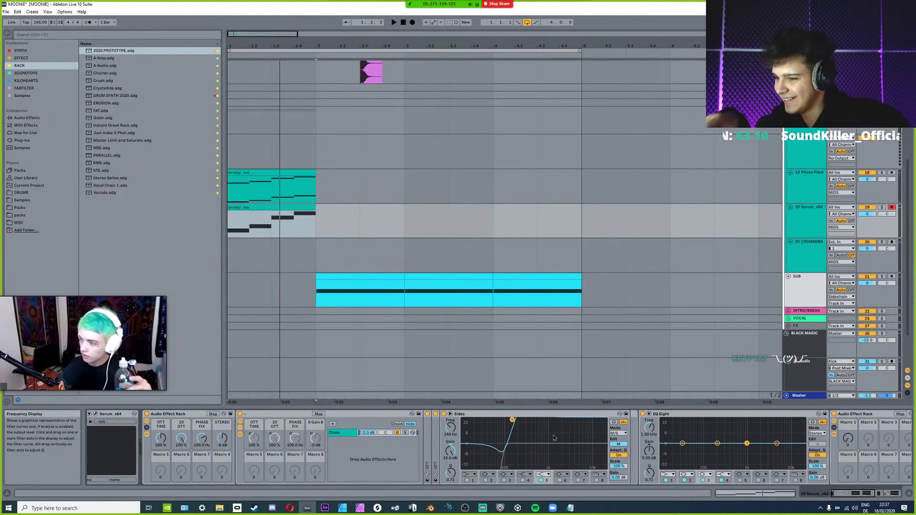
left_click_drag(451, 472, 451, 481)
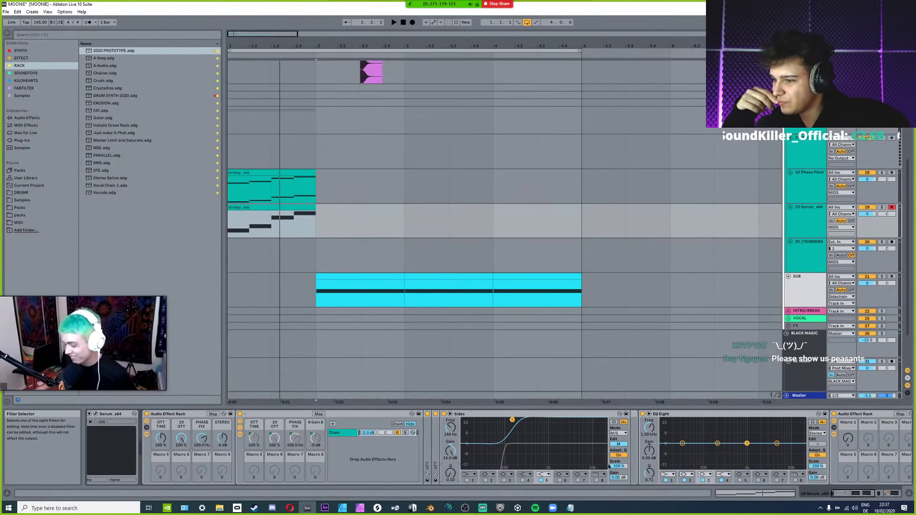
Check the Sides EQ's S-channel filters, and set the M-channel filter 5 frequency to about 160 Hz.
left_click(622, 445)
left_click(510, 481)
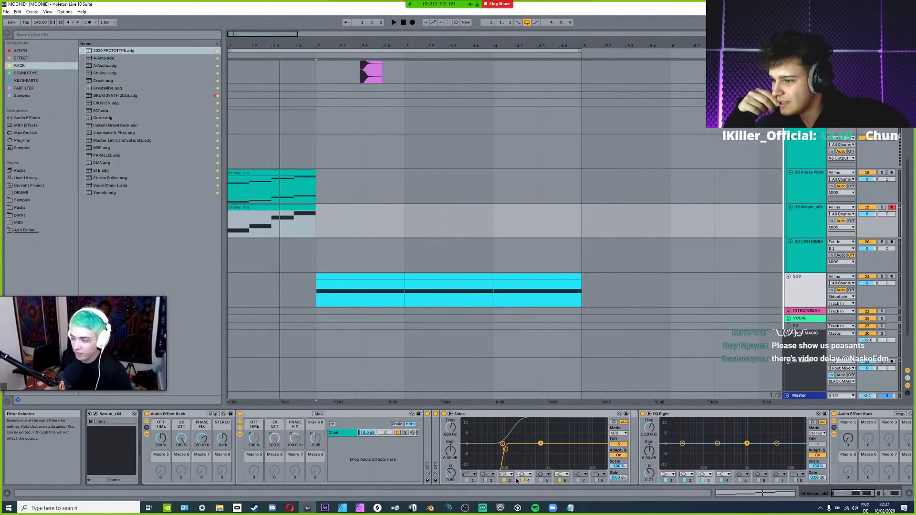
left_click(540, 475)
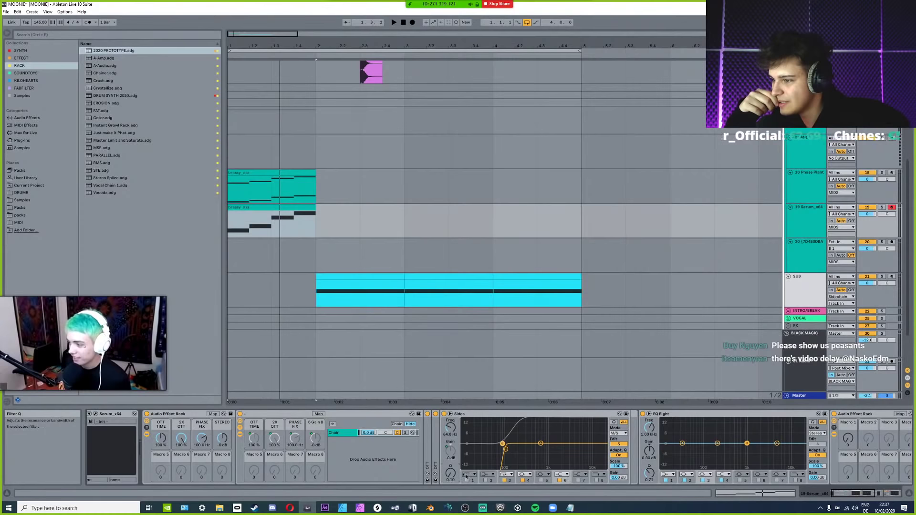
left_click(618, 443)
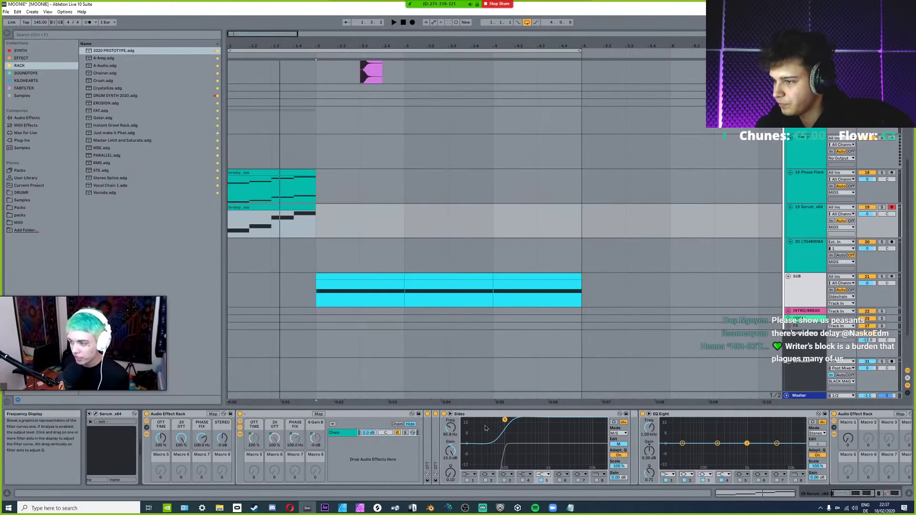
left_click_drag(504, 420, 516, 420)
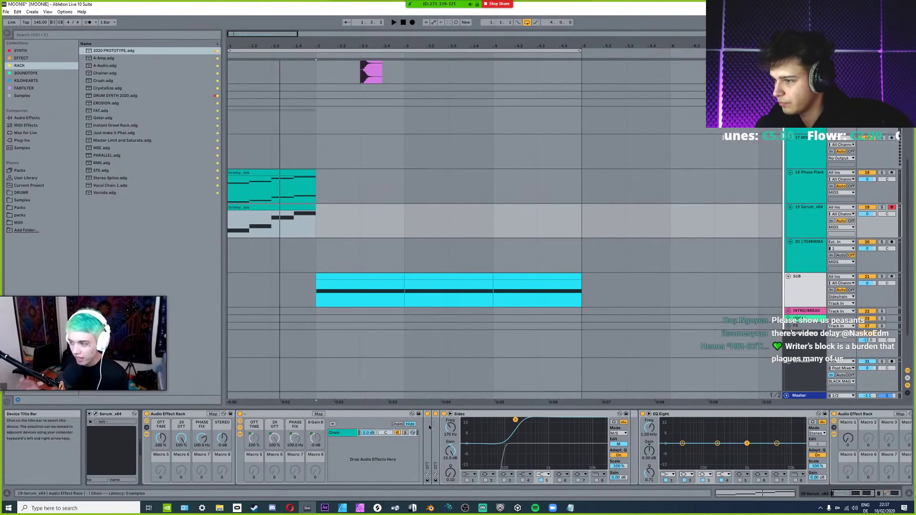
left_click_drag(453, 428, 453, 435)
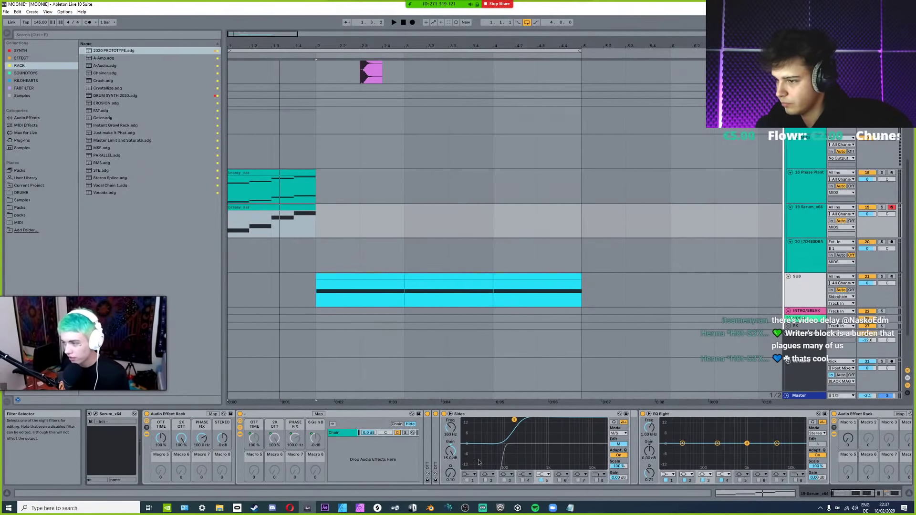
Set filter 6's frequency on the Sides EQ's S channel to 160 Hz.
left_click(619, 444)
left_click(565, 480)
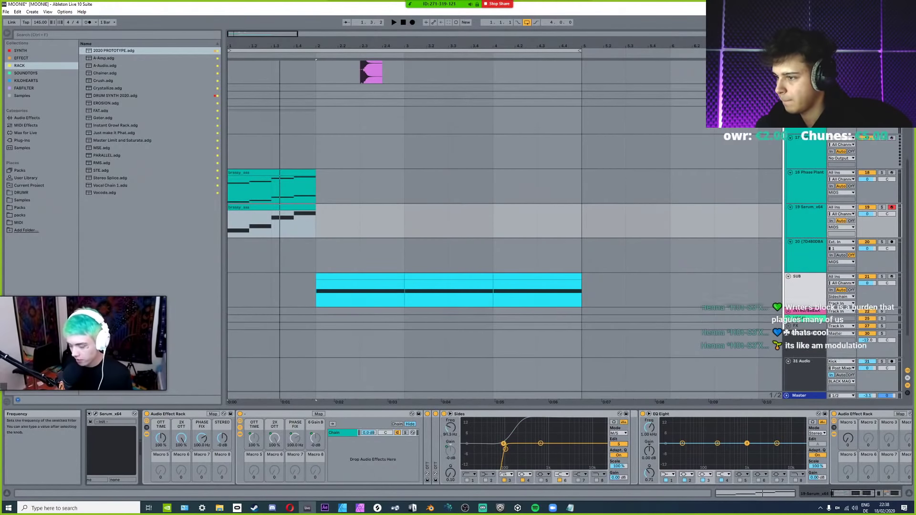
left_click_drag(451, 431, 452, 429)
type("16")
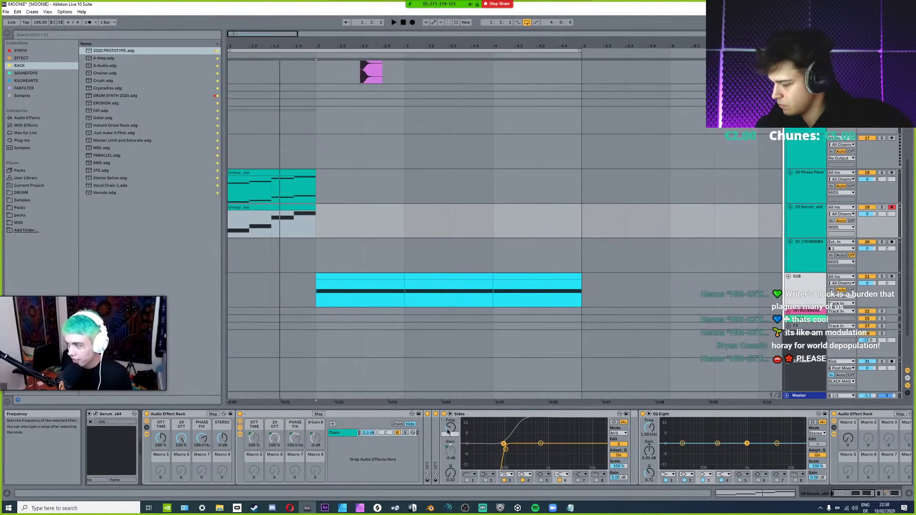
type("0")
key("Return")
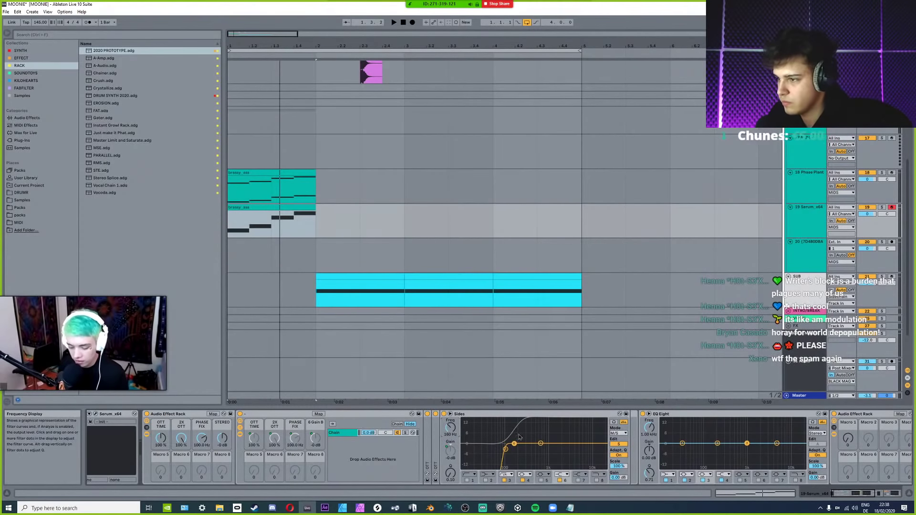
Check the mapping of the S-channel filter 6 gain, and unmap the outer rack's STEREO macro from the nested rack's 6 Gain B.
left_click(531, 480)
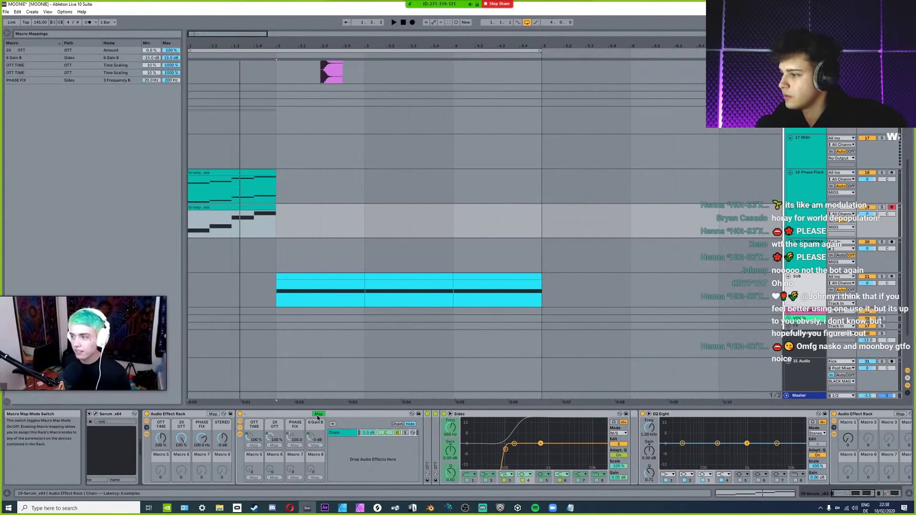
left_click(524, 475)
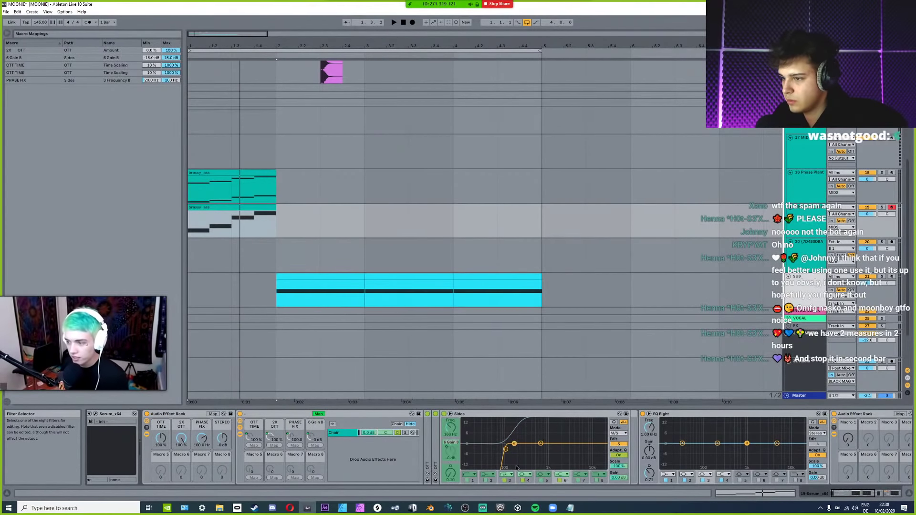
left_click(452, 453)
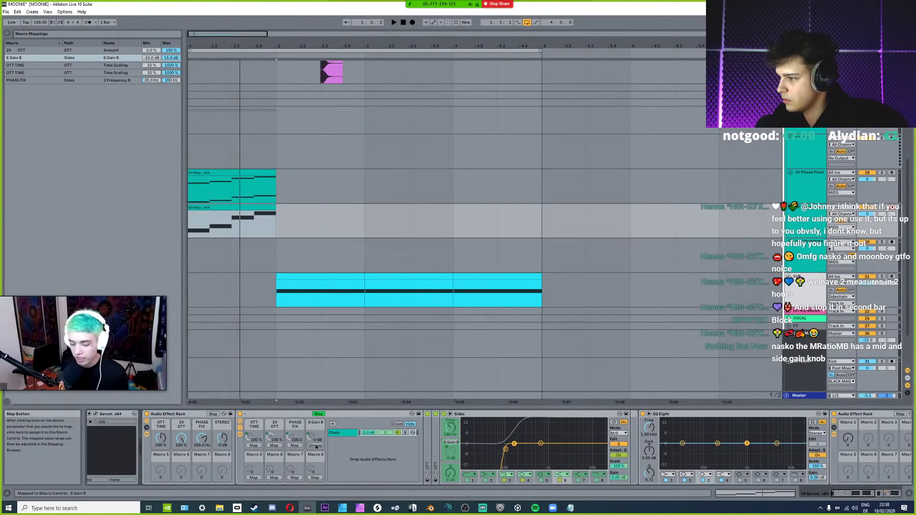
left_click(213, 414)
left_click(213, 414)
left_click(315, 438)
left_click(222, 446)
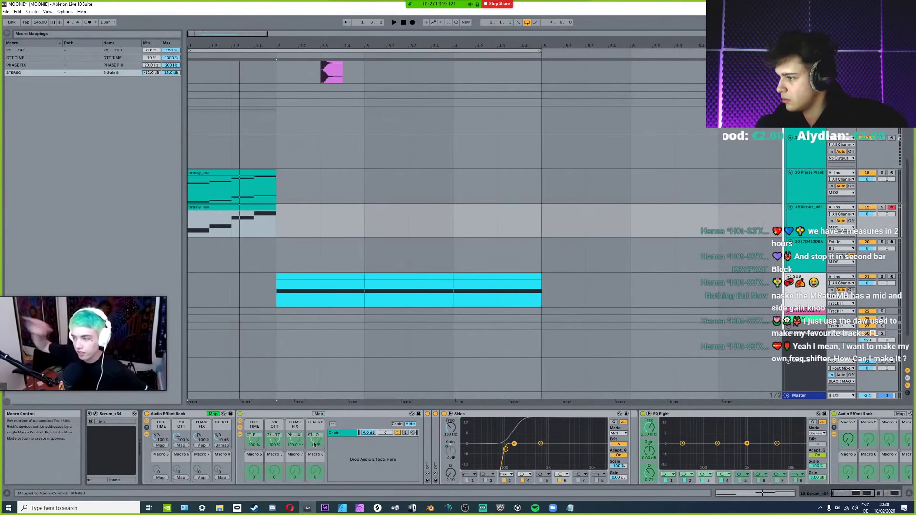
left_click(221, 446)
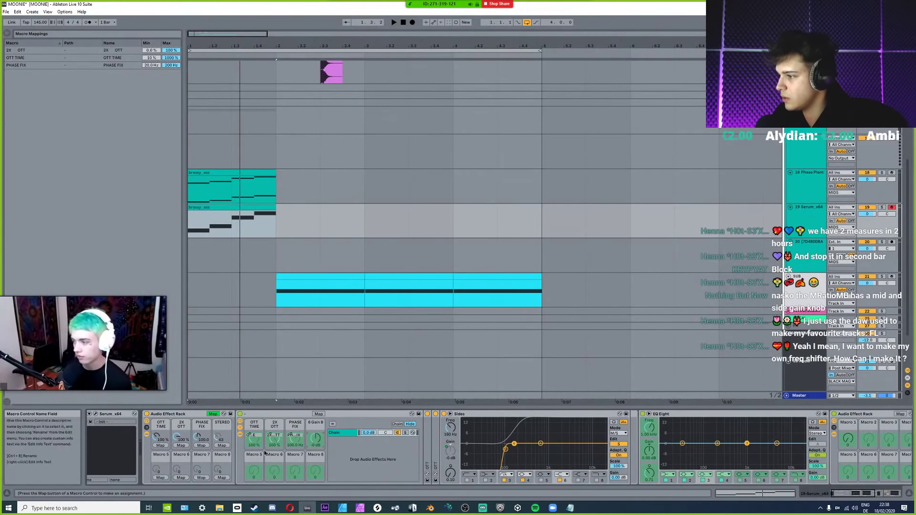
left_click(161, 478)
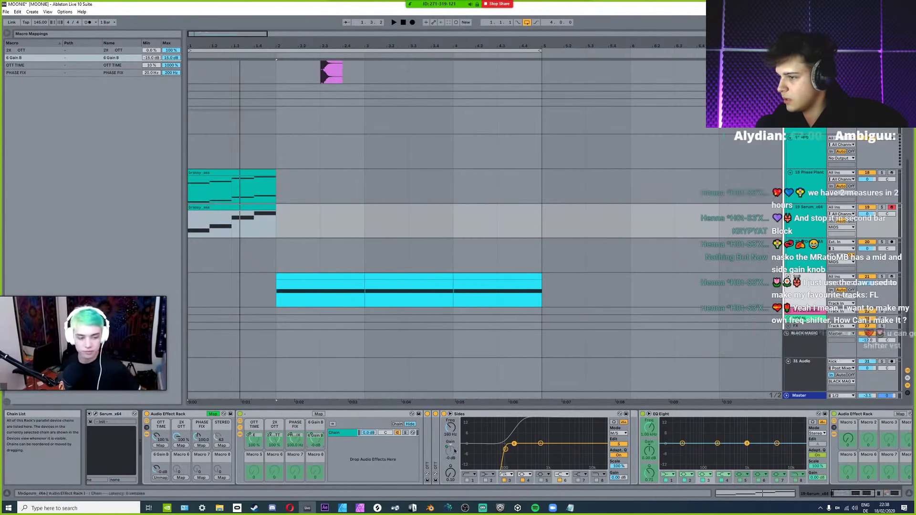
left_click(213, 414)
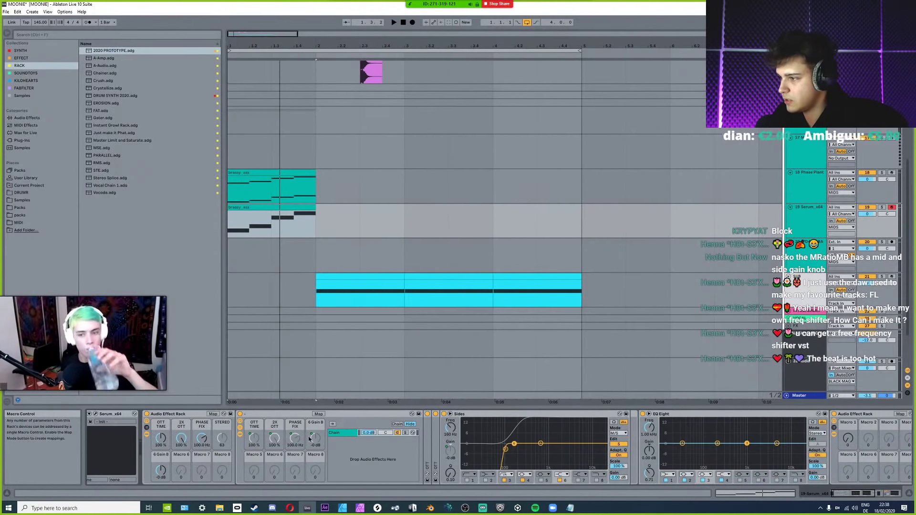
left_click(213, 414)
left_click(314, 443)
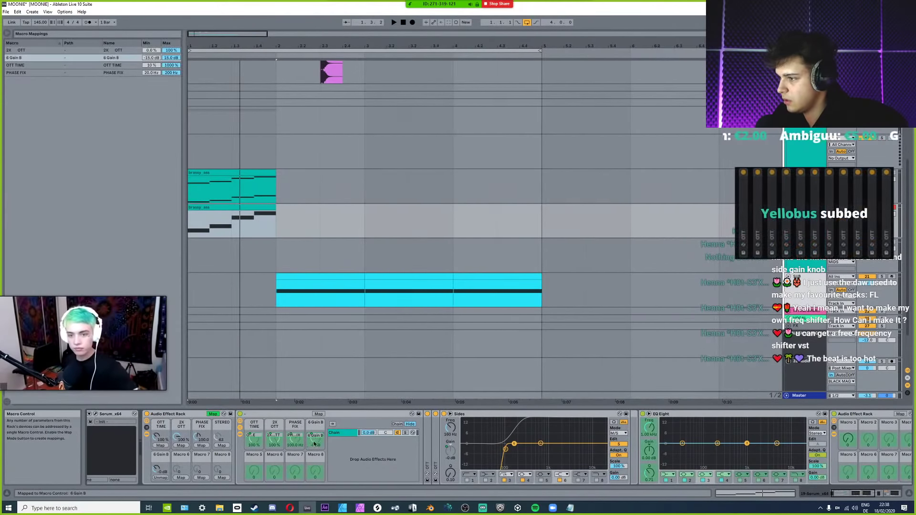
left_click(162, 478)
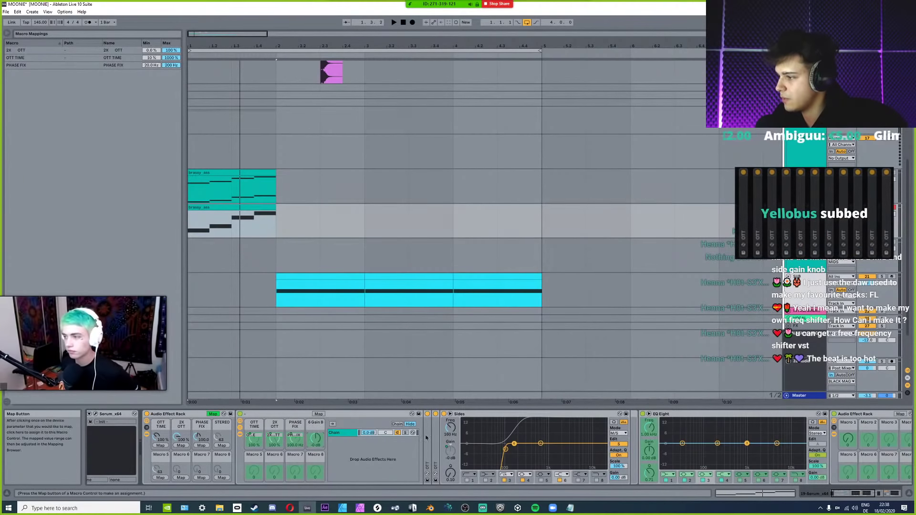
Switch the Sides EQ to its M channel and map filter 5's gain to the nested rack's Macro 5.
left_click(618, 445)
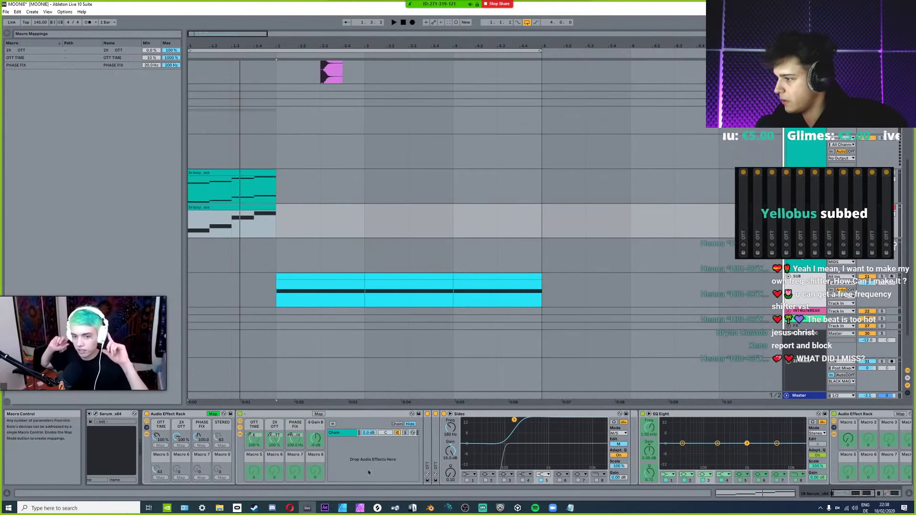
left_click(451, 453)
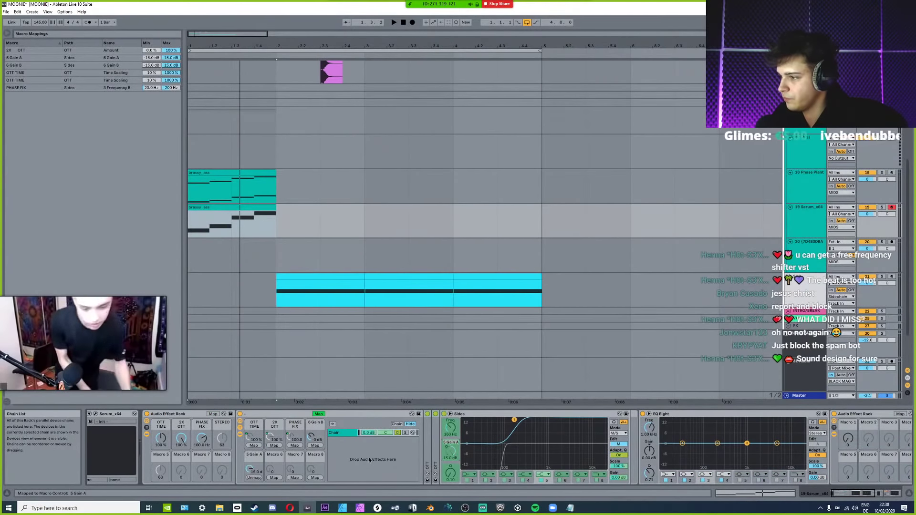
left_click(254, 477)
left_click(315, 414)
Map the nested rack's 5 Gain A and 6 Gain B macros to the outer rack's Macro 5 and Macro 6.
left_click(213, 414)
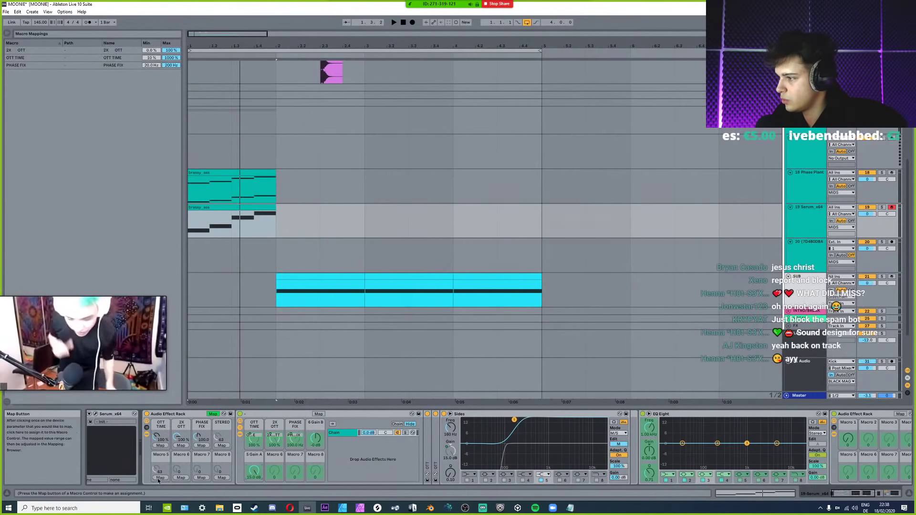
left_click(248, 465)
left_click(315, 440)
left_click(181, 478)
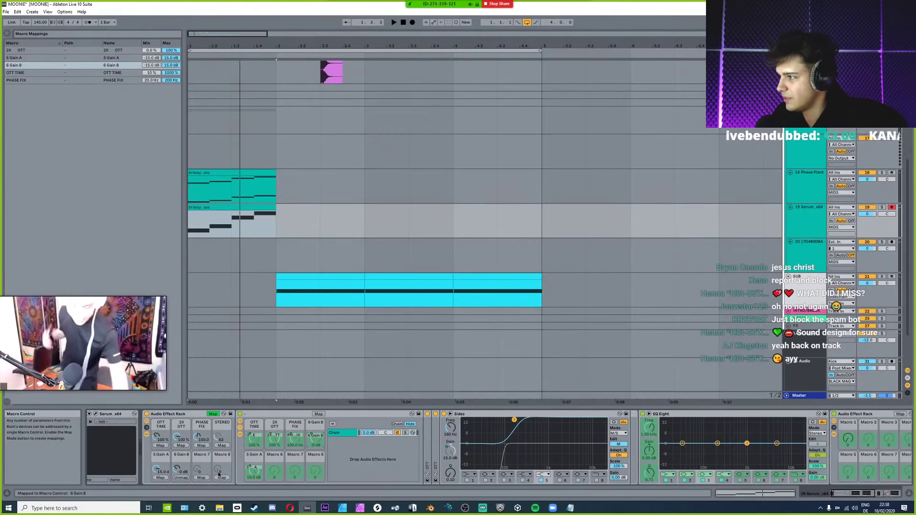
Set the outer rack's 6 Gain B mapping range to a minimum of -10 dB and a maximum of 10 dB.
left_click(319, 414)
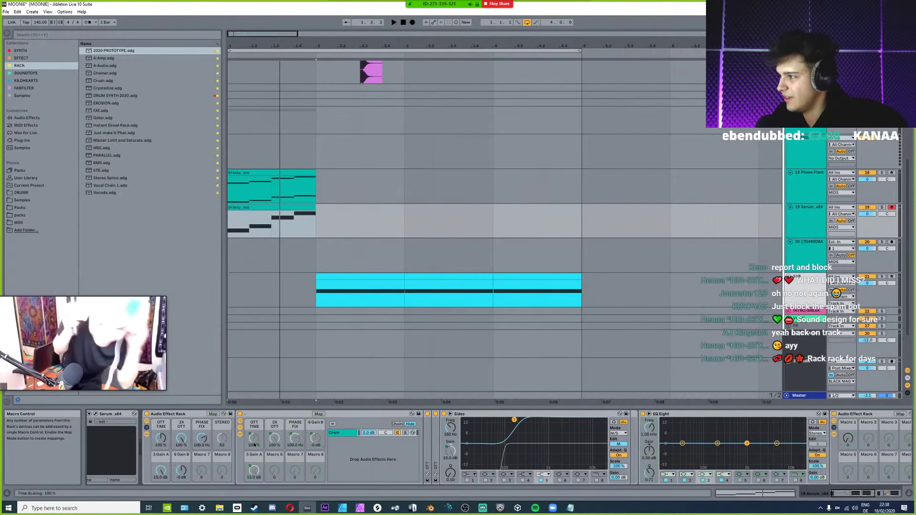
left_click(319, 414)
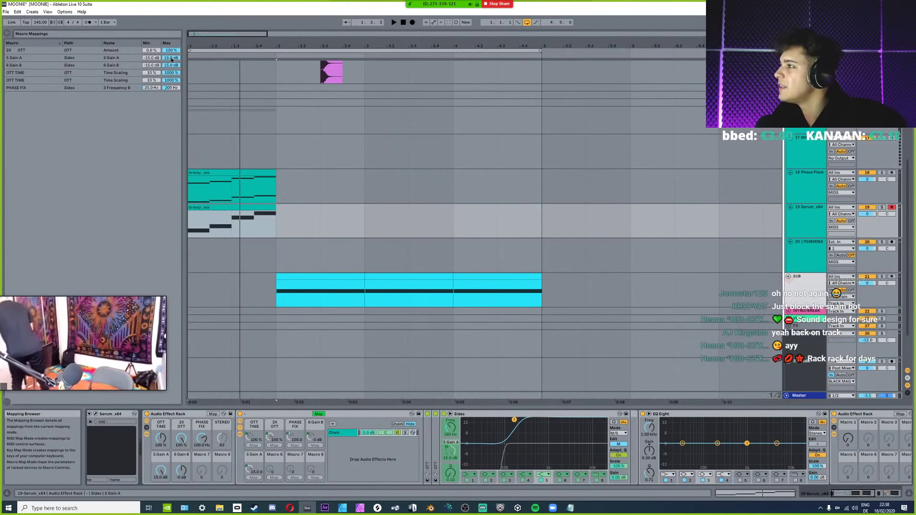
left_click(211, 414)
left_click(210, 413)
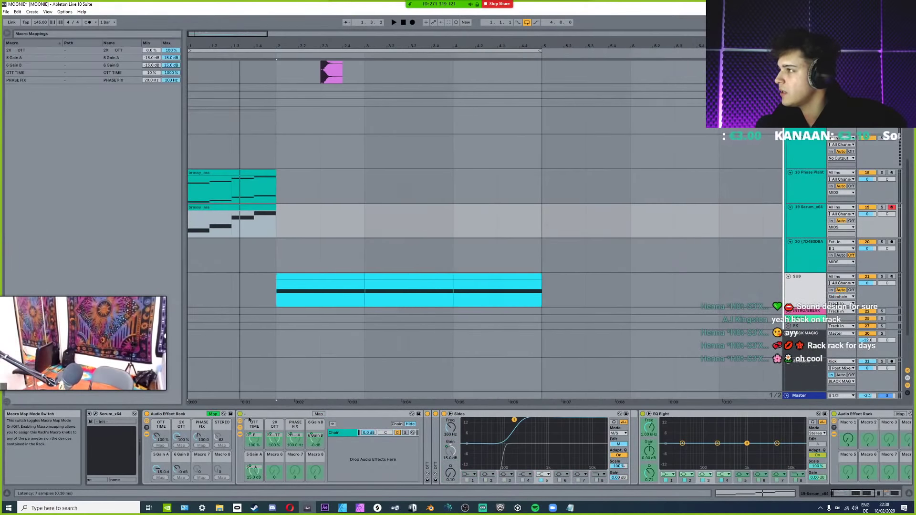
left_click(319, 415)
left_click(213, 414)
left_click(149, 66)
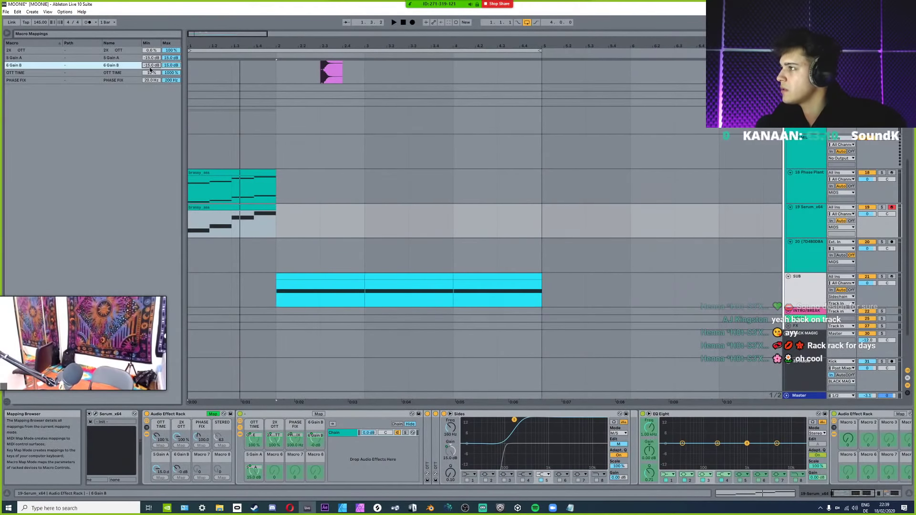
type("-")
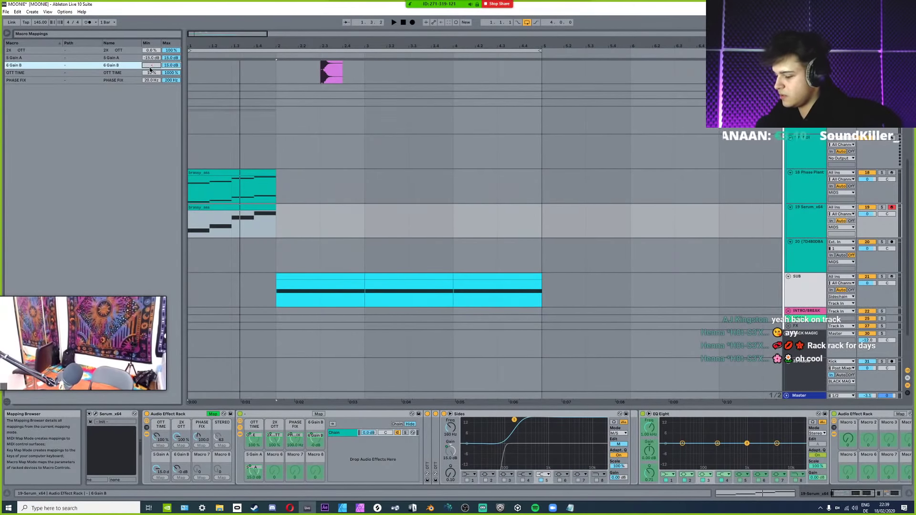
type("10")
key("Return")
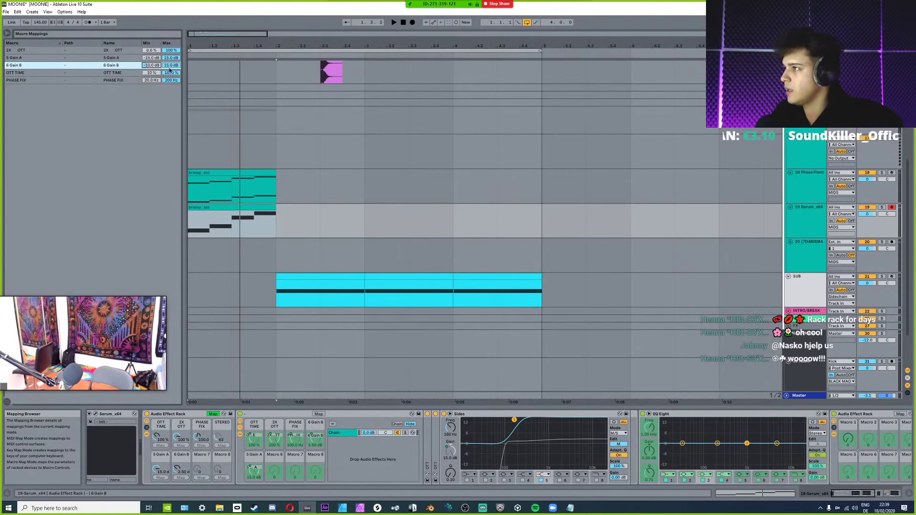
key("Return")
Limit the outer rack's 5 Gain A mapping to the range -10 dB to 10 dB and leave map mode.
left_click(150, 58)
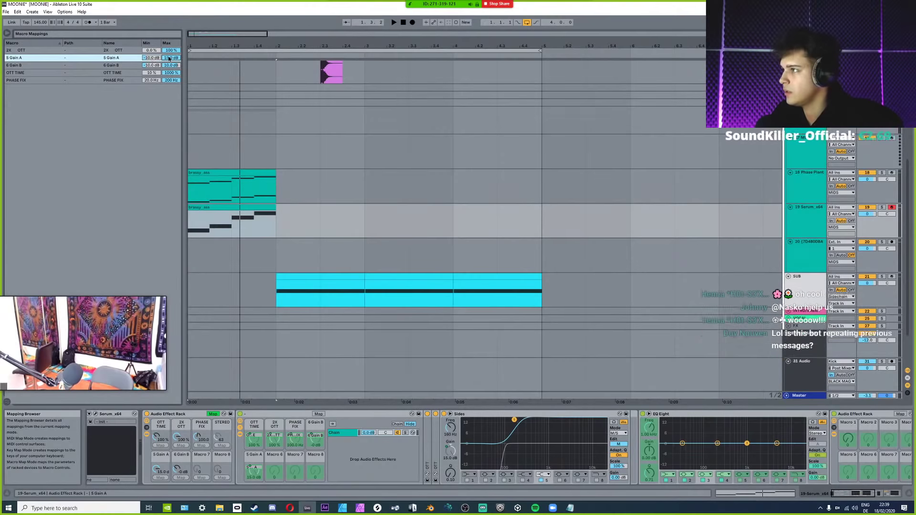
left_click(171, 58)
type("10")
key("Return")
left_click(213, 414)
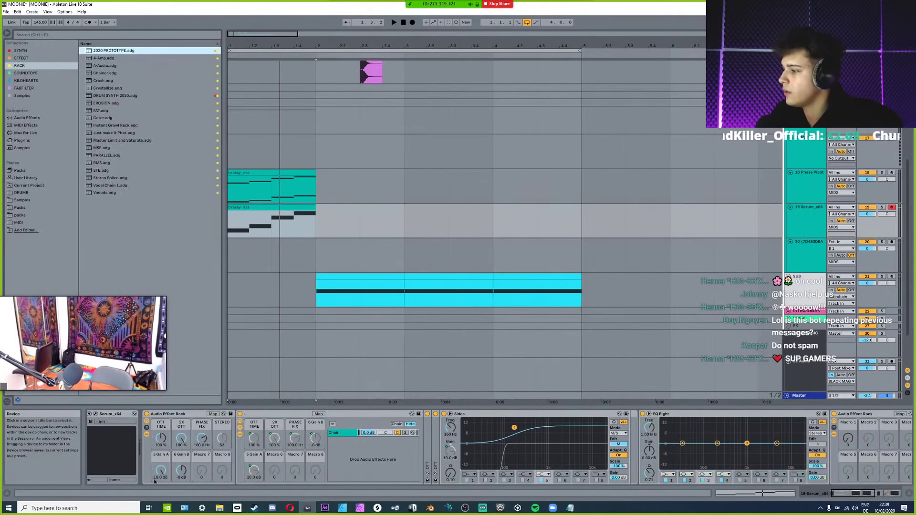
Reset the outer rack's 5 Gain A macro to 0 dB and rename it MID.
double_click(163, 470)
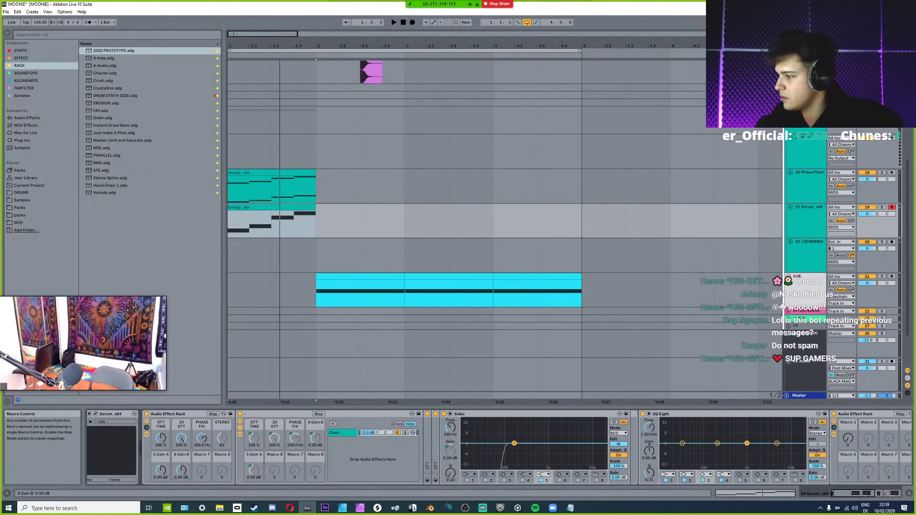
left_click(161, 456)
type("MID")
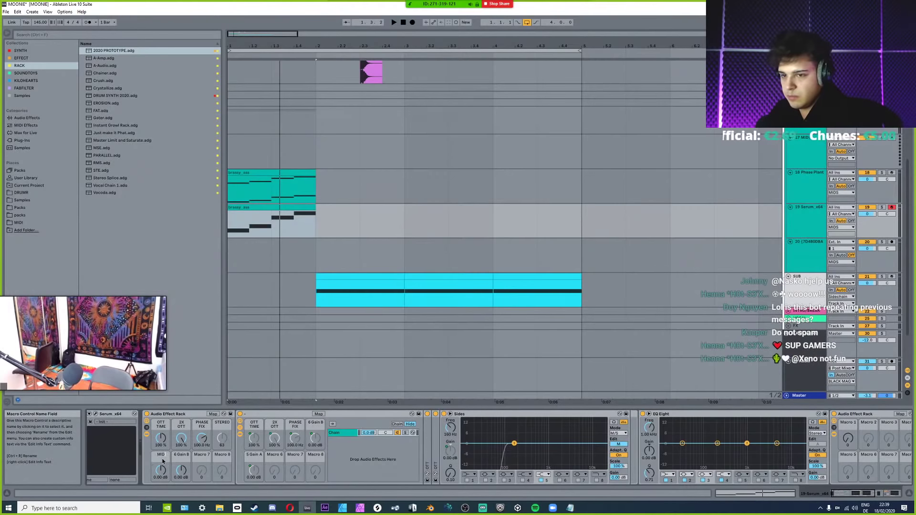
Finish naming the outer rack's fifth macro MIDS and rename its 6 Gain B macro SIDES.
type("S")
key("Return")
left_click(184, 457)
type("SID")
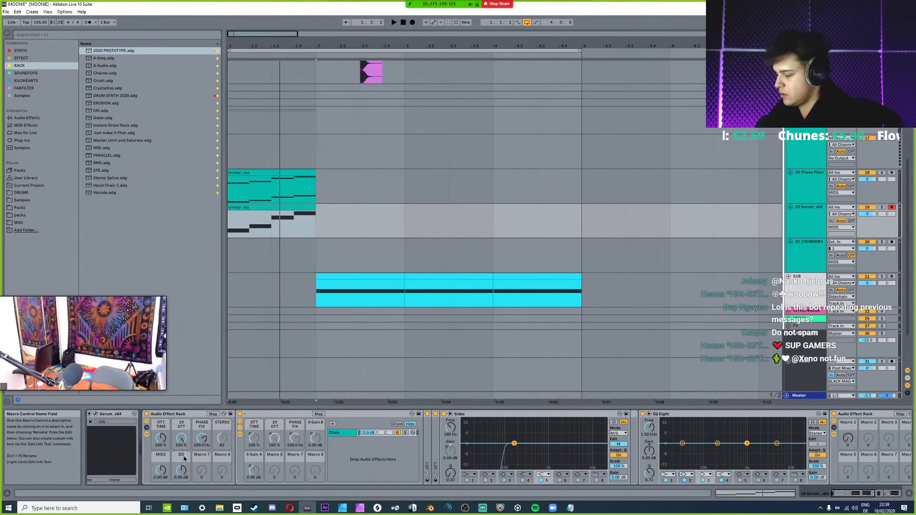
type("ES")
key("Return")
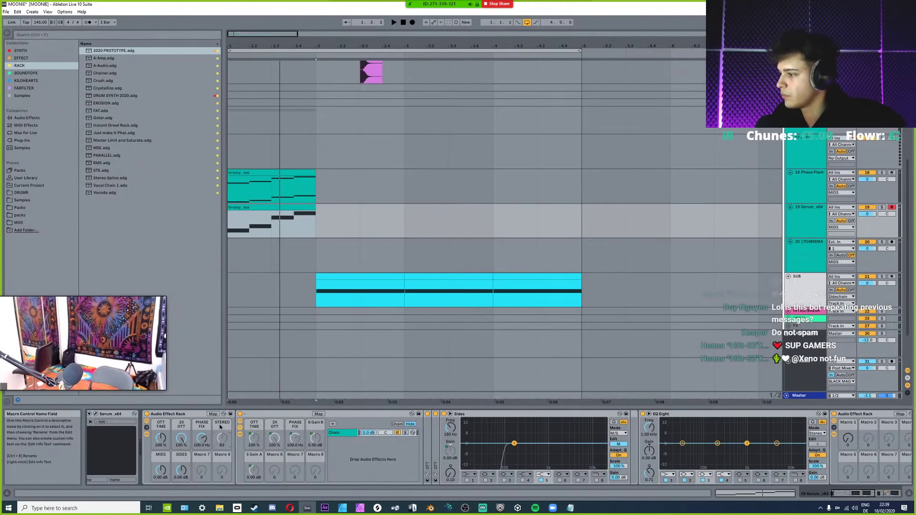
Check the 2020 PROTOTYPE rack's macro layout, then rename the outer rack's STEREO macro OUT AMP and Macro 8 SUB AMP.
double_click(188, 414)
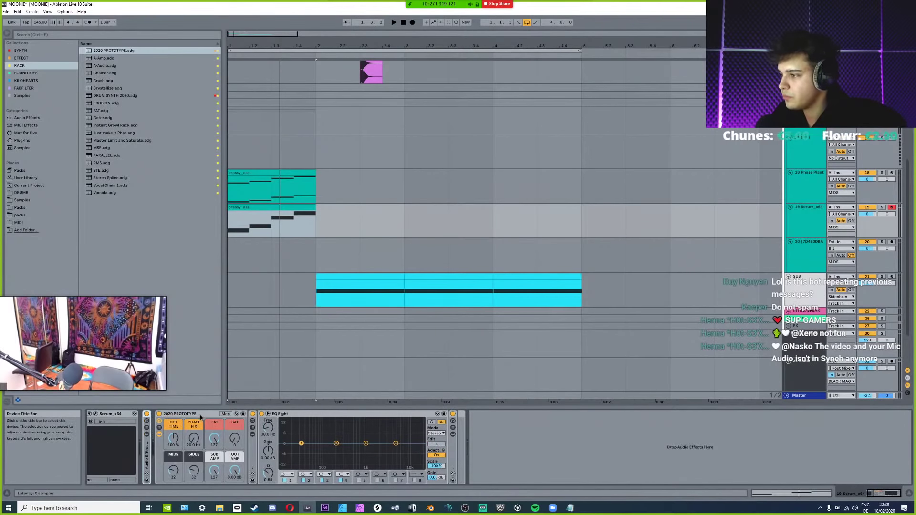
double_click(146, 453)
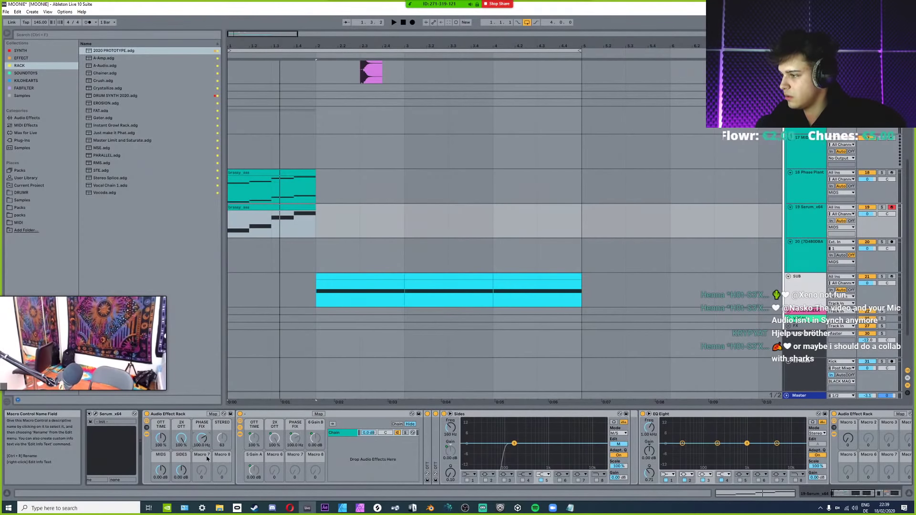
key("ctrl+r")
type("OUT")
key("Return")
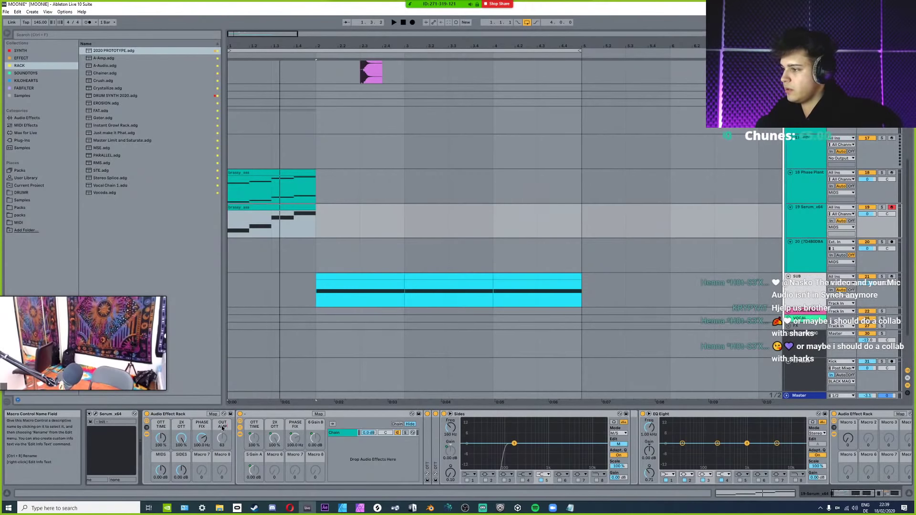
left_click(221, 455)
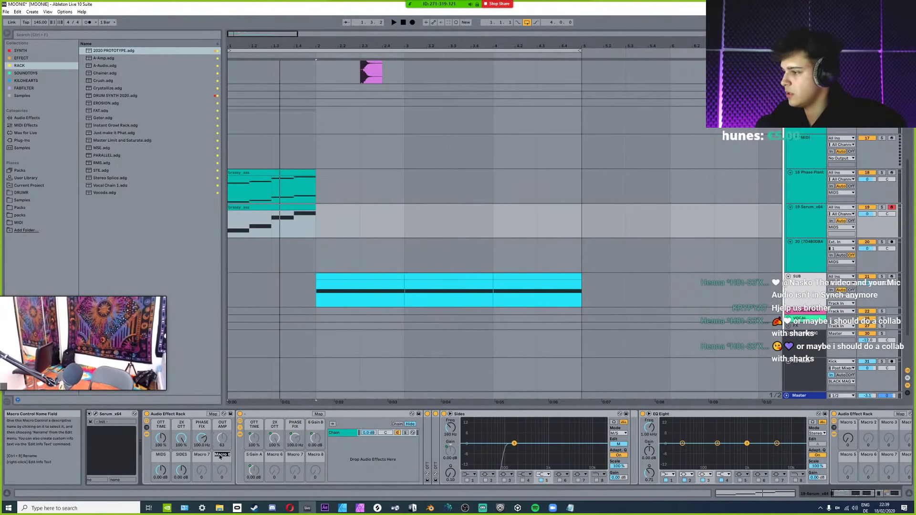
key("ctrl+r")
type("SUB AM")
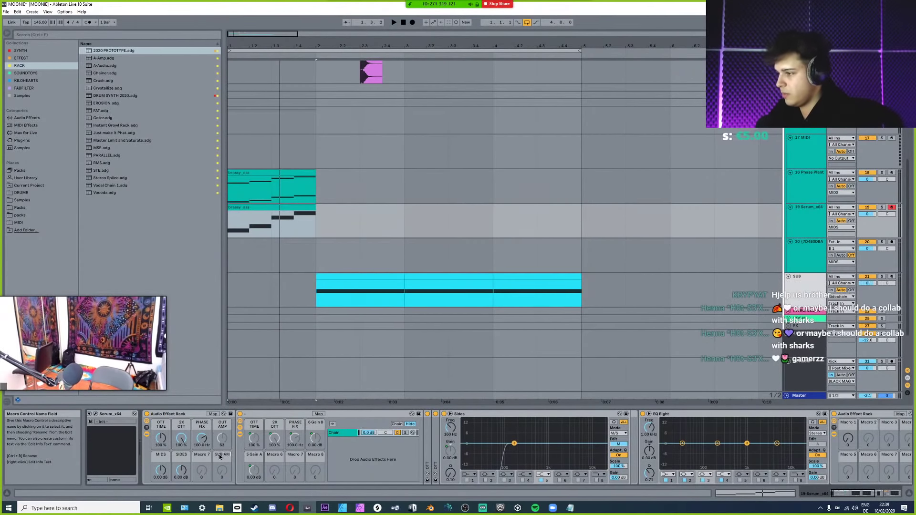
key("Return")
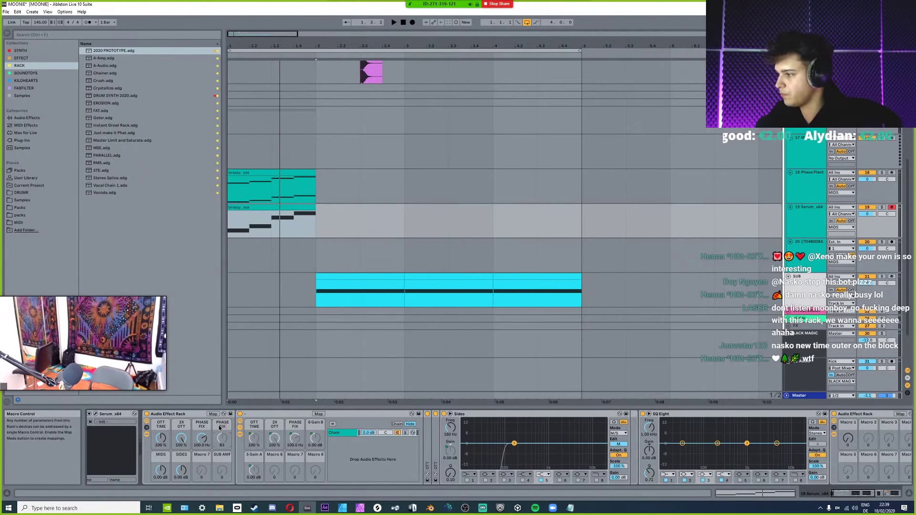
Rename the outer rack's third macro FAT, its eighth macro OUT AMP and its seventh macro SUB AMP.
left_click(200, 424)
type("FAT")
key("Return")
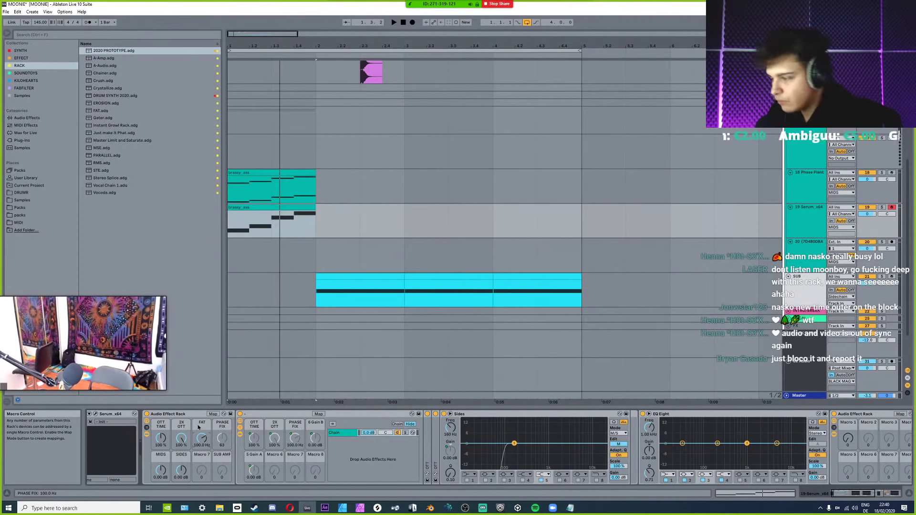
key("ctrl+r")
type("OUT")
key("Return")
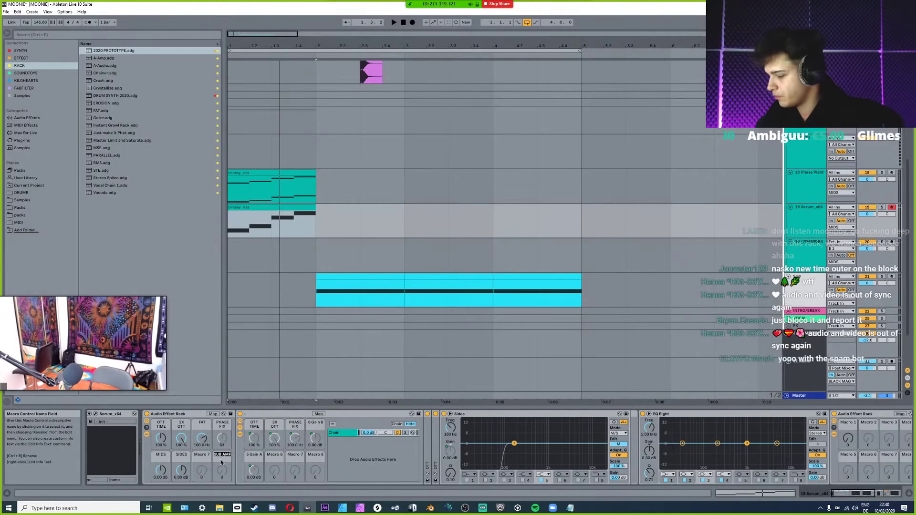
type("AMP")
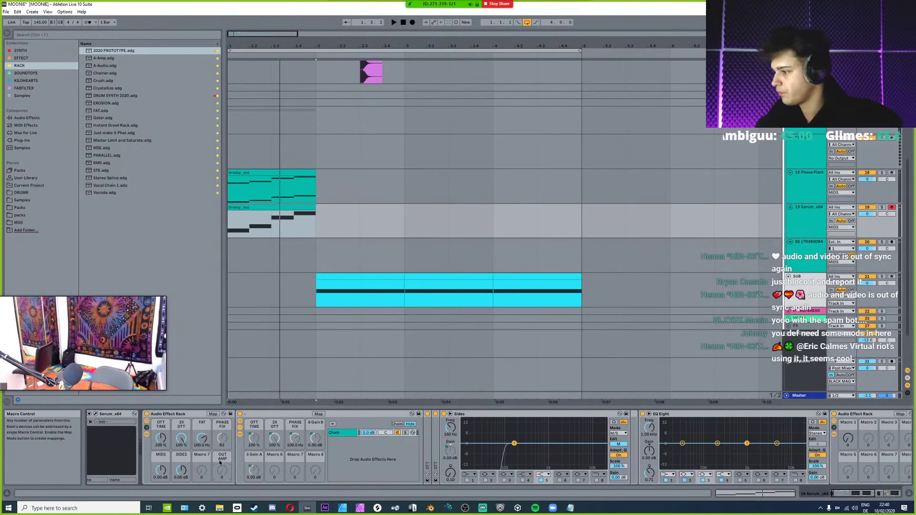
left_click(194, 456)
key("ctrl+r")
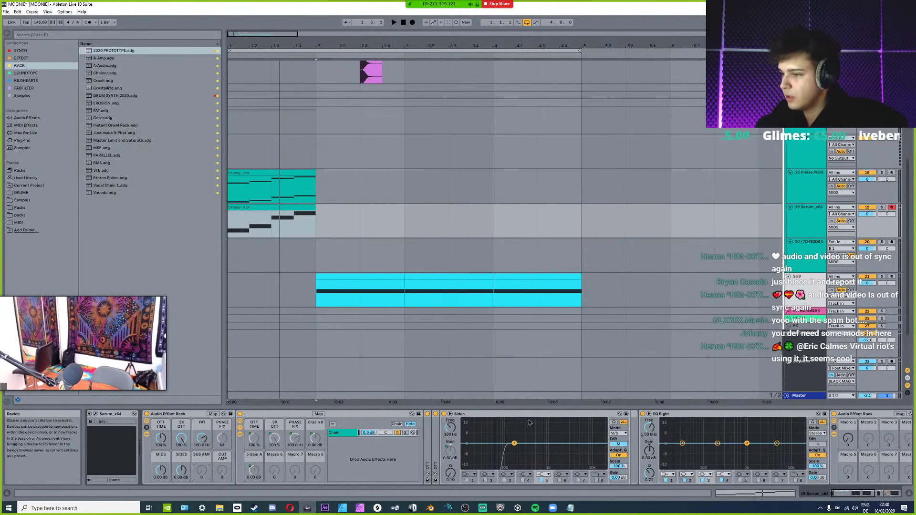
left_click(515, 414)
key("Delete")
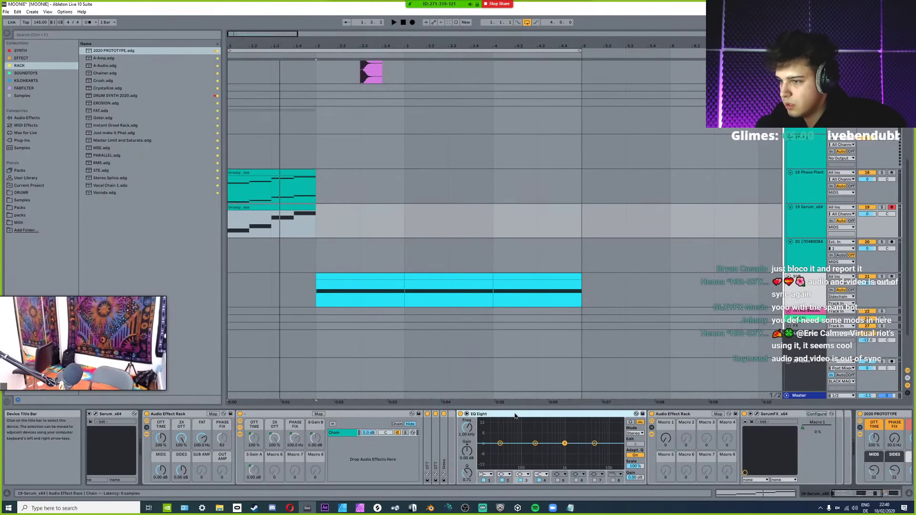
key("ctrl+z")
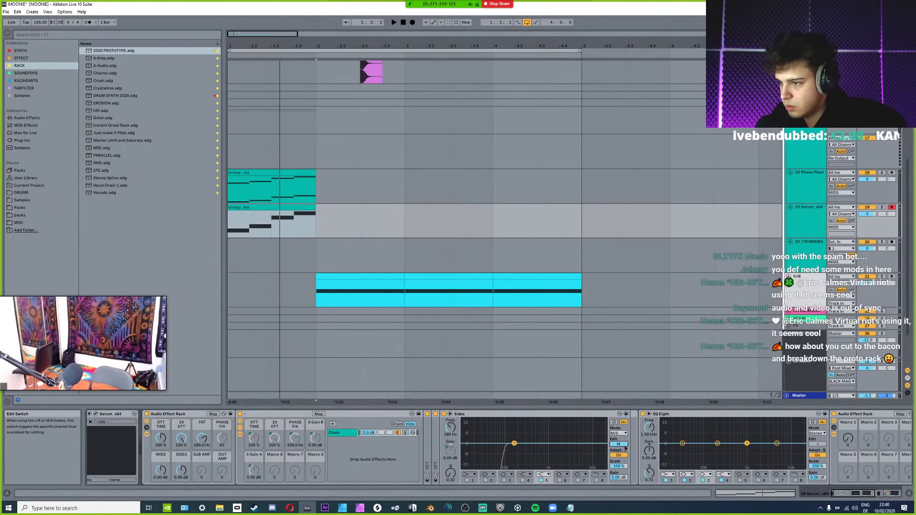
Enable band 1 in the Sides EQ, set its frequency to about 120 Hz and try a gain cut down to -15 dB.
left_click(467, 480)
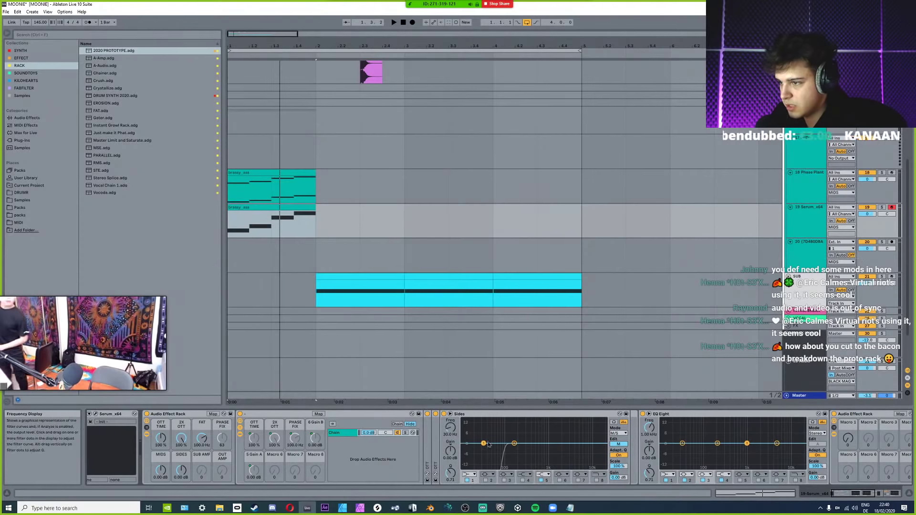
left_click_drag(454, 429, 455, 415)
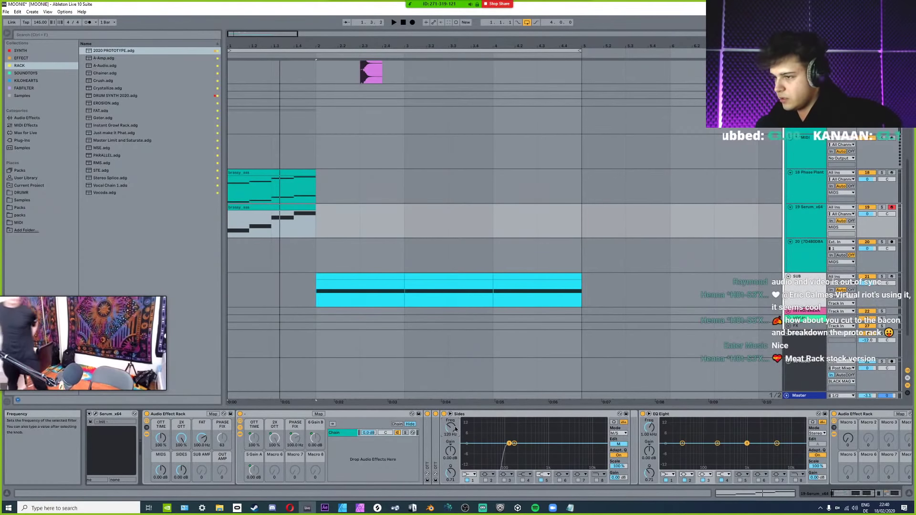
left_click_drag(509, 443, 509, 468)
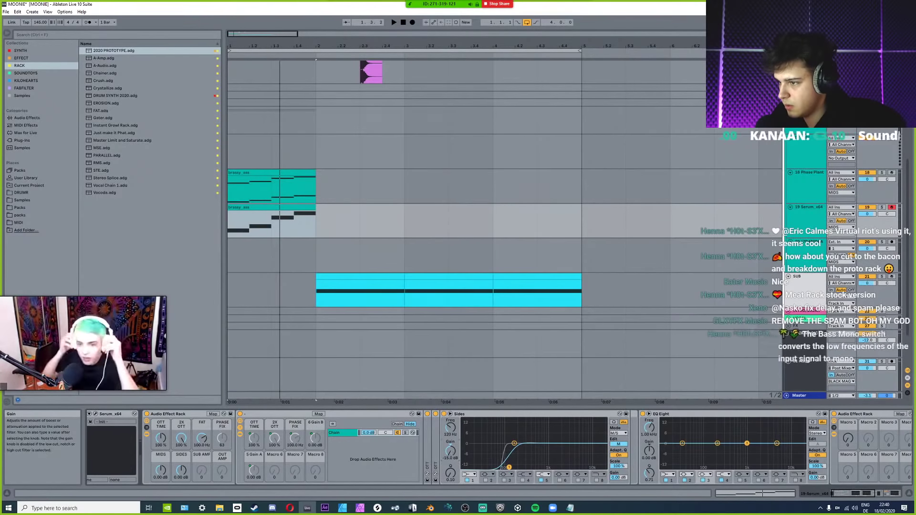
Map the gain of band 1 in the Sides EQ to the nested rack's Macro 6.
left_click(213, 413)
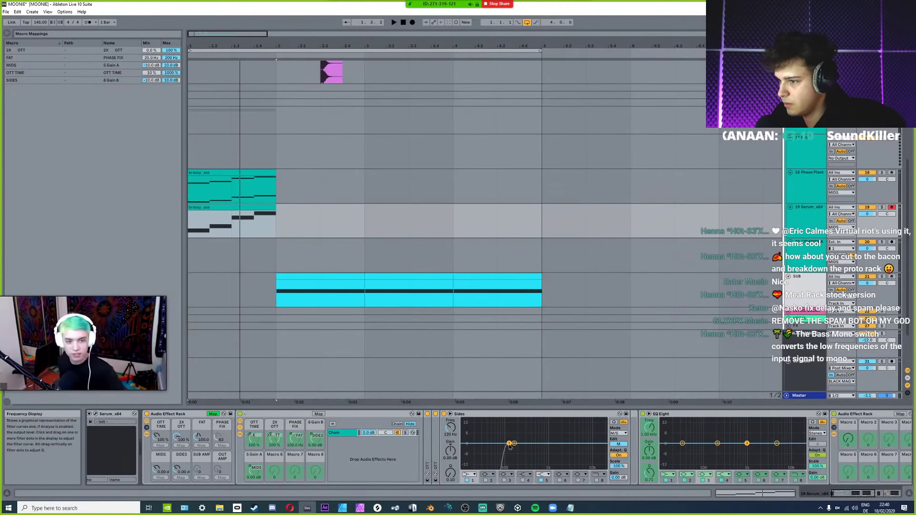
left_click(213, 414)
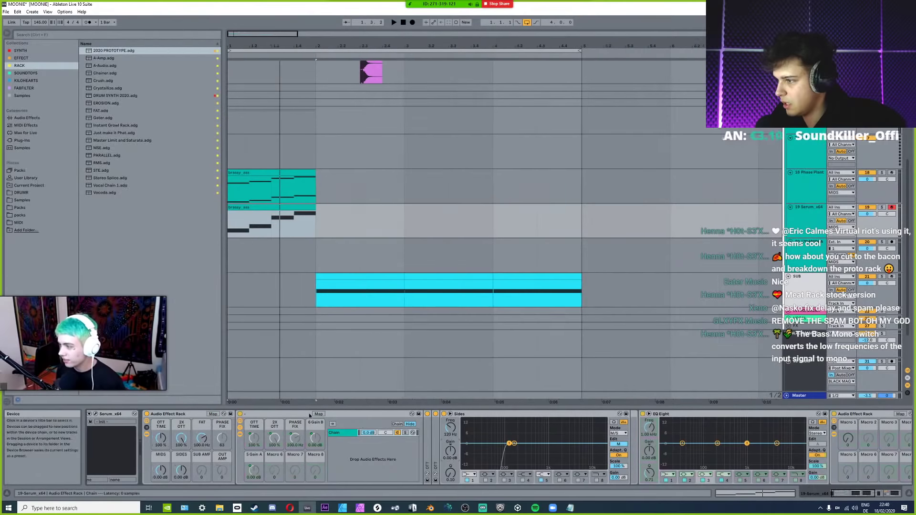
left_click(318, 413)
left_click(274, 478)
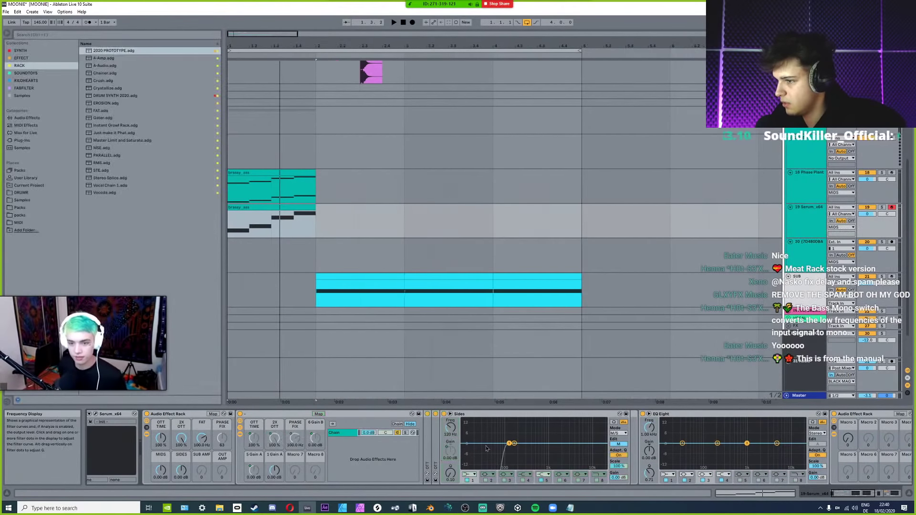
left_click(319, 414)
Map the nested rack's 1 Gain A macro to the outer rack's SUB AMP and limit its maximum to 0 dB.
left_click(212, 414)
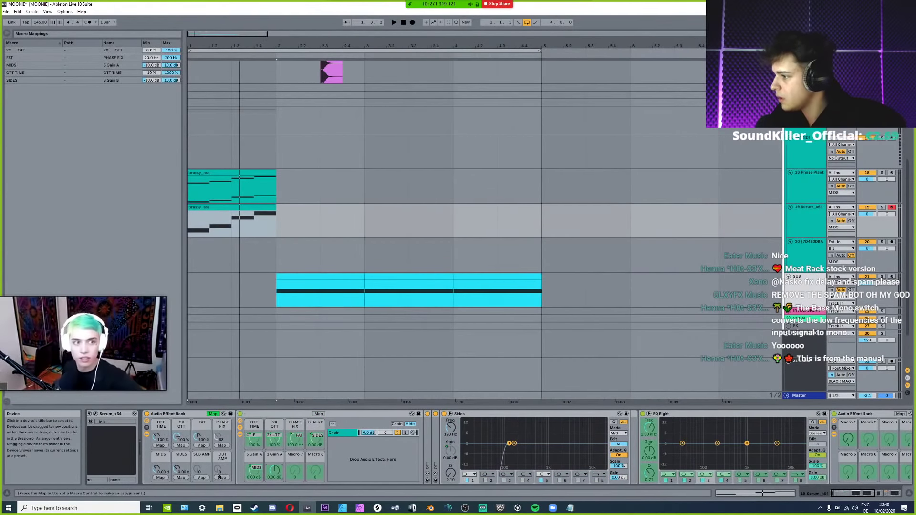
left_click(201, 478)
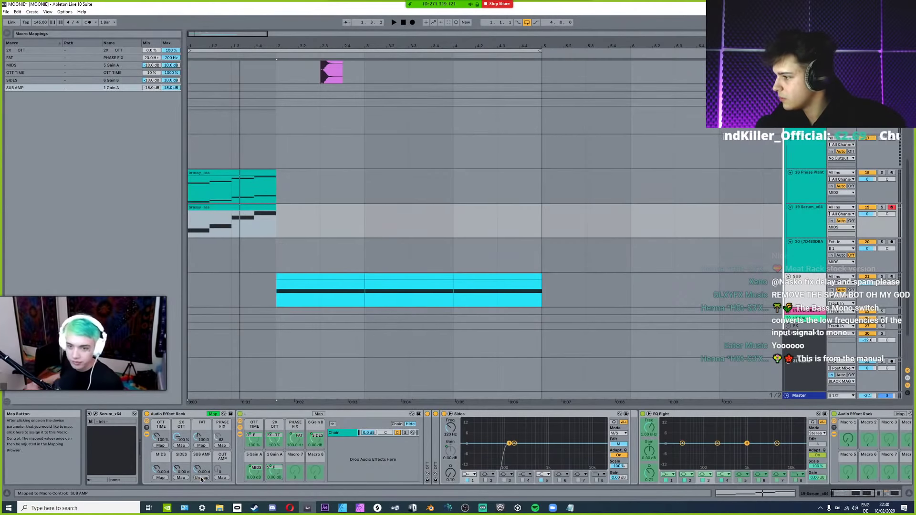
mouse_move(202, 471)
left_mouse_down()
mouse_move(202, 494)
mouse_move(201, 449)
mouse_move(202, 470)
left_mouse_up()
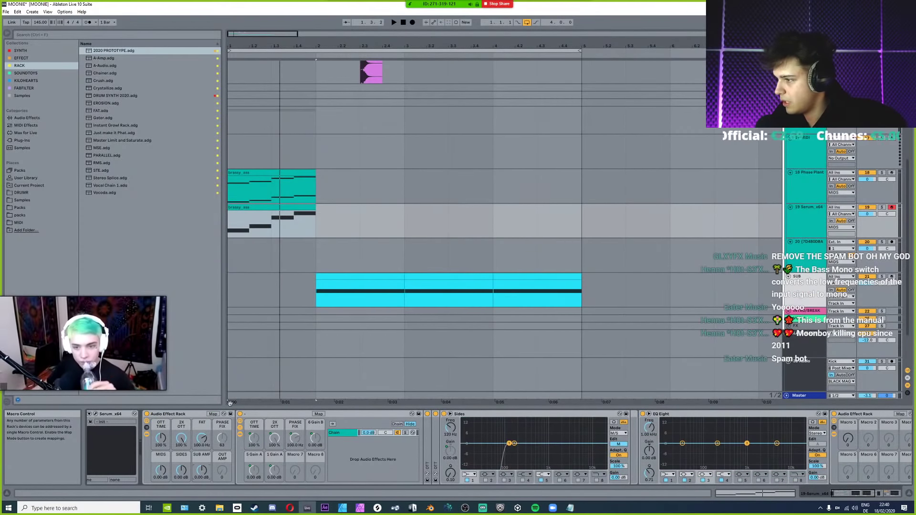
left_click(213, 414)
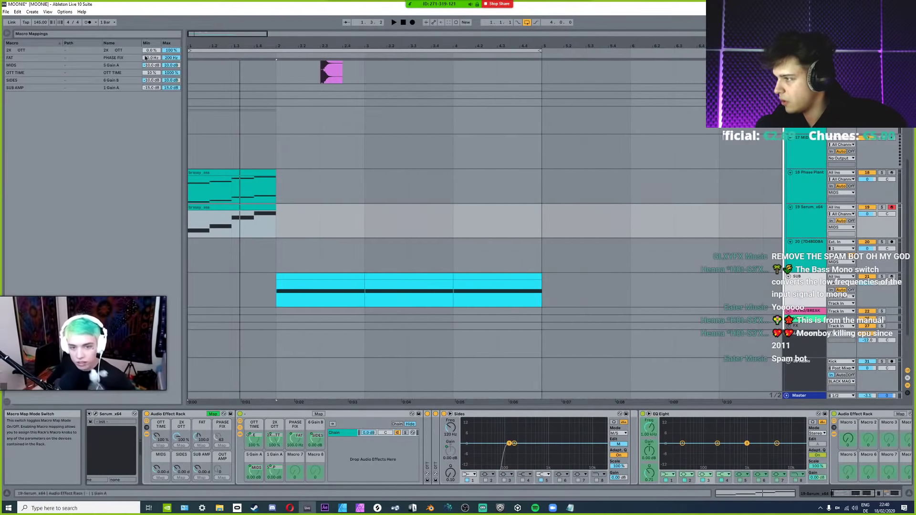
left_click(171, 88)
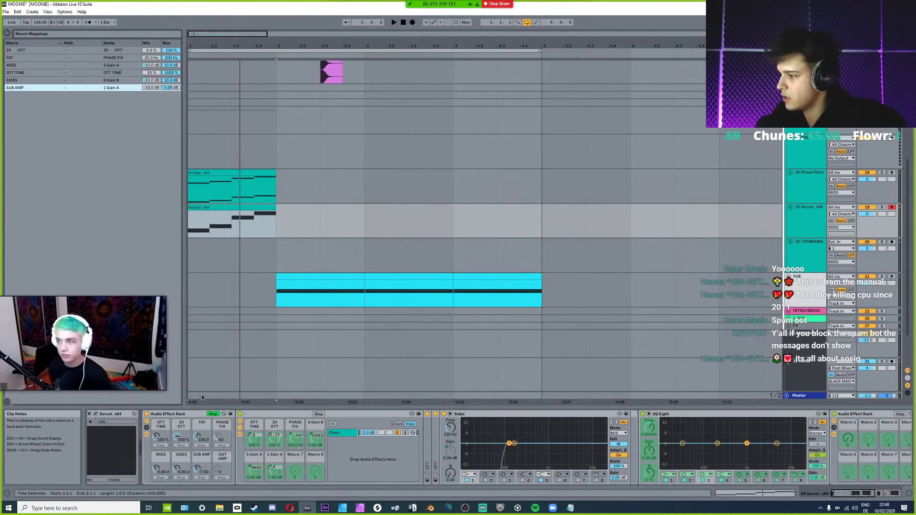
left_click(213, 413)
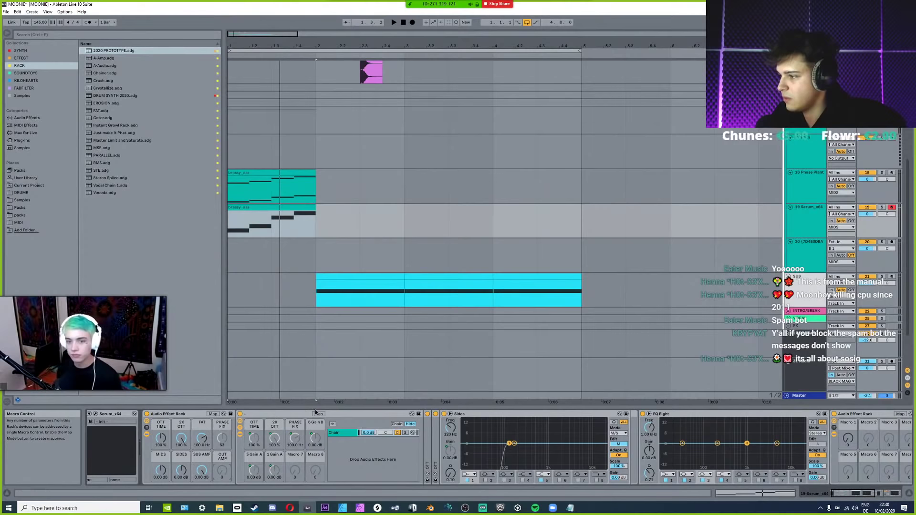
Fold the nested chain's devices to reach the SerumFX rack and add a Utility effect after SerumFX.
double_click(356, 414)
double_click(459, 414)
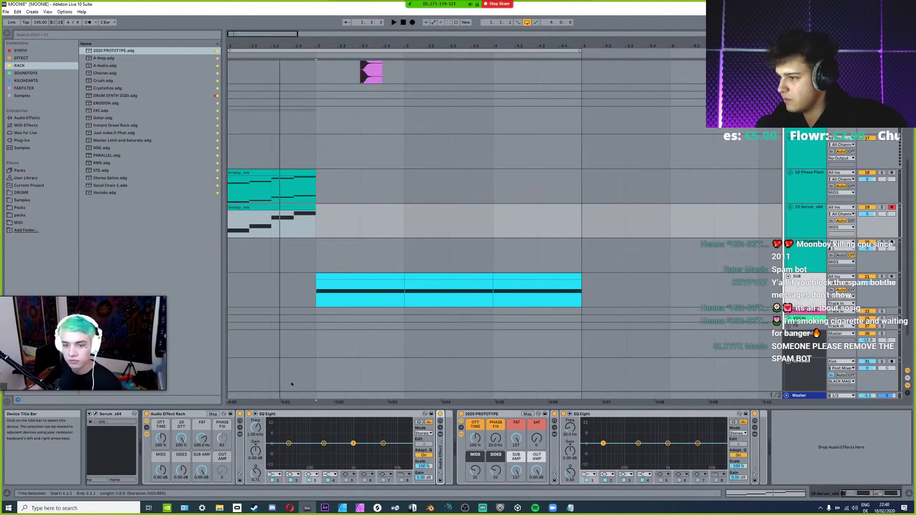
double_click(440, 456)
left_click(21, 58)
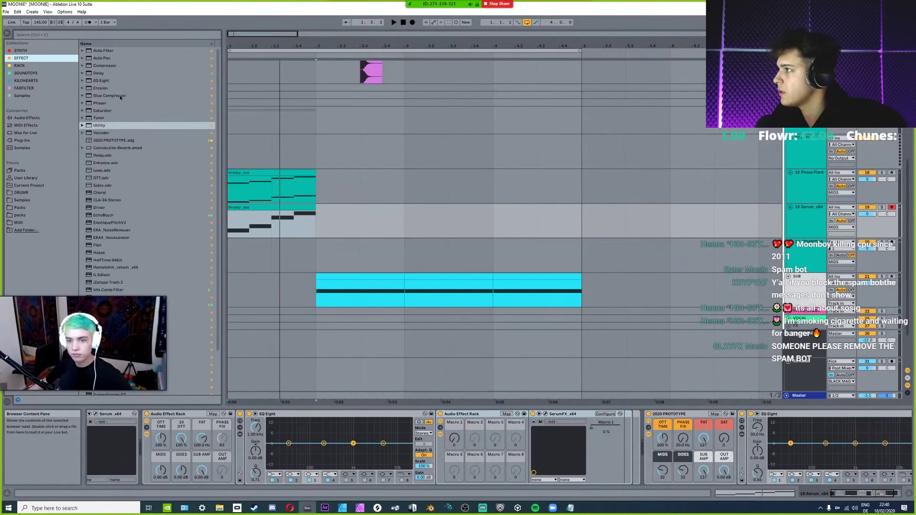
left_click(99, 125)
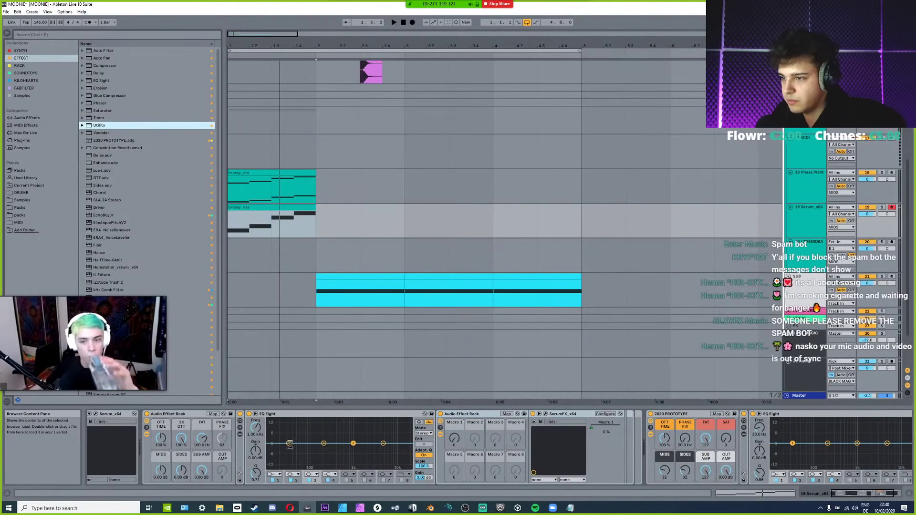
key("Return")
Map the Utility's output gain to Macro 2 of the SerumFX rack and leave map mode.
left_click(507, 414)
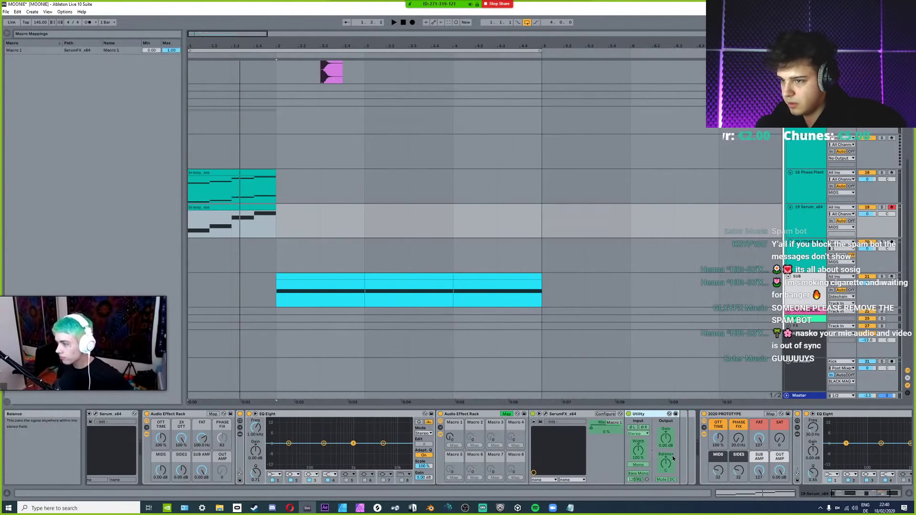
left_click(665, 438)
left_click(474, 446)
key("ctrl+m")
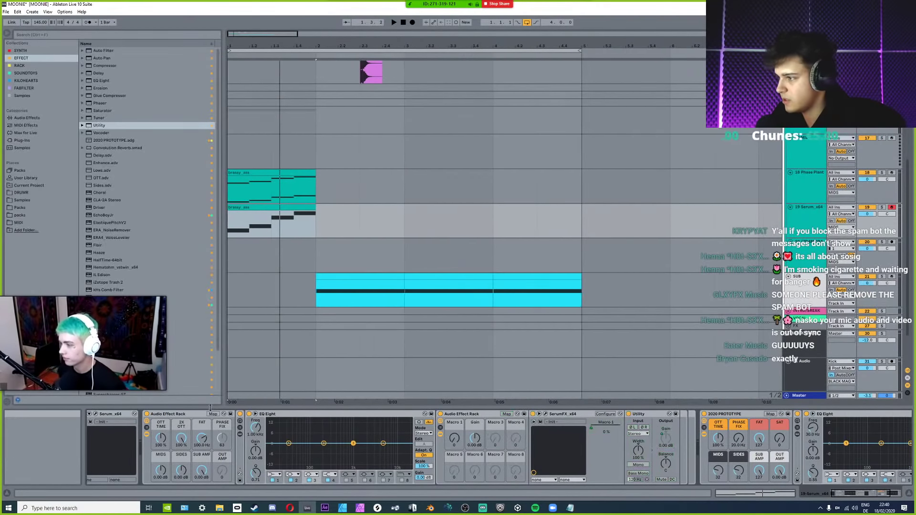
Map the SerumFX rack's Gain macro to the outer rack's OUT AMP and leave map mode.
left_click(212, 414)
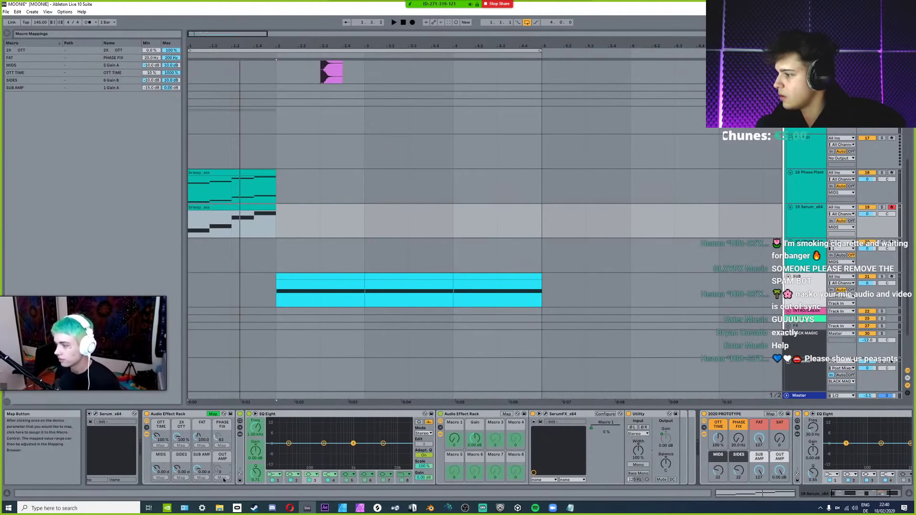
left_click(475, 438)
left_click(219, 478)
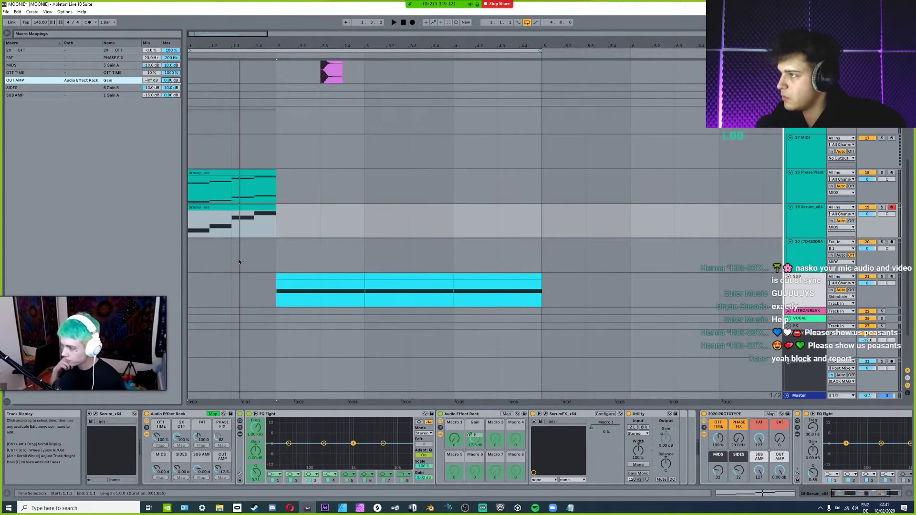
left_click(212, 414)
Reset the outer rack's OUT AMP macro to its default value and review the rack's macro mappings.
left_click(218, 472)
key("Delete")
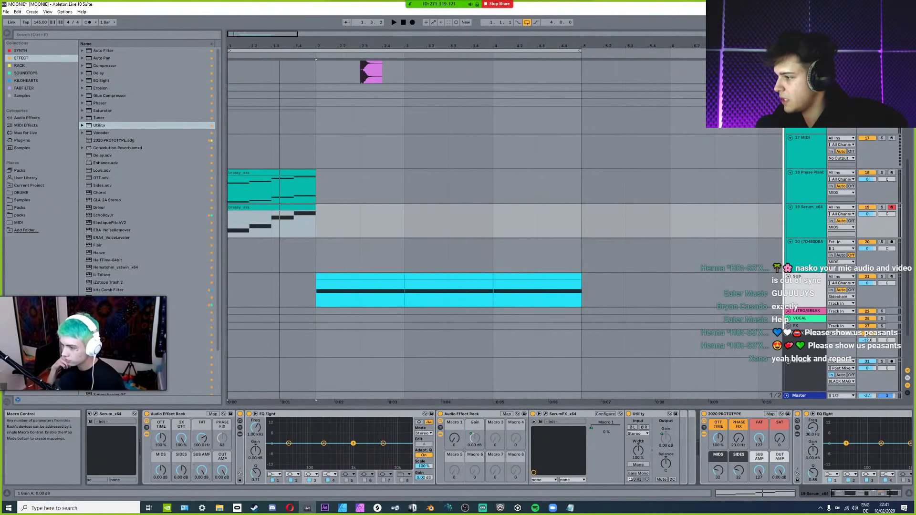
left_click(213, 414)
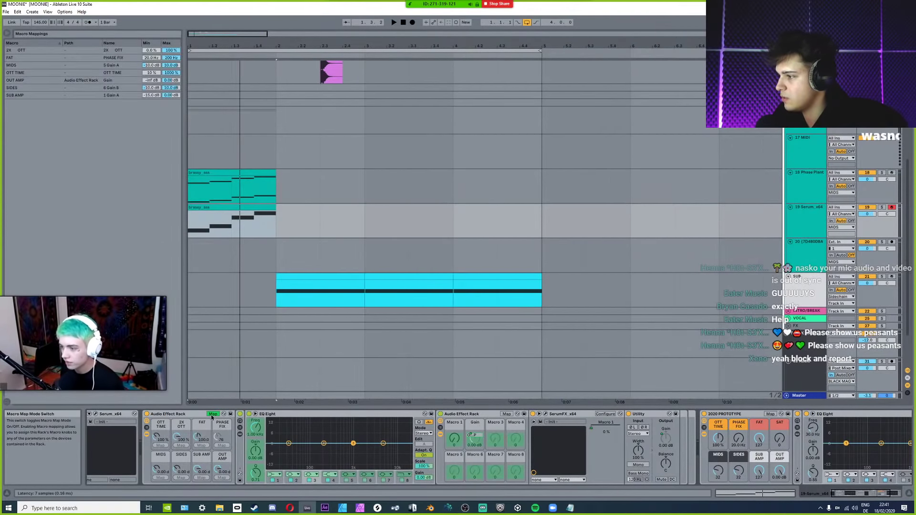
left_click(42, 90)
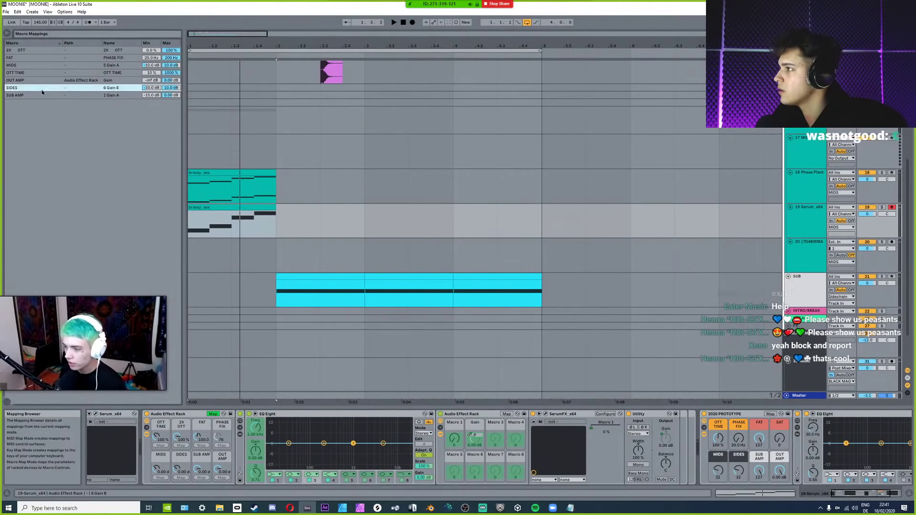
key("ctrl+m")
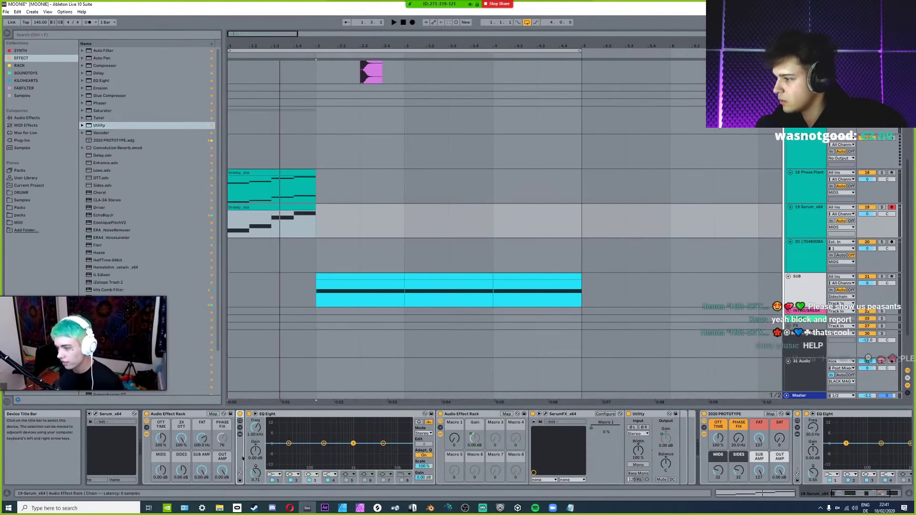
Unfold the nested rack, move its PHASE FIX mapping from the outer rack's FAT macro to PHASE FIX, and leave map mode.
key("ctrl+m")
key("ctrl+m")
key("ctrl+m")
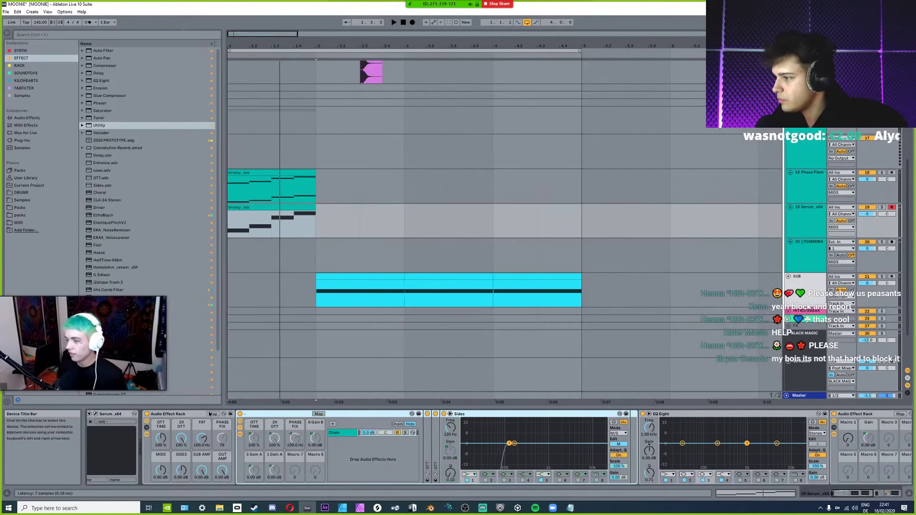
left_click(295, 438)
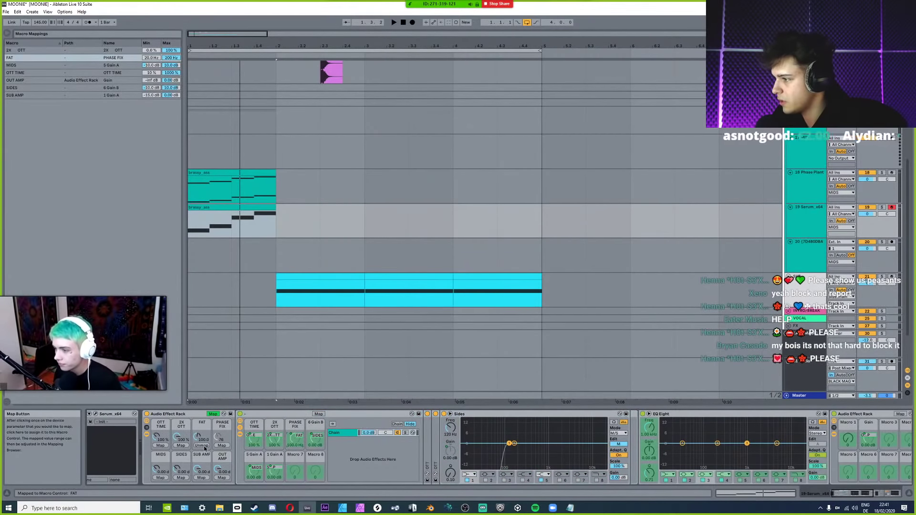
left_click(222, 445)
key("ctrl+m")
left_click_drag(222, 445, 222, 442)
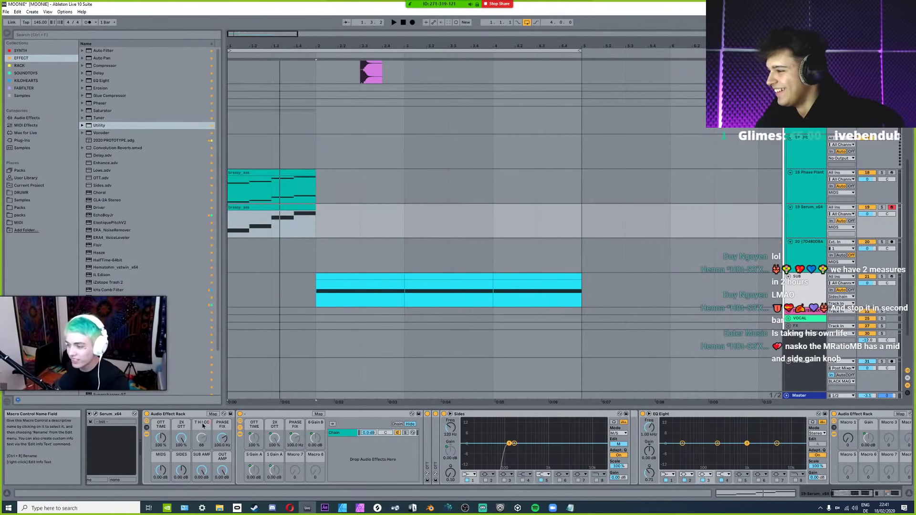
Rename the outer rack's FAT macro to "T H I C C" and fold the nested rack.
type("C")
key("Return")
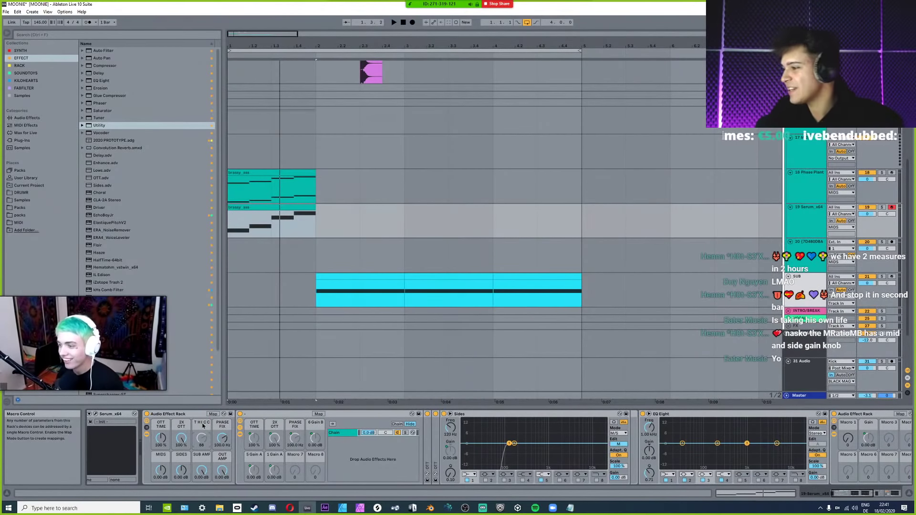
left_click(281, 415)
key("Delete")
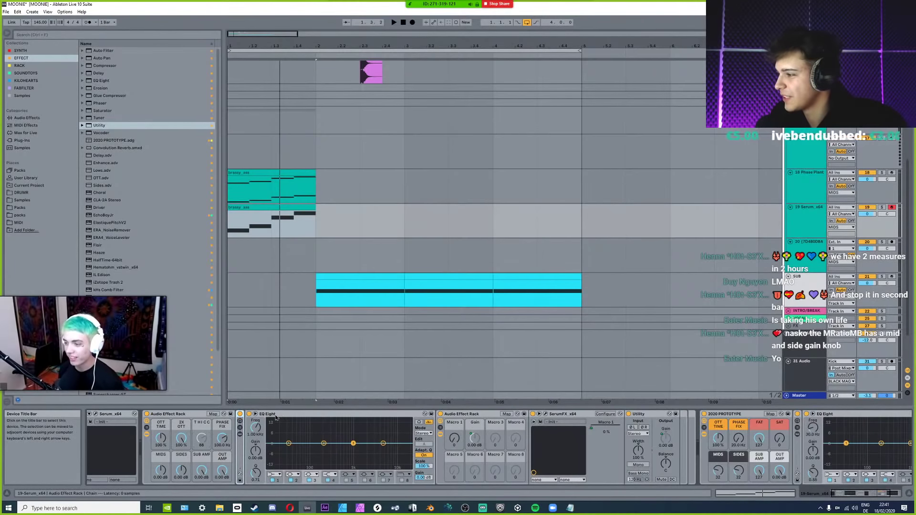
Colour the T H I C C macro red and the OTT TIME, 2X OTT and PHASE FIX macros white.
right_click(204, 426)
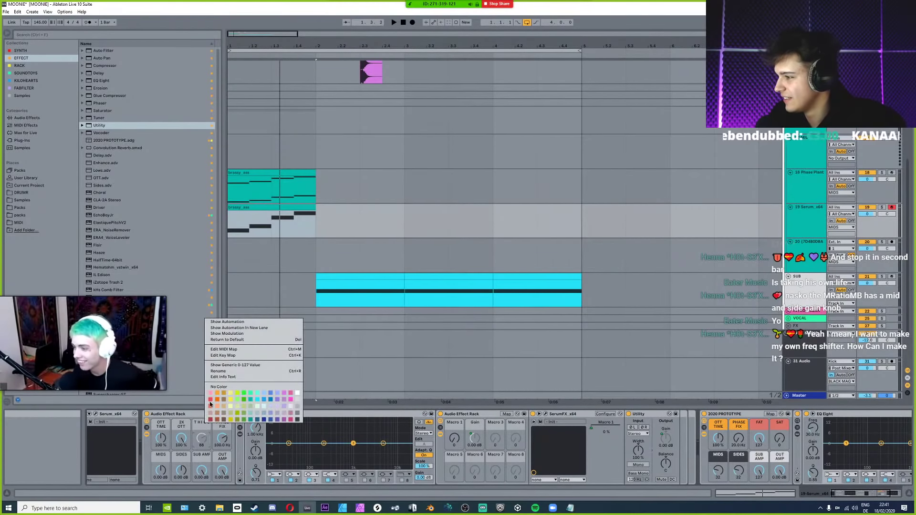
left_click(210, 401)
right_click(161, 424)
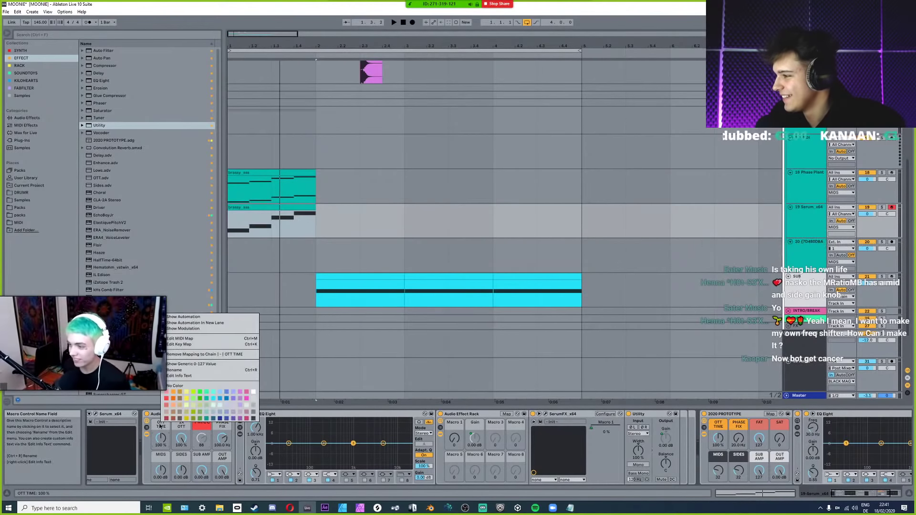
left_click(253, 393)
right_click(185, 425)
left_click(279, 392)
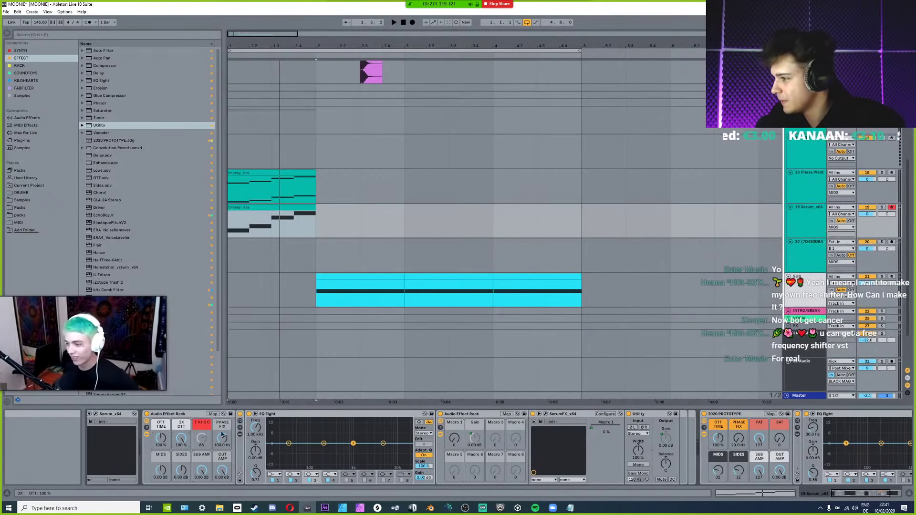
right_click(222, 425)
left_click(316, 392)
Colour the outer rack's MIDS and SIDES macros teal green.
right_click(165, 455)
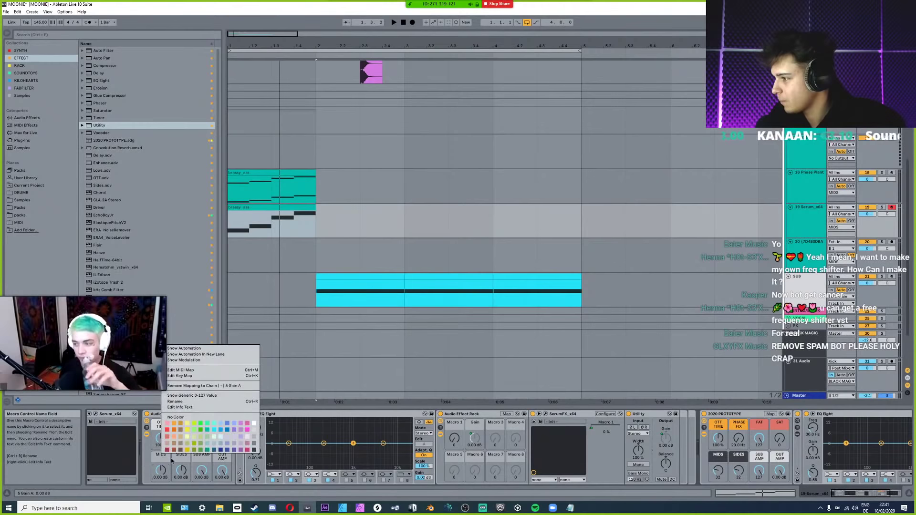
left_click(206, 431)
right_click(178, 456)
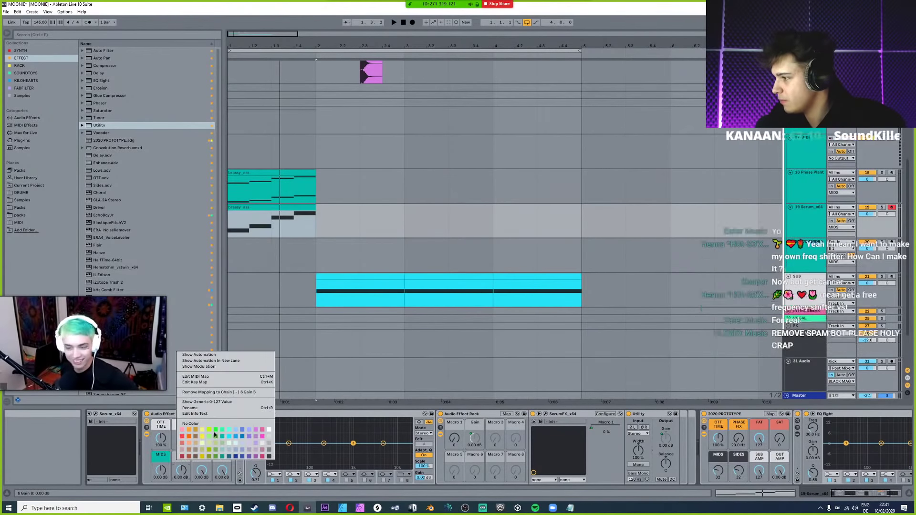
left_click(219, 431)
Colour the outer rack's SUB AMP and OUT AMP macros black.
right_click(205, 456)
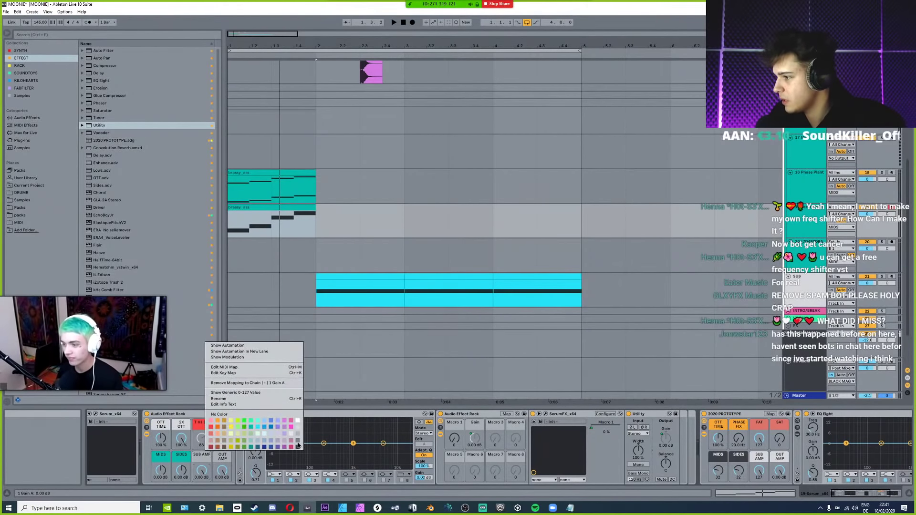
left_click(298, 442)
right_click(205, 454)
left_click(298, 450)
right_click(228, 454)
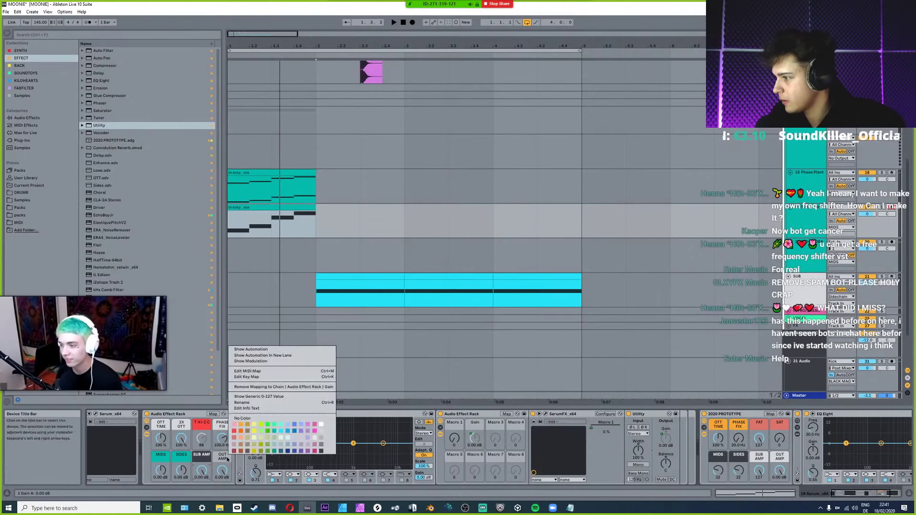
left_click(321, 451)
Check the devices in the nested chain and view SerumFX's distortion settings, closing the plug-in window again.
left_click(278, 414)
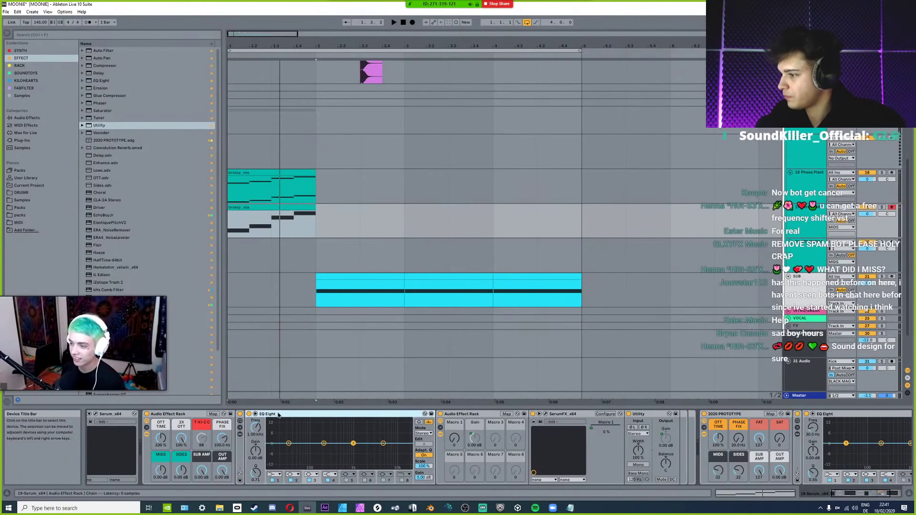
left_click(520, 415)
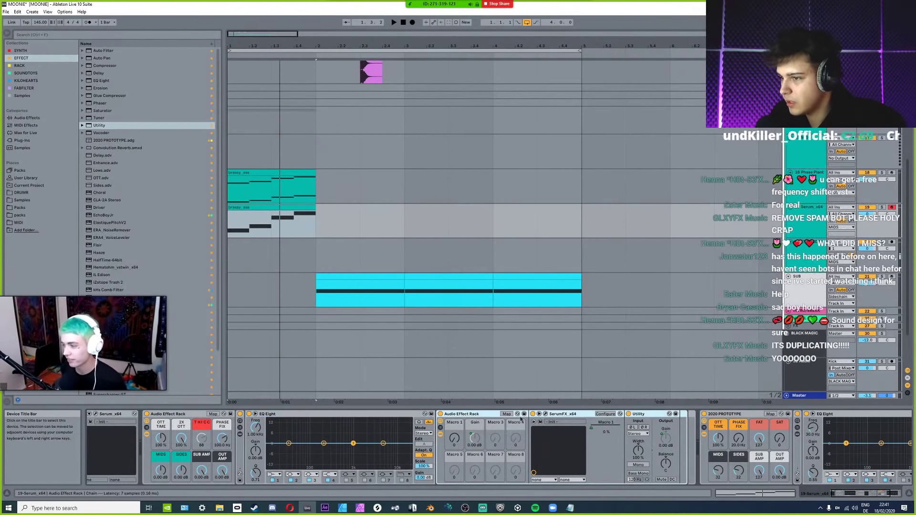
left_click(550, 415)
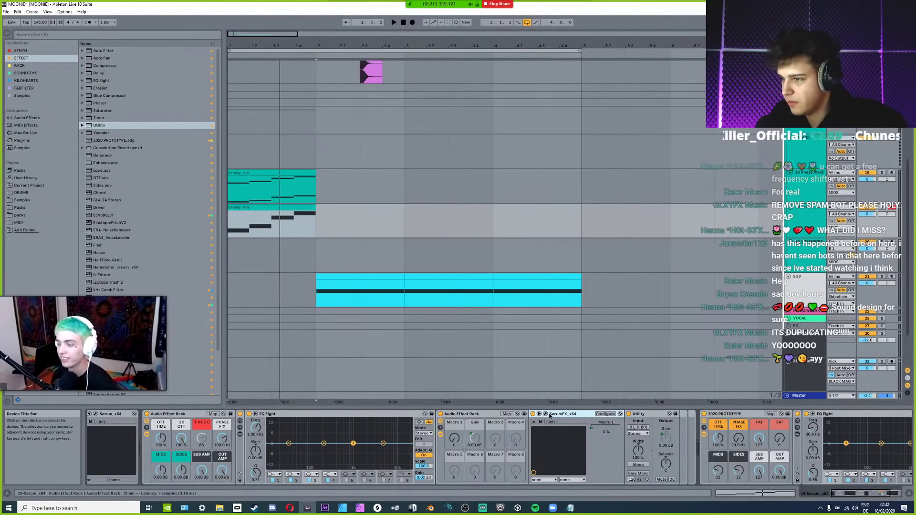
left_click(545, 414)
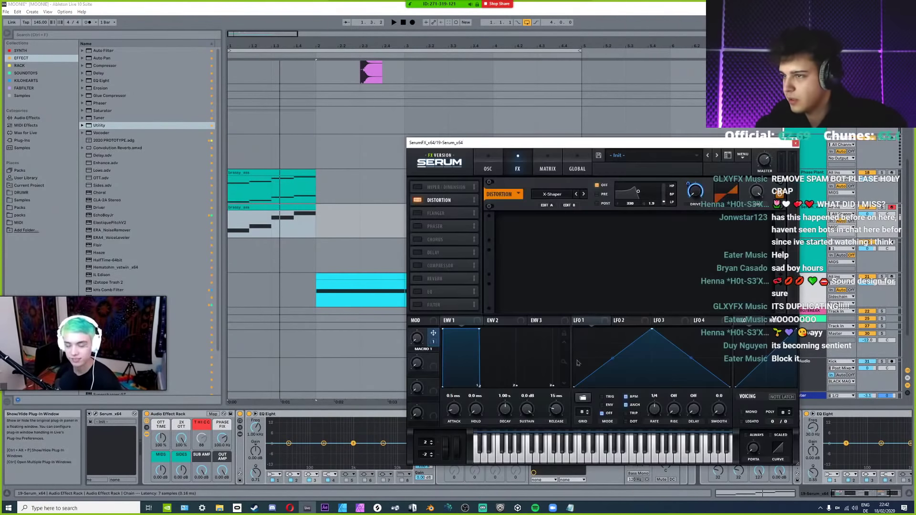
left_click(795, 143)
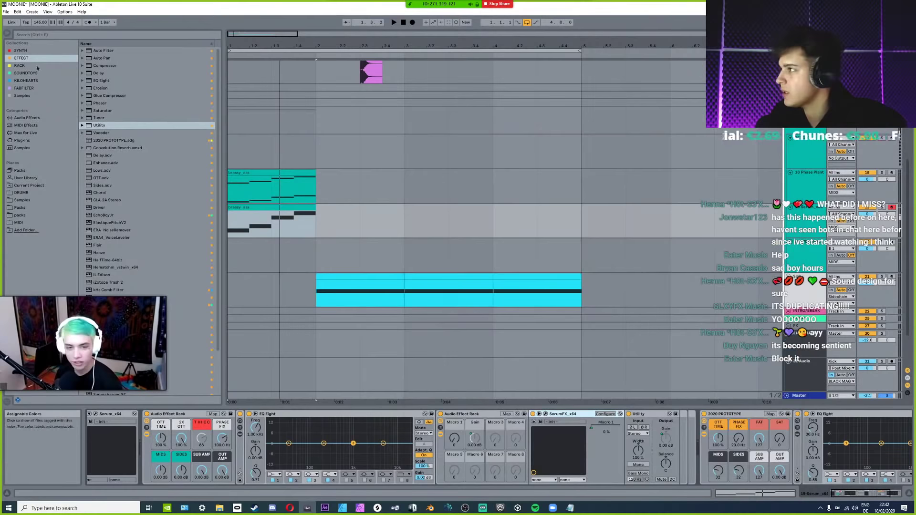
Add a Saturator between SerumFX and Utility and map its Drive to Macro 1 of the SerumFX rack.
left_click(102, 111)
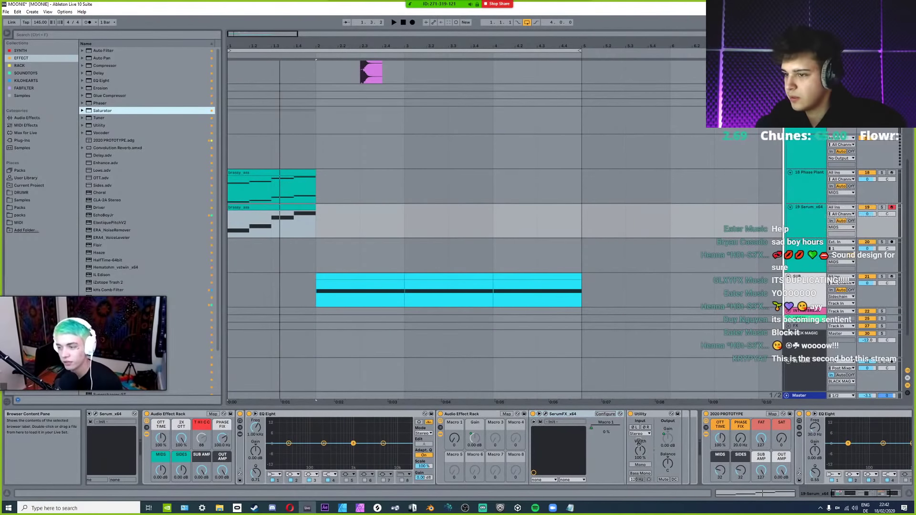
left_click_drag(654, 426, 654, 428)
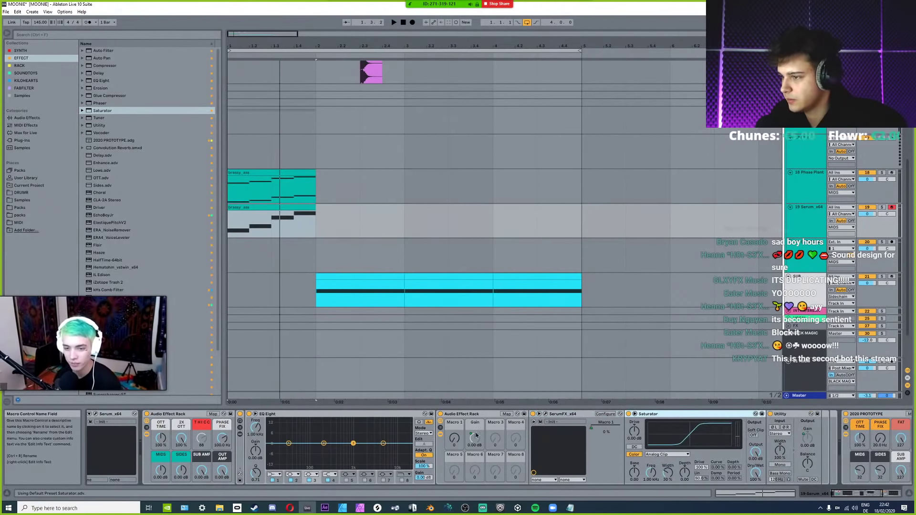
left_click(454, 440)
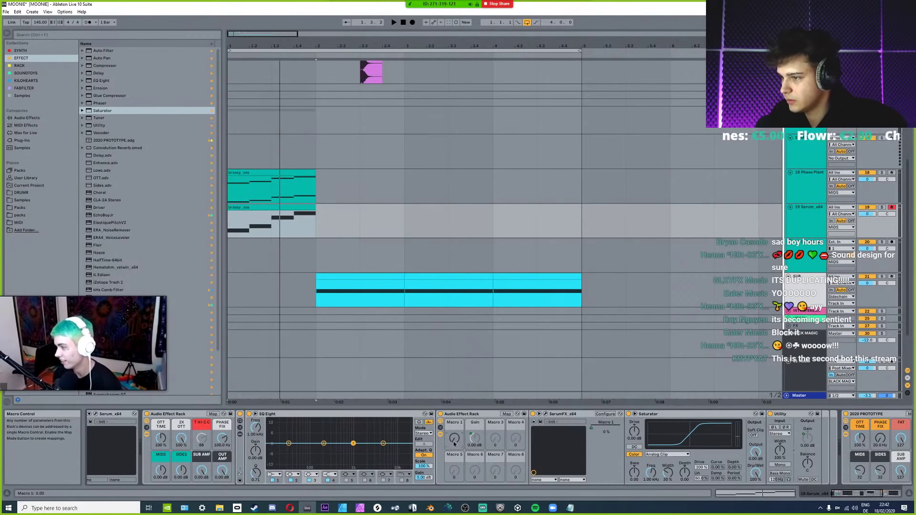
left_click(507, 414)
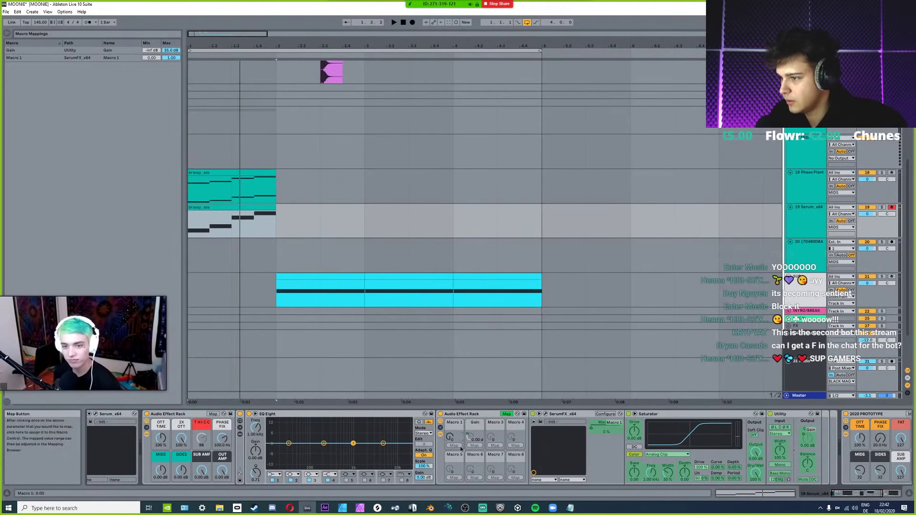
left_click(634, 432)
left_click(454, 445)
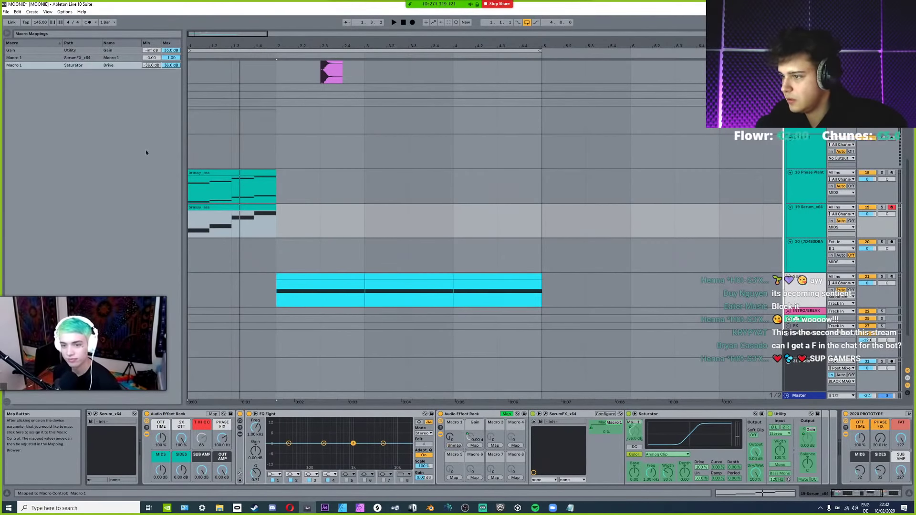
Limit the Saturator Drive mapping to a range of 0 to 4 dB and leave map mode.
left_click_drag(160, 66, 160, 67)
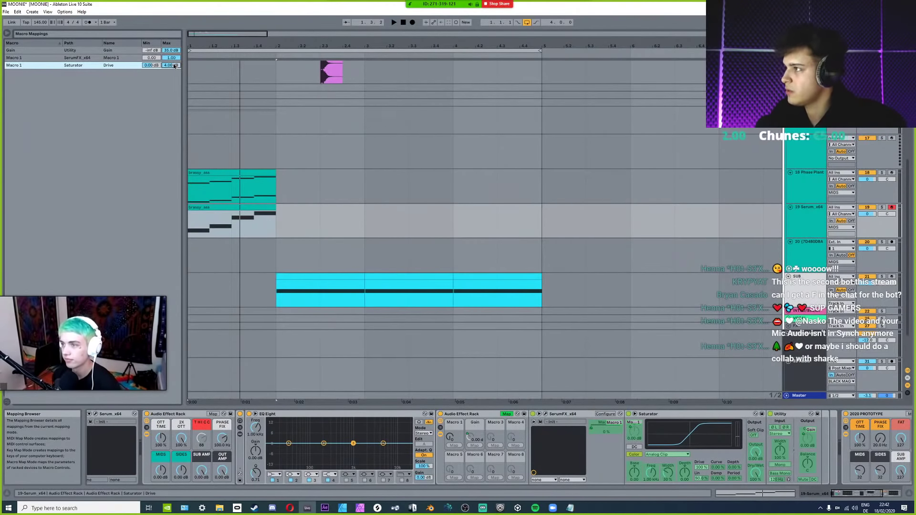
key("Return")
left_click(507, 414)
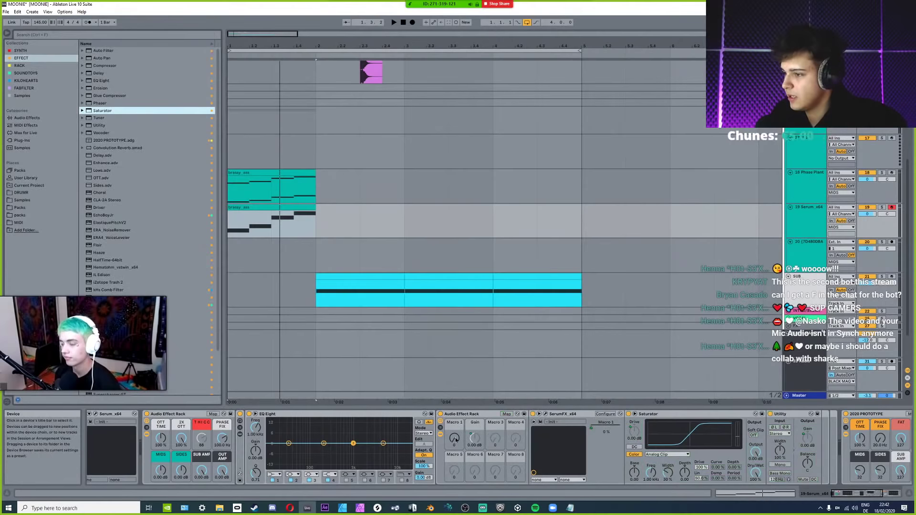
Map the SerumFX rack's Macro 1 to the outer T H I C C macro, lower the keyboard octave and raise T H I C C to 127.
left_click(212, 414)
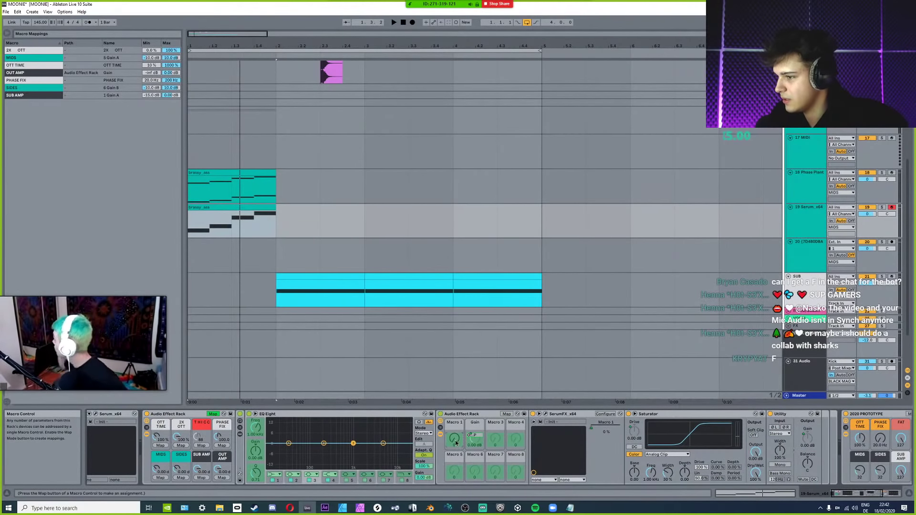
left_click(212, 414)
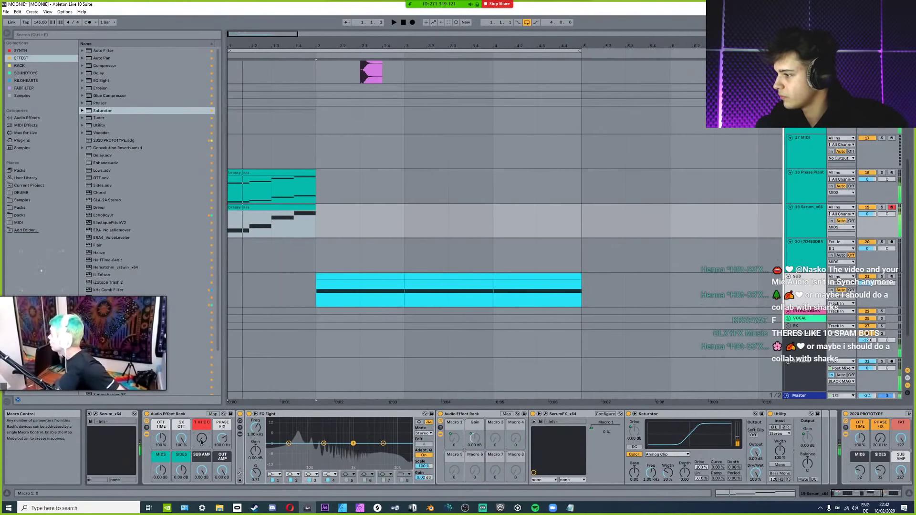
key("z")
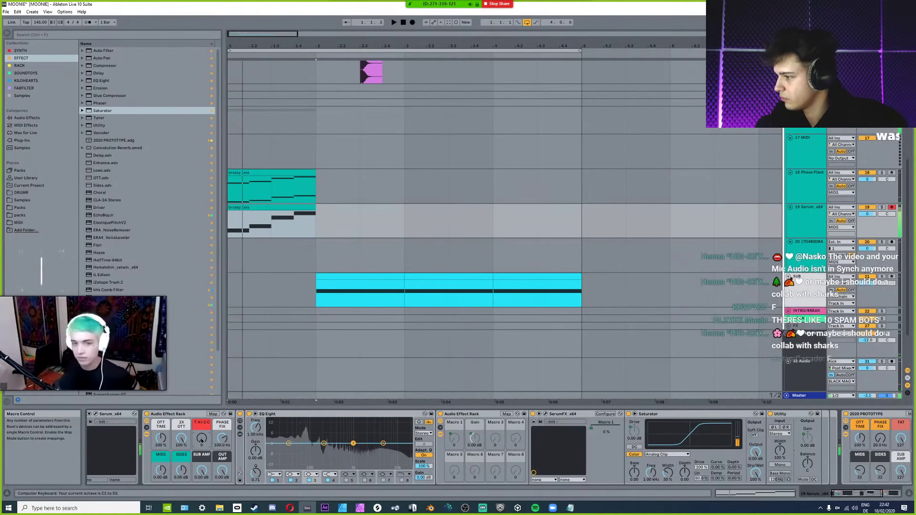
key("z")
left_click_drag(204, 439, 204, 413)
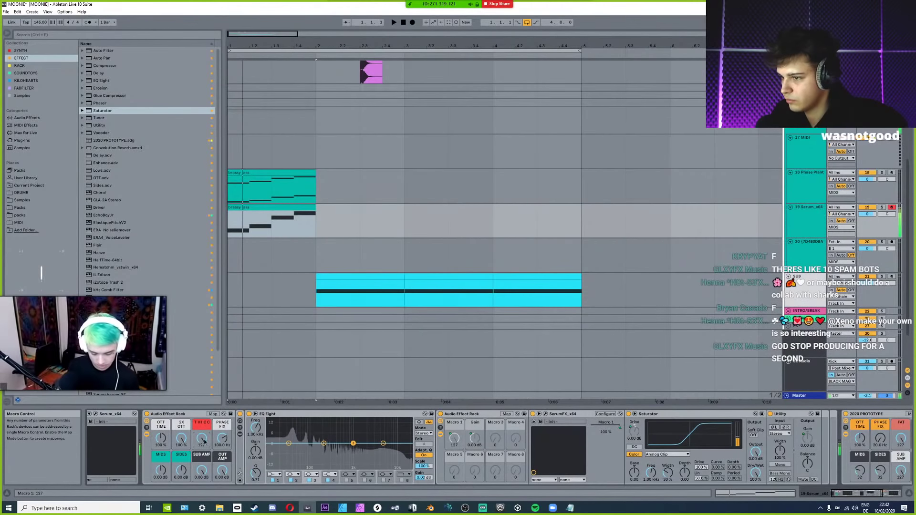
Open SerumFX, vary the T H I C C macro, and raise the X-Shaper distortion drive to about 90%.
left_click(545, 414)
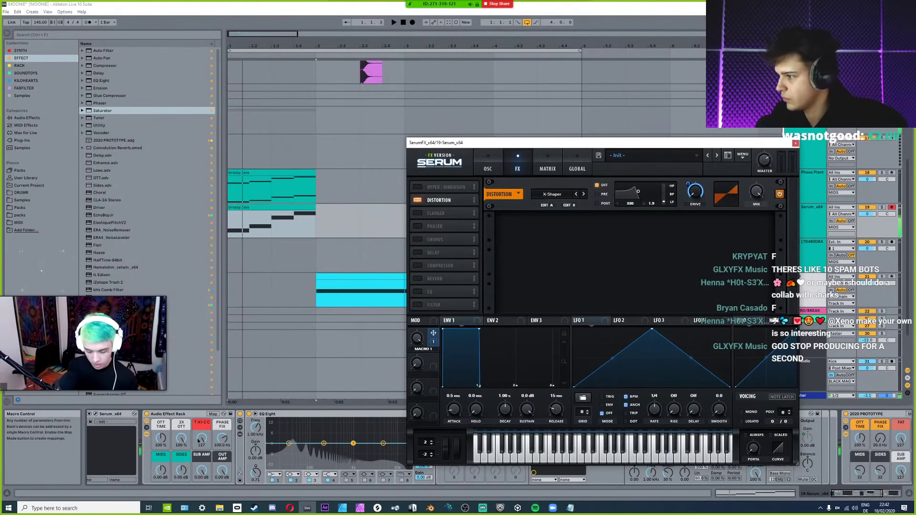
left_click_drag(201, 438, 202, 451)
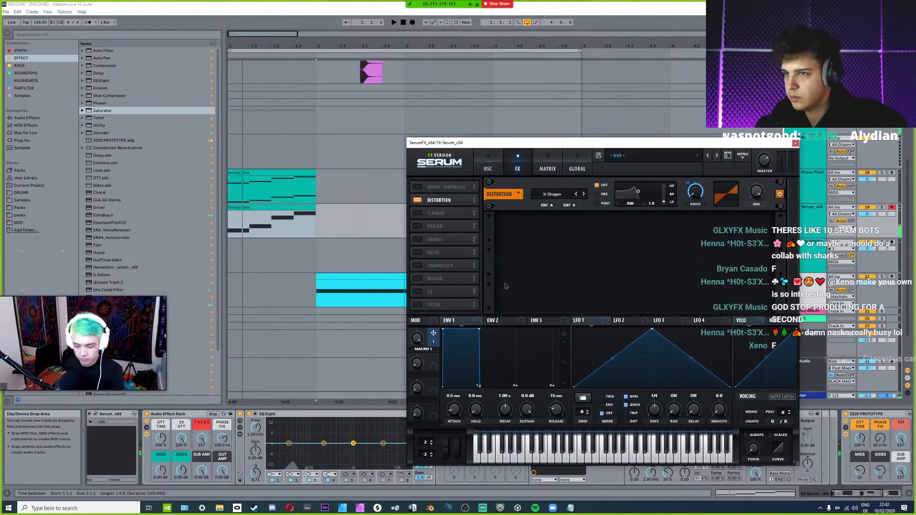
left_click_drag(695, 192, 736, 129)
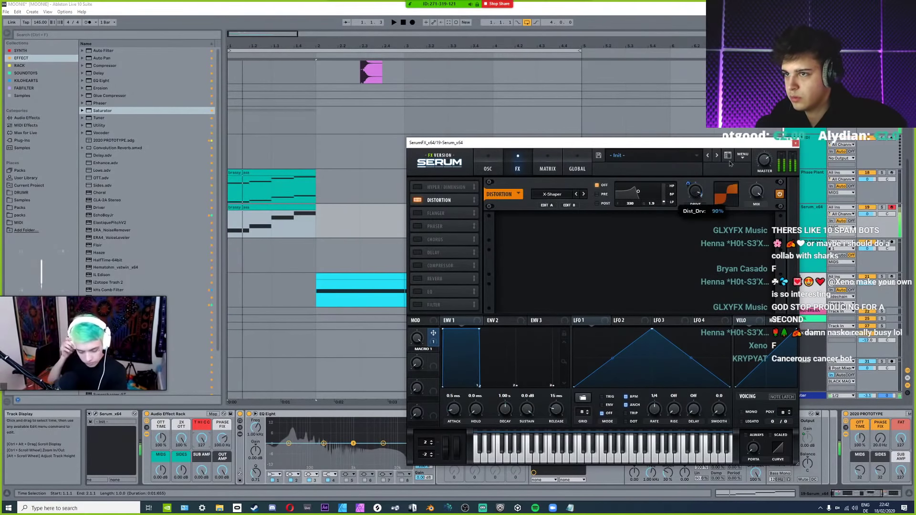
Lower the X-Shaper distortion drive in SerumFX and remove the Macro 1 modulation from it.
left_click(202, 439)
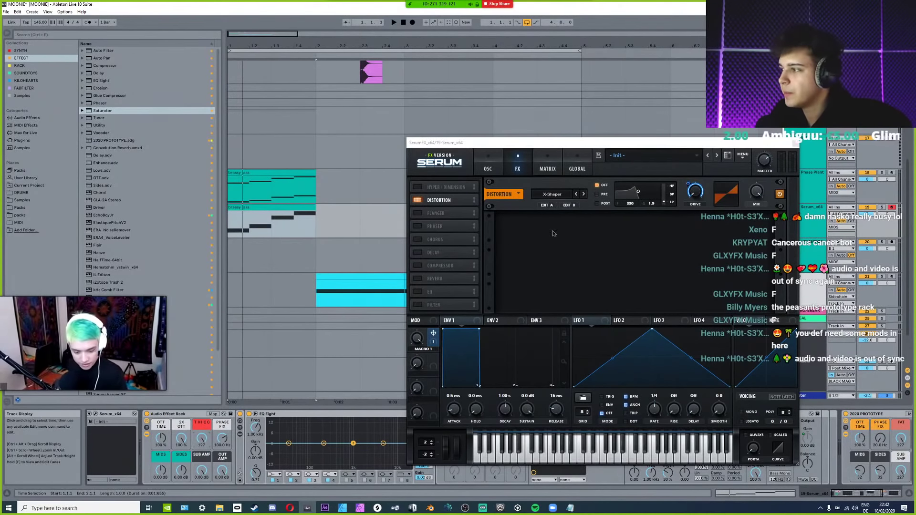
left_click_drag(695, 192, 667, 239)
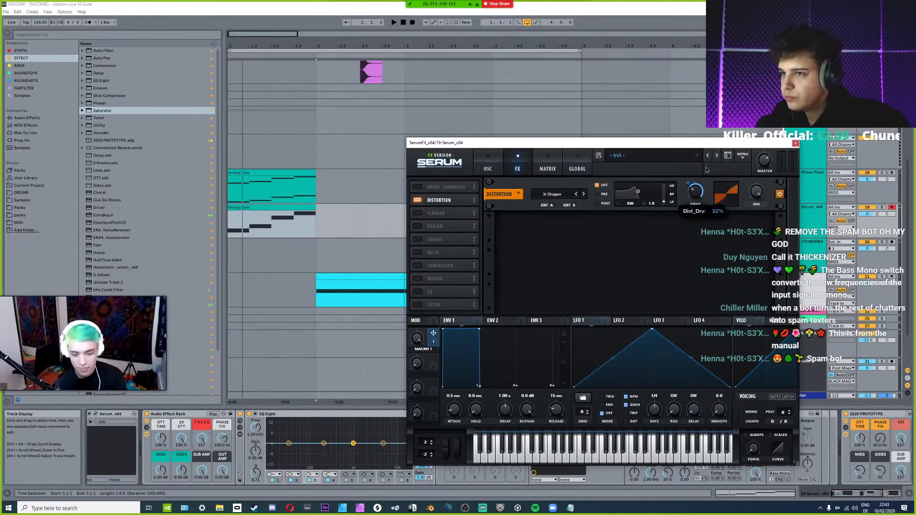
right_click(694, 191)
left_click(741, 203)
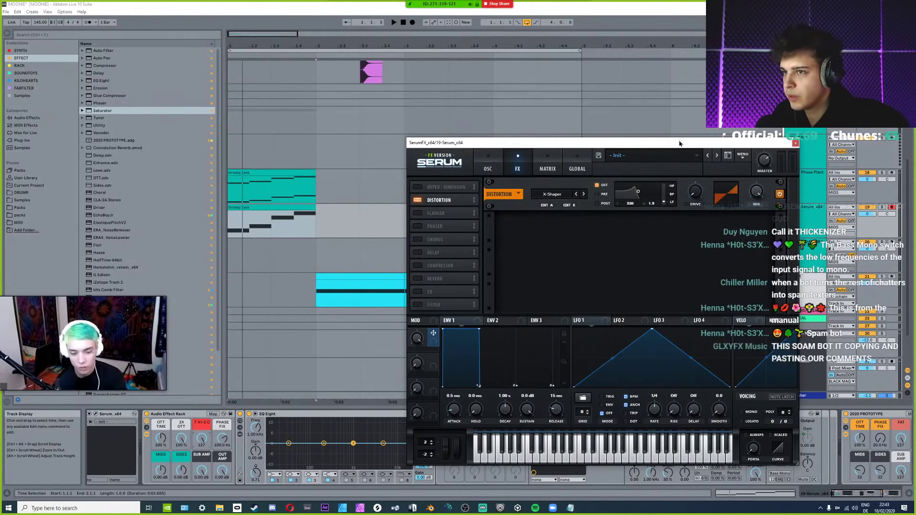
Map SerumFX's distortion drive directly to Macro 1 of the inner rack, leave map mode and close the plug-in window.
left_click_drag(477, 142, 350, 47)
left_click(506, 414)
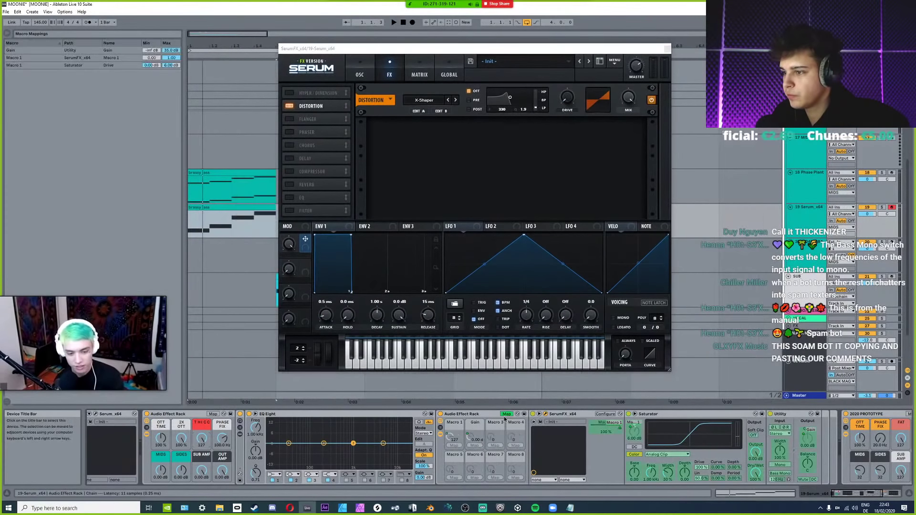
left_click(567, 98)
left_click(454, 446)
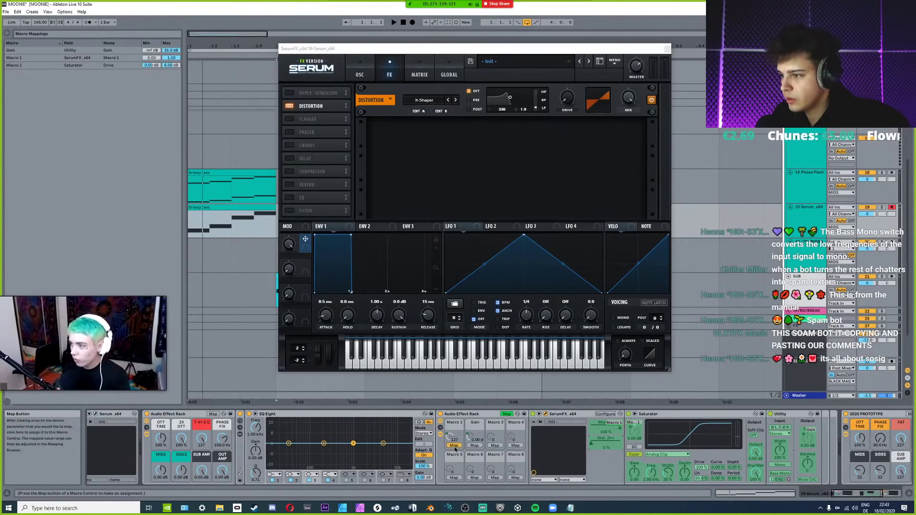
left_click(506, 414)
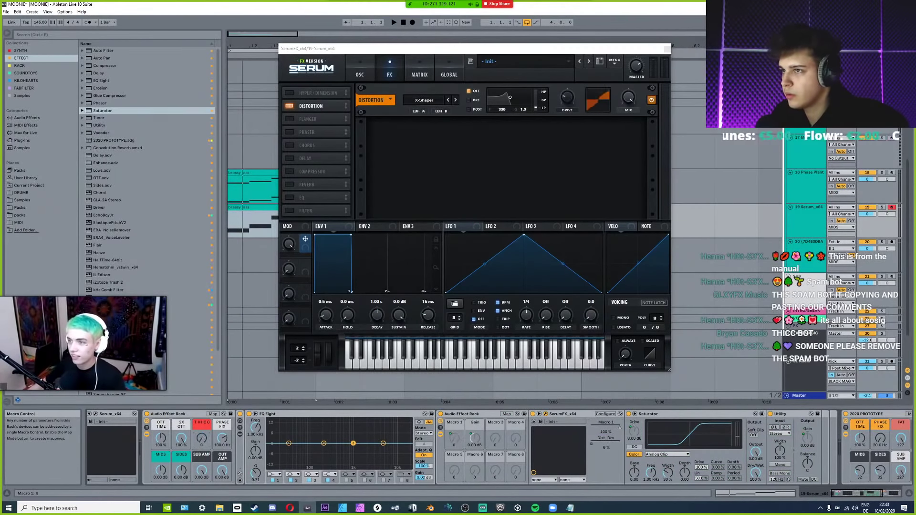
left_click(546, 414)
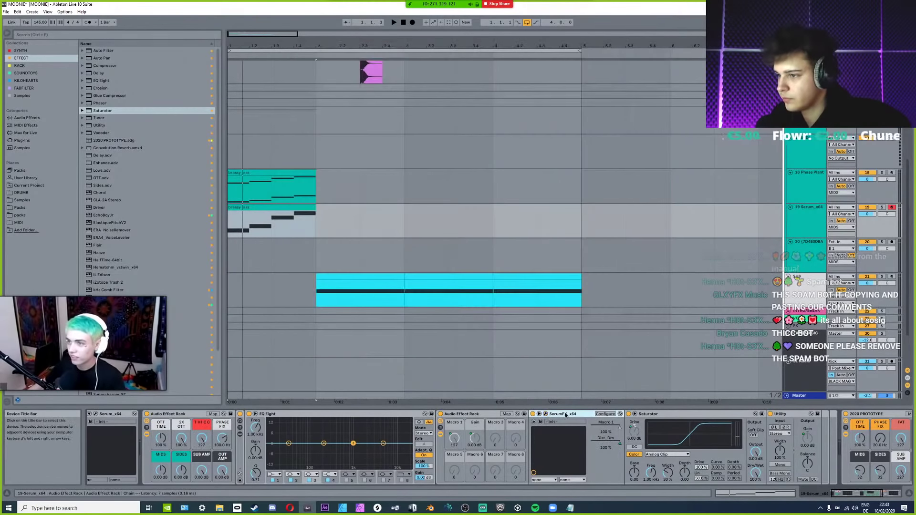
Collapse SerumFX, test the SUB AMP macro with the outer rack's devices shown, and collapse the Sides EQ.
double_click(557, 414)
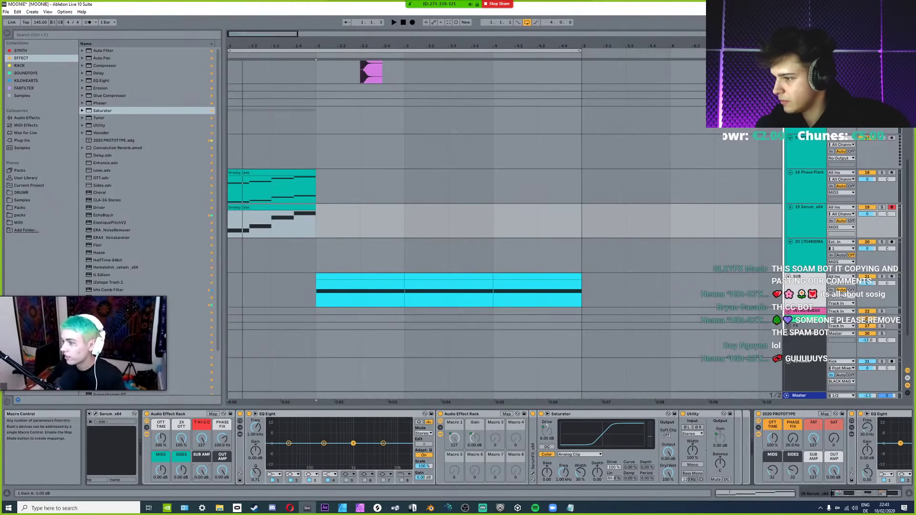
double_click(240, 456)
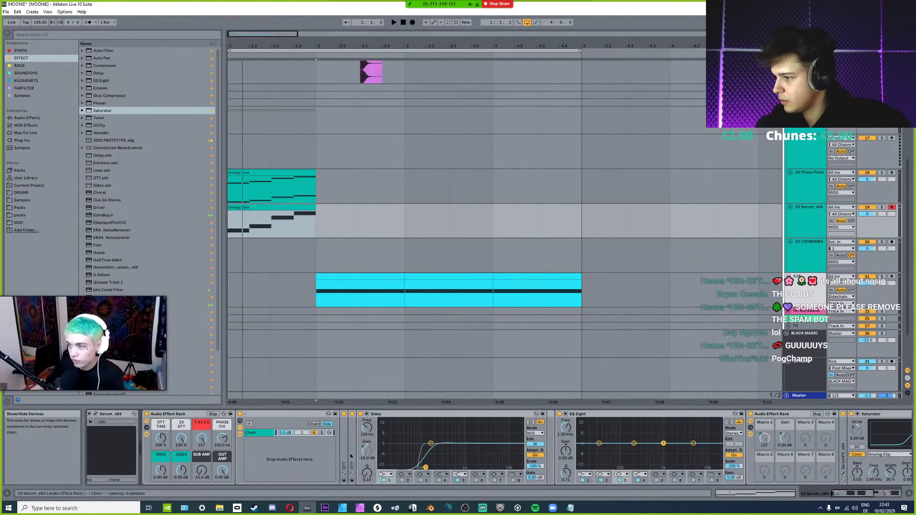
left_click_drag(201, 470, 201, 453)
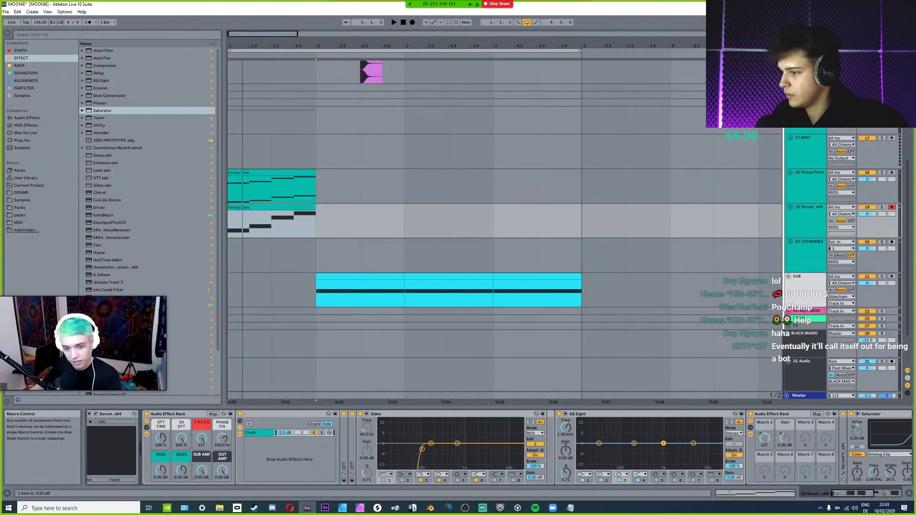
double_click(410, 414)
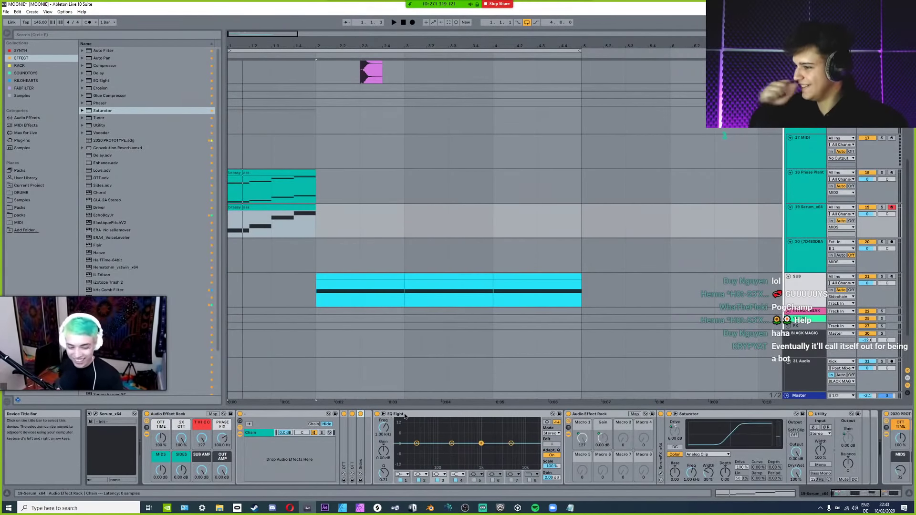
double_click(257, 414)
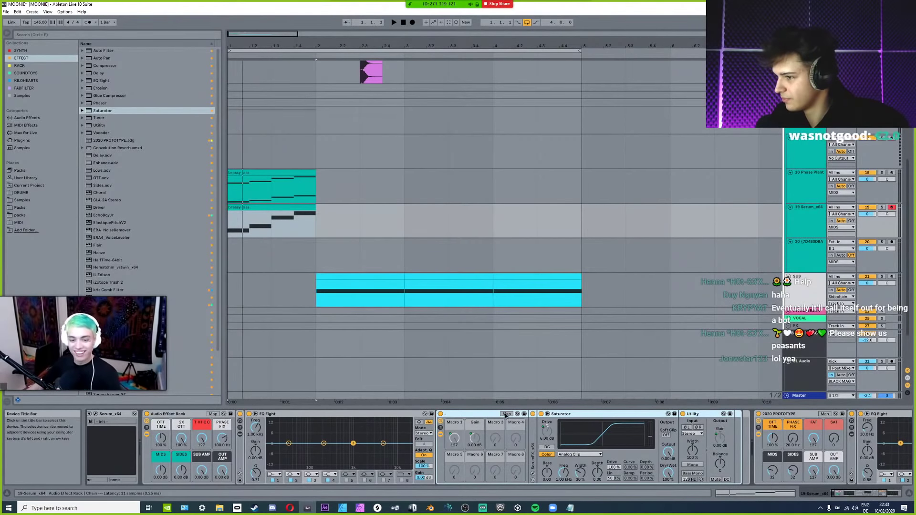
Review the inner SerumFX rack's macro mappings and collapse that rack.
left_click(224, 417)
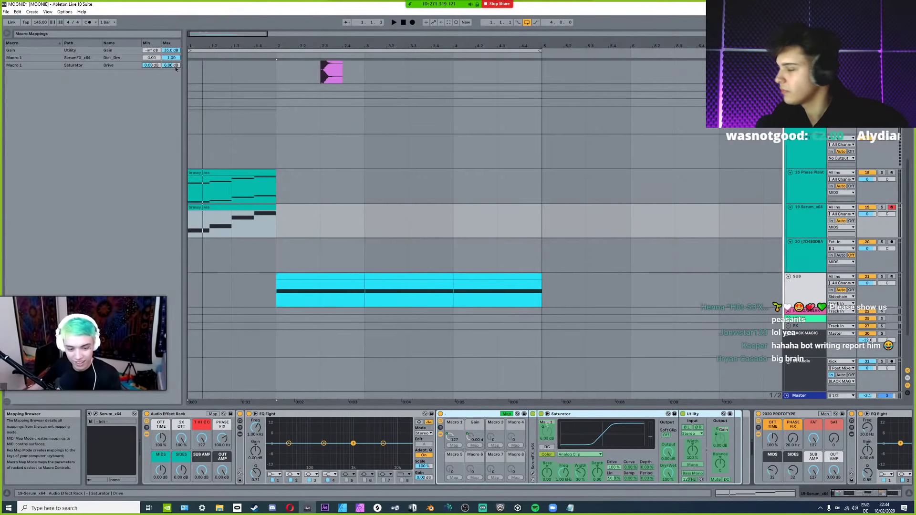
left_click(506, 414)
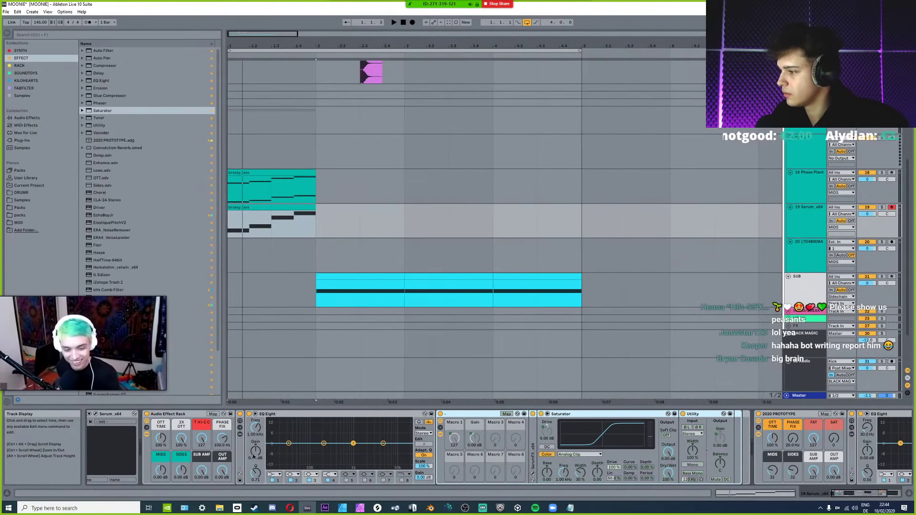
left_click(454, 438)
left_click(443, 415)
key("Delete")
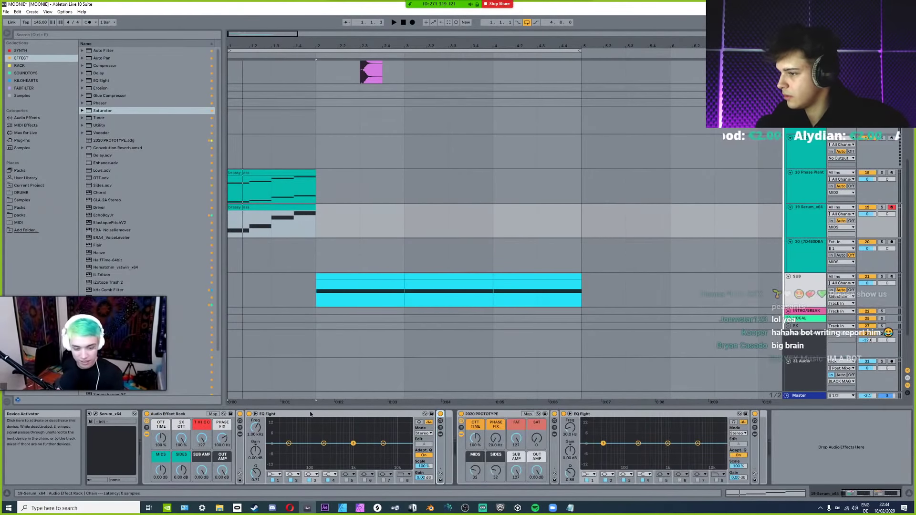
Delete the 2020 PROTOTYPE rack from the Serum track and set the T H I C C macro to 64.
left_click(487, 418)
key("Delete")
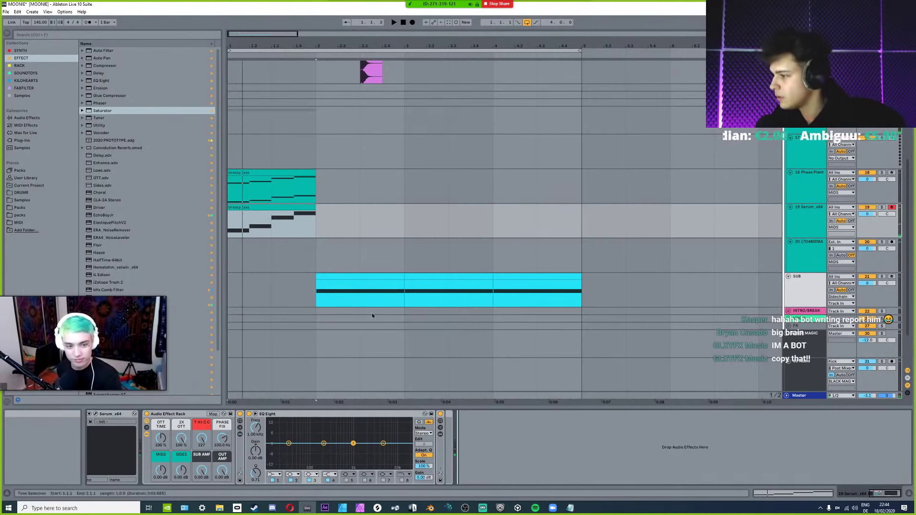
left_click_drag(200, 438, 201, 470)
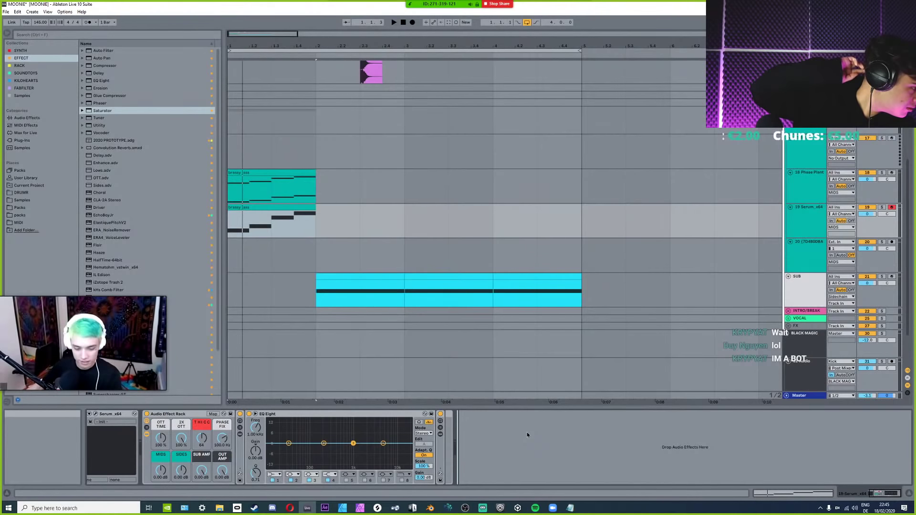
Switch to Pedalboard 2, look over its audio effect chain, and minimize its window.
key("alt+Tab")
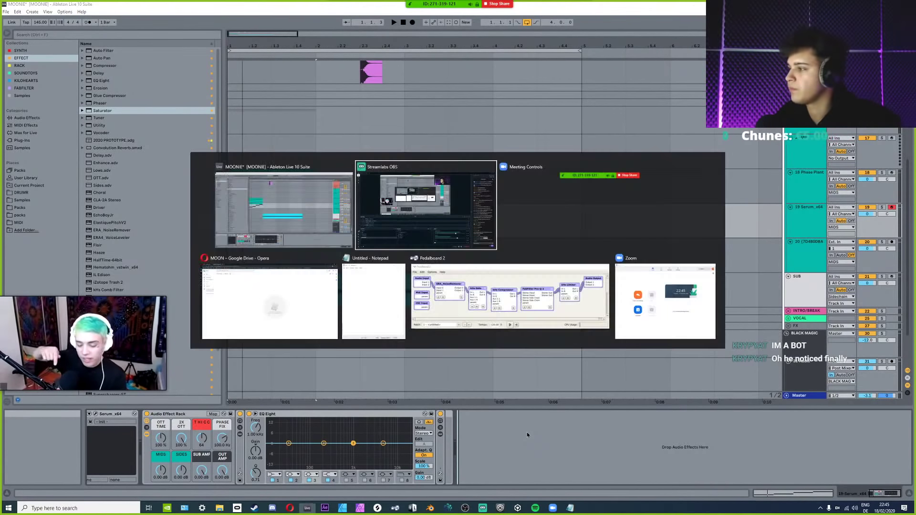
key("alt+Tab")
key("alt+Tab")
key("alt+Tab")
key("alt+Tab")
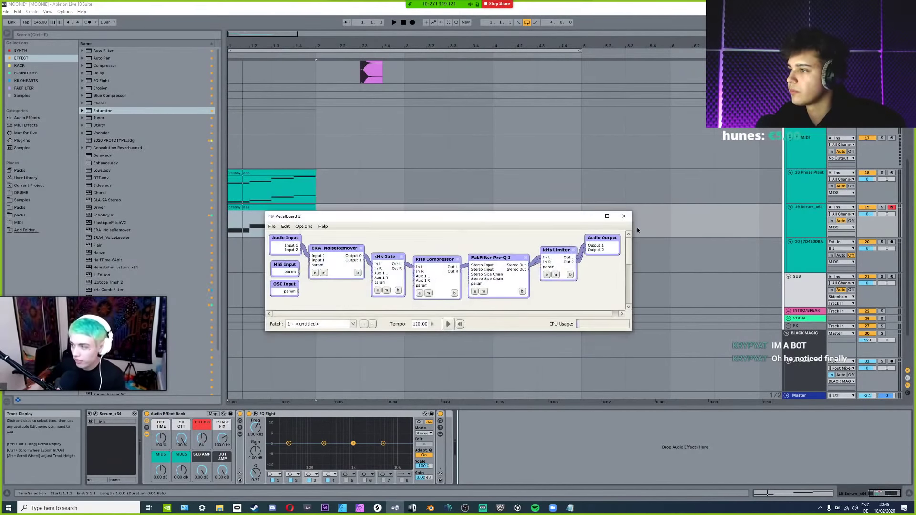
key("alt+Tab")
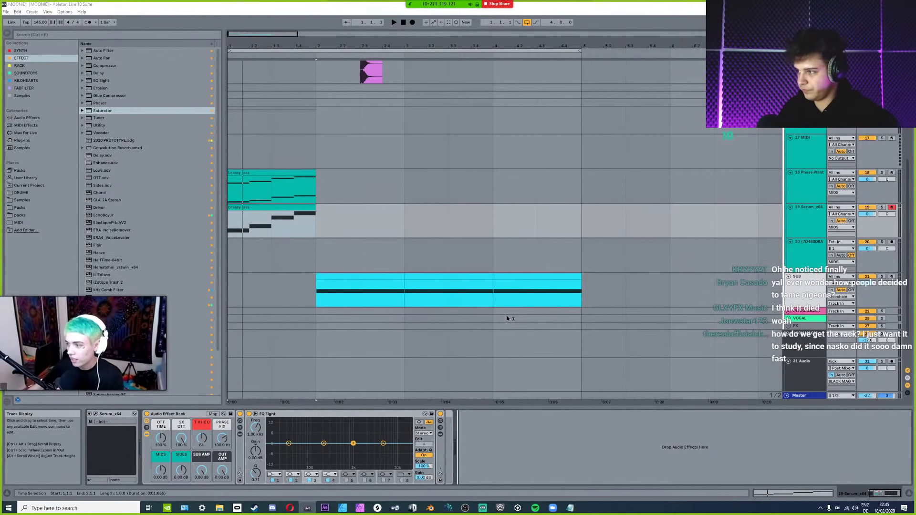
key("alt+Tab")
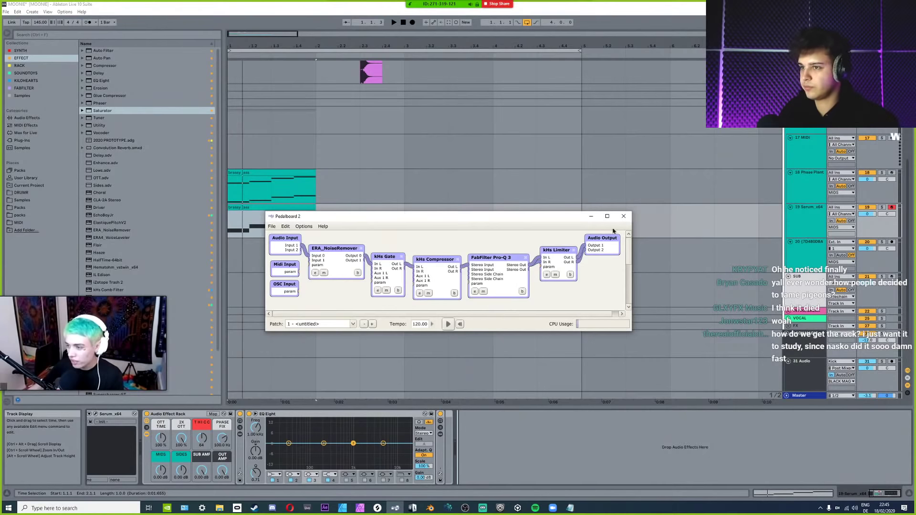
left_click(622, 217)
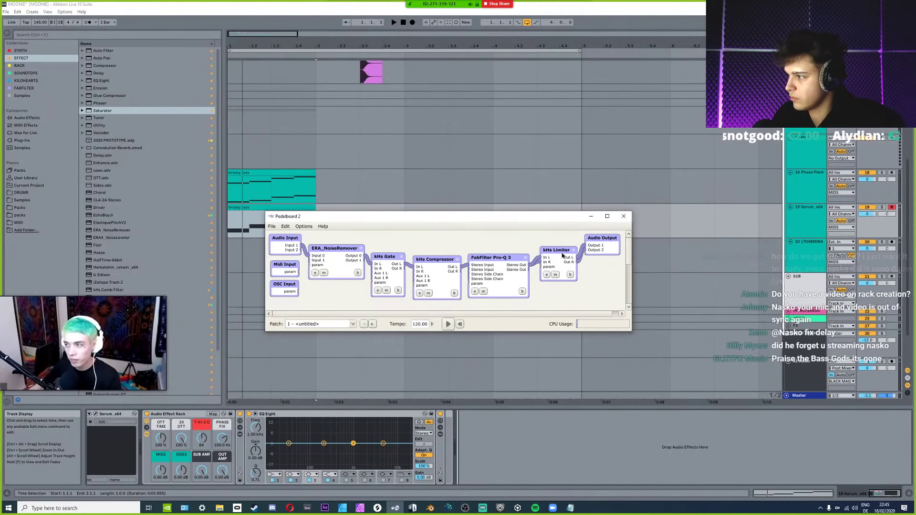
left_click(591, 216)
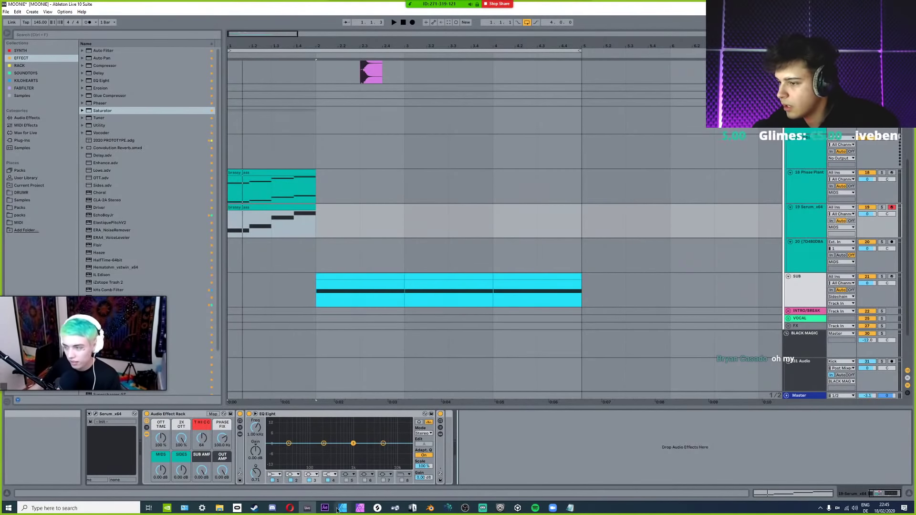
Switch to Streamlabs OBS and activate the DUO CAMERA scene.
left_click(483, 508)
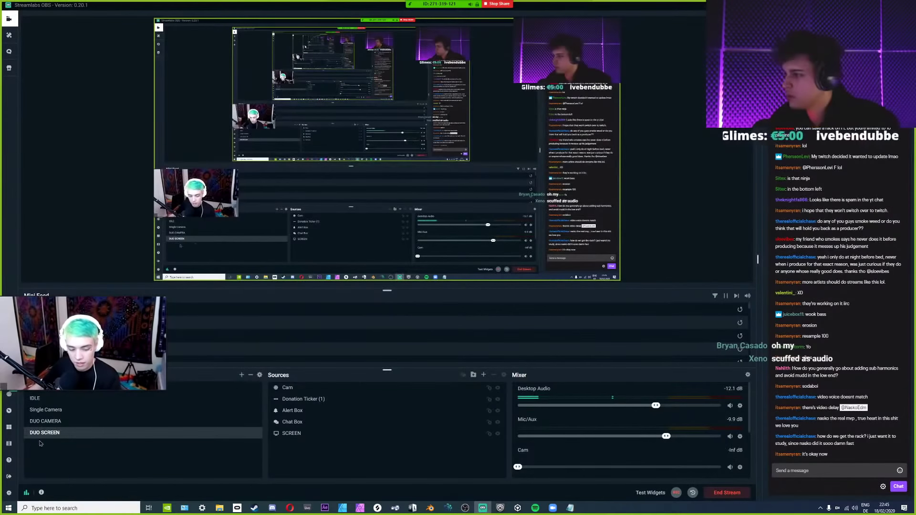
left_click(47, 423)
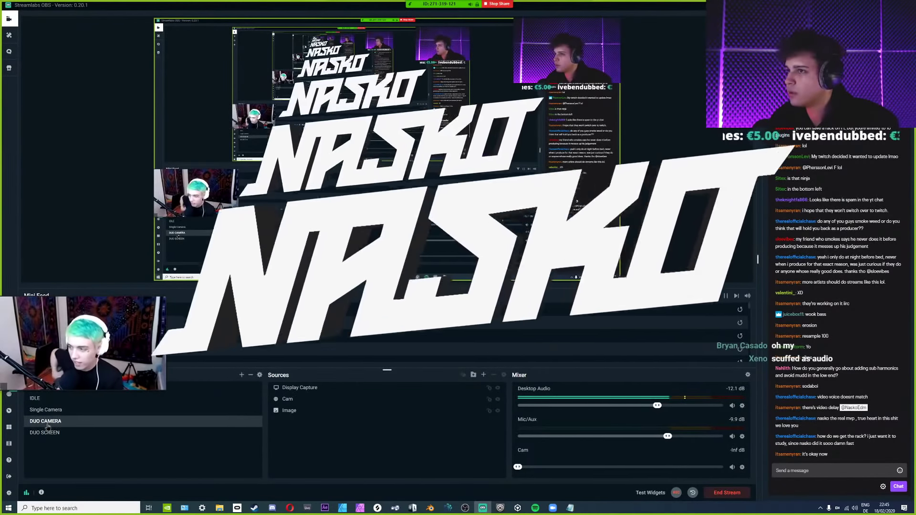
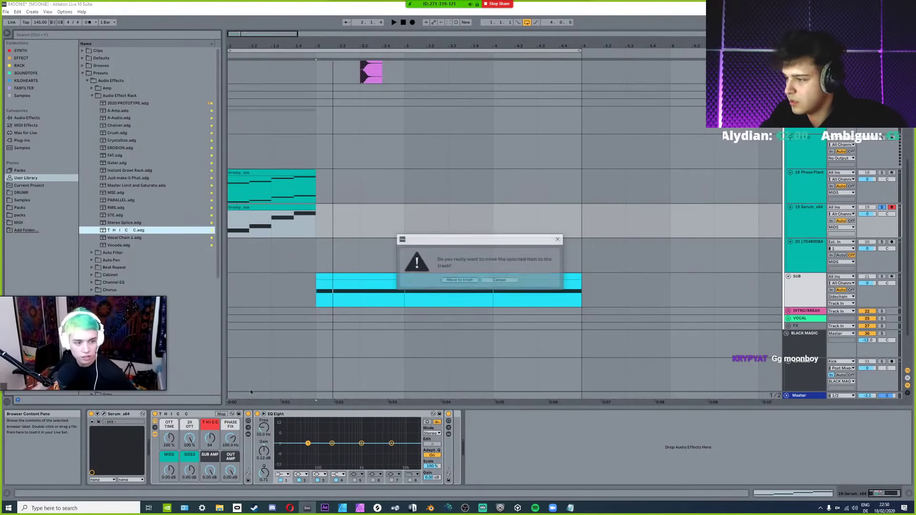
Try to move the T H I C C.adg rack preset to the trash.
key("Return")
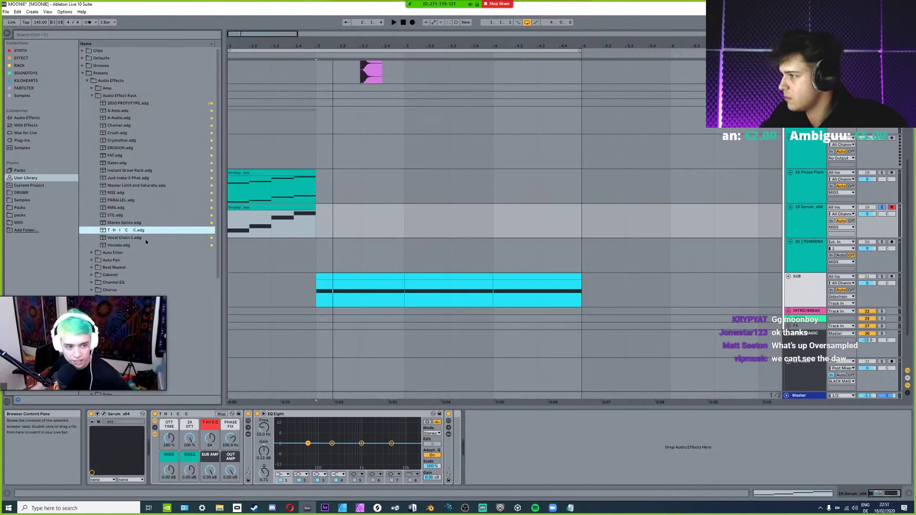
right_click(136, 231)
left_click(238, 293)
Play the Serum bass and toggle the T H I C C rack off and on to compare the sound.
key("space")
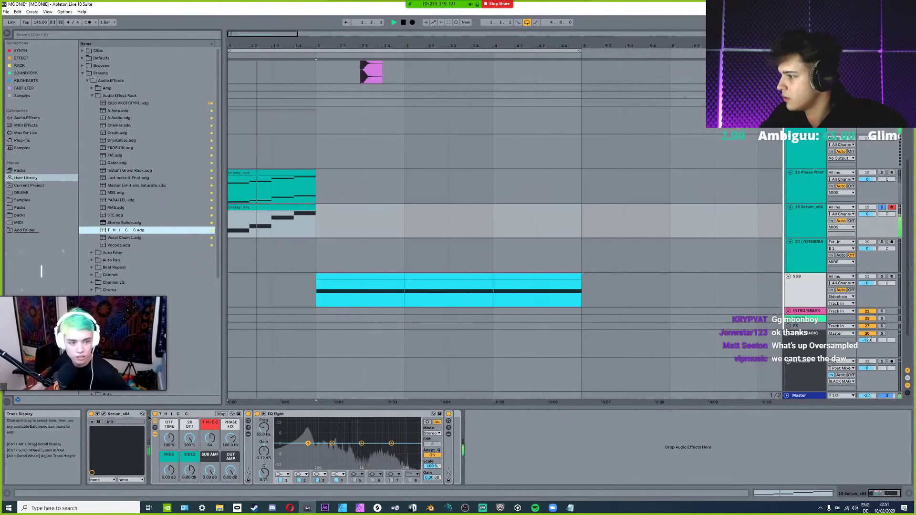
left_click(154, 414)
left_click(154, 414)
key("space")
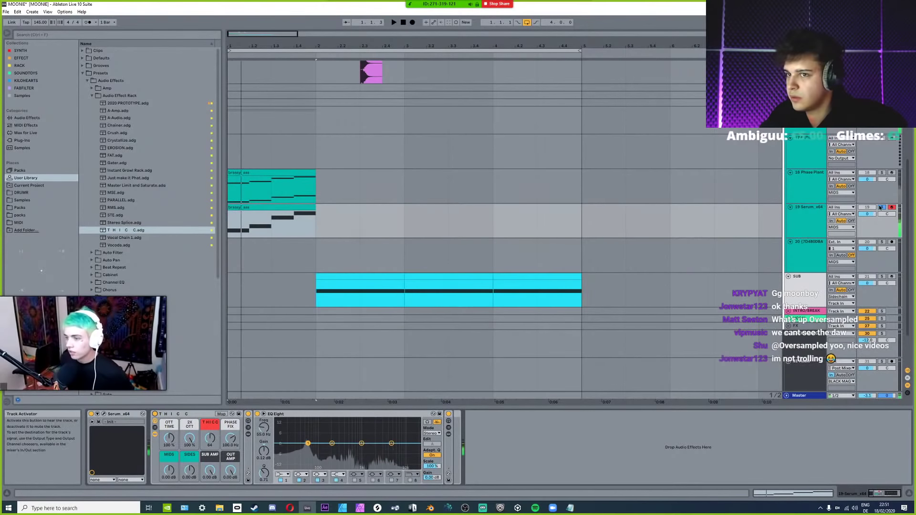
Open Serum and load the Sines 4 wavetable from Live 10's 07 Harmonics folder into oscillator A.
left_click(104, 414)
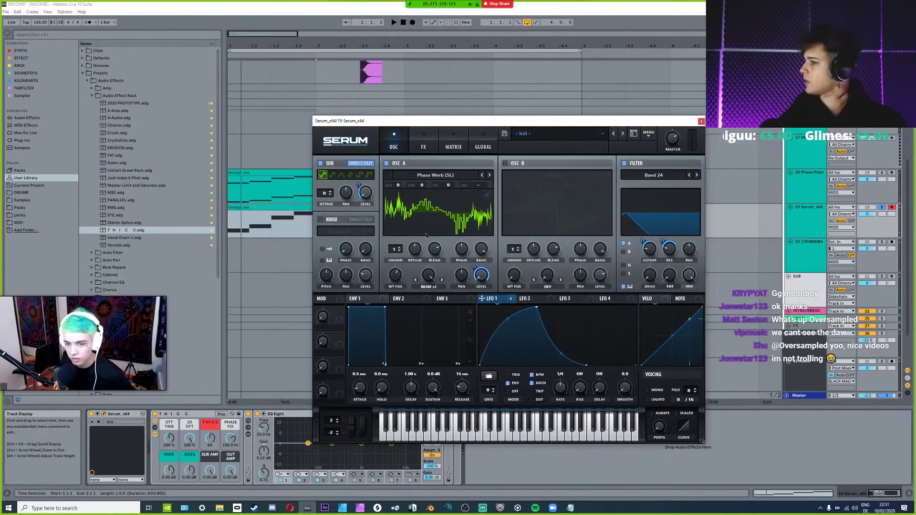
left_click(439, 177)
mouse_move(424, 233)
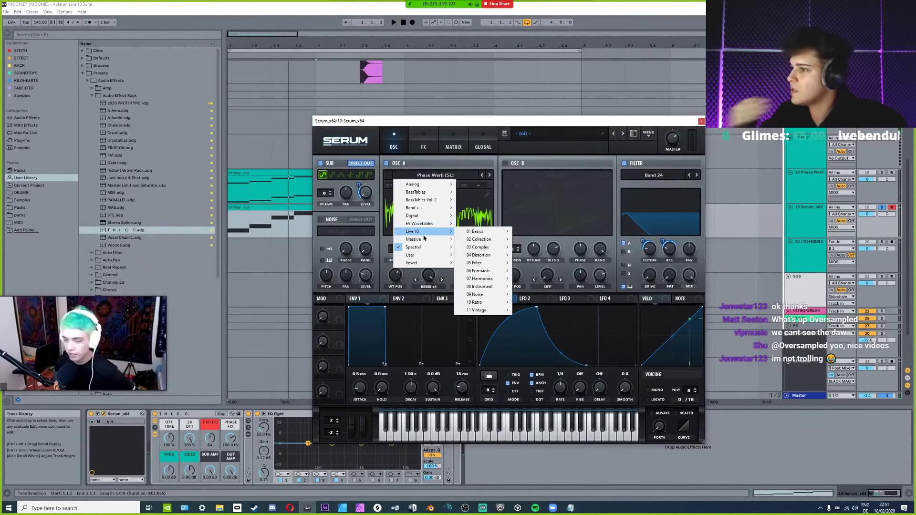
mouse_move(482, 251)
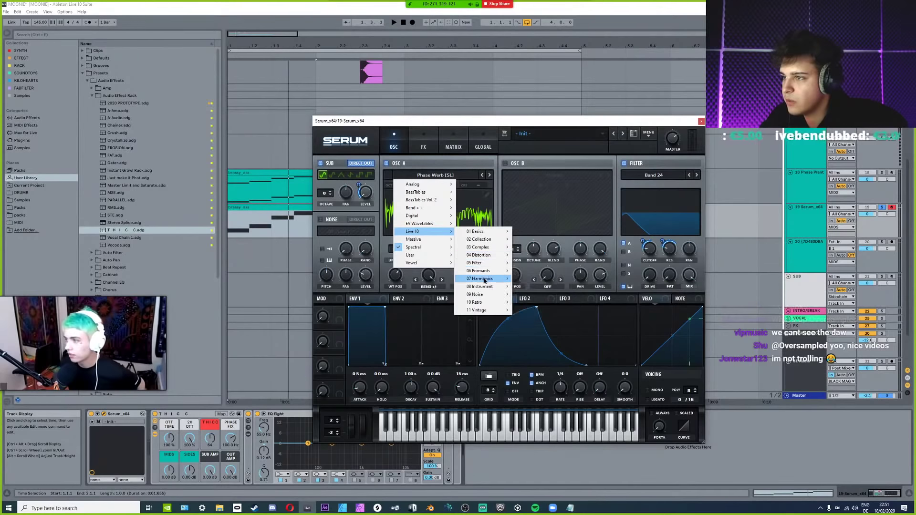
mouse_move(482, 279)
left_click(539, 302)
Play the bass and step oscillator A's wavetable back to 02 Sines 2.
key("space")
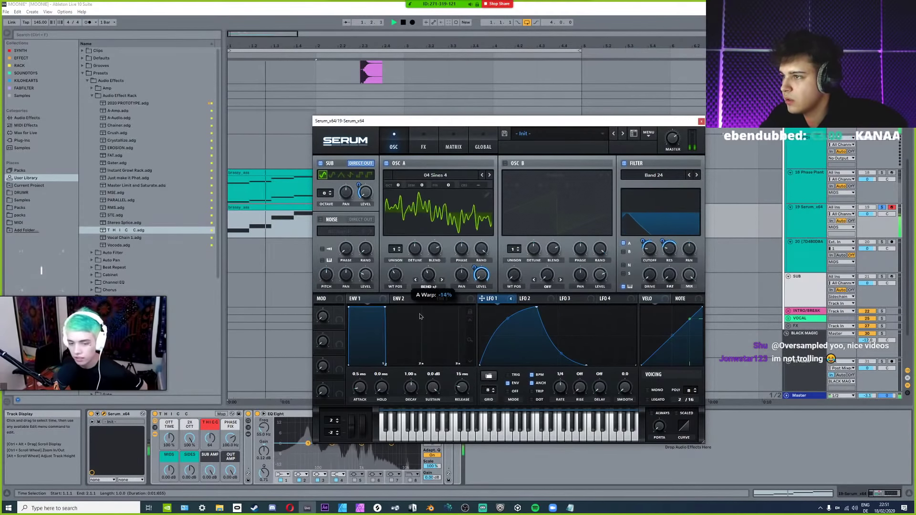
left_click(482, 176)
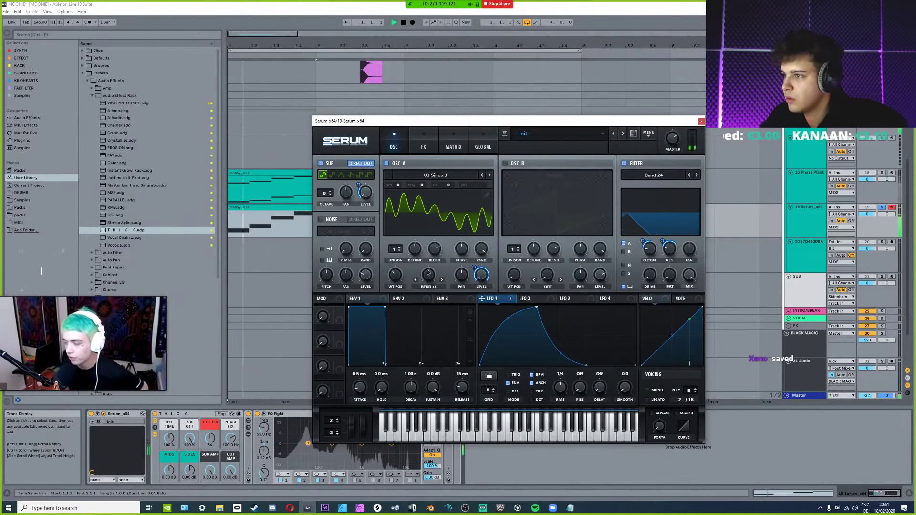
left_click(482, 175)
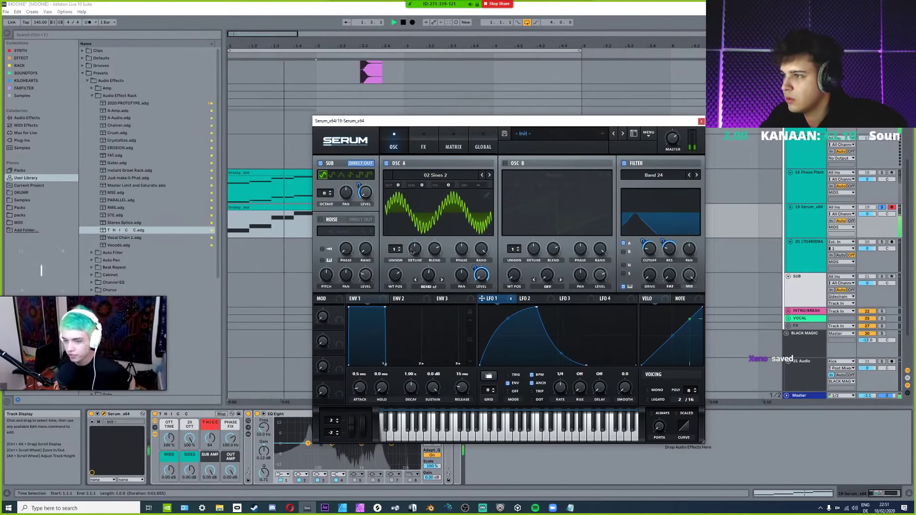
Adjust oscillator A's warp while playing the bass and advance its wavetable to 06 Spectral 1.
left_click_drag(429, 274, 466, 210)
key("space")
key("space")
left_click(489, 175)
left_click(490, 175)
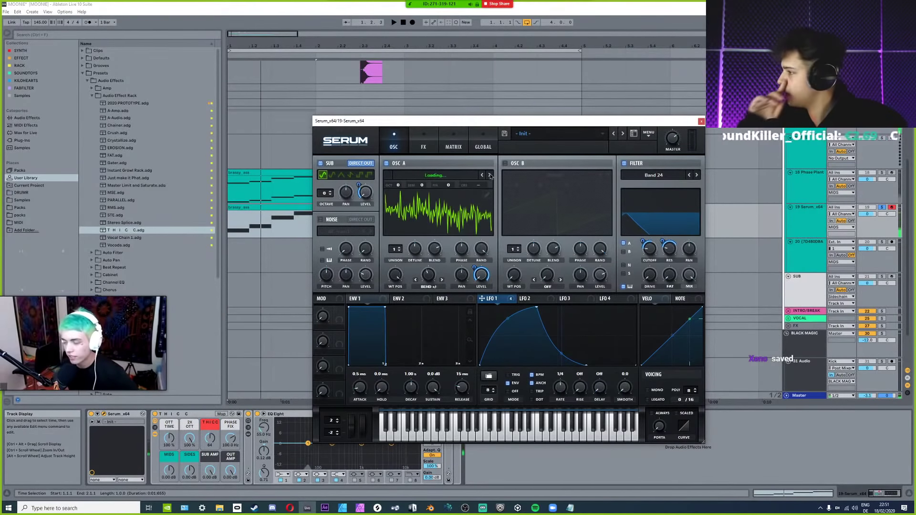
left_click(490, 175)
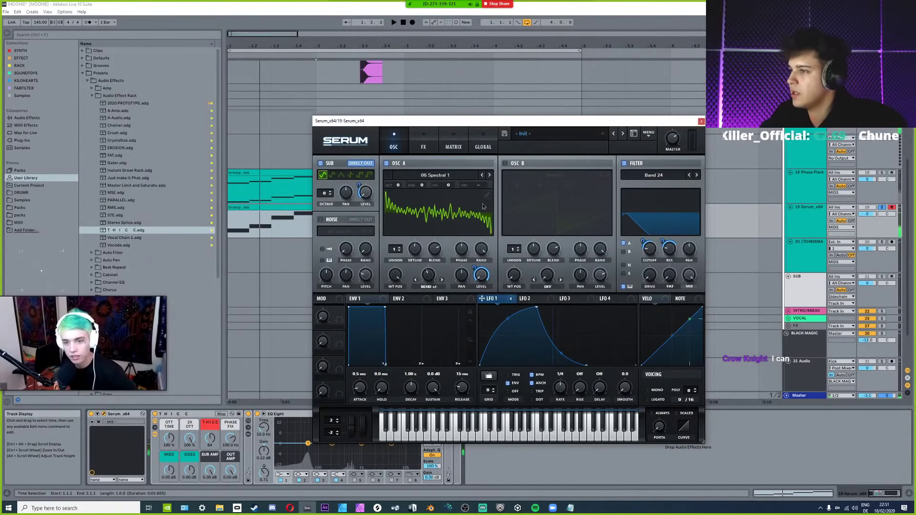
Audition further oscillator A wavetables up to 11 Crispy Sines, varying the warp and setting it to -17%.
left_click_drag(437, 281, 417, 318)
left_click(490, 175)
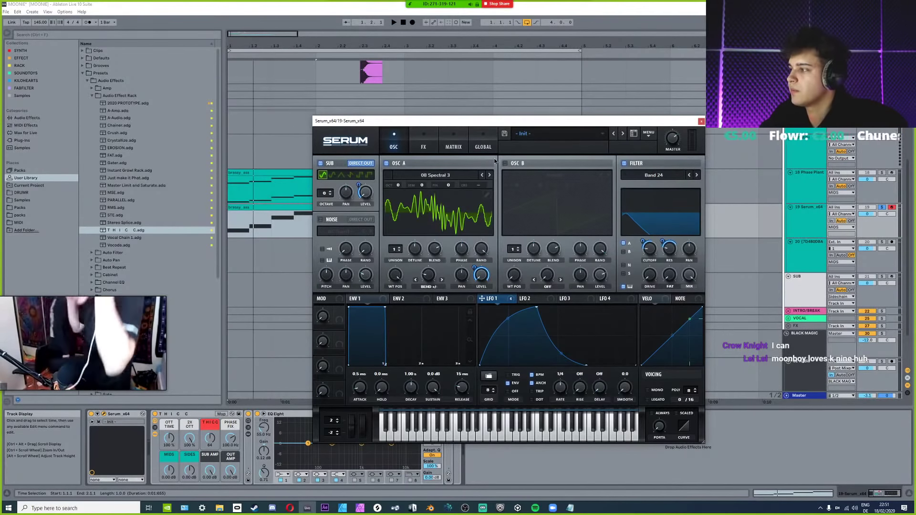
mouse_move(428, 275)
left_mouse_down()
mouse_move(421, 304)
mouse_move(433, 266)
left_mouse_up()
left_click(489, 175)
left_click(489, 175)
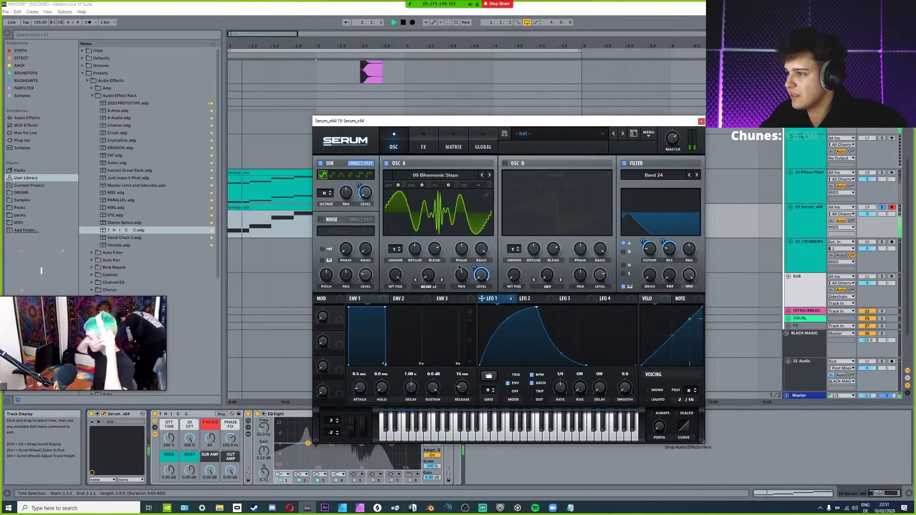
left_click_drag(429, 281, 431, 269)
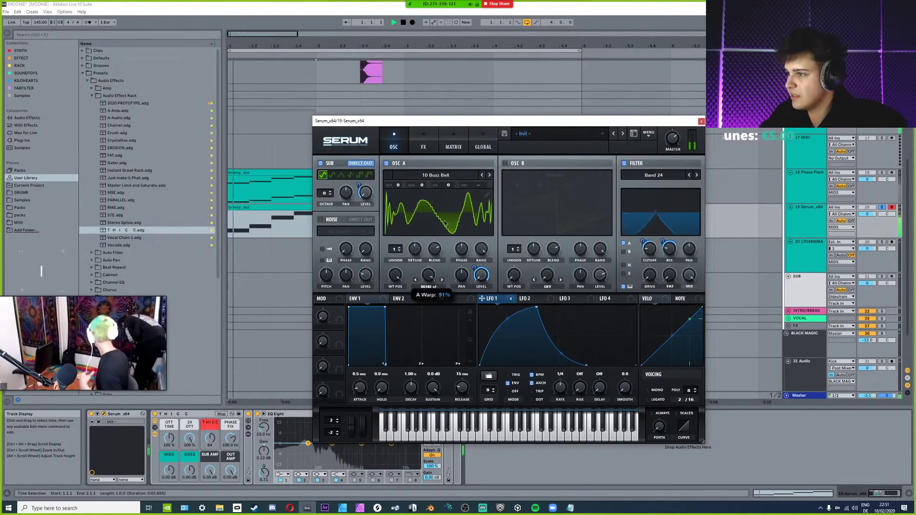
left_click(489, 175)
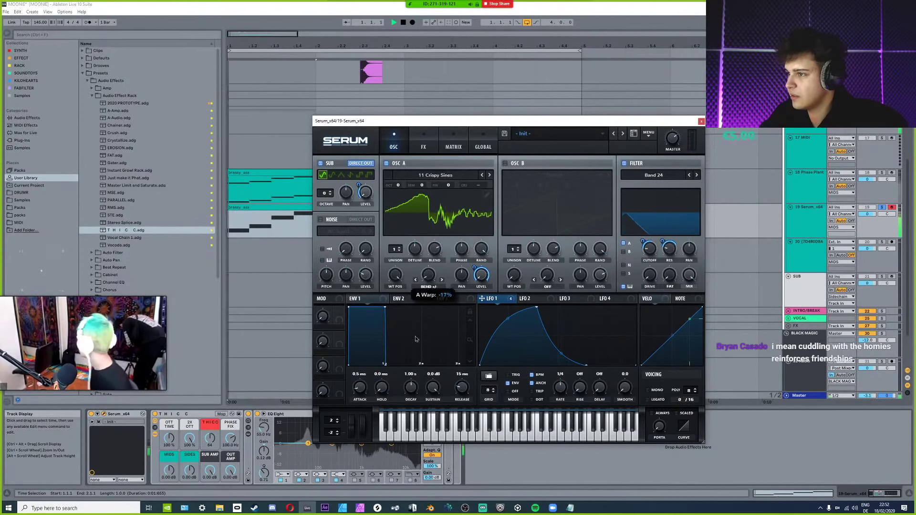
Enable Serum's distortion effect in Downsample mode and lower its pre-filter frequency to 54.
left_click(423, 146)
left_click(323, 177)
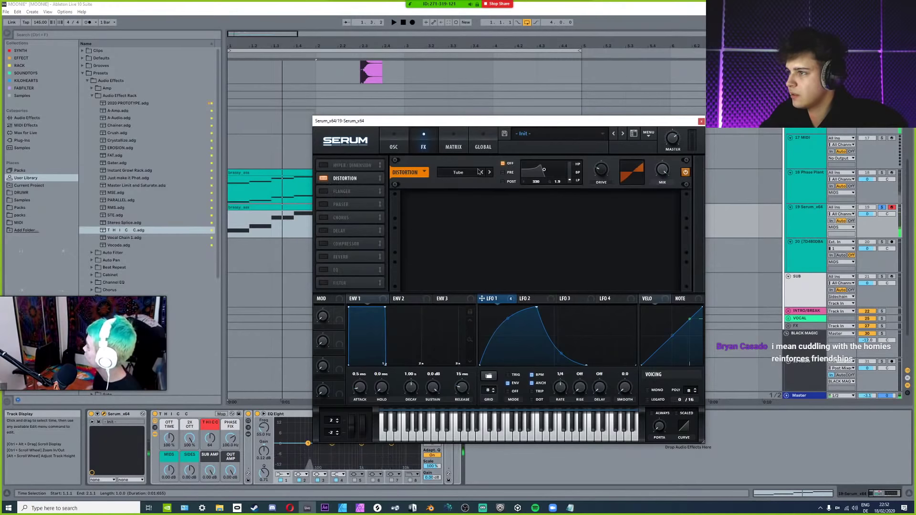
left_click(458, 172)
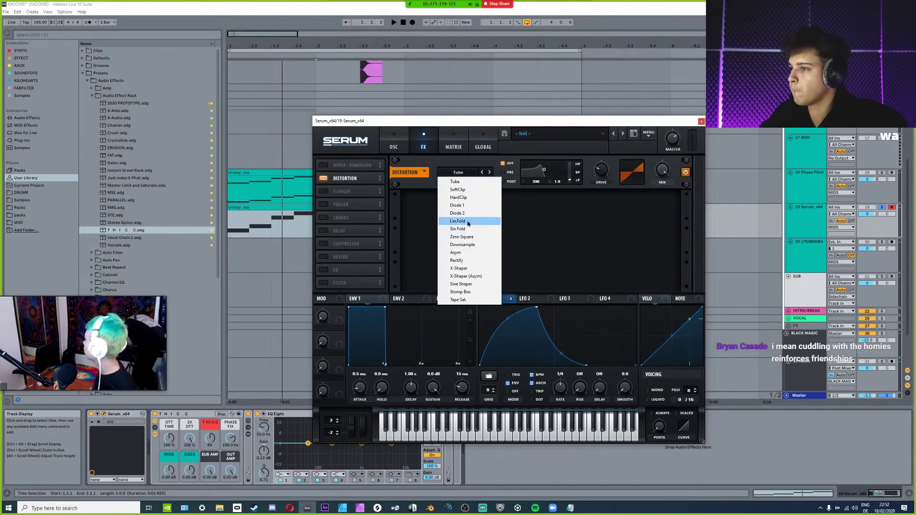
left_click(462, 244)
left_click_drag(544, 170, 531, 174)
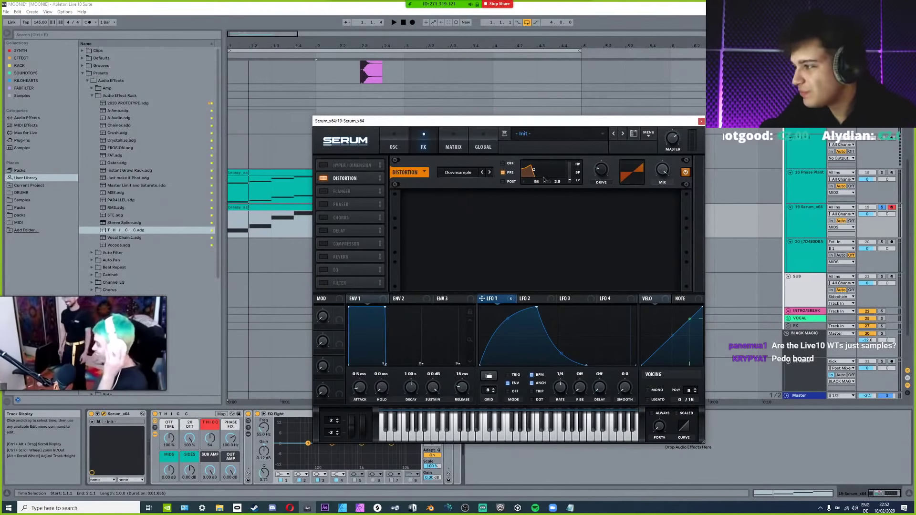
Play the bass, modulate the distortion mix with LFO 1 and set the mix to about 31%.
key("space")
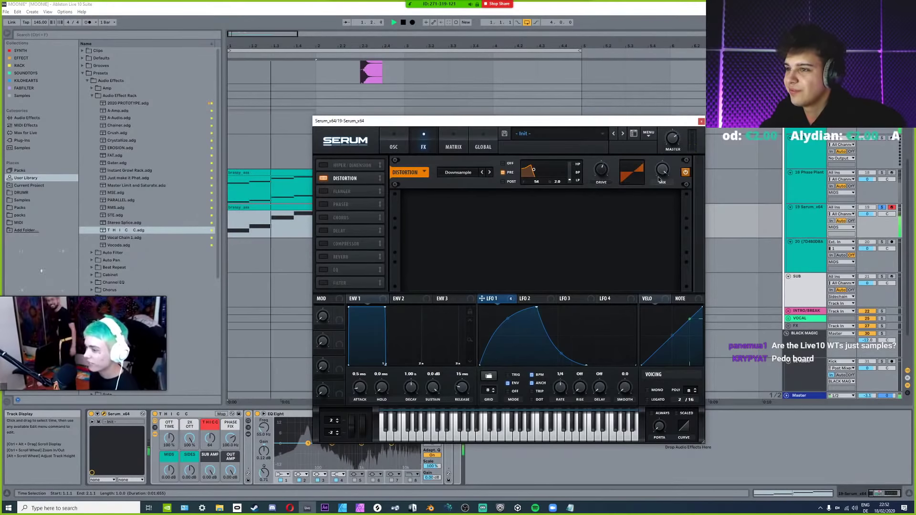
left_click_drag(491, 299, 663, 189)
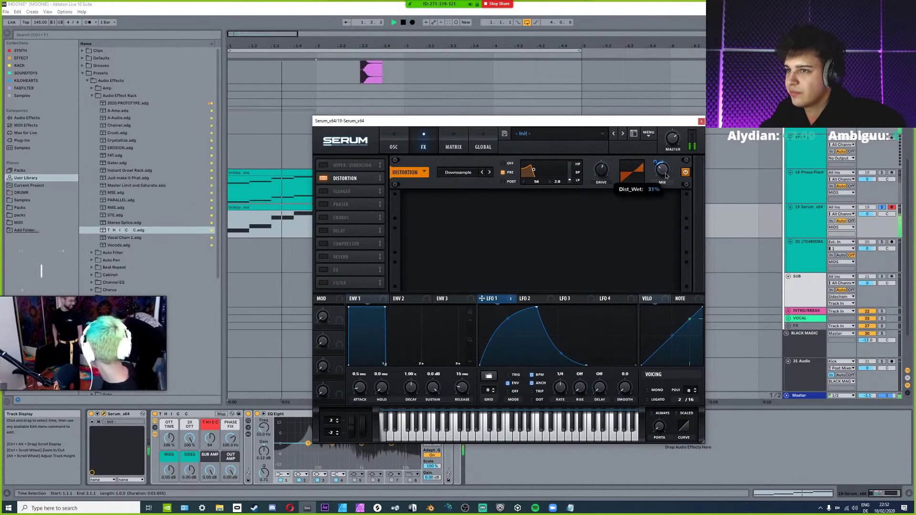
left_click(394, 146)
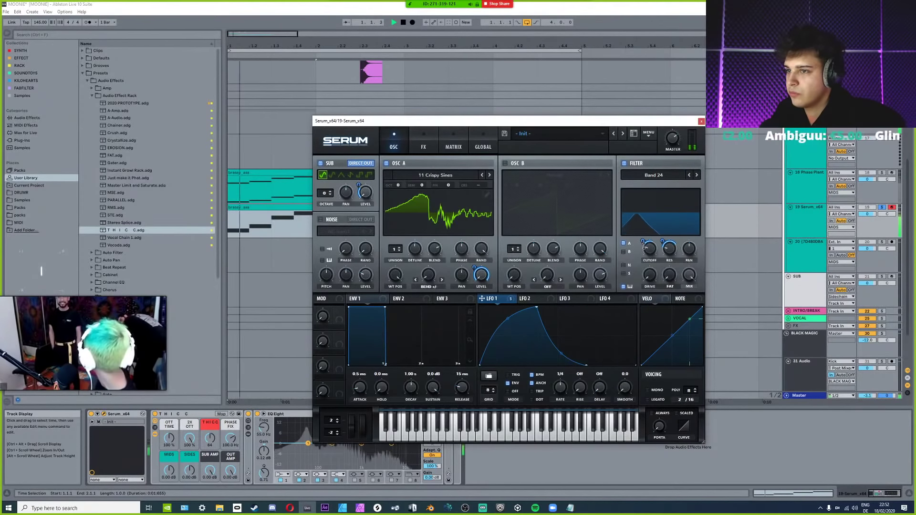
Close the Serum window and add a Vocoder between Serum and the T H I C C rack.
left_click(105, 414)
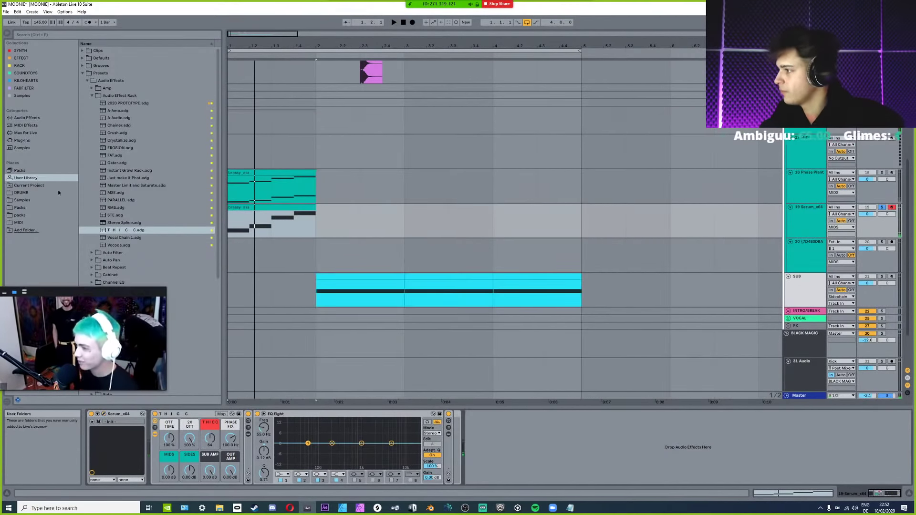
left_click(18, 118)
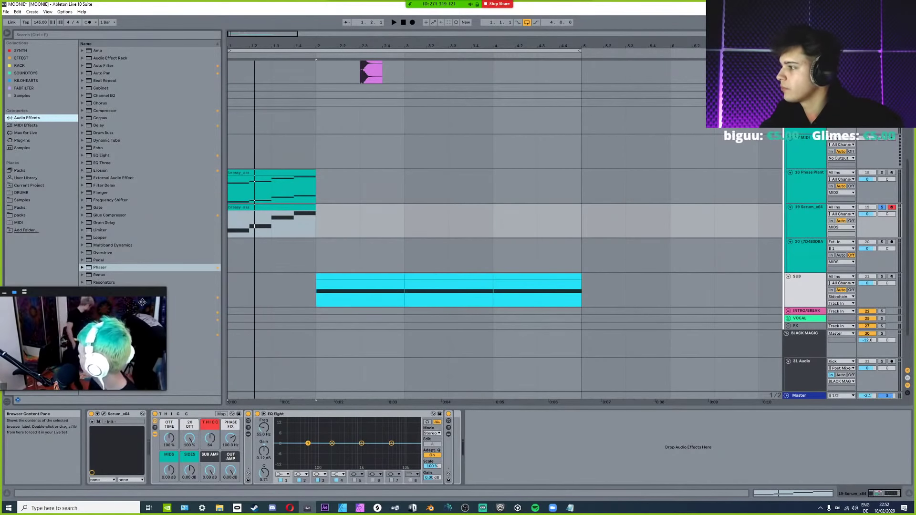
left_click(7, 293)
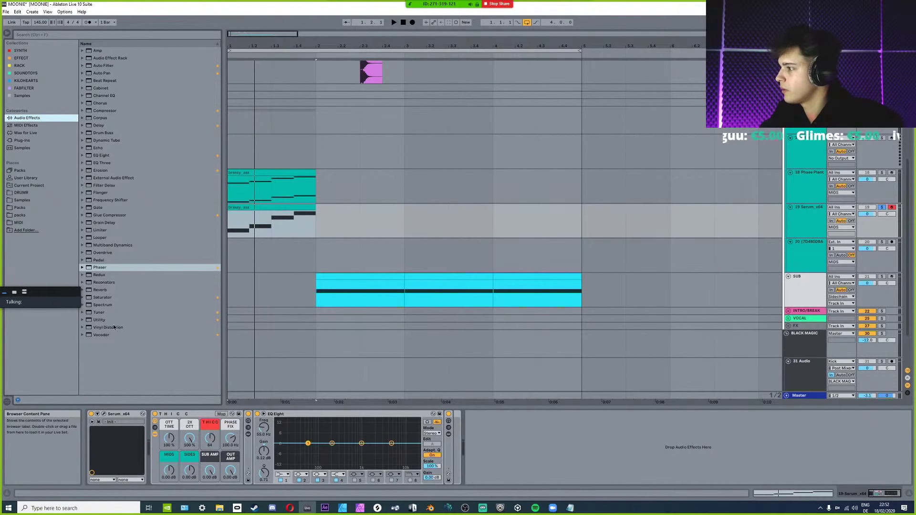
key("Return")
left_click(17, 293)
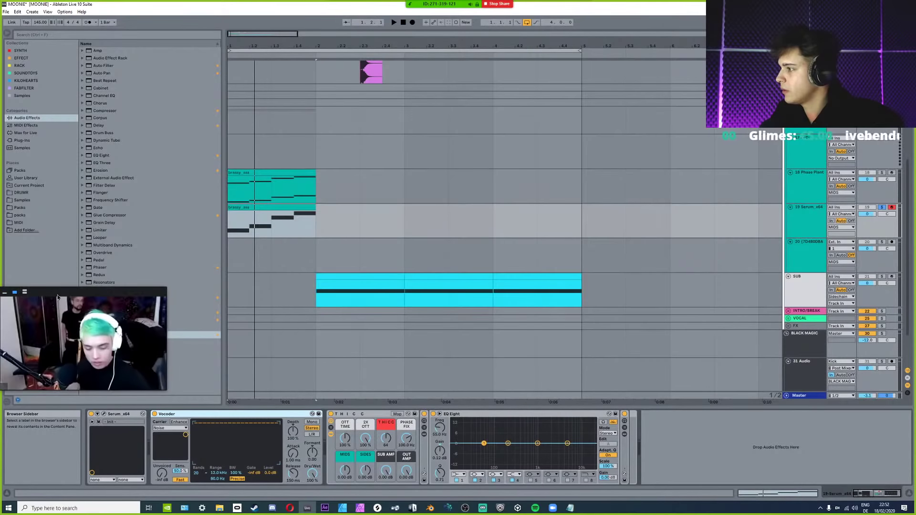
Set the Vocoder's carrier to Modulator and its range to 87.4 Hz–18.0 kHz while playing the bass.
left_click(168, 427)
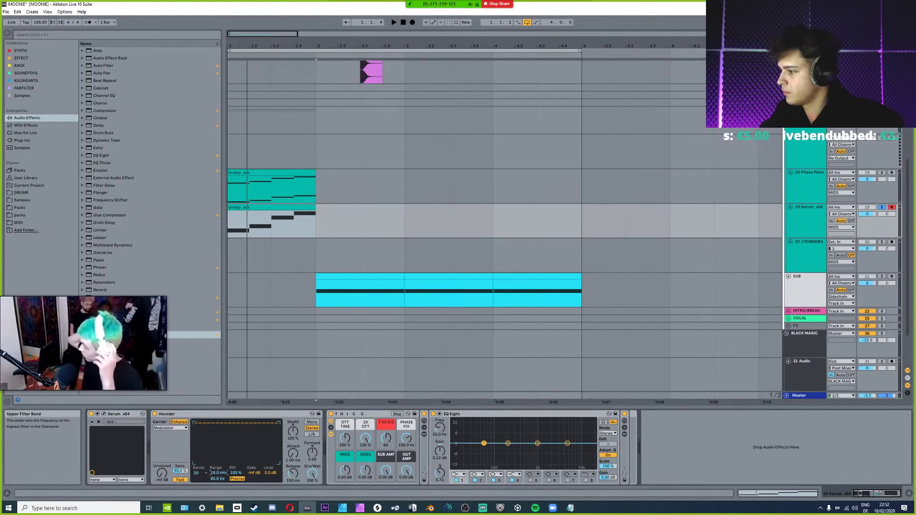
key("space")
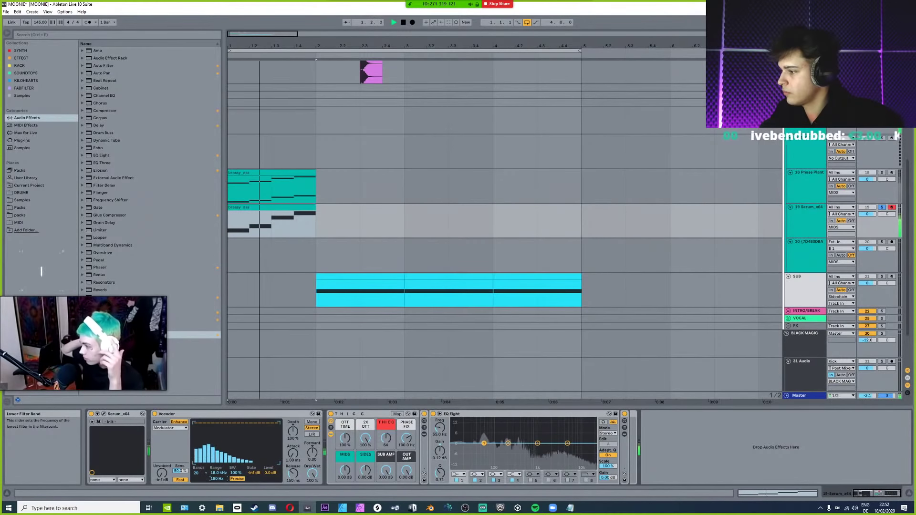
key("space")
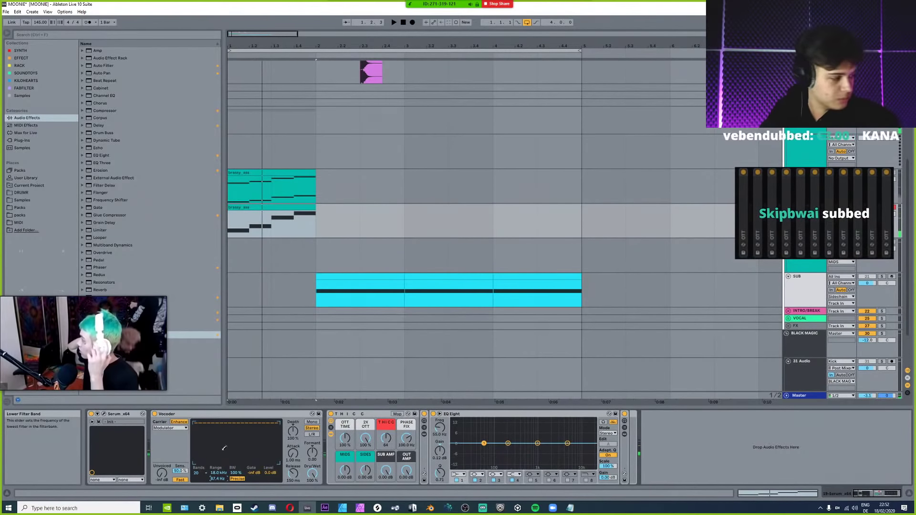
Group the Vocoder into an Audio Effect Rack, show its chain list and create a second chain.
left_click(228, 417)
key("ctrl+g")
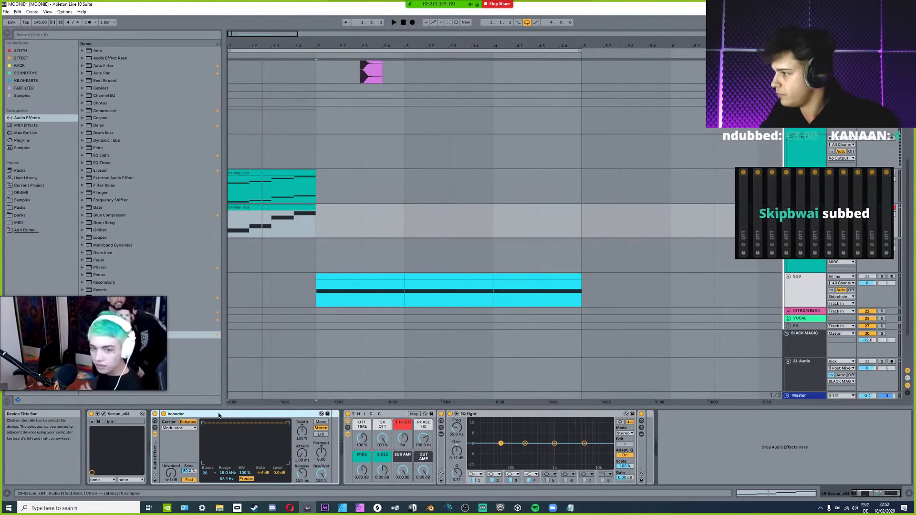
left_click(155, 428)
key("Delete")
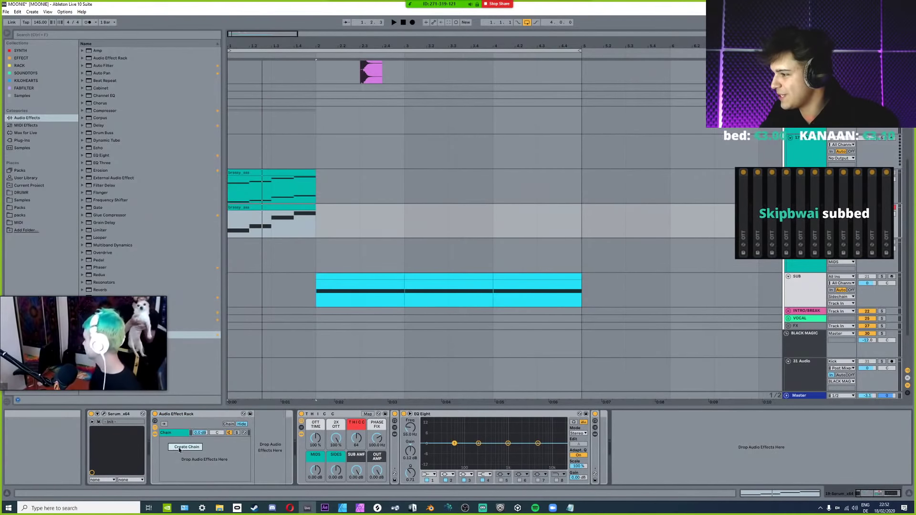
key("ctrl+d")
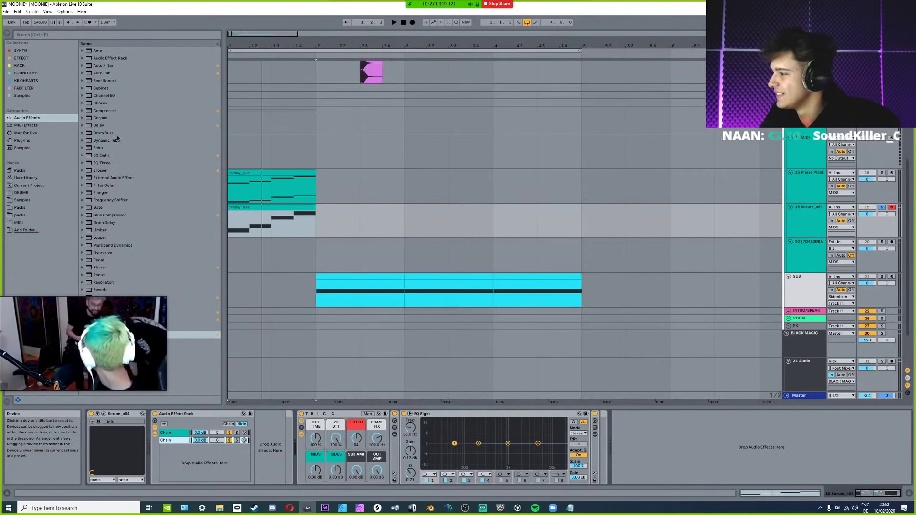
Add Multiband Dynamics to the new rack, turn off its high band and set the low crossover to 180 Hz.
left_click(27, 117)
left_click_drag(113, 245, 281, 436)
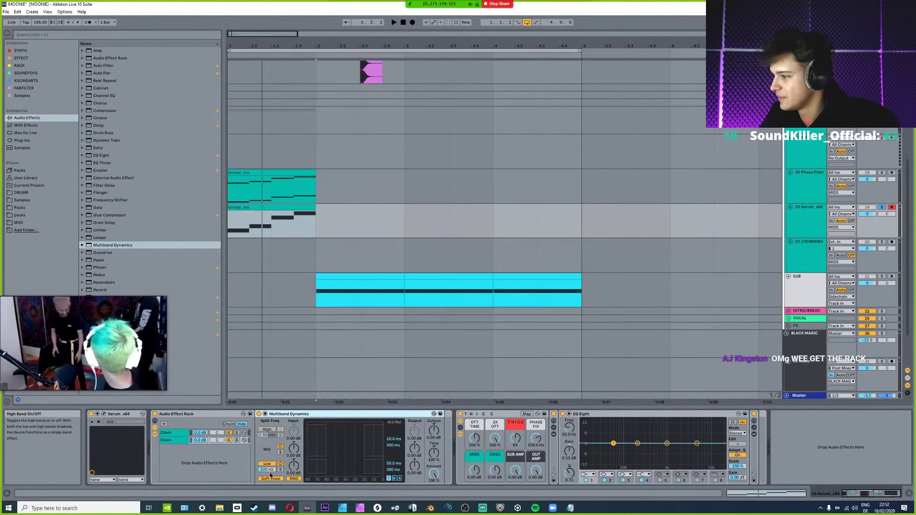
left_click(267, 430)
scroll(271, 472, "up", 4)
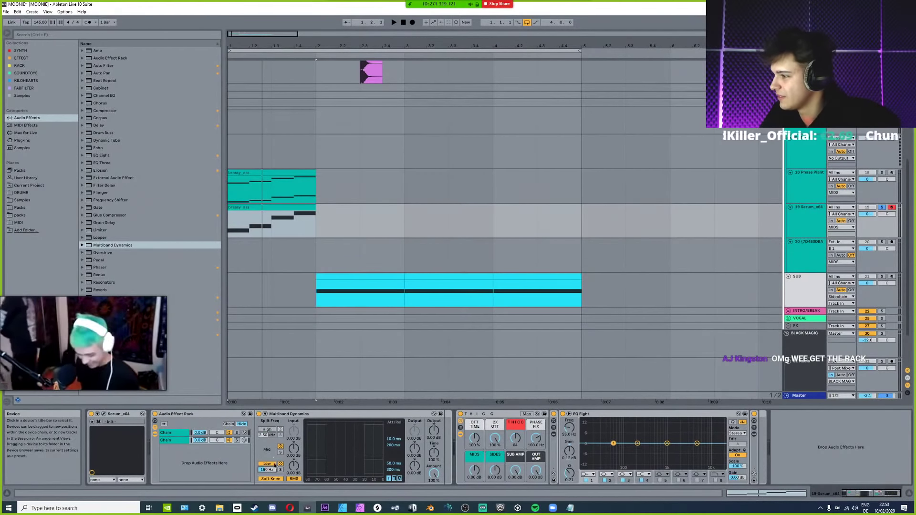
Move Multiband Dynamics ahead of the Vocoder in the first chain, solo its mid band and play the result.
left_click(287, 414)
key("ctrl+z")
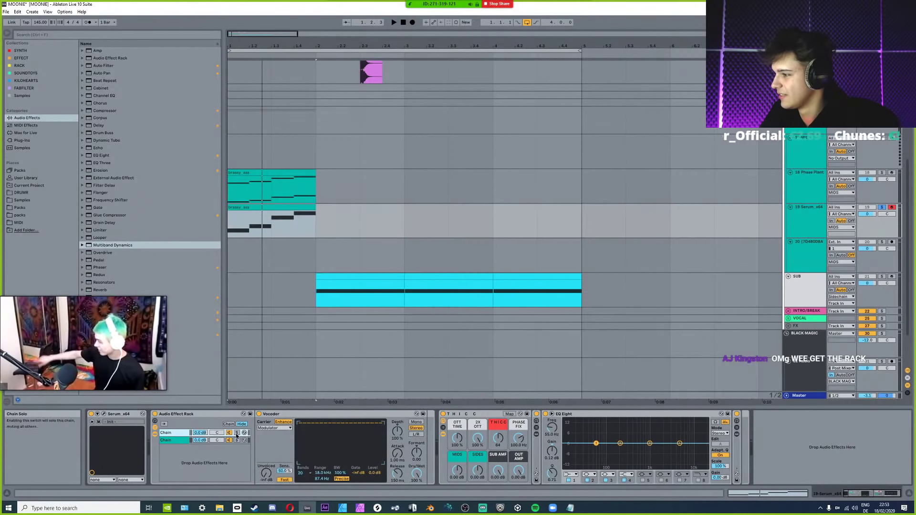
left_click(297, 420)
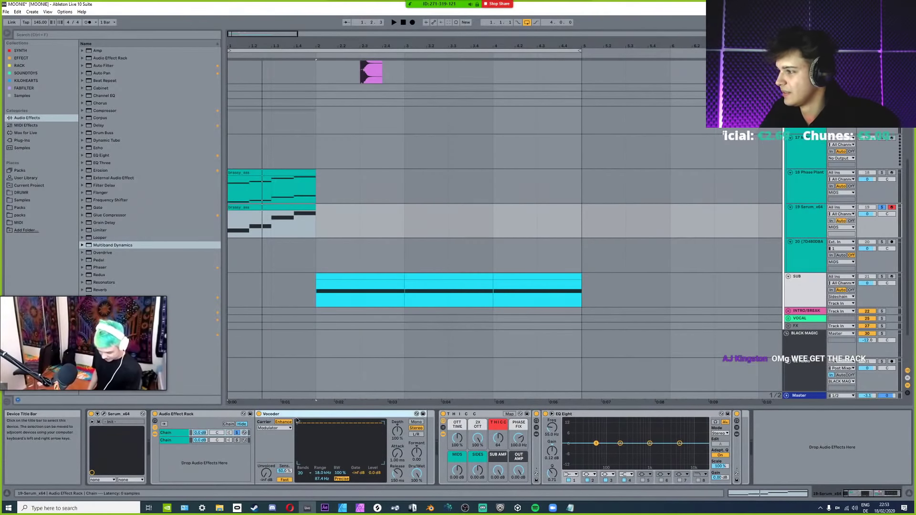
key("ctrl+y")
key("space")
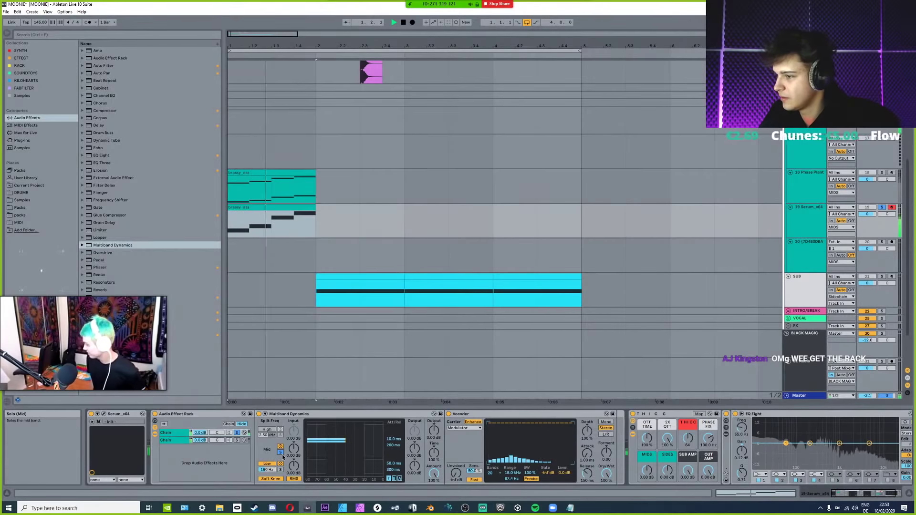
key("ctrl+z")
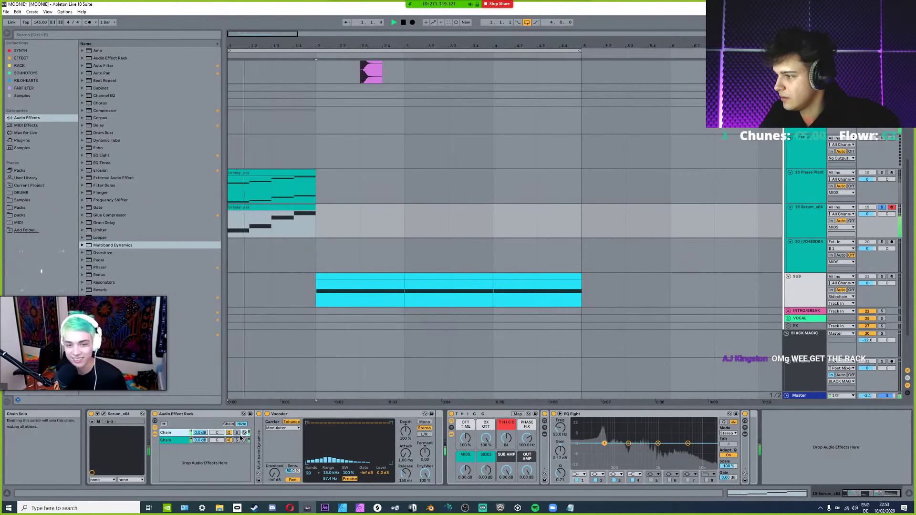
Try different Vocoder band counts and set the number of bands to 24.
left_click(309, 472)
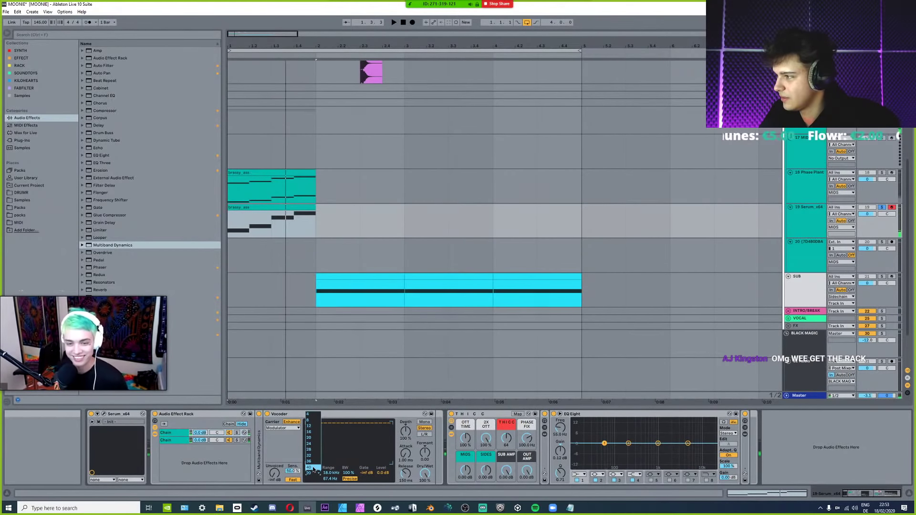
left_click(313, 469)
left_click(312, 475)
left_click(314, 446)
Play the bass repeatedly while lowering the Vocoder's lower range limit to 20.0 Hz and its release to 10.0 ms.
key("space")
key("space")
left_click_drag(330, 478, 330, 496)
key("space")
key("space")
key("space")
key("space")
key("space")
key("space")
key("space")
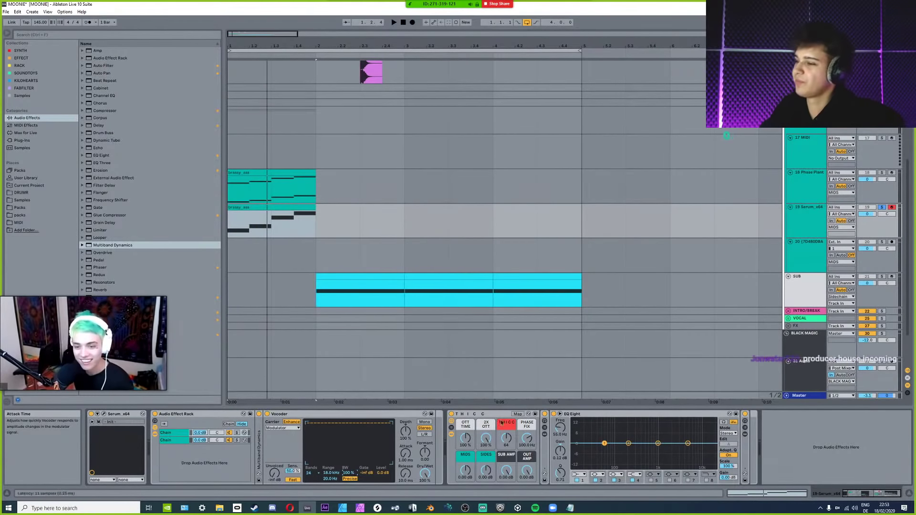
key("space")
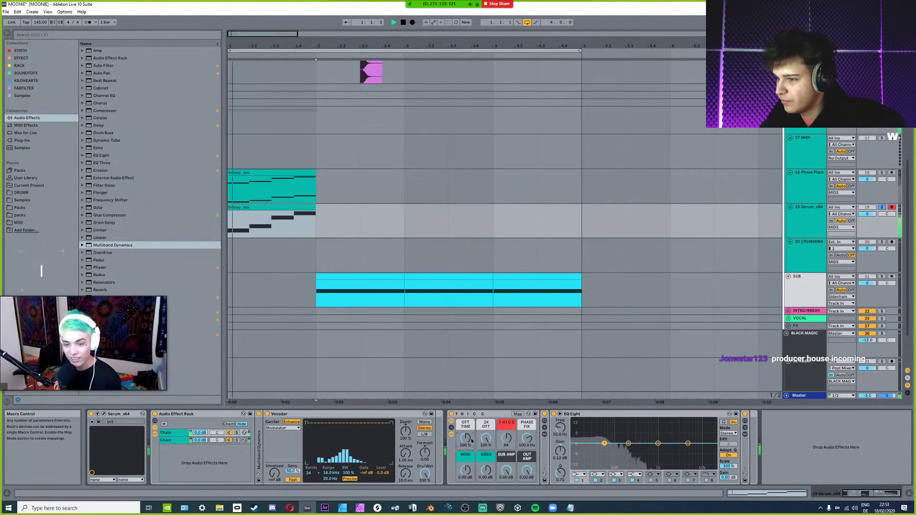
Adjust the THICC macro and lower SUB AMP to -11.3 dB on the Serum track while the loop plays.
key("space")
mouse_move(507, 441)
left_mouse_down()
mouse_move(507, 473)
mouse_move(507, 443)
left_mouse_up()
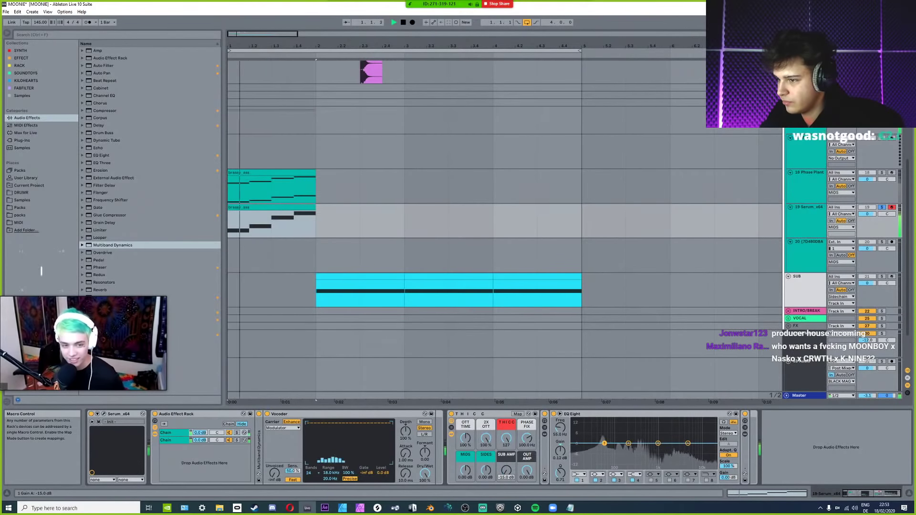
left_click_drag(507, 470, 507, 473)
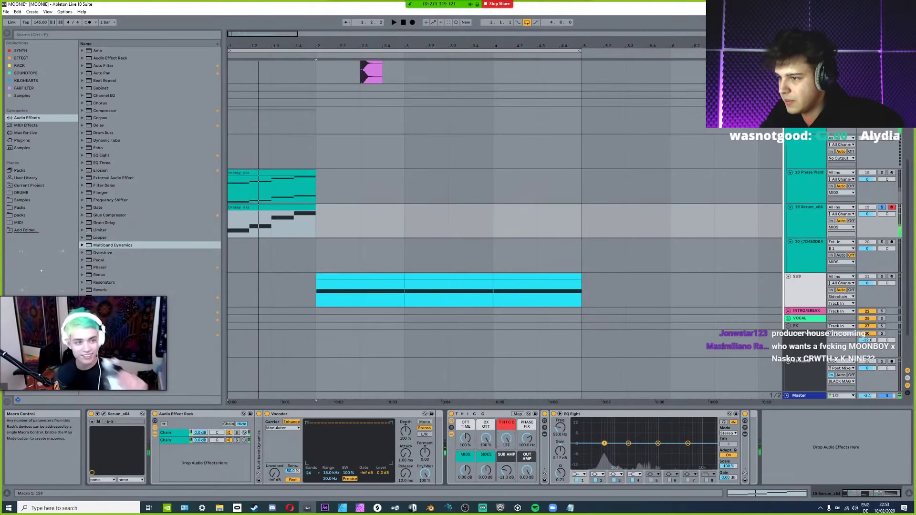
key("space")
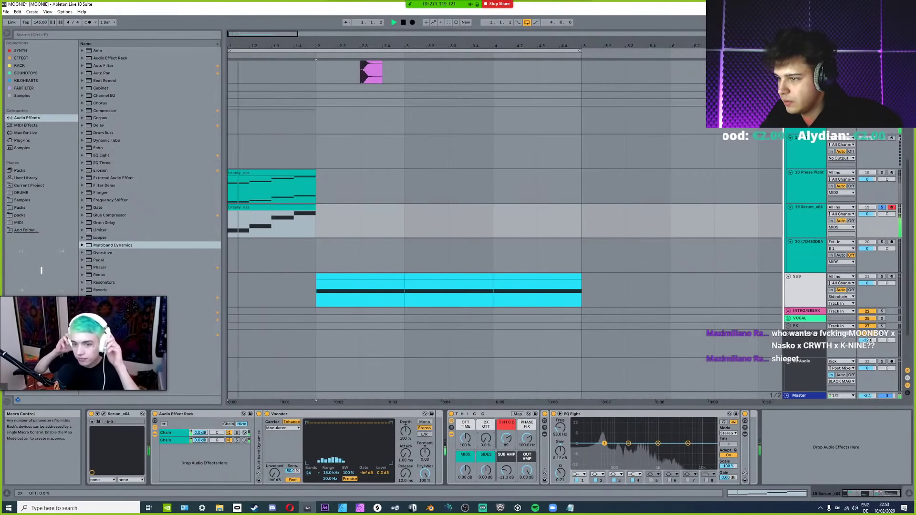
Shape the EQ Eight curve with a midrange dip and a 6.57 dB boost at 4.45 kHz, auditioning the loop.
left_click_drag(628, 444, 685, 433)
key("space")
key("space")
key("space")
left_click_drag(560, 473, 560, 478)
key("space")
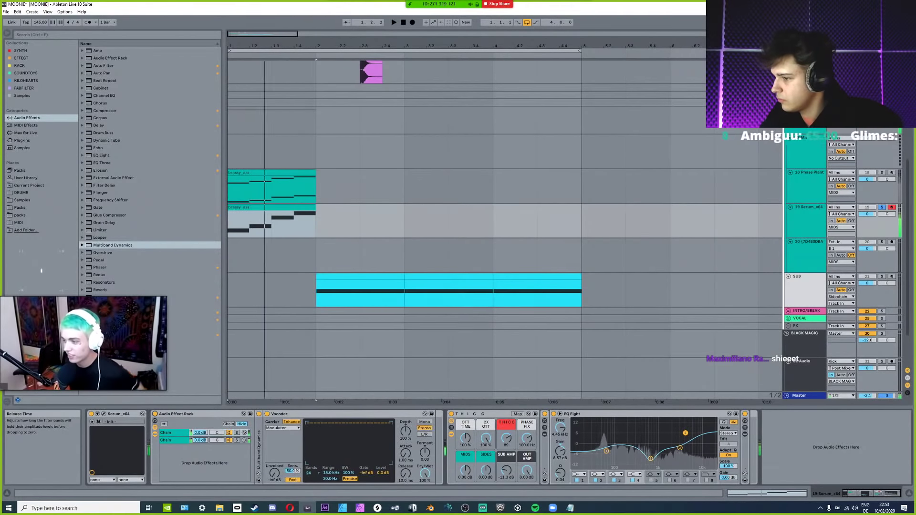
key("space")
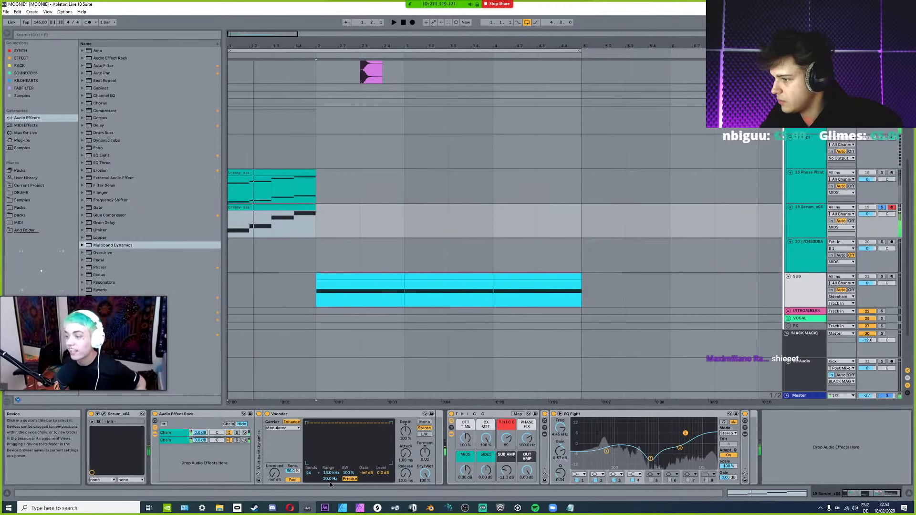
Raise the Vocoder's lower filter band to 97.4 Hz, keep 24 bands, and audition the loop.
key("space")
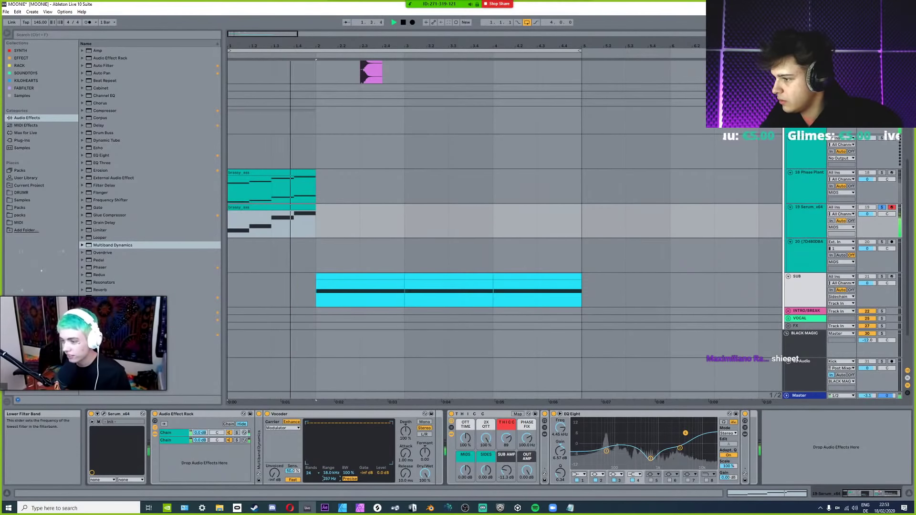
mouse_move(331, 478)
left_mouse_down()
mouse_move(330, 470)
mouse_move(330, 484)
left_mouse_up()
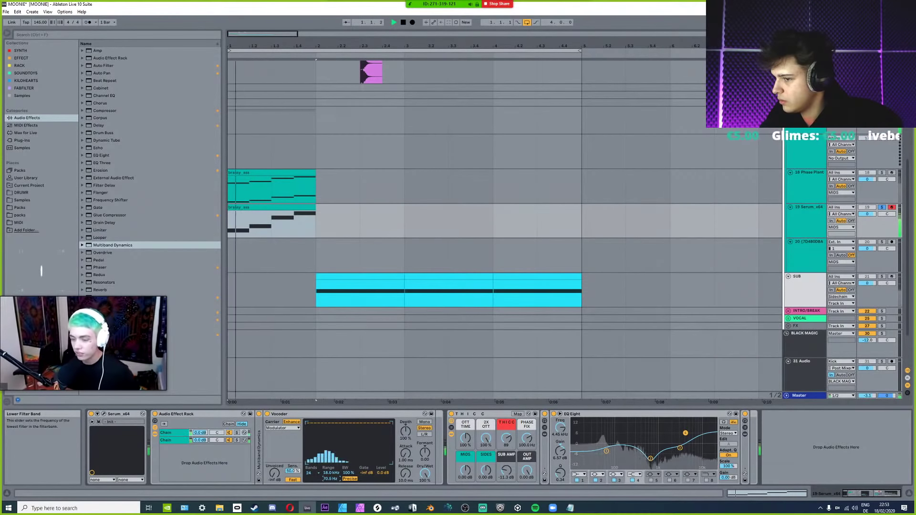
left_click(309, 472)
left_click(309, 431)
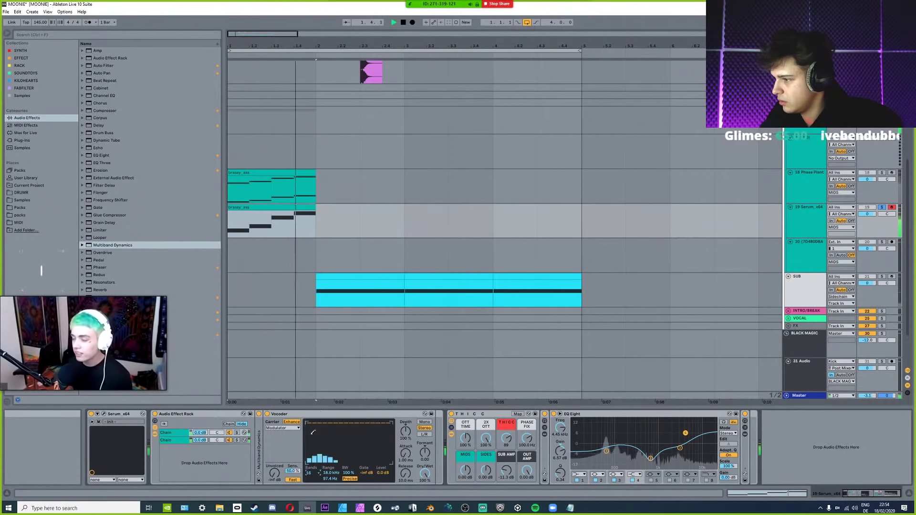
scroll(310, 472, "up", 2)
key("space")
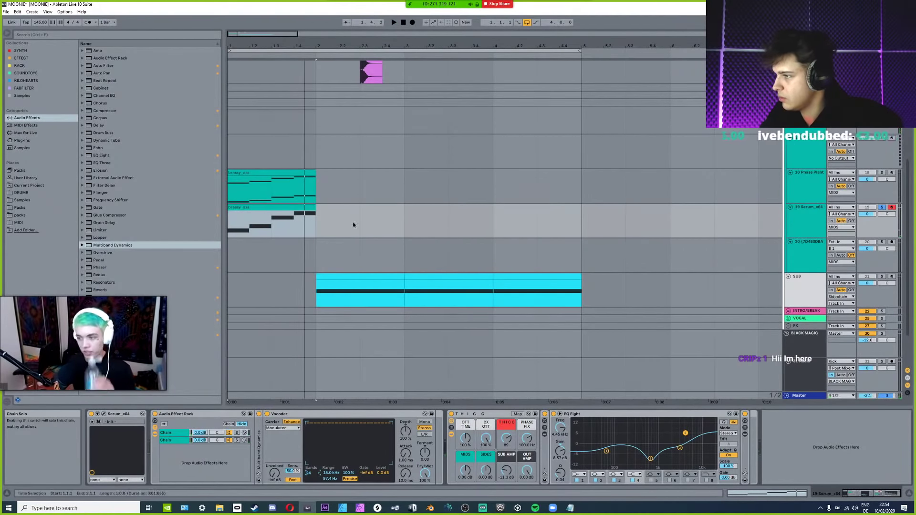
key("space")
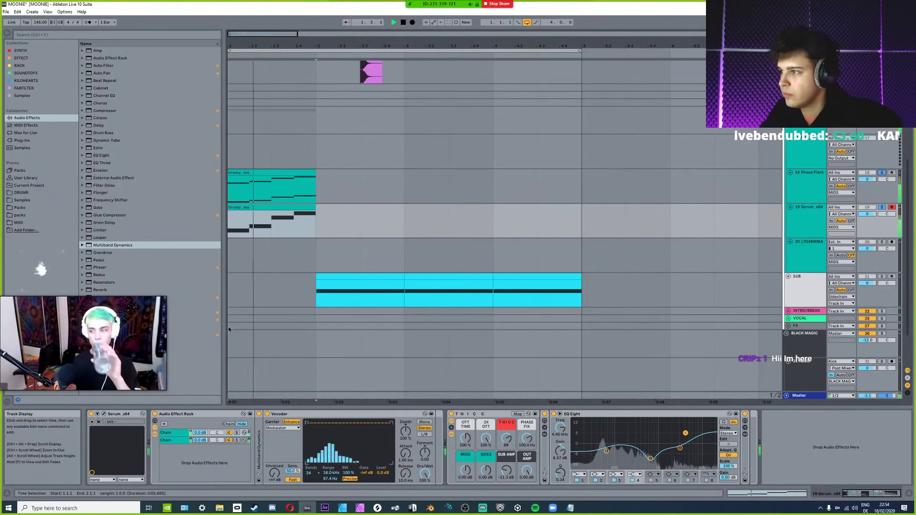
Reshape Serum's LFO 1 into a fast early rise with a long straight fall, and hide the plug-in window.
left_click(104, 417)
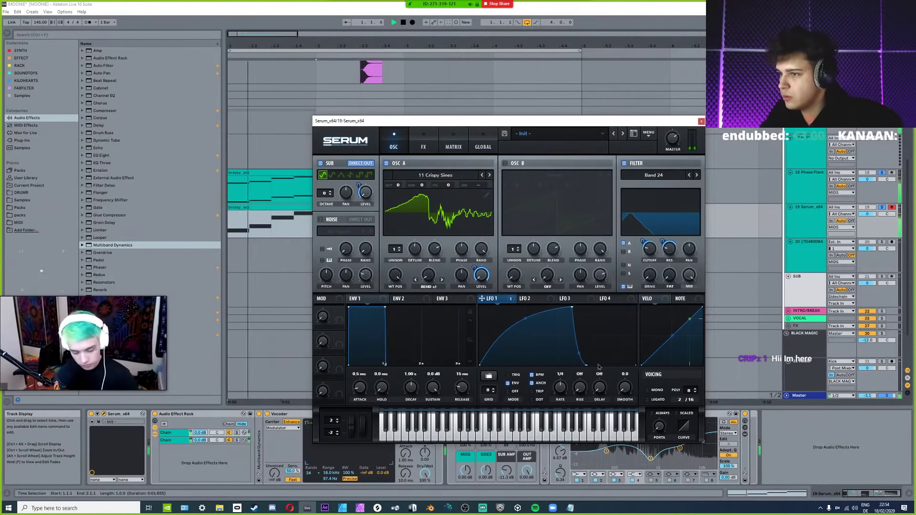
left_click_drag(571, 308, 512, 297)
left_click_drag(562, 353, 564, 328)
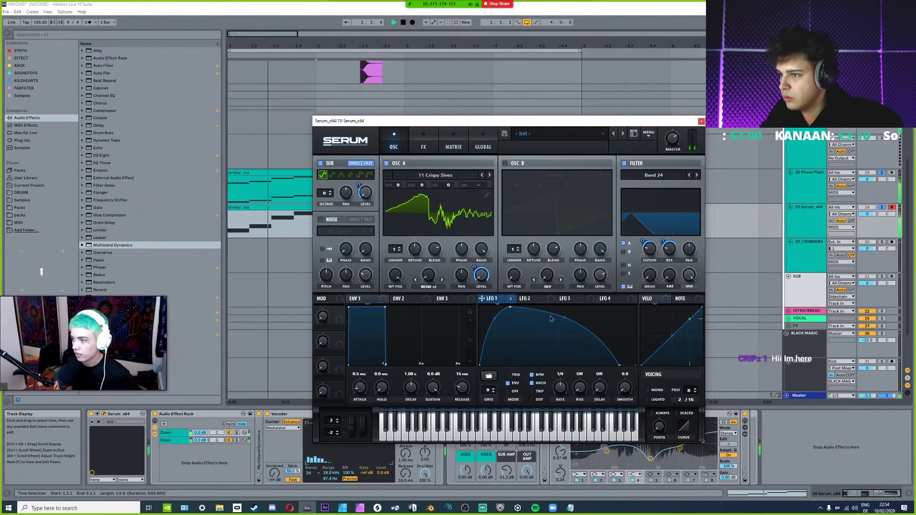
double_click(564, 328)
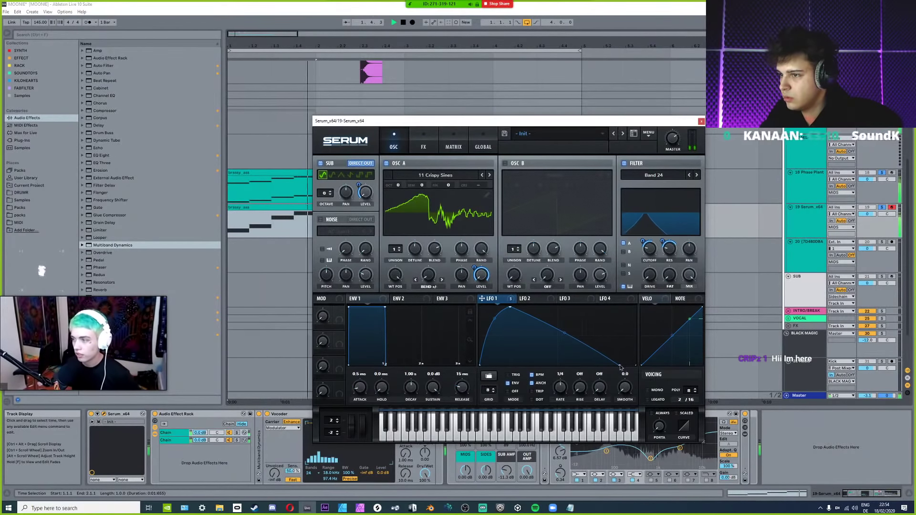
left_click_drag(620, 368, 608, 376)
key("space")
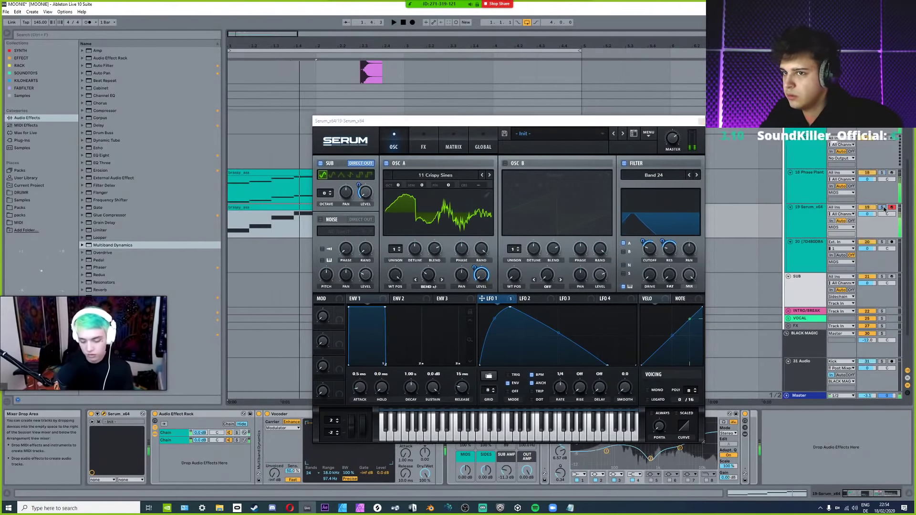
key("ctrl+alt+p")
key("space")
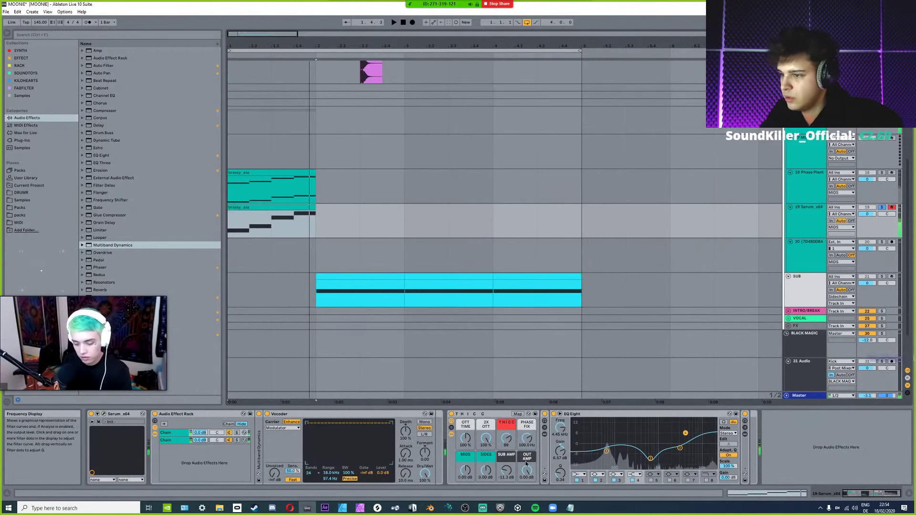
Draw OUT AMP automation on the Serum track that falls from 0 dB to -inf dB by beat 1.2.
scroll(236, 212, "up", 6)
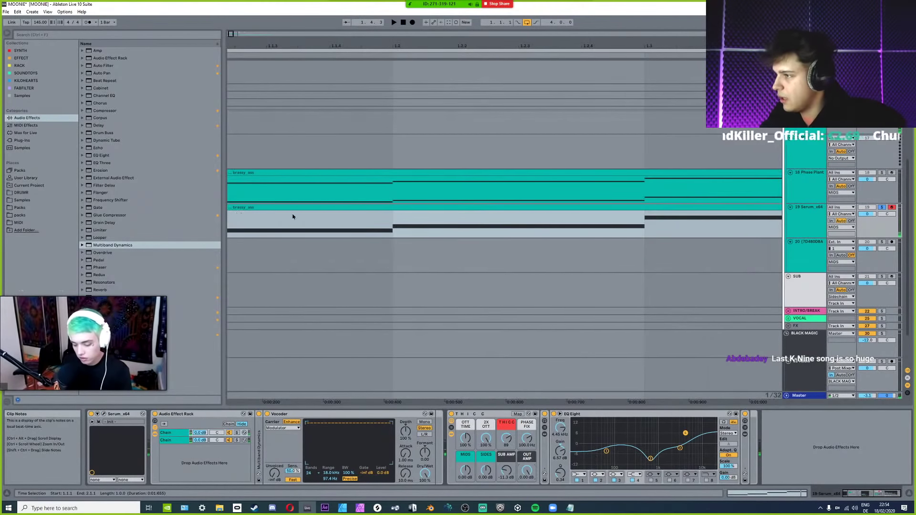
key("a")
left_click_drag(394, 213, 394, 233)
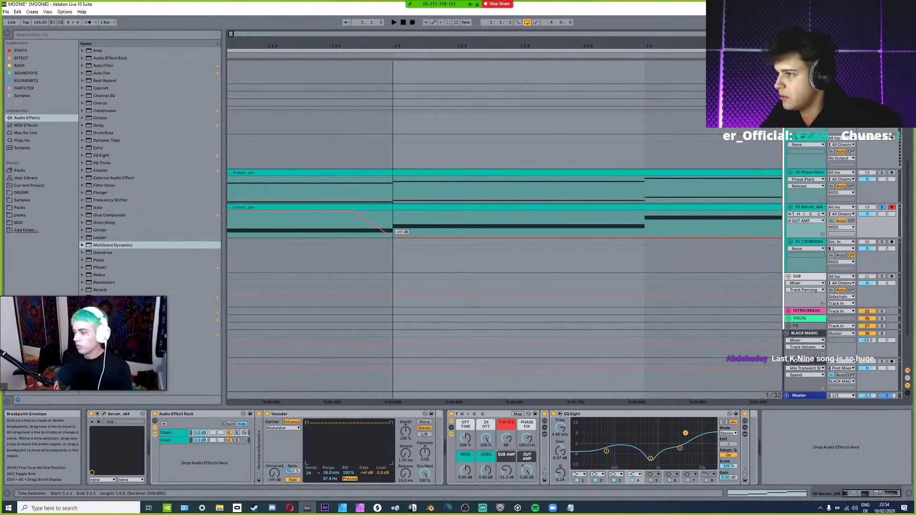
scroll(276, 220, "down", 3)
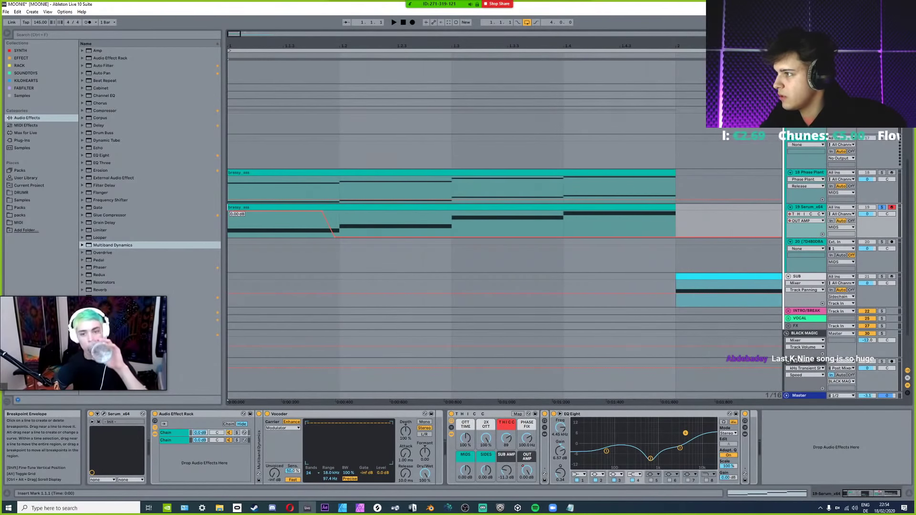
Duplicate the first beat's OUT AMP automation four times along the Serum track and play the result.
left_click_drag(339, 225, 191, 225)
key("ctrl+d")
key("ctrl+d")
key("ctrl+d")
key("ctrl+d")
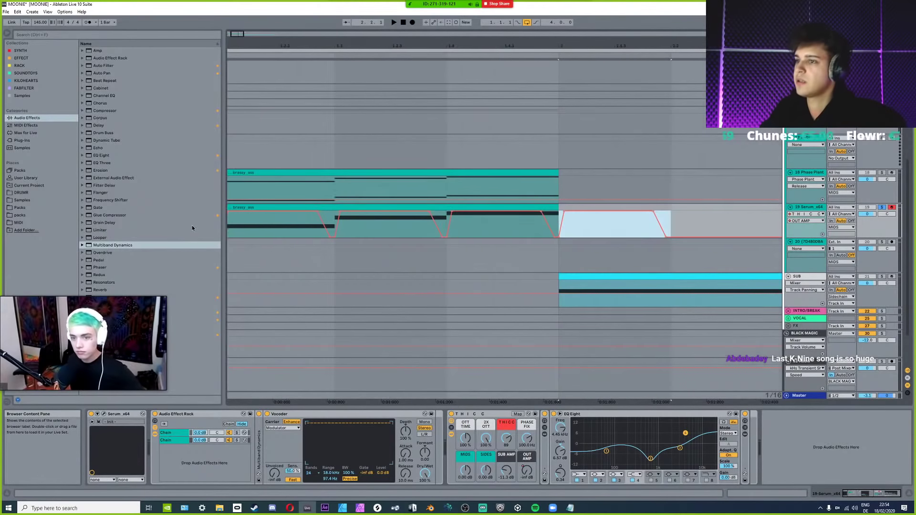
scroll(549, 233, "down", 6)
key("a")
left_click(245, 223)
key("space")
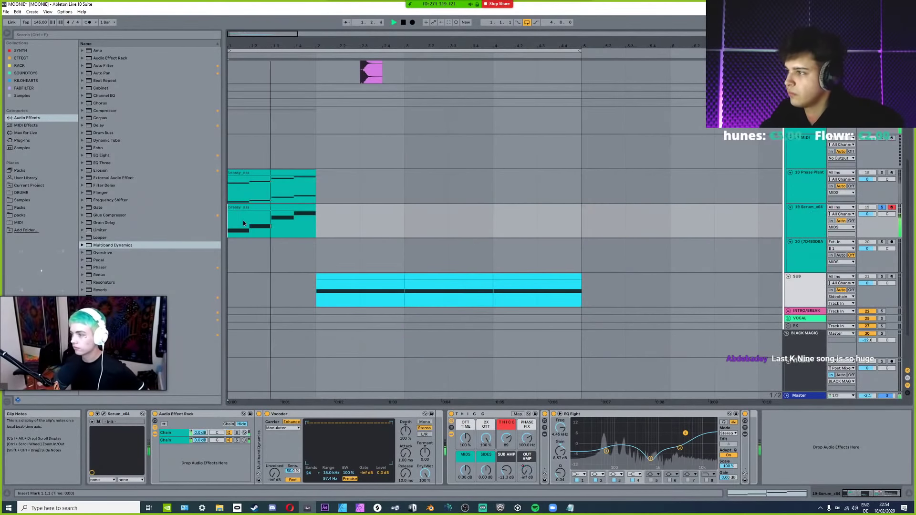
key("space")
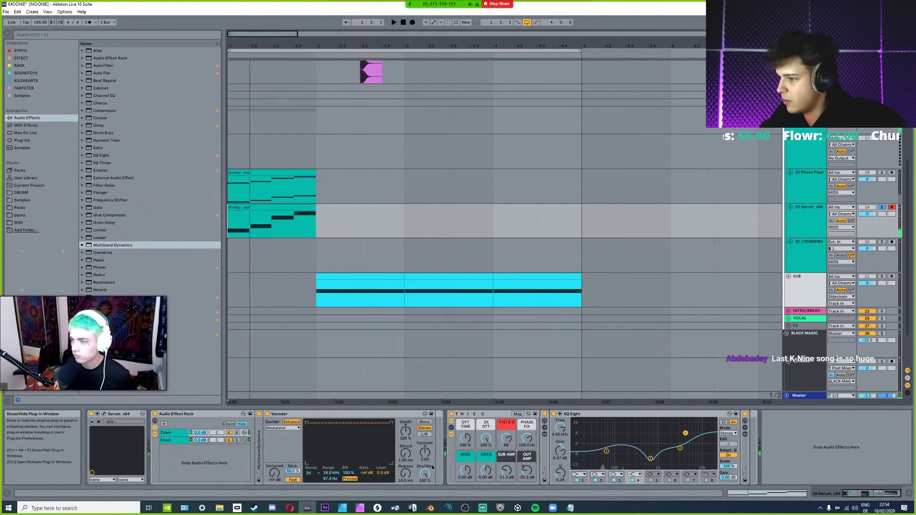
Add the OTT preset from the EFFECT collection directly after the Vocoder and audition the loop.
left_click(22, 59)
left_click_drag(111, 178, 412, 445)
left_click_drag(442, 480, 441, 480)
key("space")
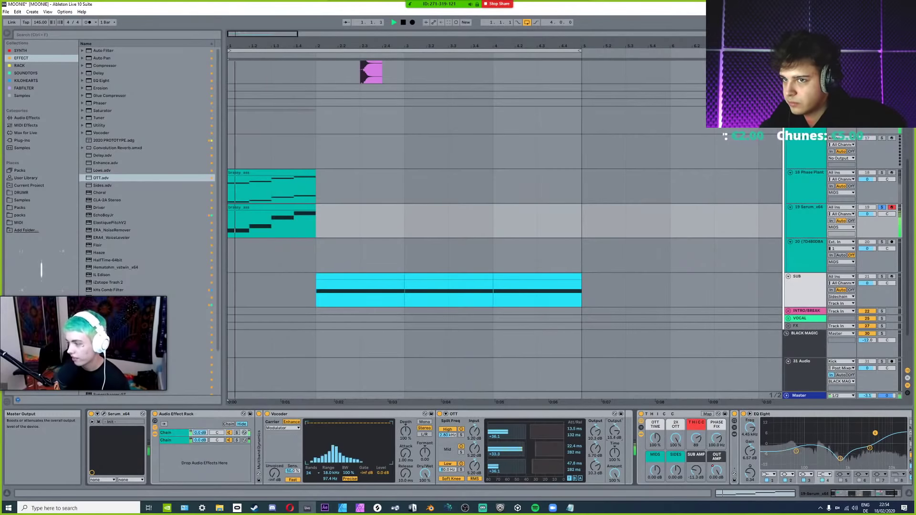
key("space")
key("space")
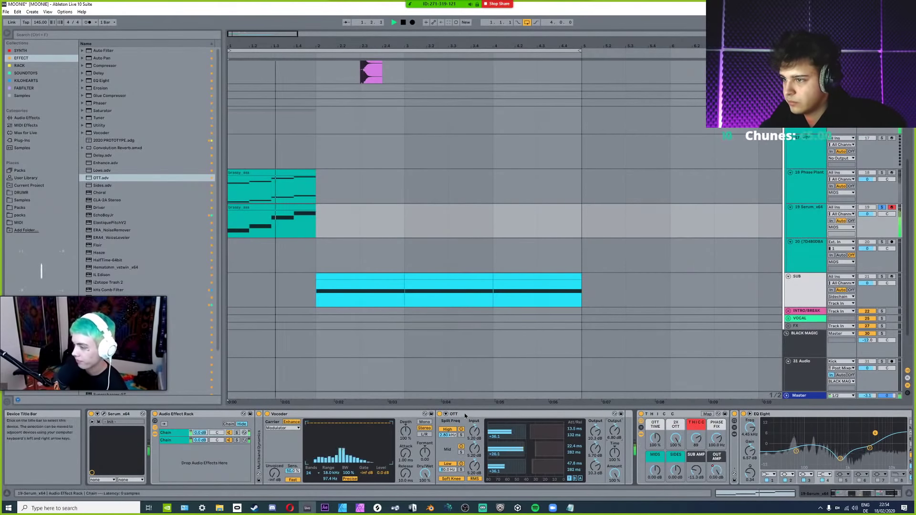
Move the OTT device out of the effect rack to just before the THICC rack and leave it folded.
key("Delete")
key("space")
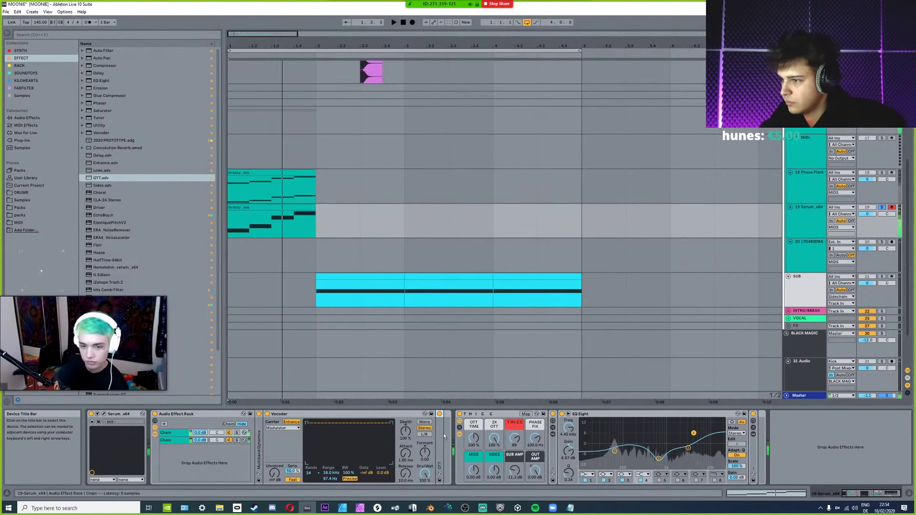
left_click_drag(456, 438, 453, 441)
key("space")
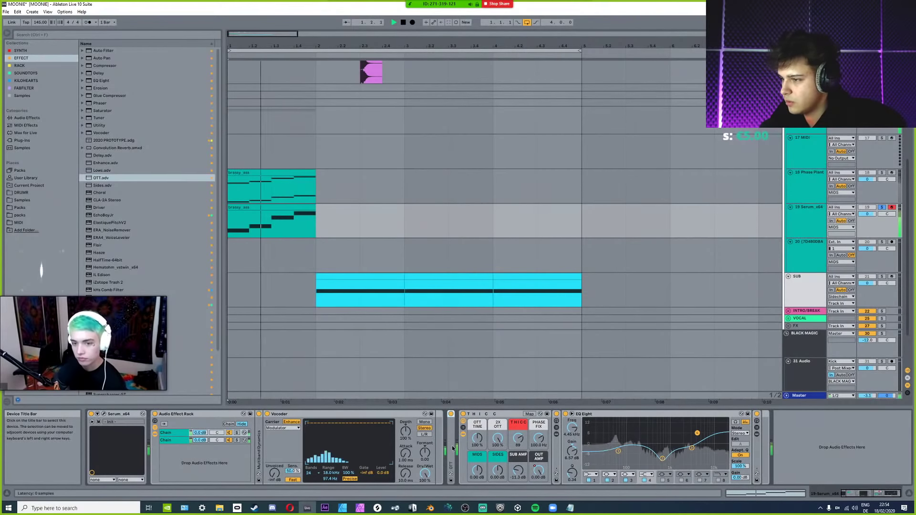
double_click(453, 447)
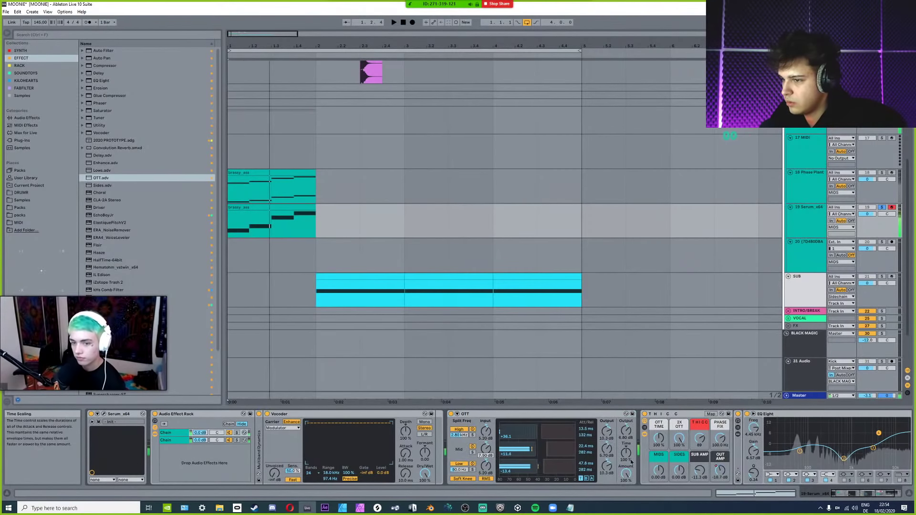
double_click(477, 415)
key("space")
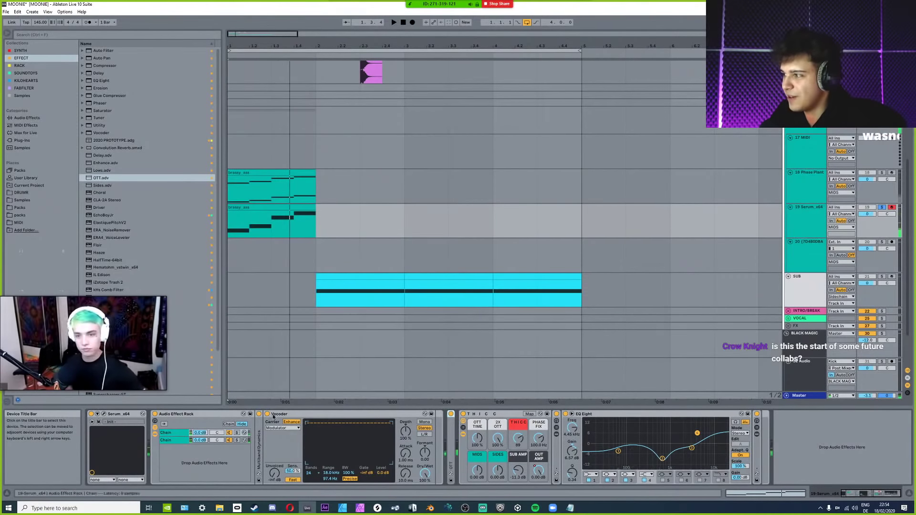
Set the Vocoder's lower filter band to 30.8 Hz and the THICC rack's OTT TIME to 226 %.
key("space")
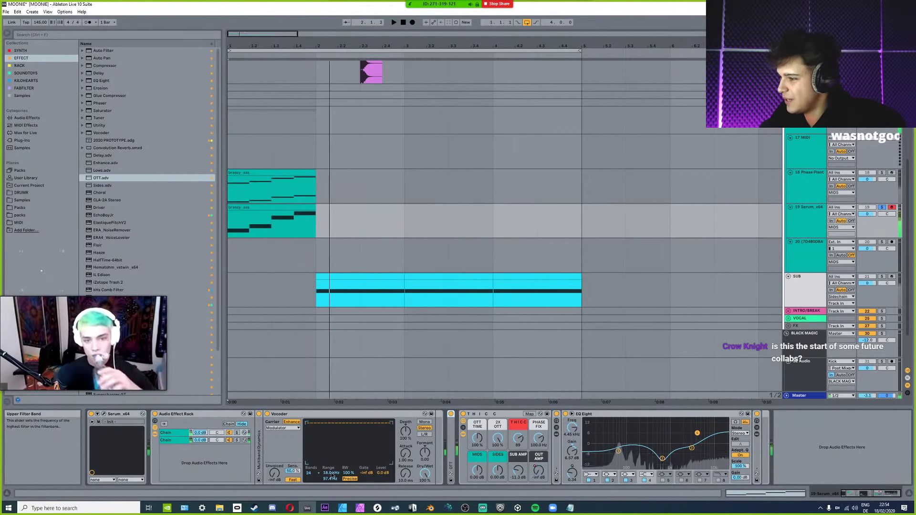
left_click_drag(330, 479, 330, 470)
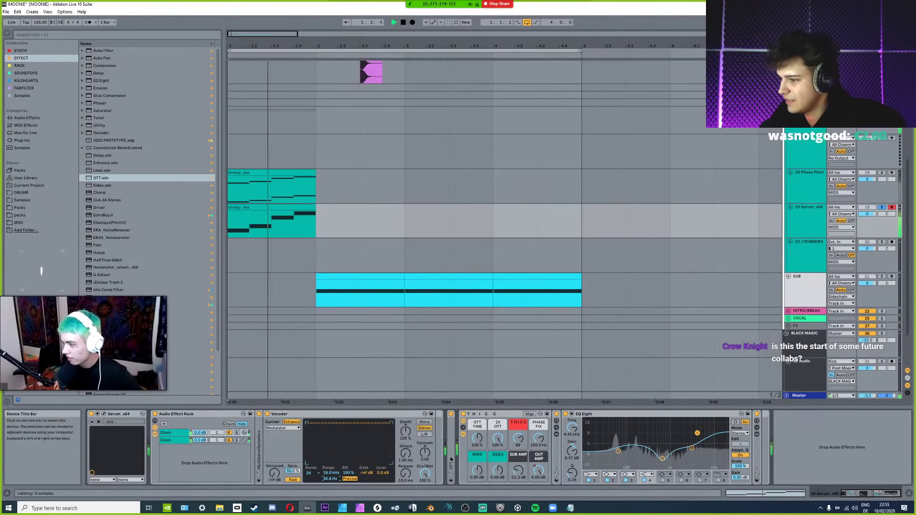
key("space")
key("space")
left_click_drag(477, 438, 477, 415)
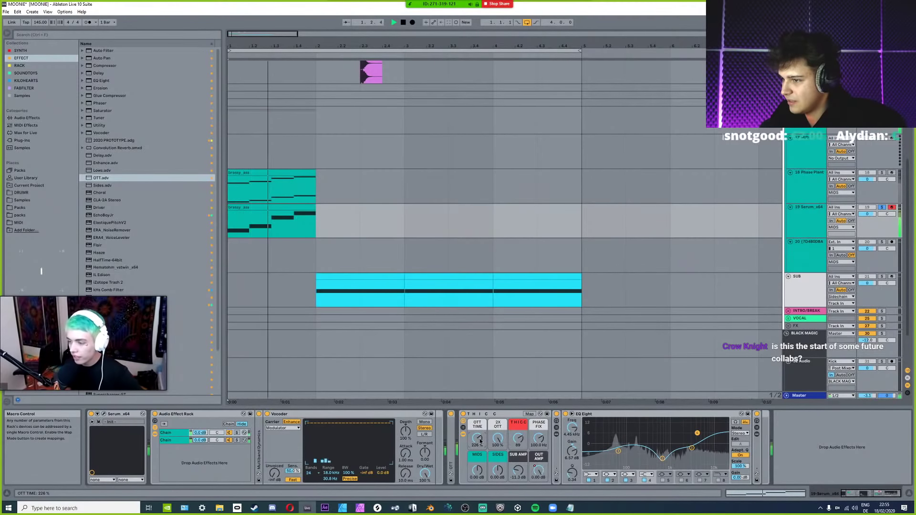
Change the Bend +/- warp amount of Serum's OSC A and close the plug-in window.
left_click(104, 415)
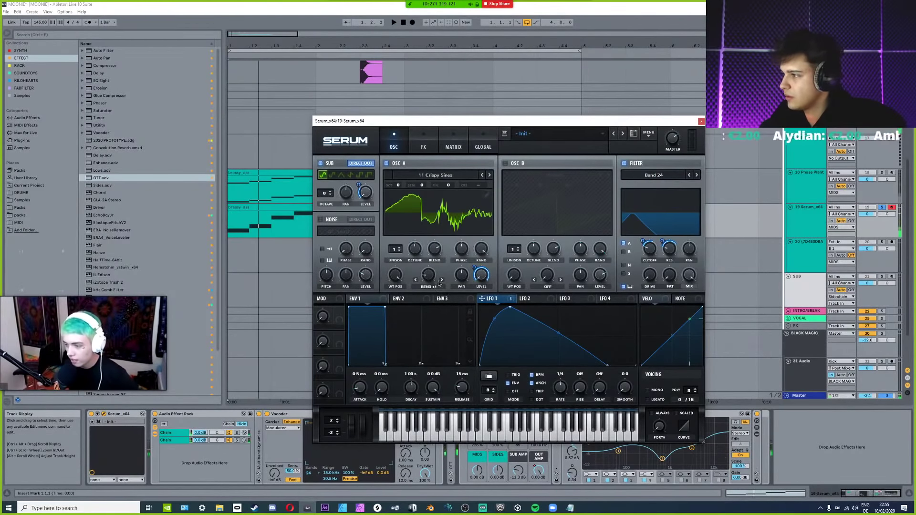
left_click_drag(428, 284, 445, 244)
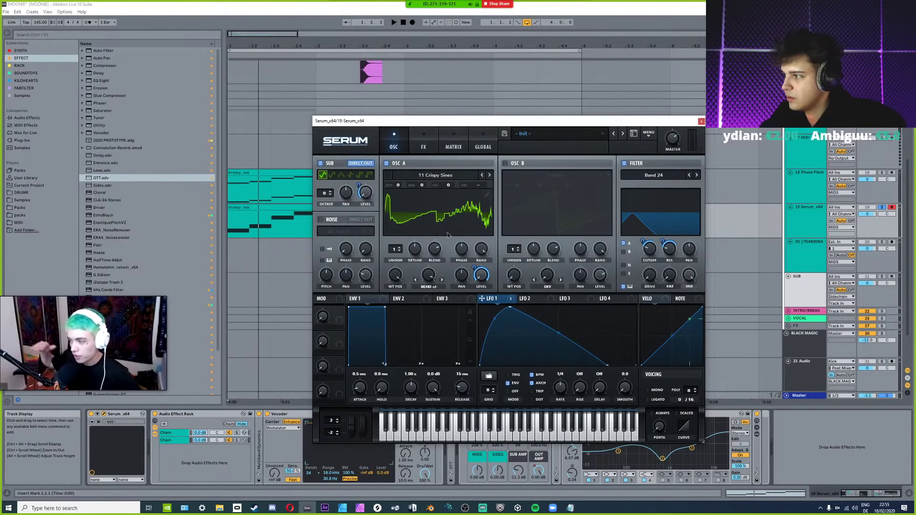
left_click(701, 121)
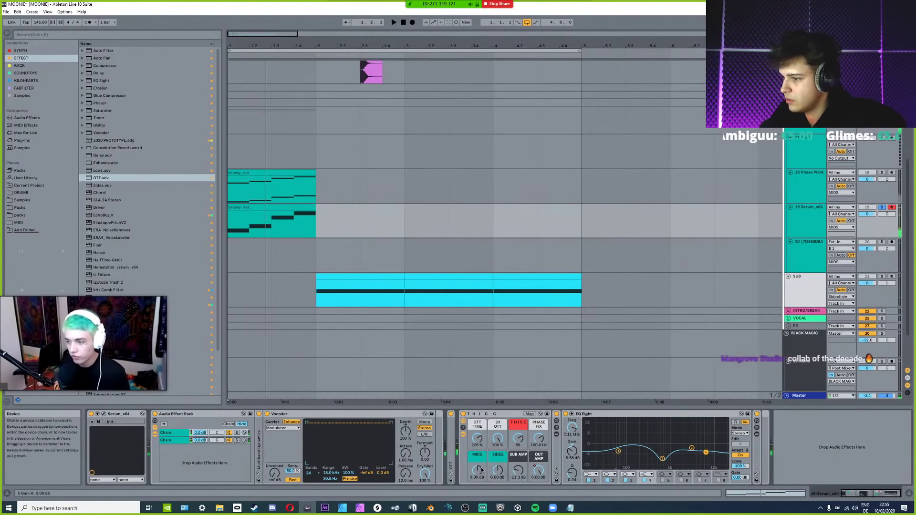
Raise the THICC macro to about 123 and audition the Serum loop.
key("space")
mouse_move(519, 442)
left_mouse_down()
mouse_move(519, 455)
mouse_move(519, 437)
left_mouse_up()
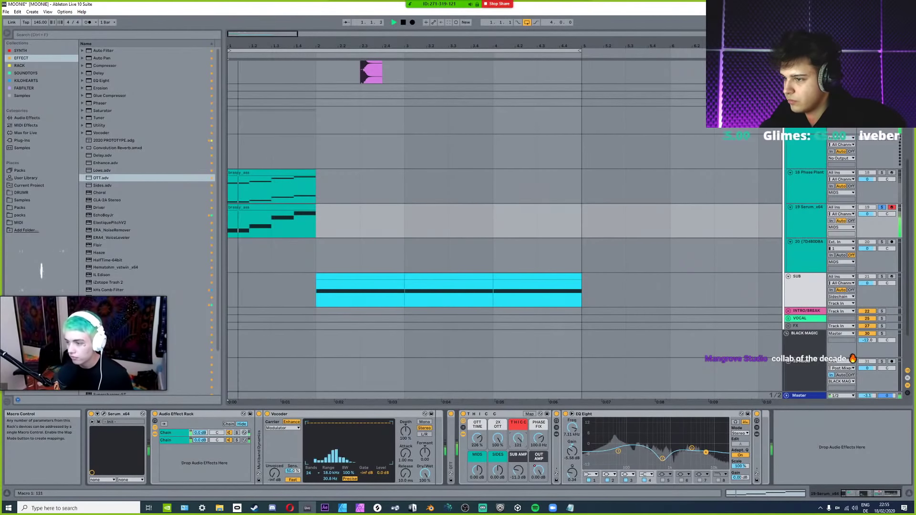
key("space")
key("space")
key("space")
key("space")
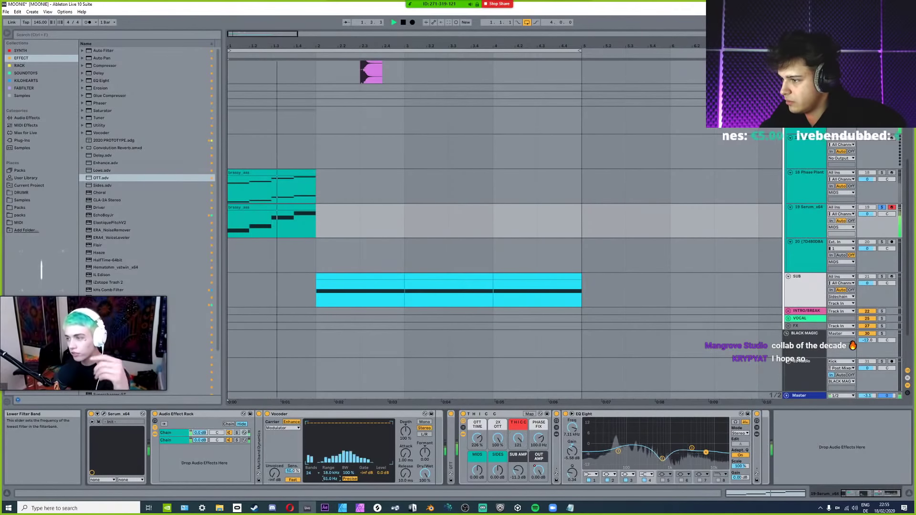
Set the Vocoder's lower filter band to 65.6 Hz and try its filter bandwidth at 100 %.
left_click_drag(329, 478, 349, 492)
key("space")
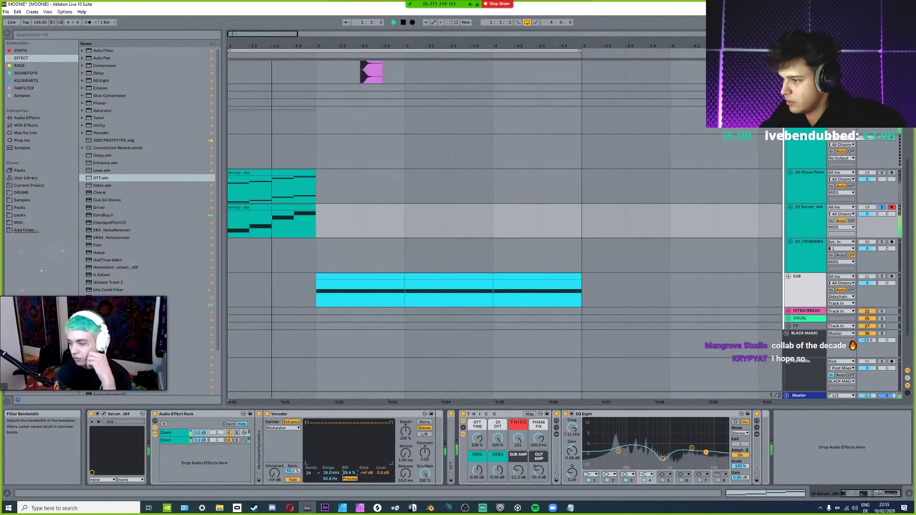
key("space")
key("space")
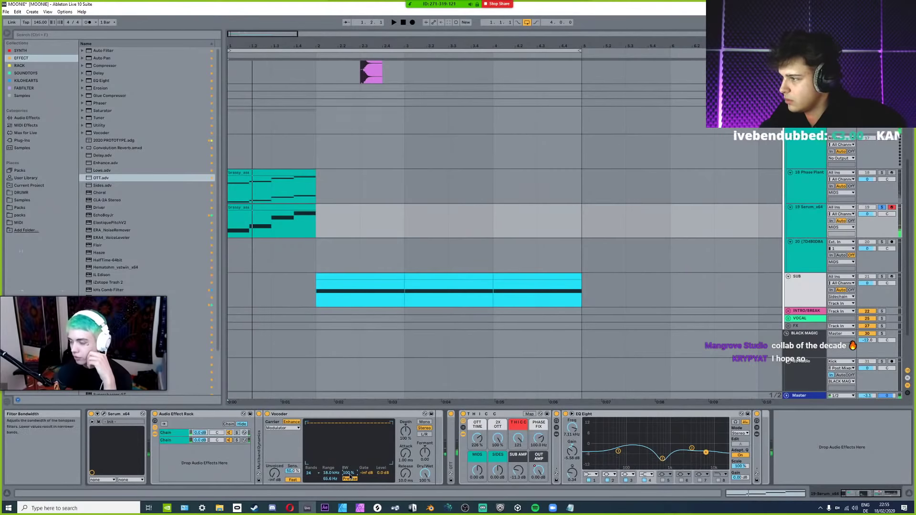
Reduce the Vocoder's filter bandwidth to 54.5 % while auditioning the Serum loop.
left_click(179, 416)
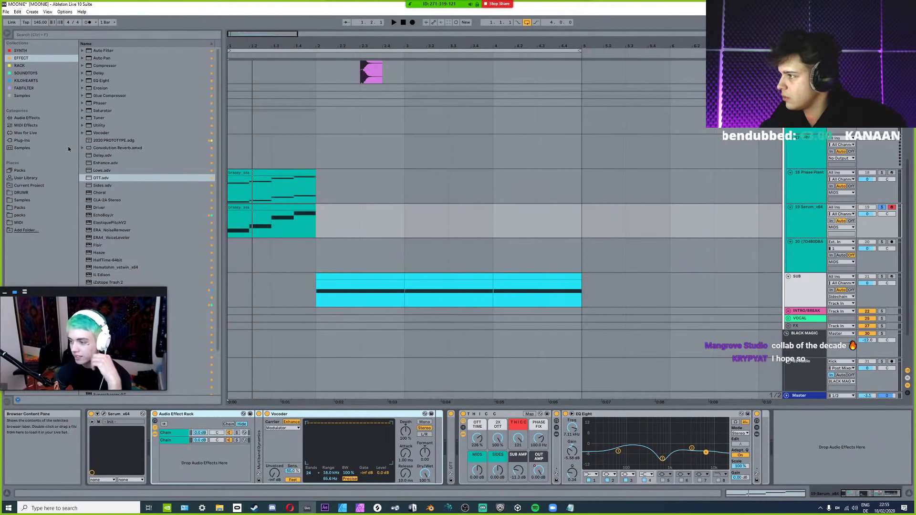
key("space")
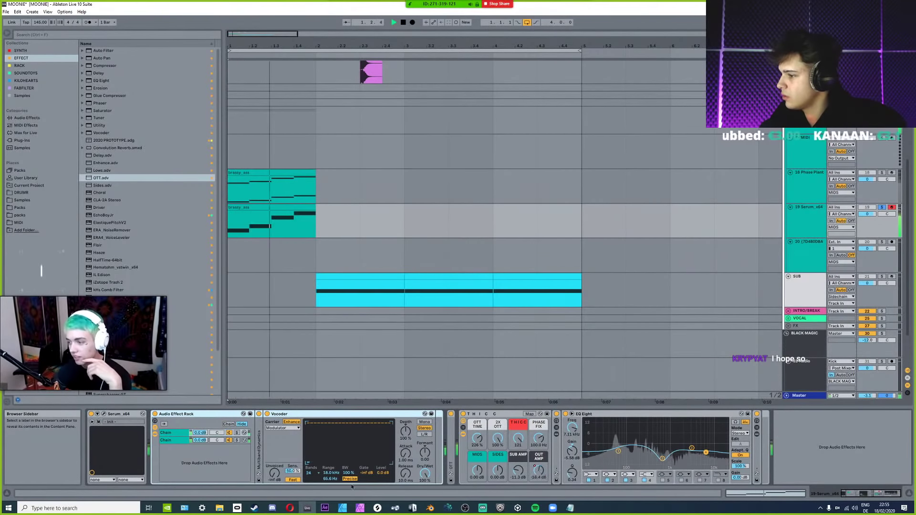
key("space")
key("space")
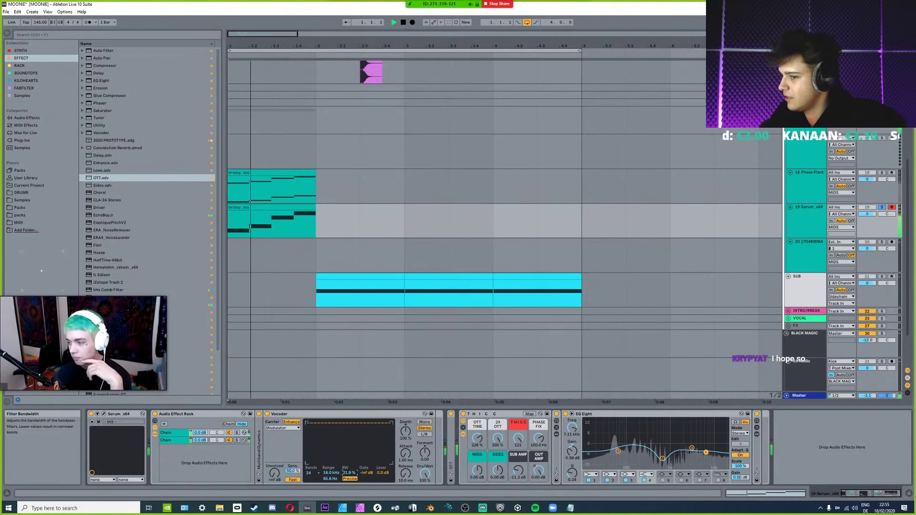
key("space")
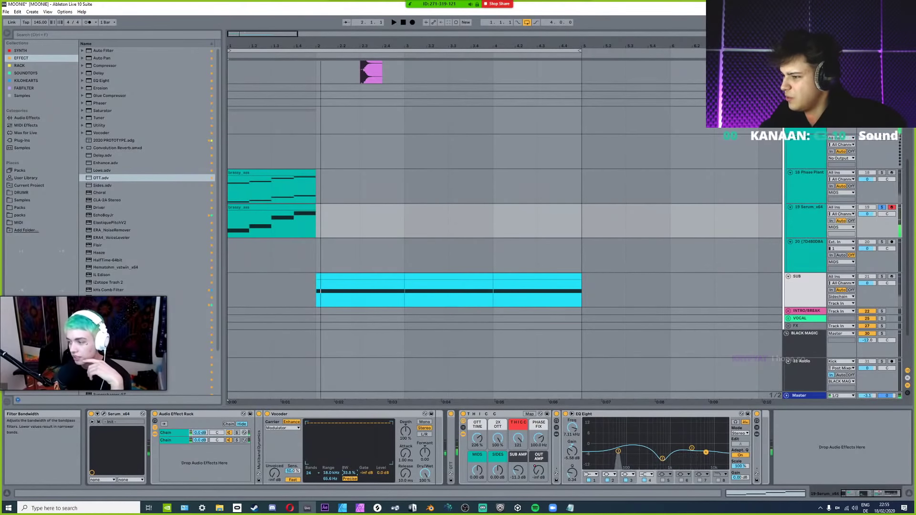
key("space")
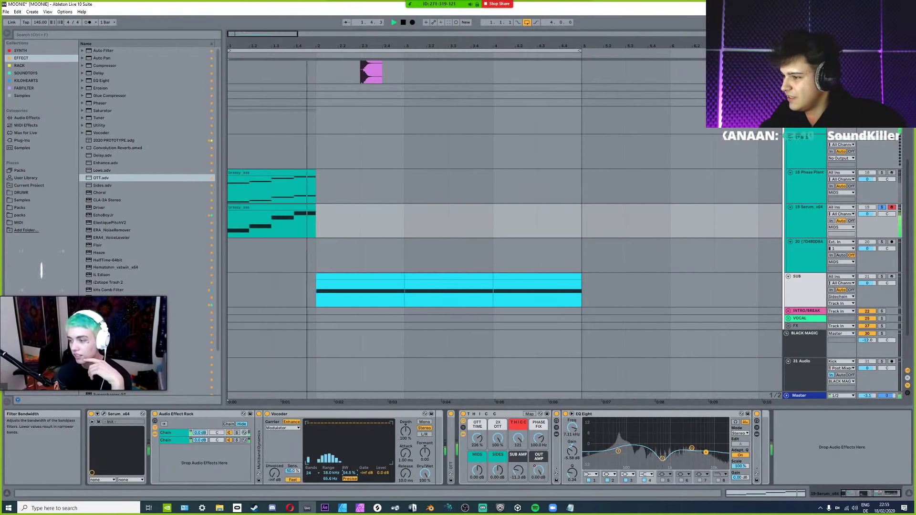
key("space")
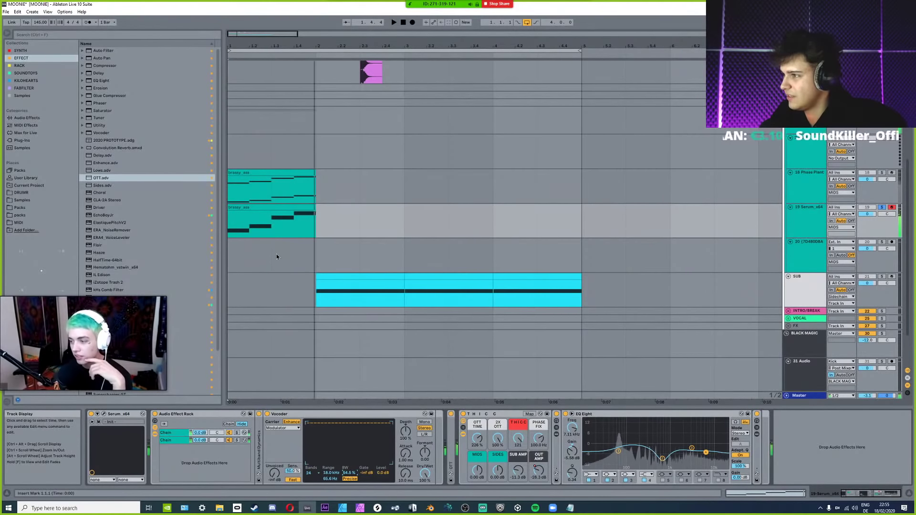
key("space")
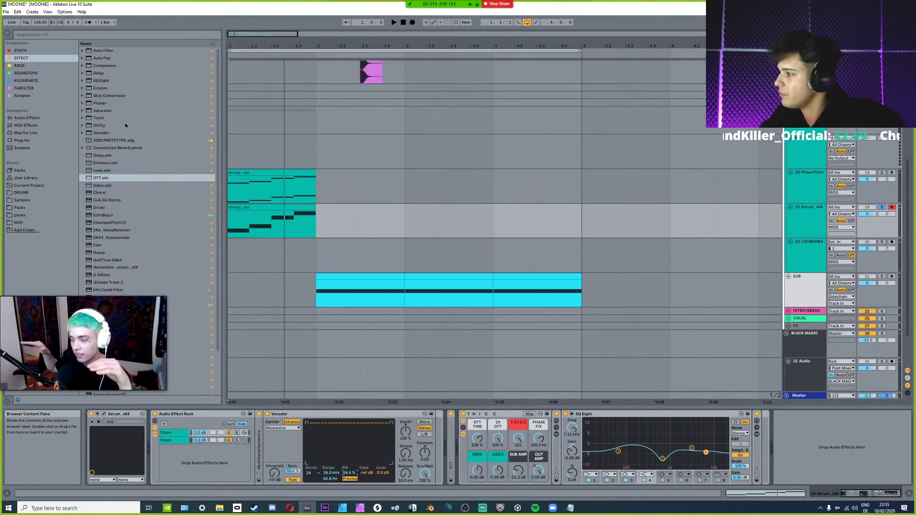
key("space")
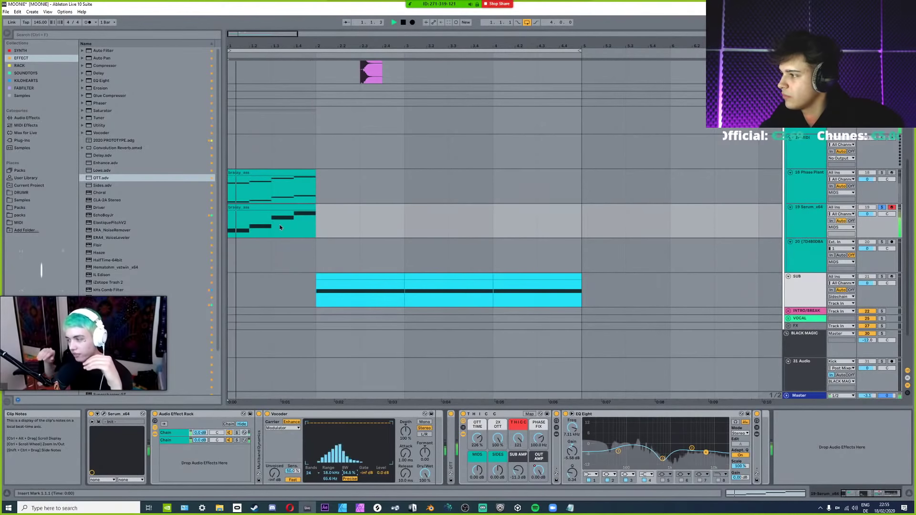
Change Serum's OSC A wavetable to 12 Crystal Shifter and the filter type to Band 12.
left_click(98, 422)
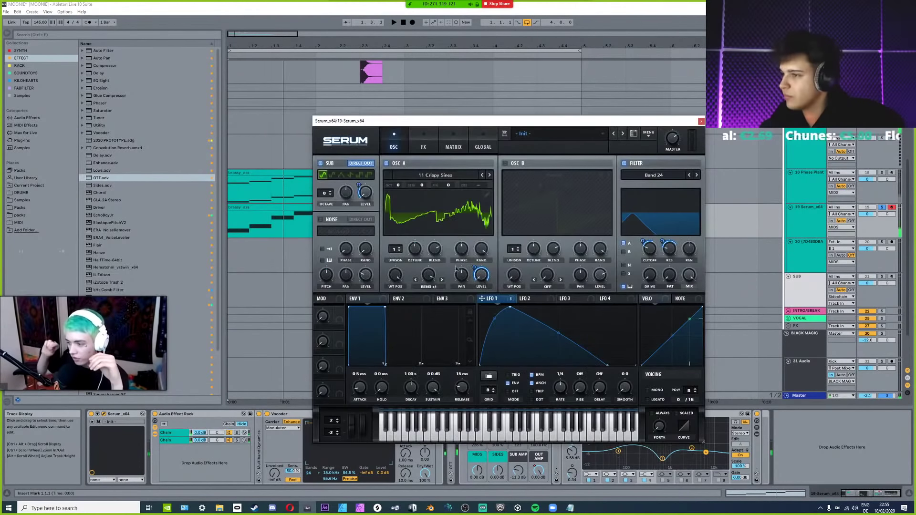
left_click_drag(433, 295, 419, 331)
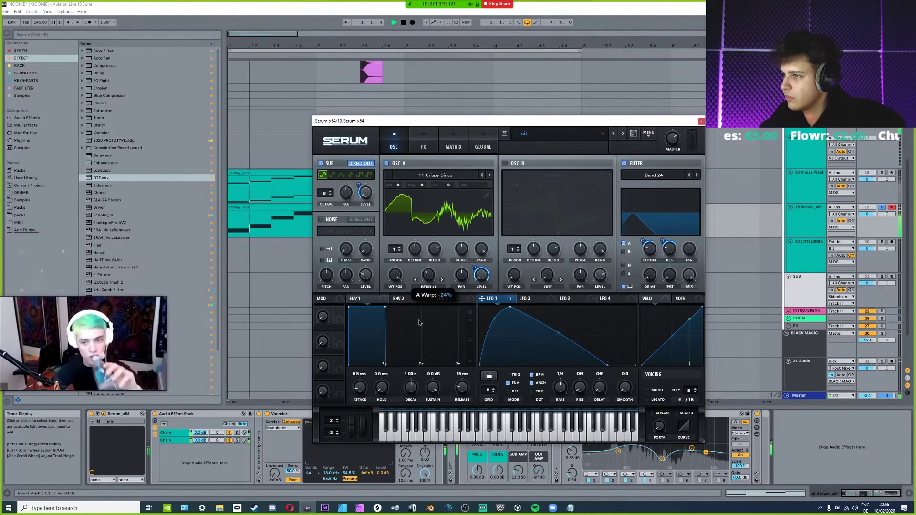
left_click(489, 175)
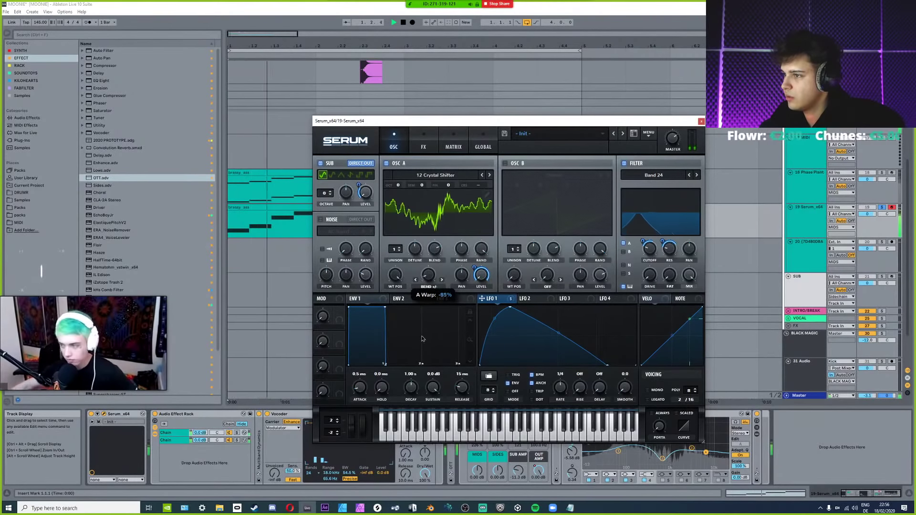
left_click(690, 175)
key("space")
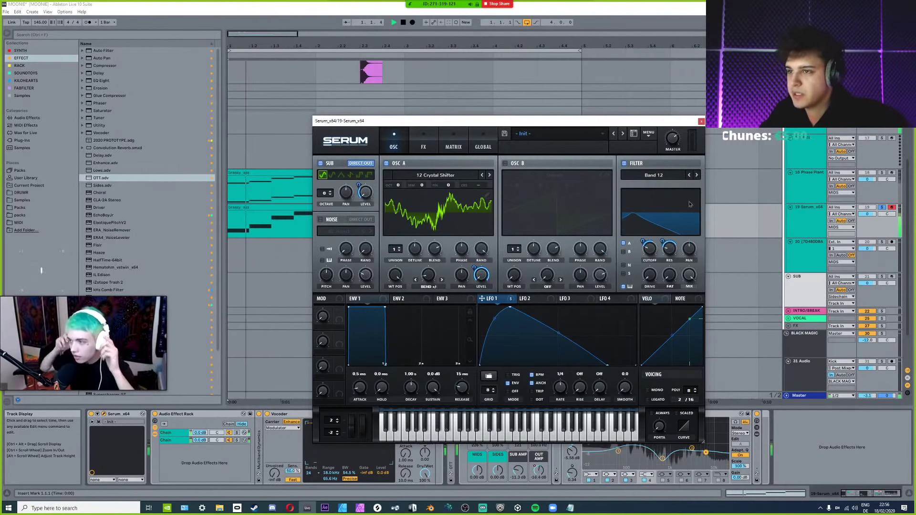
Try different Bend +/- warp amounts on OSC A, up to 100 %, while auditioning the loop.
left_click_drag(428, 280, 455, 218)
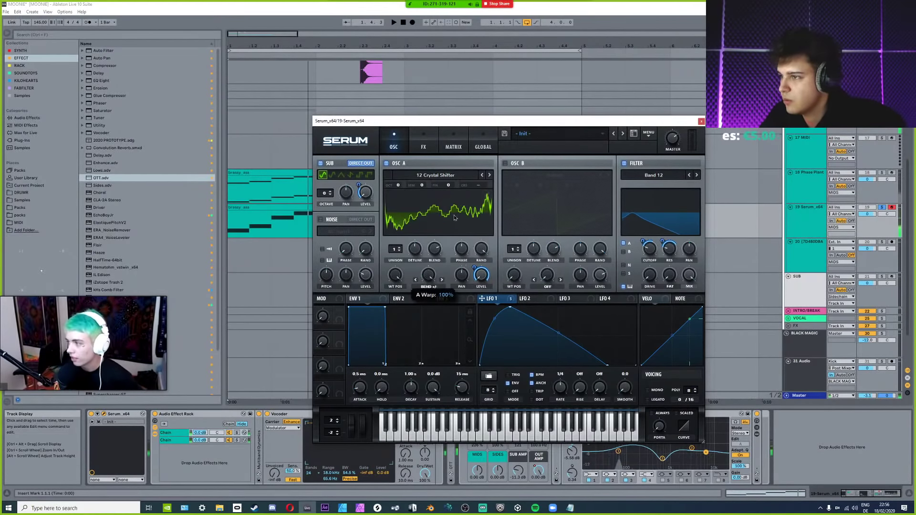
left_click_drag(433, 278, 429, 284)
key("space")
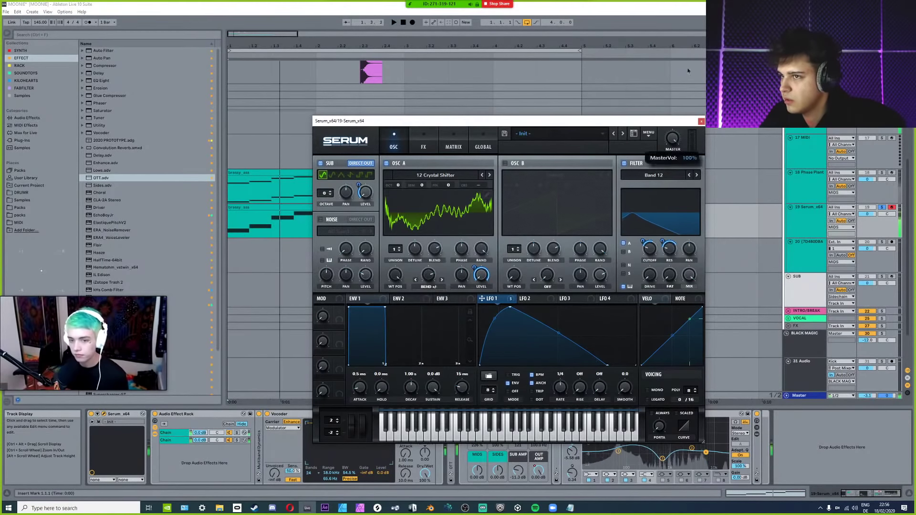
left_click_drag(429, 268, 391, 317)
left_click_drag(428, 274, 429, 274)
key("space")
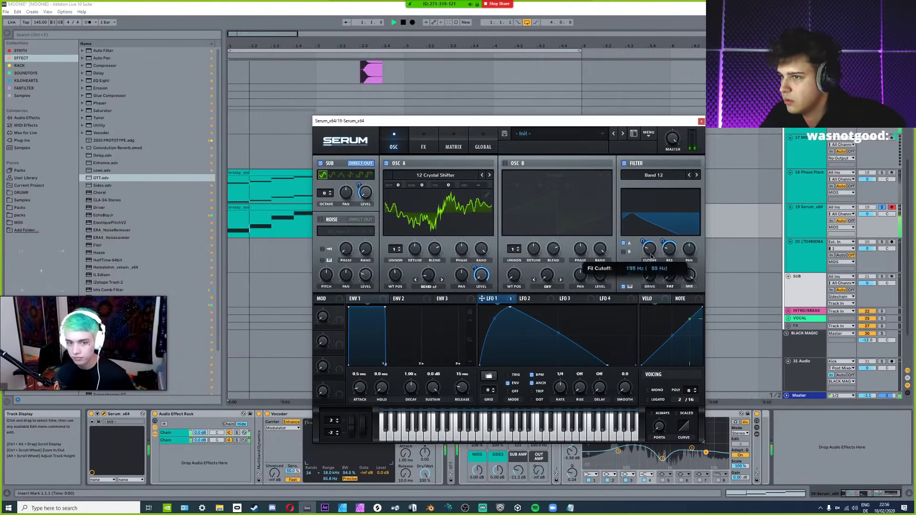
Check the drive and mix settings of Serum's Downsample distortion and return to the oscillator view.
left_click(424, 140)
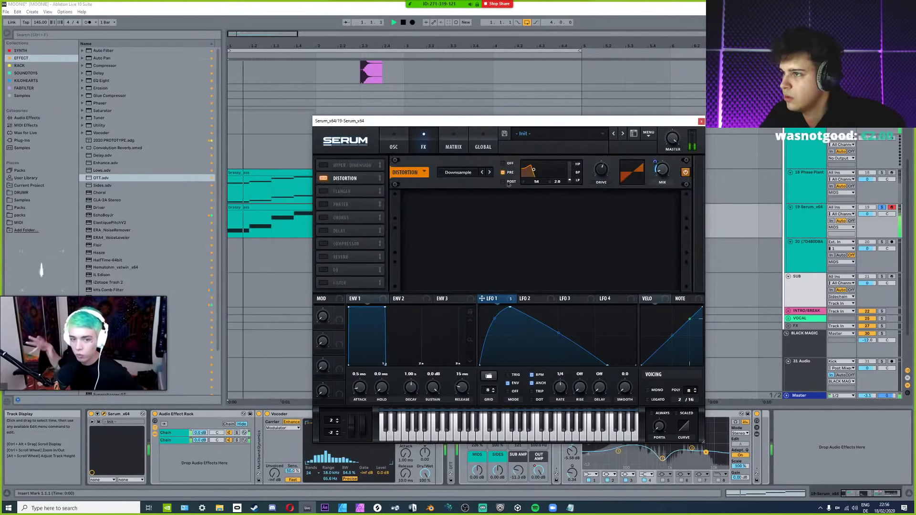
mouse_move(611, 169)
mouse_move(665, 166)
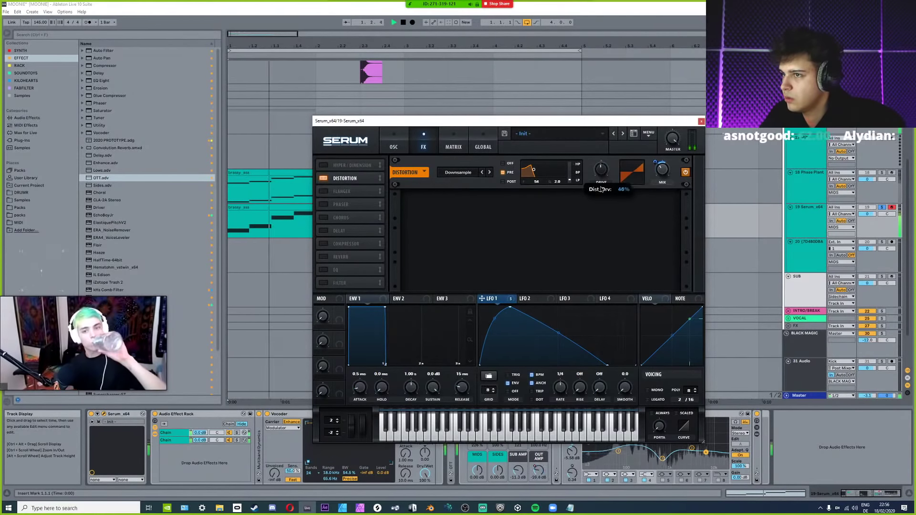
left_click(395, 138)
Raise the Bend +/- warp amount of OSC A, keeping the 12 Crystal Shifter wavetable.
mouse_move(452, 280)
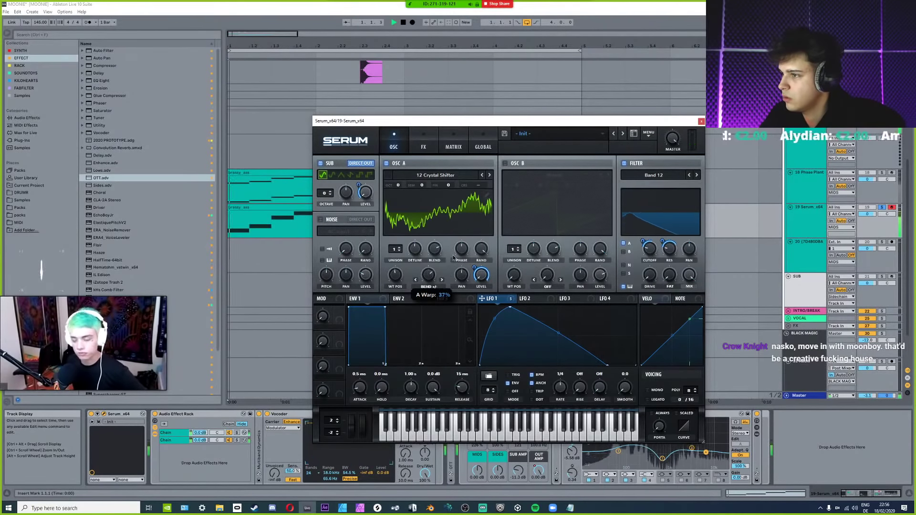
left_click(486, 176)
left_click(483, 176)
Close the Serum plug-in window and set the Vocoder's lower filter band to 105 Hz during playback.
left_click(103, 414)
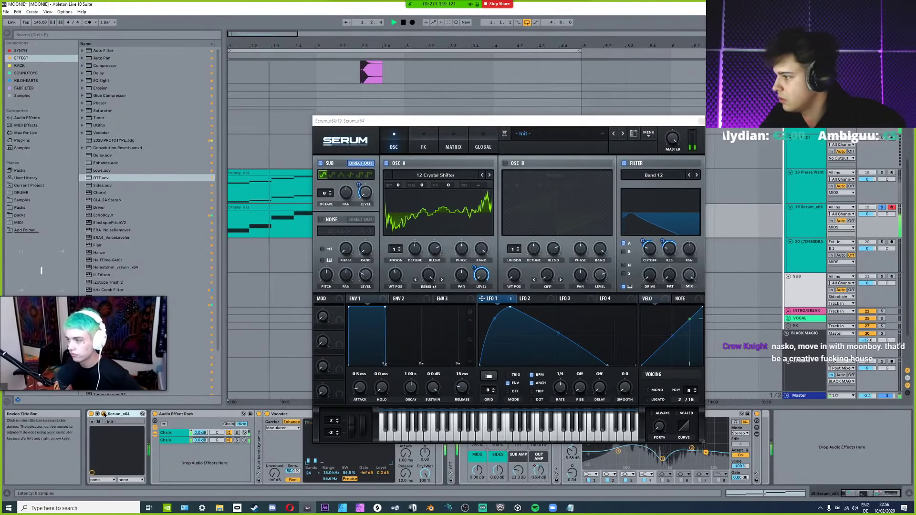
key("space")
key("space")
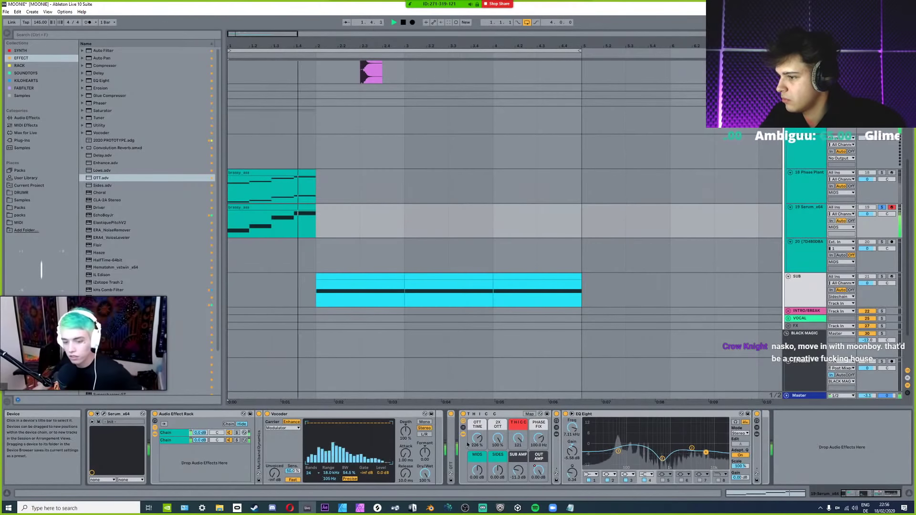
Unfold the OTT device, reset its time scaling to 100 %, raise it during playback and fold the device again.
double_click(453, 451)
left_click(628, 433)
key("Delete")
left_click(628, 454)
key("Delete")
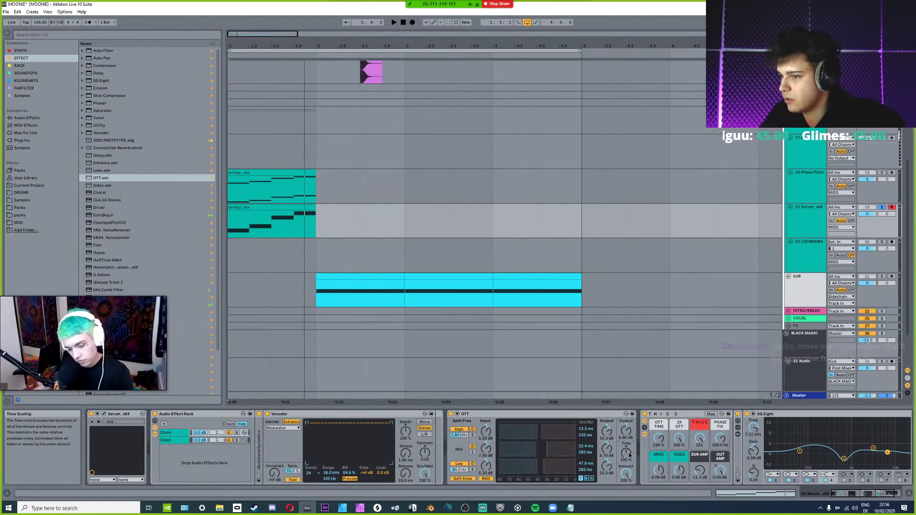
key("space")
left_click_drag(628, 457, 625, 430)
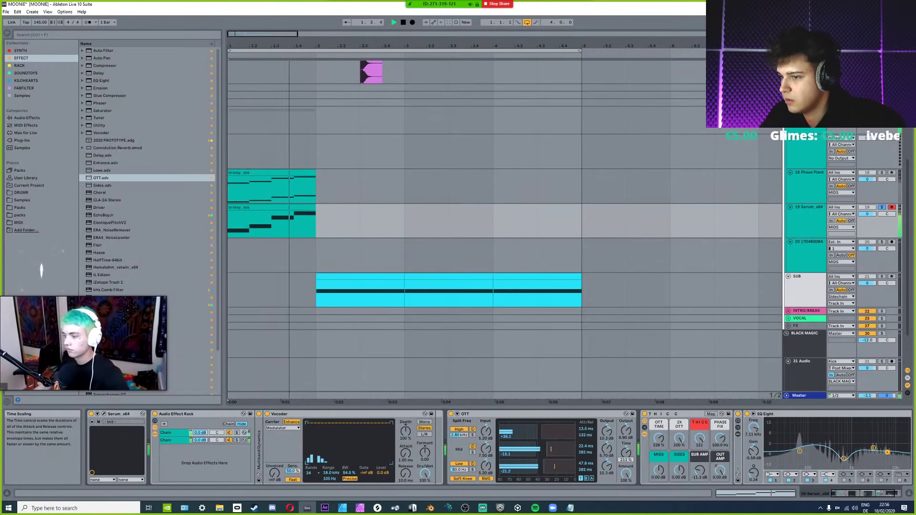
left_click(524, 414)
key("Delete")
Set the Vocoder to 20 bands and readjust its filter bandwidth.
left_click_drag(309, 473, 308, 458)
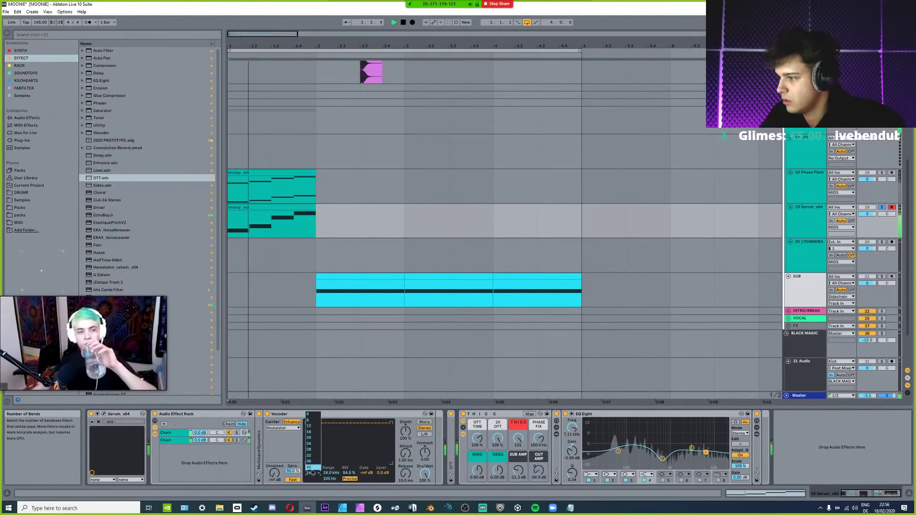
left_click(310, 473)
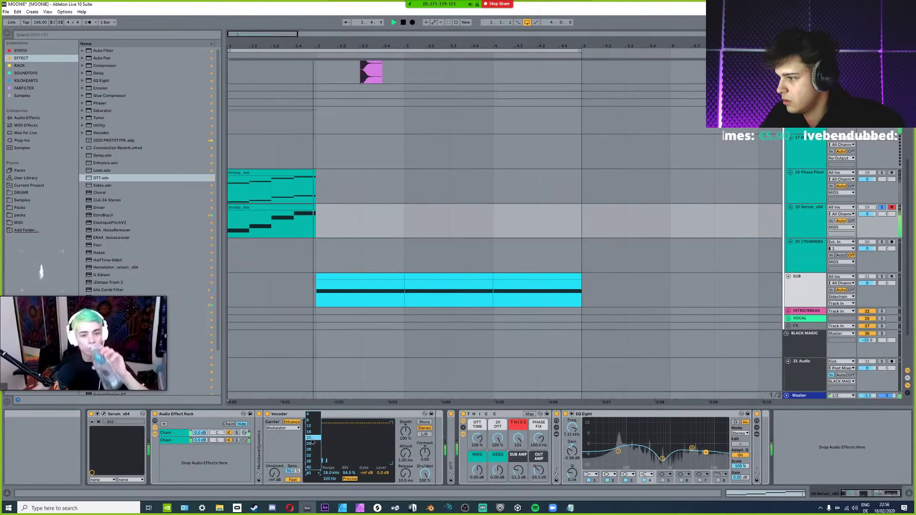
left_click(310, 438)
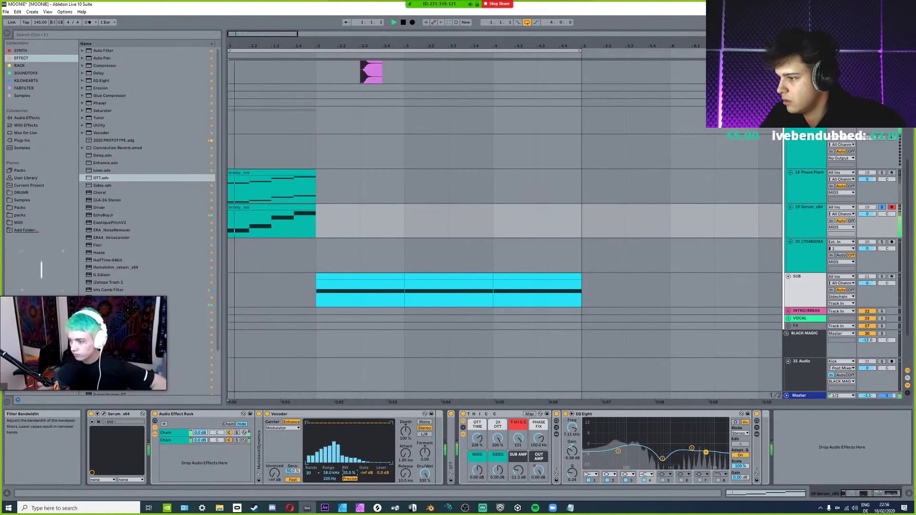
left_click_drag(348, 473, 349, 470)
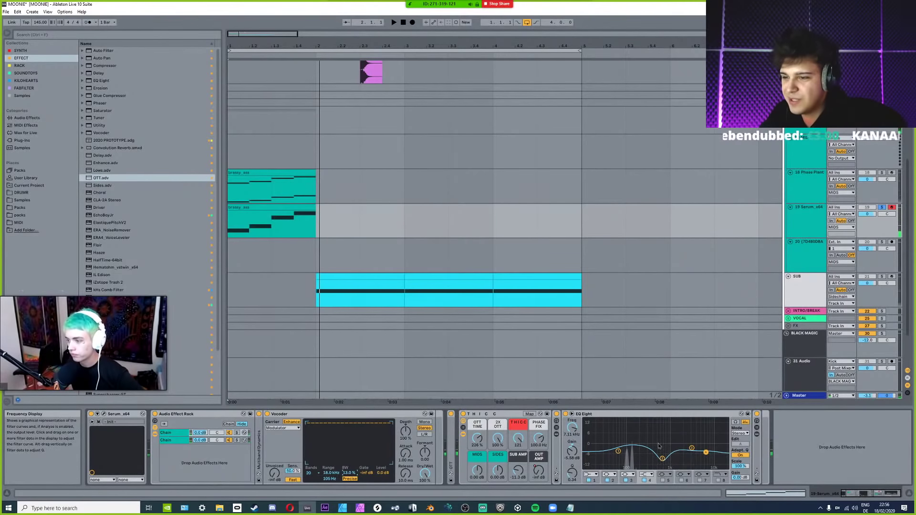
Audition the Serum loop repeatedly and fine-tune the Vocoder's filter bandwidth.
key("space")
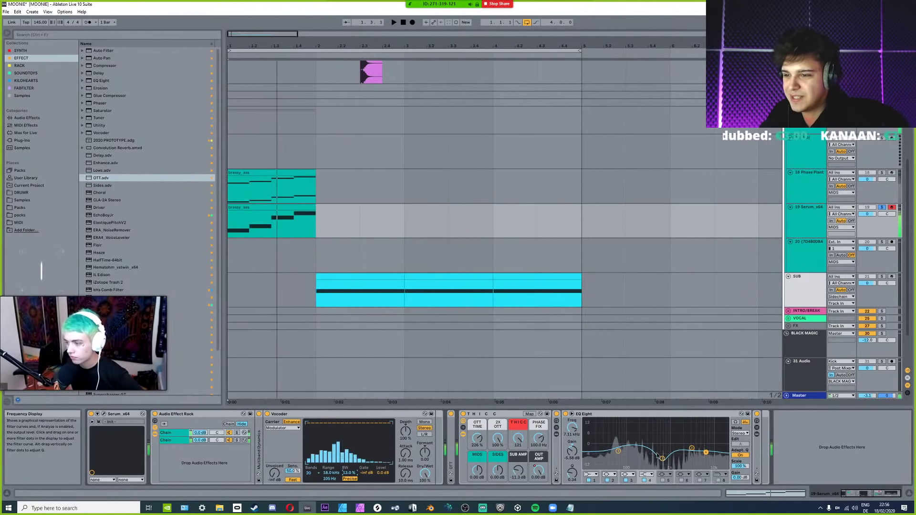
key("space")
key("space")
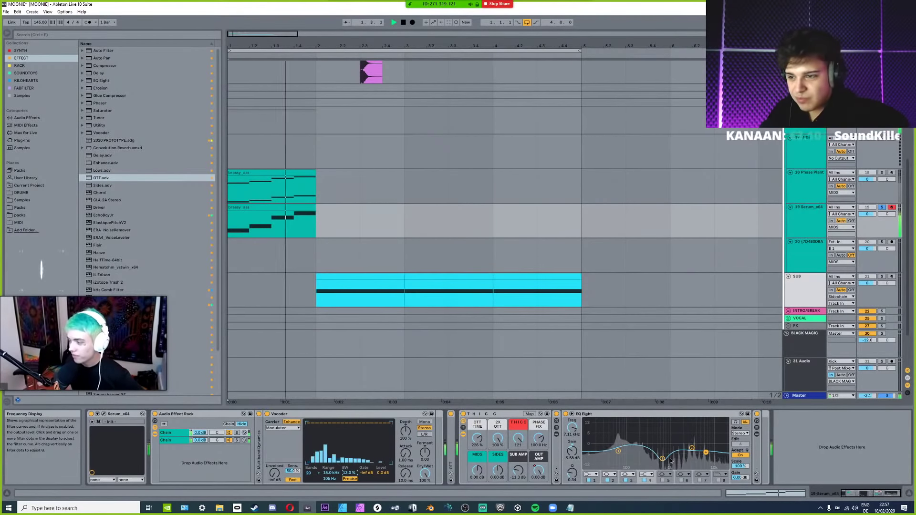
key("space")
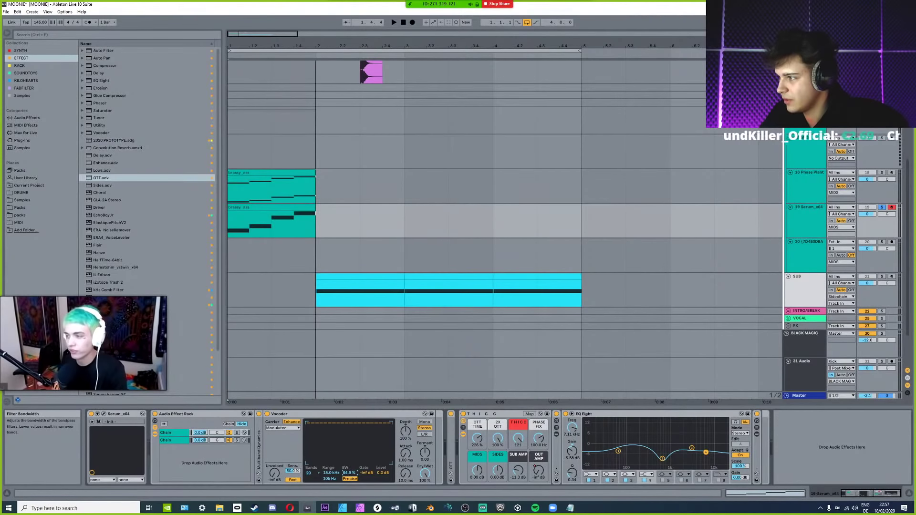
key("space")
left_click_drag(349, 473, 354, 477)
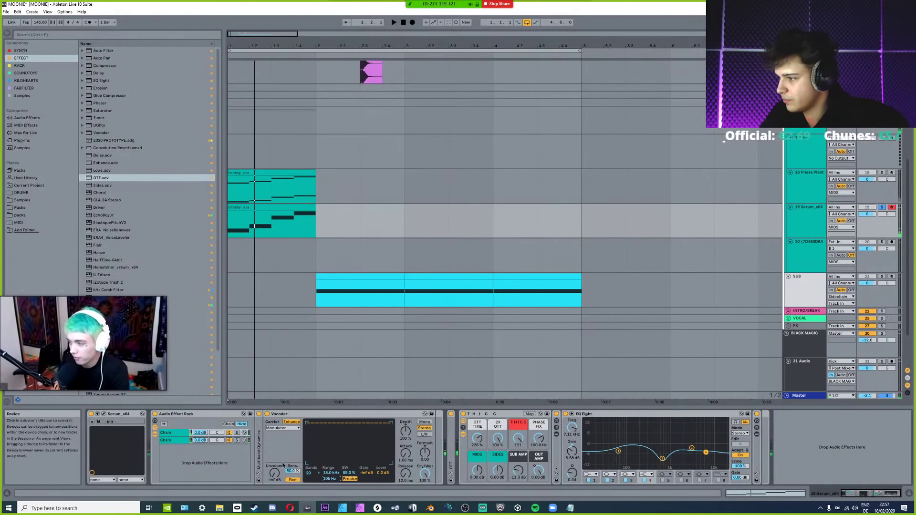
Show the second chain of the Audio Effect Rack and solo the Phase Plant track together with Serum.
left_click(237, 441)
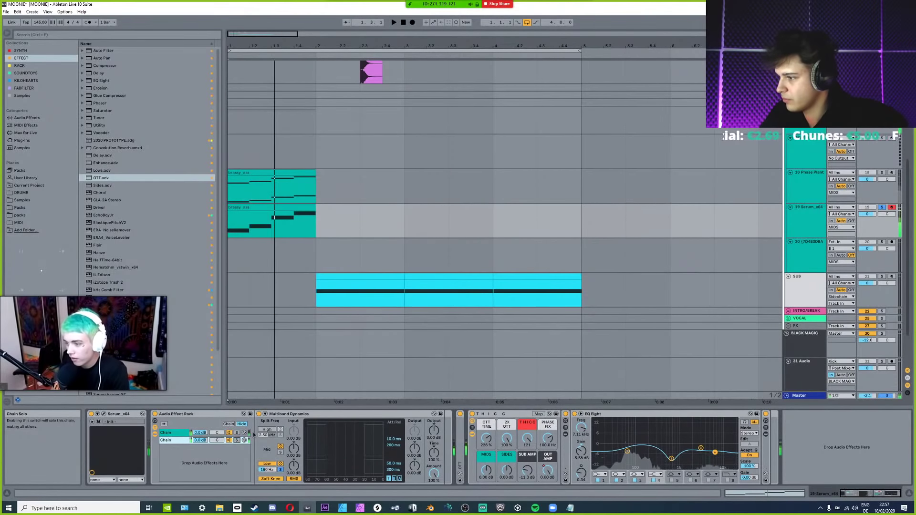
left_click(882, 172, "ctrl")
key("space")
Reshape the LFO 1 curve in Serum during playback, readjusting its peak and the falling slope, and close the synth window.
left_click(273, 209)
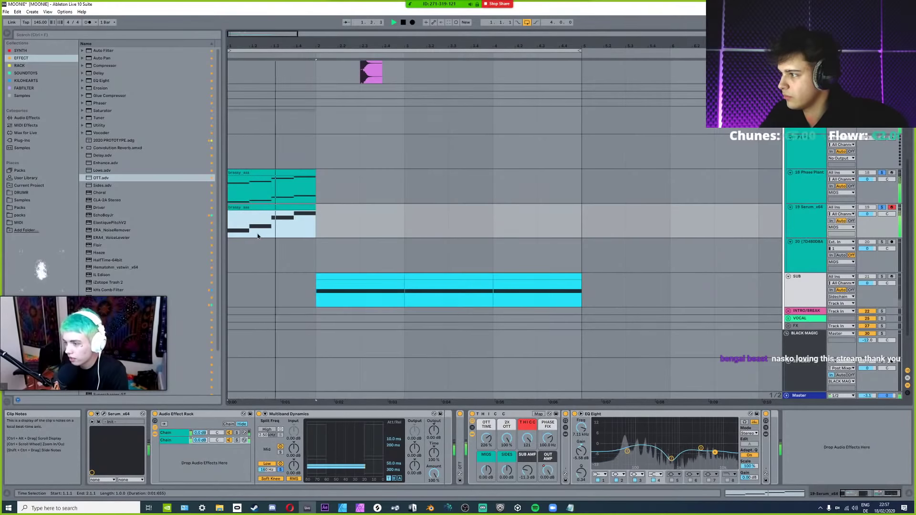
key("space")
left_click(103, 413)
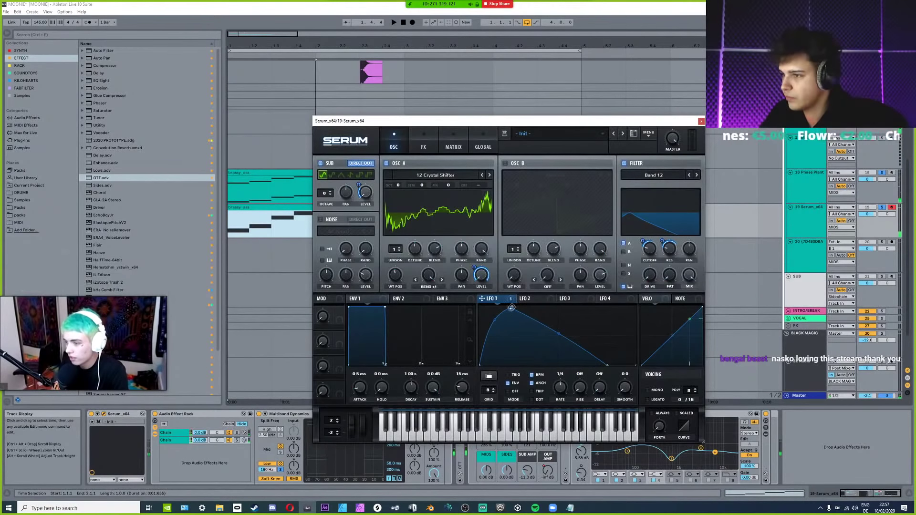
left_click_drag(512, 308, 589, 290)
key("space")
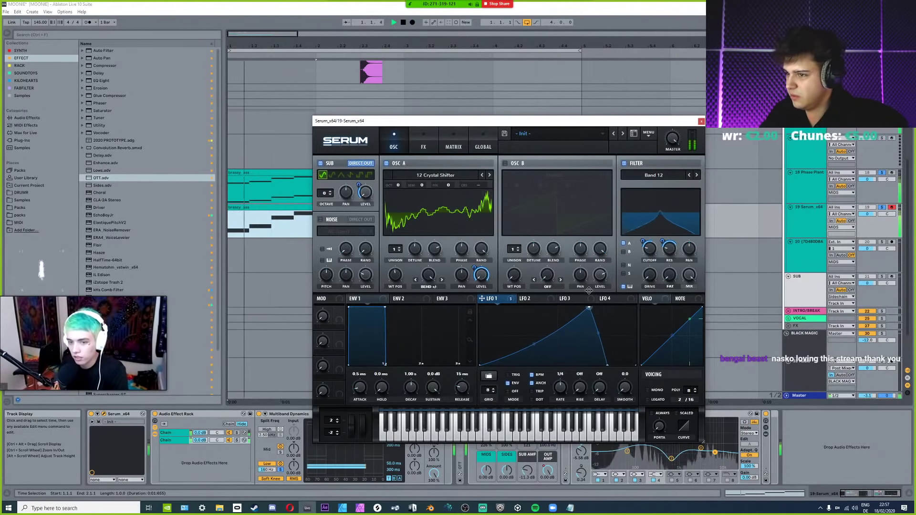
mouse_move(598, 333)
left_mouse_down()
mouse_move(618, 317)
mouse_move(613, 336)
left_mouse_up()
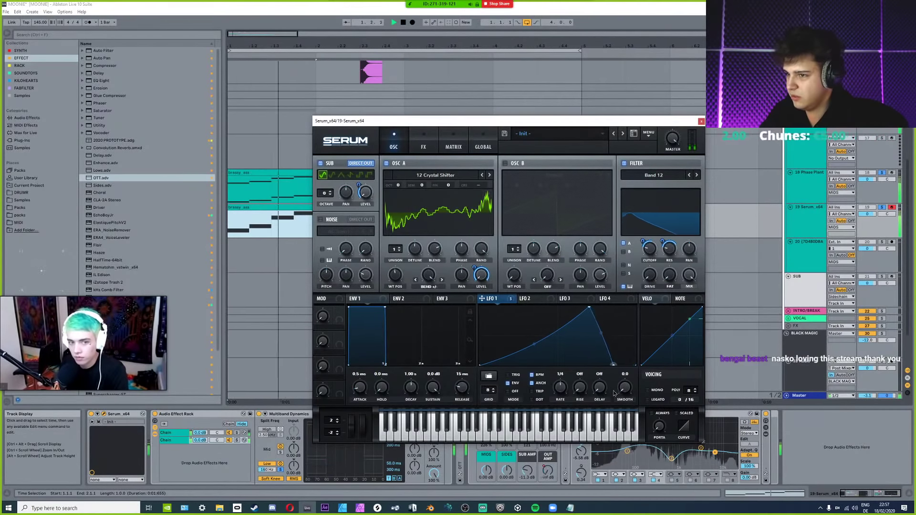
left_click_drag(589, 308, 524, 299)
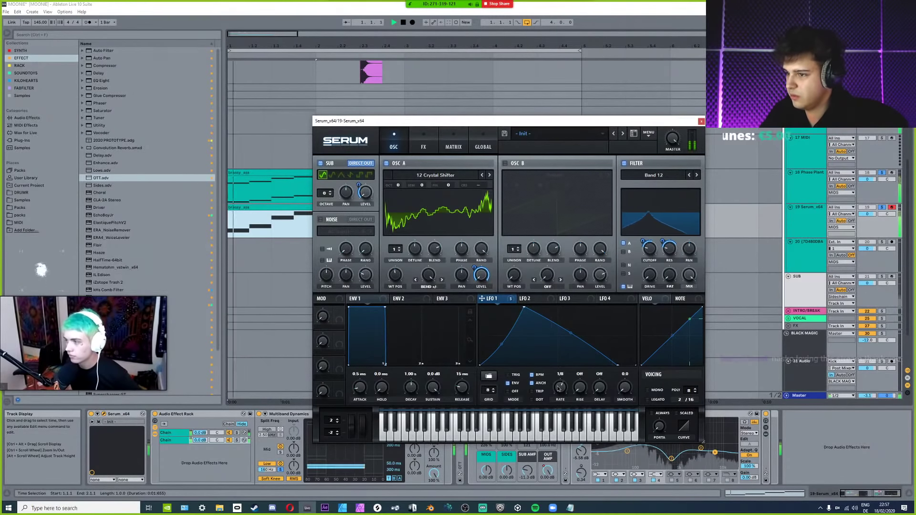
key("space")
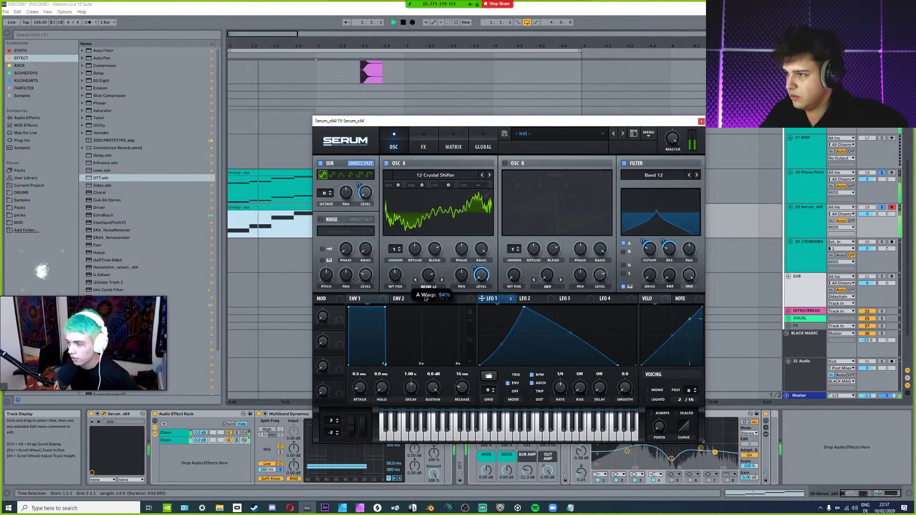
left_click(701, 123)
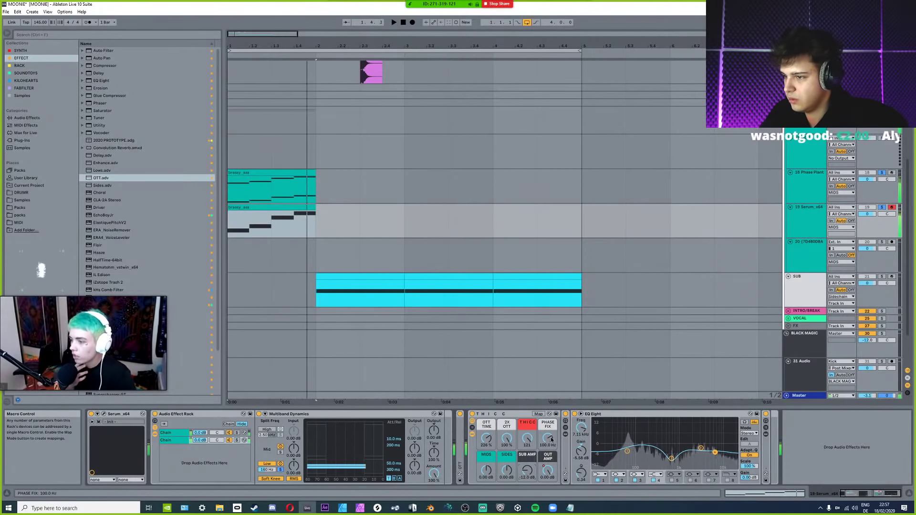
Transfer the kHs Tape Stop effect from the Phase Plant track to the MIDS group and play the loop.
left_click(803, 190)
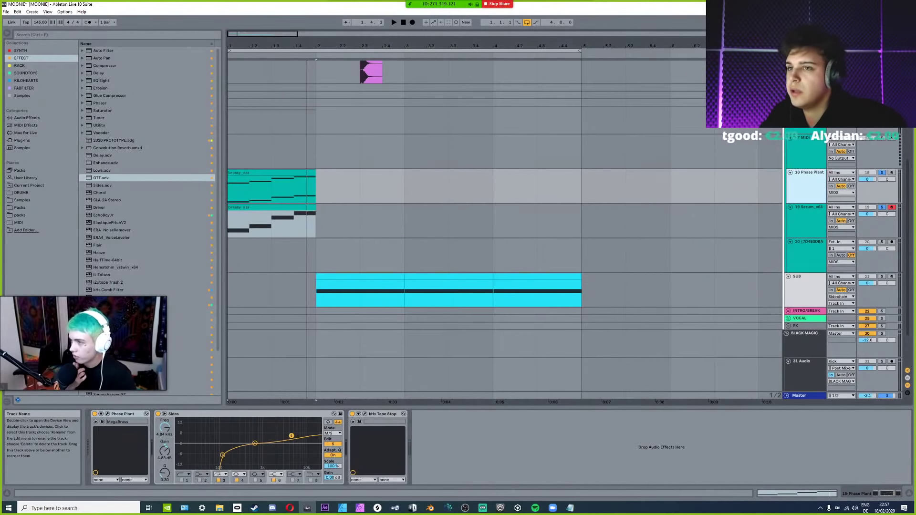
left_click(798, 130)
key("ctrl+v")
key("space")
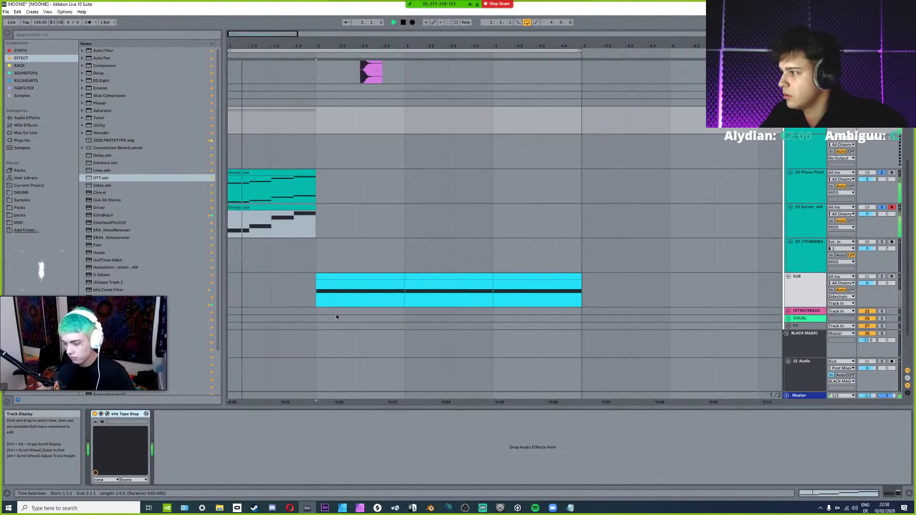
Reopen Serum, shift the LFO 1 peak slightly later while auditioning, and leave only the Serum track soloed.
left_click(236, 234)
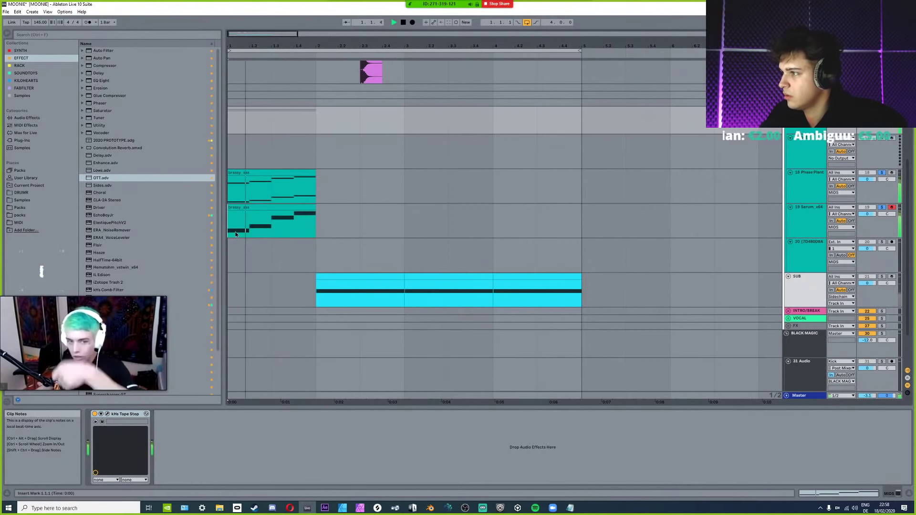
left_click(236, 234)
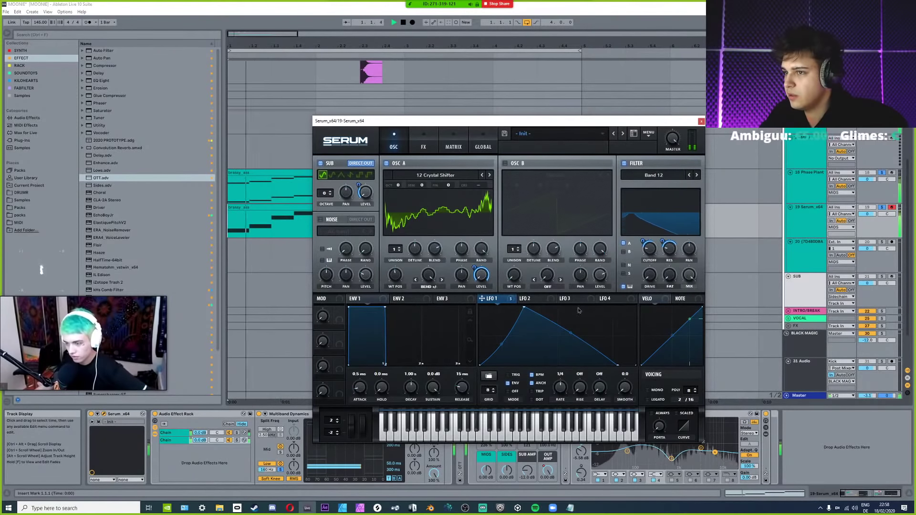
left_click_drag(524, 307, 535, 281)
key("space")
key("space")
key("space")
left_click(104, 414)
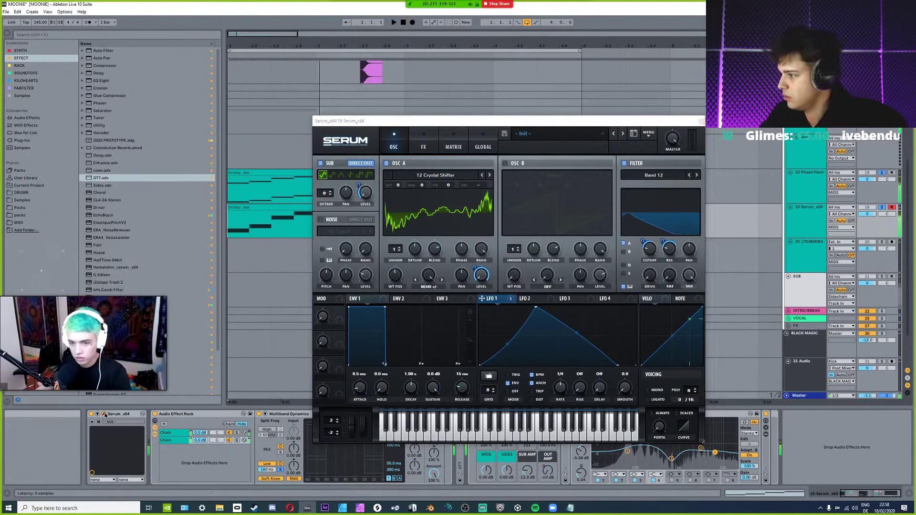
key("space")
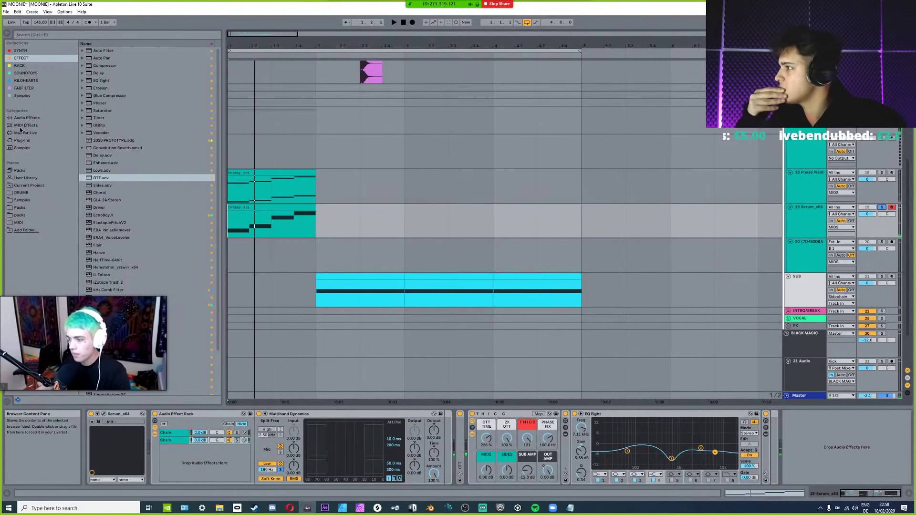
Add the Erosion audio effect after Multiband Dynamics on the Serum track and adjust its frequency and amount during playback.
left_click(51, 117)
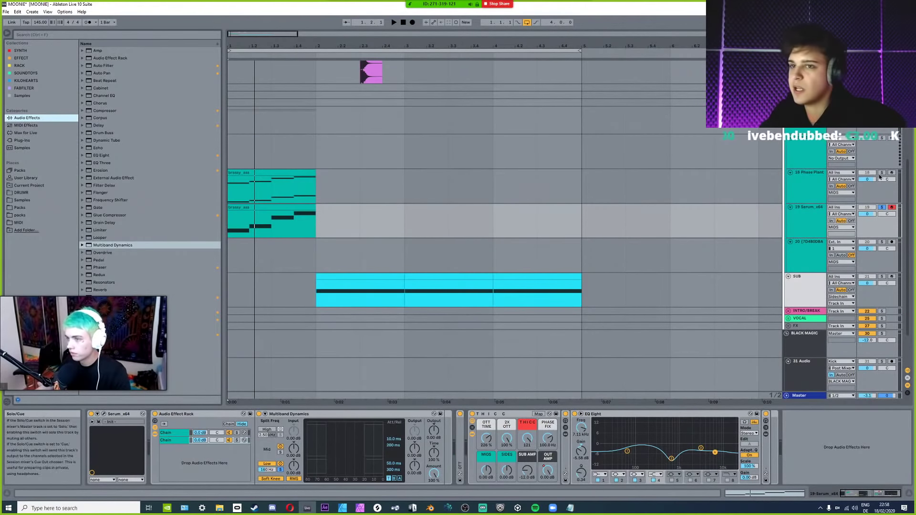
key("space")
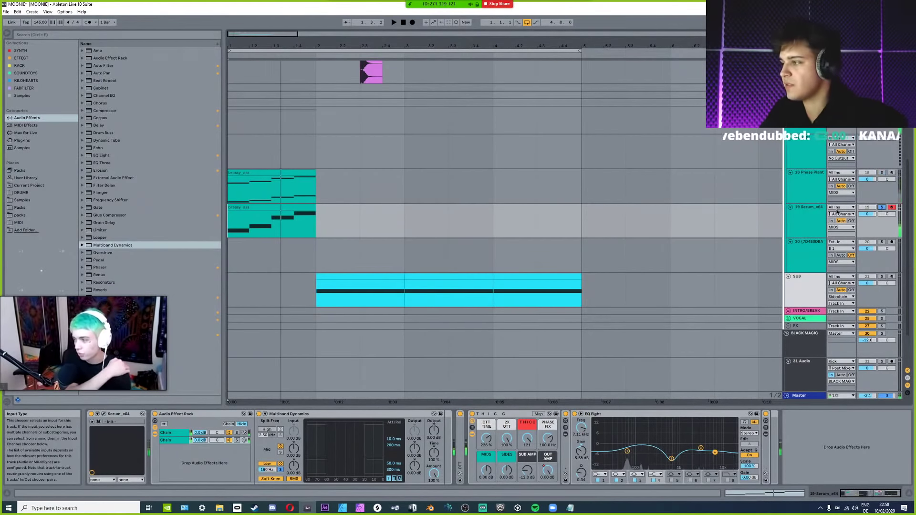
left_click(100, 171)
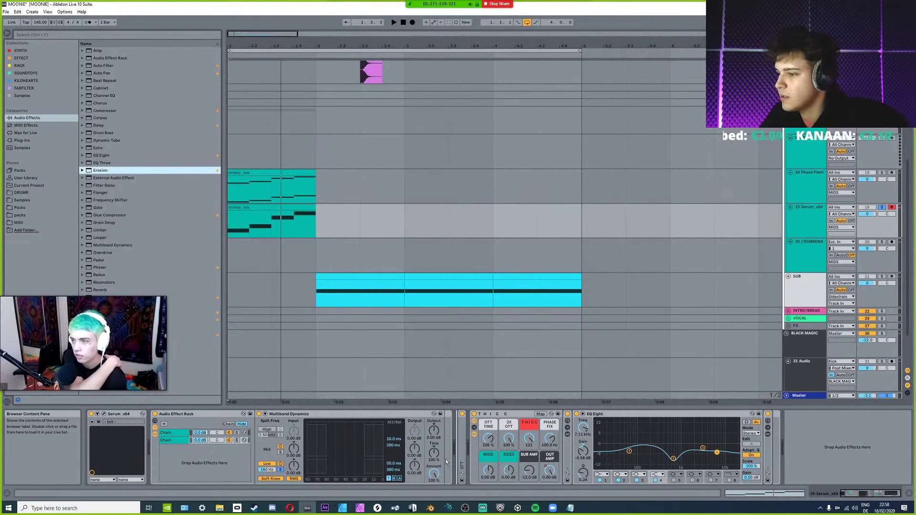
left_click_drag(470, 458, 478, 429)
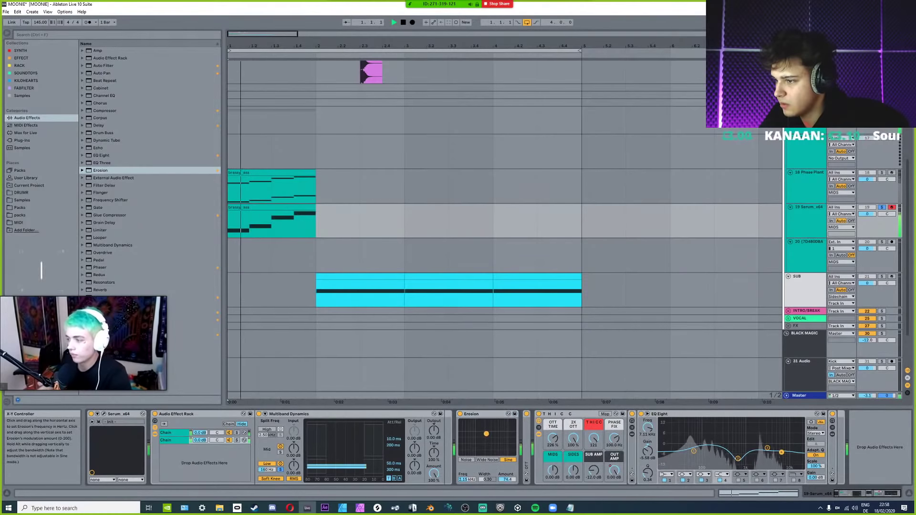
key("space")
left_click_drag(481, 438, 494, 435)
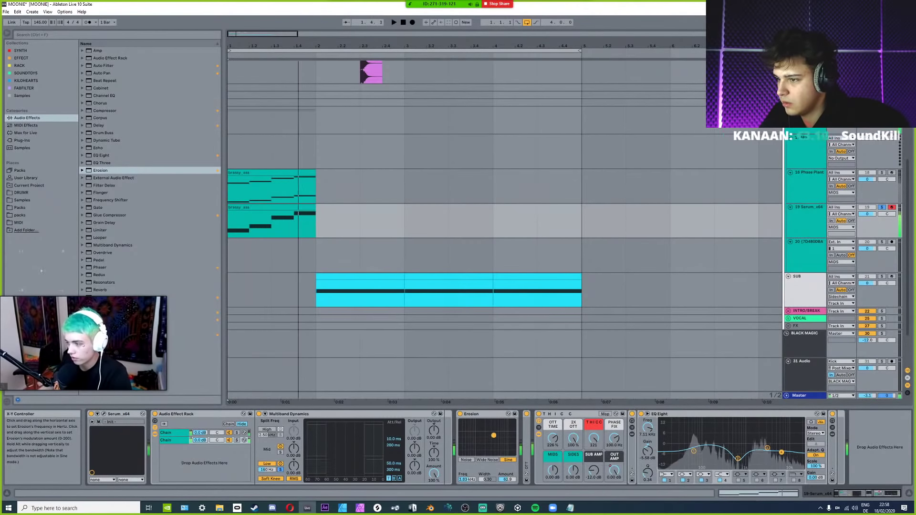
Move Erosion behind the folded OTT device and audition the loop with a higher erosion frequency and amount.
left_click(486, 414)
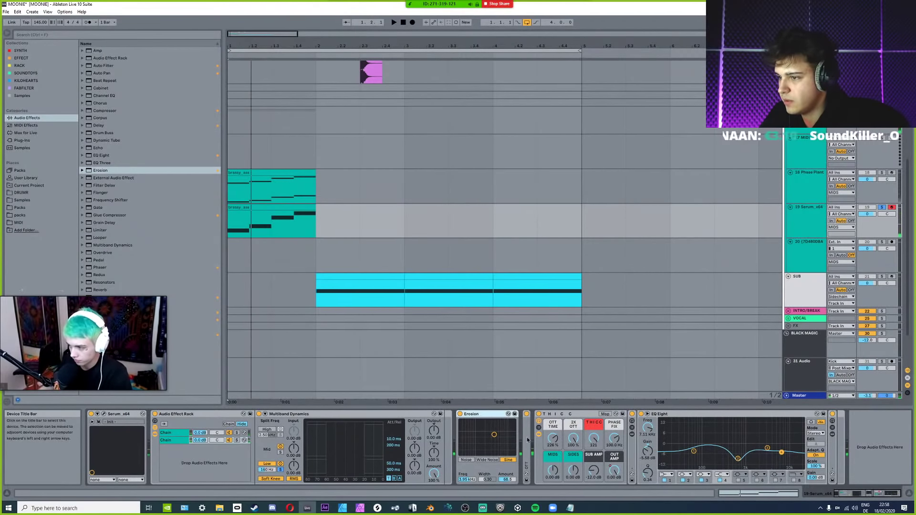
mouse_move(502, 423)
left_mouse_down()
mouse_move(536, 440)
mouse_move(492, 434)
left_mouse_up()
key("space")
key("space")
key("space")
key("space")
key("space")
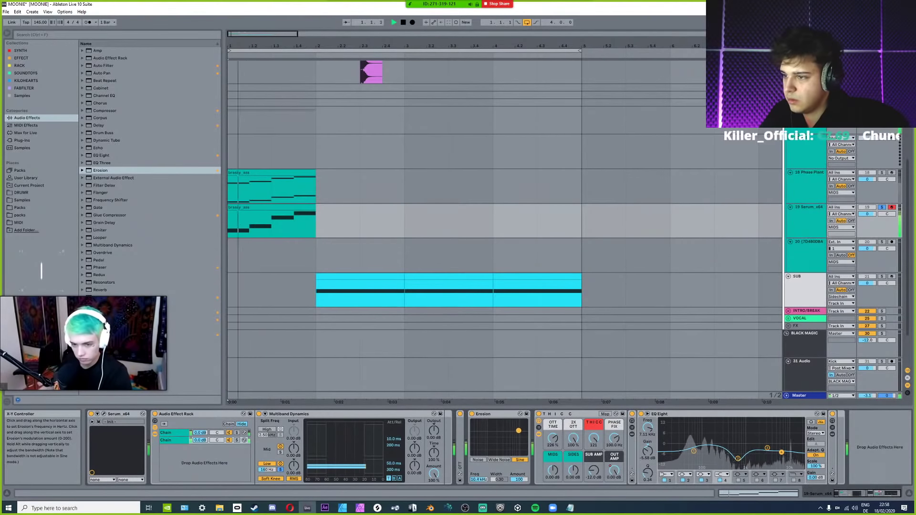
Lower Erosion to about 1.54 kHz with an amount of 0.64, audition the loop repeatedly and fold the device.
mouse_move(499, 431)
left_mouse_down()
mouse_move(490, 435)
mouse_move(506, 445)
mouse_move(493, 446)
left_mouse_up()
key("space")
key("space")
key("space")
key("space")
key("space")
key("space")
key("space")
key("space")
key("space")
double_click(489, 415)
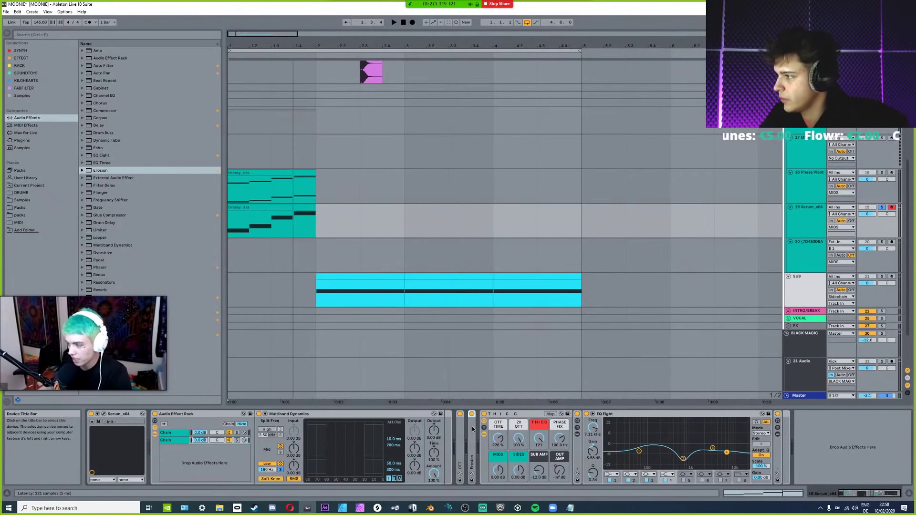
key("space")
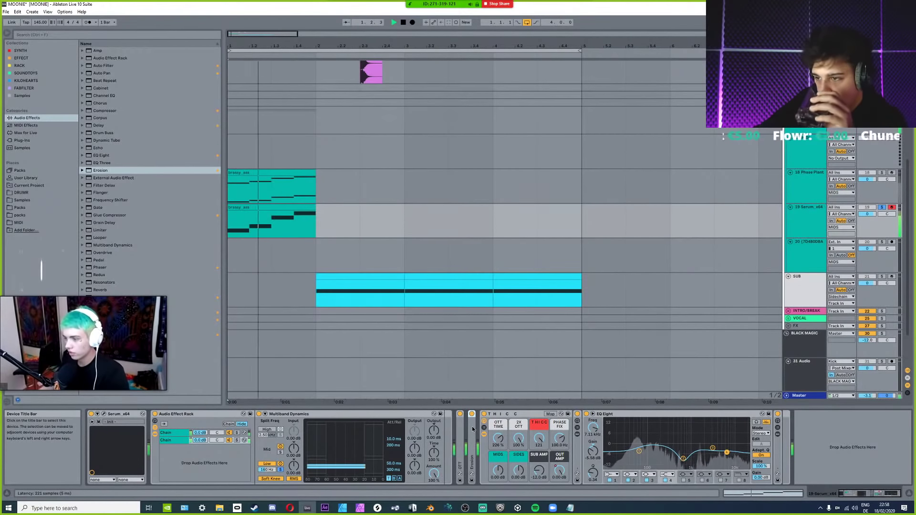
key("space")
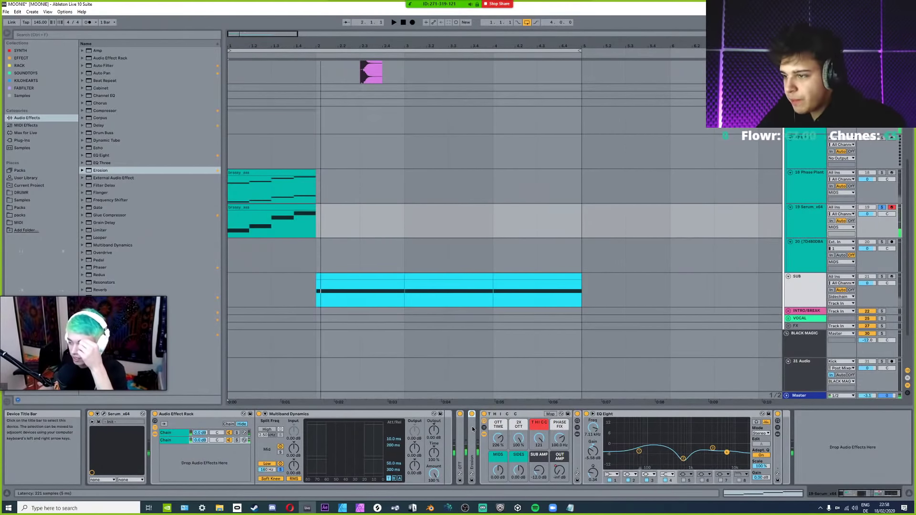
Unfold Erosion, switch it to Wide Noise and set about 8.4 kHz frequency, 2.15 width and 4.18 amount.
double_click(471, 426)
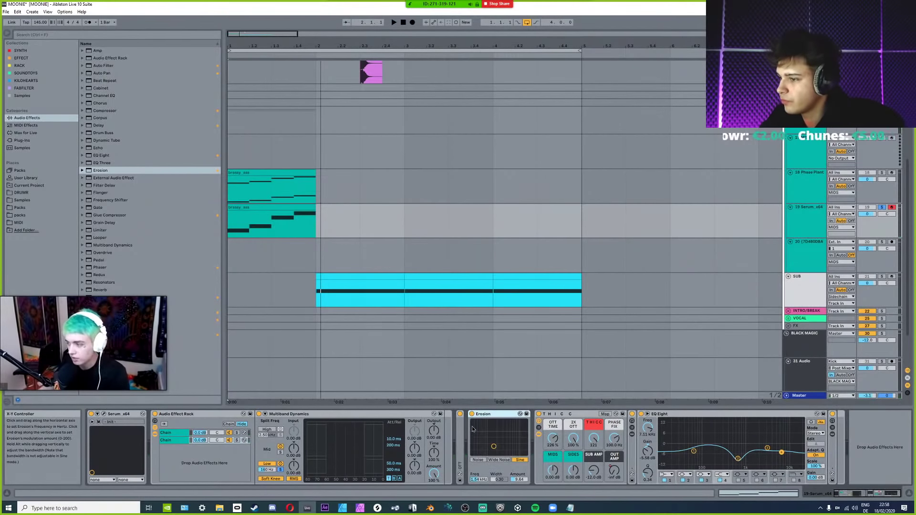
left_click(498, 460)
left_click_drag(494, 447, 519, 432)
key("space")
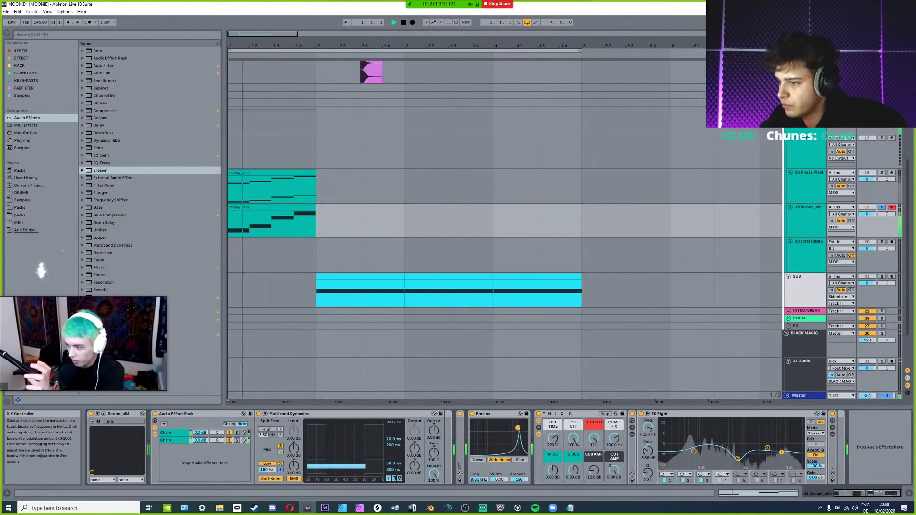
left_click_drag(499, 479, 516, 448)
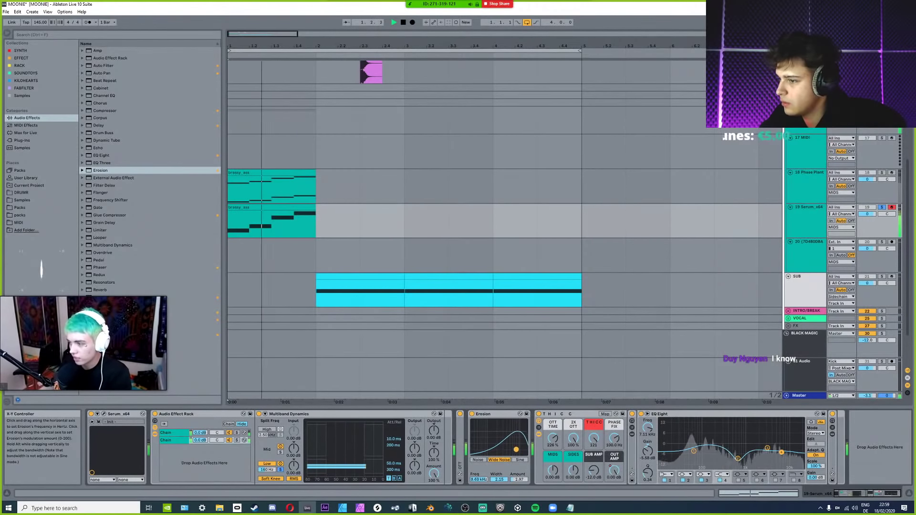
key("space")
Raise the SUB AMP macro of the THICC rack and audition the Serum loop repeatedly.
key("space")
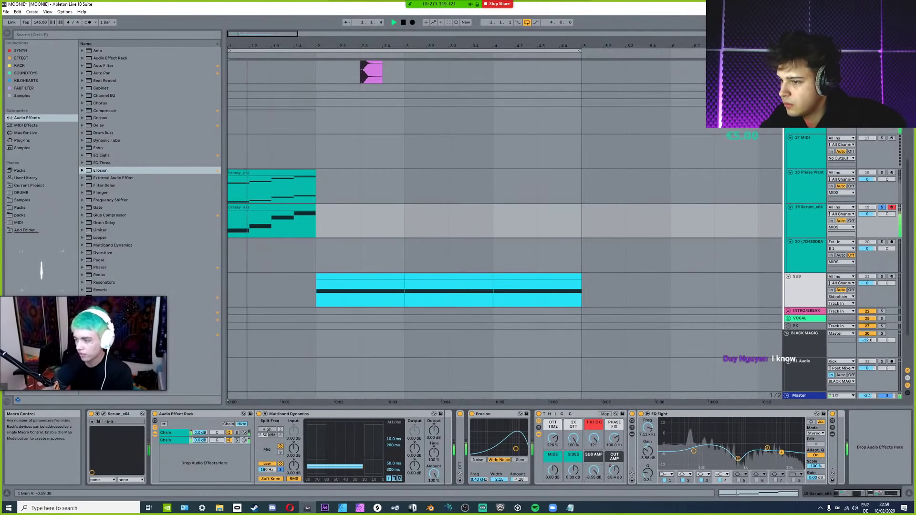
key("space")
key("space")
left_click_drag(593, 472, 593, 445)
key("space")
key("space")
key("space")
key("space")
key("space")
key("space")
Fold Multiband Dynamics and inspect the SerumFX distortion in the rack after EQ Eight.
double_click(334, 414)
key("ctrl+v")
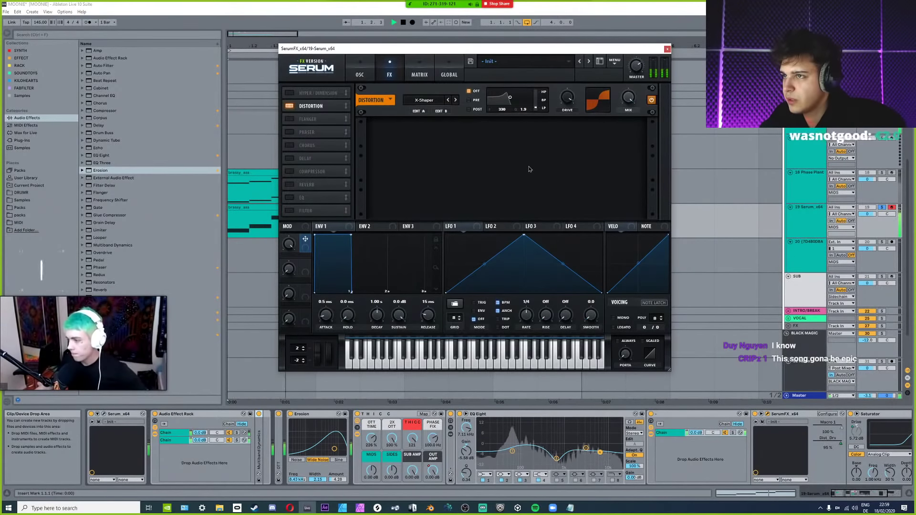
left_click(771, 416)
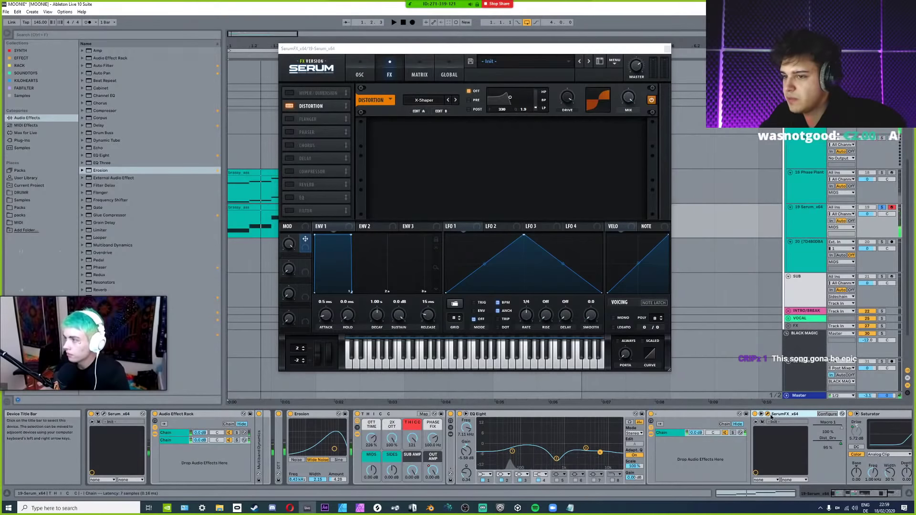
key("ctrl+z")
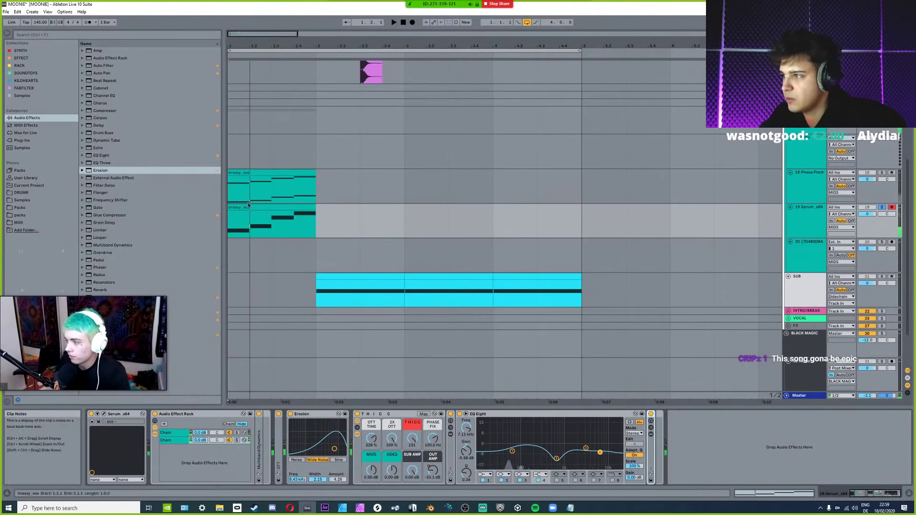
Set the THICC rack's OTT TIME to 175 %, THICC to 117 and SUB AMP to -11.1 dB while auditioning the loop.
key("space")
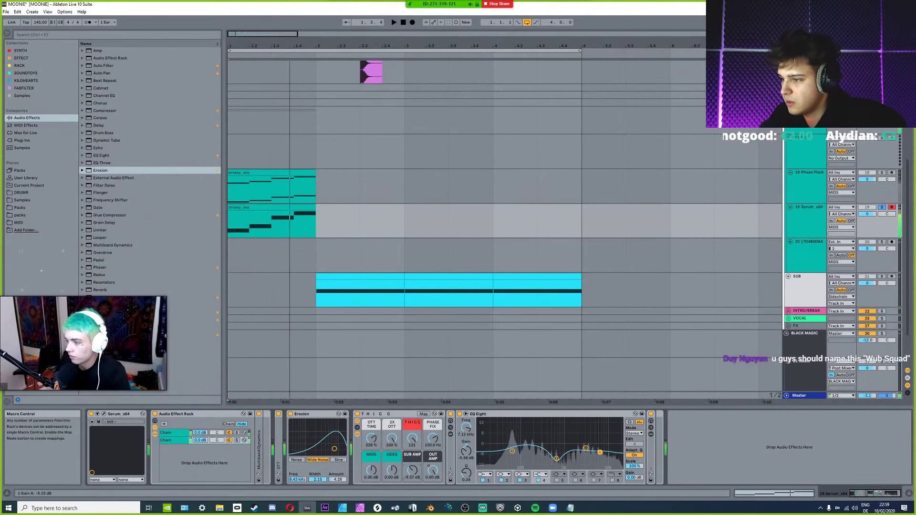
key("space")
key("space")
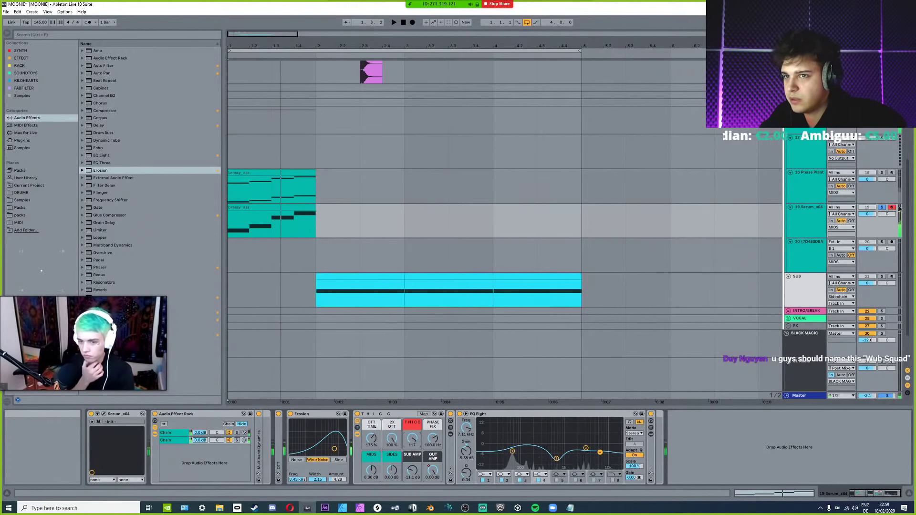
Check the Session View mixer, return to the arrangement and show the chain and devices of the rack after EQ Eight.
key("Tab")
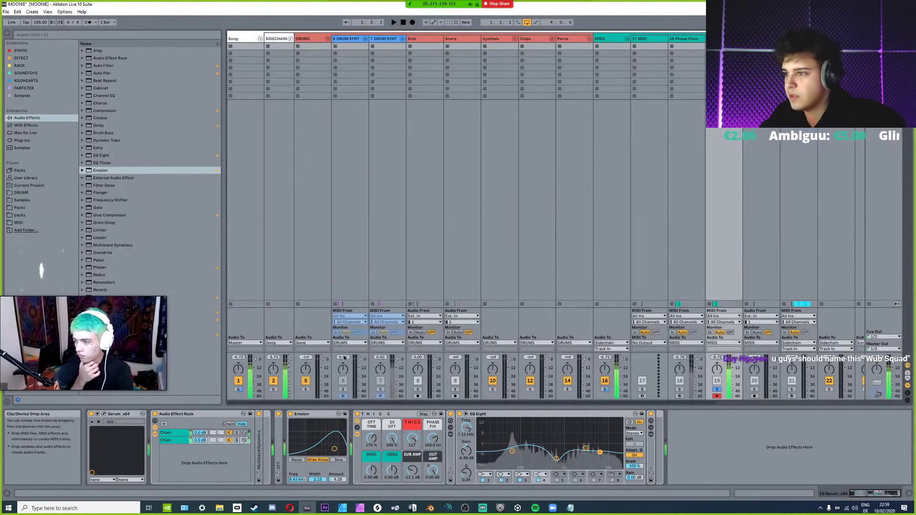
key("Tab")
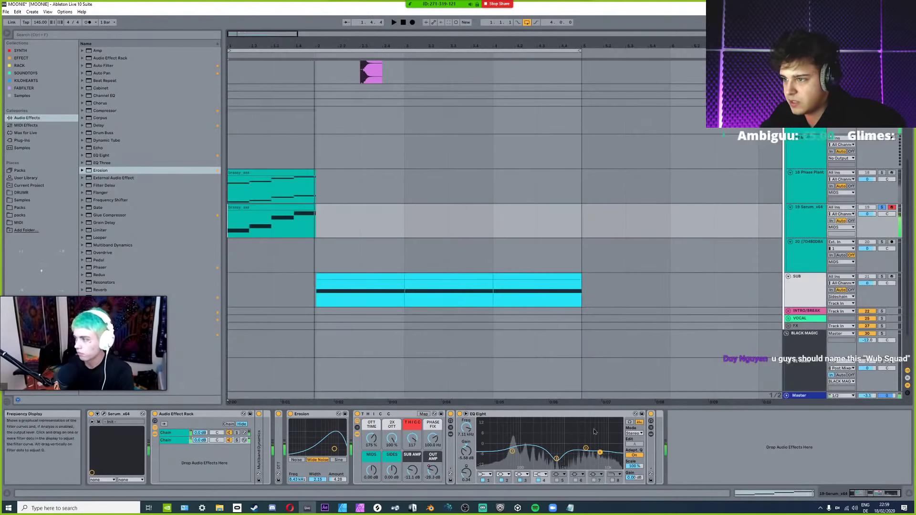
left_click(652, 434)
left_click(652, 438)
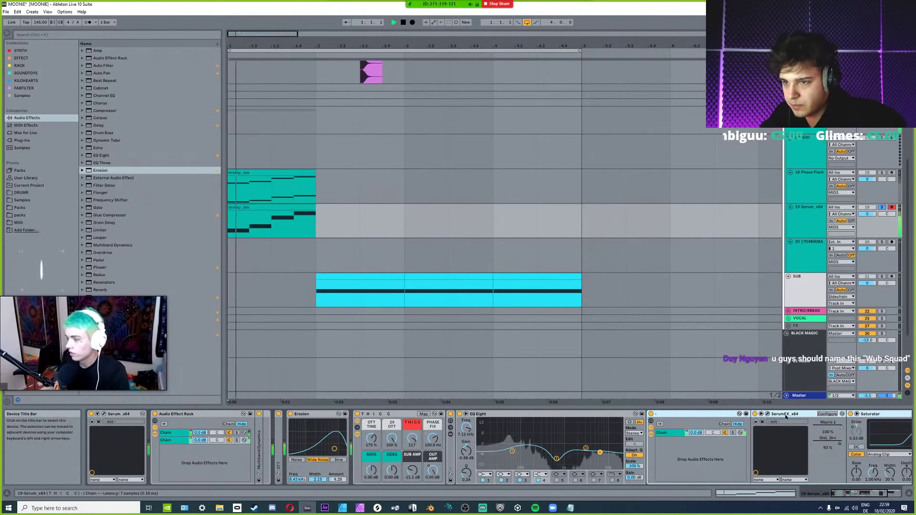
Audition the Serum loop and inspect the macro mappings of the THICC rack.
key("space")
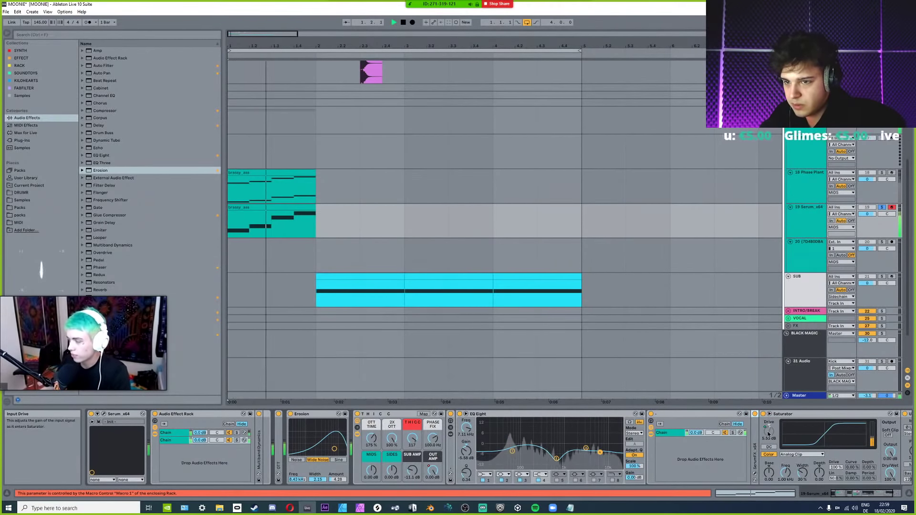
key("space")
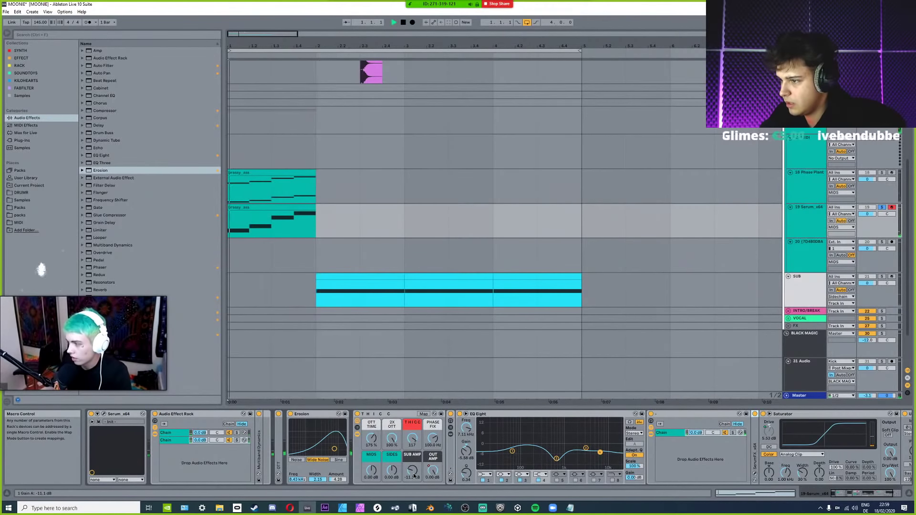
key("space")
left_click(423, 413)
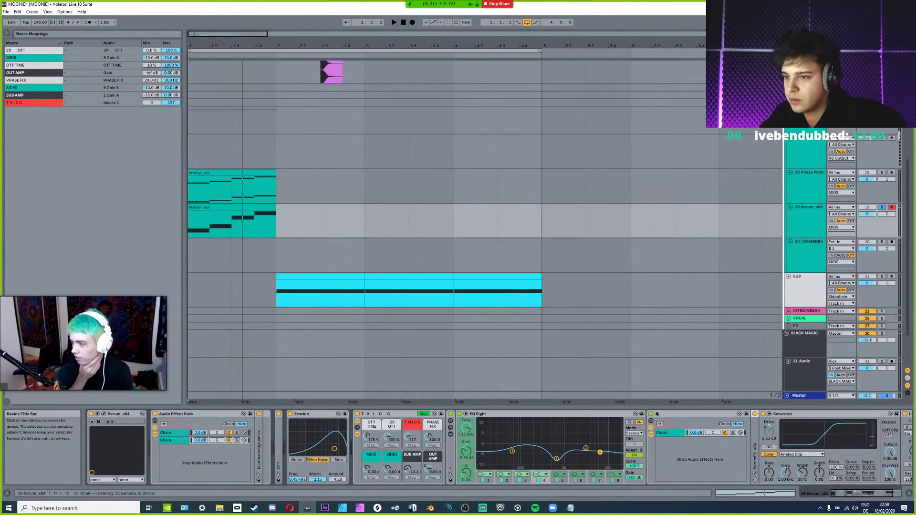
left_click(423, 414)
Show the macros of the nested rack after EQ Eight and raise the maximum of its Saturator Drive mapping during playback.
double_click(517, 416)
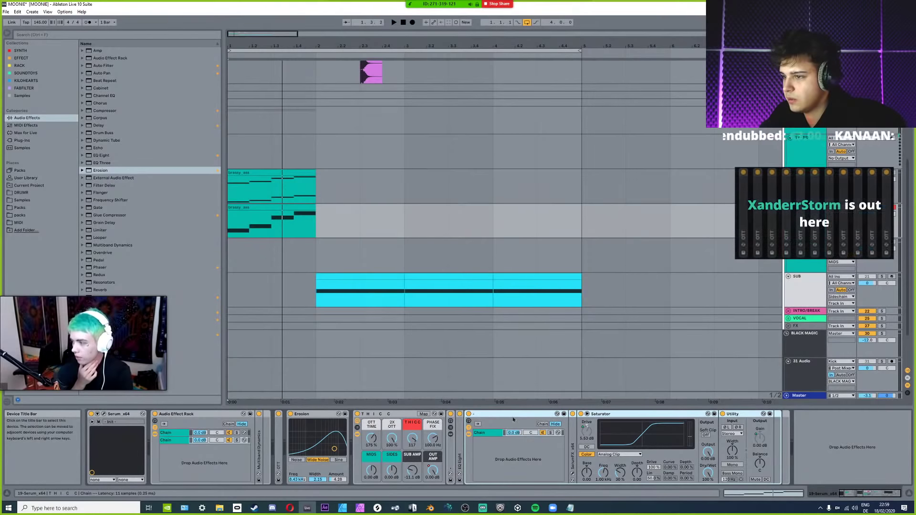
left_click(468, 423)
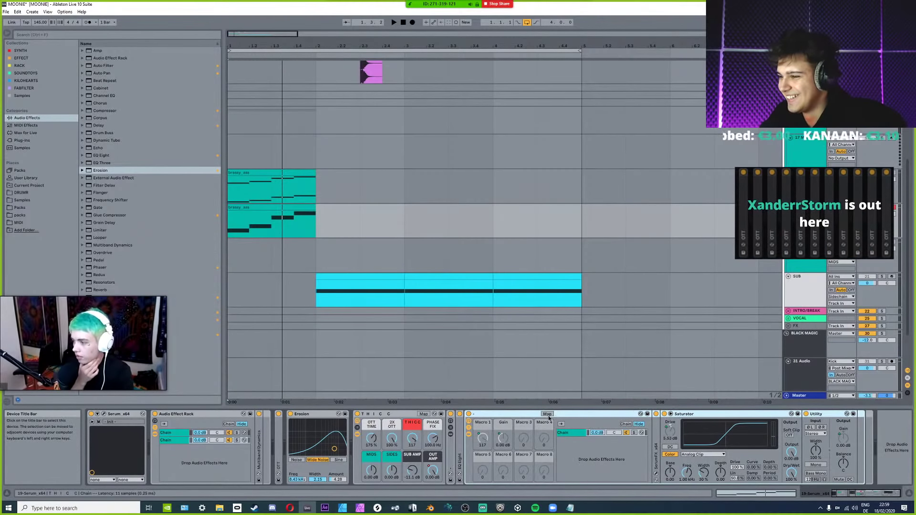
left_click(547, 414)
key("space")
left_click_drag(173, 65, 173, 33)
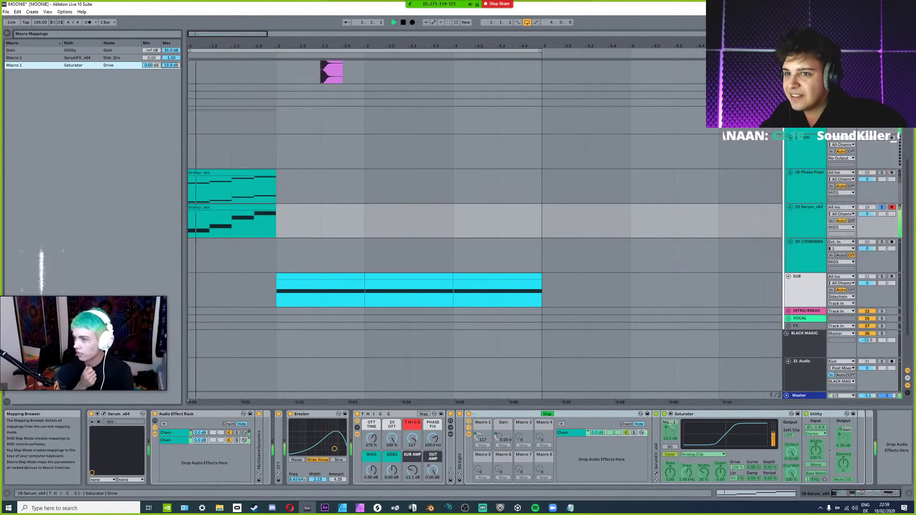
Leave the nested rack's mapping view, enable Soft Clip on the Saturator and audition the loop.
left_click(547, 414)
key("space")
left_click(788, 435)
key("space")
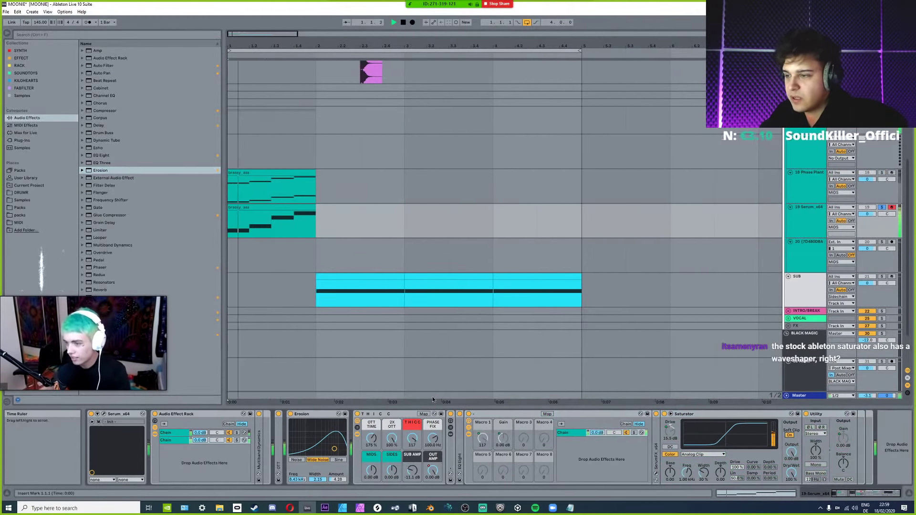
Set the THICC macro to 127 and inspect the THICC rack's macro mappings.
left_click(424, 414)
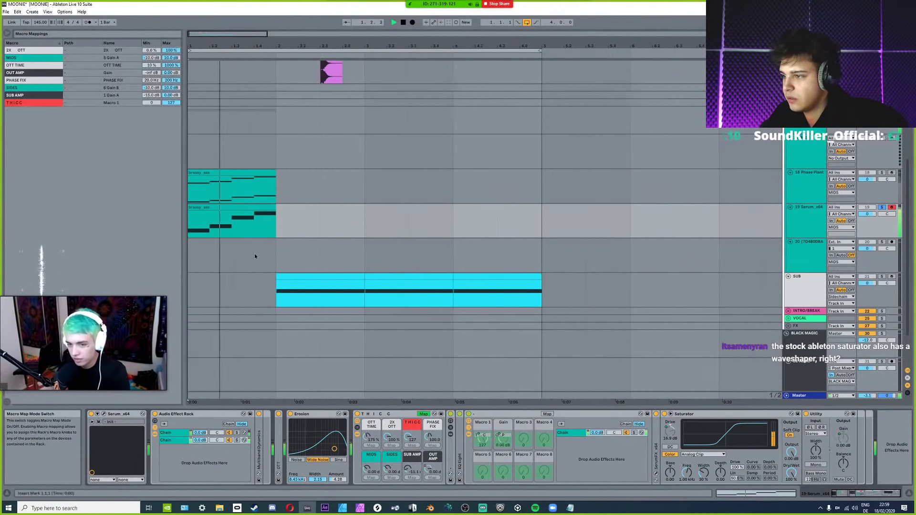
key("space")
left_click(423, 414)
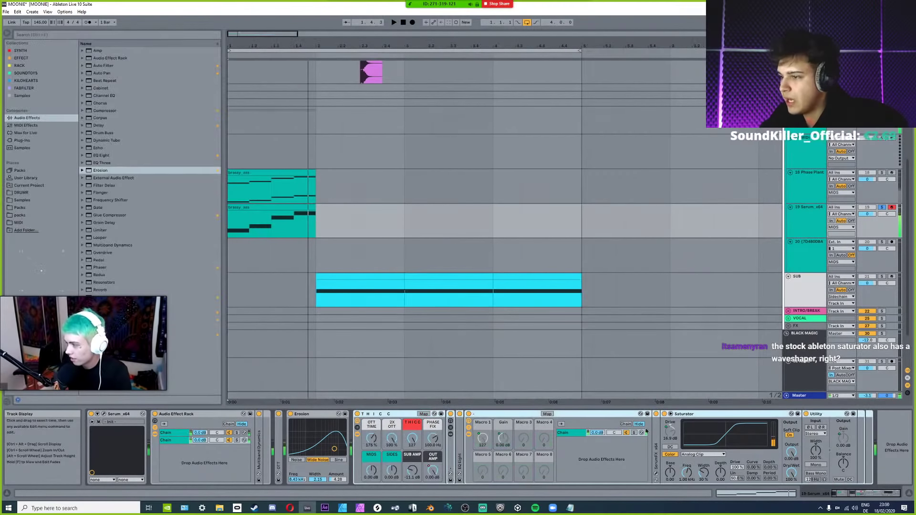
left_click(423, 414)
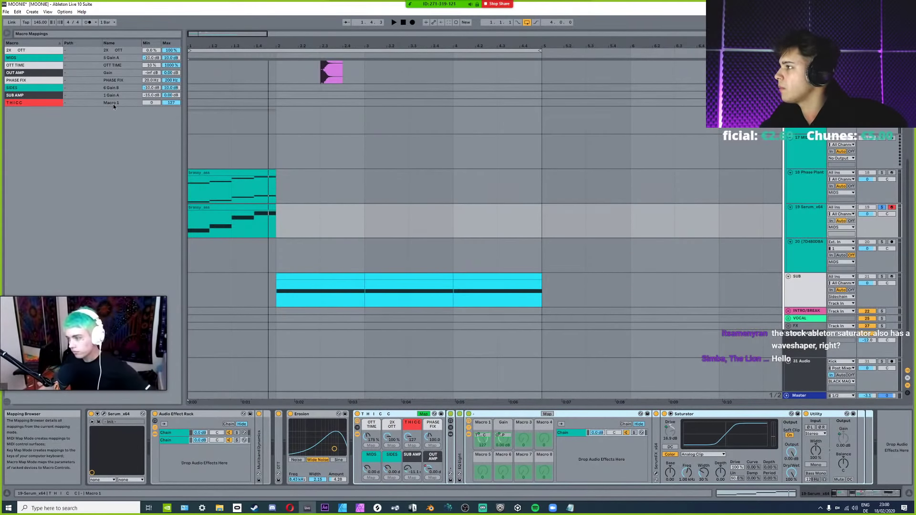
left_click(424, 413)
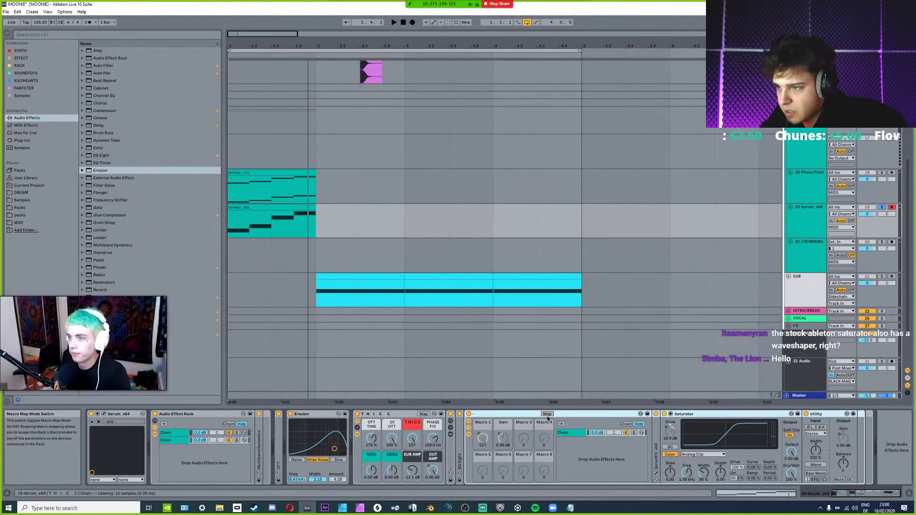
Lower the maximum of the nested rack's SerumFX Dist_Drv mapping to 0.80 and audition the loop.
left_click(546, 413)
left_click(143, 59)
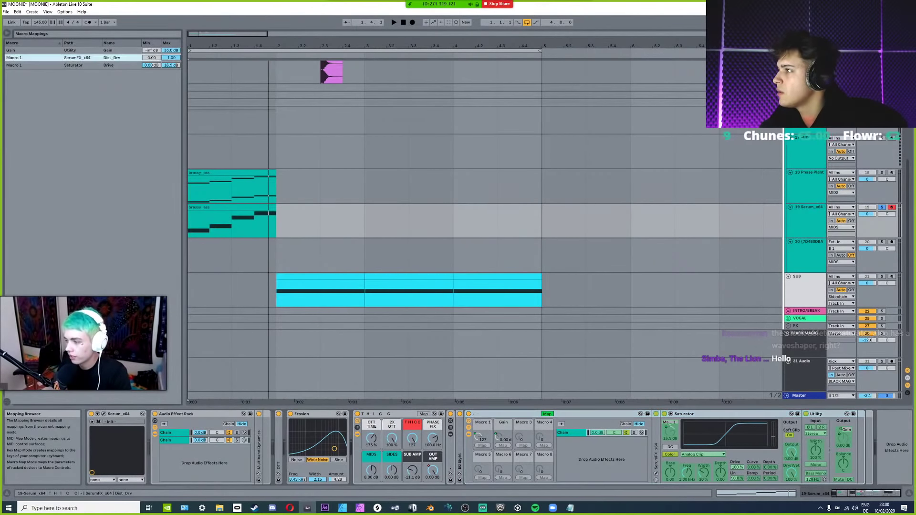
key("space")
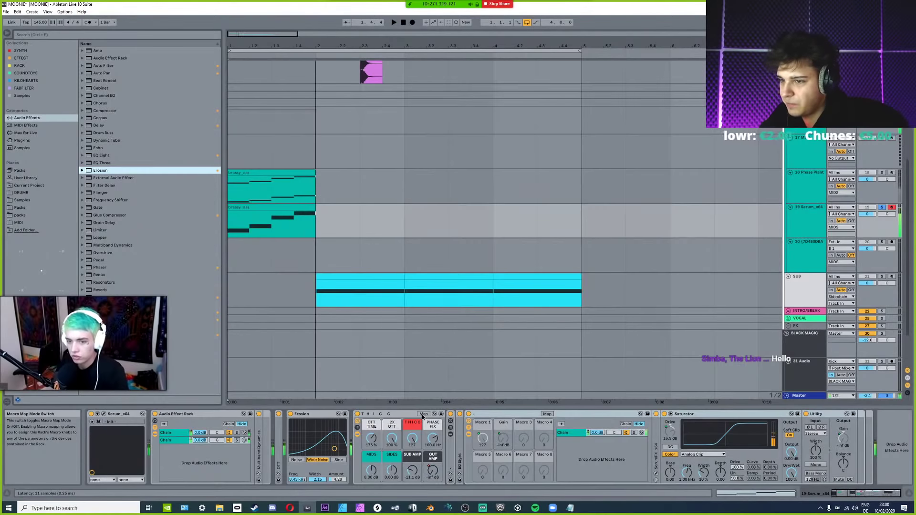
Review the macro mappings of the THICC rack and its nested rack, and lower OUT AMP to -8.75 dB.
left_click(424, 414)
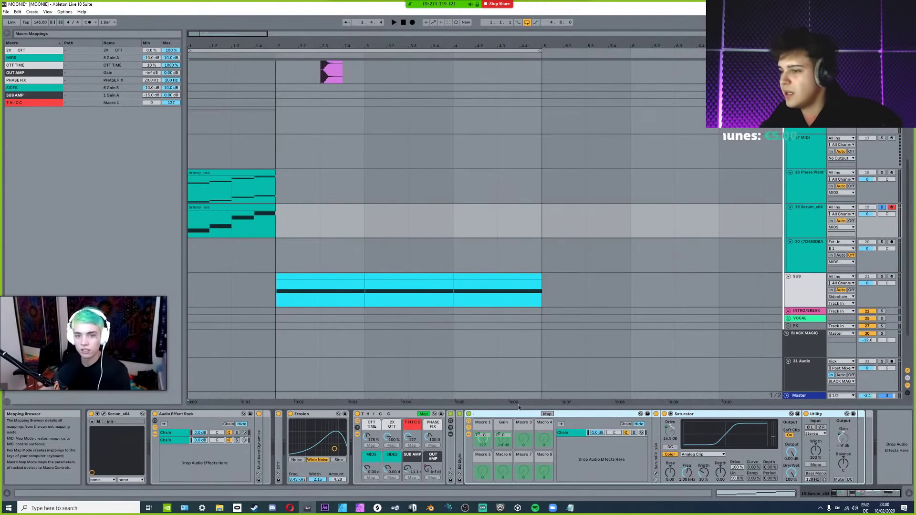
left_click(547, 414)
left_click(547, 414)
left_click(177, 65)
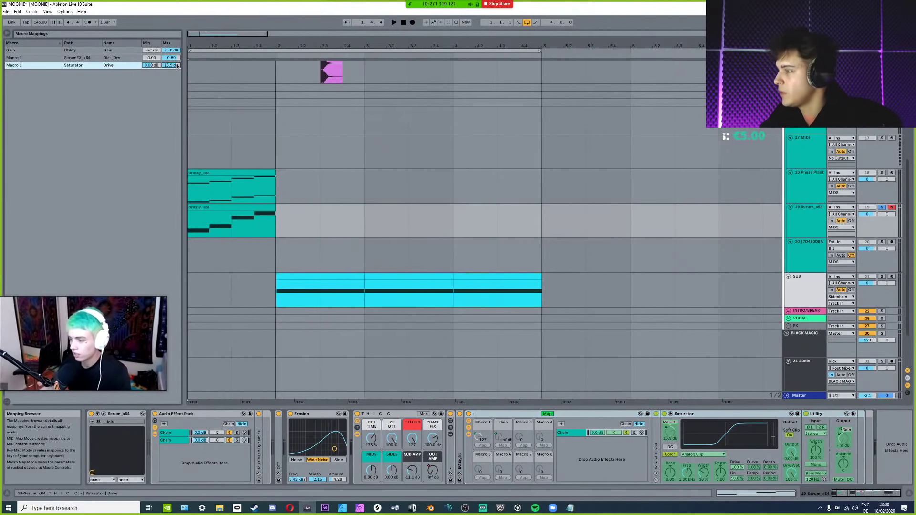
key("ctrl+m")
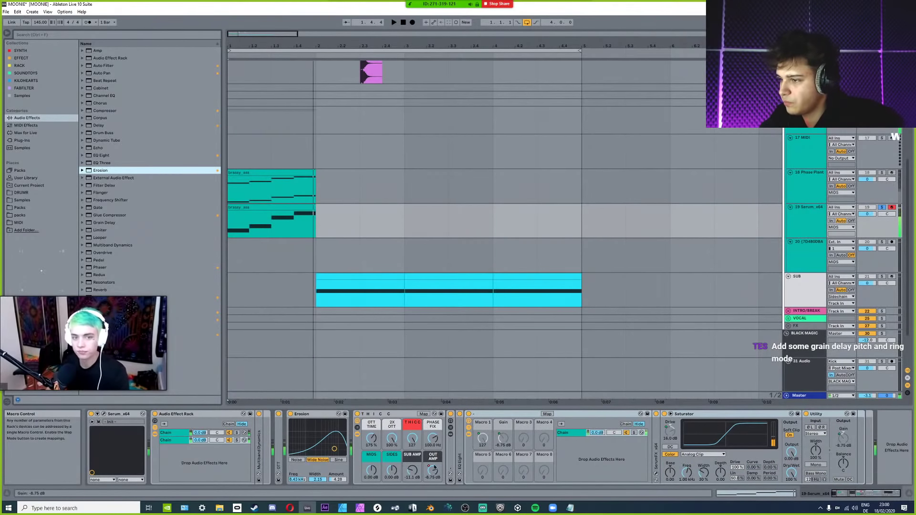
Check the Serum track's OUT AMP automation, reset OUT AMP to 0.00 dB and set THICC to 84 while auditioning.
key("a")
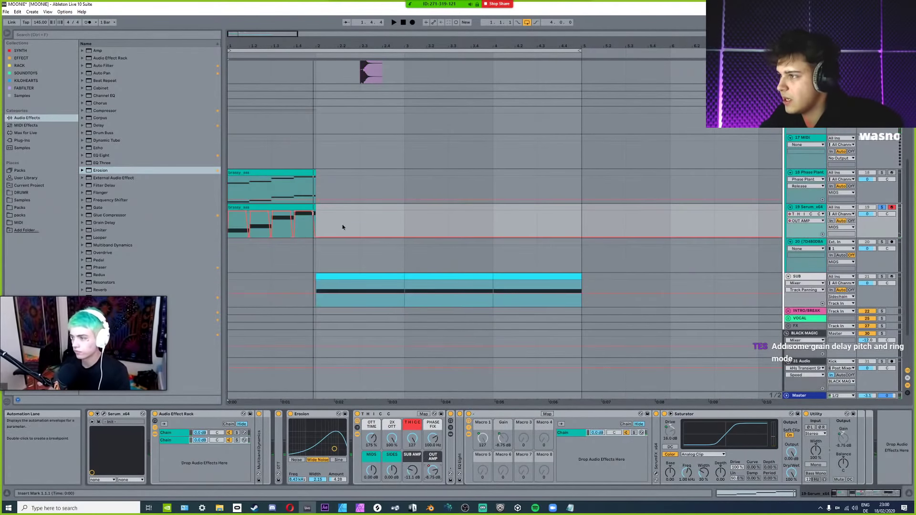
key("a")
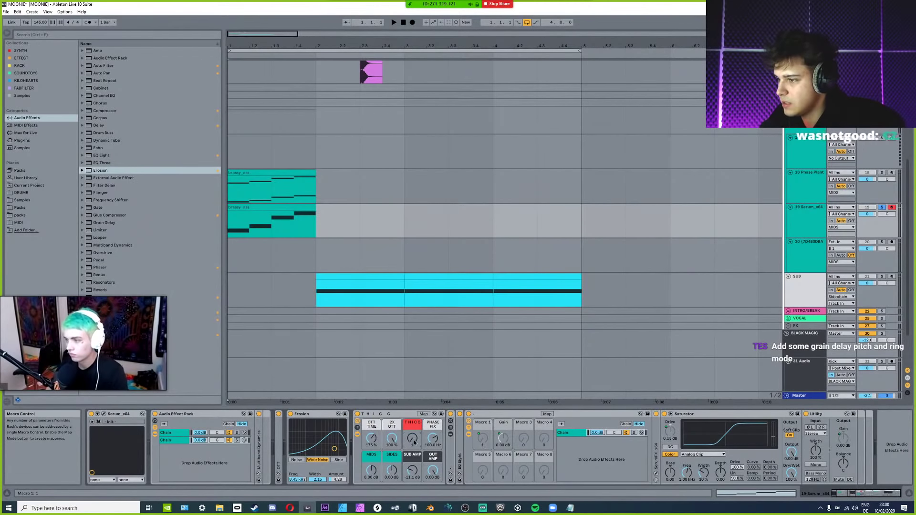
key("space")
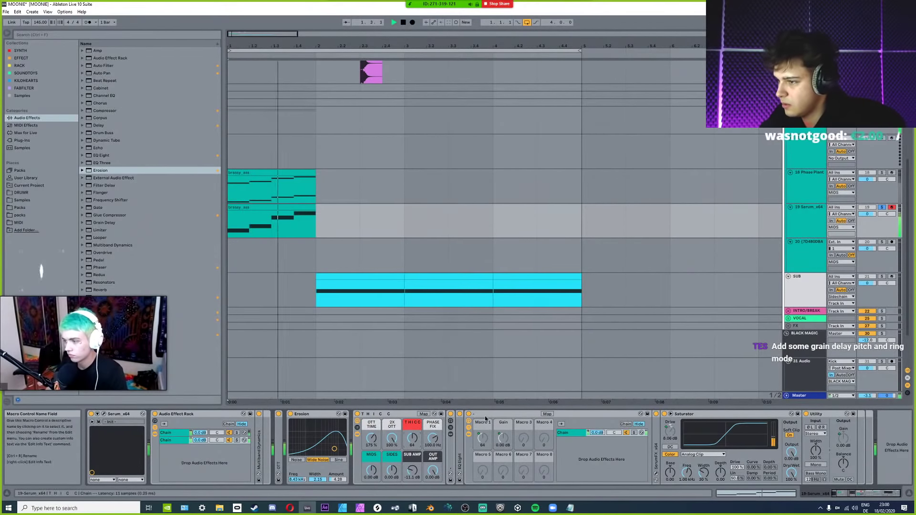
Hide the nested rack's contents and replace the THICC rack's EQ Eight with a fresh one from the EFFECT collection.
double_click(466, 453)
double_click(460, 453)
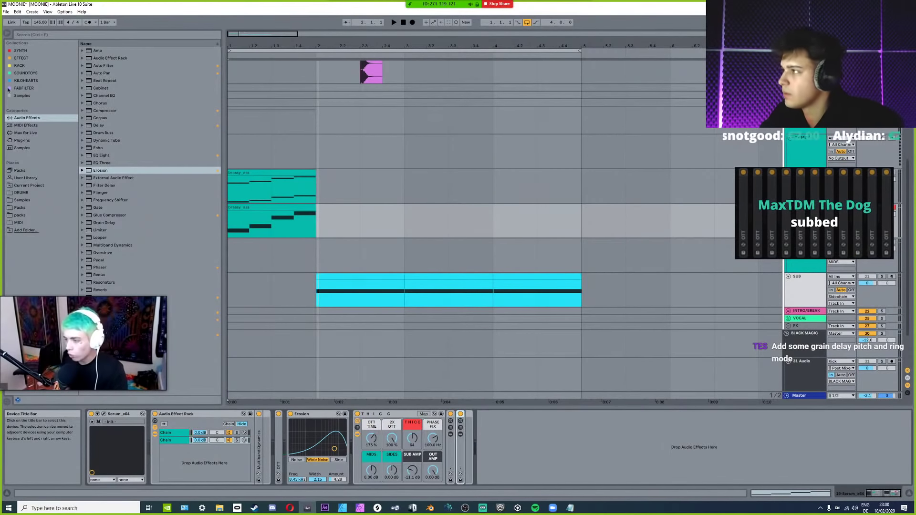
double_click(479, 414)
left_click(24, 88)
left_click(21, 58)
left_click_drag(124, 80, 449, 467)
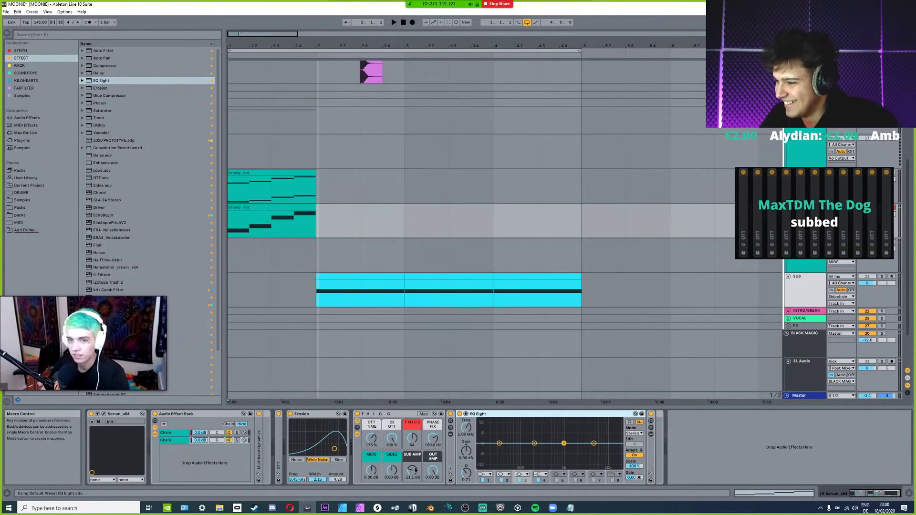
Reset OTT TIME to 100 % and SUB AMP to 0.00 dB after auditioning, and save the THICC rack as a preset.
key("space")
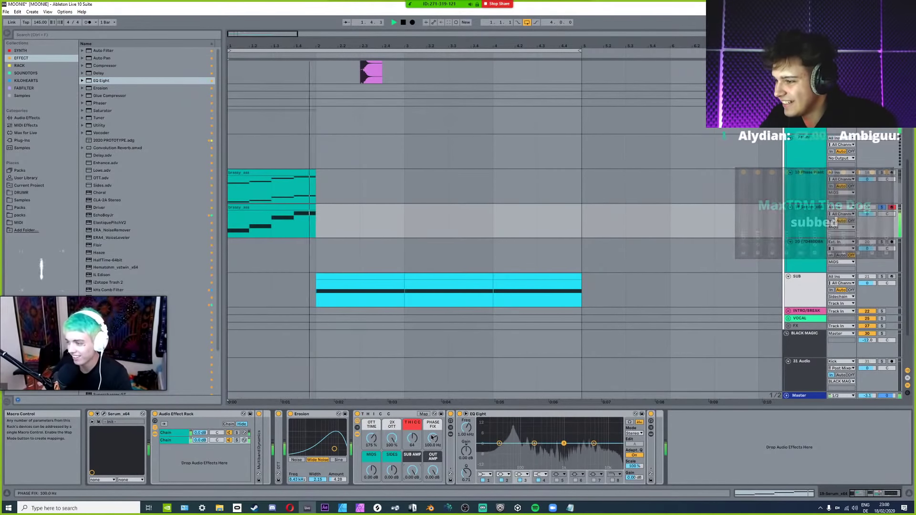
key("space")
double_click(370, 438)
left_click(441, 414)
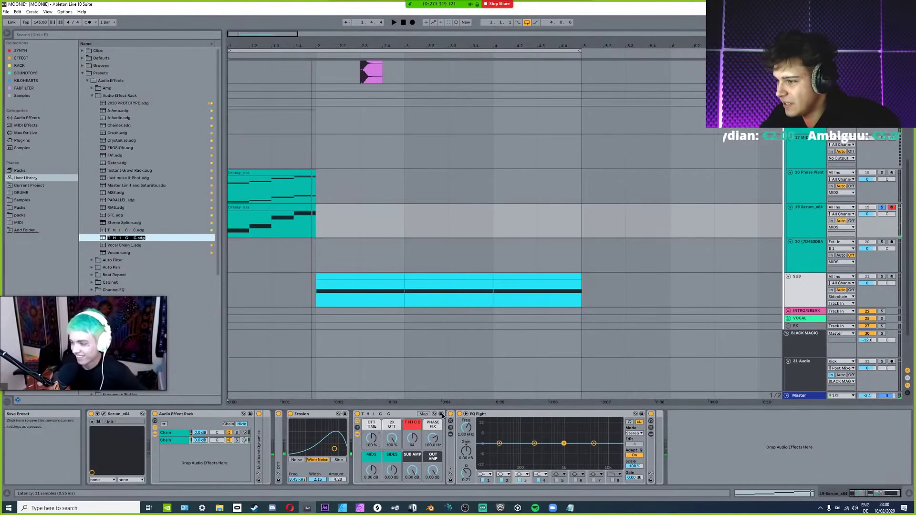
Remove the duplicate THICC preset from the User Library and keep the saved rack as T H I C C.adg.
left_click(123, 230)
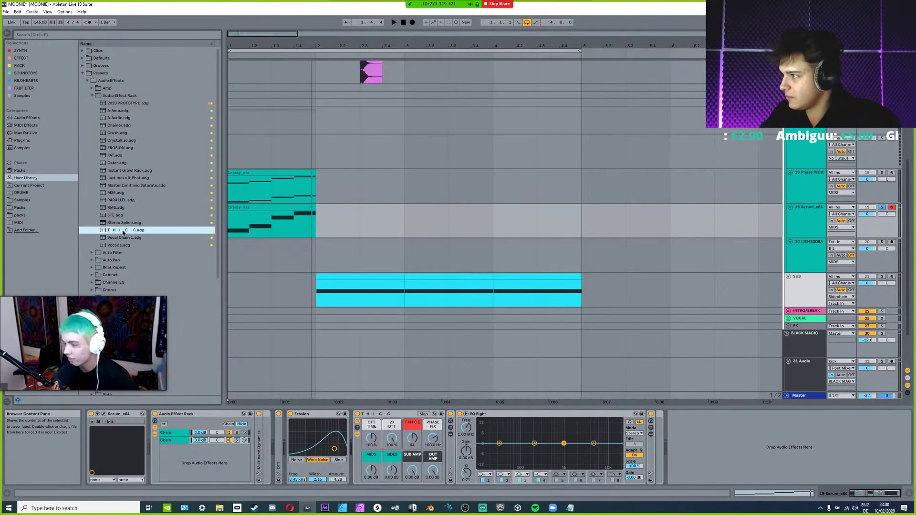
key("Escape")
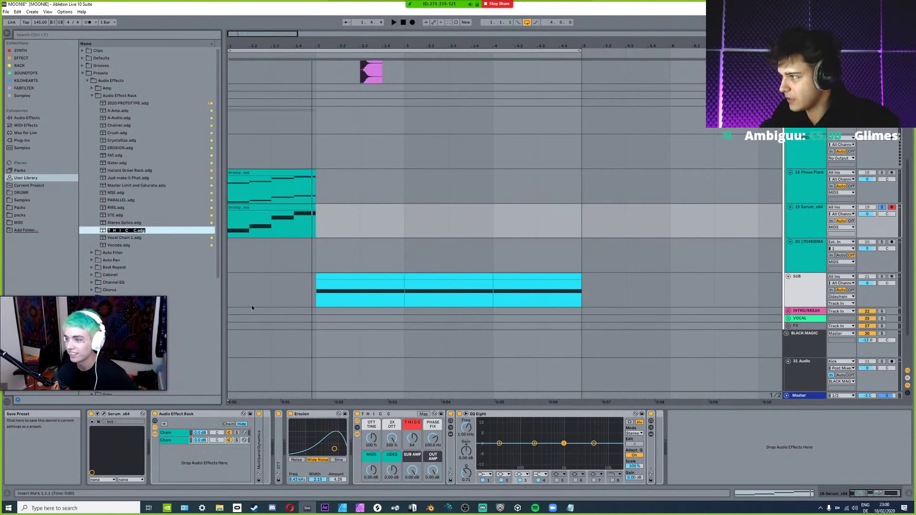
right_click(130, 232)
left_click(141, 283)
While auditioning, set OTT TIME to 182 %, THICC to 108 and SUB AMP to -11.0 dB, and dip EQ Eight about 5.3 dB at 612 Hz.
key("space")
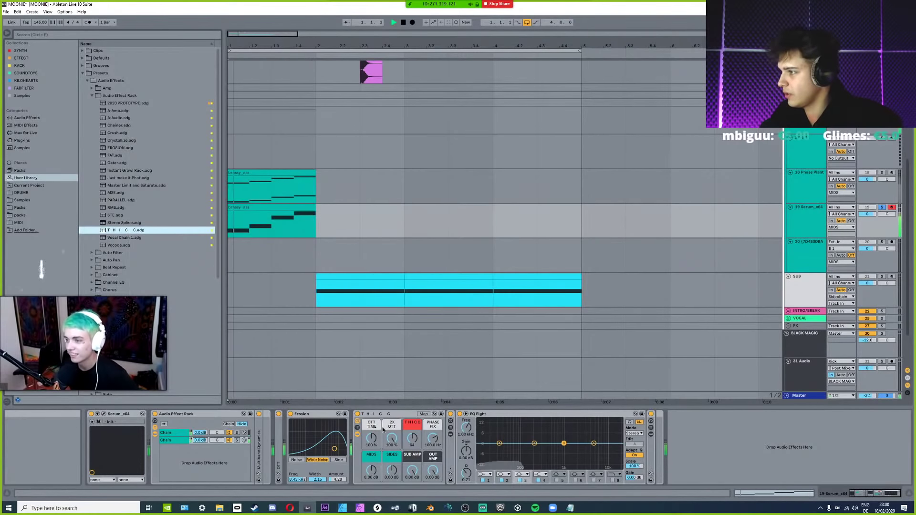
left_click_drag(416, 469, 420, 472)
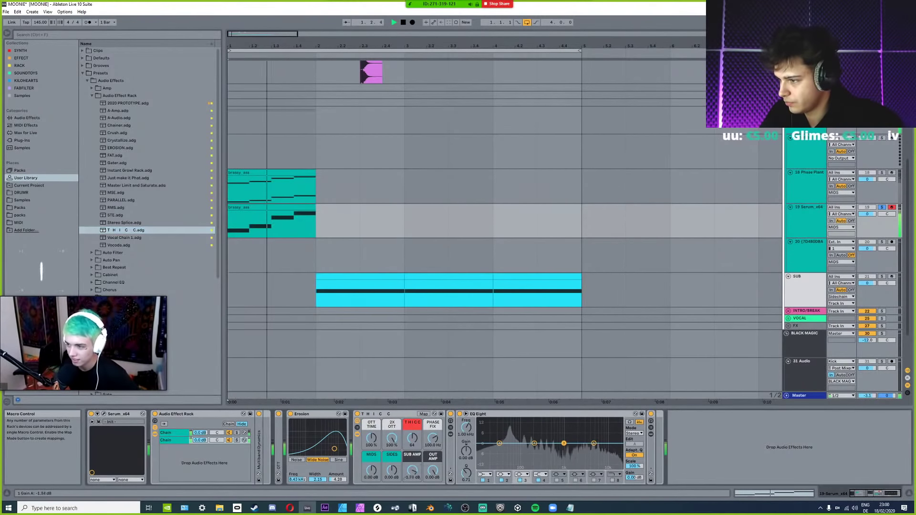
key("space")
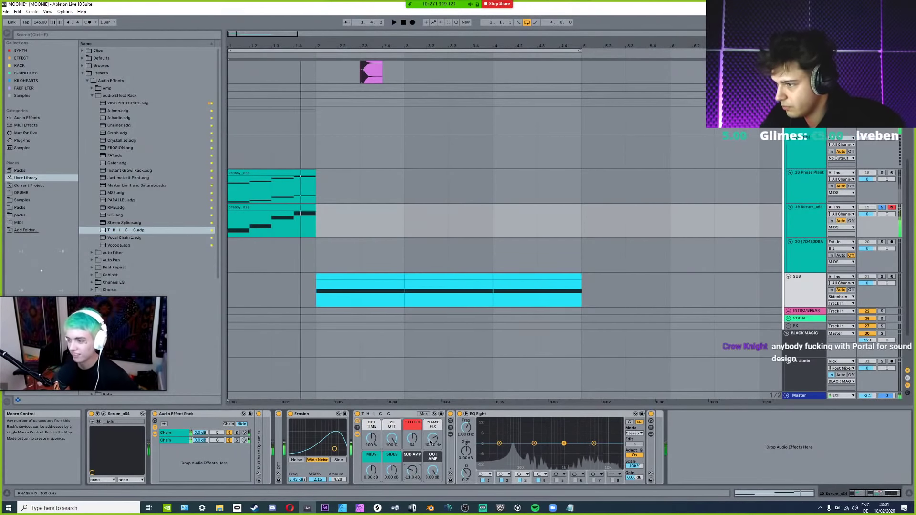
key("space")
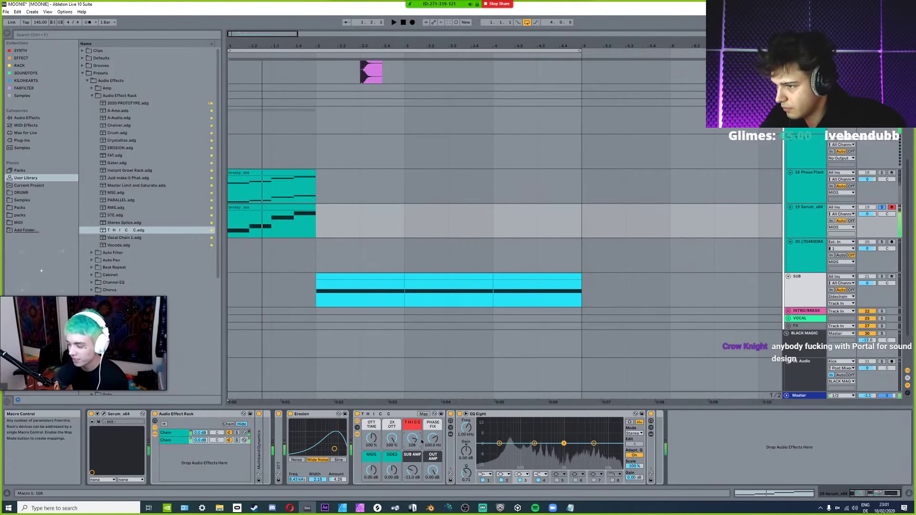
left_click_drag(563, 443, 555, 452)
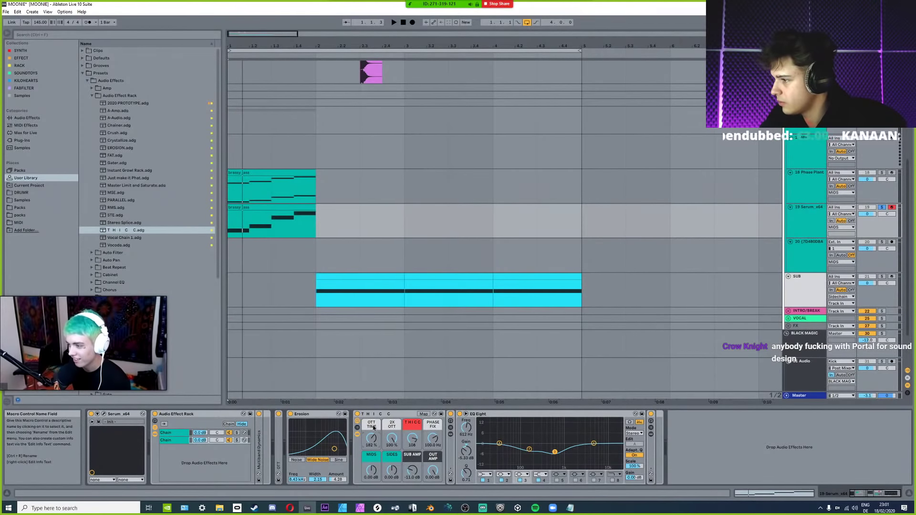
Add the info text "What is the meaning to life?" to the THICC rack's OTT TIME macro and leave mapping mode.
left_click(424, 414)
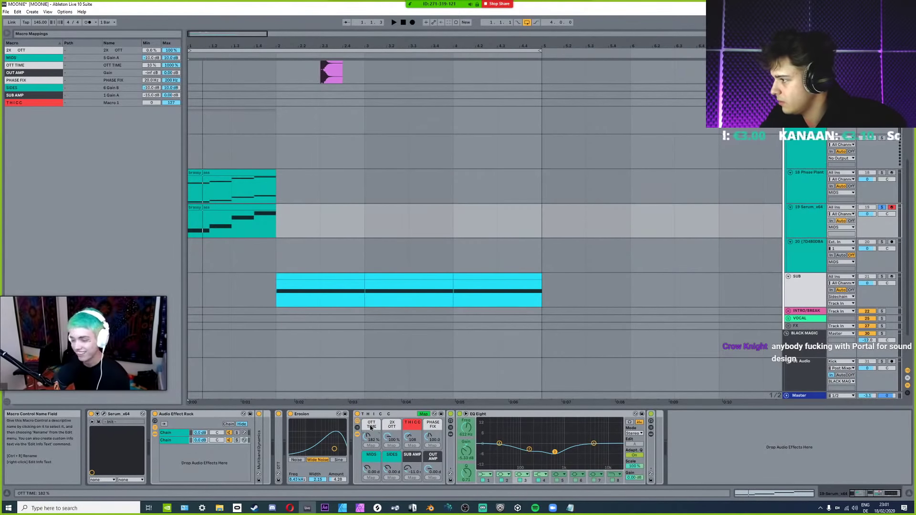
right_click(371, 427)
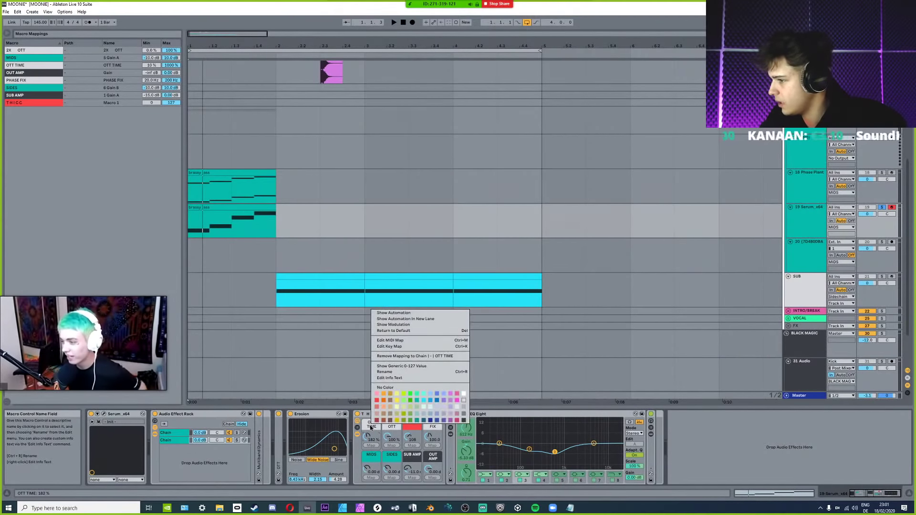
left_click(390, 378)
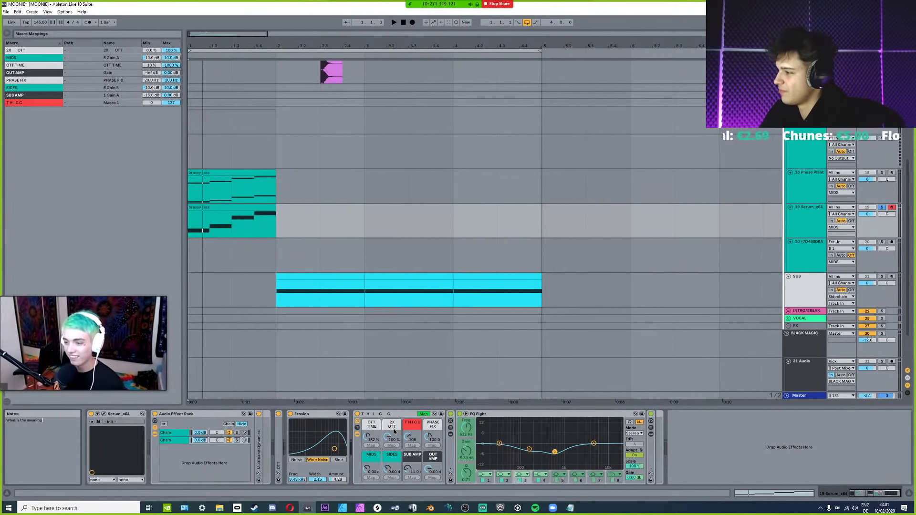
type("fe?")
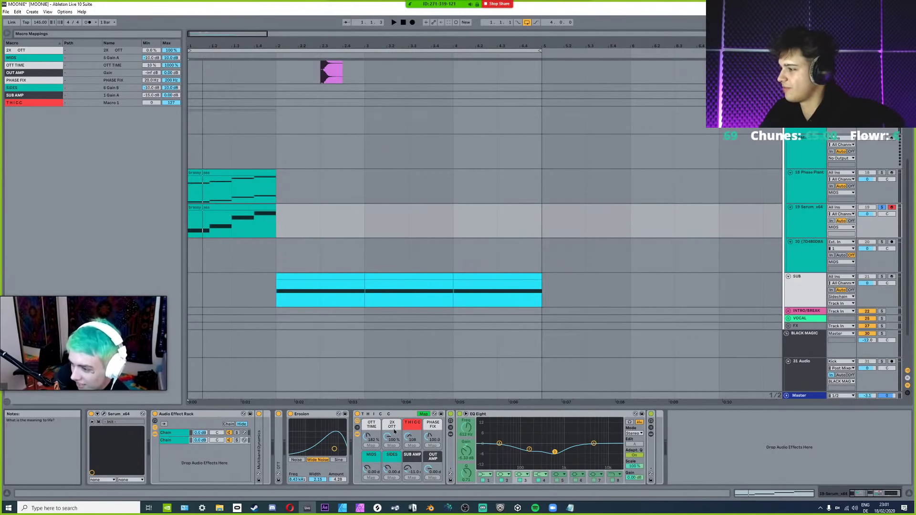
left_click(424, 414)
left_click(393, 414)
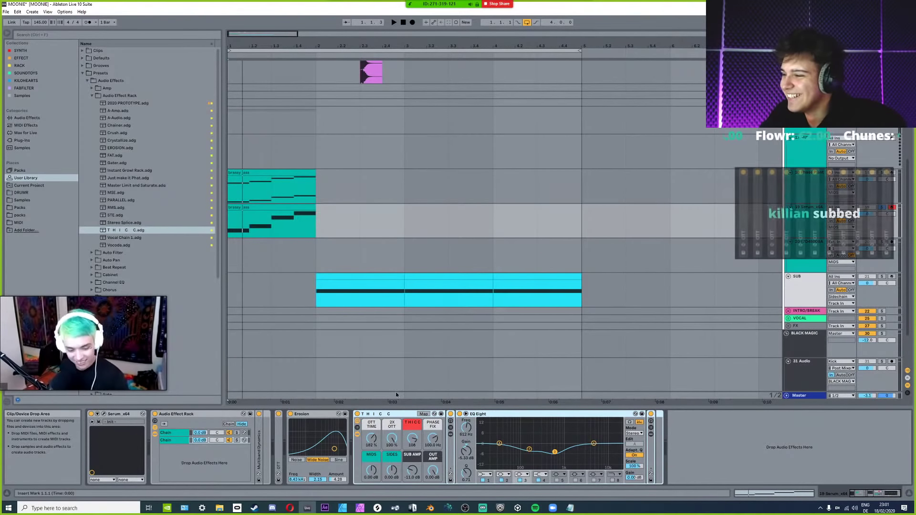
Automate the THICC rack's OUT AMP on the Serum track to fall from 0.00 dB to its minimum at the end of the first note.
key("space")
key("space")
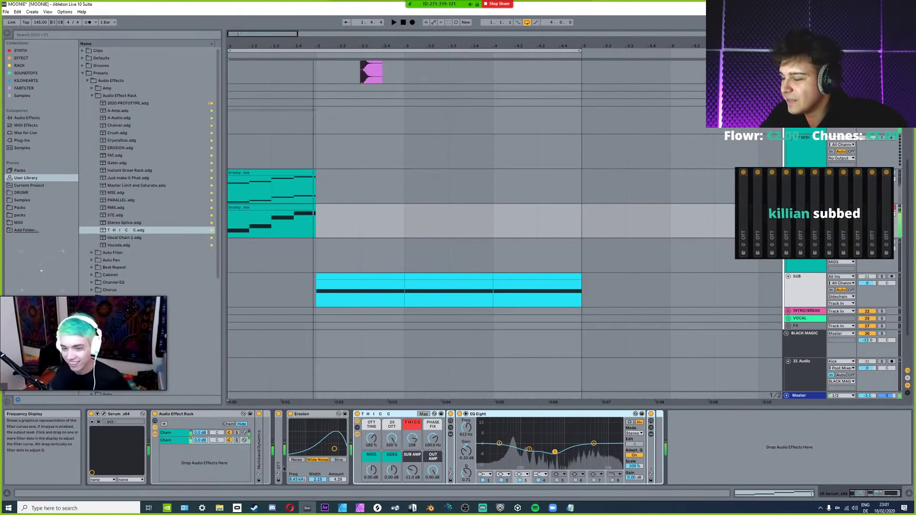
key("a")
scroll(246, 213, "up", 4)
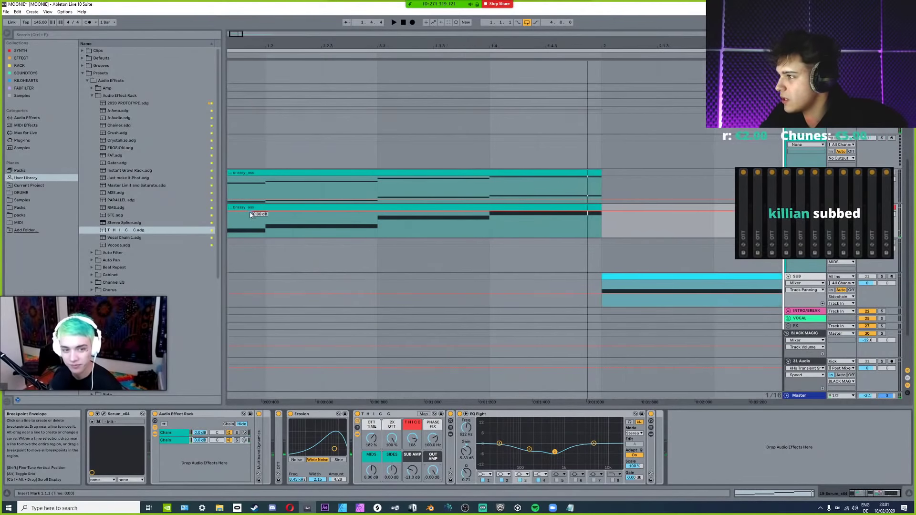
left_click(251, 212)
left_click_drag(263, 212, 266, 239)
scroll(301, 240, "down", 2)
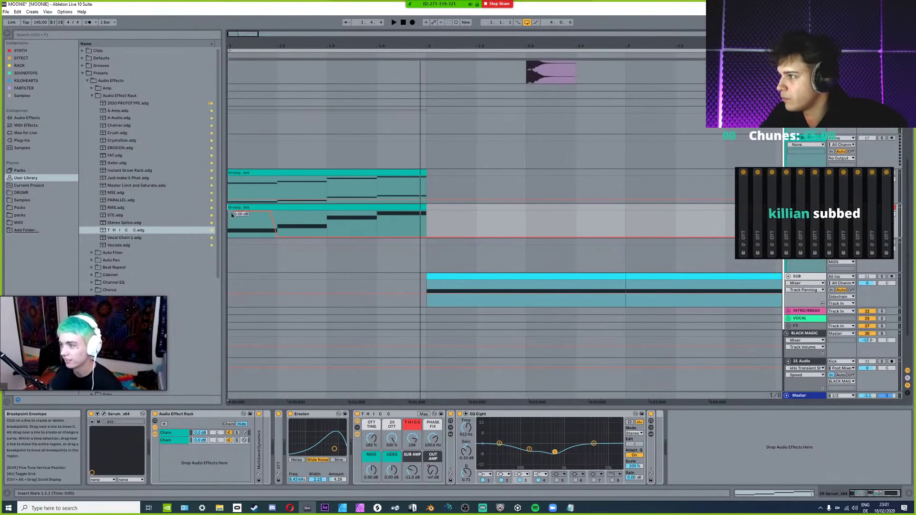
Duplicate the first beat's OUT AMP automation across the remaining beats of the Serum clip and hide the automation lanes.
key("space")
left_click_drag(229, 223, 278, 222)
key("ctrl+d")
key("ctrl+d")
key("ctrl+d")
key("ctrl+d")
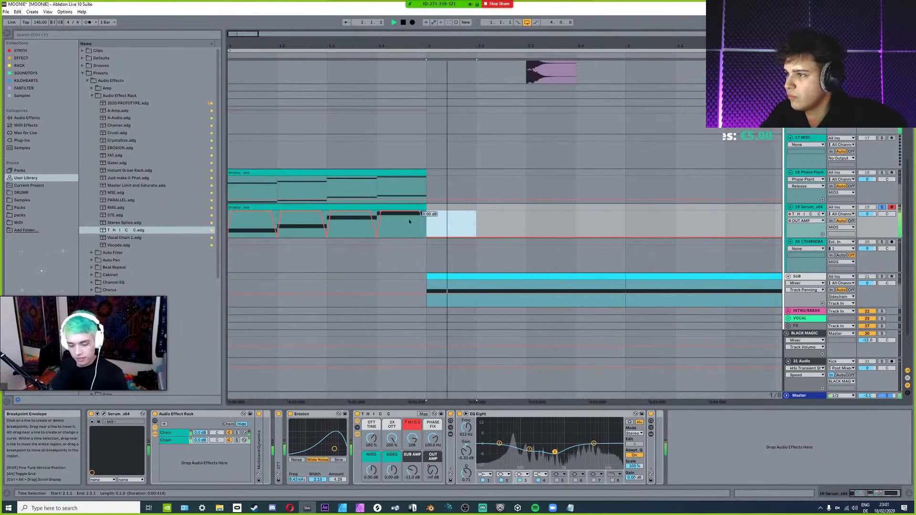
key("a")
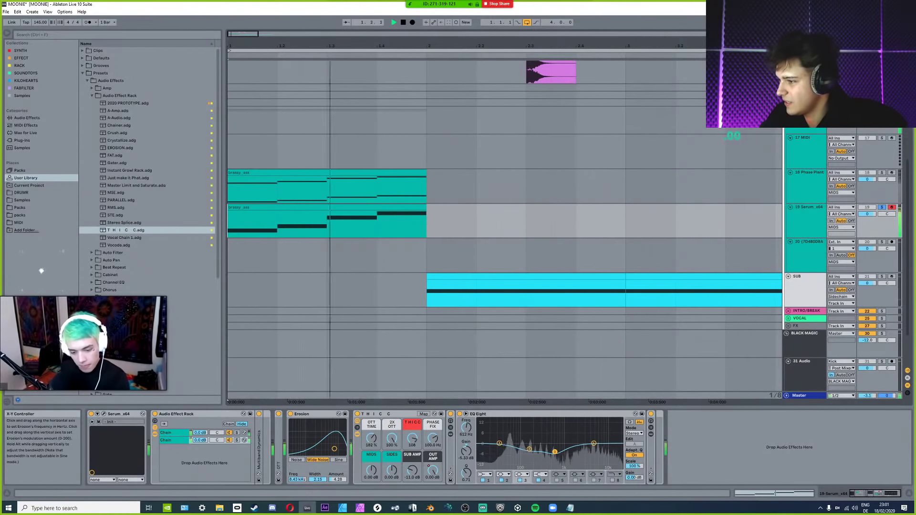
While auditioning, set Erosion to 9.81 kHz with Amount 1.90 and the Vocoder's BW to 70.9 %, leaving Formant at its default.
left_click_drag(335, 449, 337, 450)
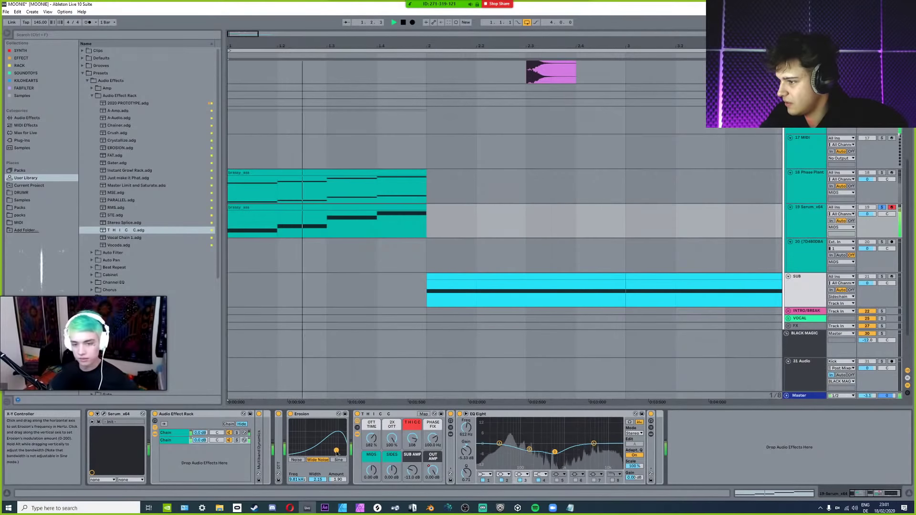
double_click(259, 449)
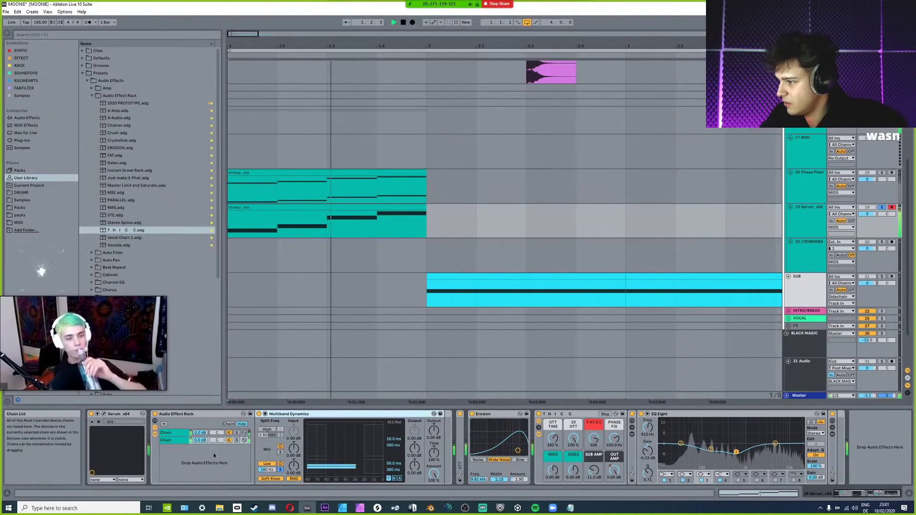
left_click(179, 433)
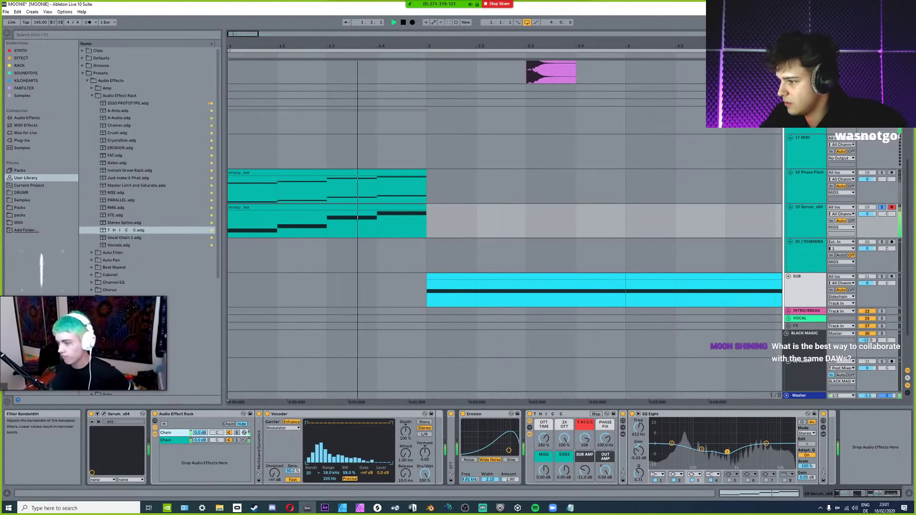
mouse_move(349, 473)
left_mouse_down()
mouse_move(348, 452)
mouse_move(348, 468)
left_mouse_up()
left_click_drag(425, 452, 425, 466)
double_click(425, 452)
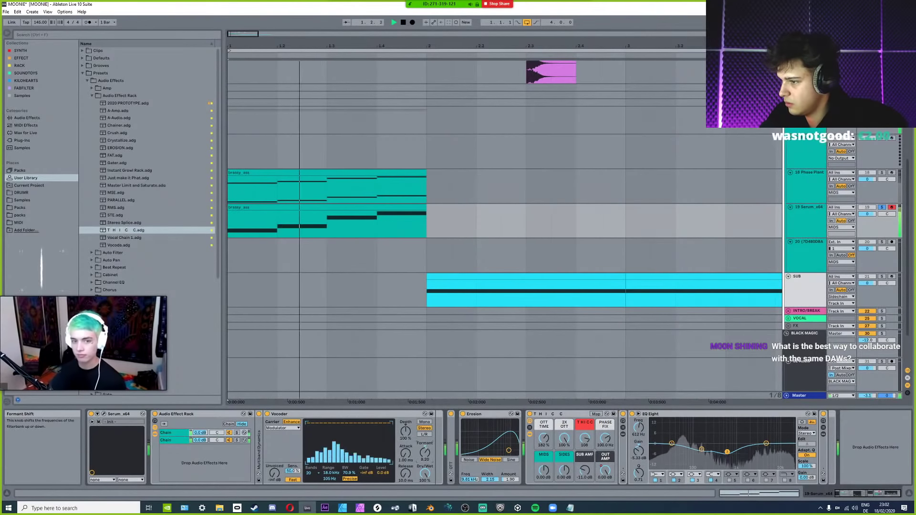
key("space")
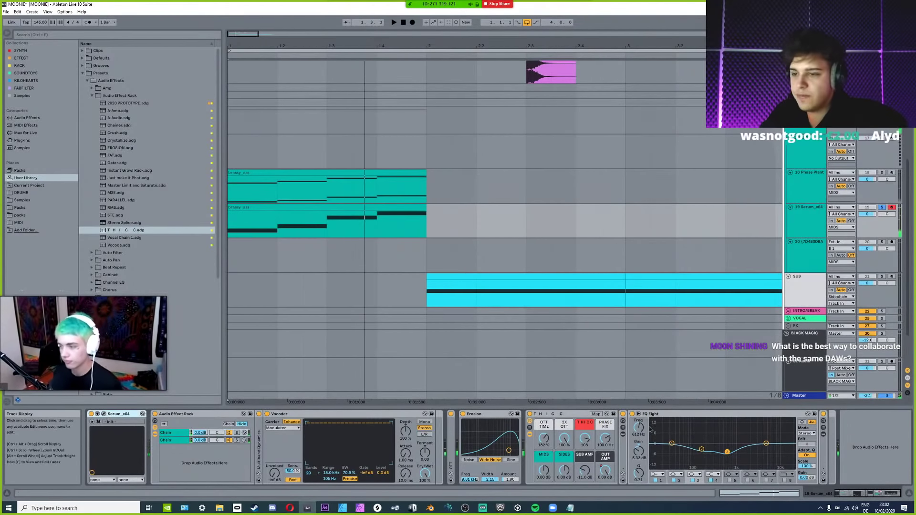
Unsolo the Serum track, audition it together with the other tracks and save the set.
key("space")
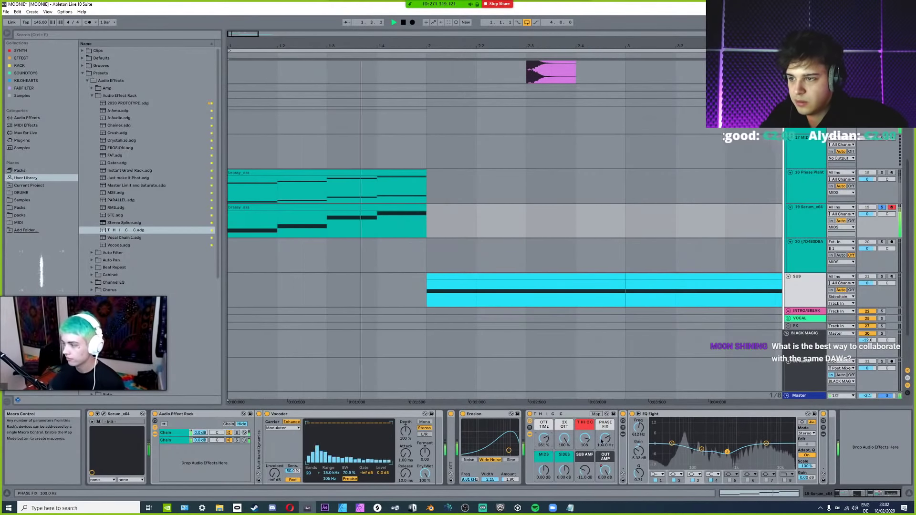
key("space")
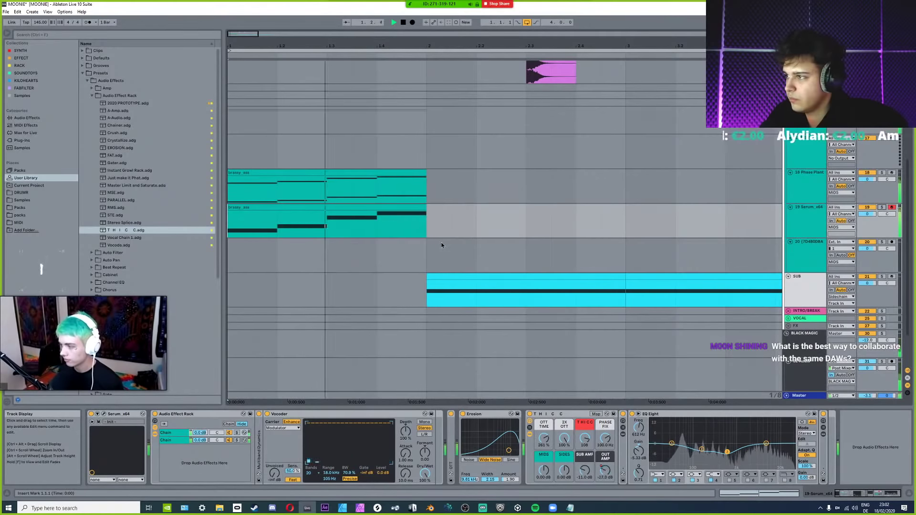
key("space")
key("space")
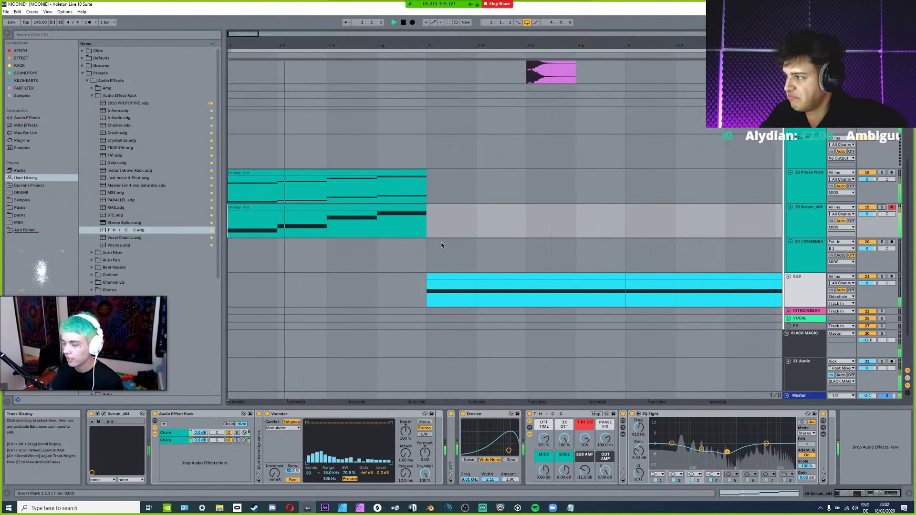
key("space")
key("space")
key("space")
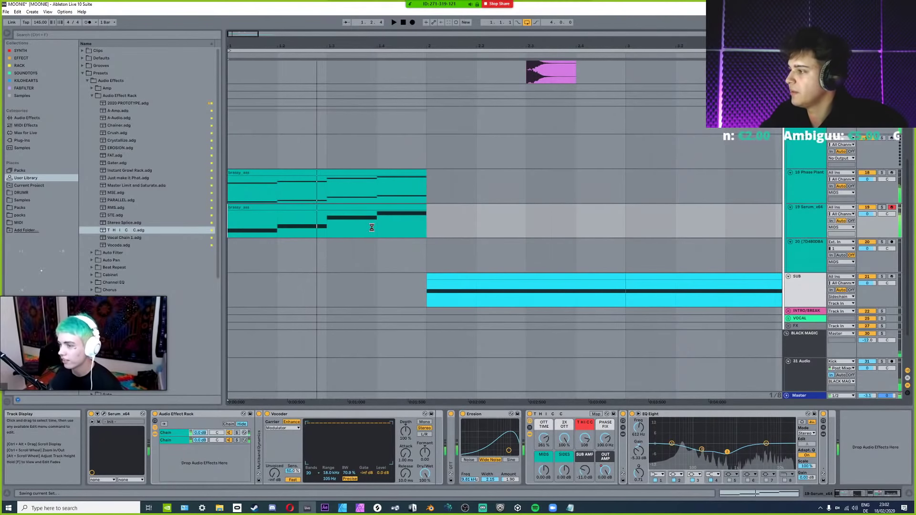
Remove the ShaperBox 2 device from the Sidechain track.
scroll(357, 222, "down", 2)
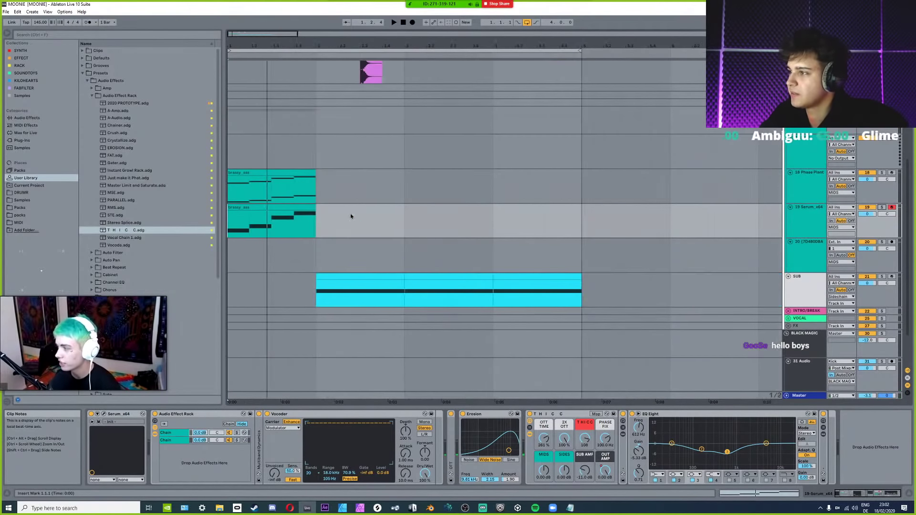
scroll(358, 222, "up", 6)
scroll(806, 143, "up", 2)
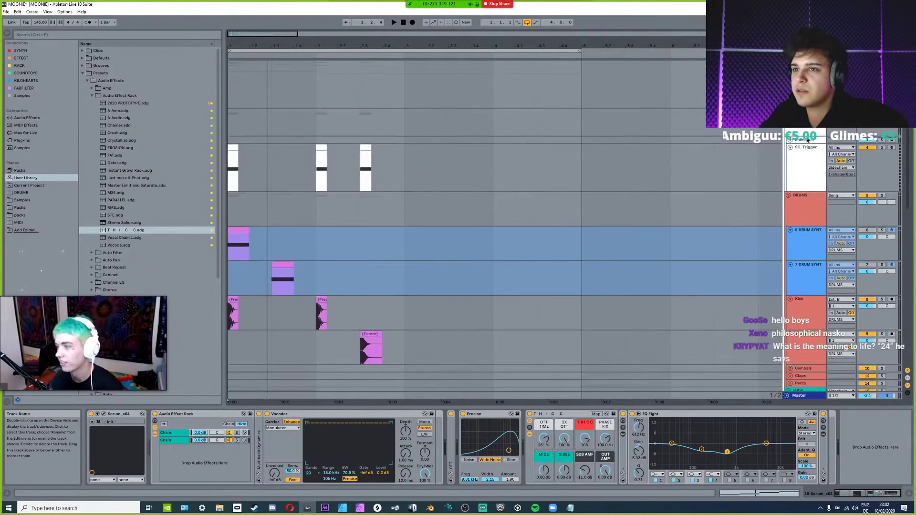
left_click(805, 140)
left_click(126, 414)
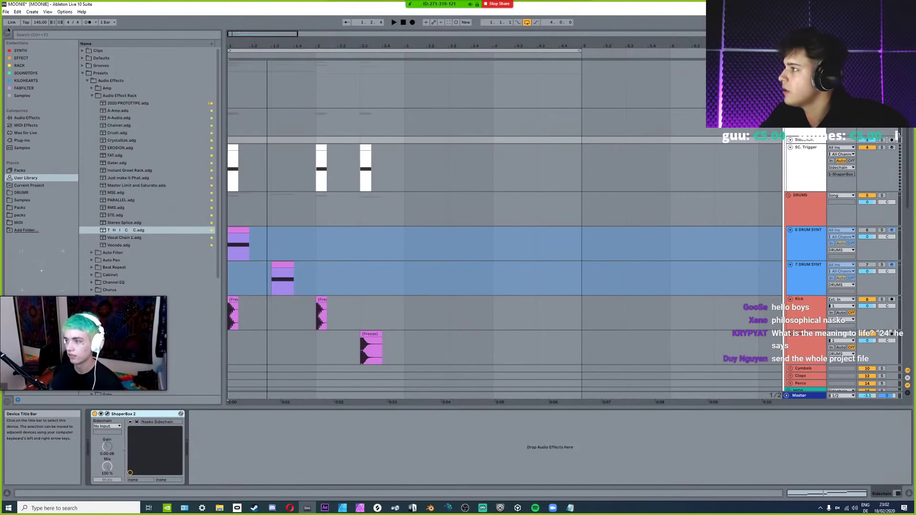
key("Delete")
Load the ShaperBox-64bit VST plug-in onto the Sidechain track and open its window.
left_click(21, 51)
left_click(22, 141)
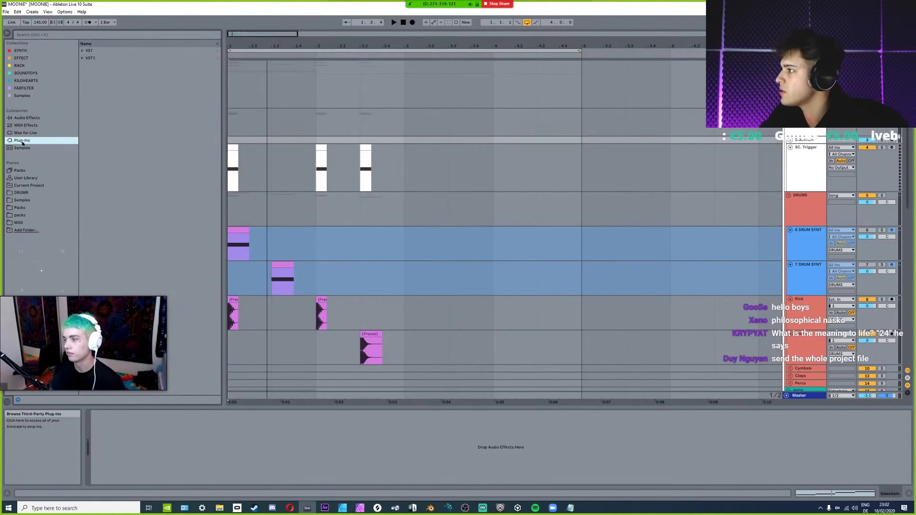
left_click(92, 52)
scroll(117, 272, "down", 10)
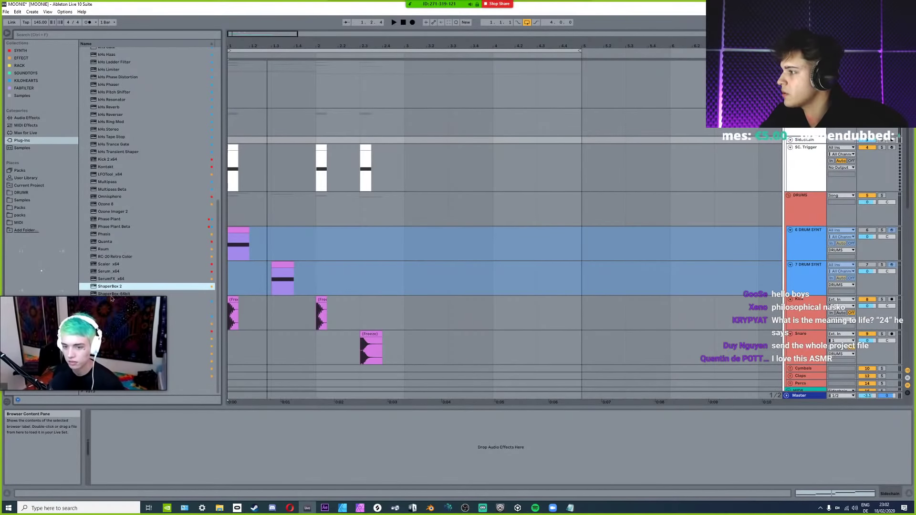
left_click_drag(111, 296, 168, 459)
left_click_drag(104, 415, 104, 416)
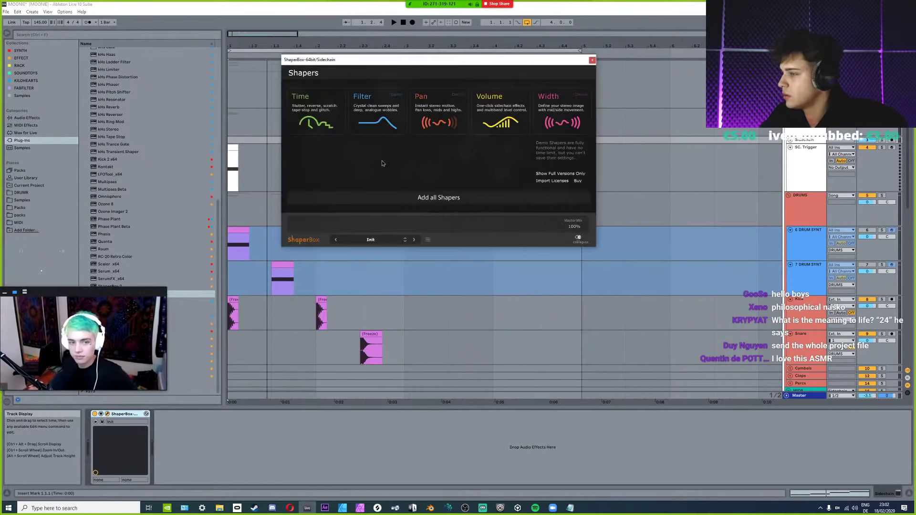
Add a Volume shaper and draw an S-shaped ducking curve from -inf at the start to 0 dB mid-bar, held flat to the end.
left_click(498, 125)
left_click_drag(399, 121, 436, 119)
left_click_drag(304, 118, 304, 182)
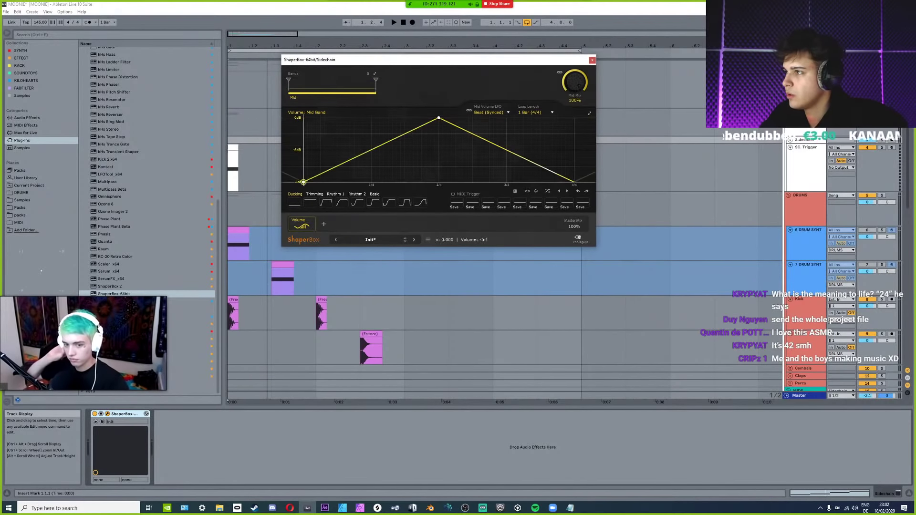
left_click_drag(371, 150, 380, 118)
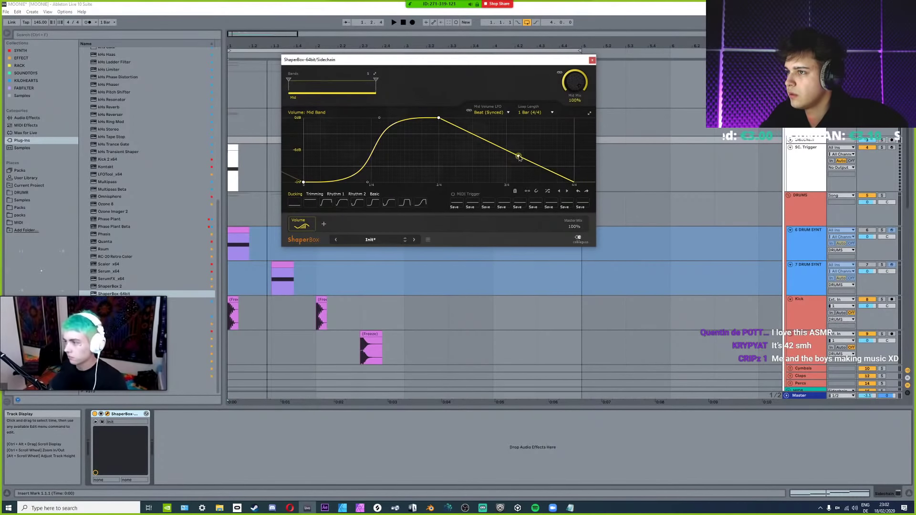
left_click_drag(519, 157, 475, 125)
Set the mid band's volume LFO to Hertz (1-Shot) and route SC. Trigger's MIDI output to ShaperBox on the Sidechain track.
left_click(504, 115)
left_click(485, 163)
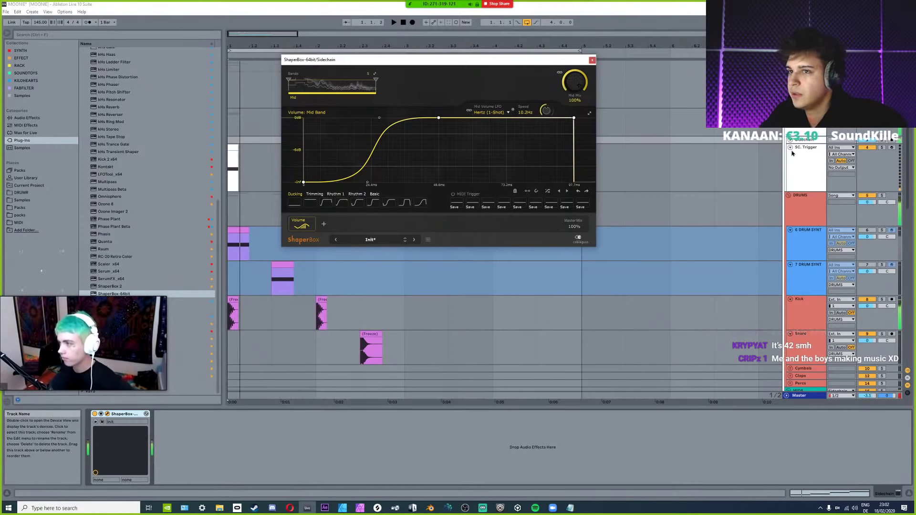
left_click(837, 170)
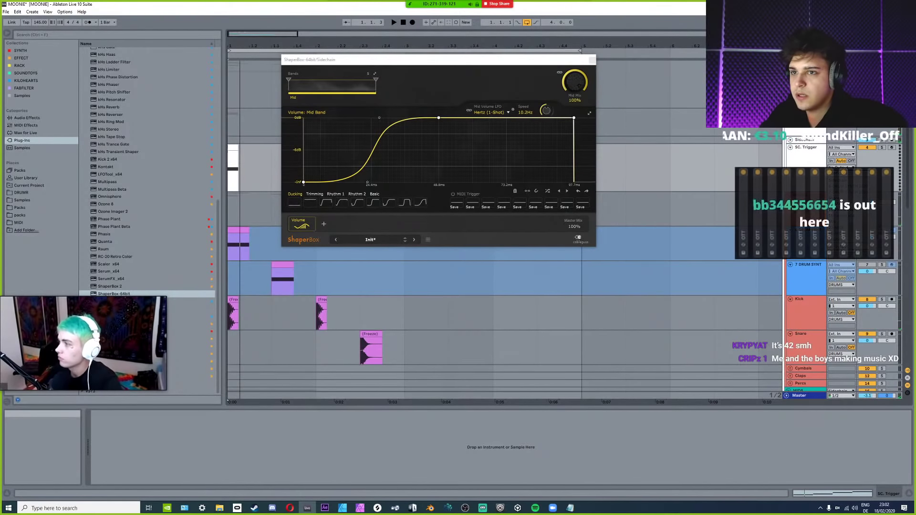
Set the mid band's speed to 2.94 Hz and split off a low band at 216 Hz with a 12 dB slope.
left_click(802, 136)
key("space")
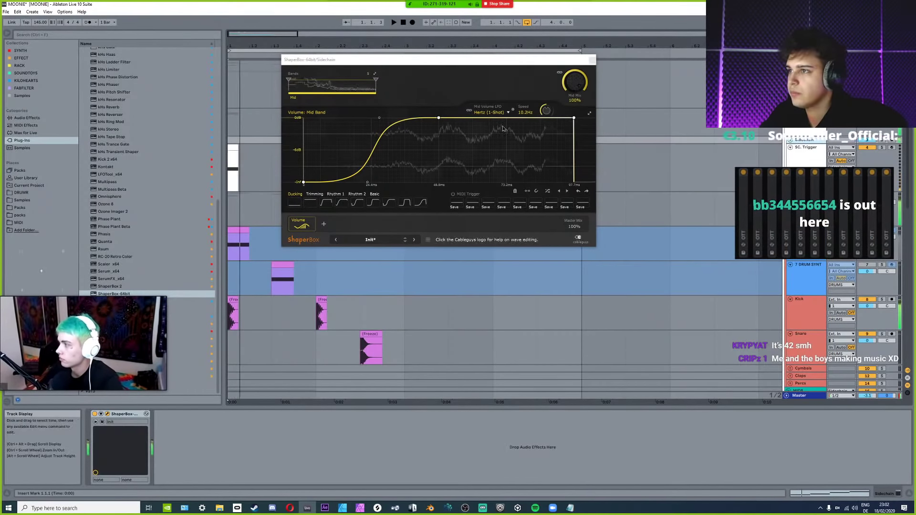
left_click_drag(548, 111, 551, 121)
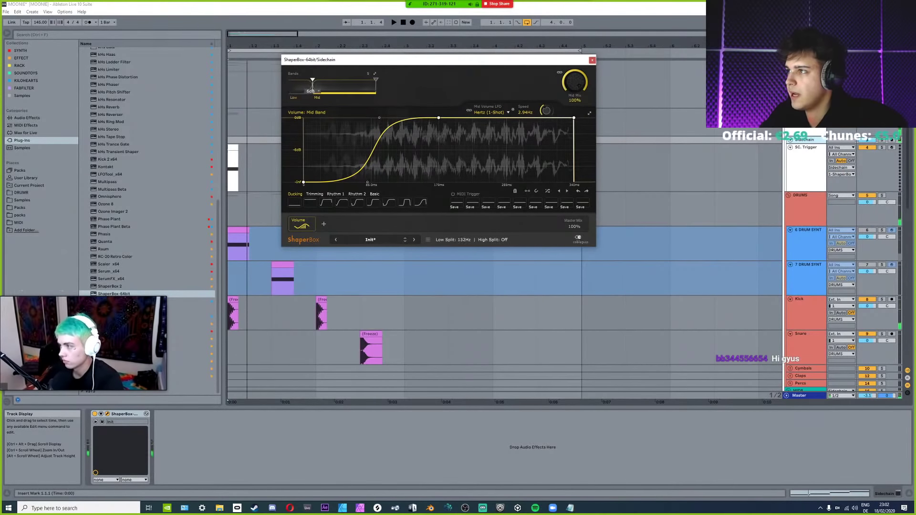
left_click(317, 91)
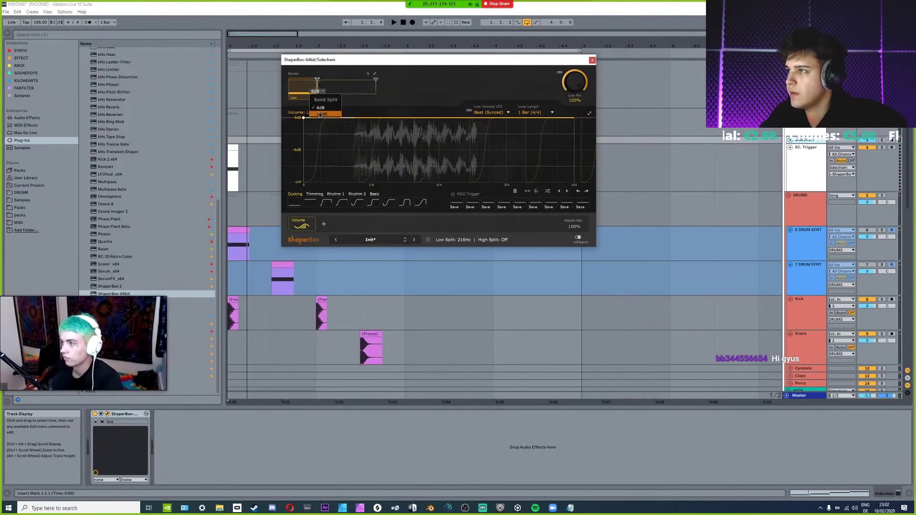
left_click(320, 114)
Save the mid band's ducking curve as a wave preset, apply it to the low band and set that band's LFO to Hertz (1-Shot).
left_click(351, 87)
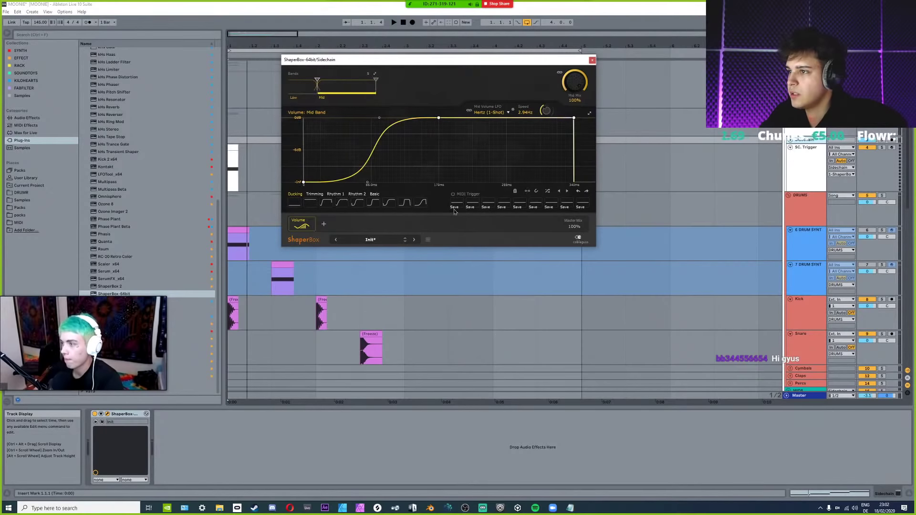
left_click(305, 90)
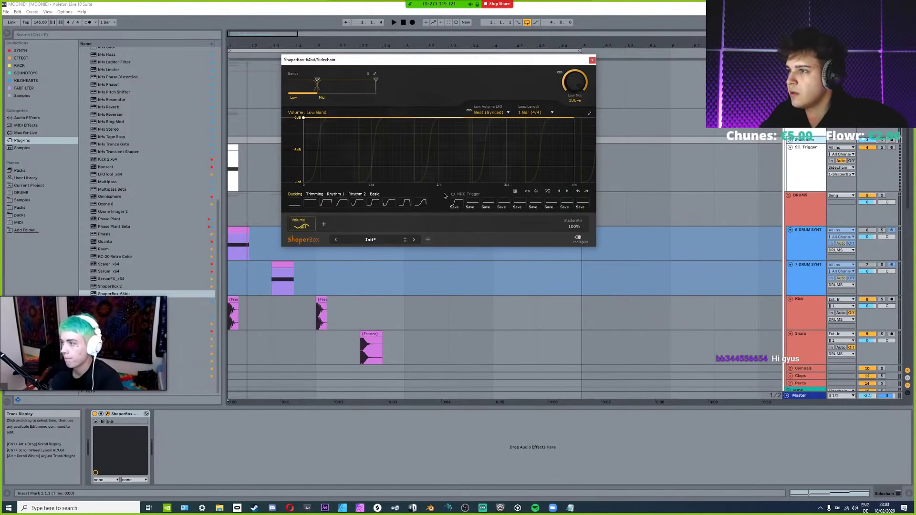
left_click(490, 112)
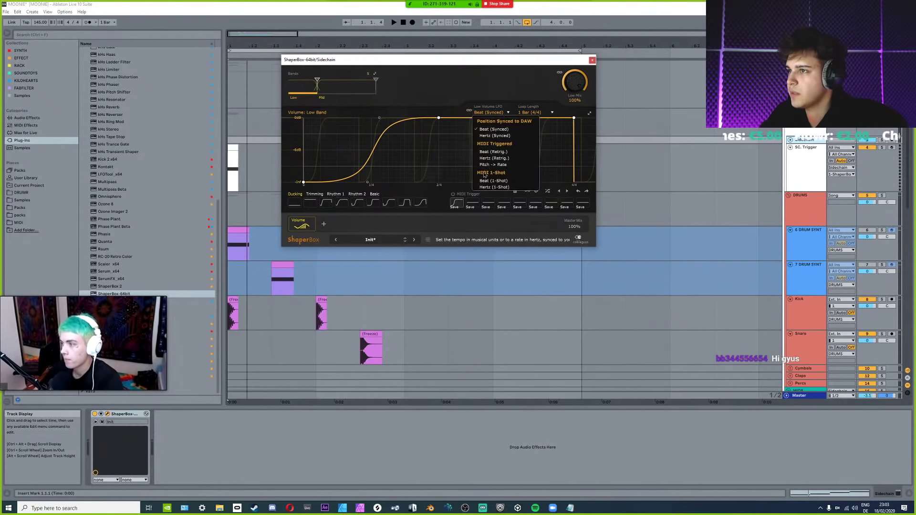
left_click(487, 188)
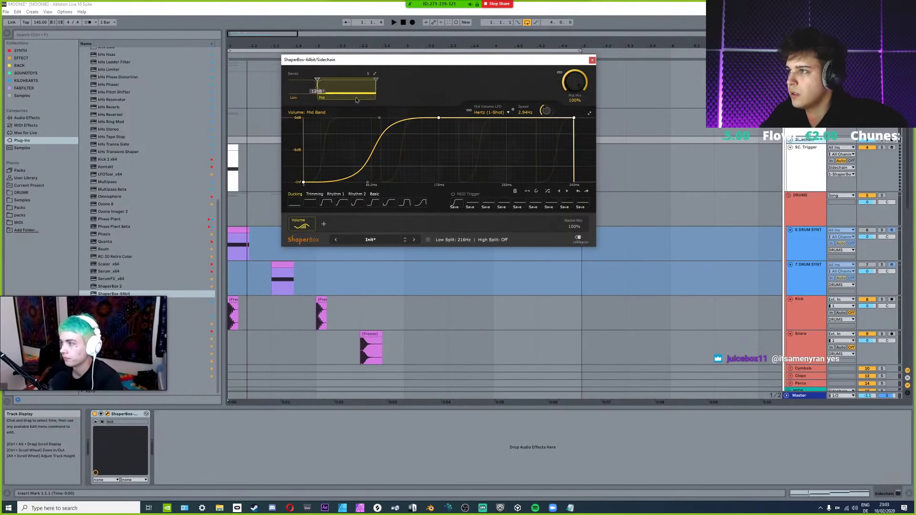
Set the low band's speed to 2.76 Hz and compare the low and mid bands during playback.
left_click(311, 92)
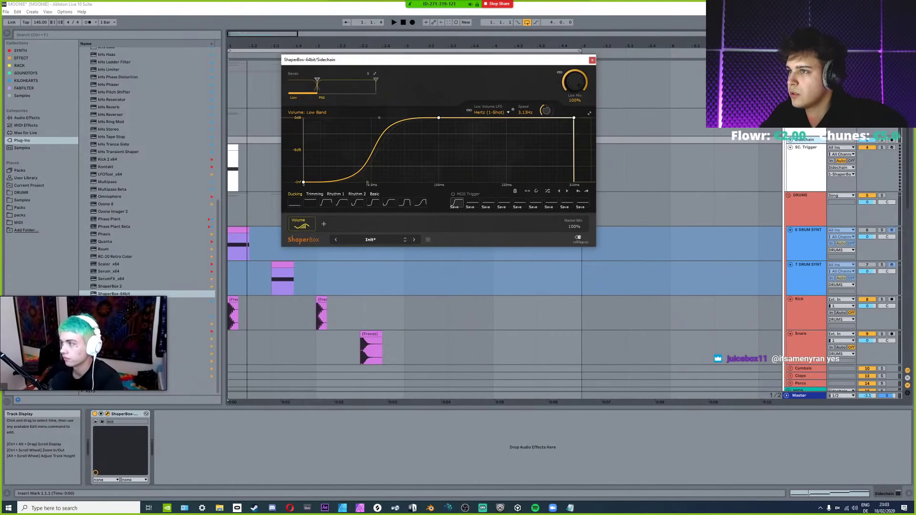
key("space")
left_click_drag(545, 111, 545, 113)
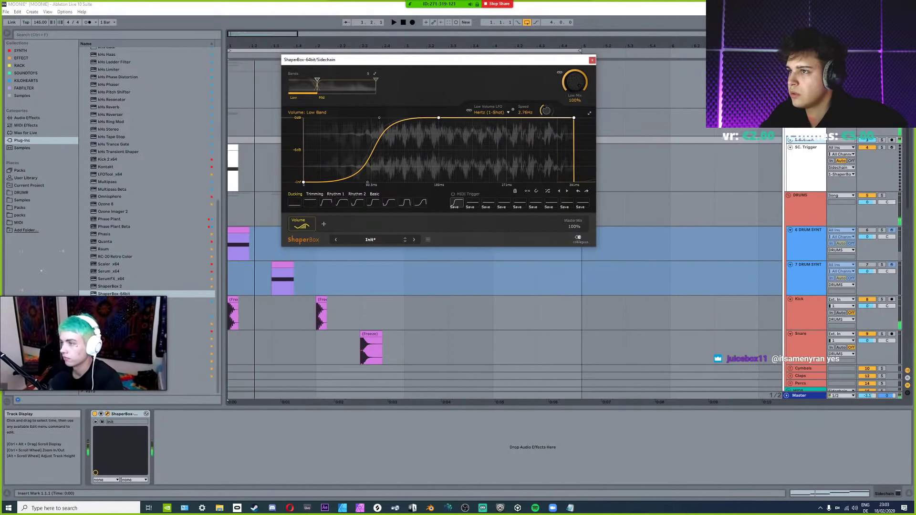
left_click(346, 86)
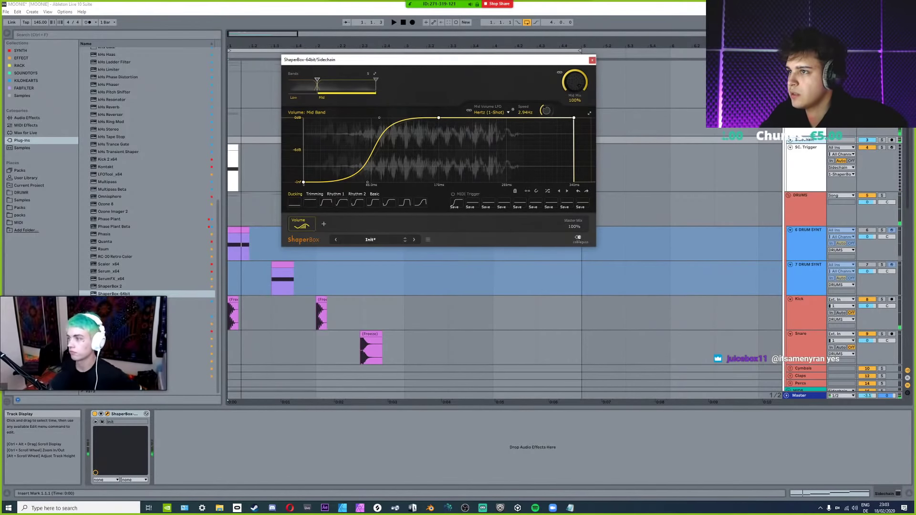
key("space")
left_click(303, 88)
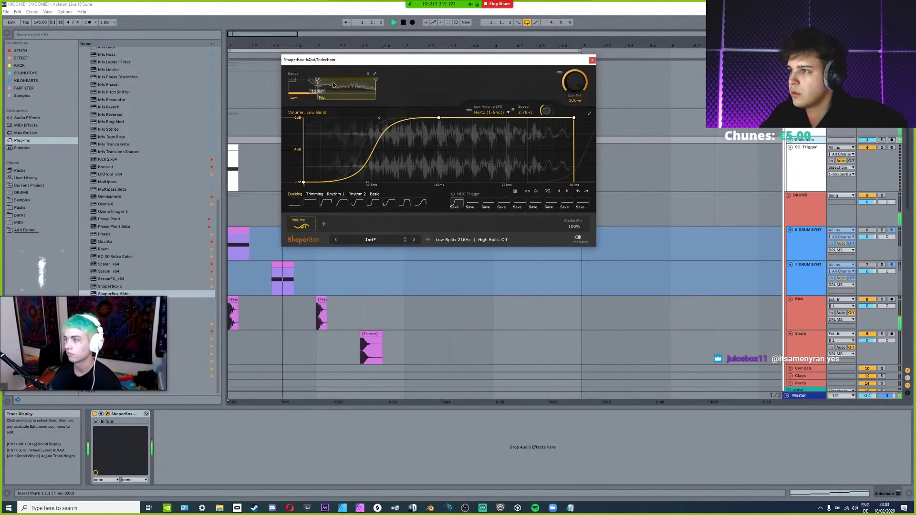
Close the ShaperBox window and play and review the kick, snare, Phase Plant, Serum and SUB clips in the arrangement.
left_click(592, 60)
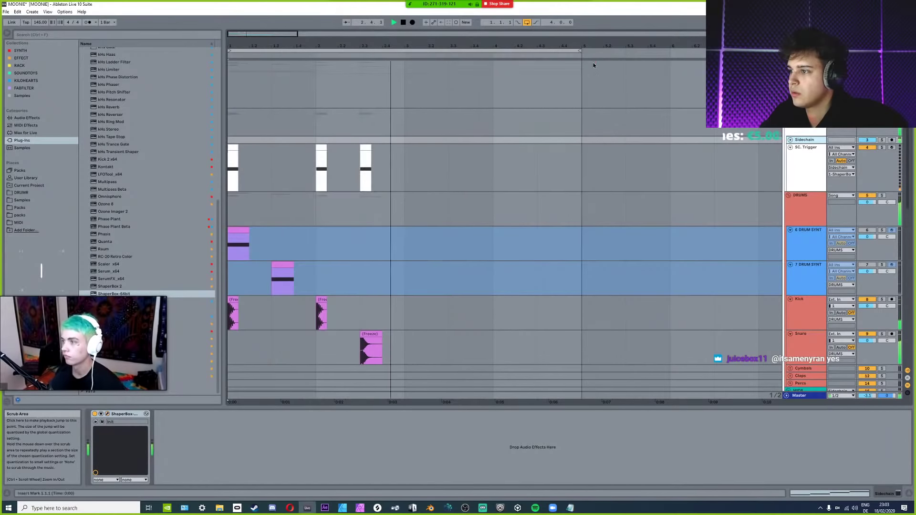
left_click(370, 348)
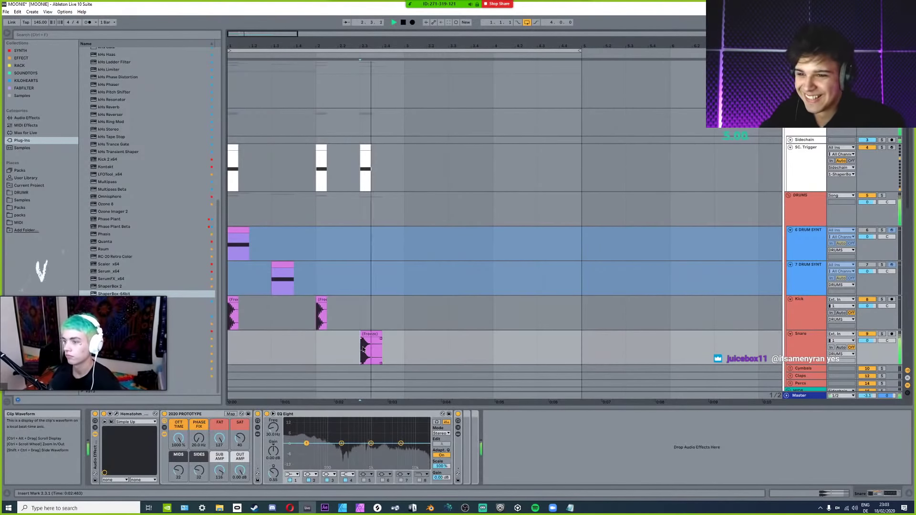
left_click(353, 308)
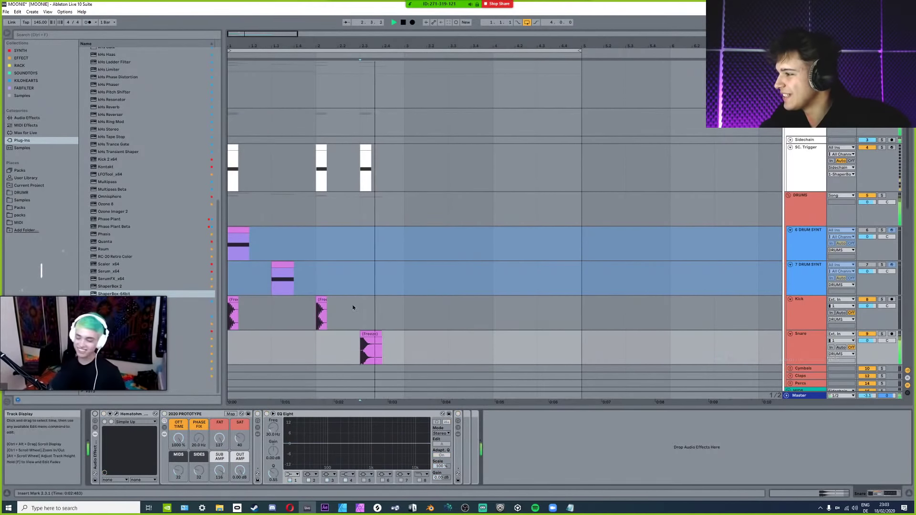
key("space")
scroll(353, 307, "down", 3)
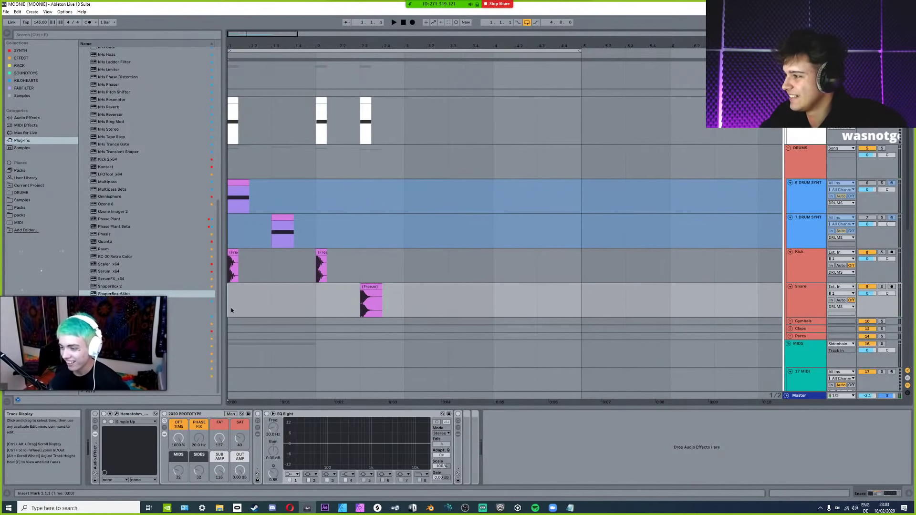
scroll(292, 262, "down", 6)
scroll(310, 243, "up", 2)
left_click(366, 223)
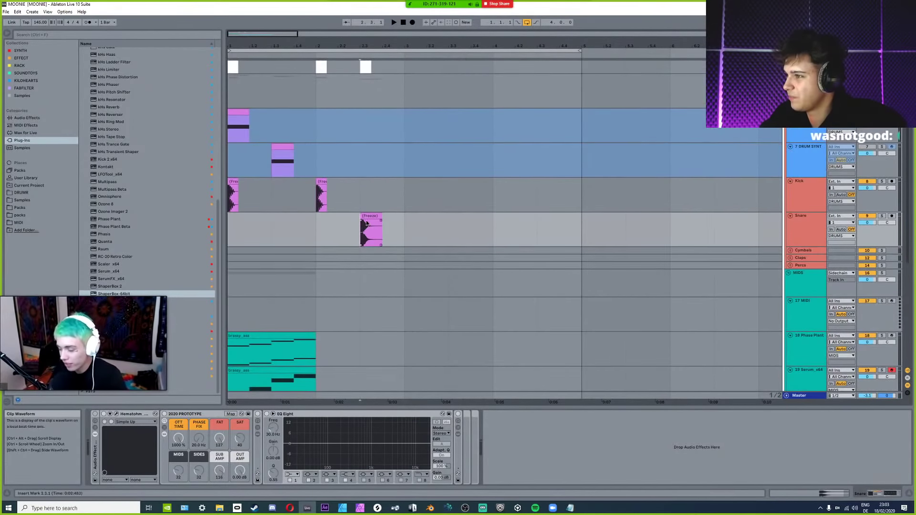
left_click(366, 223)
scroll(368, 217, "down", 6)
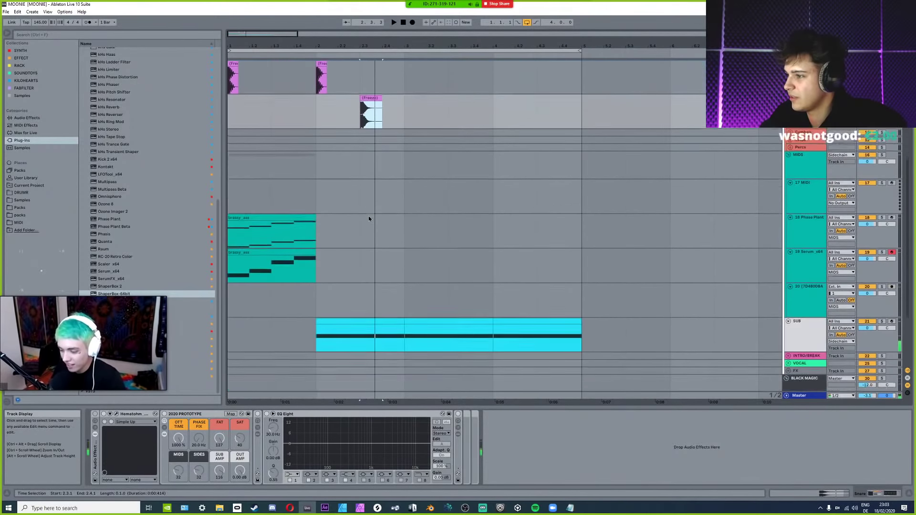
scroll(368, 216, "up", 8)
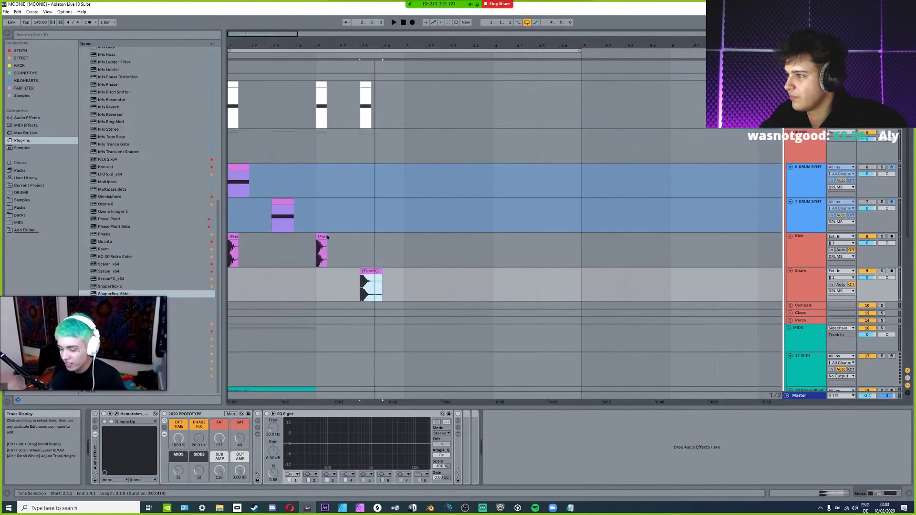
Move the audio clip on track 20 from around bar 11 to just after 2.3 beneath the snare, and audition it.
key("Up")
key("Down")
key("minus")
key("minus")
scroll(514, 243, "down", 2)
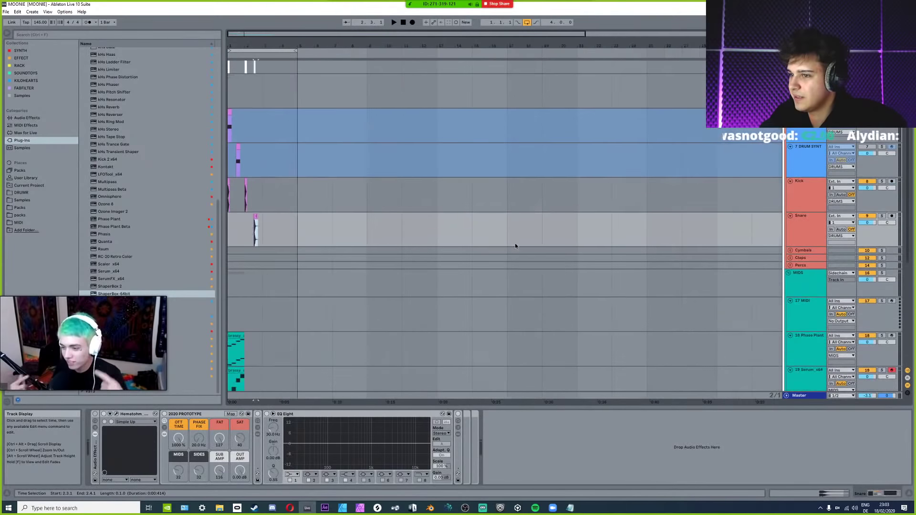
scroll(534, 246, "down", 5)
left_click_drag(410, 300, 439, 300)
key("z")
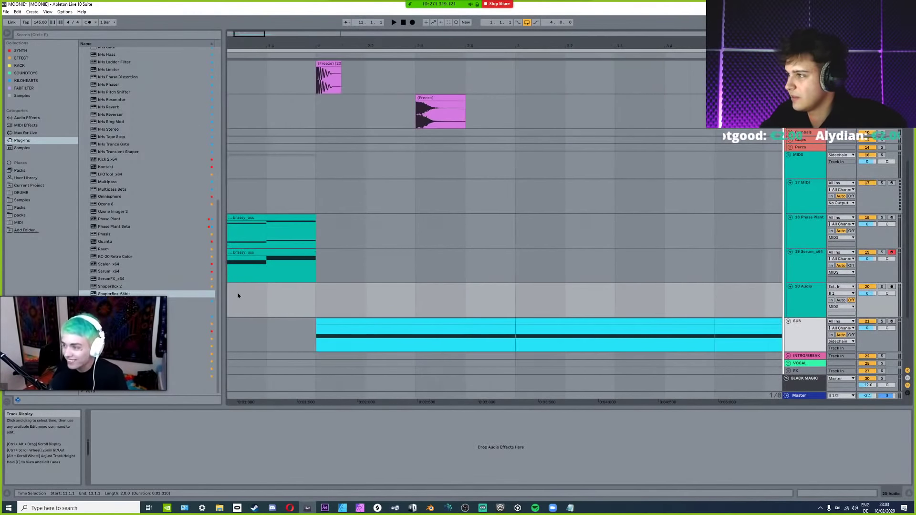
left_click_drag(345, 306, 435, 289)
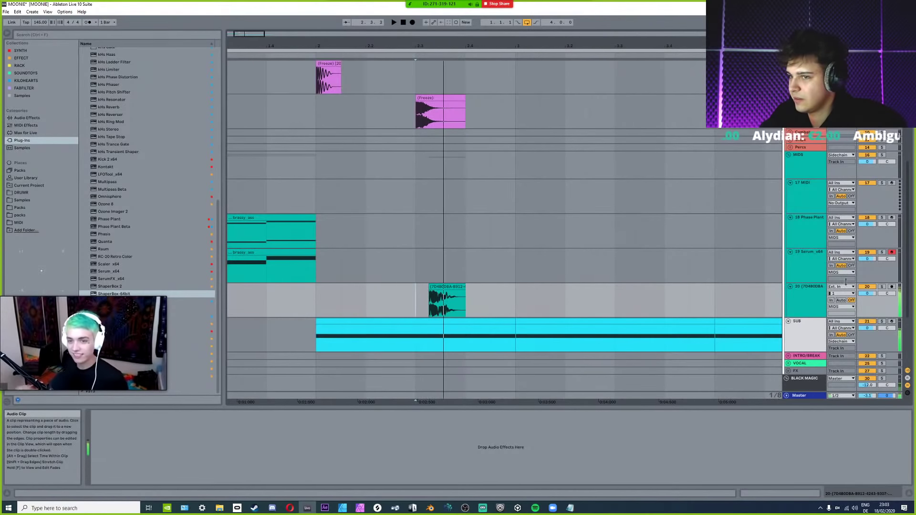
left_click(882, 286)
key("space")
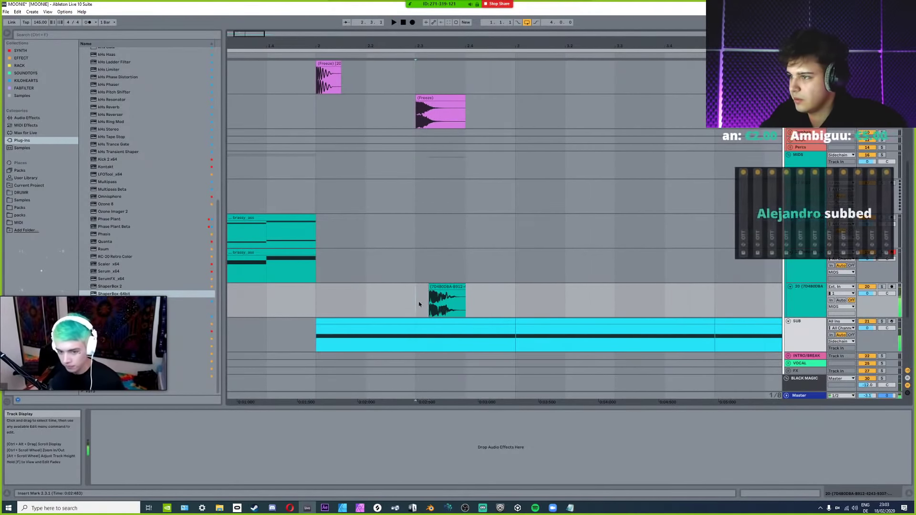
Turn off the kHs Tape Stop effect on the MIDS group and place the insert marker at bar 2.
key("space")
left_click(806, 159)
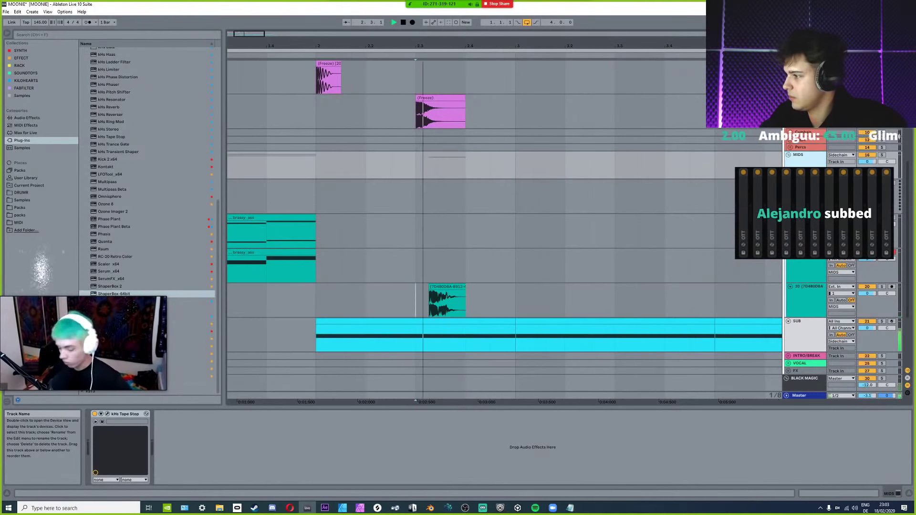
left_click(107, 413)
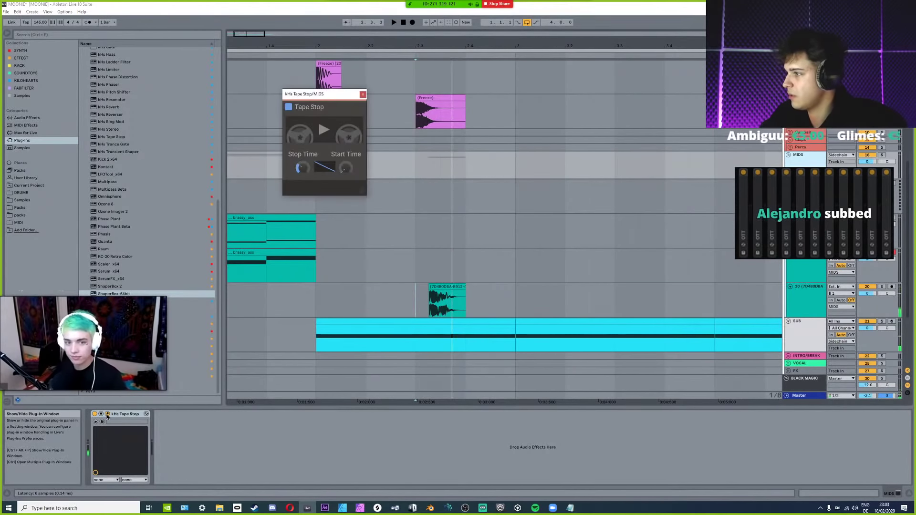
left_click(107, 413)
key("minus")
key("a")
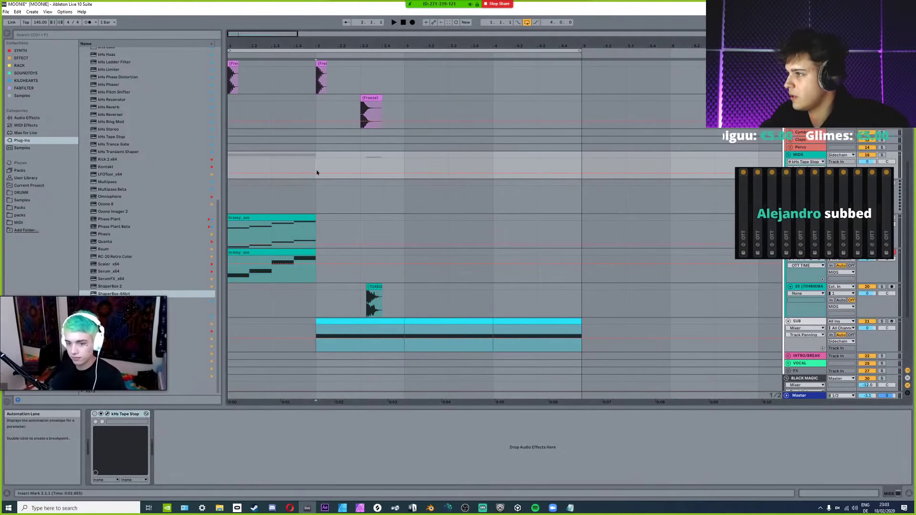
left_click(316, 167)
key("a")
Play from bar 2 and shift the audio clip on track 20 earlier, closer to beat 2.3.
key("space")
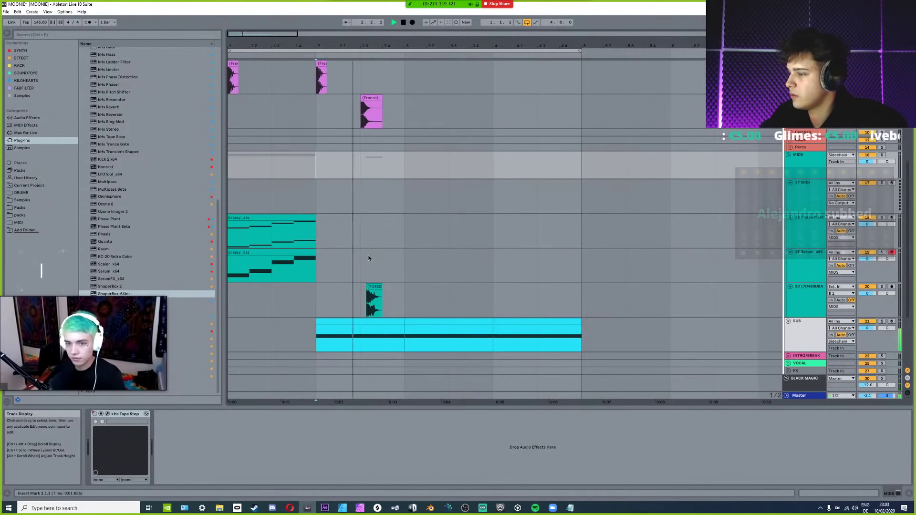
scroll(360, 287, "up", 5, "ctrl")
left_click_drag(373, 288, 353, 288)
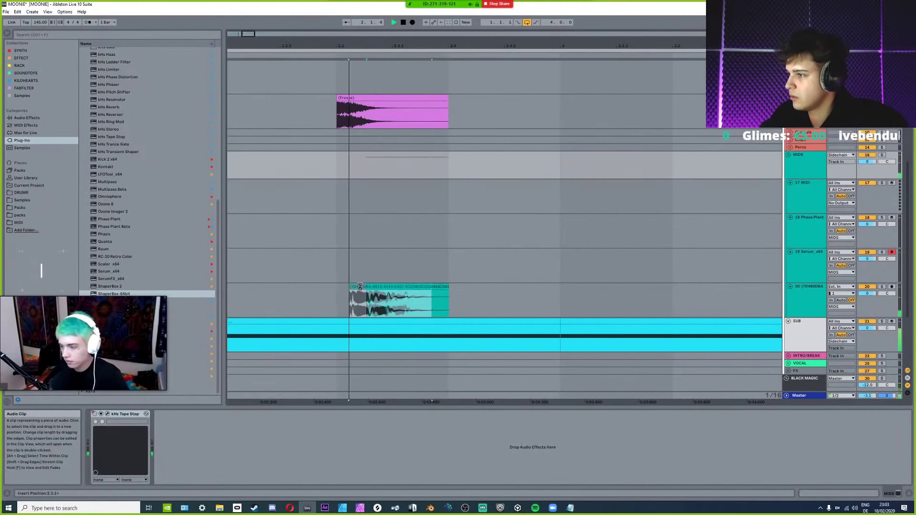
left_click(24, 87)
left_click(110, 58)
left_click_drag(114, 425, 115, 427)
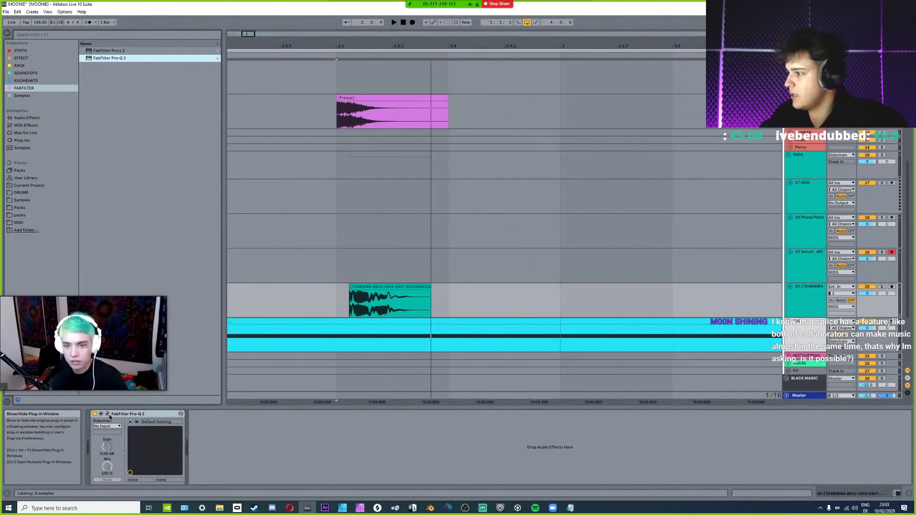
left_click(153, 413)
key("Delete")
Load the Lows EQ preset on track 20, set its low-cut frequency to about 391 Hz and audition the clip.
left_click(29, 58)
double_click(97, 81)
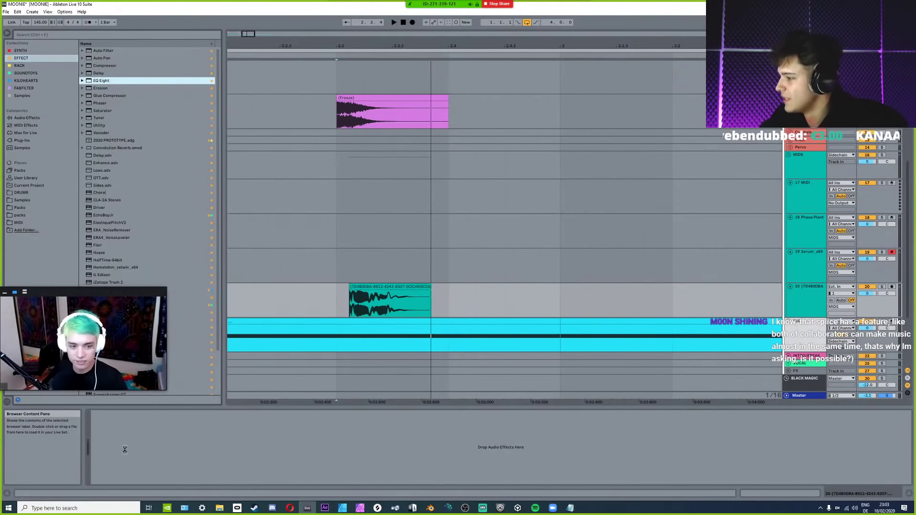
double_click(102, 171)
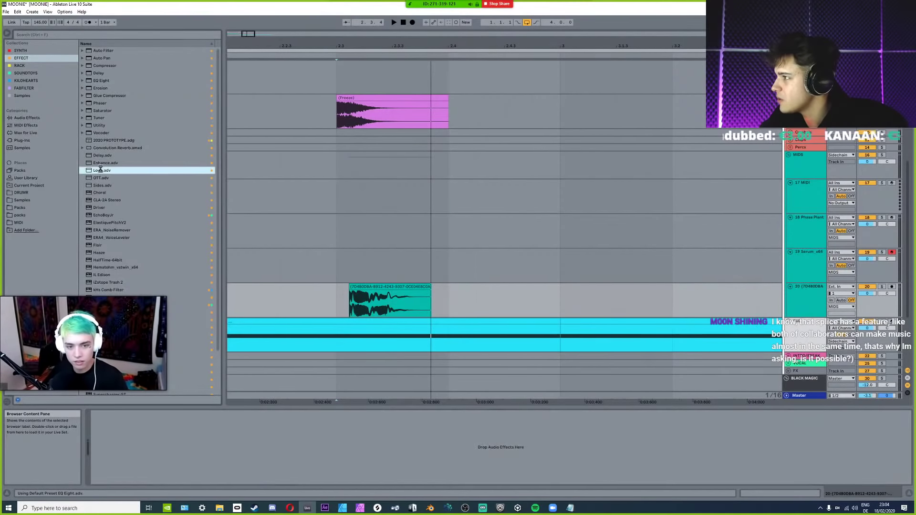
key("space")
left_click_drag(159, 450, 182, 457)
key("space")
key("space")
key("space")
Transpose the audio clip on track 20 slightly down and play it from 2.3.
double_click(370, 286)
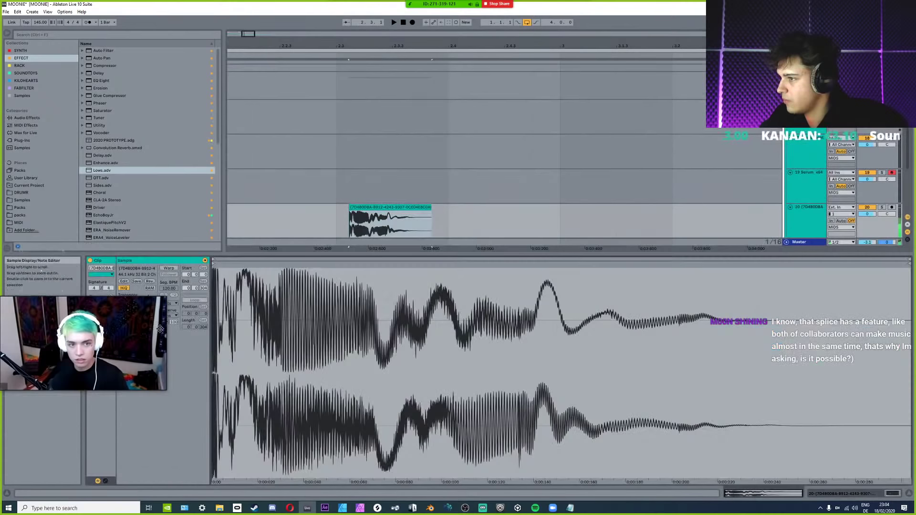
left_click(24, 293)
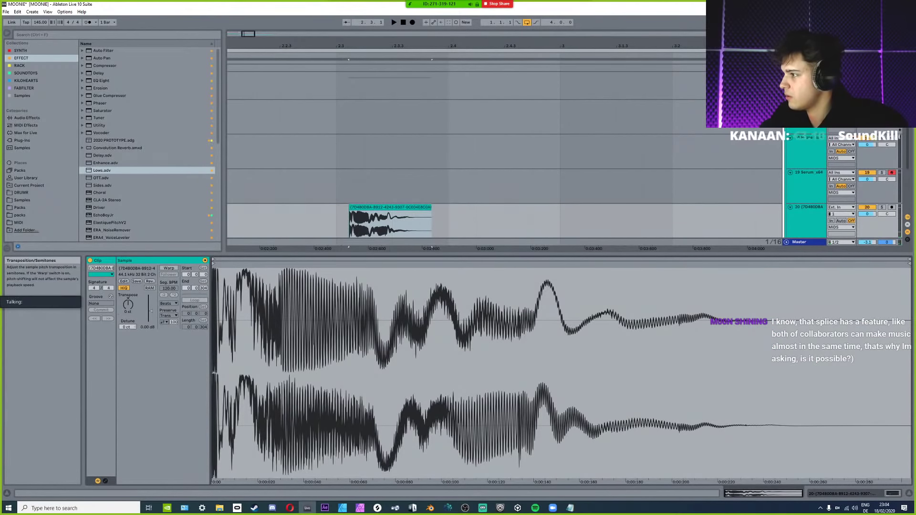
left_click_drag(126, 308, 126, 311)
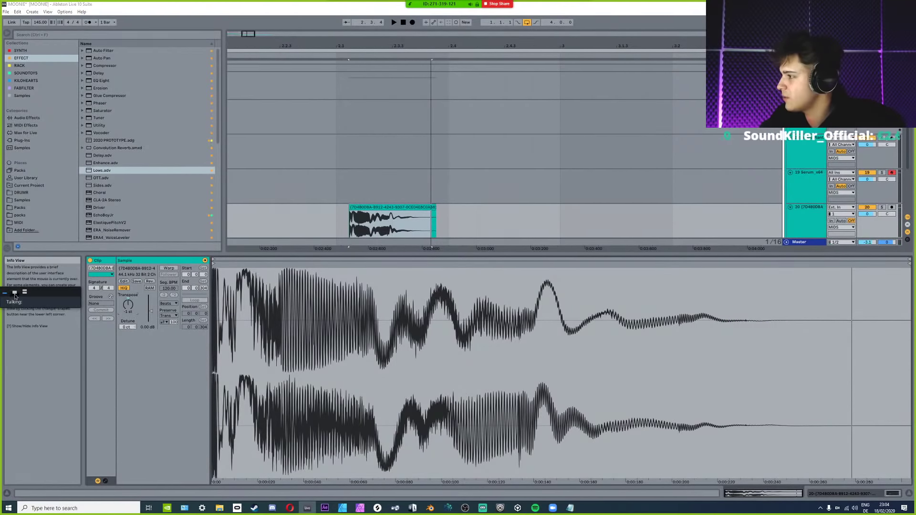
left_click(336, 217)
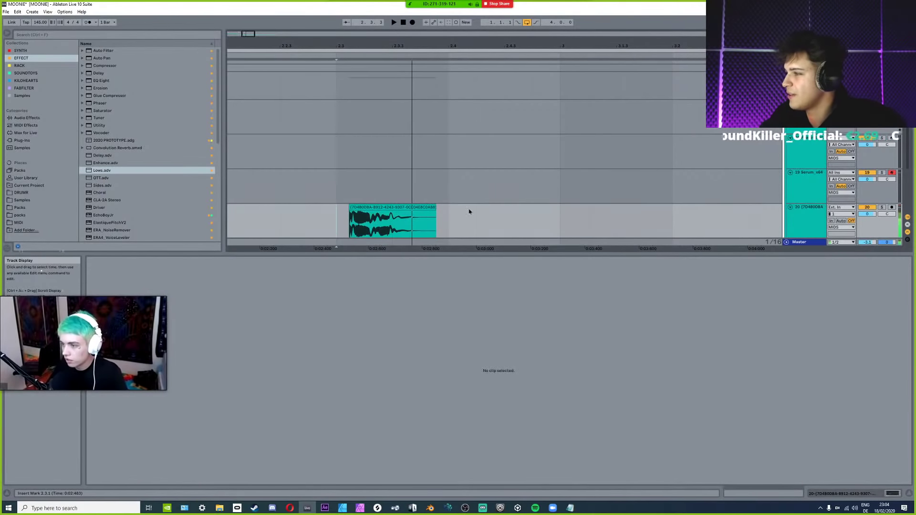
Add a fade-out over the second half of the audio clip on track 20 and listen to the result.
left_click_drag(434, 210, 408, 211)
mouse_move(406, 206)
left_mouse_down()
mouse_move(451, 210)
mouse_move(391, 215)
left_mouse_up()
left_click(332, 231)
key("space")
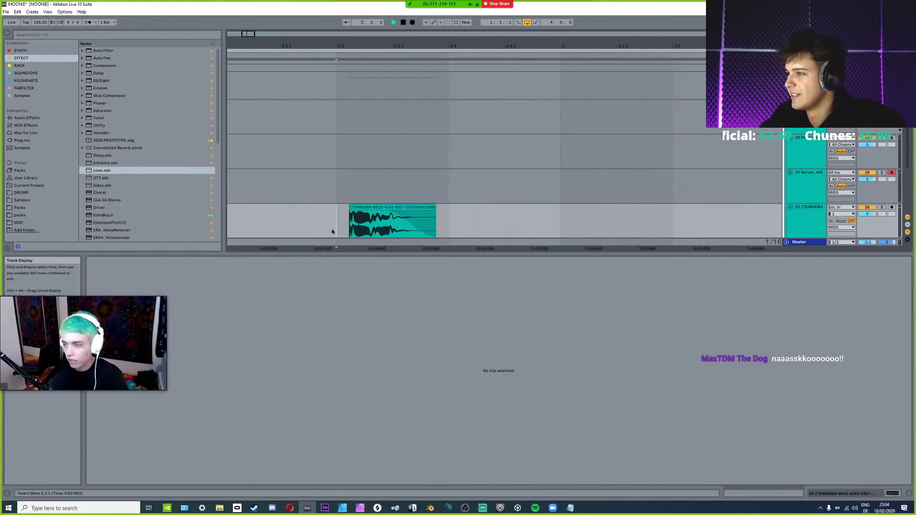
double_click(796, 227)
key("space")
Play the arrangement from the start and duplicate bar 2 of track 20 into bar 3.
scroll(425, 265, "down", 8)
left_click(233, 228)
scroll(232, 228, "up", 3)
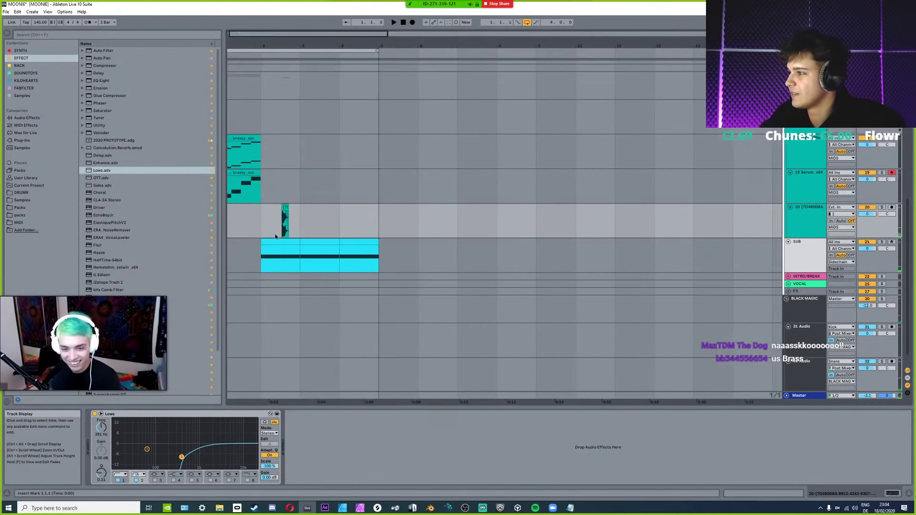
key("space")
left_click_drag(261, 230, 299, 230)
key("ctrl+d")
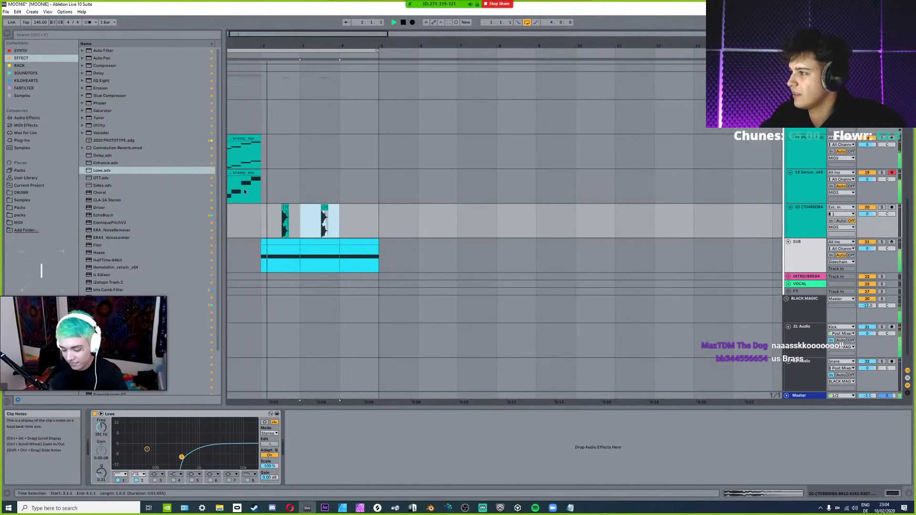
Select the Serum clip to show its device chain, stop playback and save the set.
left_click(243, 173)
scroll(244, 175, "up", 2)
key("space")
scroll(370, 238, "down", 1)
key("ctrl+s")
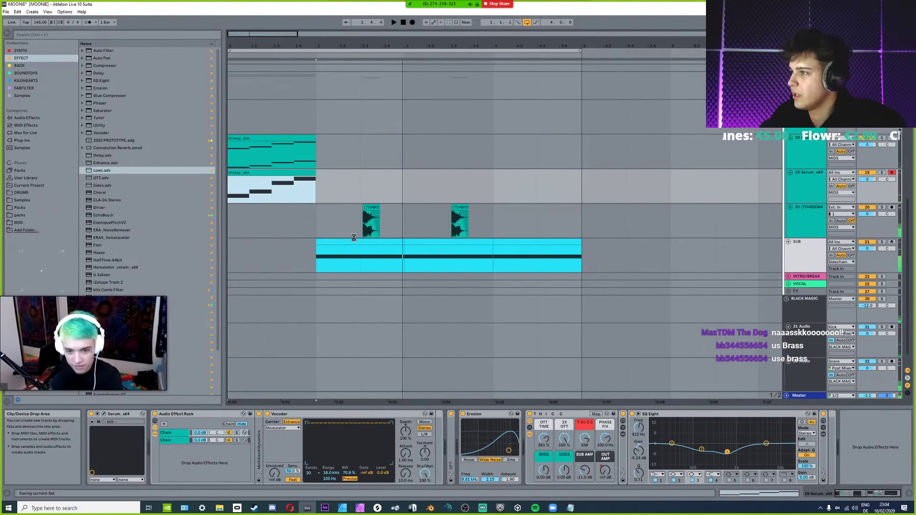
Extend the Phase Plant MIDI clip to 2.3 and turn off its loop.
left_click(274, 141)
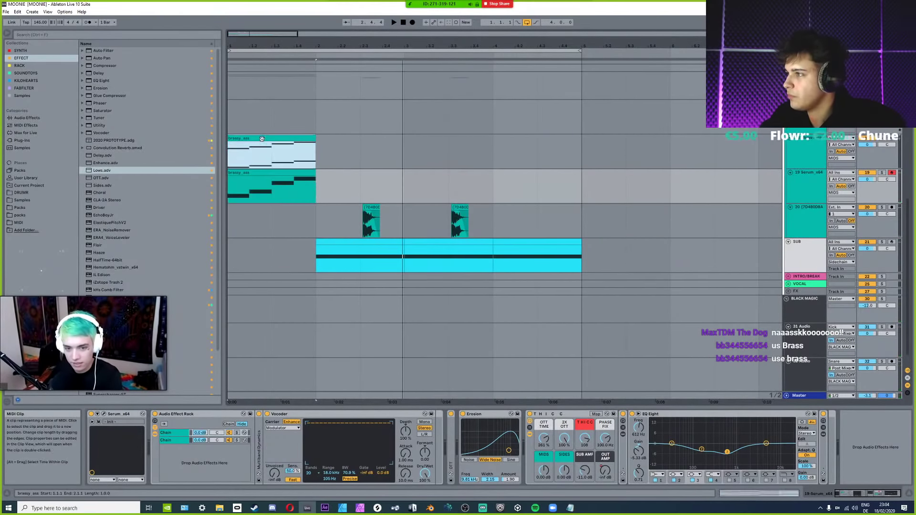
left_click_drag(316, 138, 353, 137)
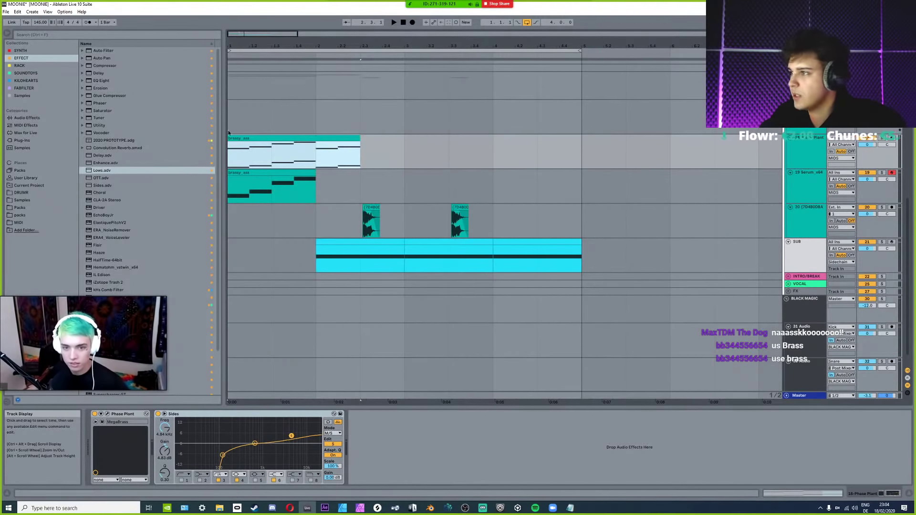
double_click(286, 138)
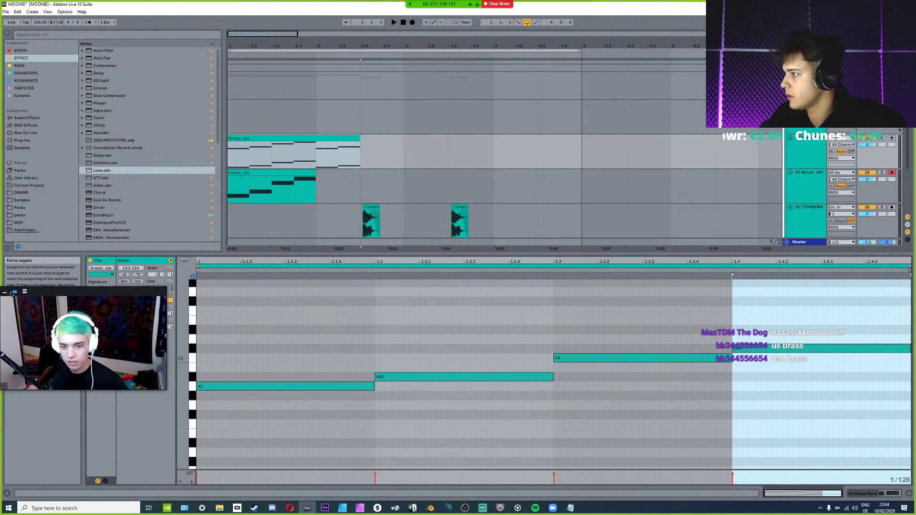
left_click(12, 294)
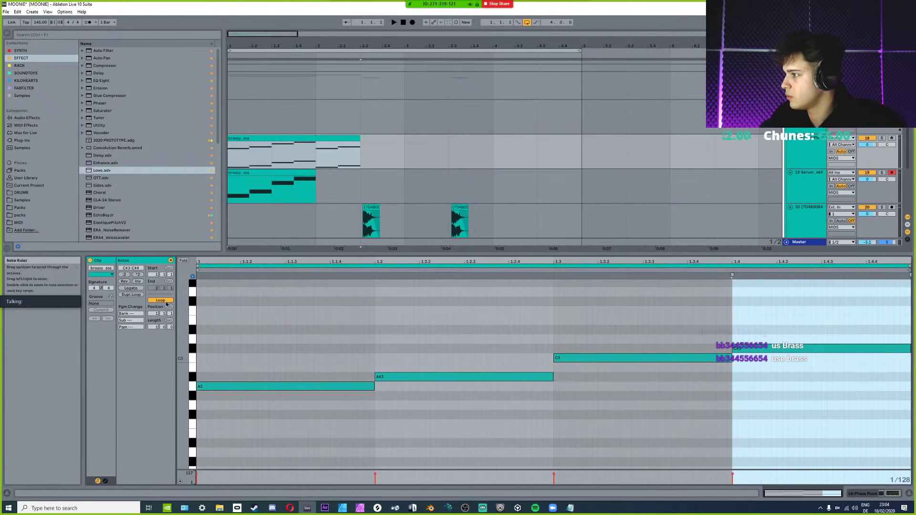
Add a one-beat E2 note at 2.1 in the Phase Plant clip.
left_click(368, 142)
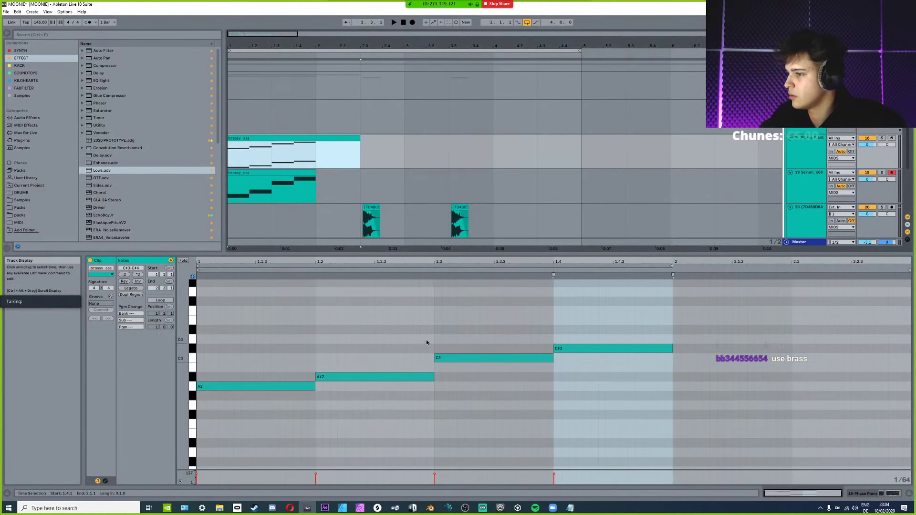
scroll(267, 361, "down", 2)
left_click_drag(191, 378, 716, 384)
left_click(264, 397)
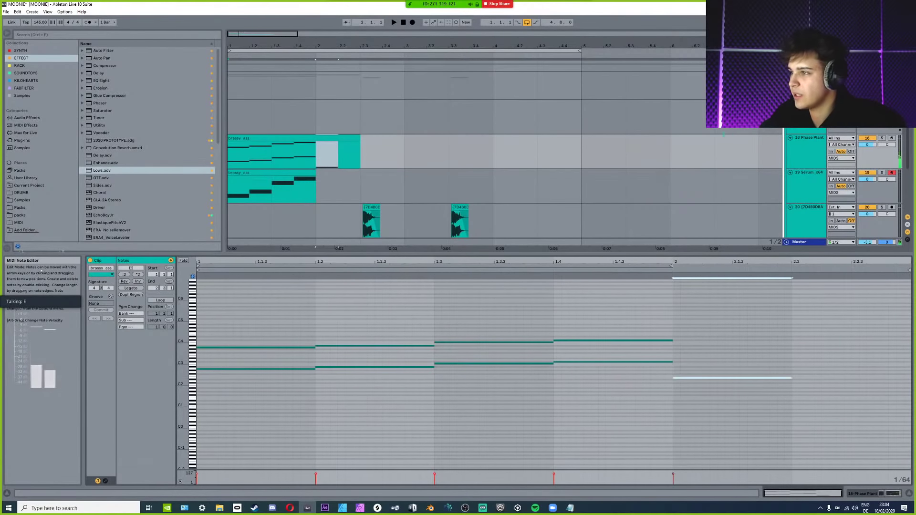
Play the Phase Plant clip from the start to audition the E2 note at 2.1 against the bar 1 notes.
key("space")
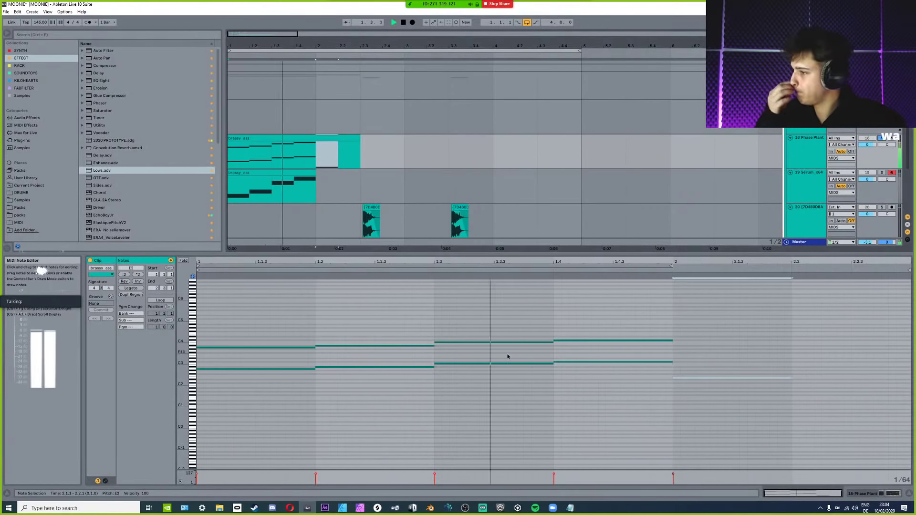
key("space")
left_click_drag(286, 313, 631, 402)
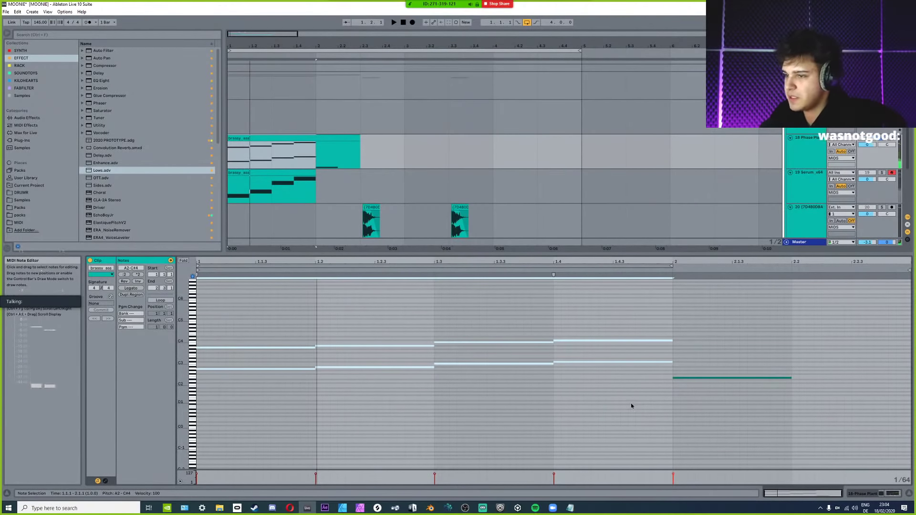
key("space")
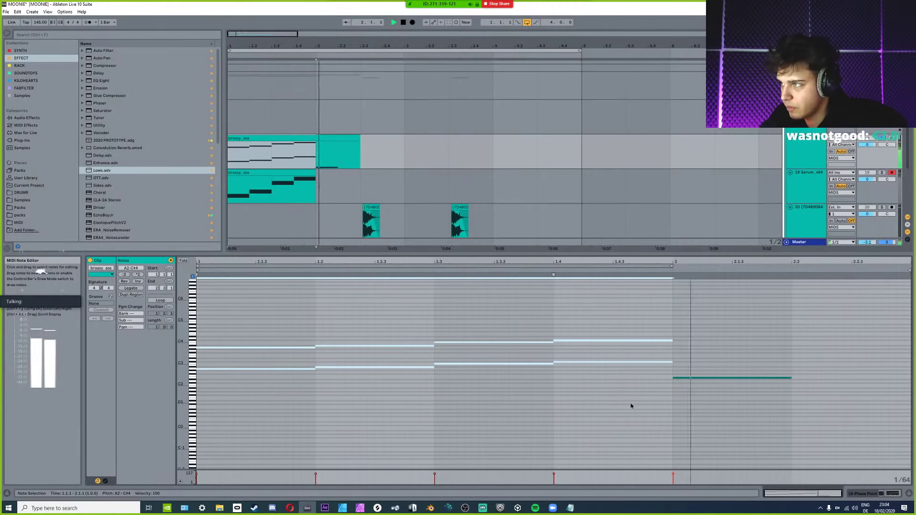
key("space")
Try the note at 2.1 at C3, settle it on A2 and audition the clip.
left_click_drag(736, 349, 726, 389)
key("Up")
key("Up")
key("Up")
key("Up")
key("Up")
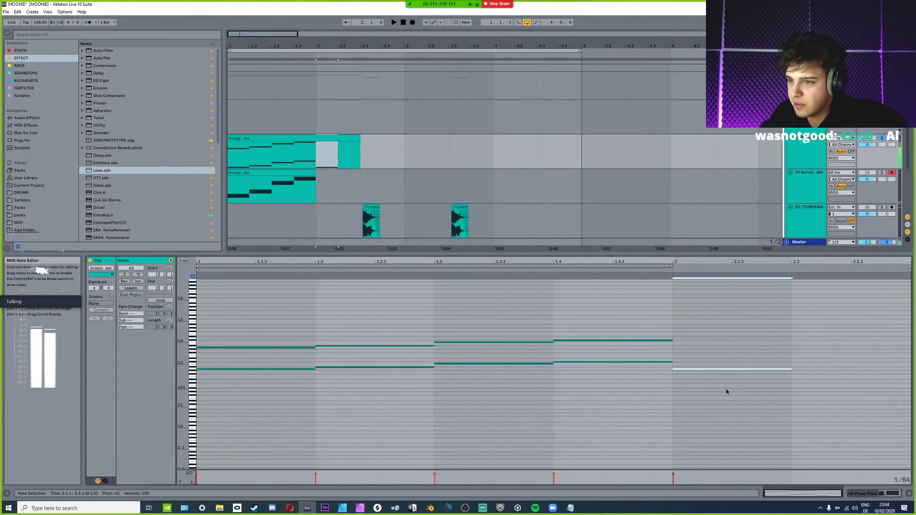
key("space")
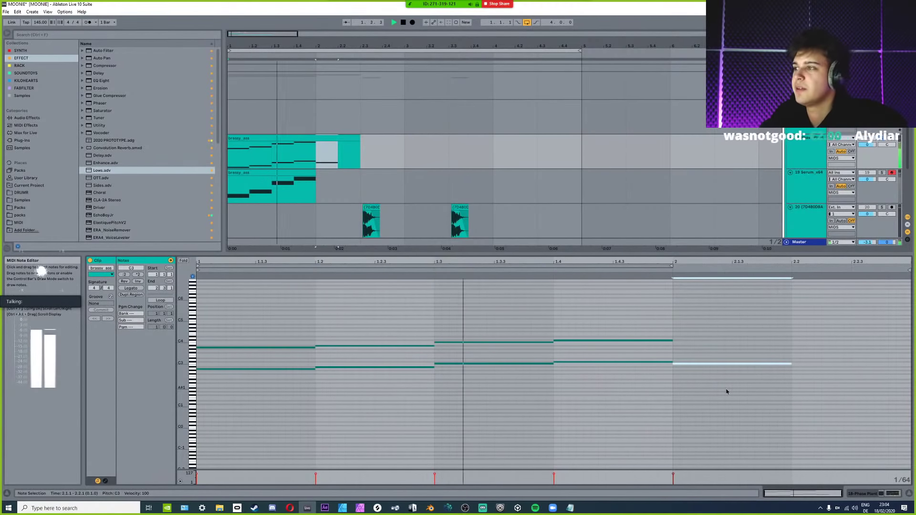
key("Down")
key("Down")
key("Down")
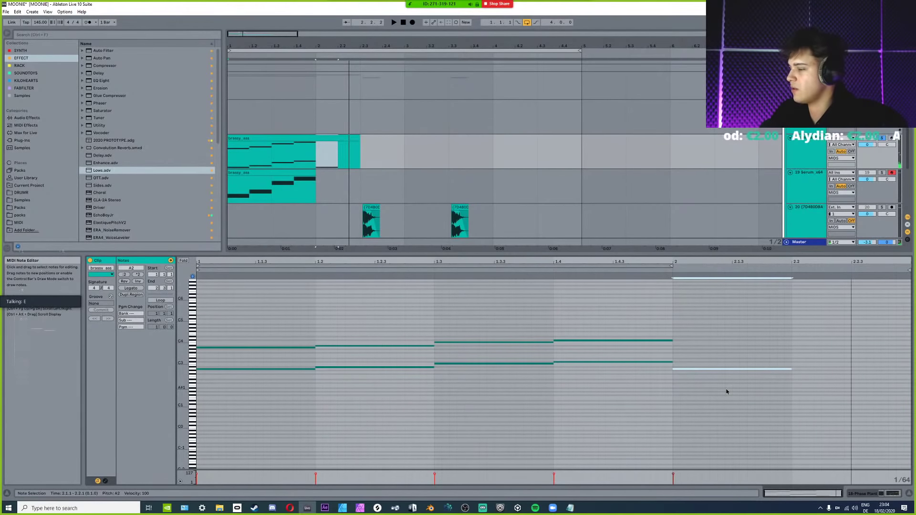
key("space")
key("space")
Transpose all notes in the Phase Plant clip down five semitones, to E2–G#3.
left_click_drag(240, 311, 244, 436)
left_click_drag(278, 324, 281, 384)
key("ctrl+a")
key("Down")
key("Down")
key("Down")
key("Down")
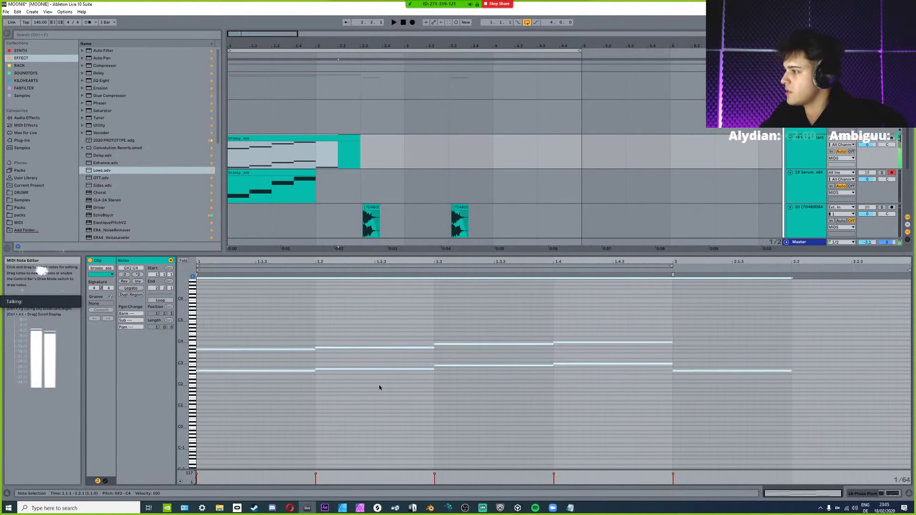
key("Down")
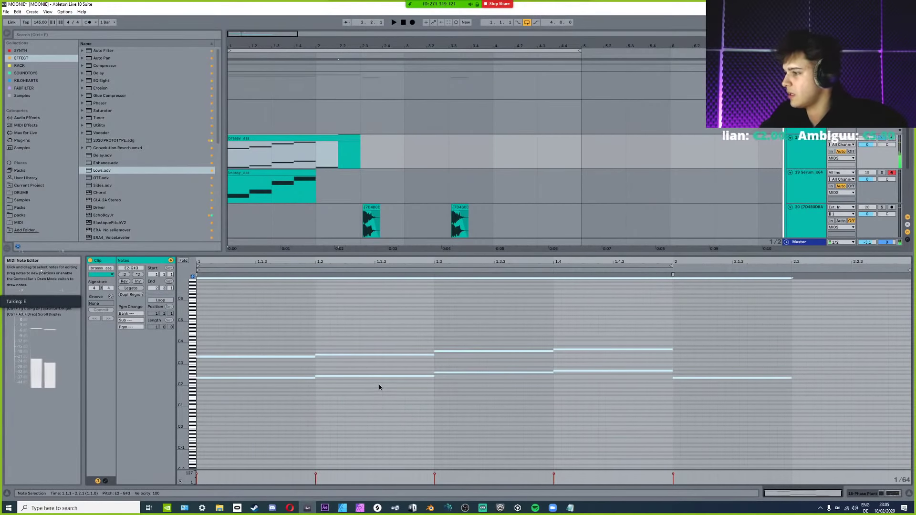
Audition the transposed clip from the start and select the note at 2.1.
key("space")
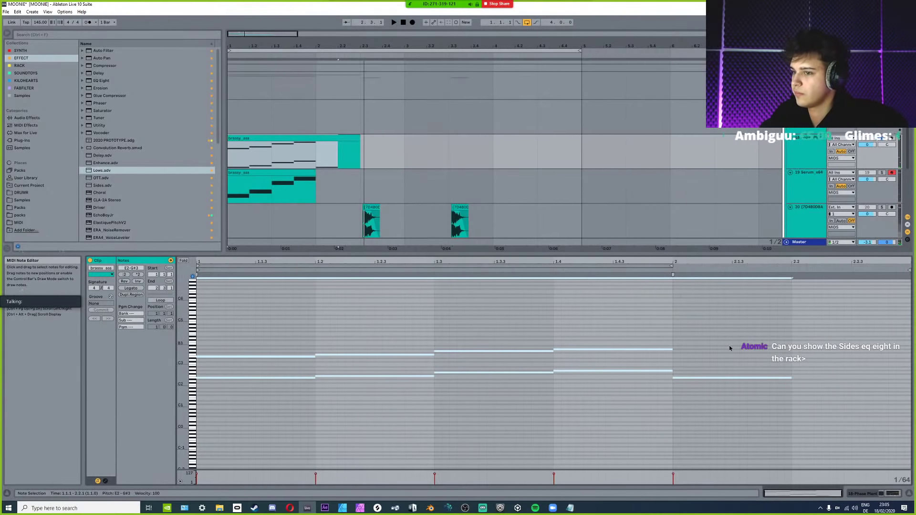
left_click(687, 377)
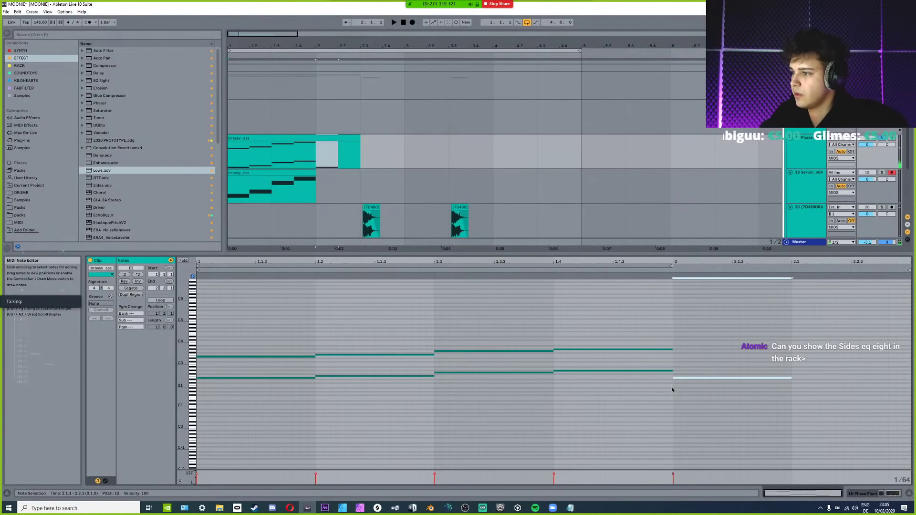
key("space")
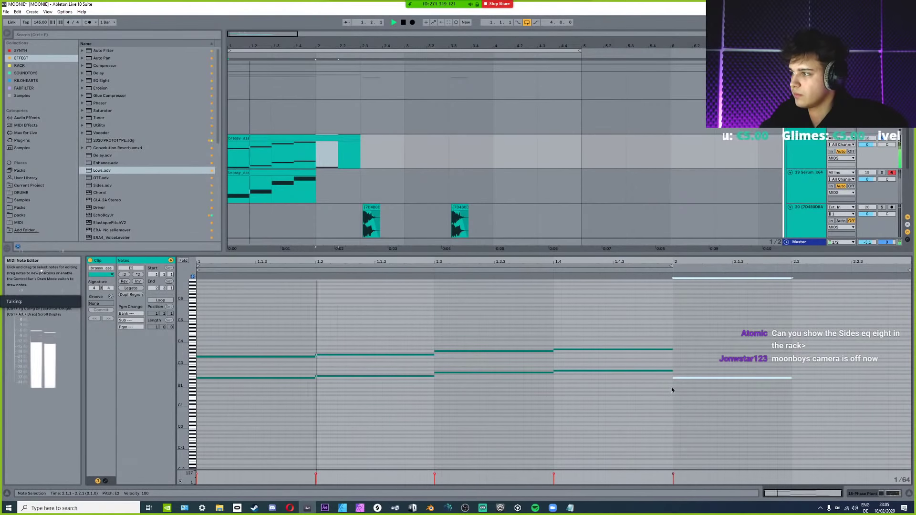
key("space")
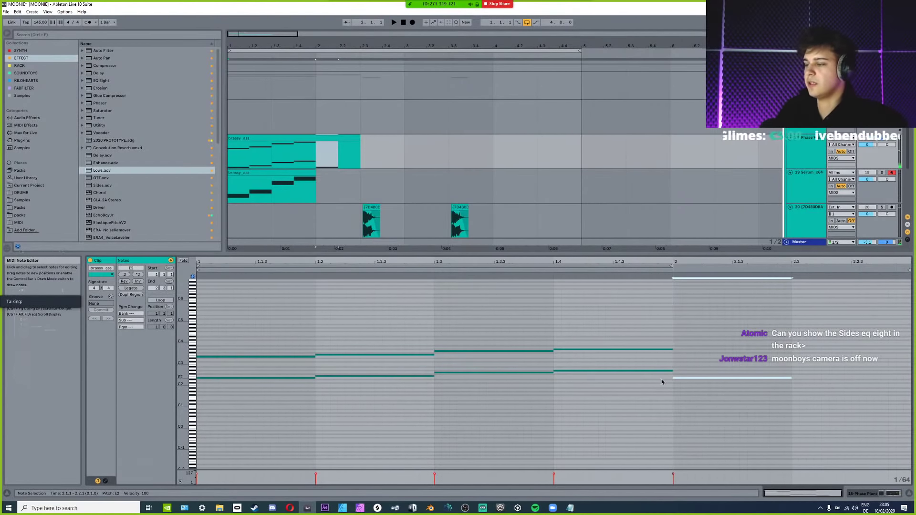
key("space")
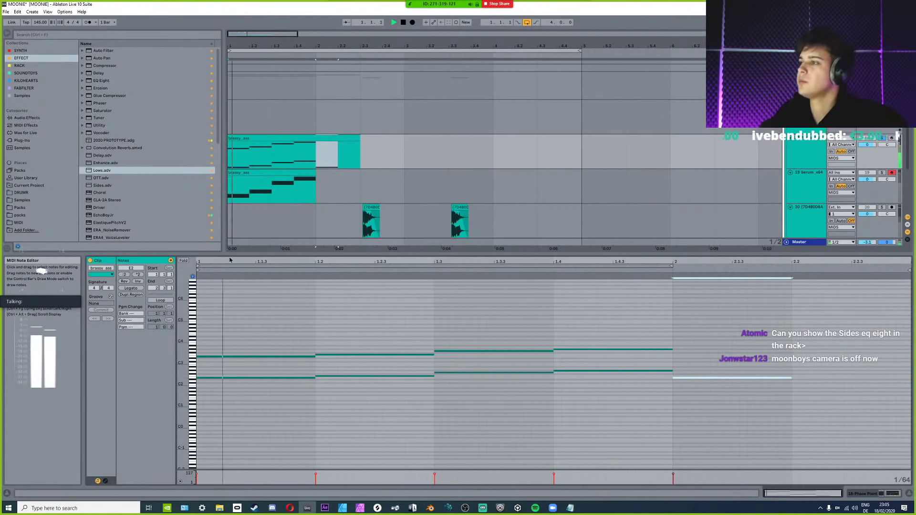
key("space")
Transpose only the bar 1 notes up five semitones to A2–C#4 and audition the clip.
left_click_drag(265, 317, 608, 406)
key("Up")
key("Up")
key("Up")
key("Up")
key("Up")
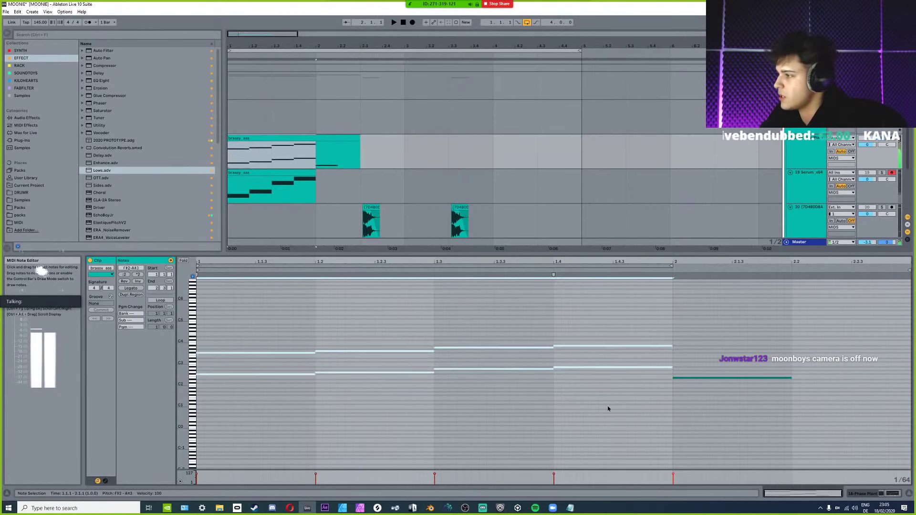
key("space")
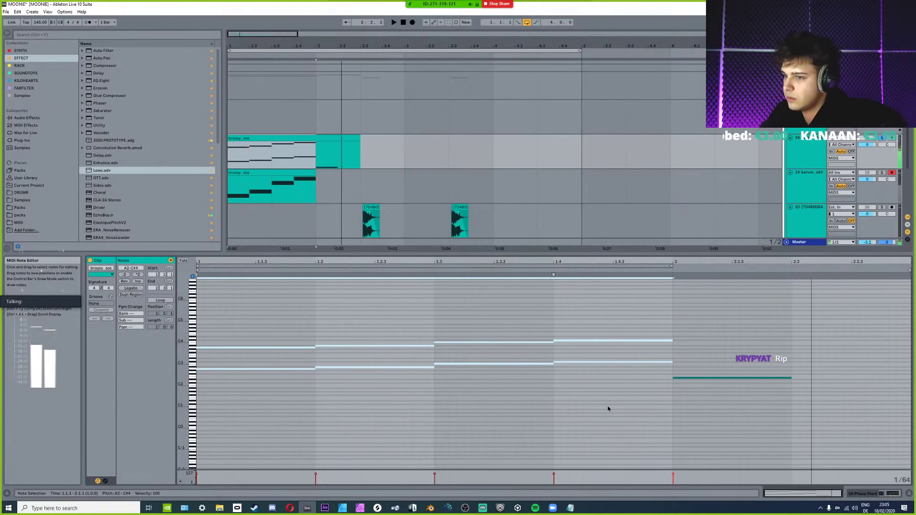
key("space")
Raise the note at 2.1 five semitones to A2 and play the clip from the start.
key("ctrl+shift+a")
key("Up")
key("Up")
key("Up")
key("Up")
key("Up")
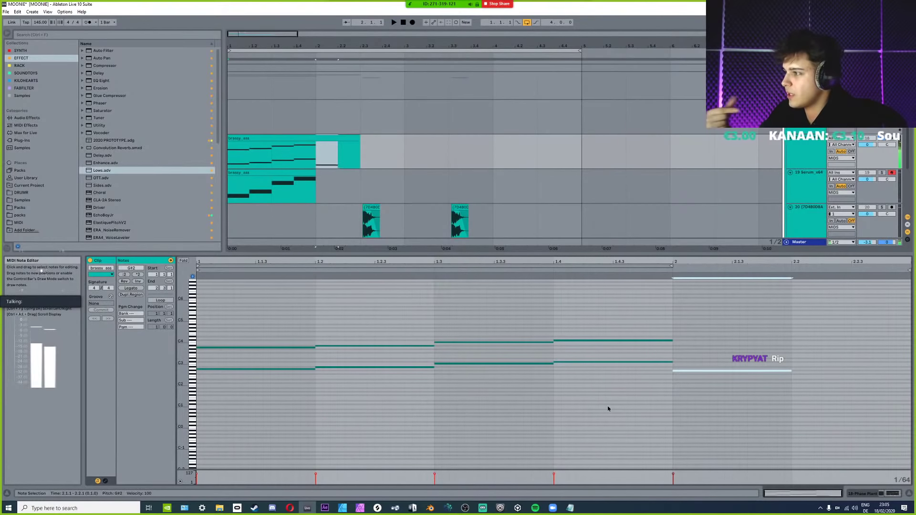
key("space")
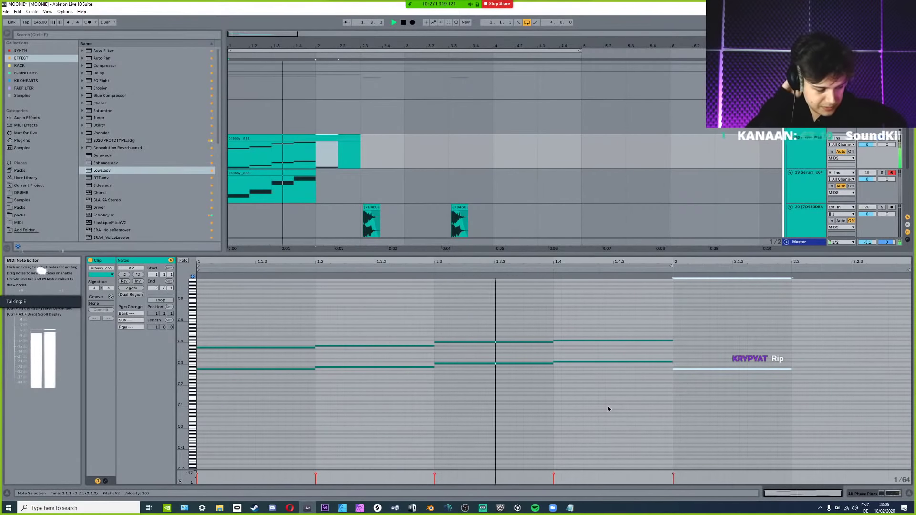
key("space")
key("space")
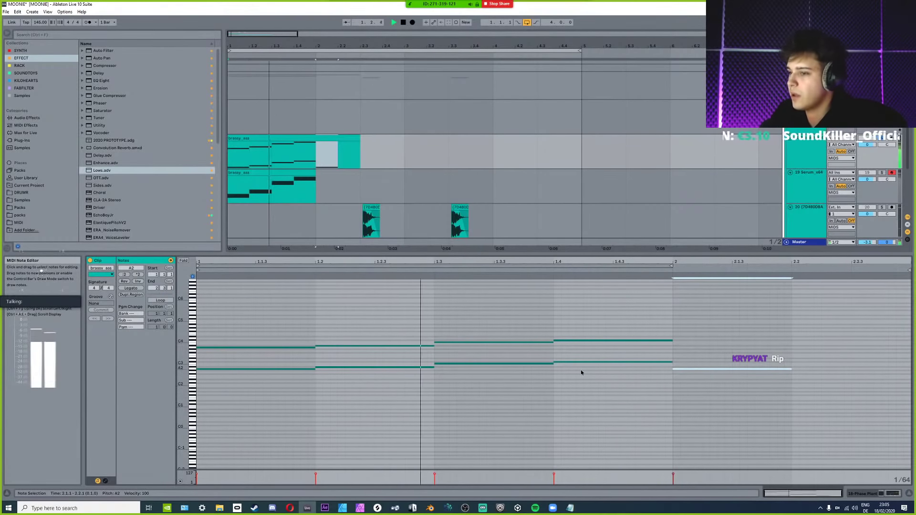
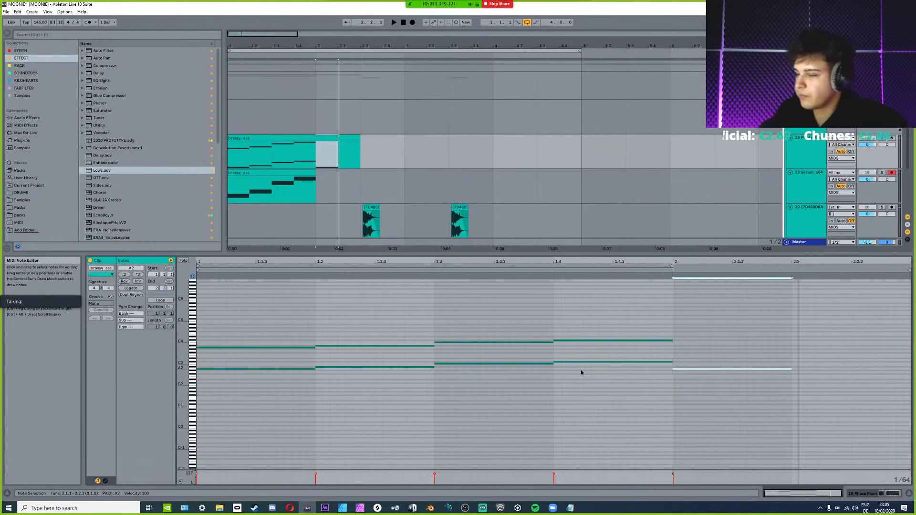
Try the note at 2.1 in higher registers, raising it through E4 to A4.
left_click_drag(681, 351, 681, 380)
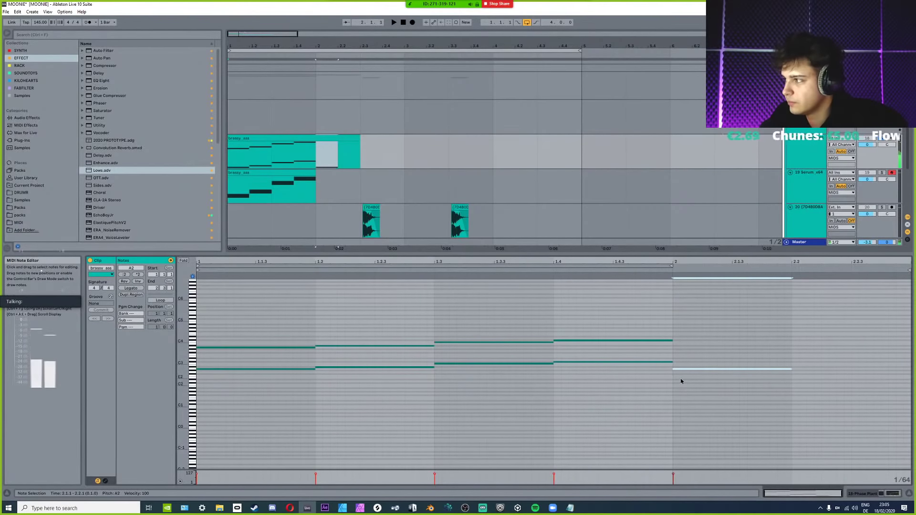
key("shift+Up")
key("Up")
key("Up")
key("Up")
key("Up")
key("Up")
key("Up")
key("Up")
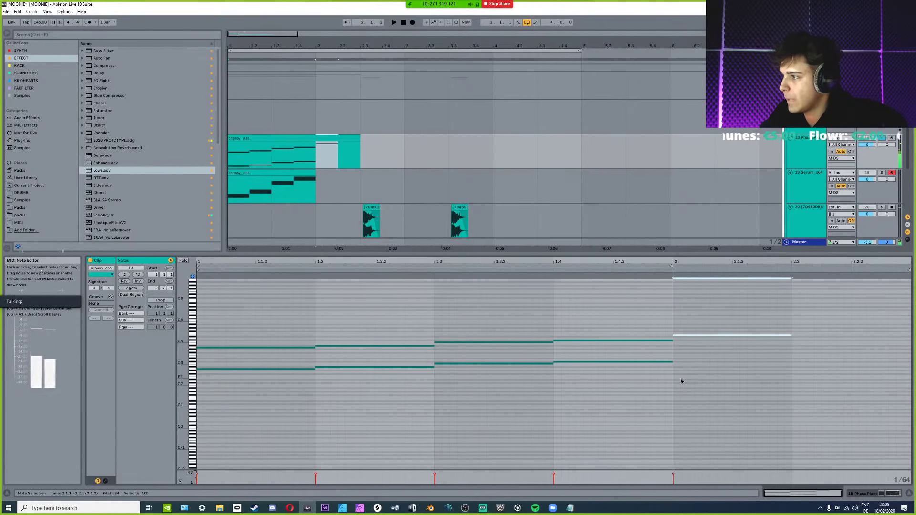
key("Up")
key("Up")
key("Up")
key("Up")
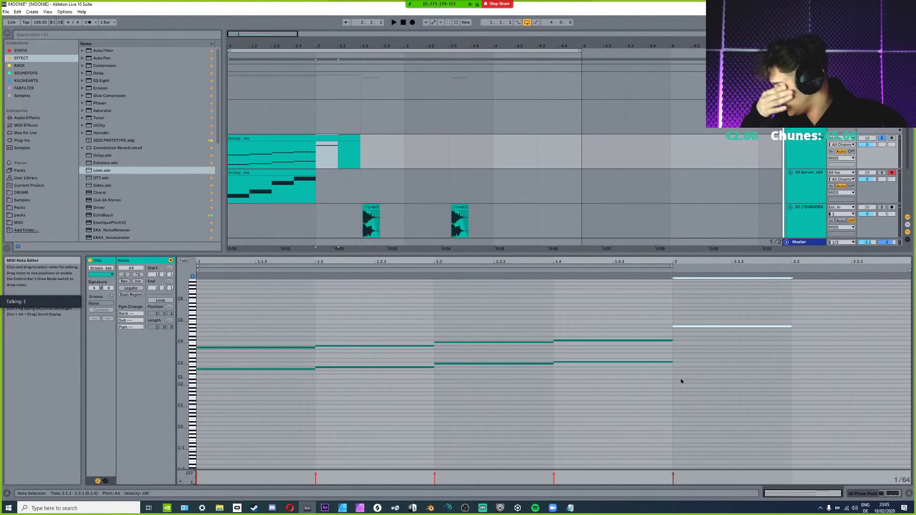
Lower the note at 2.1 to E2 and audition the clip.
key("Down")
key("Down")
key("Down")
key("Down")
key("Down")
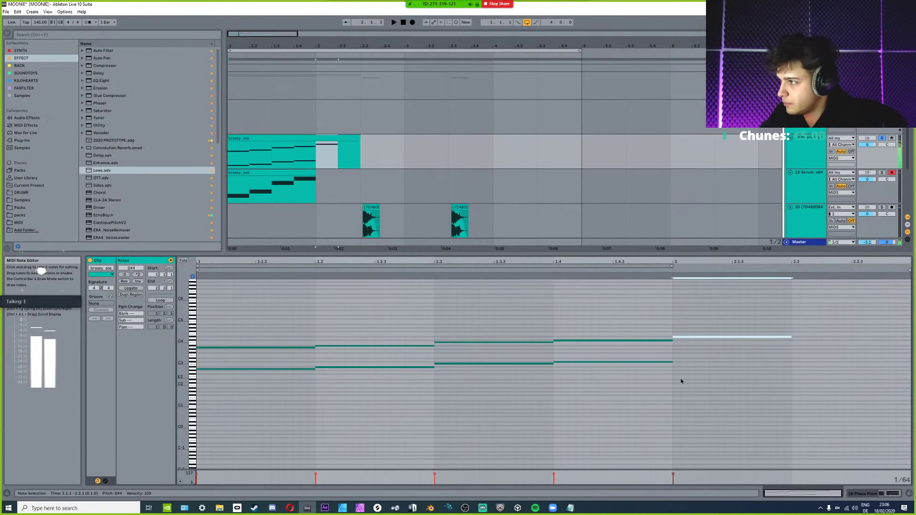
key("shift+Down")
key("shift+Down")
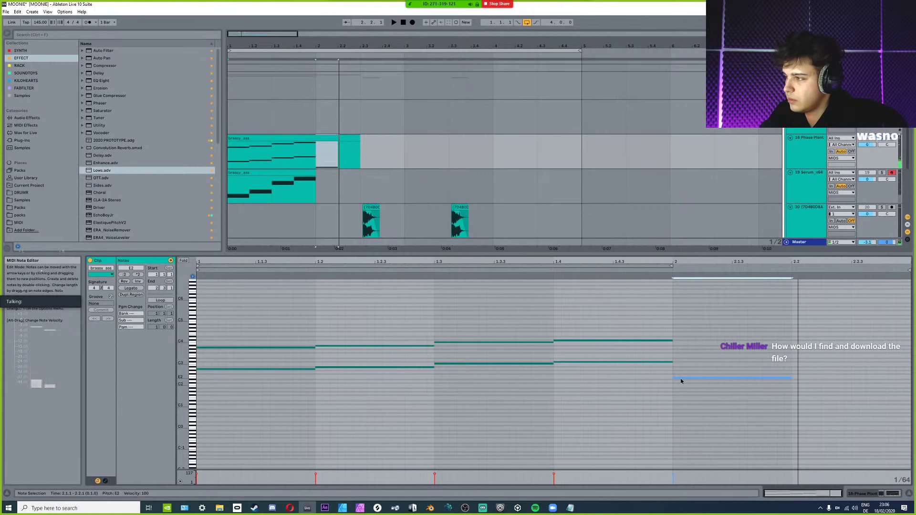
key("space")
Transpose the bar 1 notes down five semitones to E2–G#3.
left_click_drag(260, 316, 625, 393)
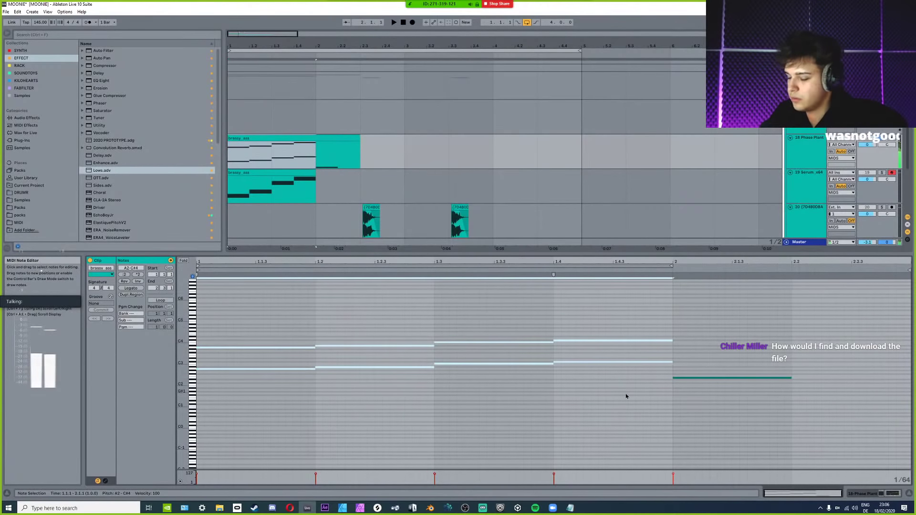
key("Down")
key("Down")
key("Down")
key("Down")
key("Down")
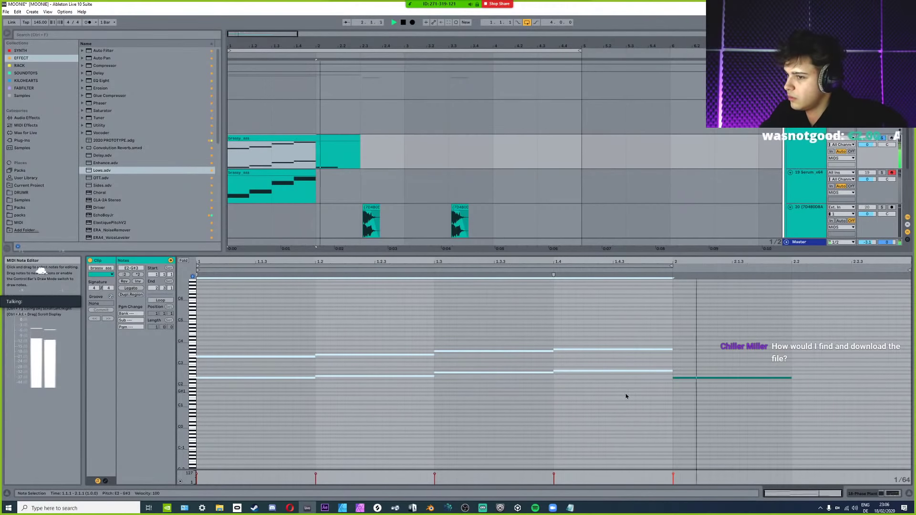
Try the bar 1 notes at F#2–A#3, return them to E2–G#3 and audition the clip.
key("Up")
key("Up")
key("Up")
key("Up")
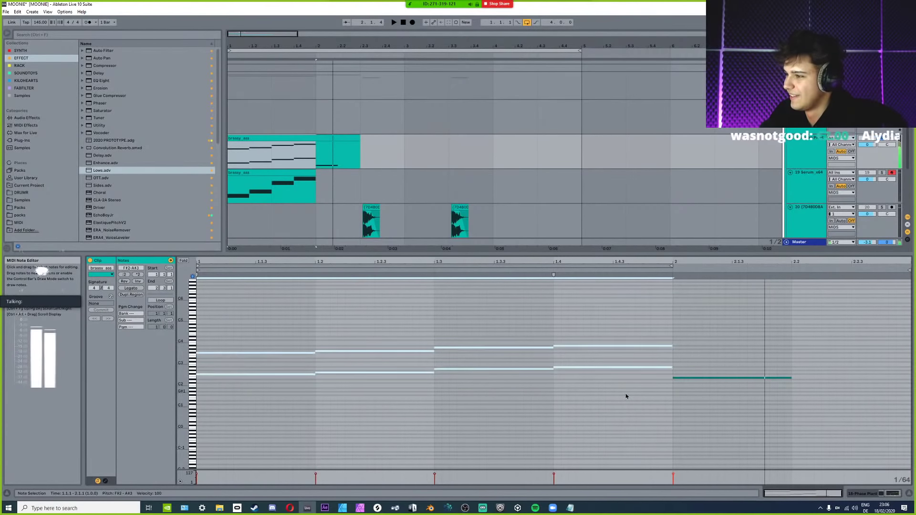
key("Down")
key("Down")
key("Down")
key("Down")
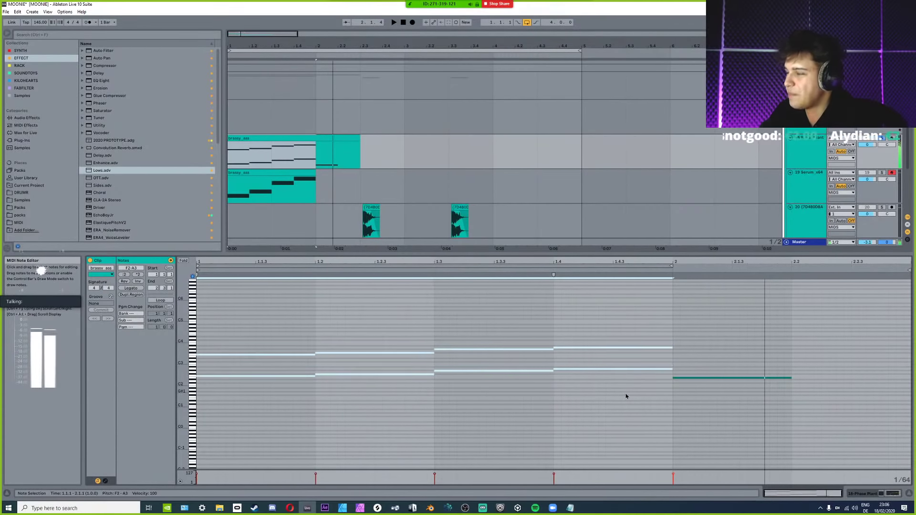
key("space")
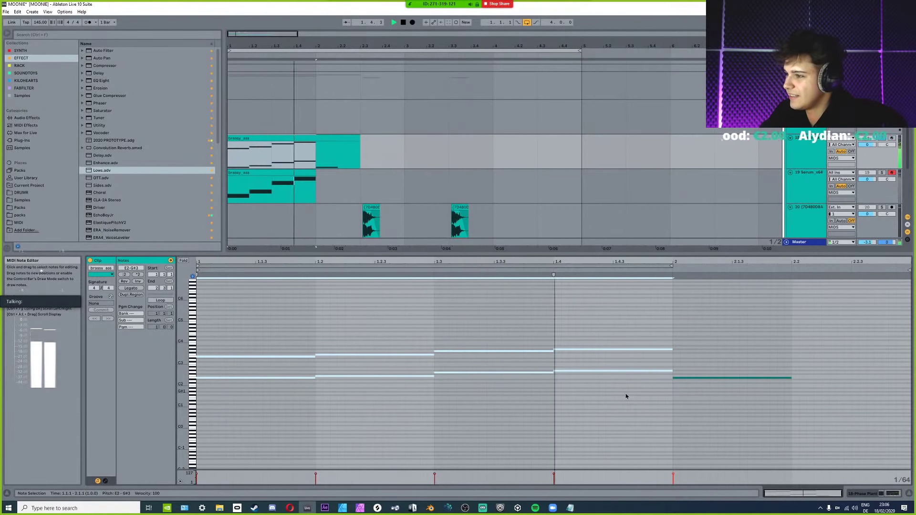
key("space")
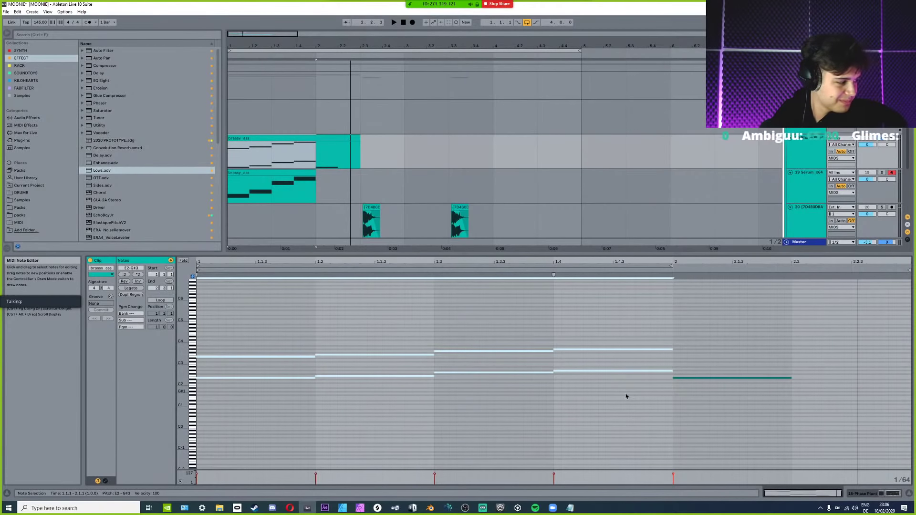
Bring up the video call's floating participant view over the set.
key("alt+Tab")
key("alt+Tab")
left_click(13, 293)
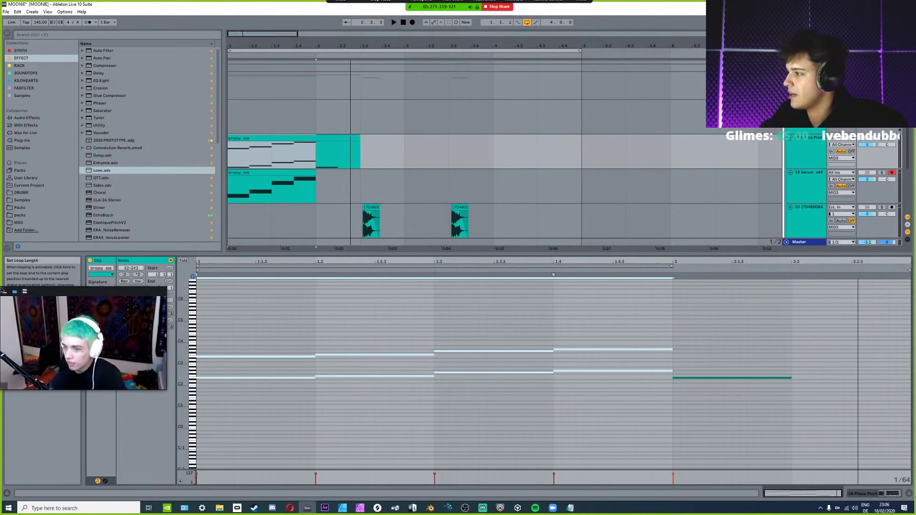
Audition the Phase Plant clip, transpose its bar 1 notes up seven semitones to B2–D#4 and play it again.
key("space")
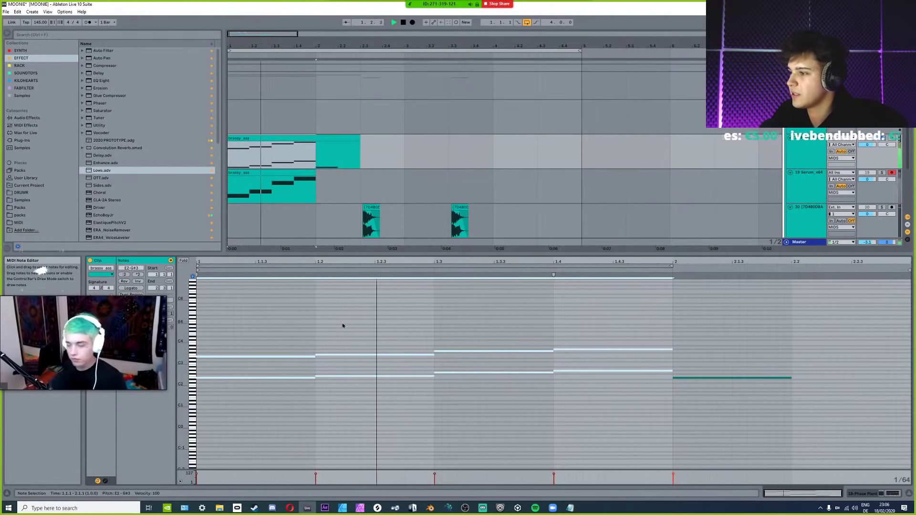
key("space")
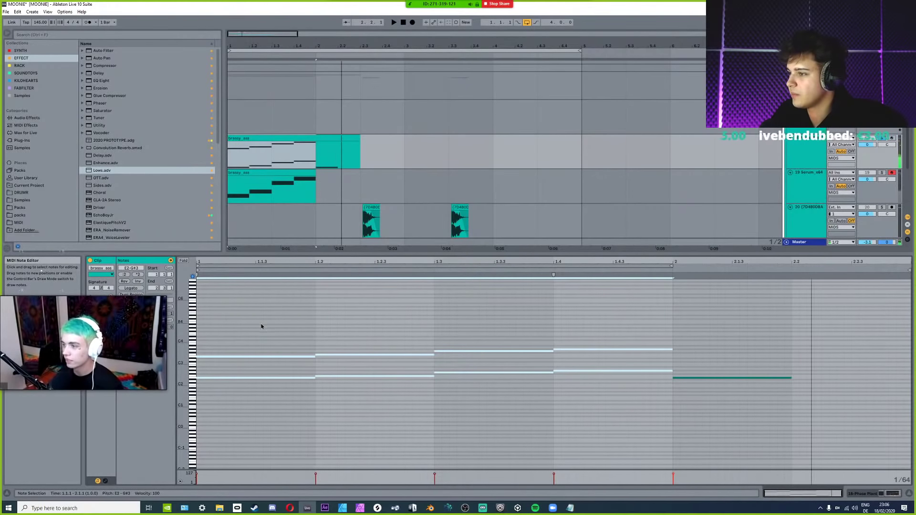
left_click_drag(260, 324, 629, 400)
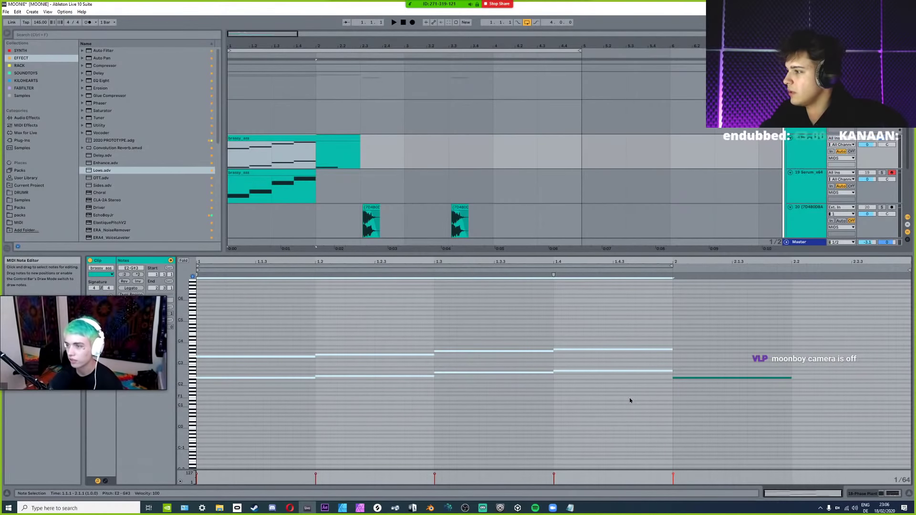
key("Up")
key("Up")
key("Up")
key("Up")
key("Up")
key("Up")
key("Up")
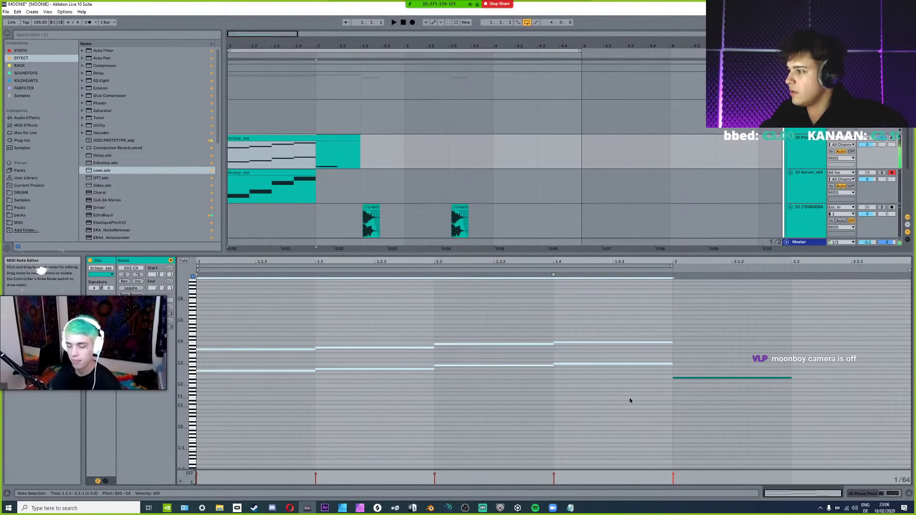
key("space")
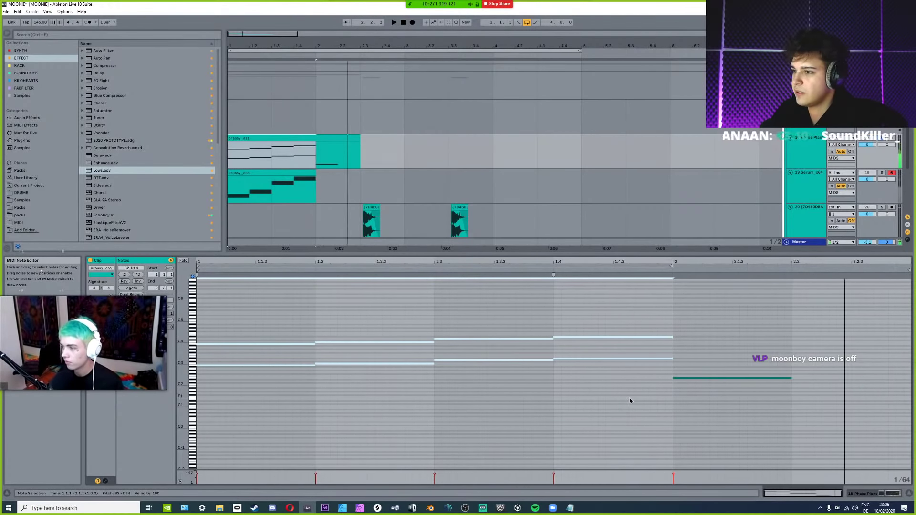
Audition the Phase Plant clip's first notes, reselect all bar 1 notes and play the clip again.
left_click(211, 343)
key("space")
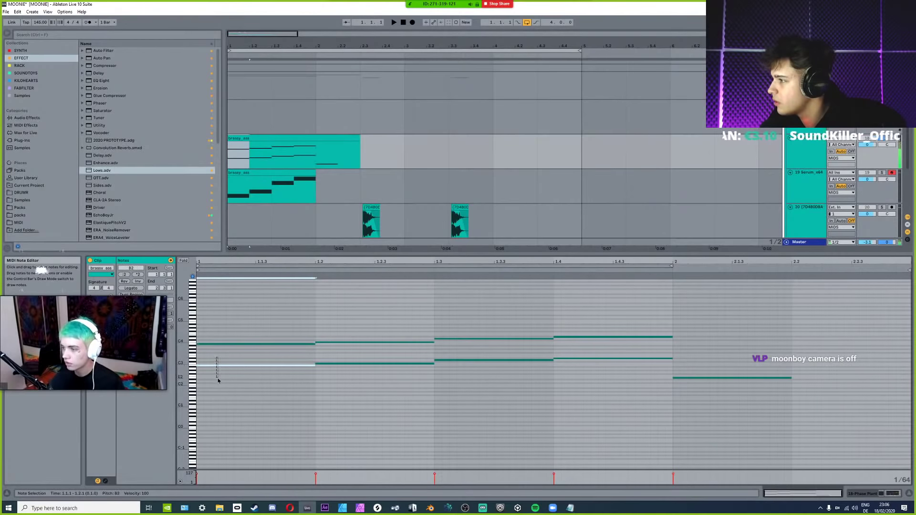
key("ctrl+a")
key("space")
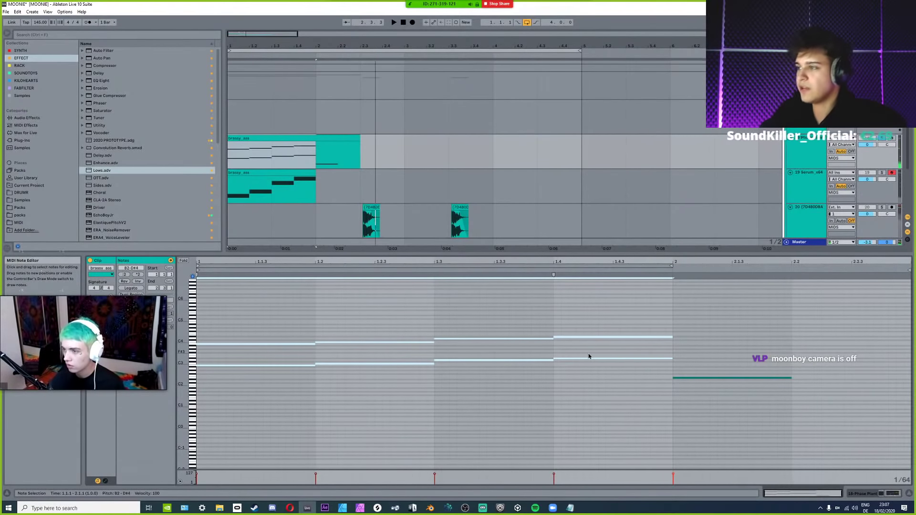
key("space")
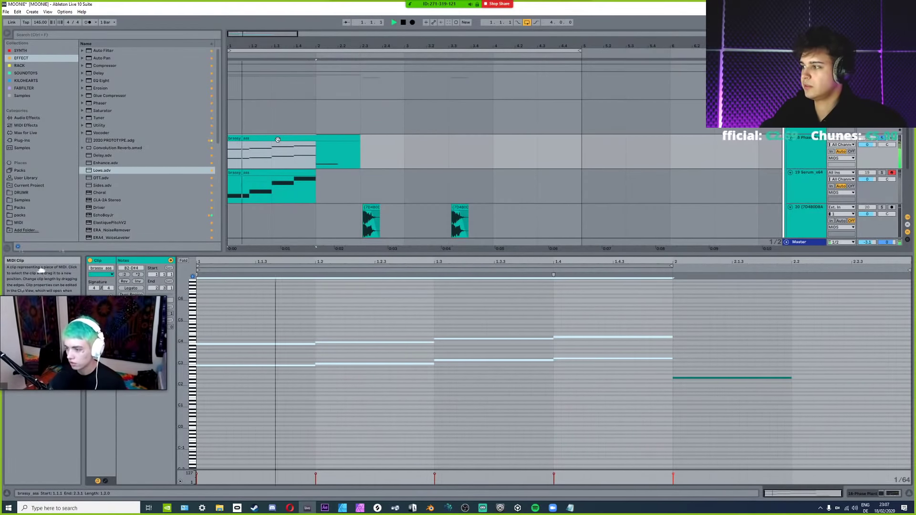
Solo the Serum track and transpose its clip's notes up two semitones to B0–D#1, auditioning the change.
left_click(284, 174)
left_click(882, 173)
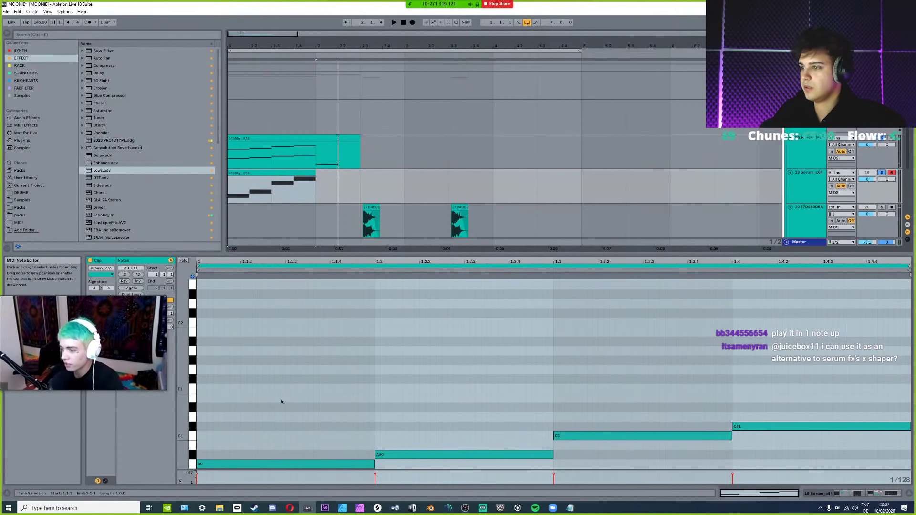
key("ctrl+a")
scroll(666, 399, "down", 2)
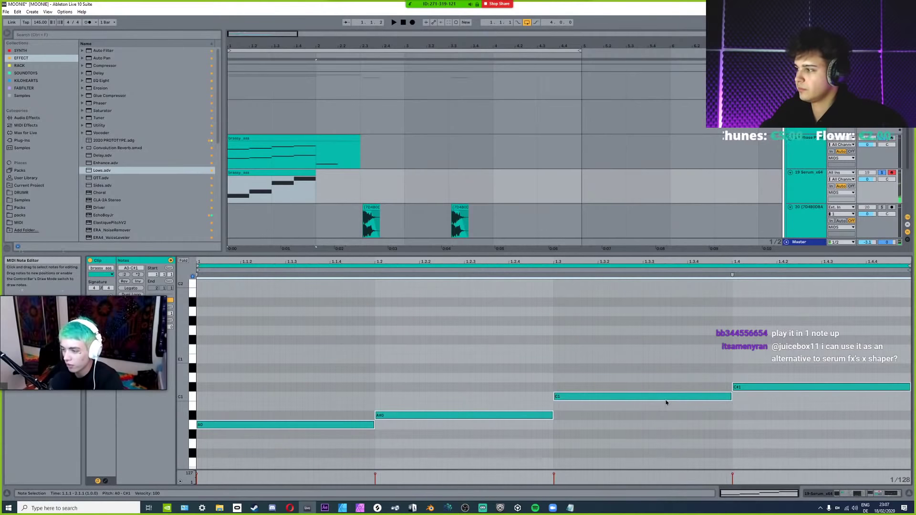
key("Up")
key("Up")
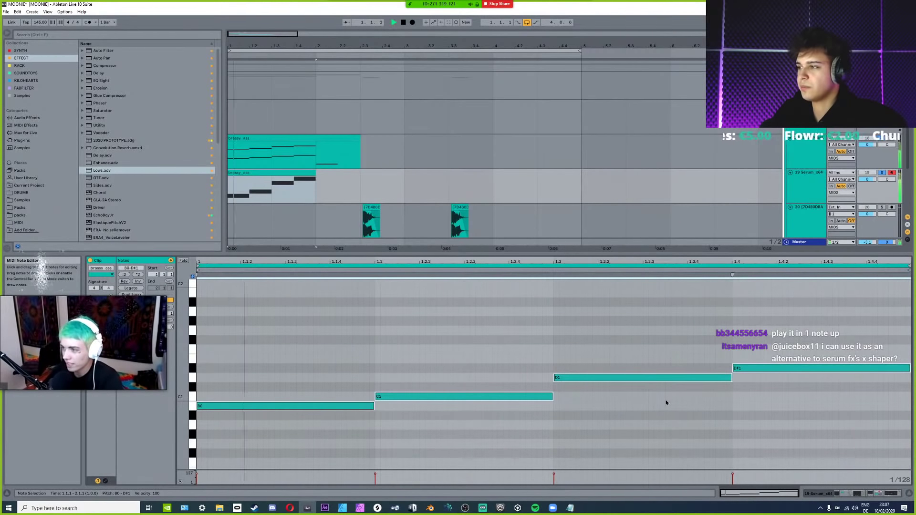
key("space")
Audition the Phase Plant bar 1 notes at B1–D#3 and shift them back up an octave to B2–D#4.
left_click(288, 148)
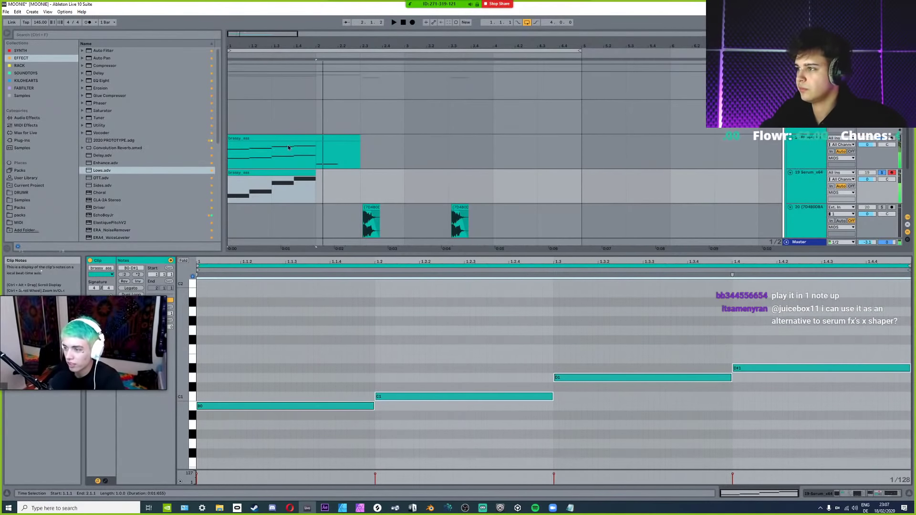
left_click_drag(256, 313, 595, 417)
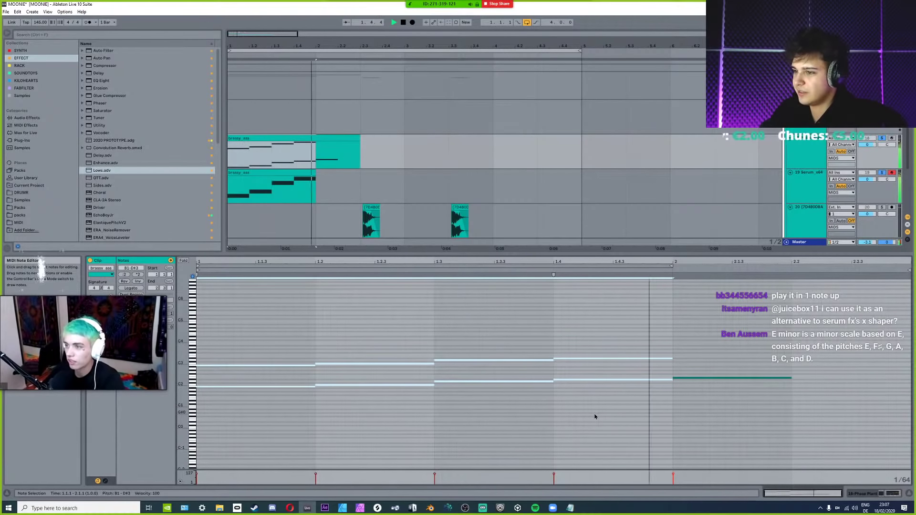
key("shift+Up")
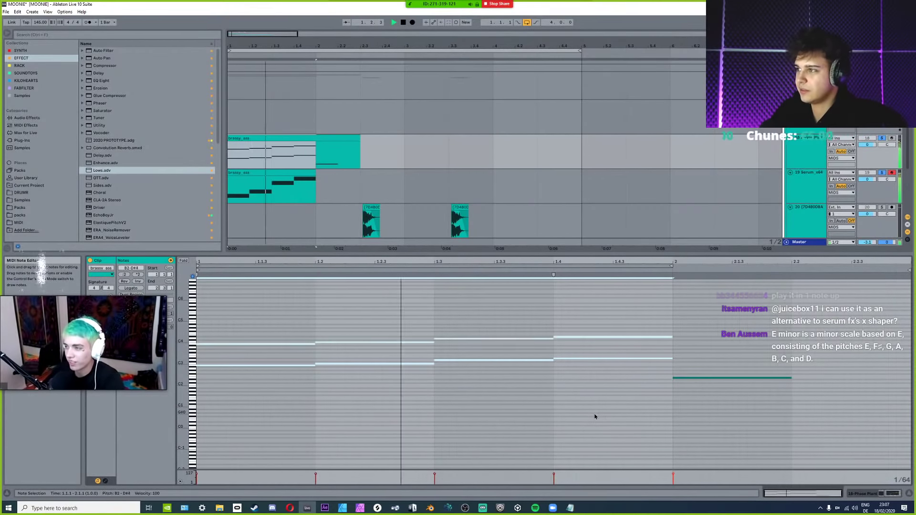
On the Serum track, set the THICC macro to 86 and SUB AMP to -12.2 dB while auditioning in solo.
left_click(762, 185)
key("space")
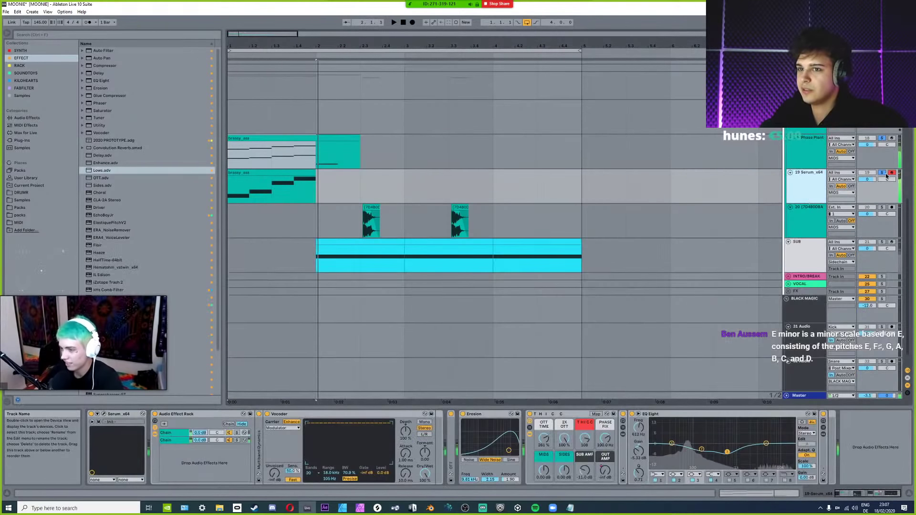
key("space")
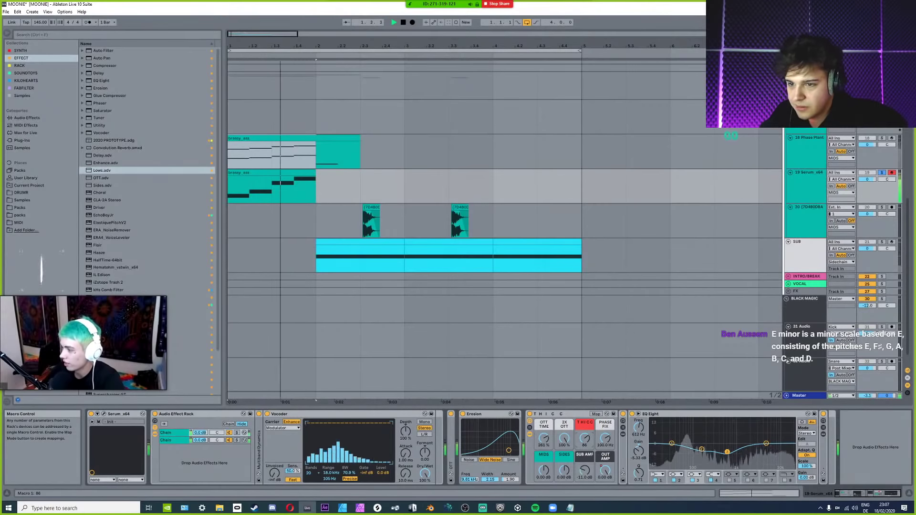
key("space")
key("space")
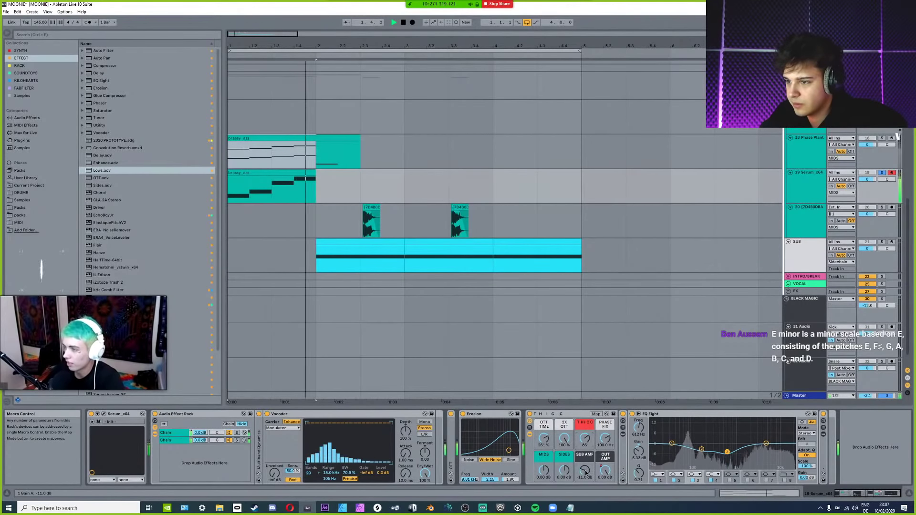
key("space")
key("space")
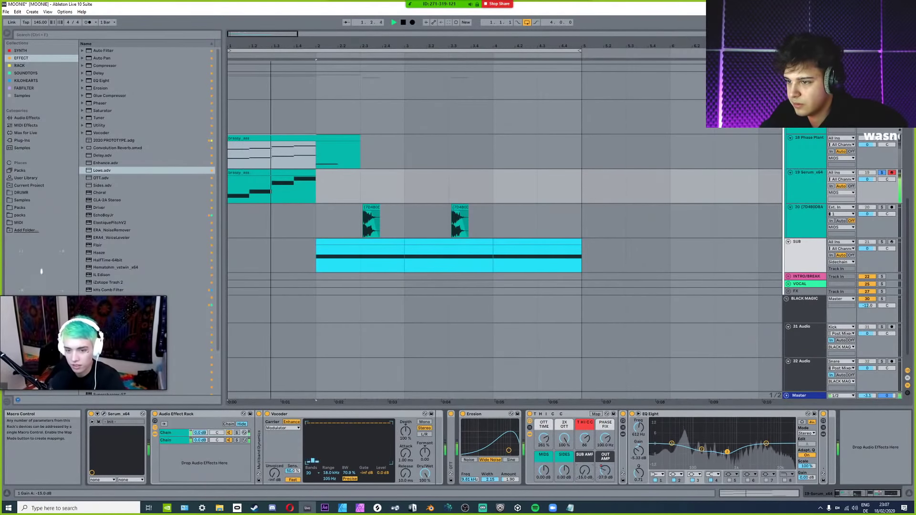
key("space")
key("space")
Move the Serum track's first EQ Eight band down to about 72.6 Hz and delete the Erosion device.
left_click_drag(671, 443, 688, 452)
key("space")
left_click_drag(509, 479, 509, 473)
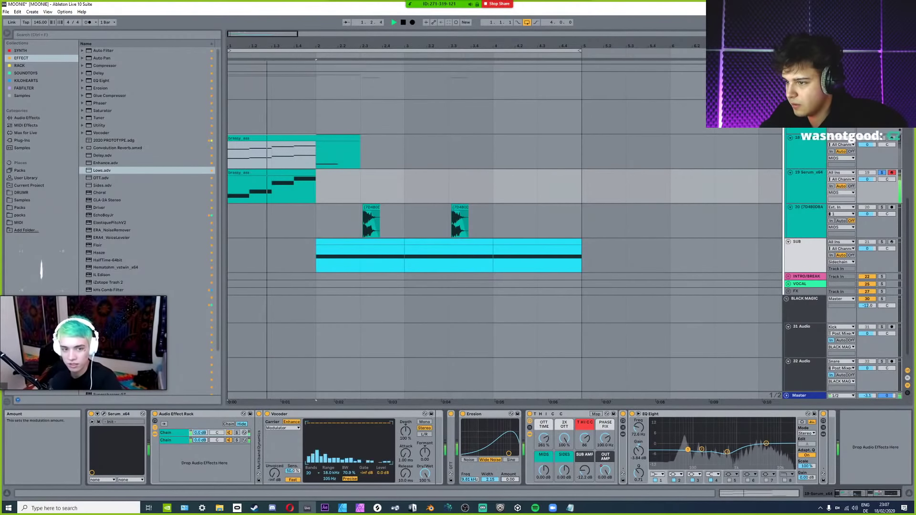
key("space")
left_click(482, 418)
key("Delete")
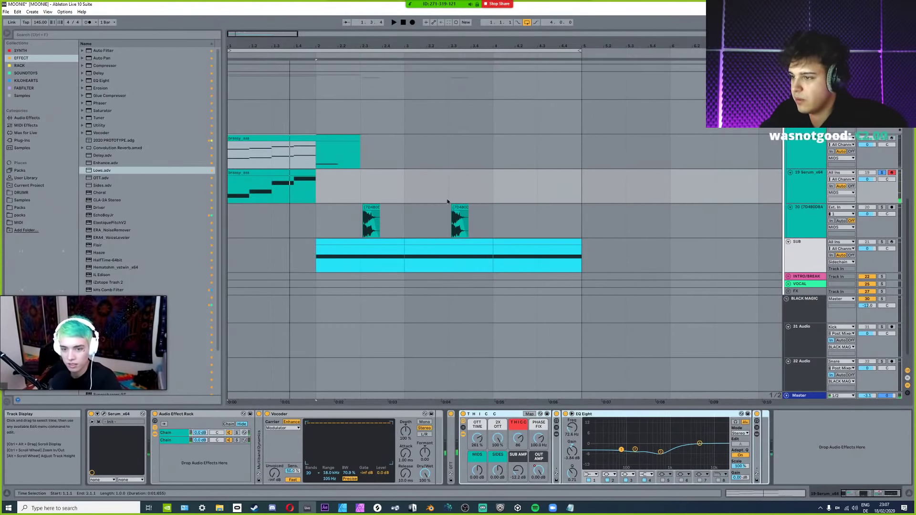
Transpose the Phase Plant clip's bar 1 notes down two semitones to A2–C#4 and audition them with the Serum layer.
key("space")
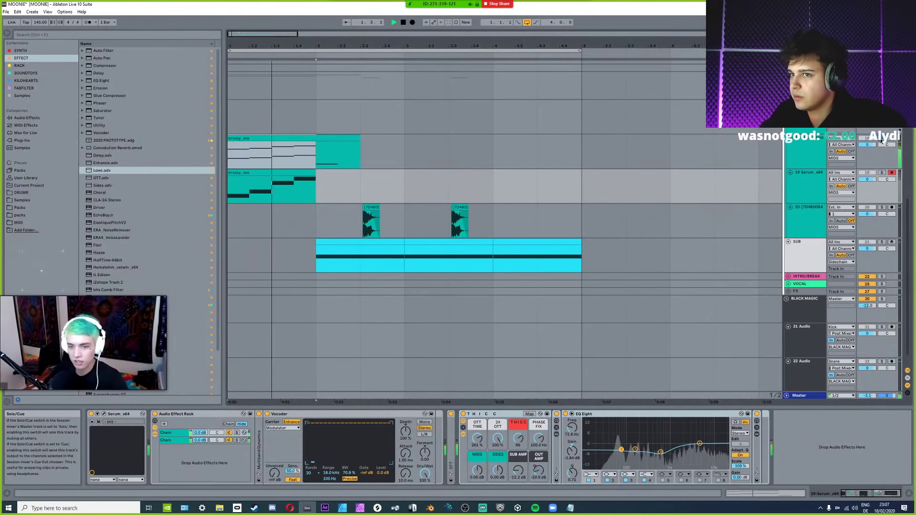
left_click(272, 133)
double_click(272, 137)
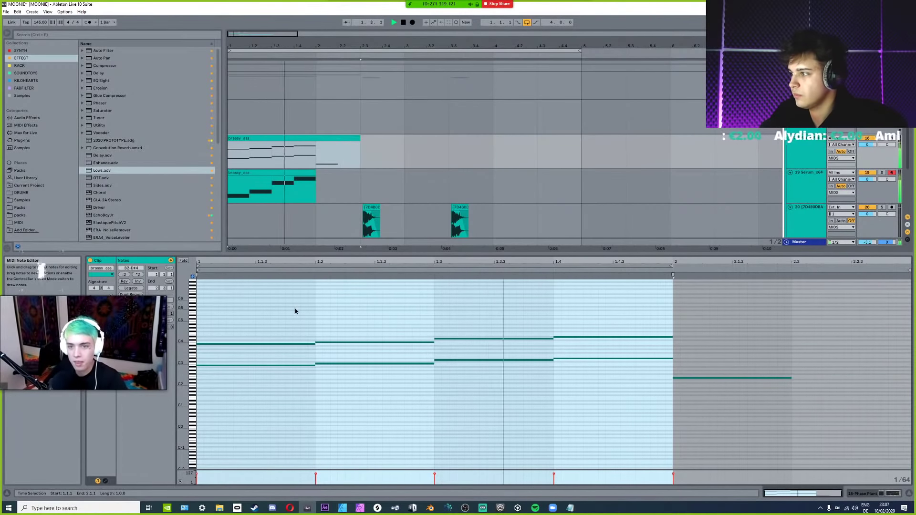
left_click_drag(289, 317, 608, 384)
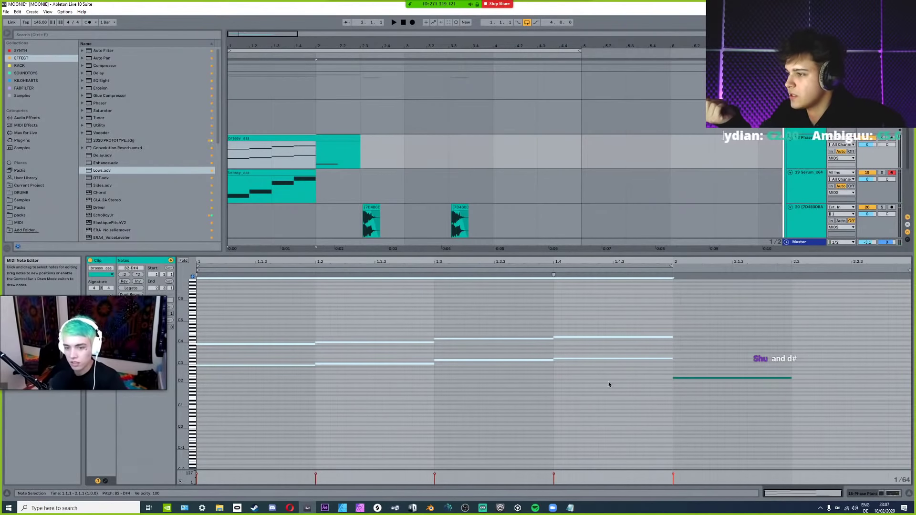
key("Down")
key("Down")
key("space")
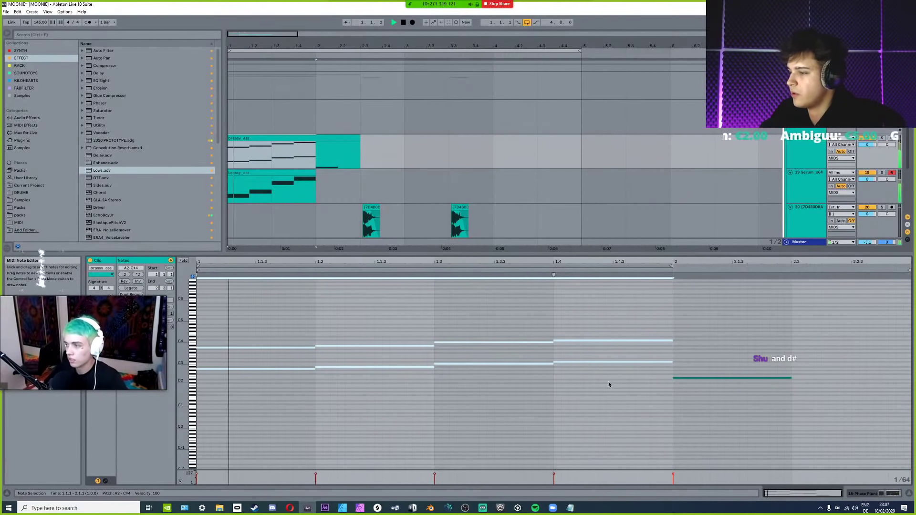
key("space")
Transpose all notes of the Serum clip down two semitones to A0–C#1.
left_click(271, 173)
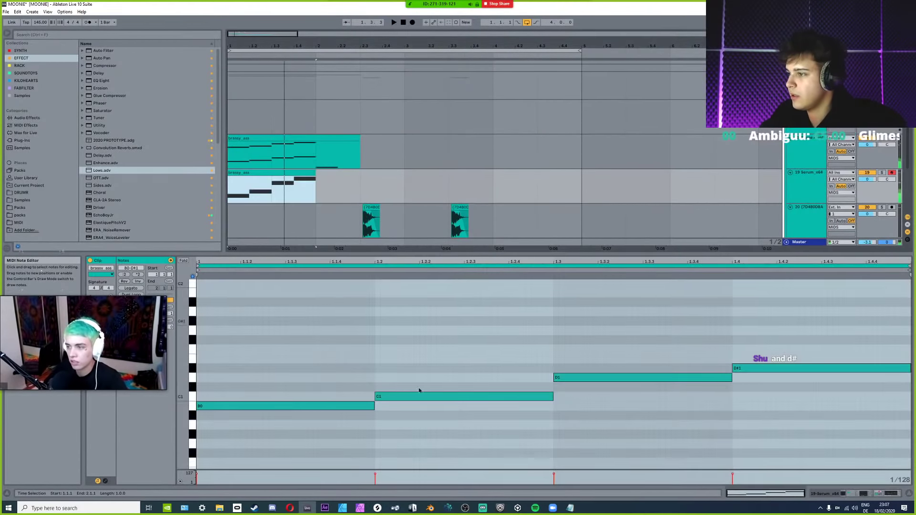
left_click(612, 398)
key("ctrl+a")
key("Down")
key("Down")
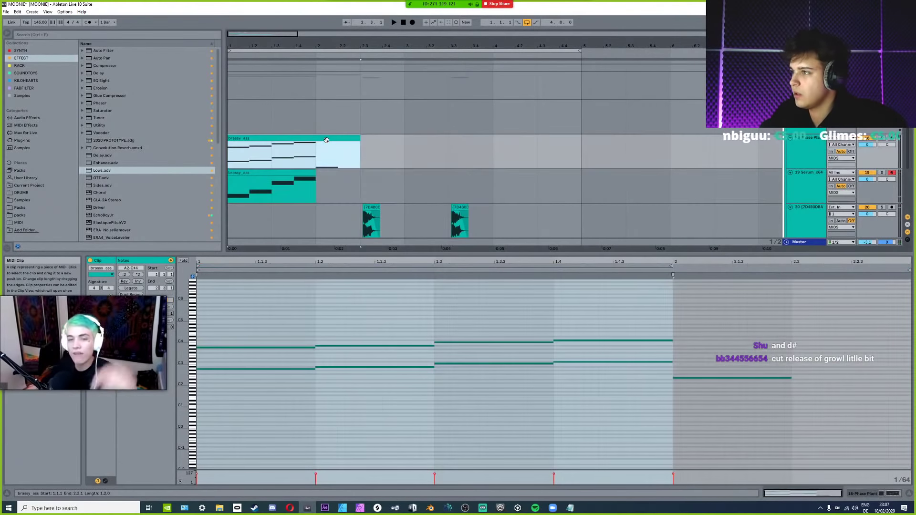
Lower the Phase Plant note at 2.1 to D2 and audition the clip.
left_click(328, 151)
left_click(699, 343)
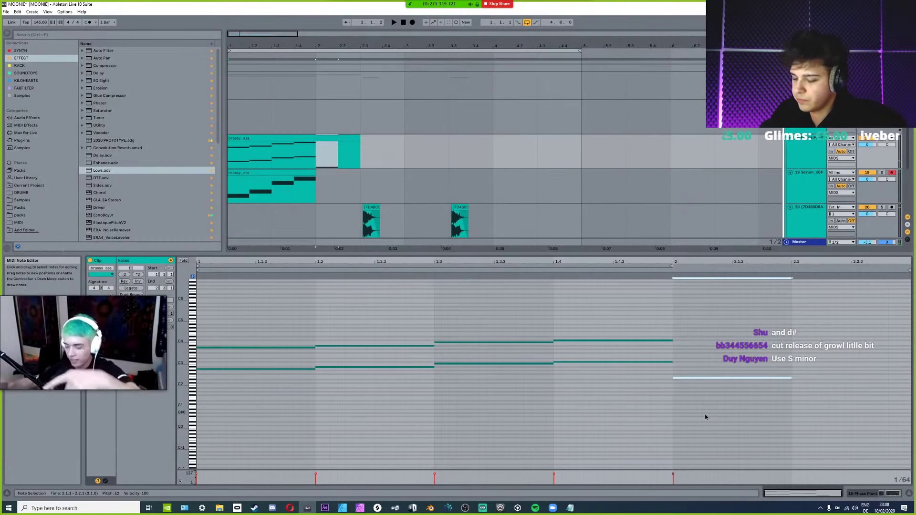
key("Down")
key("Down")
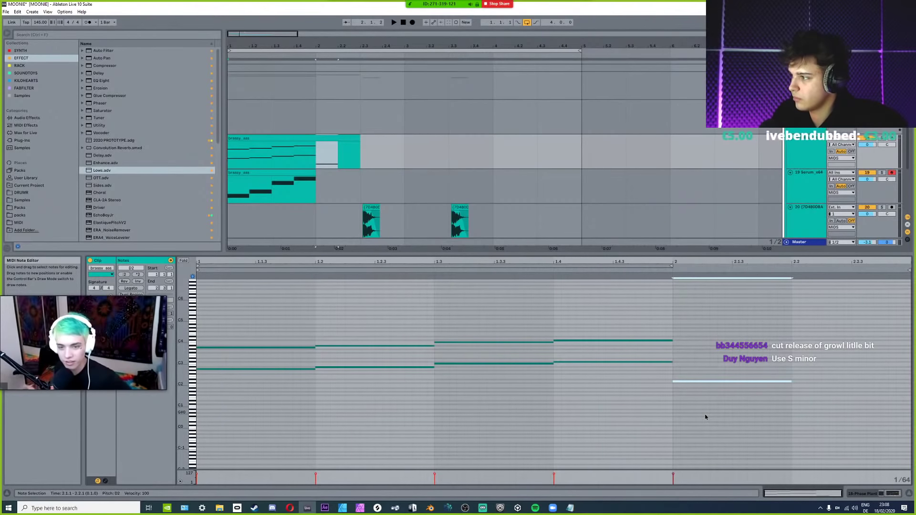
key("space")
left_click(312, 133)
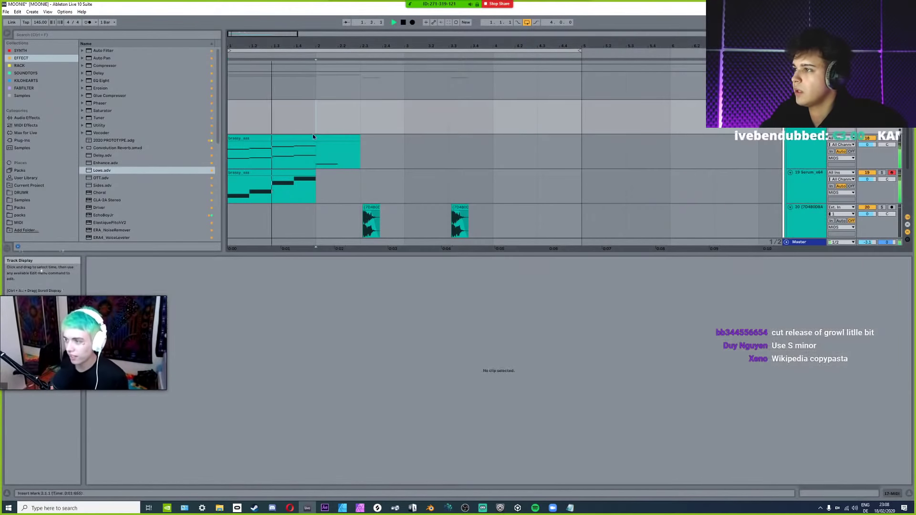
left_click(311, 135)
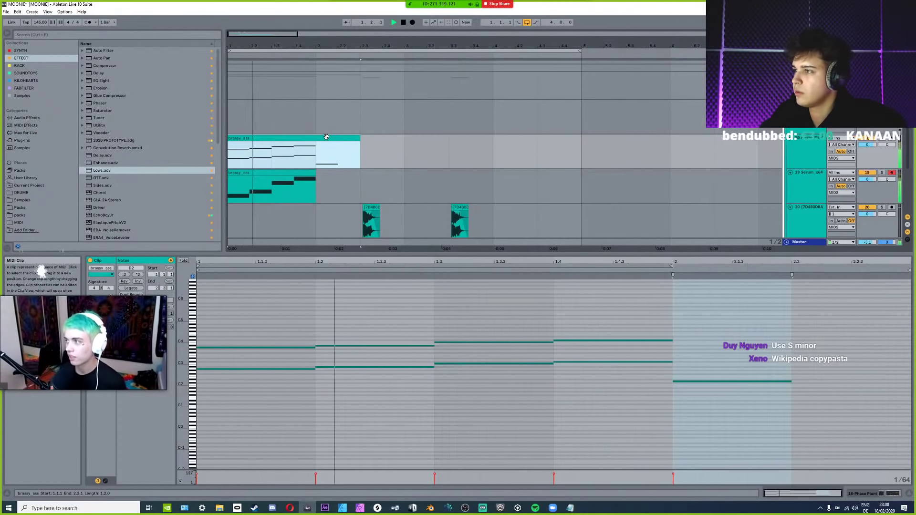
key("space")
Transpose the Phase Plant clip's bar 1 notes down five semitones to E2–G#3 and select the note at 2.1.
left_click_drag(317, 153, 202, 181)
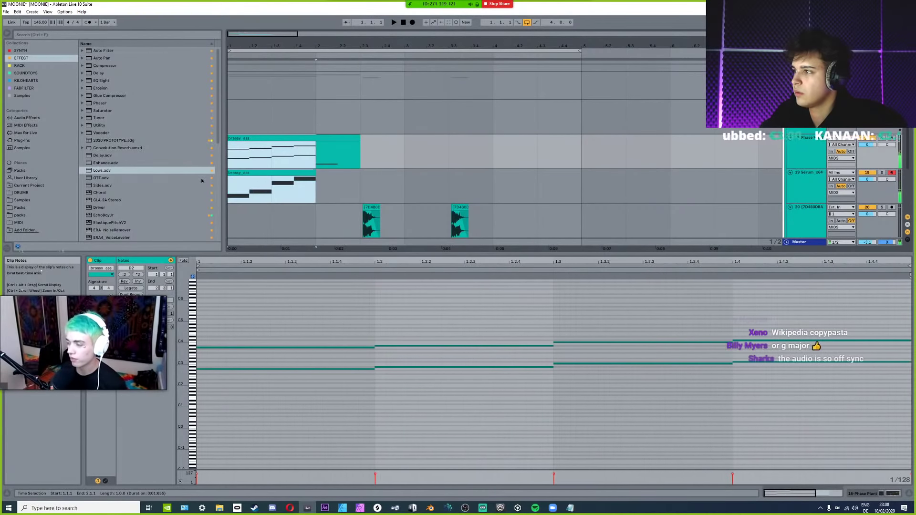
left_click(318, 138)
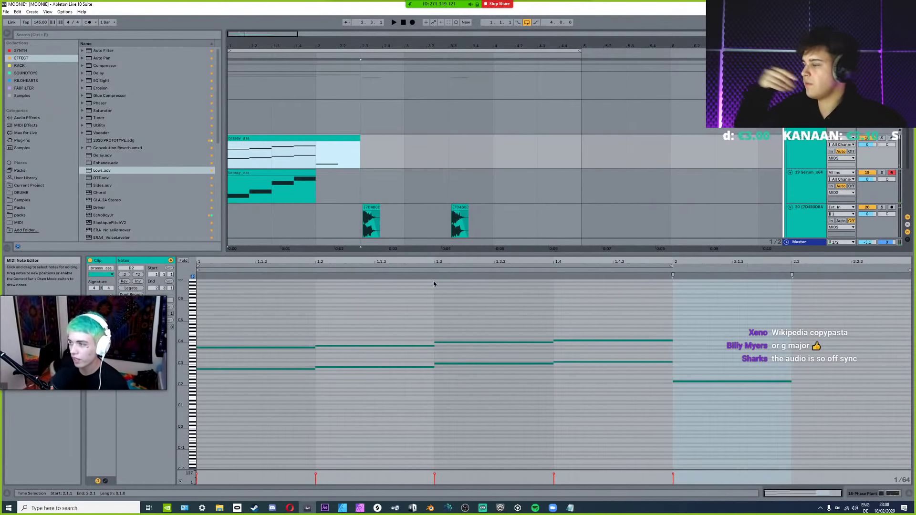
left_click_drag(320, 297, 633, 404)
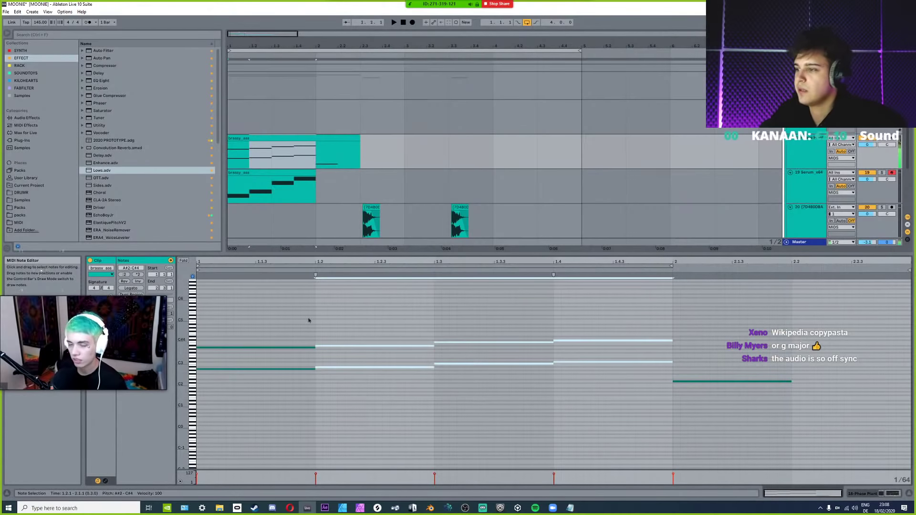
left_click_drag(309, 319, 632, 394)
key("Down")
key("Down")
key("Down")
key("Down")
key("Down")
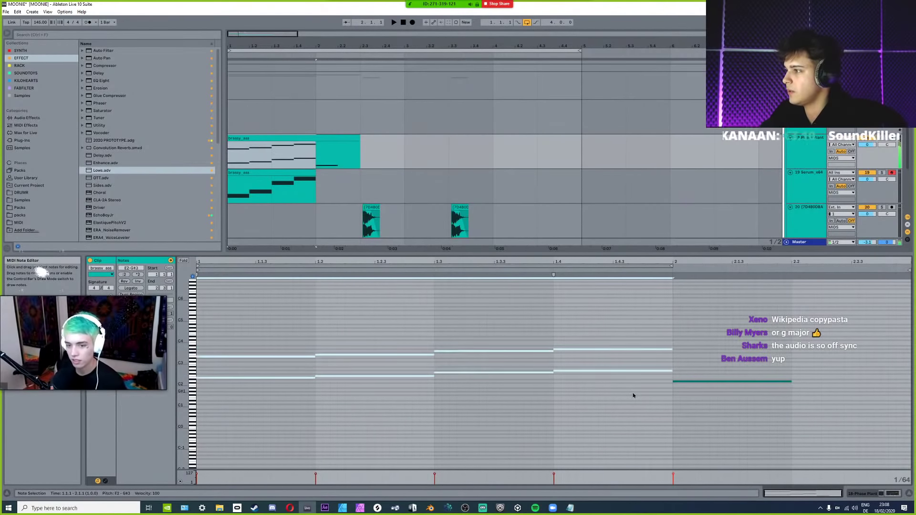
left_click(696, 415)
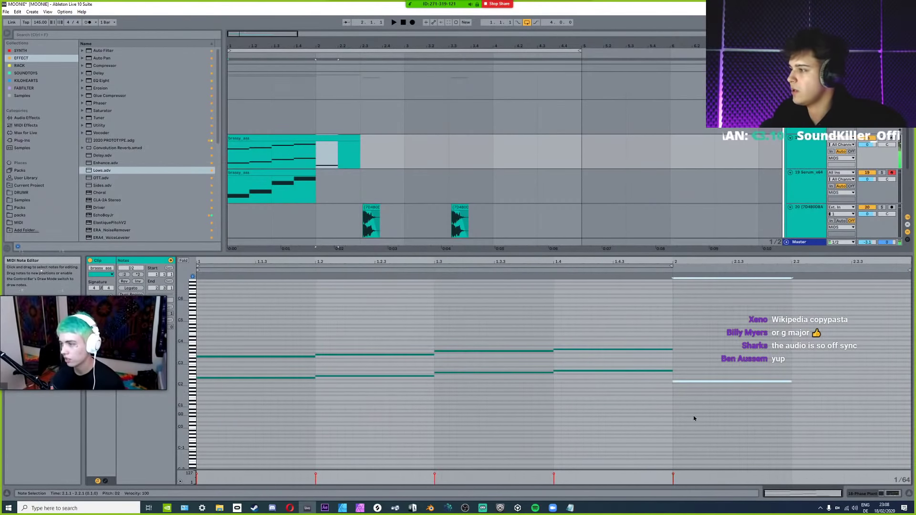
Raise the Phase Plant note at 2.1 to E2 and transpose the Serum clip down five semitones to E0–G#0.
key("Up")
key("Up")
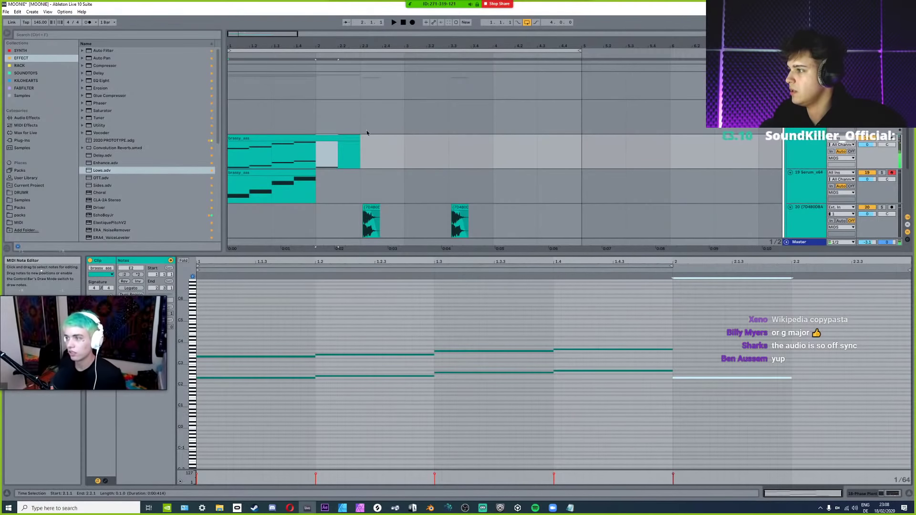
left_click(267, 138)
left_click(267, 173)
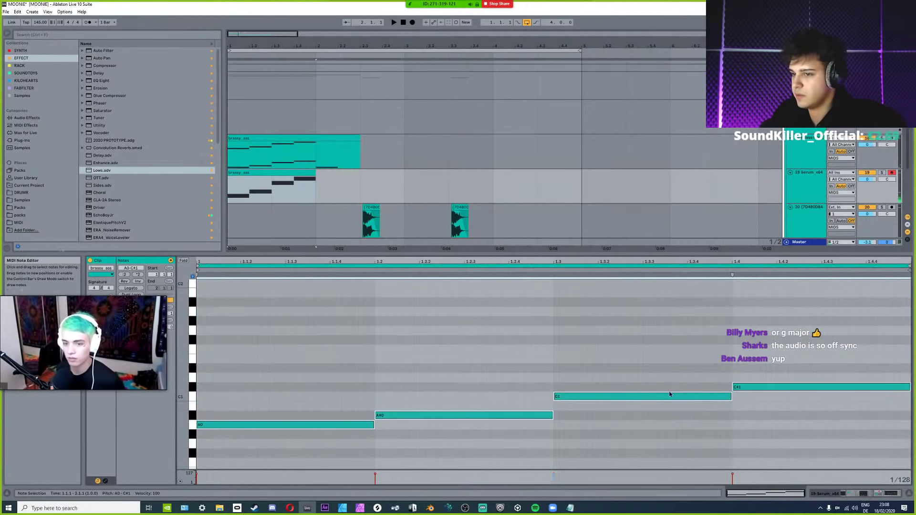
key("Down")
key("Down")
key("Down")
key("Down")
key("Down")
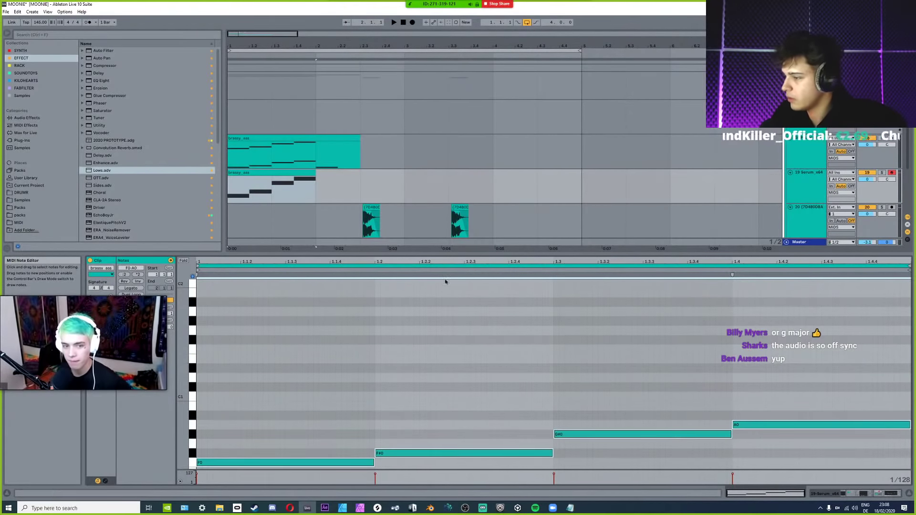
scroll(310, 234, "down", 1)
key("space")
Copy both the Phase Plant and Serum clips from bar 1 to bar 5.
left_click_drag(342, 163, 186, 121)
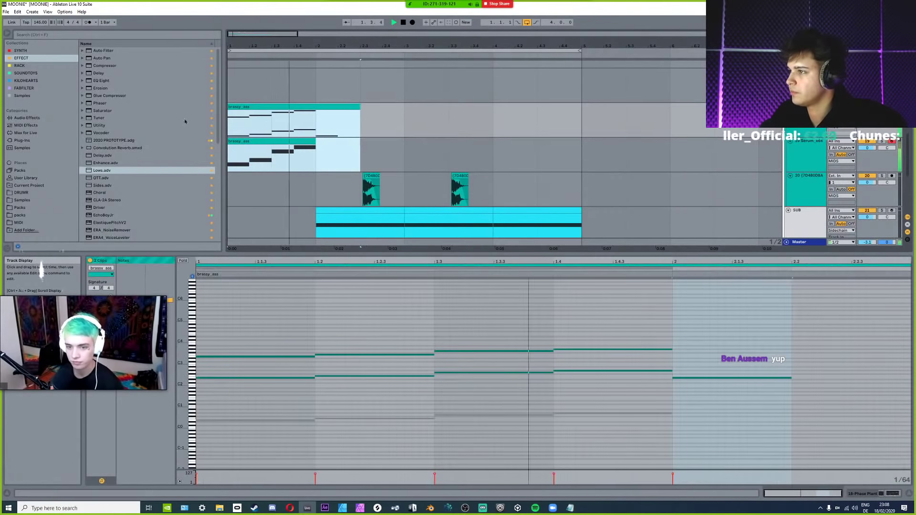
key("ctrl+c")
scroll(416, 127, "down", 2)
left_click(387, 123)
key("space")
key("ctrl+v")
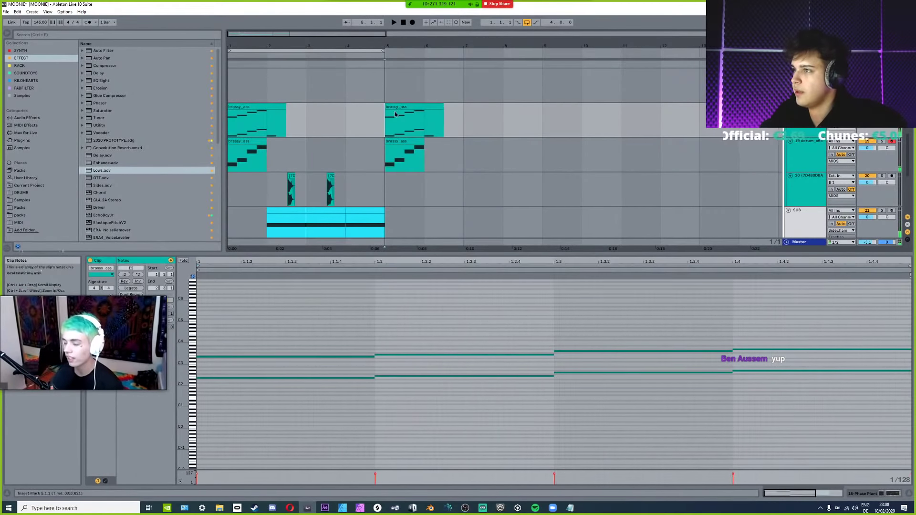
Compare the original and copied clips and audition the original pair from bar 1.
left_click(396, 109)
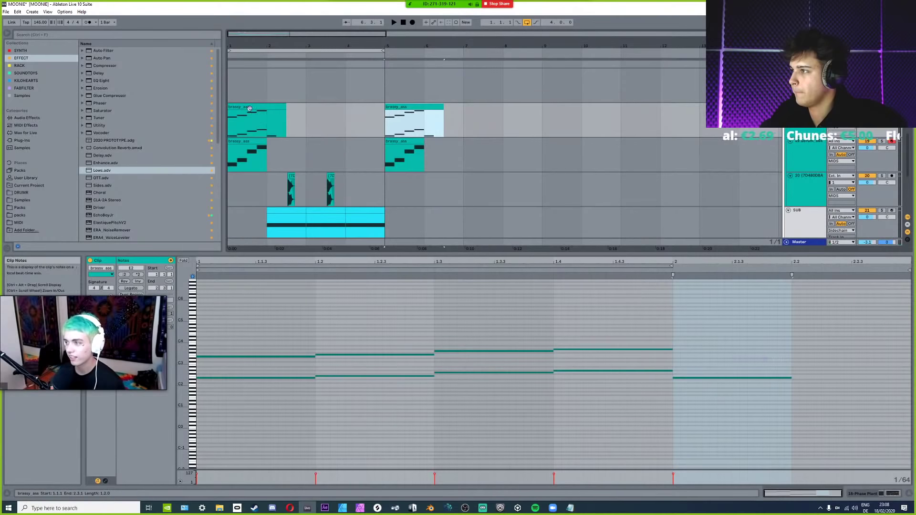
left_click(260, 125)
left_click(255, 139)
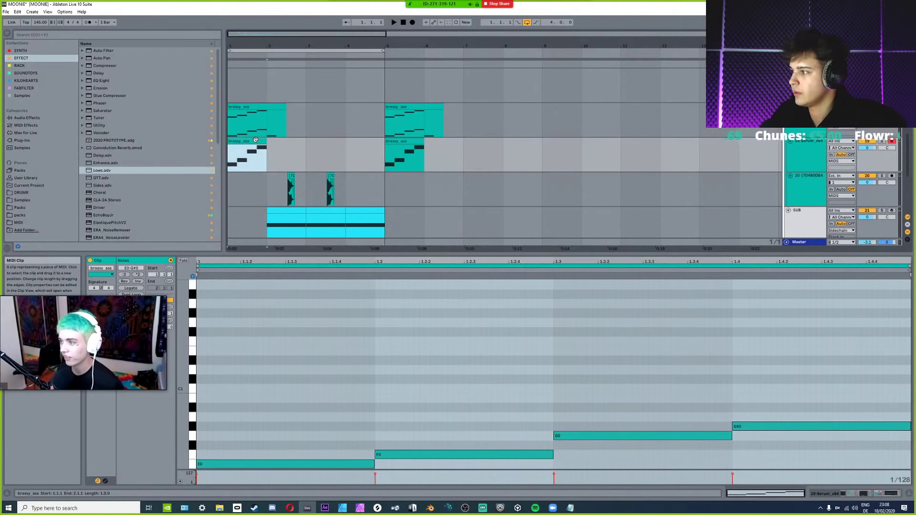
key("space")
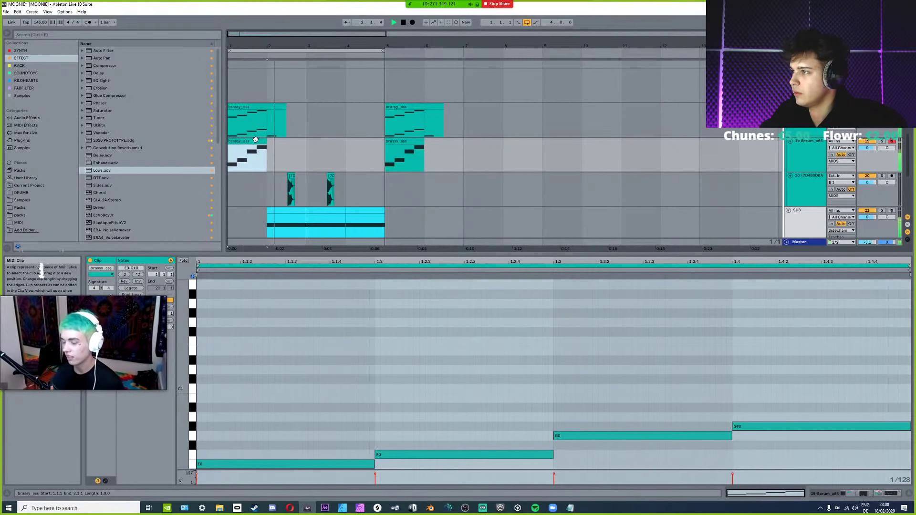
Transpose the first-bar notes of the copied Phase Plant clip at bar 5 up seven semitones to B2–D#4.
left_click(399, 107)
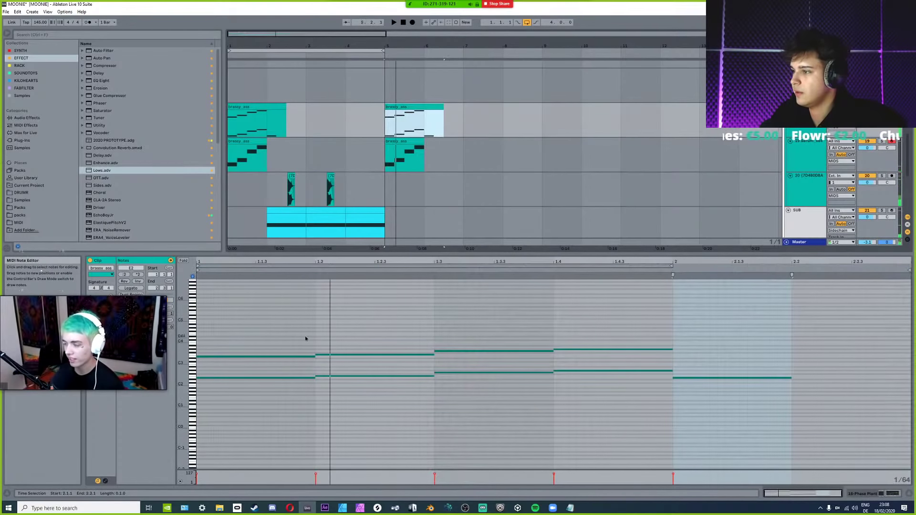
left_click_drag(315, 340, 594, 417)
key("Up")
key("Up")
key("Up")
key("Up")
key("Up")
key("Up")
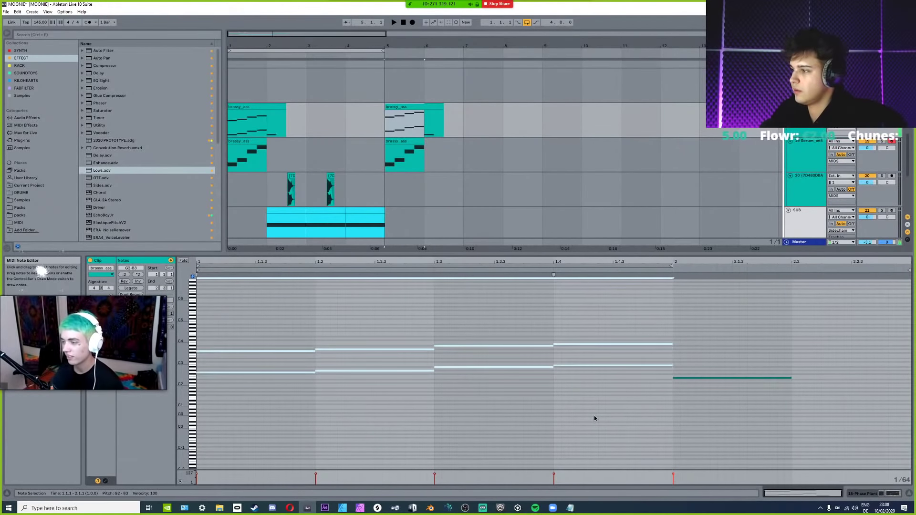
key("Up")
key("space")
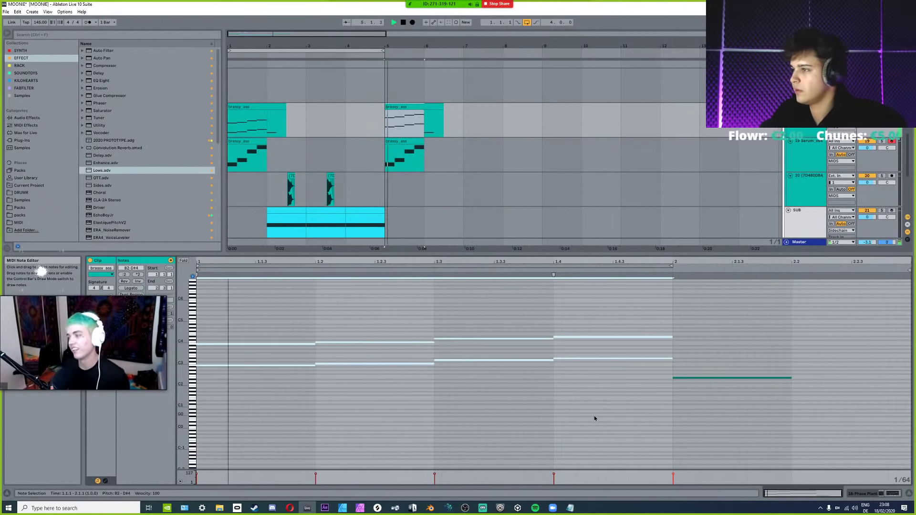
Transpose all notes of the copied Serum clip at bar 5 up seven semitones to B0–D#1 and audition it.
left_click(397, 140)
key("space")
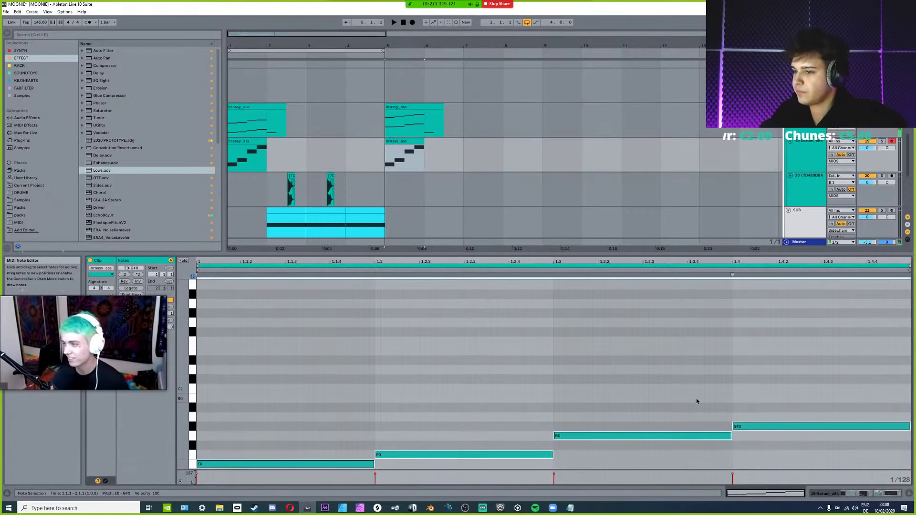
key("Up")
key("Up")
key("Up")
key("Up")
key("Up")
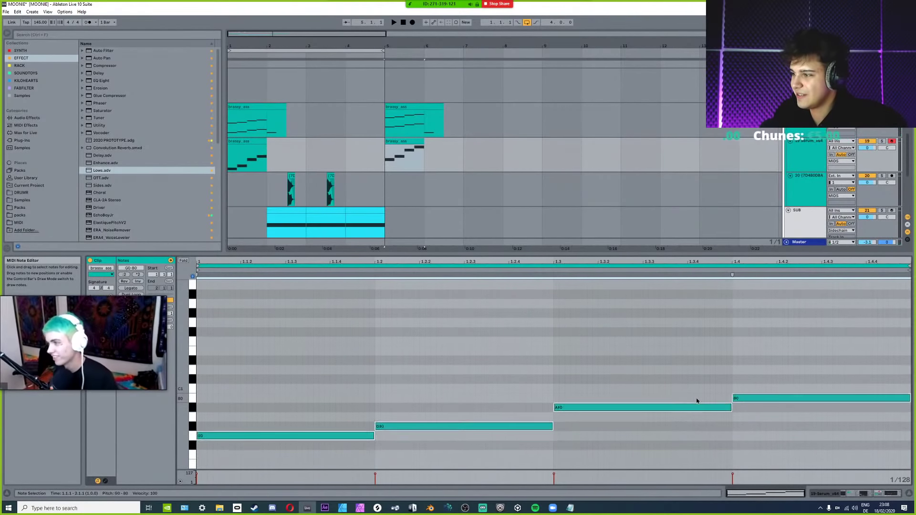
key("Up")
key("Up")
key("space")
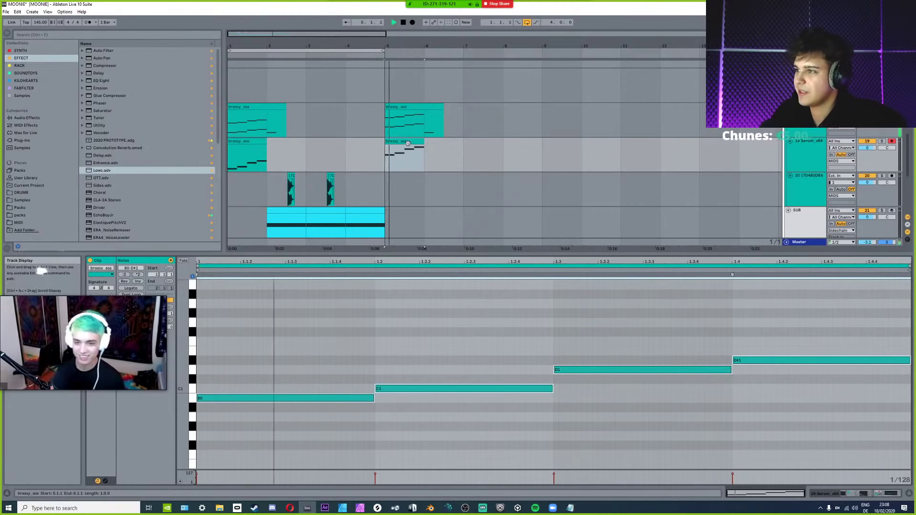
key("space")
Audition the layered clips at bar 5 and examine the Serum track's device chain and automation.
scroll(385, 143, "up", 3)
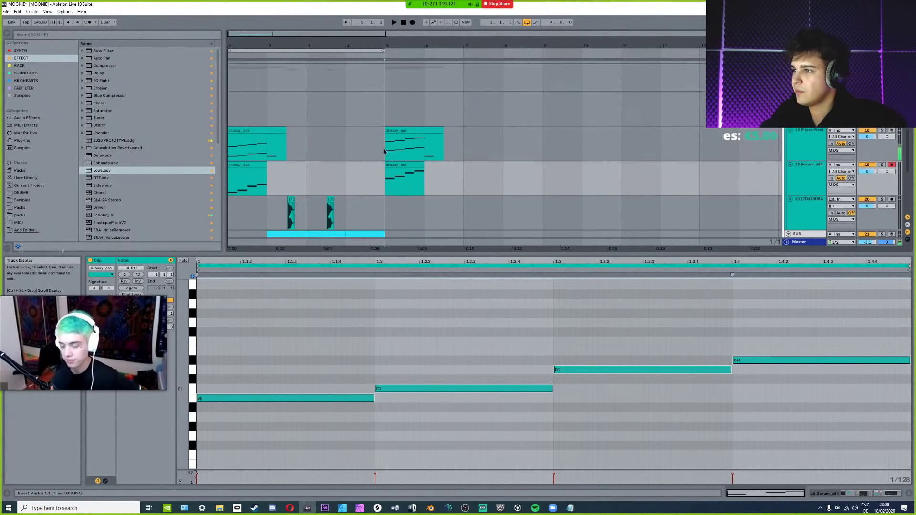
left_click(386, 132)
left_click(386, 210)
key("space")
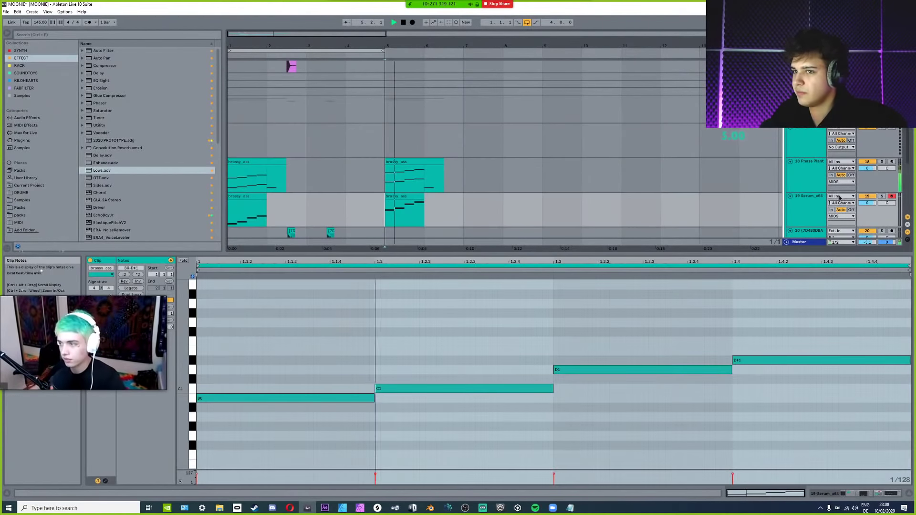
key("space")
double_click(809, 196)
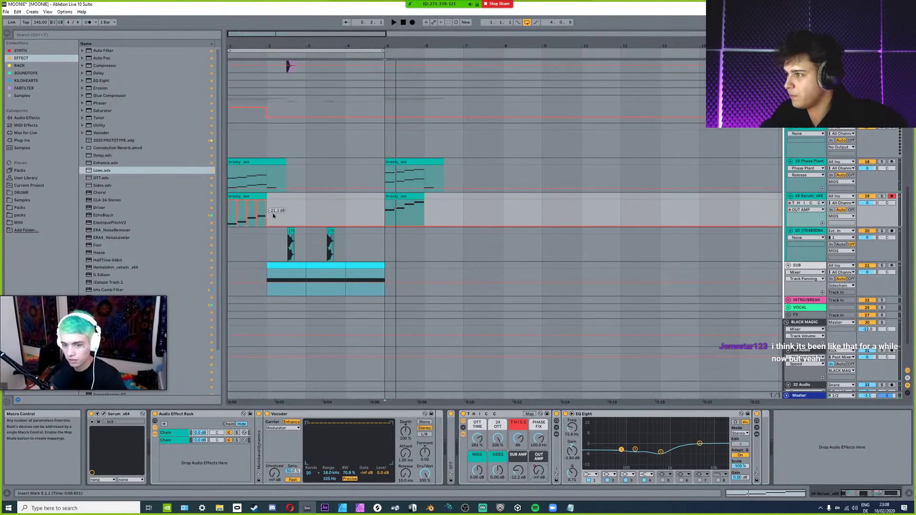
key("a")
key("a")
left_click(388, 220)
key("space")
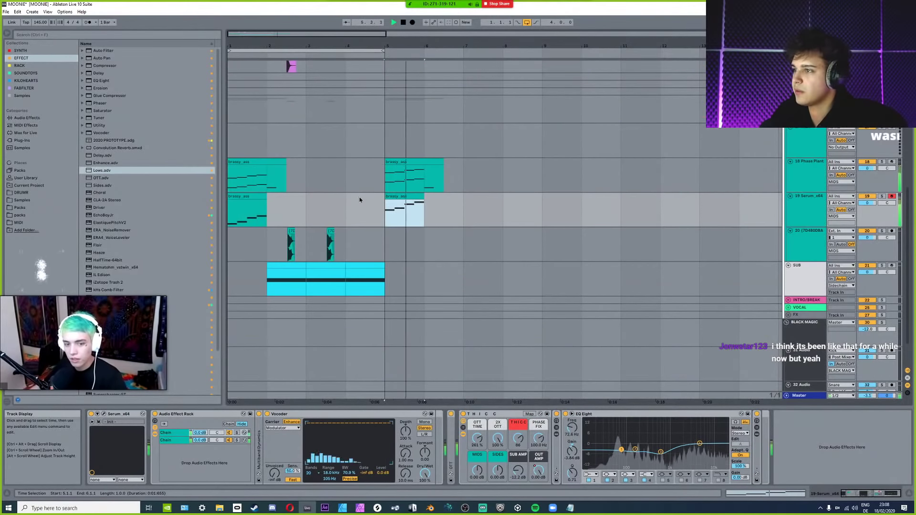
Copy the SUB track's clips from bars 2–4 to bar 6.
left_click(382, 284)
key("ctrl+c")
left_click(425, 280)
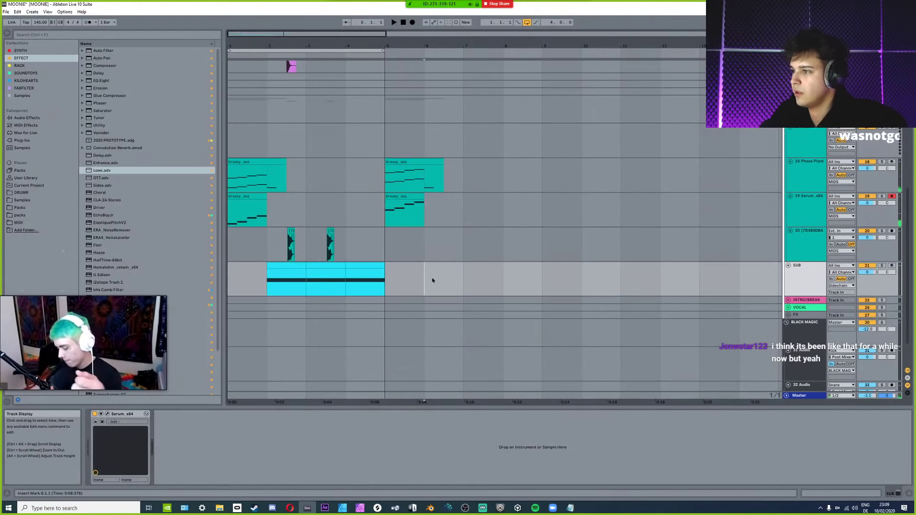
key("ctrl+v")
Copy the bars 2–4 section with both audio chops on track 20 to bar 6.
left_click_drag(267, 247, 385, 248)
key("space")
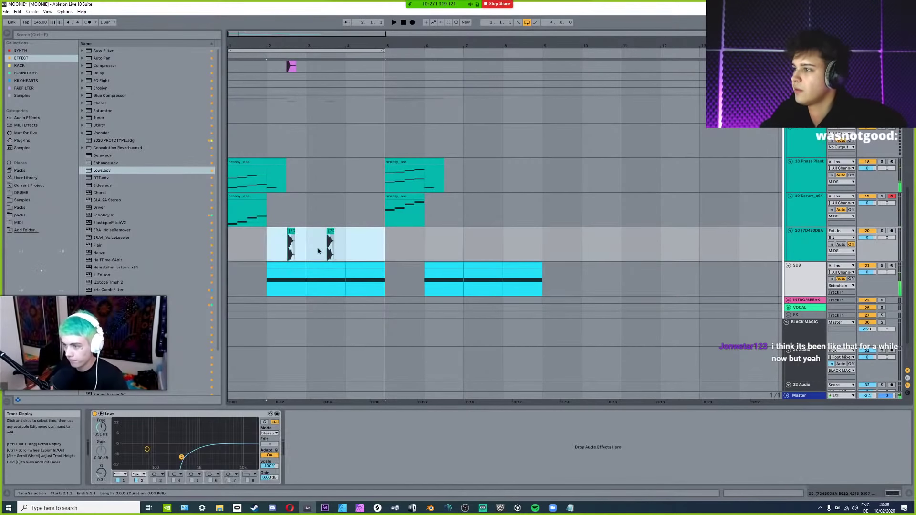
key("ctrl+c")
left_click(416, 247)
key("ctrl+v")
Copy the snare hit from bar 2 to the matching spot in bar 6.
key("space")
scroll(375, 210, "up", 3)
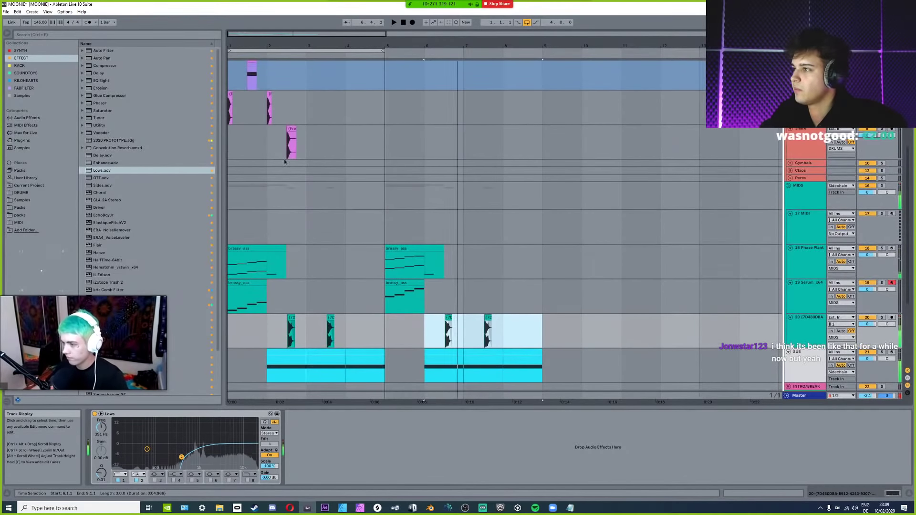
key("space")
left_click(386, 146)
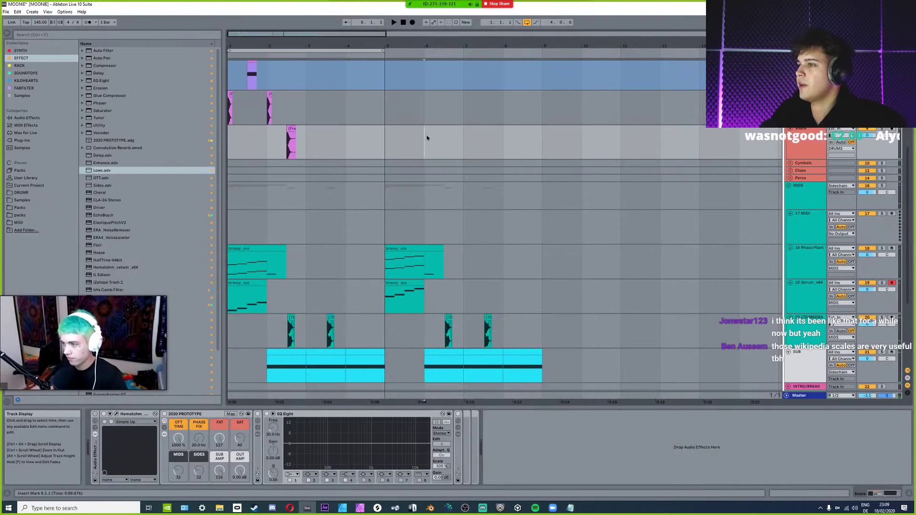
key("ctrl+v")
Copy the two kicks of bars 1–2 to bar 5 and audition the second phrase.
left_click_drag(230, 107, 307, 108)
key("ctrl+c")
left_click(395, 110)
key("ctrl+v")
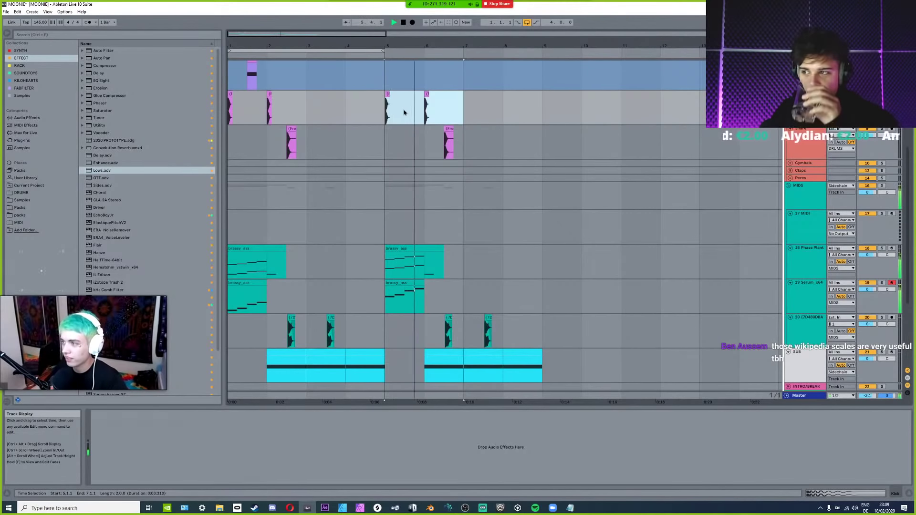
key("space")
key("space")
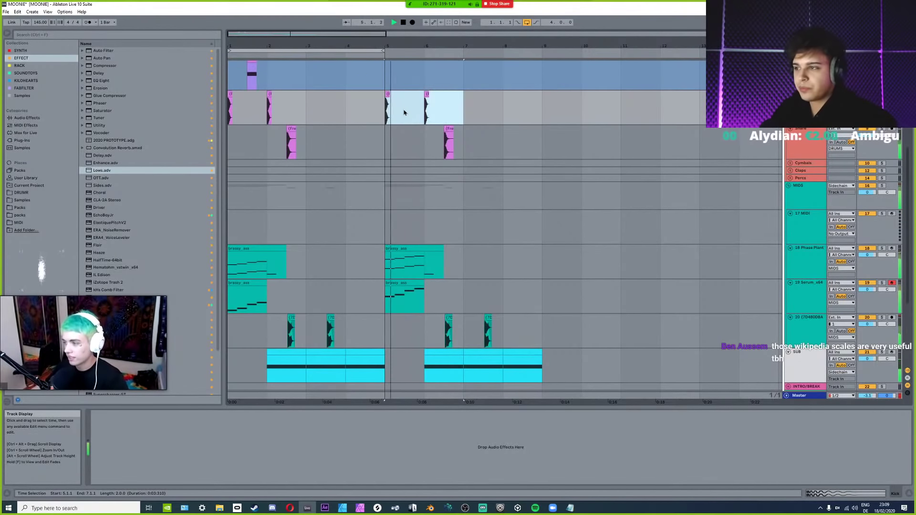
Audition the first phrase from bar 1, checking the Phase Plant and Serum tracks' device chains.
left_click(231, 266)
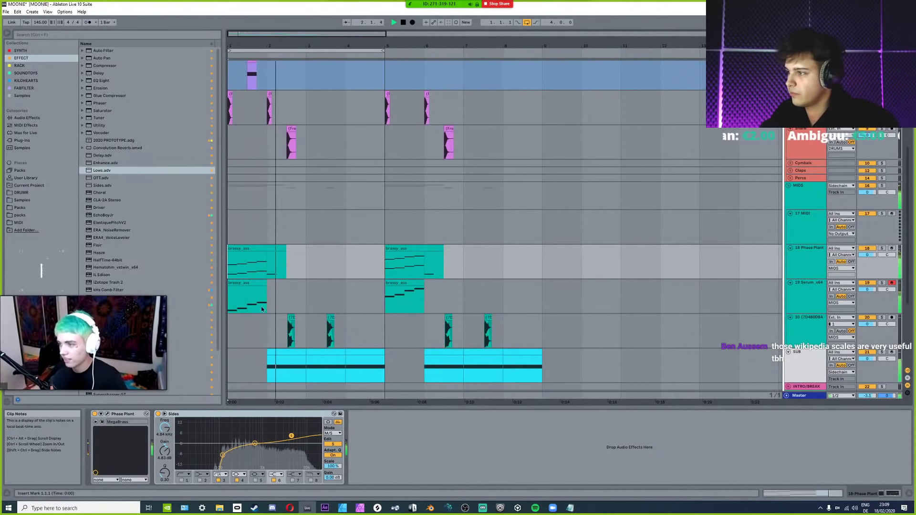
left_click(235, 306)
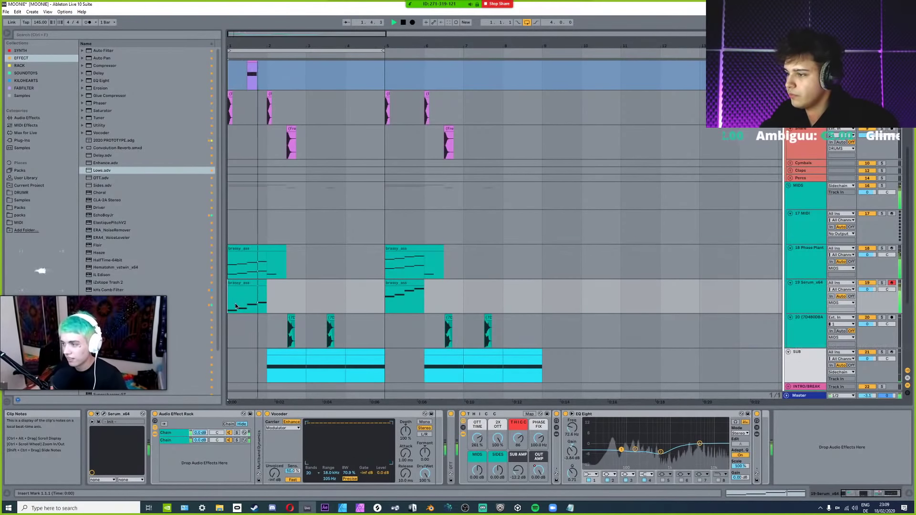
key("space")
scroll(235, 306, "up", 10)
scroll(418, 309, "down", 10)
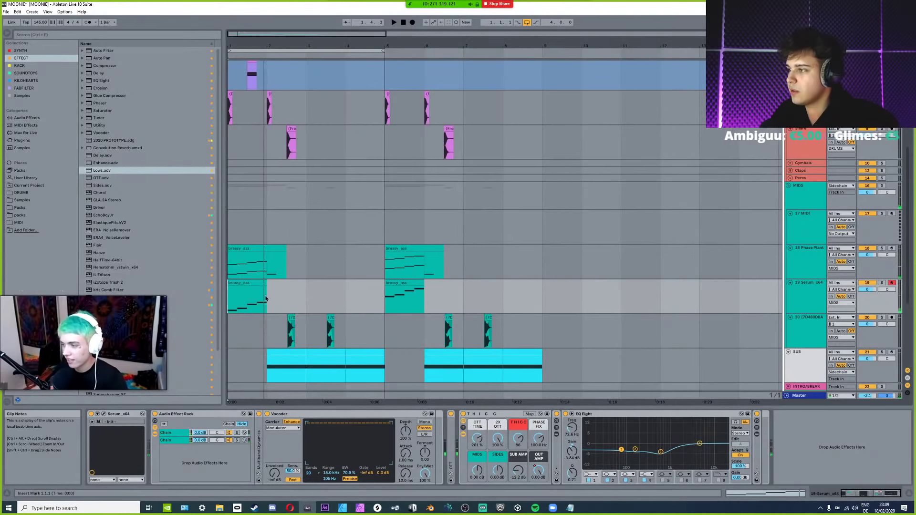
key("space")
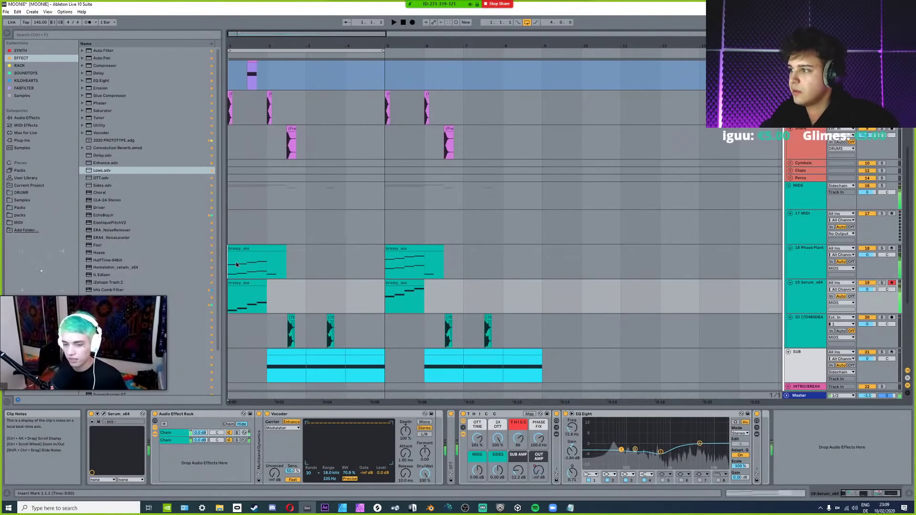
Try raising the global gain of the Sides EQ on the Phase Plant track and undo it.
left_click(236, 261)
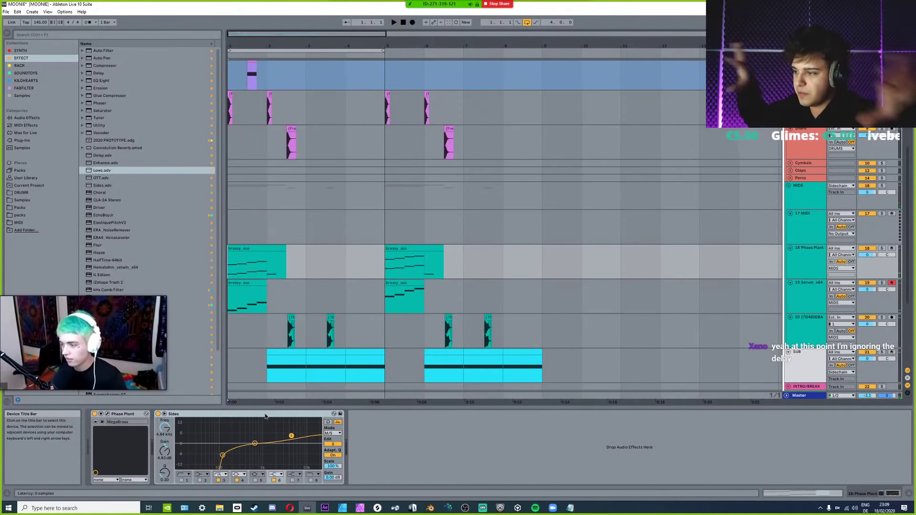
key("space")
left_click_drag(333, 477, 332, 469)
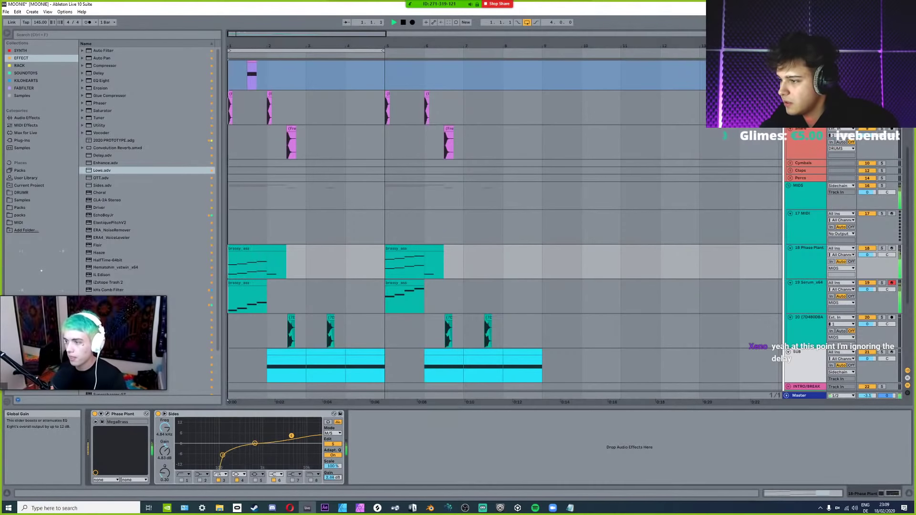
key("space")
key("ctrl+z")
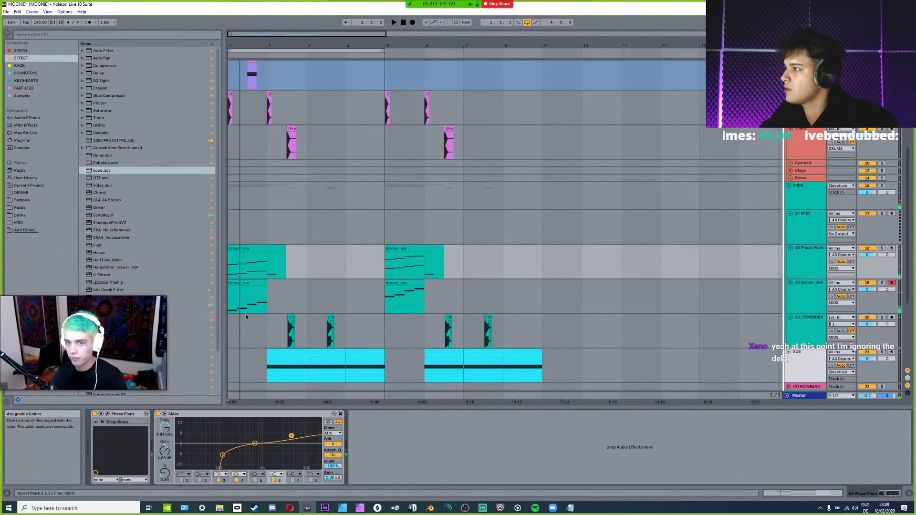
Add the T H I C C rack after the Phase Plant track's Sides EQ, set OTT TIME to 1000 %, and audition it.
left_click(19, 66)
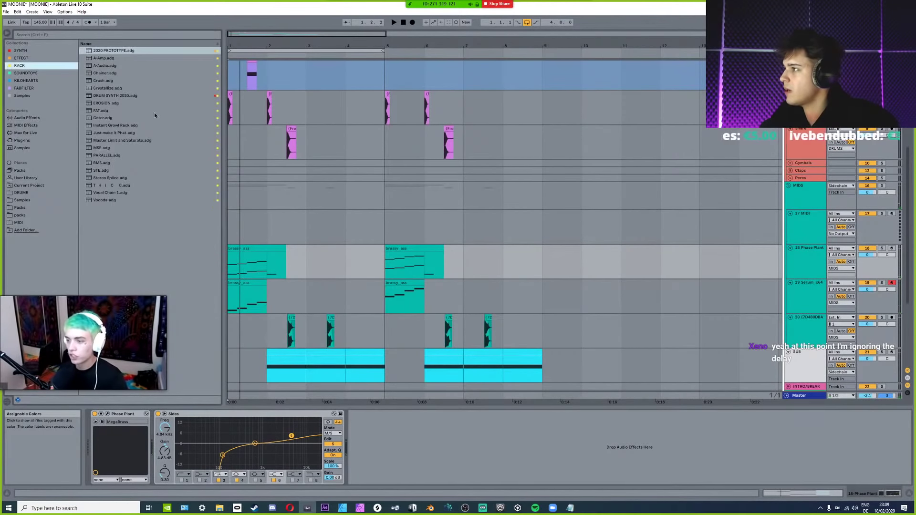
left_click(109, 186)
left_click_drag(372, 438, 373, 439)
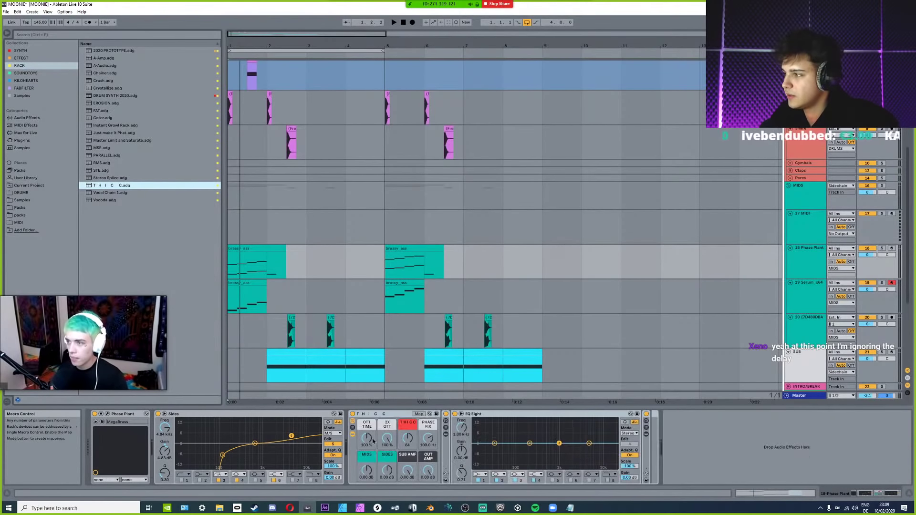
key("space")
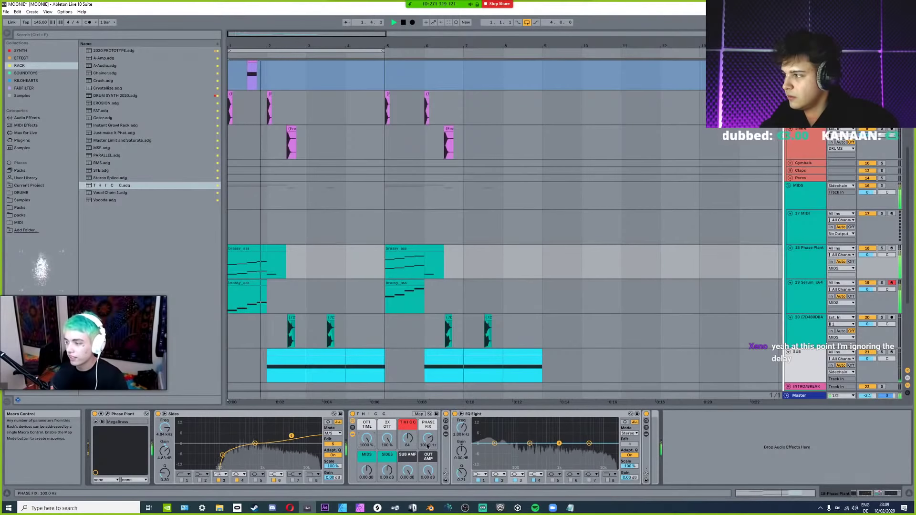
key("space")
key("space")
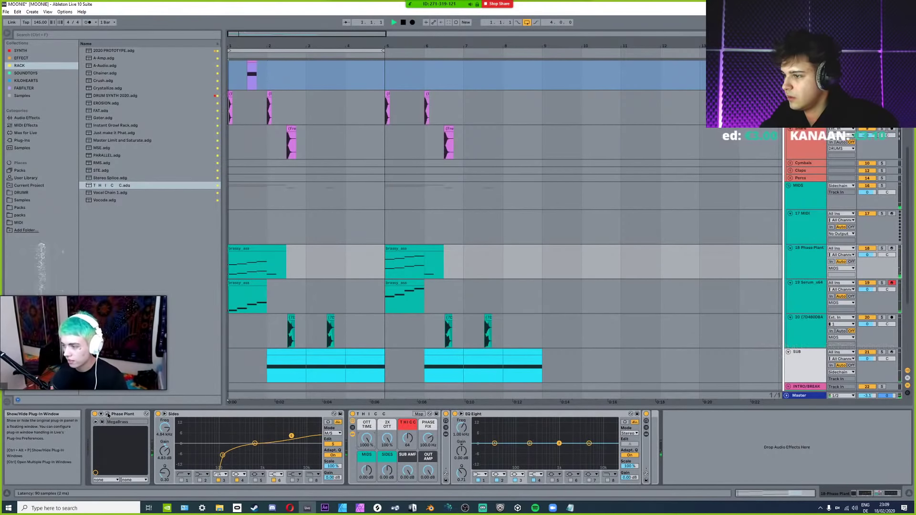
Solo the Phase Plant track and, while auditioning, set its T H I C C rack's 2X OTT to 0.0 % and SUB AMP to -7.68 dB.
left_click(881, 248)
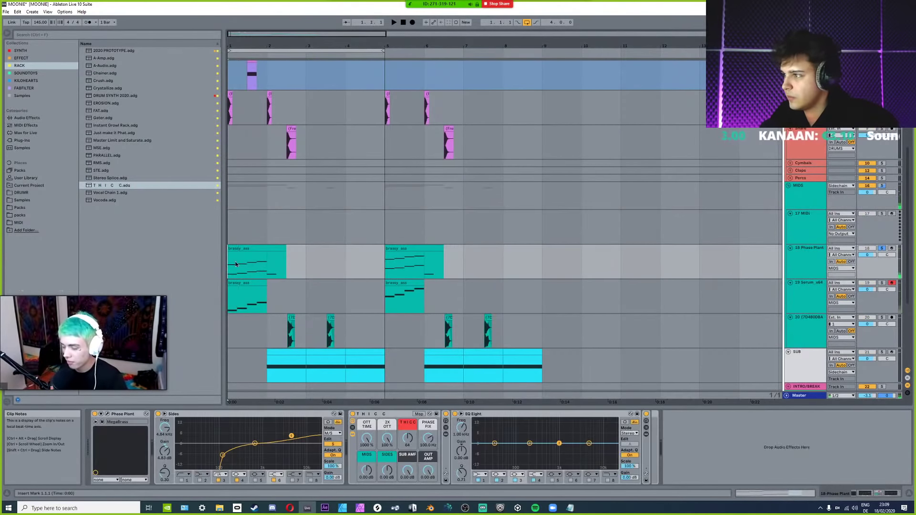
left_click_drag(387, 438, 387, 472)
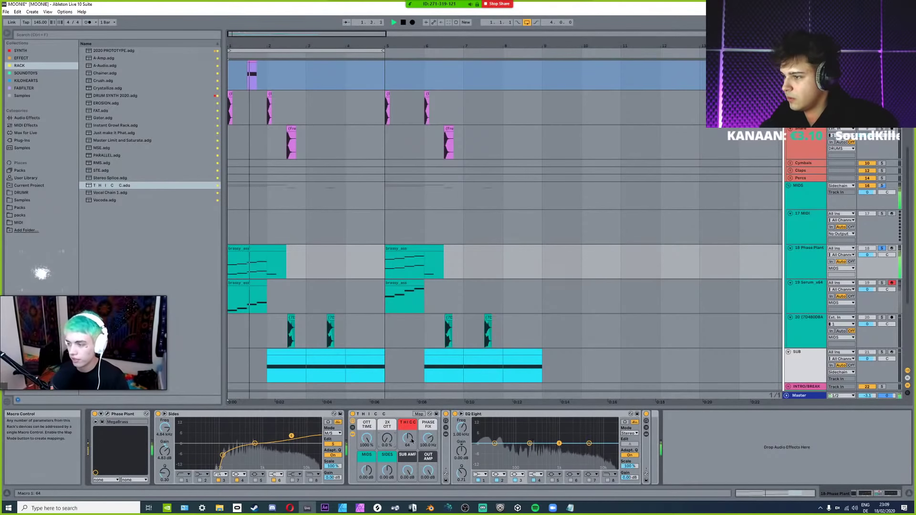
left_click_drag(407, 438, 418, 479)
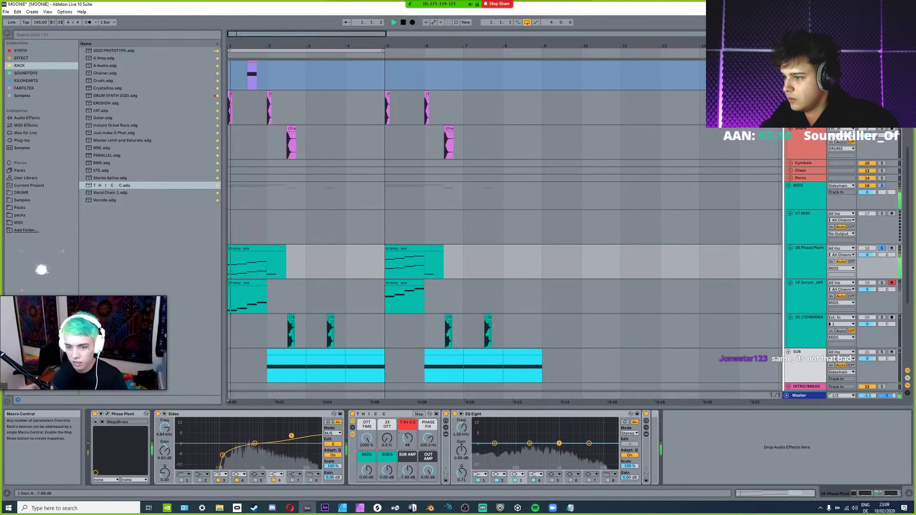
key("space")
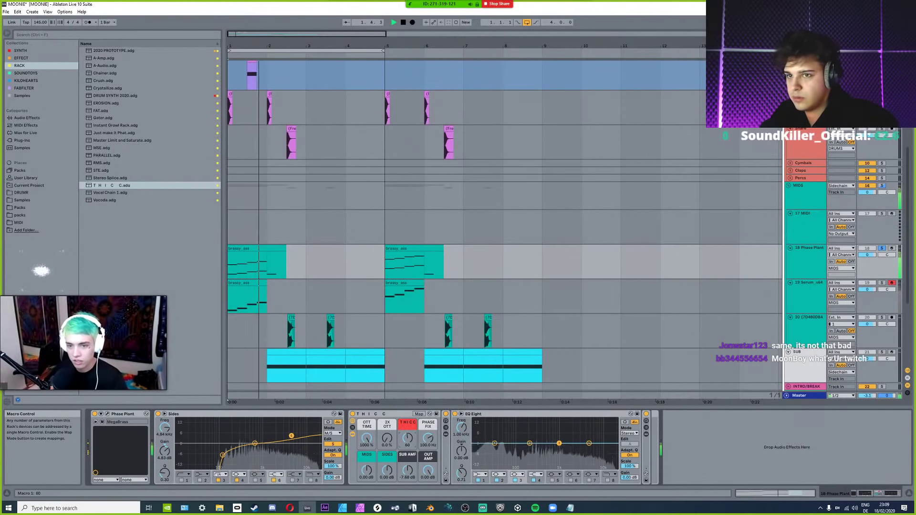
Adjust the Phase Plant rack's T H I C C amount, set SUB AMP to -9.45 dB, and lower the Master volume.
left_click_drag(407, 438, 407, 452)
key("space")
left_click_drag(867, 396, 867, 401)
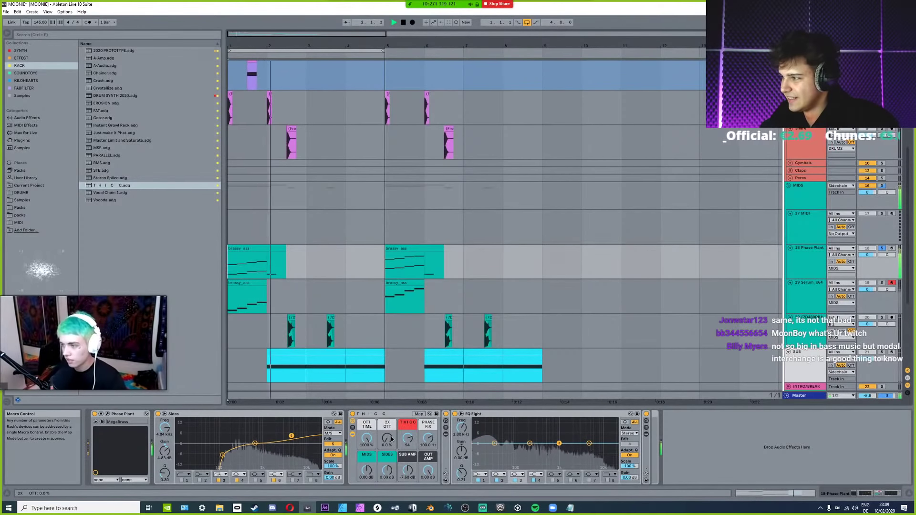
left_click_drag(407, 470, 407, 477)
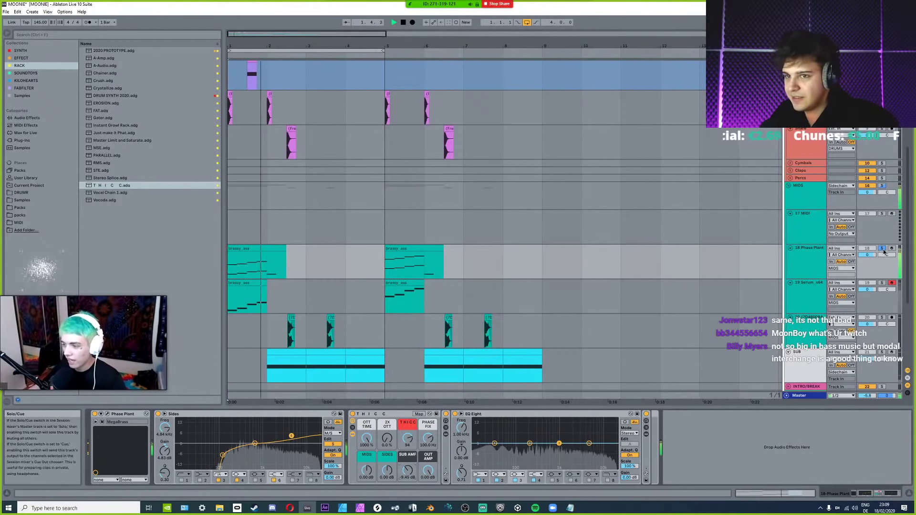
Compare the Serum and Phase Plant device chains, auditioning the soloed Phase Plant track with its T H I C C rack bypassed and re-enabled.
left_click(244, 283)
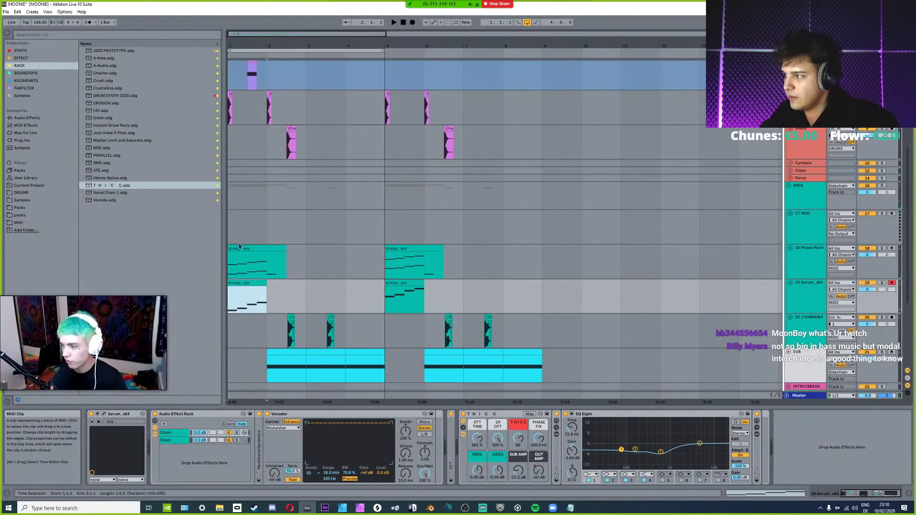
left_click(240, 256)
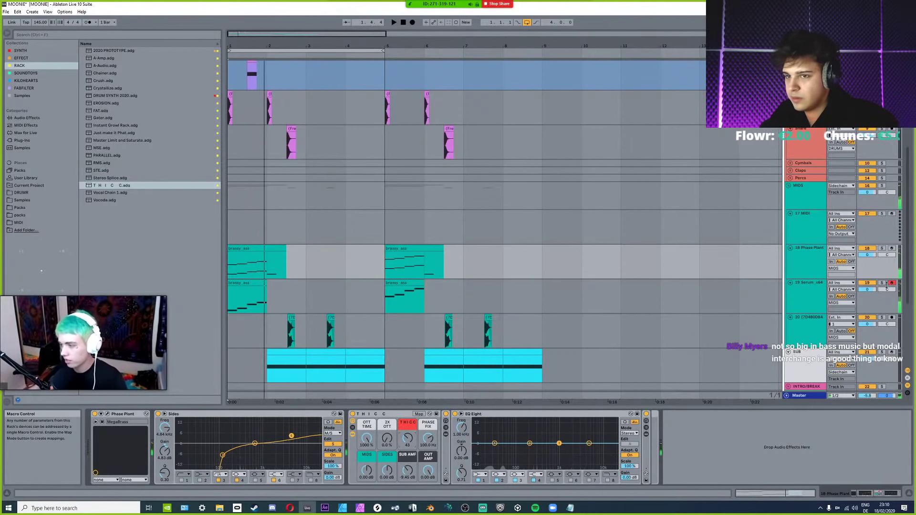
left_click(882, 248)
key("space")
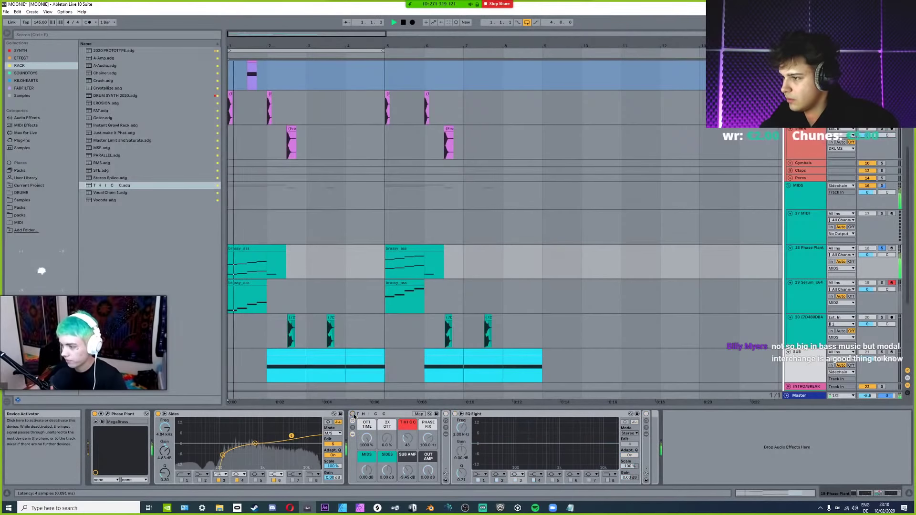
left_click(353, 414)
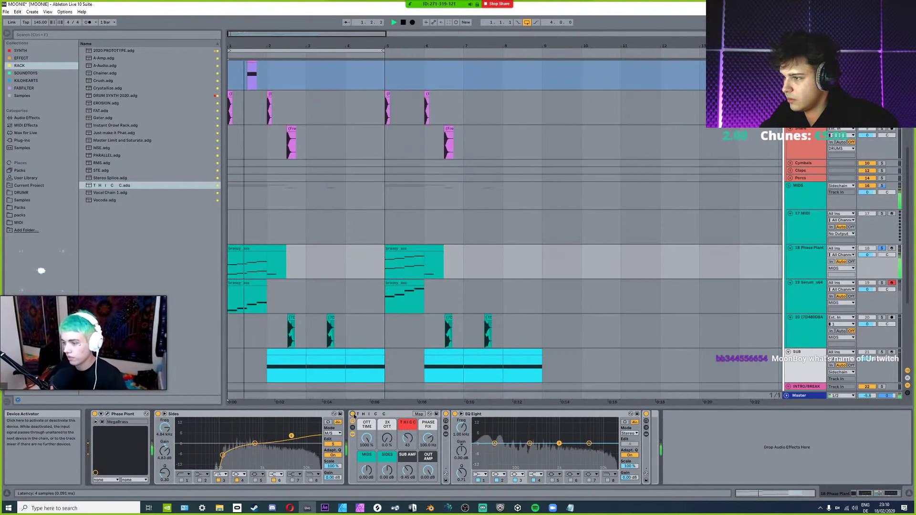
Shape the Phase Plant EQ Eight with a mid dip and a low cut at about 59.9 Hz, and set the rack's SUB AMP to -4.72 dB.
left_click_drag(530, 443, 592, 437)
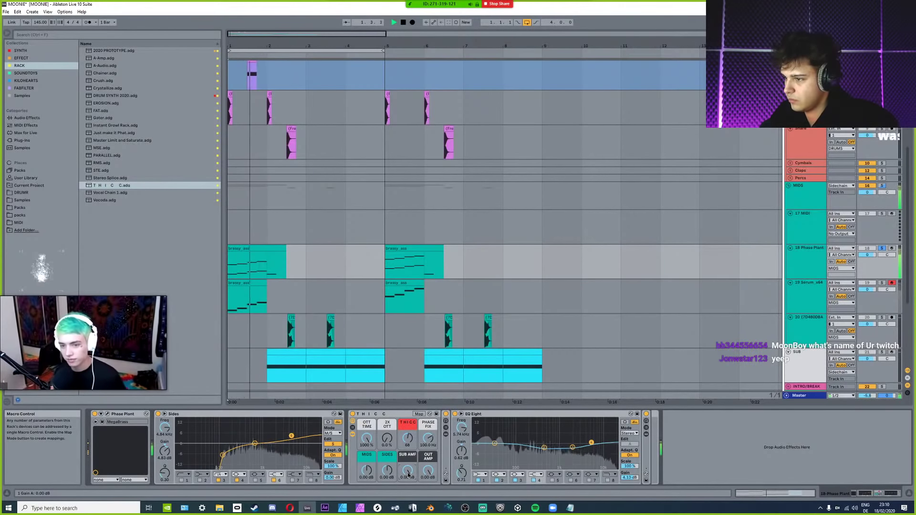
left_click(480, 474)
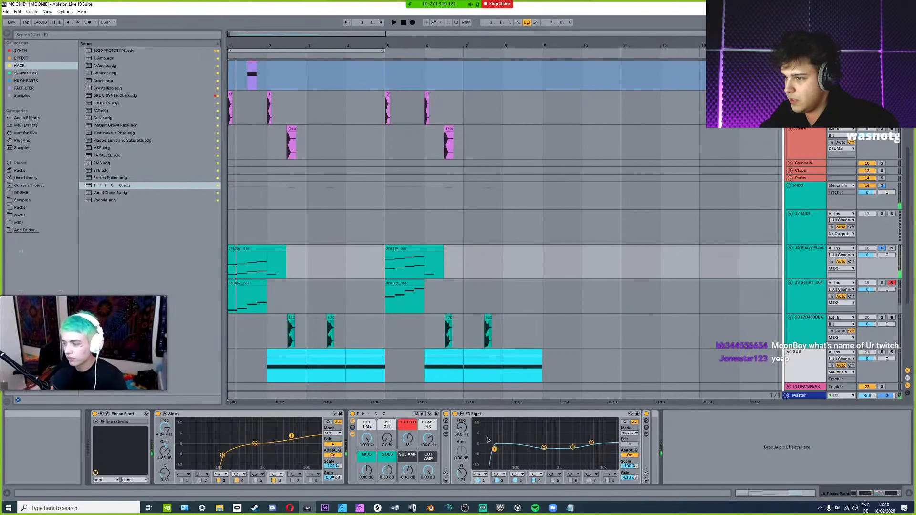
key("space")
left_click_drag(495, 449, 508, 449)
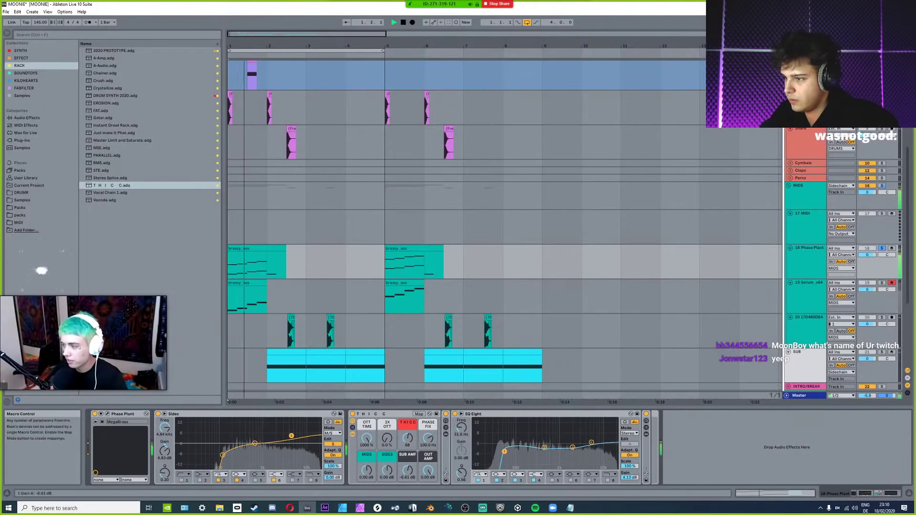
left_click_drag(407, 470, 407, 487)
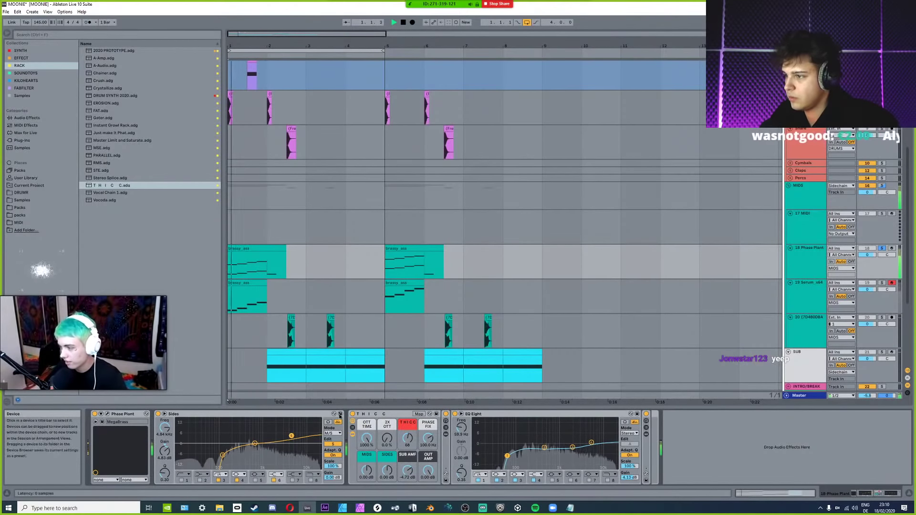
Lower the Phase Plant EQ Eight's high band to -2.11 dB at 7.11 kHz and readjust the rack's T H I C C amount while auditioning.
key("space")
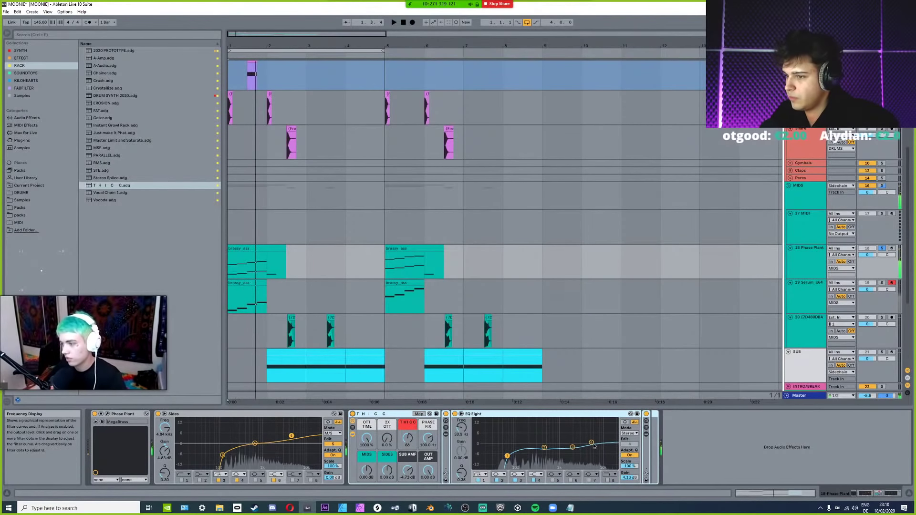
left_click_drag(592, 444, 595, 446)
left_click_drag(407, 434, 408, 438)
key("space")
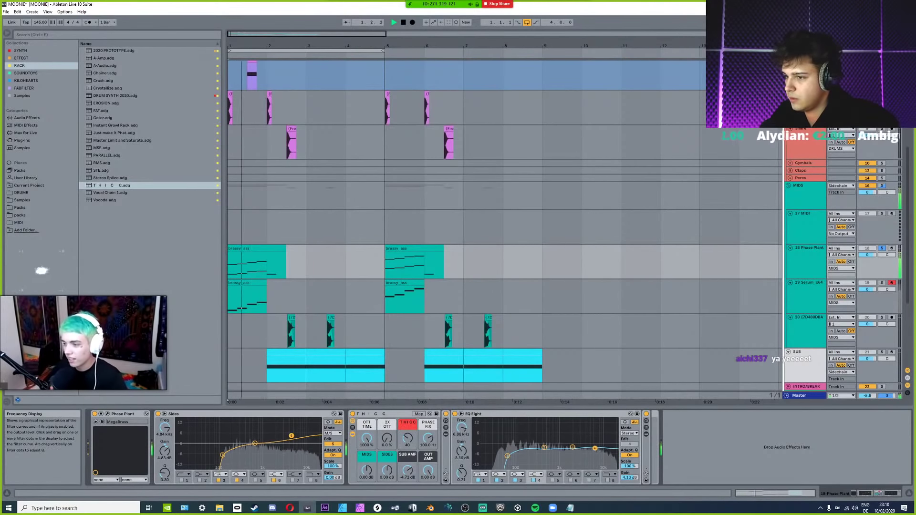
key("space")
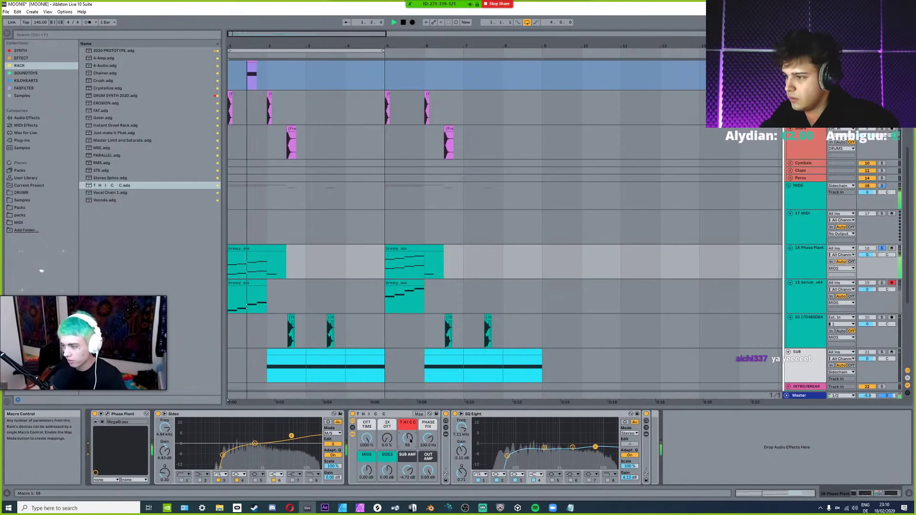
key("space")
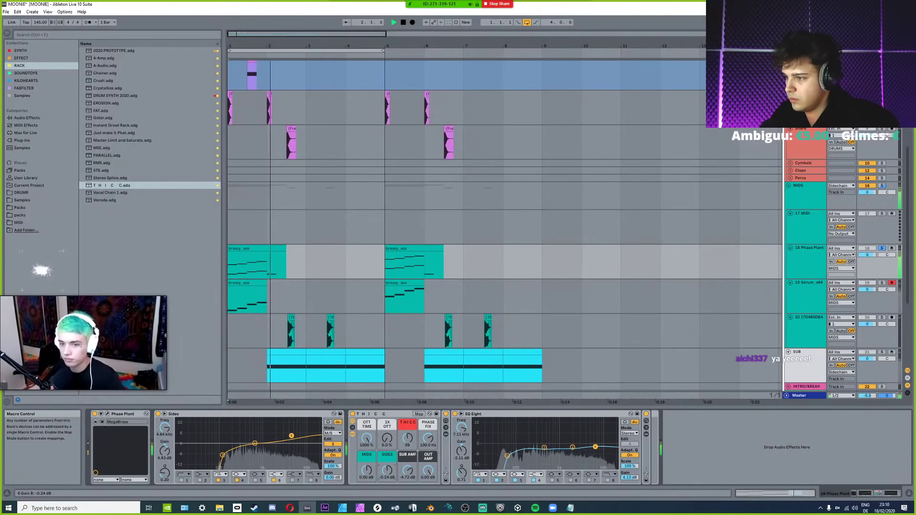
Reduce the high-band boost in the Phase Plant track's Sides EQ and unsolo the track.
left_click_drag(291, 436, 294, 444)
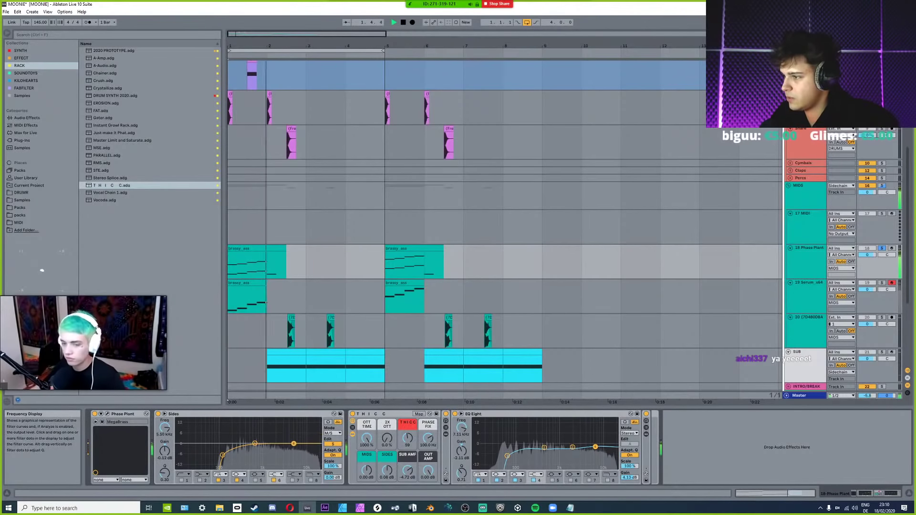
left_click(881, 248)
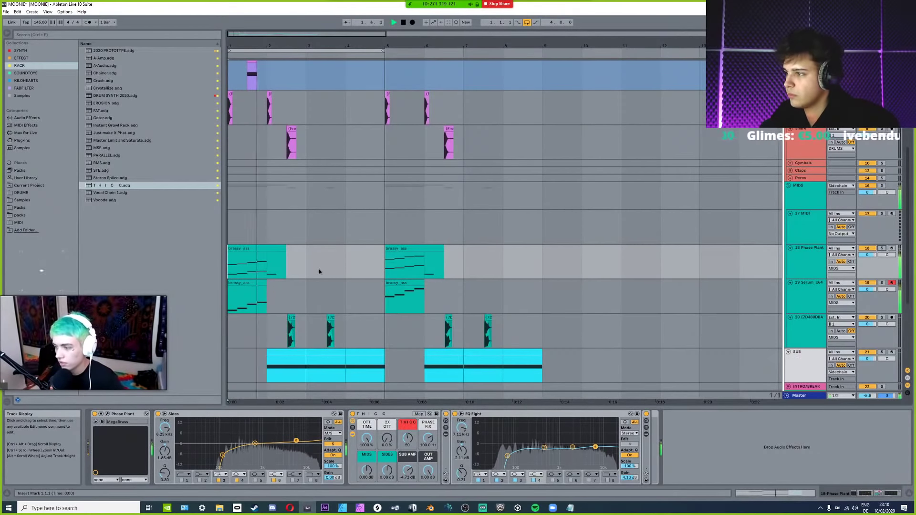
Audition both layers from bar 1 and examine the Serum track's device chain and the first phrase's clips.
left_click(238, 282)
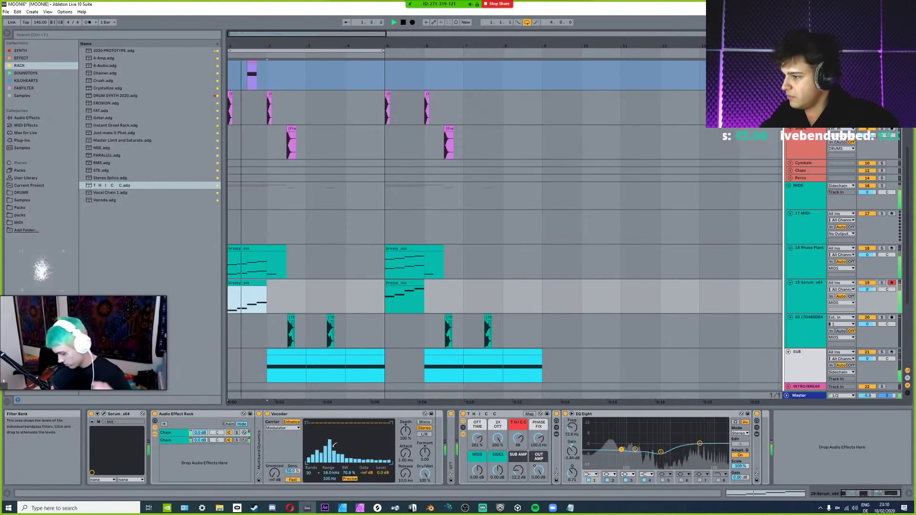
key("space")
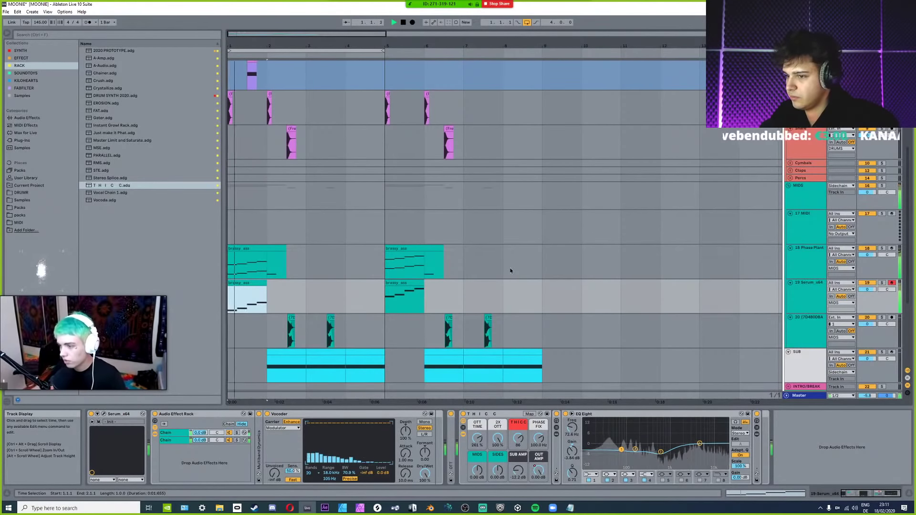
key("space")
left_click(244, 282)
scroll(245, 281, "down", 2)
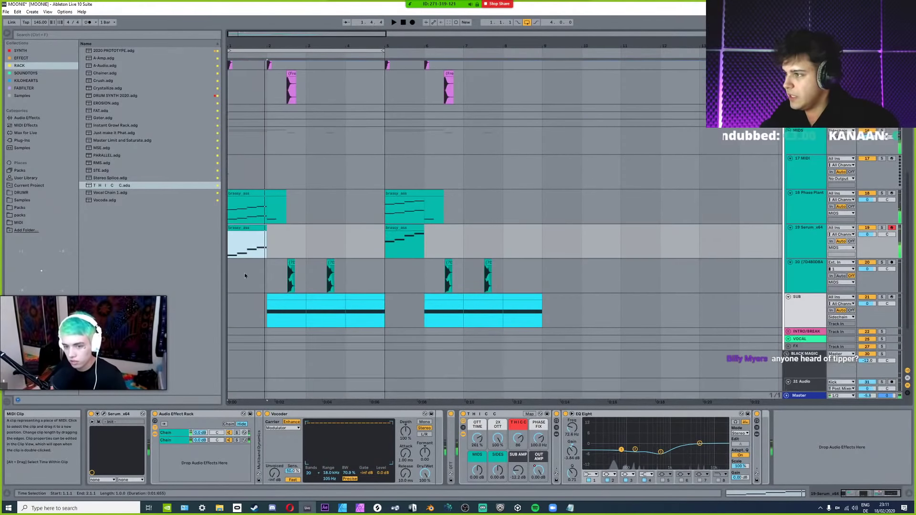
scroll(246, 275, "up", 6)
scroll(567, 258, "down", 3)
scroll(468, 255, "down", 2)
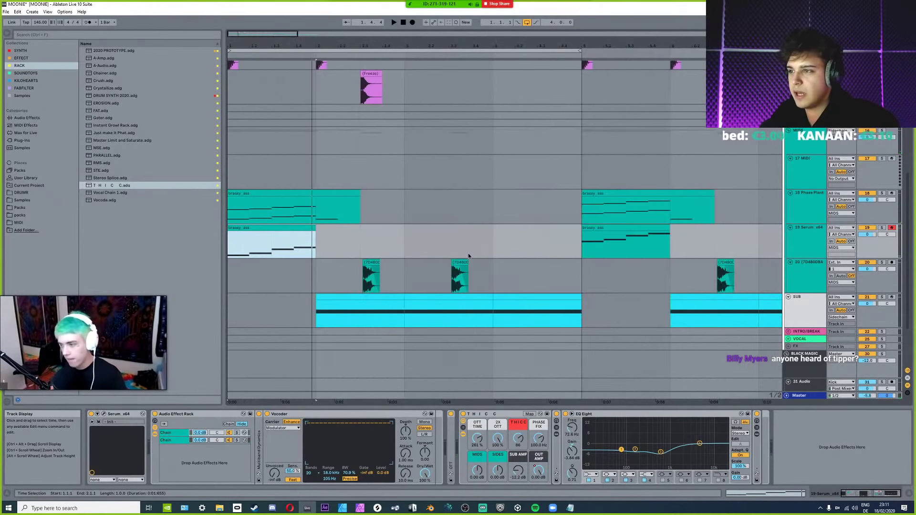
Try raising the SIDES macro of the Serum track's T H I C C rack to 0.24 dB while auditioning.
key("space")
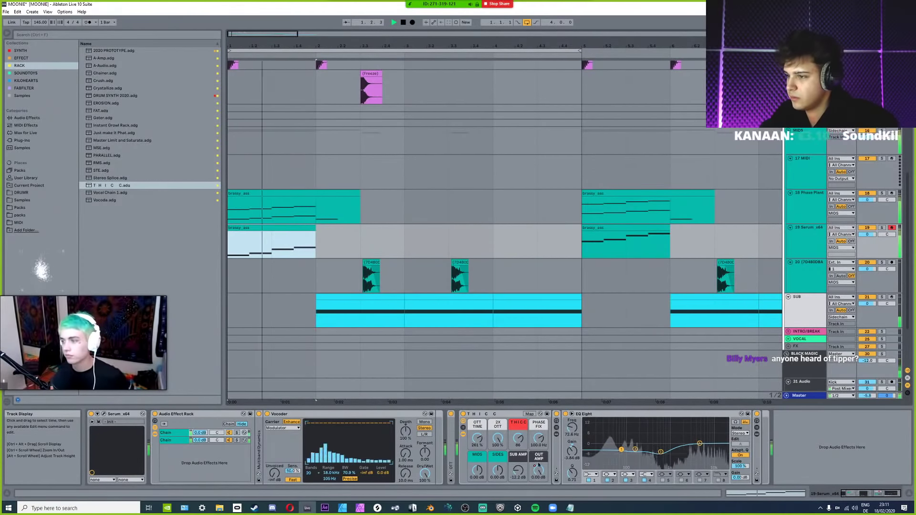
left_click_drag(498, 437, 497, 420)
left_click_drag(498, 470, 502, 472)
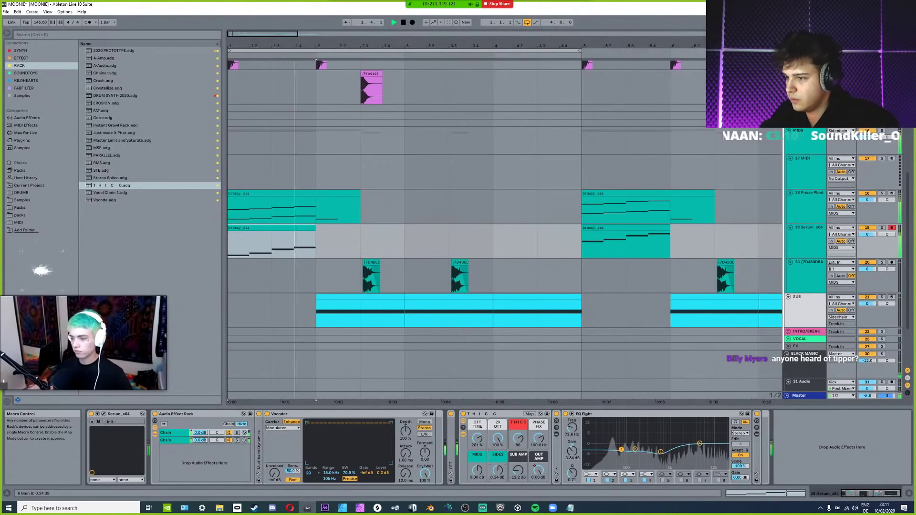
key("space")
key("space")
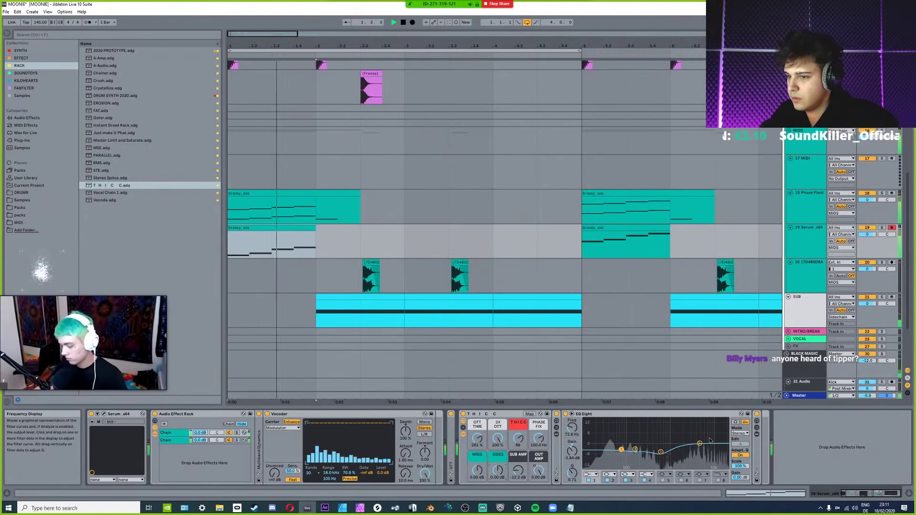
Set the Serum EQ Eight's high band to 4.74 kHz at -0.12 dB, and raise the T H I C C rack's SUB AMP to -4.96 dB.
left_click(700, 444)
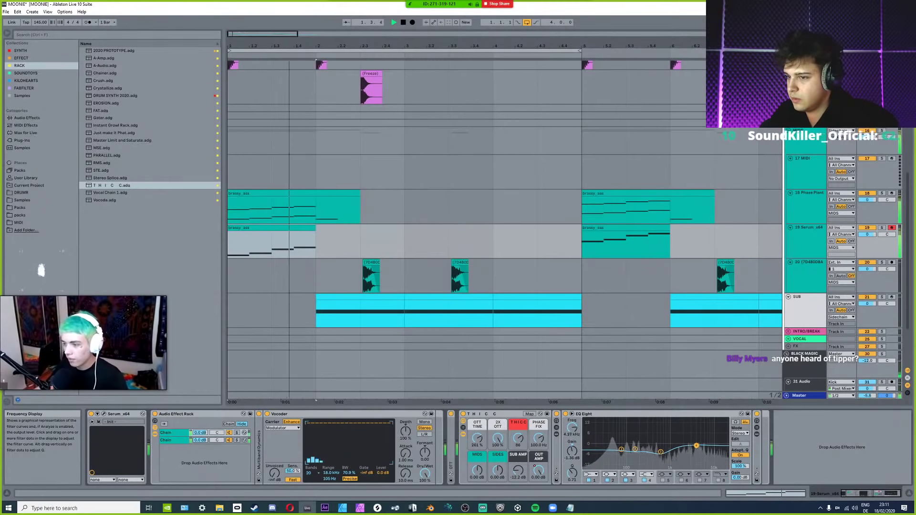
key("space")
key("space")
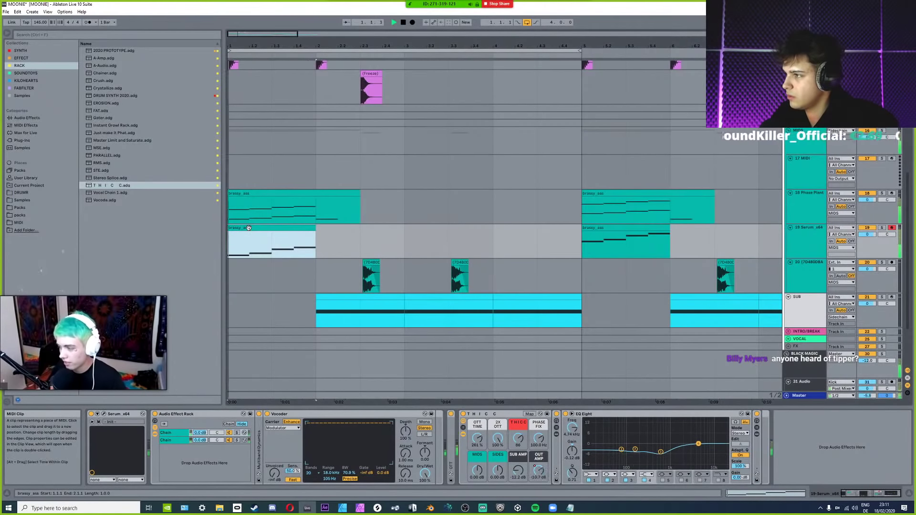
key("space")
key("space")
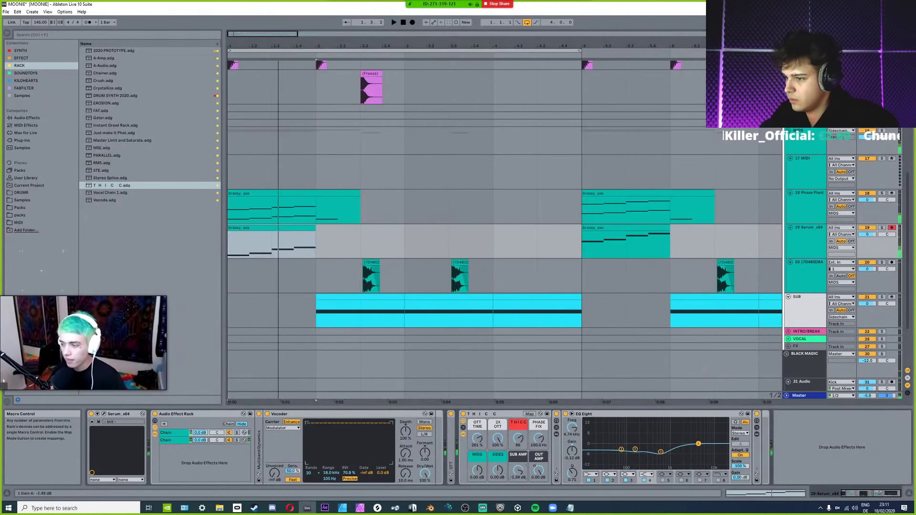
key("space")
key("space")
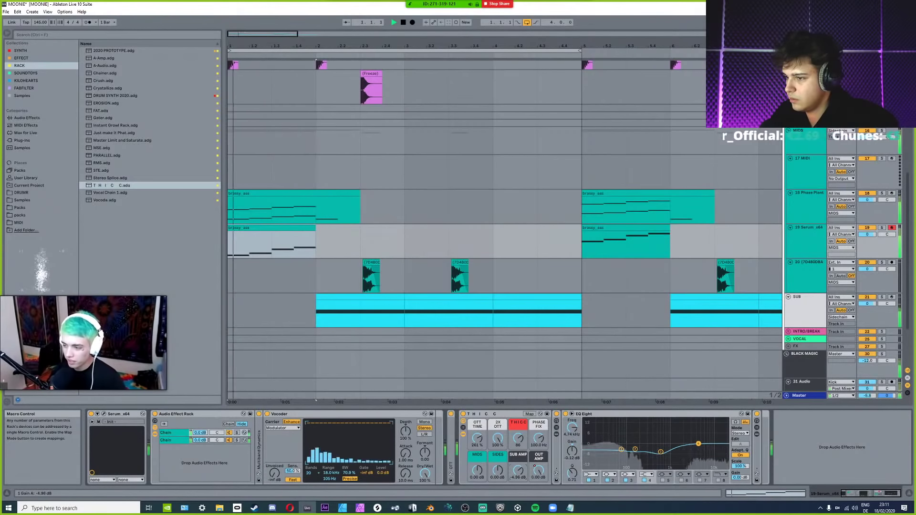
Solo the Serum track, replay the first phrase, and set its T H I C C rack's SUB AMP to 0.00 dB.
left_click(882, 228)
key("space")
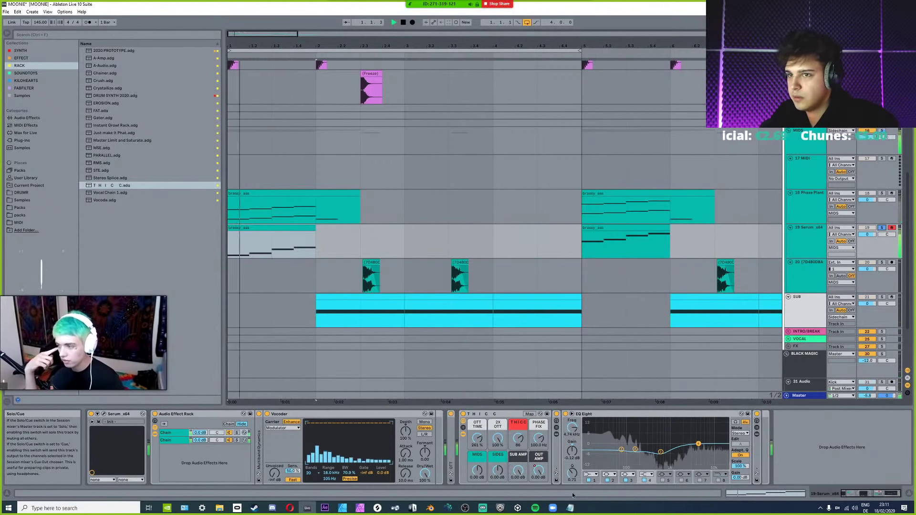
key("space")
key("space")
key("space")
key("space")
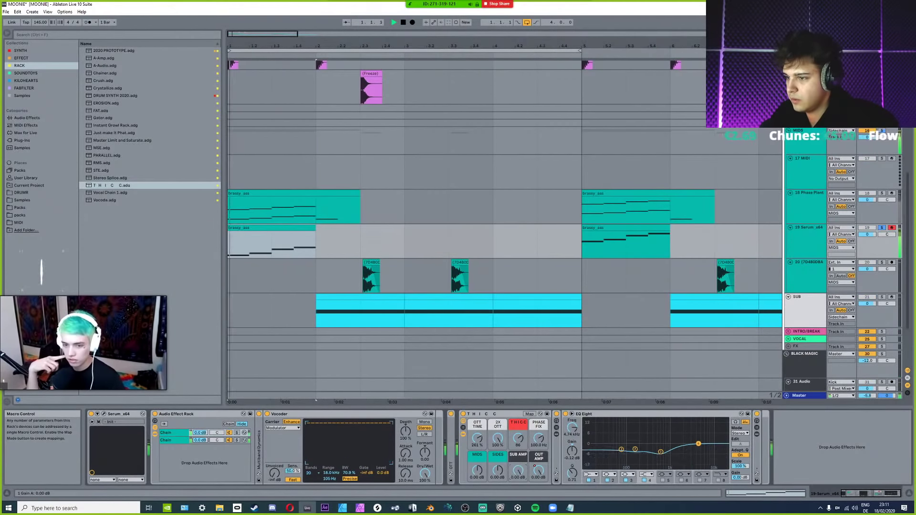
Set the Serum track's T H I C C rack to THICC 113 and SUB AMP -6.85 dB during playback.
scroll(520, 474, "down", 5)
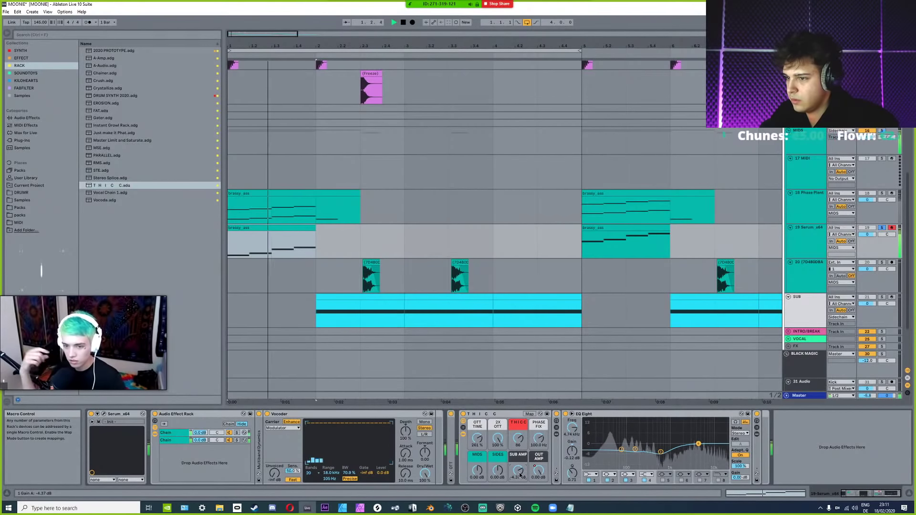
left_click_drag(519, 474, 519, 476)
left_click_drag(518, 439, 518, 425)
left_click_drag(518, 471, 518, 473)
key("space")
key("space")
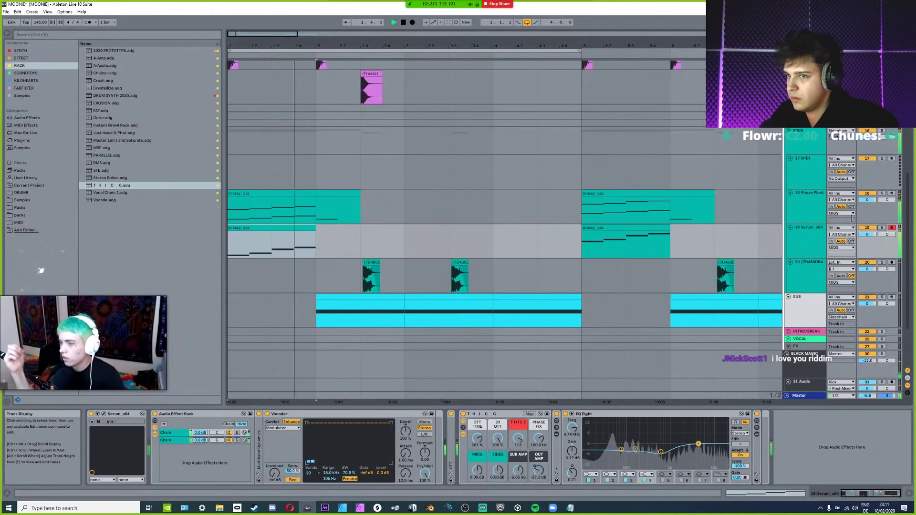
Lower the Serum track's volume to -1.0 and play back its opening clip.
left_click_drag(867, 234, 867, 240)
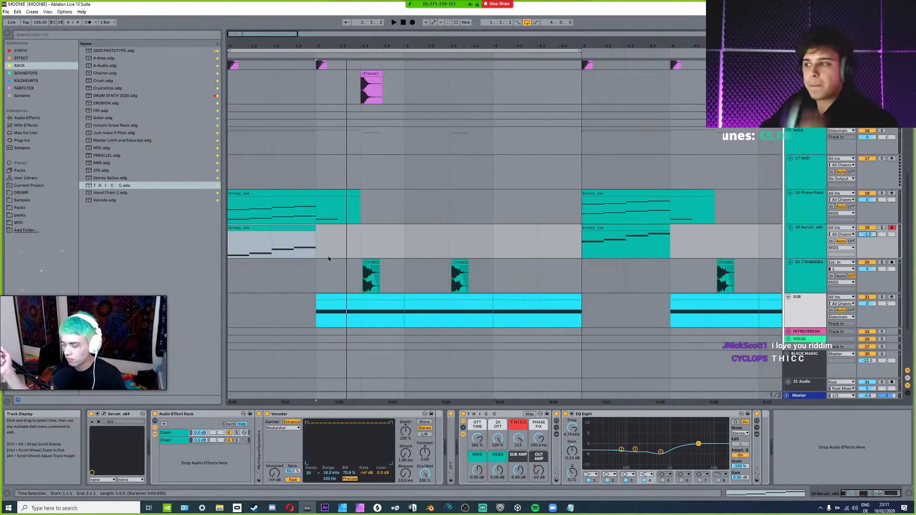
left_click(291, 244)
key("space")
key("space")
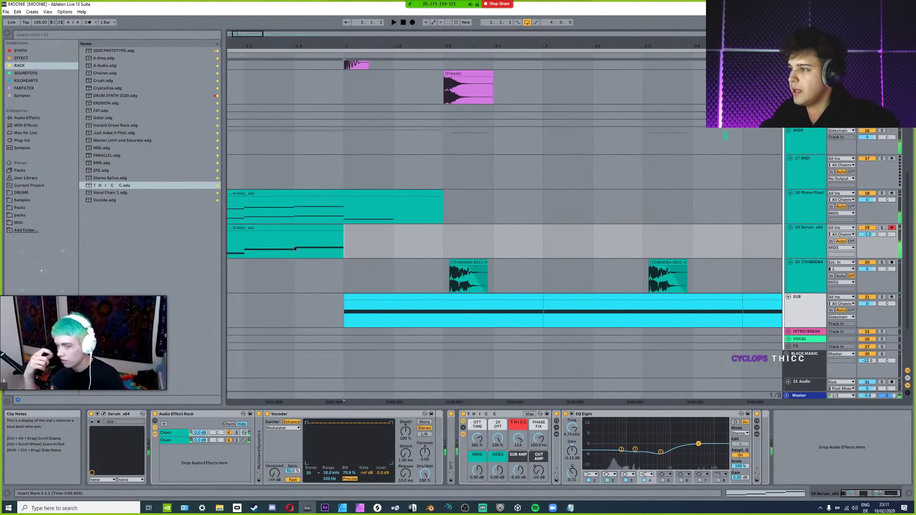
Audition the last note of the opening Serum clip from 1.4.1.
left_click(230, 253)
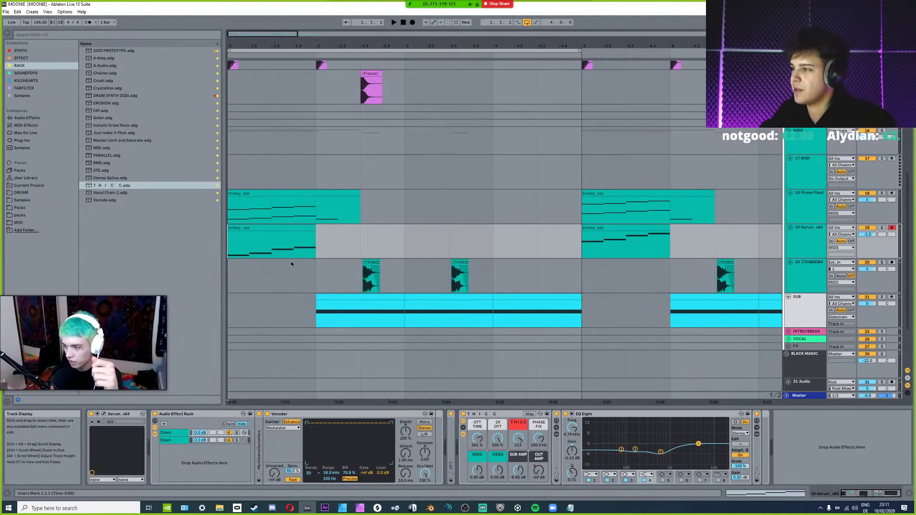
scroll(415, 258, "up", 8)
scroll(541, 253, "down", 4)
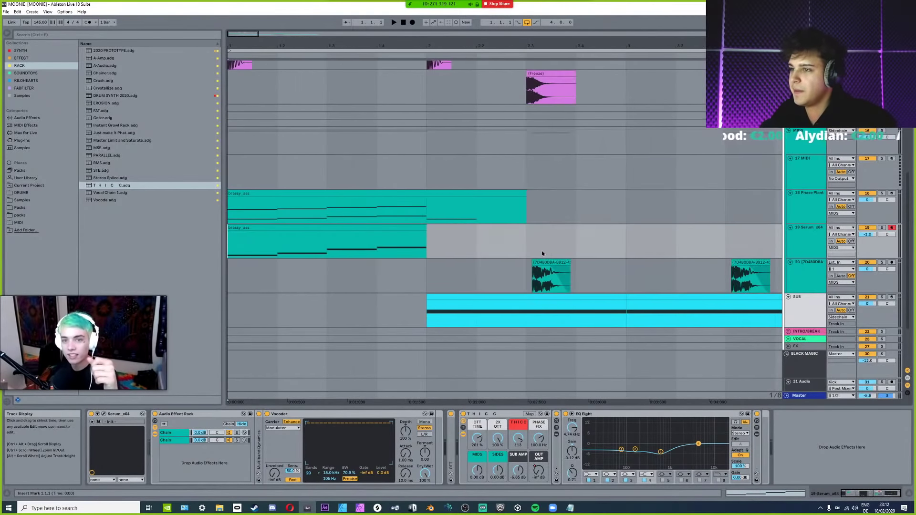
left_click(402, 241)
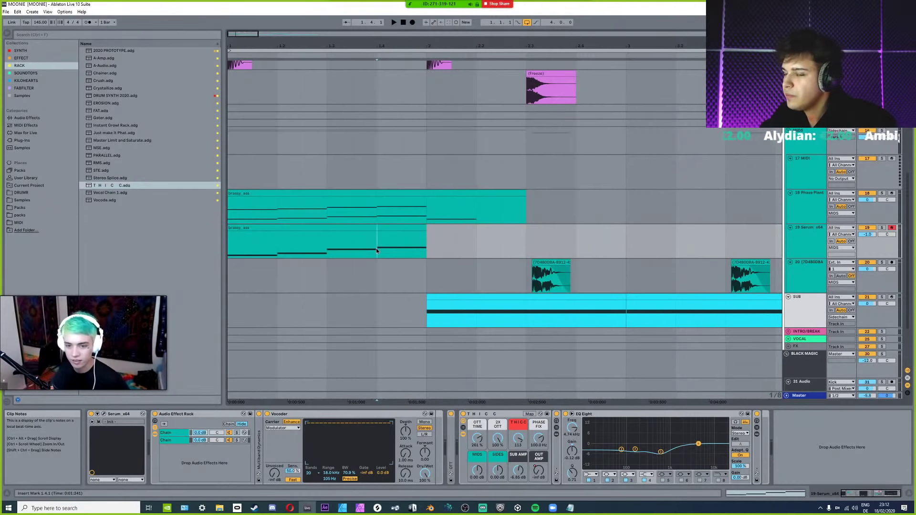
key("space")
scroll(376, 248, "up", 2)
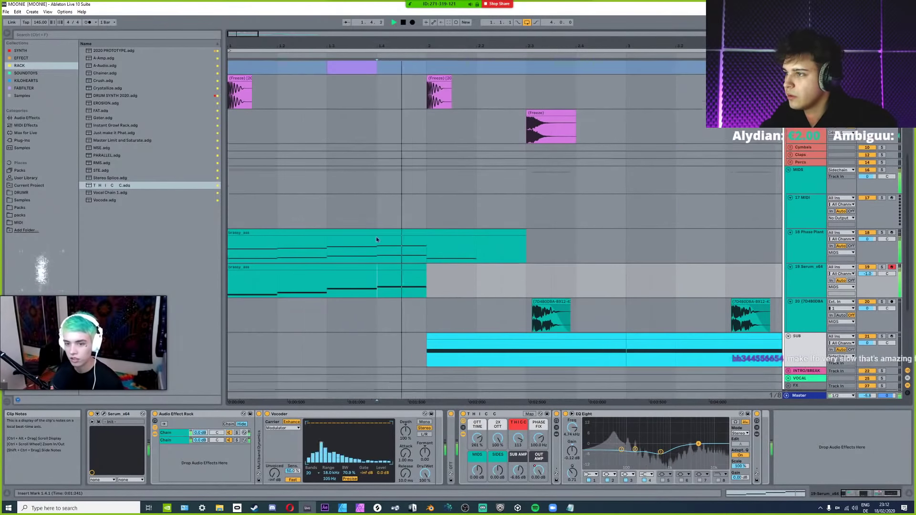
key("space")
Set the Stop Time of the MIDS group's Tape Stop to 104 ms while repeatedly auditioning from 1.4.1.
left_click(387, 187)
left_click(376, 186)
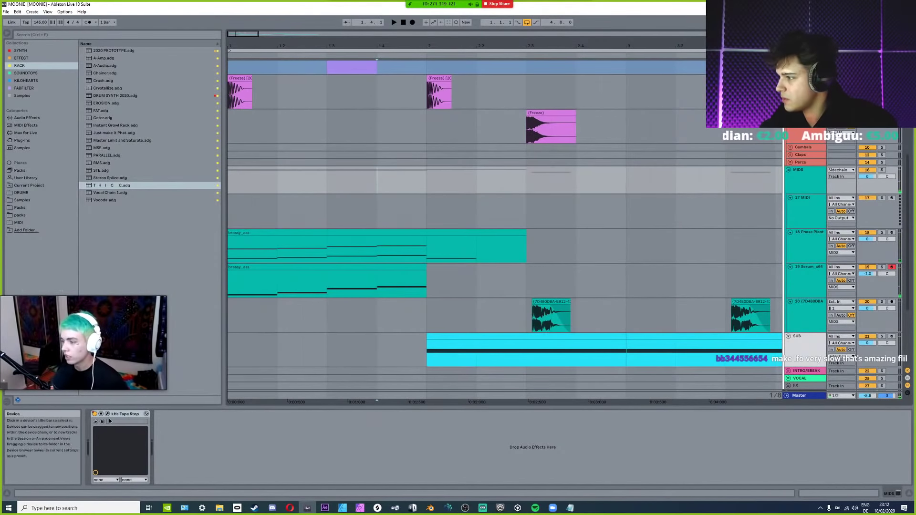
left_click(107, 414)
key("space")
key("space")
key("space")
key("space")
key("space")
left_click_drag(302, 167, 302, 173)
key("space")
key("space")
key("space")
key("space")
key("space")
key("space")
key("space")
key("space")
key("space")
key("space")
key("space")
key("space")
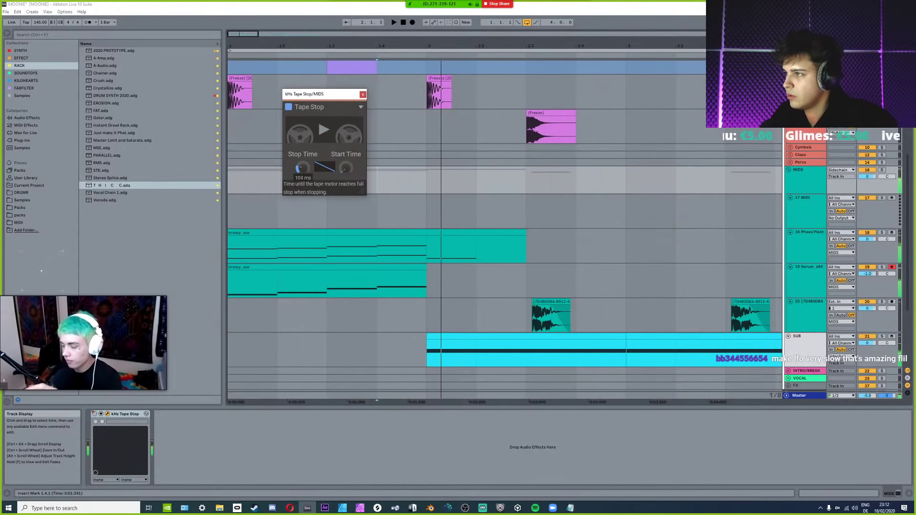
left_click(363, 94)
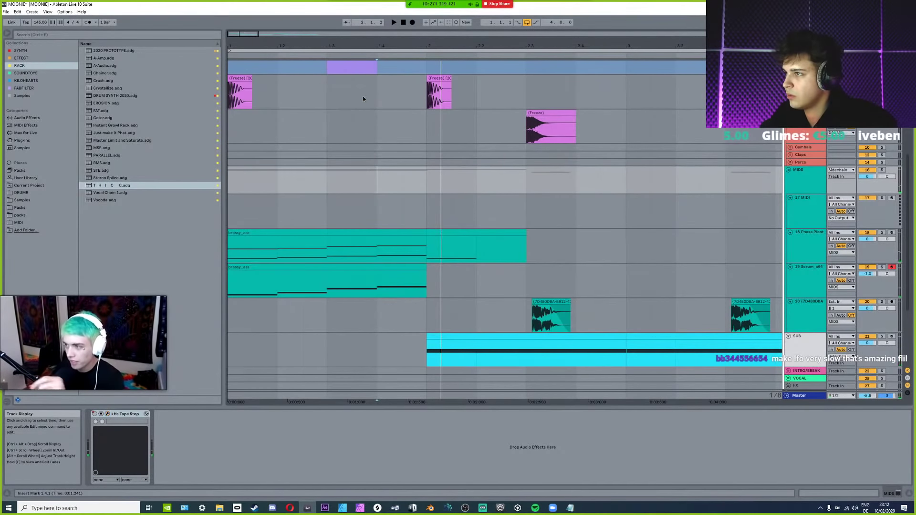
Show the automation lanes and move a breakpoint of the MIDS group's Tape Stop Play envelope back to 1.4.1.
left_click(379, 181)
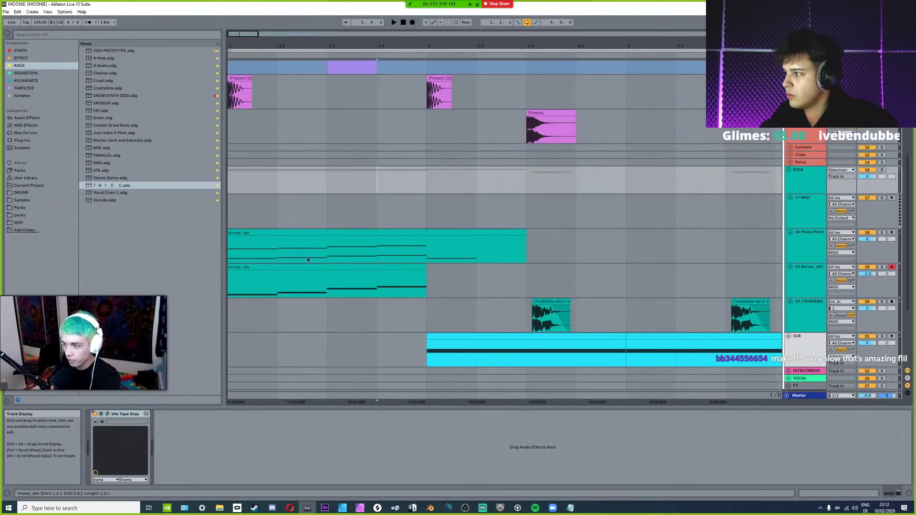
key("ctrl+alt+p")
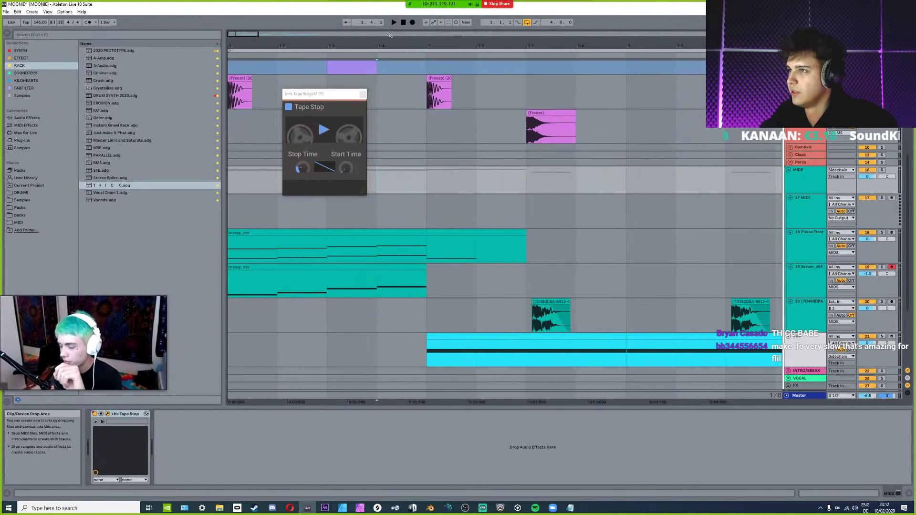
key("a")
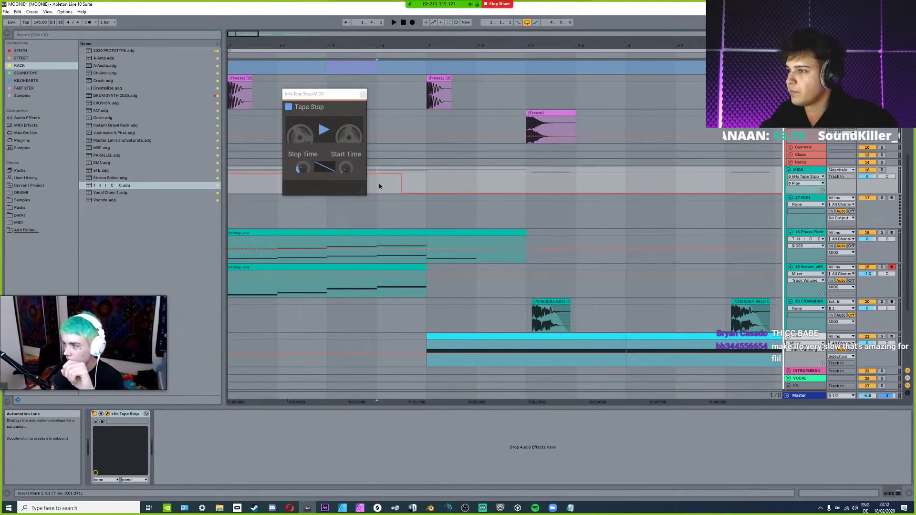
scroll(378, 184, "up", 3)
left_click_drag(431, 175, 377, 175)
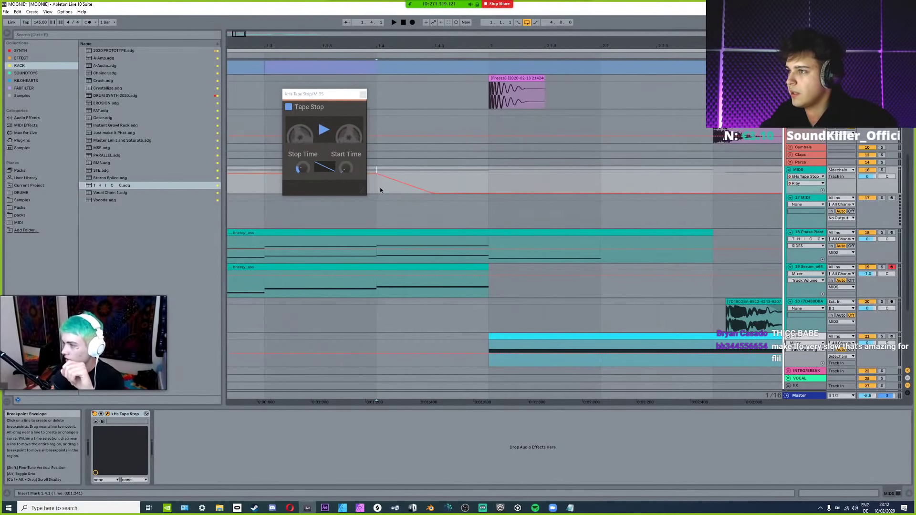
Adjust the Tape Stop's Stop Time during playback from 1.4.1 and re-enable the overridden automation.
key("space")
left_click(300, 168)
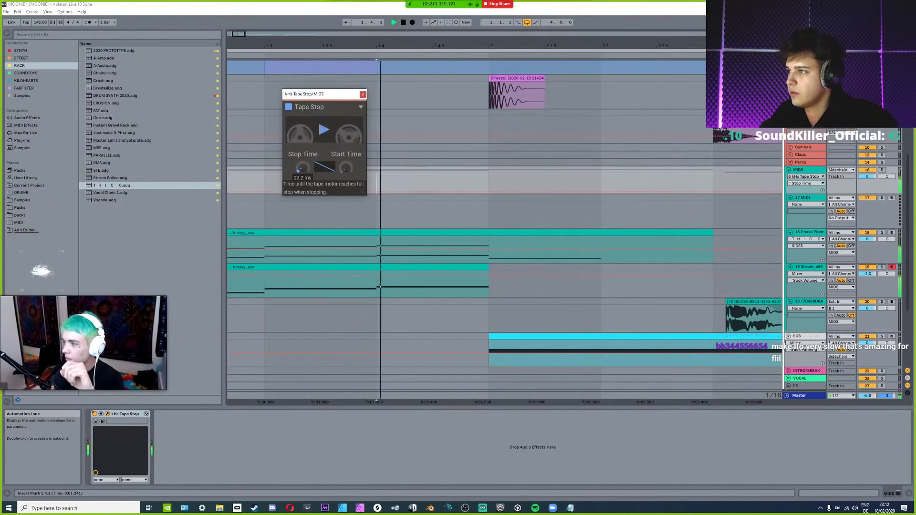
left_click_drag(301, 168, 300, 155)
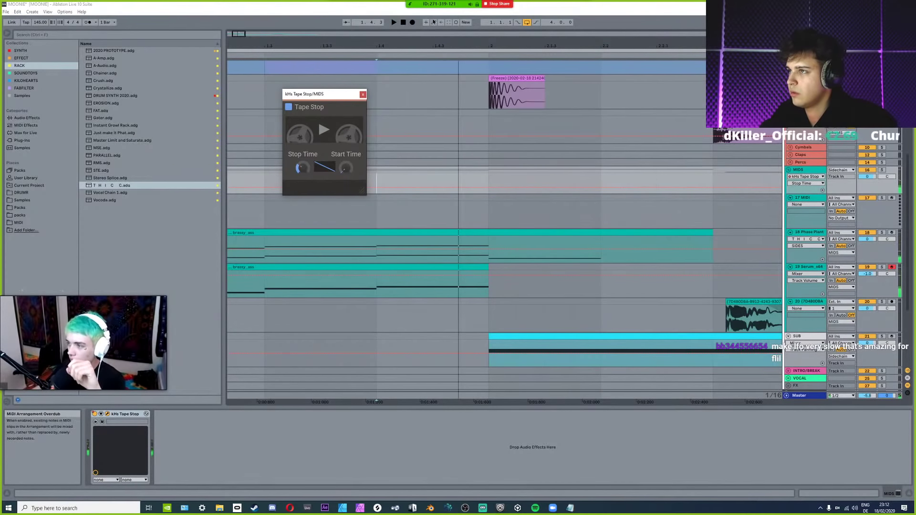
left_click(324, 129)
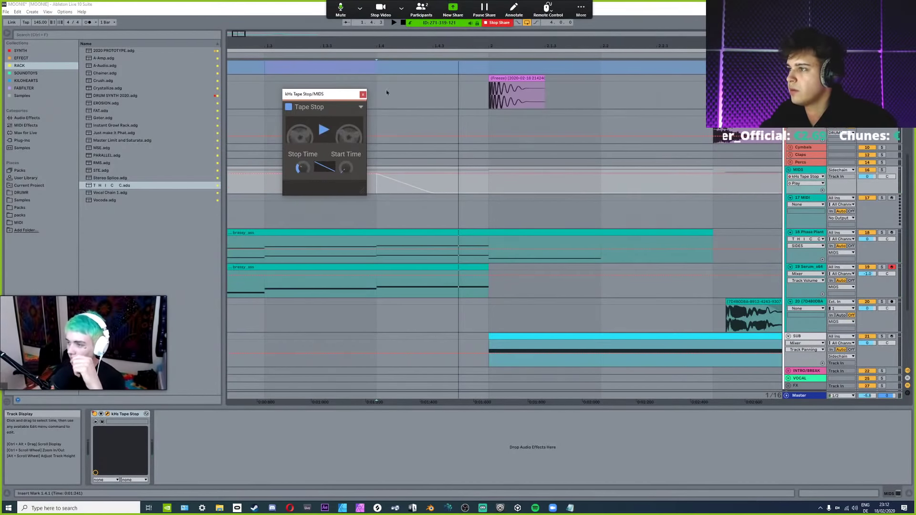
left_click(442, 22)
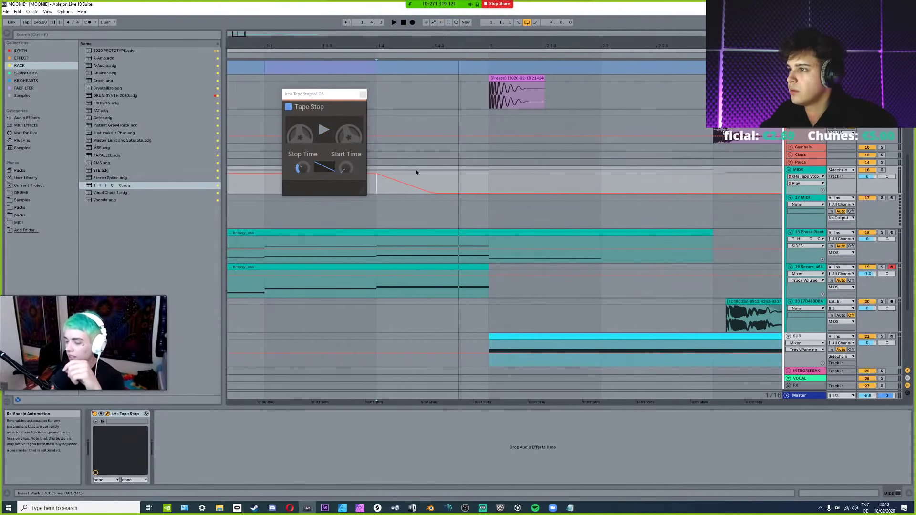
Reshape the Tape Stop Play automation between 1.4.1 and 2.1.1, compressing the selected range to end just after 1.4.4.
left_click_drag(434, 192, 488, 192)
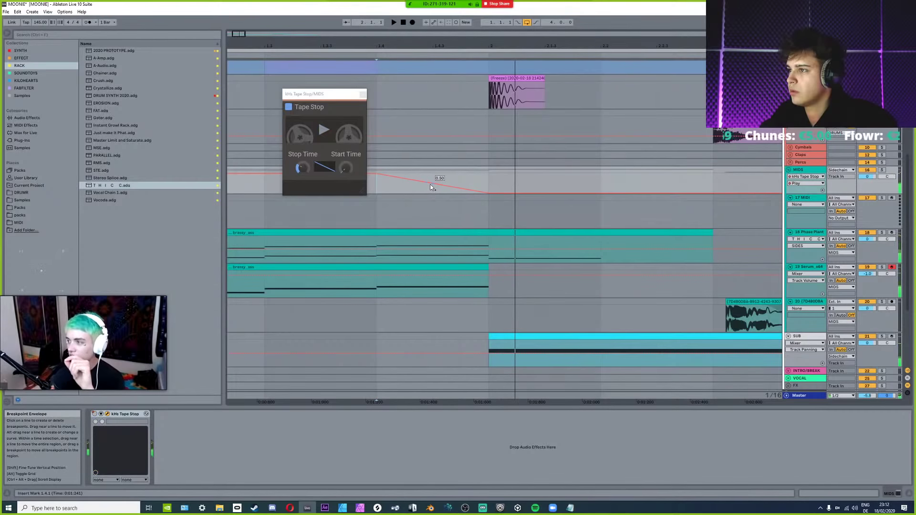
left_click(499, 185, "shift")
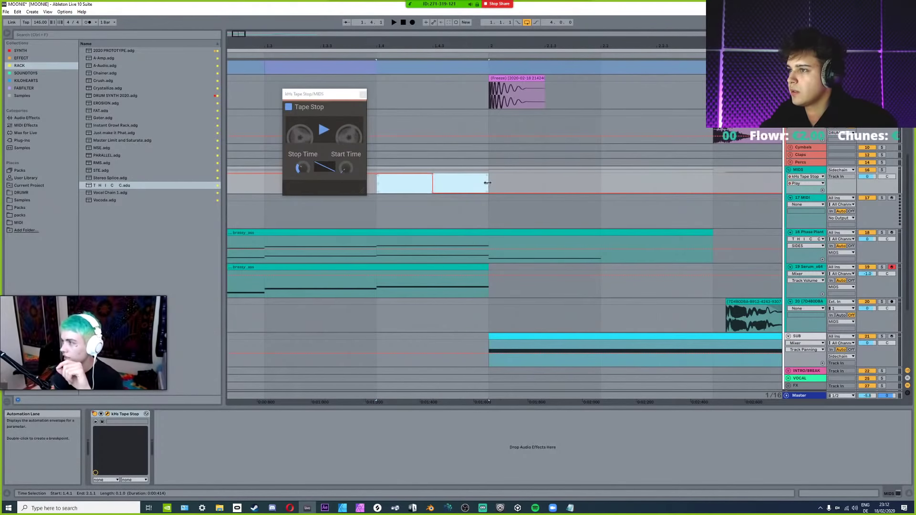
left_click_drag(506, 183, 531, 183)
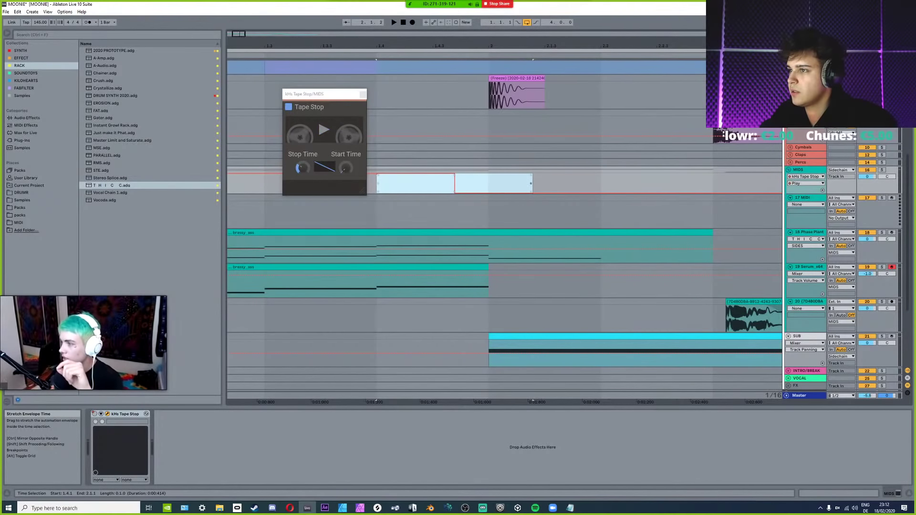
left_click_drag(525, 183, 428, 183)
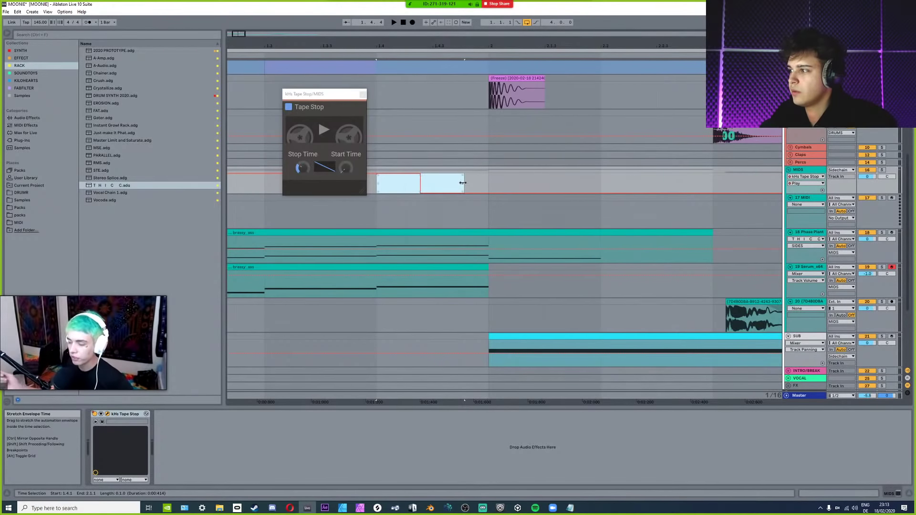
left_click_drag(463, 182, 461, 182)
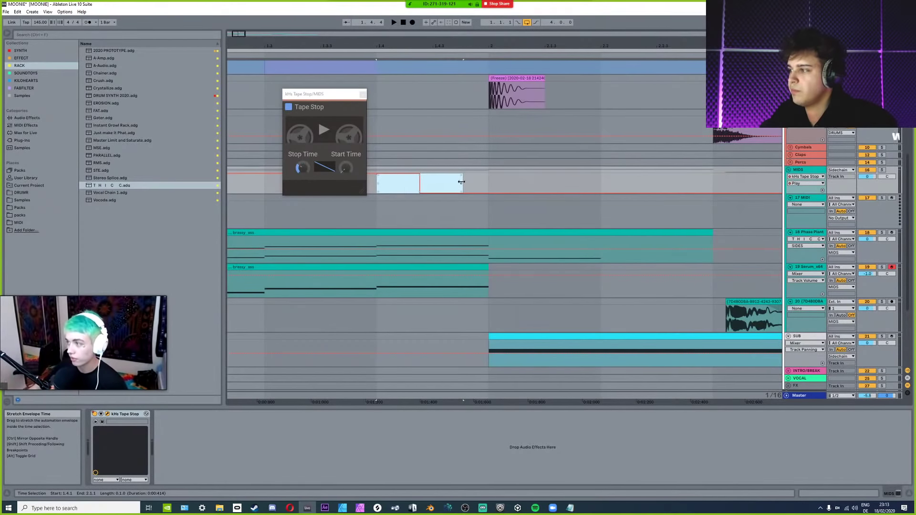
Set the Tape Stop's Stop Time to 119 ms and close the plug-in window.
left_click(301, 168)
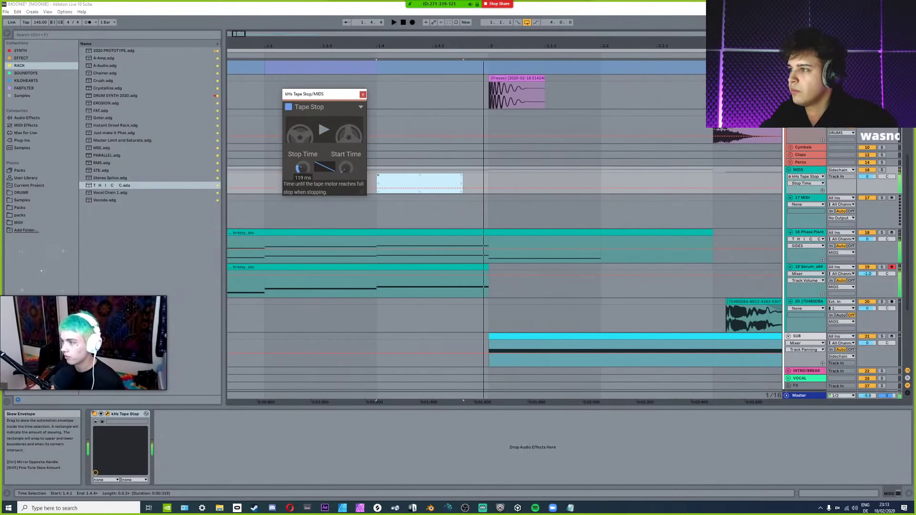
left_click(363, 94)
scroll(411, 193, "down", 3)
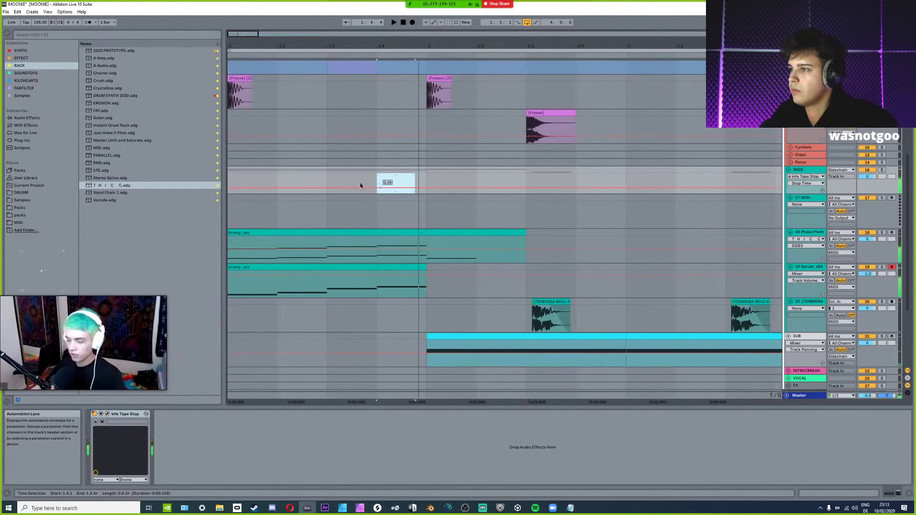
Play the arrangement from 1.1.3 to check the tape stop, and save the Live Set.
left_click(240, 179)
key("space")
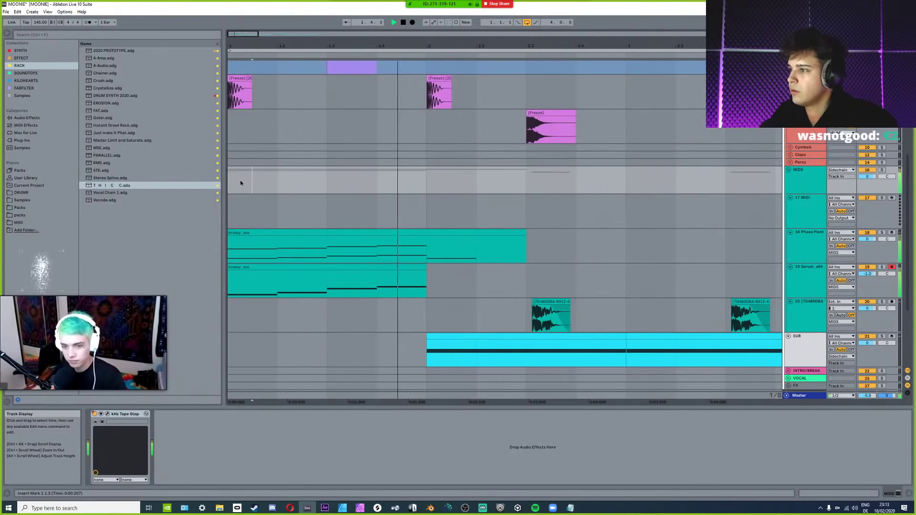
key("space")
key("ctrl+s")
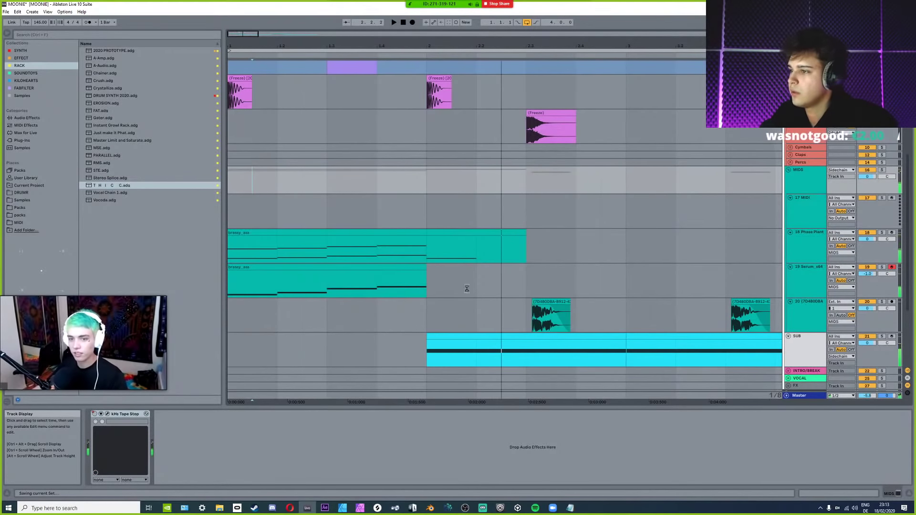
Enlarge the SUB track and inspect the settings of its Serum synth.
left_click(436, 337)
scroll(358, 354, "down", 3)
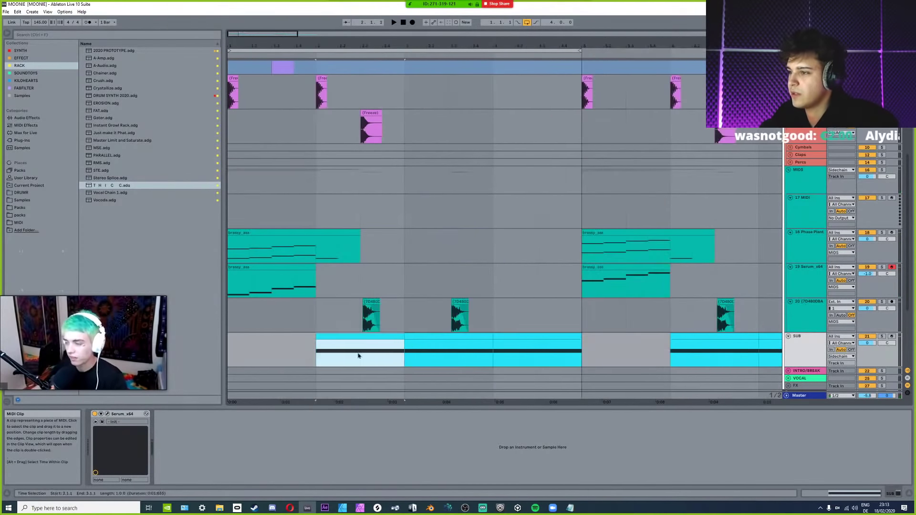
scroll(385, 337, "down", 2)
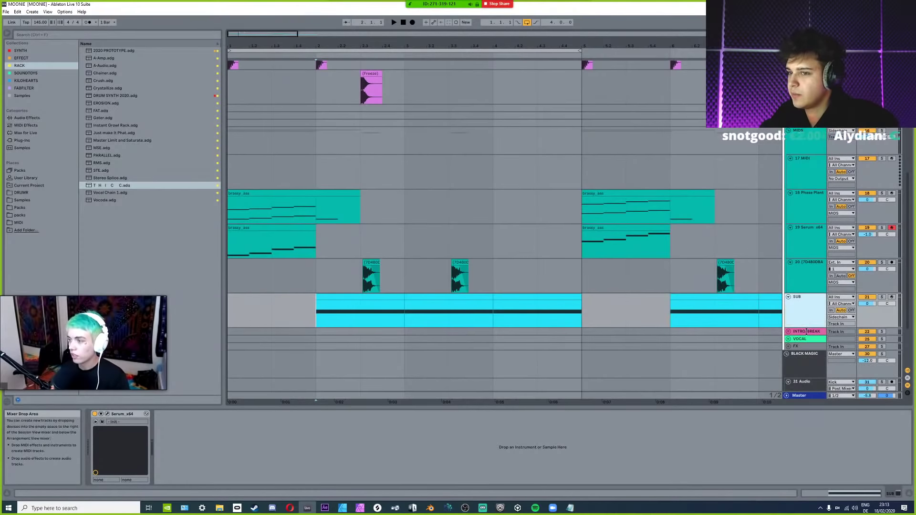
scroll(309, 325, "up", 3)
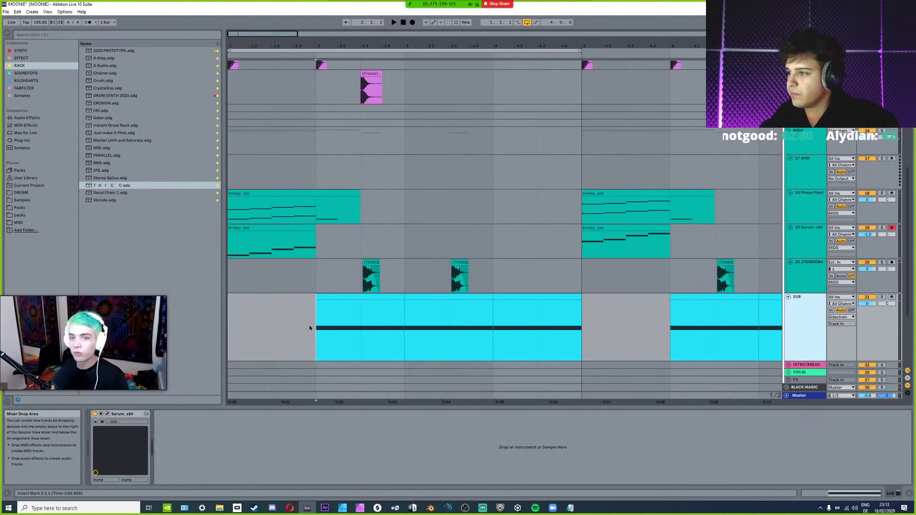
left_click(108, 413)
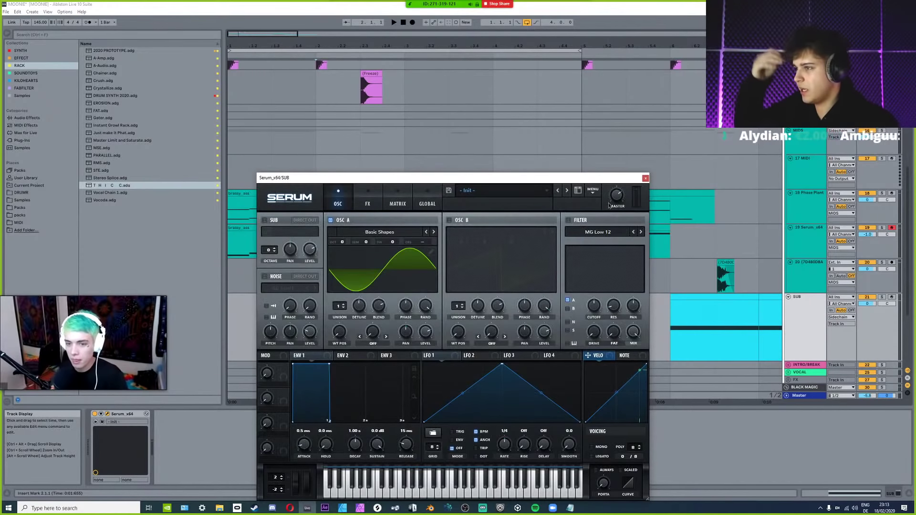
key("ctrl+alt+p")
Add the Erosion audio effect after Serum on the SUB track.
left_click(21, 57)
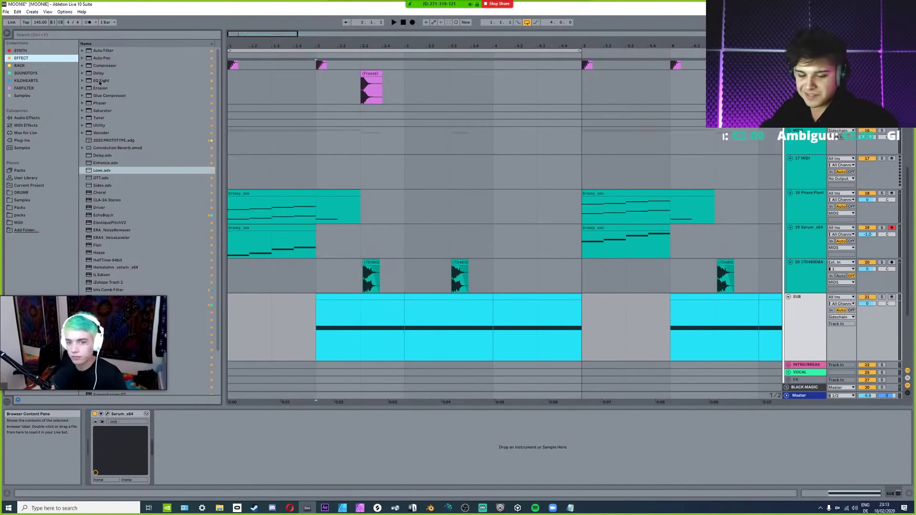
left_click(27, 117)
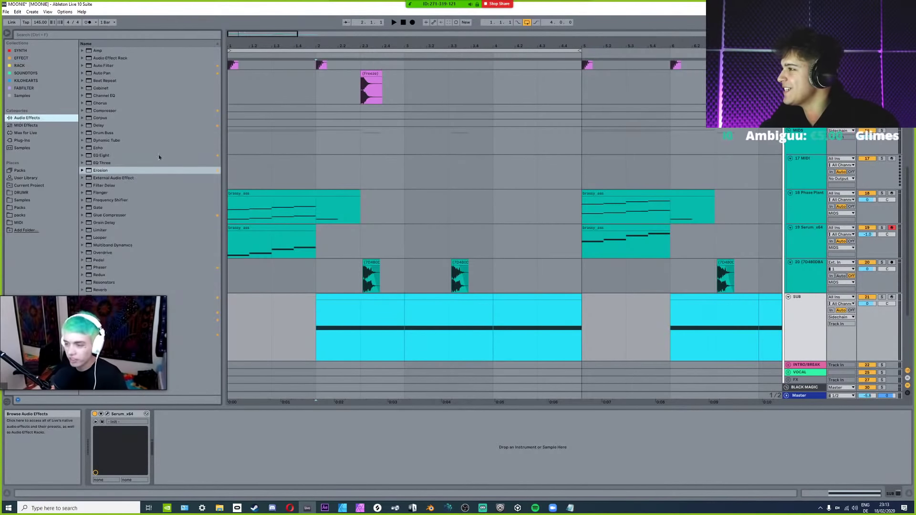
double_click(159, 170)
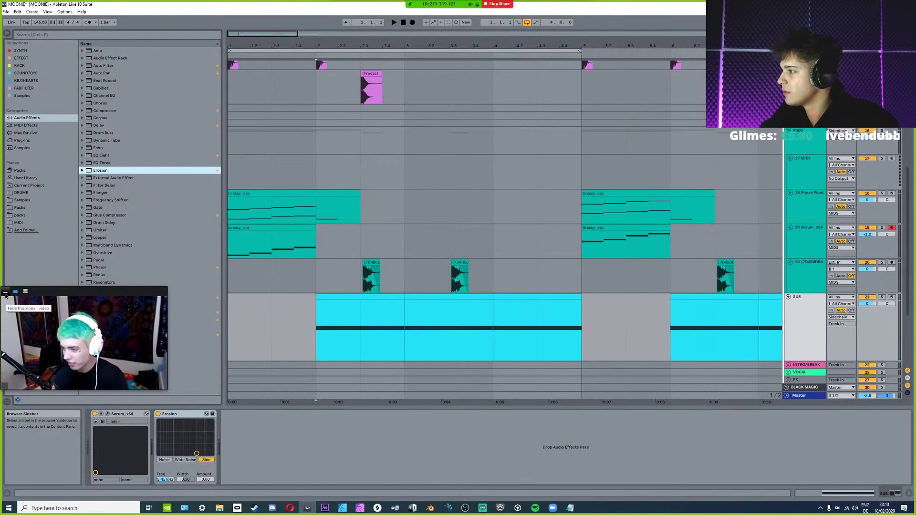
Add a Saturator after Erosion on the SUB track and switch Erosion to Wide Noise with a strong amount during playback.
left_click(6, 293)
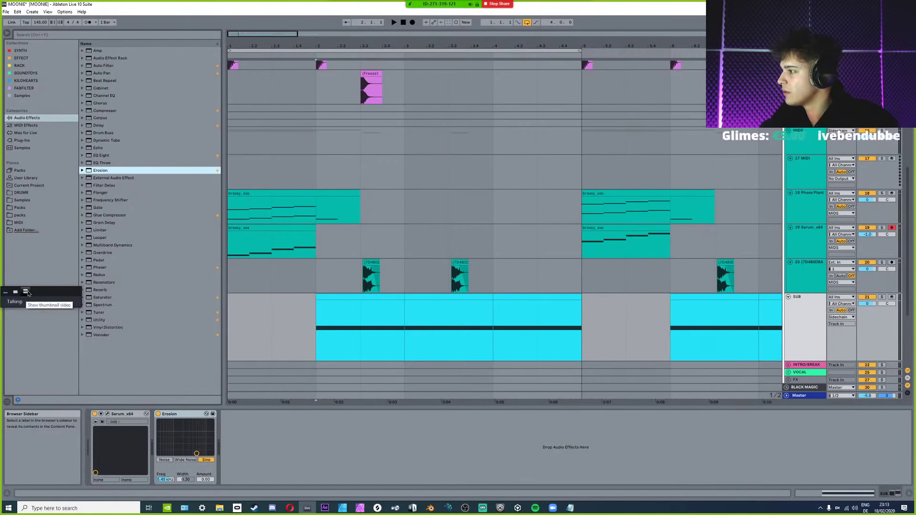
double_click(109, 298)
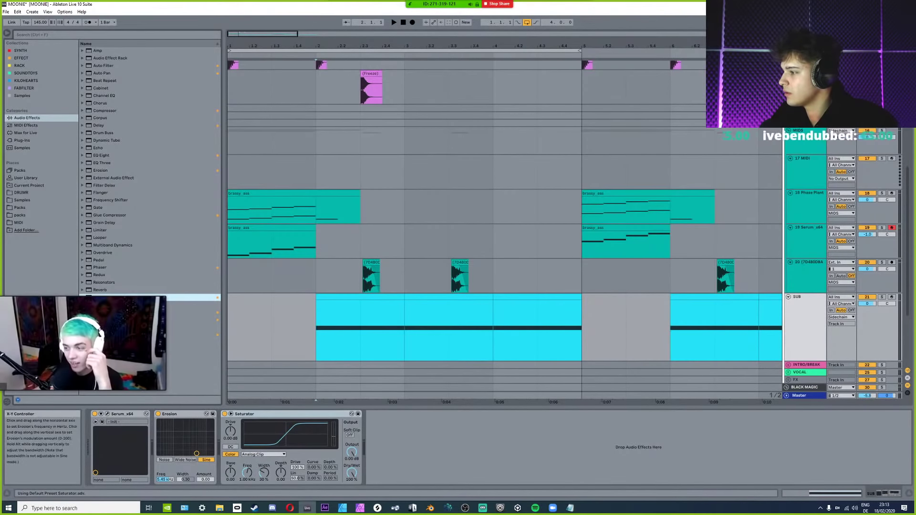
key("space")
left_click_drag(189, 442, 191, 425)
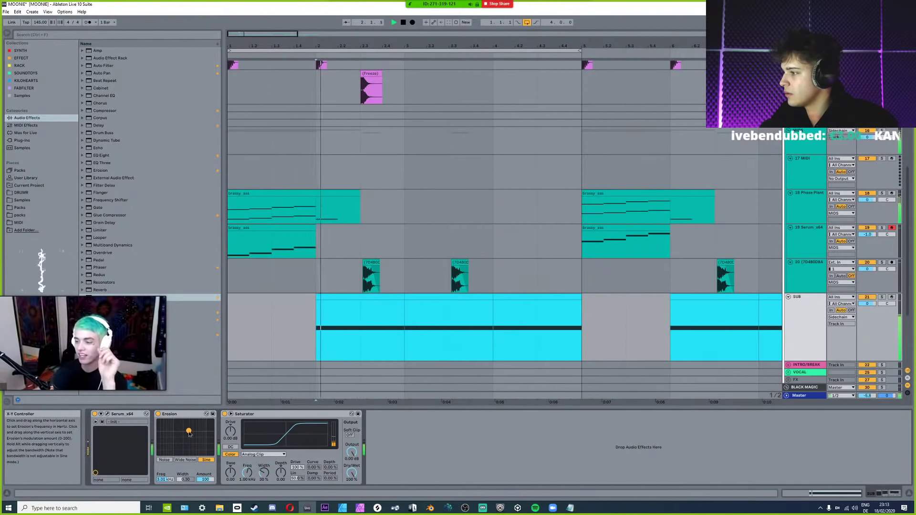
left_click(186, 459)
mouse_move(184, 428)
left_mouse_down()
mouse_move(205, 431)
mouse_move(189, 428)
left_mouse_up()
Set the SUB Saturator's colour Base to 9.14 and its Drive to 25.7 dB.
key("space")
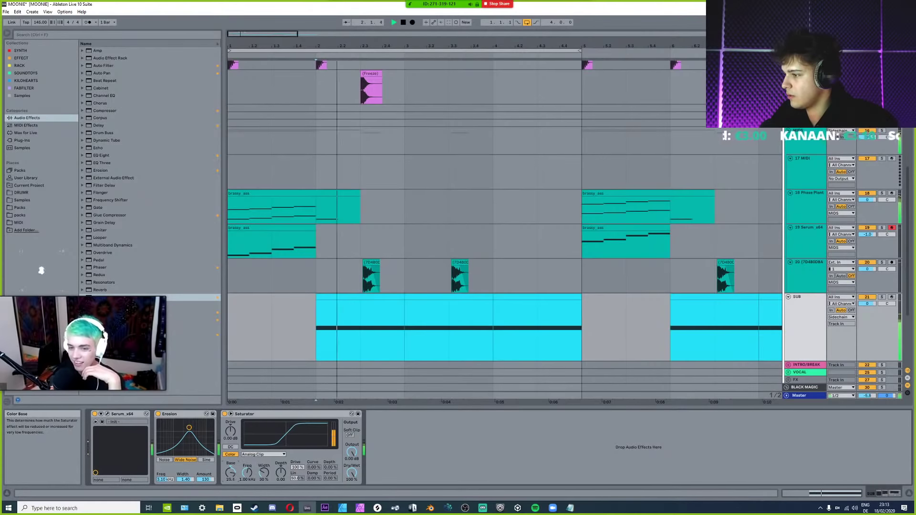
left_click_drag(232, 475, 232, 419)
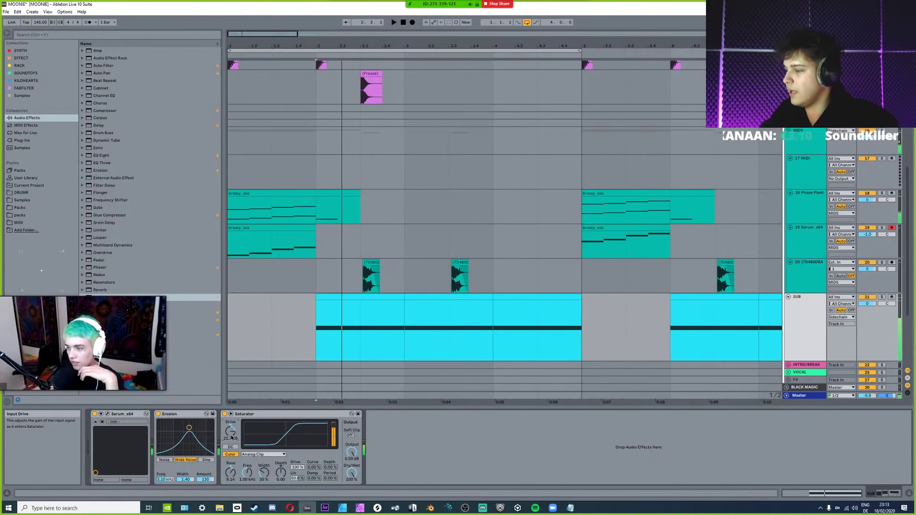
left_click_drag(232, 437, 231, 434)
Add an Auto Filter from the effect collection after the Saturator on the SUB track.
left_click(46, 87)
left_click(39, 57)
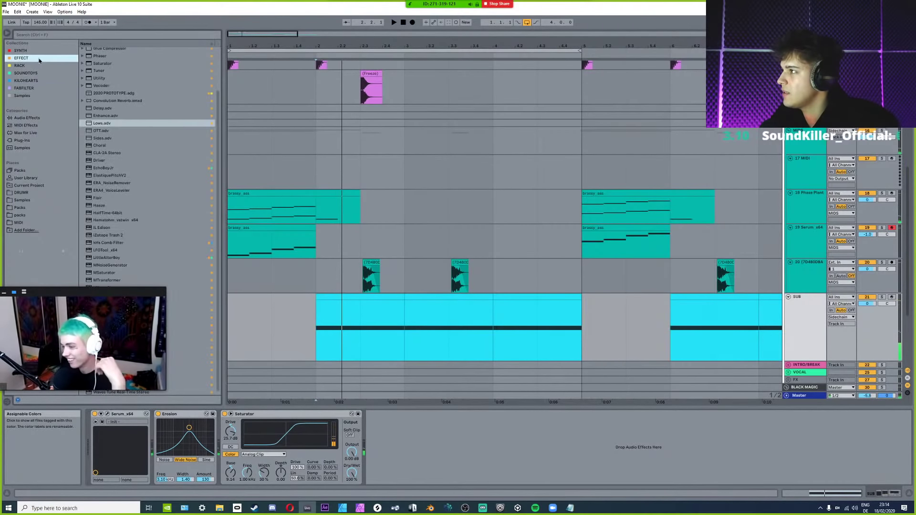
scroll(118, 75, "up", 3)
left_click(100, 51)
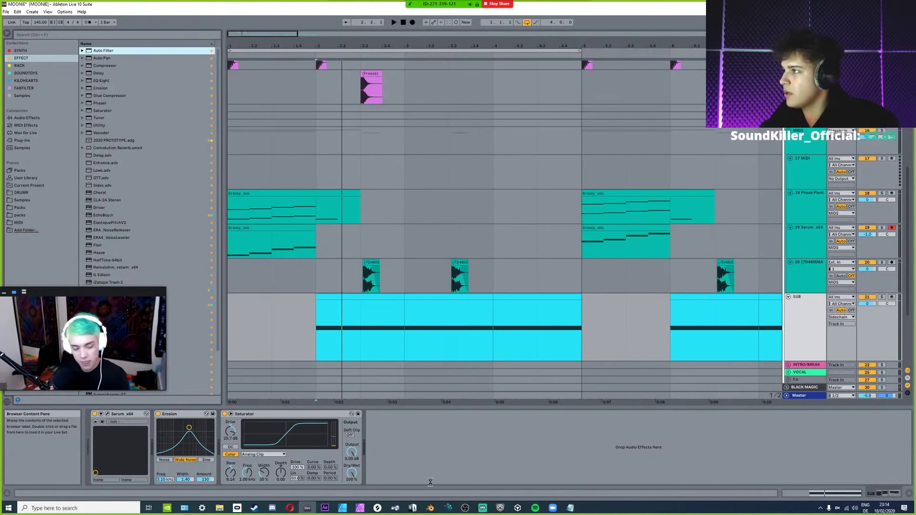
left_click_drag(429, 482, 440, 439)
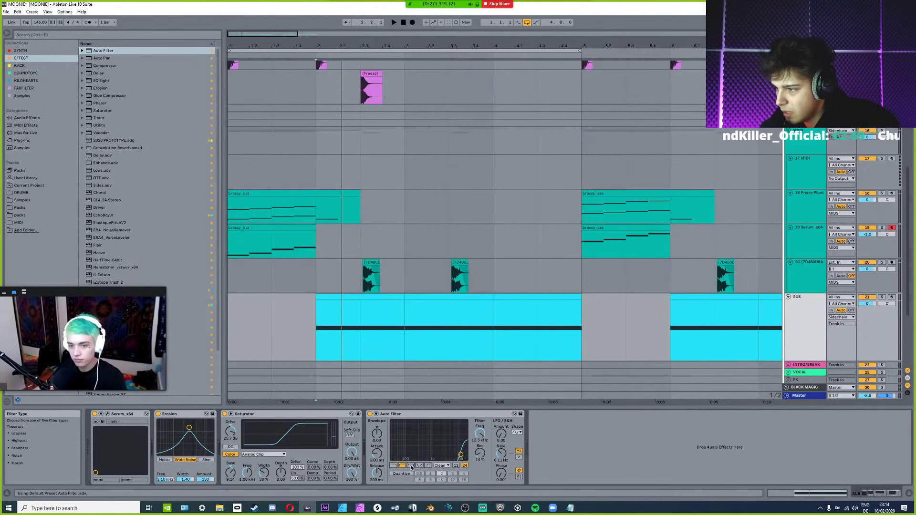
Set the Auto Filter to a notch at 430 Hz and the Saturator's Drive to 21.9 dB while auditioning the SUB.
left_click_drag(459, 459, 425, 451)
key("space")
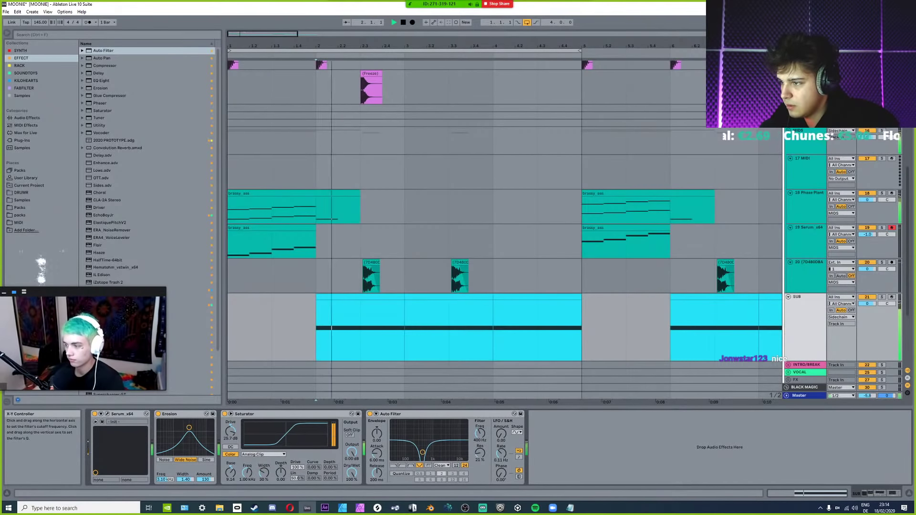
right_click(425, 451)
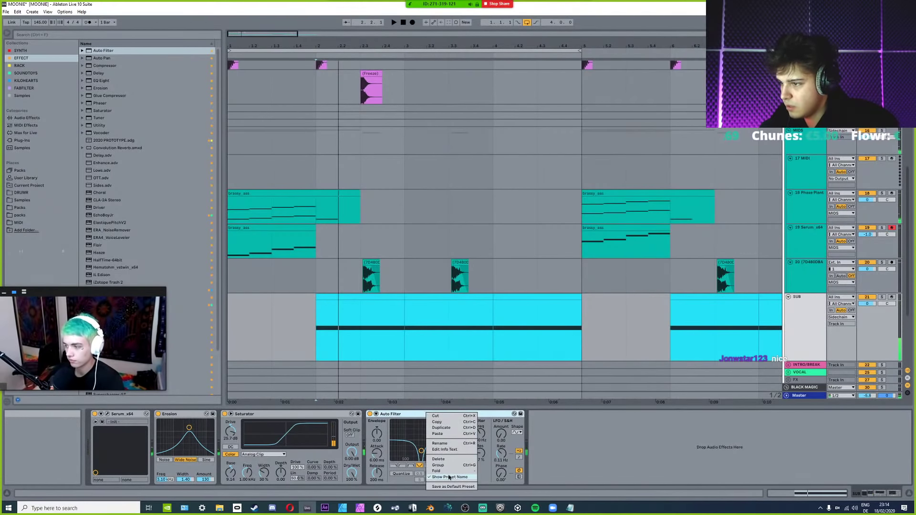
left_click(416, 420)
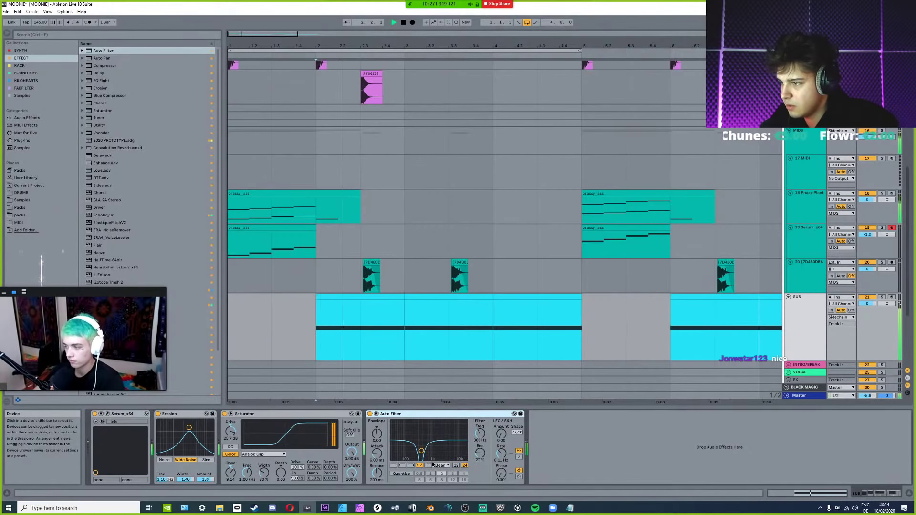
left_click_drag(421, 451, 423, 448)
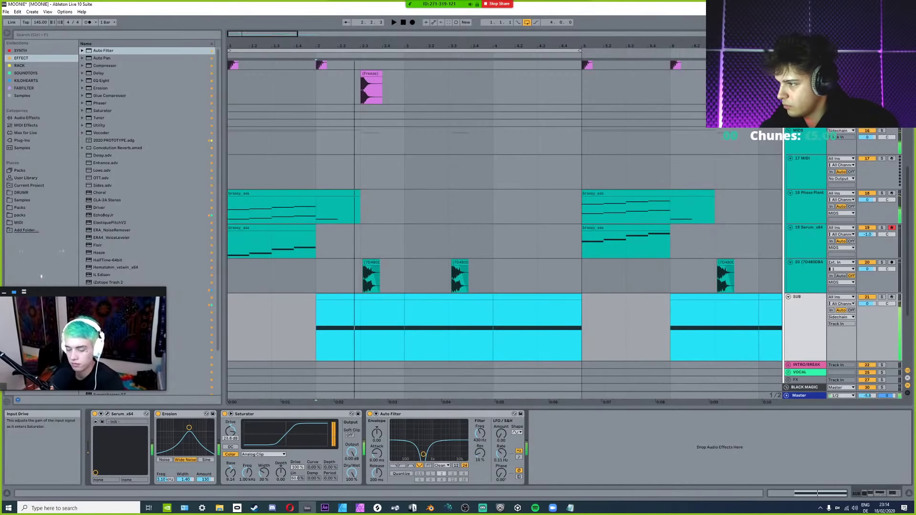
Group Erosion into an Audio Effect Rack, create a second empty chain and solo the Erosion chain.
left_click(178, 414)
key("ctrl+g")
left_click(158, 428)
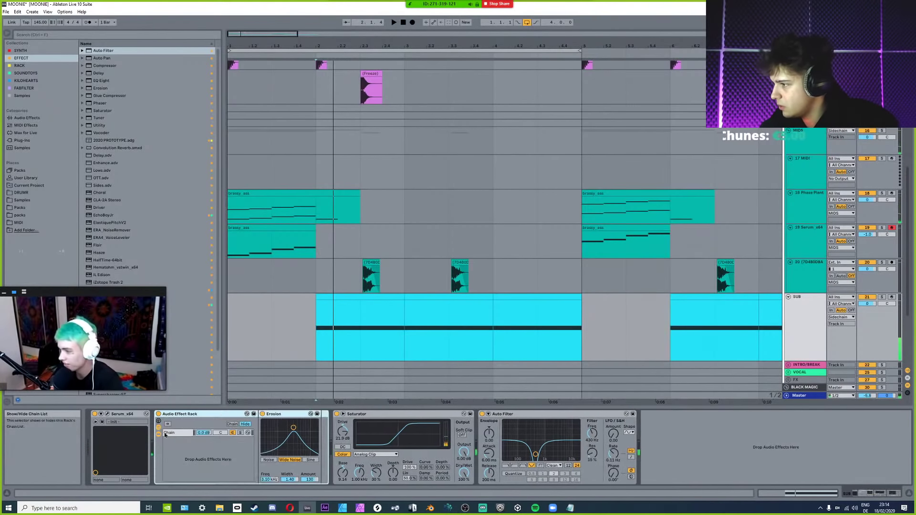
right_click(173, 442)
left_click(241, 433)
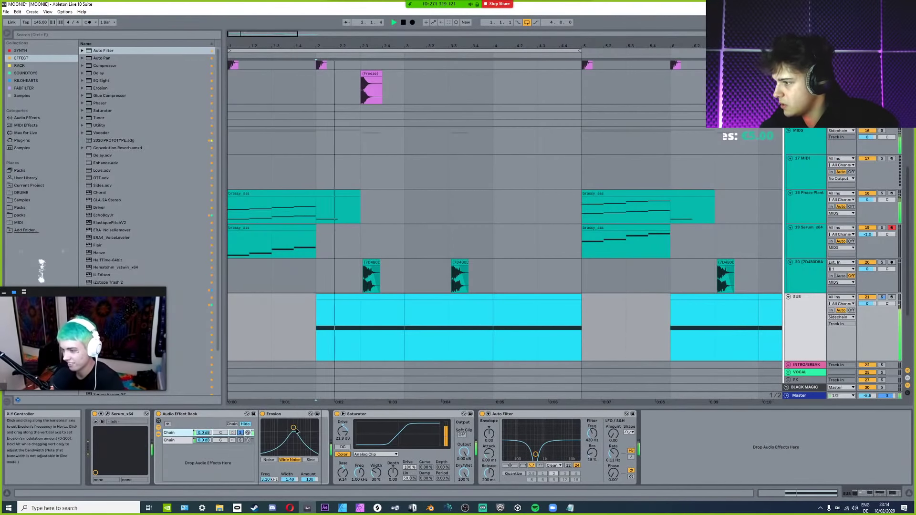
Raise Erosion's Amount to 200 and insert an EQ Eight after it inside the rack chain.
left_click_drag(290, 479, 290, 470)
key("space")
left_click(24, 87)
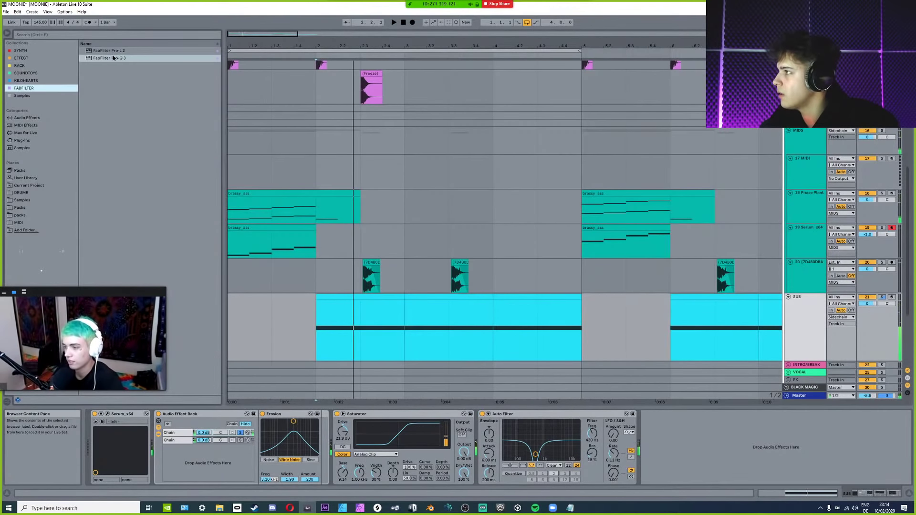
left_click(21, 57)
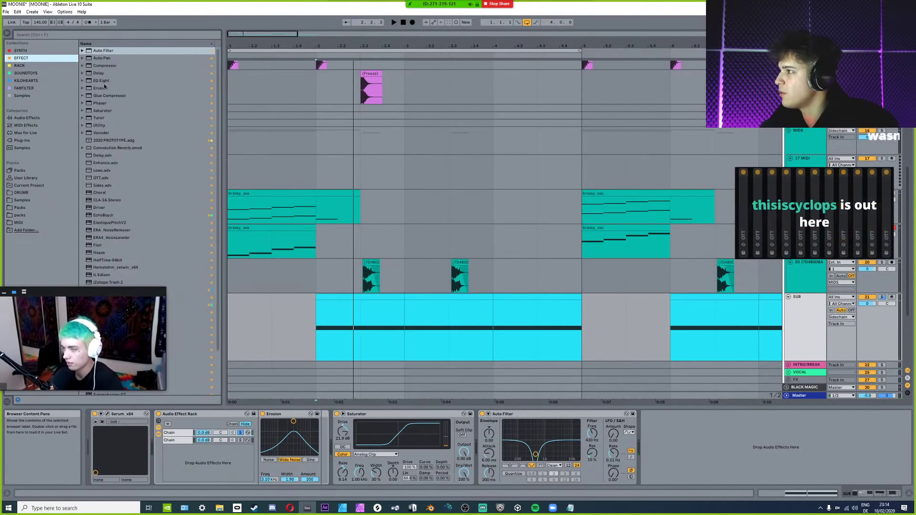
left_click_drag(101, 82, 327, 452)
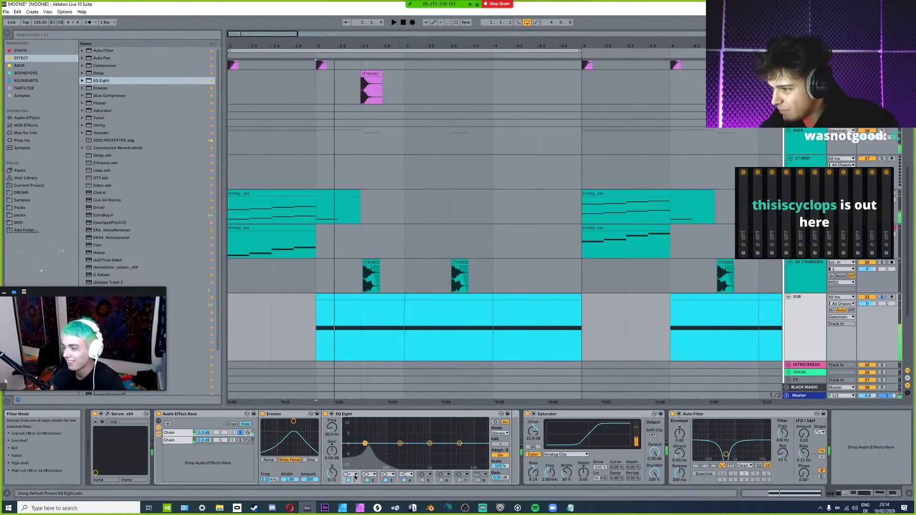
Set the EQ Eight's first band to a low cut at 527 Hz and its output gain to 12 dB.
left_click(355, 477)
left_click(352, 427)
left_click_drag(365, 444, 417, 456)
key("space")
key("space")
key("space")
key("space")
key("space")
left_click_drag(500, 478, 500, 448)
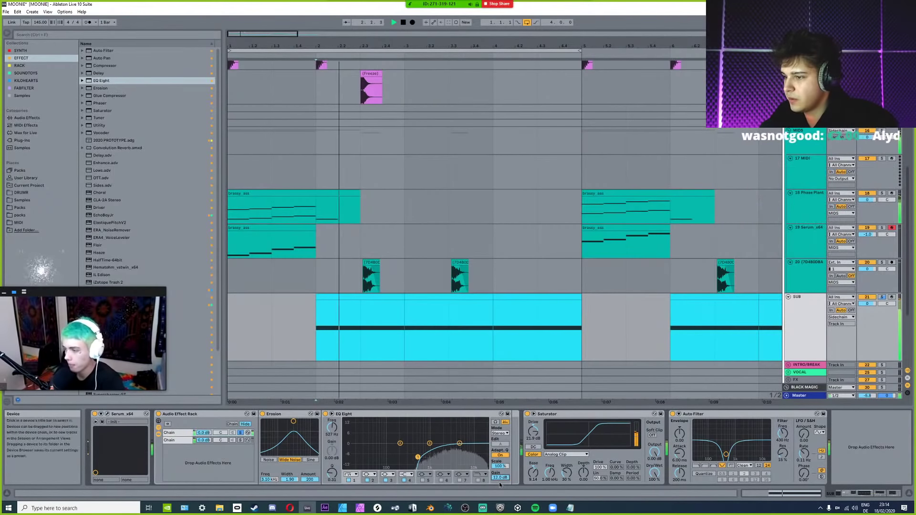
Unsolo the Erosion chain, blend its volume during playback and fold the Audio Effect Rack.
key("space")
left_click(240, 433)
key("space")
key("space")
key("space")
mouse_move(204, 433)
left_mouse_down()
mouse_move(203, 410)
mouse_move(176, 451)
left_mouse_up()
key("space")
double_click(198, 419)
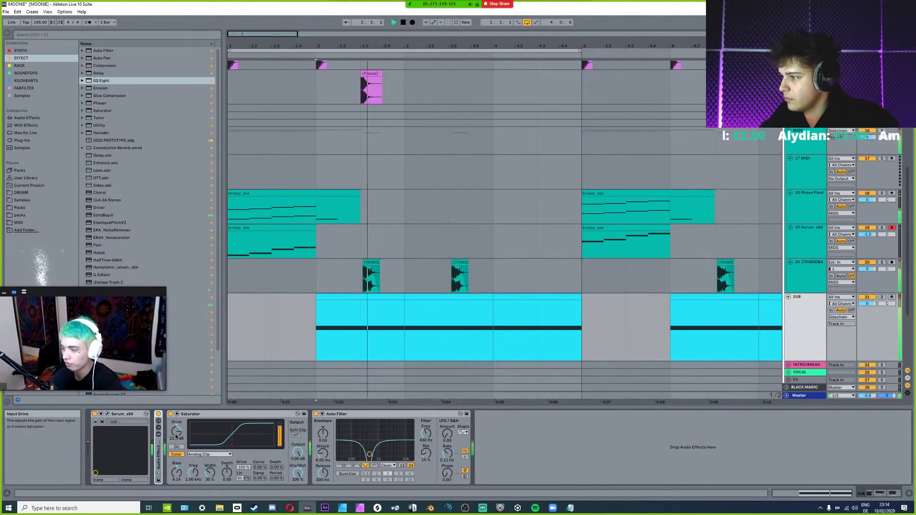
Set the Auto Filter's notch to 301 Hz and the Saturator's Drive to 14.9 dB with Base at 1.71.
key("space")
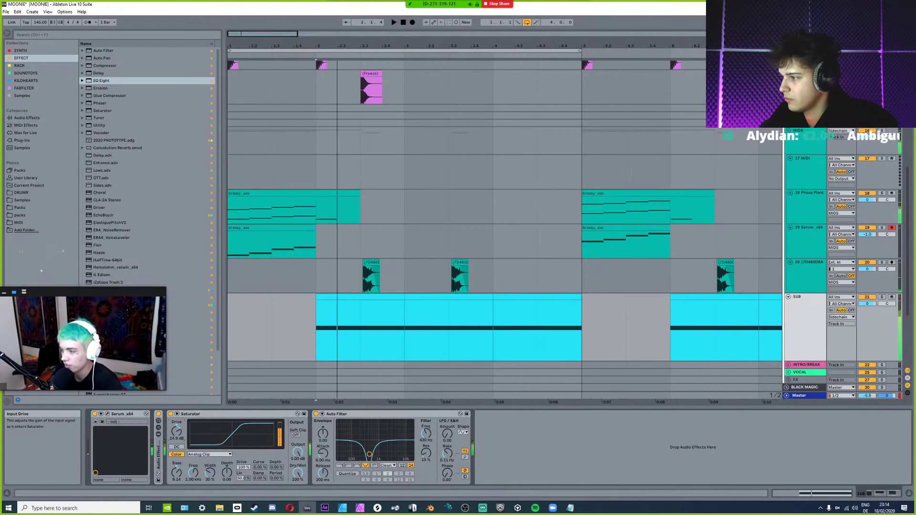
left_click_drag(369, 454, 378, 454)
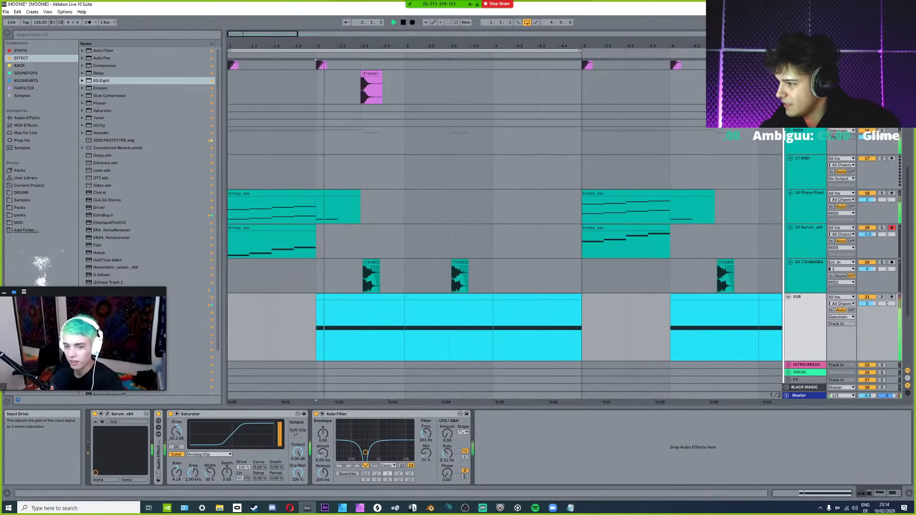
left_click_drag(176, 432, 176, 481)
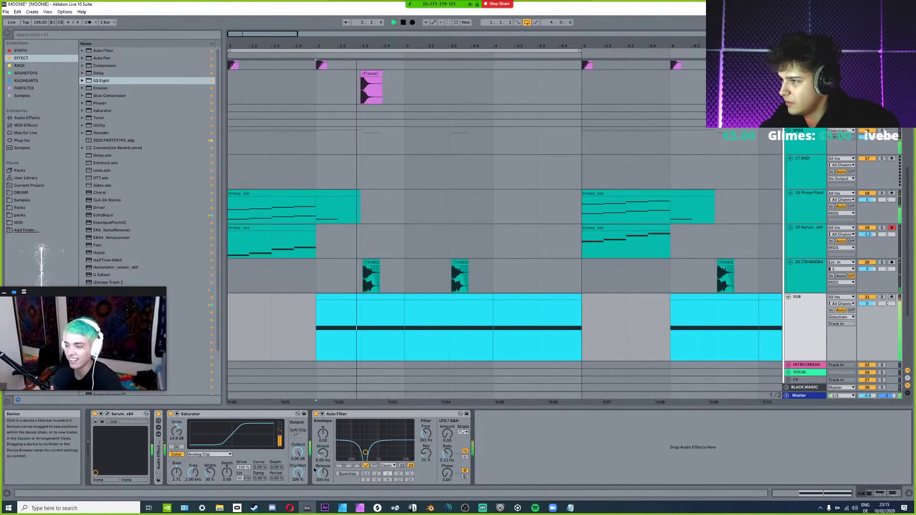
Set the Saturator's Base to 2.29 and move the Auto Filter's notch to about 830 Hz while repeatedly auditioning the SUB.
left_click_drag(372, 451, 378, 444)
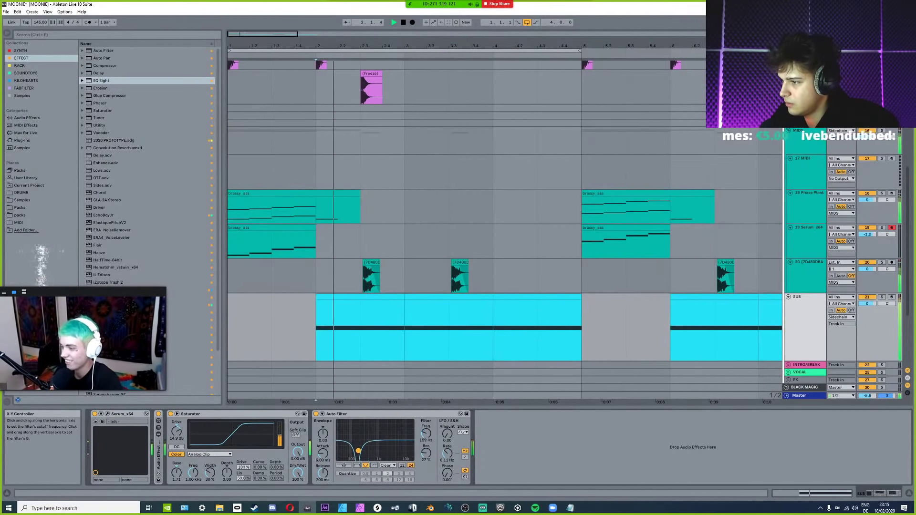
key("space")
mouse_move(176, 472)
left_mouse_down()
mouse_move(176, 487)
mouse_move(176, 477)
left_mouse_up()
key("space")
key("space")
key("space")
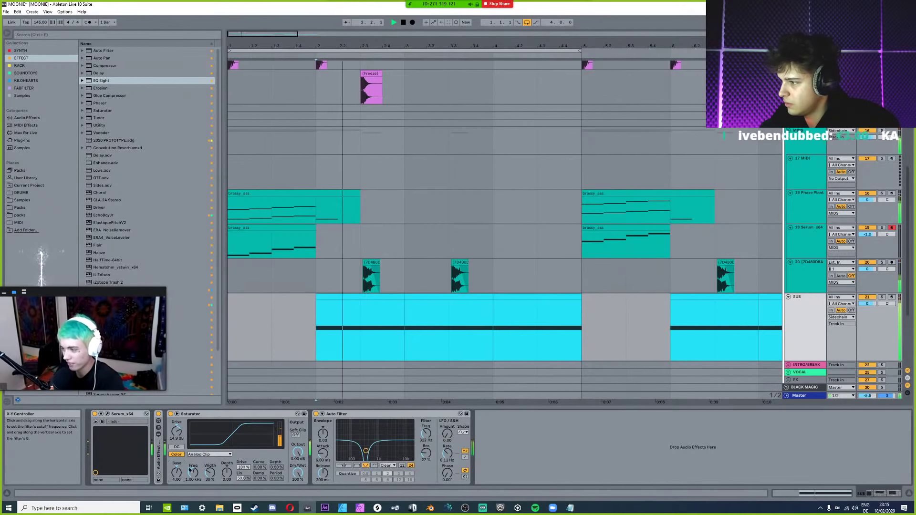
left_click_drag(382, 454, 378, 450)
key("space")
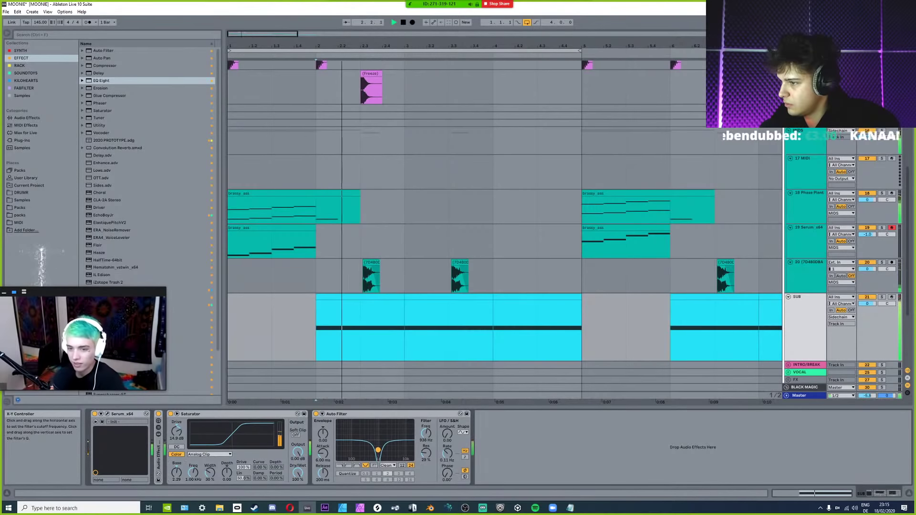
key("space")
key("space")
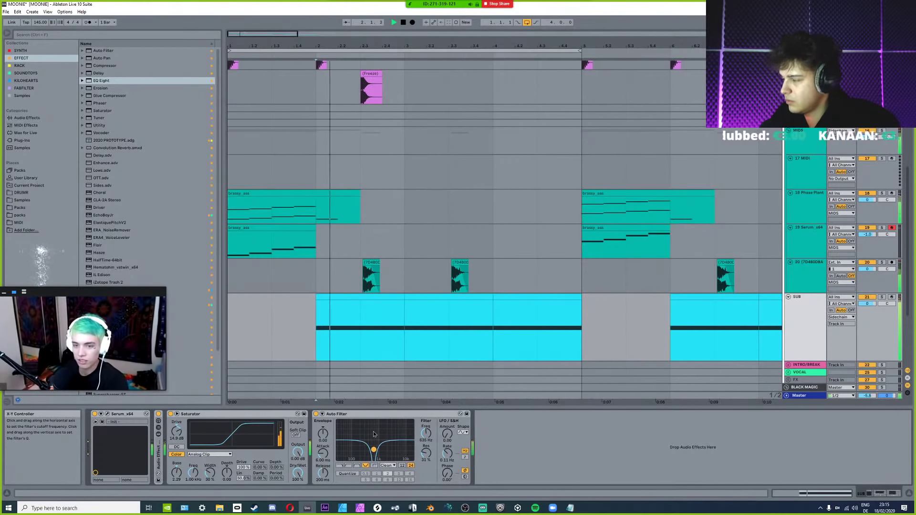
key("space")
key("space")
Lower the SUB track's volume, checking the level by playing the arrangement from 1.1.1, and save the Live Set.
key("space")
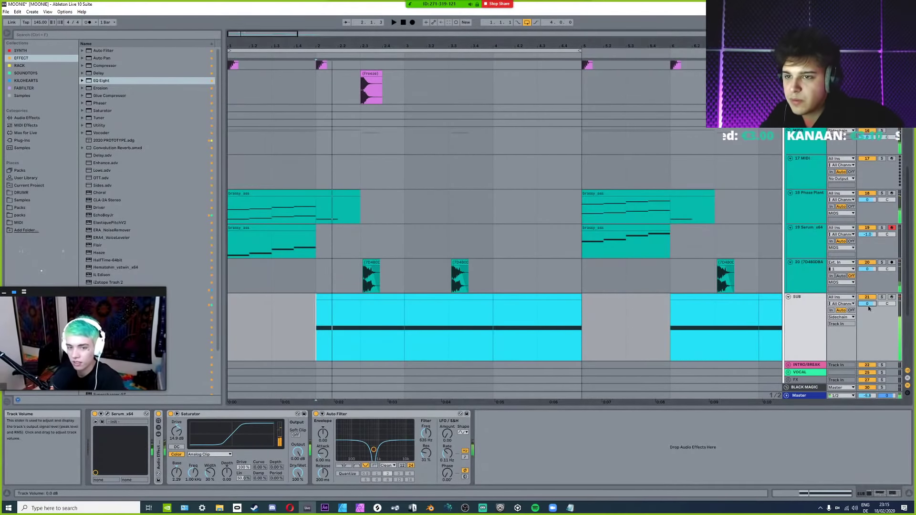
scroll(429, 274, "down", 3)
scroll(247, 205, "up", 10)
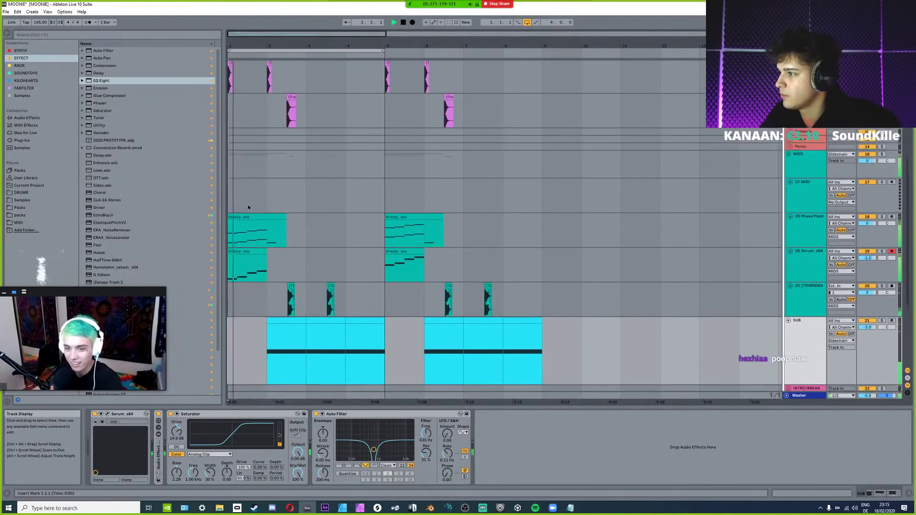
key("space")
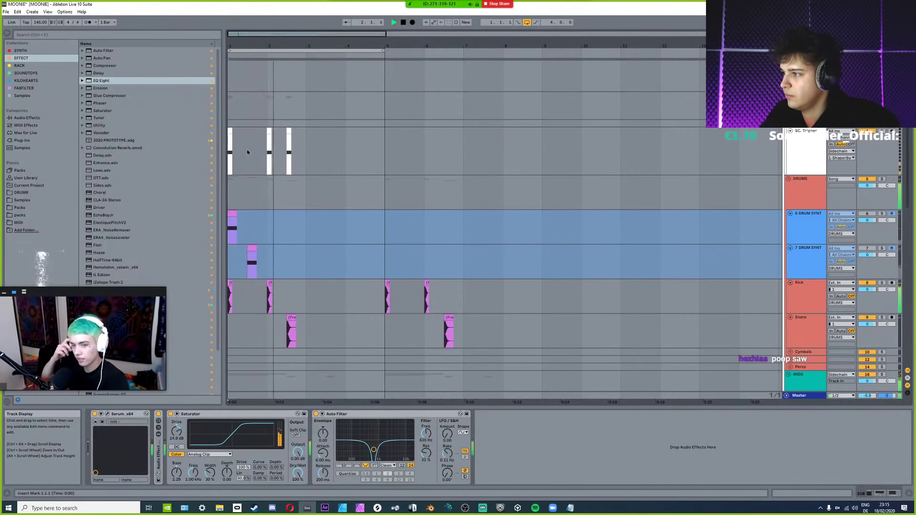
scroll(247, 152, "down", 8)
scroll(247, 151, "up", 5)
key("ctrl+s")
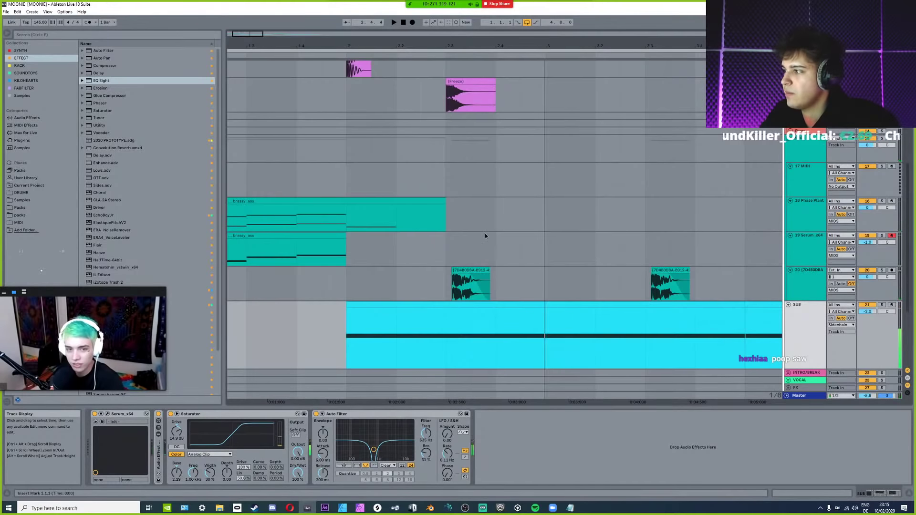
Duplicate the Kick and Snare clips of bar 2 into bars 3 and 4 and play from 2.1.1 to check them.
scroll(485, 233, "down", 3)
scroll(485, 233, "up", 3)
left_click_drag(404, 186, 329, 140)
key("ctrl+d")
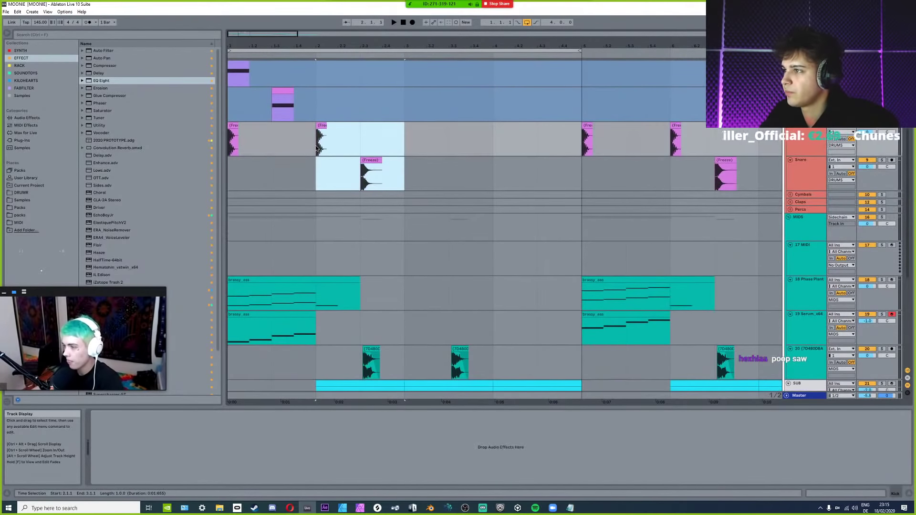
key("ctrl+d")
left_click(307, 142)
key("space")
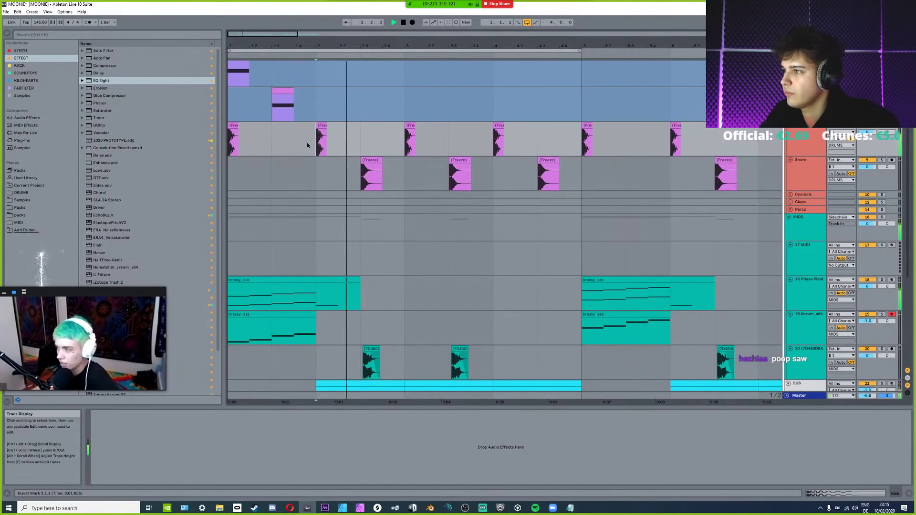
left_click(319, 125)
key("space")
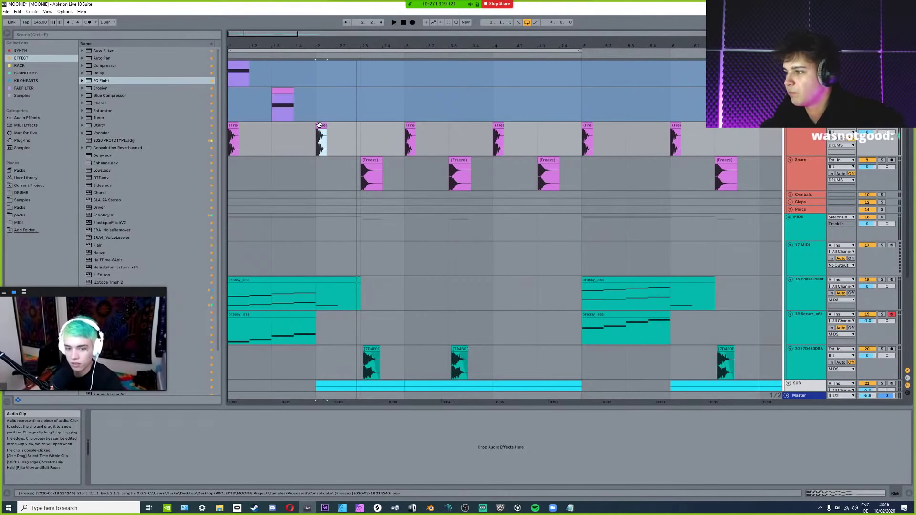
Place the playback start at 2.1.1 on the SUB track and solo that track.
scroll(322, 215, "down", 5)
left_click(324, 301)
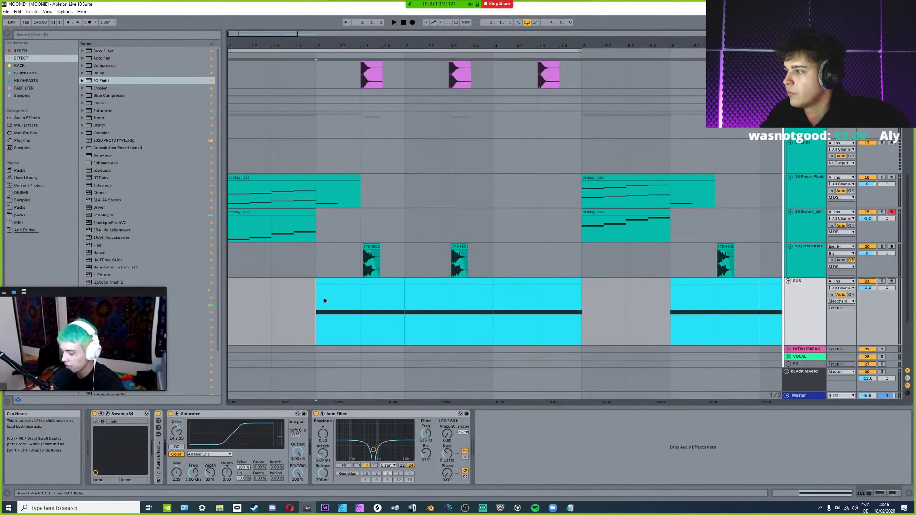
left_click(882, 282)
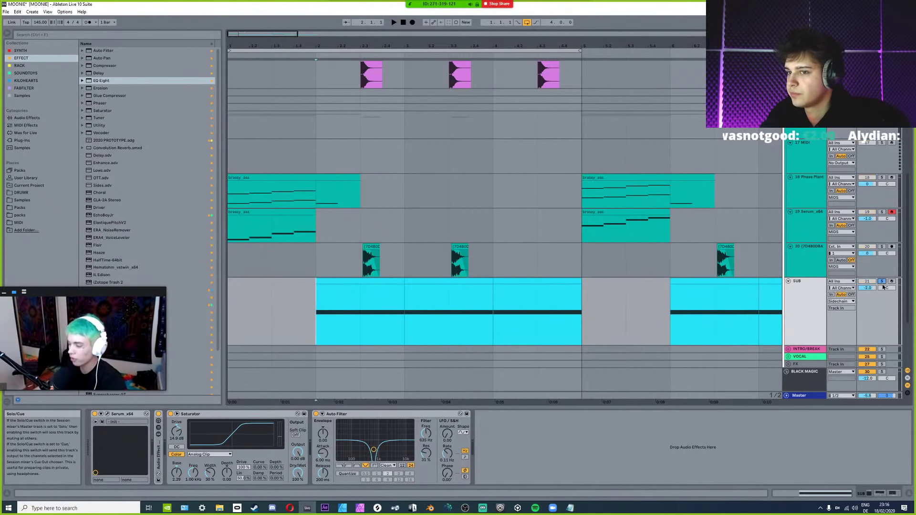
Audition the soloed SUB, open and close its Serum synth window, and display the track's Pitch Bend automation.
key("space")
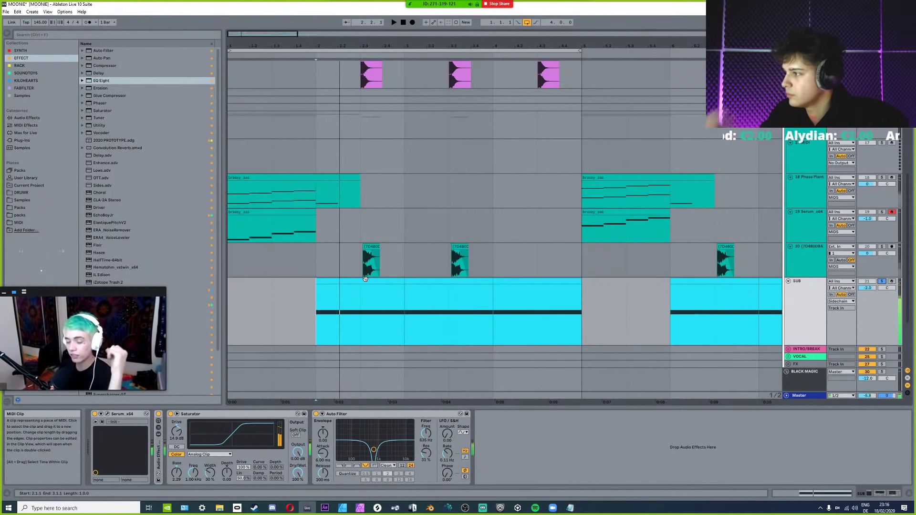
key("ctrl+alt+p")
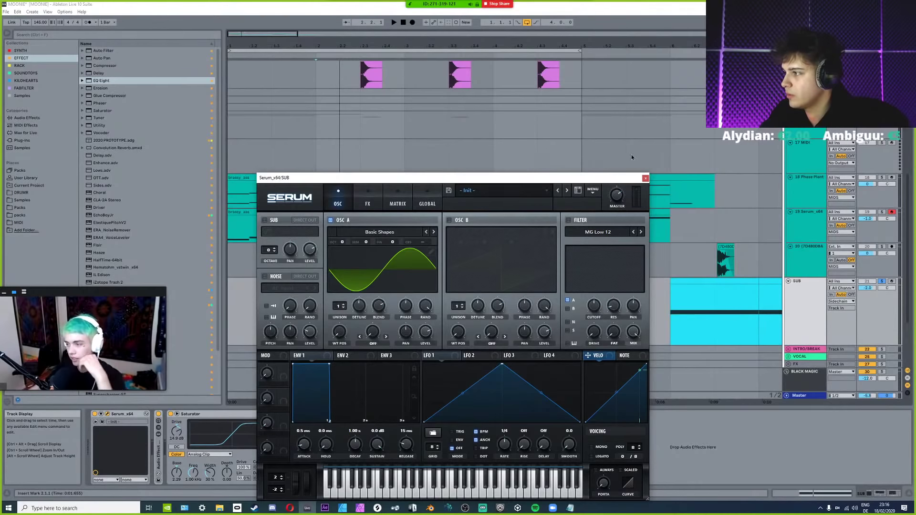
left_click(644, 178)
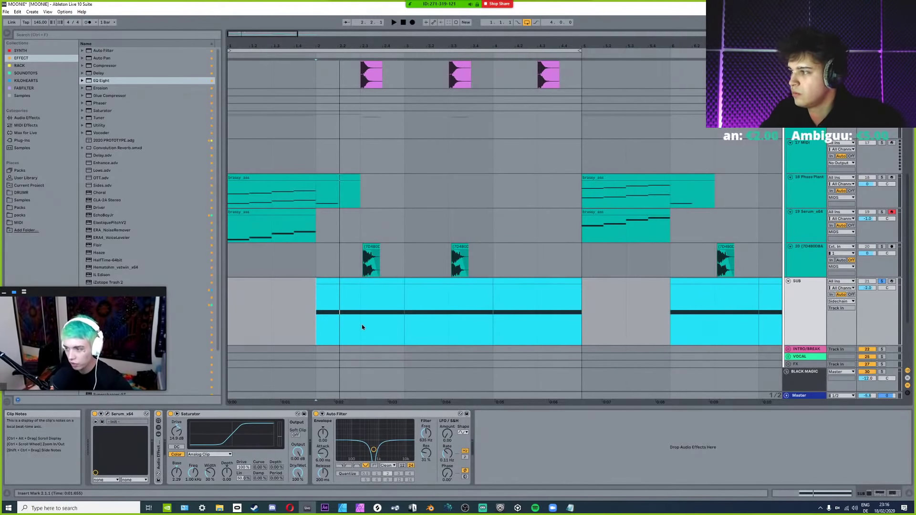
key("a")
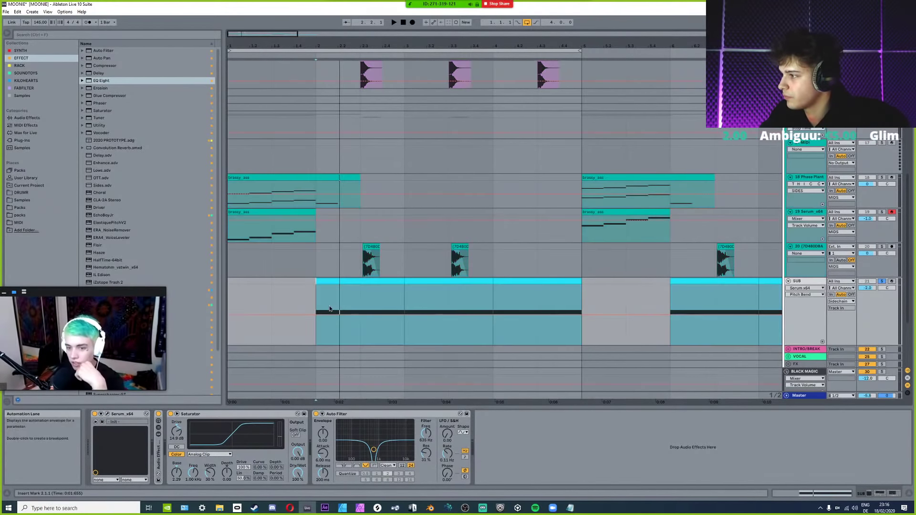
Raise the SUB's Pitch Bend automation at 2.1.1 to about 0.68 so it falls back to zero, and audition the pitch drop.
left_click_drag(318, 314, 318, 305)
key("space")
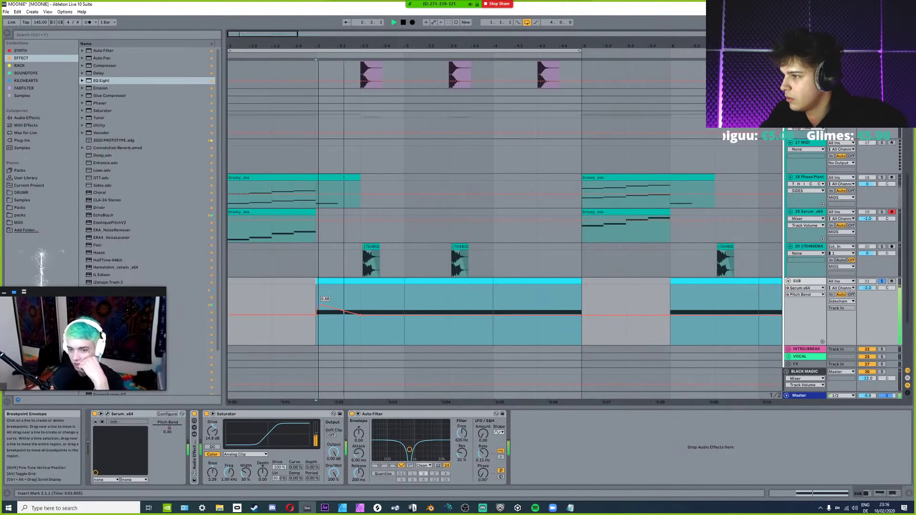
scroll(358, 315, "up", 3, "ctrl")
key("space")
key("space")
Refine the Pitch Bend drop starting at 2.1.1 while auditioning it repeatedly, and duplicate the half-bar curve along the SUB clip.
left_click_drag(359, 317, 260, 303)
key("space")
key("space")
key("space")
key("space")
key("space")
key("space")
key("space")
key("space")
key("space")
key("space")
key("space")
key("ctrl+d")
scroll(306, 291, "down", 3)
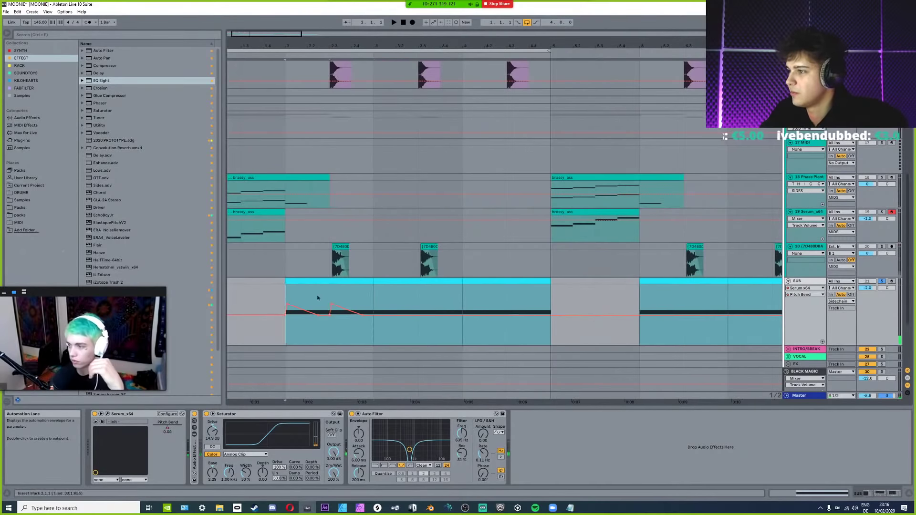
In the SUB clip at bar 2, shorten the E0 note to half a beat and duplicate it twice.
key("a")
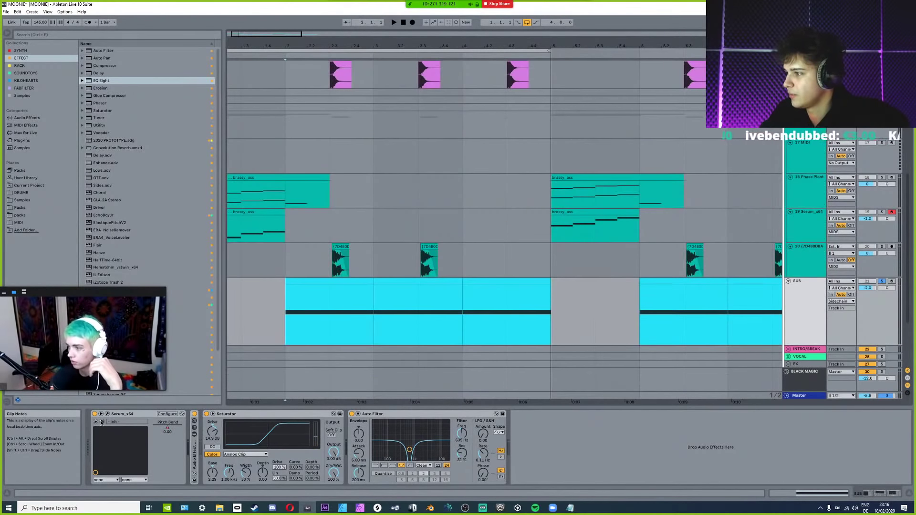
double_click(315, 291)
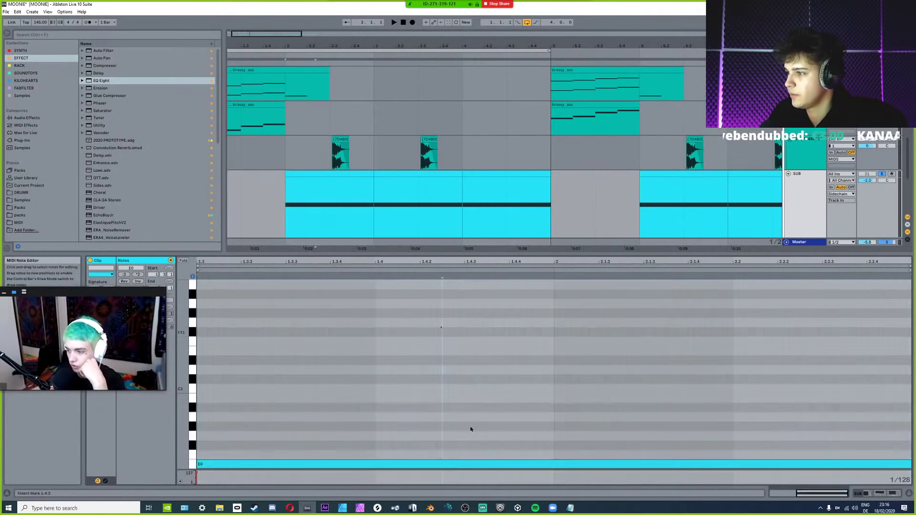
key("ctrl+a")
key("z")
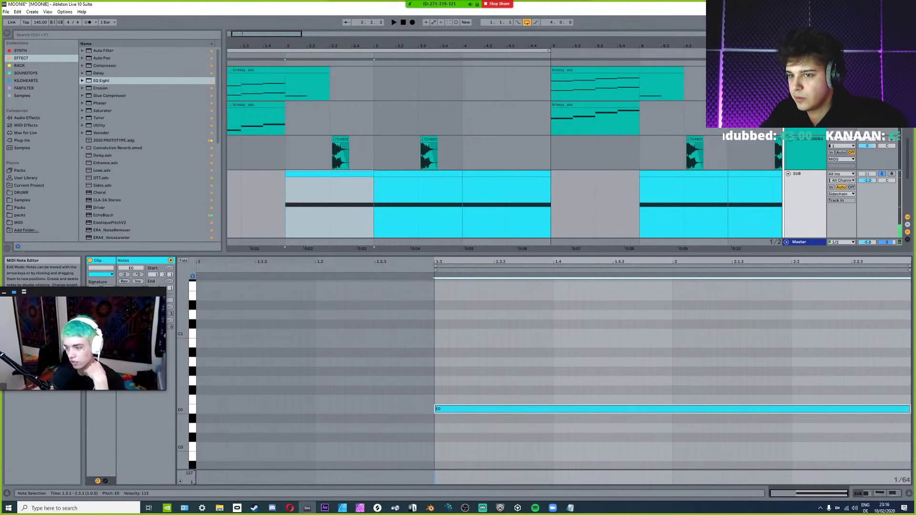
left_click_drag(909, 409, 498, 424)
key("space")
key("space")
key("ctrl+d")
key("ctrl+d")
Move the third E0 note to 1.4, extend it to a full beat, and duplicate the three-note pattern to 2.1.1 in the clip.
left_click_drag(540, 391, 580, 412)
key("Left")
left_click_drag(572, 375, 589, 431)
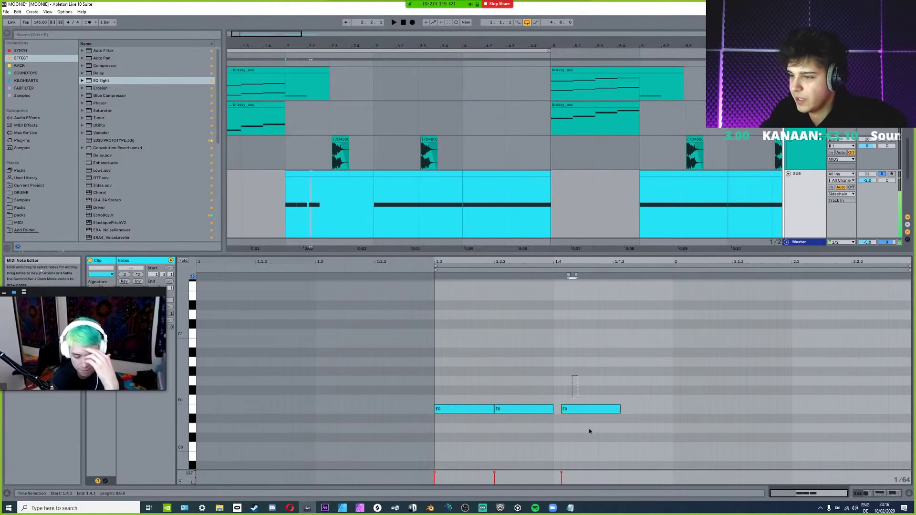
key("Left")
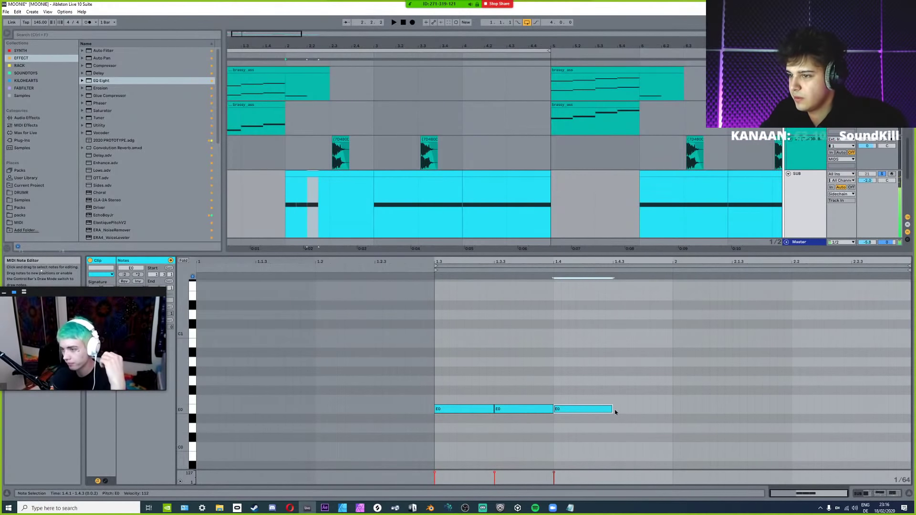
key("shift+Right")
key("ctrl+a")
key("ctrl+d")
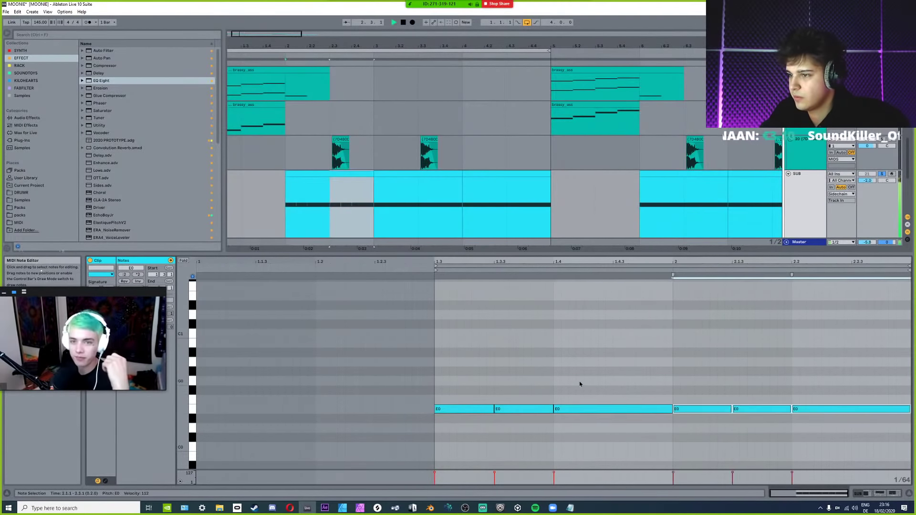
Play the new SUB note pattern from 2.1.1 in the arrangement and show the track delay settings.
key("space")
left_click(280, 211)
key("space")
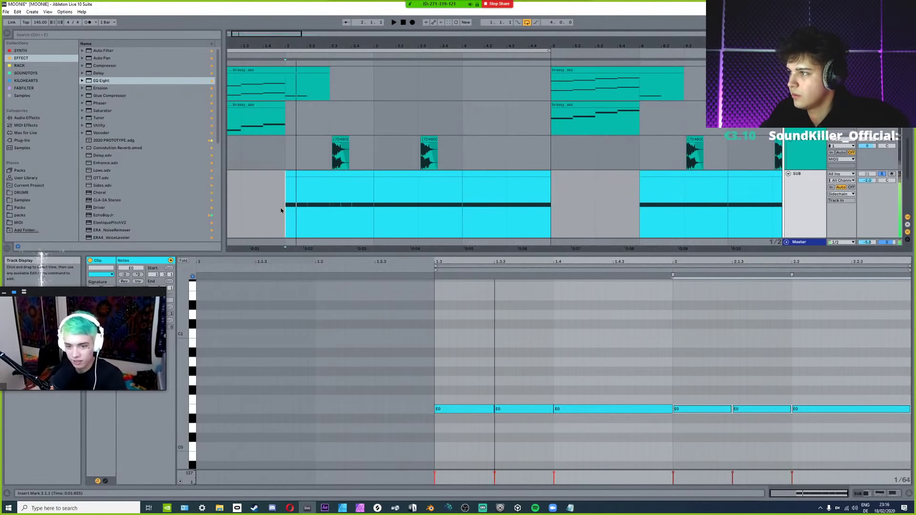
left_click(907, 241)
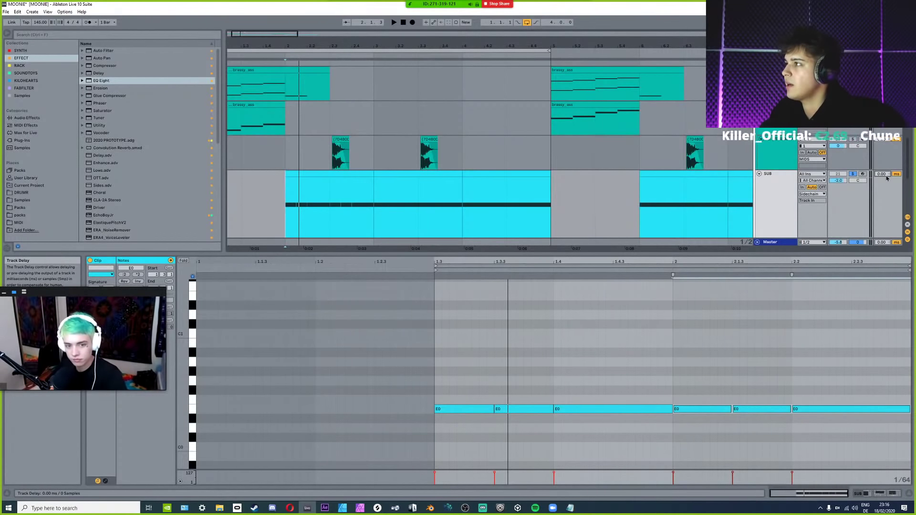
Set the project tempo to 150 BPM and audition the SUB from 2.1.1.
left_click(39, 22)
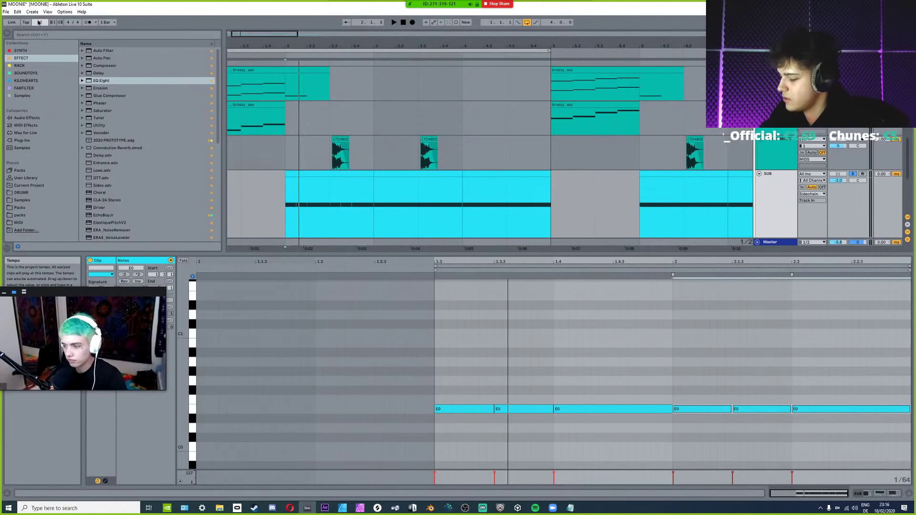
type("150")
key("Return")
key("space")
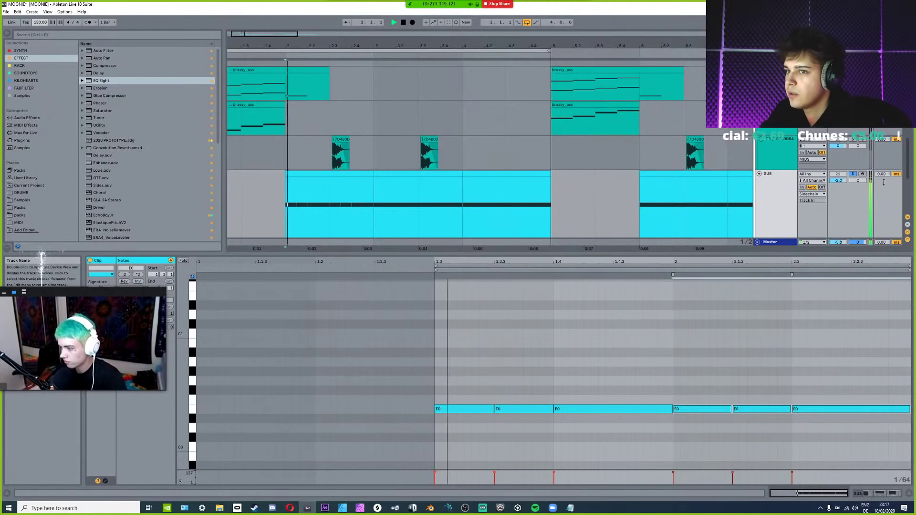
key("space")
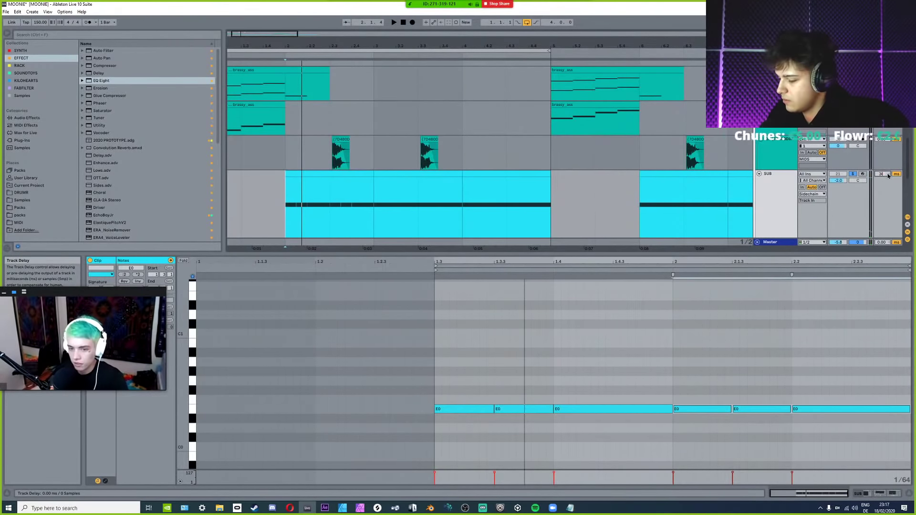
Enter a 36 ms track delay for the SUB, unsolo the track, and raise the delay to 58 ms while playing from 2.1.1.
key("space")
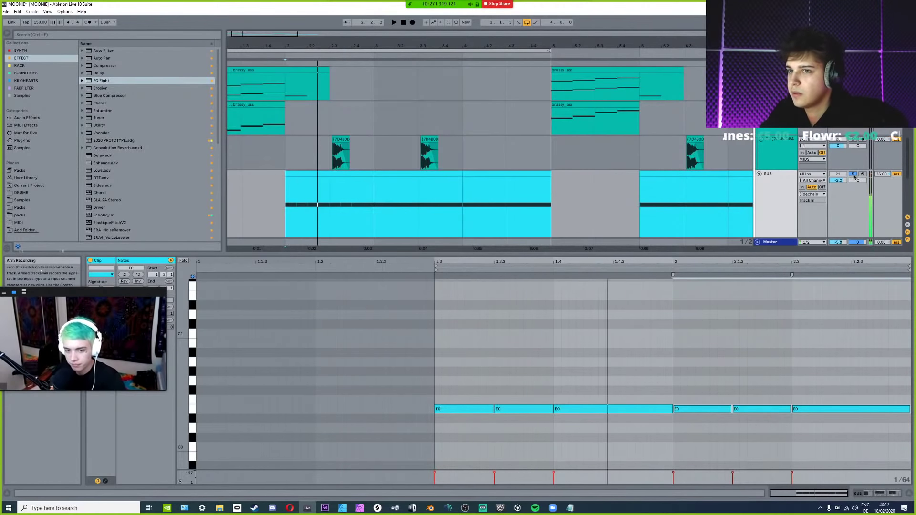
left_click(779, 208)
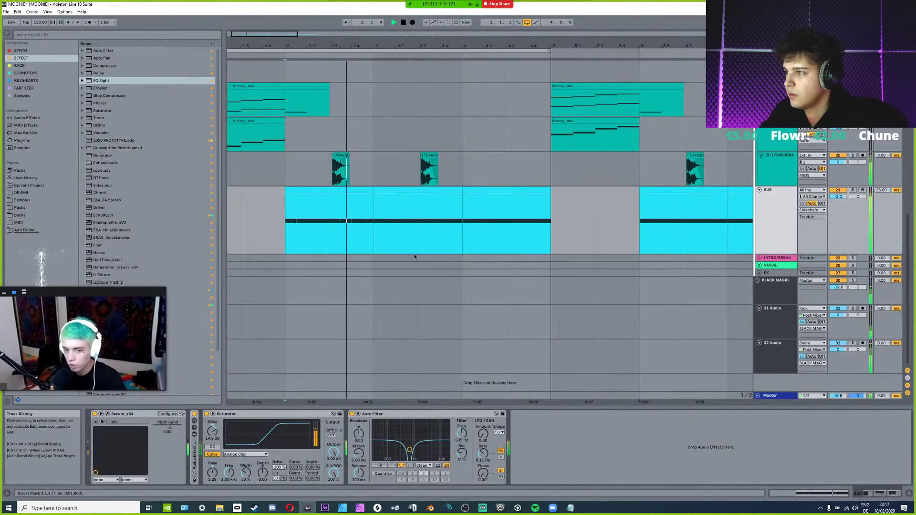
double_click(356, 197)
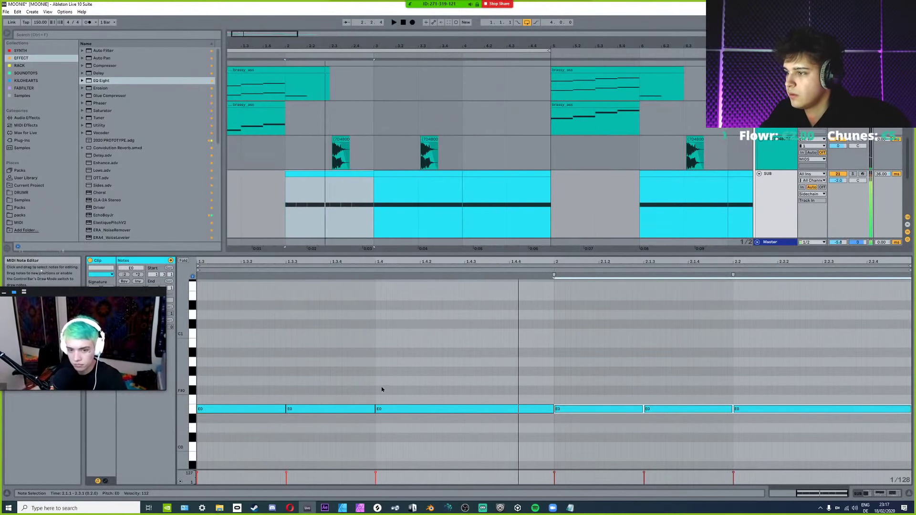
key("space")
left_click_drag(881, 174, 881, 162)
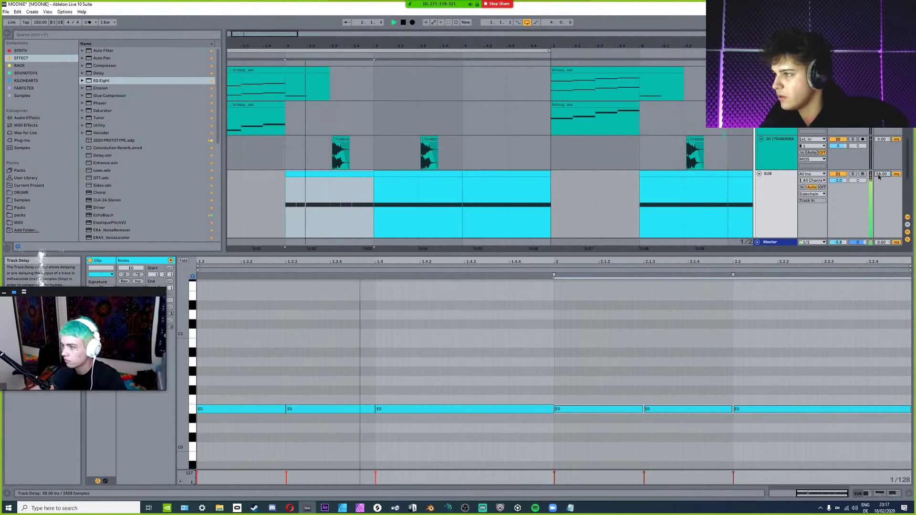
left_click(768, 224)
key("space")
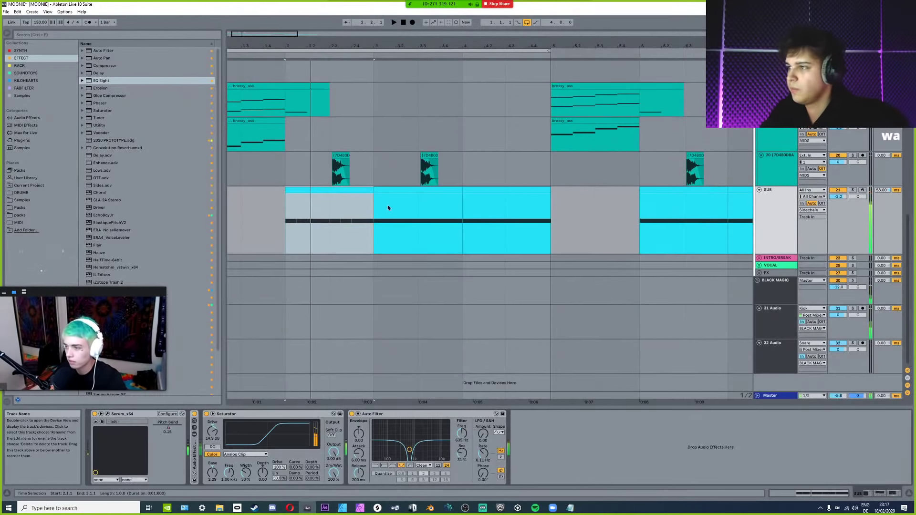
Shorten the SUB clip's third E0 note, starting at 1.4, so it ends at 1.4.3, and audition the gap.
double_click(388, 205)
left_click(552, 409)
left_click_drag(553, 409, 464, 408)
key("space")
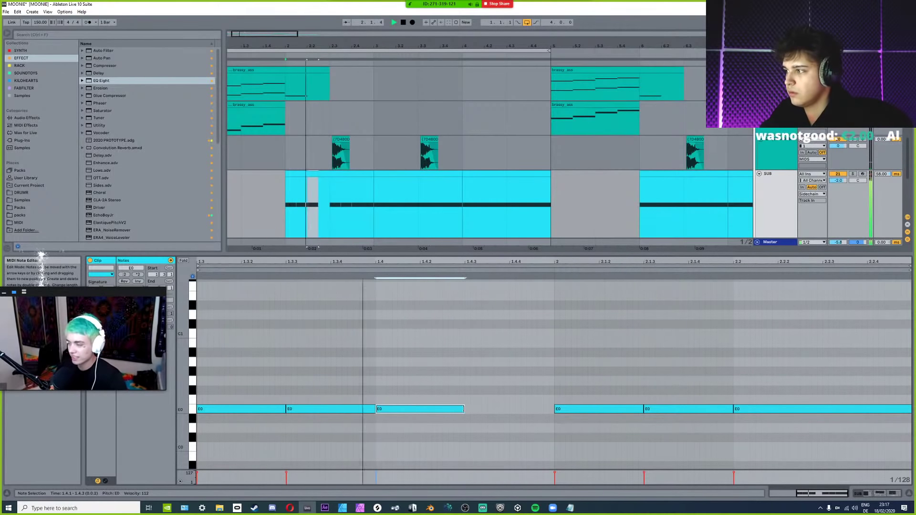
key("space")
Try slightly shorter lengths for the clip's first three E0 notes, extend them back to their half-beat lengths, and audition the pattern.
left_click_drag(269, 378, 445, 410)
key("space")
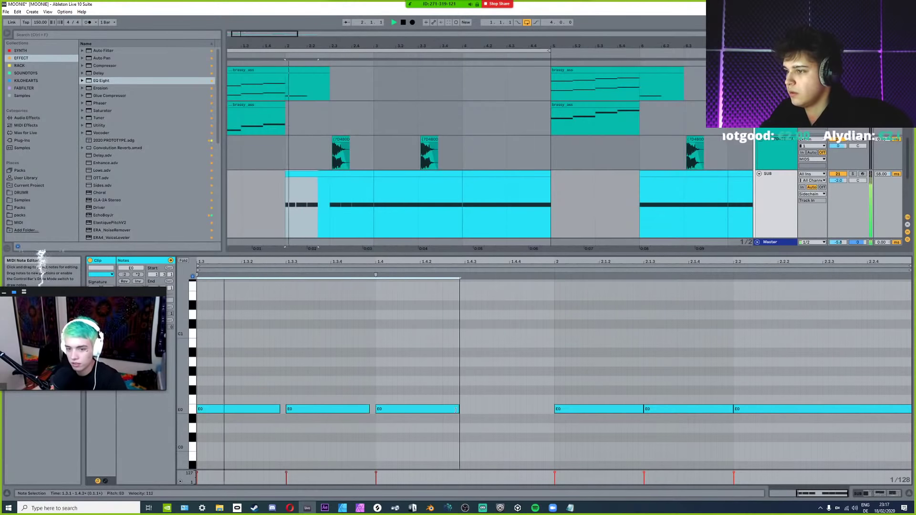
left_click_drag(442, 410, 454, 409)
left_click(465, 413)
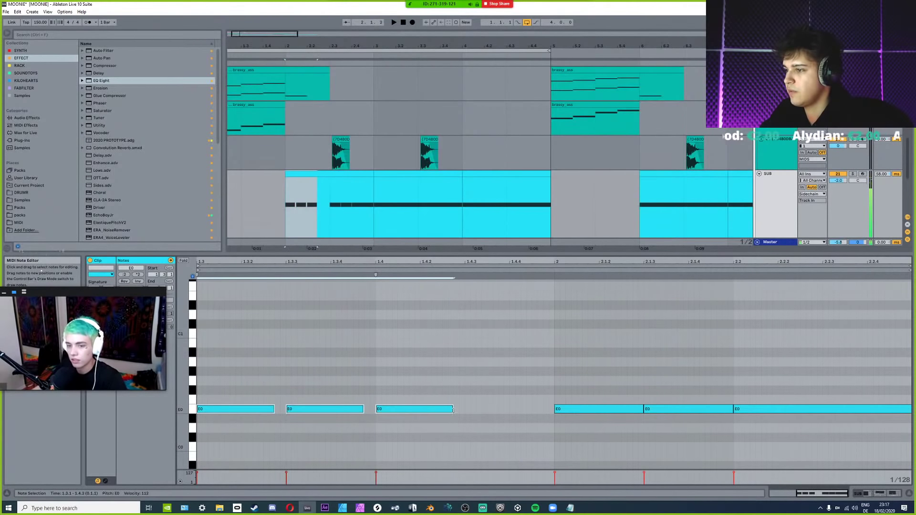
left_click_drag(452, 409, 463, 410)
key("space")
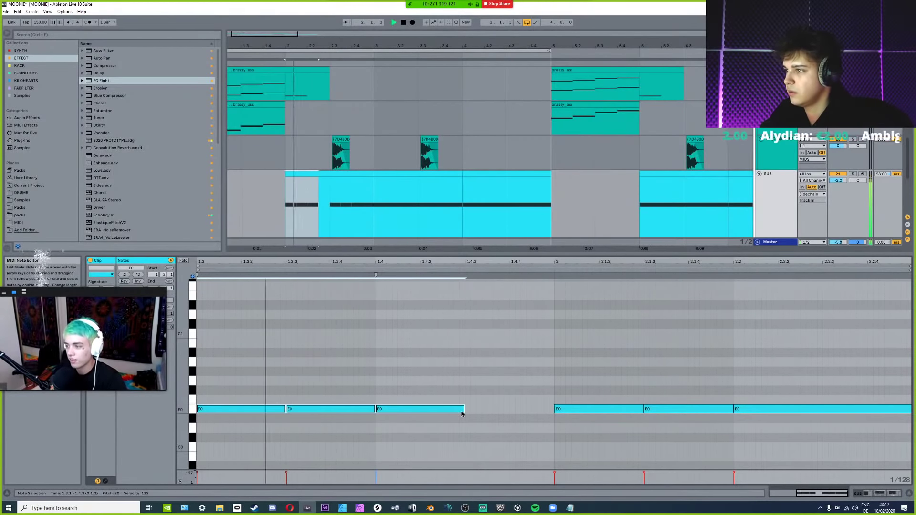
left_click(301, 220)
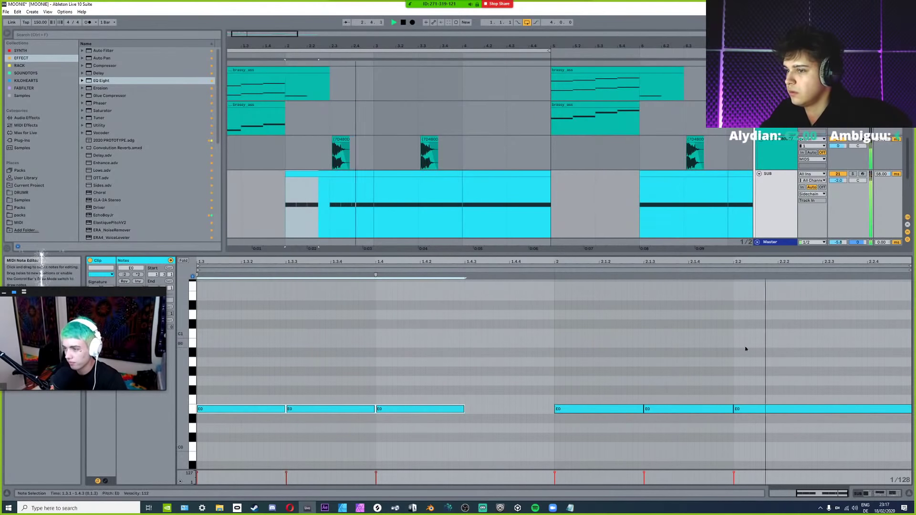
key("space")
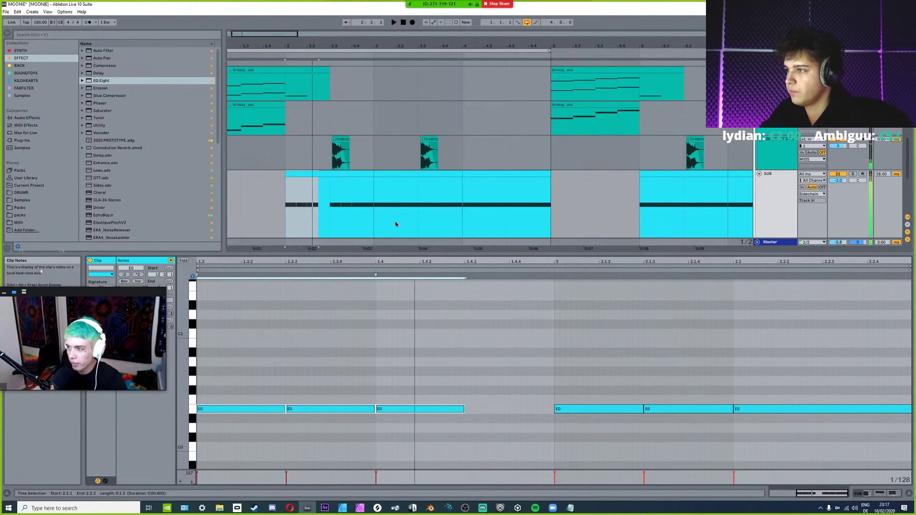
Try pulling the SUB's Pitch Bend automation point at 3.1.1 far down and audition the resulting bend.
double_click(767, 198)
key("a")
scroll(282, 210, "up", 3)
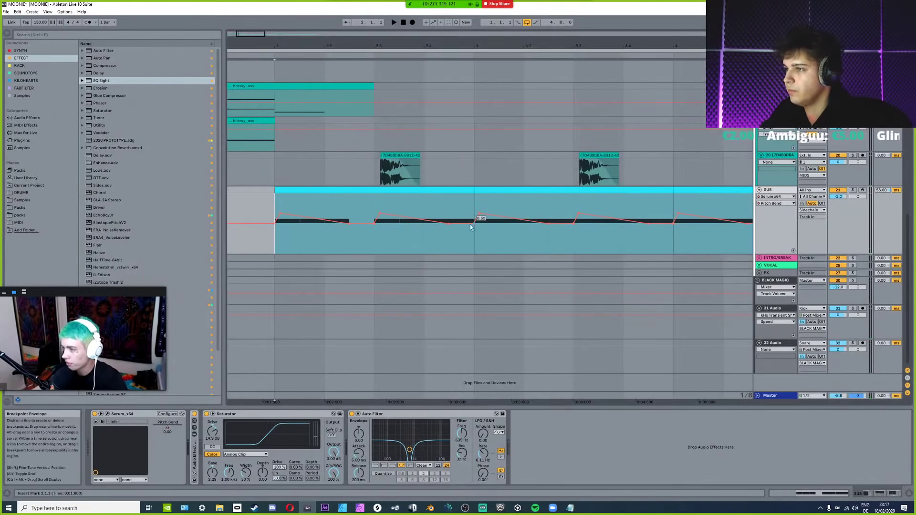
left_click_drag(473, 223, 473, 250)
key("space")
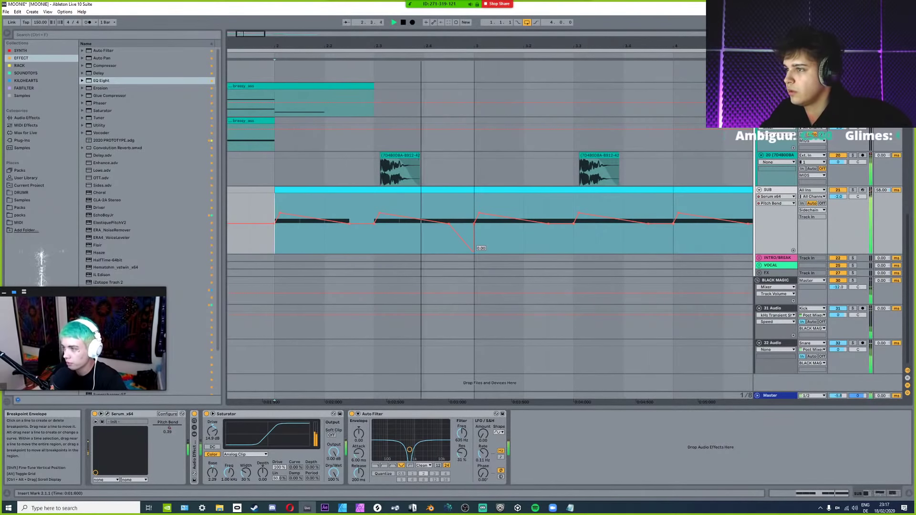
key("space")
key("space")
key("space")
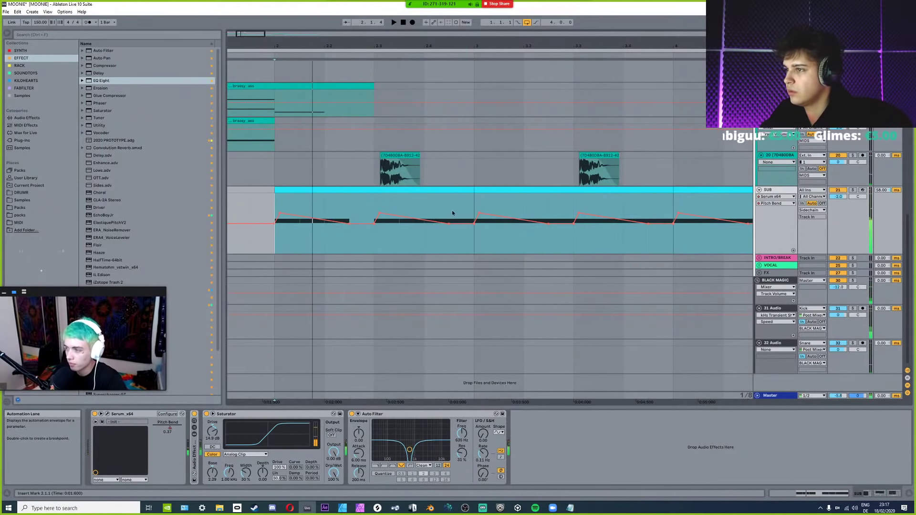
Delete the SUB clip section from 2.4.3 to 3.1.1 and insert a new audio track below the SUB.
key("a")
left_click(445, 189)
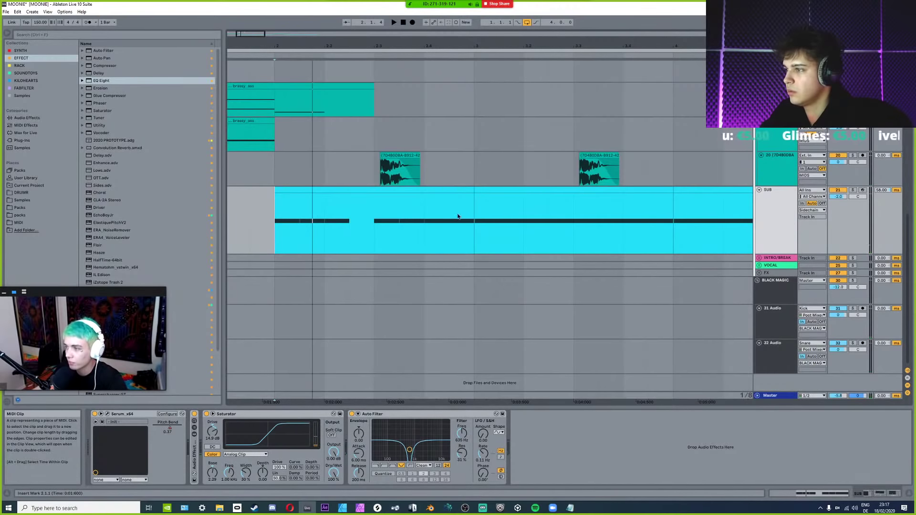
left_click_drag(457, 216, 467, 221)
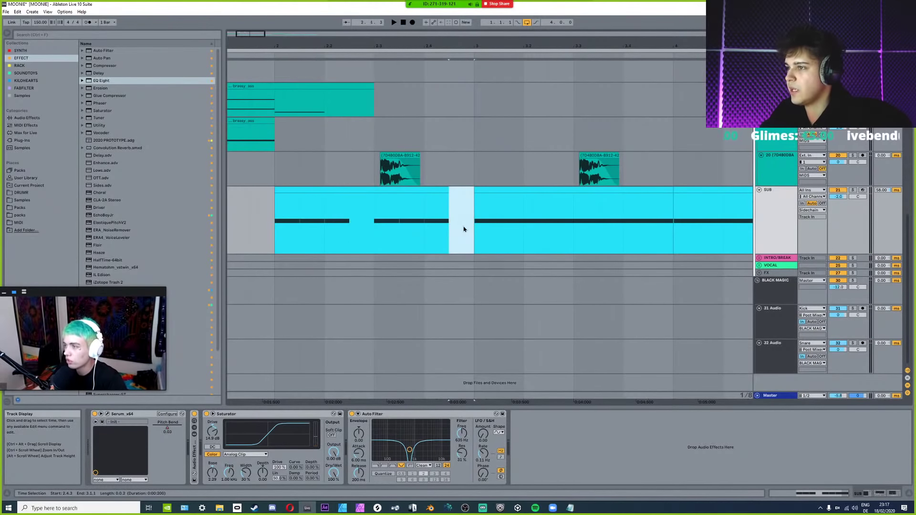
key("Delete")
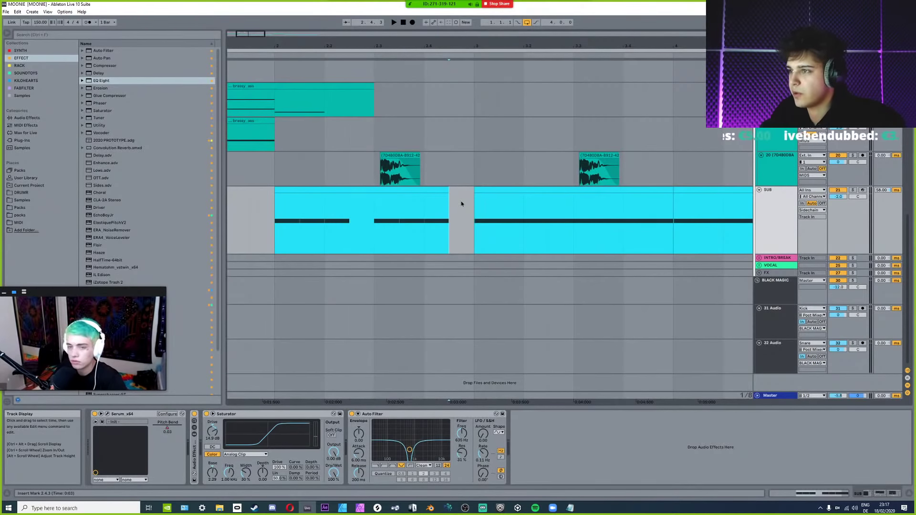
key("ctrl+t")
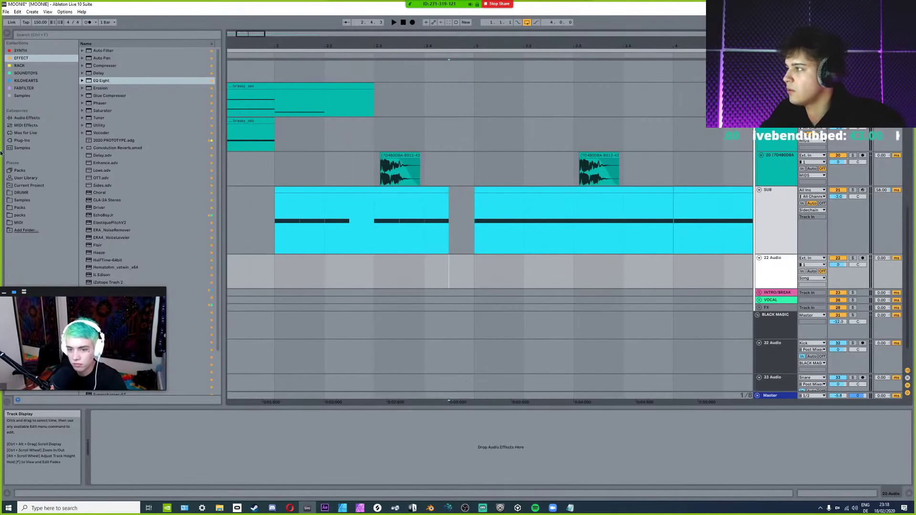
Browse the Packs, DRUMR and Samples folders, including the Cymatics Savage Drums and Omega Production Suite packs, for a bass sample.
left_click(21, 208)
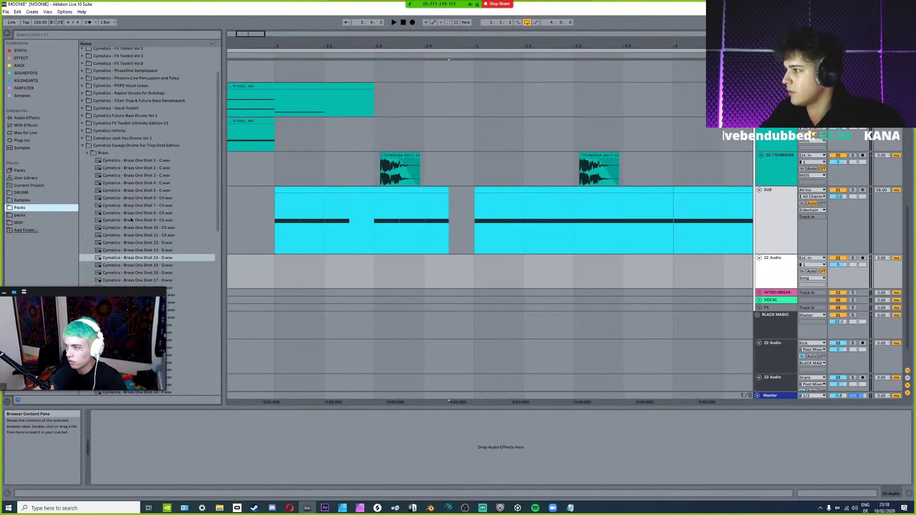
left_click(87, 153)
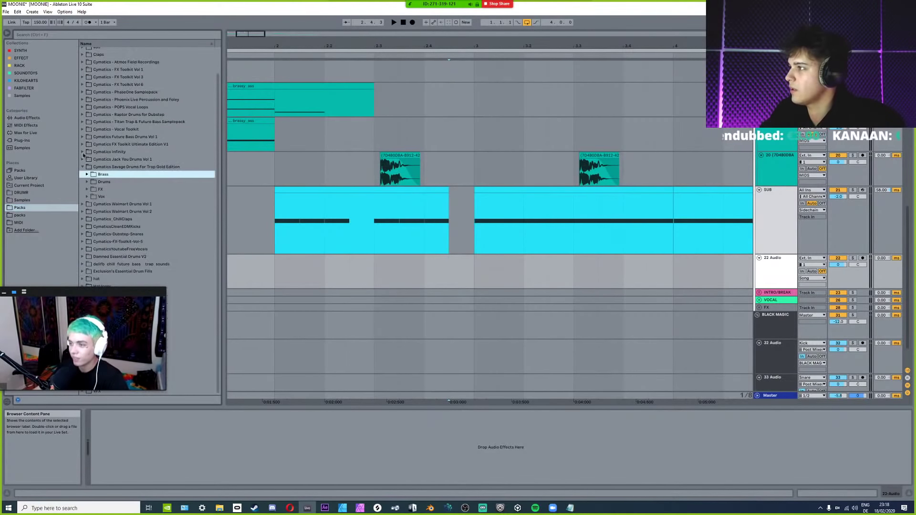
left_click(83, 166)
left_click(22, 193)
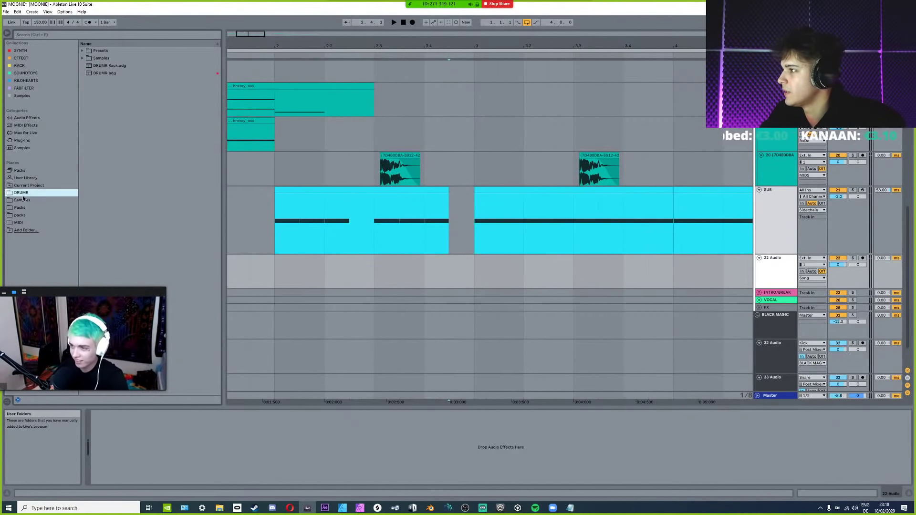
left_click(267, 230)
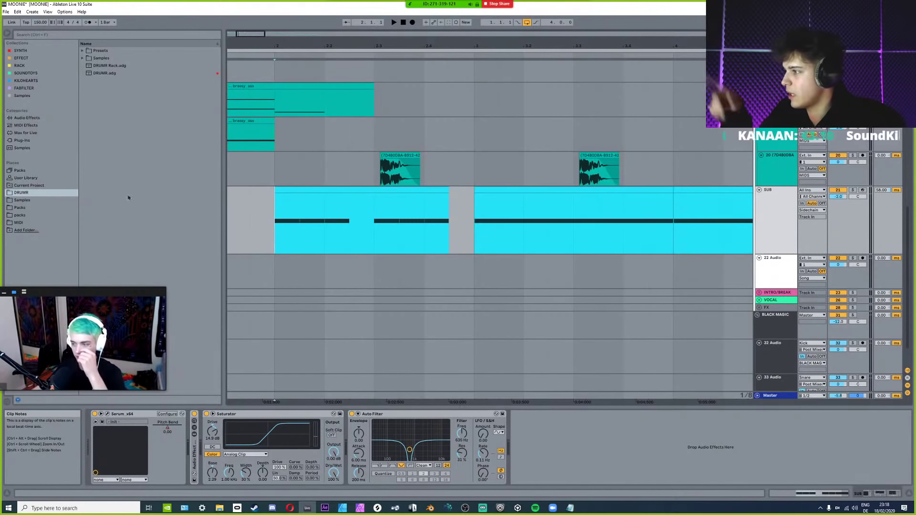
left_click(22, 200)
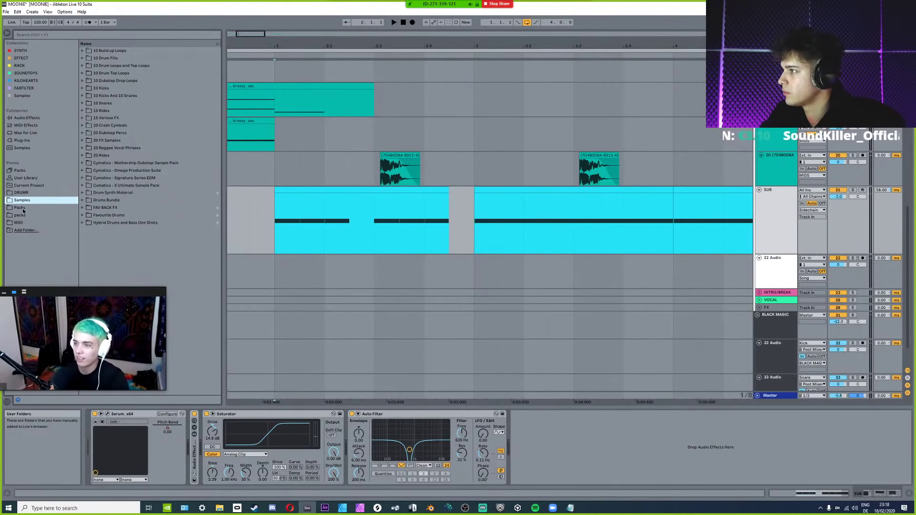
left_click(99, 171)
left_click(82, 170)
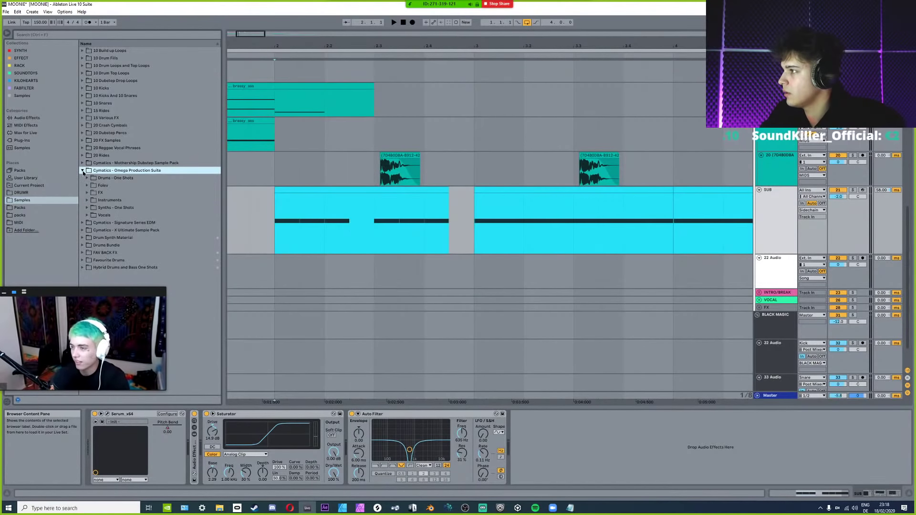
left_click(83, 170)
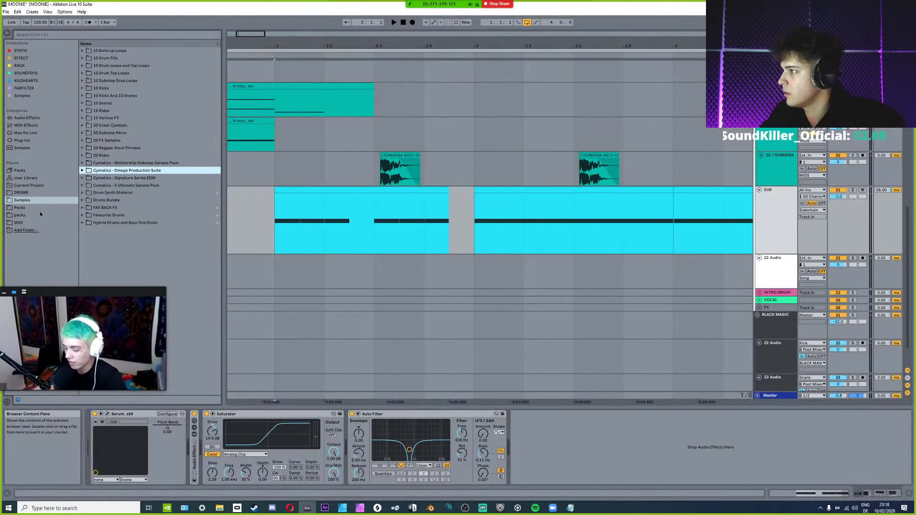
left_click(22, 207)
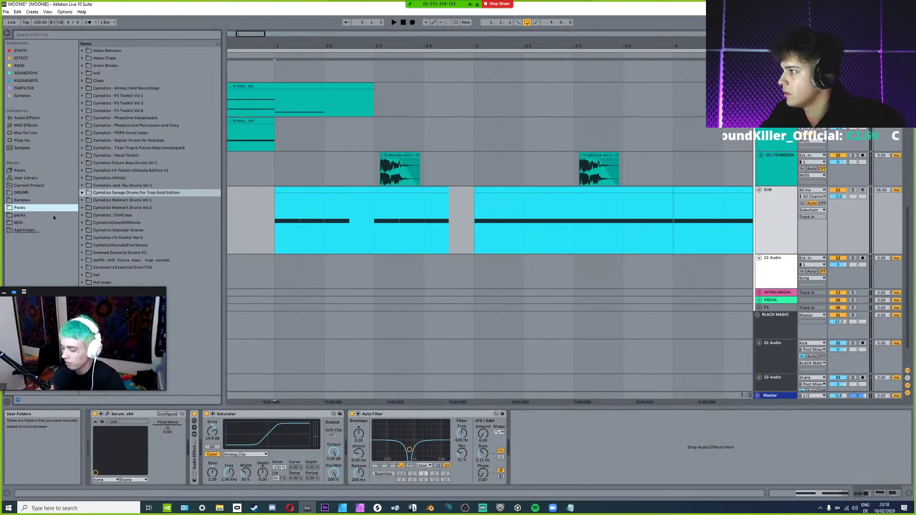
left_click(83, 194)
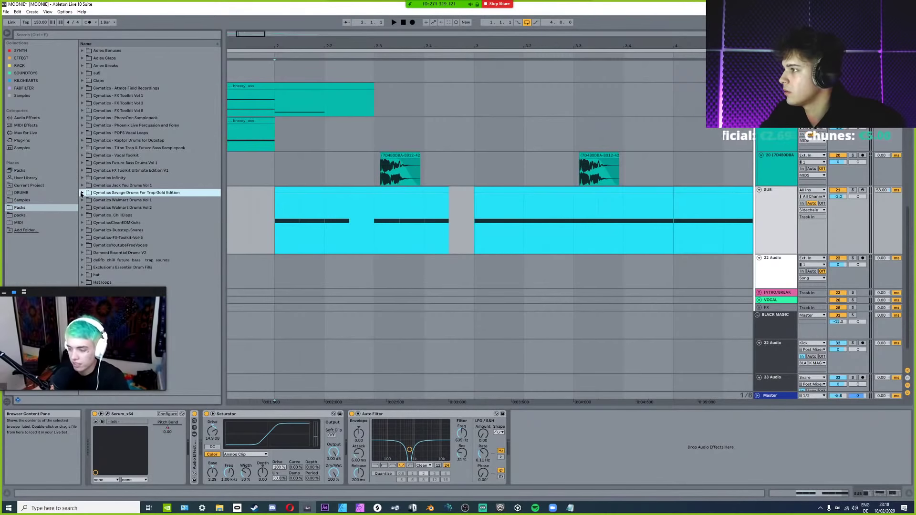
Open the DECAP_808s folder of DECAP - Drums That Knock Vol. 6 in the lowercase packs library.
left_click(24, 215)
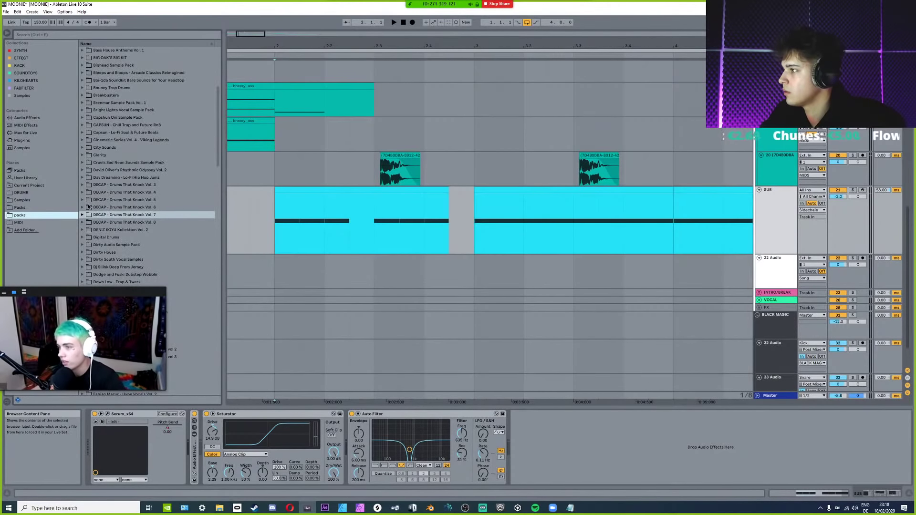
left_click(82, 208)
left_click(83, 207)
left_click(83, 207)
left_click(88, 215)
left_click(93, 223)
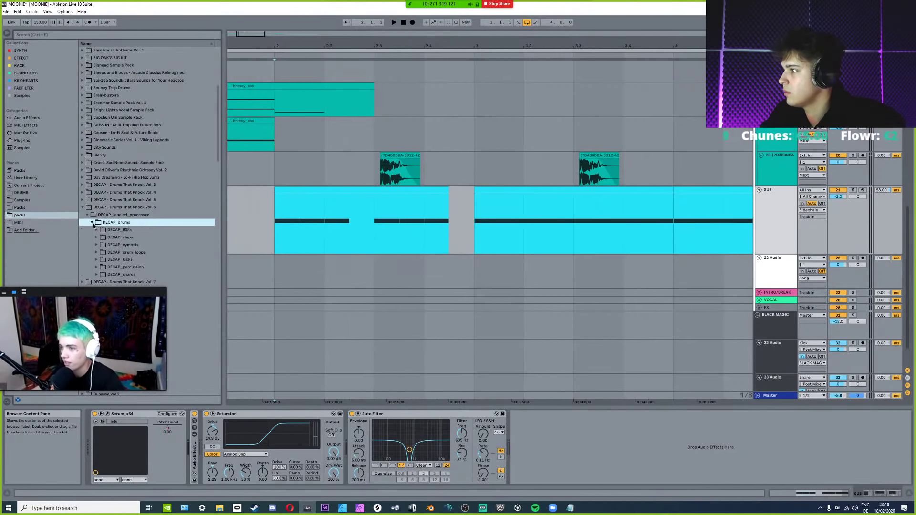
left_click(96, 230)
Audition the Vol. 6 808 samples from DECAP_808_bonk_C.wav down to the short bass pluck.
left_click(136, 244)
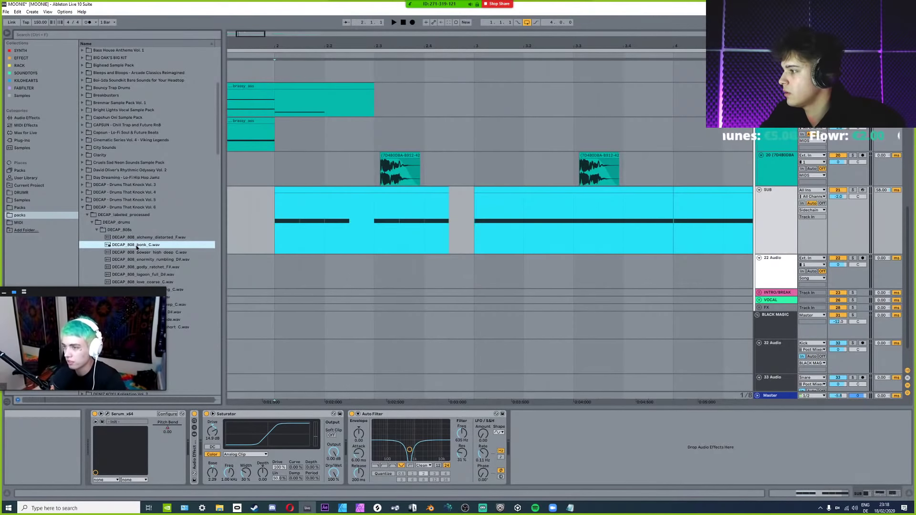
left_click(149, 252)
left_click(149, 259)
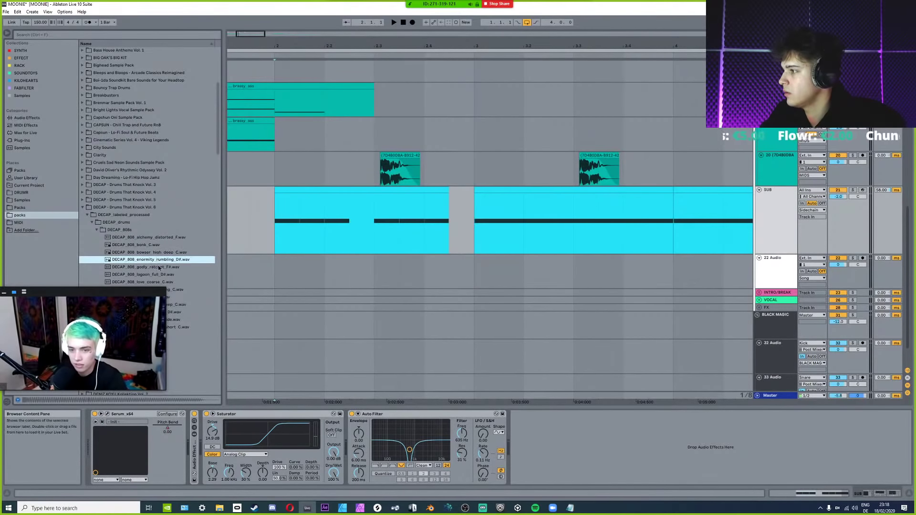
left_click(152, 266)
scroll(156, 276, "down", 3)
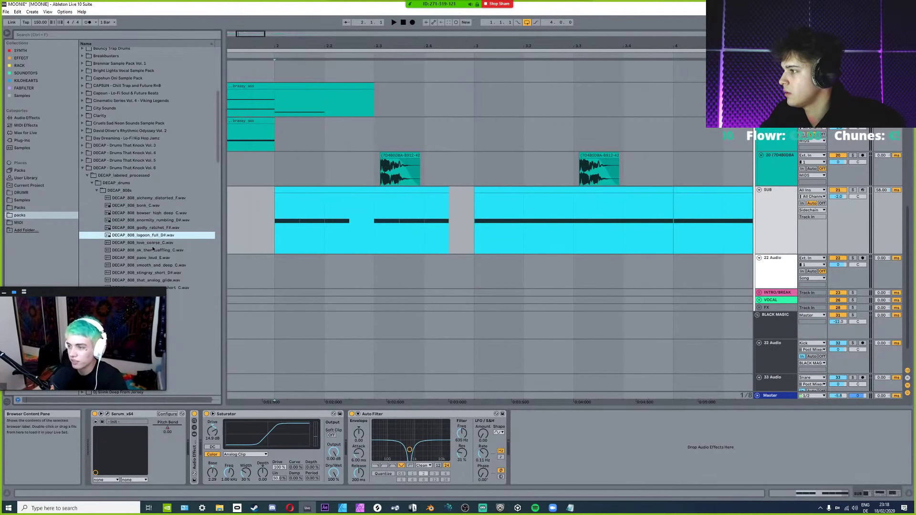
left_click(153, 243)
left_click(153, 258)
left_click(153, 252)
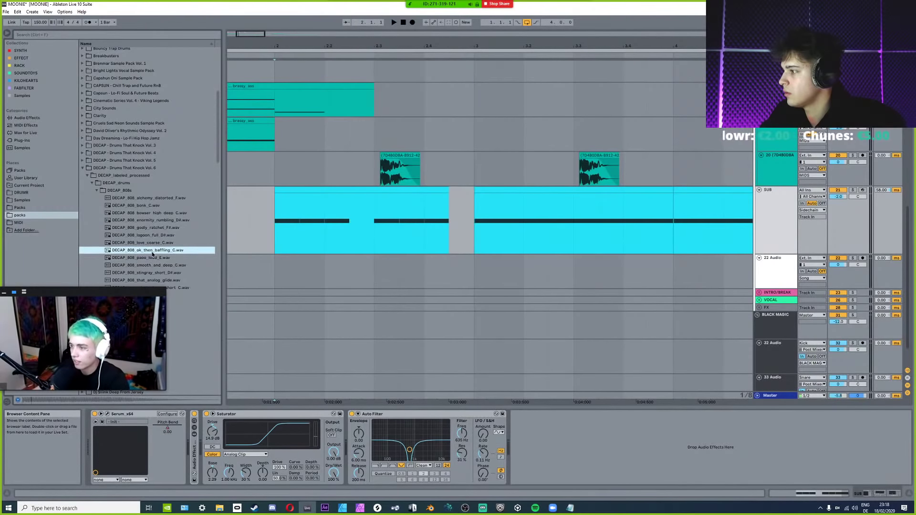
left_click(155, 265)
left_click(155, 273)
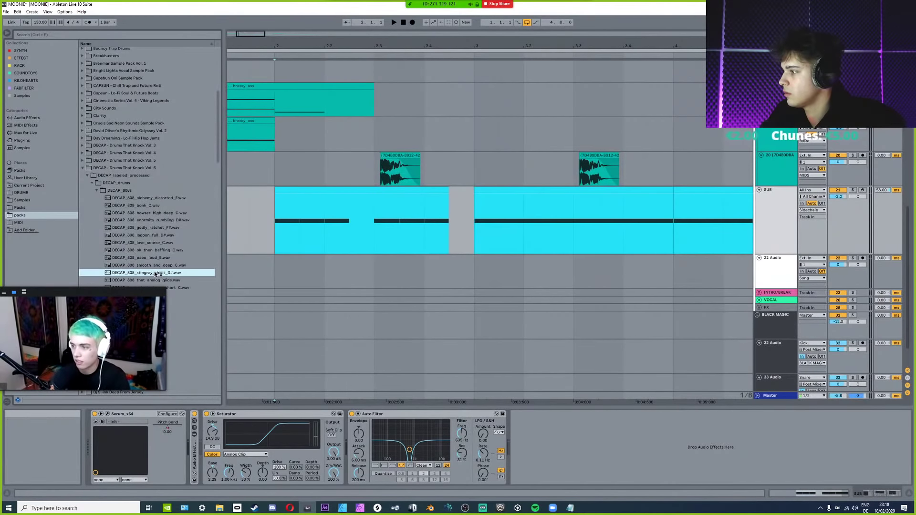
left_click(155, 280)
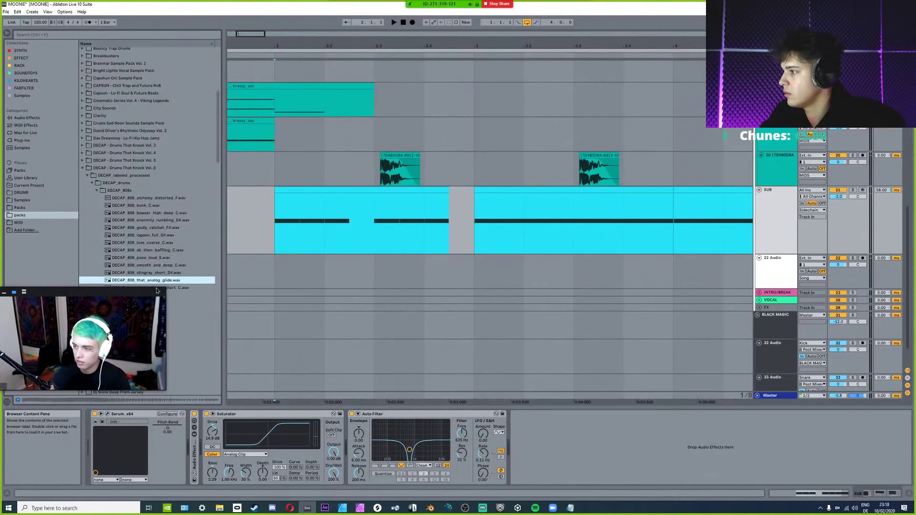
scroll(166, 252, "down", 3)
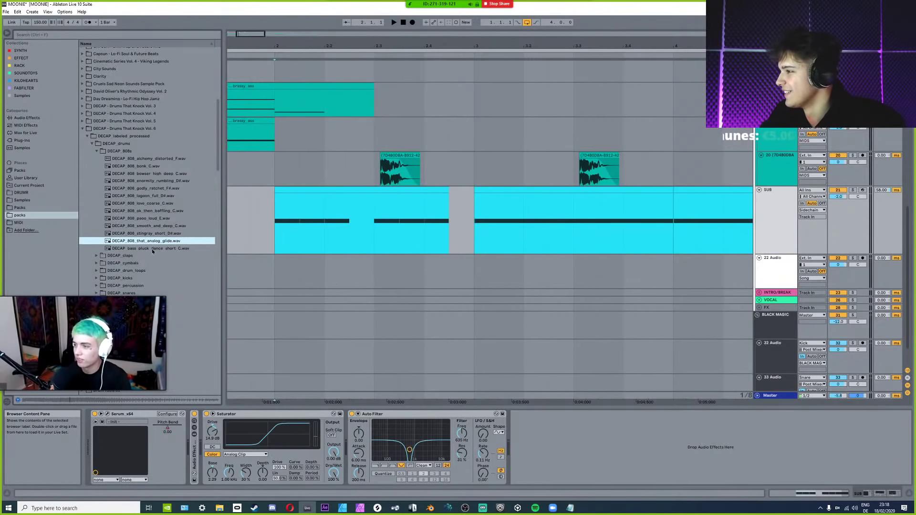
left_click(153, 249)
Check the drum folders of Drums That Knock Vol. 5 and open the tonal DECAP_808s_and_bass folder of Vol. 7.
left_click(82, 121)
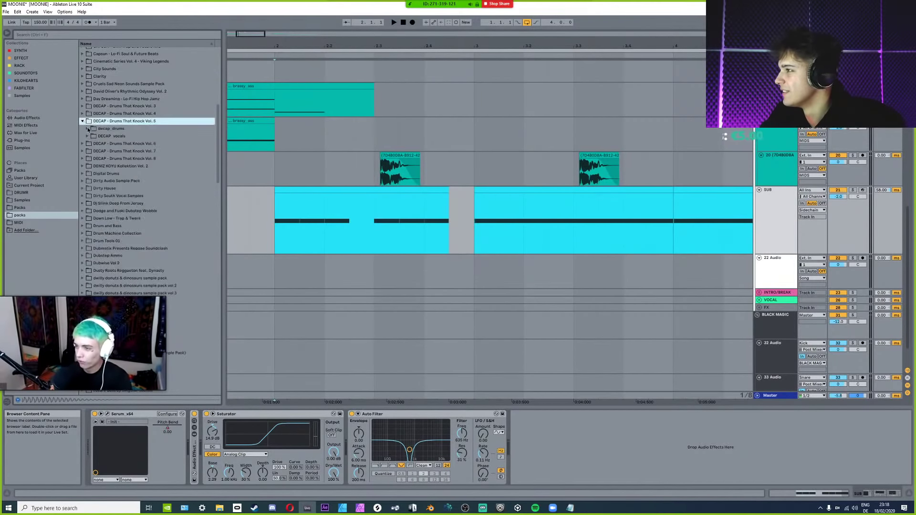
left_click(87, 129)
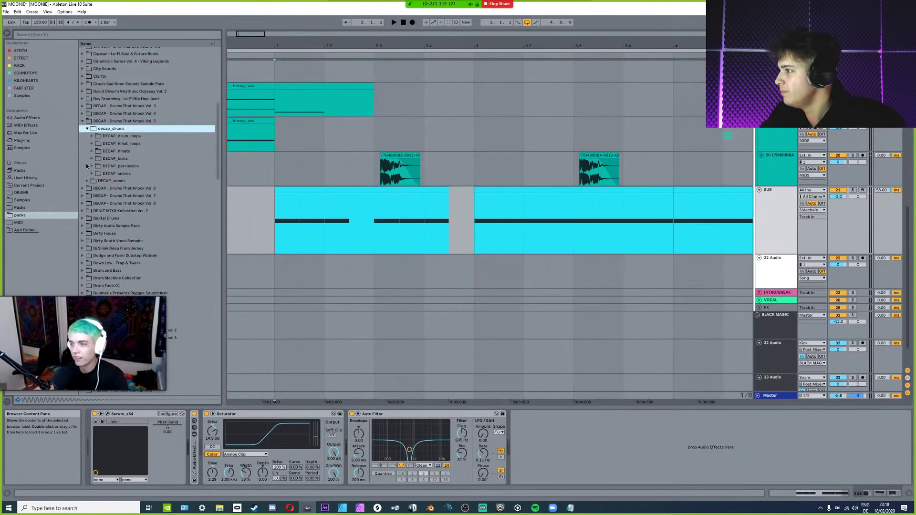
left_click(83, 121)
left_click(83, 136)
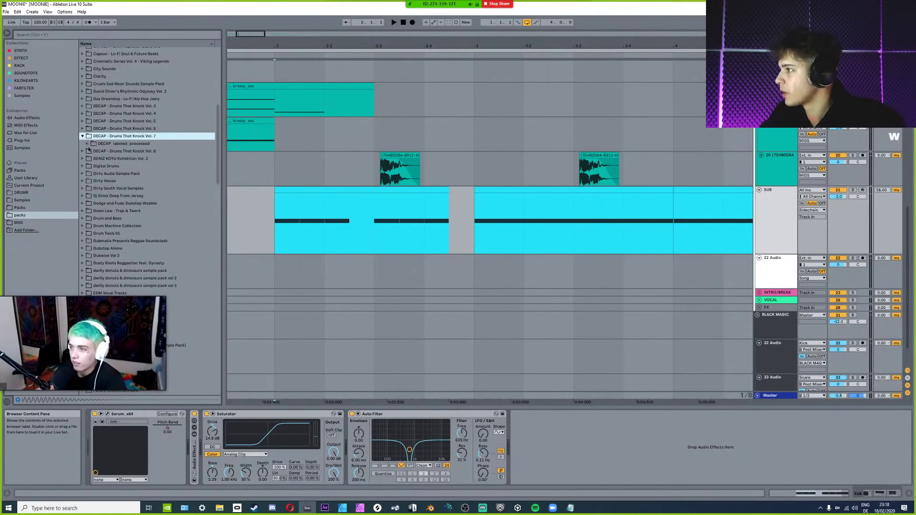
left_click(87, 144)
left_click(91, 158)
left_click(96, 166)
Audition and compare the Vol. 7 bass one-shots, including the bow analog, grimy wub, reese, less bounce, high end and heavy metals samples.
left_click(129, 188)
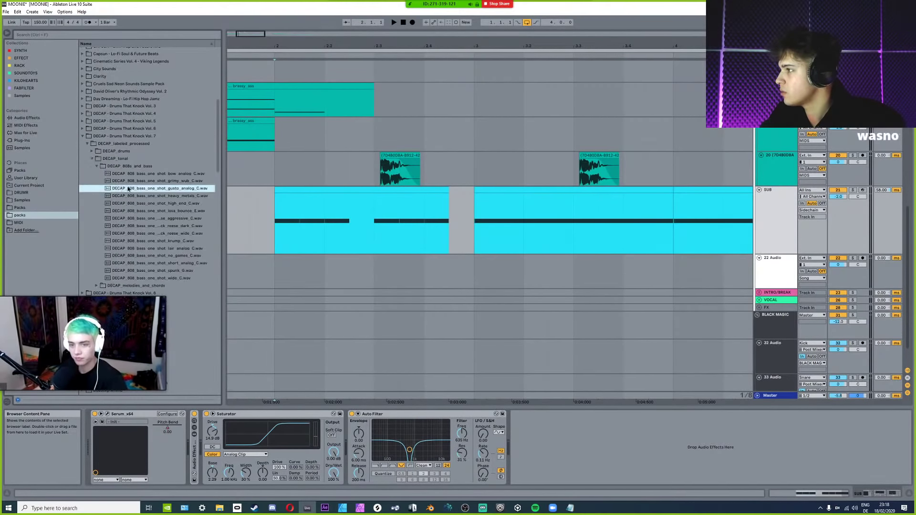
left_click(149, 183)
left_click(146, 174)
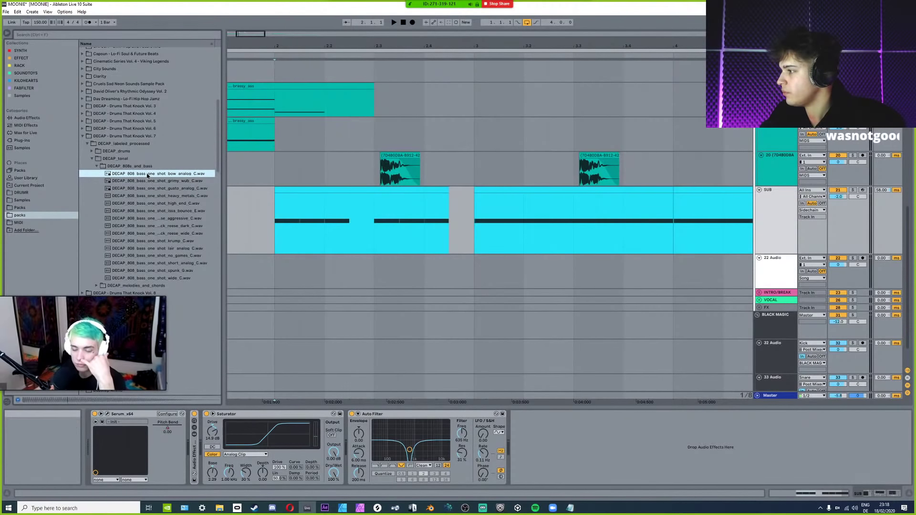
left_click(158, 212)
left_click(158, 219)
left_click(159, 227)
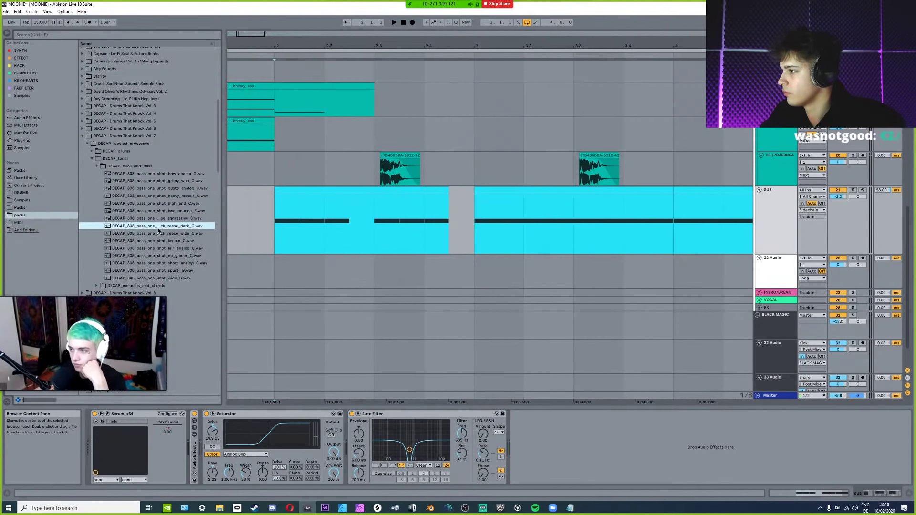
left_click(158, 235)
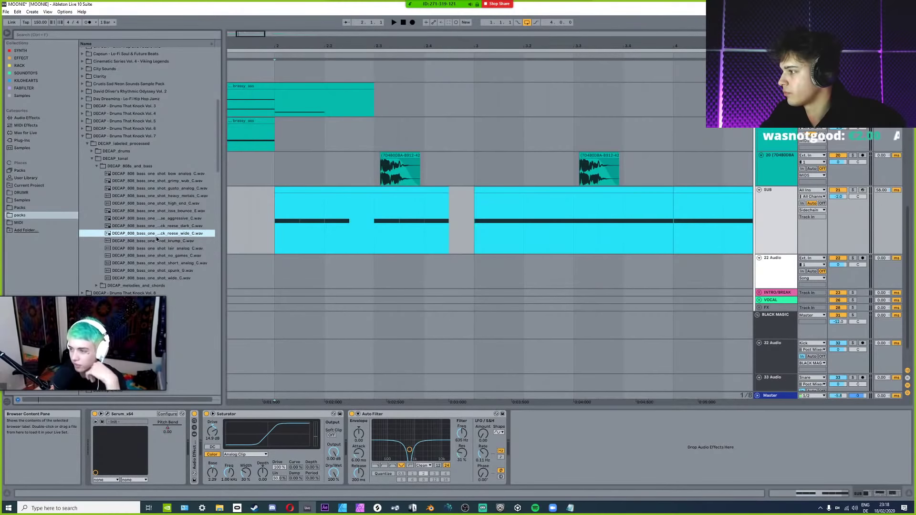
left_click(155, 221)
left_click(154, 175)
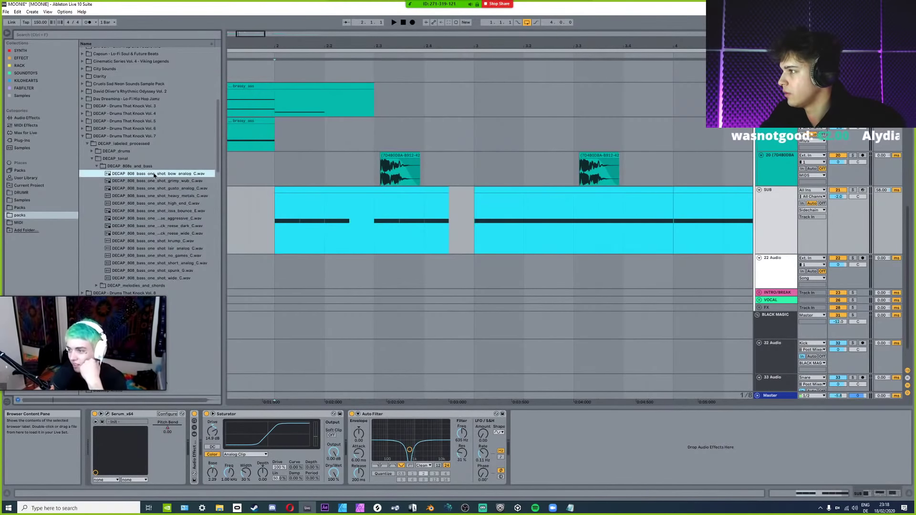
left_click(160, 211)
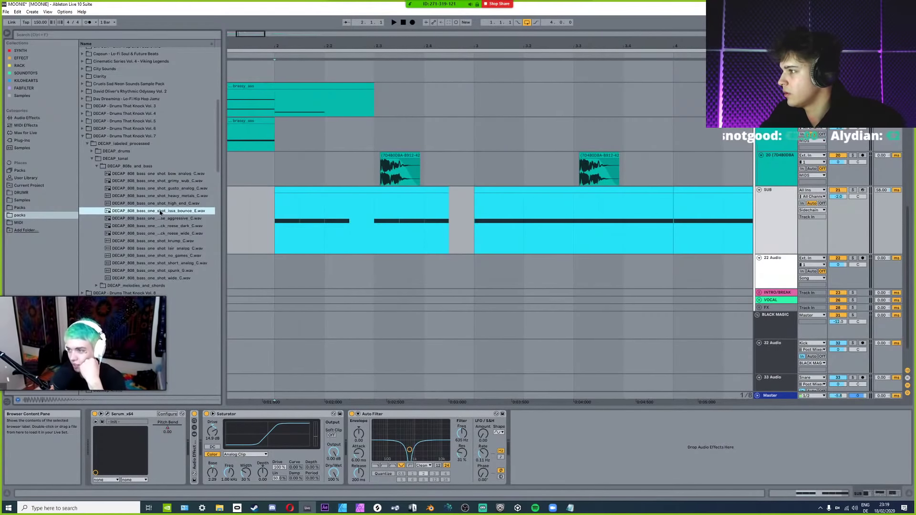
left_click(162, 204)
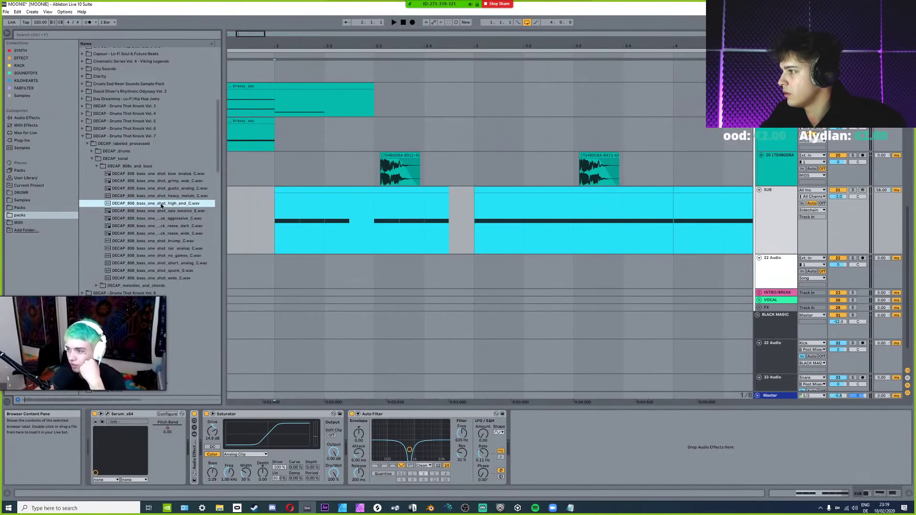
left_click(163, 196)
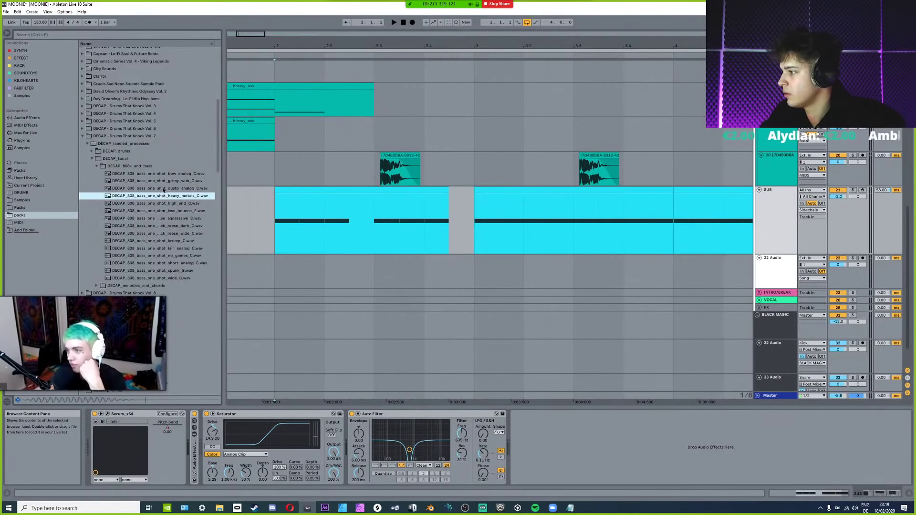
left_click(163, 189)
left_click(162, 181)
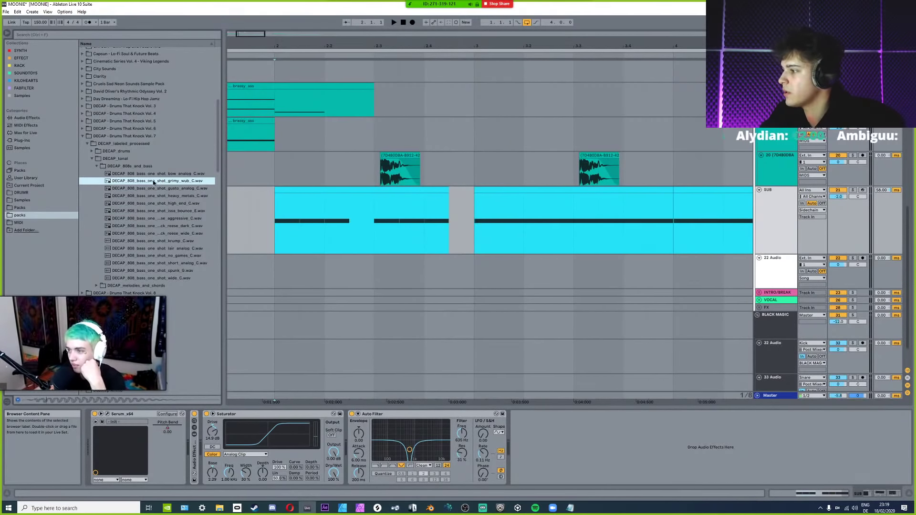
Preview the short analog, no games and lair analog one-shots and place DECAP_808_bass_one_shot_lair_analog_C.wav at 2.4.3 on the 22 Audio track.
left_click(170, 262)
left_click(167, 257)
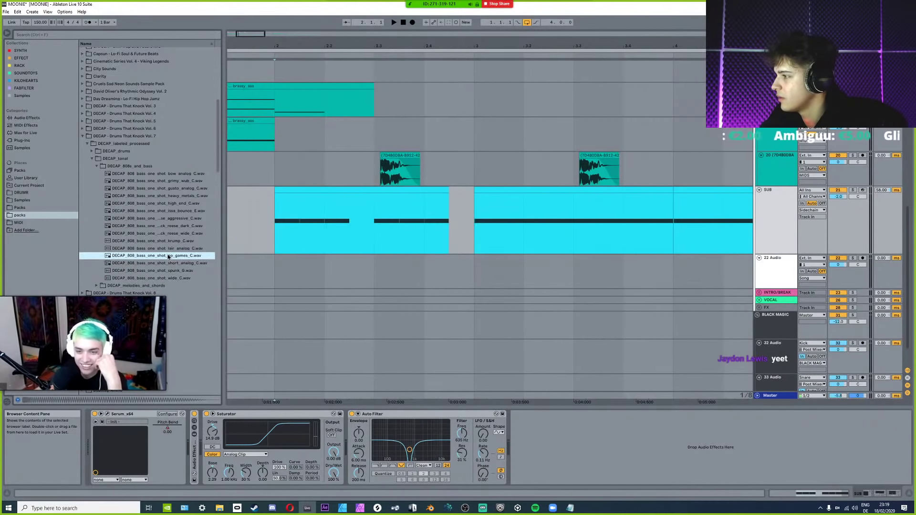
left_click(174, 250)
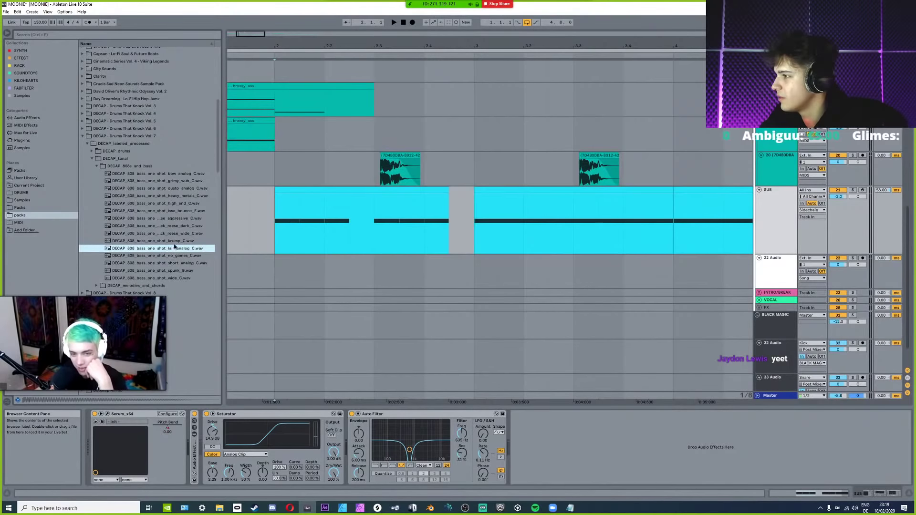
left_click_drag(174, 247, 458, 259)
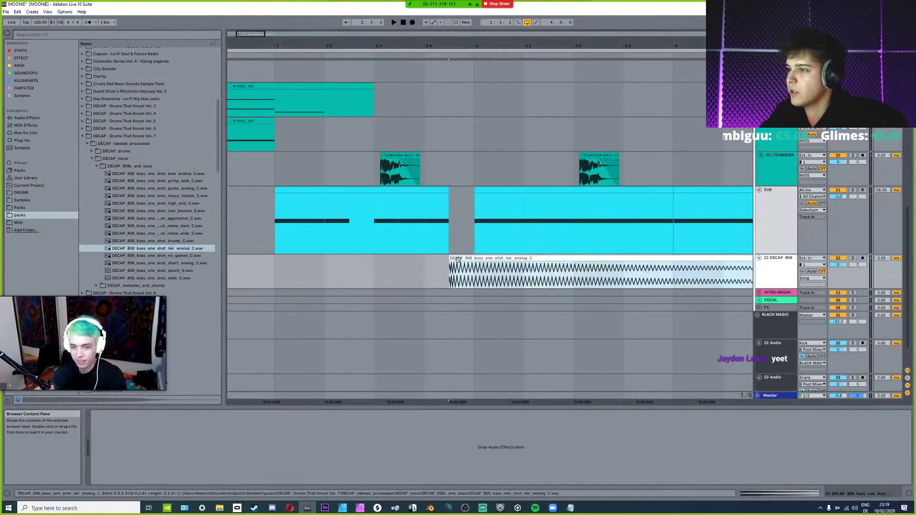
Open the new 808 clip's sample settings and the SUB clip's notes to check their pitches against each other.
double_click(458, 260)
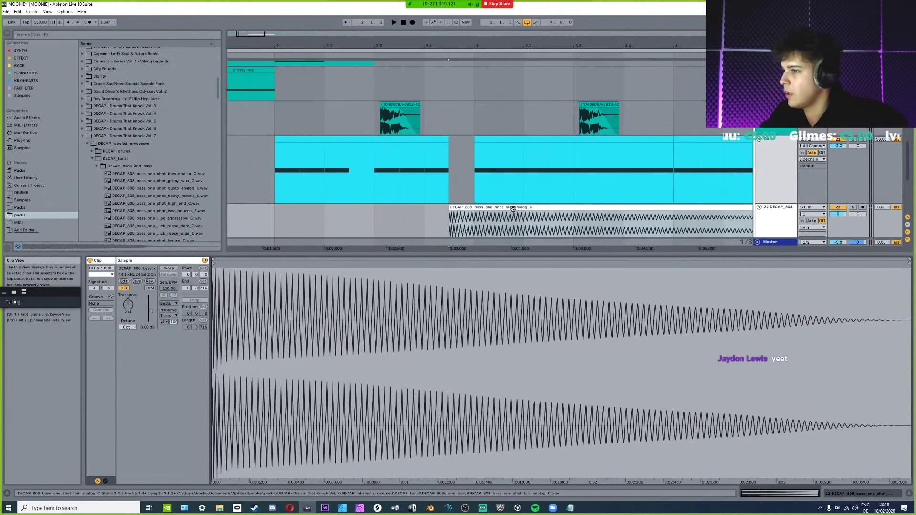
left_click(451, 207)
left_click(393, 141)
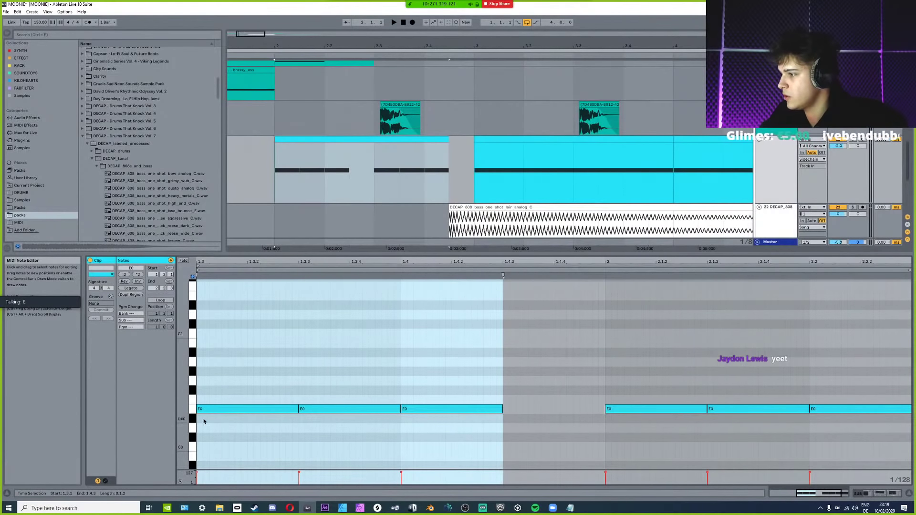
Transpose the 808 one-shot clip by 16 semitones and trim its end to 3.1.1 so it fills the SUB's gap.
left_click(775, 210)
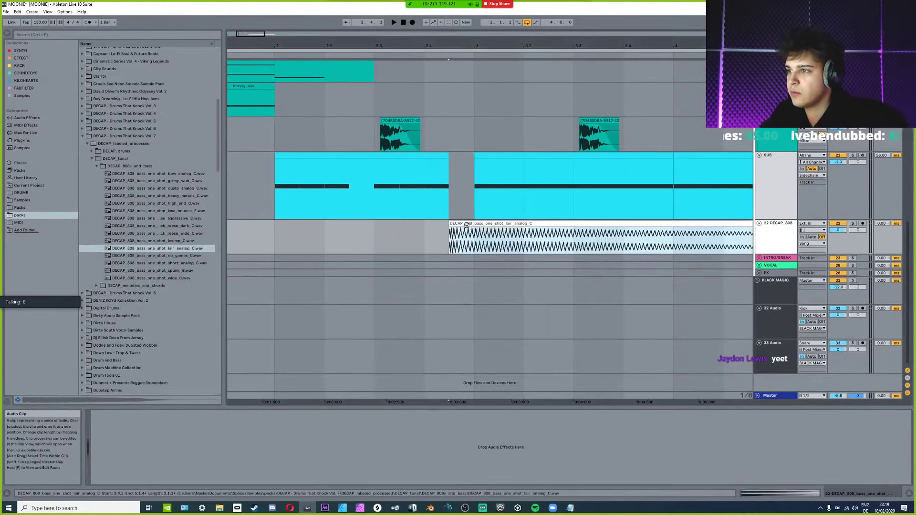
key("shift+Tab")
left_click_drag(128, 305, 129, 292)
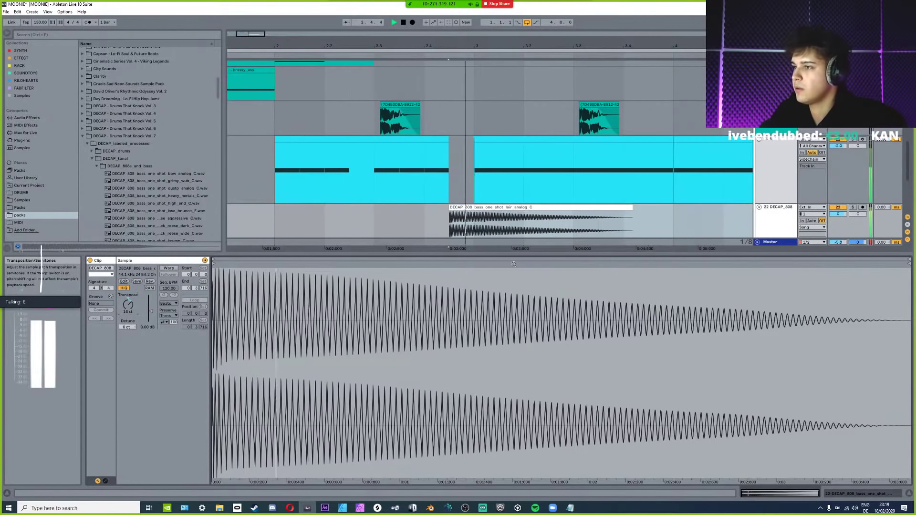
left_click_drag(474, 221, 648, 220)
left_click(374, 222)
key("space")
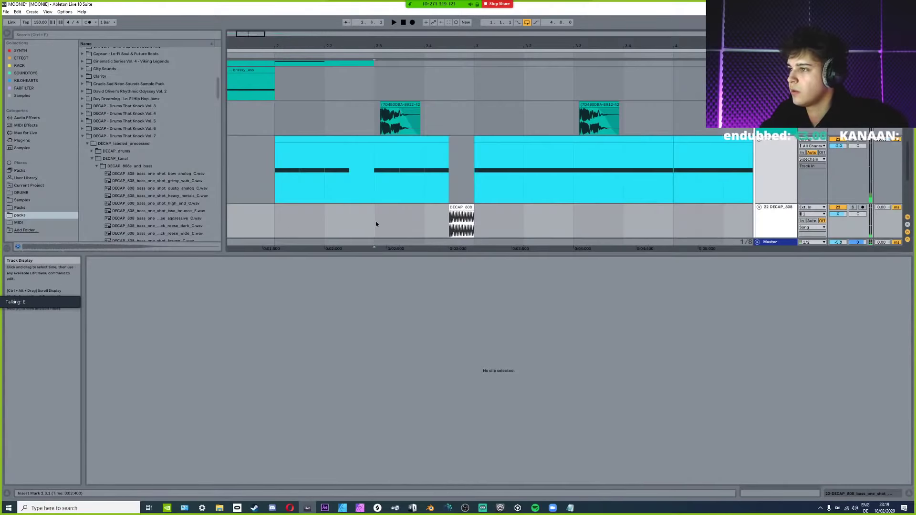
key("space")
Set the 808 track's delay to 58 ms and play the section from 2.1.1 to hear it against the SUB.
left_click(461, 222)
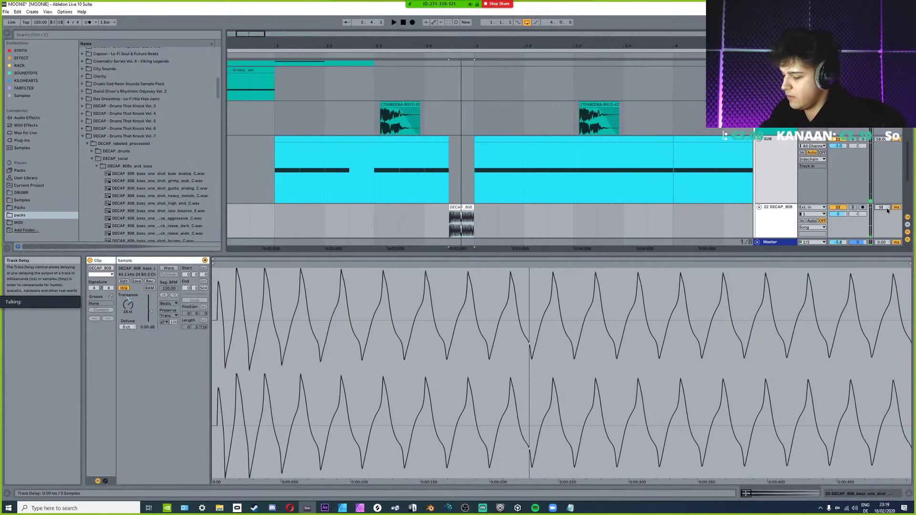
left_click(277, 218)
key("space")
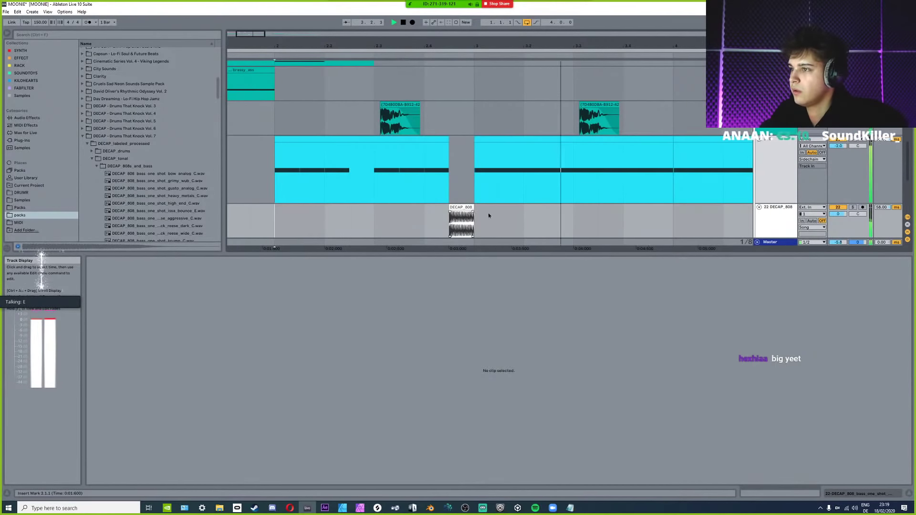
left_click(449, 213)
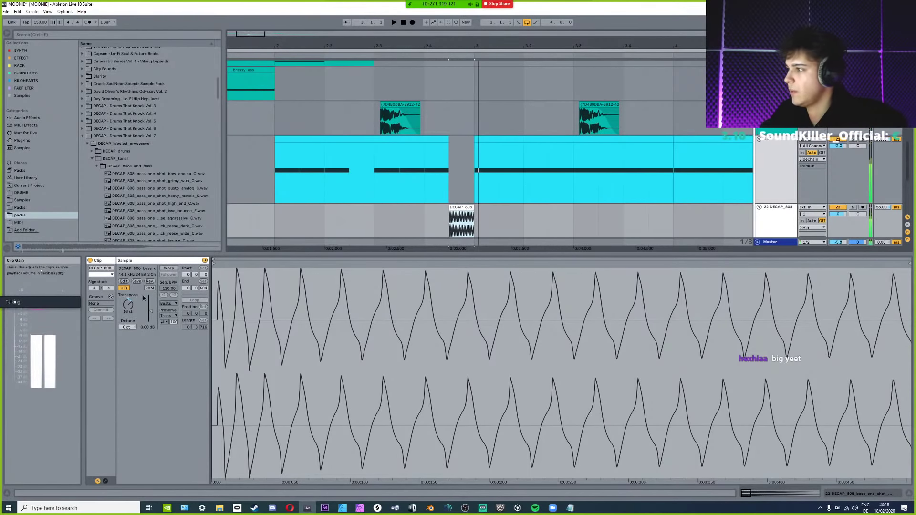
key("space")
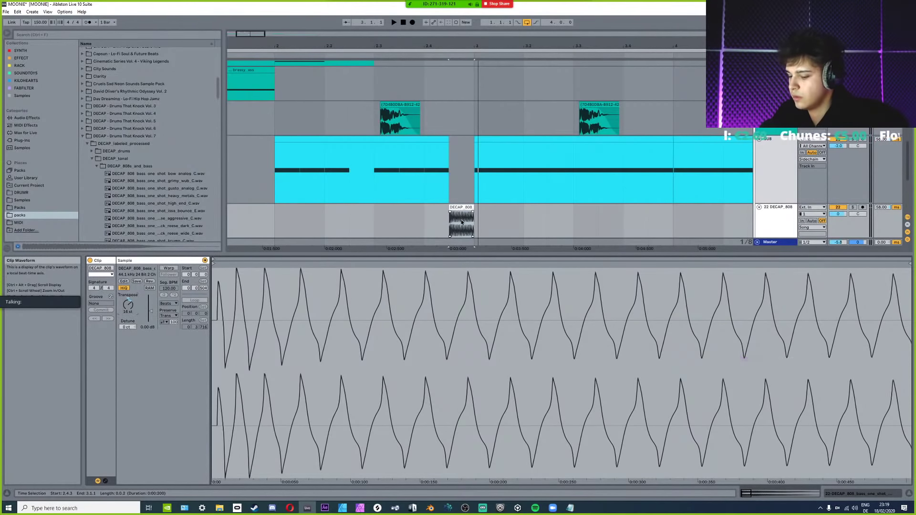
Raise the 808 clip's transposition to 28 semitones and audition it several times.
left_click(128, 305)
type("28")
key("Return")
key("space")
key("space")
key("space")
key("space")
key("space")
key("space")
Shorten the 808 clip to end at 2.4.4 and play it with the SUB from 1.4.3.
scroll(462, 210, "up", 5)
left_click_drag(462, 210, 493, 210)
key("space")
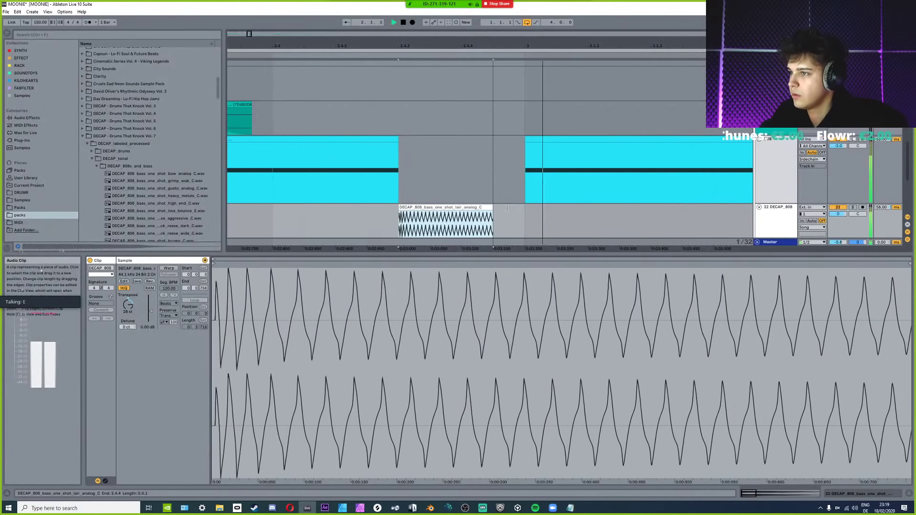
key("space")
key("space")
key("space")
left_click(501, 213)
scroll(429, 223, "down", 5)
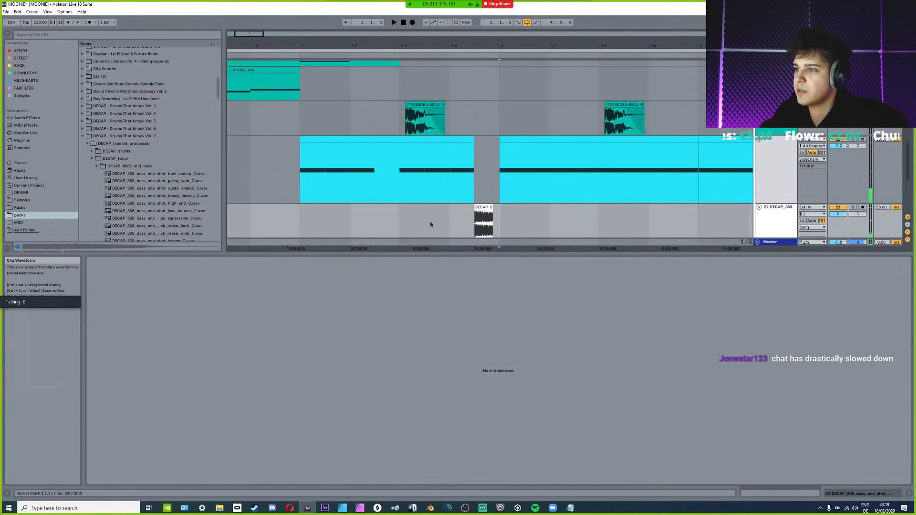
key("space")
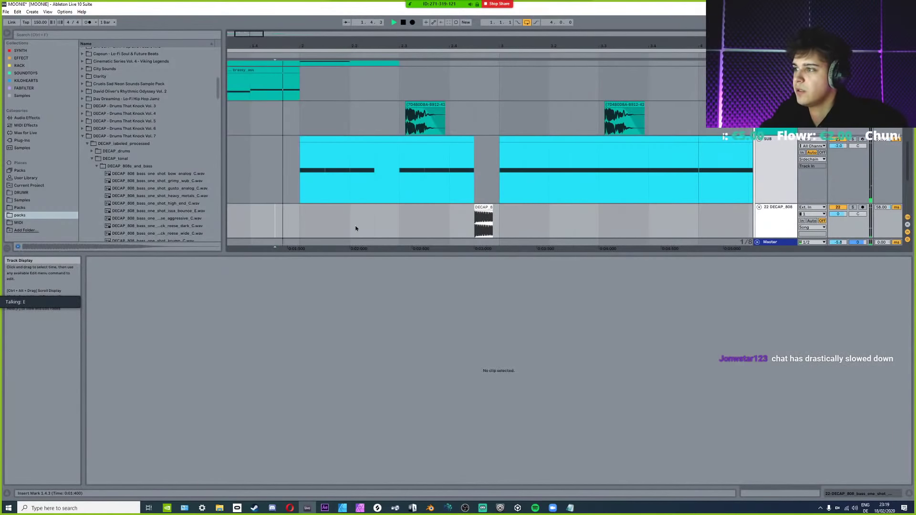
left_click(482, 226)
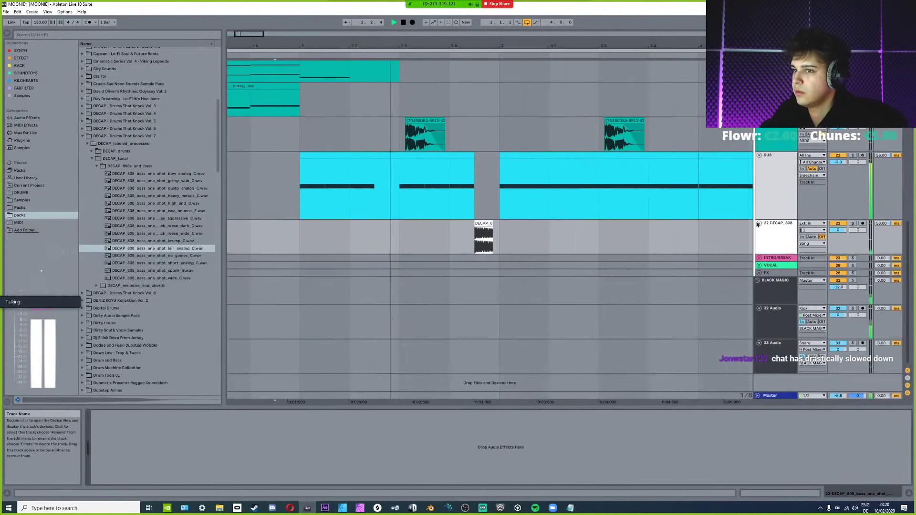
key("space")
left_click(483, 237)
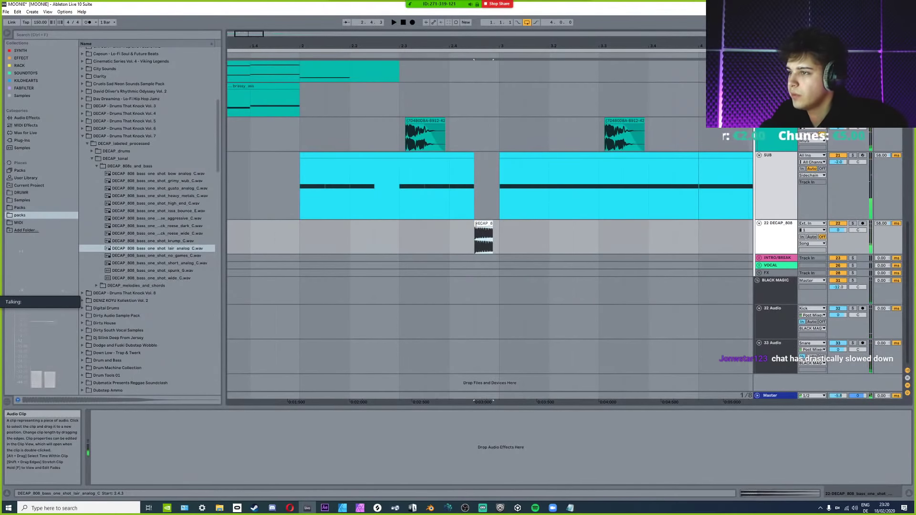
Solo the 808 track, lower its clip's transposition to 16 semitones and keep the clip ending at 2.4.4.
scroll(477, 245, "up", 3)
scroll(615, 247, "down", 4)
scroll(342, 225, "up", 1)
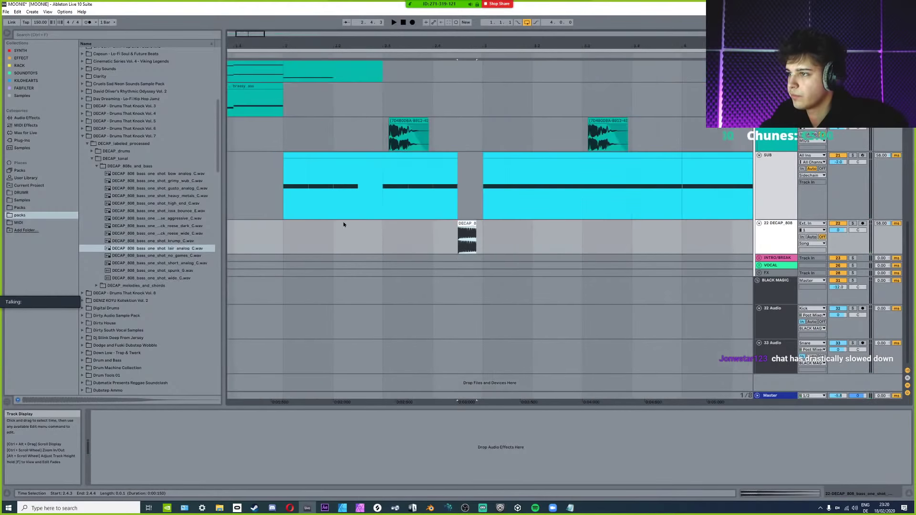
scroll(436, 223, "up", 2)
left_click(449, 234)
left_click(467, 275)
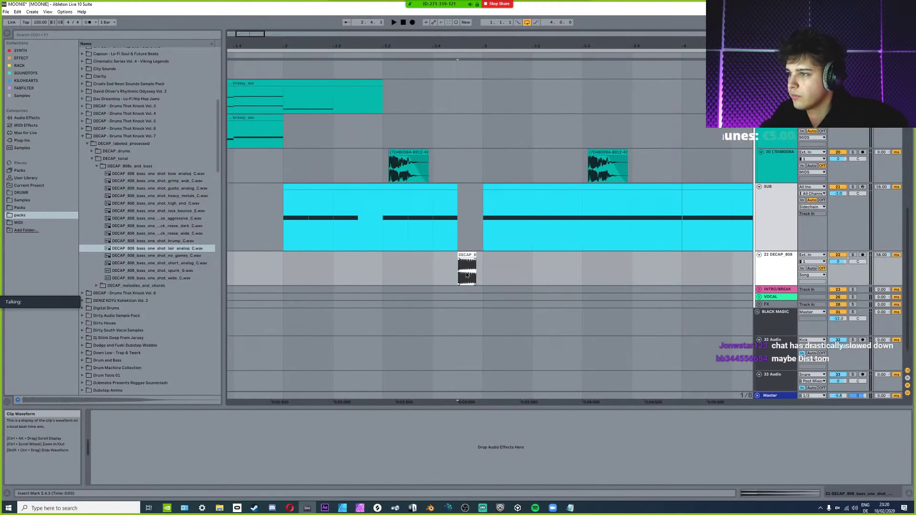
left_click(854, 256)
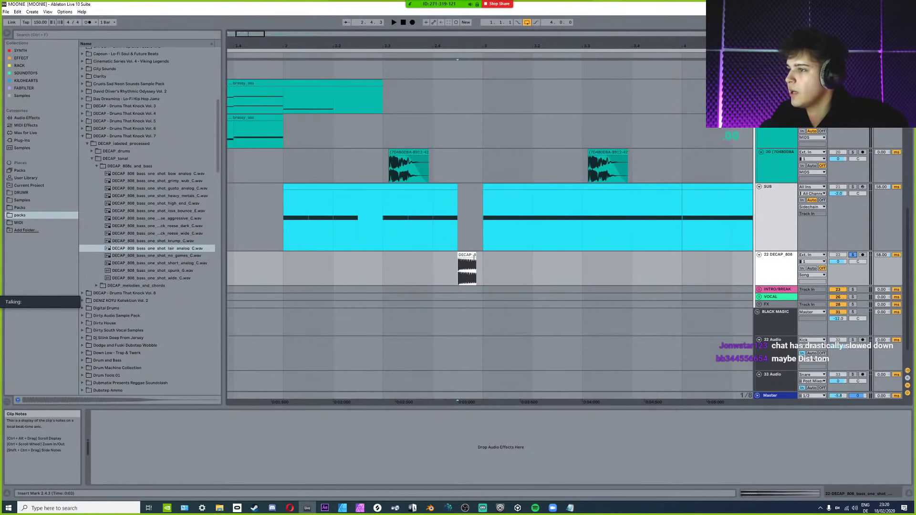
left_click(464, 255)
double_click(464, 255)
left_click(169, 268)
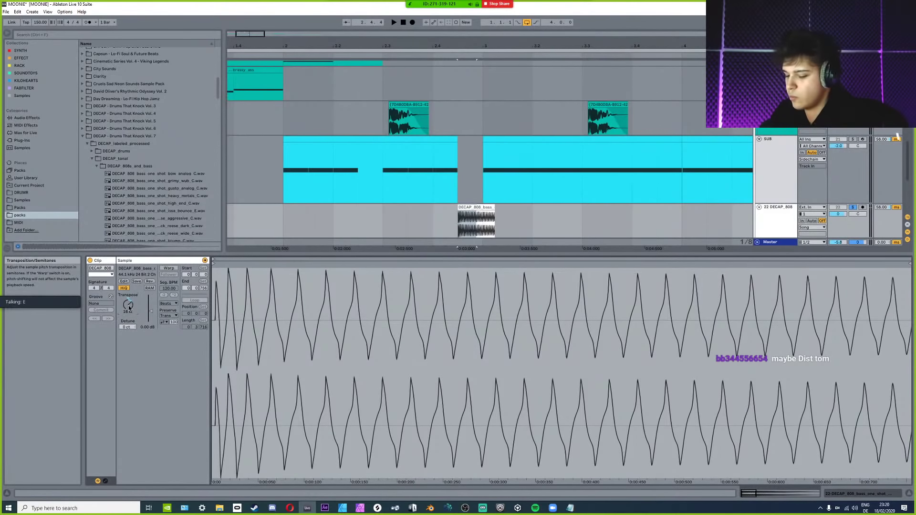
key("space")
double_click(158, 248)
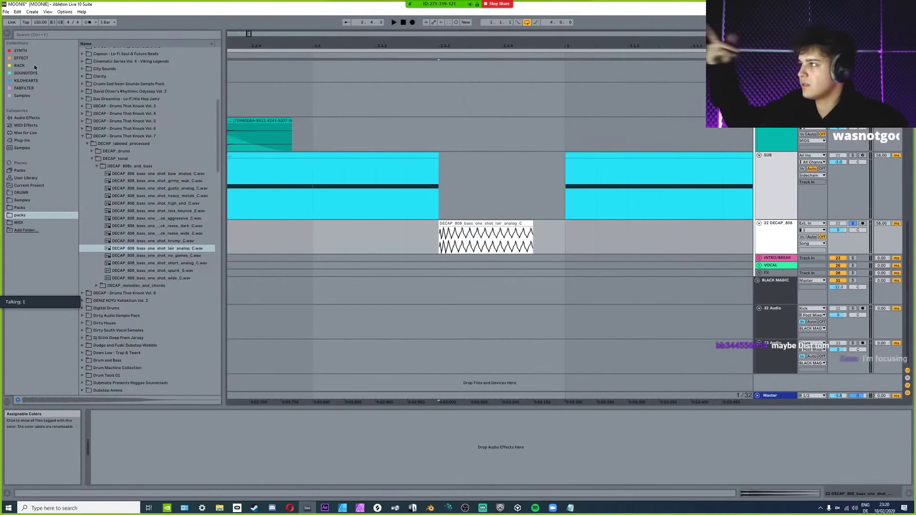
Add Hematohm from the EFFECT collection to the 808 track and adjust its frequency shift while auditioning the soloed clip.
left_click(22, 58)
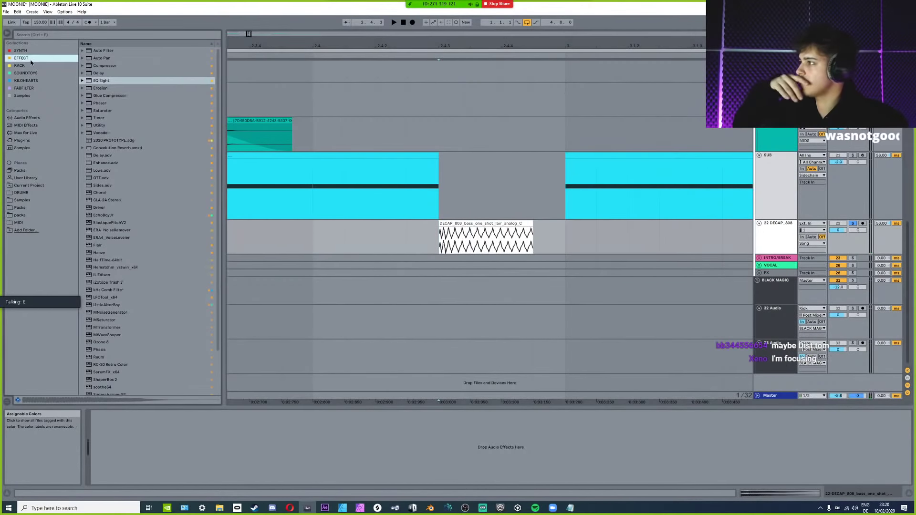
double_click(116, 267)
key("space")
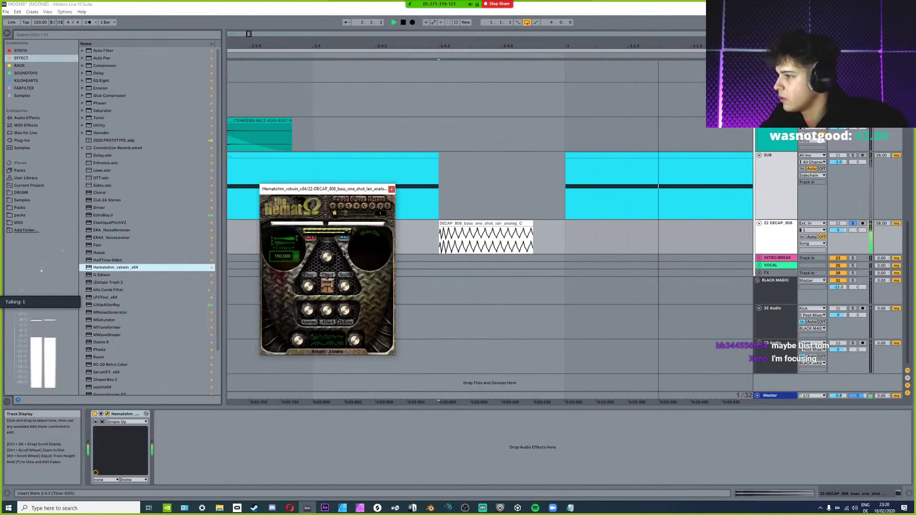
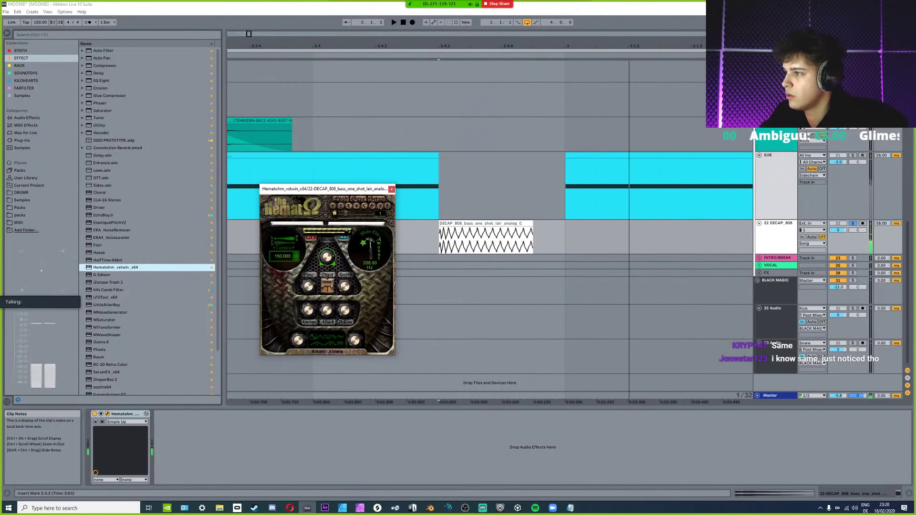
key("space")
key("space")
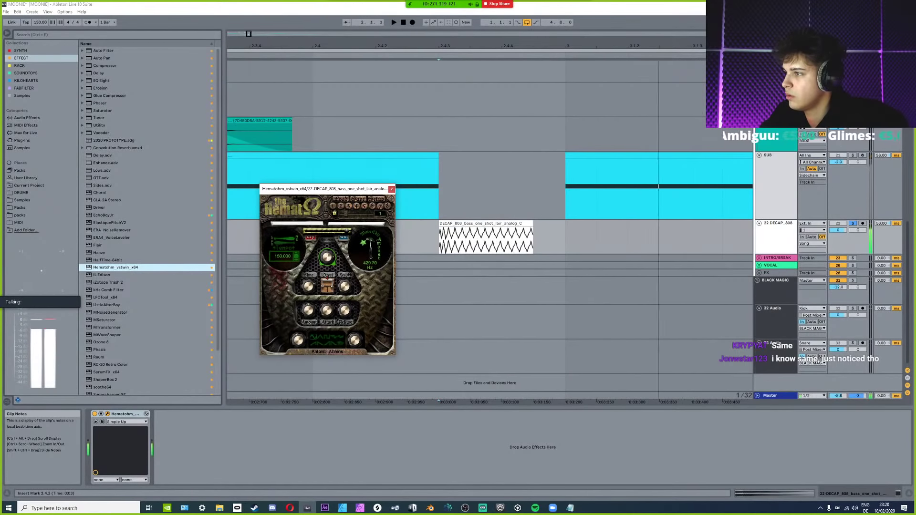
left_click(392, 189)
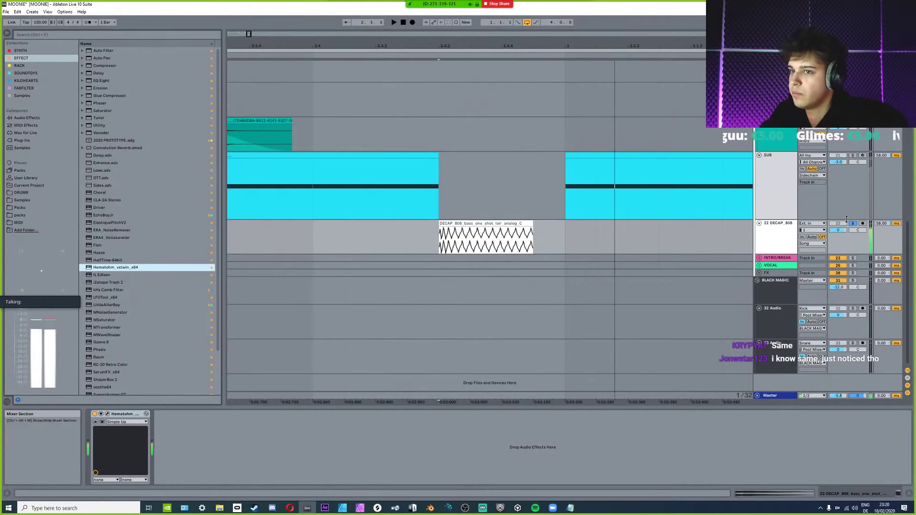
Play the drop from 2.1.1 without the solo and fine-tune Hematohm's main frequency shift against the SUB.
scroll(500, 232, "down", 2)
scroll(501, 232, "down", 3)
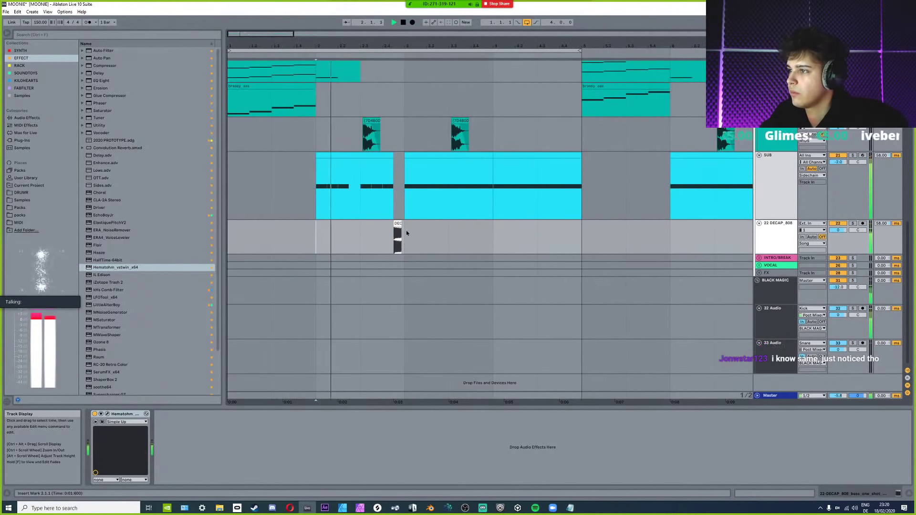
left_click(107, 413)
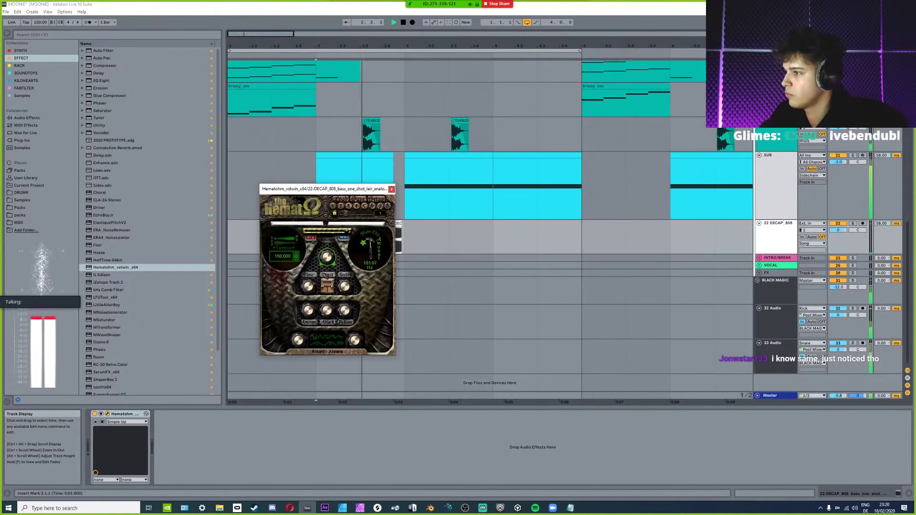
key("space")
key("space")
left_click_drag(331, 259, 331, 261)
key("space")
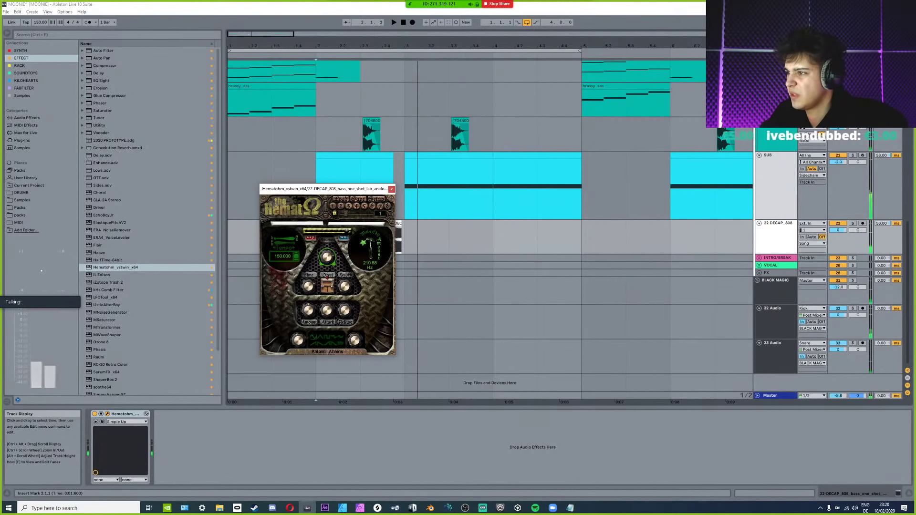
left_click(391, 189)
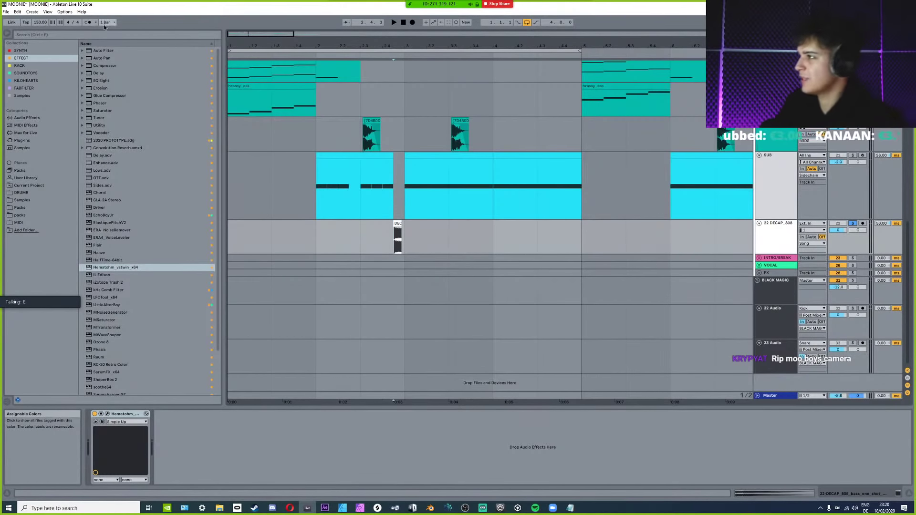
Add Disperser, Erosion and Saturator after Hematohm on the 808 track.
left_click(26, 80)
left_click(101, 58)
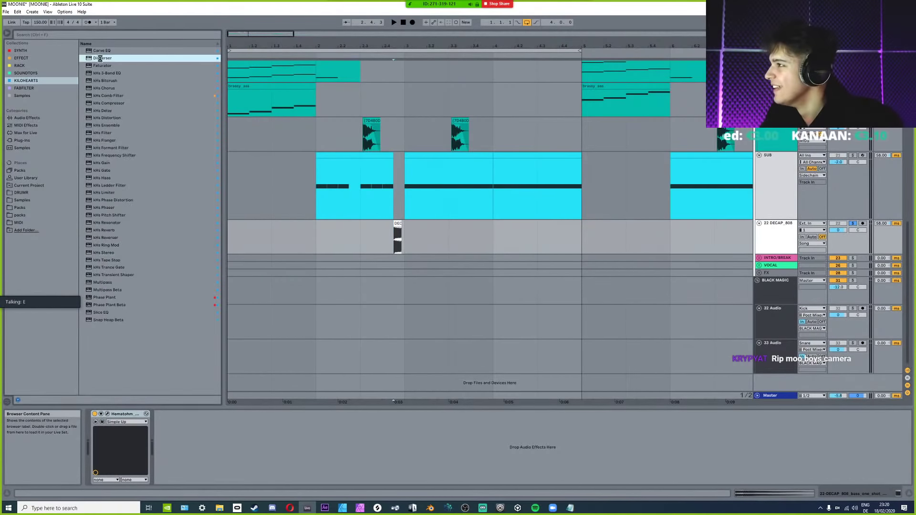
left_click(28, 58)
left_click(25, 66)
left_click(37, 118)
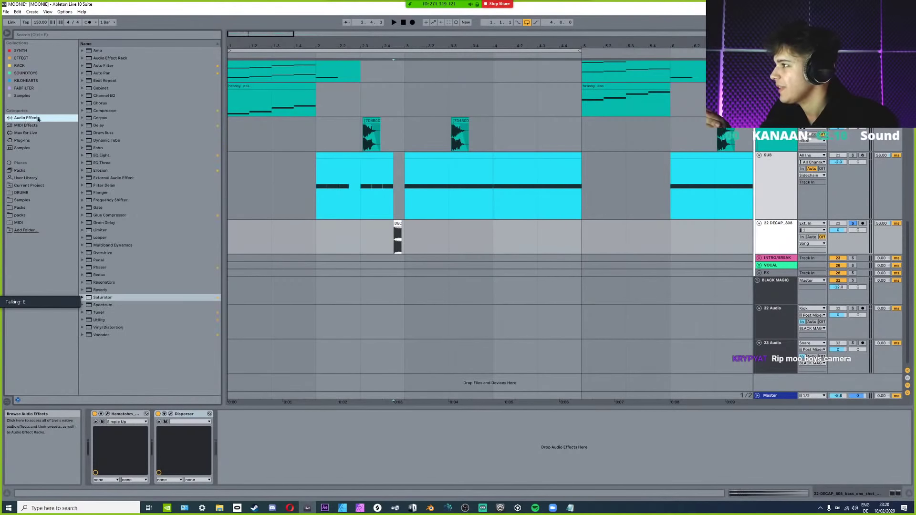
left_click(99, 171)
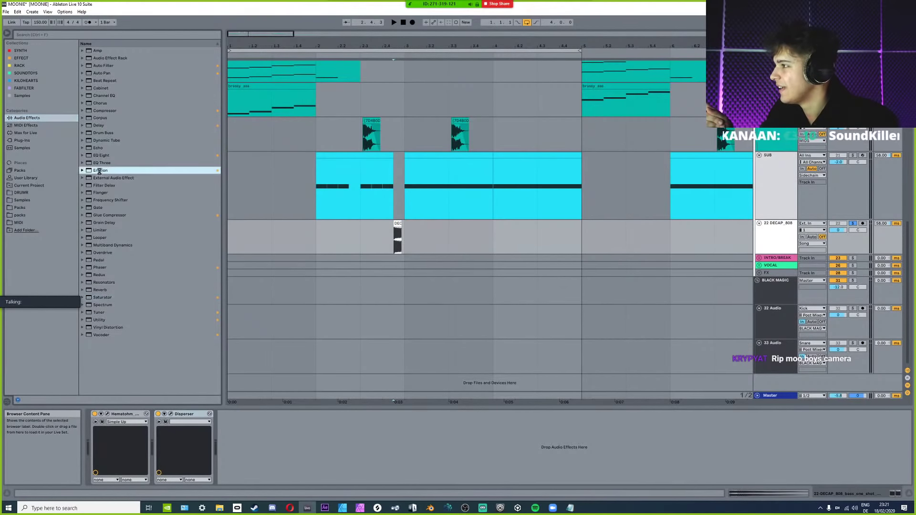
left_click(20, 65)
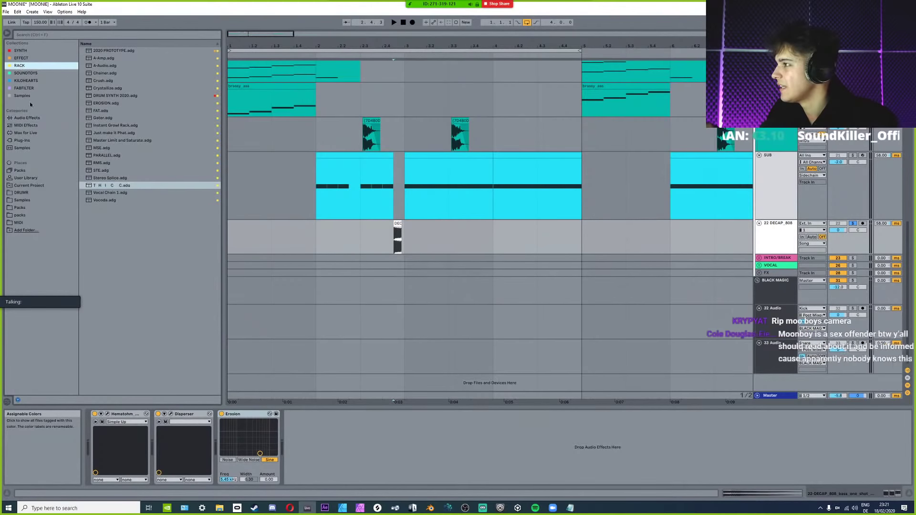
left_click(27, 118)
double_click(102, 297)
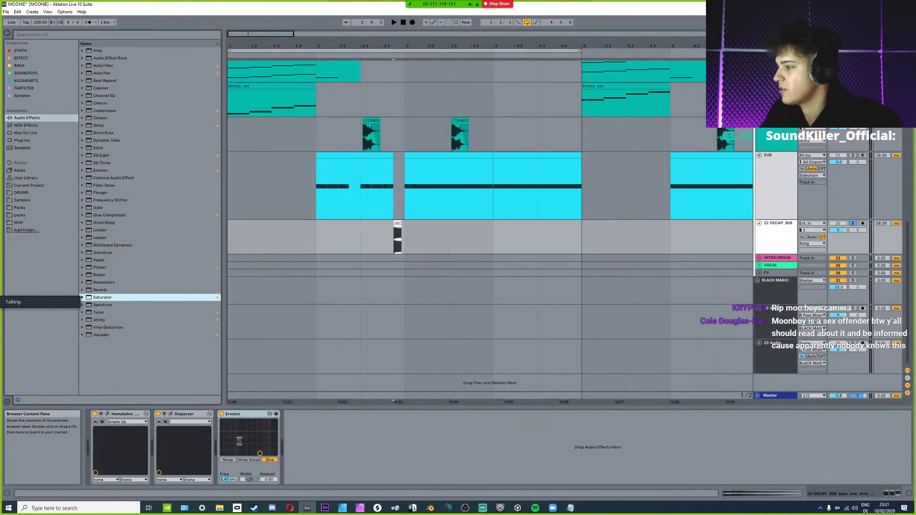
Switch Erosion to Wide Noise with an amount of about 107 and play the 808 to hear it.
left_click(172, 415)
mouse_move(260, 453)
left_mouse_down()
mouse_move(253, 430)
mouse_move(253, 441)
left_mouse_up()
left_click(249, 460)
key("space")
Move Disperser's frequency up to about 820 Hz and raise Saturator's drive to about 14 dB.
left_click(170, 414)
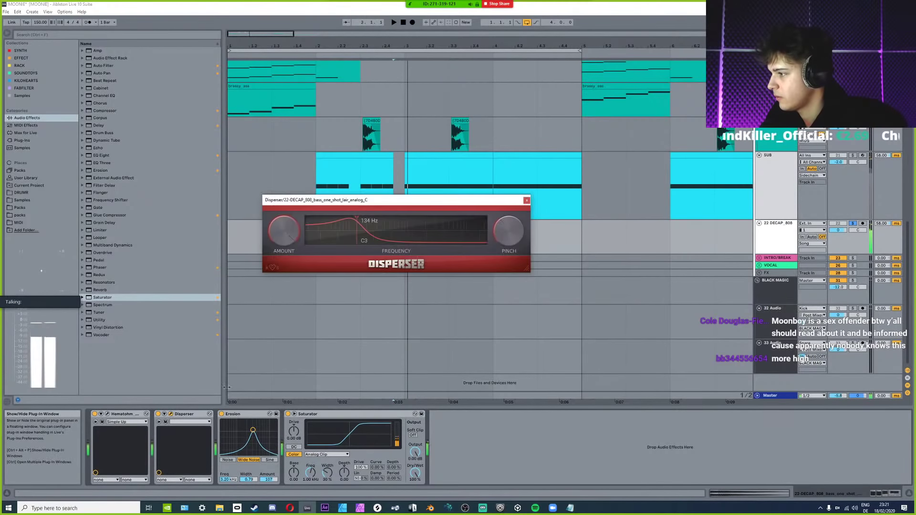
left_click_drag(363, 230, 403, 230)
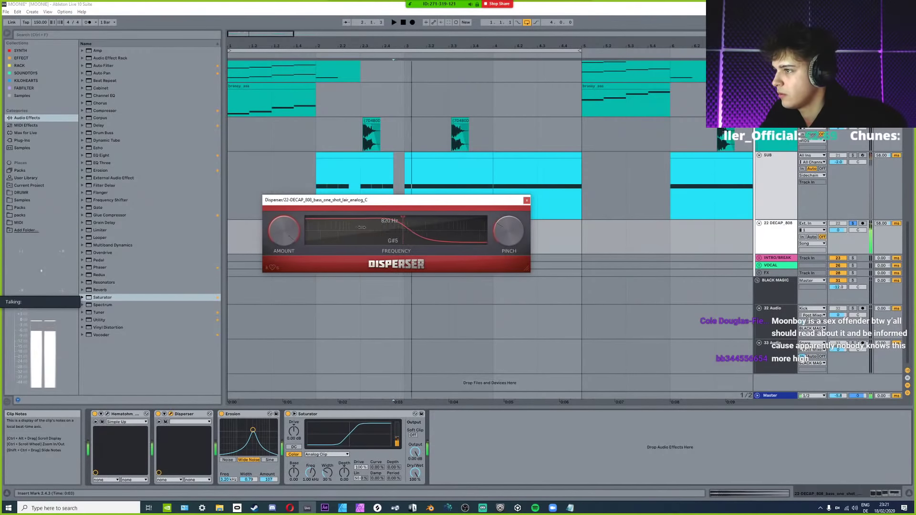
left_click_drag(294, 431, 294, 410)
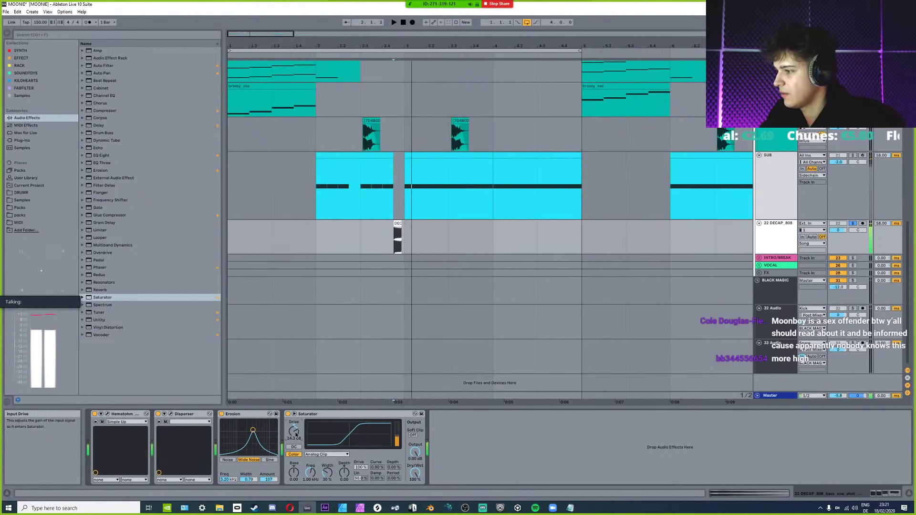
left_click(23, 89)
left_click(109, 58)
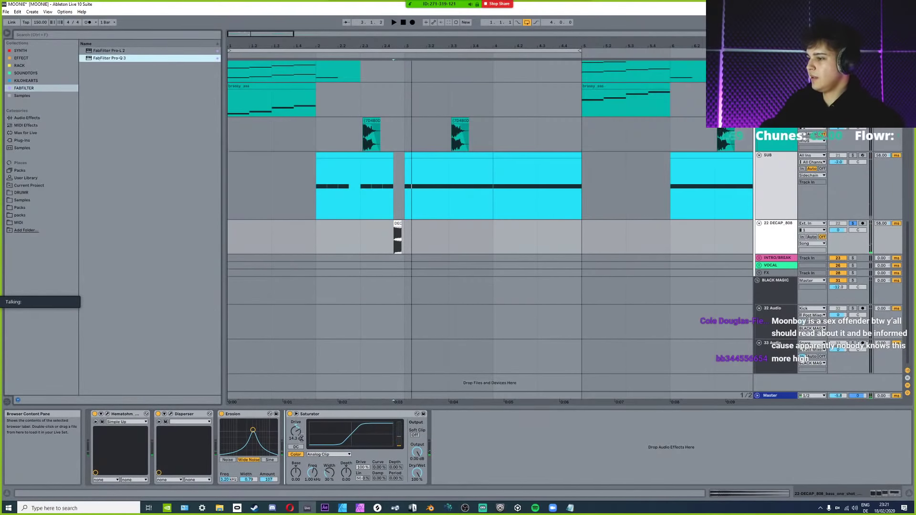
key("ctrl+z")
Insert EQ Eight between Erosion and Saturator and dip its low mids to about -4.8 dB at 284 Hz while playing the 808.
left_click(25, 57)
left_click(100, 81)
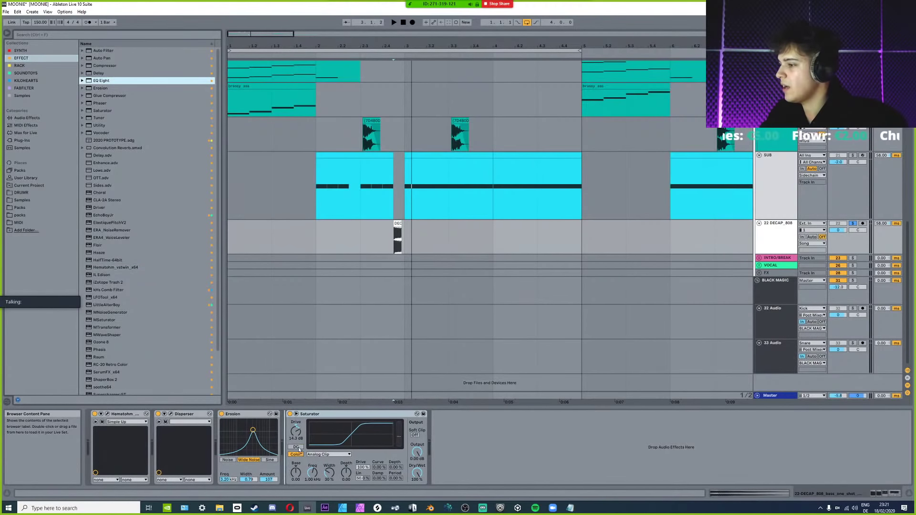
left_click_drag(347, 446, 372, 453)
key("space")
key("space")
key("space")
left_click_drag(393, 443, 398, 448)
key("space")
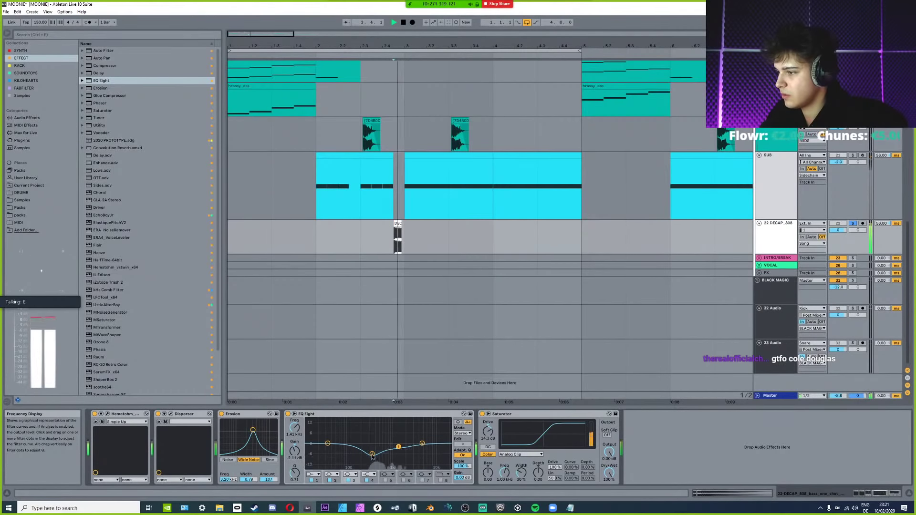
Retune Hematohm's frequency shift to about 214 Hz and Disperser's frequency to about 594 Hz while playing the 808.
left_click(108, 414)
key("space")
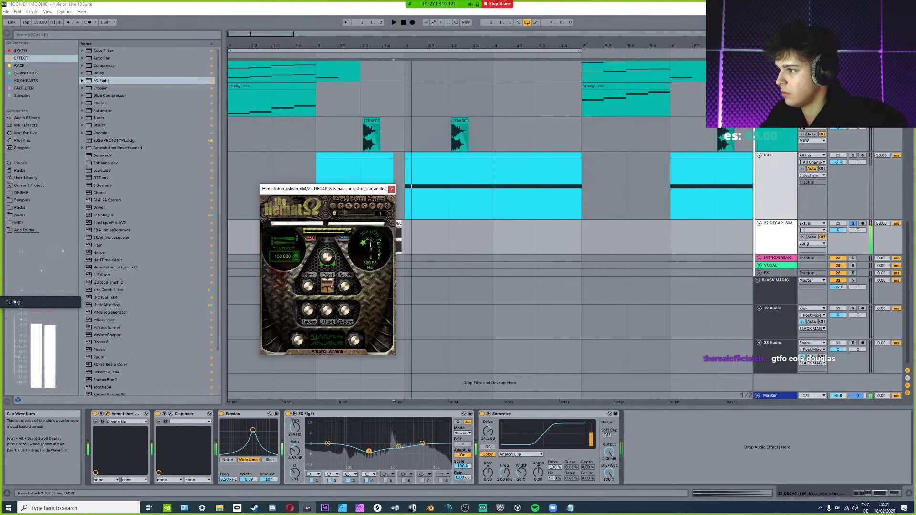
key("space")
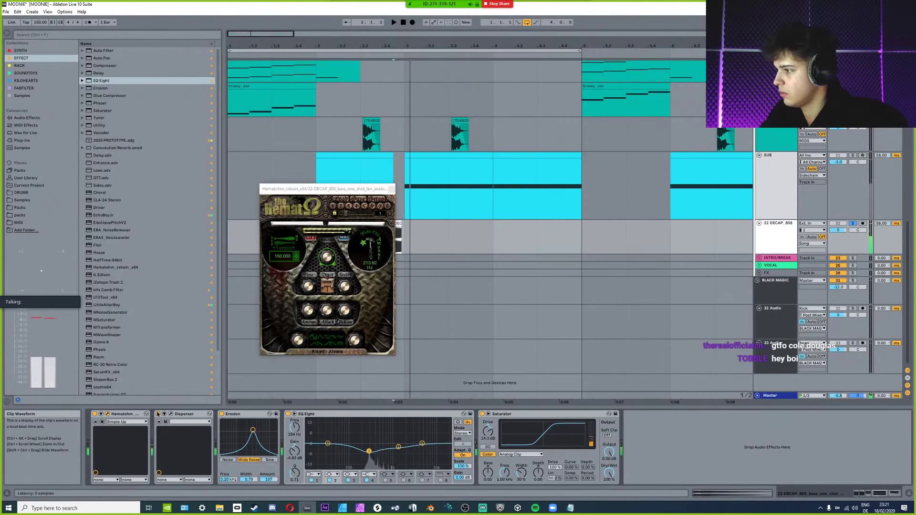
left_click(171, 413)
key("space")
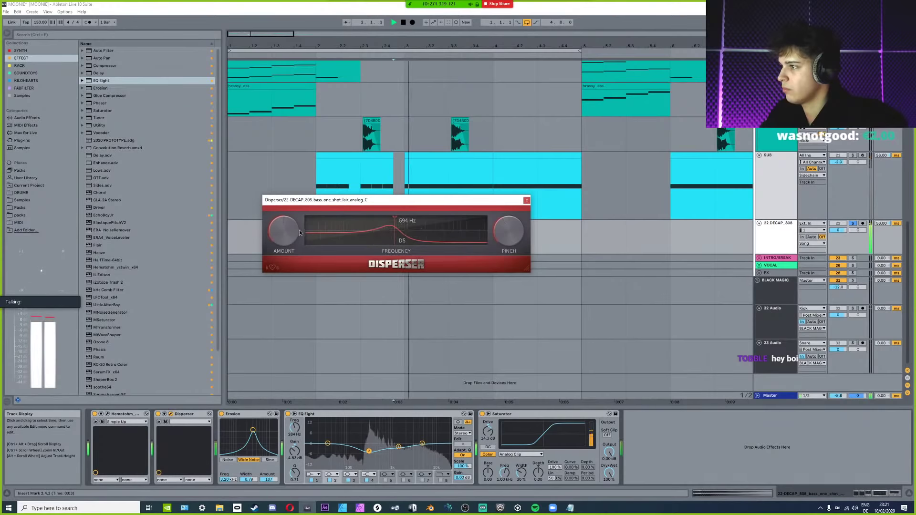
left_click(527, 200)
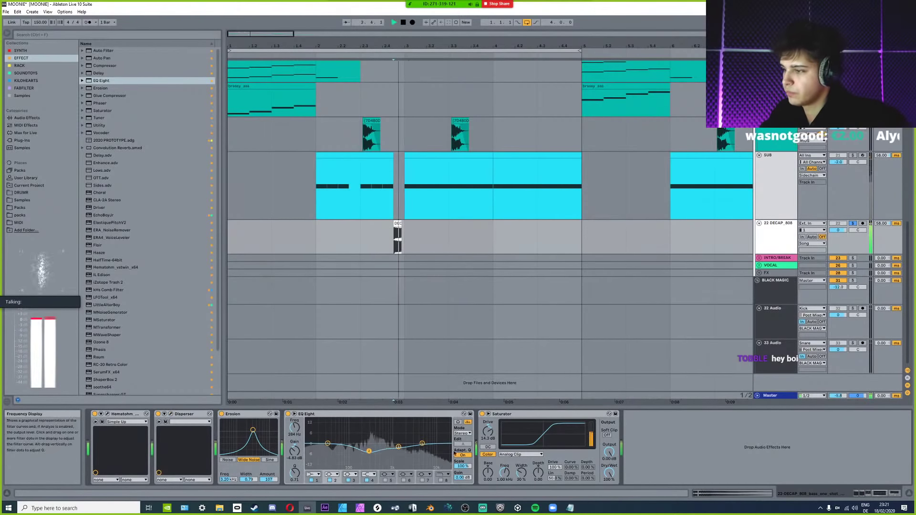
Lower EQ Eight's third band to about -5 dB near 1.7 kHz and boost its highest band.
mouse_move(398, 447)
left_mouse_down()
mouse_move(418, 453)
mouse_move(405, 450)
left_mouse_up()
left_click(422, 443)
key("space")
Audition Erosion's Sine mode, then return it to Wide Noise at about 2.63 kHz with an amount of about 100.
mouse_move(264, 444)
left_mouse_down()
mouse_move(242, 429)
mouse_move(262, 439)
mouse_move(243, 426)
mouse_move(250, 431)
left_mouse_up()
key("space")
left_click(263, 458)
key("space")
key("space")
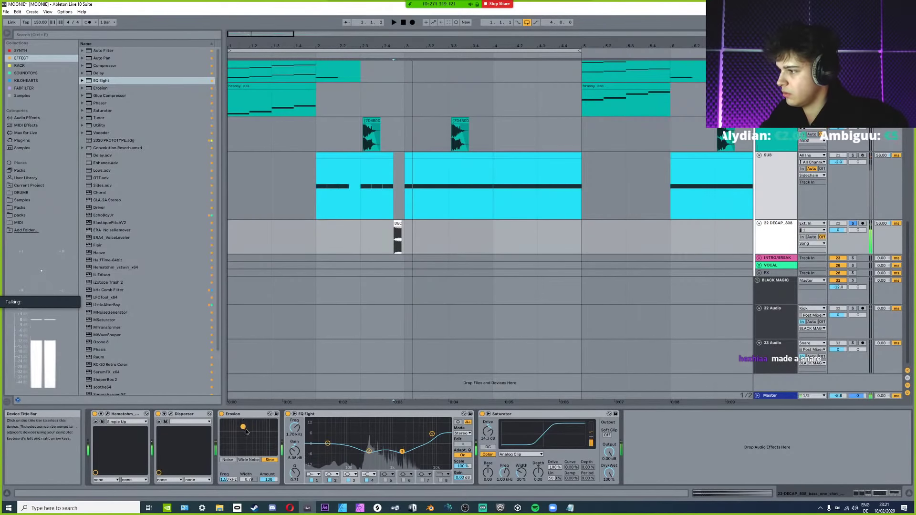
left_click(249, 460)
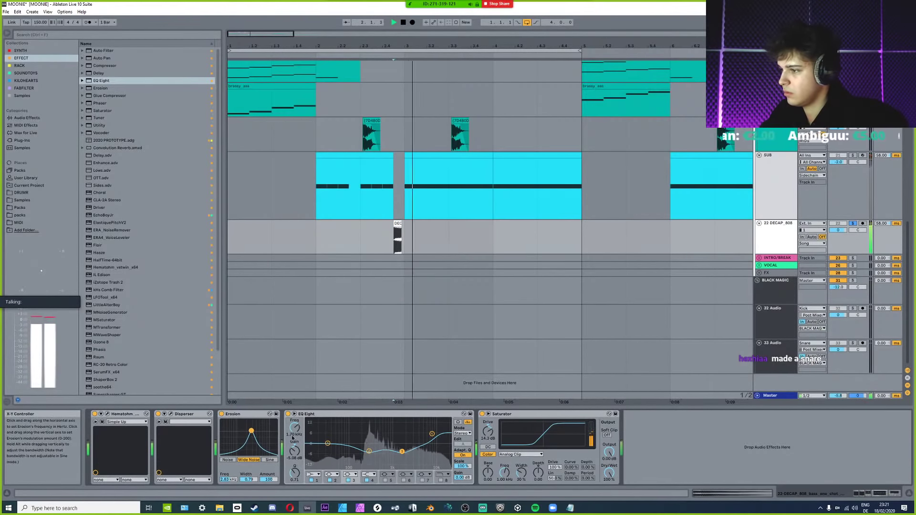
key("space")
Raise Saturator's drive to about 17 dB, lower its output to about -2.3 dB and play the drop with the 808 unsoloed.
left_click_drag(487, 432, 488, 420)
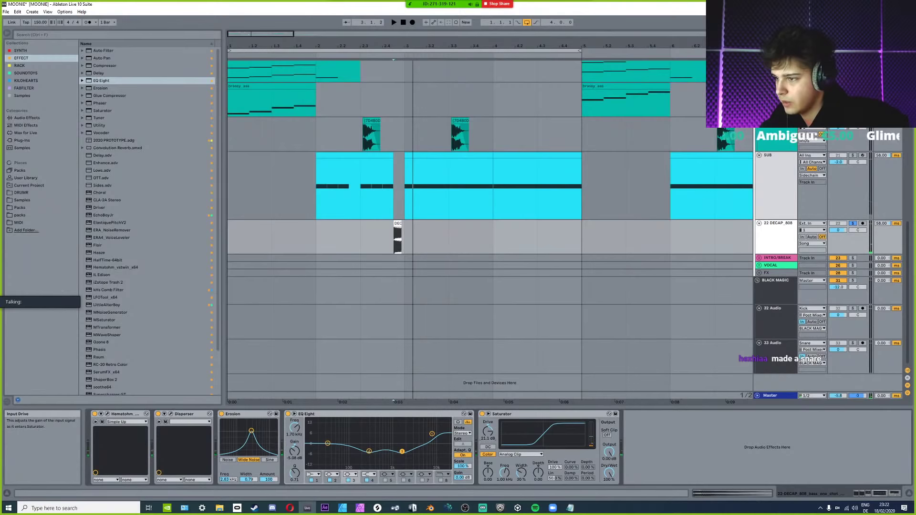
key("space")
key("space")
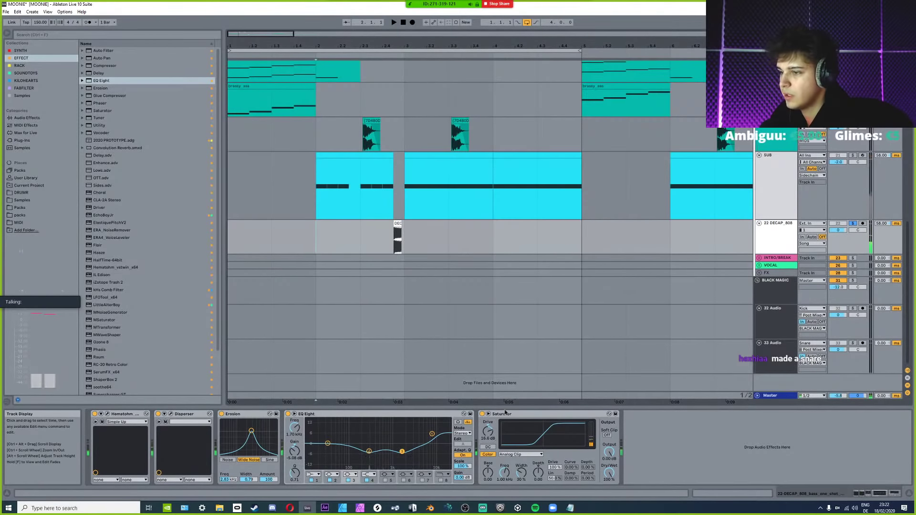
left_click_drag(609, 452, 608, 457)
key("space")
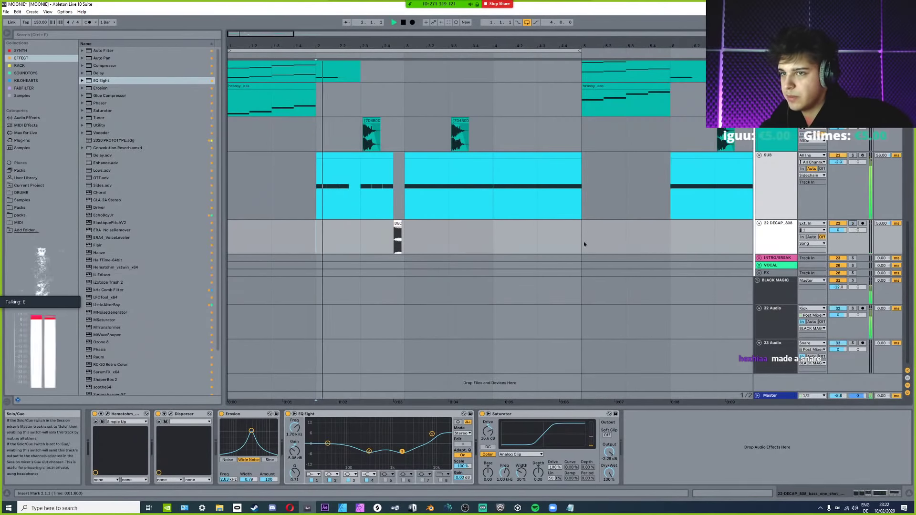
Play around the SUB's gap and trim the 808 clip's end so it fills less than half of the gap.
left_click(383, 248)
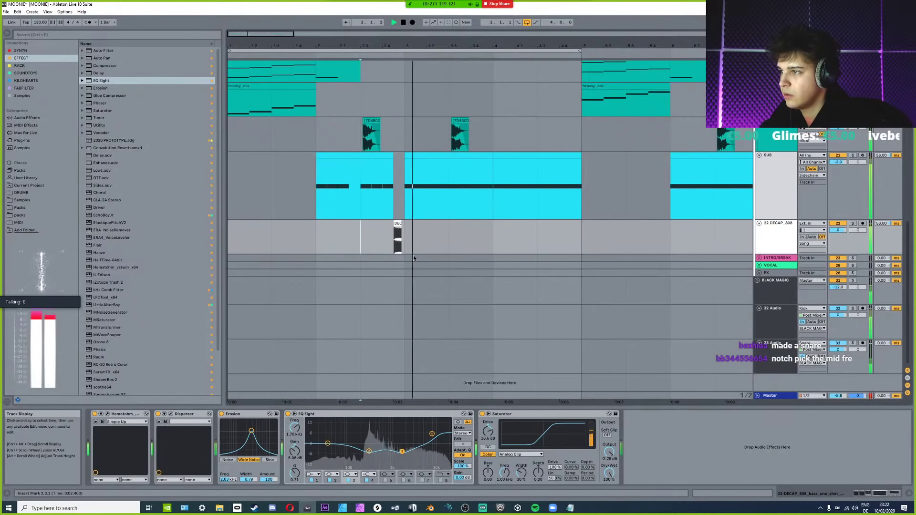
scroll(397, 243, "up", 5)
key("space")
key("space")
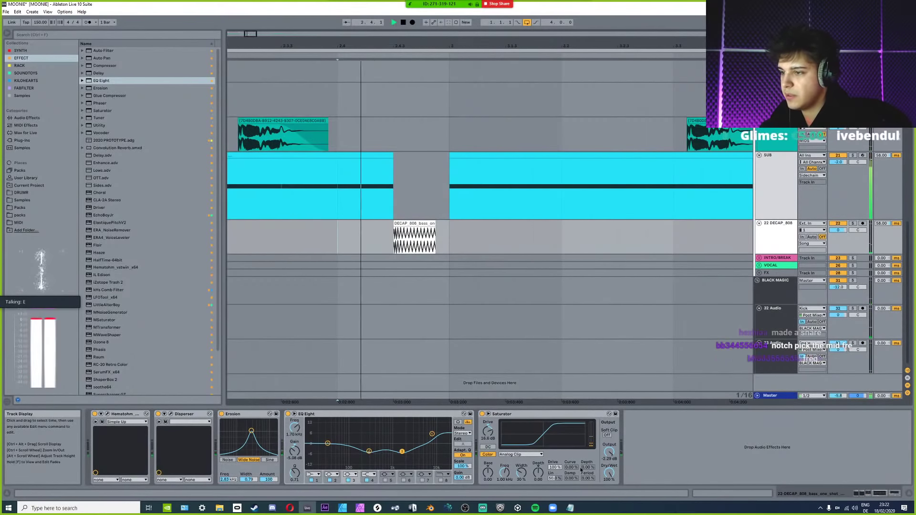
key("space")
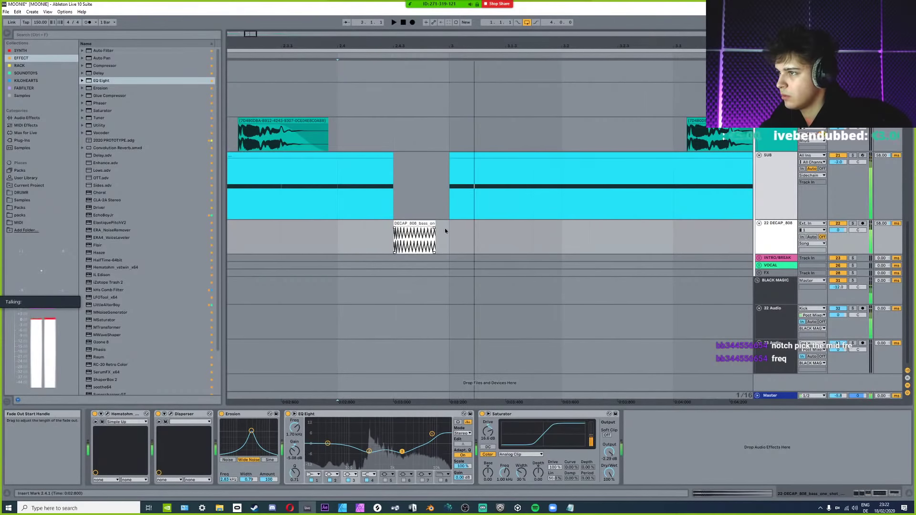
mouse_move(435, 228)
left_mouse_down()
mouse_move(446, 228)
mouse_move(348, 245)
mouse_move(416, 225)
left_mouse_up()
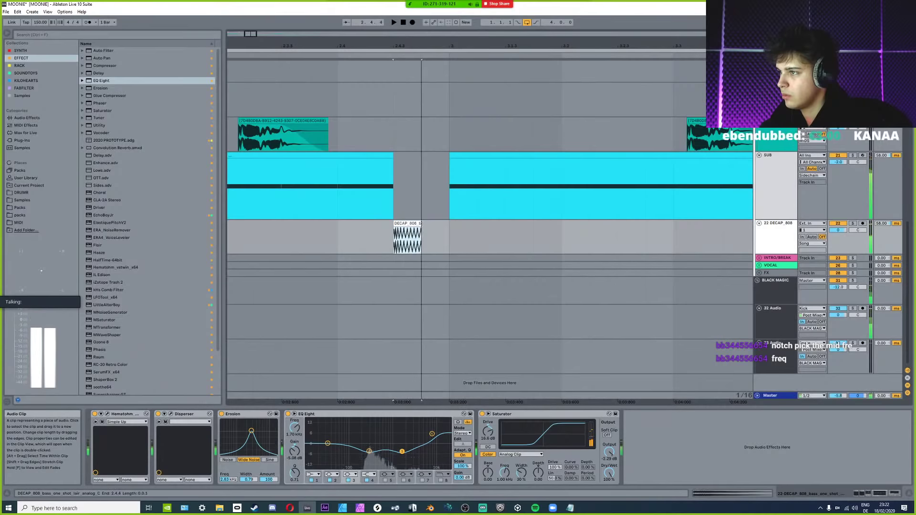
left_click(354, 246)
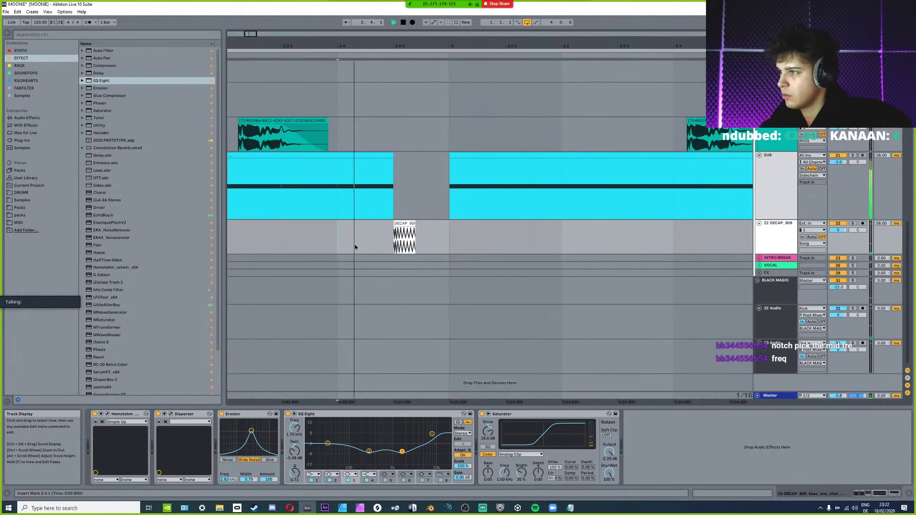
Shorten the 808 clip's end by a further tiny amount and play across the gap to hear it.
left_click(401, 230)
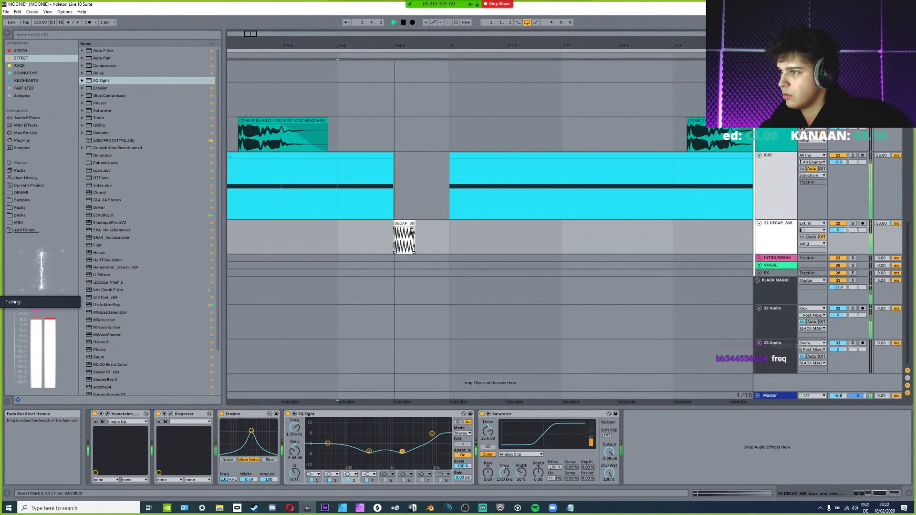
key("space")
mouse_move(414, 224)
left_mouse_down()
mouse_move(424, 224)
mouse_move(414, 224)
left_mouse_up()
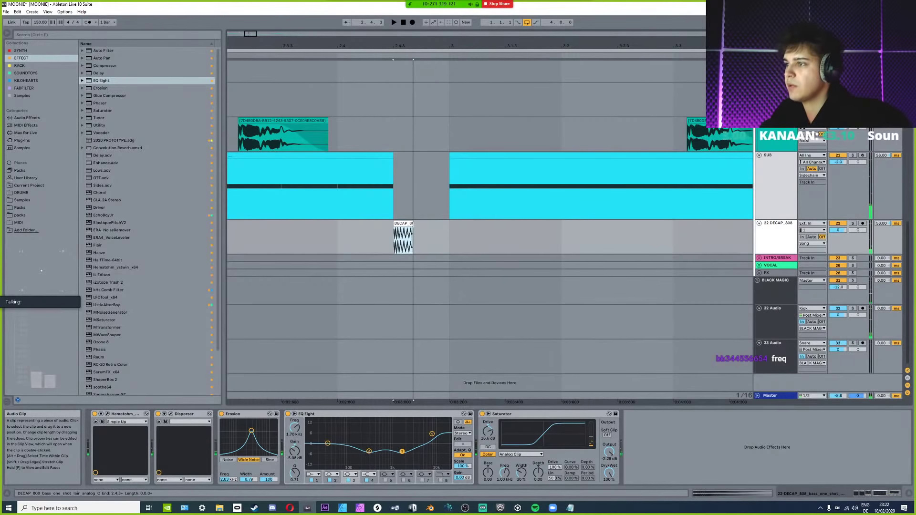
left_click(380, 245)
key("space")
key("space")
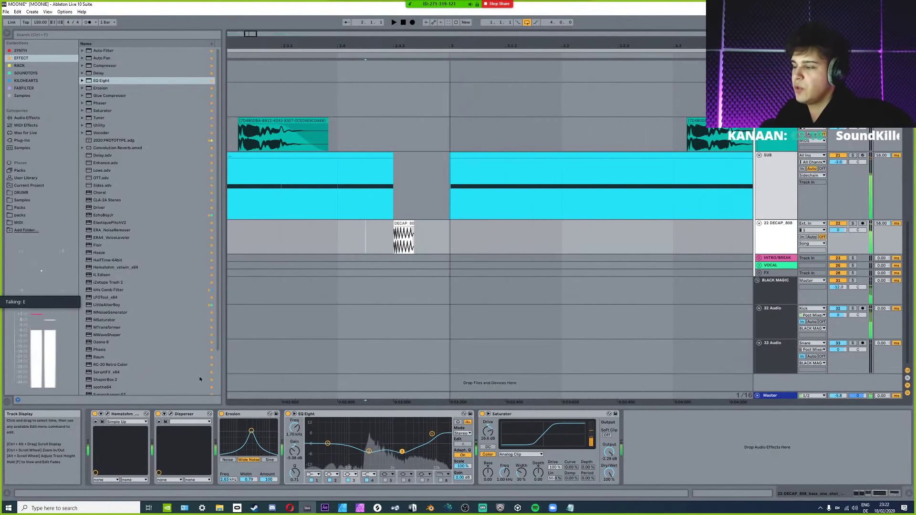
Raise Hematohm's frequency shift to about 223 Hz while playing the 808 against the SUB.
left_click(100, 414)
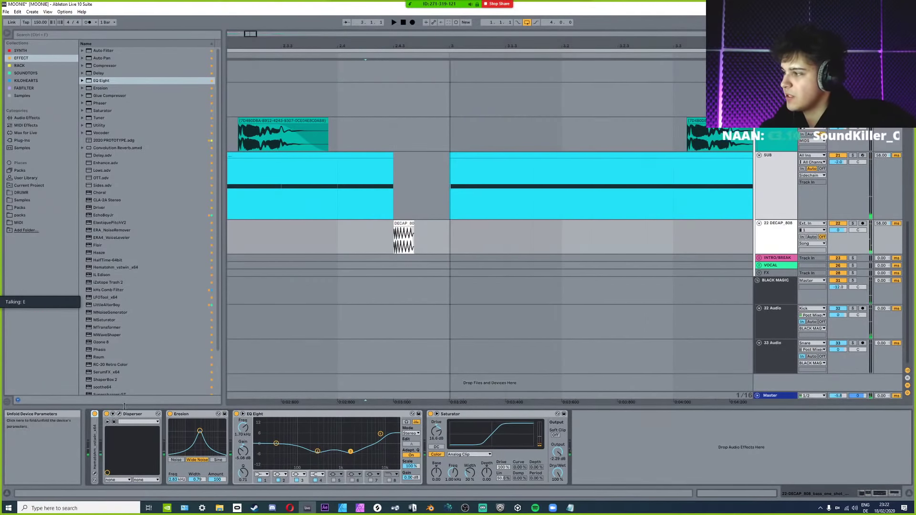
left_click(95, 420)
left_click(108, 414)
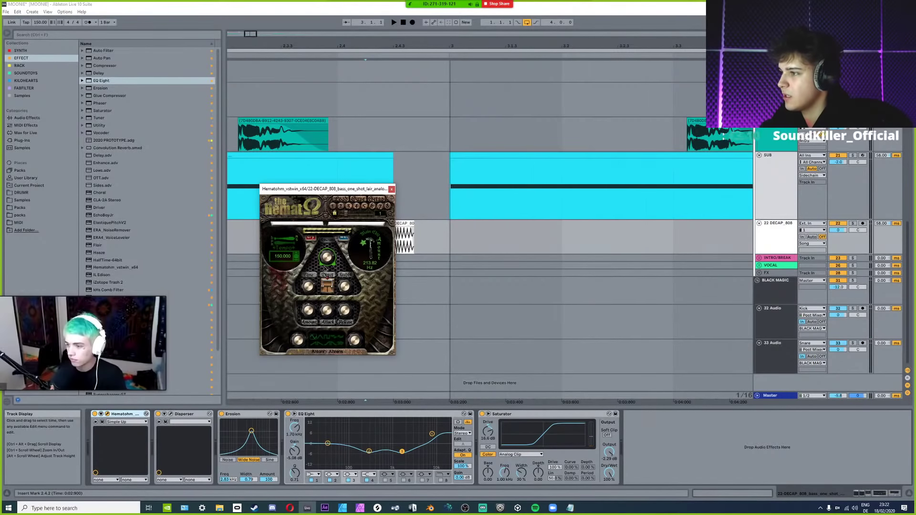
key("space")
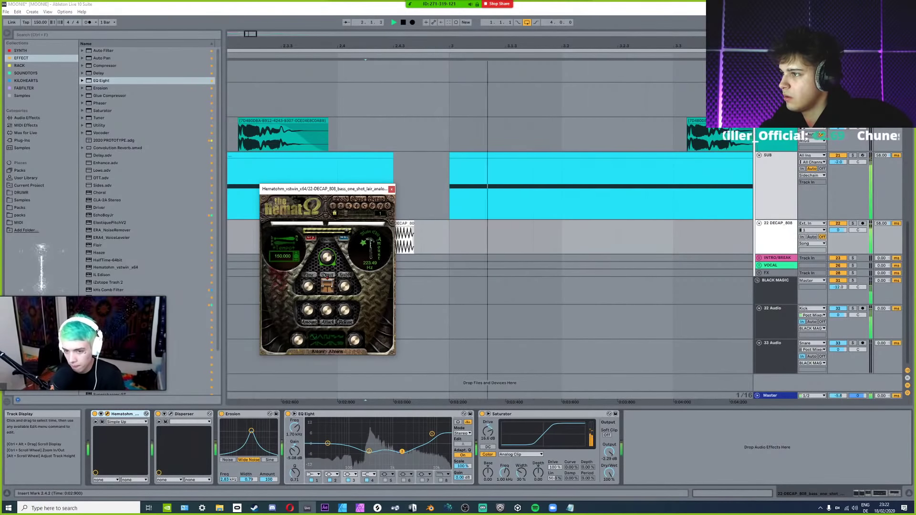
left_click(108, 414)
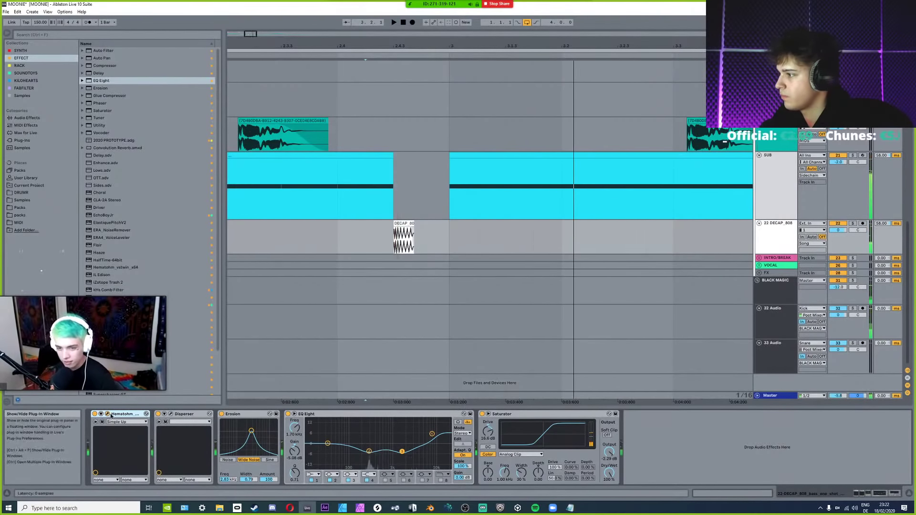
Lower Disperser's frequency on the 808 track to about 553 Hz while playing across the gap.
left_click(171, 414)
key("space")
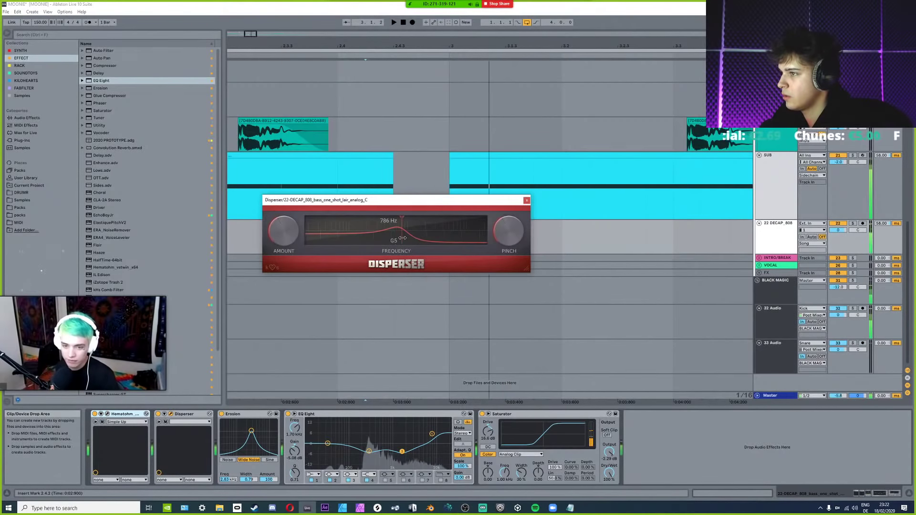
left_click_drag(402, 238, 392, 237)
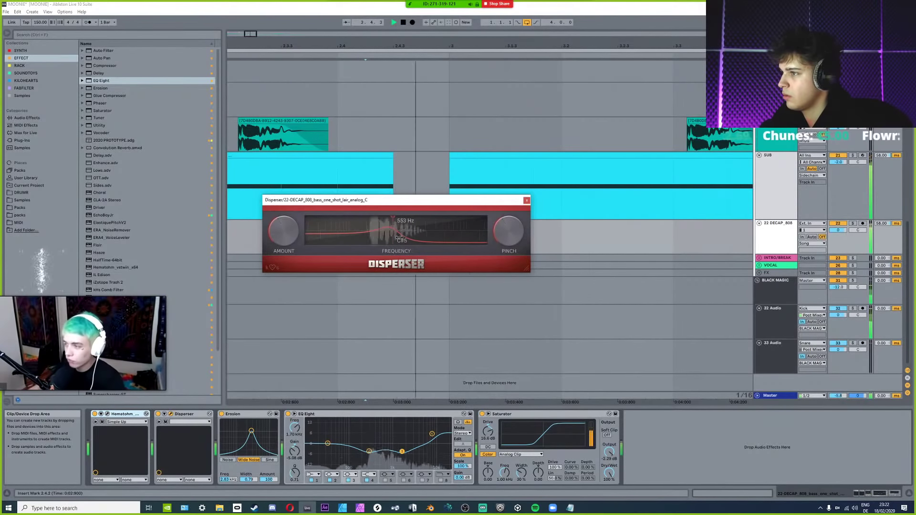
left_click(527, 200)
key("space")
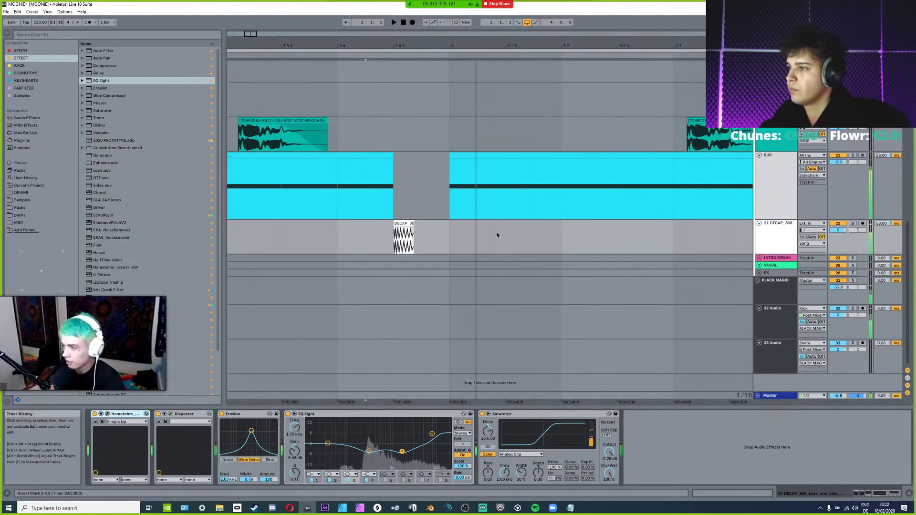
Save the Live Set and play the drop from its beginning.
key("minus")
key("ctrl+s")
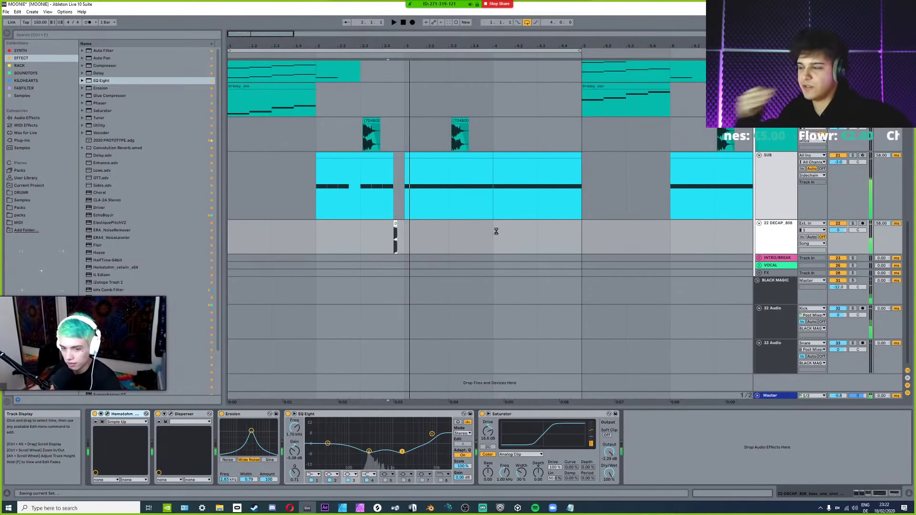
key("minus")
key("minus")
key("minus")
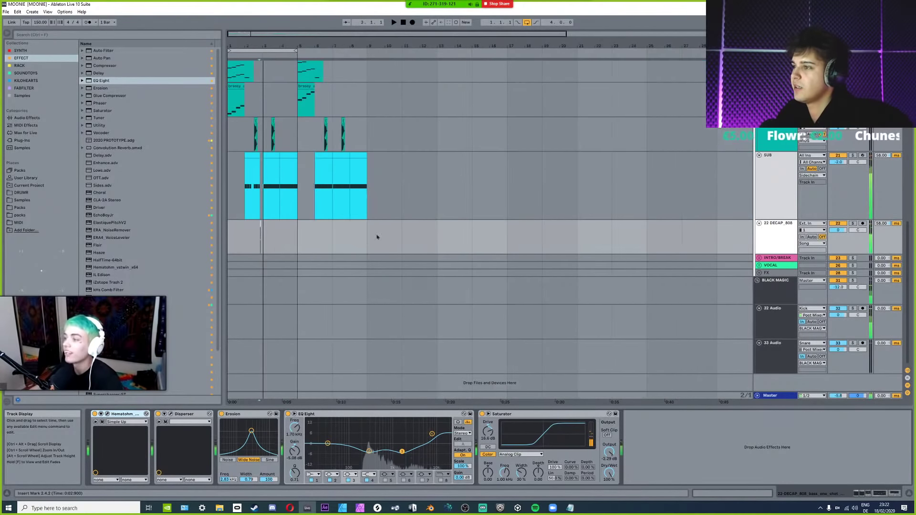
left_click(244, 240)
key("space")
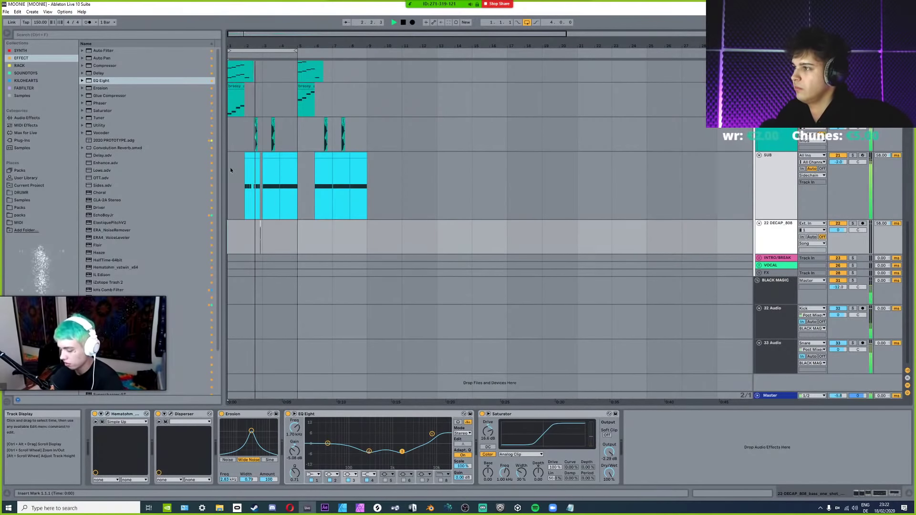
Replace bar 3 of the SUB with a duplicate of bar 2's pattern, including the gap at its end.
key("plus")
key("plus")
key("plus")
key("plus")
key("minus")
key("minus")
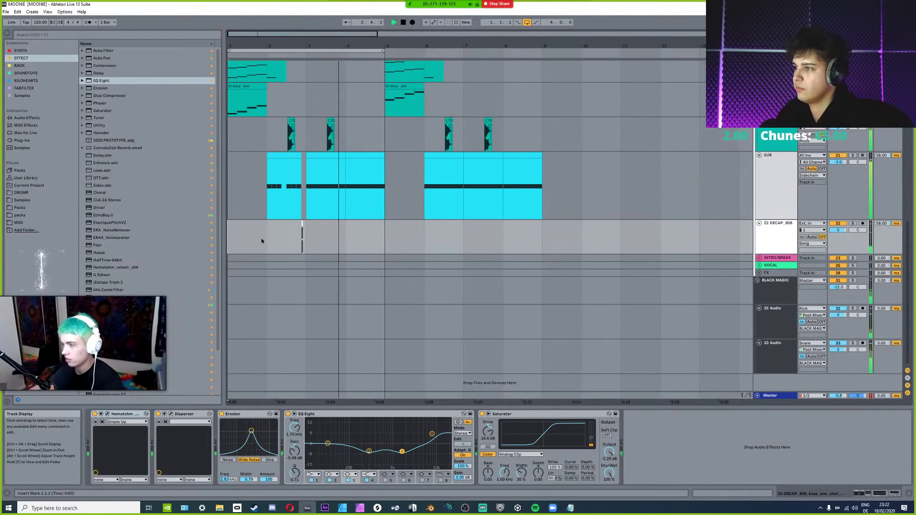
left_click(264, 204)
scroll(267, 204, "up", 3)
left_click(288, 218)
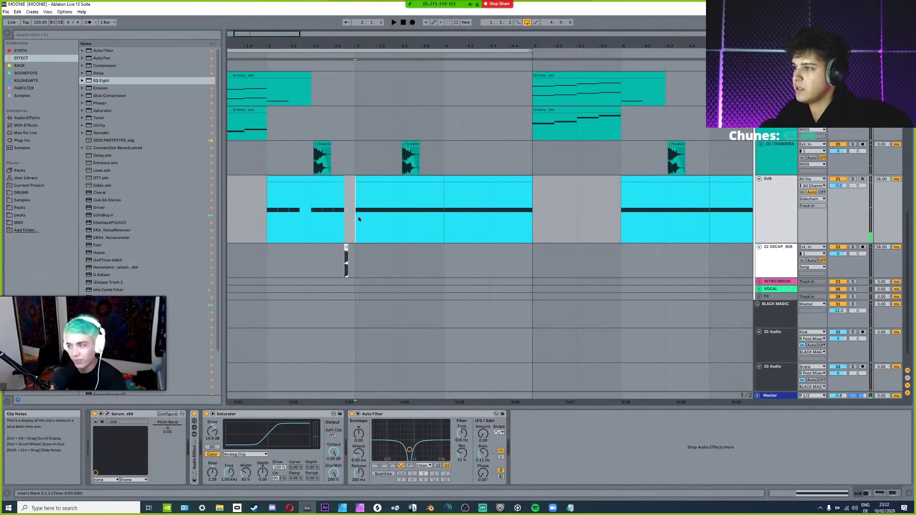
left_click_drag(279, 216, 350, 232)
key("Delete")
key("ctrl+d")
Play the 808 and move EQ Eight's third band down onto the low-mid dip at about 284 Hz.
left_click(315, 268)
key("space")
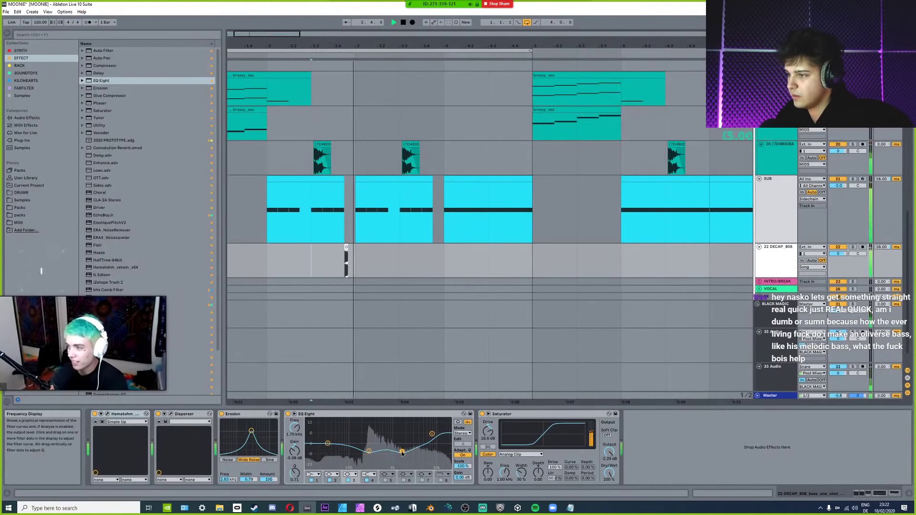
mouse_move(384, 459)
left_mouse_down()
mouse_move(330, 455)
mouse_move(369, 450)
left_mouse_up()
key("space")
scroll(253, 260, "down", 3)
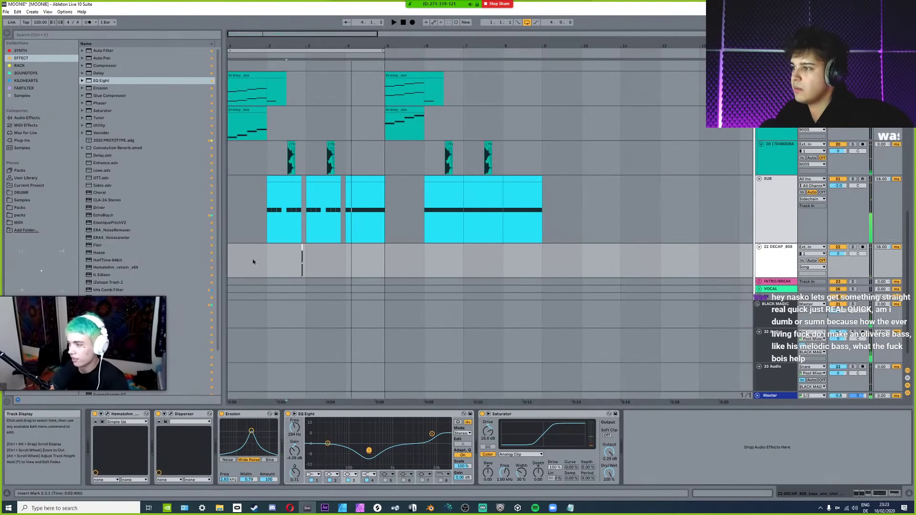
left_click(235, 250)
scroll(231, 201, "up", 3)
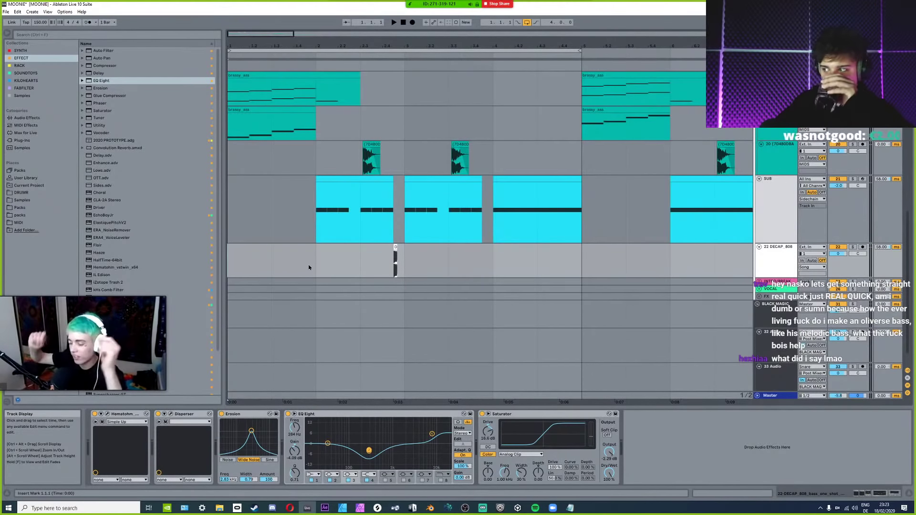
Save the Live Set.
key("ctrl+s")
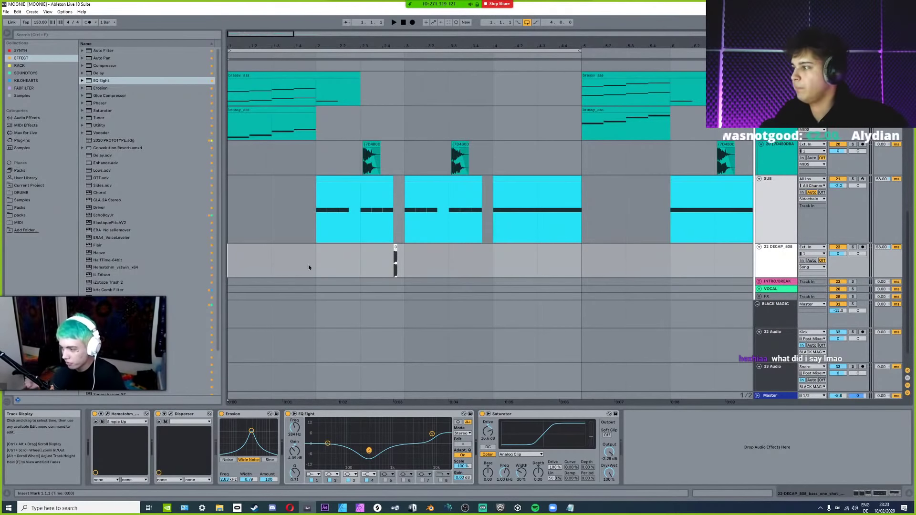
scroll(396, 288, "up", 2)
left_click(410, 271)
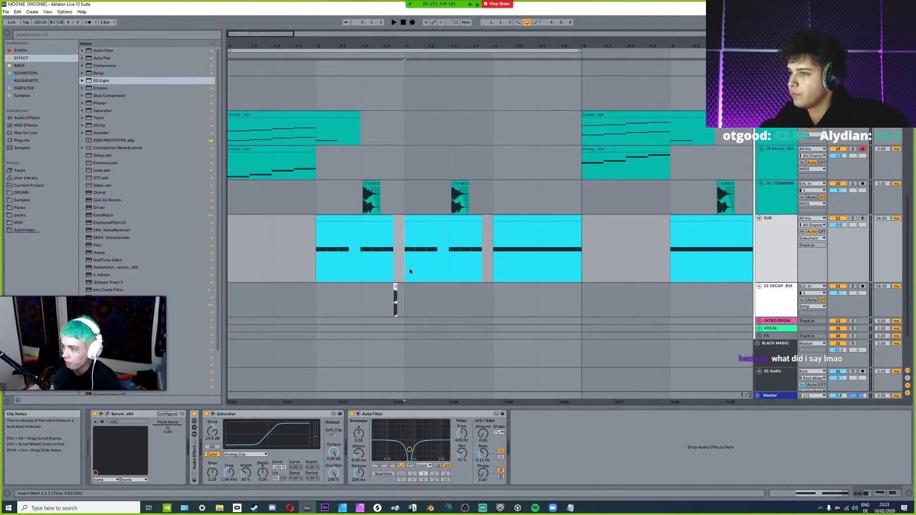
key("minus")
key("Right")
key("Home")
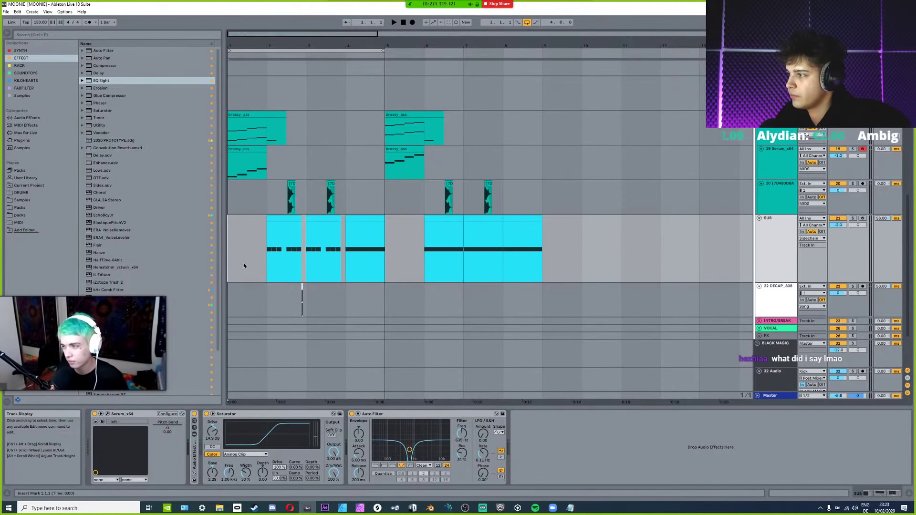
key("plus")
scroll(329, 256, "up", 3)
left_click(327, 236)
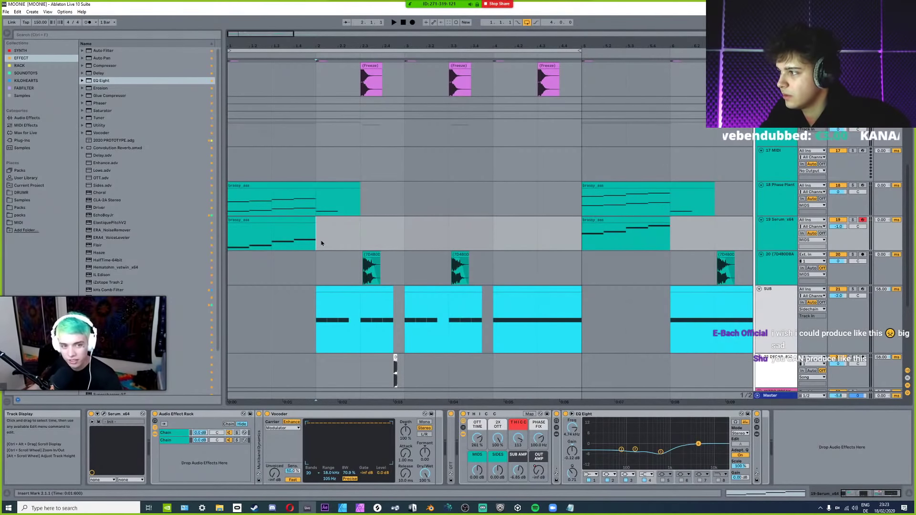
scroll(321, 243, "up", 3)
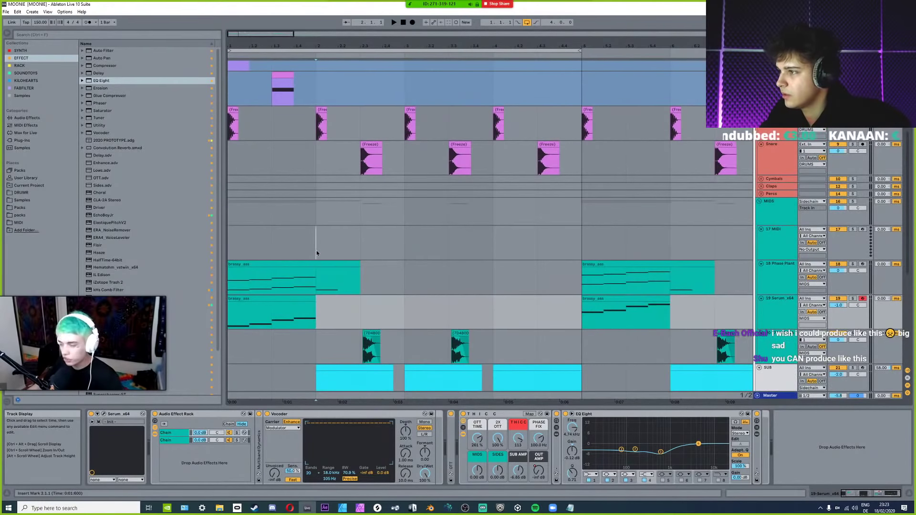
left_click(316, 252)
left_click(320, 223)
scroll(321, 224, "up", 4)
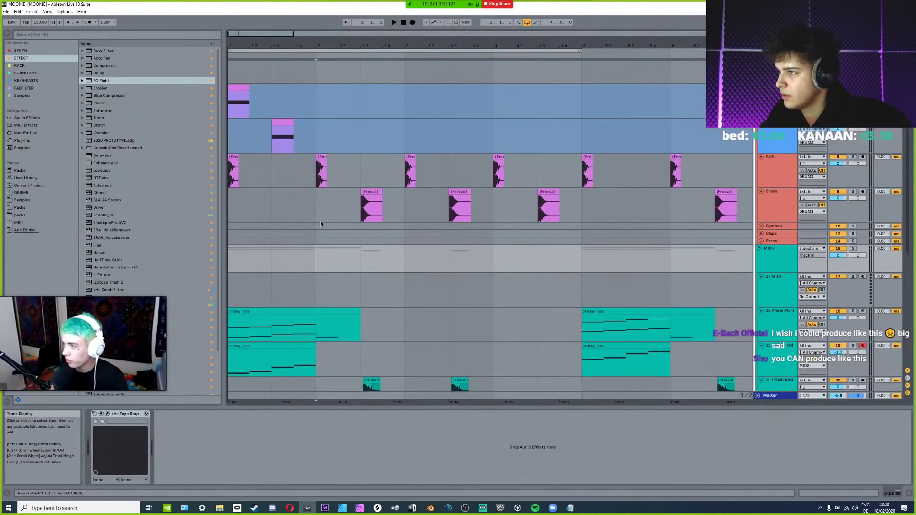
scroll(320, 224, "down", 2)
left_click(316, 233)
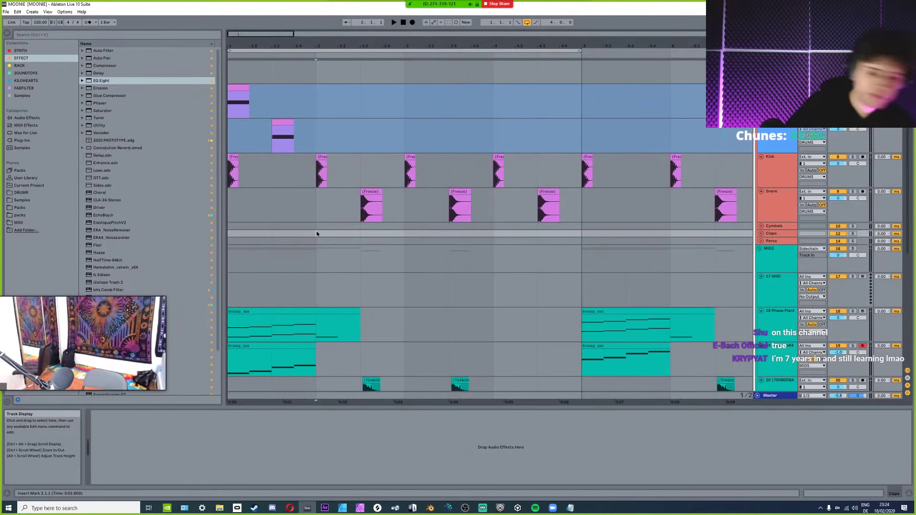
Play the drop from its beginning through bar 4.
left_click(257, 259)
scroll(269, 246, "down", 5)
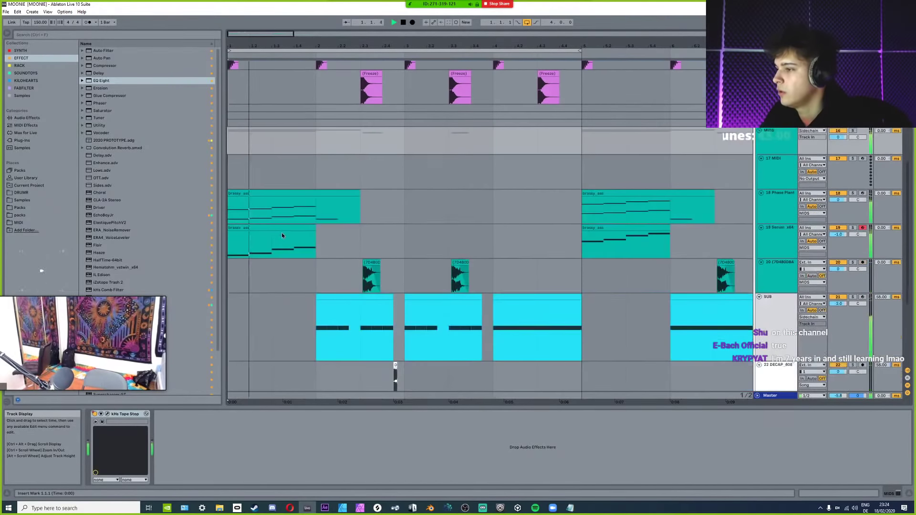
key("space")
scroll(286, 229, "up", 1)
scroll(292, 225, "up", 2)
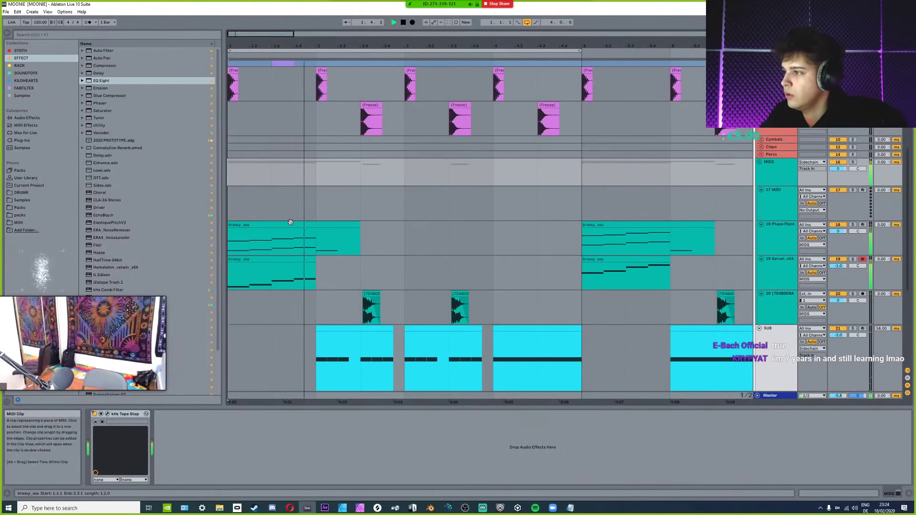
left_click_drag(316, 242, 394, 245)
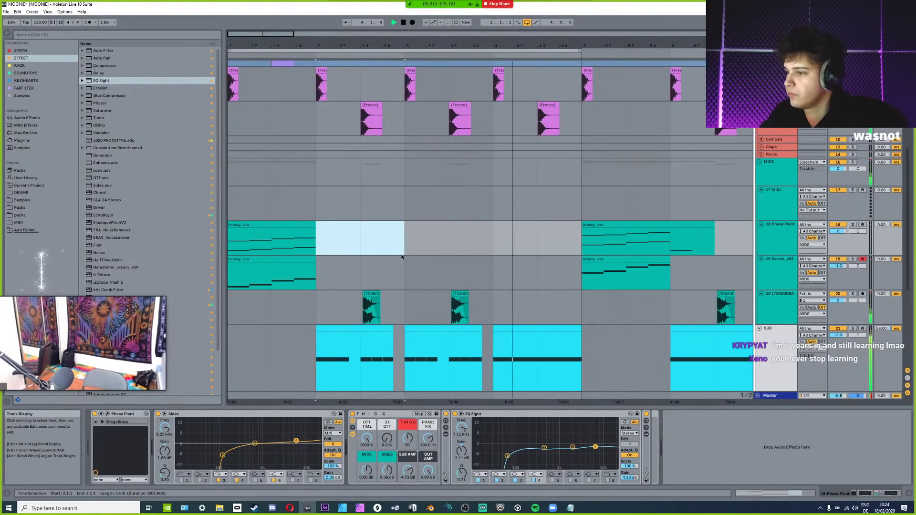
scroll(381, 214, "up", 5)
key("space")
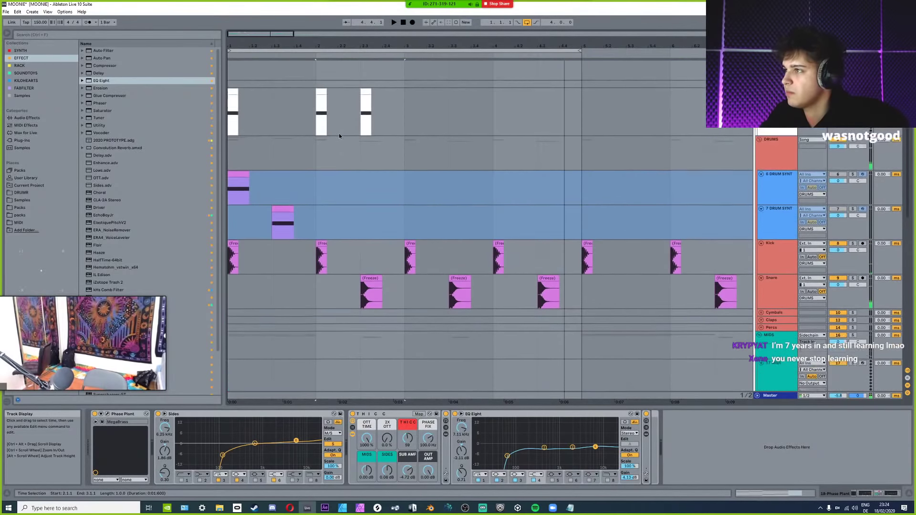
Duplicate bar 2 of the SC. Trigger track across bars 3 and 4 and save the Live Set.
scroll(339, 136, "up", 1)
left_click_drag(317, 148, 407, 154)
key("ctrl+d")
key("ctrl+d")
key("ctrl+d")
key("ctrl+s")
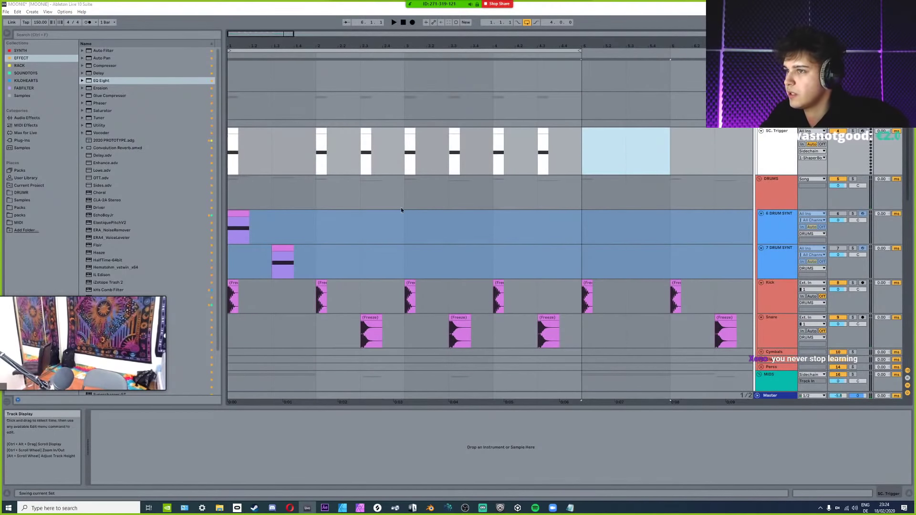
Play the drop from bar 2 to hear the repeated sidechain triggers against the SUB and 808.
left_click(316, 334)
key("space")
scroll(349, 301, "down", 2)
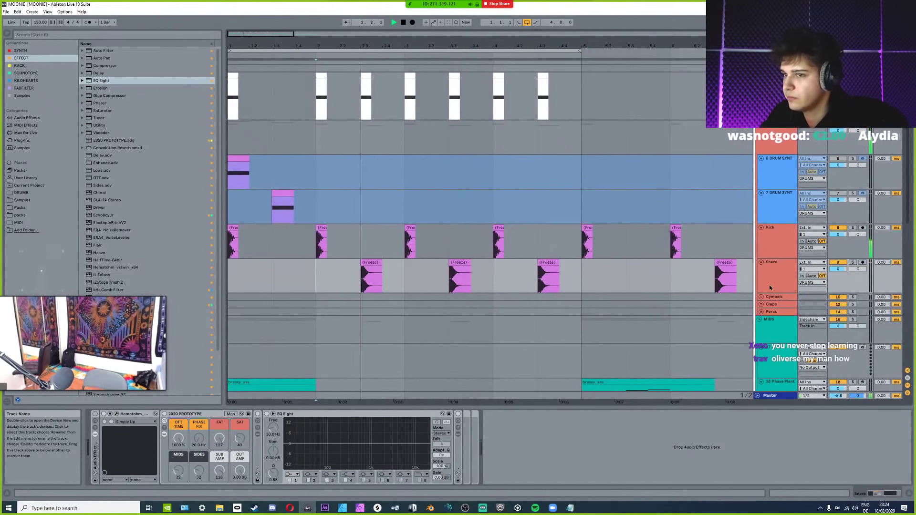
scroll(410, 292, "down", 5)
scroll(409, 292, "down", 1)
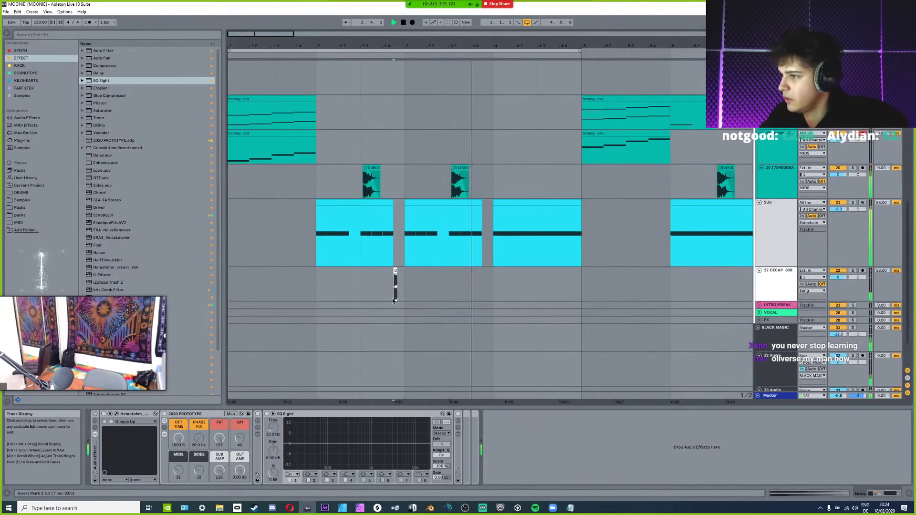
Play the 808 clip in the SUB's gap and shift EQ Eight's low-mid dip to about 290 Hz, slightly deeper.
left_click(395, 281)
scroll(394, 288, "up", 5)
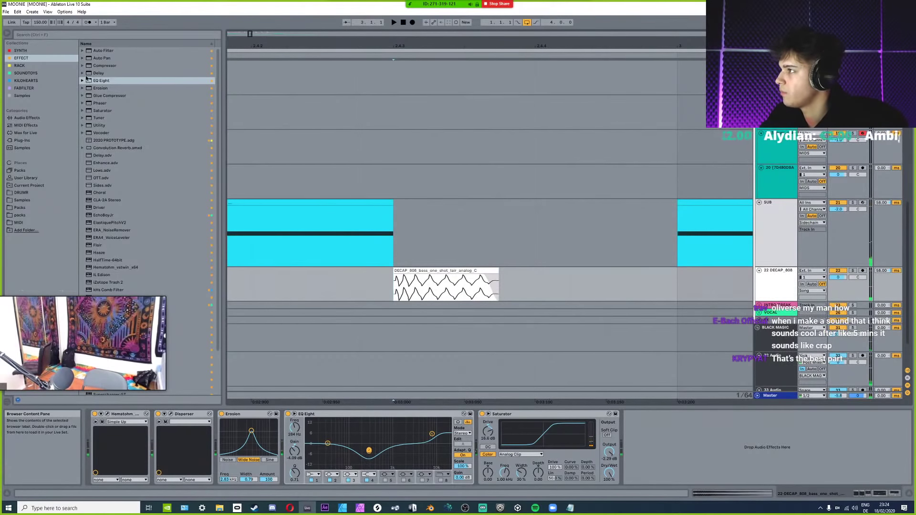
key("space")
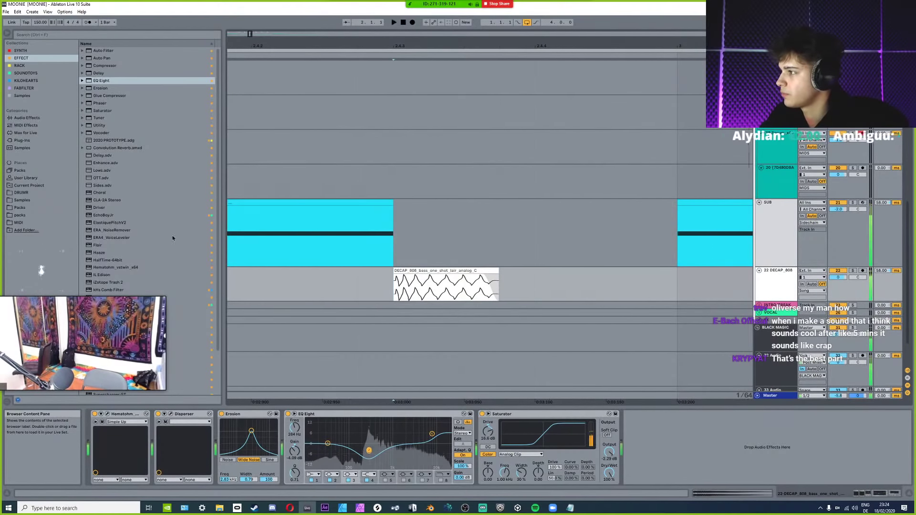
mouse_move(369, 450)
left_mouse_down()
mouse_move(375, 463)
mouse_move(368, 450)
left_mouse_up()
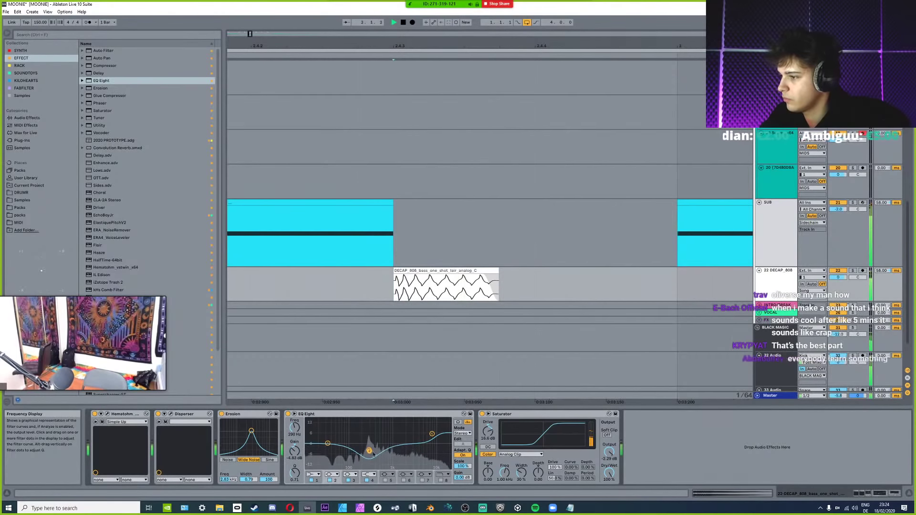
key("space")
Raise the Base and set the Drive to about 26.3 dB on the 808's Saturator while replaying the clip.
left_click_drag(487, 472, 488, 465)
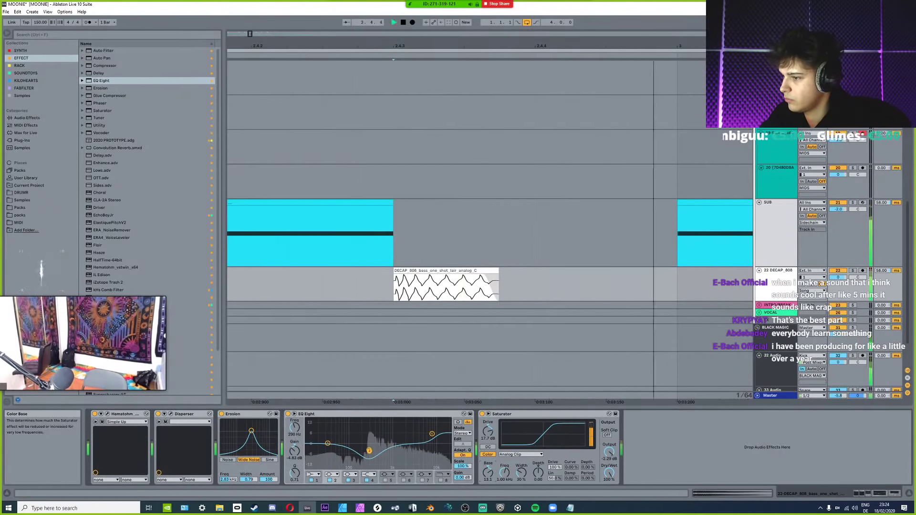
key("space")
key("space")
key("space")
key("space")
key("space")
key("space")
left_click_drag(487, 432, 488, 424)
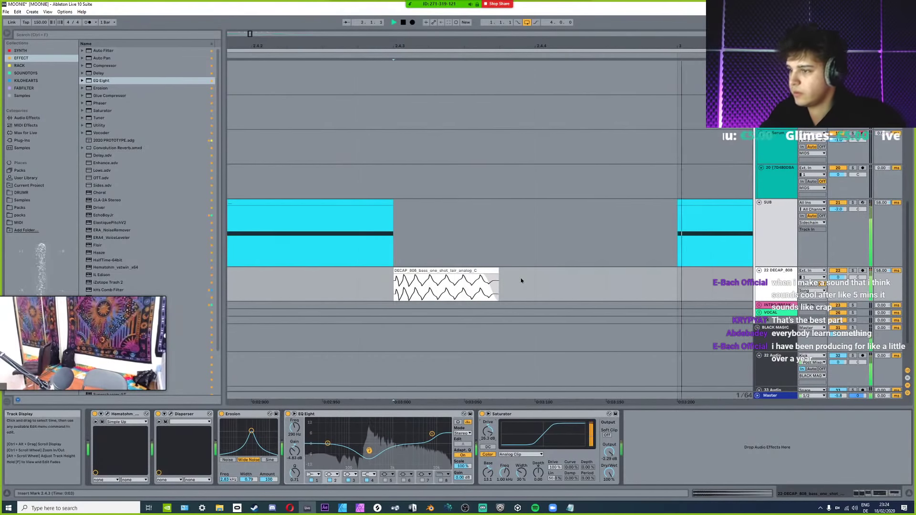
key("space")
Return to the start of the drop on the Snare track and save the Live Set.
scroll(487, 257, "down", 6)
scroll(487, 257, "down", 5)
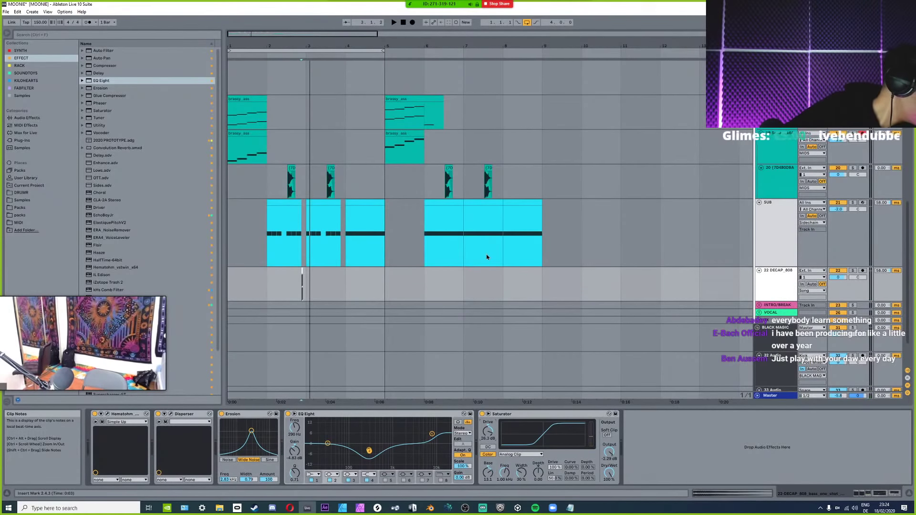
scroll(262, 124, "up", 5)
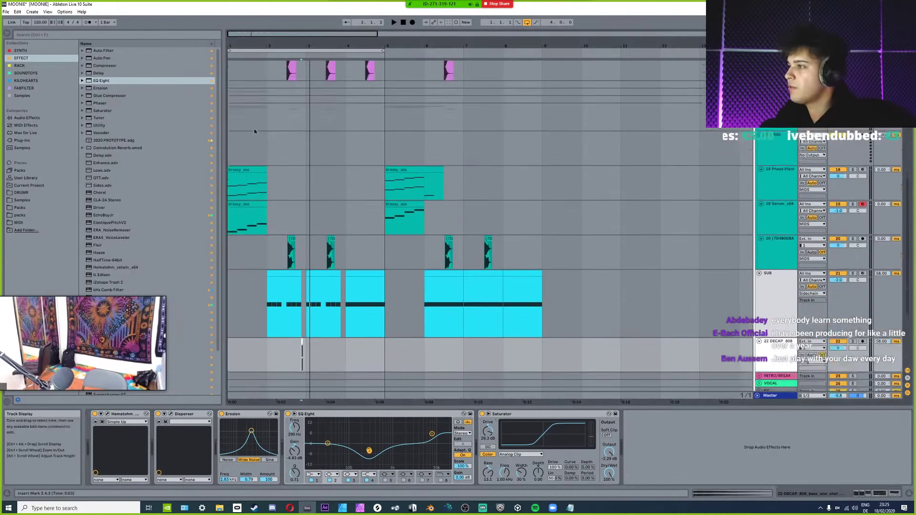
scroll(261, 124, "up", 2)
left_click(237, 176)
scroll(238, 177, "up", 5)
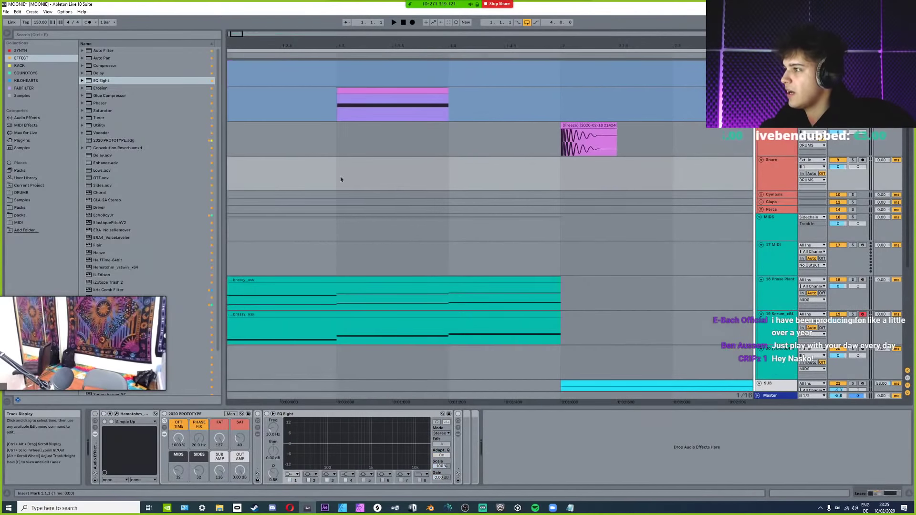
scroll(270, 180, "down", 3)
key("ctrl+s")
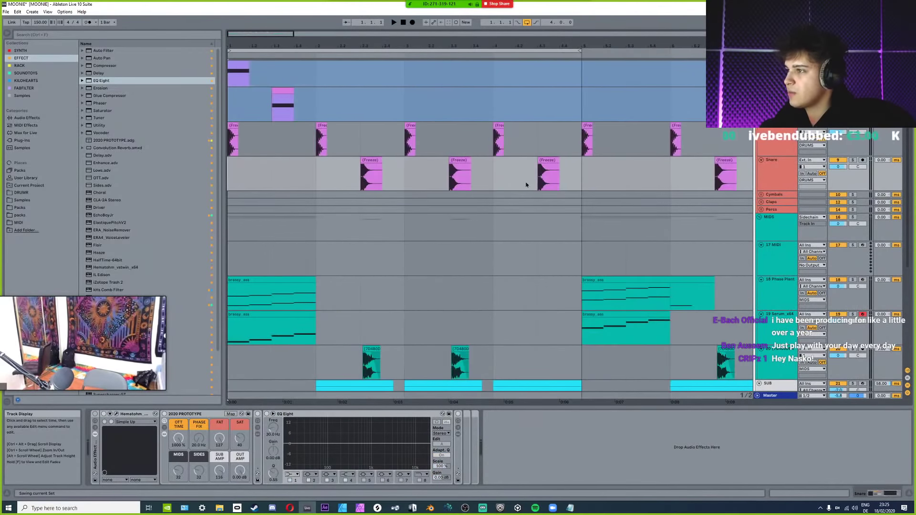
Unfold the Cymbals group and insert a second audio track inside it.
left_click(762, 194)
left_click(243, 238)
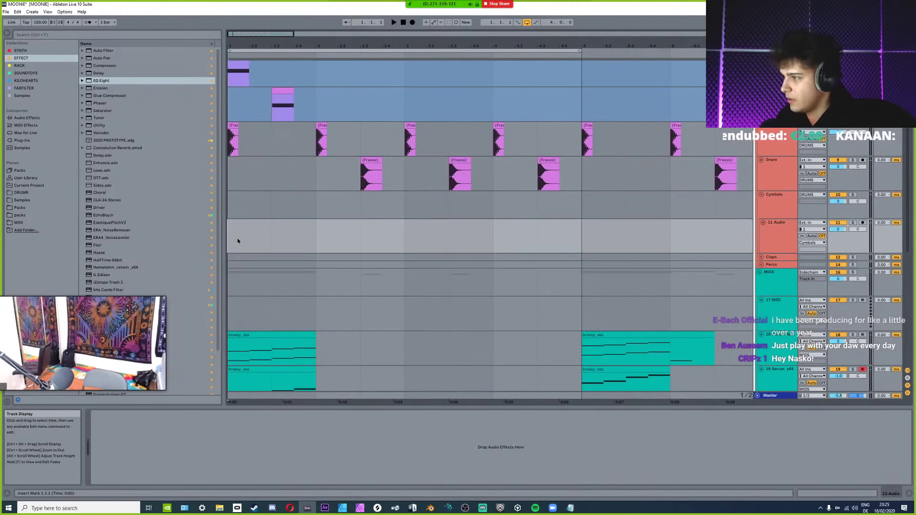
key("ctrl+t")
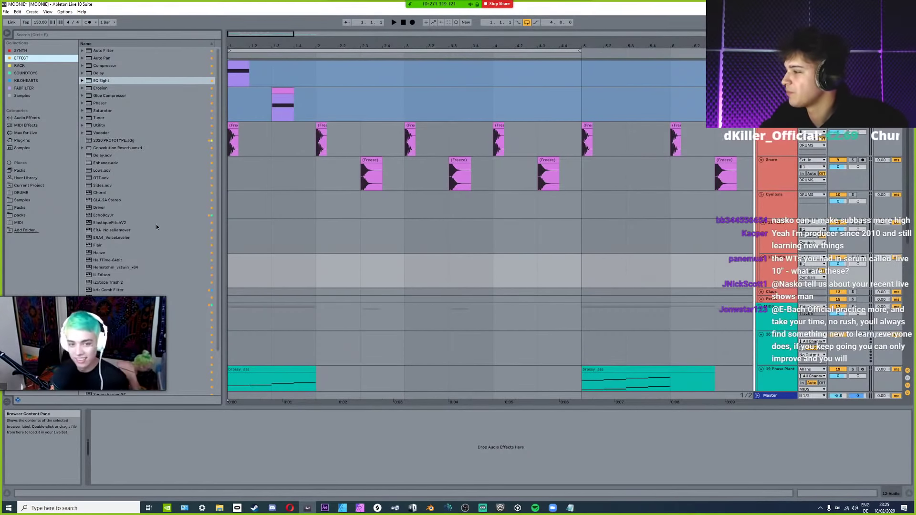
scroll(237, 268, "down", 3)
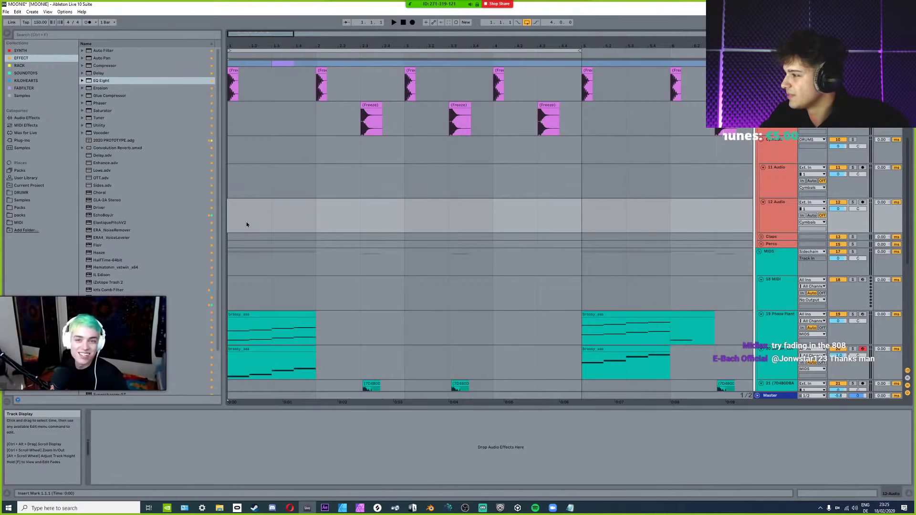
scroll(247, 224, "down", 5)
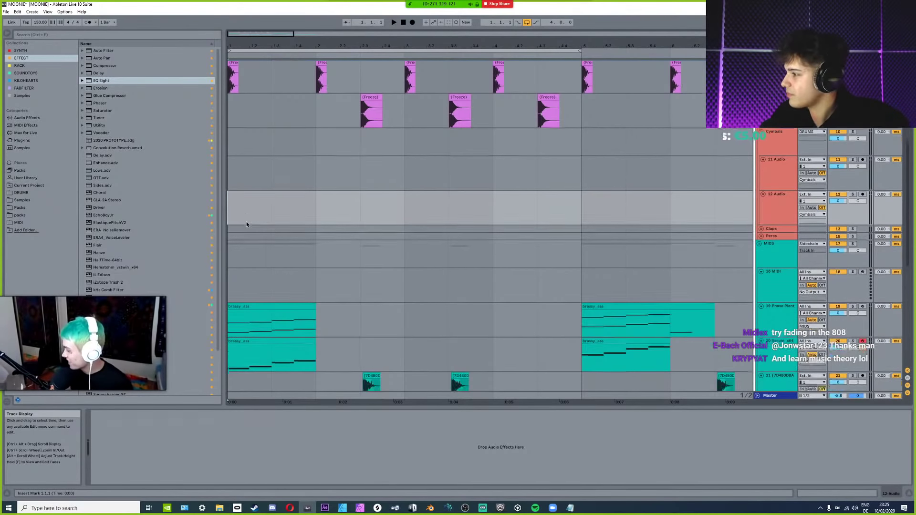
scroll(246, 224, "up", 12)
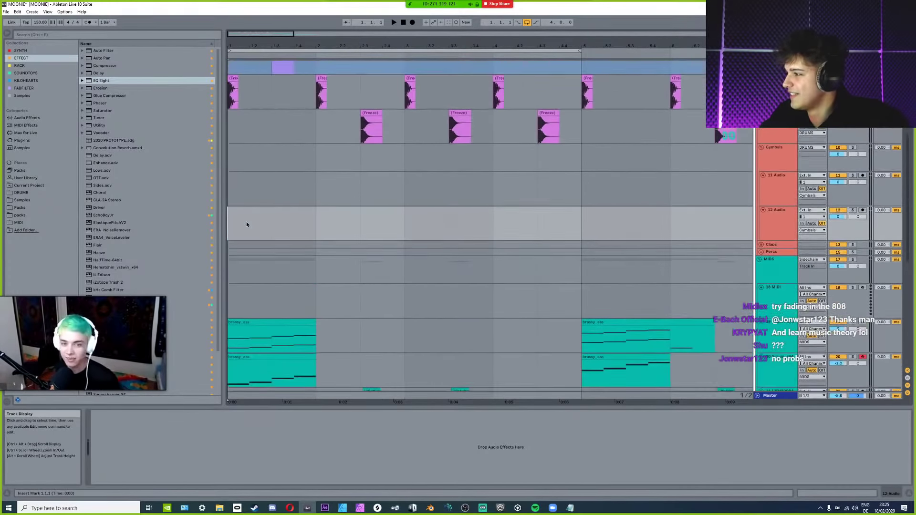
scroll(293, 235, "down", 15)
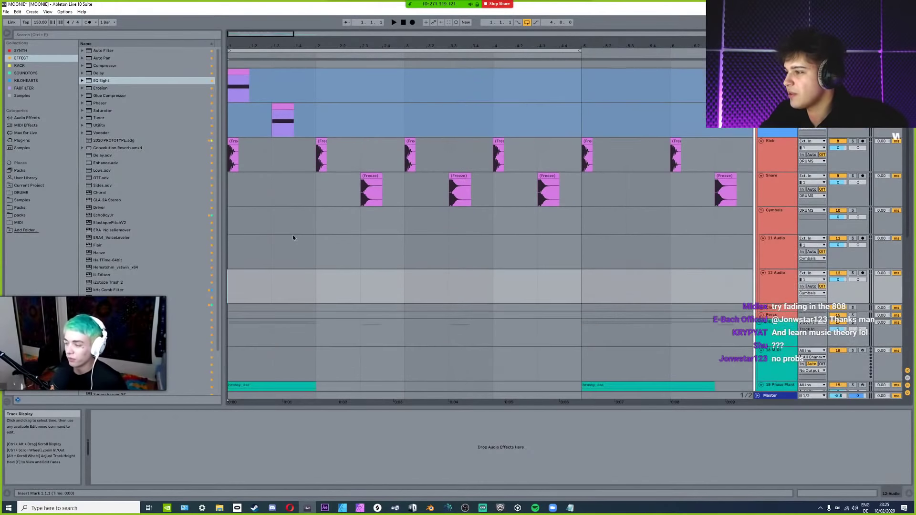
scroll(293, 235, "down", 6)
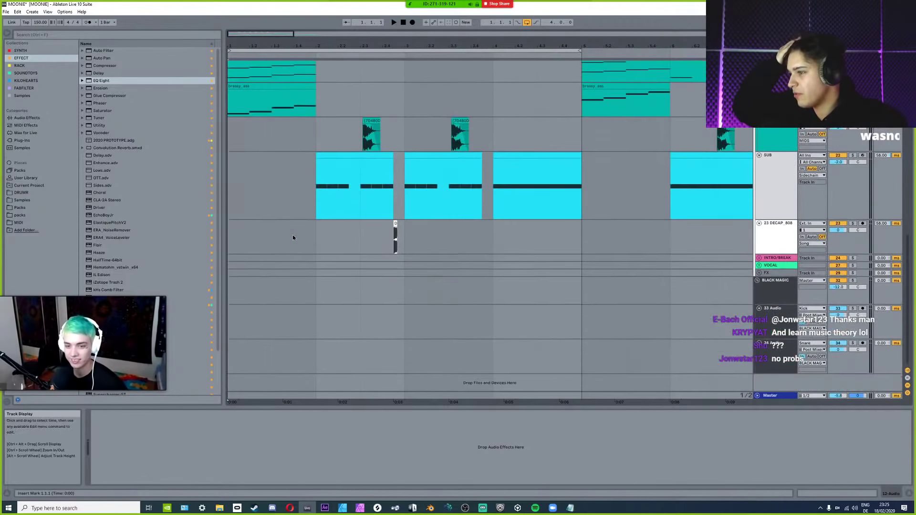
scroll(293, 234, "up", 9)
scroll(293, 234, "up", 7)
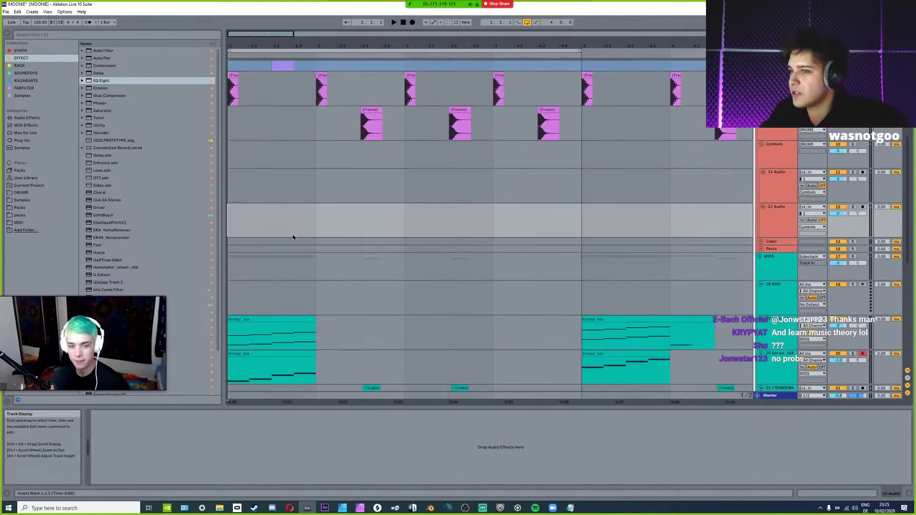
scroll(267, 222, "up", 2)
Browse the Samples collection to the Ohh folder of Drums_-_Hihat_One_Shots inside Drum Synth Material.
left_click(246, 219)
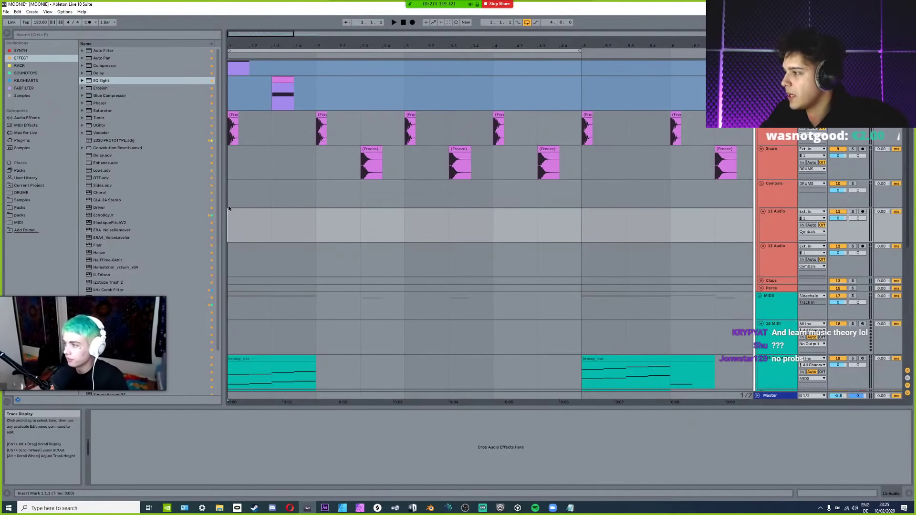
left_click(29, 96)
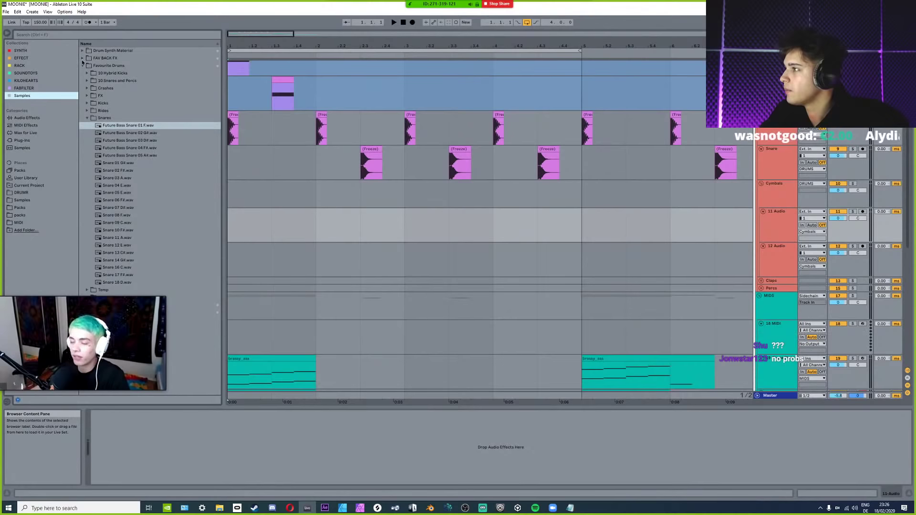
left_click(82, 65)
left_click(83, 50)
left_click(87, 58)
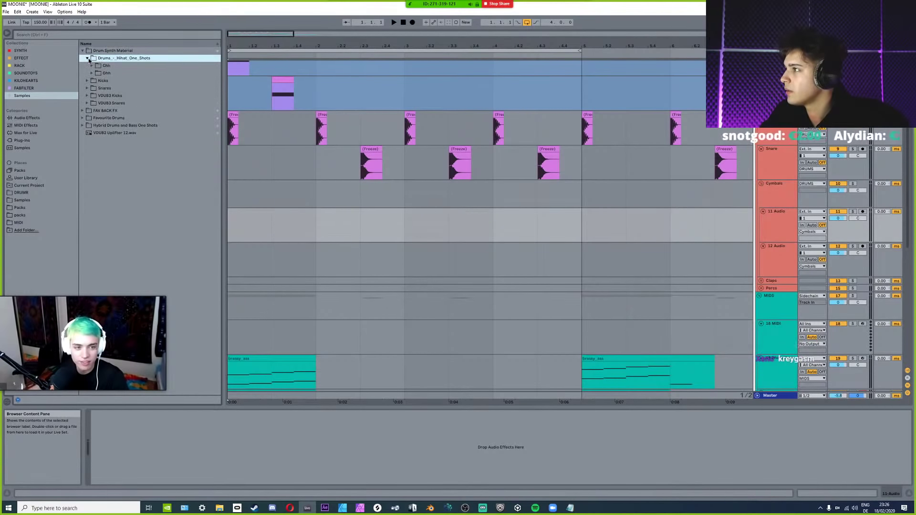
left_click(92, 65)
left_click(91, 66)
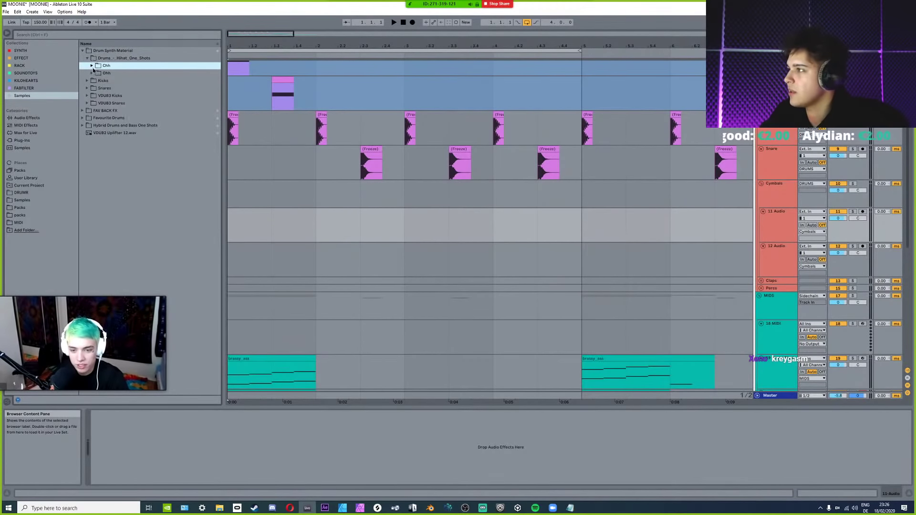
left_click(92, 73)
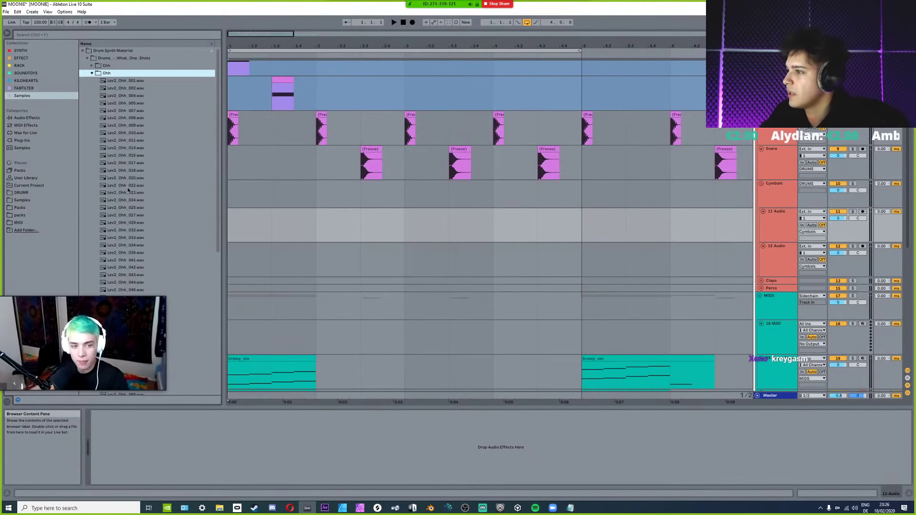
Audition the open hi-hats and place Lev2_Ohh_023.wav at bar 3 on the first audio track in Cymbals.
left_click(136, 214)
left_click(133, 209)
key("Up")
key("Up")
key("Up")
key("Down")
left_click_drag(132, 195, 410, 227)
Play the drop from bar 3 to hear the open hi-hat against the other tracks.
key("space")
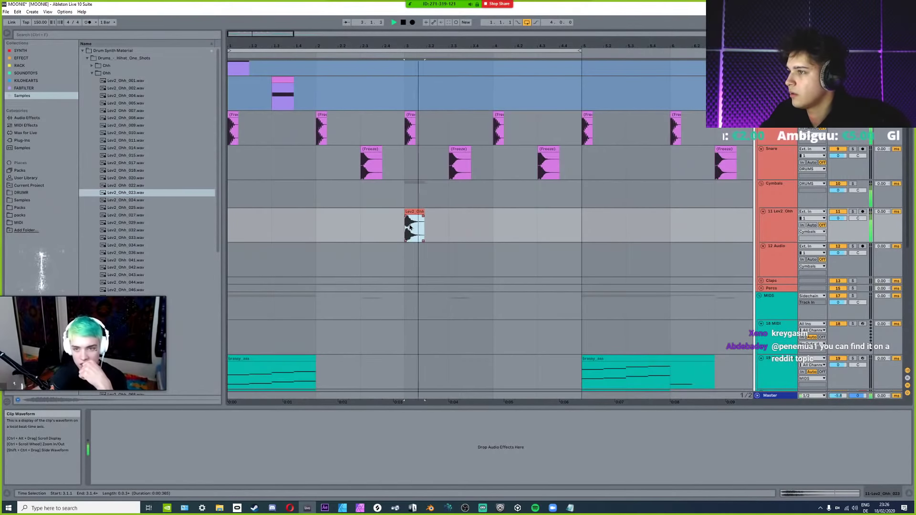
key("space")
scroll(559, 240, "down", 5)
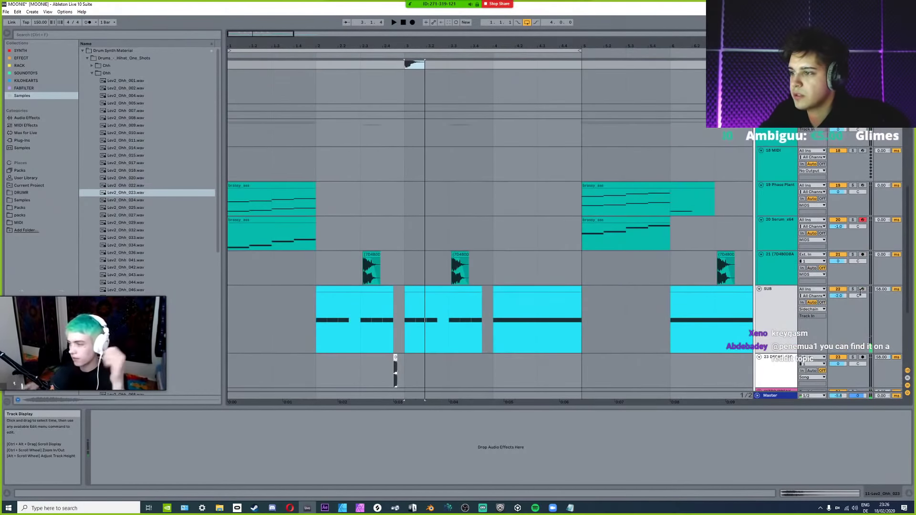
key("space")
scroll(600, 252, "up", 4)
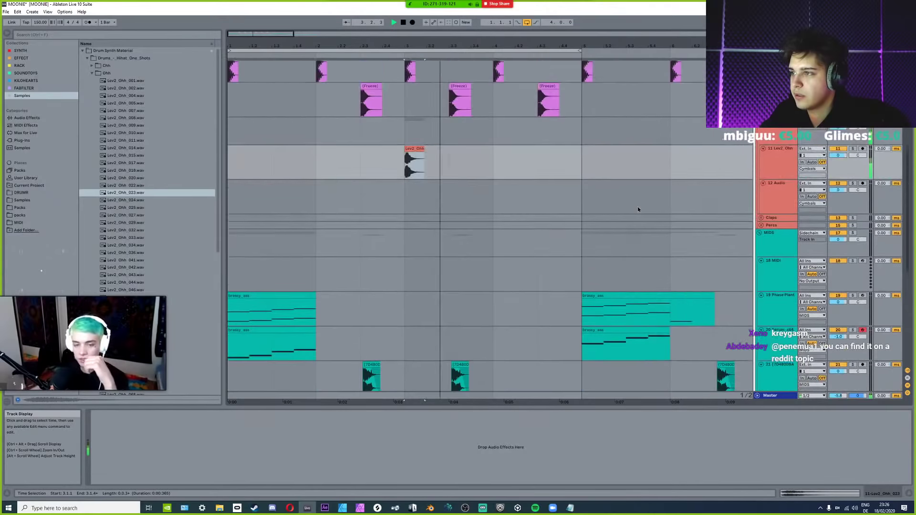
scroll(549, 222, "up", 4)
key("space")
Audition the Chh samples, placing Lev2_Chh_020.wav at beat 3.2 on the second Cymbals audio track and Lev2_Chh_033.wav half a beat later on the first.
left_click(92, 66)
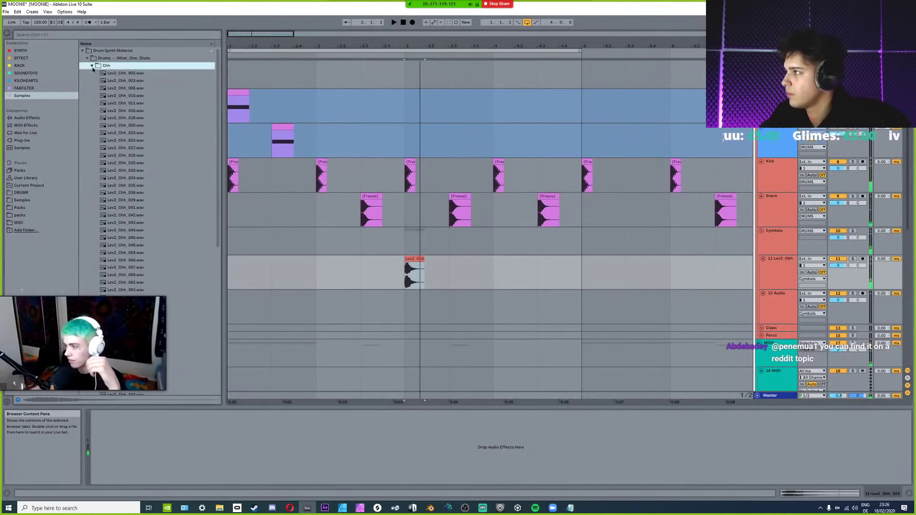
left_click(123, 95)
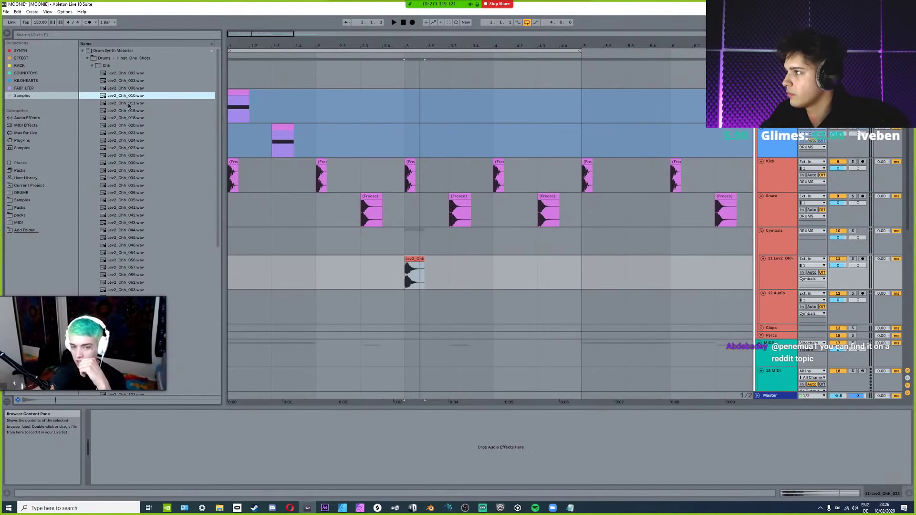
left_click(128, 103)
left_click(124, 111)
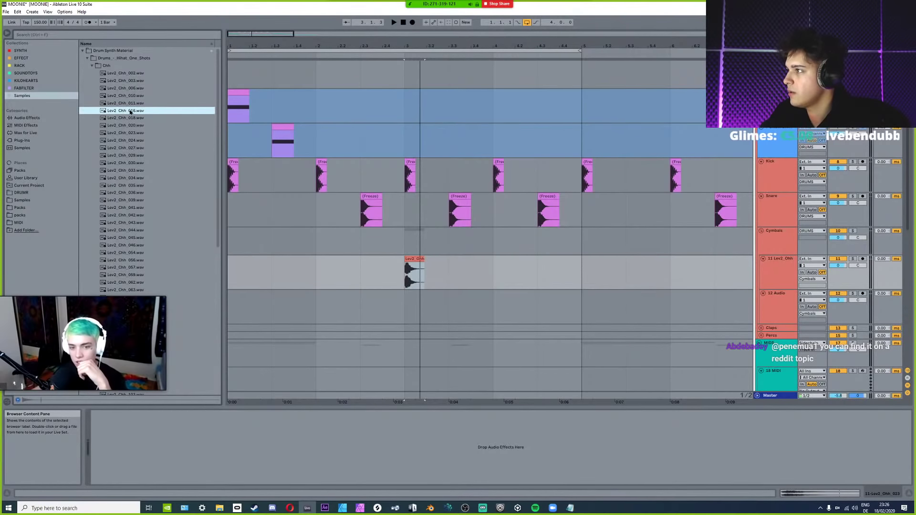
left_click_drag(123, 118, 155, 125)
left_click(127, 126)
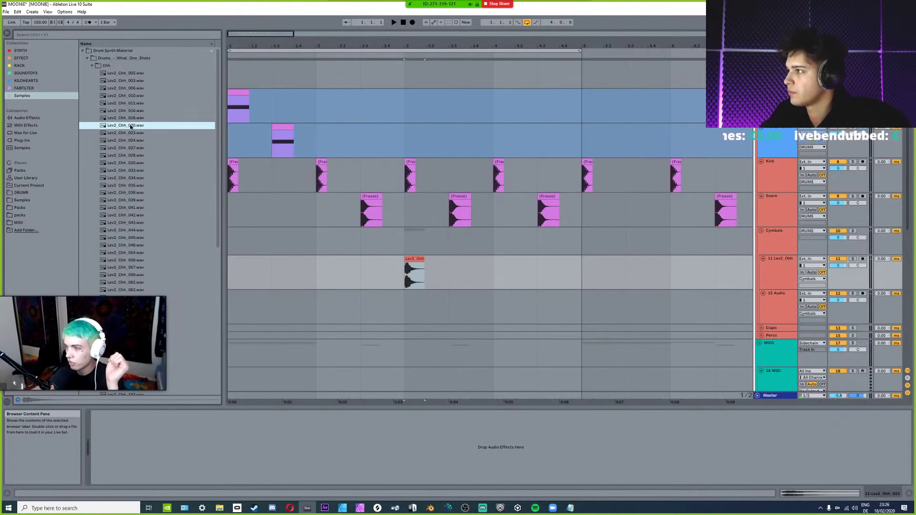
scroll(426, 295, "up", 5)
mouse_move(426, 296)
left_mouse_down()
mouse_move(329, 305)
mouse_move(431, 295)
left_mouse_up()
scroll(390, 258, "down", 1)
scroll(391, 259, "down", 4)
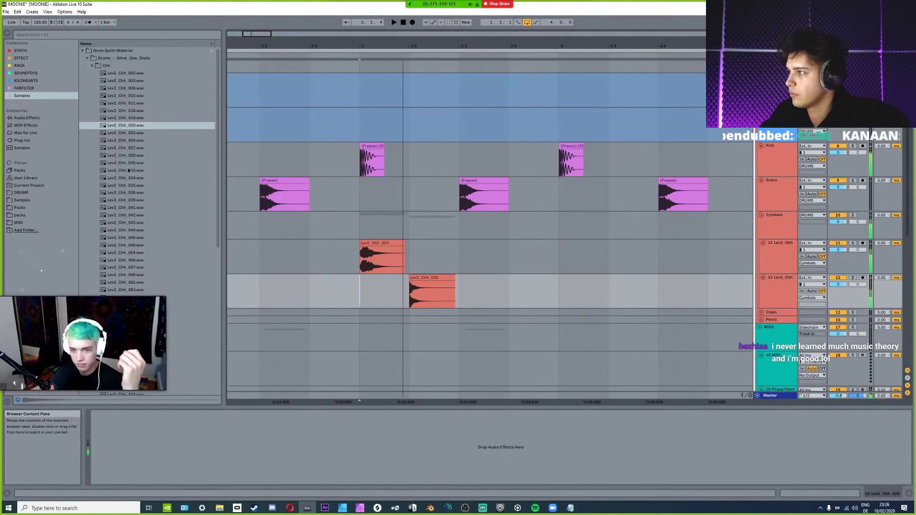
left_click_drag(128, 170, 437, 258)
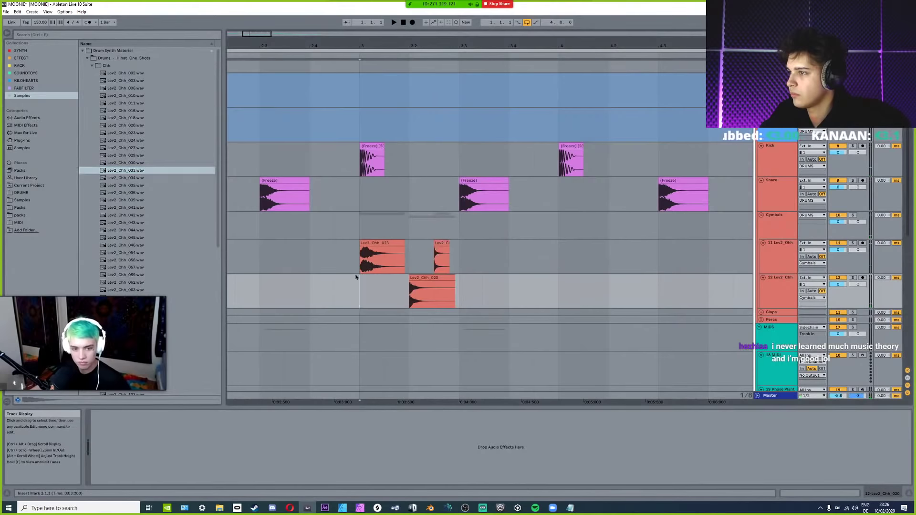
Set the Cymbals group's track delay to 46 ms and compare it with the delays of the SUB and other tracks.
left_click(771, 258)
left_click(784, 298)
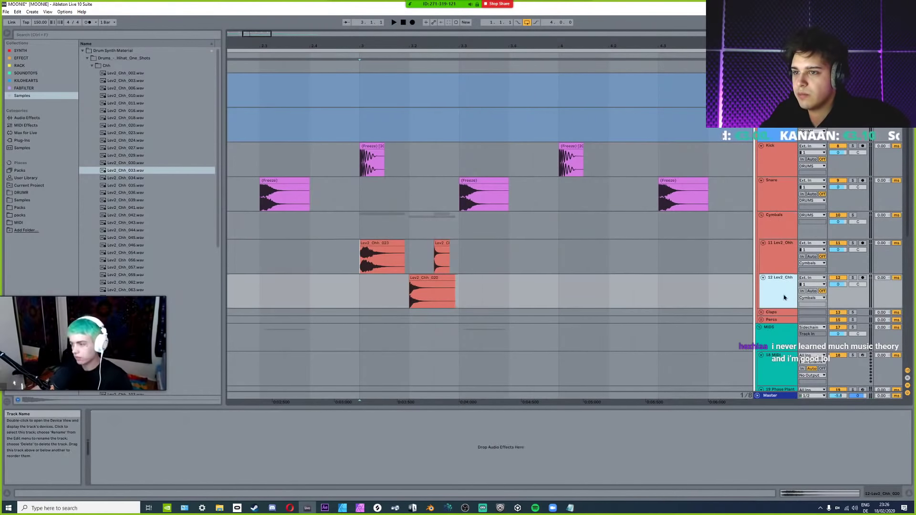
left_click(775, 253)
left_click(773, 222)
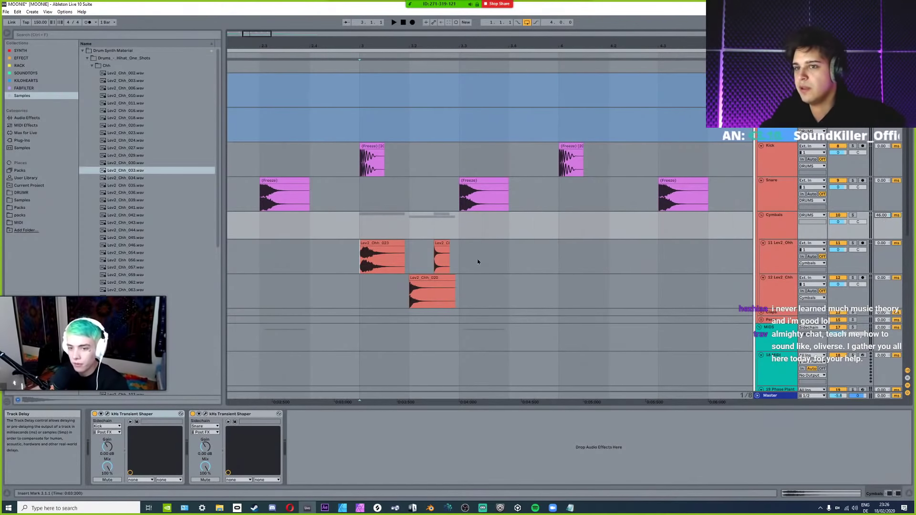
scroll(477, 259, "down", 10)
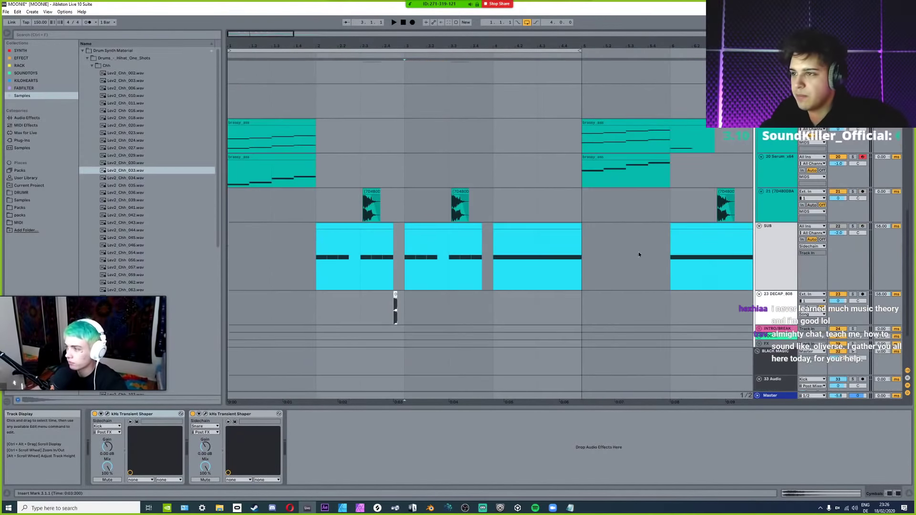
left_click(735, 200)
scroll(735, 200, "up", 5)
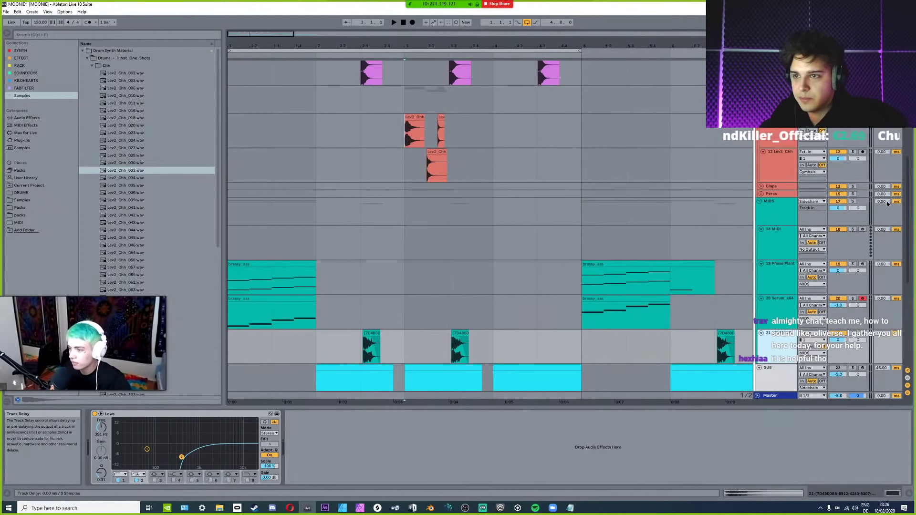
scroll(359, 199, "up", 4)
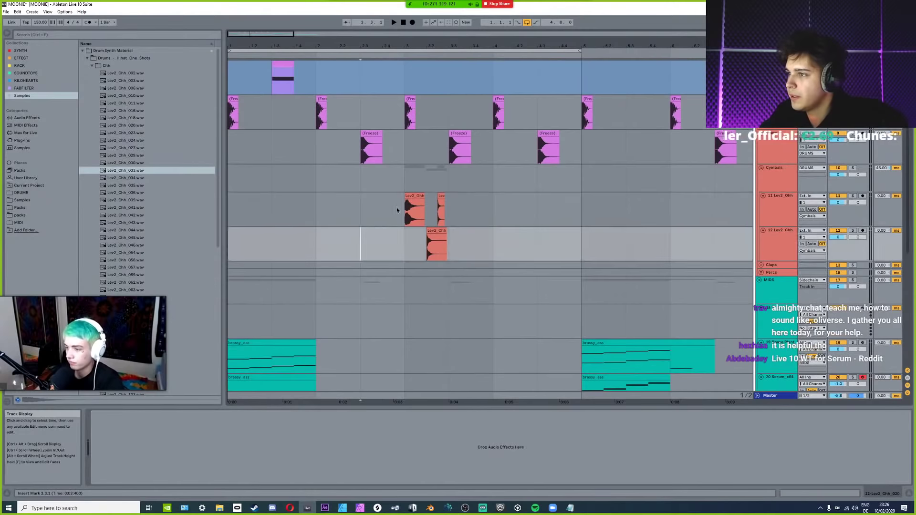
Move the Lev2_Chh_033 clip to beat 3.3 and play the hi-hat pattern from bar 3.
left_click(413, 209)
key("plus")
key("plus")
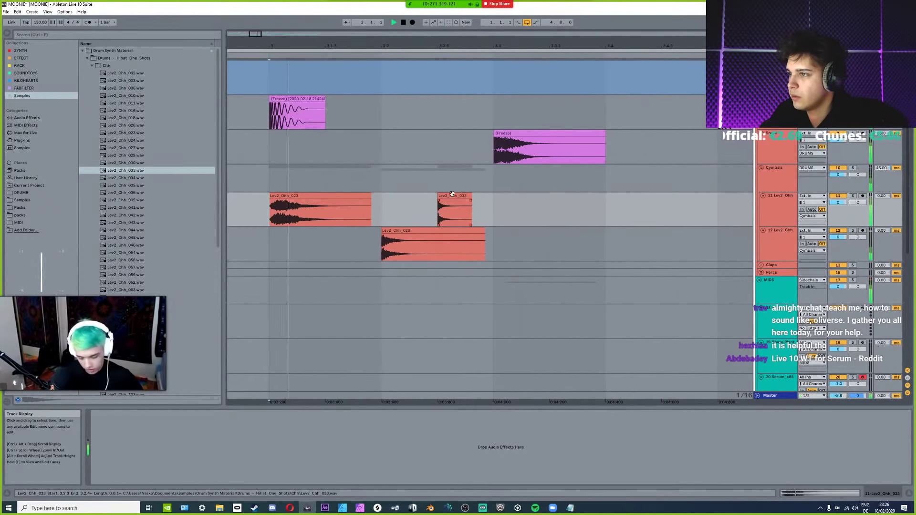
key("space")
left_click_drag(528, 209, 528, 210)
left_click(280, 236)
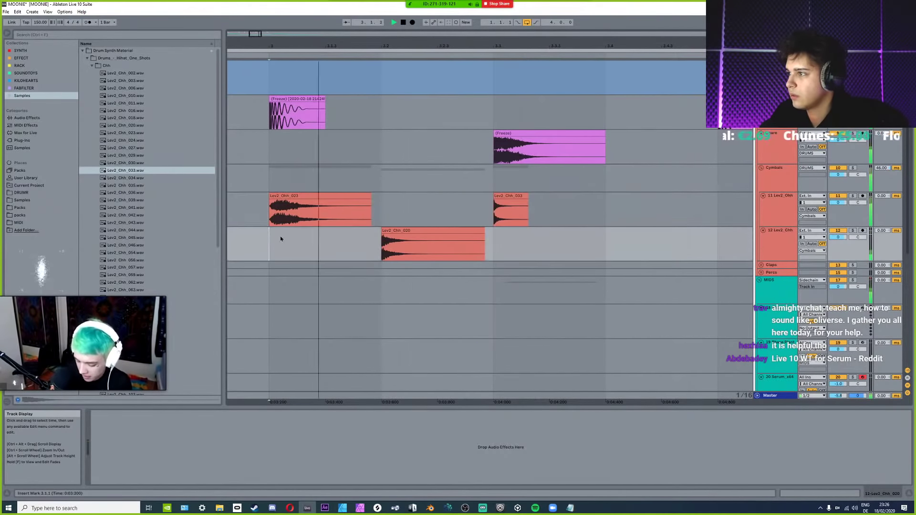
key("space")
Place Lev2_Chh_042.wav half a beat after beat 3.3 on the second hi-hat track and play the pattern.
left_click(133, 216)
left_click_drag(132, 221, 550, 242)
left_click(257, 242)
key("minus")
key("space")
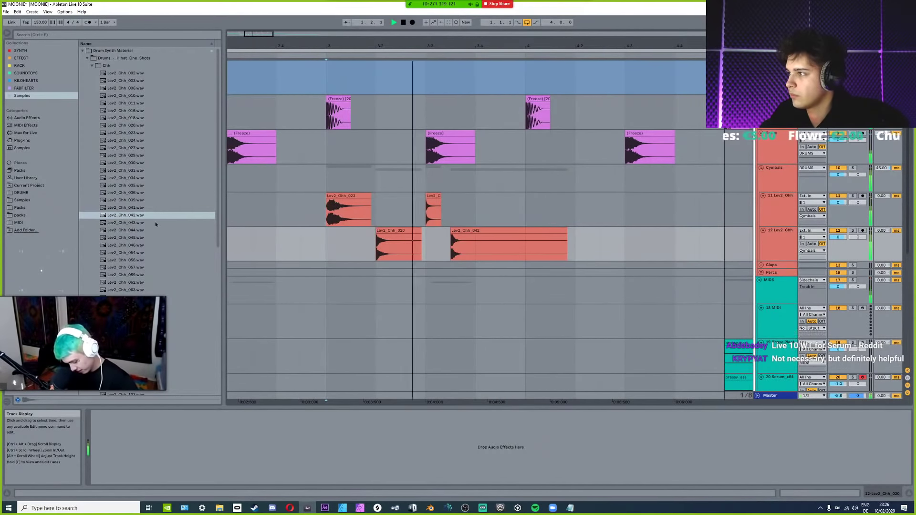
Audition more closed hi-hats, place Lev2_Chh_062.wav at beat 3.4 on the first hi-hat track and play from bar 3.
left_click(127, 260)
key("space")
key("Up")
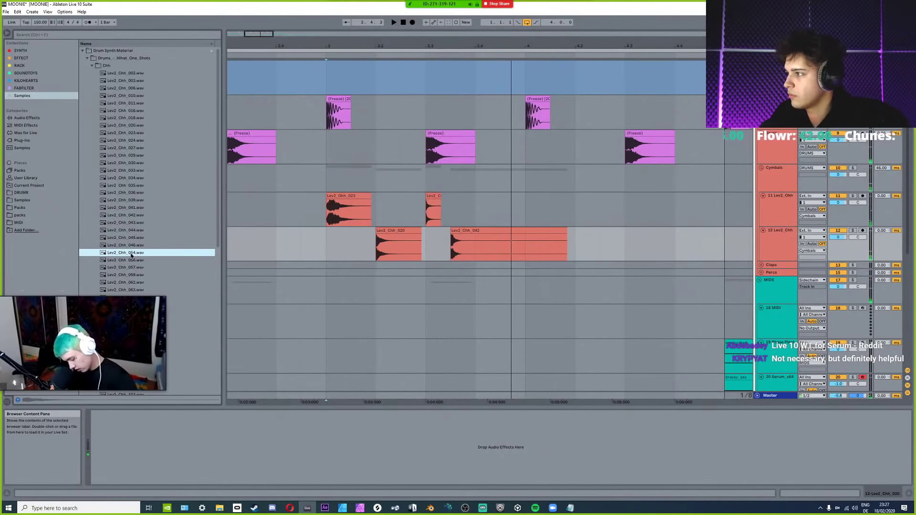
key("Up")
left_click(130, 275)
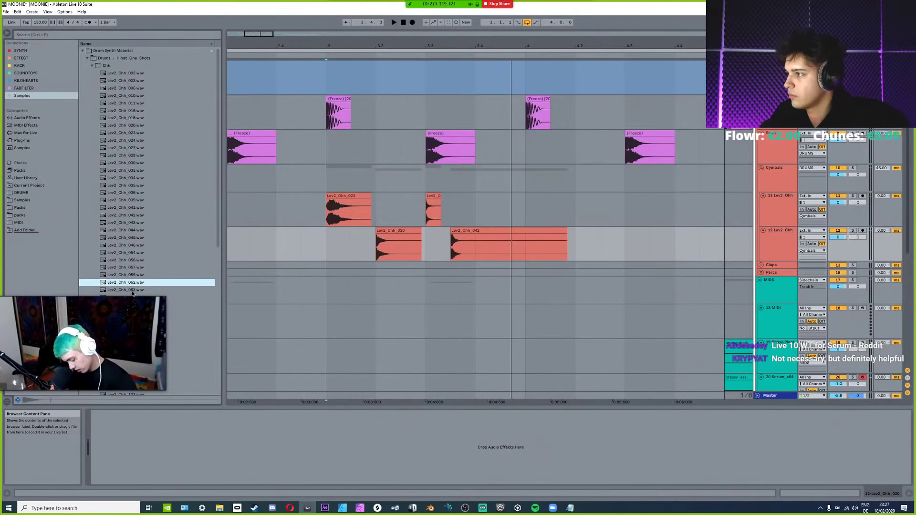
left_click(132, 282)
left_click_drag(488, 220, 476, 203)
left_click(327, 181)
key("space")
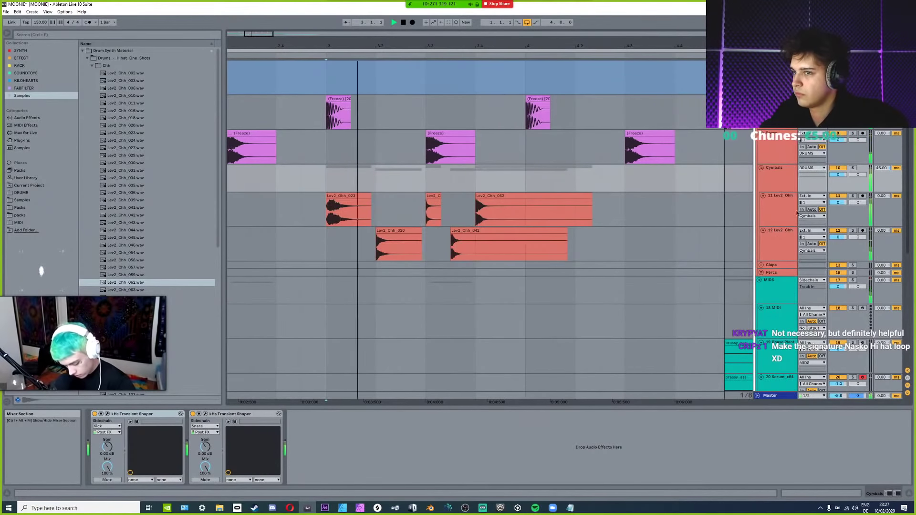
Group the two hi-hat tracks and give the group a soft-clipping Glue Compressor with about -23.5 dB threshold and 12.2 dB makeup.
left_click(436, 244)
key("ctrl+g")
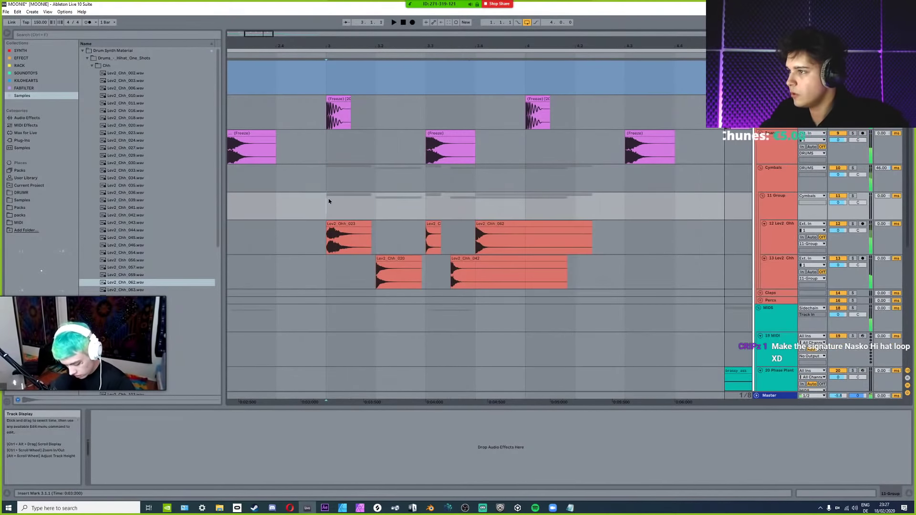
left_click(30, 59)
mouse_move(110, 96)
left_mouse_down()
mouse_move(380, 195)
mouse_move(350, 198)
left_mouse_up()
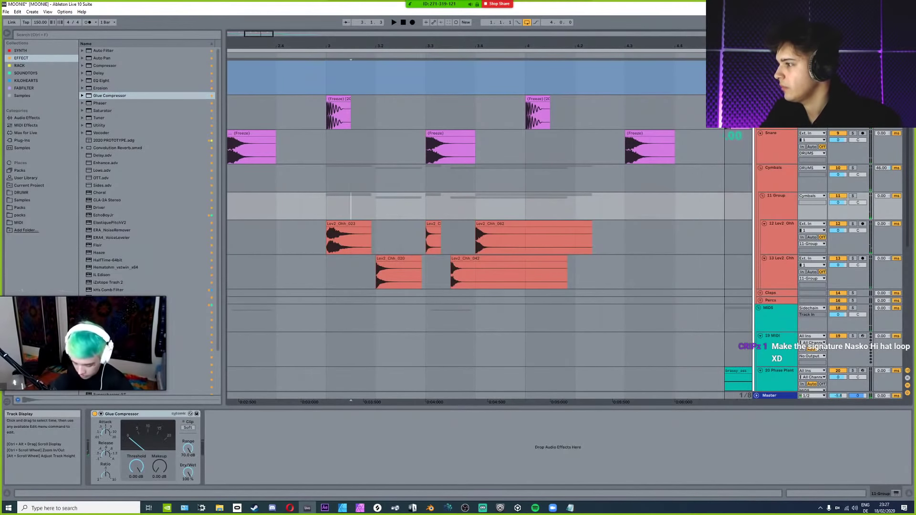
left_click_drag(136, 467, 162, 470)
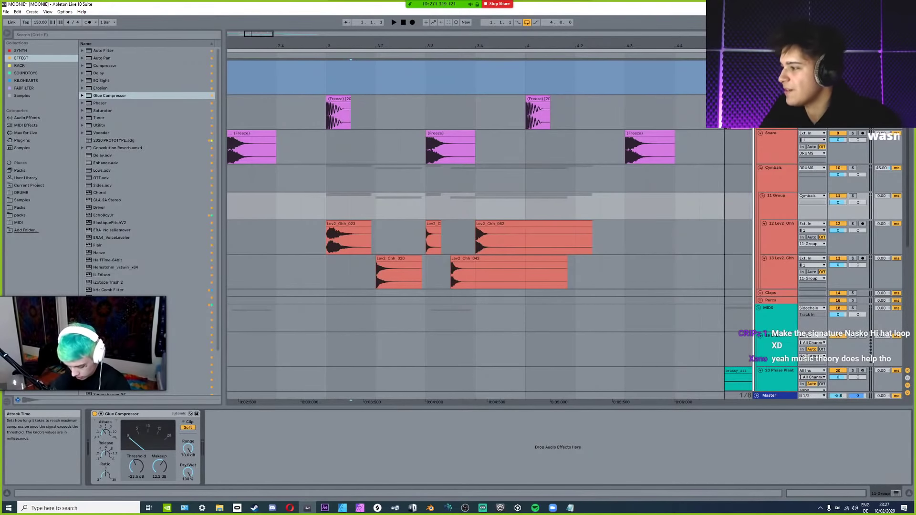
key("space")
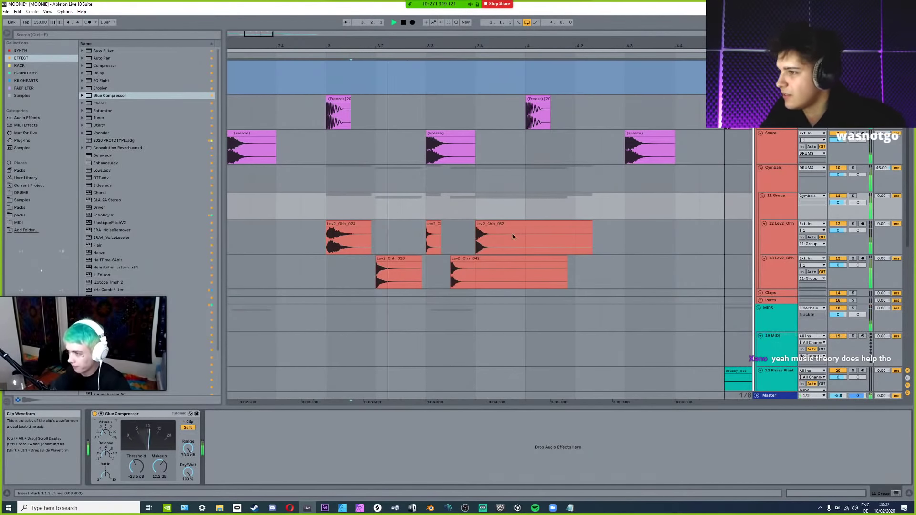
Cut the Lev2_Chh_062 clip off at bar 4, duplicate the one-bar hi-hat pattern across bar 4 and play it.
left_click_drag(514, 236, 605, 253)
key("Delete")
key("space")
left_click_drag(321, 241, 515, 277)
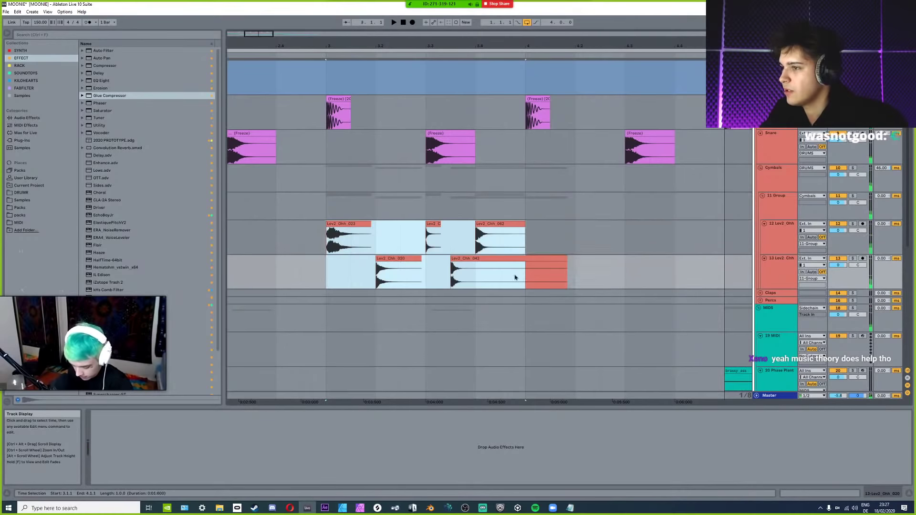
key("ctrl+d")
left_click(335, 243)
key("space")
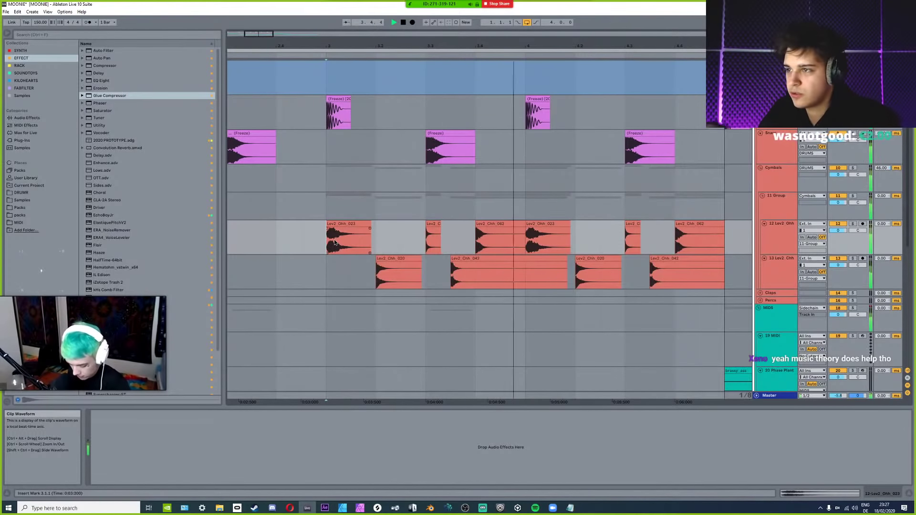
Audition closed hi-hats between Lev2_Chh_027 and 016 and try Lev2_Chh_018.wav at the end of bar 4 on the second hi-hat track.
left_click(31, 95)
left_click(130, 148)
left_click(131, 140)
left_click(134, 133)
left_click(133, 125)
left_click(133, 117)
left_click(131, 111)
left_click(123, 117)
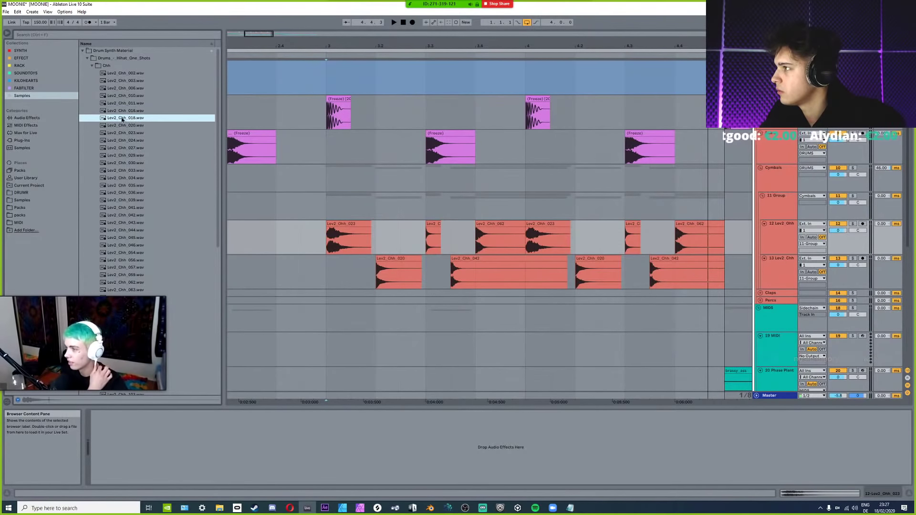
left_click(737, 271)
scroll(465, 251, "down", 5)
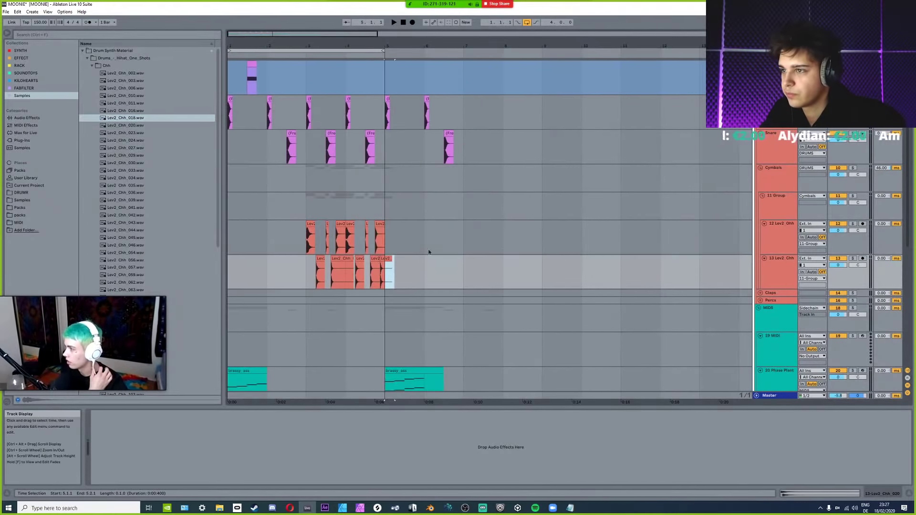
scroll(382, 257, "up", 3)
scroll(135, 282, "down", 2)
Audition more closed hi-hats, place Lev2_Chh_087.wav at 4.4.3 on the second hi-hat track and trim it to end at bar 5.
left_click(133, 280)
left_click(135, 287)
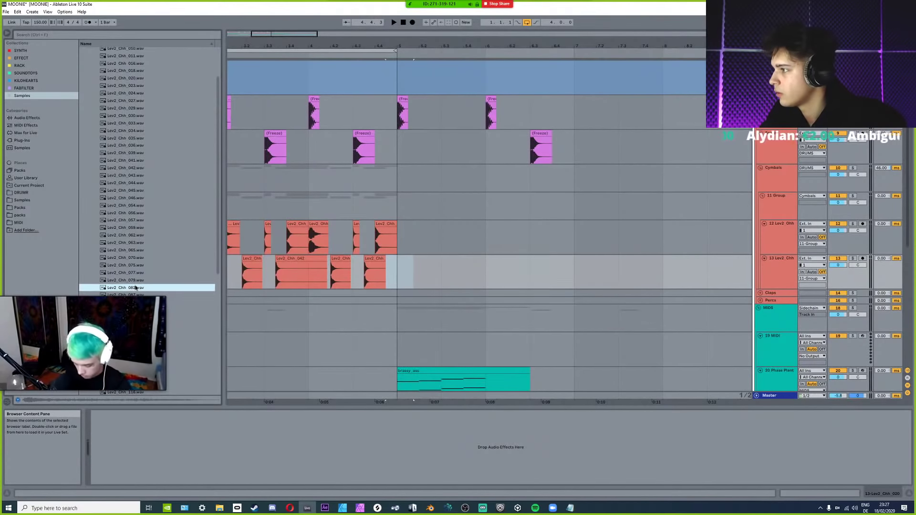
left_click(138, 294)
scroll(140, 281, "down", 2)
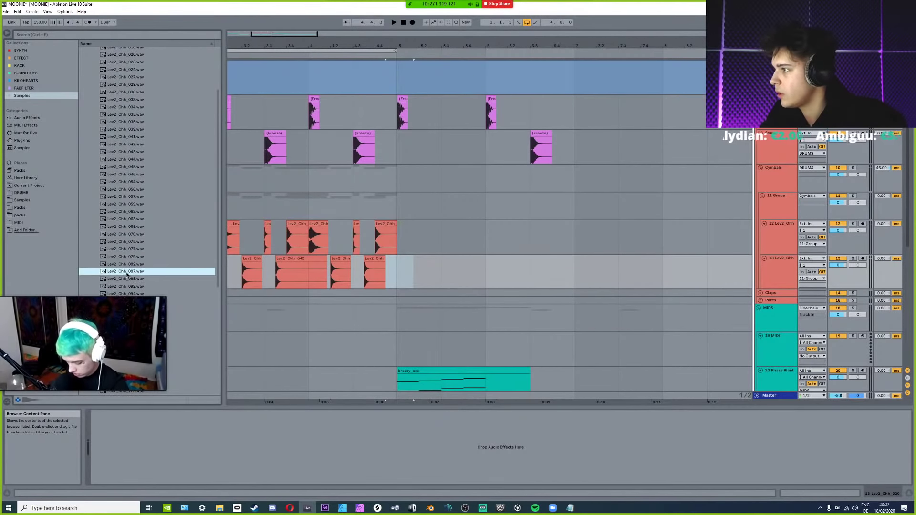
left_click_drag(399, 269, 674, 270)
scroll(435, 269, "up", 2)
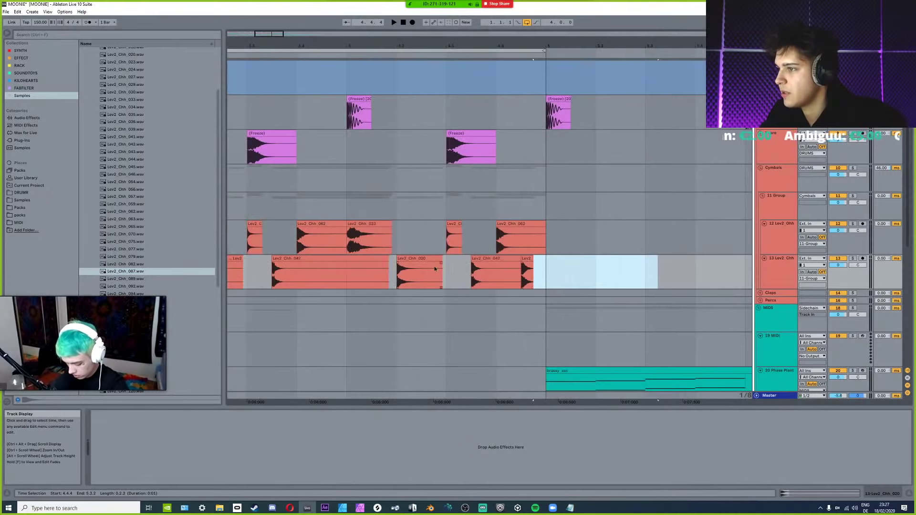
scroll(435, 269, "up", 3)
scroll(571, 256, "down", 2)
left_click_drag(563, 257, 588, 258)
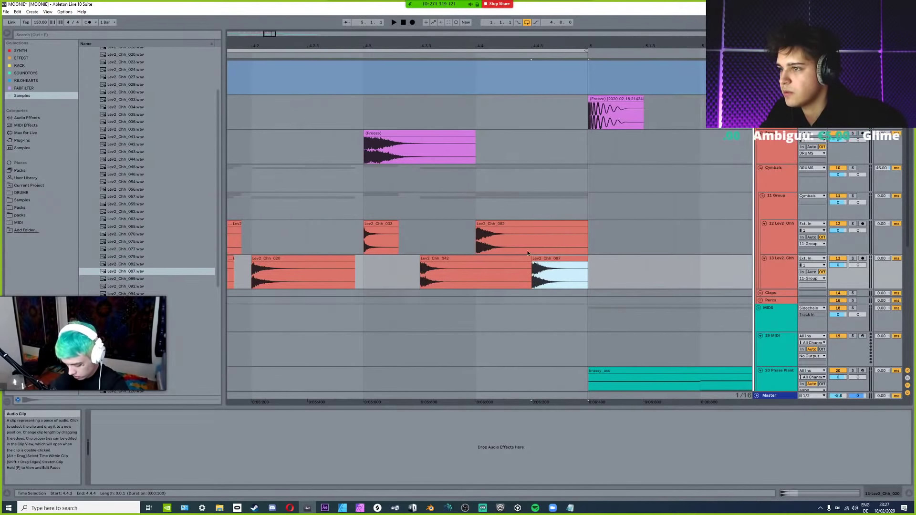
Select the hi-hat group track and look through the effect collection, then list all built-in audio effects.
key("minus")
key("minus")
left_click(336, 202)
key("minus")
key("minus")
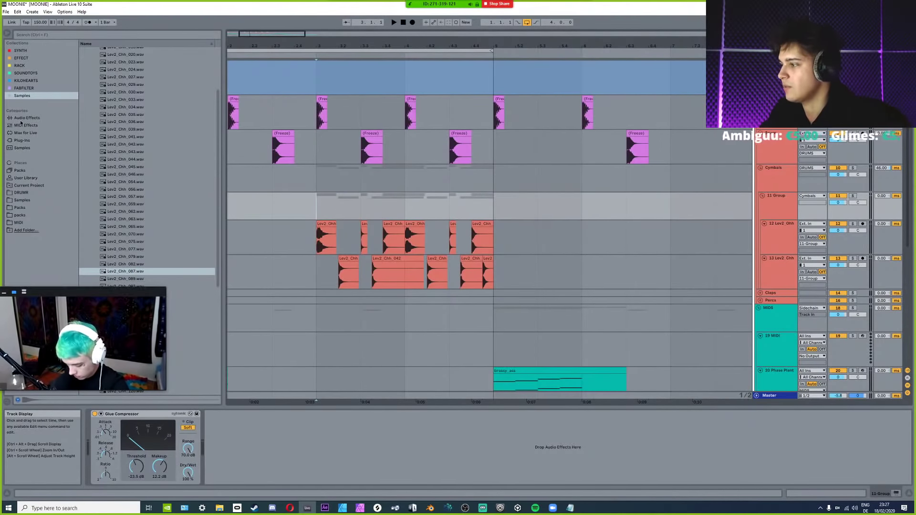
left_click(21, 59)
scroll(94, 166, "down", 2)
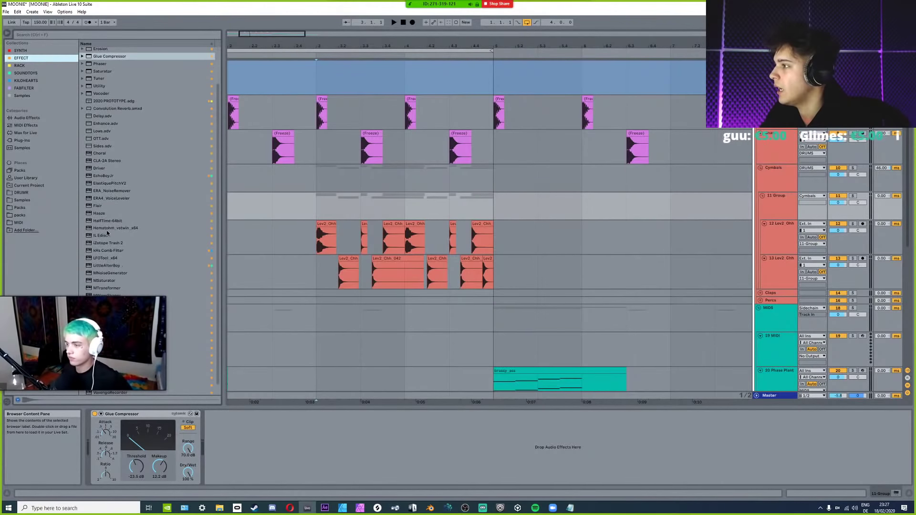
left_click(26, 118)
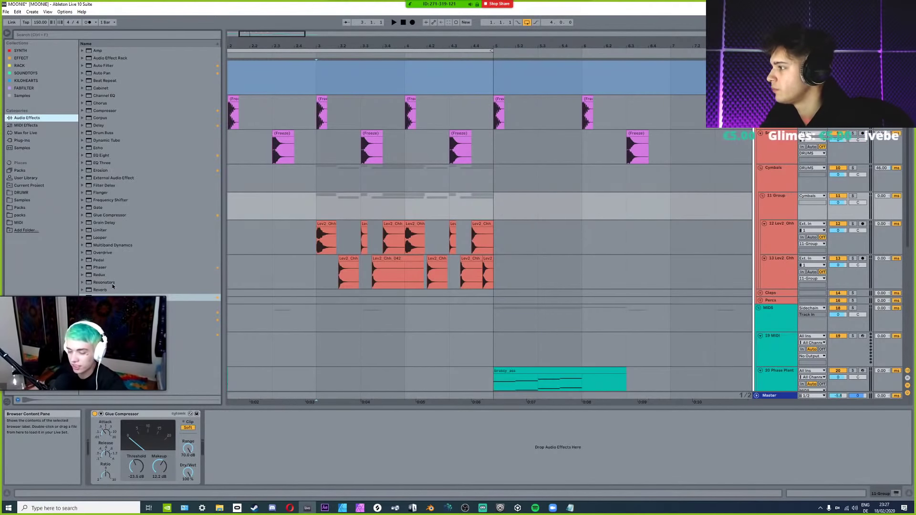
left_click(98, 291)
left_click_drag(114, 298, 240, 418)
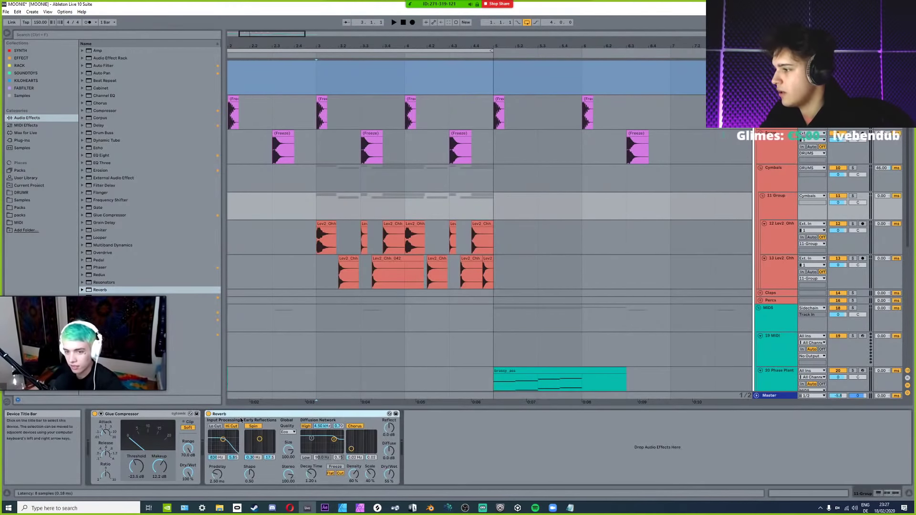
key("Delete")
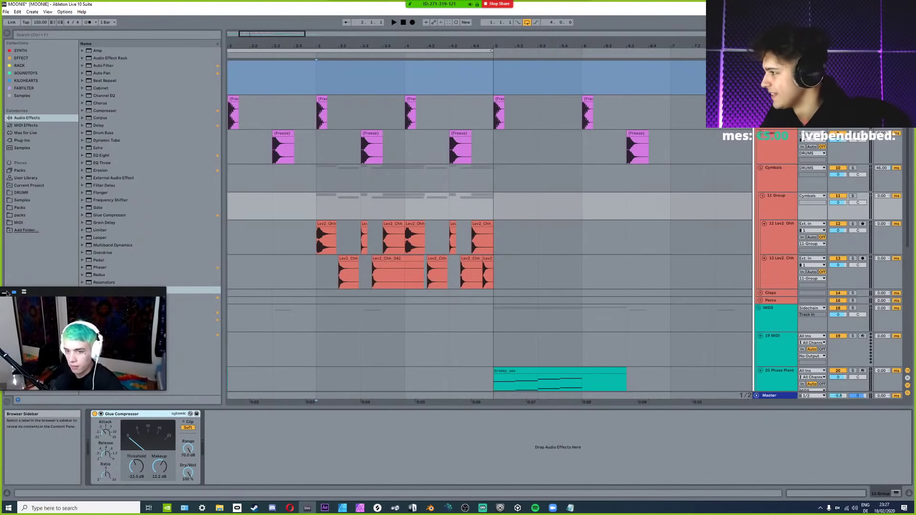
Add a Saturator after the Glue Compressor on the hi-hat group with 7.43 dB drive and play the pattern from bar 3.
left_click(102, 298)
left_click_drag(98, 297, 217, 422)
left_click(15, 293)
key("space")
key("space")
key("space")
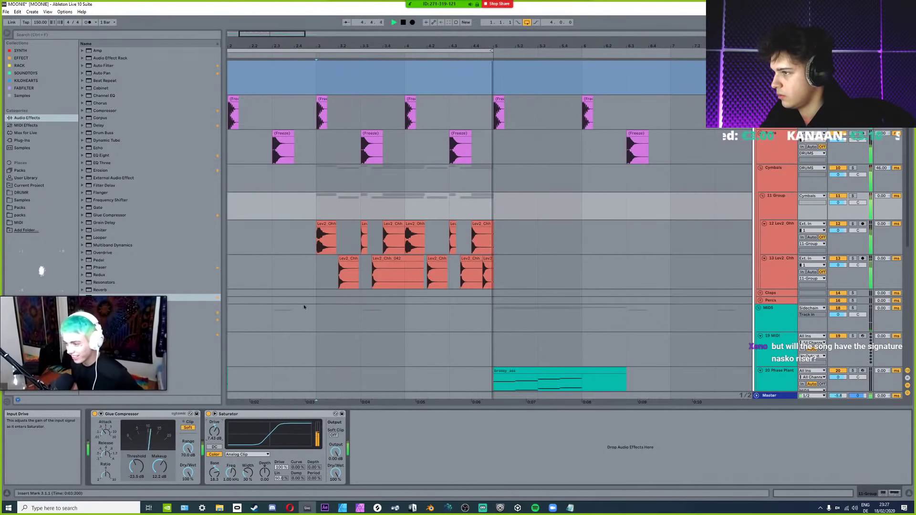
left_click(318, 265)
left_click(310, 212)
key("space")
key("space")
key("space")
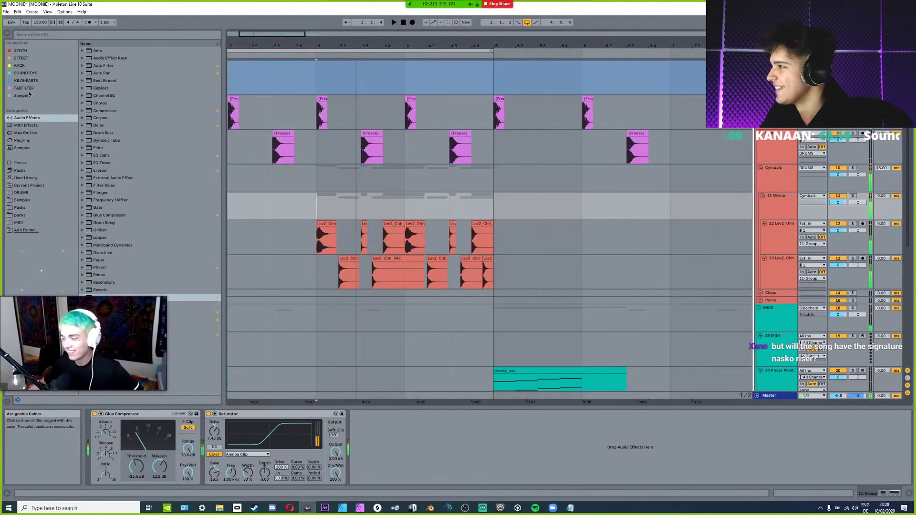
Add an EQ Eight after the Saturator on the hi-hat group, sweep its low band up towards the highs and play from bar 3.
left_click(27, 88)
left_click(29, 59)
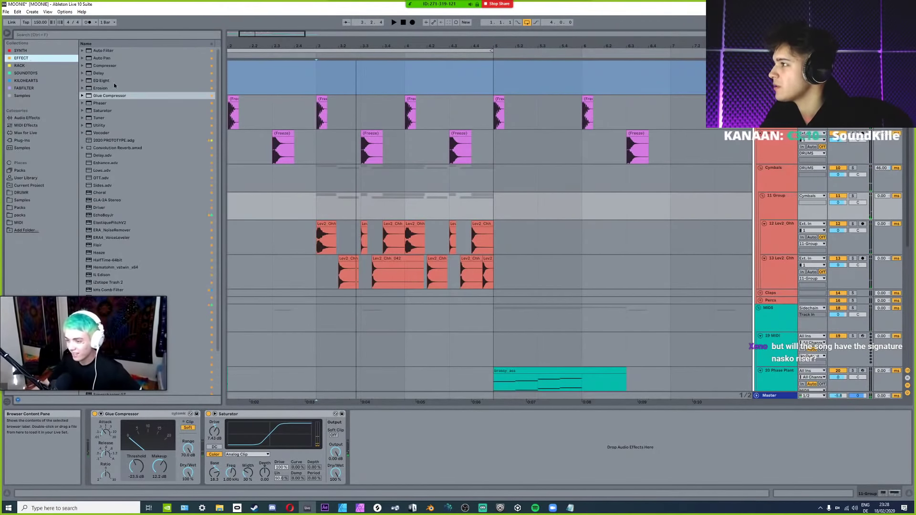
left_click(103, 80)
key("space")
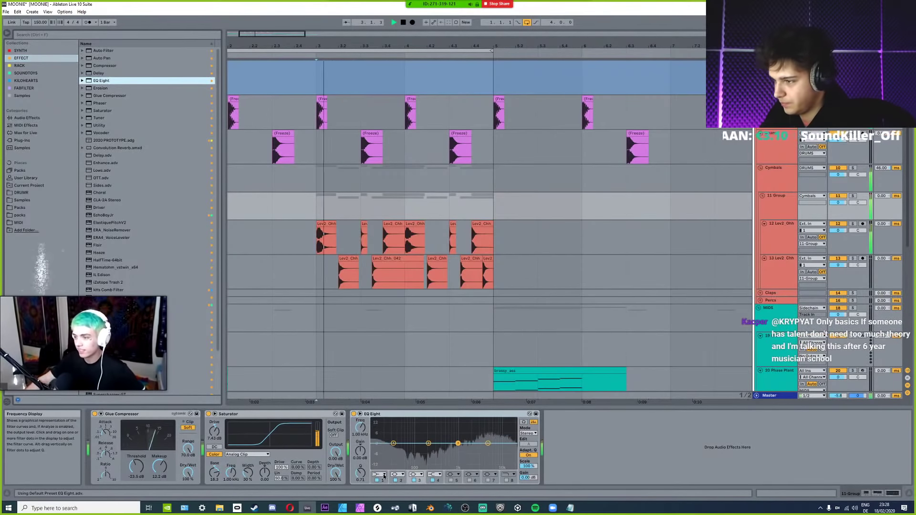
key("space")
key("space")
left_click_drag(394, 450, 509, 447)
key("space")
key("space")
key("space")
key("space")
left_click(310, 242)
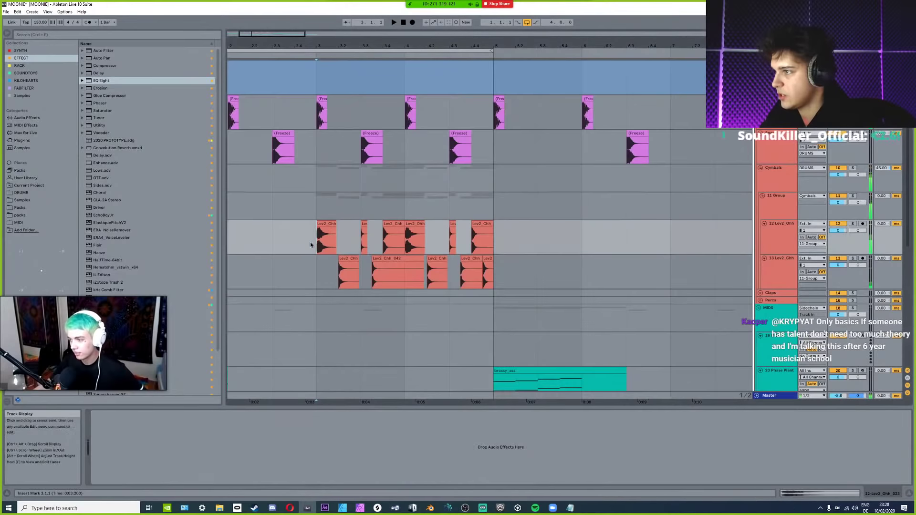
Audition open hi-hats up to Lev2_Ohh_034.wav in the Ohh folder of the one-shot samples.
left_click(33, 215)
left_click(22, 193)
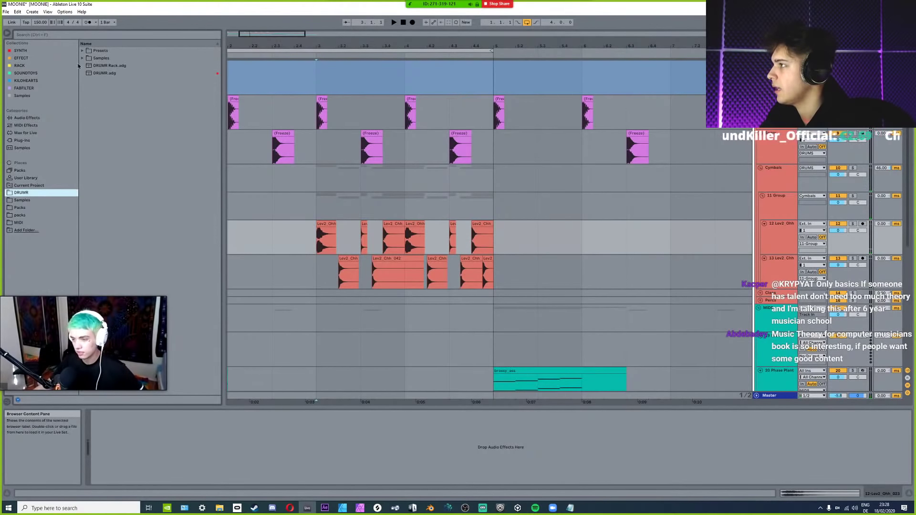
left_click(22, 96)
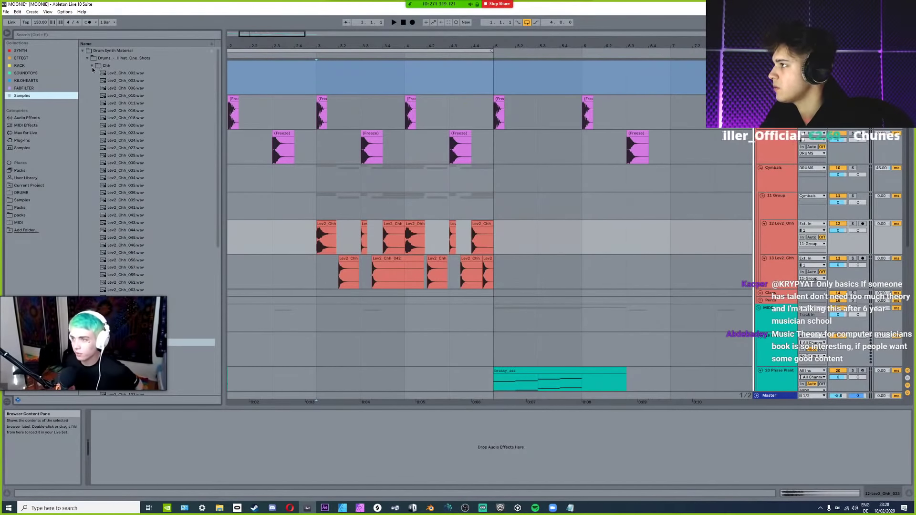
left_click(93, 74)
left_click(129, 209)
left_click(131, 216)
left_click(132, 223)
left_click(133, 230)
left_click(133, 245)
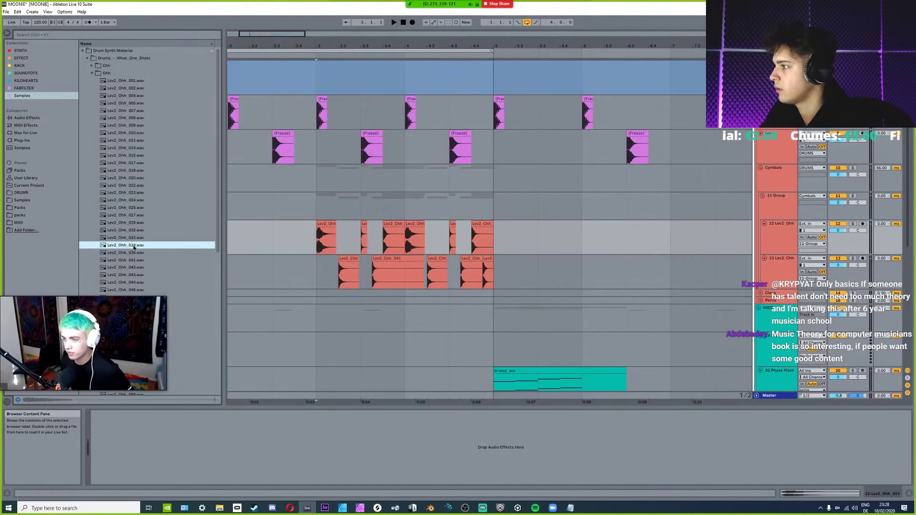
Place Lev2_Ohh_034.wav at the start of bar 3 on the first hi-hat track and play the pattern.
left_click_drag(133, 245, 319, 231)
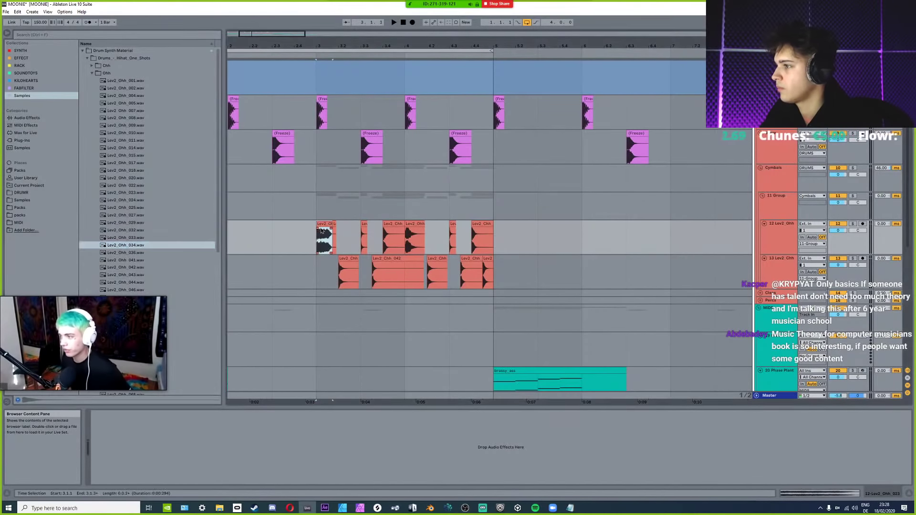
scroll(319, 230, "up", 3)
key("space")
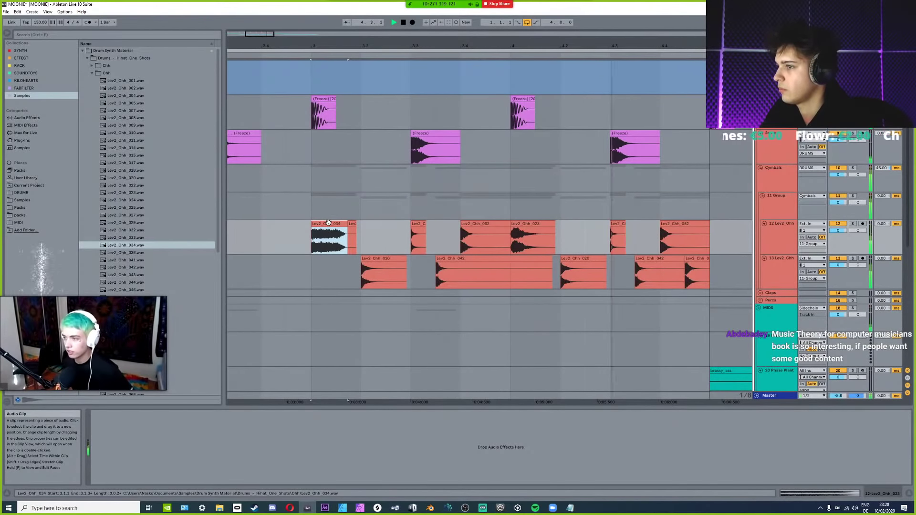
key("space")
key("space")
key("space")
Audition further open hi-hats around Lev2_Ohh_043 and put Lev2_Ohh_041.wav in bar 5 of the first hi-hat track.
scroll(150, 250, "down", 1)
left_click(135, 243)
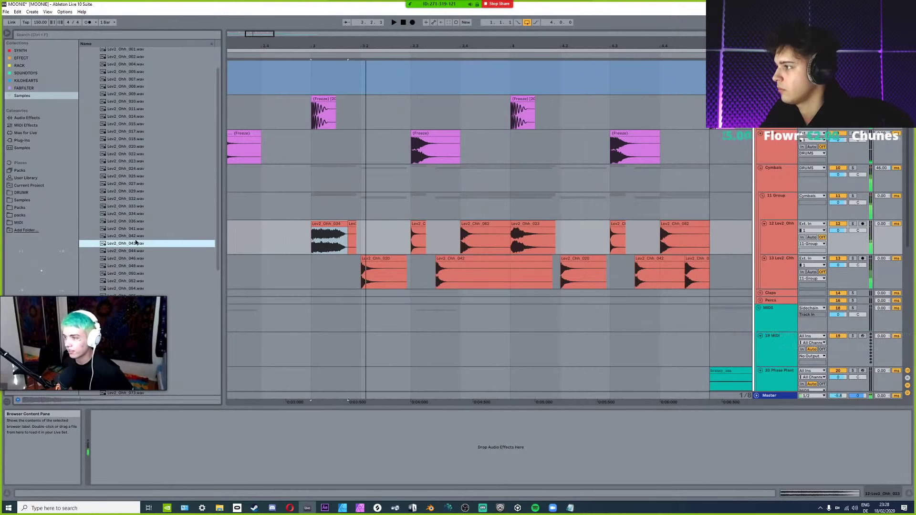
key("Up")
key("Up")
left_click_drag(132, 231, 727, 248)
key("minus")
Play the pattern from bar 3 and paste a one-beat Lev2_Ohh_041 clip at the start of bar 5 on the first hi-hat track.
left_click(409, 241)
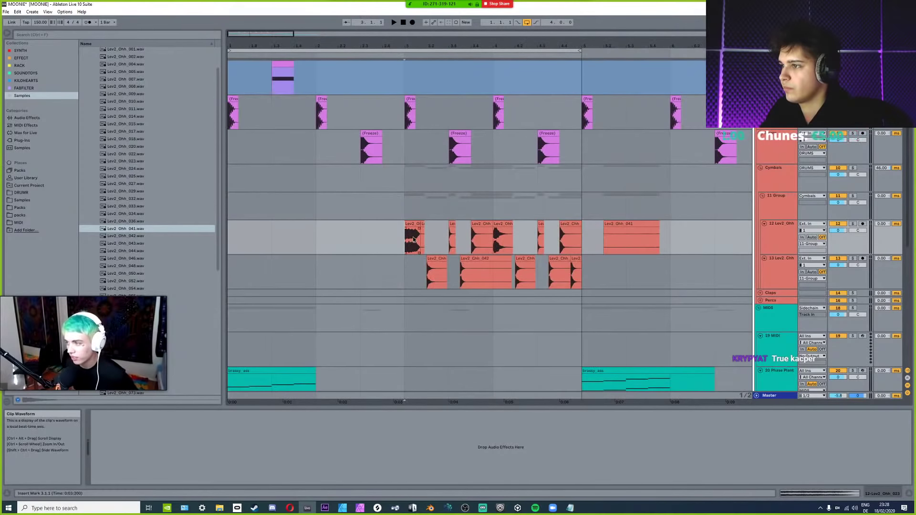
left_click(413, 239)
key("space")
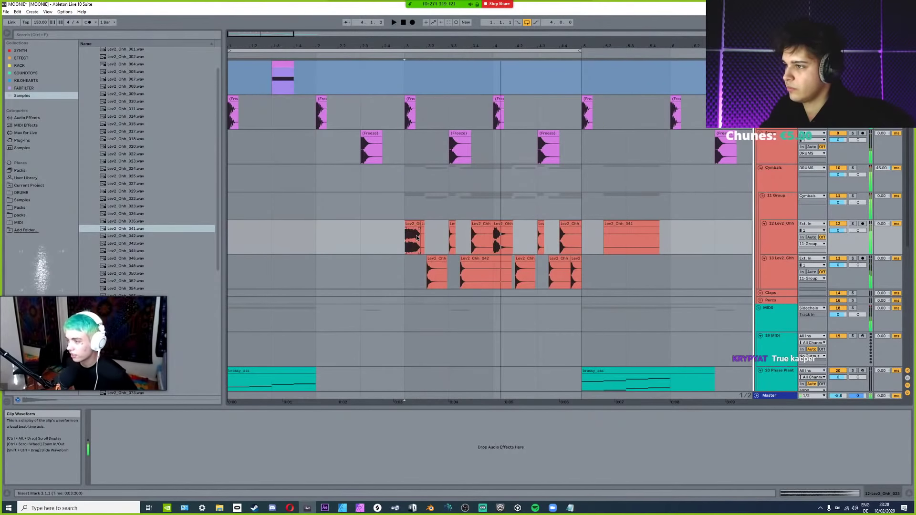
left_click(416, 225)
key("space")
left_click(589, 239)
key("ctrl+v")
scroll(598, 243, "up", 4)
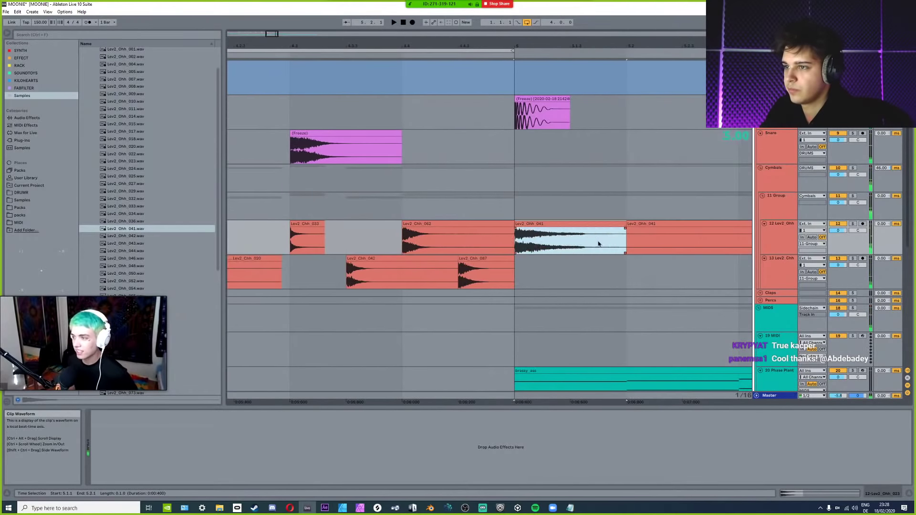
Try filling the gap after Lev2_Ohh_034 in bar 3 with a copy of the last sixteenth of the one-beat Lev2_Ohh_041 clip.
left_click_drag(598, 243, 626, 243)
scroll(658, 242, "down", 10)
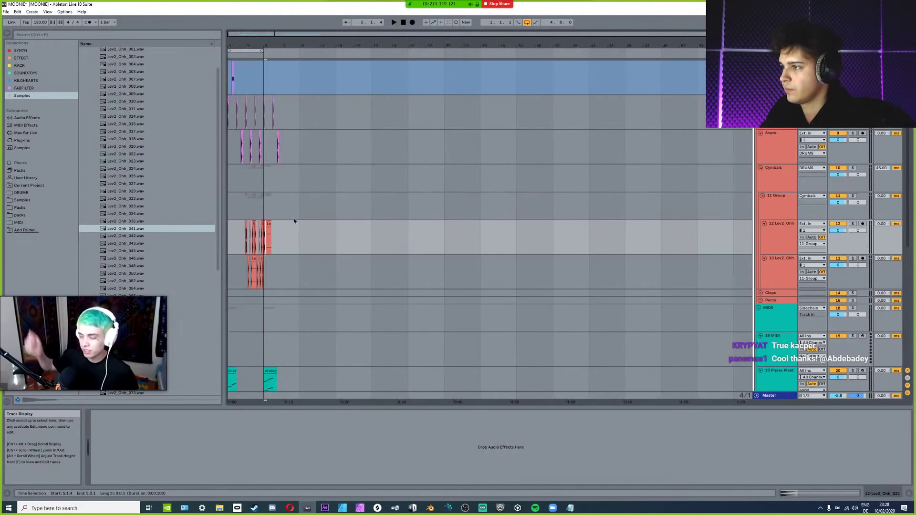
scroll(294, 220, "up", 12)
left_click_drag(423, 239, 441, 238)
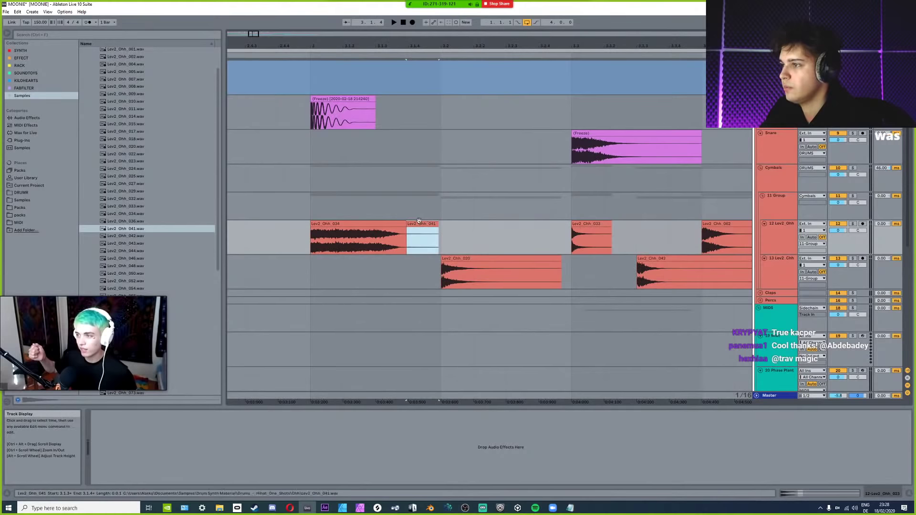
left_click(414, 223)
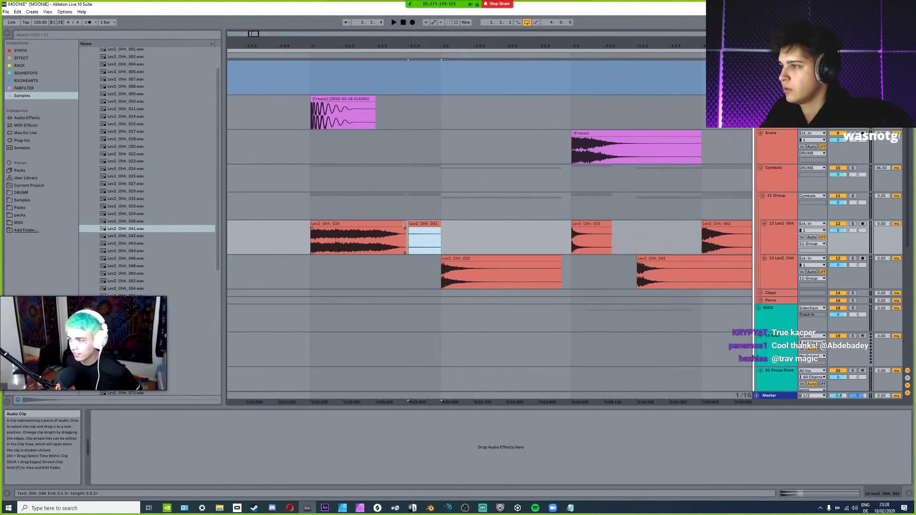
Crossfade the end of Lev2_Ohh_034 into the adjoining Lev2_Ohh_041 piece in bar 3 and play it.
left_click(405, 227)
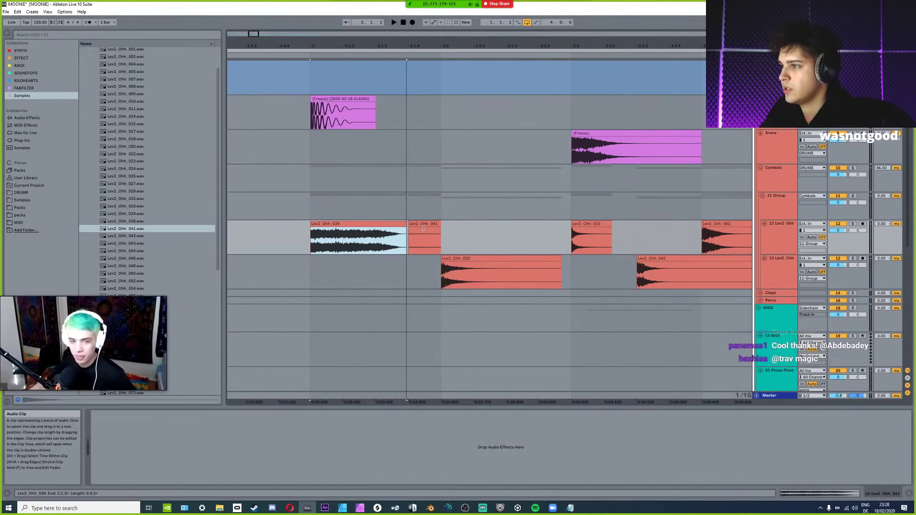
scroll(404, 225, "up", 5)
left_click_drag(405, 228, 369, 232)
scroll(422, 230, "down", 3)
left_click(394, 228)
key("space")
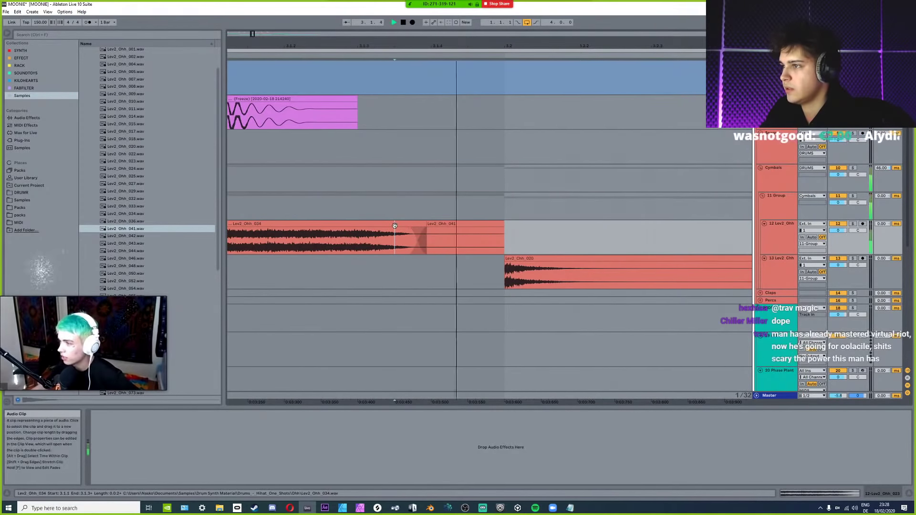
left_click(395, 225)
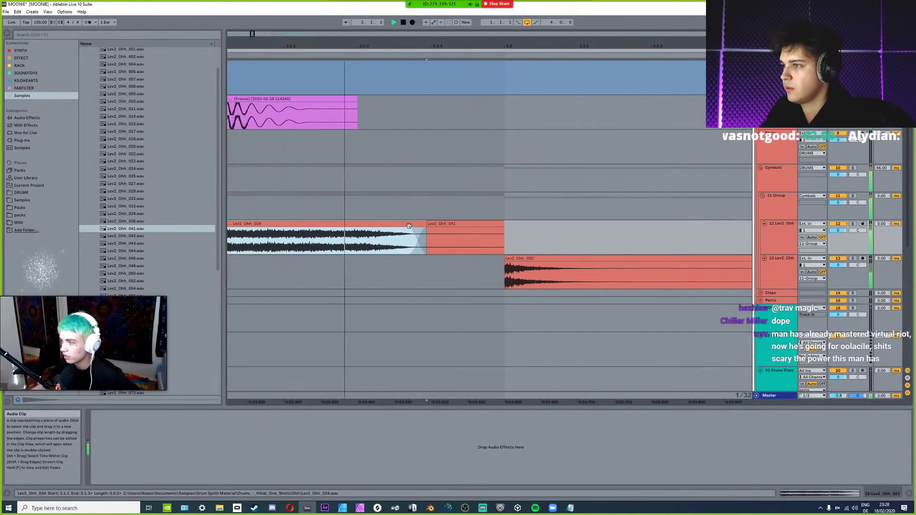
key("space")
Delete the short Lev2_Ohh_041 piece after Lev2_Ohh_034 in bar 3 and play the pattern.
left_click(449, 235)
key("Delete")
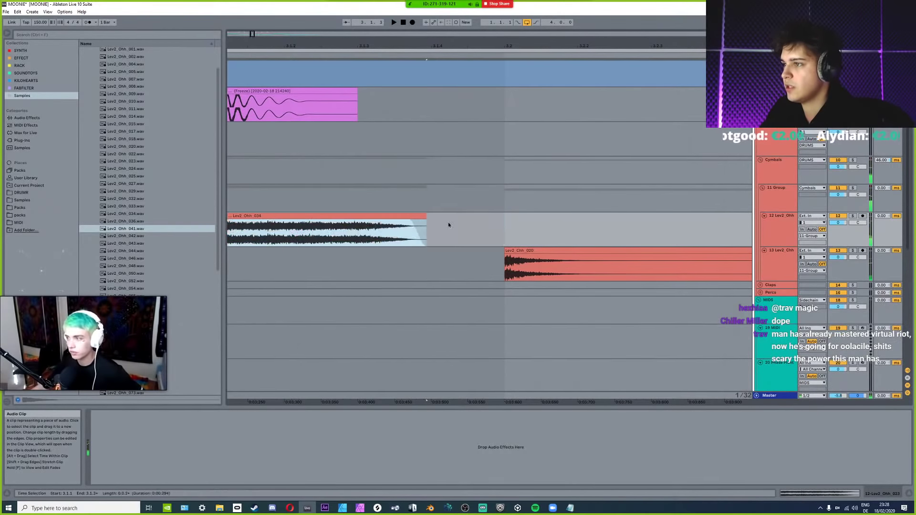
scroll(448, 224, "down", 3)
key("space")
Duplicate the hi-hat pattern of bars 3 and 4 across bars 5 and 6 and extend the loop to bar 7.
scroll(370, 218, "down", 5)
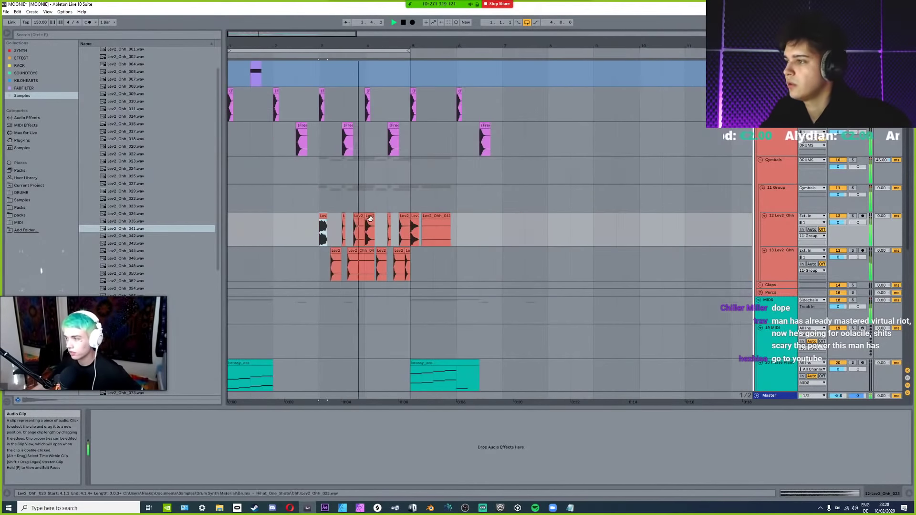
left_click_drag(320, 224, 407, 260)
key("ctrl+d")
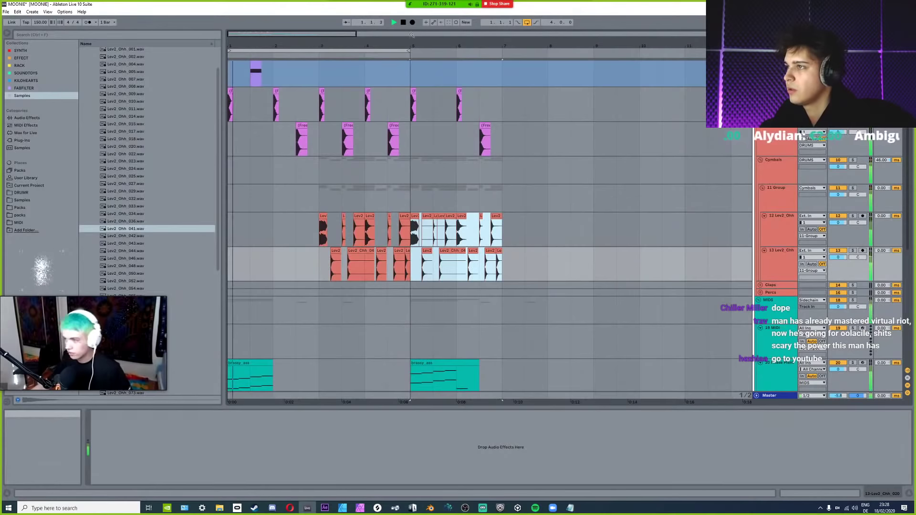
left_click_drag(410, 50, 499, 69)
key("space")
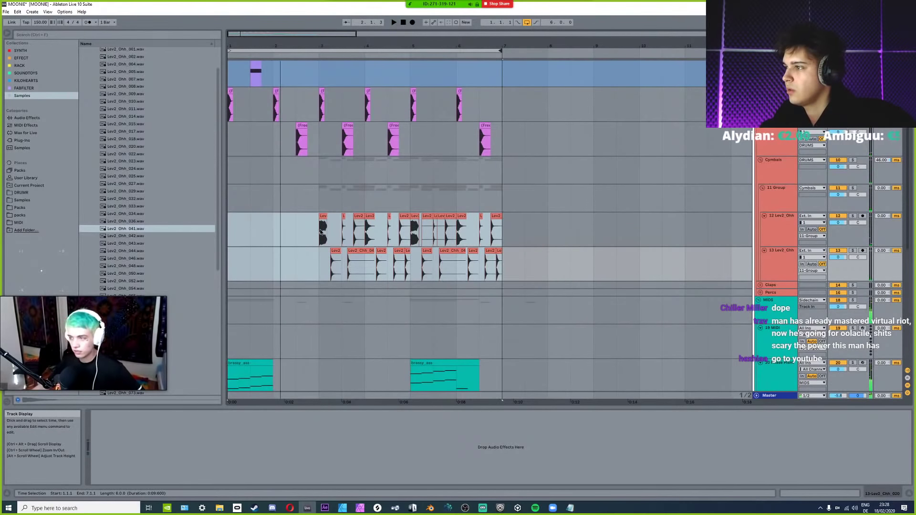
Delete the two-beat stretch from 3.4.1 to 4.2.1 on the second hi-hat track, cutting off the long Lev2_Chh_042 clip.
left_click(278, 244)
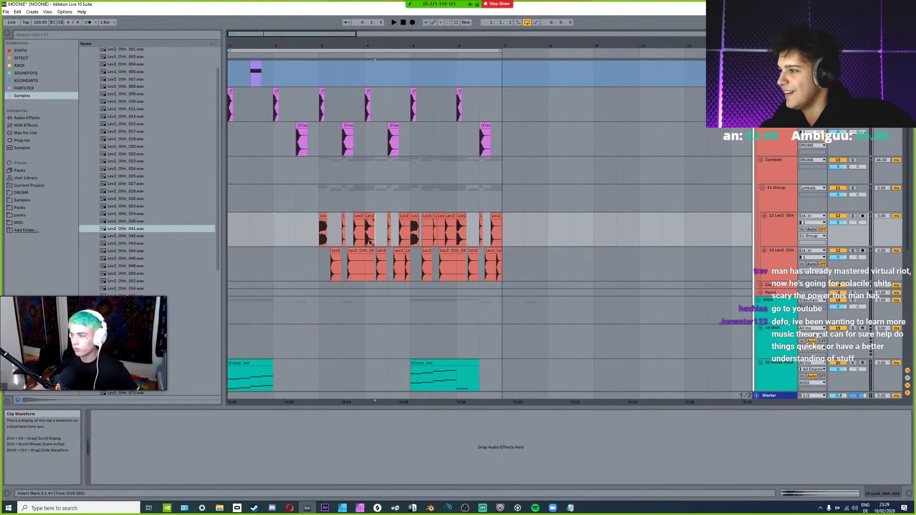
left_click_drag(366, 228, 420, 269)
key("plus")
key("Delete")
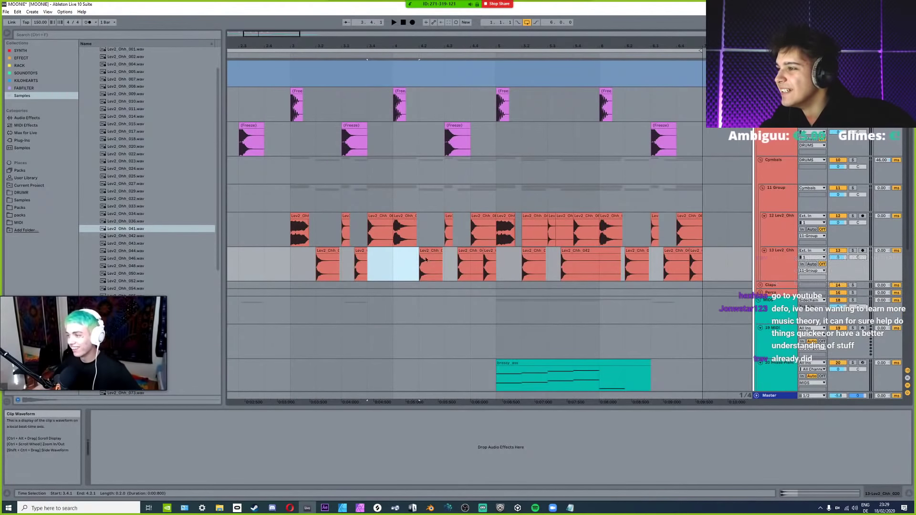
On the second hi-hat track, shorten the bar 4 clip to end at 4.4.1 and fade out the one starting at 4.2.1.
left_click(470, 271)
left_click(443, 271)
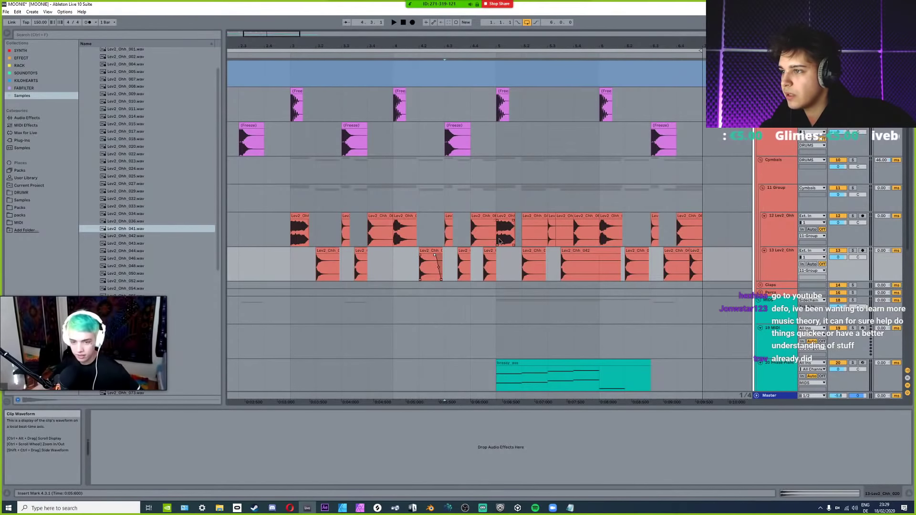
Replace the hi-hats of bars 5 and 6 on both tracks with a duplicate of the edited bars 3 and 4.
left_click_drag(499, 241, 701, 275)
key("Delete")
key("ctrl+a")
left_click_drag(625, 224, 751, 269)
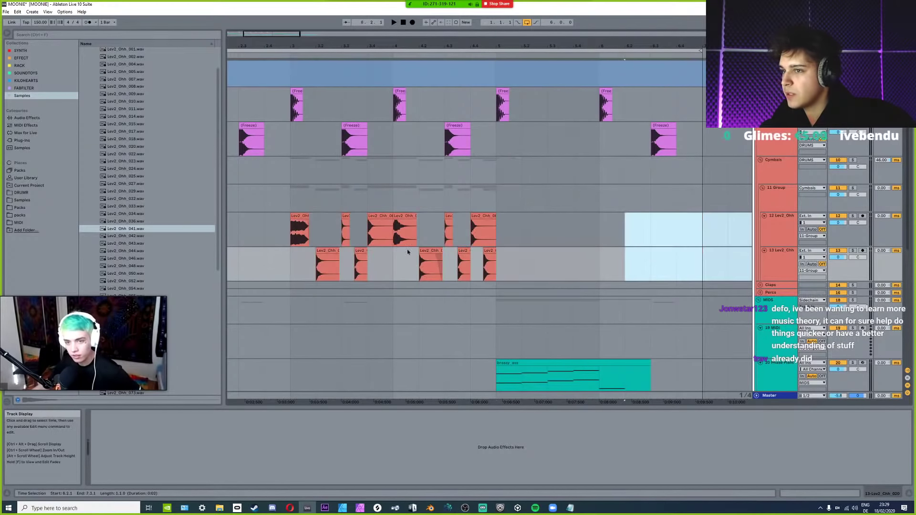
key("ctrl+a")
key("minus")
key("ctrl+d")
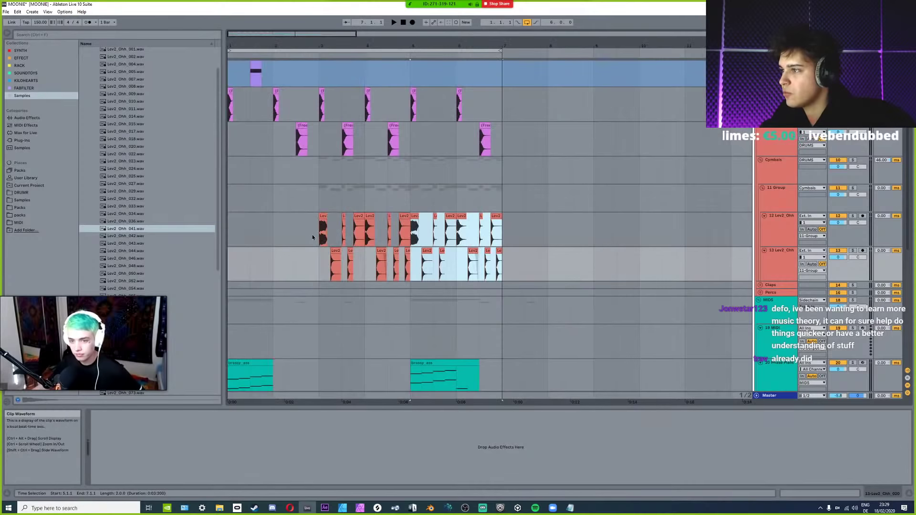
Copy the hi-hat pattern of bars 3 and 4 on both tracks and paste it at 1.1.1.
left_click_drag(313, 237, 412, 270)
key("ctrl+c")
key("minus")
left_click(230, 238)
key("ctrl+v")
key("plus")
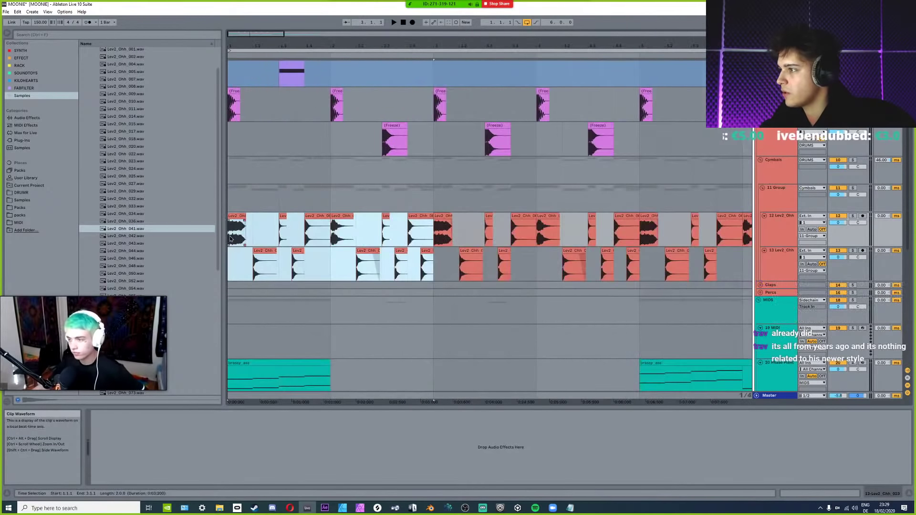
Delete the pasted hi-hats of bar 1 on both tracks and play the start of the arrangement.
key("Delete")
left_click(243, 236)
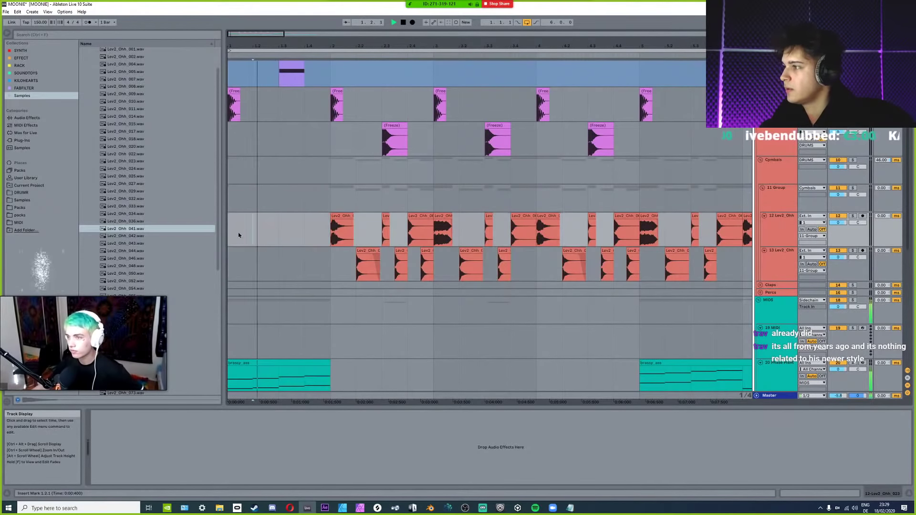
key("space")
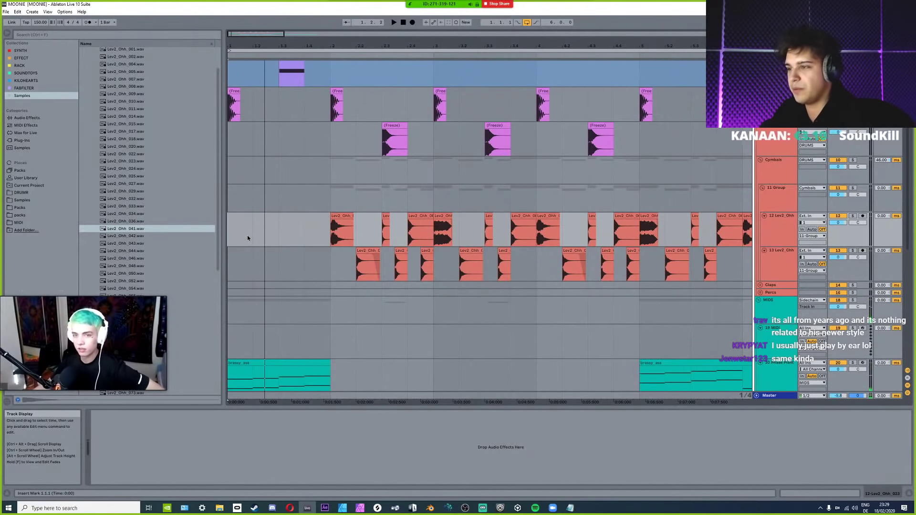
Insert a new audio track inside the Cymbals group, directly below the hi-hat group.
scroll(252, 238, "down", 1)
scroll(720, 229, "up", 2)
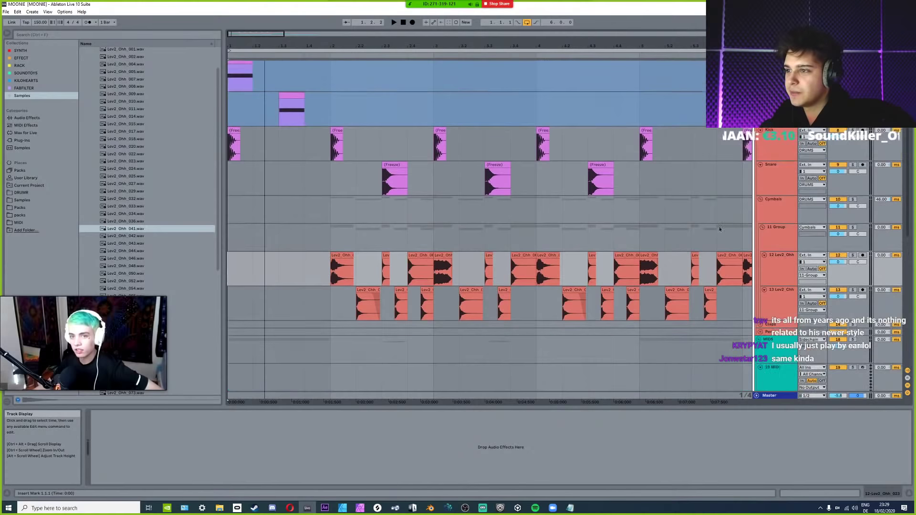
left_click(762, 227)
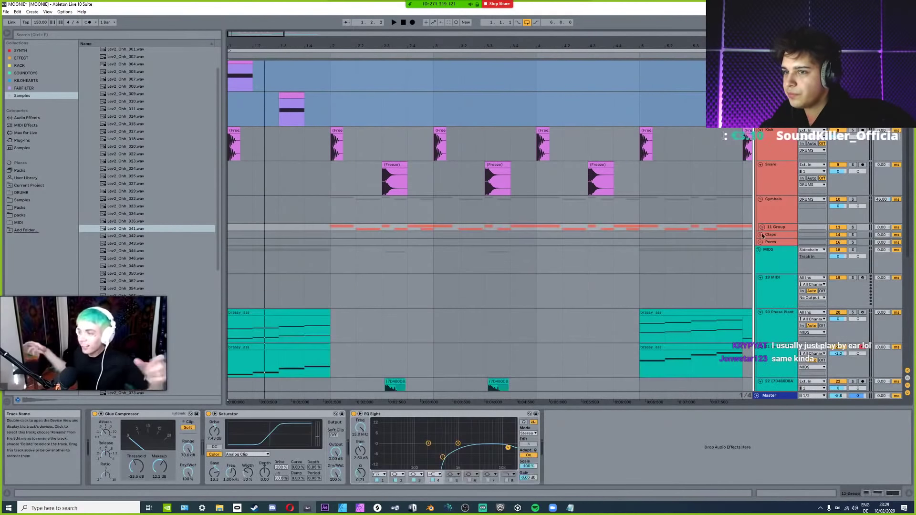
left_click(767, 240)
left_click(760, 235)
left_click(762, 227)
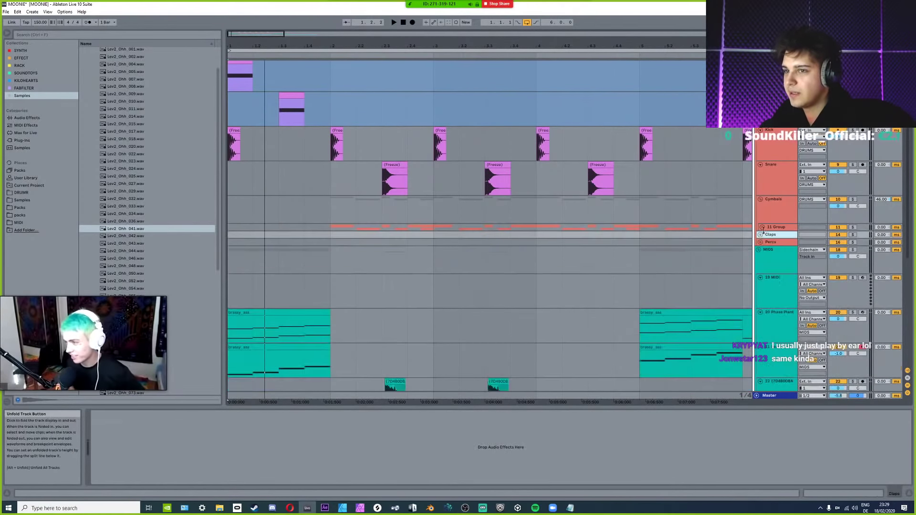
left_click(773, 253)
left_click(780, 236)
left_click(778, 210)
left_click(782, 234)
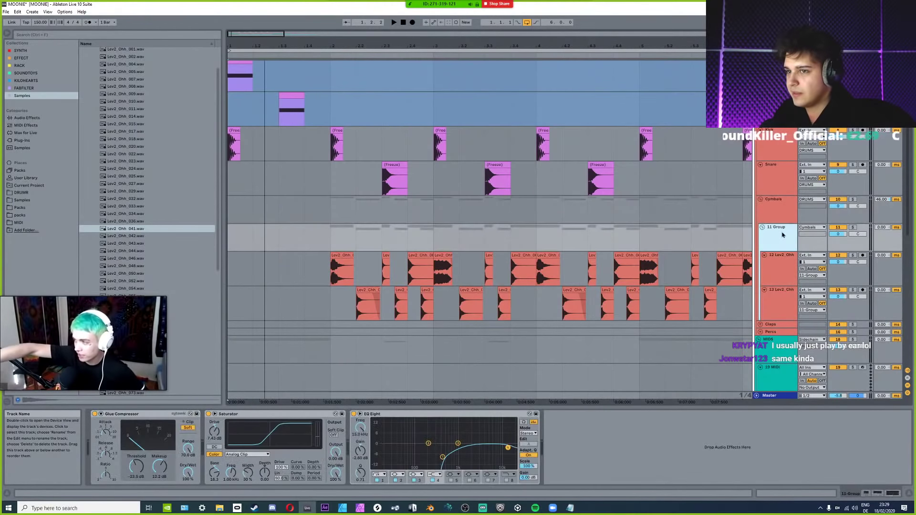
key("ctrl+t")
Place the Lev2_Ohh_034 clip at 2.1.1 on the first hi-hat track and delete the leftover Lev2_Ohh_023 sliver behind it.
left_click_drag(229, 270, 242, 273)
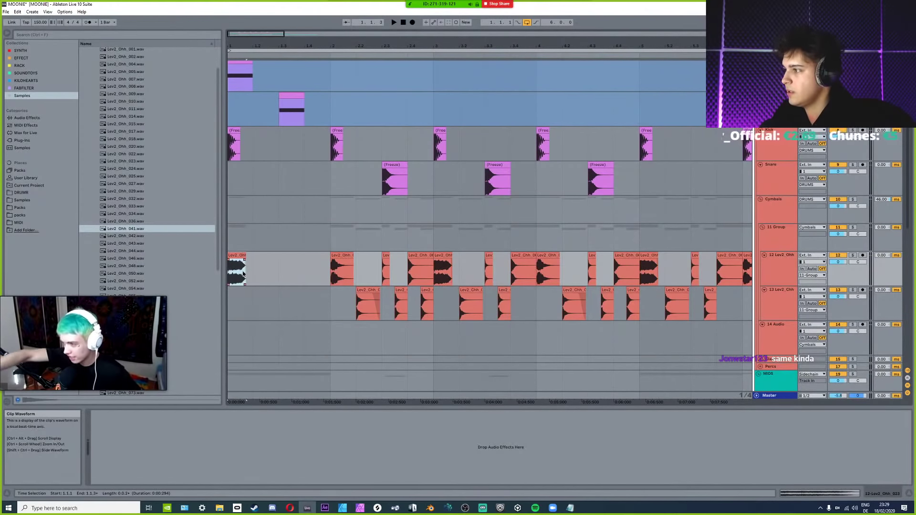
key("Delete")
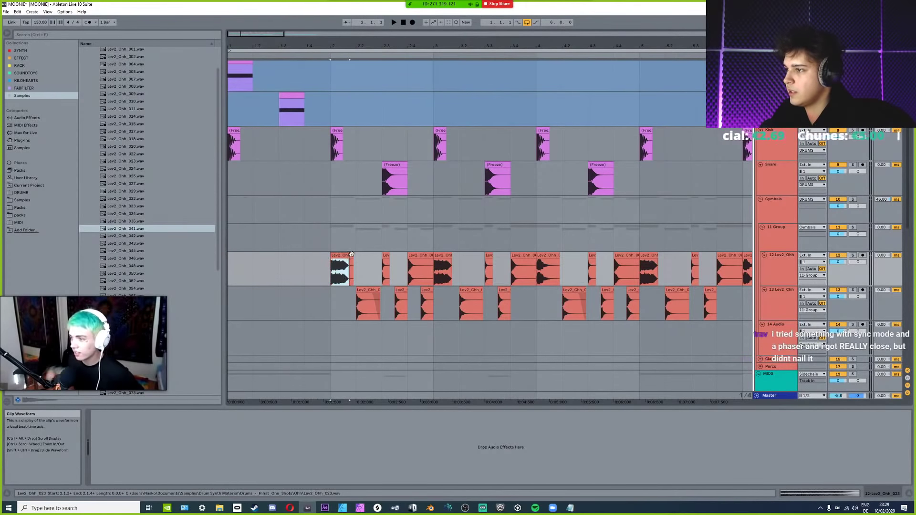
left_click(352, 258)
left_click(352, 258)
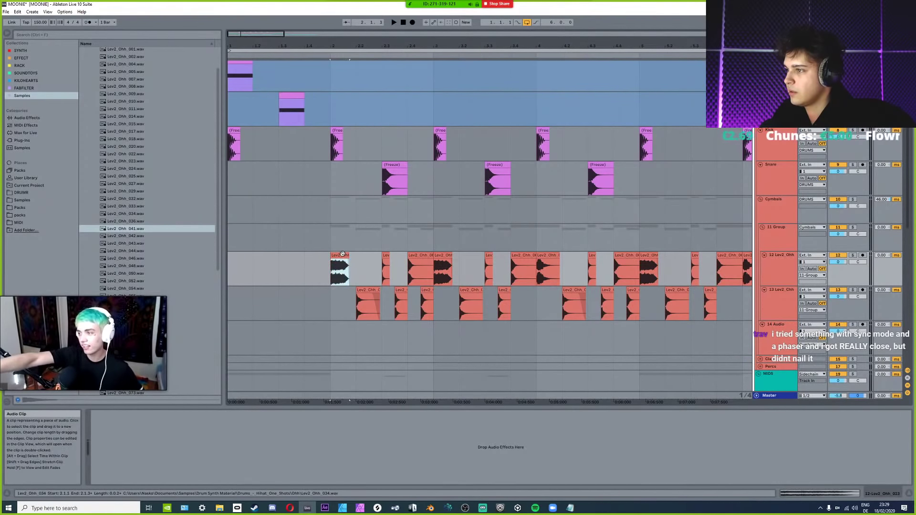
Move Lev2_Ohh_023 from 4.1.1 to 3.1.1, paste a copy of Lev2_Ohh_034 at 4.1.1, and play the pattern.
left_click_drag(441, 256, 530, 255)
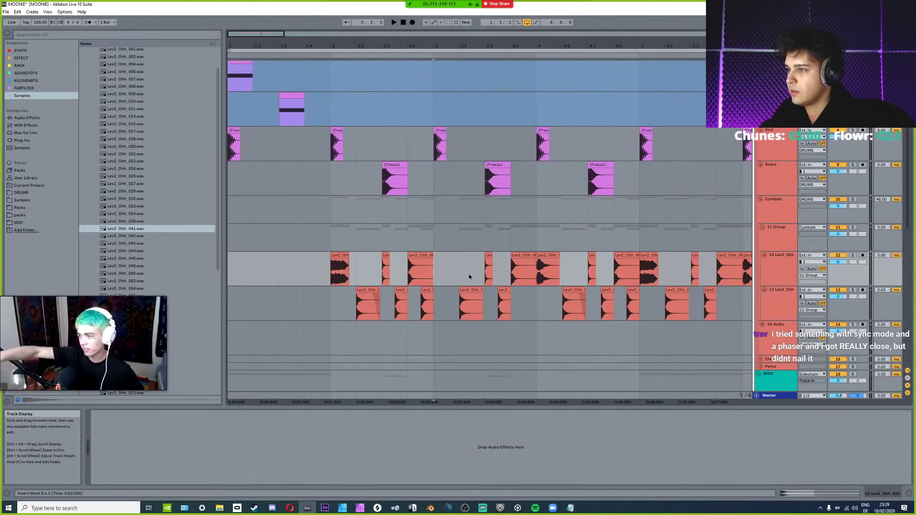
key("ctrl+z")
left_click(336, 256)
key("ctrl+c")
left_click(537, 270)
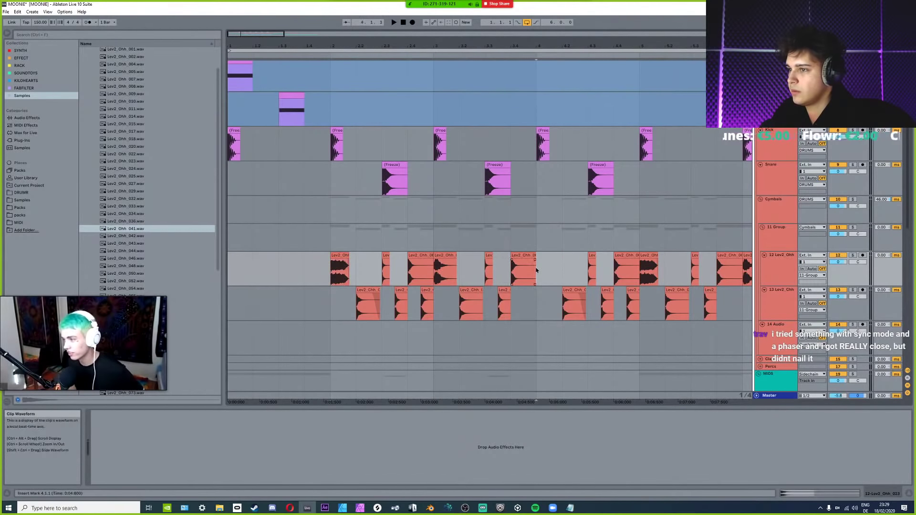
key("ctrl+v")
left_click(312, 271)
key("space")
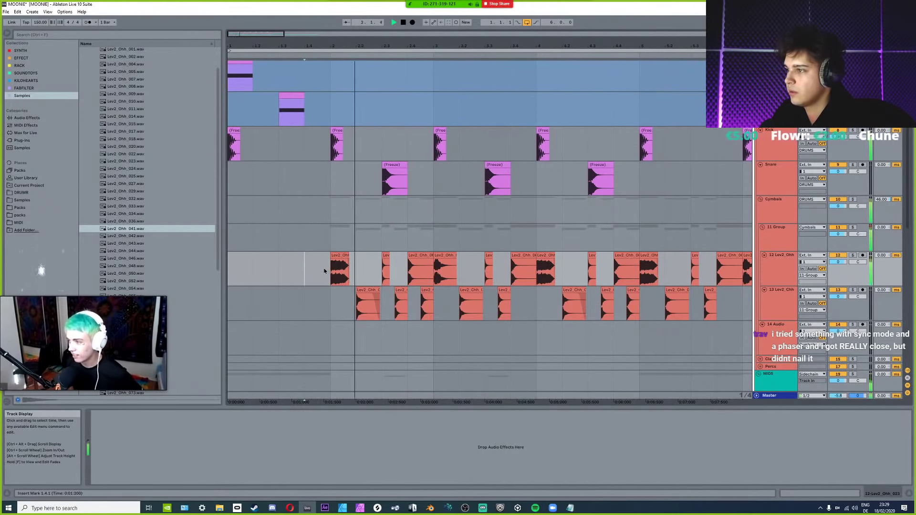
Check the Cymbals group and DECAP_808 devices and play the drop from 2.1.1.
left_click(766, 207)
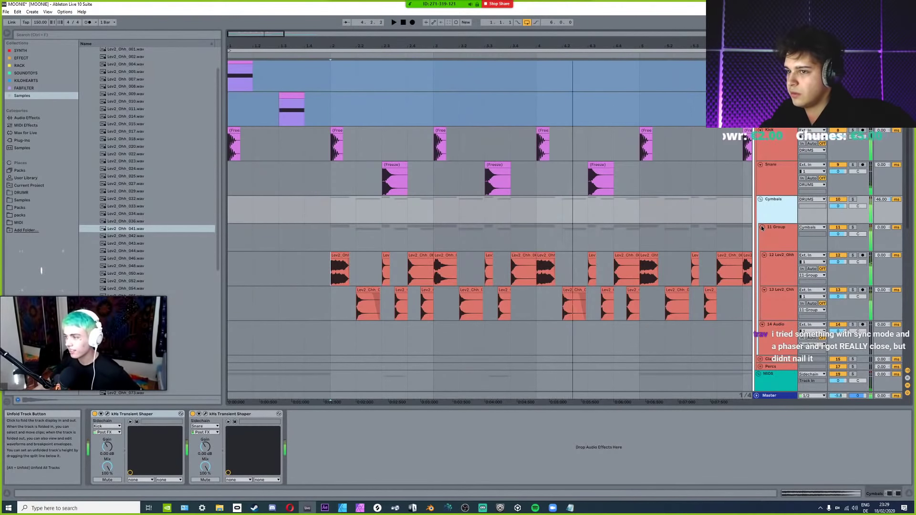
scroll(429, 293, "down", 10)
left_click(773, 294)
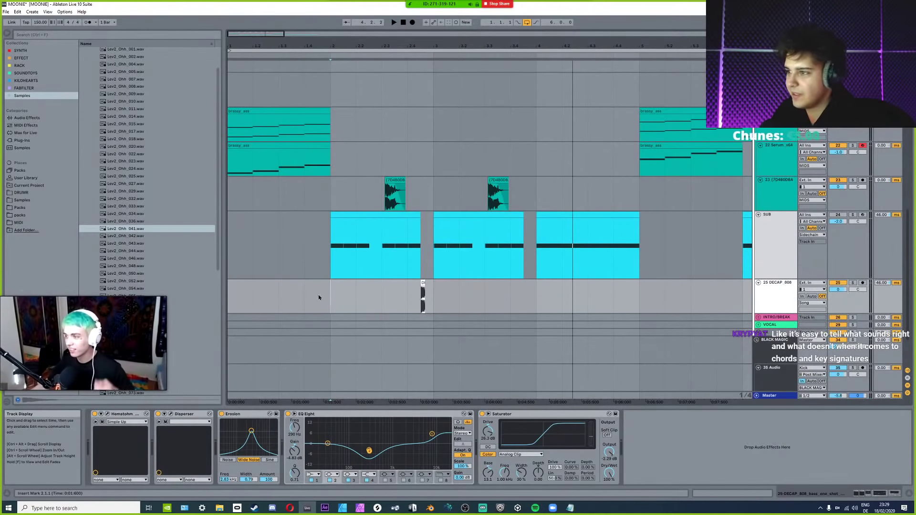
key("space")
scroll(415, 213, "up", 3)
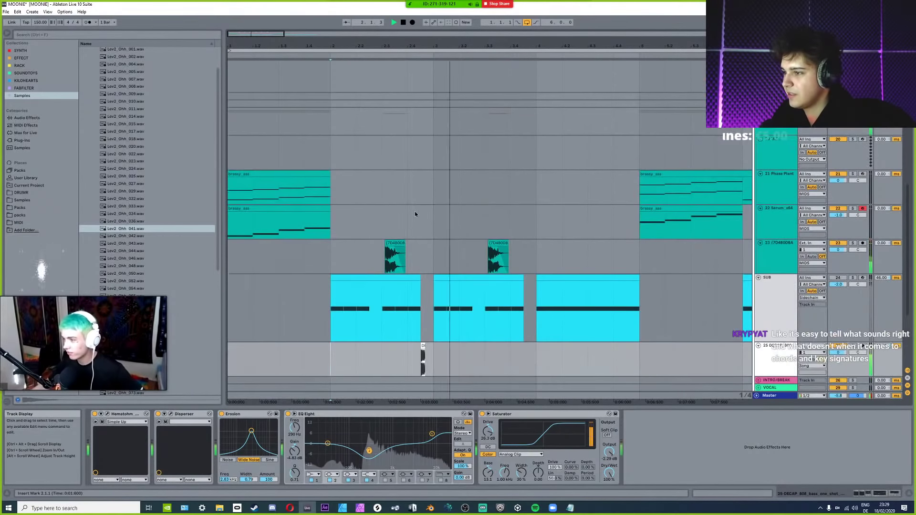
scroll(415, 214, "up", 8)
key("space")
Unfold the hi-hat group and replay the drop from 2.1.1 to judge the cymbals.
left_click(650, 238)
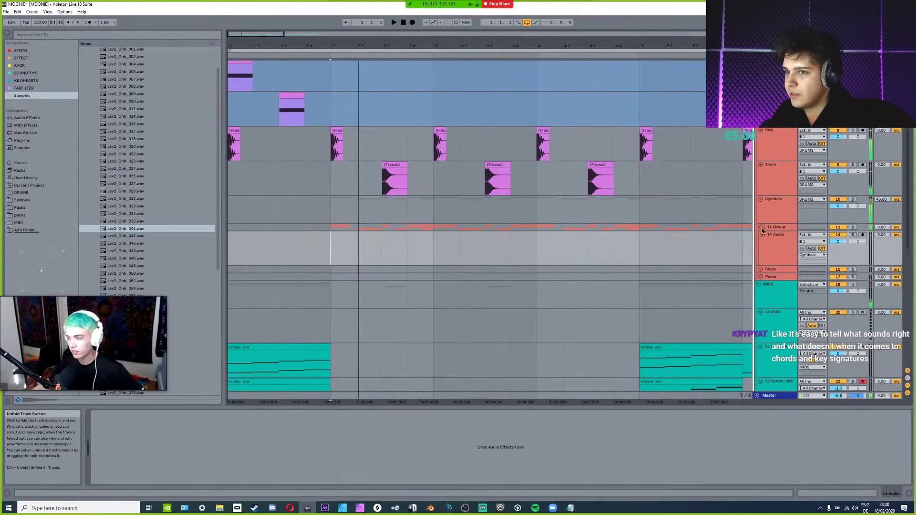
left_click(761, 227)
scroll(477, 267, "down", 1)
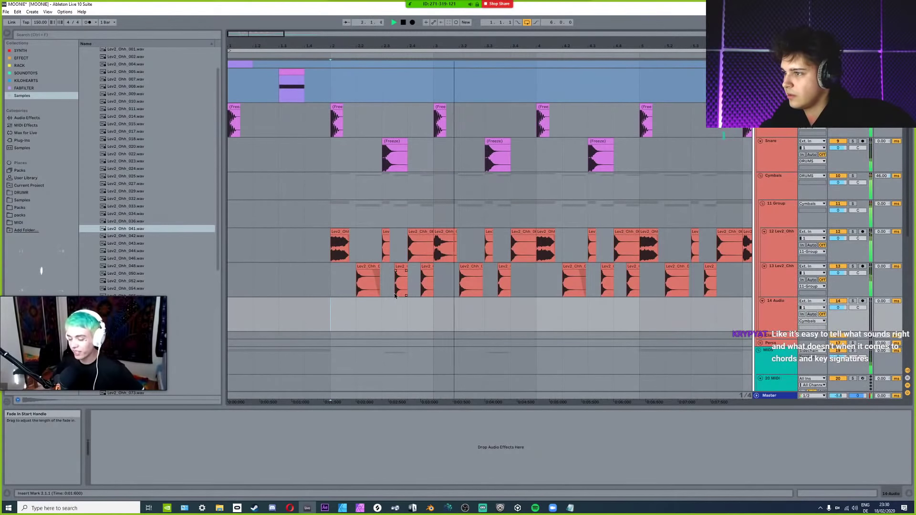
key("space")
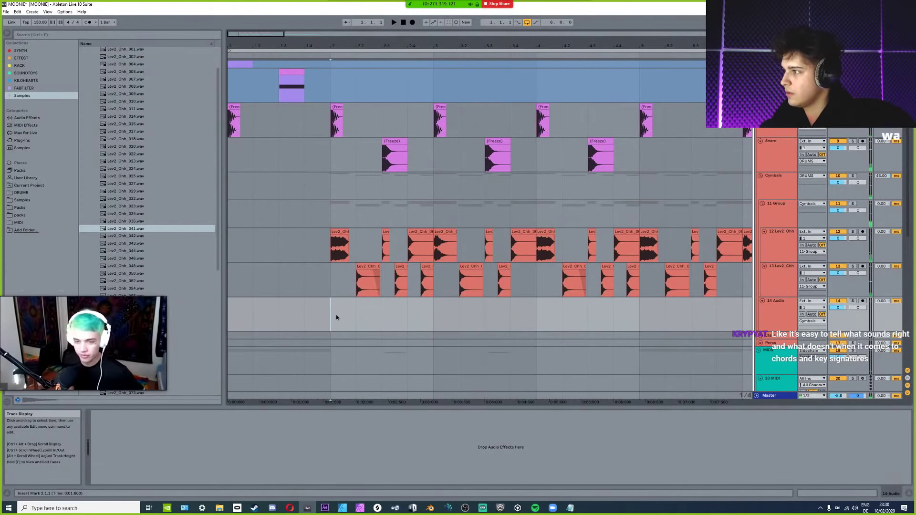
scroll(143, 253, "up", 2)
key("space")
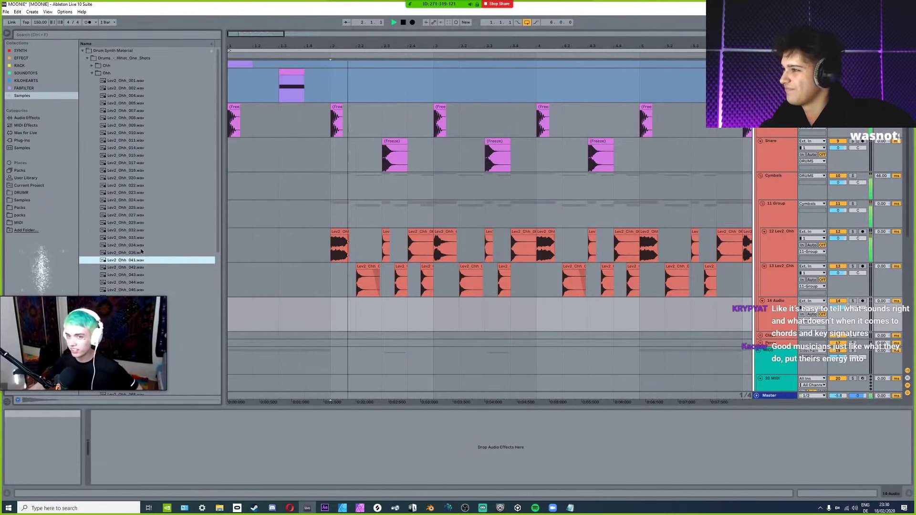
Collapse the hi-hat one-shot folders and open the Crashes folder within Favourite Drums in the sample collection.
left_click(92, 73)
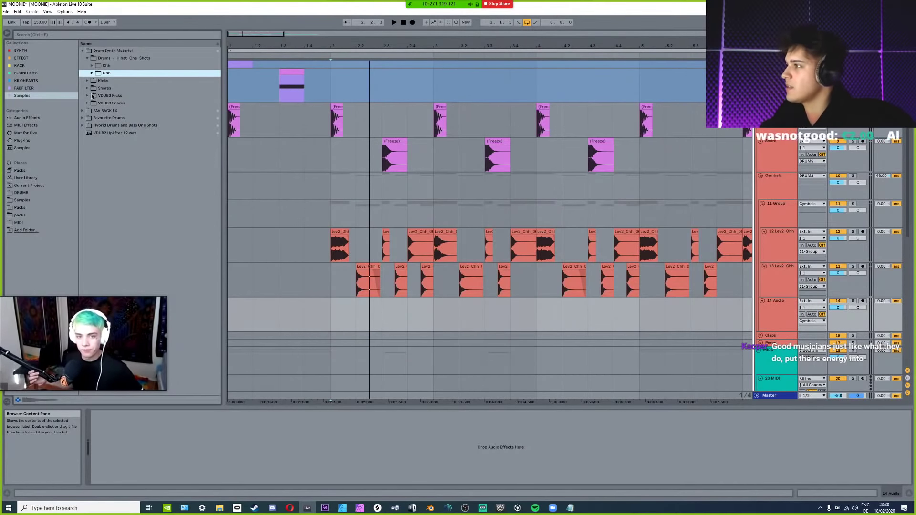
left_click(87, 59)
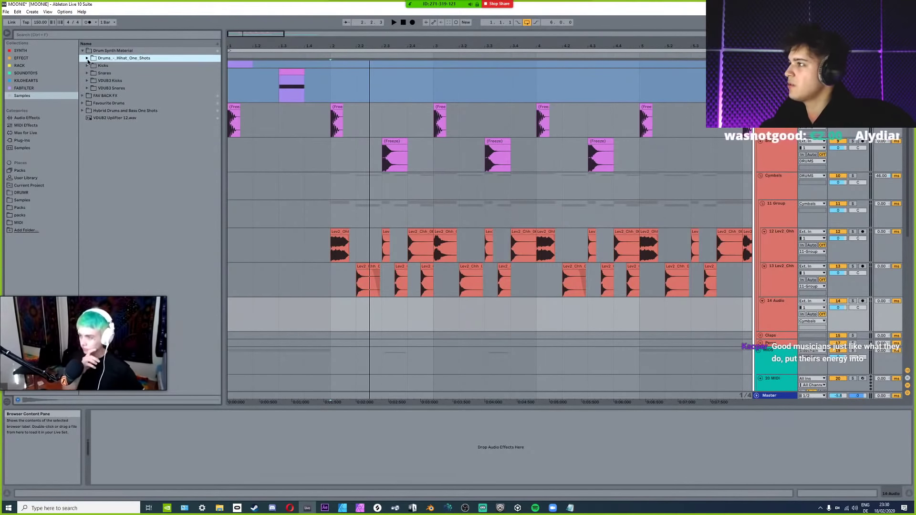
left_click(31, 98)
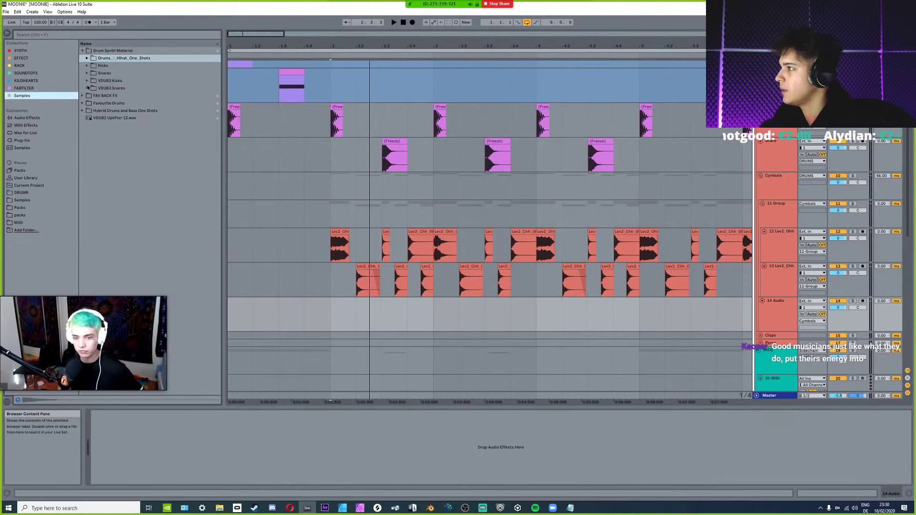
left_click(84, 103)
left_click(86, 119)
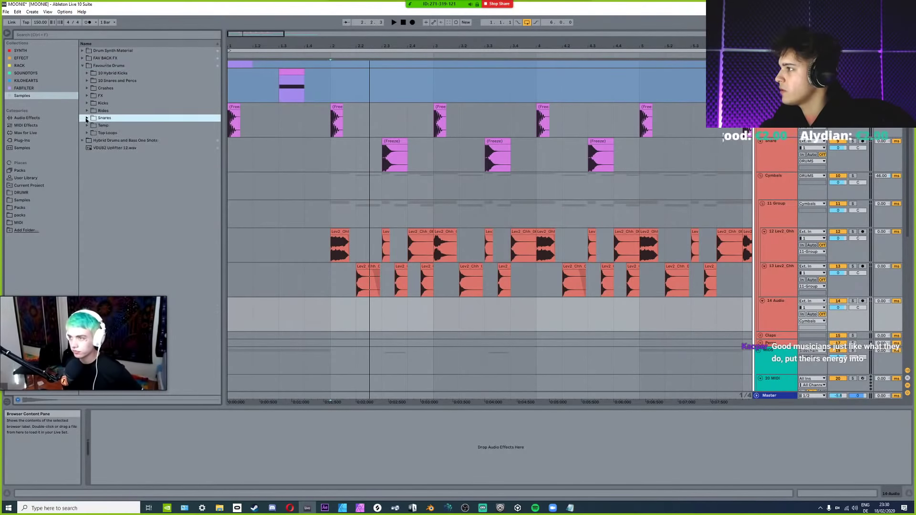
left_click(87, 88)
Audition the crash samples, going through them in order from Crash 01 to Crash 07.
left_click(117, 148)
left_click(118, 156)
left_click(116, 164)
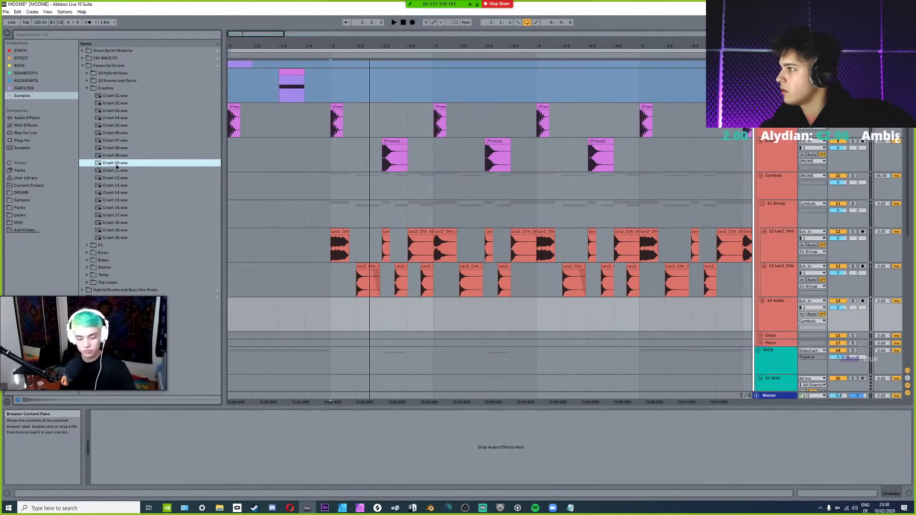
left_click(115, 96)
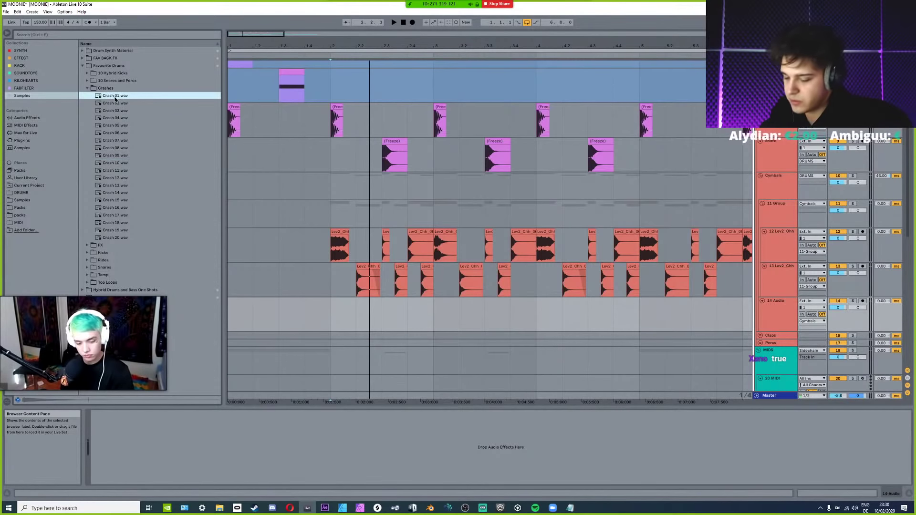
left_click(115, 99)
key("Down")
key("Down")
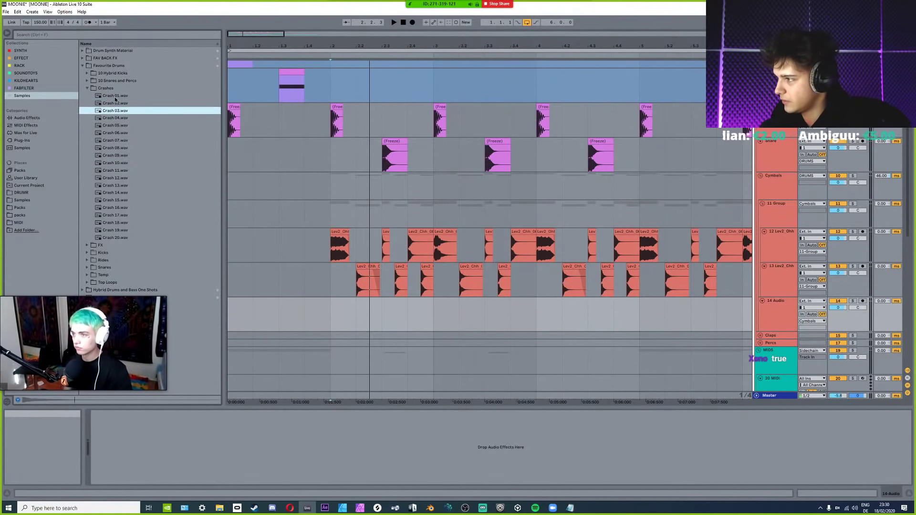
key("Down")
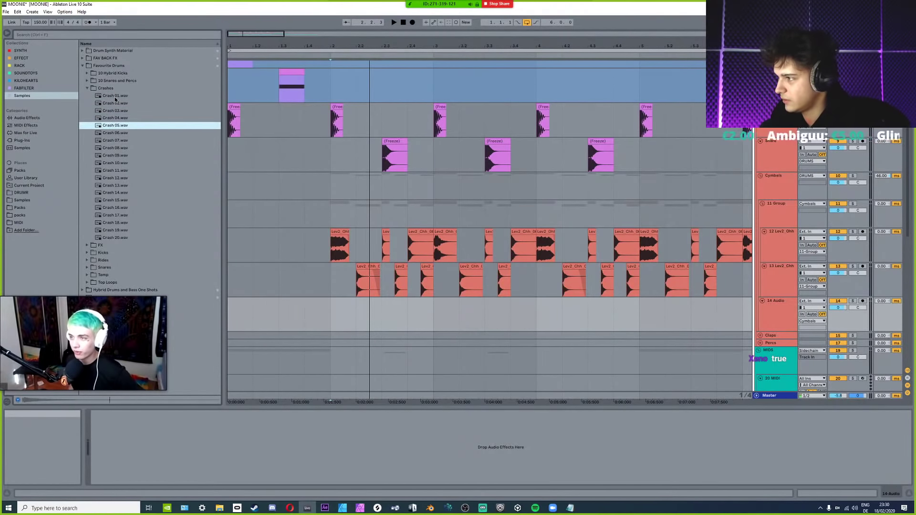
key("Down")
key("Down")
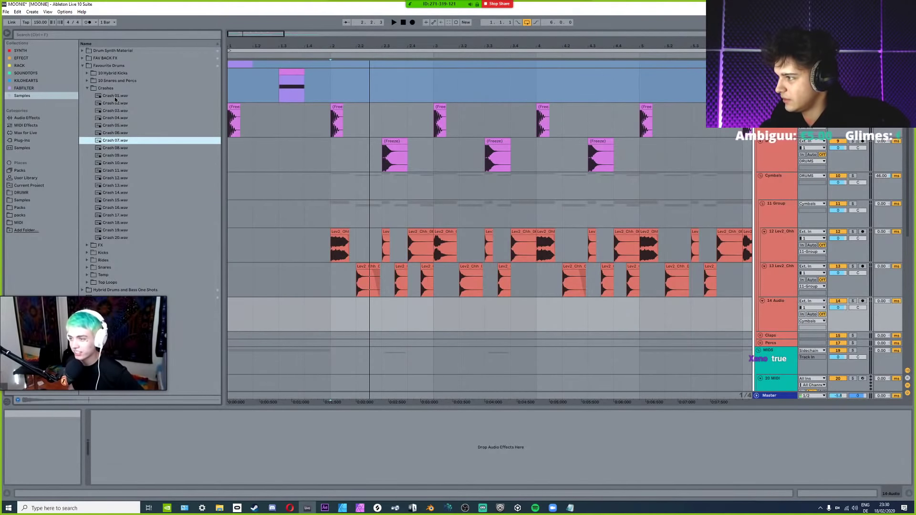
Search the Samples category for "crash" and for "cymbal".
left_click(27, 117)
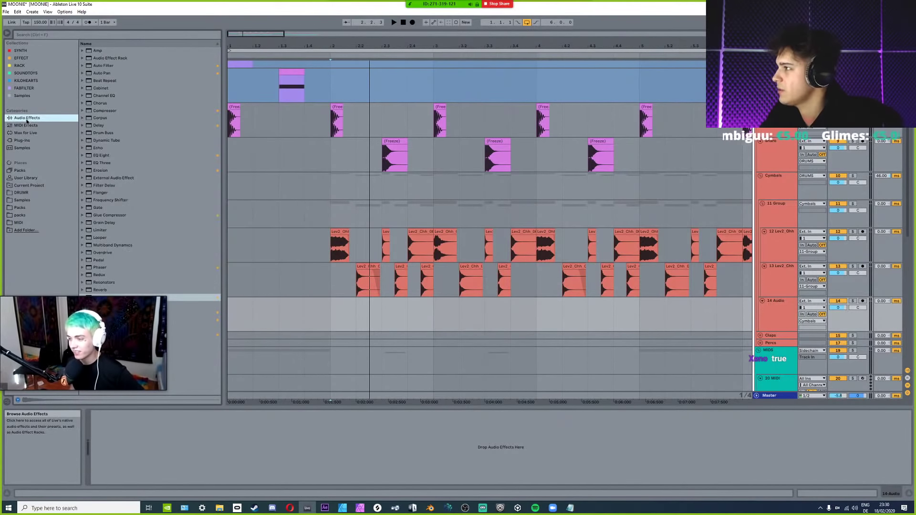
left_click(22, 148)
left_click(101, 37)
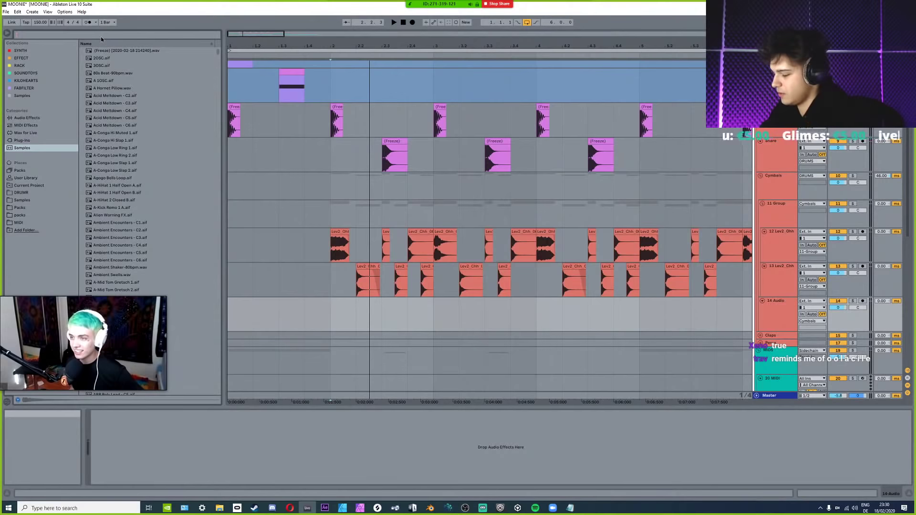
type("crash")
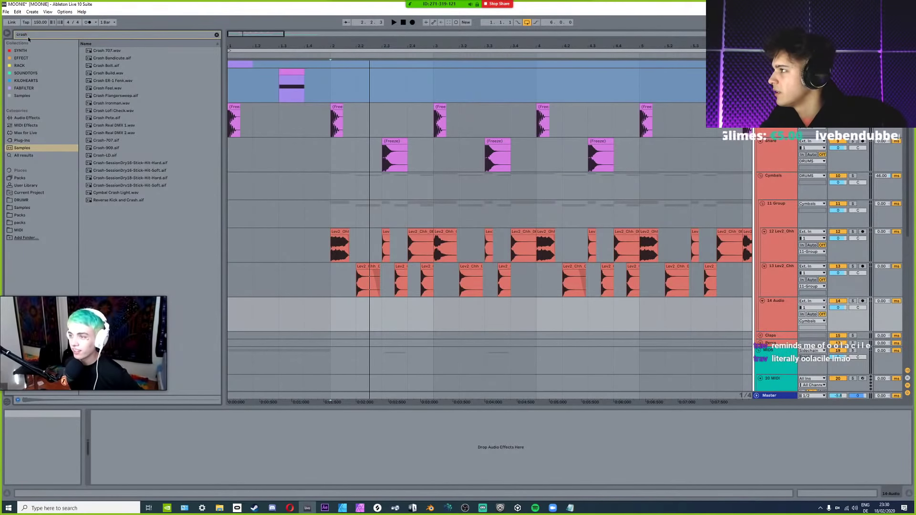
type("cymbal")
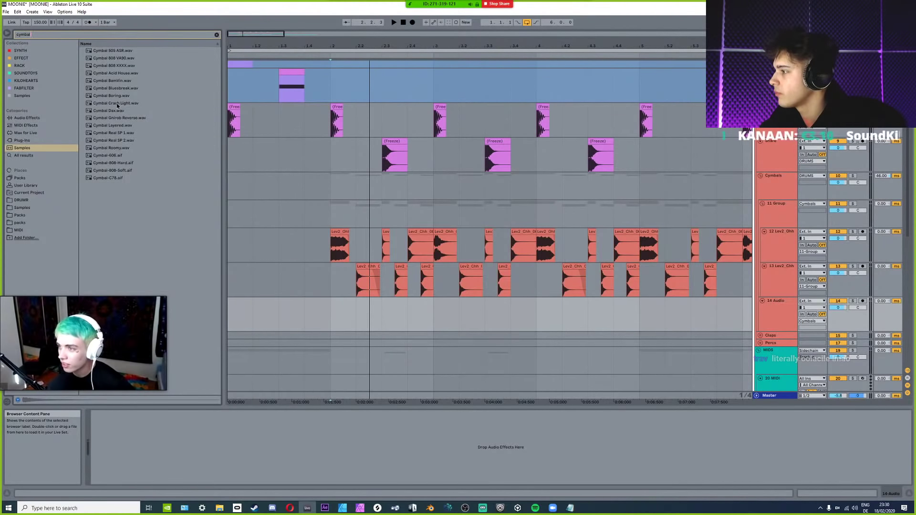
Audition the cymbal search results from Cymbal-C78 up through Cymbal Real SP 1.
left_click(110, 179)
left_click(109, 170)
left_click(110, 162)
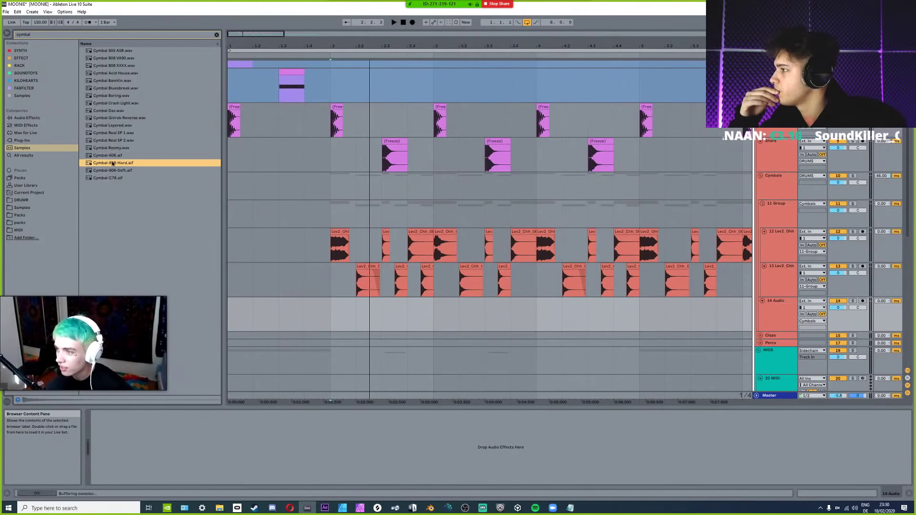
left_click(111, 155)
key("Down")
key("Down")
left_click(111, 147)
left_click(112, 140)
left_click(112, 132)
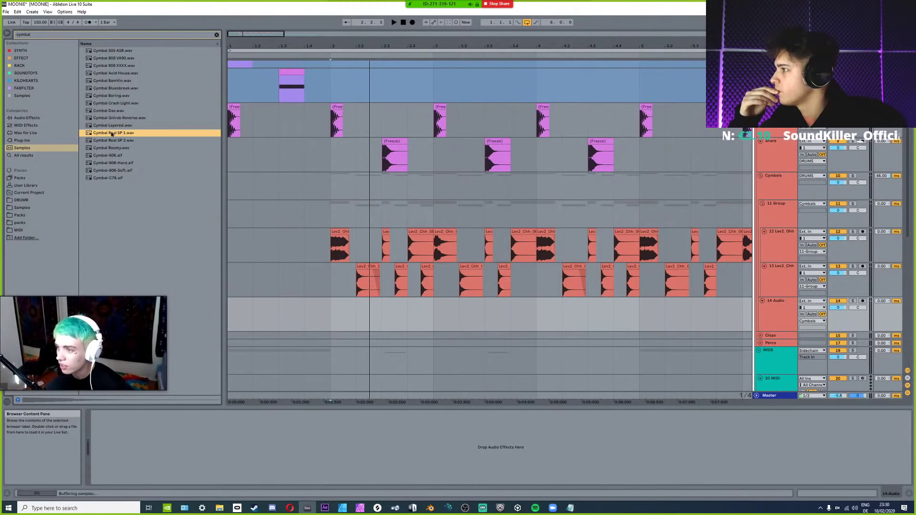
Audition the remaining cymbal samples from Cymbal Layered up to Cymbal 505 ASR.
left_click(113, 125)
left_click(112, 119)
left_click(109, 110)
left_click(108, 104)
left_click(109, 88)
left_click(111, 80)
left_click(114, 73)
left_click(111, 65)
left_click(111, 57)
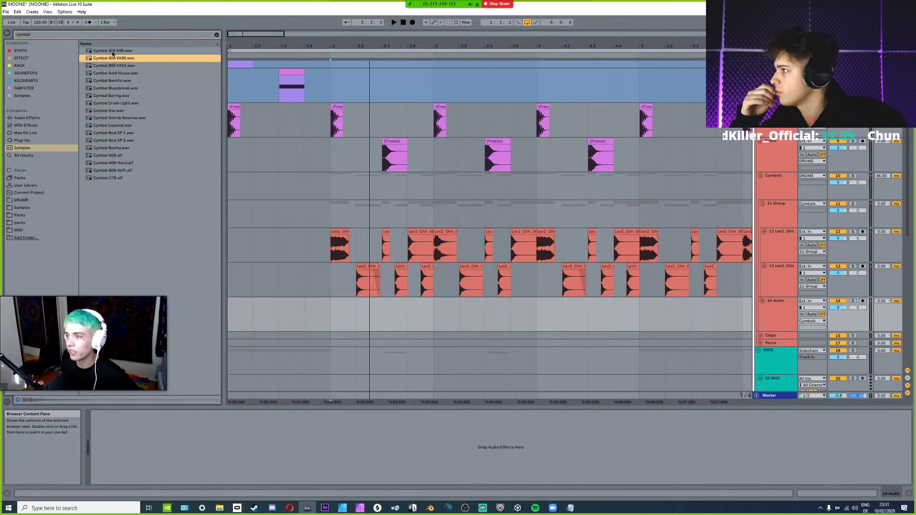
left_click(111, 51)
Compare cymbal samples again, from Cymbal 808 XXXX down to Cymbal Real SP 2.
left_click(112, 66)
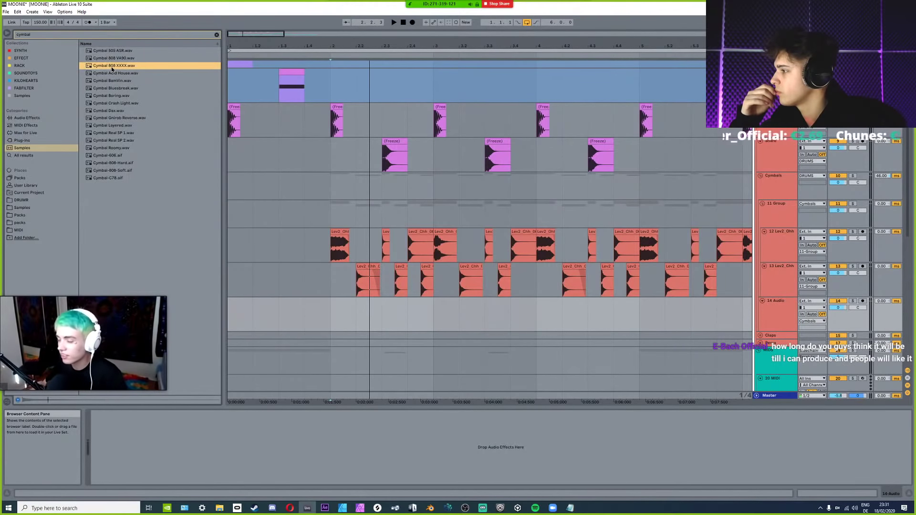
left_click(112, 74)
left_click(119, 111)
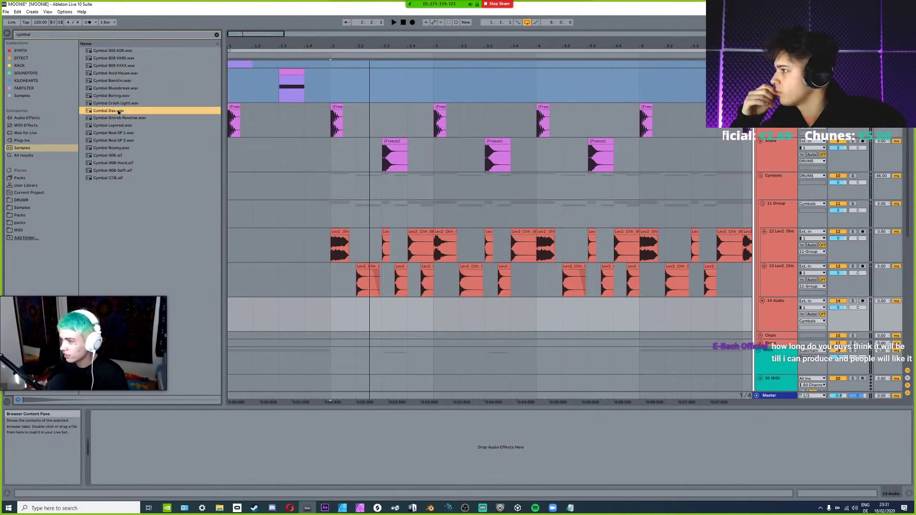
left_click(118, 104)
left_click(120, 119)
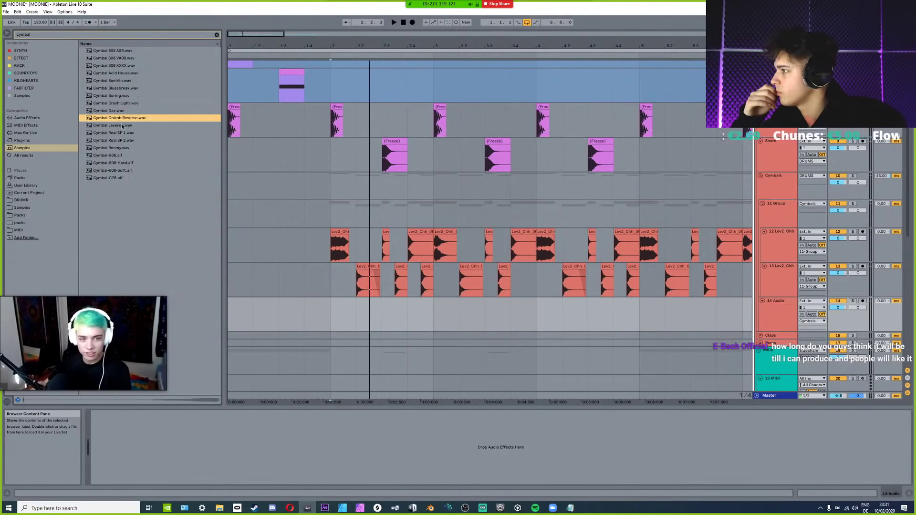
left_click(123, 126)
left_click(124, 134)
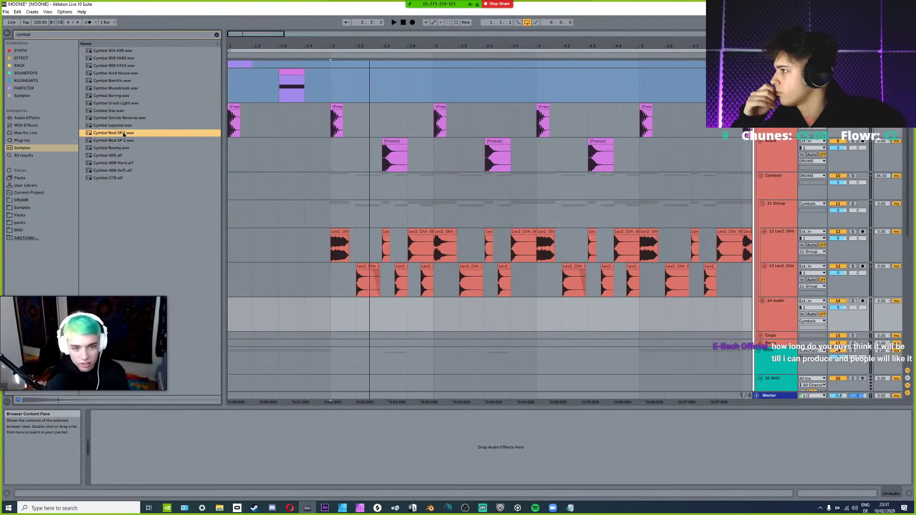
left_click(124, 140)
Try Cymbal Layered as a repeating half-bar pattern from bar 2 on the 14 Audio track.
left_click(117, 126)
mouse_move(117, 126)
left_mouse_down()
mouse_move(353, 297)
mouse_move(350, 311)
left_mouse_up()
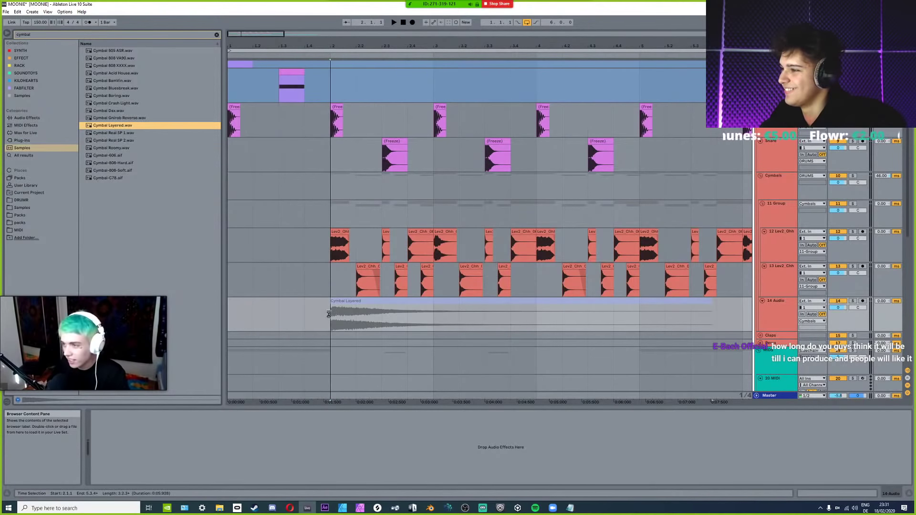
key("space")
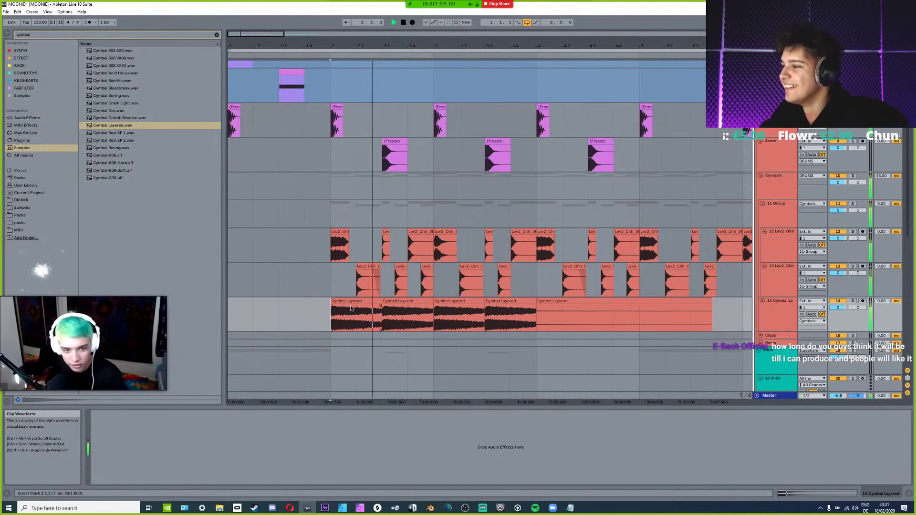
left_click_drag(346, 308, 583, 319)
key("ctrl+z")
key("ctrl+z")
key("ctrl+z")
key("ctrl+z")
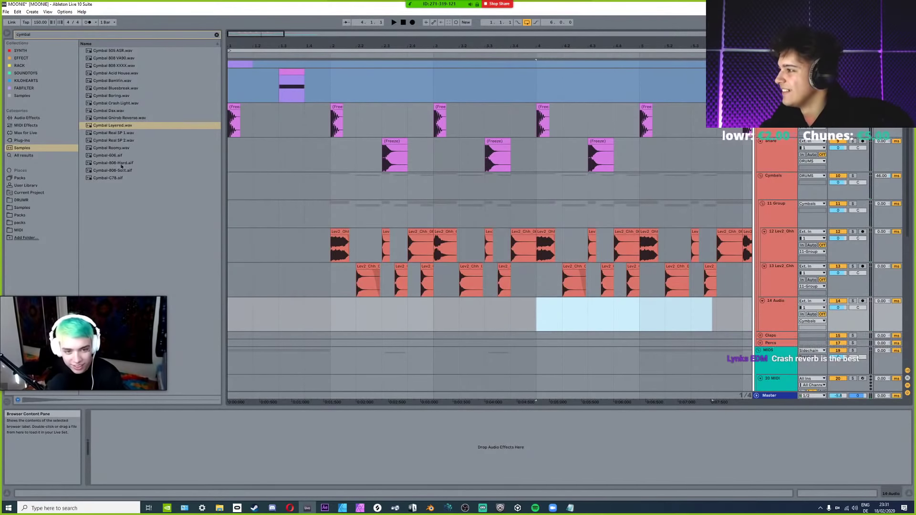
Audition Cymbal-C78, Cymbal-808-Soft, Cymbal-808-Hard and Cymbal-606.
left_click(114, 178)
left_click(115, 172)
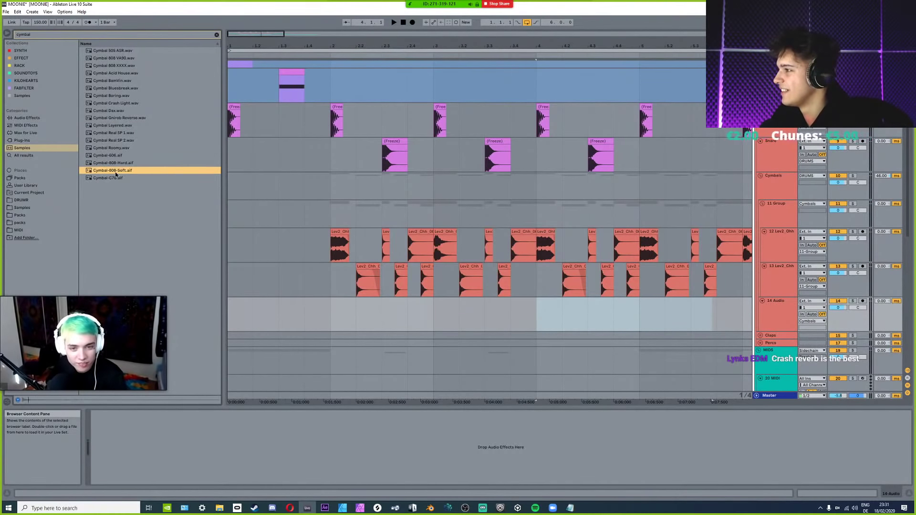
left_click(117, 164)
left_click(118, 158)
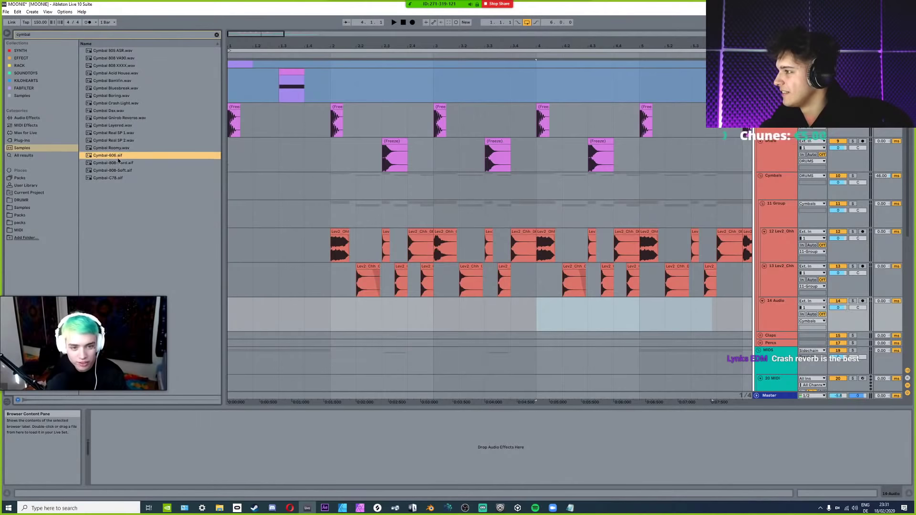
Clear the sample search and return to the Crashes folder in the Samples collection.
left_click(39, 34)
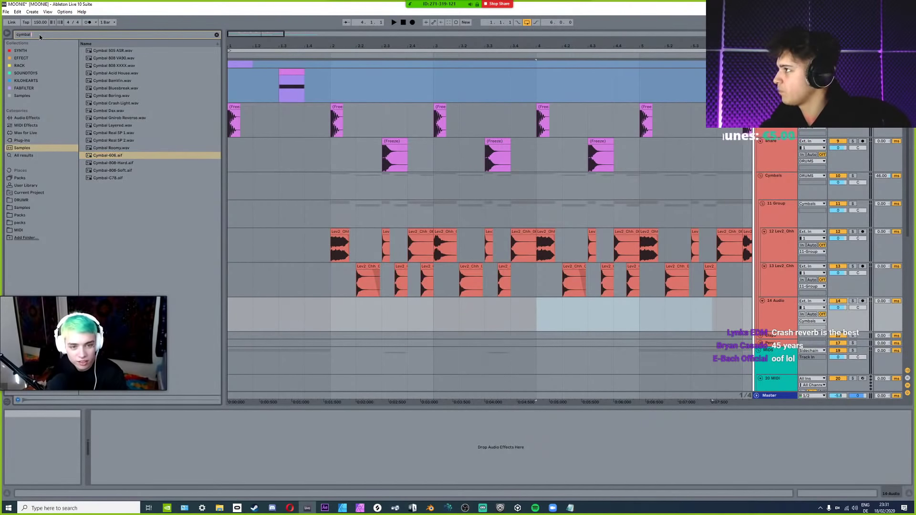
key("BackSpace")
key("BackSpace")
key("BackSpace")
key("BackSpace")
key("BackSpace")
key("BackSpace")
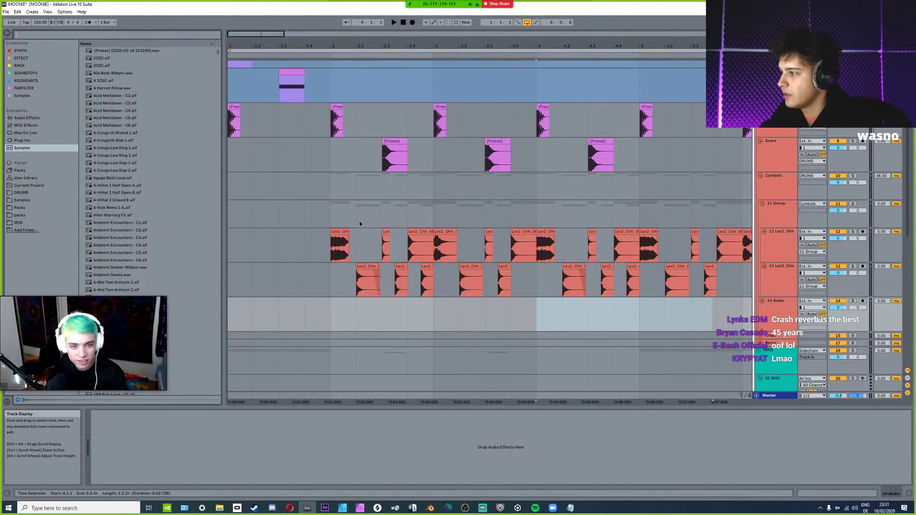
left_click(123, 237)
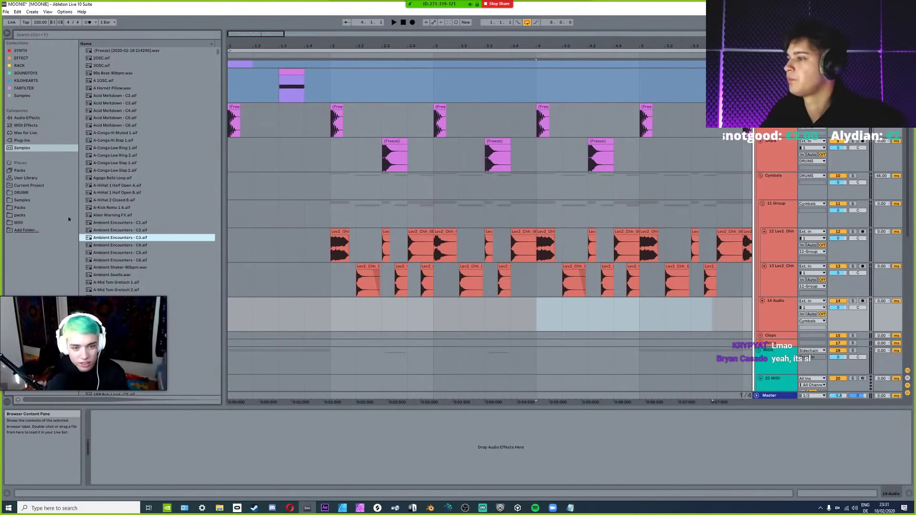
left_click(22, 95)
Audition Crash 09 through Crash 14 and place Crash 14 at 2.3 on the 14 Audio track.
left_click(114, 156)
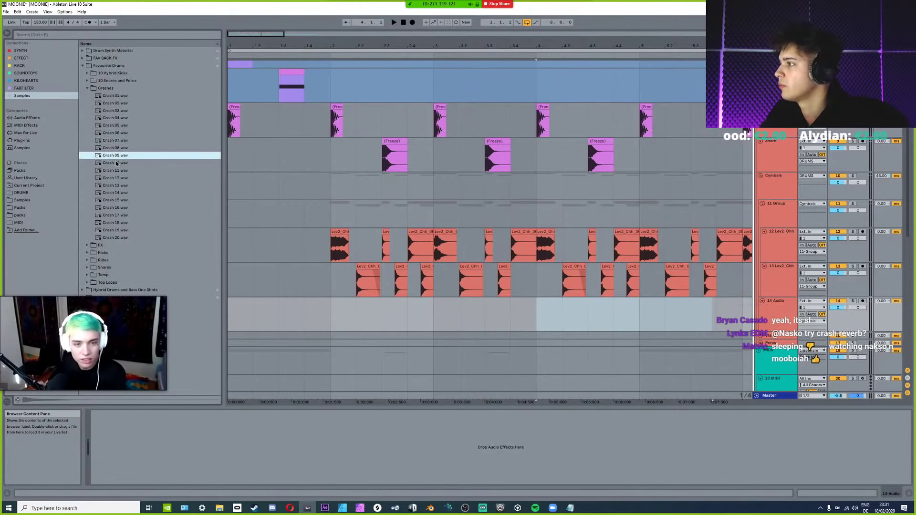
left_click(117, 164)
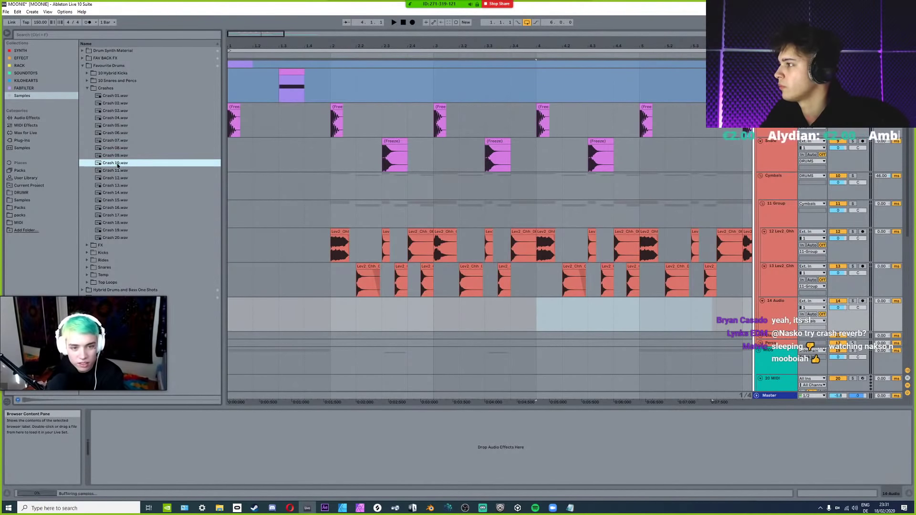
left_click(120, 171)
left_click(119, 178)
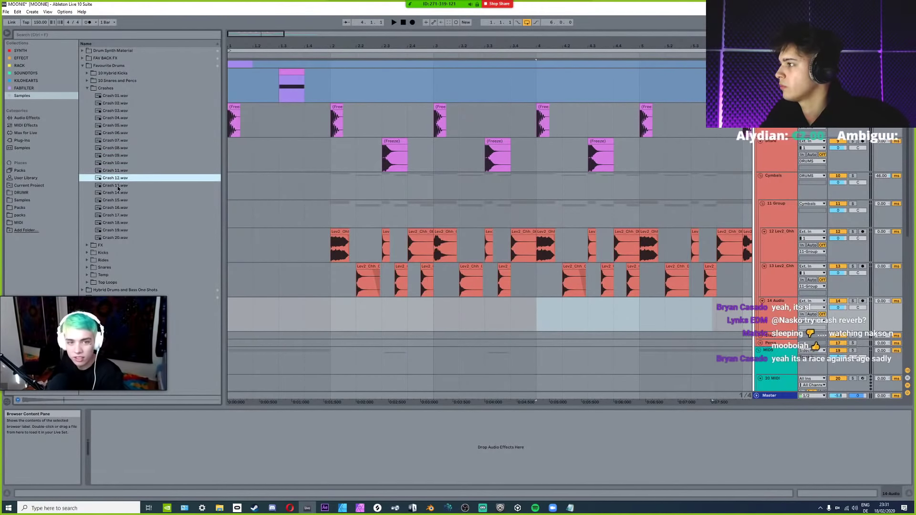
left_click(118, 185)
left_click(113, 193)
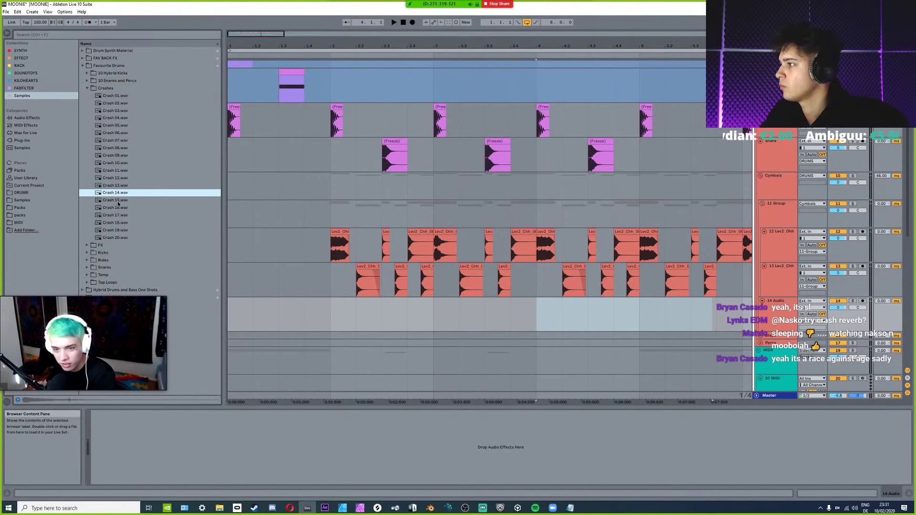
left_click_drag(260, 250, 382, 311)
Add an audio track below the Crash 14 track and place Crash 01 on it at bar 2.
left_click(117, 96)
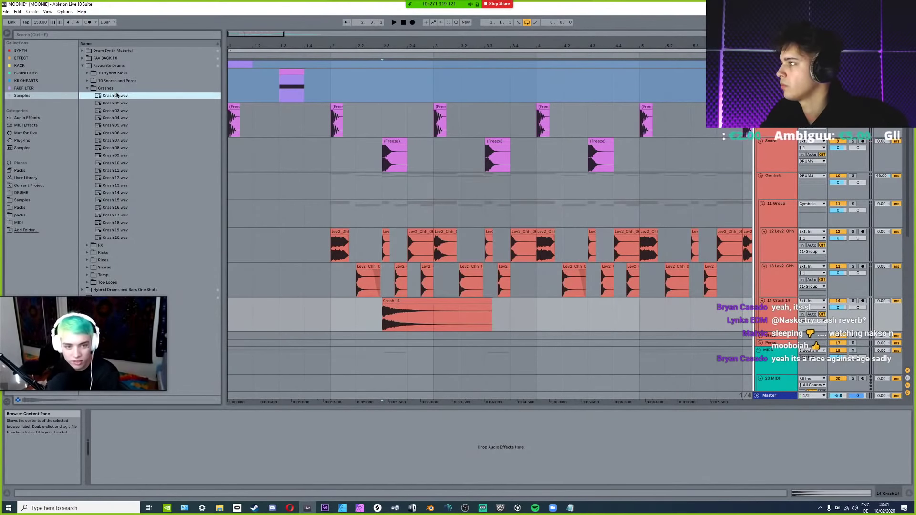
left_click_drag(113, 98, 664, 315)
key("ctrl+t")
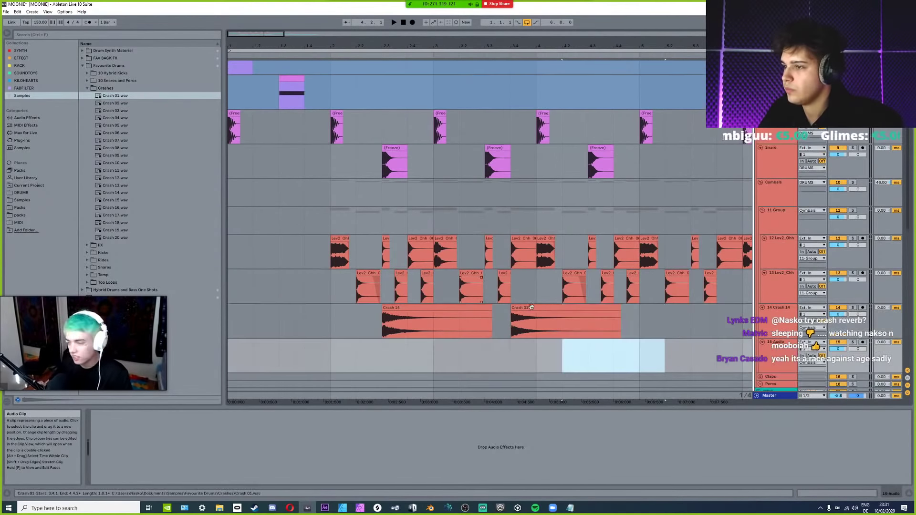
double_click(535, 308)
left_click(778, 228)
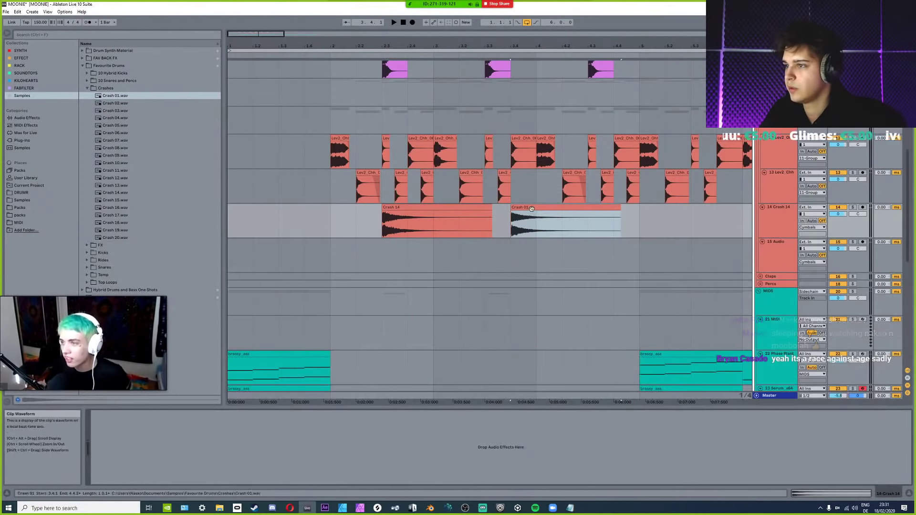
left_click_drag(516, 216, 335, 251)
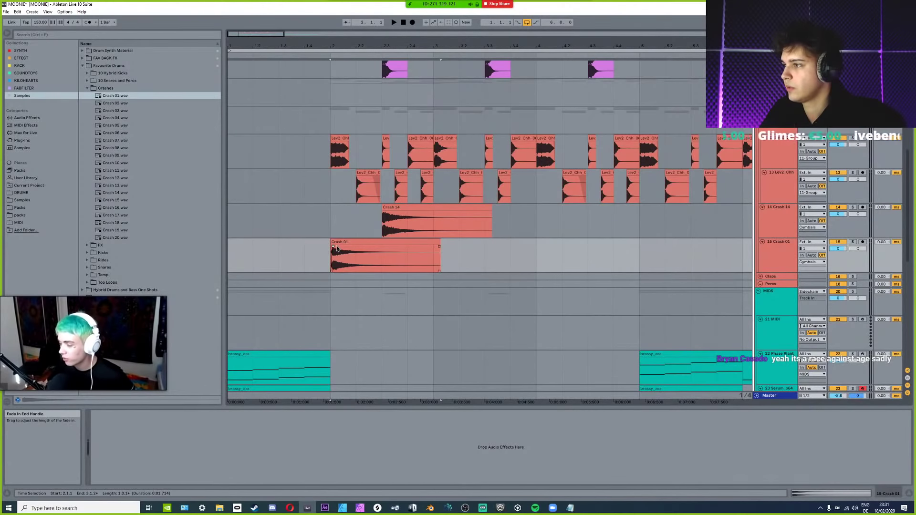
Trim Crash 01 to end at bar 3 and Crash 14 to end at 3.3.
left_click_drag(383, 213, 386, 213)
left_click_drag(434, 259, 511, 257)
key("Delete")
left_click_drag(485, 227, 561, 233)
key("Delete")
Duplicate the one-bar pattern from bar 2 on both crash tracks repeatedly until it reaches bar 7.
left_click_drag(329, 231, 481, 262)
key("space")
key("ctrl+d")
key("Delete")
left_click_drag(329, 222, 444, 263)
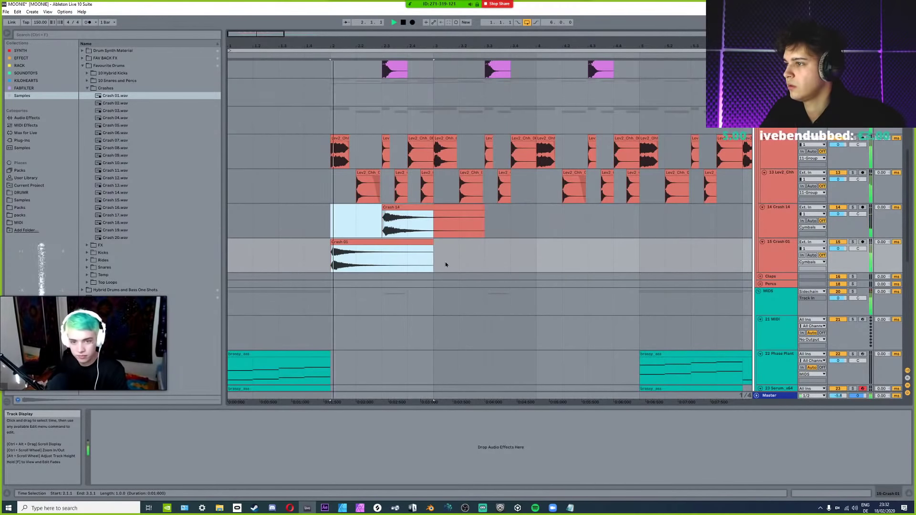
key("ctrl+d")
key("ctrl+d")
key("minus")
key("ctrl+d")
key("ctrl+d")
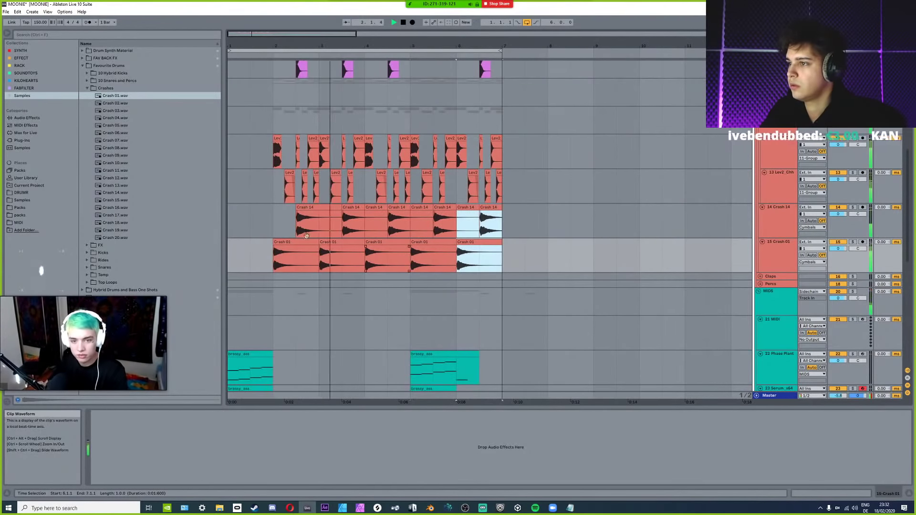
Cut the tail of the first Crash 01 clip from 2.2 to bar 3.
left_click(279, 222)
key("plus")
key("plus")
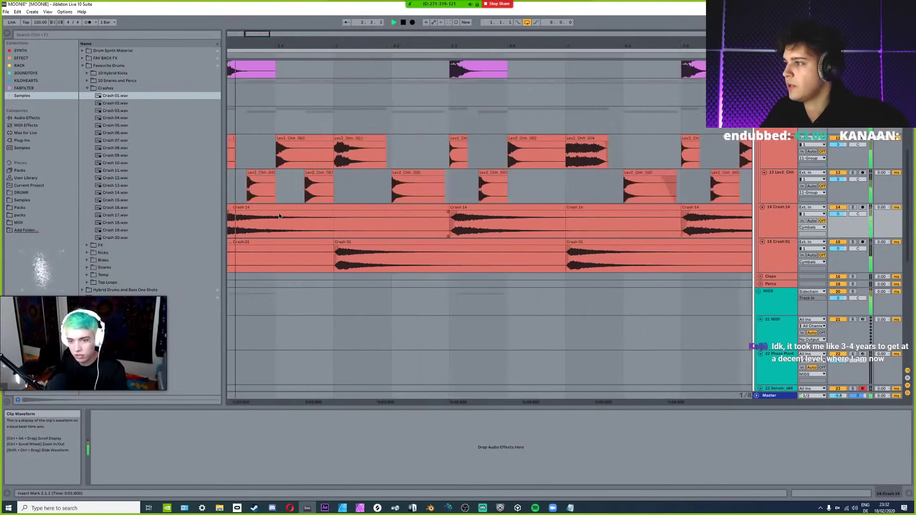
key("minus")
left_click(381, 263)
left_click(382, 264)
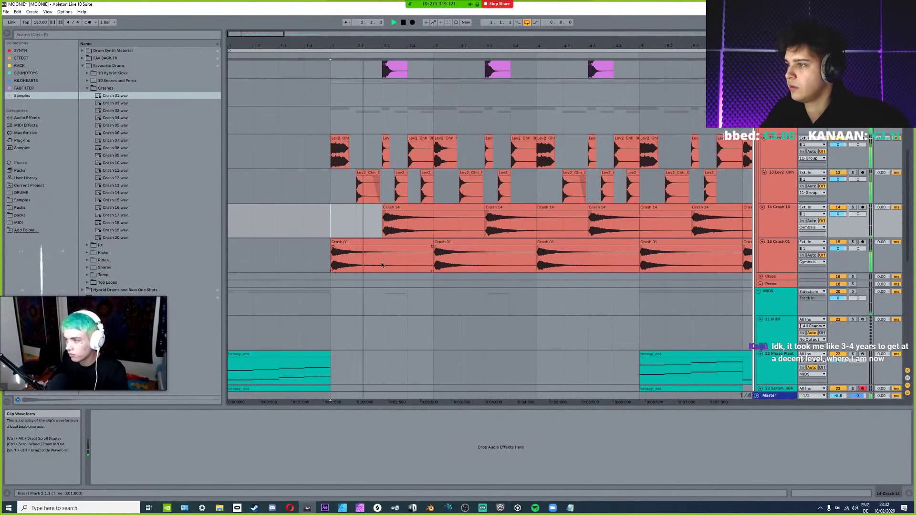
key("plus")
left_click_drag(342, 265, 511, 266)
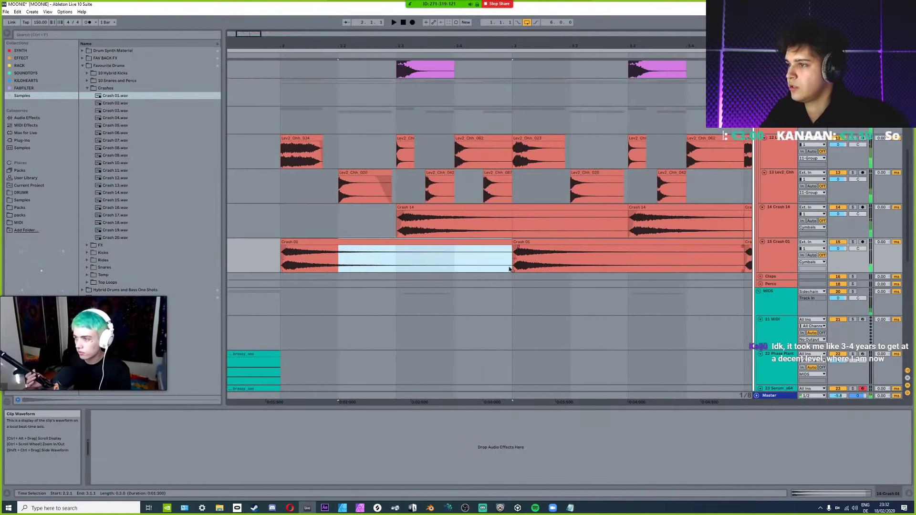
key("Delete")
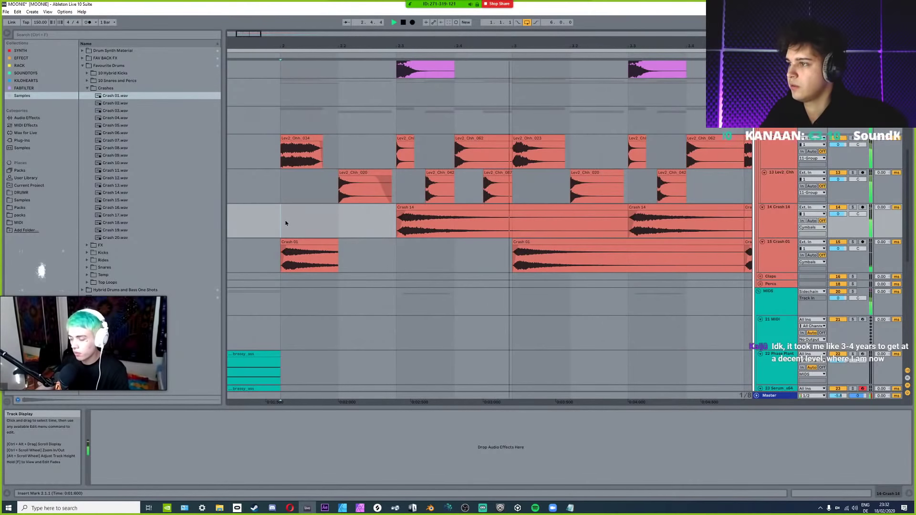
Clear the Crash 14 track from 2.4.3 to 3.3.1 and play the result from bar 2.
key("minus")
key("plus")
left_click_drag(378, 219, 440, 220)
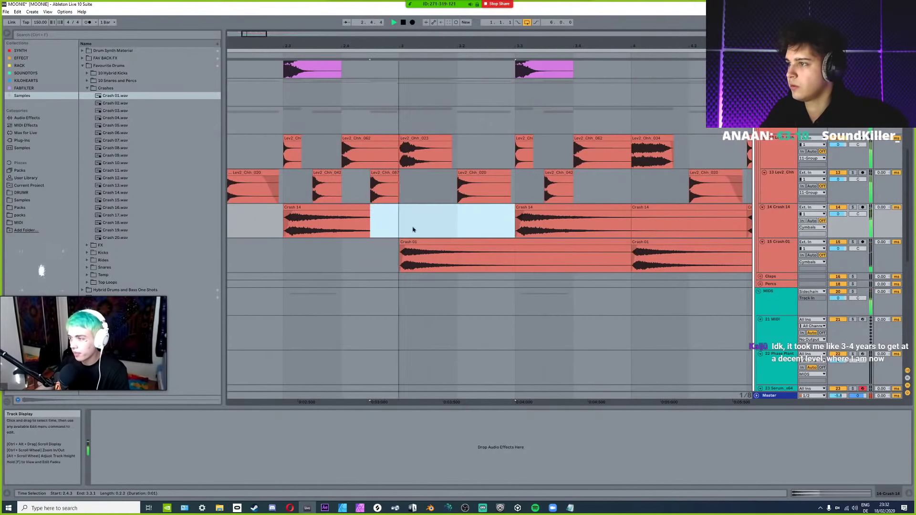
key("minus")
key("Delete")
left_click(282, 230)
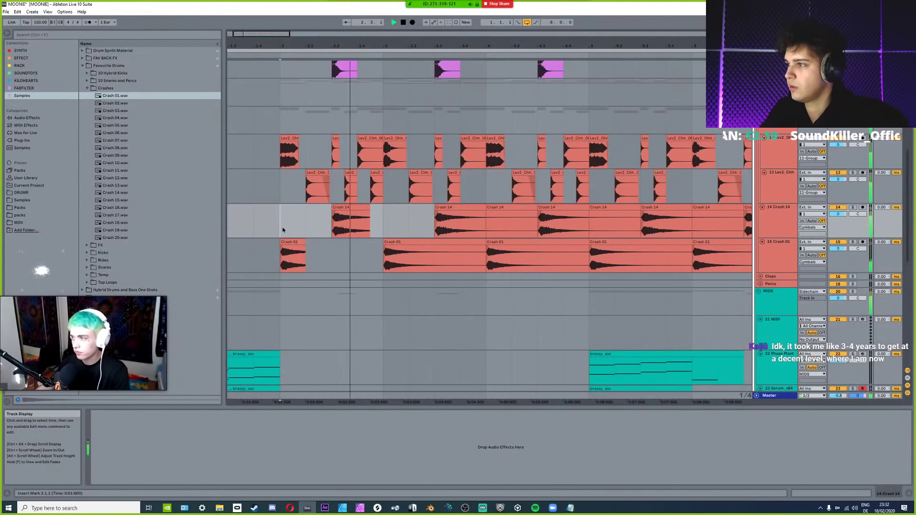
left_click(360, 222)
key("plus")
key("space")
scroll(360, 222, "down", 6)
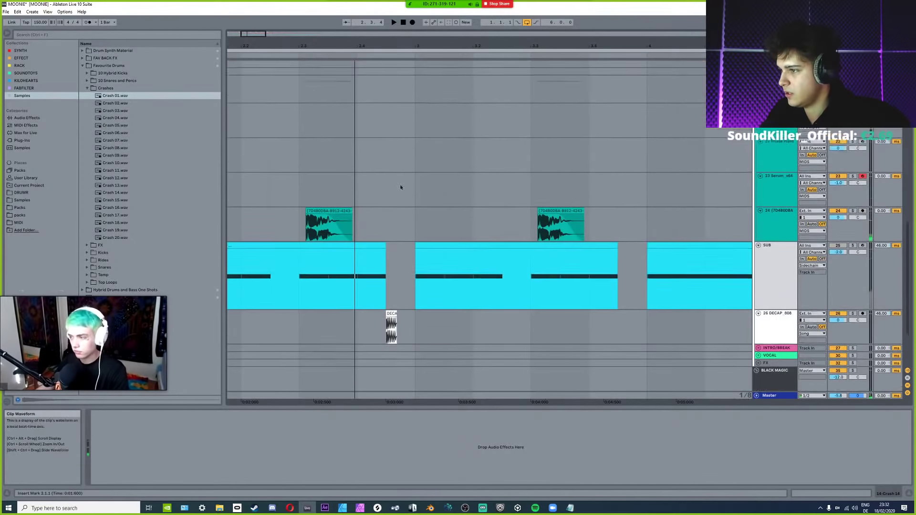
scroll(401, 157, "up", 3)
key("minus")
scroll(402, 157, "up", 2)
key("minus")
key("space")
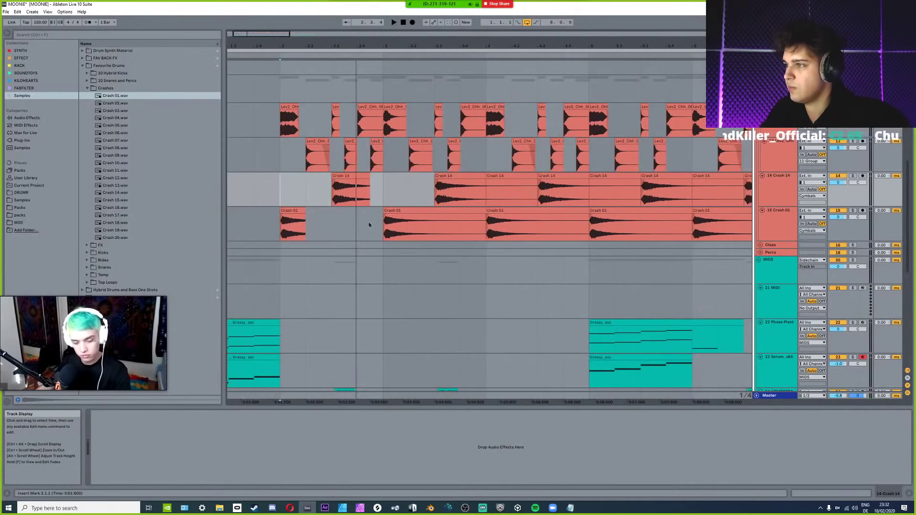
Cut the Crash 01 tail from 3.3 to bar 4 and the Crash 14 tail from 3.4 to bar 4.
left_click_drag(433, 224, 486, 224)
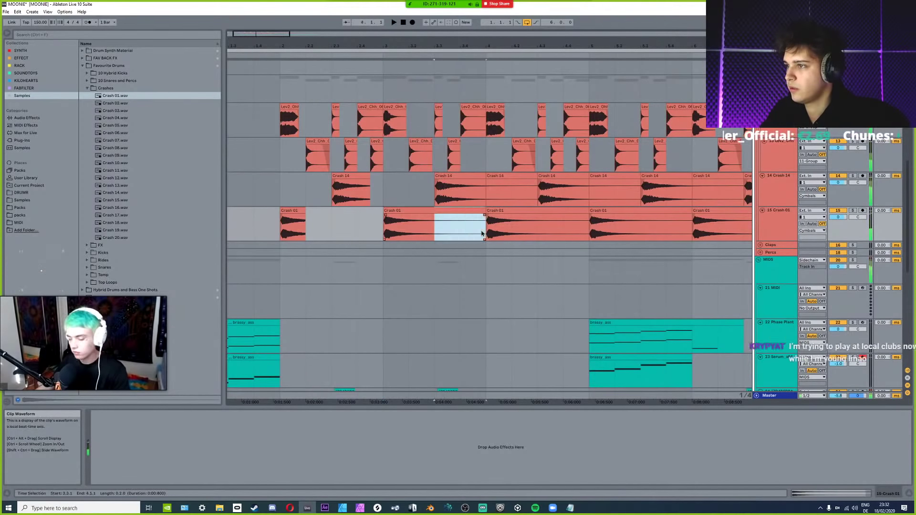
key("Delete")
key("space")
scroll(462, 195, "up", 2)
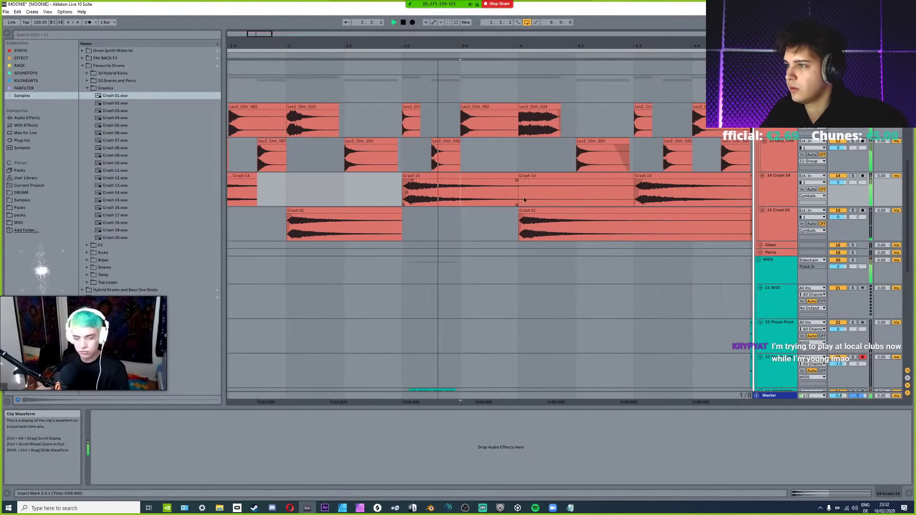
left_click_drag(518, 190, 459, 190)
key("Delete")
Clear both crash tracks from bar 4 to bar 7.
key("minus")
key("minus")
key("minus")
left_click_drag(365, 191, 502, 224)
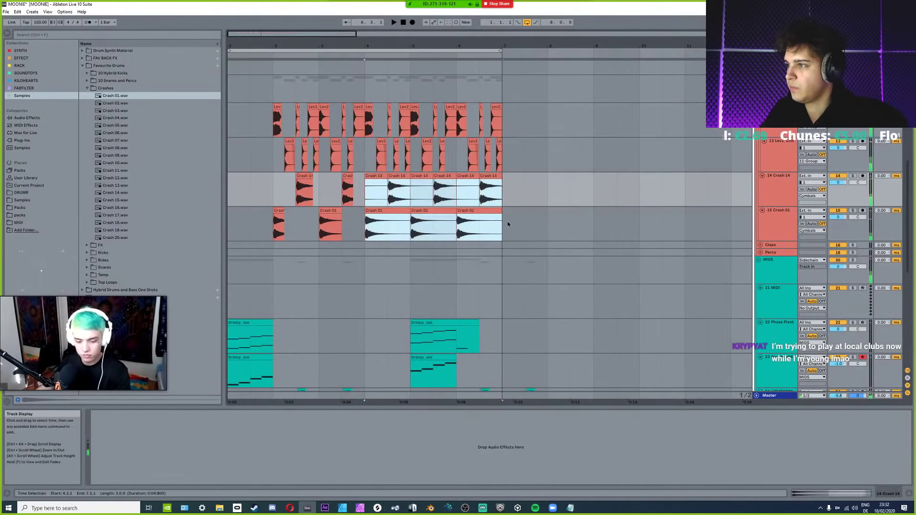
key("Delete")
key("space")
Duplicate the two-bar crash pattern between bars 2 and 4 twice on both crash tracks, filling up to bar 8.
left_click(275, 191)
left_click_drag(275, 191, 364, 224)
key("ctrl+d")
key("ctrl+d")
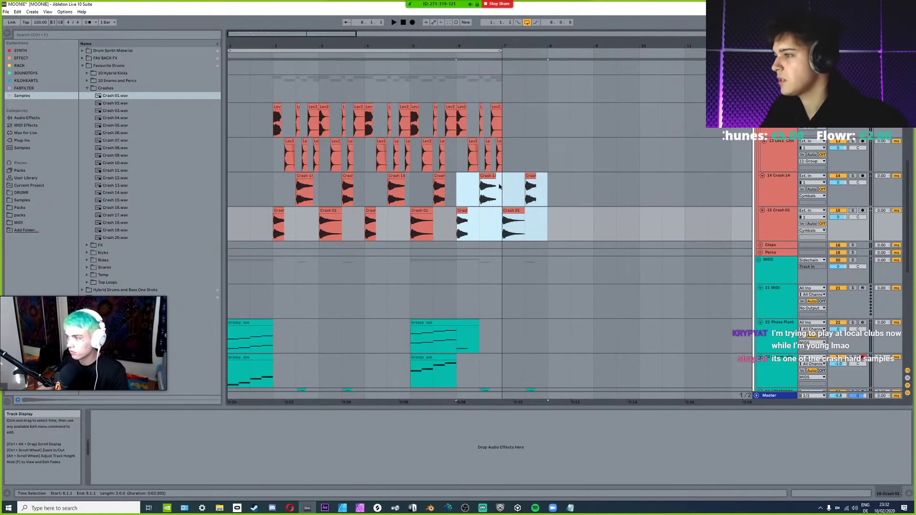
Copy the two-bar crash section starting at bar 3 to bar 1 and remove the Crash 14 clip at 1.3.
left_click(296, 211)
left_click_drag(275, 205, 402, 227)
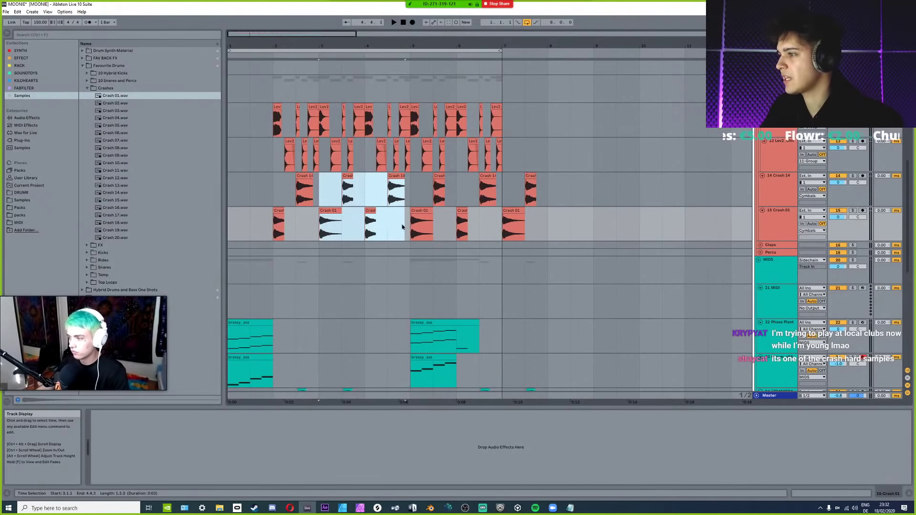
left_click(240, 190)
left_click_drag(236, 195, 263, 225)
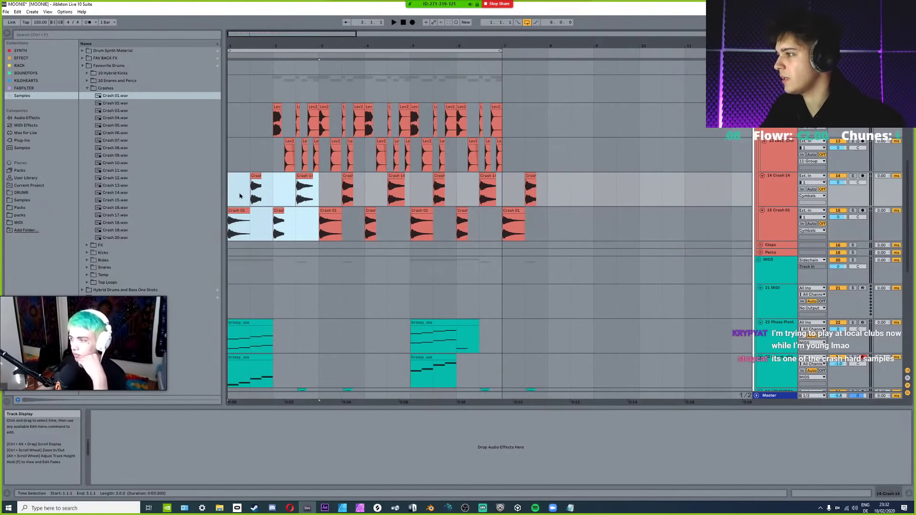
key("z")
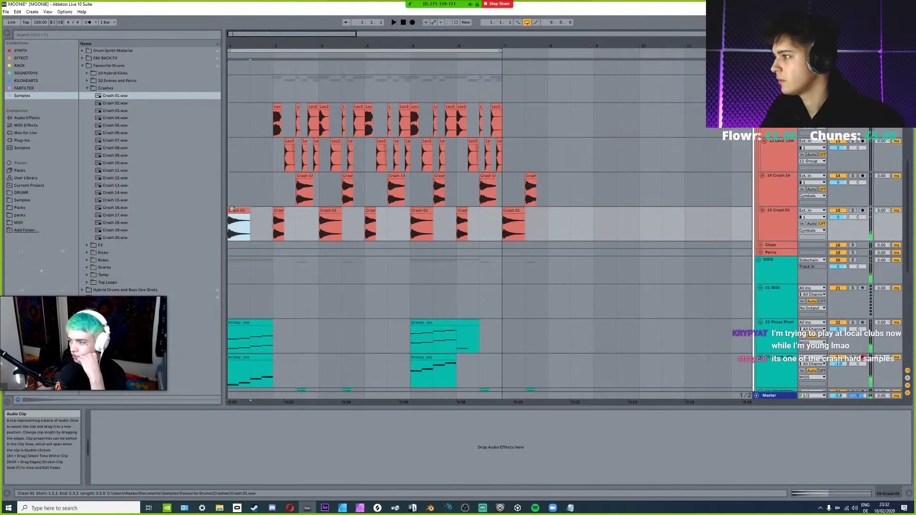
Shorten the Crash 01 clip at bar 1 to end at 1.1.3 and play it back.
left_click(256, 224)
left_click_drag(342, 225, 235, 215)
key("space")
key("space")
key("minus")
key("minus")
key("minus")
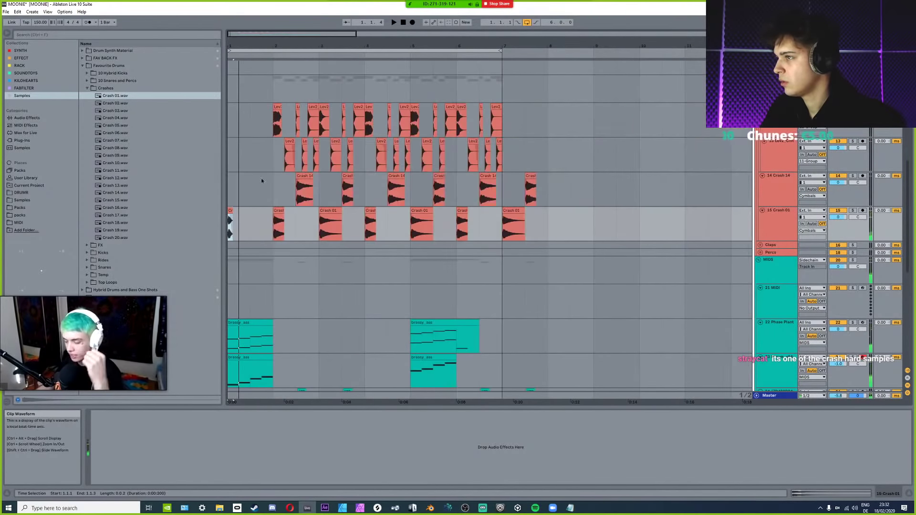
Clear both crash tracks from bar 7 to 8.3.
scroll(250, 176, "up", 1)
scroll(251, 178, "down", 1)
left_click_drag(570, 215, 501, 172)
scroll(529, 208, "down", 5)
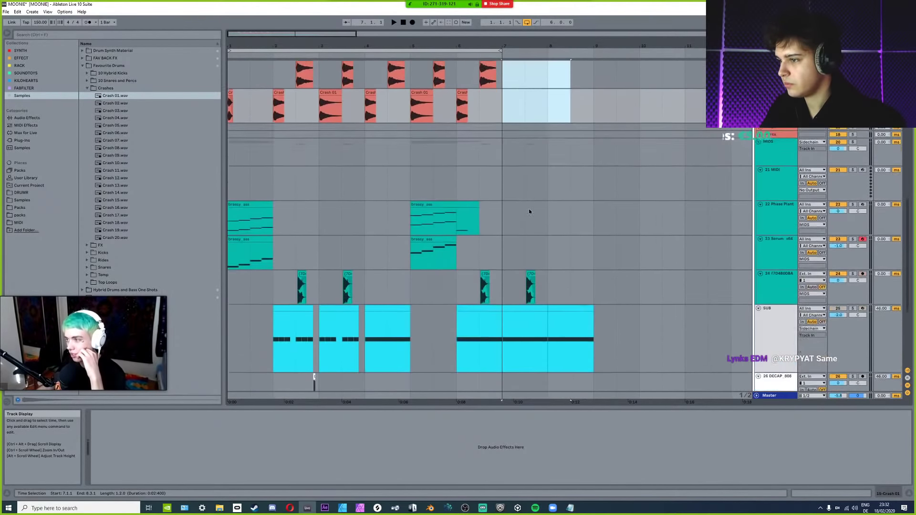
scroll(529, 199, "up", 2)
scroll(528, 199, "up", 3)
Delete all clips from bar 5 onward on the two Lev2 hat tracks and both crash tracks.
left_click(413, 274)
scroll(413, 276, "down", 2)
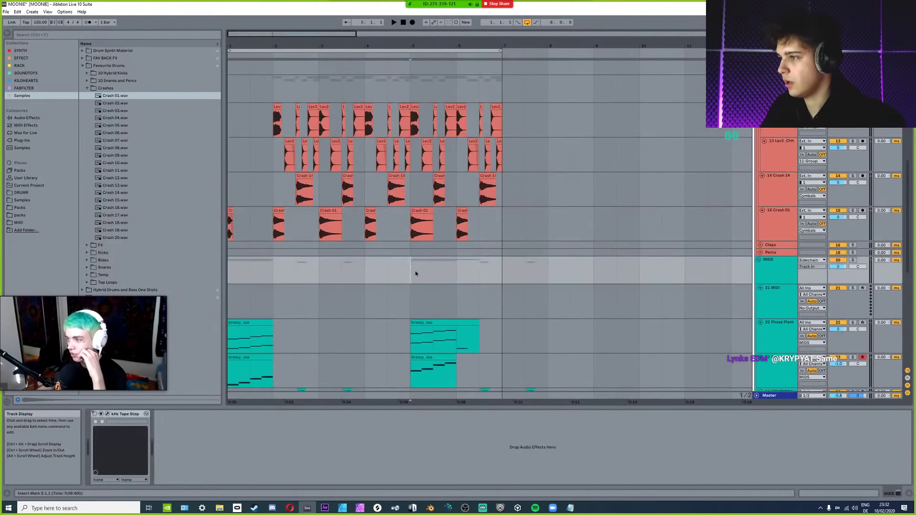
scroll(413, 275, "up", 2)
scroll(413, 275, "up", 2)
left_click_drag(413, 277, 543, 286)
key("Delete")
scroll(471, 202, "down", 2)
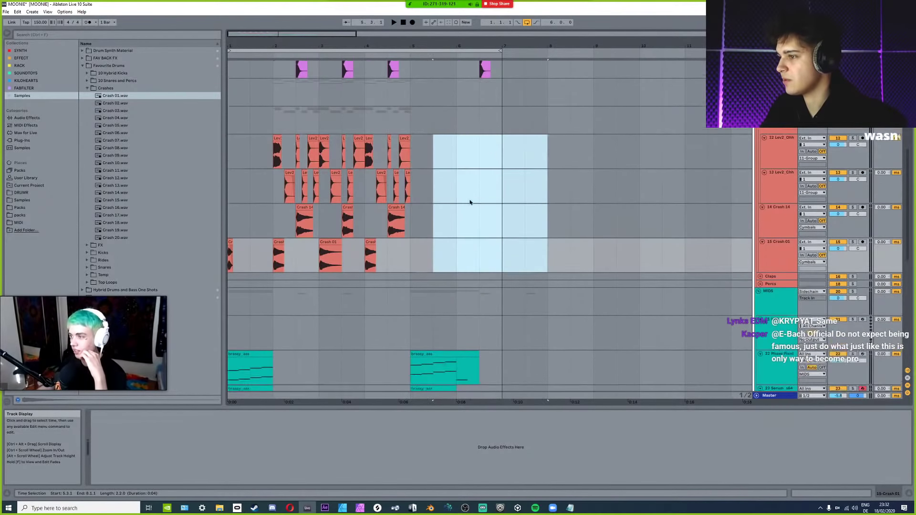
Shorten the loop to four bars ending at bar 5 and play the arrangement from bar 2.
left_click_drag(499, 51, 436, 52)
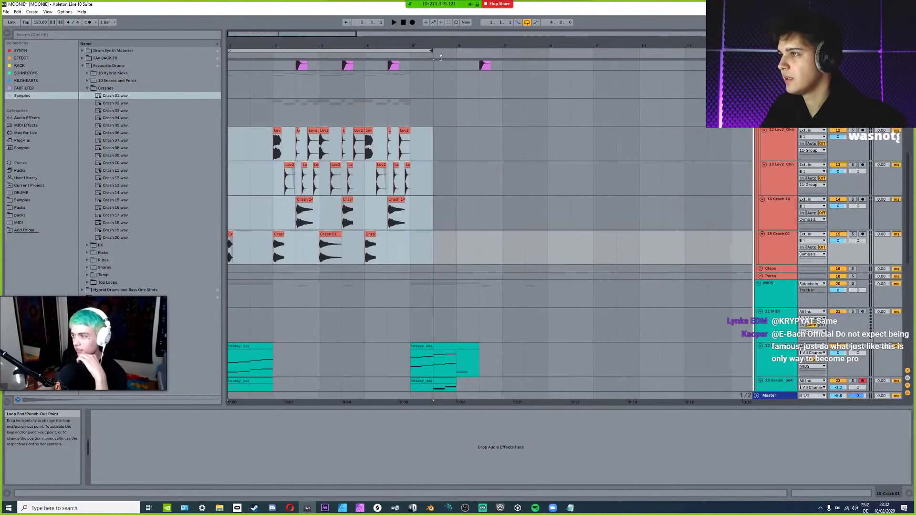
left_click(285, 248)
scroll(286, 248, "up", 4)
key("space")
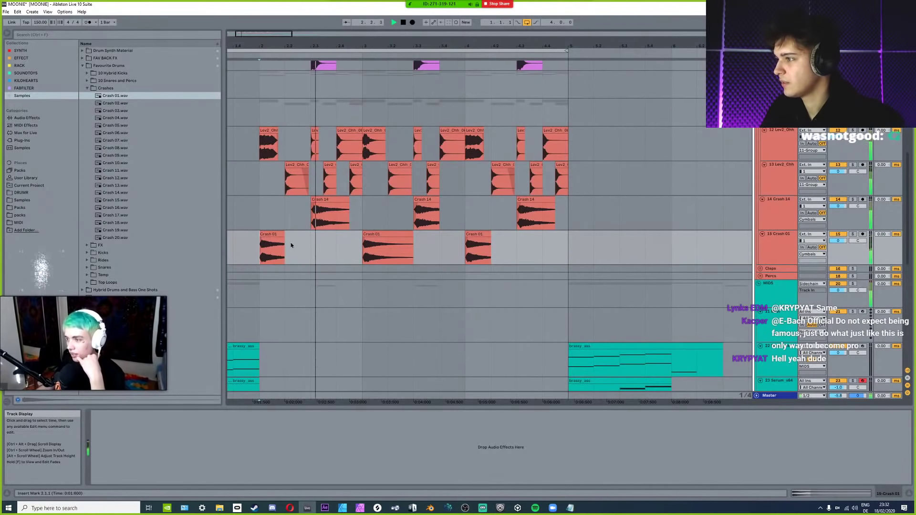
left_click(762, 199)
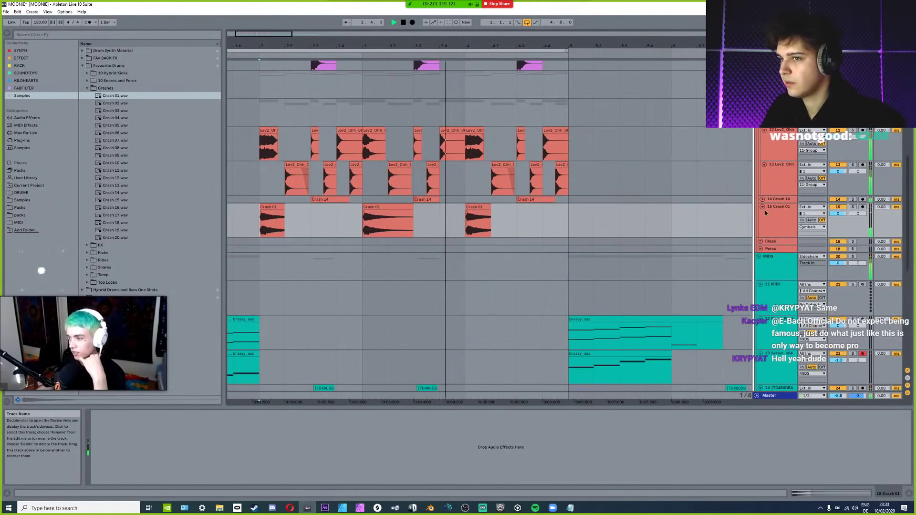
left_click(762, 206)
left_click(762, 207)
left_click(761, 198)
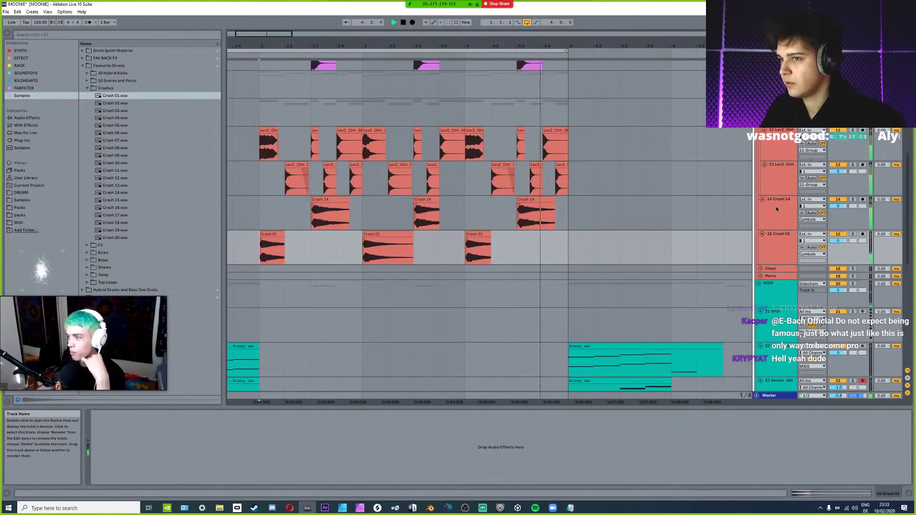
Set the track delay of Crash 01 and Crash 14 to 46 ms and play from bar 2.
left_click(882, 235)
type("46")
key("Return")
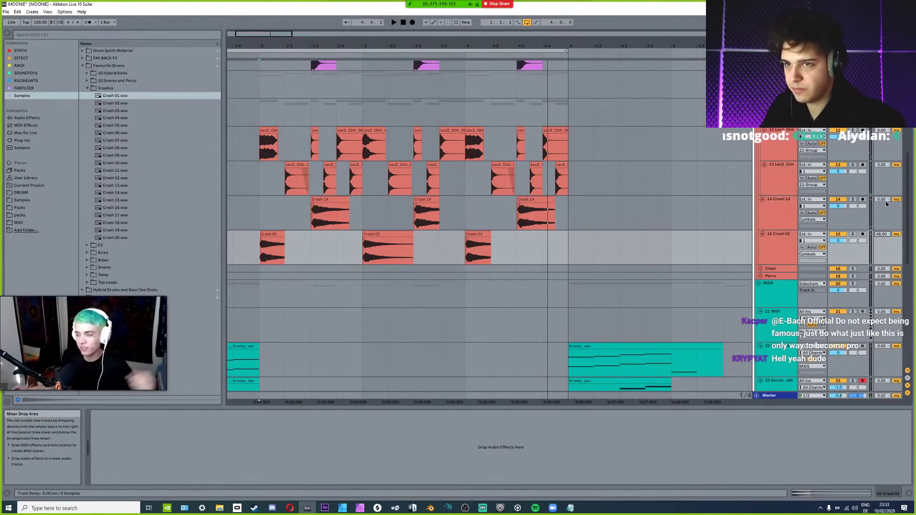
left_click(883, 201)
type("46")
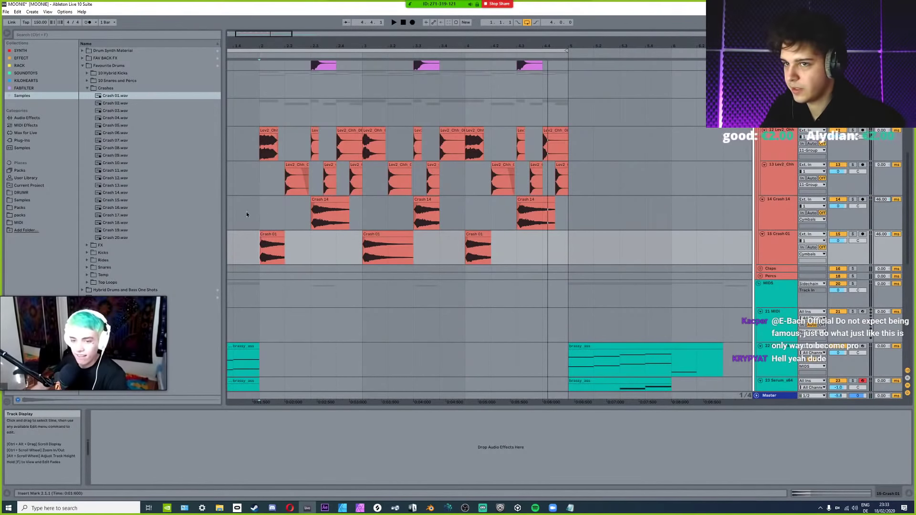
left_click(262, 212)
key("space")
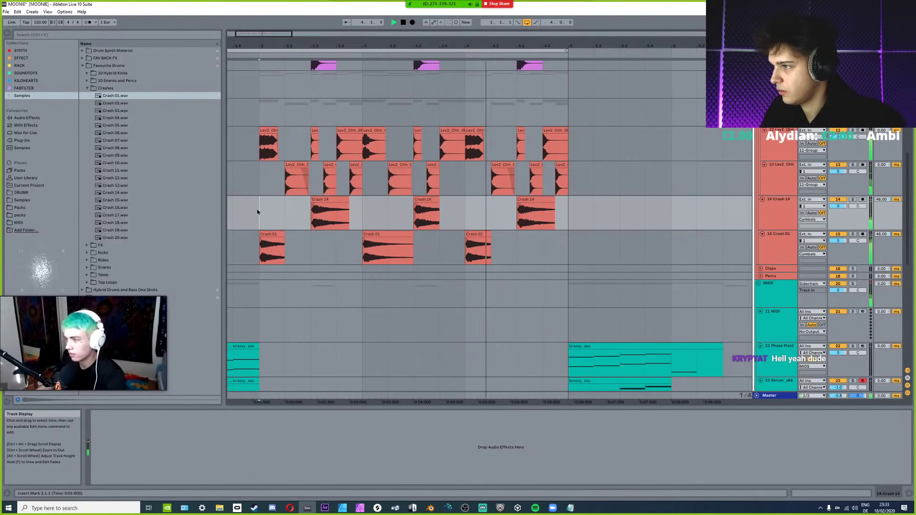
Save the set and collapse the Cymbals group.
key("ctrl+s")
scroll(275, 189, "up", 3)
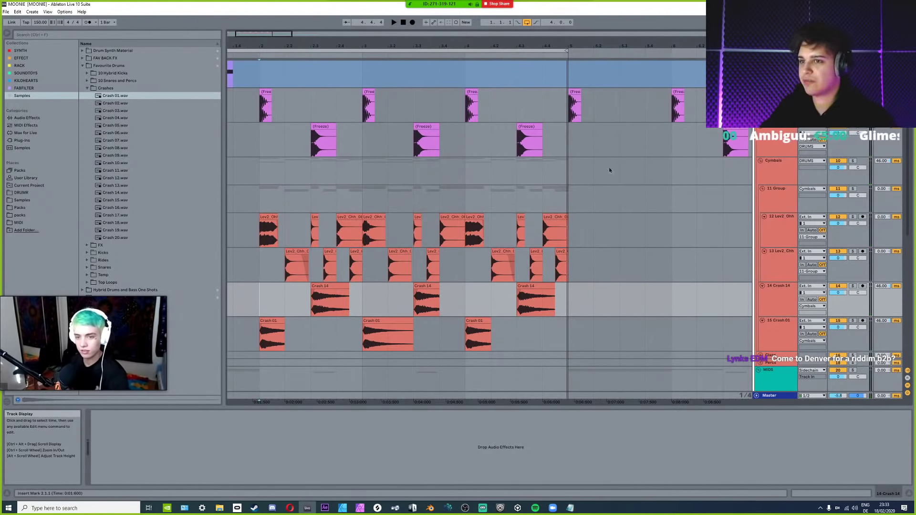
left_click(770, 174)
key("Left")
scroll(262, 187, "up", 3)
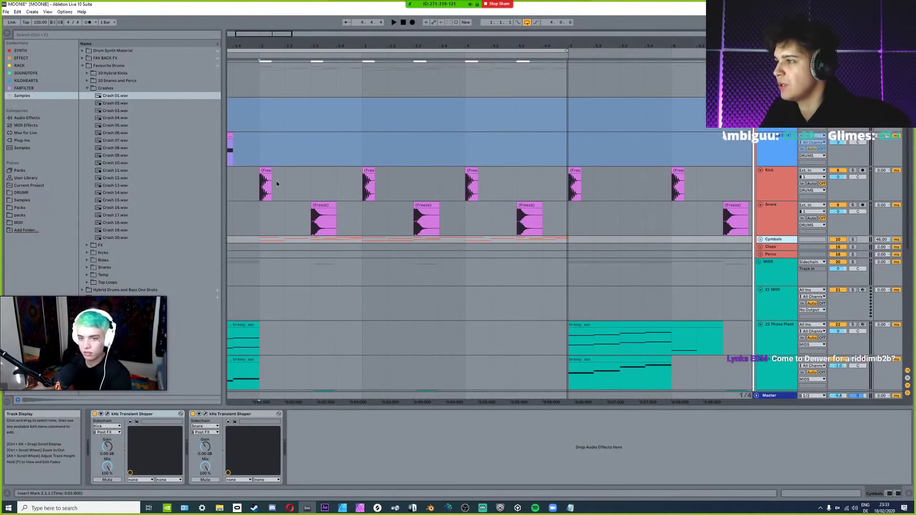
Expand the Percs group and select the audio track inside it.
left_click(338, 191)
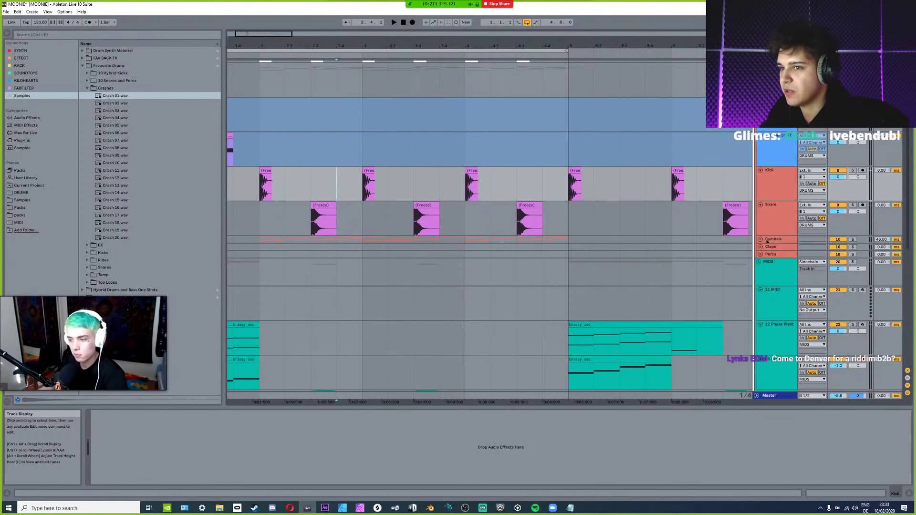
left_click(760, 239)
left_click(760, 238)
left_click(760, 254)
left_click(779, 288)
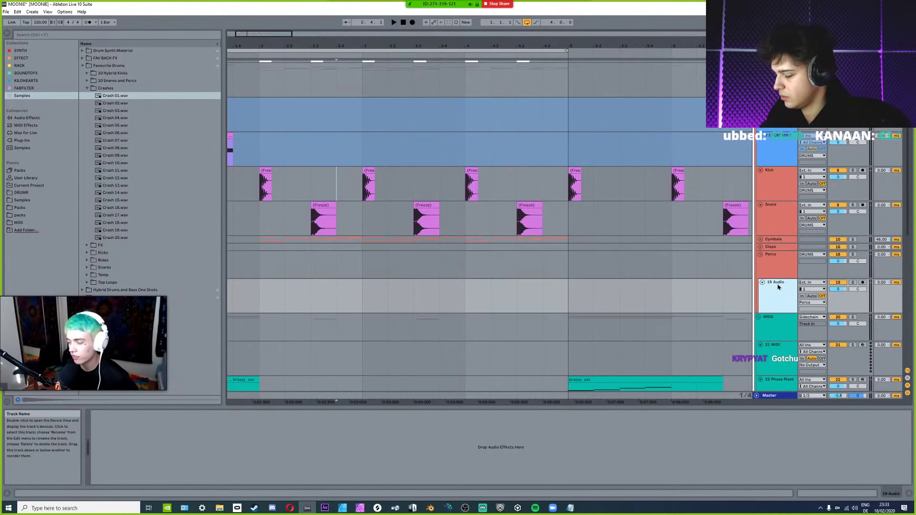
left_click(61, 116)
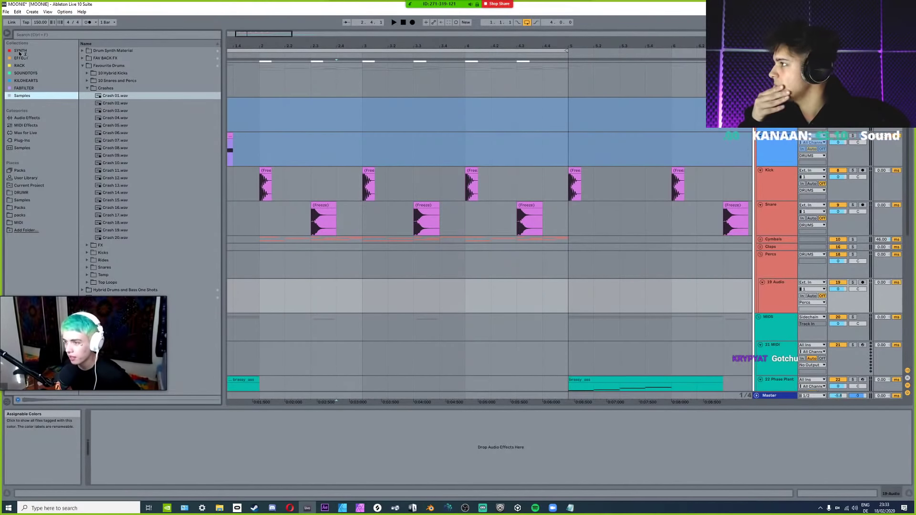
Insert a MIDI track below the audio track in the Percs group and load DRUMR.adg from the SYNTH collection onto it.
left_click(20, 52)
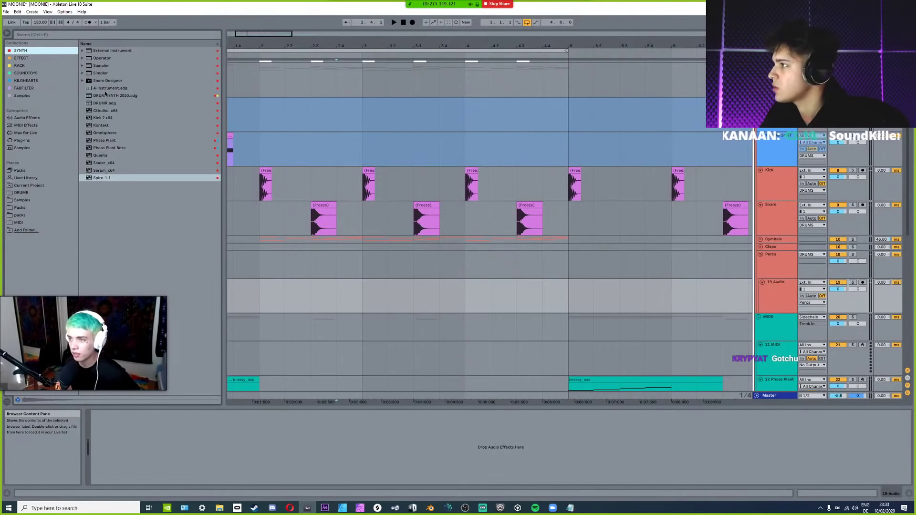
left_click_drag(103, 105, 468, 214)
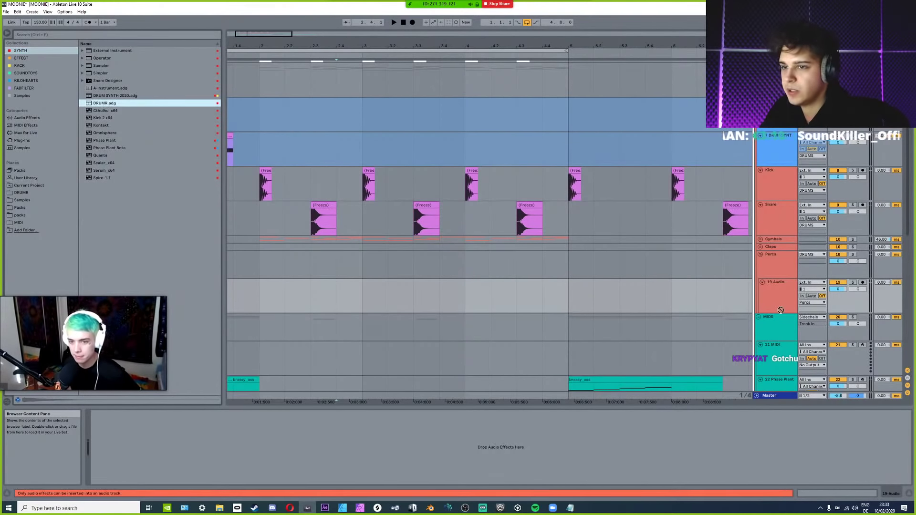
left_click_drag(334, 293, 329, 293)
left_click(327, 293)
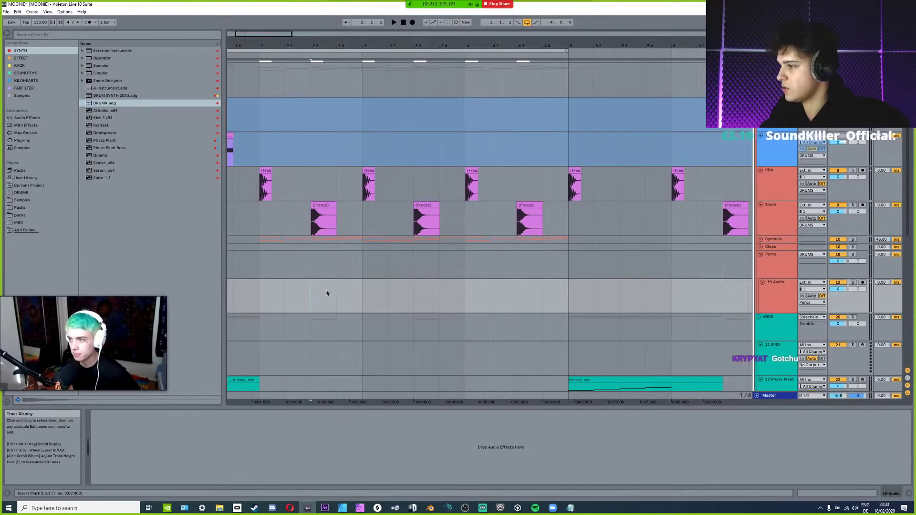
left_click_drag(104, 103, 233, 147)
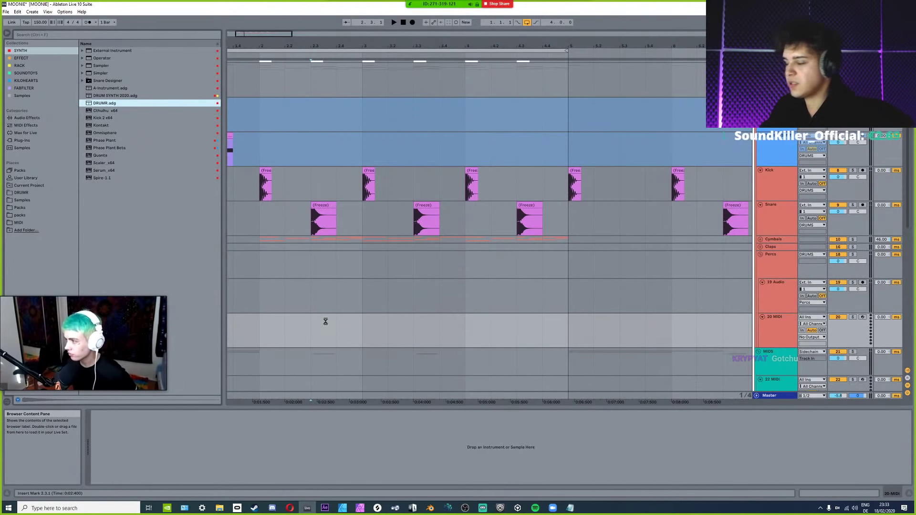
left_click_drag(326, 322, 326, 322)
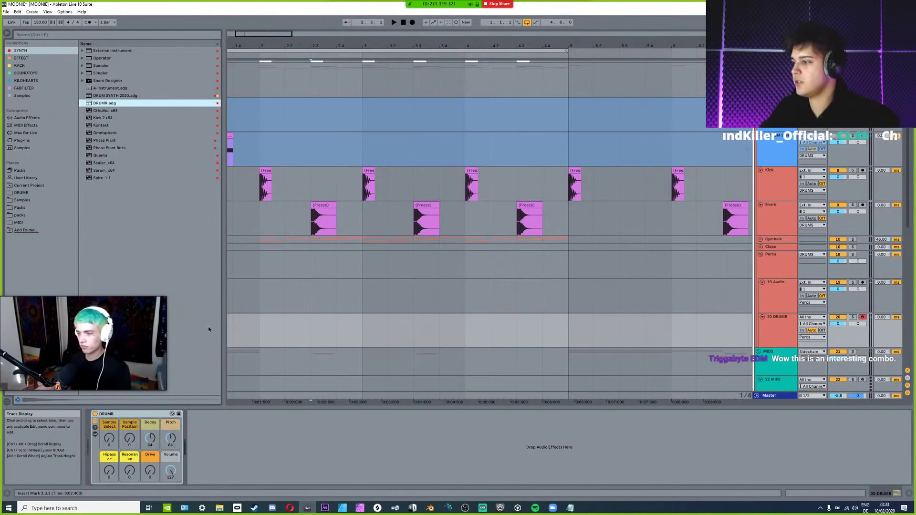
Examine the DRUMR rack's chain and its sampler device, then collapse the rack back to its macros.
left_click(94, 435)
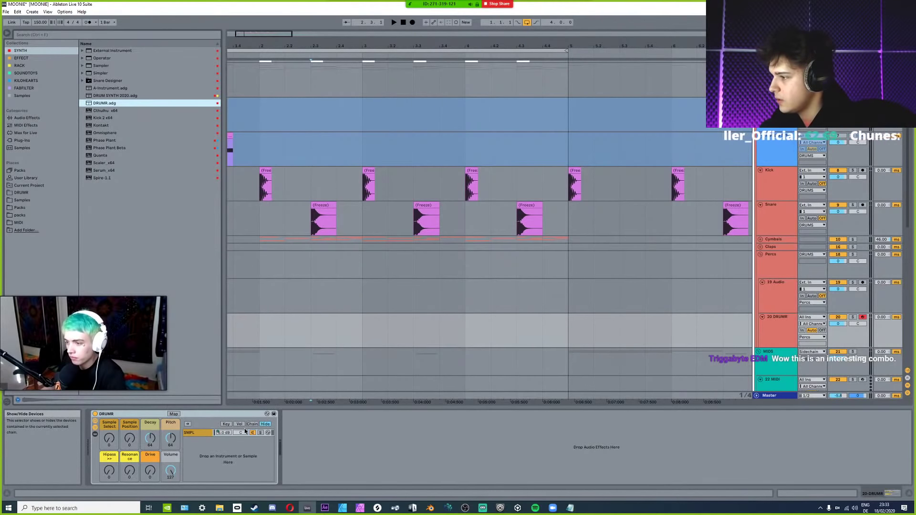
left_click(269, 433)
double_click(285, 445)
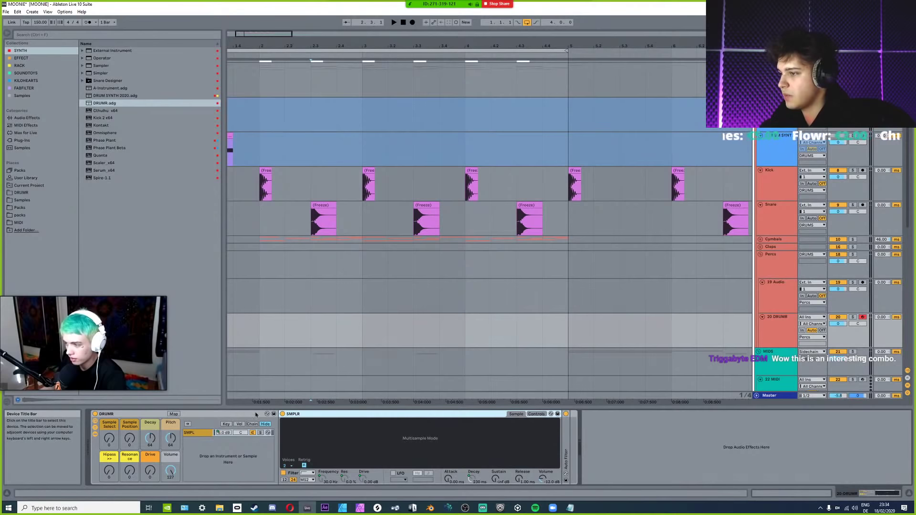
left_click(95, 427)
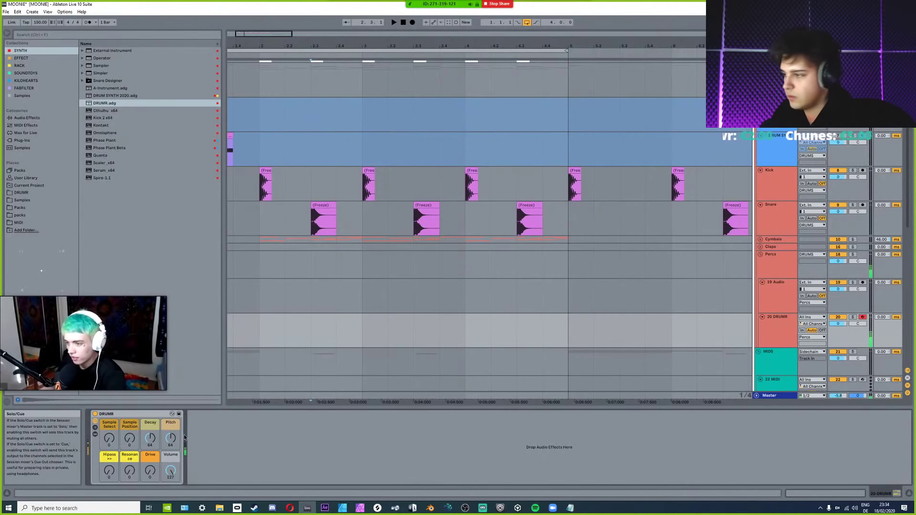
Set the DRUMR rack's Decay macro to 127 and its Drive macro to 43.
left_click_drag(150, 471, 150, 444)
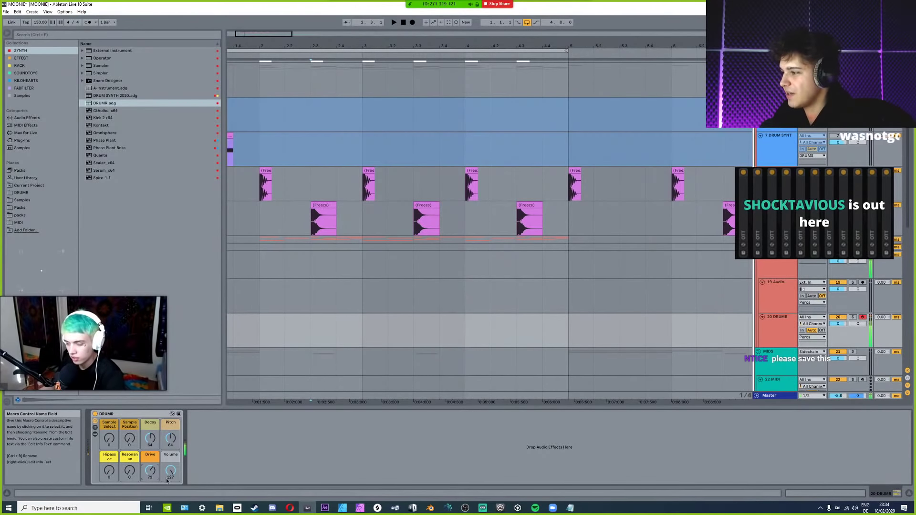
left_click_drag(157, 477, 157, 493)
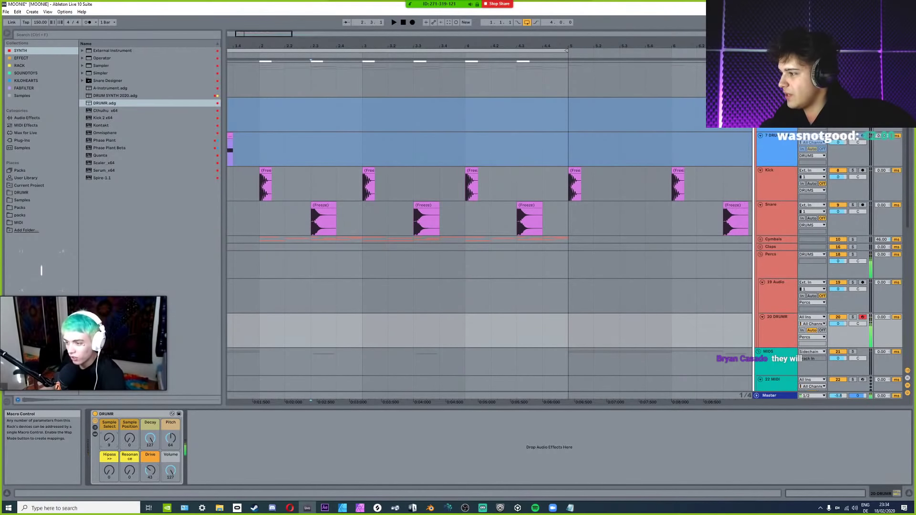
Audition samples in the DRUMR rack and settle on Sample Select 0, Decay 38 and Drive 30.
left_click_drag(109, 438, 109, 430)
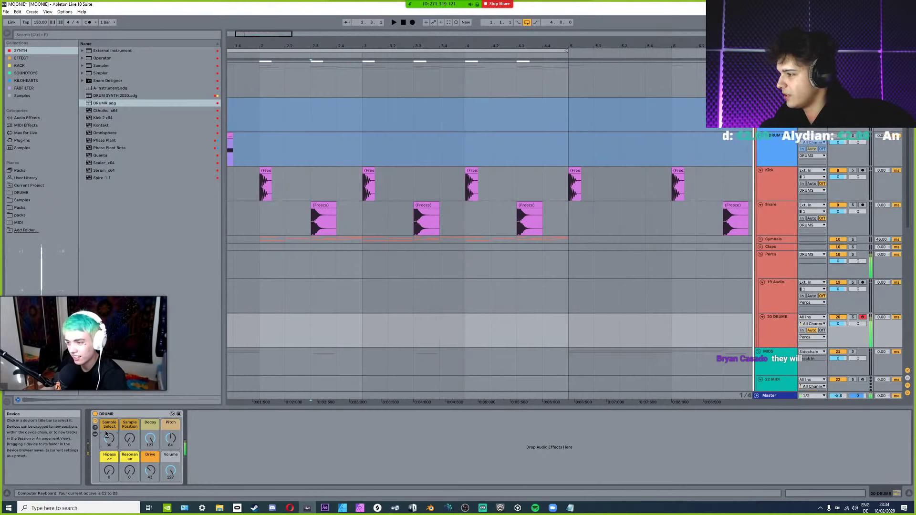
key("x")
left_click_drag(106, 433, 106, 419)
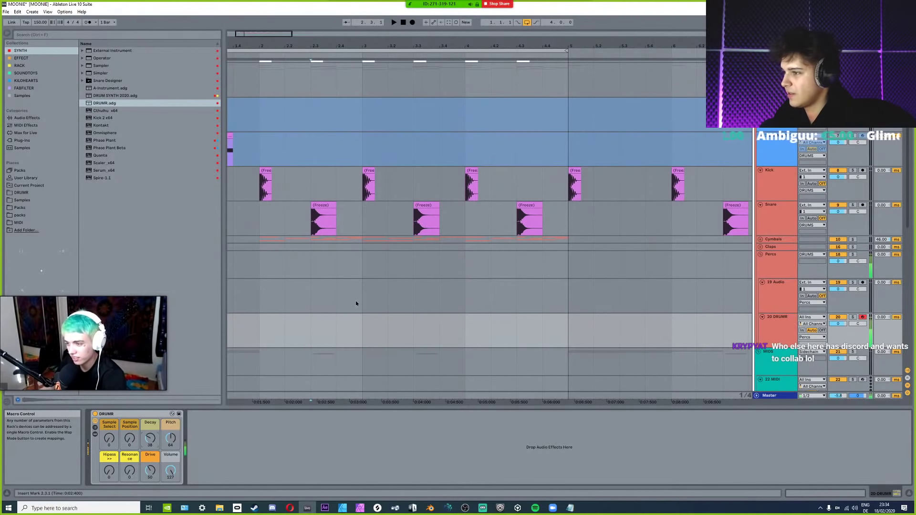
Insert an empty MIDI clip on the DRUMR track from 2.4.3 to 3.1.1.
left_click(254, 342)
scroll(257, 339, "up", 4)
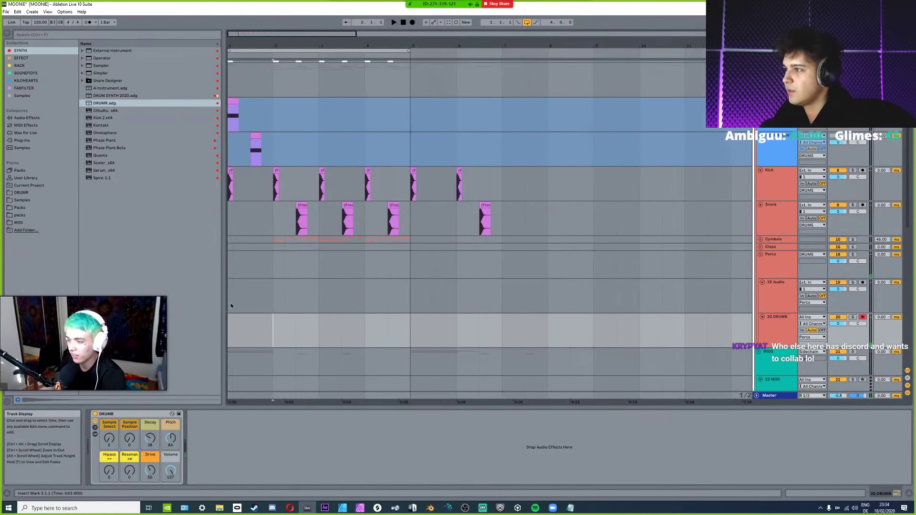
scroll(414, 330, "up", 3)
left_click_drag(379, 334, 425, 333)
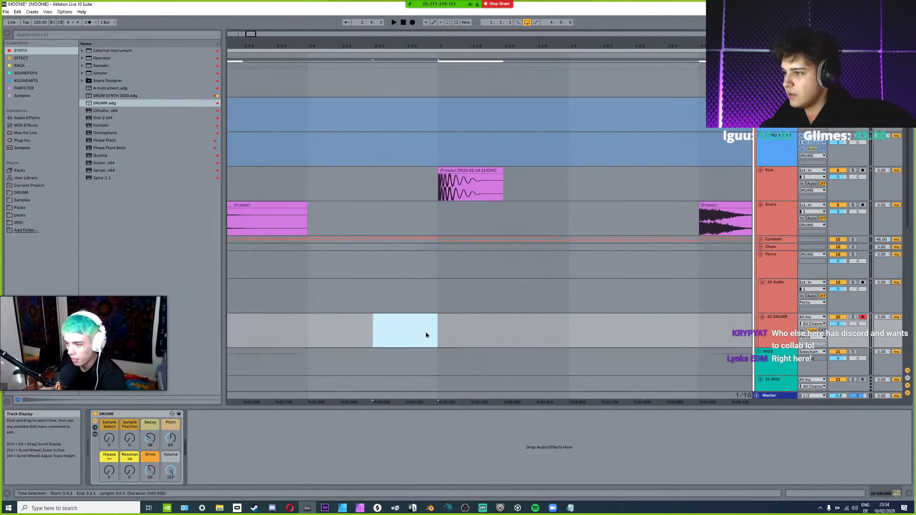
key("ctrl+shift+m")
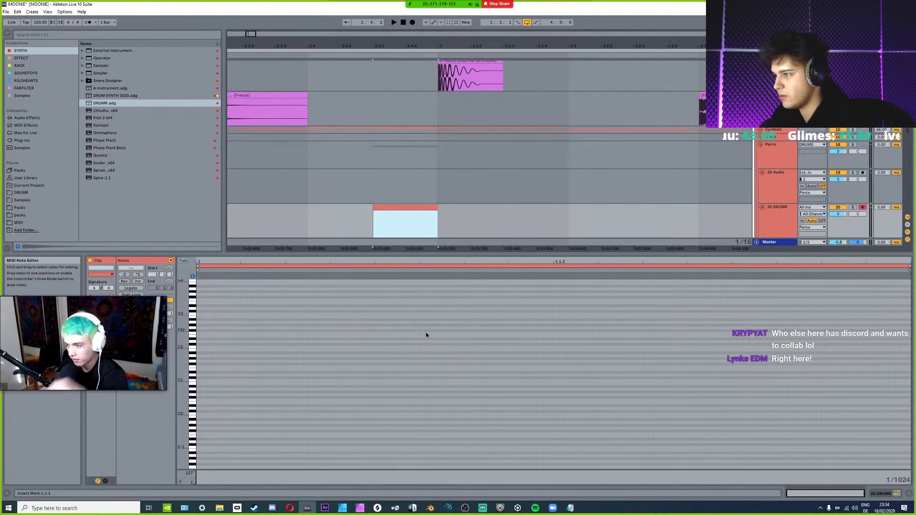
Add a C3 note at the start of the new clip and stretch it with Legato to fill the clip.
double_click(199, 314)
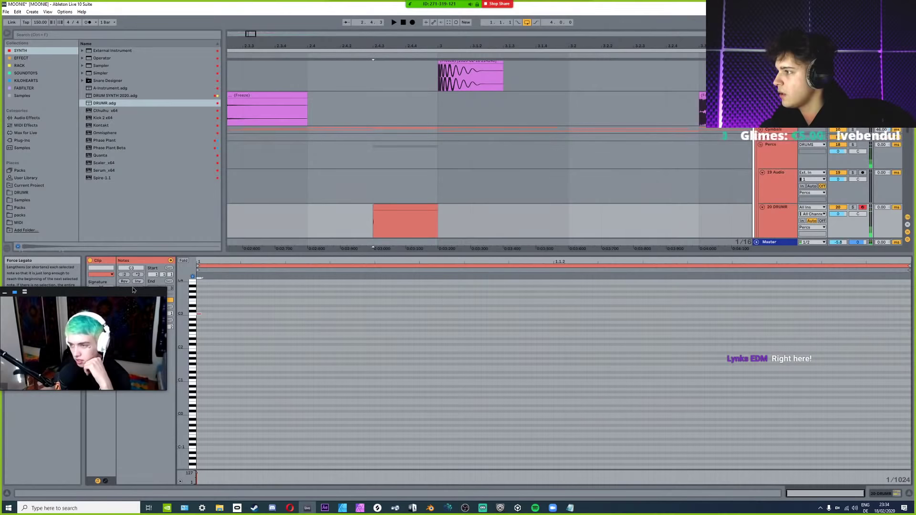
left_click(132, 290)
left_click(763, 223)
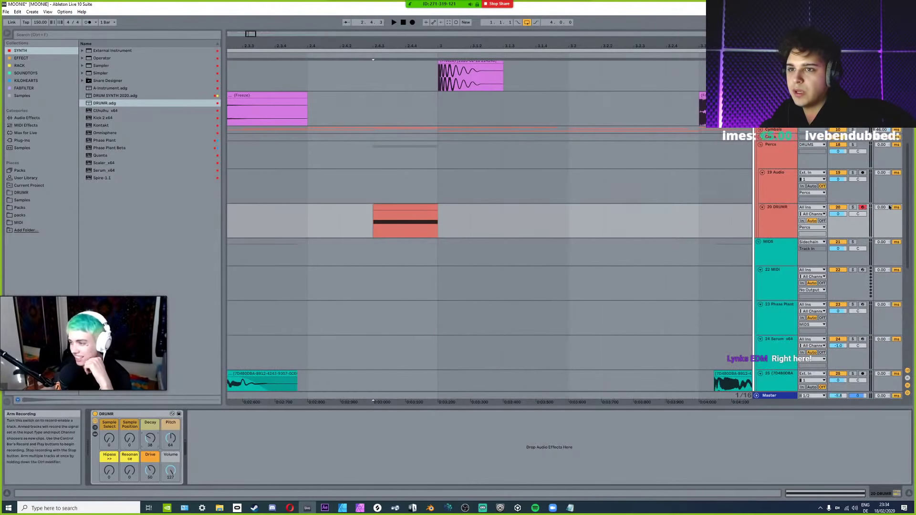
Set the Percs group's track delay to 46 ms and check the delays of the tracks inside the Cymbals group.
scroll(883, 186, "up", 2)
left_click(883, 185)
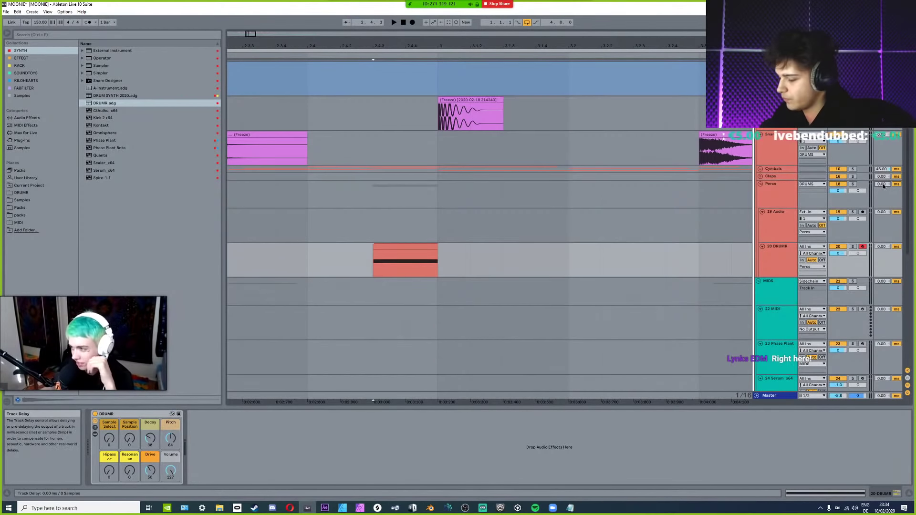
type("46")
key("Return")
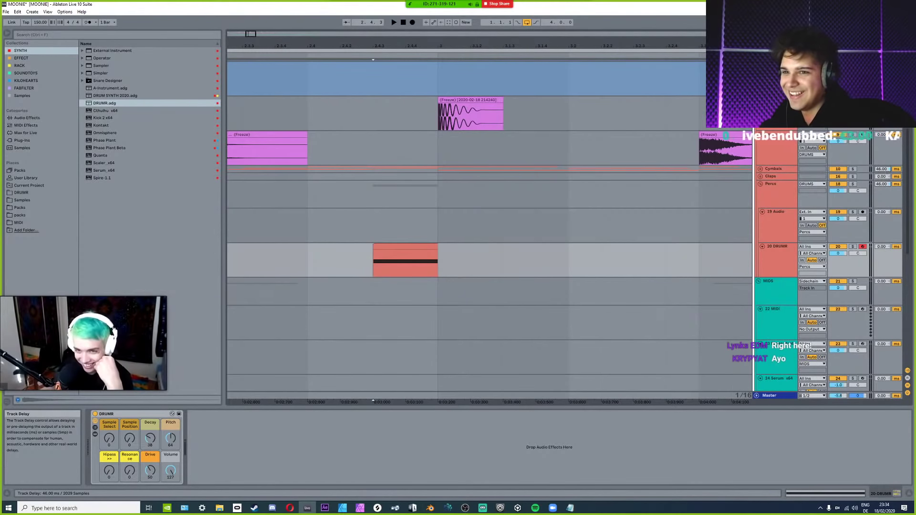
left_click(761, 169)
scroll(834, 220, "down", 2)
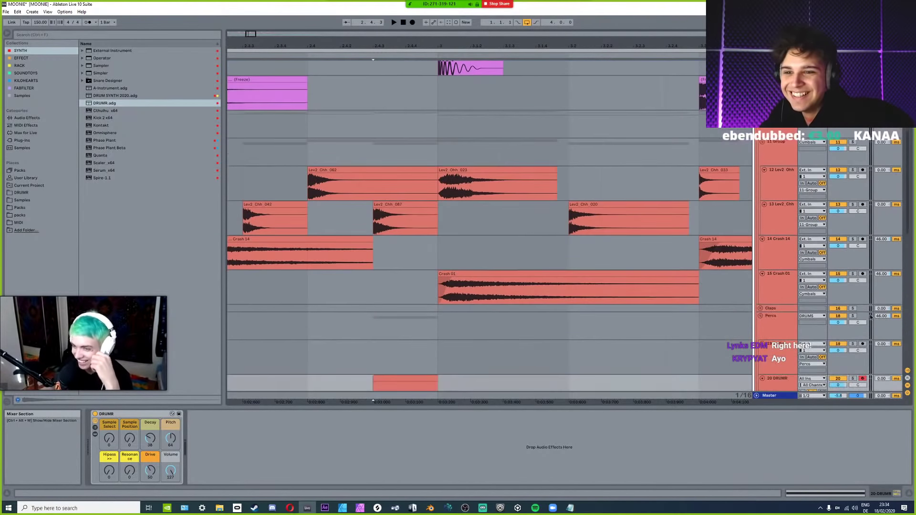
left_click(762, 165)
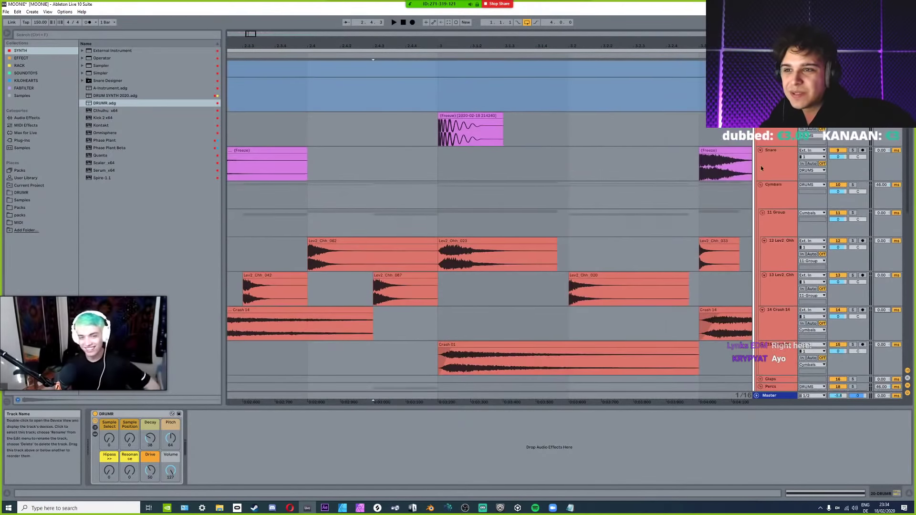
Cut away the first half of the DRUMR clip so it spans only 2.4.4 to 3.1.1.
left_click(374, 278)
key("space")
key("space")
left_click_drag(378, 262, 533, 282)
key("Delete")
left_click(348, 283)
scroll(792, 171, "up", 1)
scroll(792, 170, "up", 1)
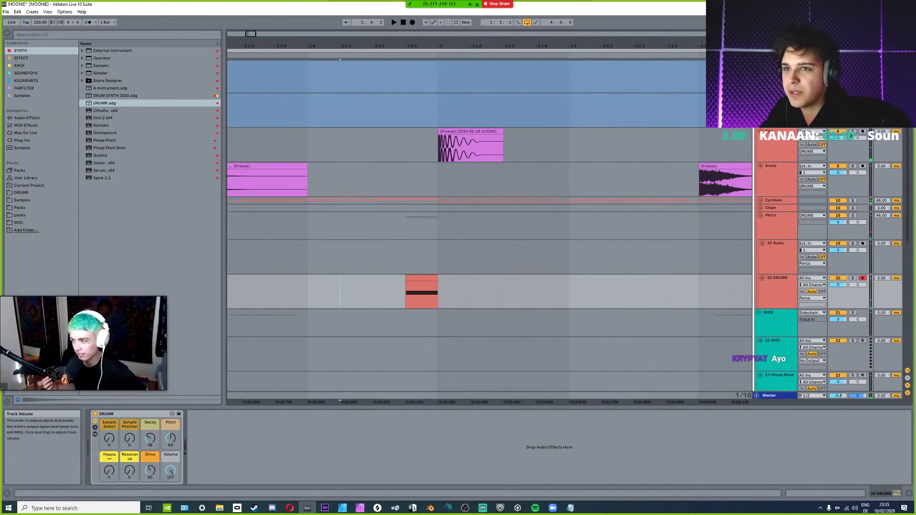
Move the shortened DRUMR clip to start at 2.4.3 and play it back soloed with the kick.
left_click(382, 297)
key("space")
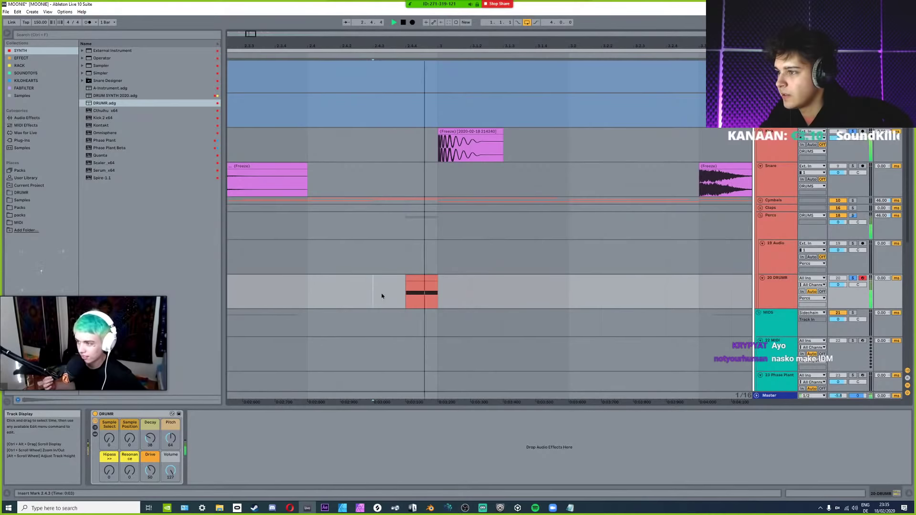
key("space")
double_click(397, 282)
left_click_drag(397, 282, 395, 283)
key("space")
key("space")
key("space")
key("space")
key("space")
key("space")
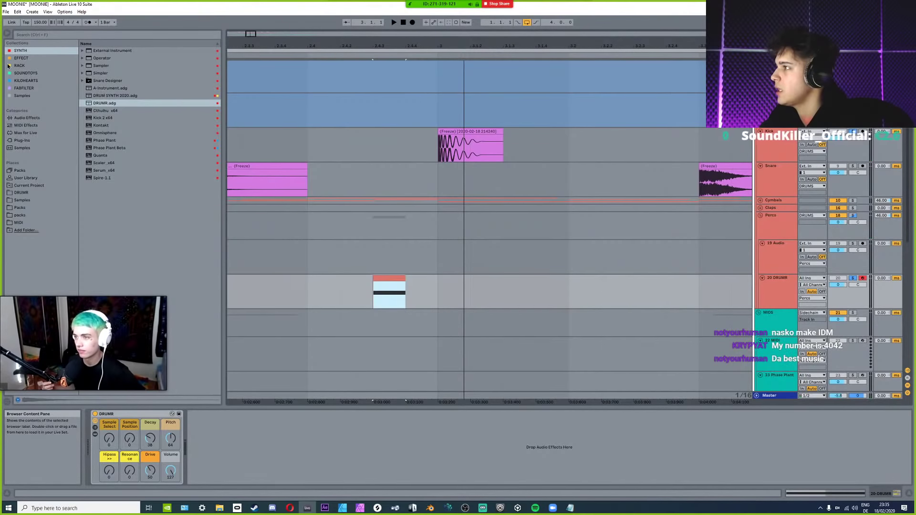
Load T H I C C.adg from the RACK collection onto the DRUMR track and set its THICC macro to 127.
left_click(19, 66)
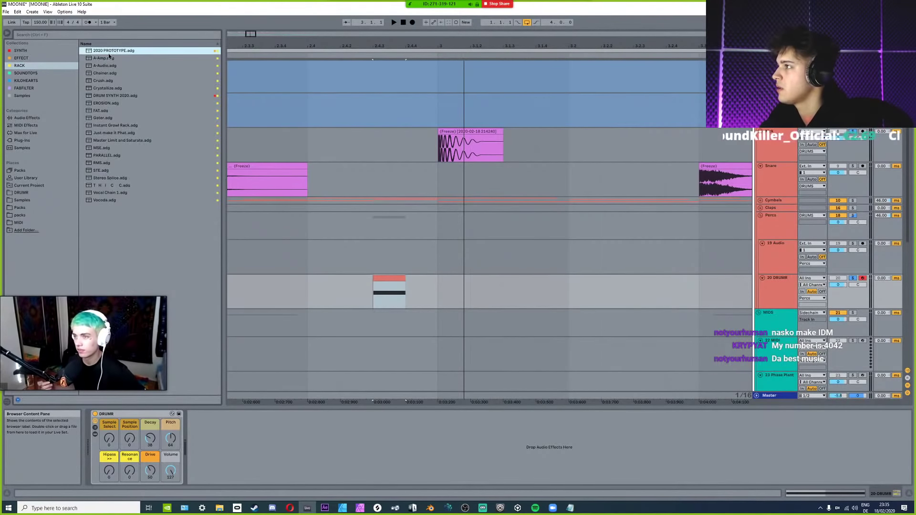
left_click(109, 185)
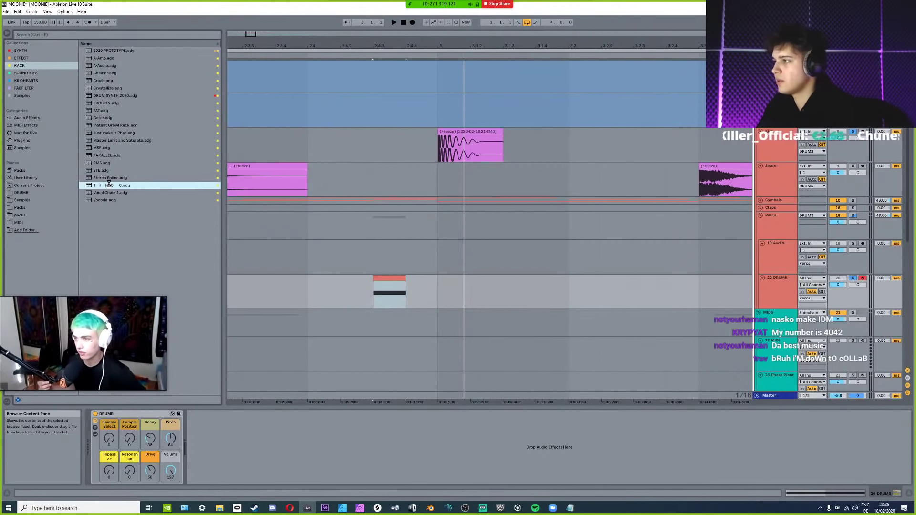
key("space")
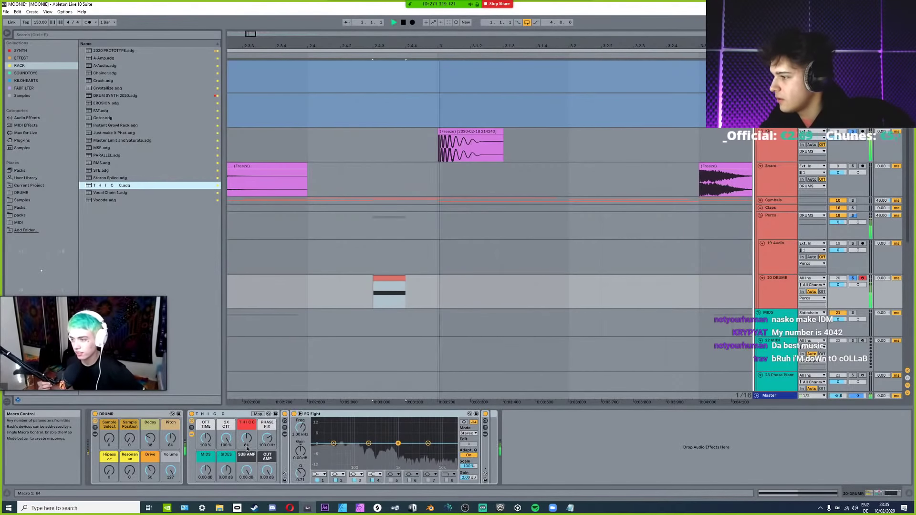
left_click_drag(247, 447, 248, 420)
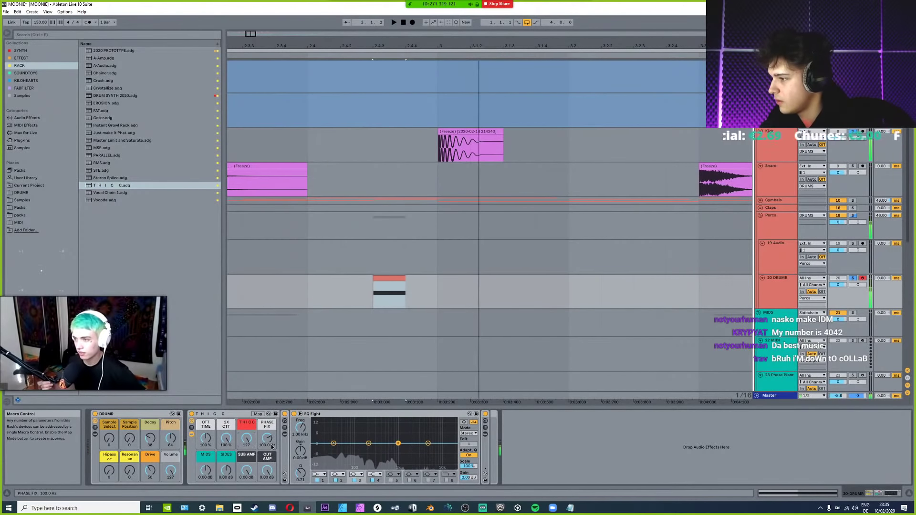
Set EQ Eight's output gain to 12 dB and the DRUMR rack's Drive macro to 61.
left_click_drag(468, 478, 468, 457)
key("space")
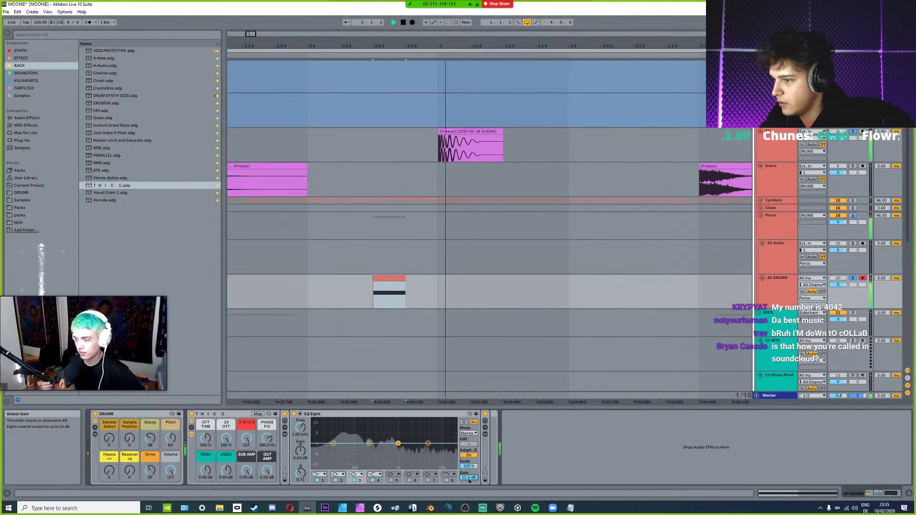
mouse_move(149, 471)
left_mouse_down()
mouse_move(150, 460)
mouse_move(151, 477)
left_mouse_up()
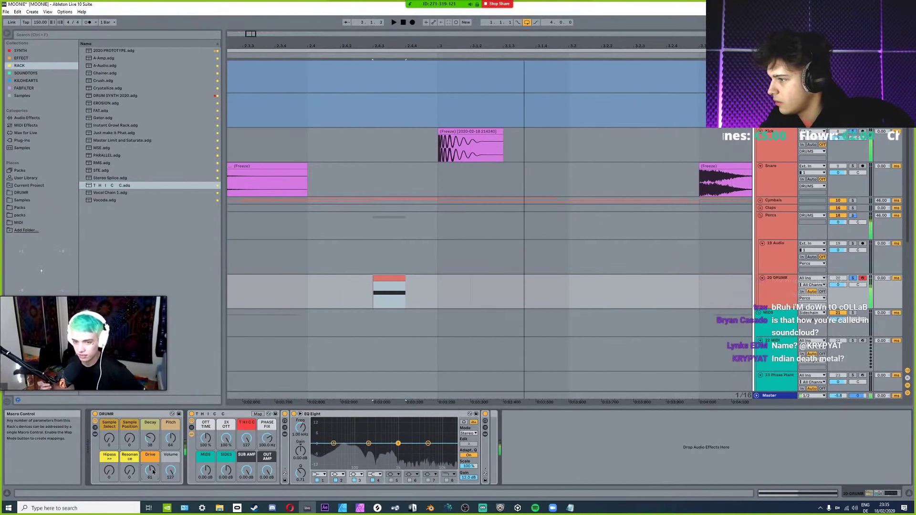
key("space")
Choose another DRUMR sample, lower its Pitch macro, and cut EQ Eight's first band by about 9 dB at 153 Hz.
left_click_drag(108, 441, 109, 411)
left_click_drag(333, 443, 363, 458)
mouse_move(170, 437)
left_mouse_down()
mouse_move(170, 419)
mouse_move(171, 453)
left_mouse_up()
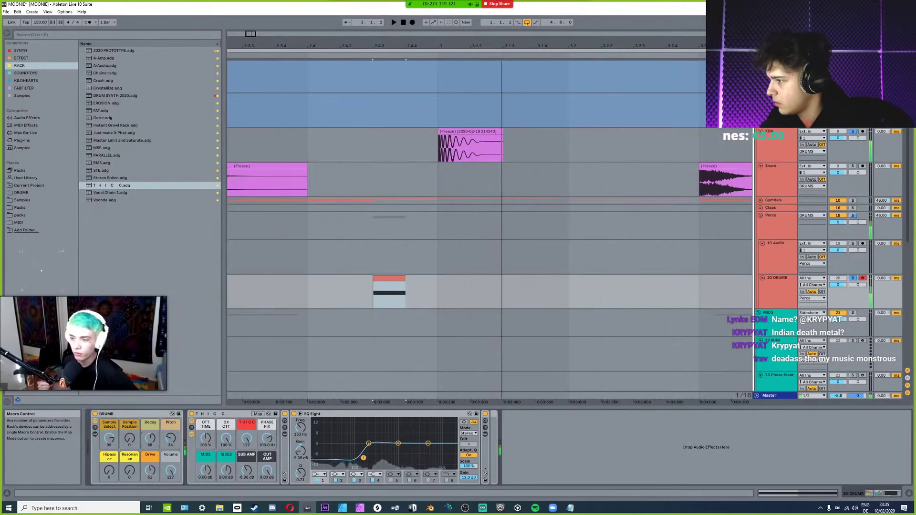
Nudge the DRUMR clip slightly past 2.4.3 and adjust the rack's Hipass macro during playback, with Sample Select at 20 and Sample Position at 91.
key("space")
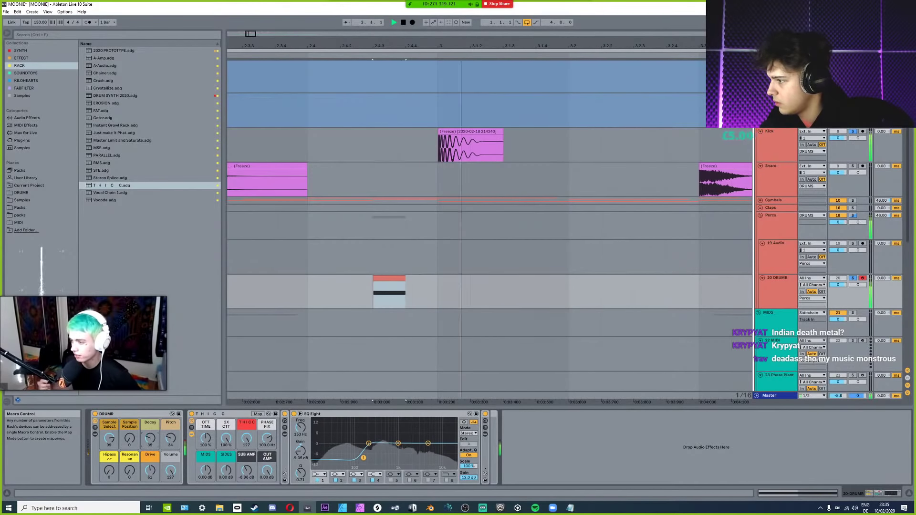
mouse_move(386, 278)
left_mouse_down()
mouse_move(407, 278)
mouse_move(395, 278)
left_mouse_up()
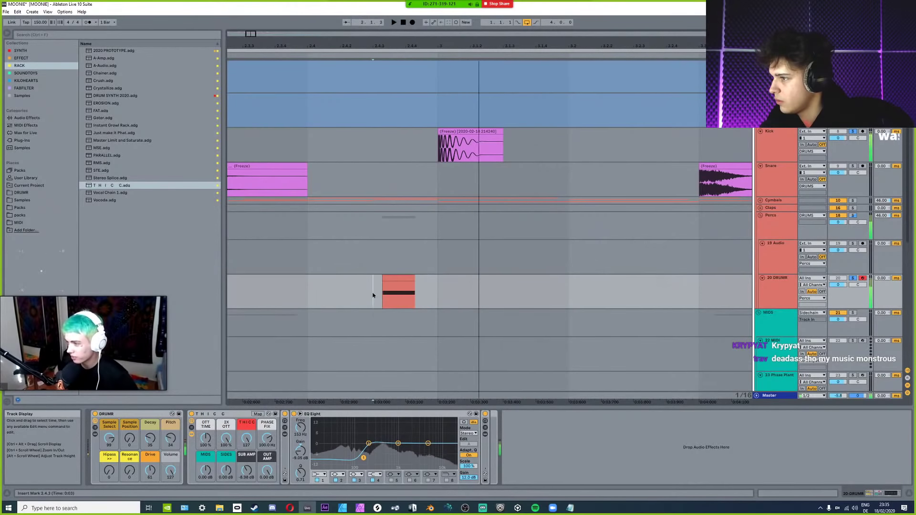
left_click_drag(109, 471, 109, 444)
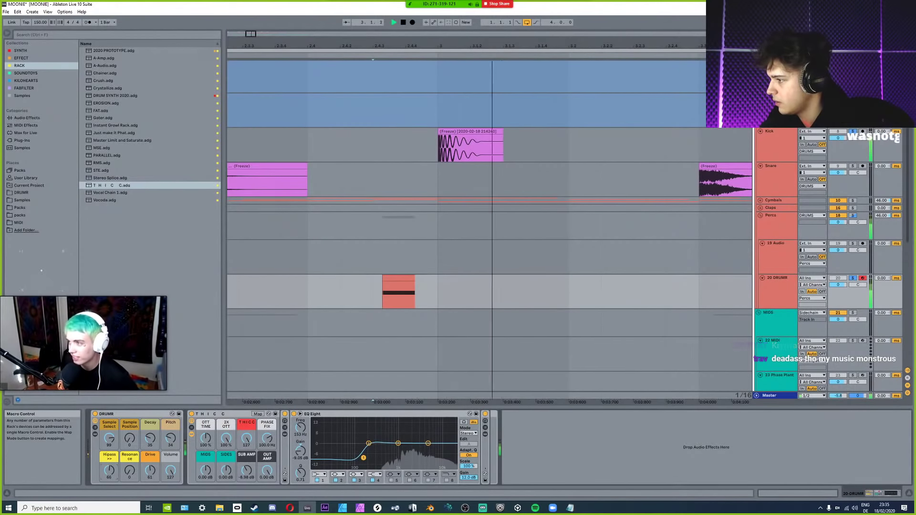
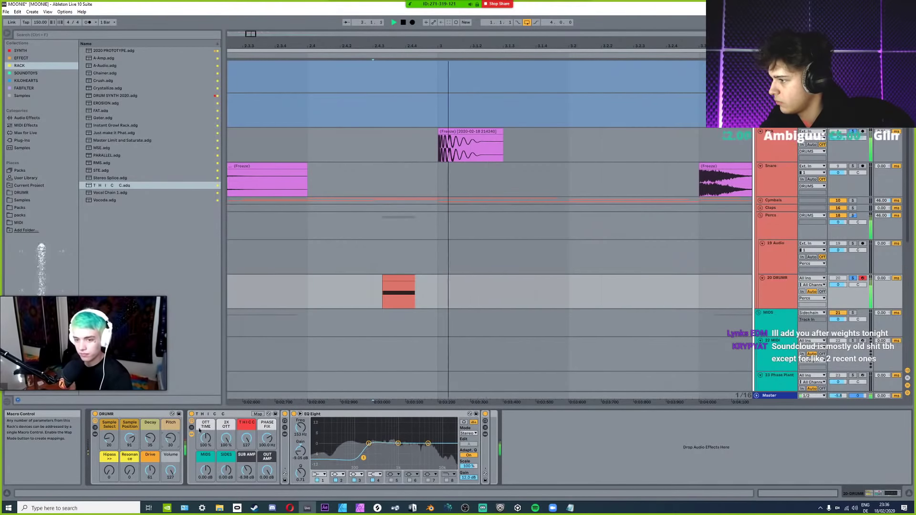
Shorten the DRUMR clip to a brief hit starting shortly after 2.4.3 and play it back with the full mix.
left_click_drag(401, 276, 393, 277)
left_click(398, 279)
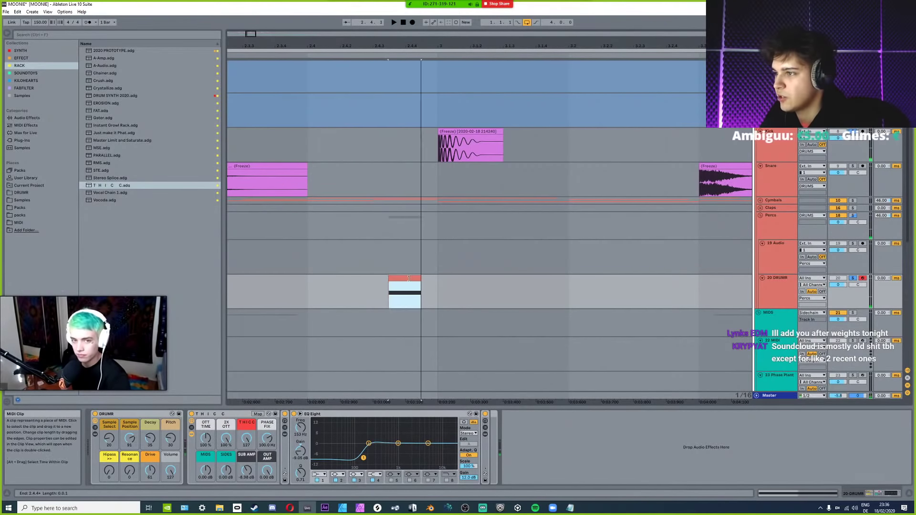
key("space")
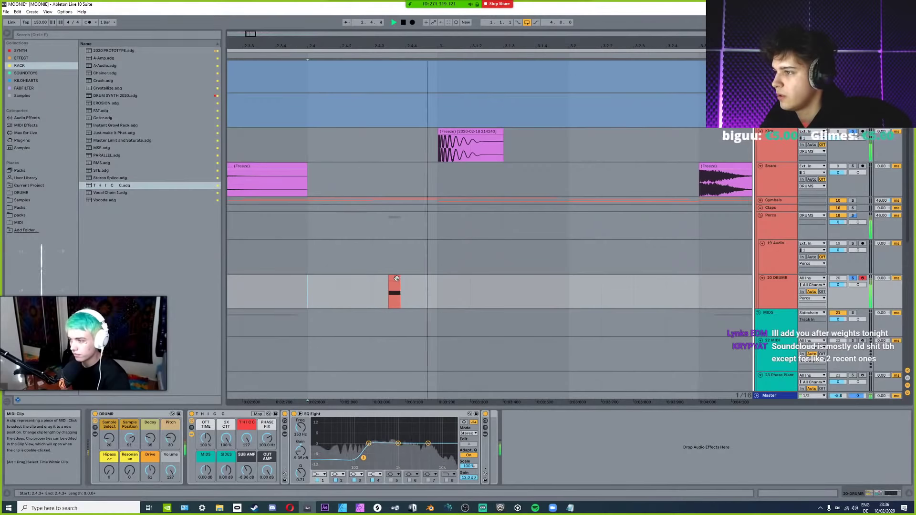
mouse_move(396, 278)
left_mouse_down()
mouse_move(404, 277)
mouse_move(370, 284)
mouse_move(400, 277)
mouse_move(384, 279)
left_mouse_up()
left_click(348, 295)
left_click(337, 292)
left_click(276, 292)
left_click(322, 288)
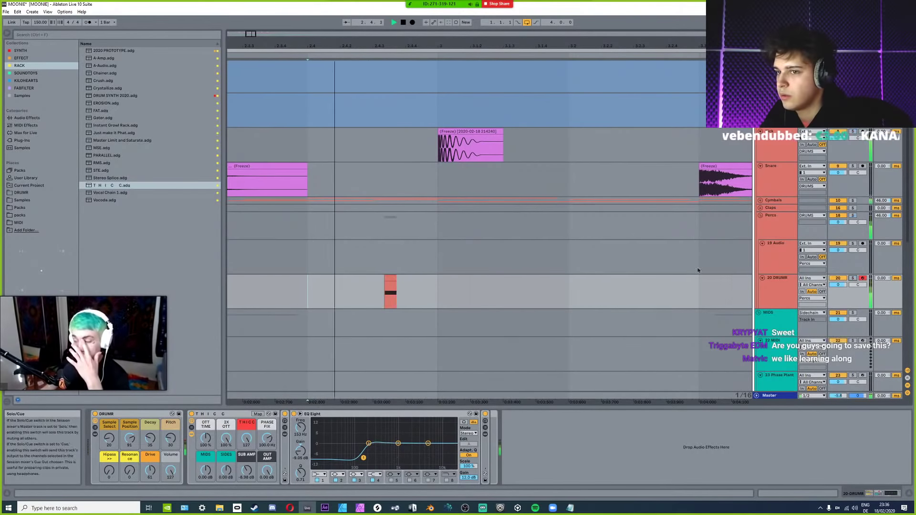
Set the DRUMR rack's Decay macro to 37 and duplicate the percussion hit two bars on, just before bar 5.
left_click_drag(155, 446, 155, 443)
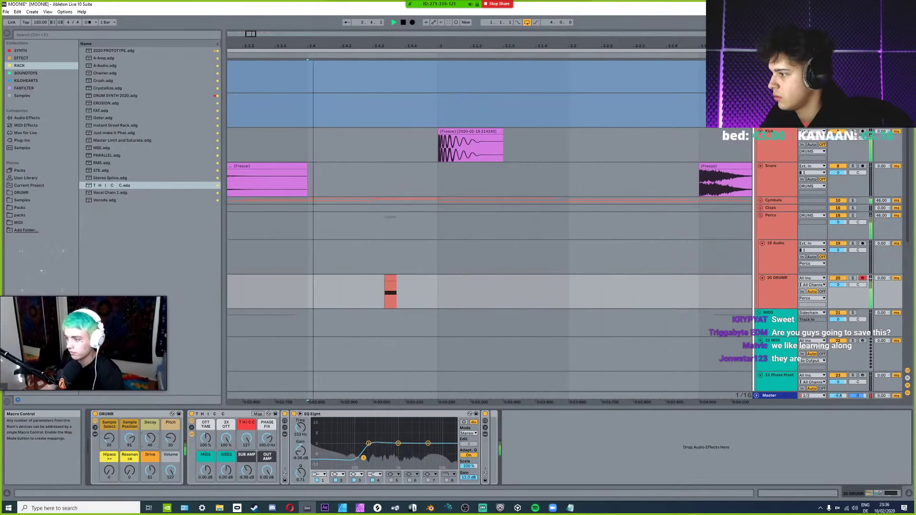
scroll(442, 262, "down", 5)
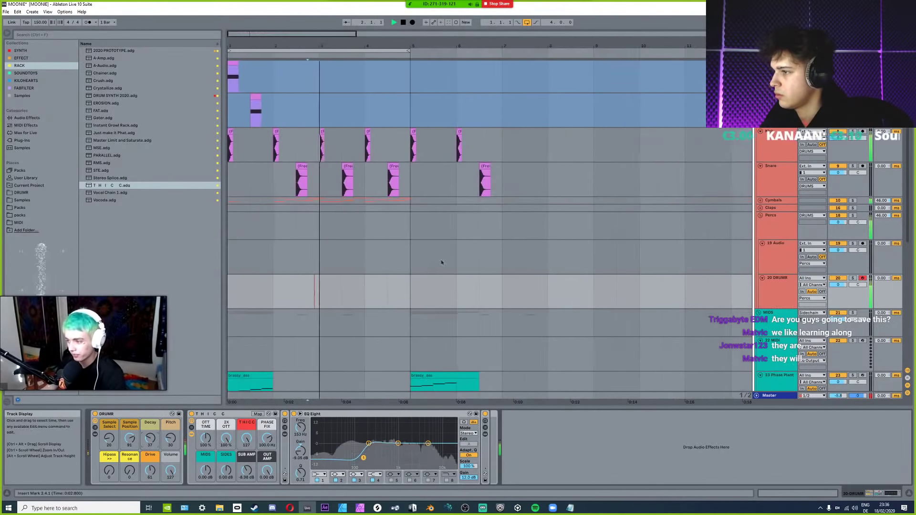
key("space")
left_click_drag(330, 290, 357, 282)
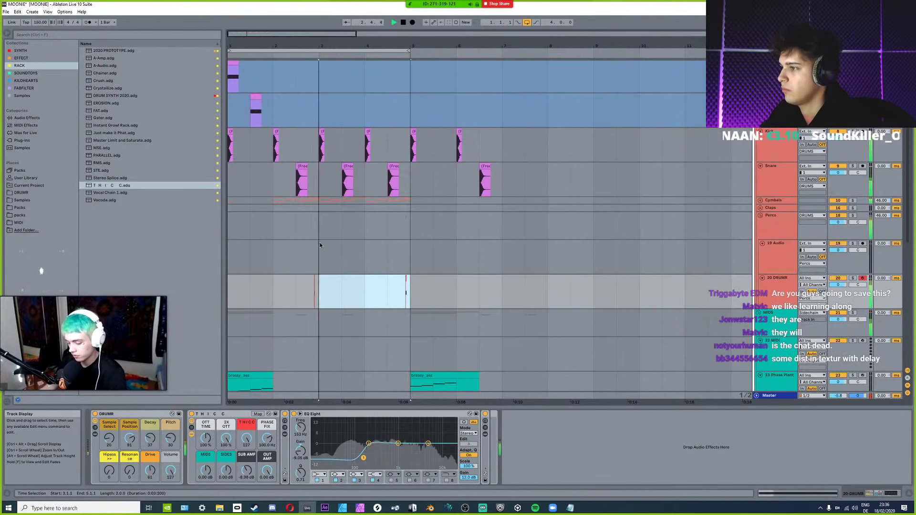
left_click(364, 285)
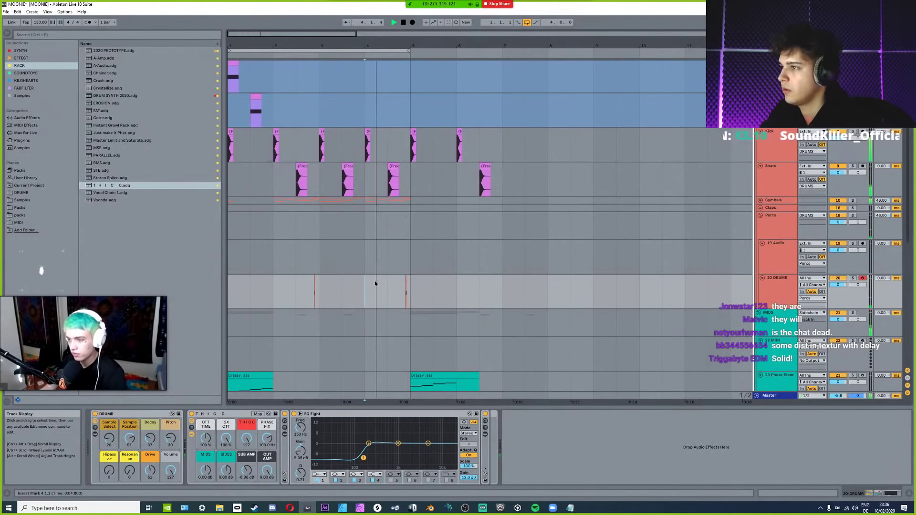
Select the Cymbals group's clips from 3.1.1 to 5.1.1, then play back around the first DRUMR hit from 2.4.1.
left_click_drag(407, 197, 313, 200)
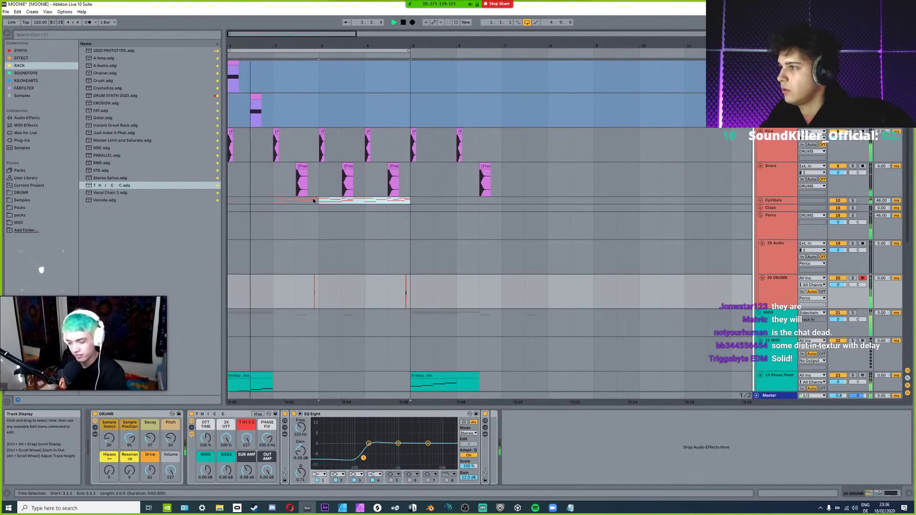
left_click(313, 201)
scroll(313, 201, "up", 3)
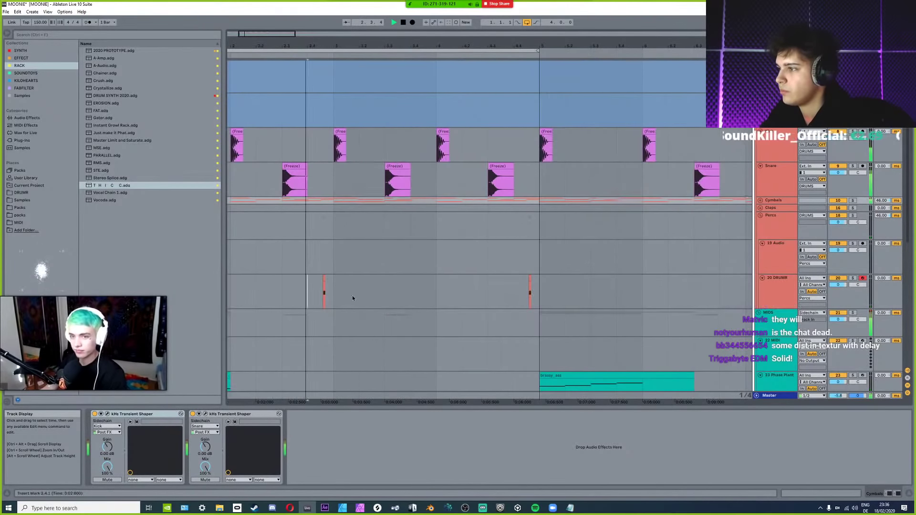
left_click(352, 295)
scroll(340, 282, "up", 3)
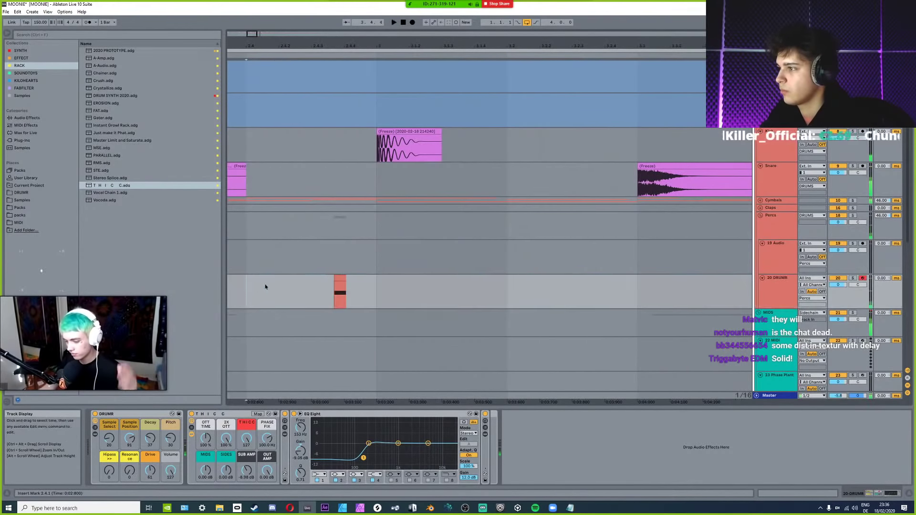
Solo the Percs group and play back around the first DRUMR hit from 2.4.1 to check it in isolation.
key("space")
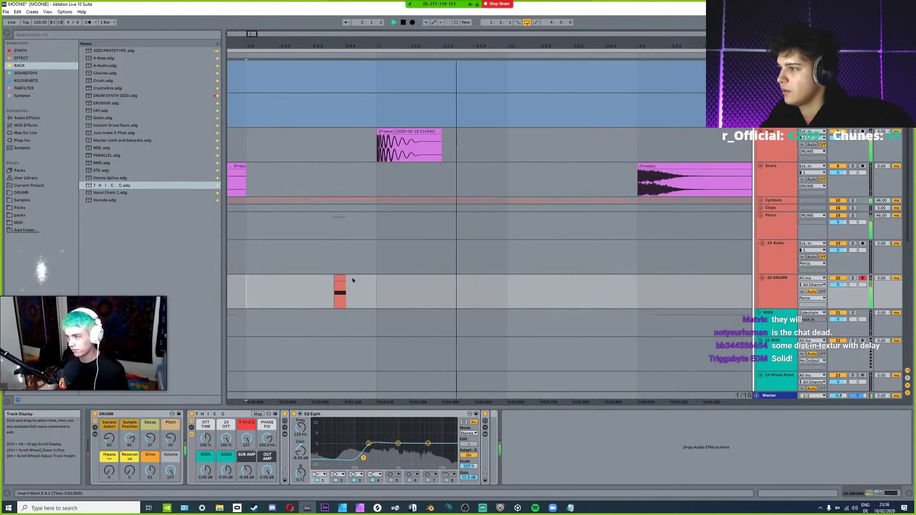
key("space")
scroll(353, 277, "down", 5)
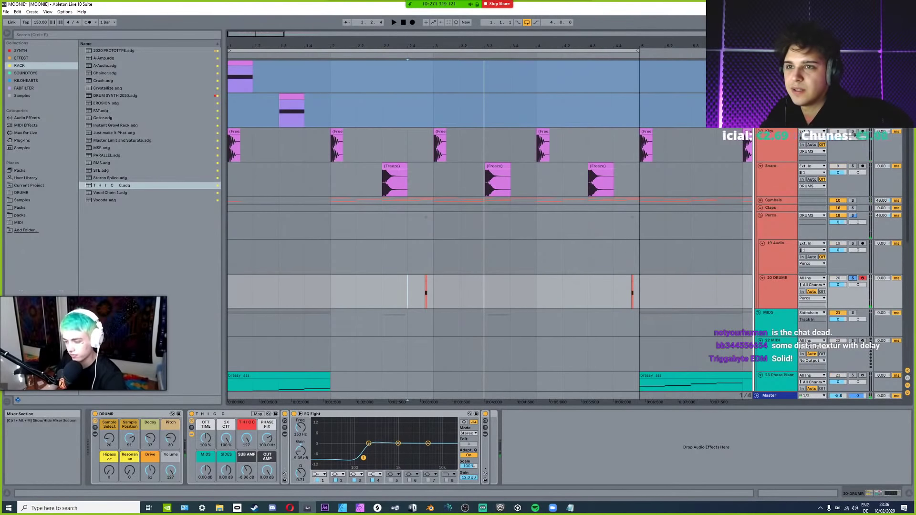
left_click(853, 132, "ctrl")
key("space")
key("space")
key("space")
key("space")
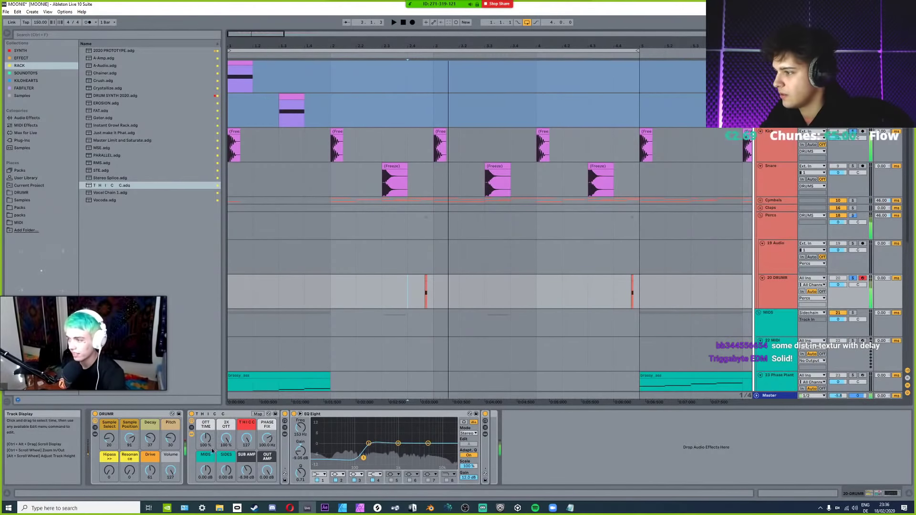
key("space")
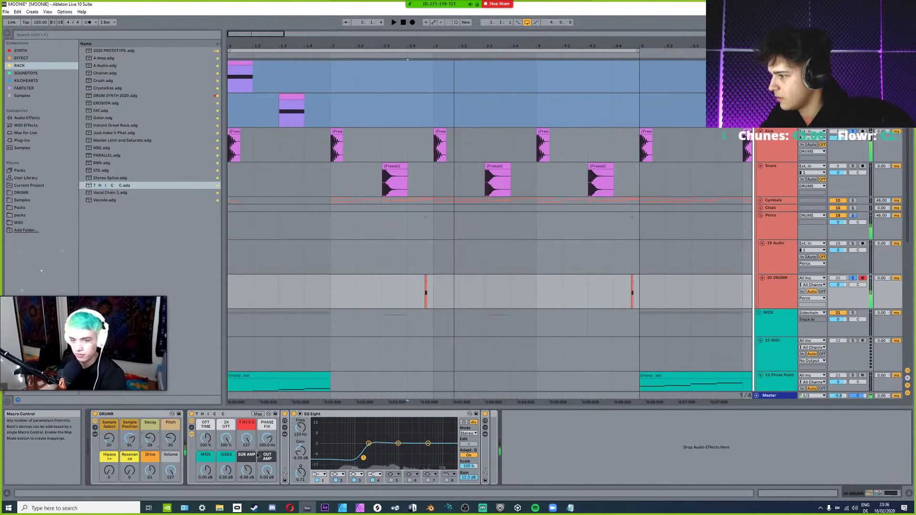
Automate the DRUMR track's OUT AMP to drop to -inf dB shortly before 3.1.1, and duplicate that automation over 3.1.1 to 5.1.1.
scroll(383, 291, "up", 5)
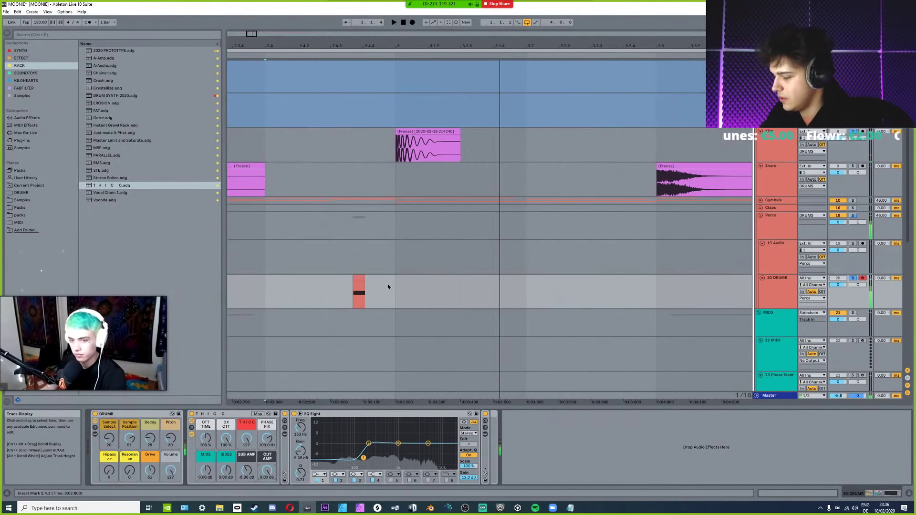
left_click(384, 285)
scroll(389, 293, "down", 5)
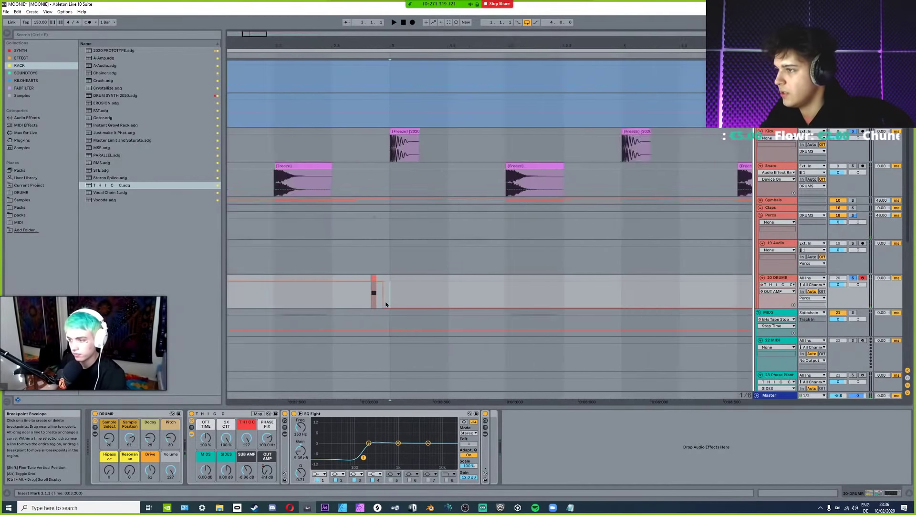
scroll(390, 297, "down", 4)
left_click_drag(319, 299, 228, 304)
key("ctrl+d")
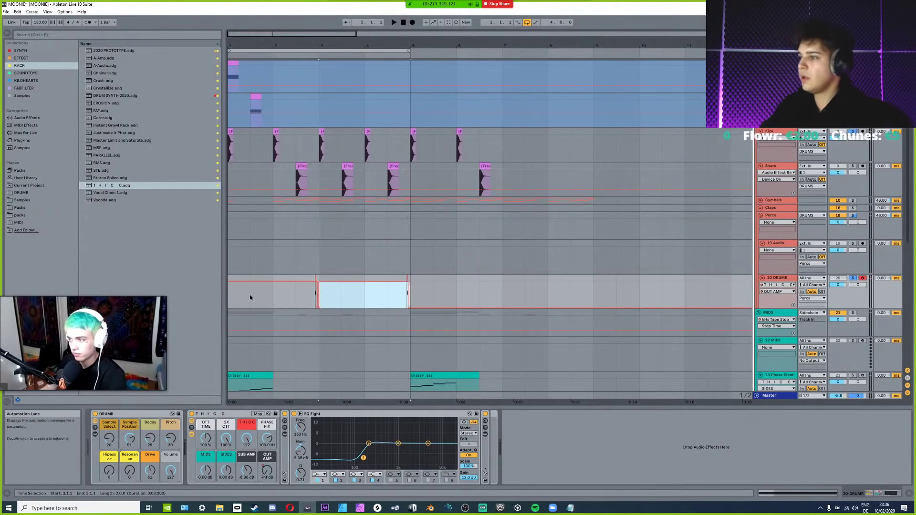
Hide the automation, unsolo the Percs group, keep the DRUMR track armed and play the full mix from 2.1.1.
key("a")
left_click(278, 297)
left_click(862, 278)
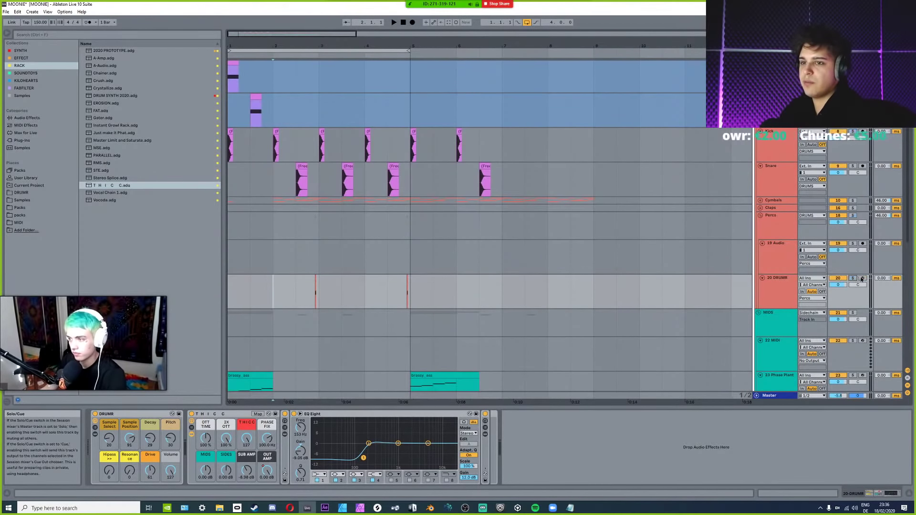
left_click(862, 278)
key("space")
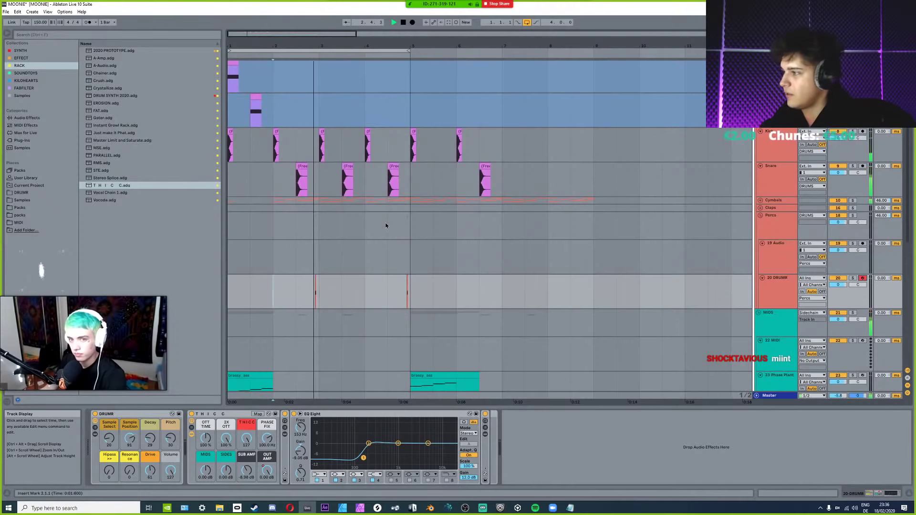
Nudge both DRUMR hits slightly earlier, the first to just after 2.4.3, and play back from 2.1.1.
left_click(317, 297)
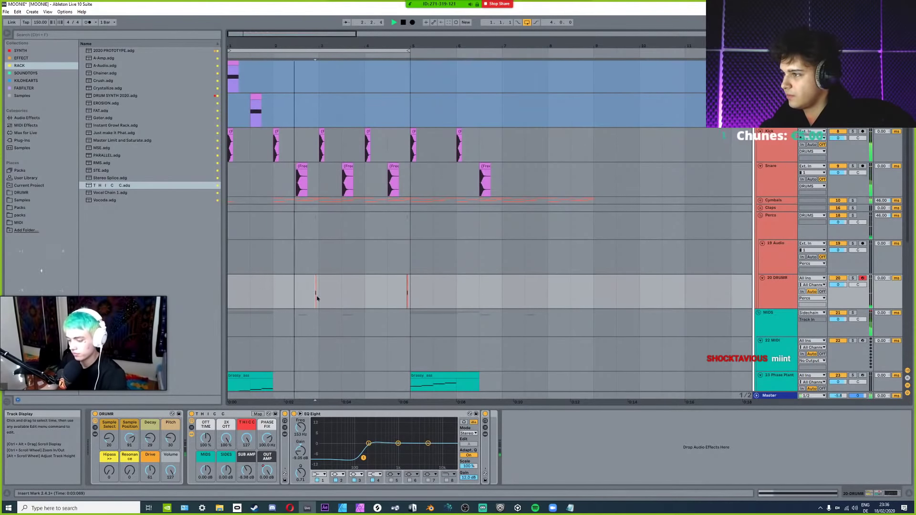
scroll(317, 299, "up", 5)
left_click(313, 287)
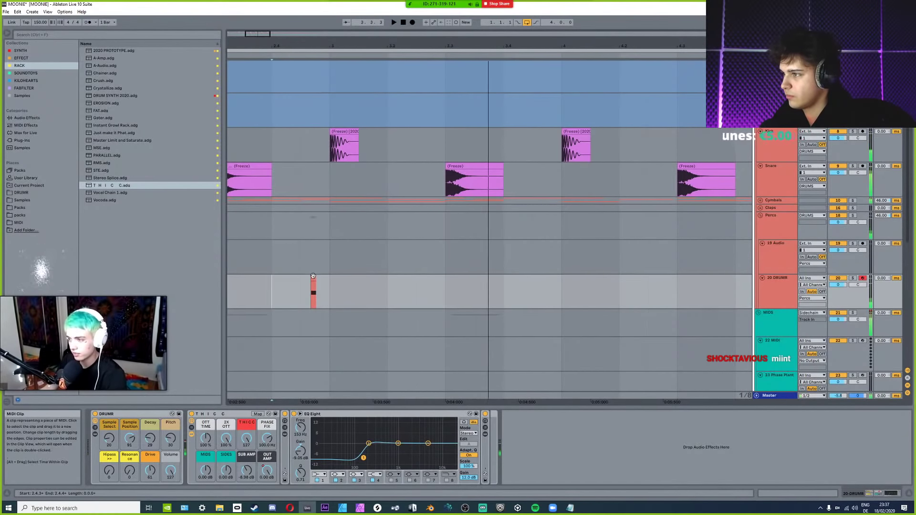
key("space")
left_click_drag(313, 276, 308, 277)
left_click(262, 291)
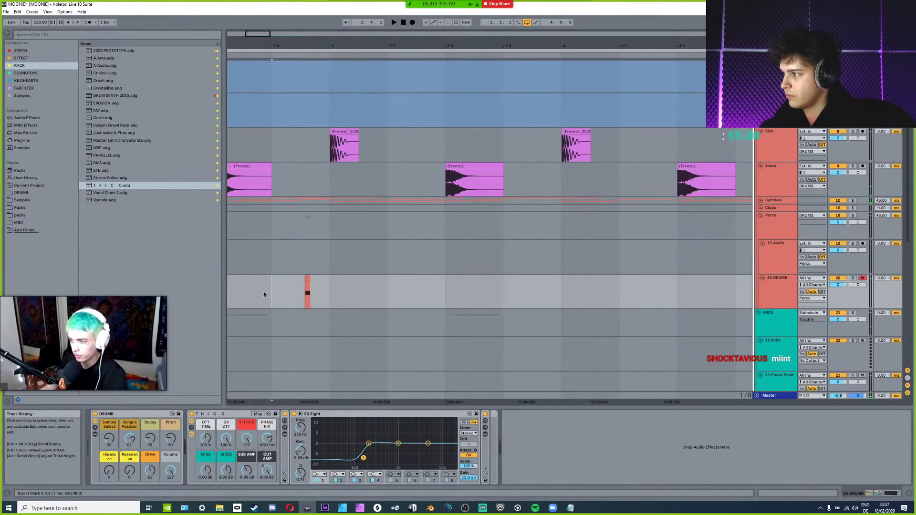
key("space")
scroll(453, 279, "down", 5)
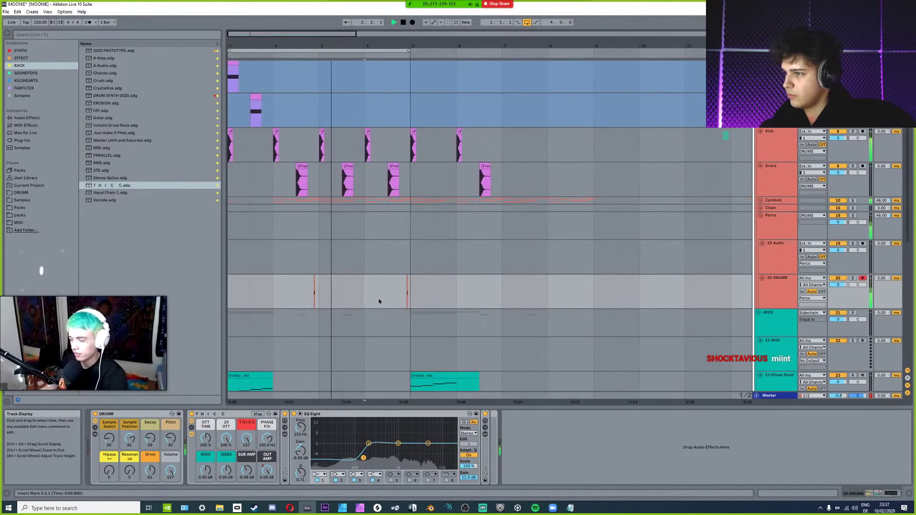
left_click(277, 293)
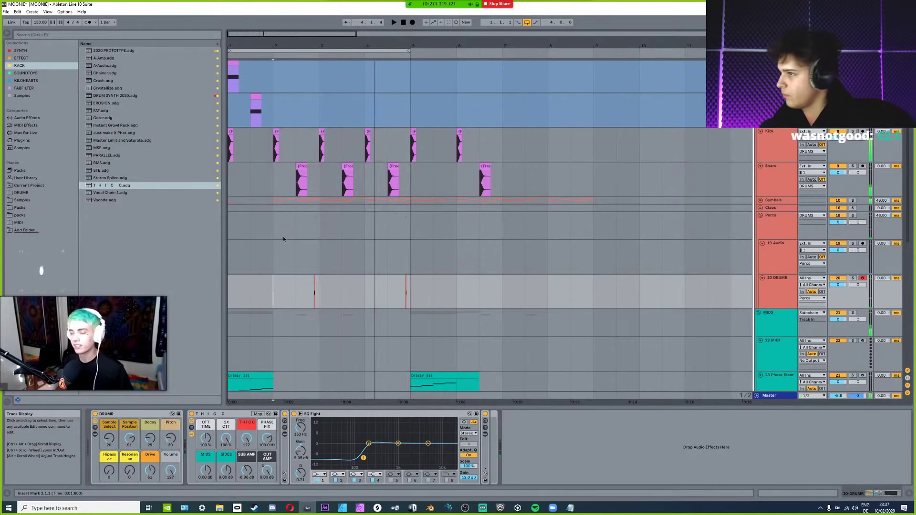
key("space")
Adjust Pump and Speed in the Cymbals group's kick-sidechained kHs Transient Shaper during playback, and close the plug-in window.
left_click(278, 201)
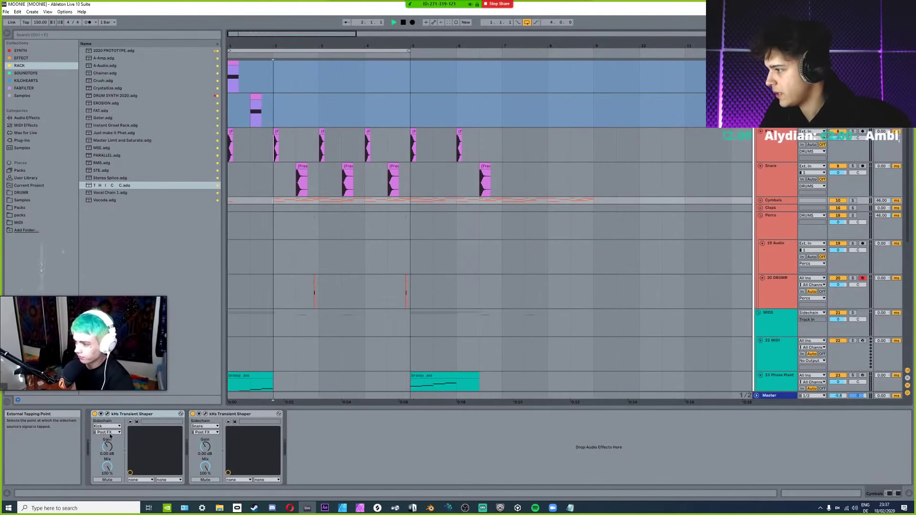
left_click(108, 413)
key("space")
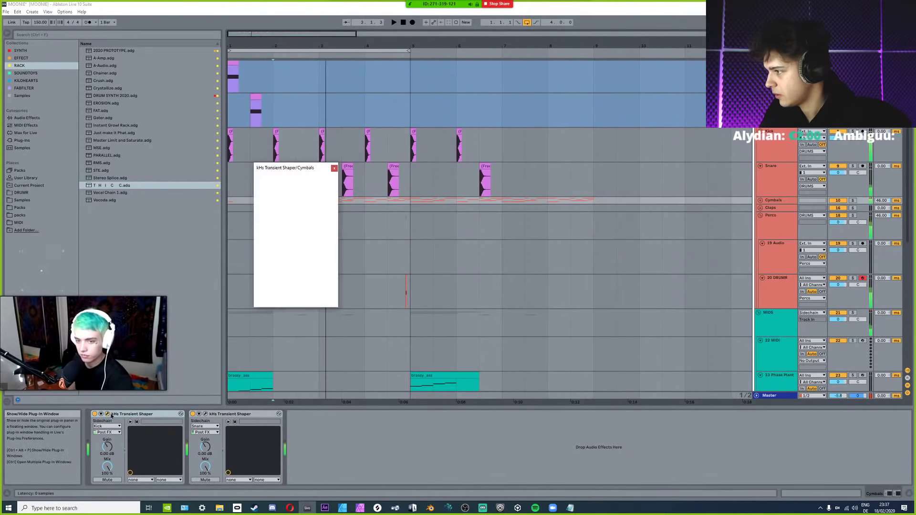
left_click_drag(42, 248, 41, 267)
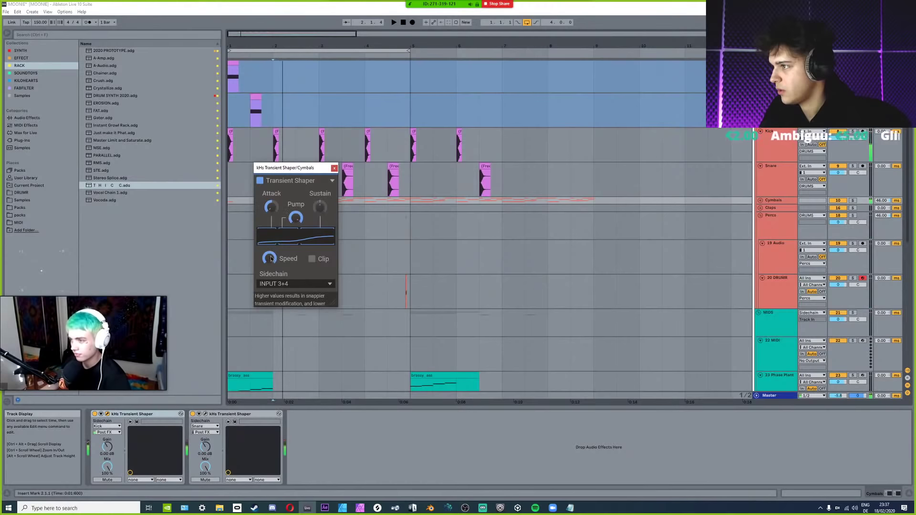
left_click_drag(275, 253, 274, 253)
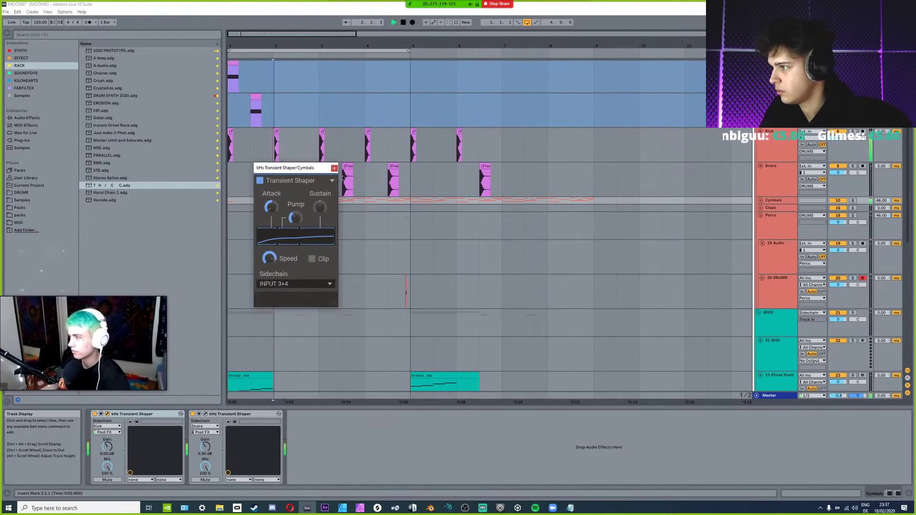
left_click(333, 168)
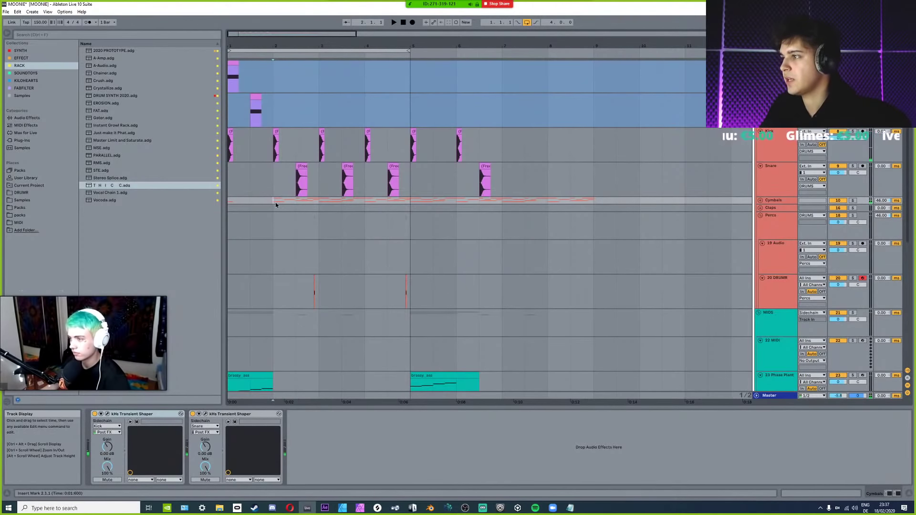
Play back the drum section and examine the Cymbals group's clips around bar 4, then listen again from 1.1.1.
key("space")
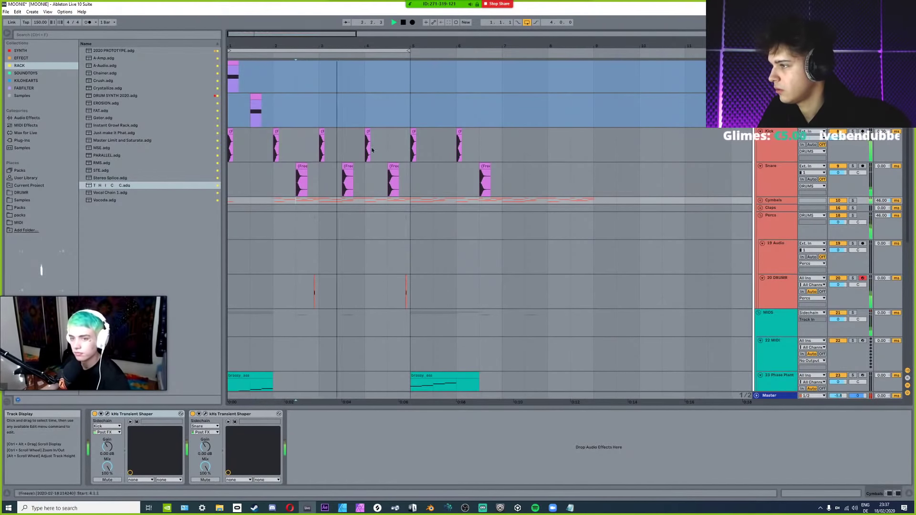
key("space")
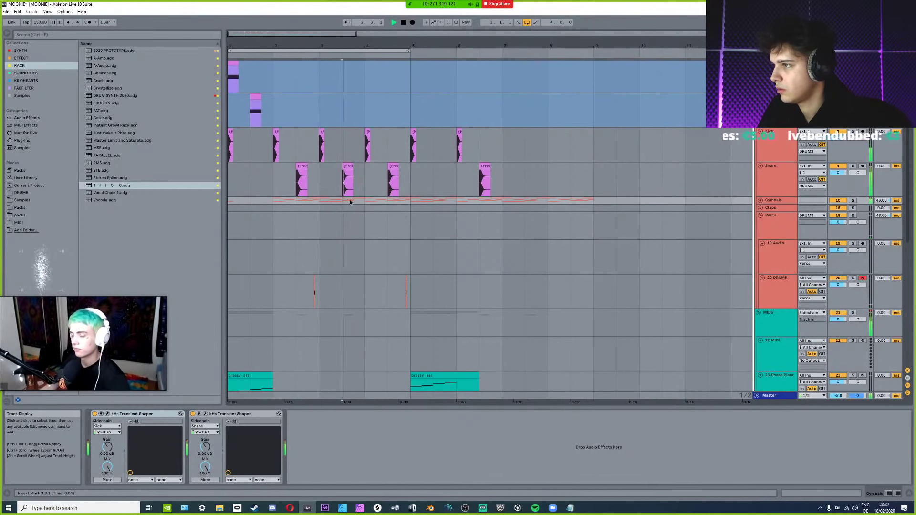
scroll(347, 197, "up", 5)
left_click(761, 202)
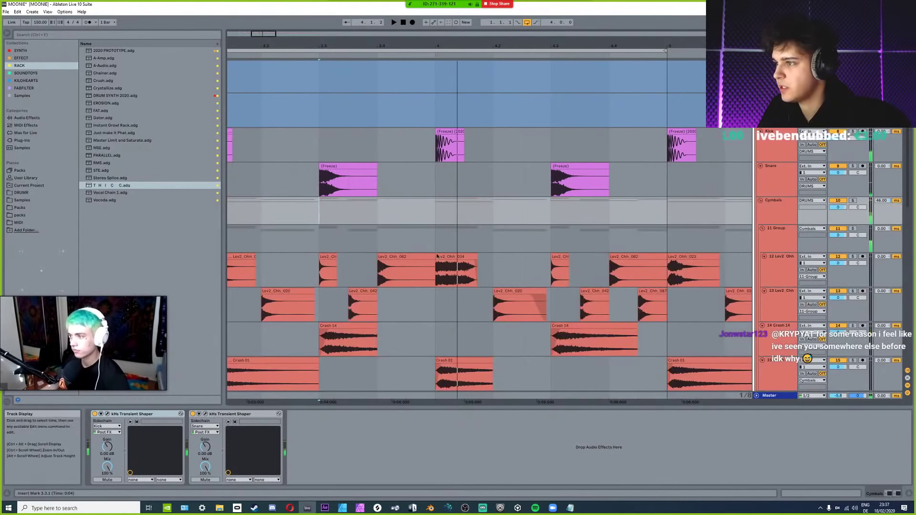
left_click(761, 200)
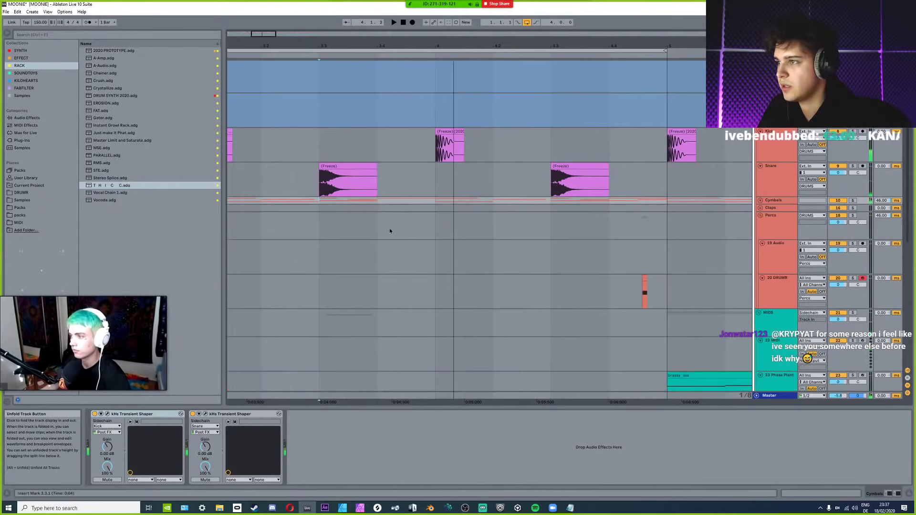
scroll(391, 227, "down", 5)
scroll(401, 224, "down", 5)
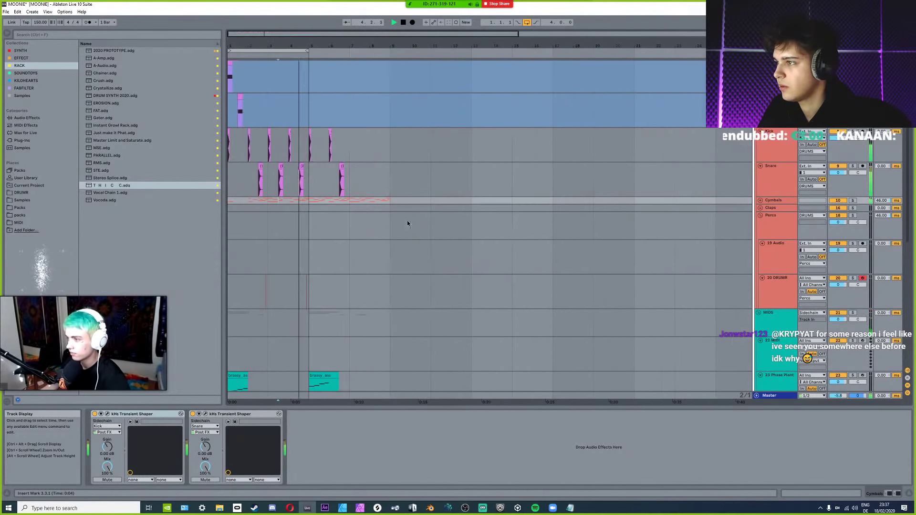
scroll(237, 227, "up", 5)
left_click(232, 225)
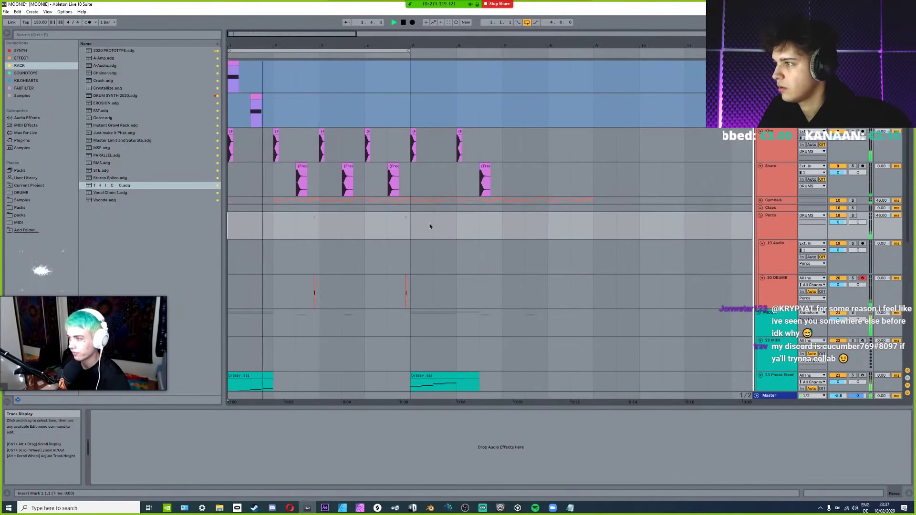
Unfold the Cymbals group and insert a new audio track below the Crash 01 track.
left_click(761, 202)
scroll(768, 229, "down", 4)
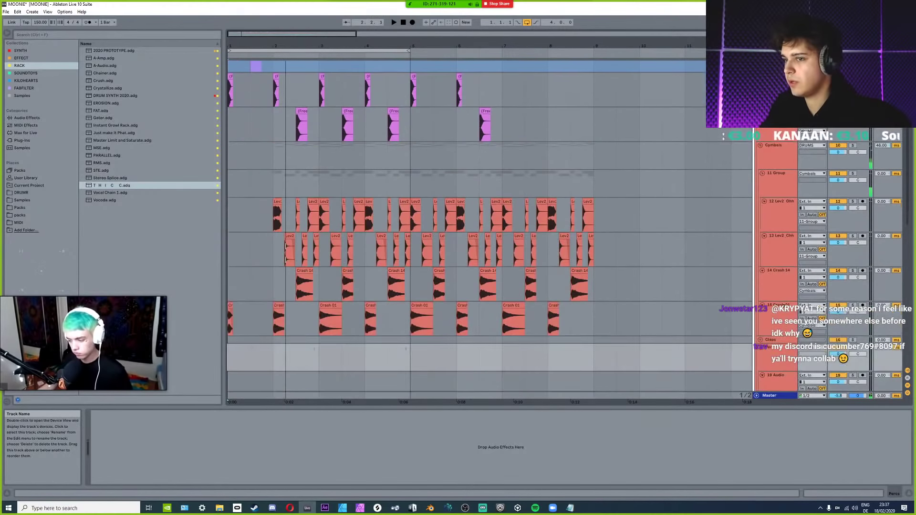
left_click(782, 291)
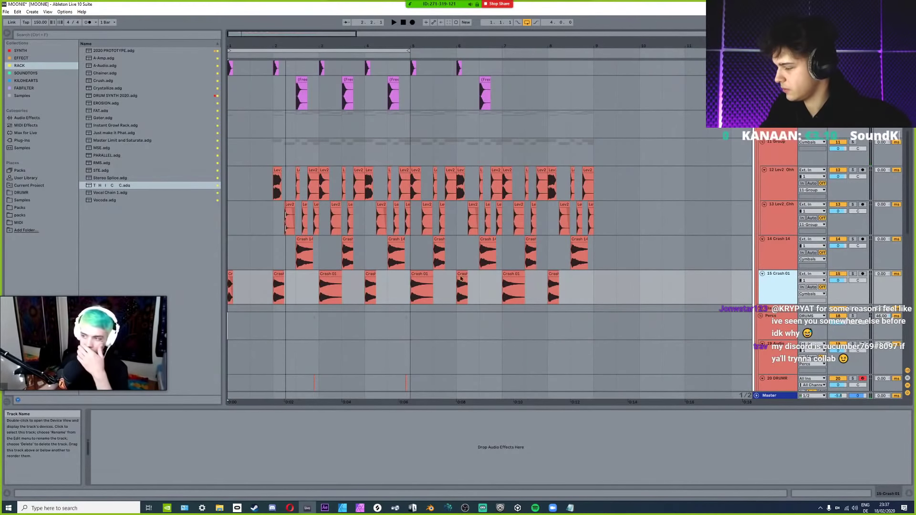
left_click(272, 313)
Audition samples in the Favourite Drums Rides folder and place Ride 04.wav on the new track at 2.1.1.
left_click(19, 96)
left_click(87, 89)
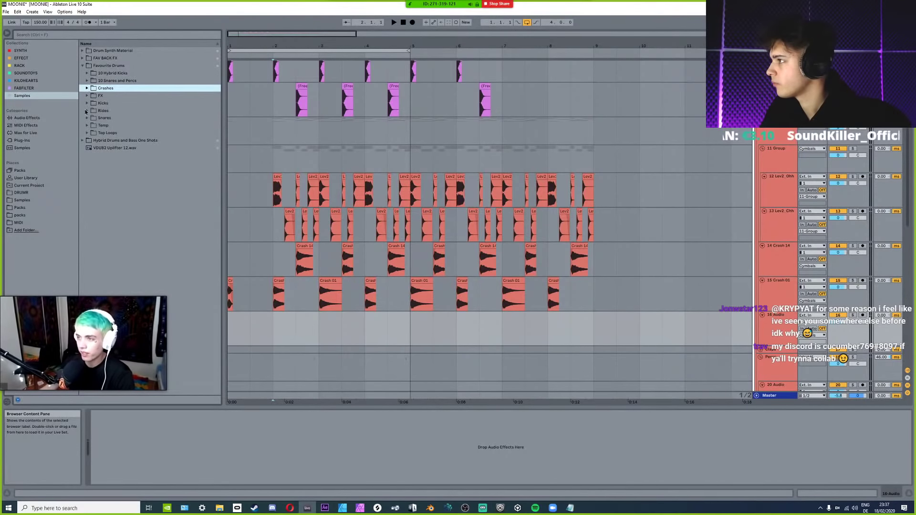
left_click(87, 111)
left_click(113, 141)
left_click(114, 148)
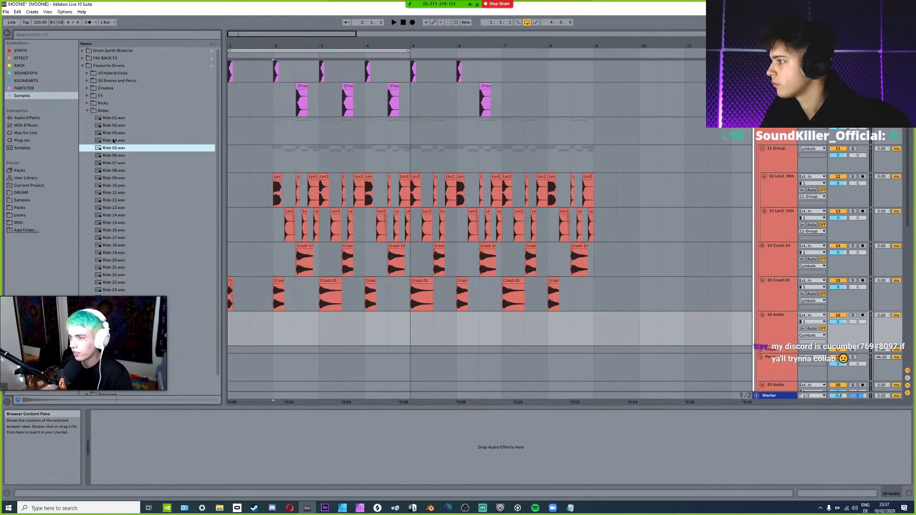
left_click(114, 141)
left_click_drag(290, 324, 274, 325)
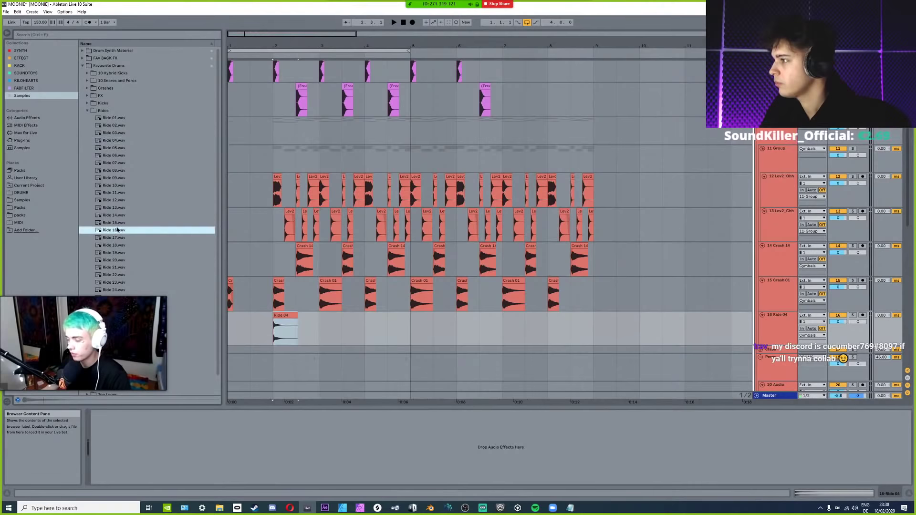
Add another audio track below Ride 04, try Ride 22.wav at 2.1.1 and replace it with Ride 24.wav.
scroll(293, 293, "down", 3)
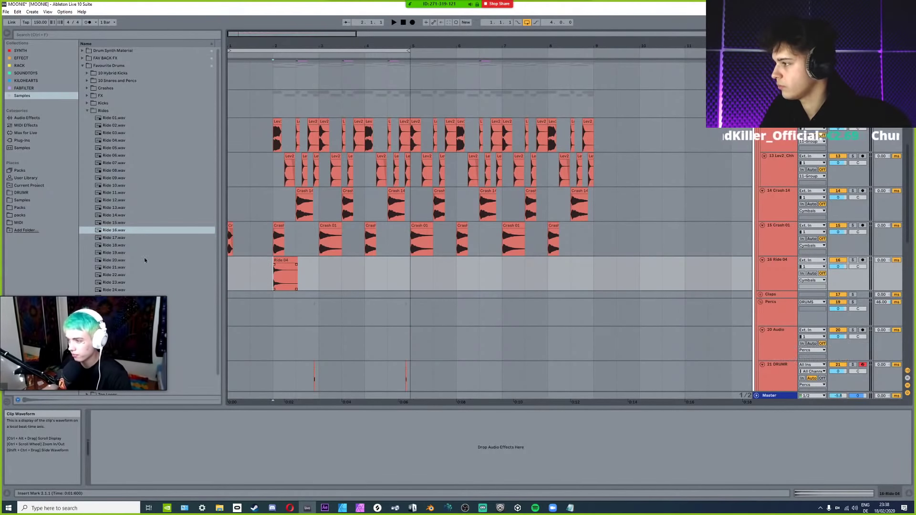
key("ctrl+t")
left_click(135, 276)
left_click_drag(120, 279, 277, 312)
scroll(276, 312, "up", 2)
left_click(127, 289)
left_click(118, 283)
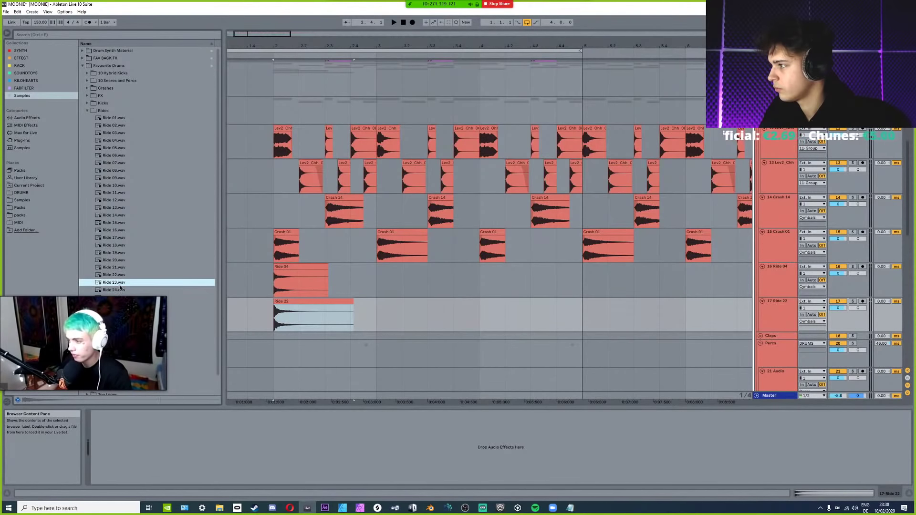
left_click_drag(116, 291, 322, 325)
Duplicate the two-beat Ride 24 clip six times so the pattern runs from 2.1.1 to 5.3.1.
key("ctrl+d")
key("ctrl+d")
key("ctrl+d")
key("ctrl+d")
key("ctrl+d")
key("ctrl+d")
Trim the Ride 04 clip to one beat and duplicate it on every beat from 2.1.1 to 5.3.1.
left_click_drag(275, 285, 302, 290)
key("ctrl+d")
key("ctrl+d")
key("ctrl+d")
key("ctrl+d")
key("ctrl+d")
key("ctrl+d")
key("ctrl+d")
key("ctrl+d")
key("ctrl+d")
key("ctrl+d")
key("ctrl+d")
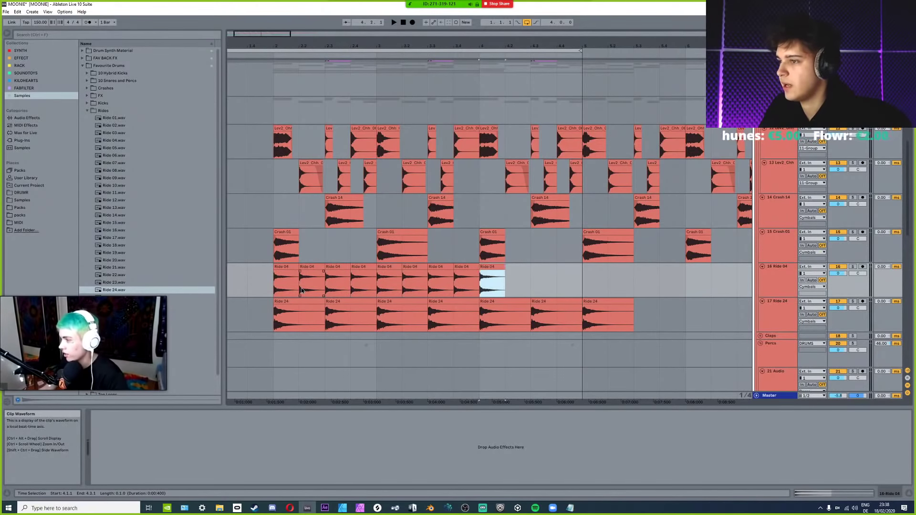
key("ctrl+d")
key("ctrl+d")
Solo the Ride 04 track, give its first clip a long fade-out and duplicate that clip onto the next beat.
left_click(269, 288)
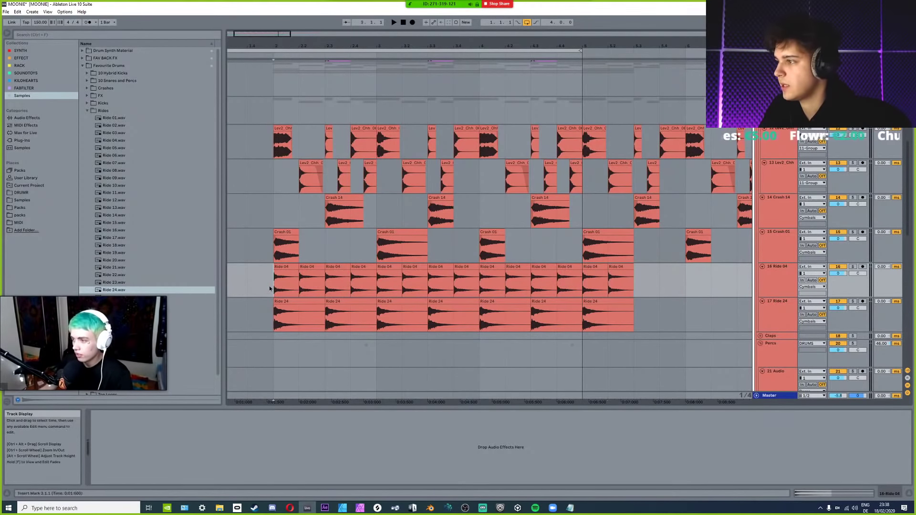
left_click(852, 267)
key("space")
left_click(21, 58)
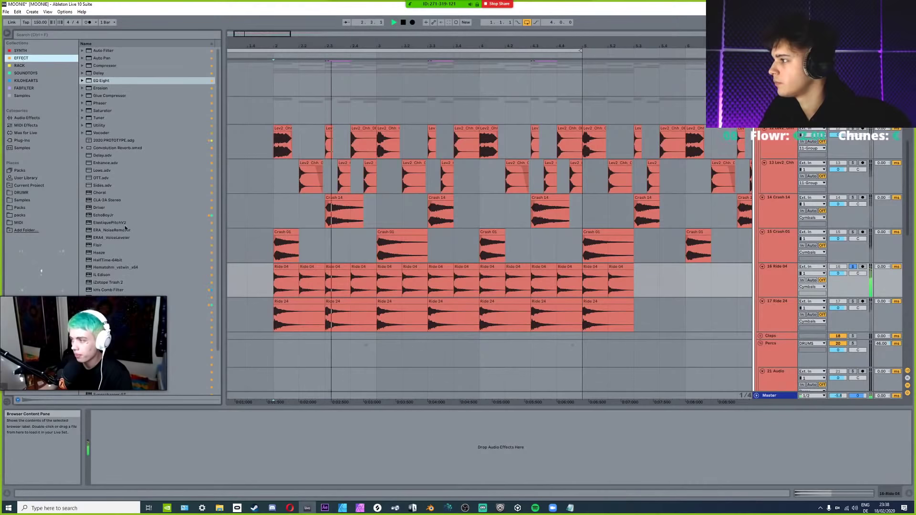
scroll(125, 228, "down", 2)
key("space")
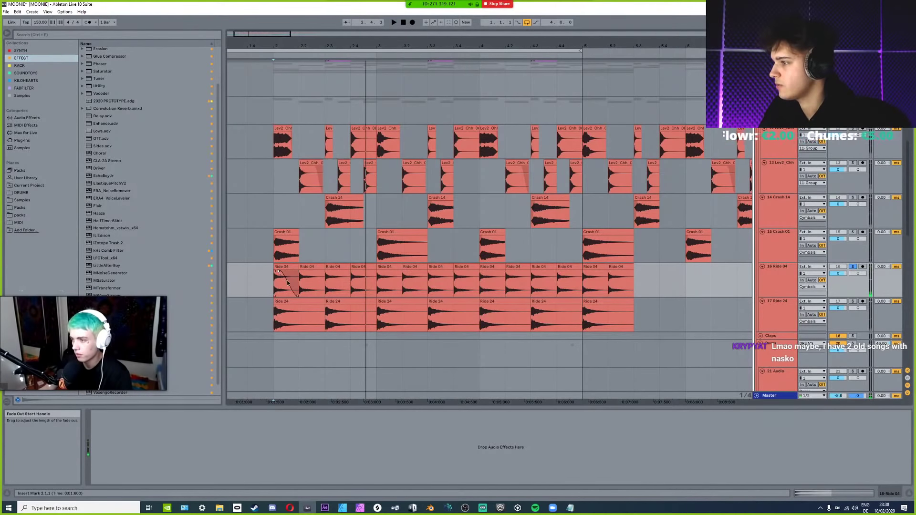
key("space")
left_click(288, 267)
key("ctrl+d")
left_click(288, 268, "shift")
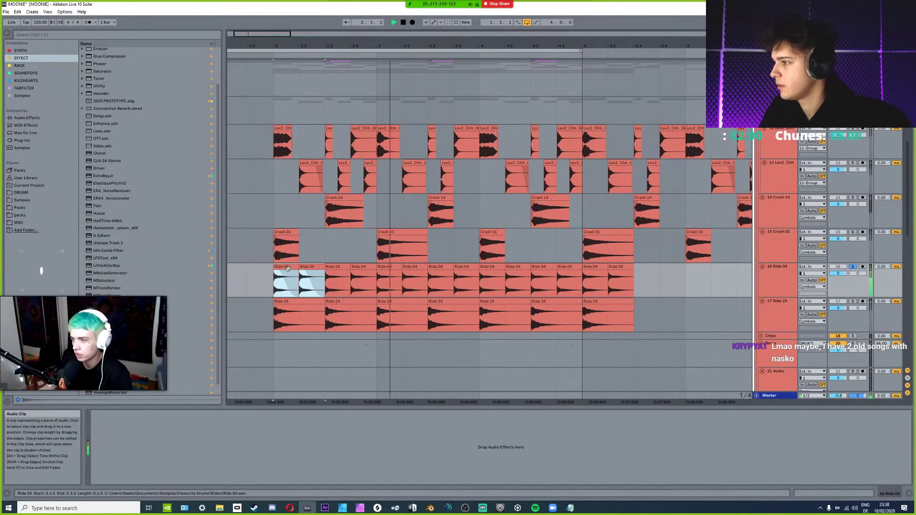
Duplicate the first two faded Ride 04 clips six times to replace the pattern up to 5.3.1.
key("space")
key("f")
key("space")
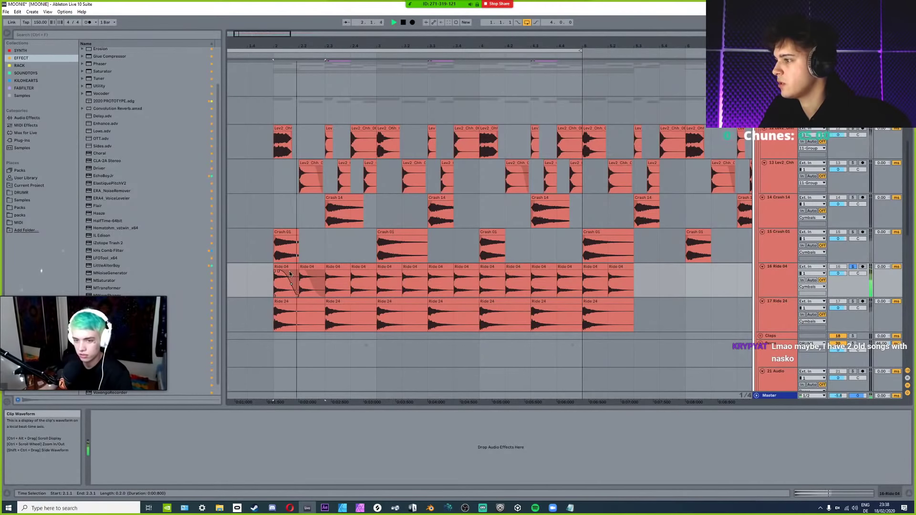
left_click(287, 267)
left_click(307, 267, "shift")
key("ctrl+d")
key("ctrl+d")
key("ctrl+d")
key("ctrl+d")
key("ctrl+d")
key("ctrl+d")
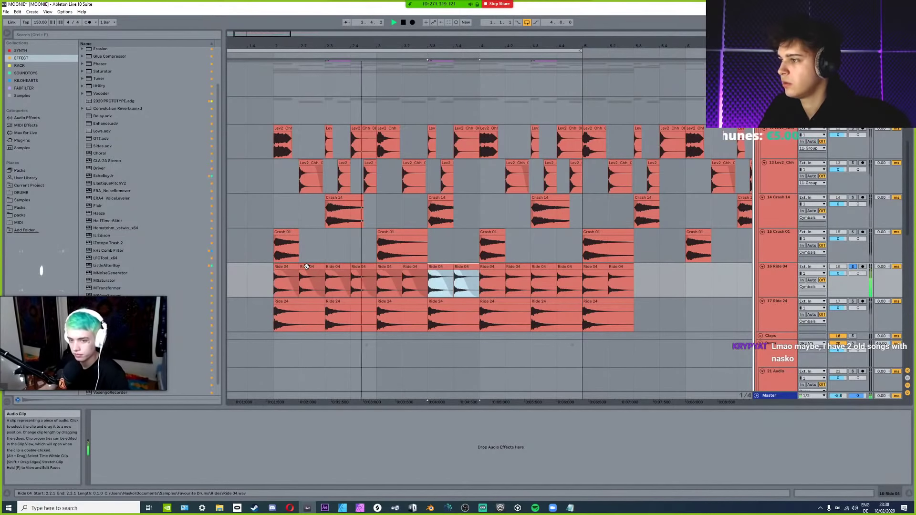
key("space")
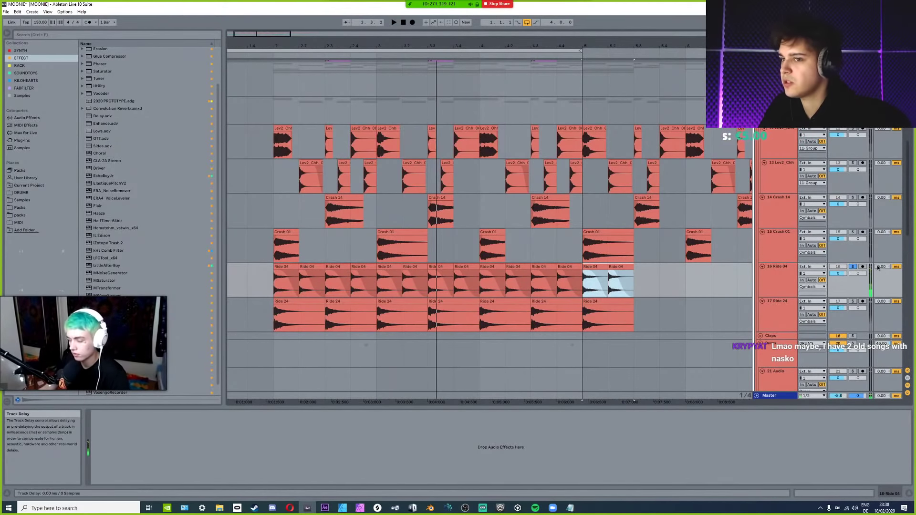
Solo Ride 24, duplicate its last clip to 5.3.1 and lower the track's volume to -4.4 dB.
scroll(858, 286, "down", 1)
left_click(852, 295)
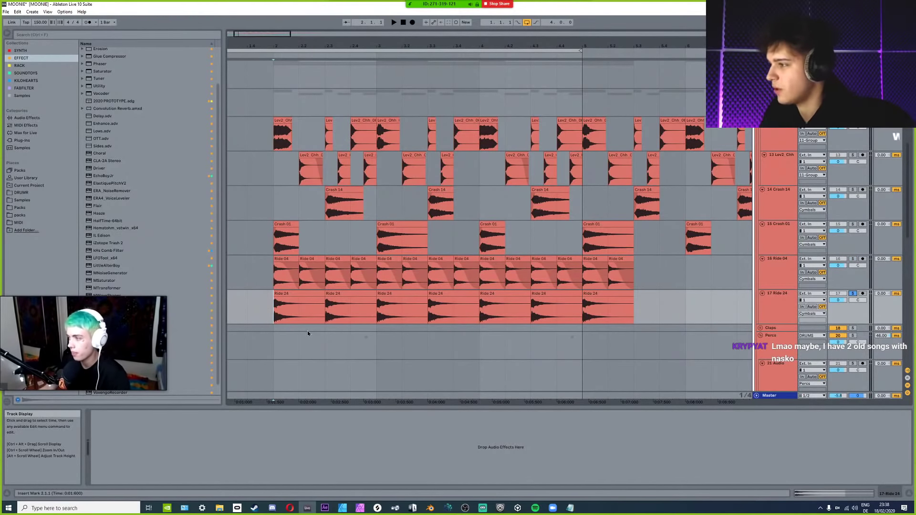
key("space")
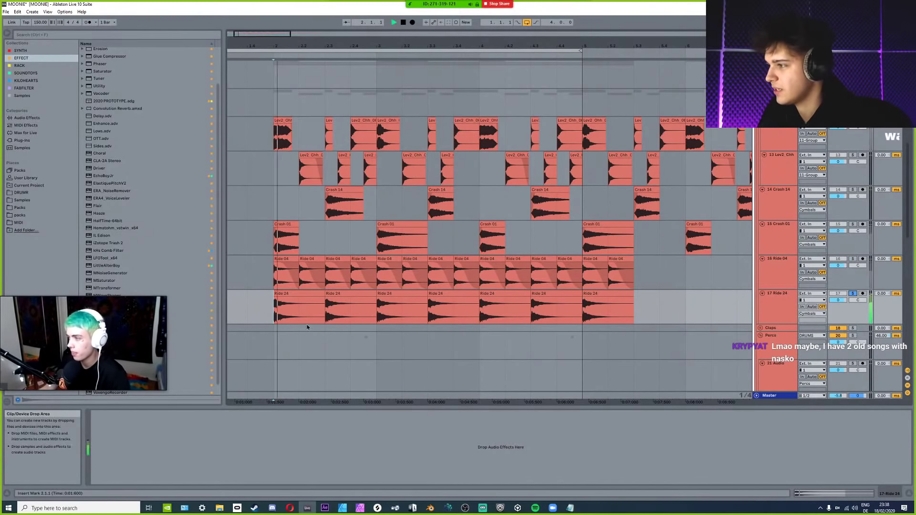
left_click(279, 300)
key("Right")
key("Right")
key("Right")
key("Right")
key("Right")
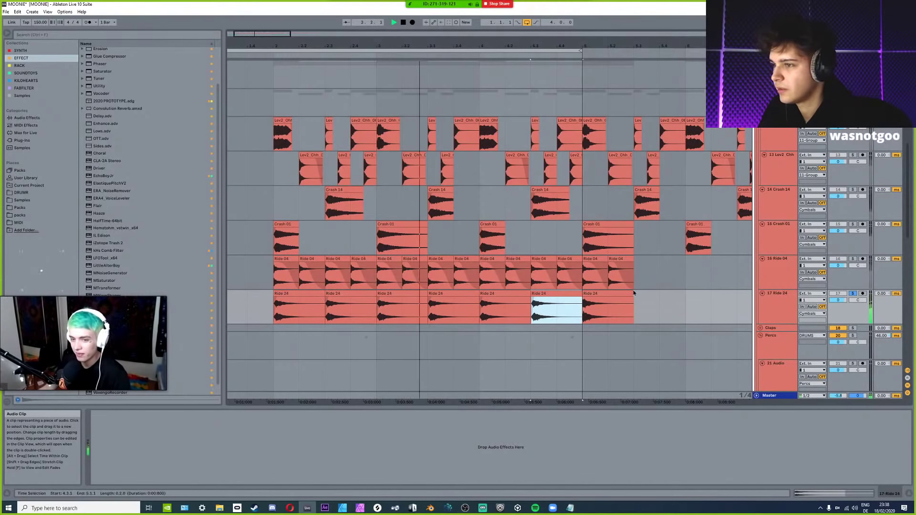
key("Right")
key("ctrl+d")
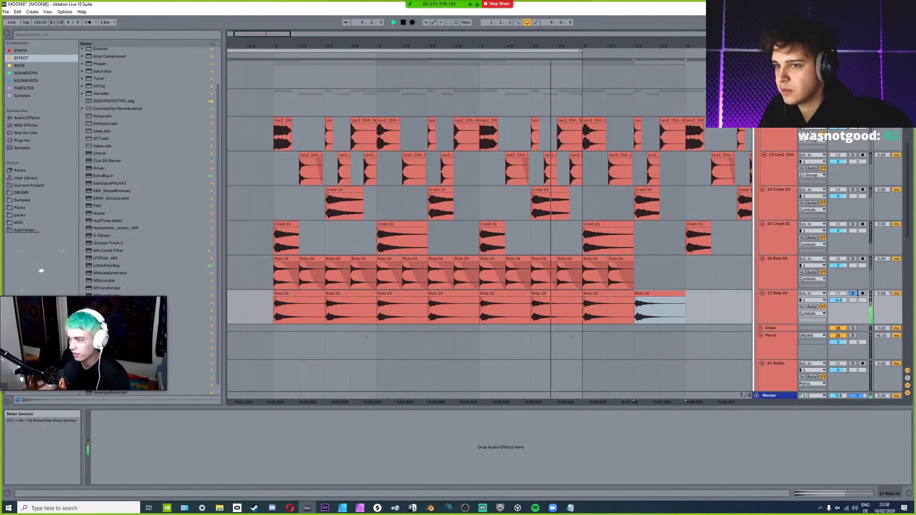
Play the full mix, compare the group track delays and set the SUB track's delay to 40 ms.
left_click(296, 270)
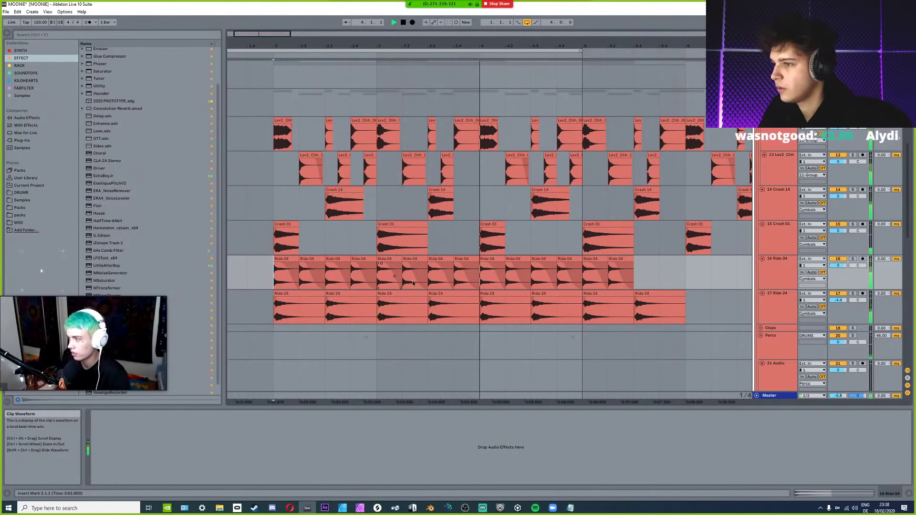
scroll(401, 286, "up", 5)
left_click(265, 178)
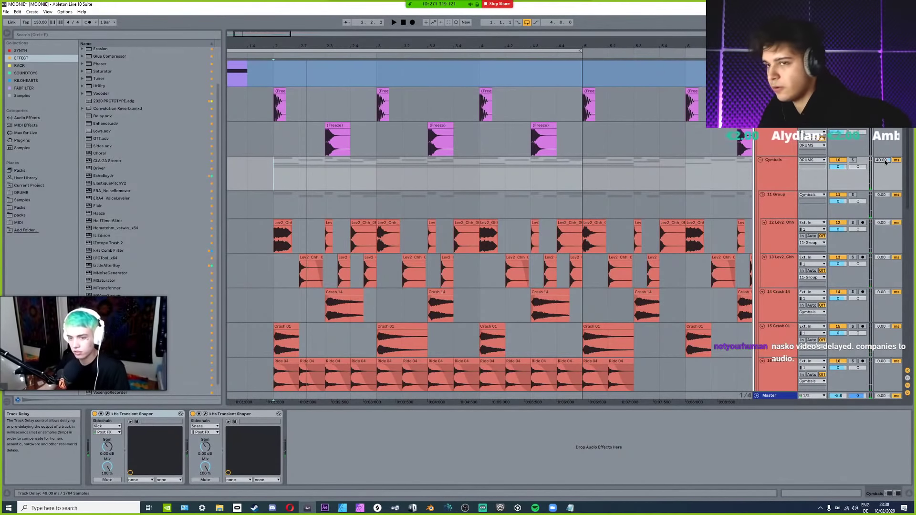
scroll(885, 162, "down", 6)
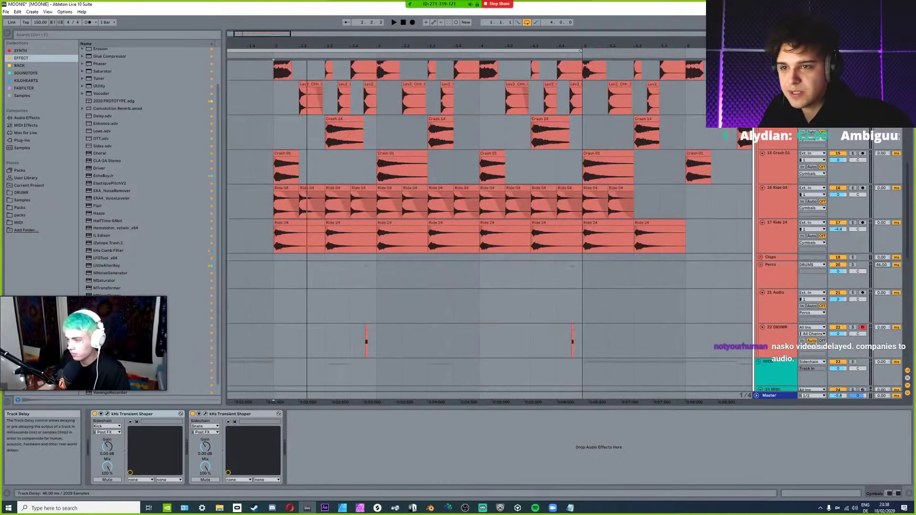
scroll(643, 259, "down", 8)
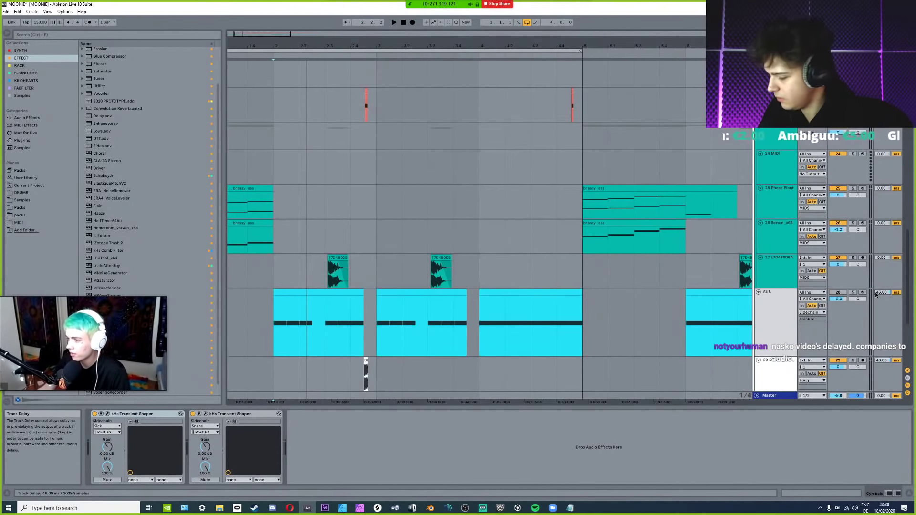
left_click_drag(875, 294, 876, 300)
key("space")
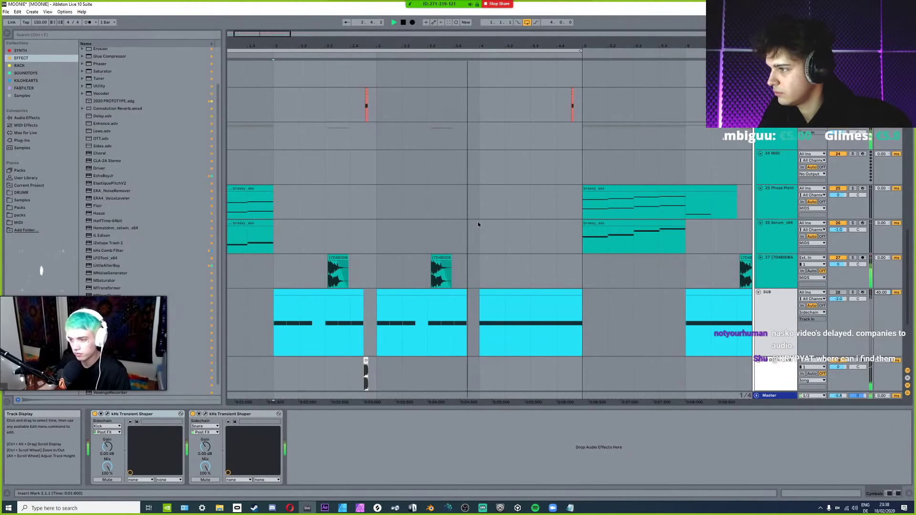
left_click(268, 331)
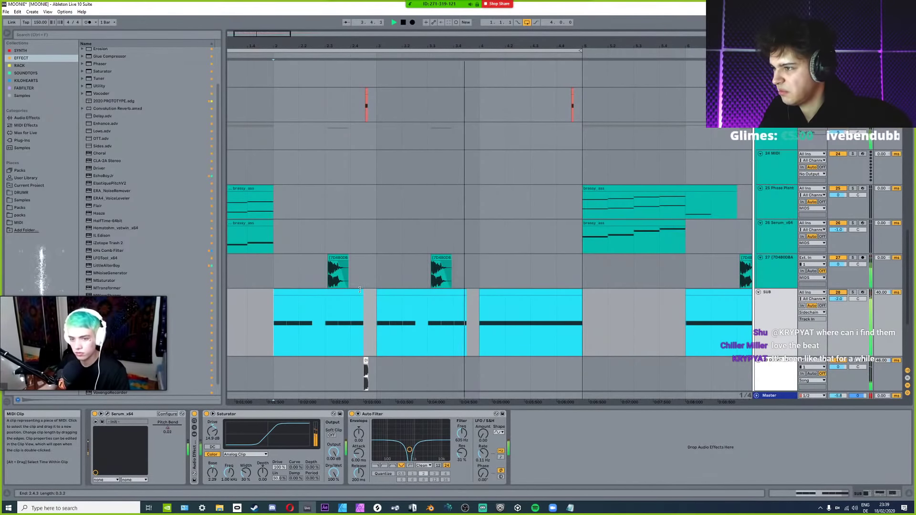
Try moving the first two SUB clips slightly later than 2.1.1 and 3.1.1 and listen to the timing.
left_click(334, 292)
key("space")
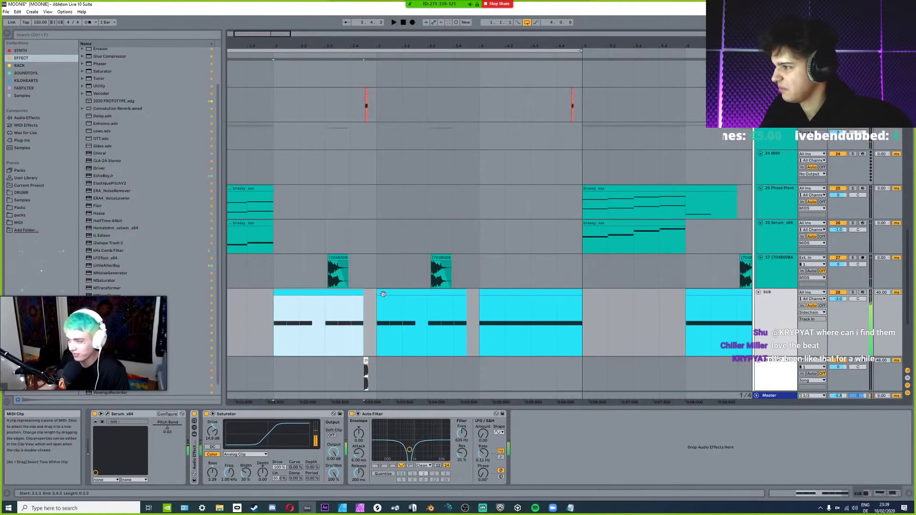
left_click(383, 293, "shift")
left_click(275, 316)
key("space")
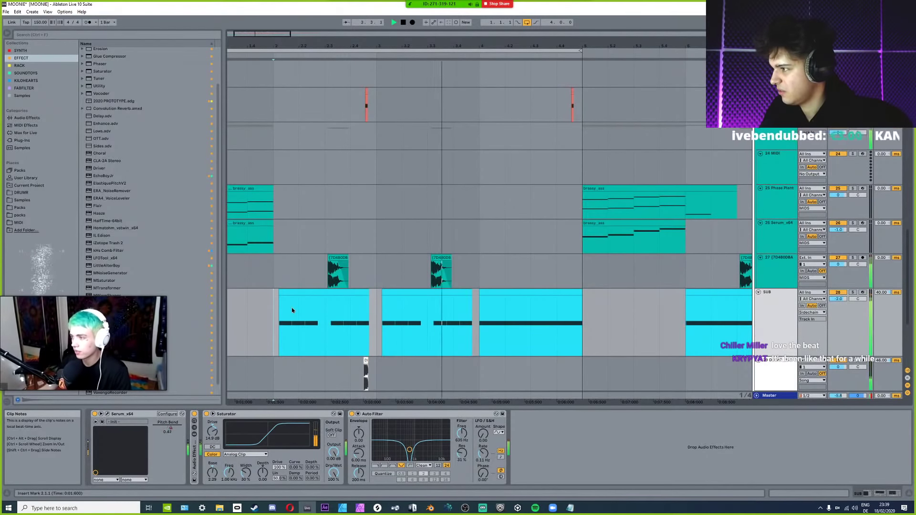
key("space")
Move the two SUB clips back by about half the offset and play again from 2.1.1.
left_click(324, 296)
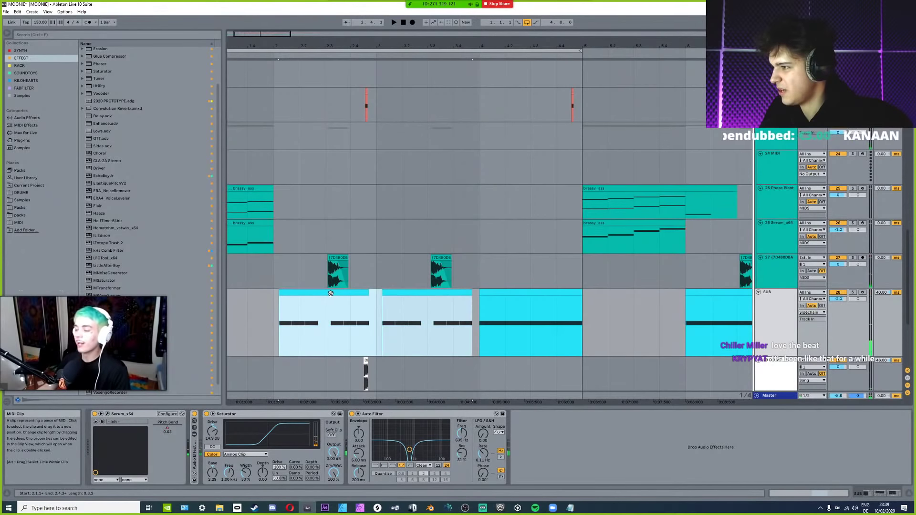
left_click(270, 307)
left_click(331, 293)
left_click(396, 294, "shift")
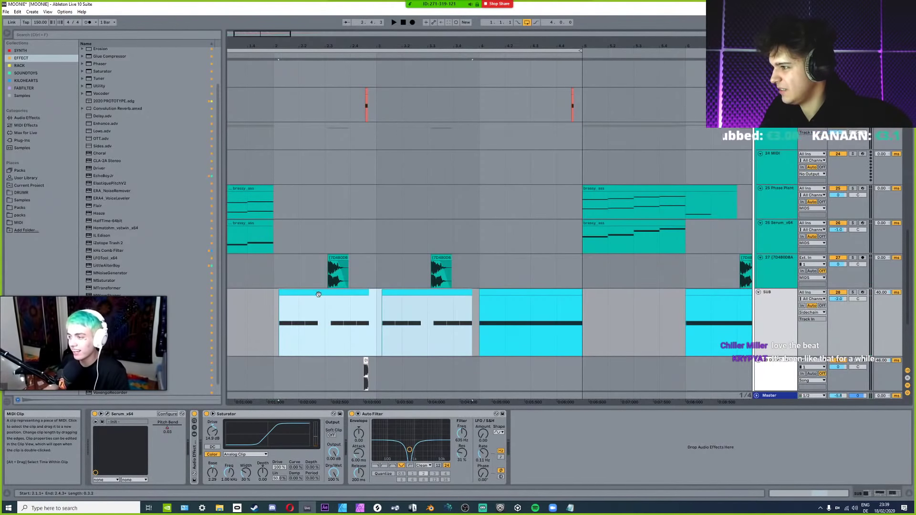
left_click_drag(318, 294, 315, 293)
left_click(266, 323)
key("space")
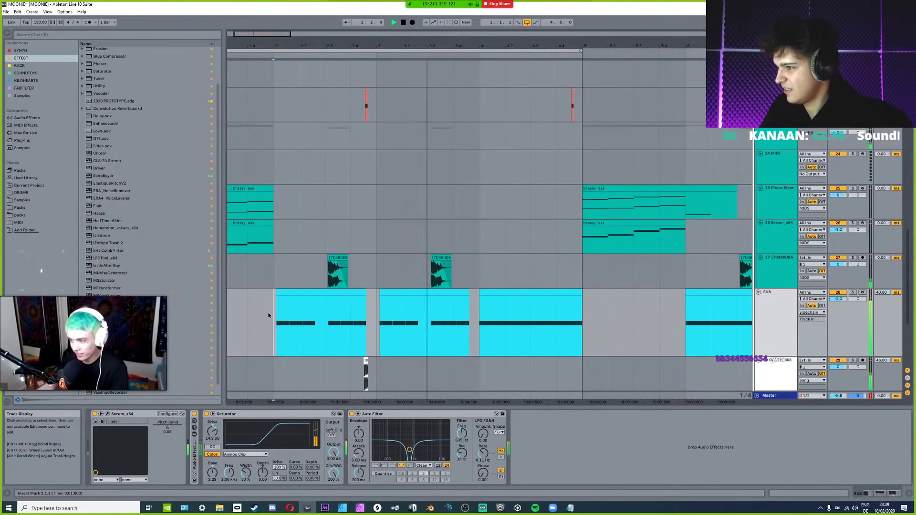
Measure the gap between 2.1.1 and the first SUB clip, and set the SUB track's delay to 80 ms.
key("space")
scroll(272, 317, "up", 10)
left_click_drag(276, 323, 343, 328)
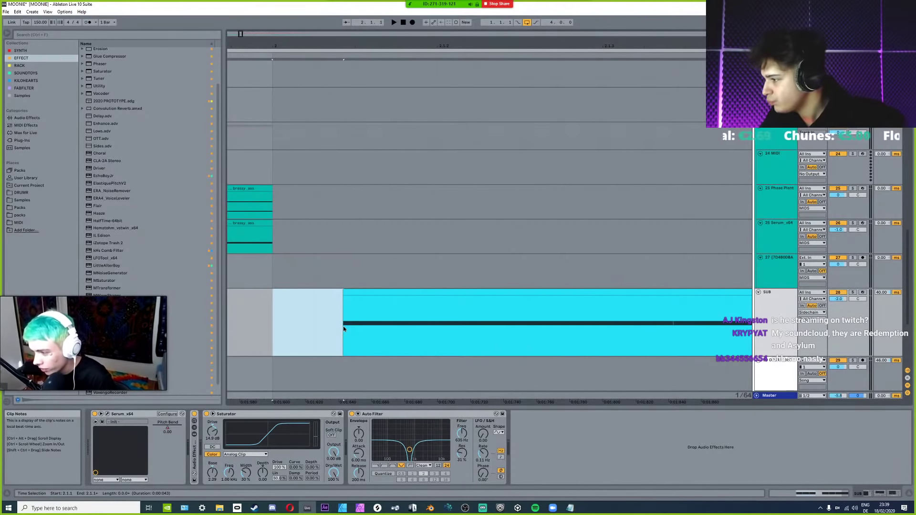
left_click(297, 316)
scroll(302, 323, "down", 5)
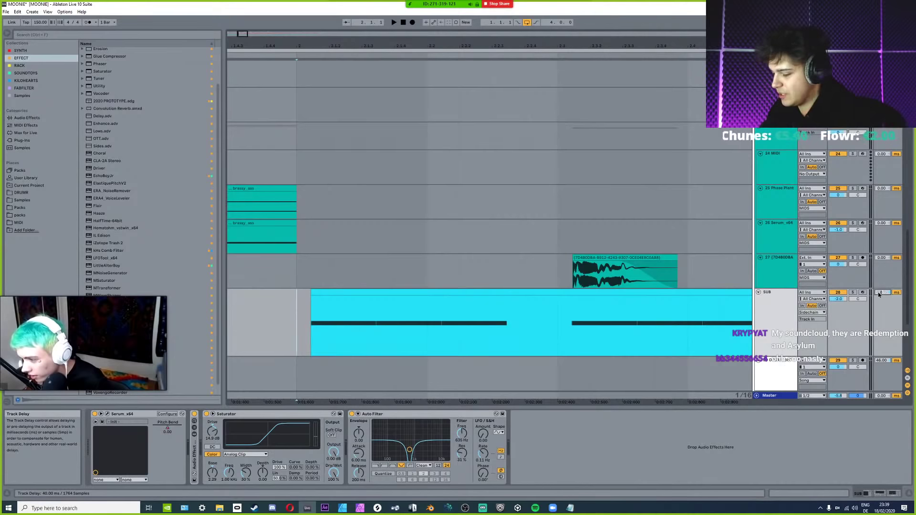
scroll(409, 293, "down", 4)
Move the first two SUB clips back onto 2.1.1 and 3.1.1 and play the section from 2.1.1.
left_click(409, 286)
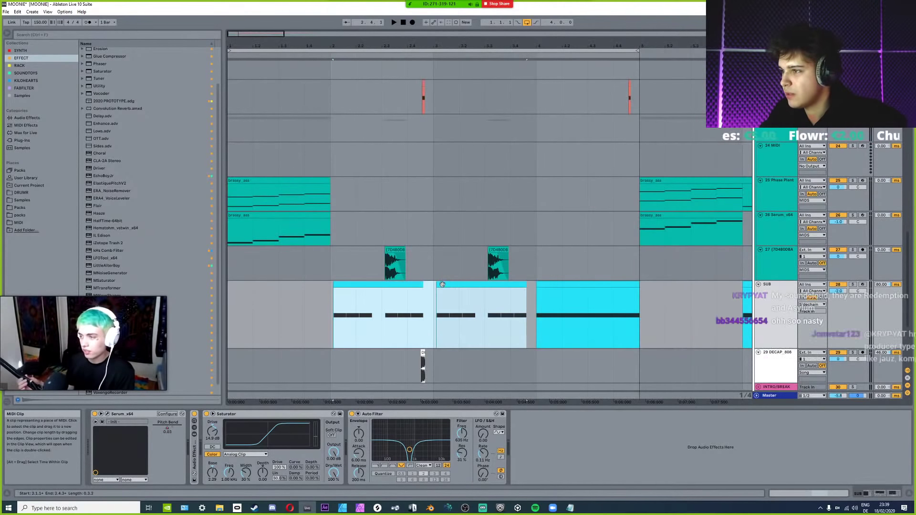
left_click(447, 286, "shift")
left_click_drag(447, 286, 444, 286)
left_click(334, 313)
key("space")
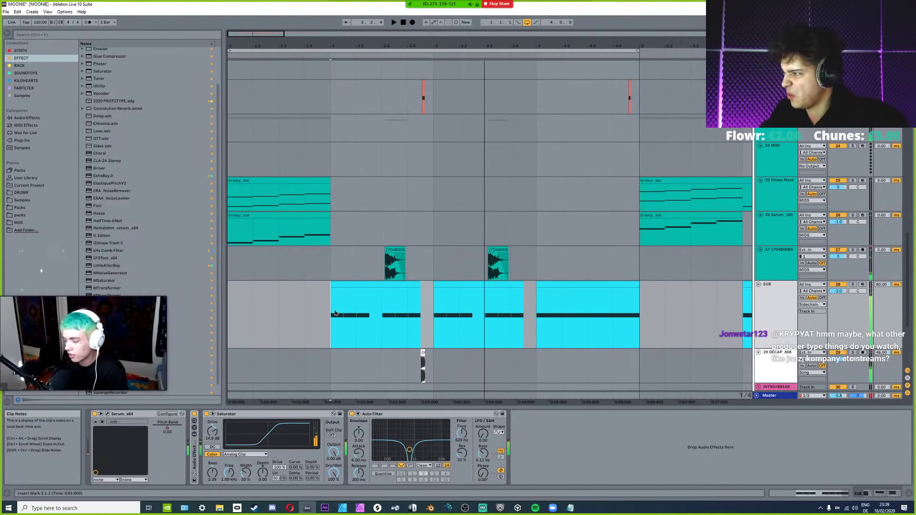
key("space")
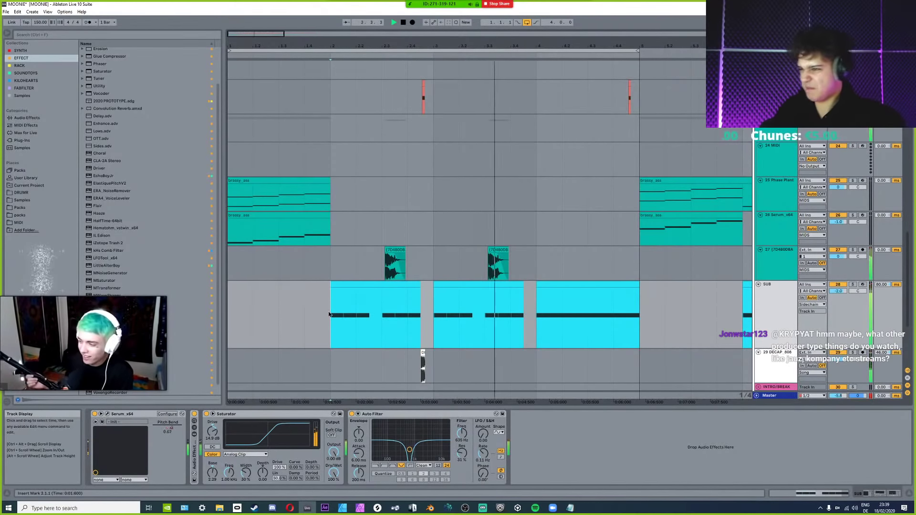
key("space")
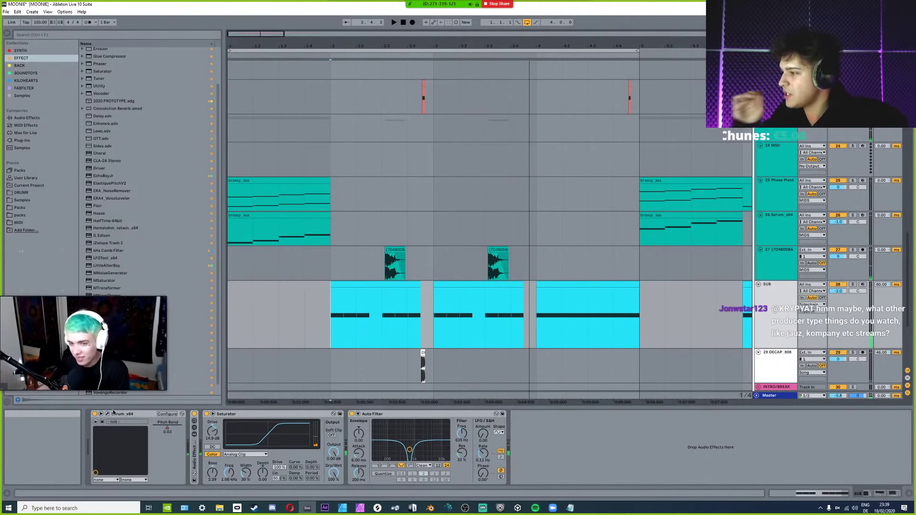
Open the SUB track's Serum, assign Env 2 to oscillator A's coarse pitch and show the modulation matrix.
left_click(107, 414)
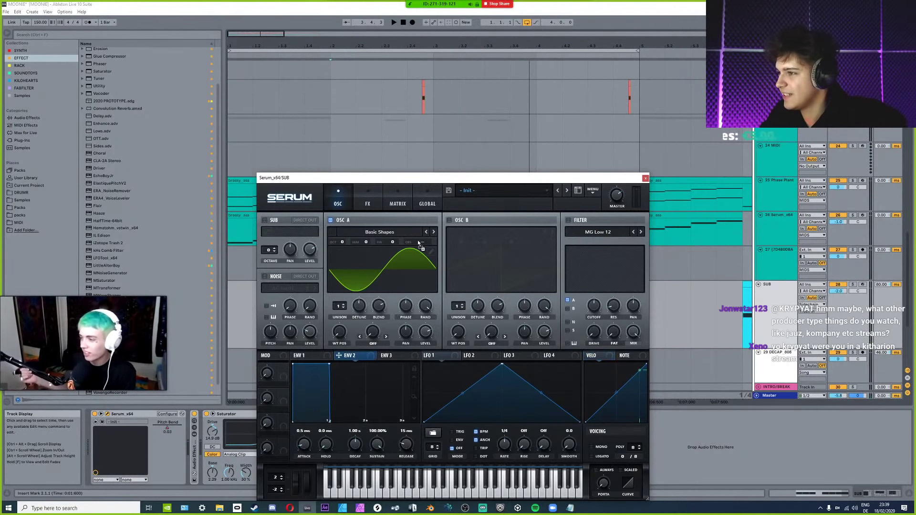
left_click_drag(418, 244, 418, 244)
left_click(427, 204)
left_click(398, 203)
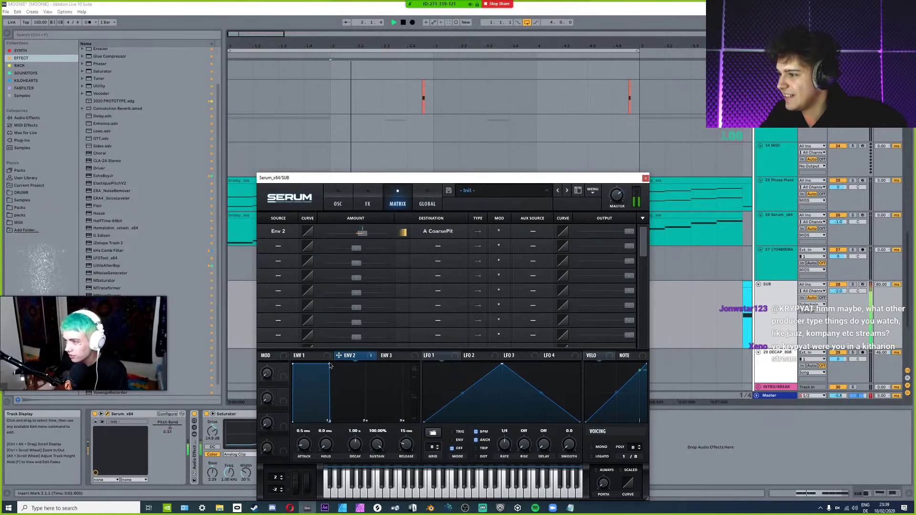
Shape Env 2 with a 16 ms attack, 66 ms decay and 0% sustain, and close Serum.
left_click_drag(329, 365, 290, 468)
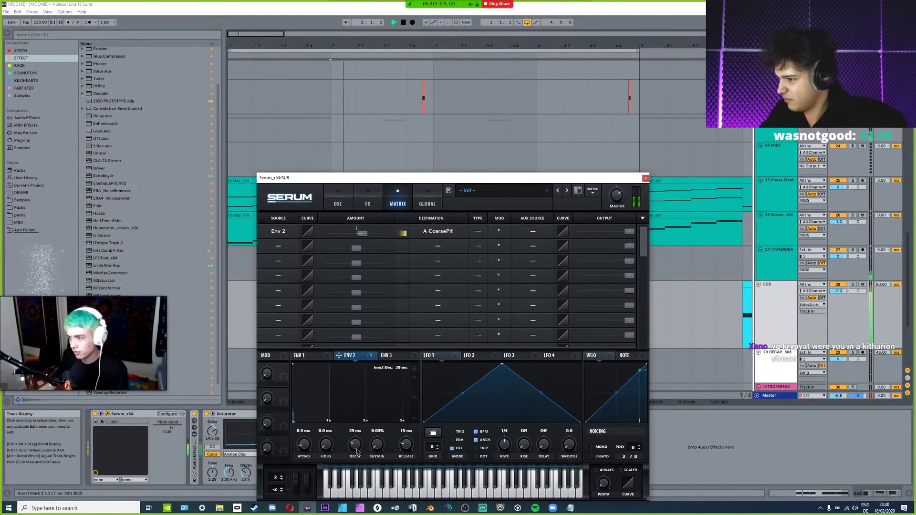
mouse_move(309, 450)
left_mouse_down()
mouse_move(314, 431)
mouse_move(308, 457)
left_mouse_up()
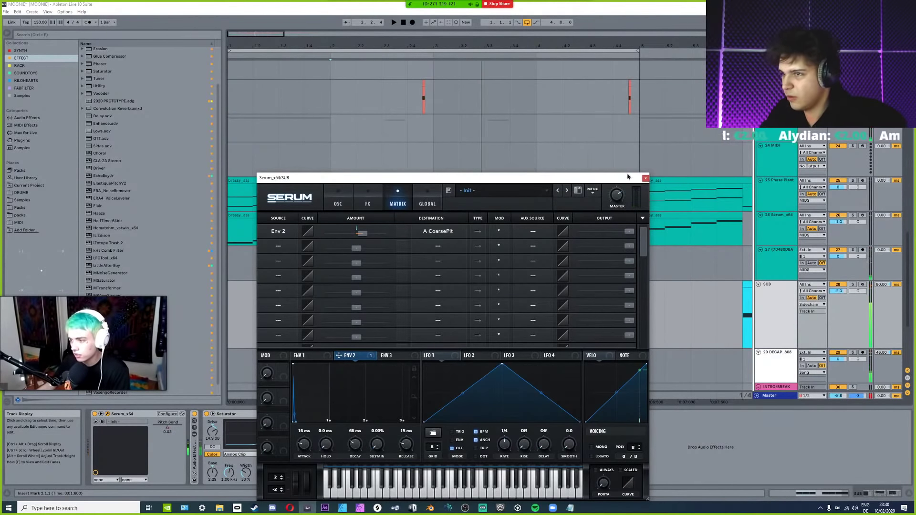
left_click(645, 178)
Listen to the new sub sound from 2.1.1, first soloed and again within the full mix.
key("space")
left_click(852, 285)
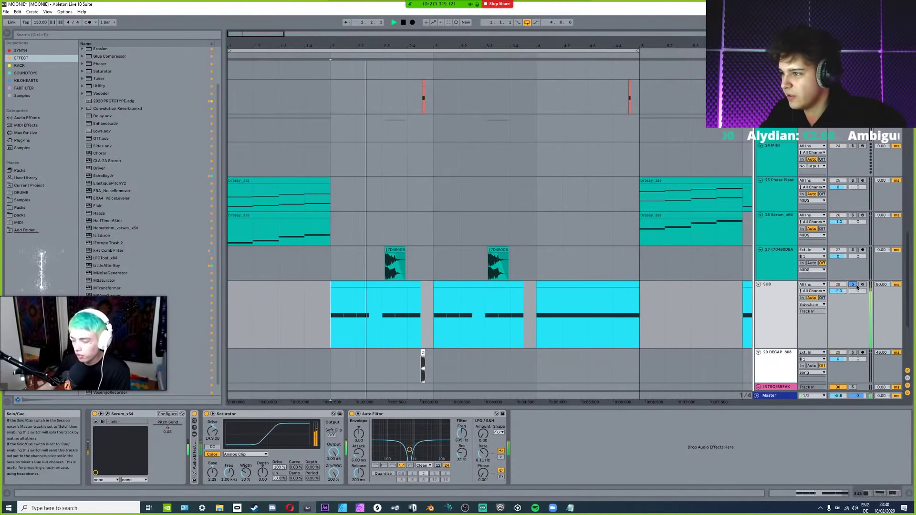
left_click(853, 285)
key("space")
key("space")
key("space")
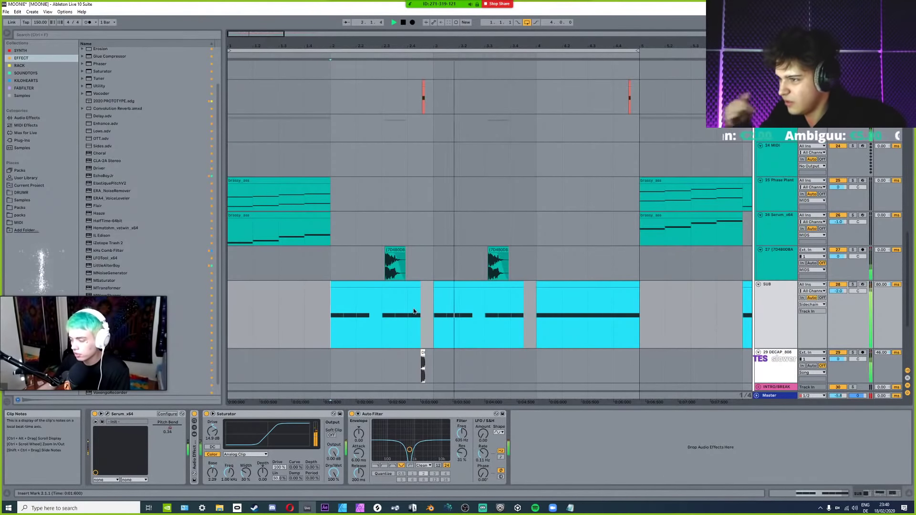
scroll(413, 311, "down", 2)
key("space")
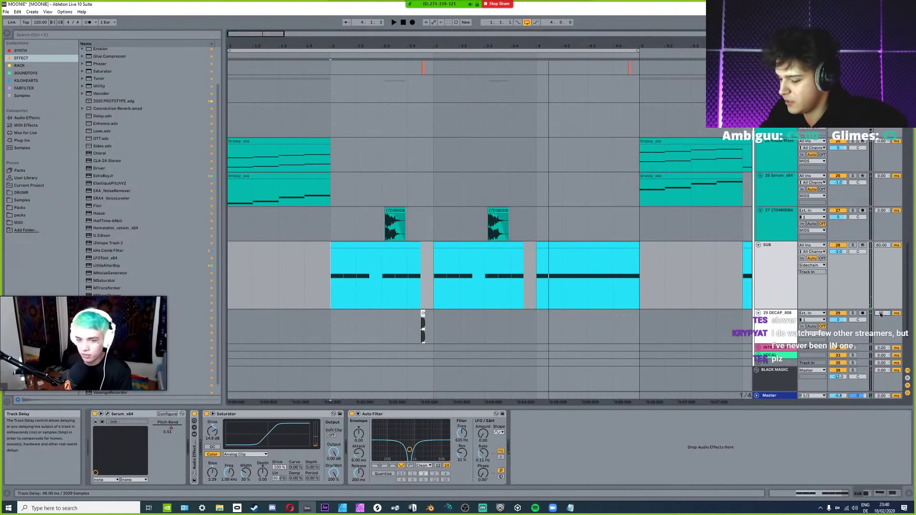
Match the DECAP_808 track's delay to the SUB track's, play the section from 2.1.1 and save the project.
left_click(343, 323)
key("space")
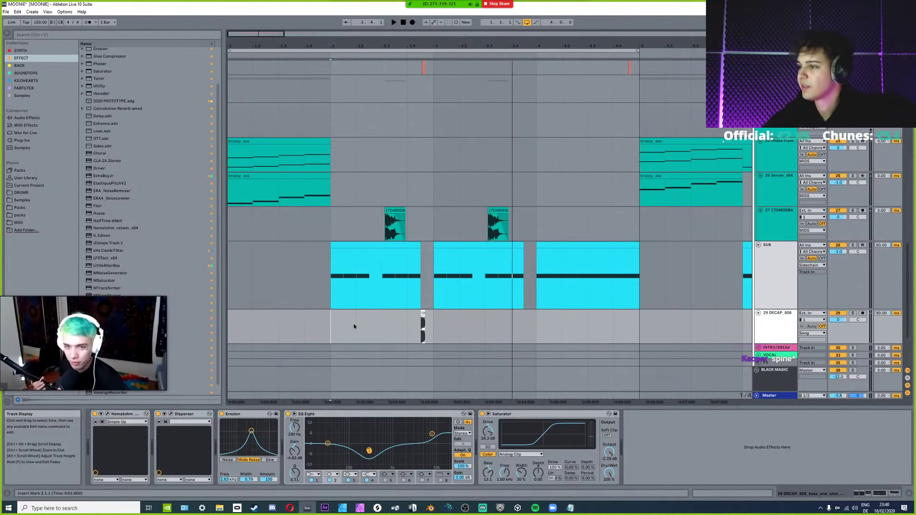
key("ctrl+s")
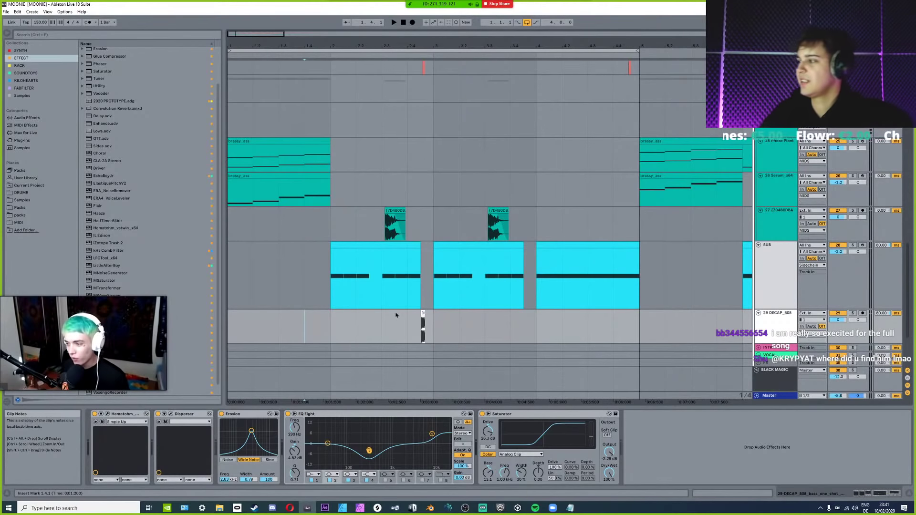
Paste the first SUB clip over the one at 4.1.1, delete the leftover just before 5.1.1 and save the project.
scroll(411, 315, "down", 4)
left_click(231, 323)
scroll(231, 323, "up", 4)
scroll(468, 312, "down", 2)
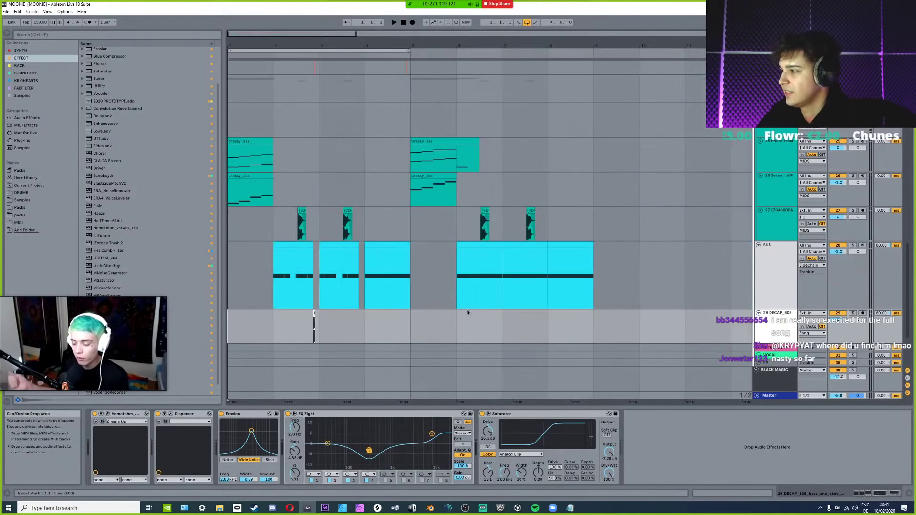
scroll(282, 185, "up", 3)
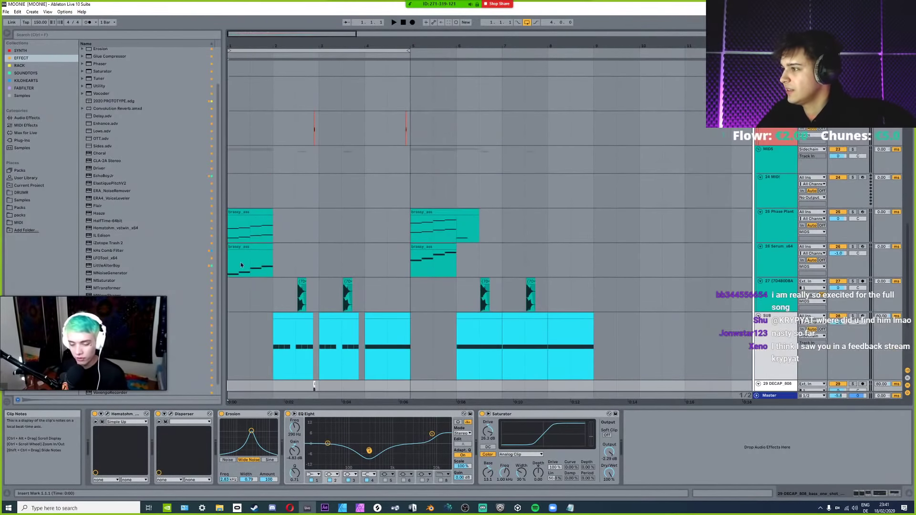
left_click(237, 265)
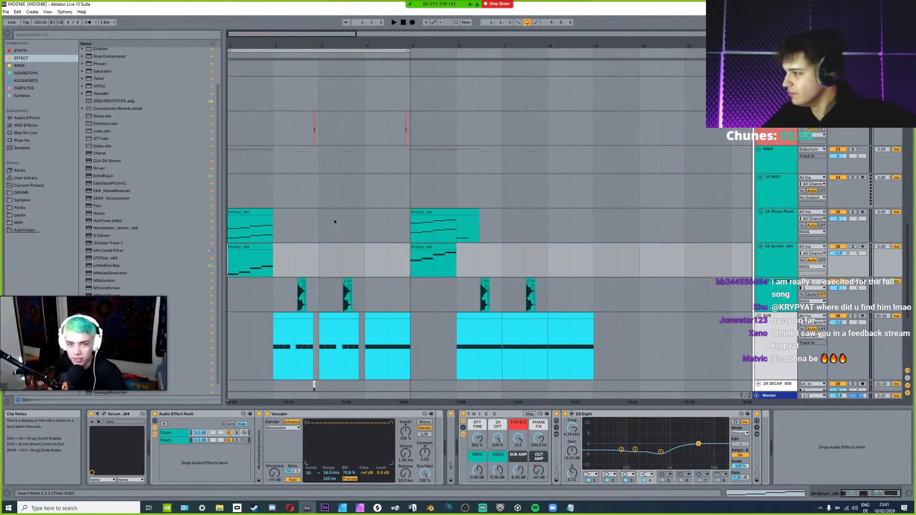
left_click(289, 311)
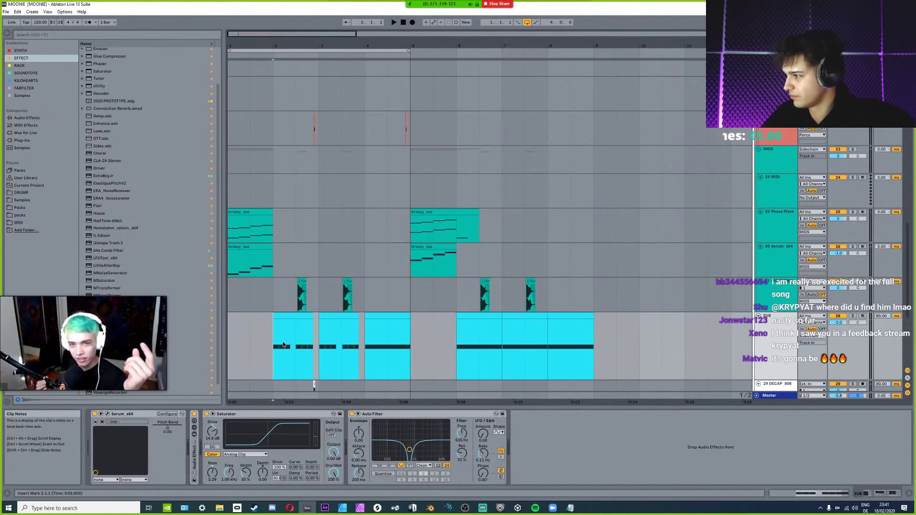
left_click(288, 314)
key("ctrl+c")
left_click(364, 329)
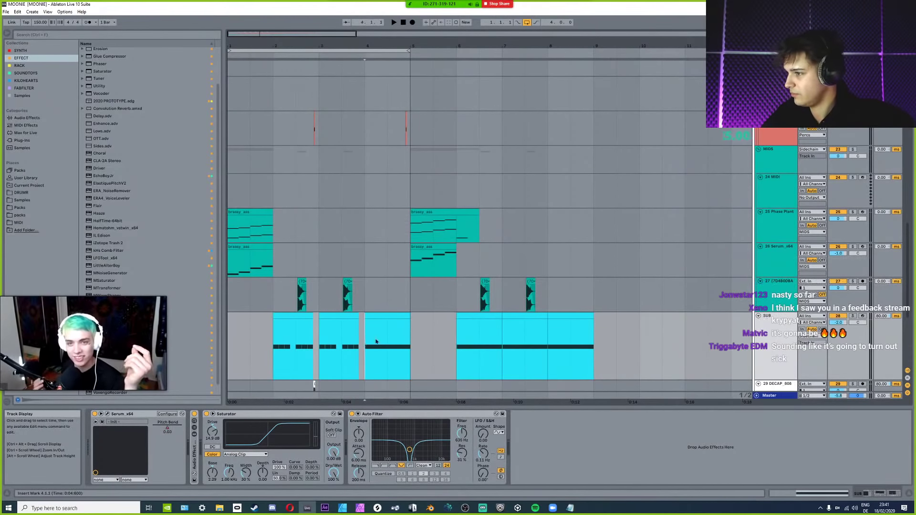
key("ctrl+v")
left_click(406, 316)
key("Delete")
key("ctrl+s")
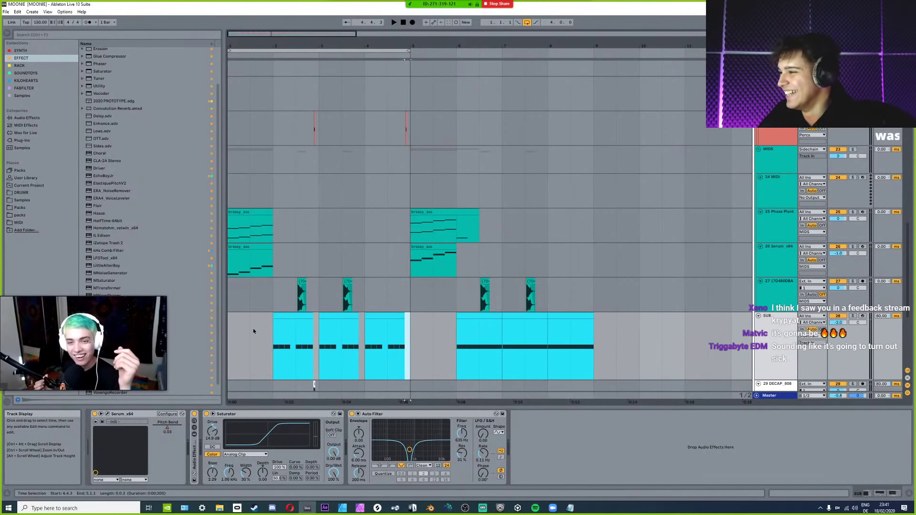
Go to the Cymbals group and play the drop from 2.1.1 to check the cymbals' timing.
left_click(268, 335)
scroll(279, 167, "up", 5)
scroll(279, 168, "up", 10)
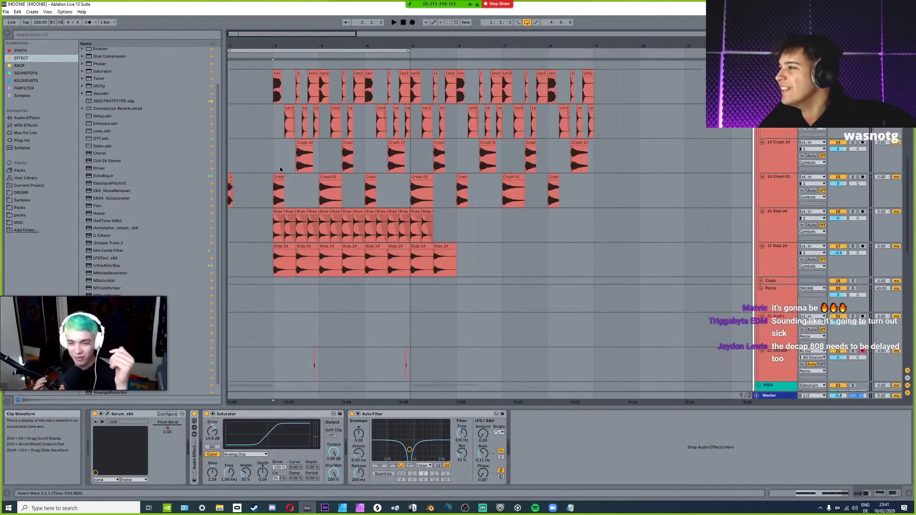
left_click(275, 192)
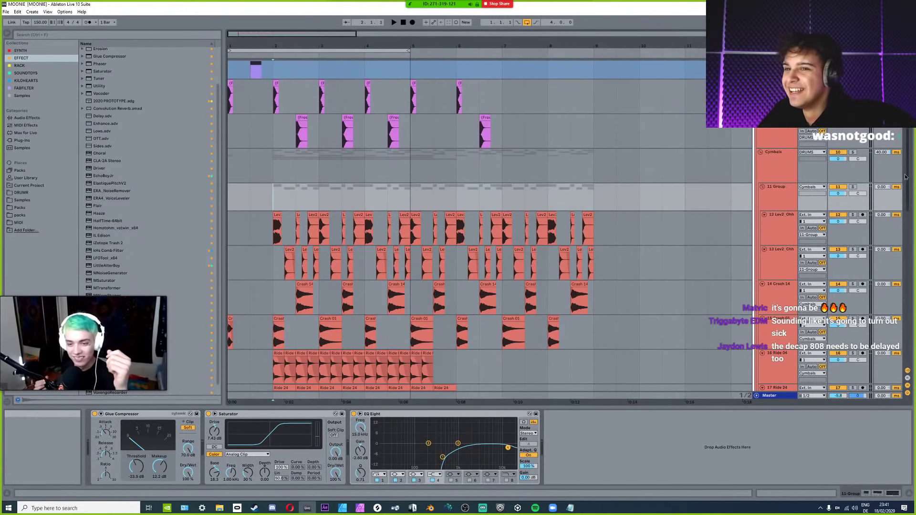
left_click(286, 165)
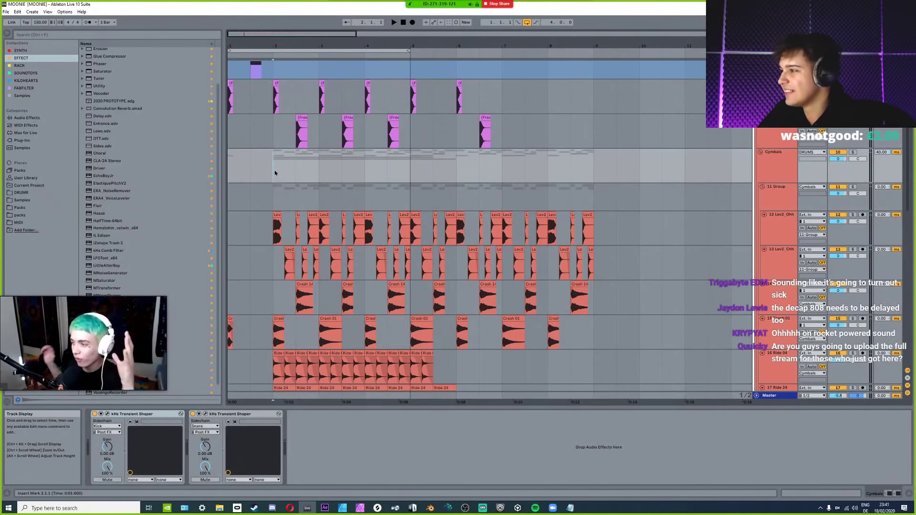
scroll(274, 172, "down", 1)
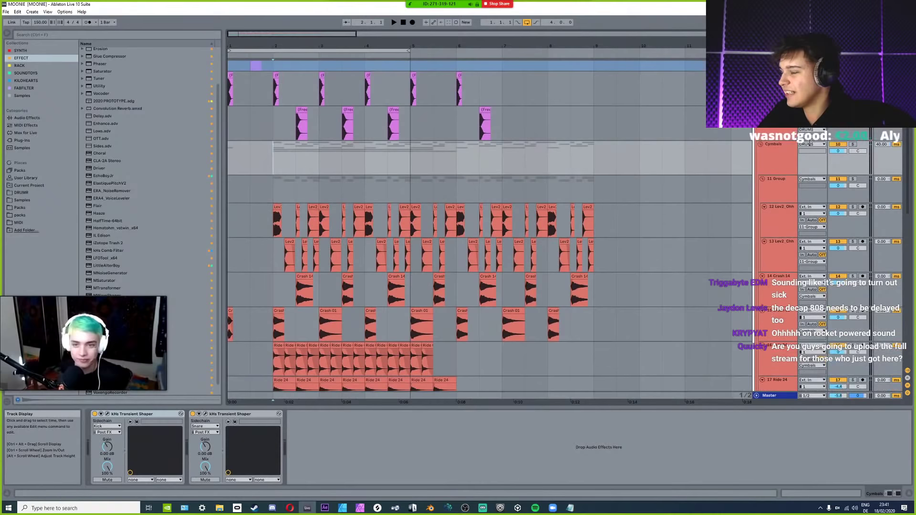
left_click(289, 168)
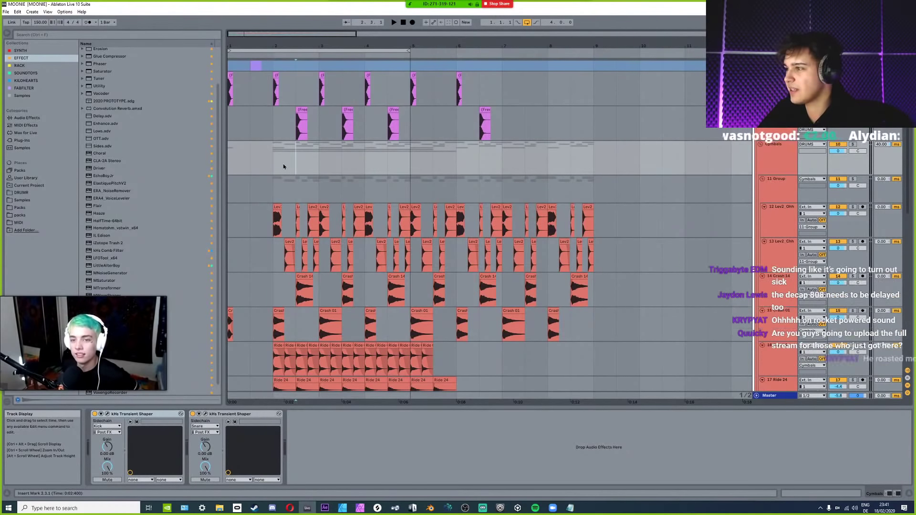
left_click(284, 166)
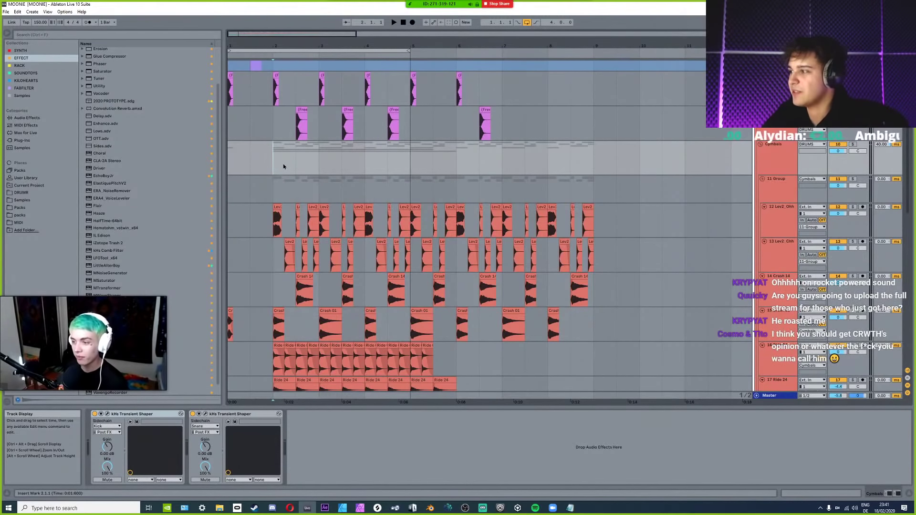
key("space")
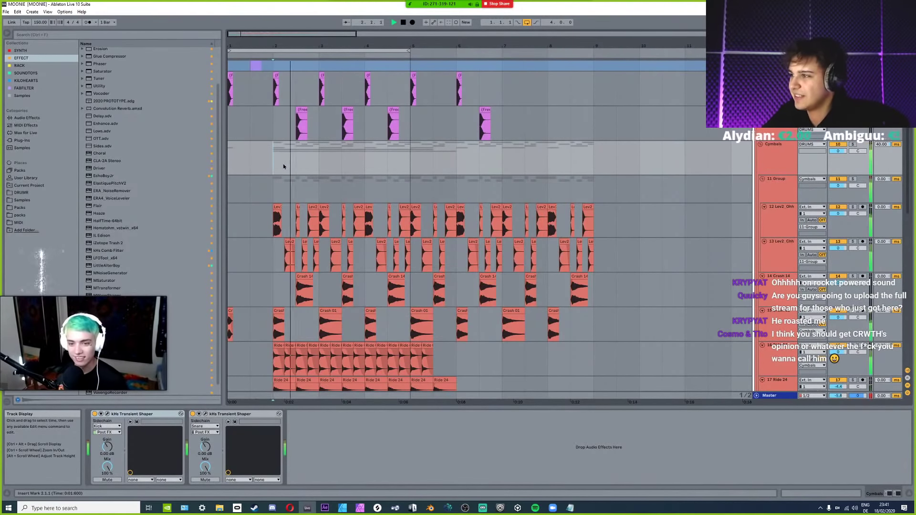
Try an 80 ms track delay on the Cymbals group while playing the drop from 2.1.1.
left_click(880, 146)
type("80")
key("Return")
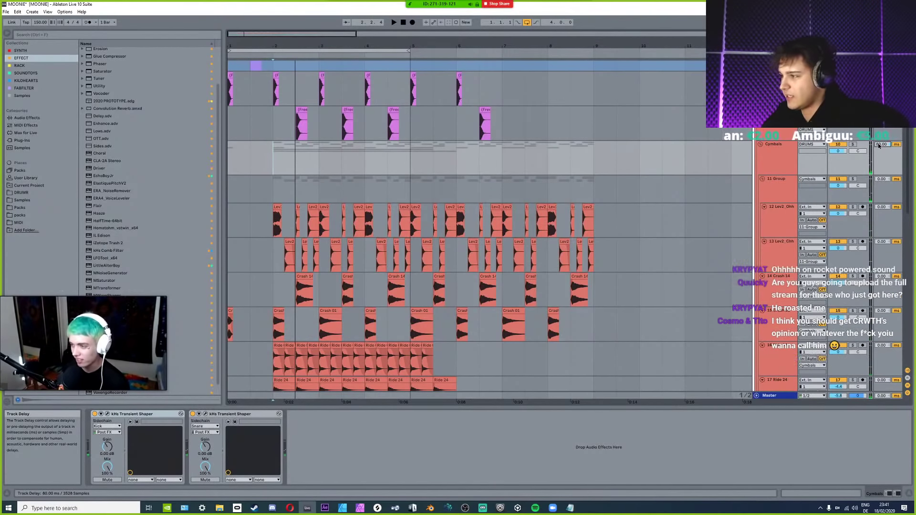
key("space")
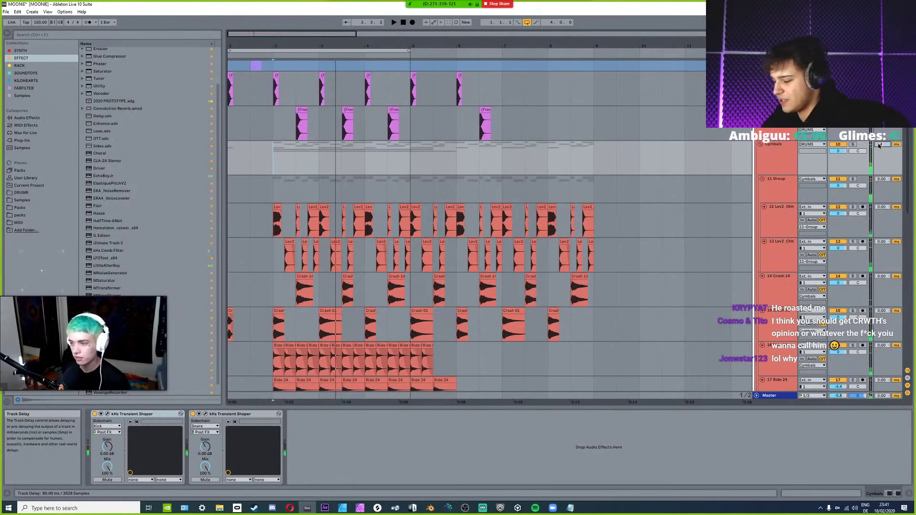
key("space")
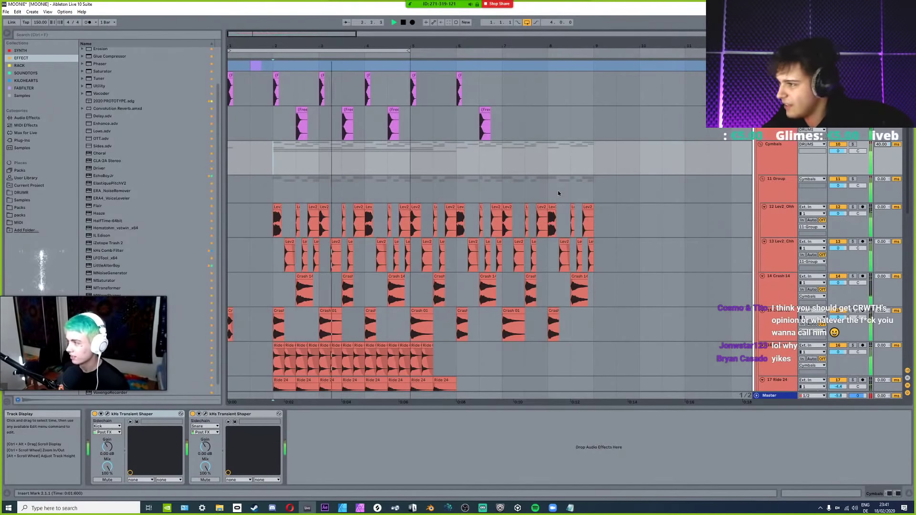
Solo 11 Group inside Cymbals, insert a Compressor after its Glue Compressor and bypass the Glue Compressor.
left_click(265, 191)
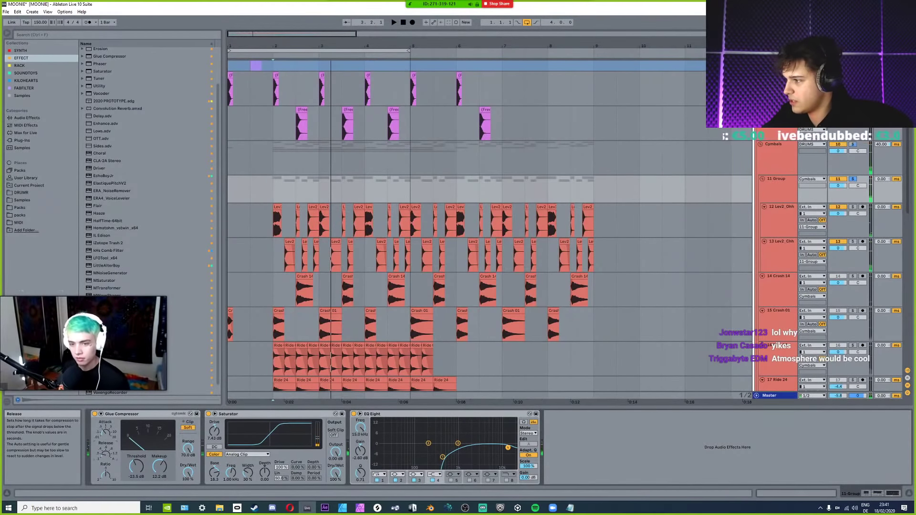
scroll(106, 65, "up", 2)
left_click_drag(106, 65, 220, 436)
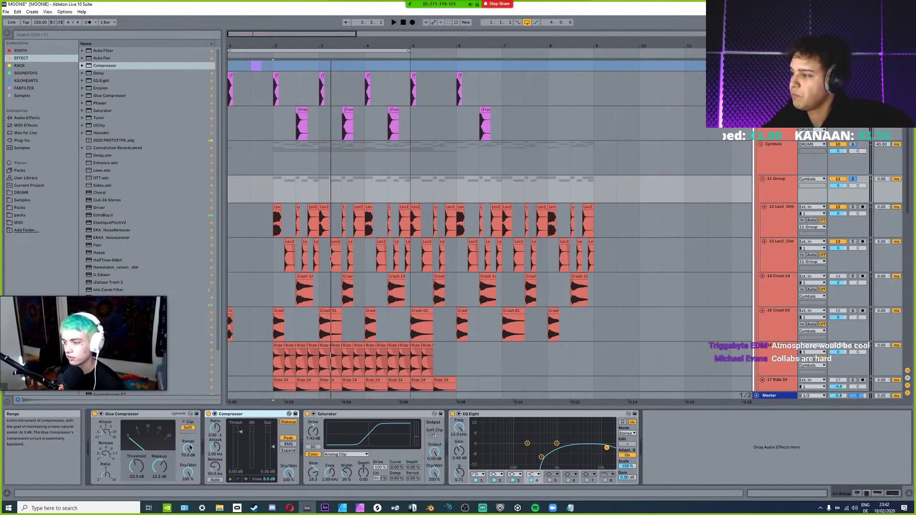
left_click_drag(189, 449, 188, 472)
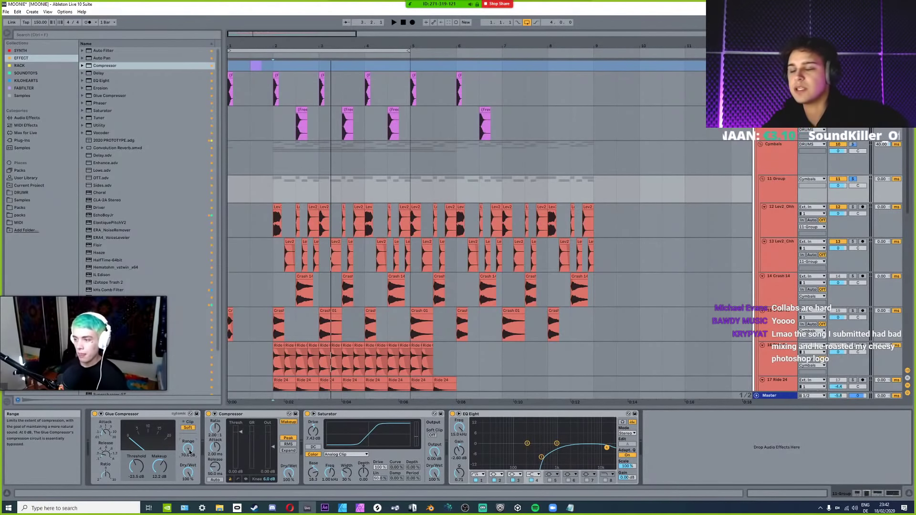
Set the new Compressor to infinite ratio, 0.01 ms attack, 1 ms release and a very low threshold while auditioning from 2.1.1.
key("space")
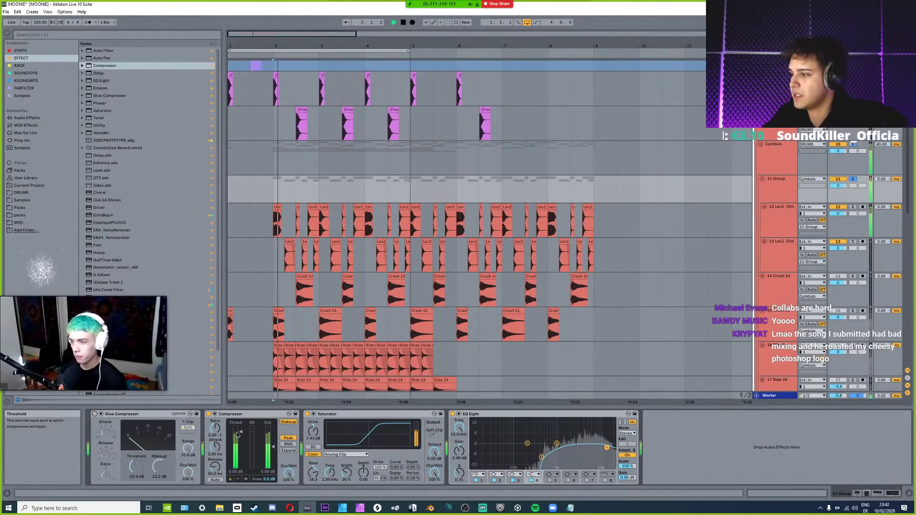
key("space")
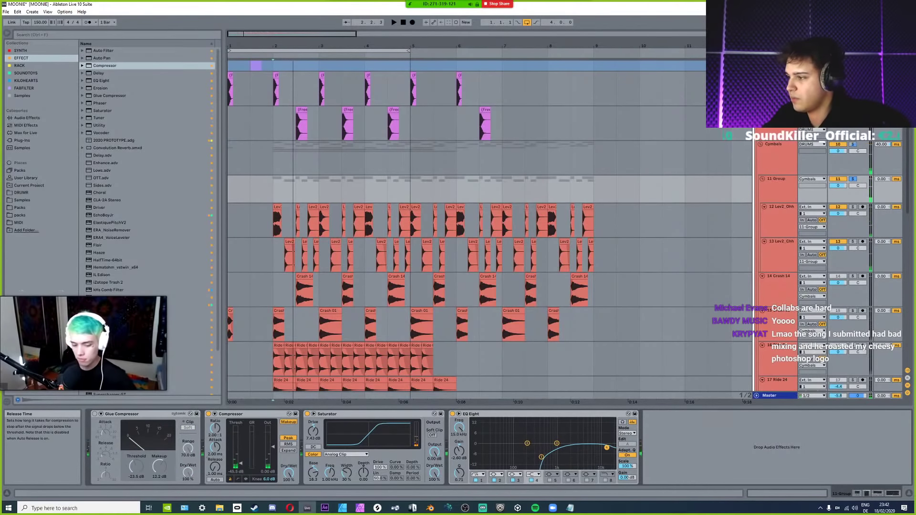
left_click_drag(237, 443, 237, 465)
left_click_drag(215, 428, 216, 422)
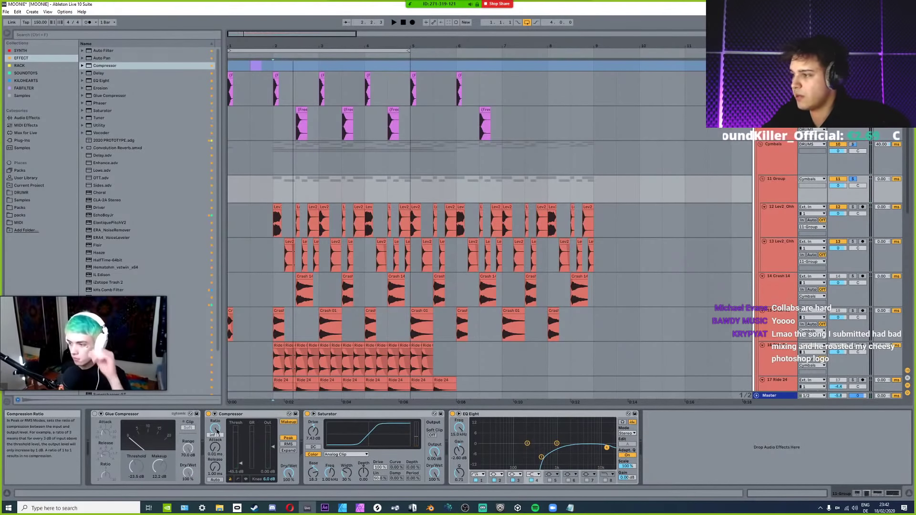
key("space")
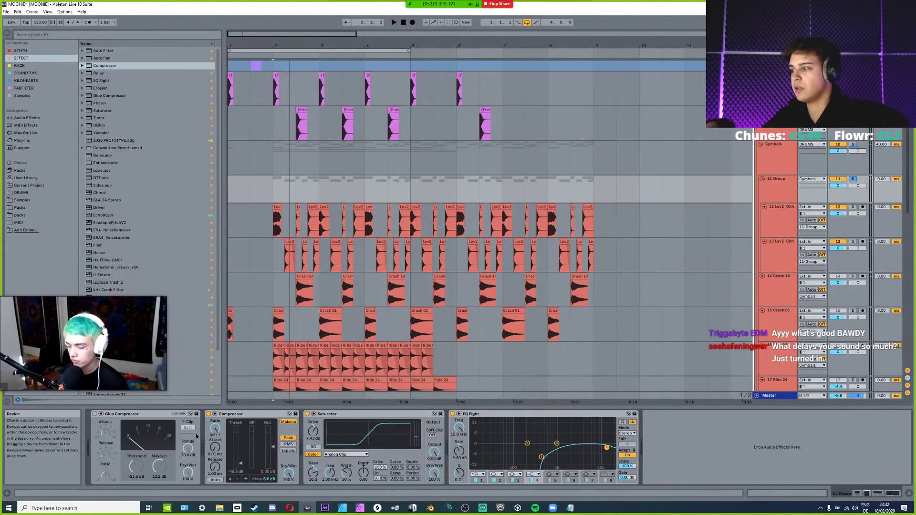
Adjust the Compressor's threshold to -47 dB and its release to about 45 ms while replaying the soloed group.
left_click(124, 413)
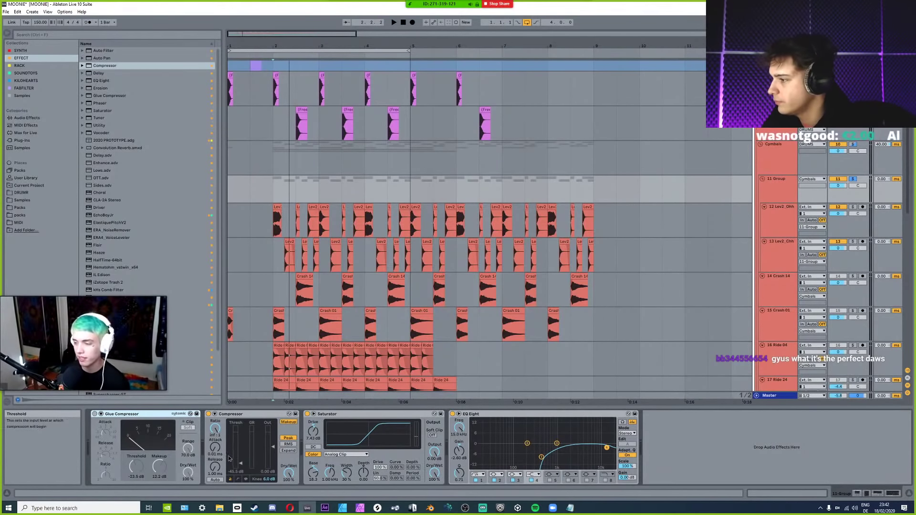
left_click_drag(242, 466, 242, 464)
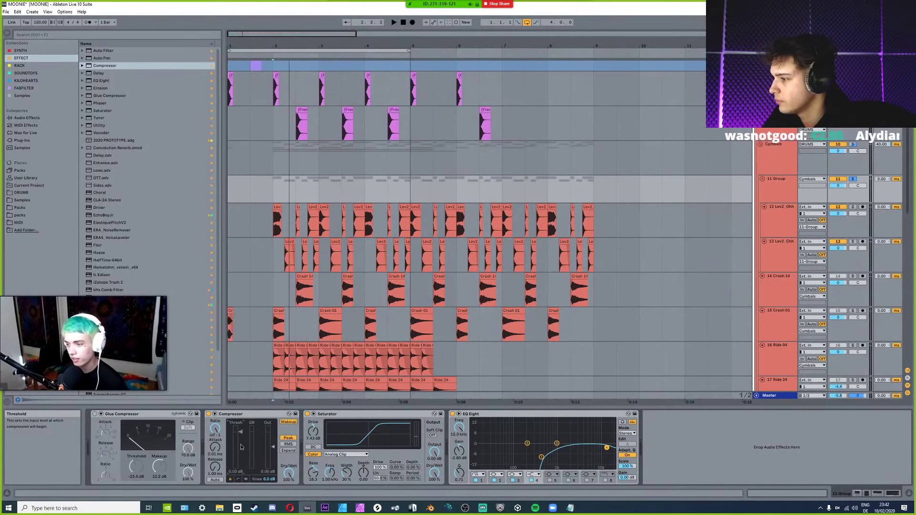
key("space")
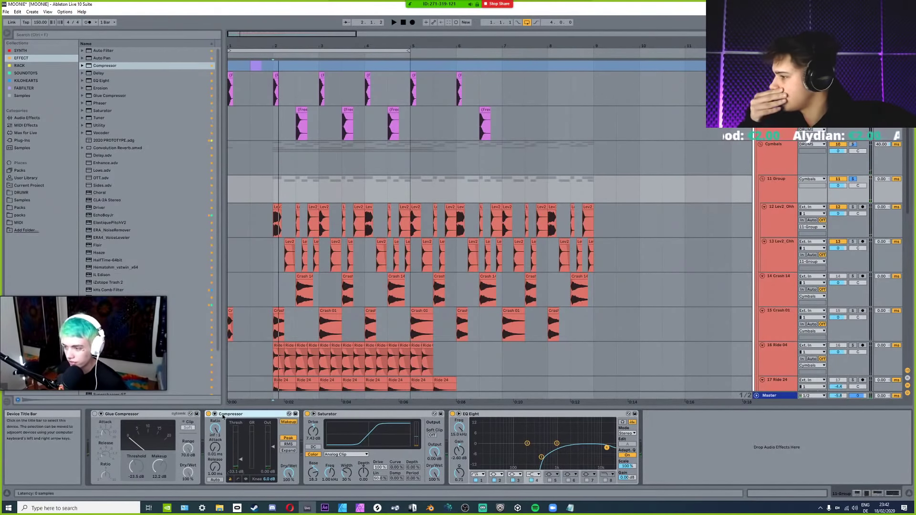
left_click_drag(215, 466, 214, 458)
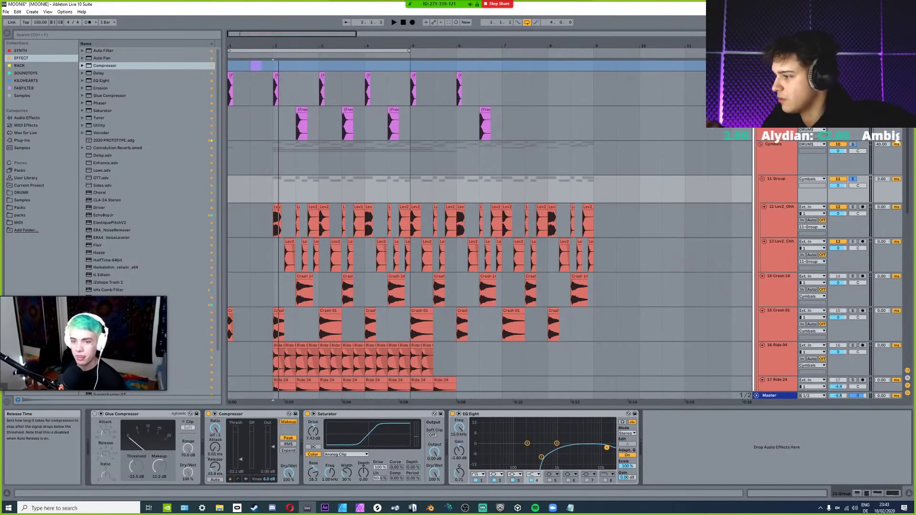
key("space")
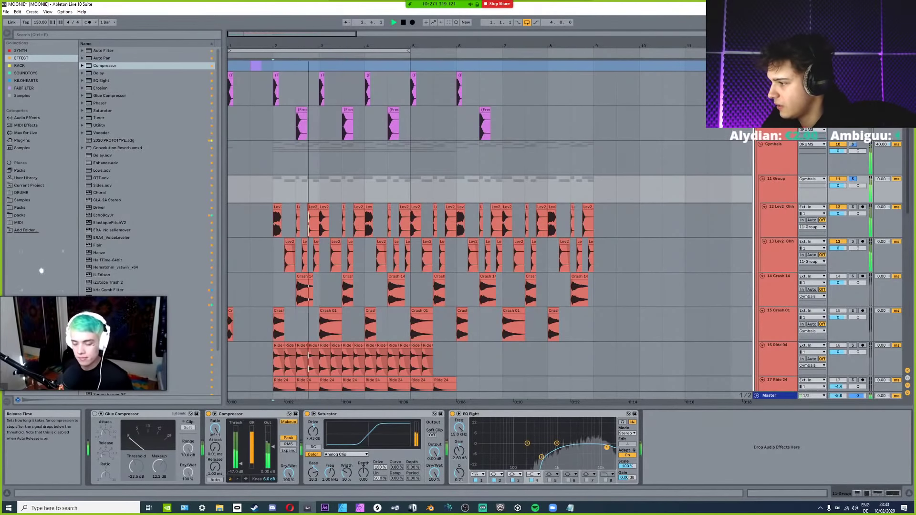
left_click_drag(215, 466, 214, 461)
key("space")
key("space")
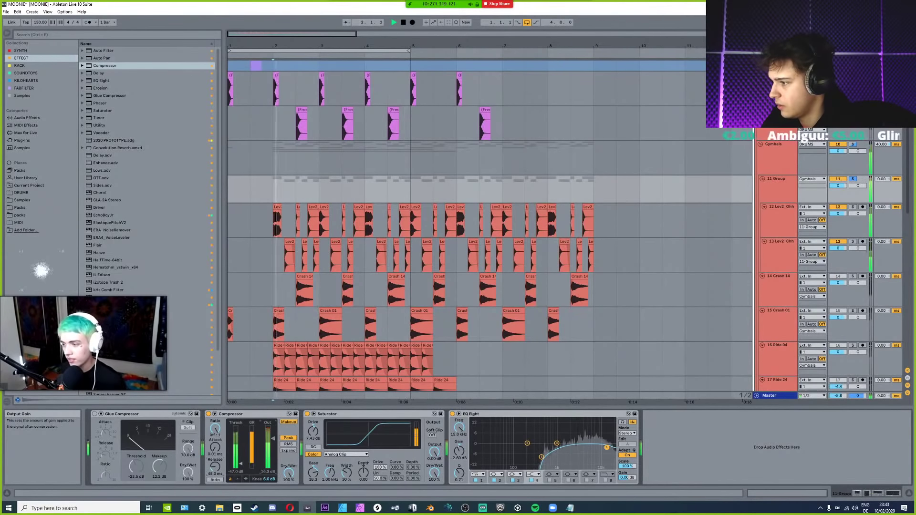
Raise the Compressor's output gain to about 23 dB, lengthen its attack slightly, and bypass it in favour of the Glue Compressor.
left_click_drag(273, 447, 273, 440)
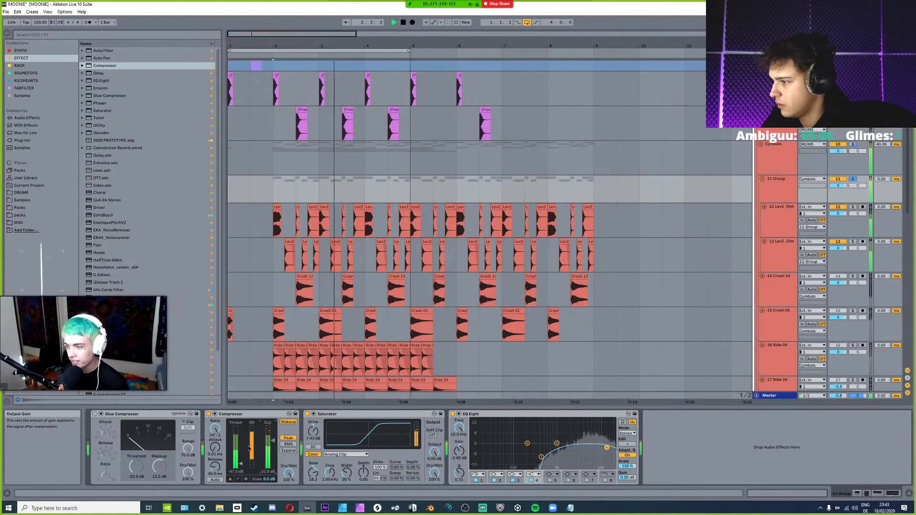
left_click_drag(215, 447, 214, 445)
left_click(208, 414)
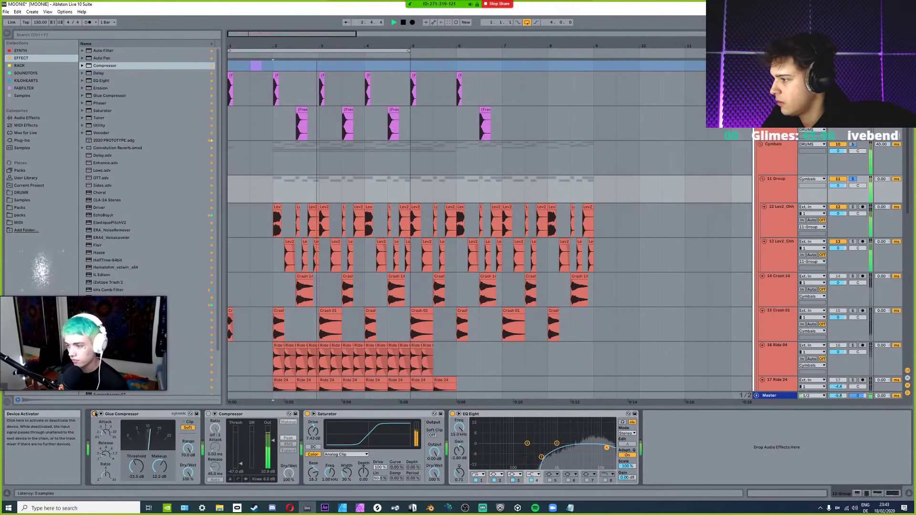
Try stacking three duplicates of the Glue Compressor on 11 Group and undo them.
left_click(125, 415)
double_click(125, 415)
key("ctrl+d")
key("ctrl+d")
key("ctrl+d")
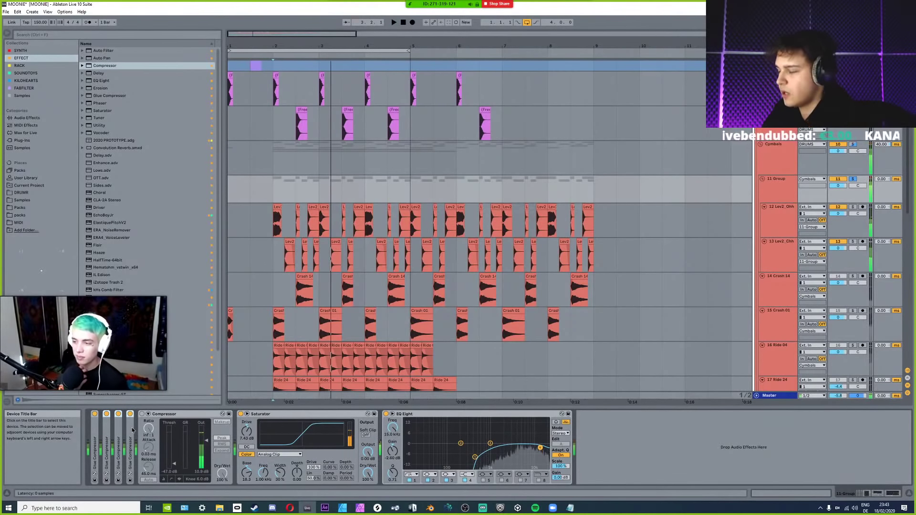
key("ctrl+z")
key("ctrl+z")
key("ctrl+z")
key("ctrl+z")
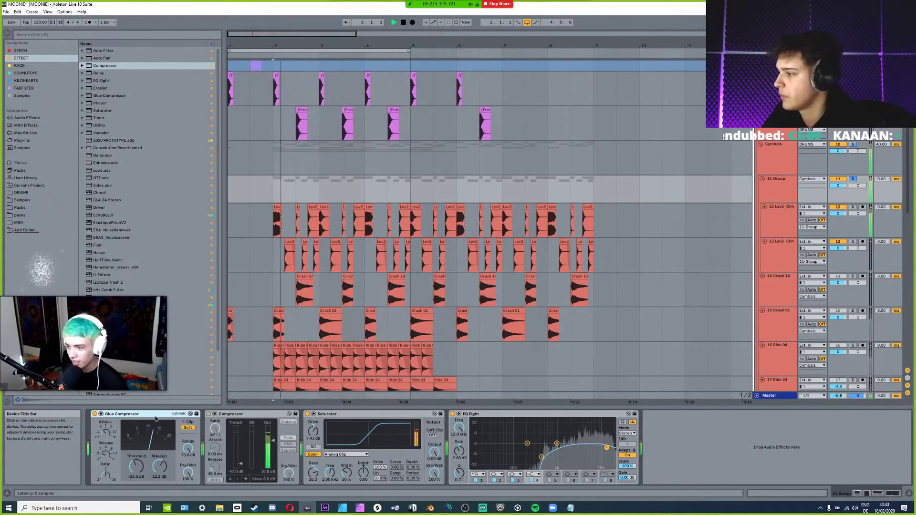
Switch 11 Group from the Glue Compressor to the Compressor and lower its output gain to 4.29 dB while auditioning.
left_click(214, 414)
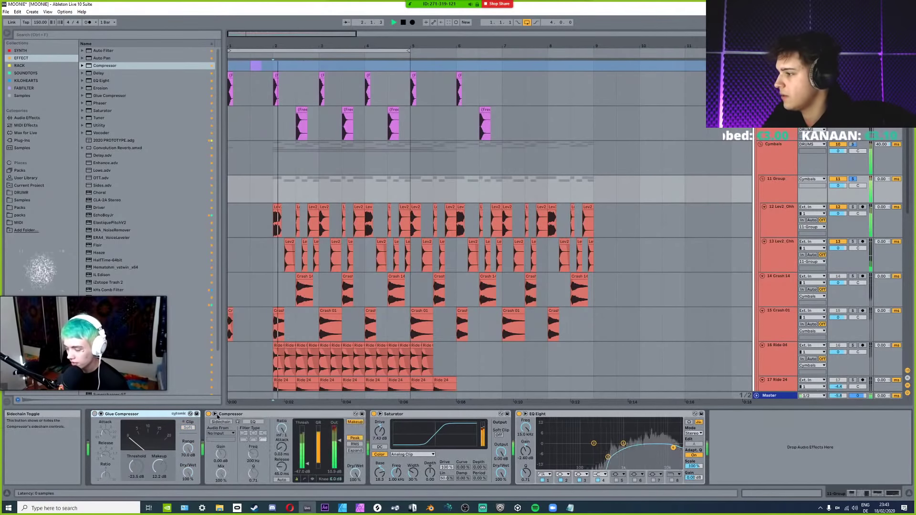
left_click(214, 414)
key("space")
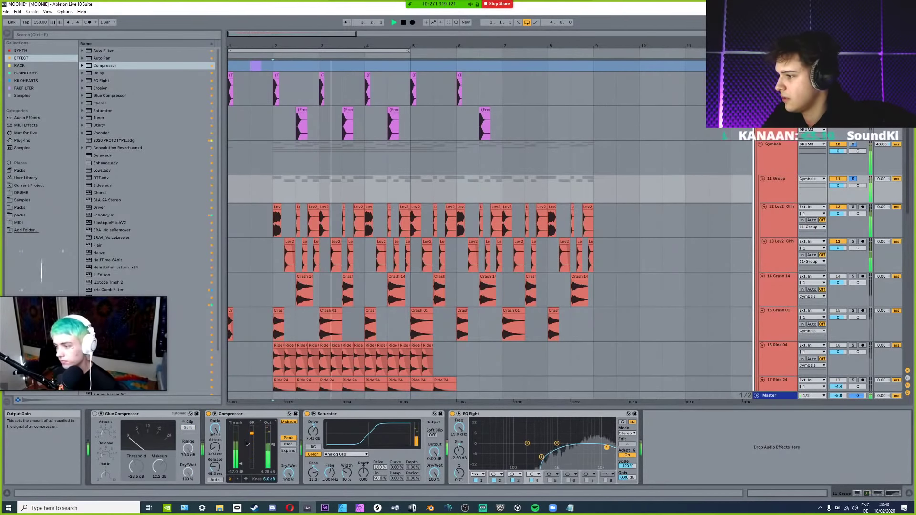
key("space")
left_click(221, 415)
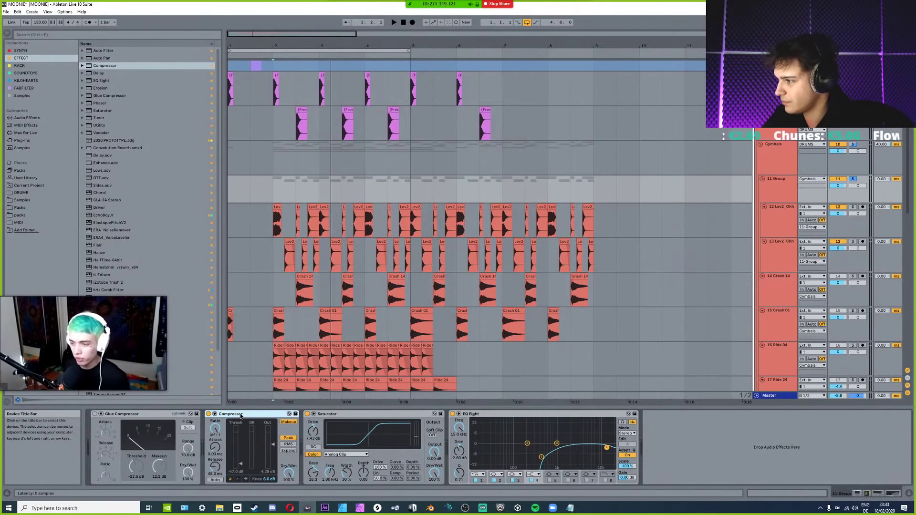
Set the Compressor's ratio to 32:1 and replay the soloed cymbal group.
left_click_drag(215, 429, 215, 430)
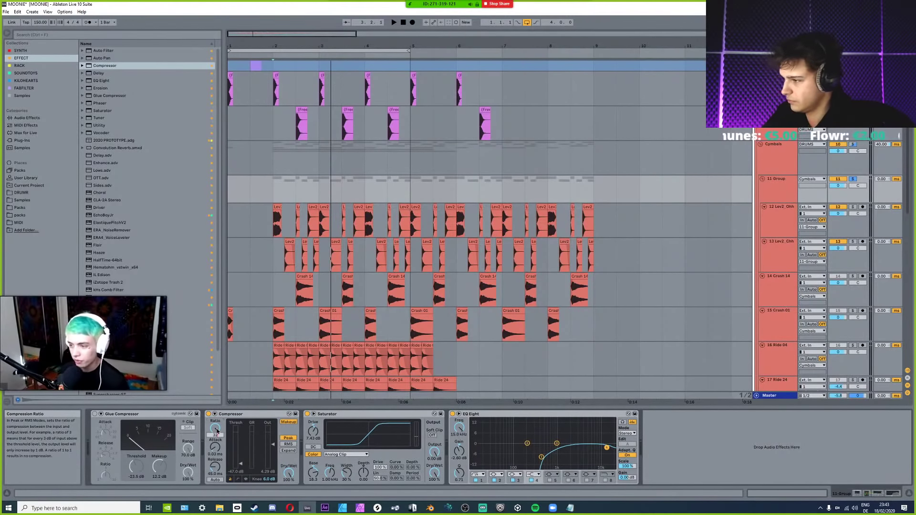
left_click(240, 419)
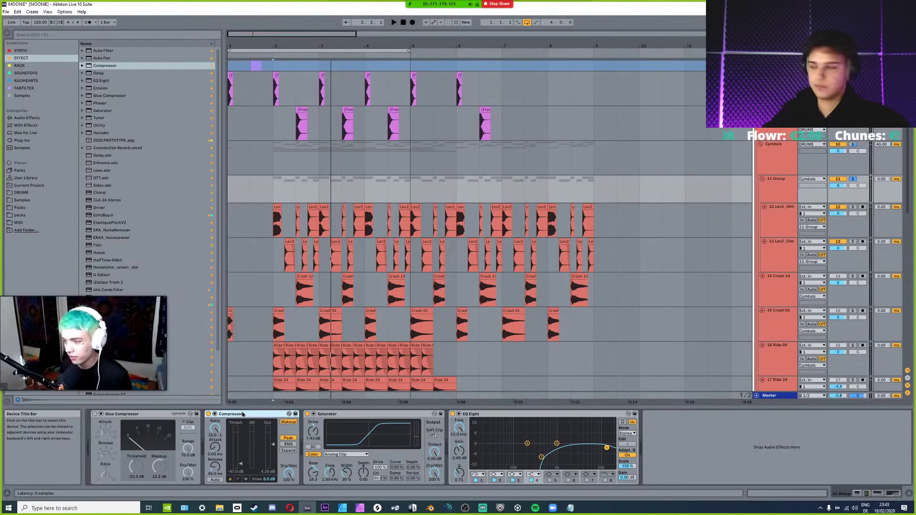
key("space")
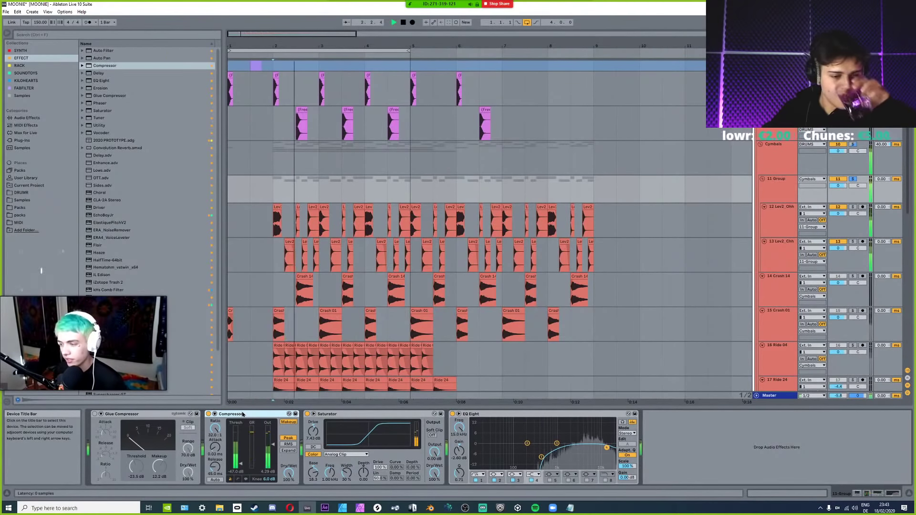
key("space")
Unsolo 11 Group, replay the full mix from 2.1.1 and raise the Saturator's drive slightly.
left_click(289, 267)
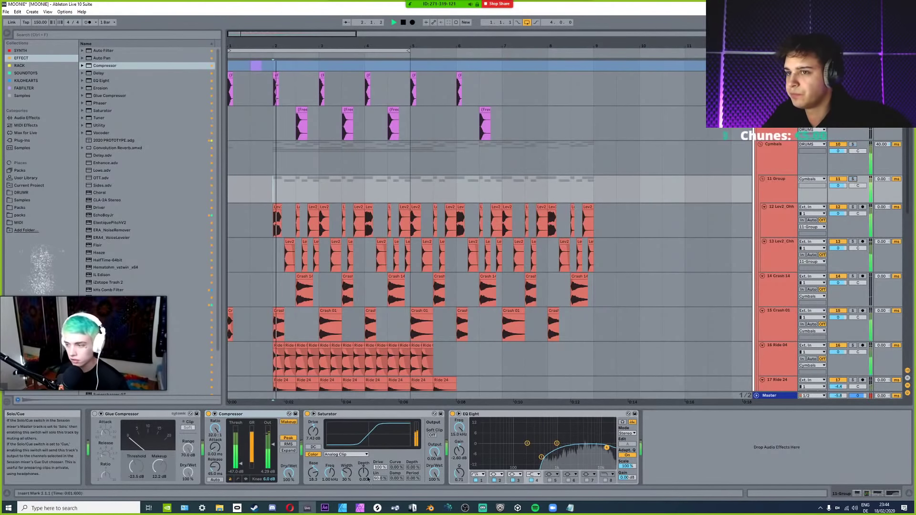
key("space")
mouse_move(352, 424)
left_mouse_down()
mouse_move(352, 401)
mouse_move(352, 422)
left_mouse_up()
key("space")
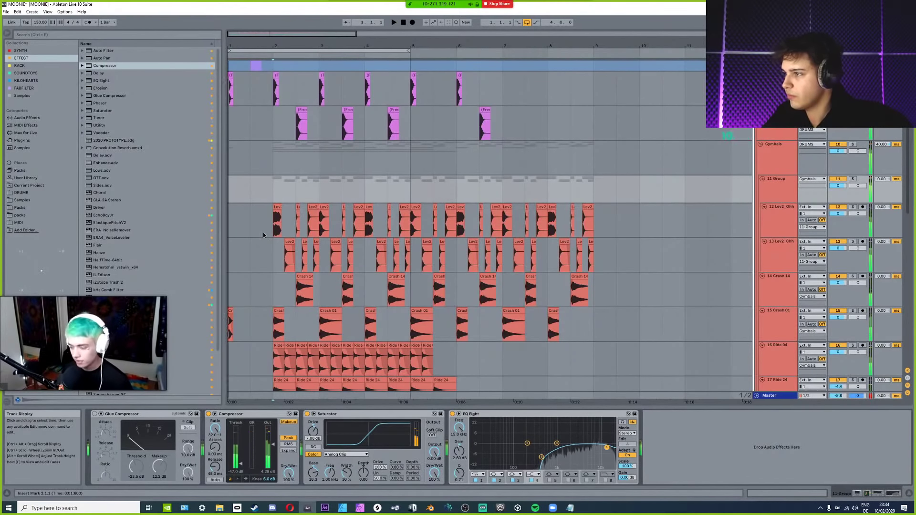
Solo 11 Group and shorten the Lev2_Chh clips at 2.2.1 and 2.4.1 to half a beat each.
scroll(265, 234, "up", 5)
left_click(302, 191)
left_click(325, 188)
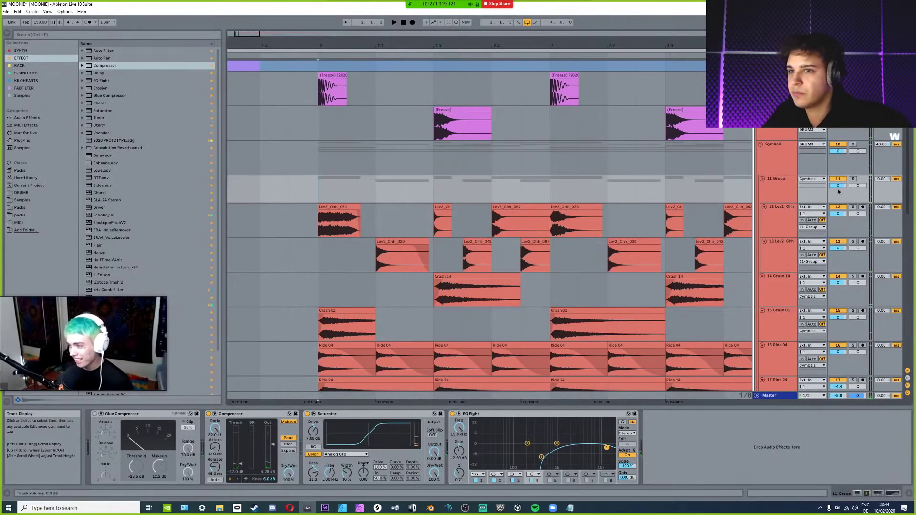
left_click(852, 179)
left_click_drag(377, 258, 397, 259)
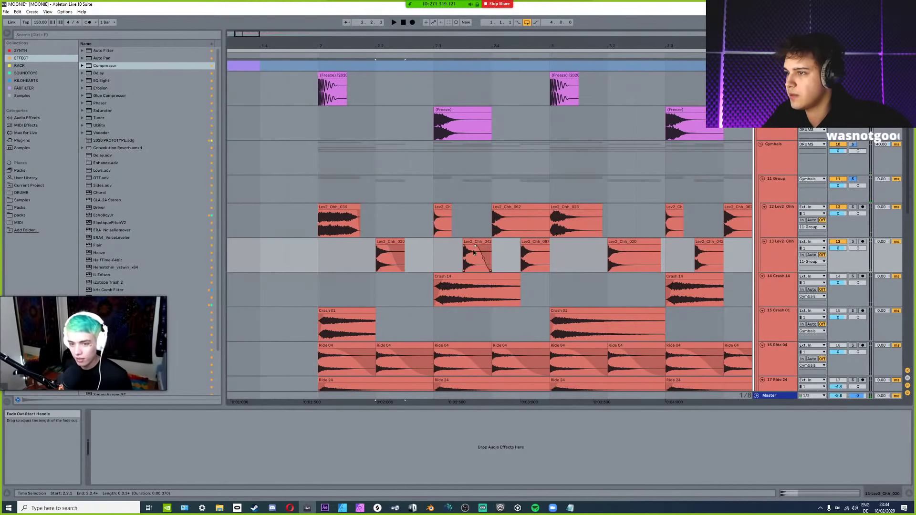
left_click_drag(549, 215, 519, 216)
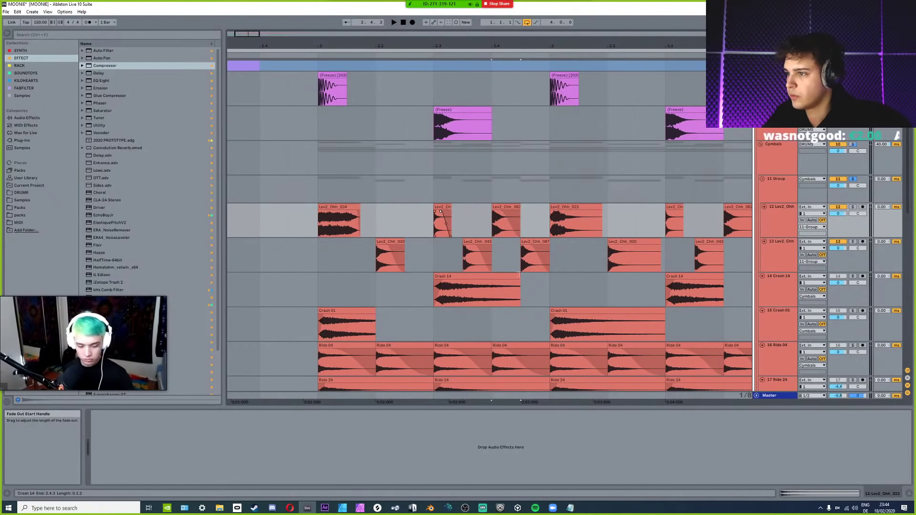
Shorten the Lev2_Chh clips at 3.2.1 and 3.4.1 to half a beat each.
key("minus")
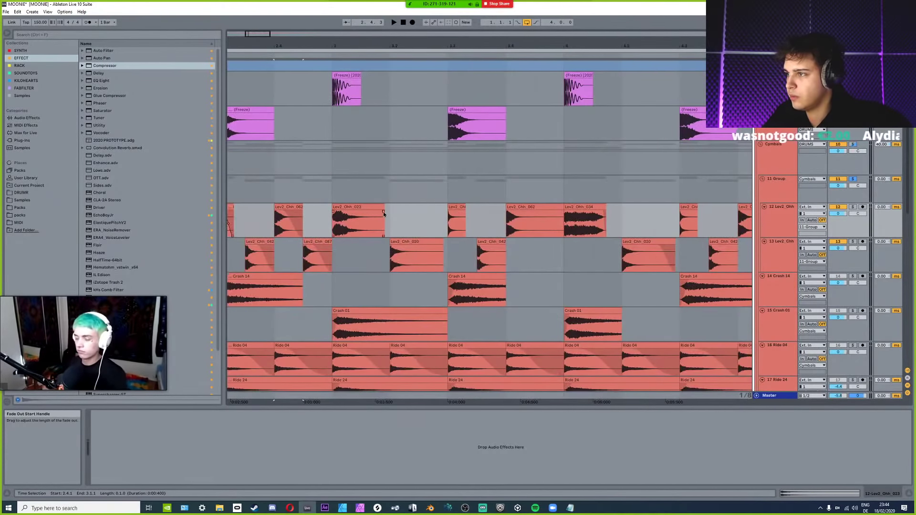
left_click(402, 251)
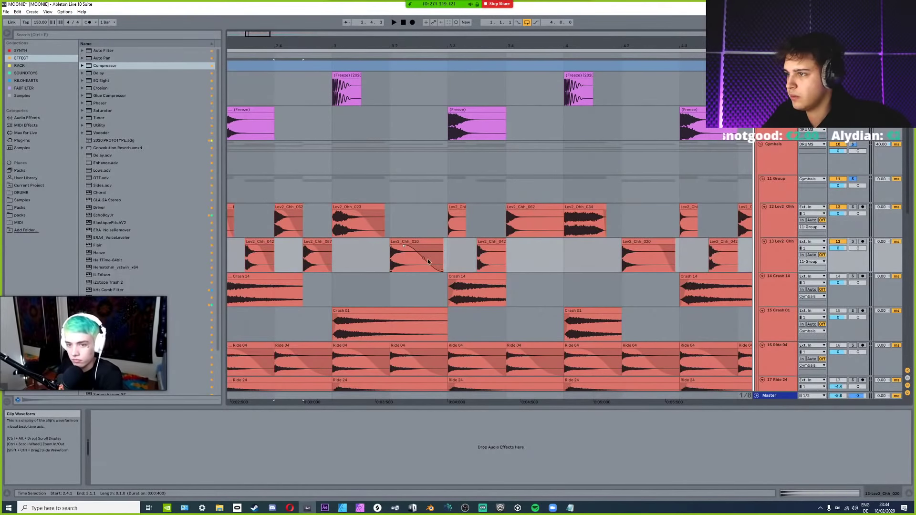
left_click_drag(442, 241, 419, 242)
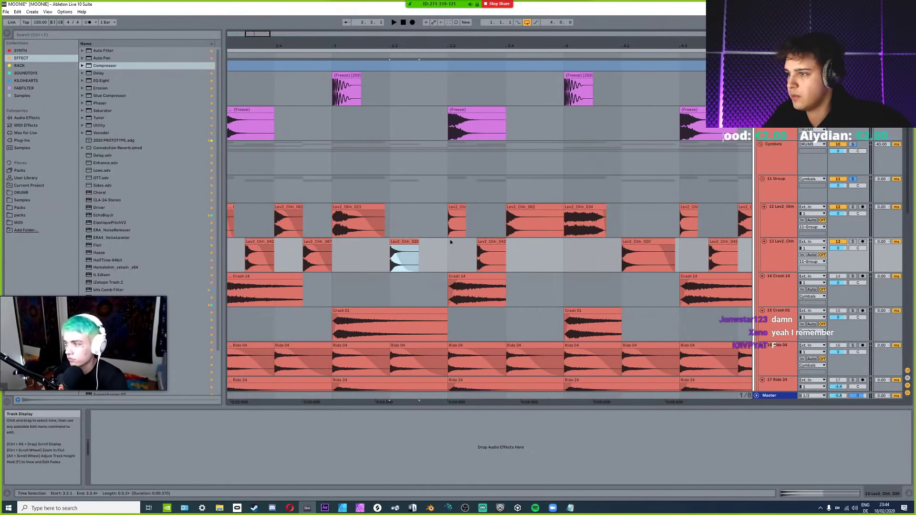
left_click_drag(463, 212, 455, 214)
left_click_drag(504, 247, 486, 248)
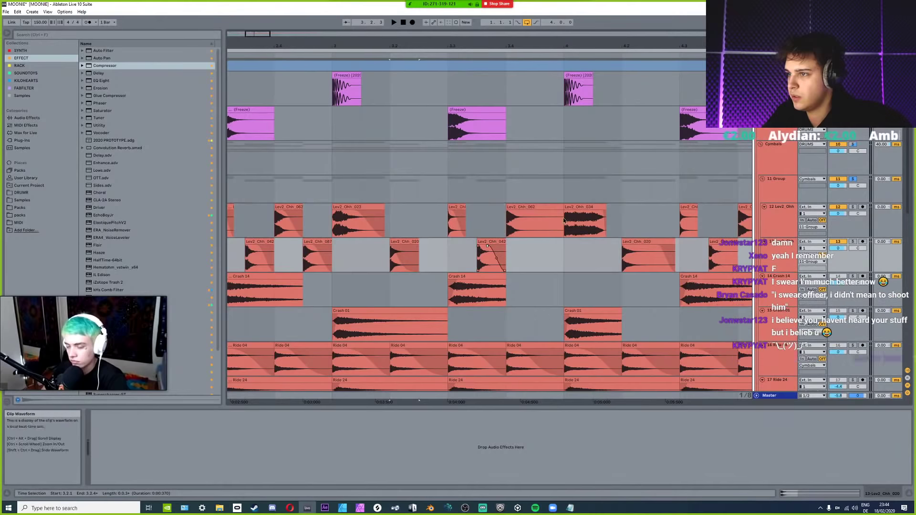
mouse_move(563, 212)
left_mouse_down()
mouse_move(534, 213)
mouse_move(565, 208)
left_mouse_up()
key("minus")
key("minus")
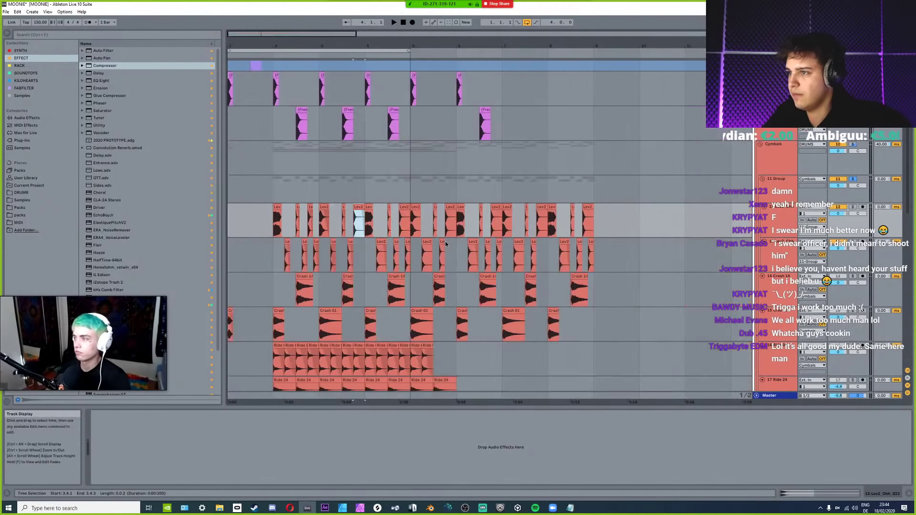
Delete the bar 4 clips from both hi-hat tracks and the Crash 14 track.
left_click_drag(260, 224, 361, 292)
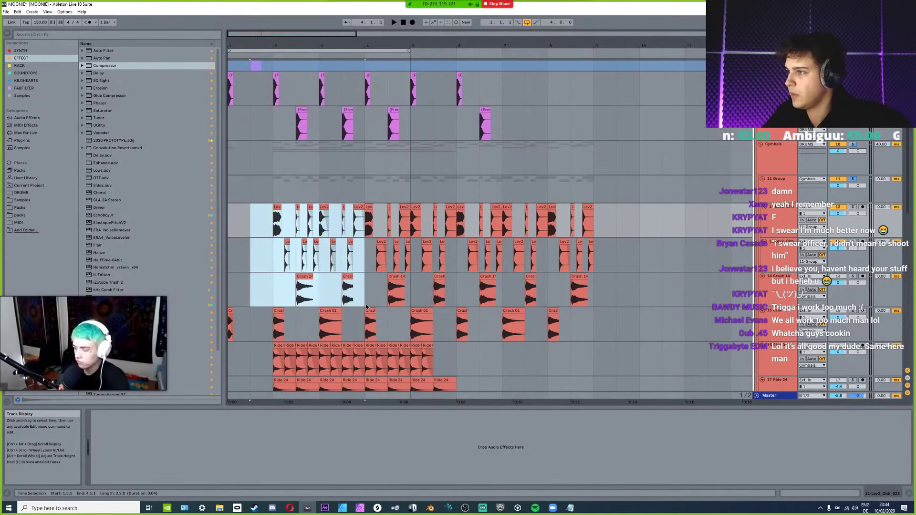
left_click(321, 295)
mouse_move(371, 222)
left_mouse_down()
mouse_move(399, 288)
mouse_move(410, 288)
left_mouse_up()
key("Delete")
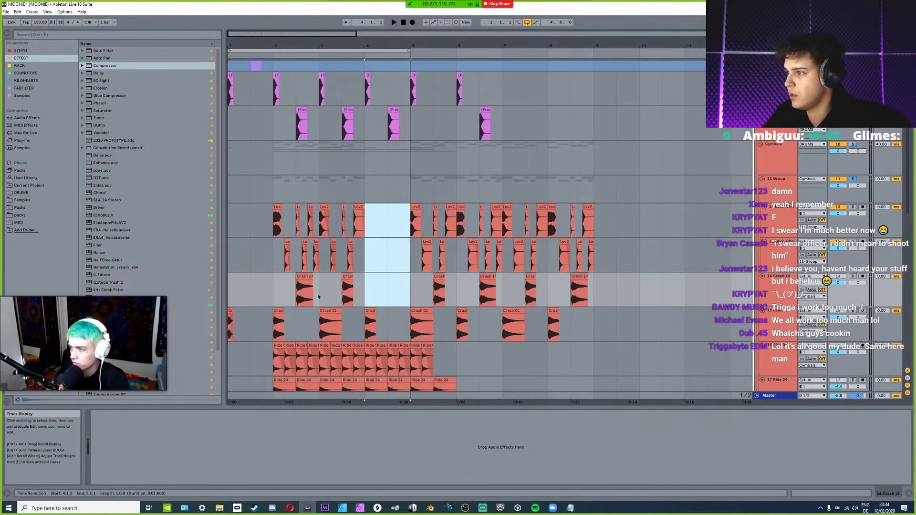
Copy the bar 2 hi-hat and Crash 14 clips into bar 4 and play from 2.1.1.
left_click_drag(274, 214, 318, 296)
key("ctrl+c")
left_click(383, 229)
key("ctrl+v")
left_click(262, 226)
key("space")
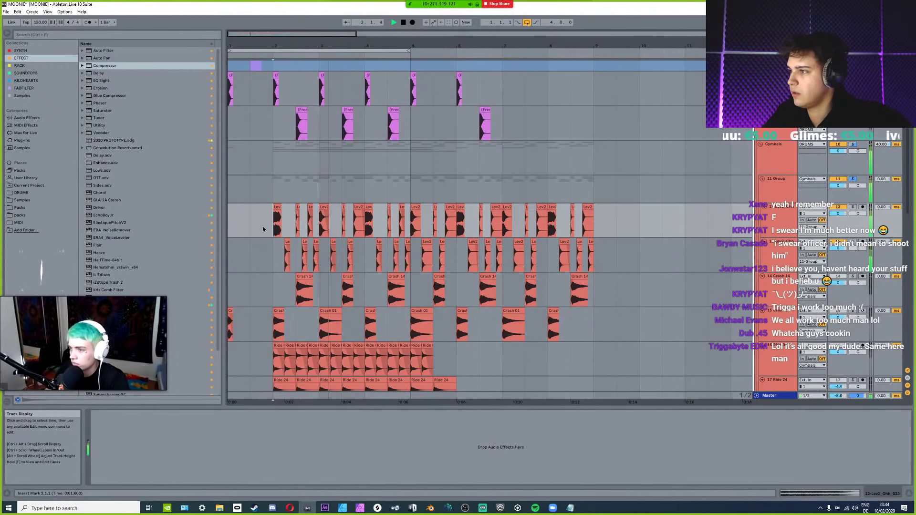
Set 11 Group's Compressor to 0.10 ms attack, about 30 ms release and about 6.3 dB output gain while replaying.
left_click(279, 179)
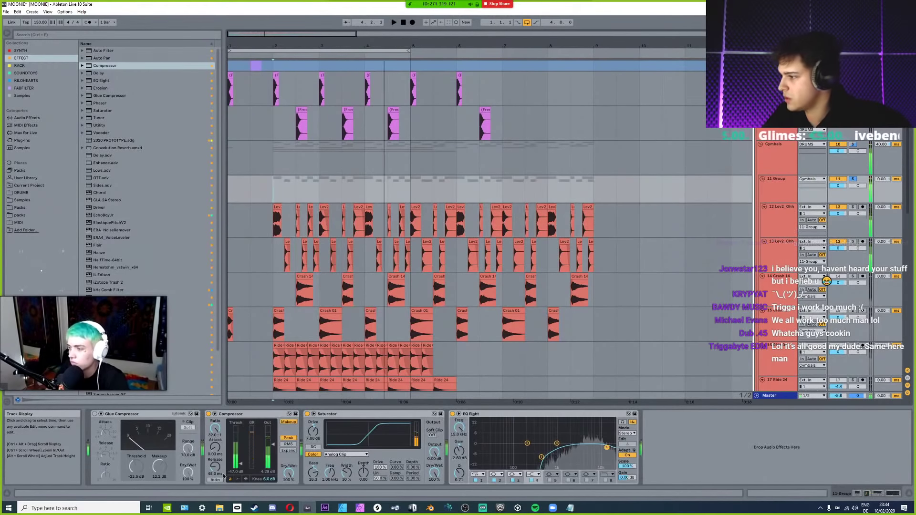
key("space")
key("space")
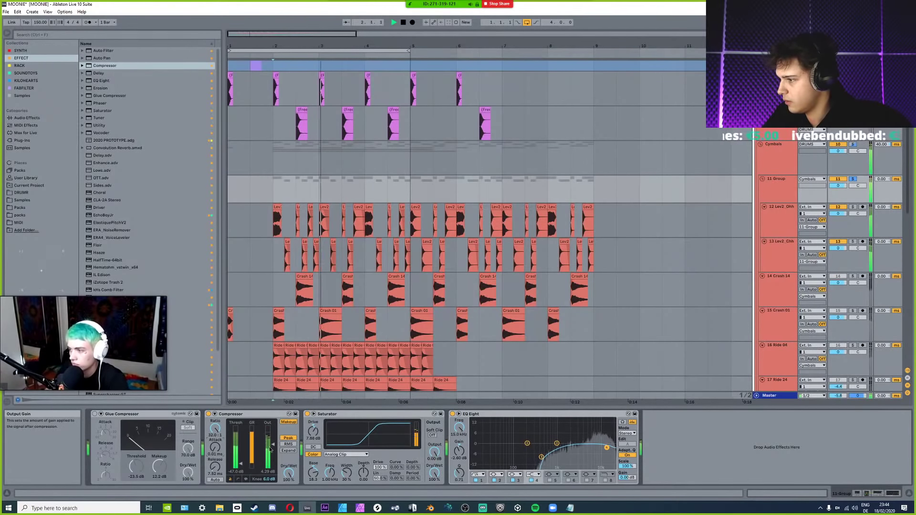
key("space")
key("space")
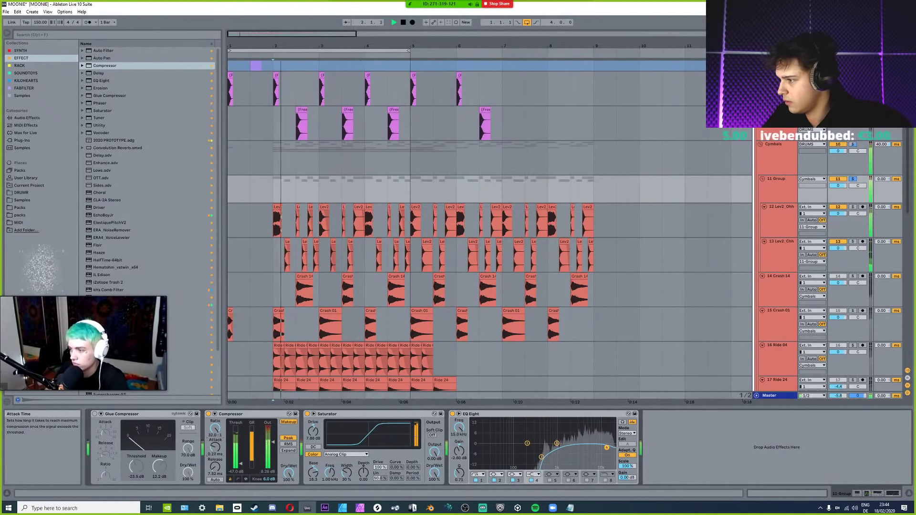
left_click_drag(214, 447, 213, 467)
key("space")
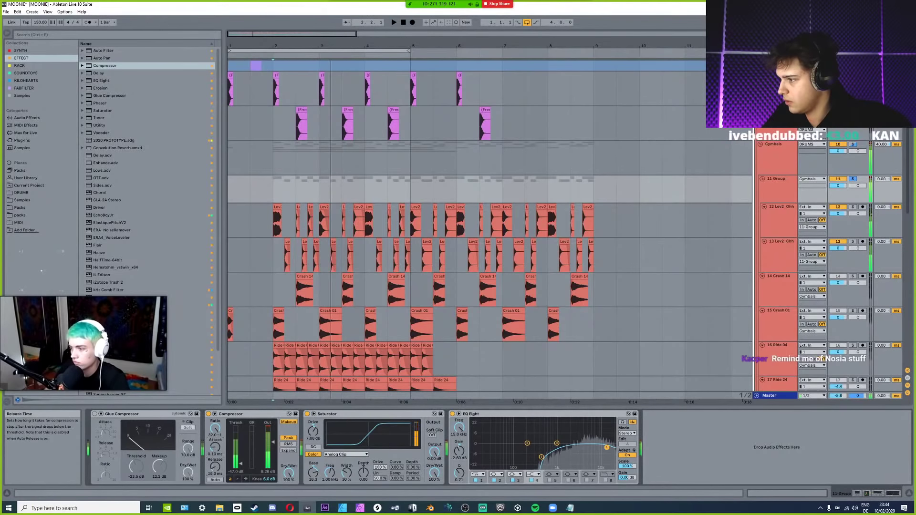
key("space")
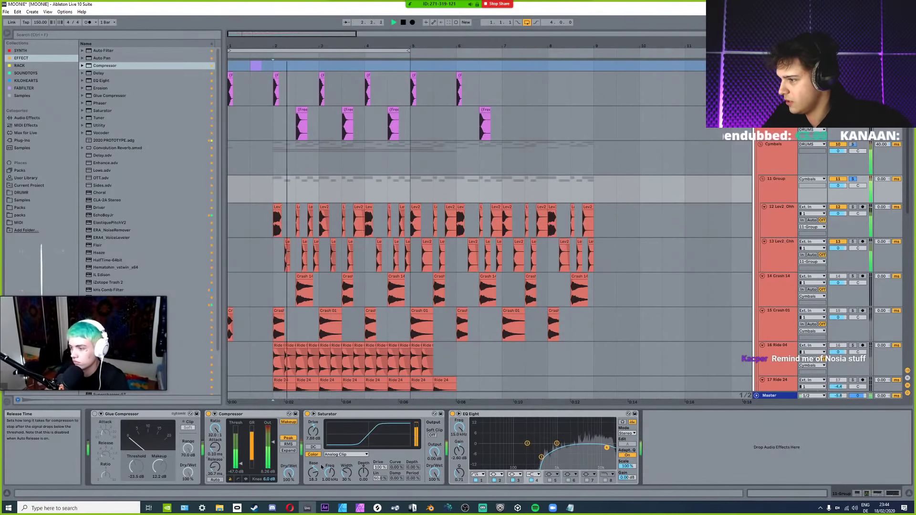
Set the Saturator's base to 0 and its drive to about 6.6 dB while replaying the group.
left_click_drag(313, 466, 314, 471)
left_click_drag(313, 432, 313, 430)
key("space")
key("space")
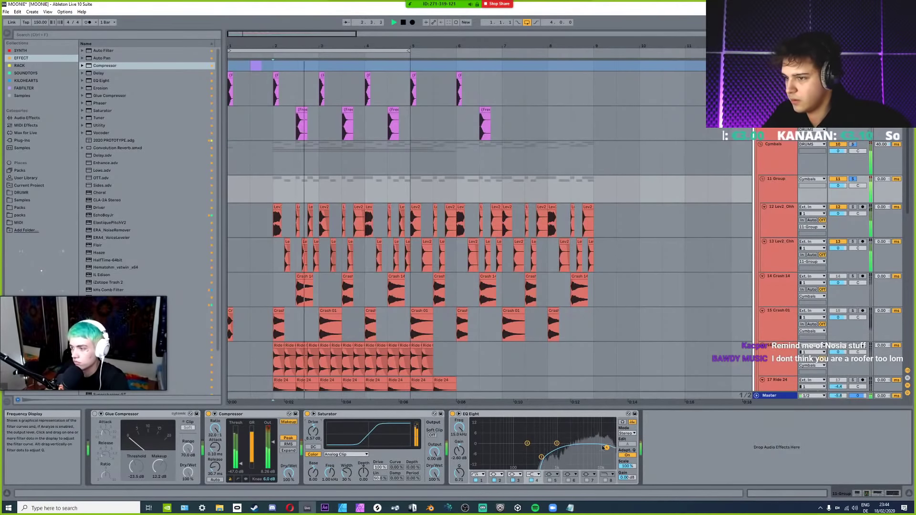
Dip EQ Eight's third band about 4.6 dB around 5 kHz and replay with 11 Group unsoloed.
left_click_drag(556, 444, 588, 451)
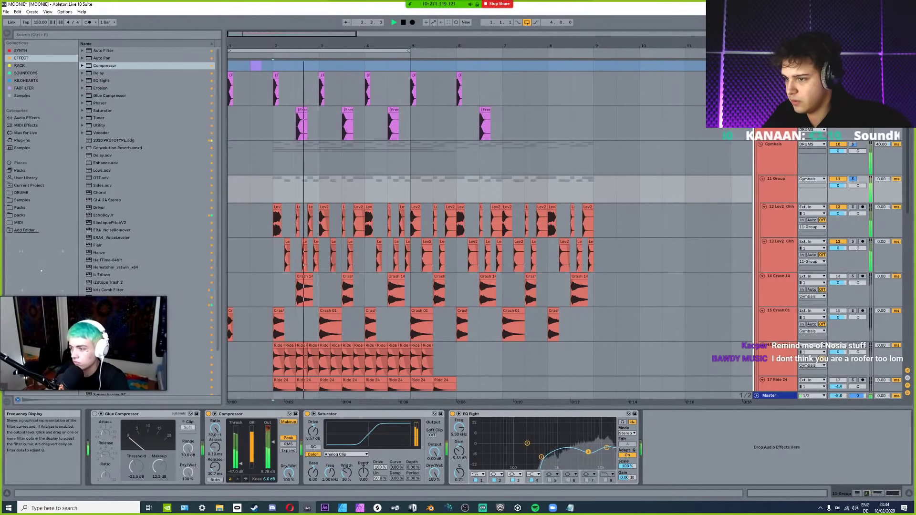
left_click(847, 179)
key("space")
key("space")
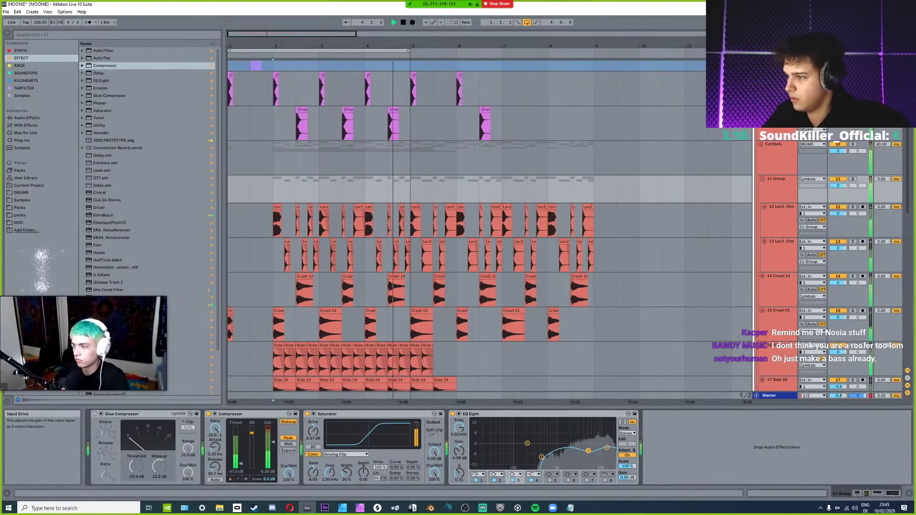
Raise the Saturator's drive to about 9.1 dB and collapse 11 Group.
left_click_drag(313, 432, 313, 427)
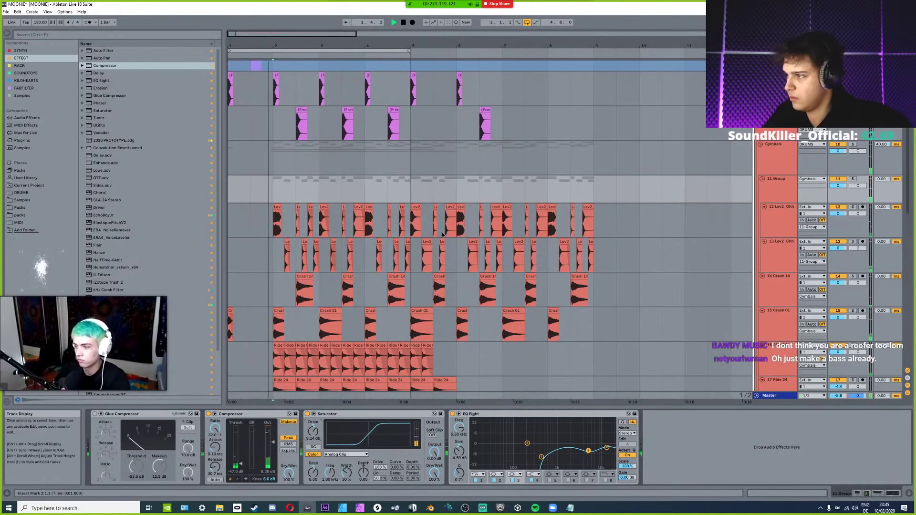
left_click(763, 179)
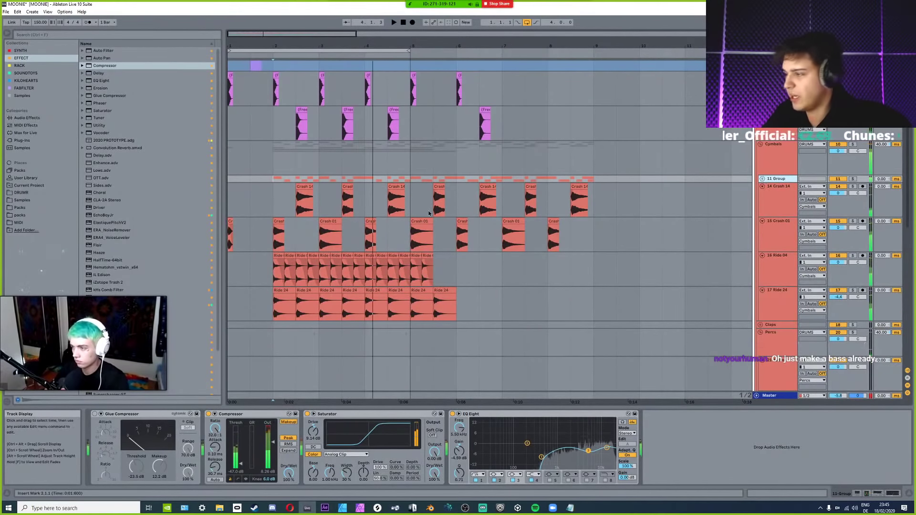
Play the SUB track from 2.1.1 in the mix and fine-tune the frequency of its Auto Filter notch.
scroll(285, 332, "down", 8)
key("space")
scroll(284, 329, "down", 5)
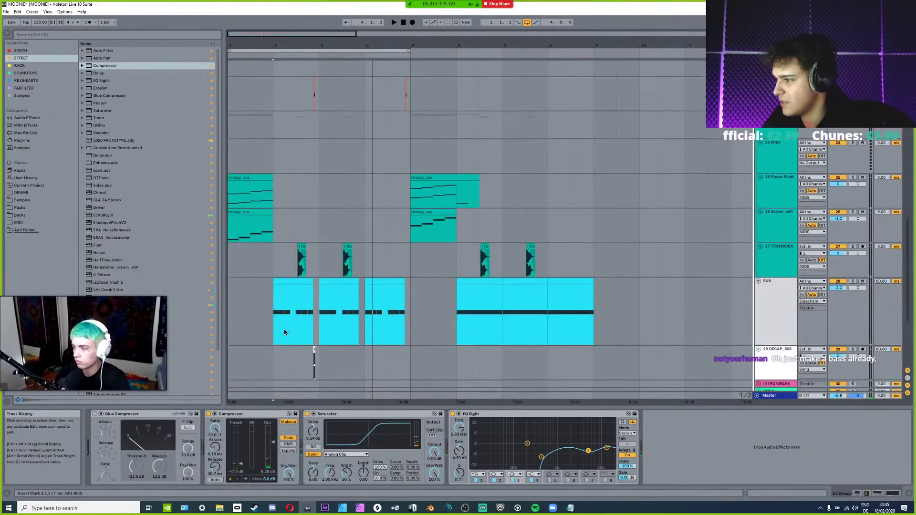
left_click(270, 329)
key("space")
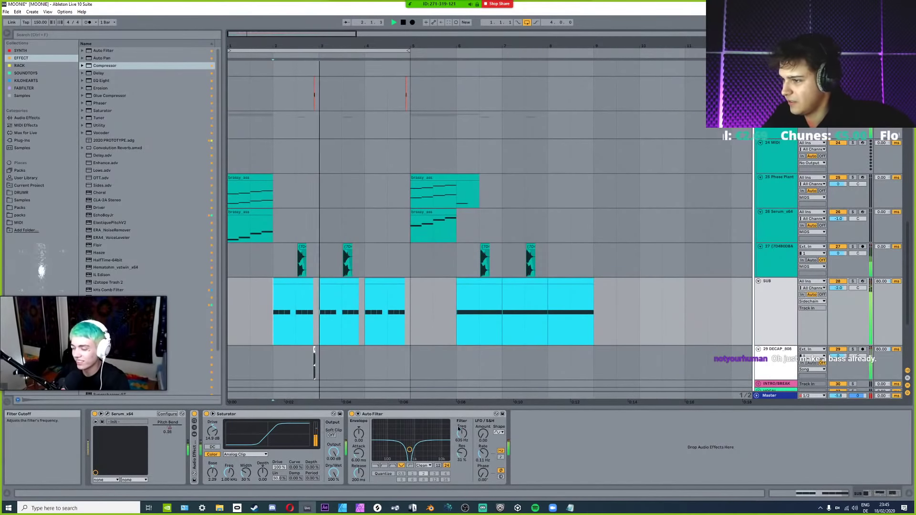
key("space")
key("space")
mouse_move(409, 449)
left_mouse_down()
mouse_move(421, 448)
mouse_move(410, 449)
left_mouse_up()
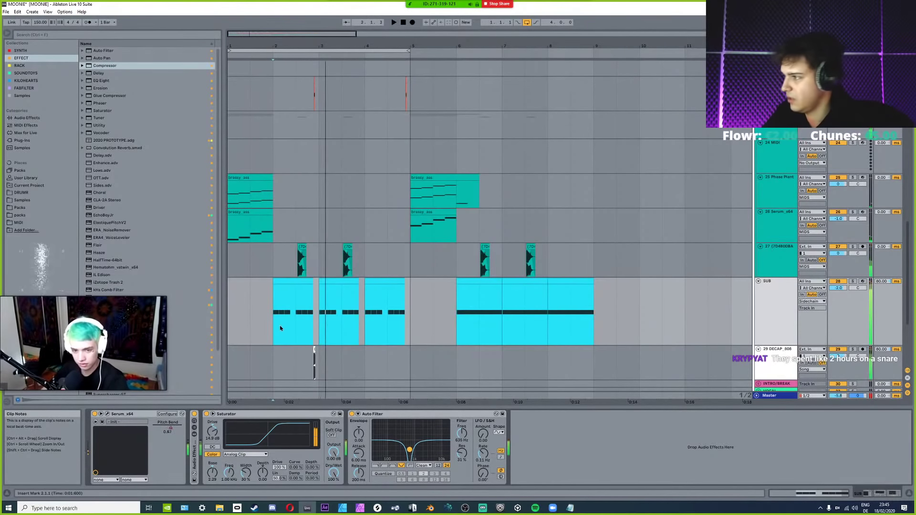
key("space")
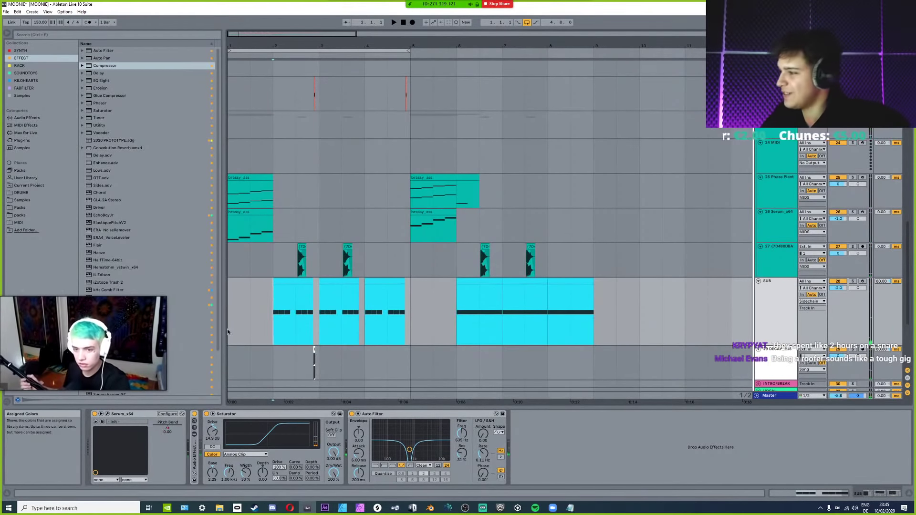
Play the arrangement from 1.1.1 and save the set.
left_click(245, 314)
key("space")
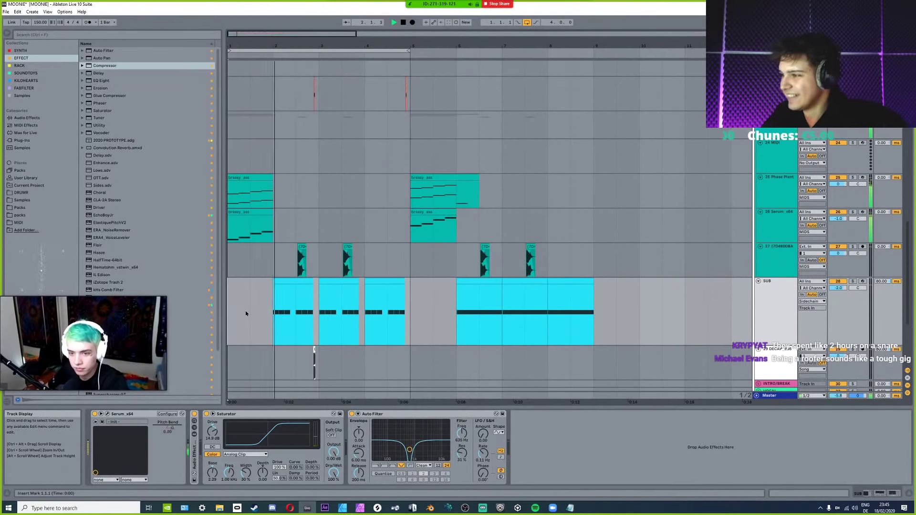
key("ctrl+s")
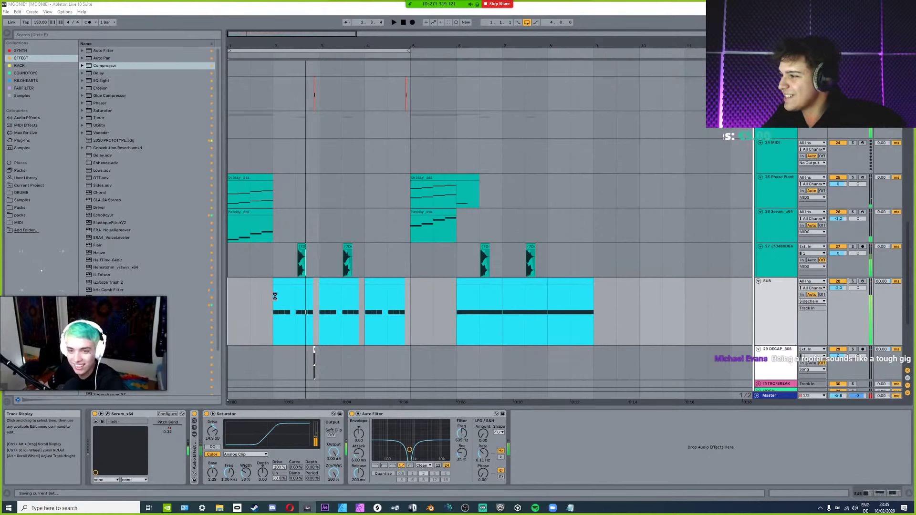
Add the Kilohearts Disperser to the Kick track and set its frequency to about 163 Hz.
left_click(270, 302)
key("space")
scroll(286, 151, "up", 10)
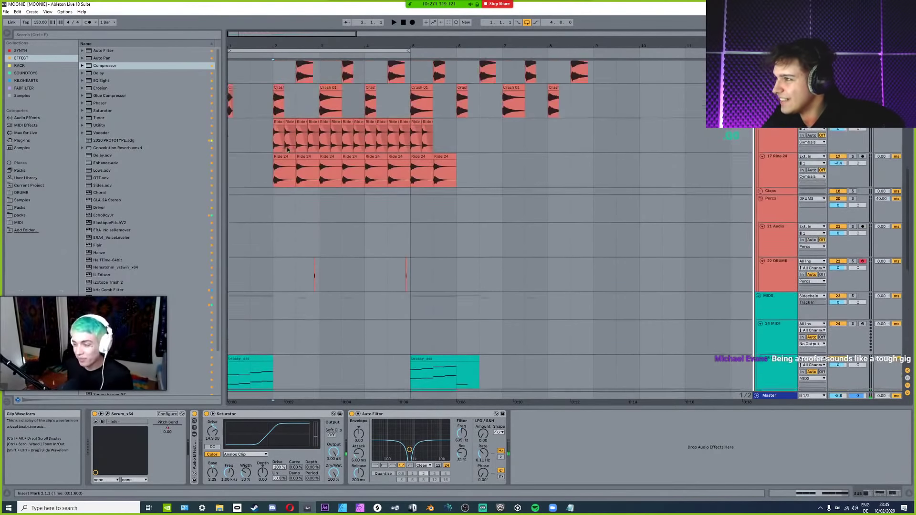
scroll(287, 147, "up", 5)
left_click(273, 161)
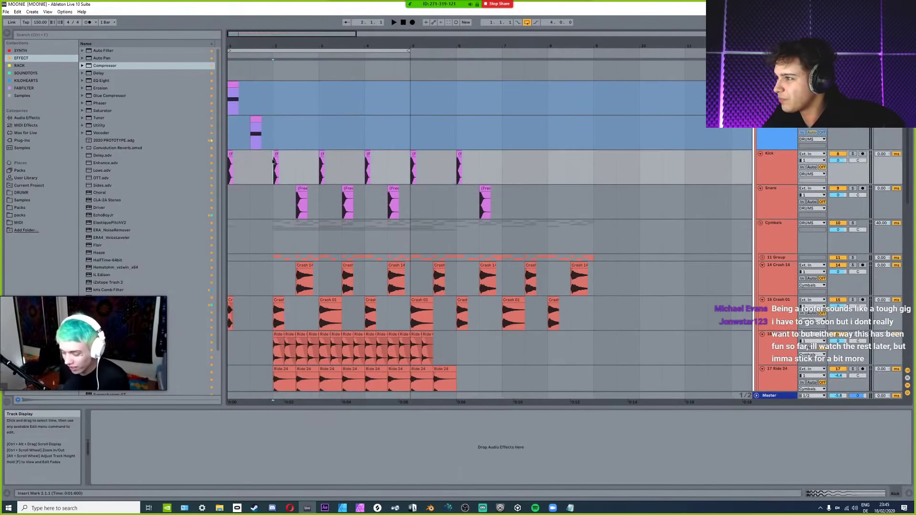
left_click(26, 81)
key("Return")
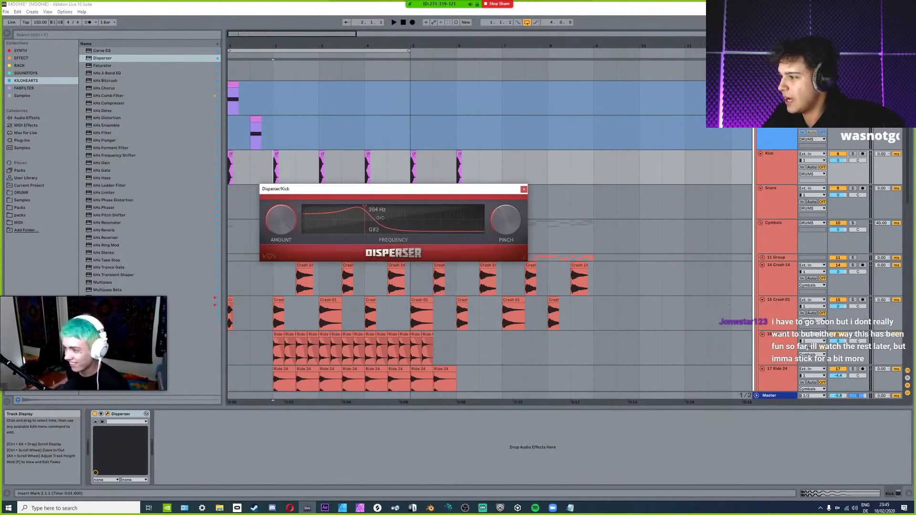
left_click_drag(374, 220, 368, 220)
Play the kick from 2.1.1 and compare its sound with Disperser on and off, including in solo.
key("space")
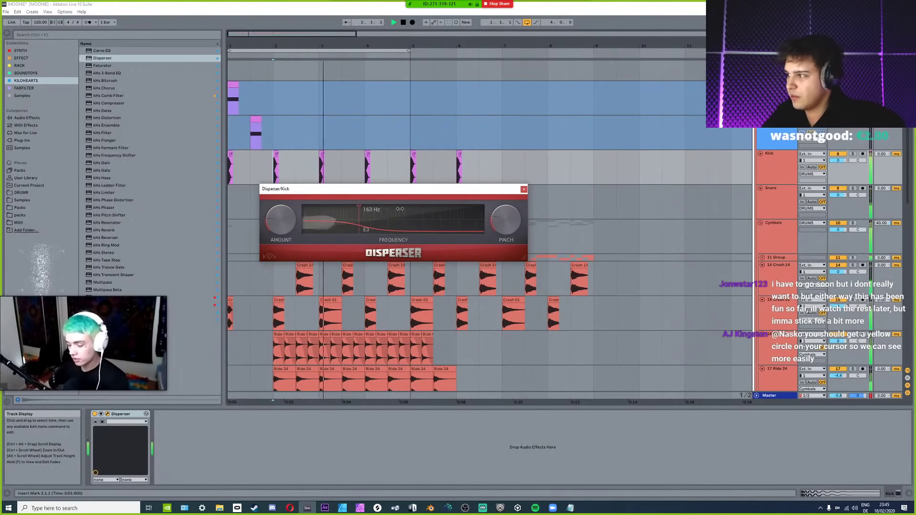
key("space")
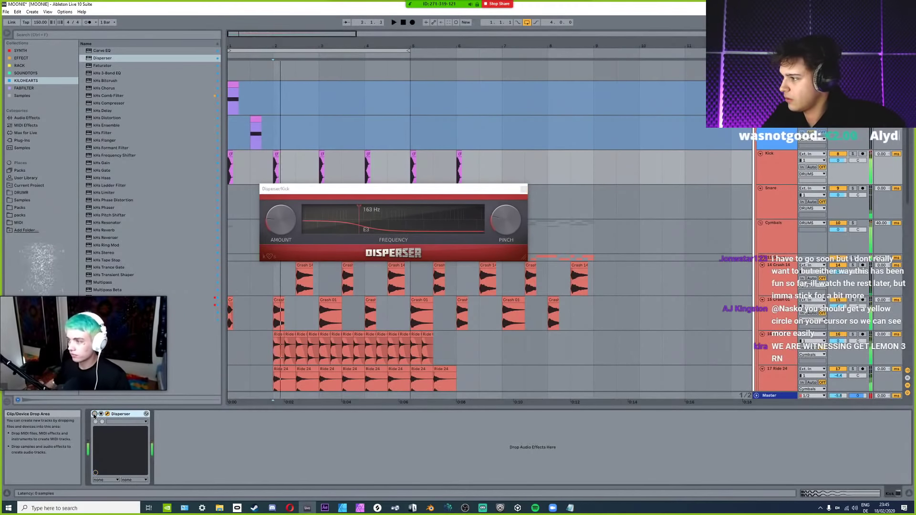
left_click(94, 414)
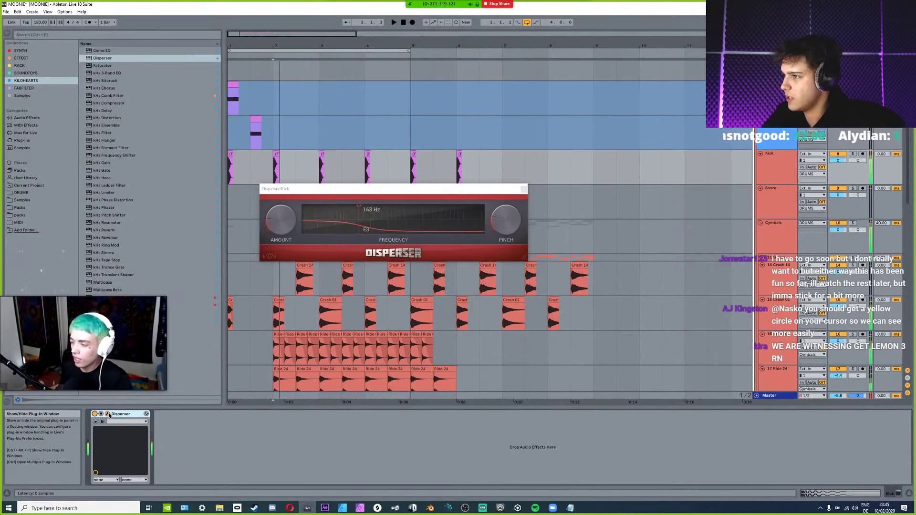
key("space")
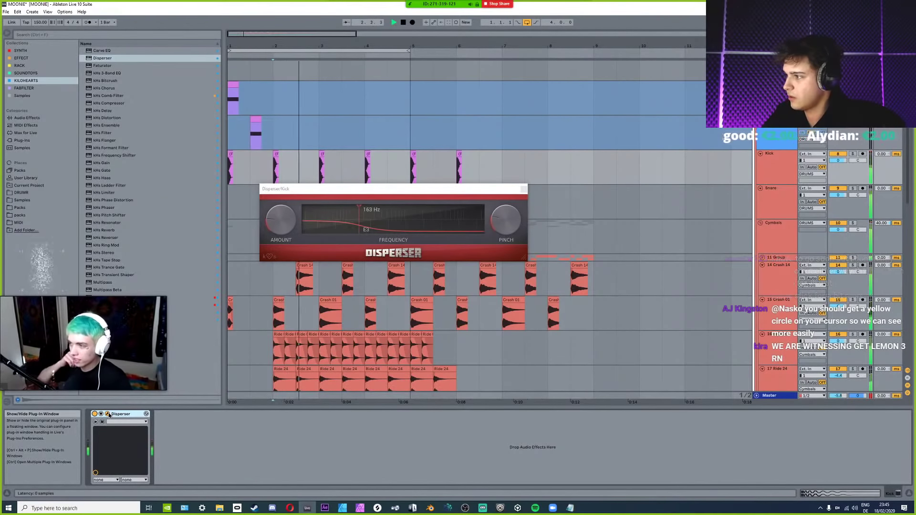
left_click(95, 414)
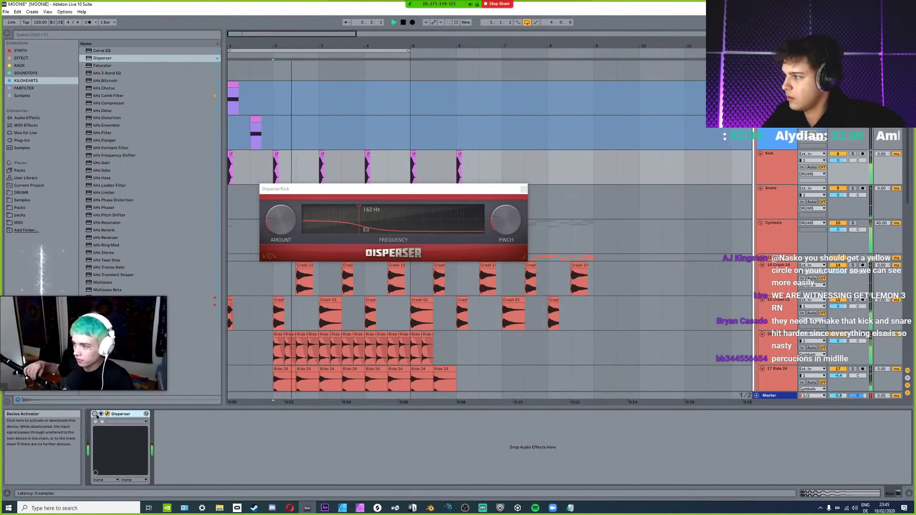
left_click(94, 414)
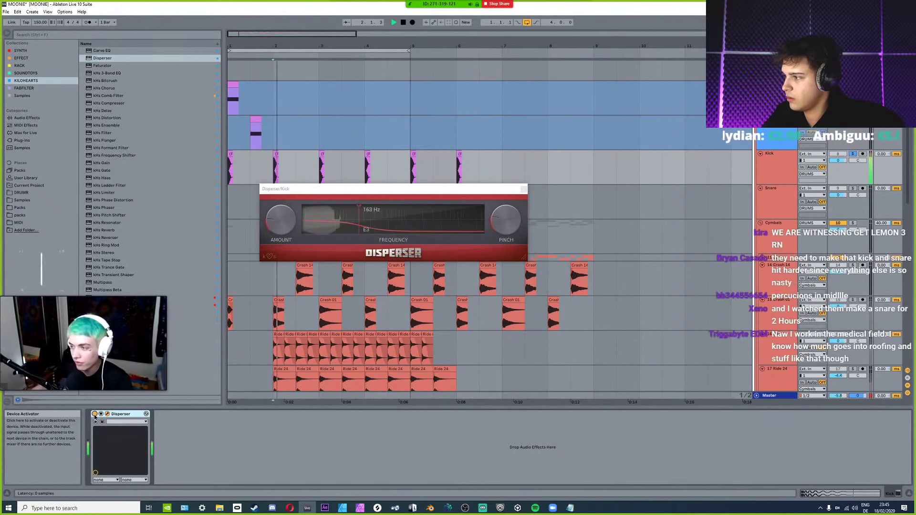
left_click(281, 180)
key("space")
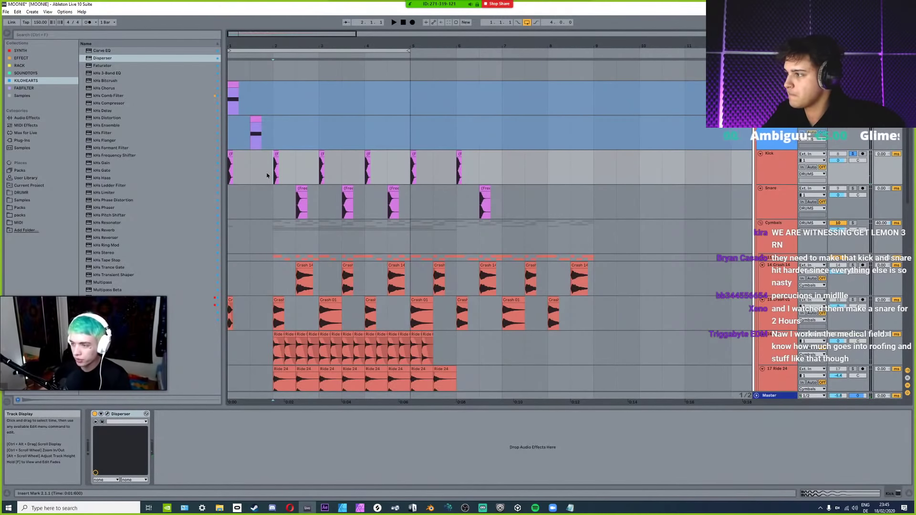
Insert an audio track below Kick, take its input from Kick and record the processed kick from 2.1.1.
key("ctrl+t")
left_click(813, 189)
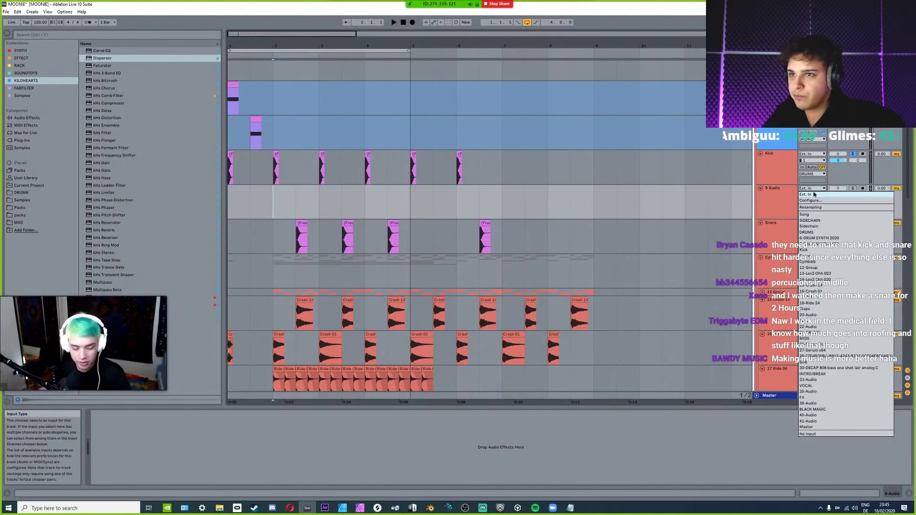
left_click(804, 250)
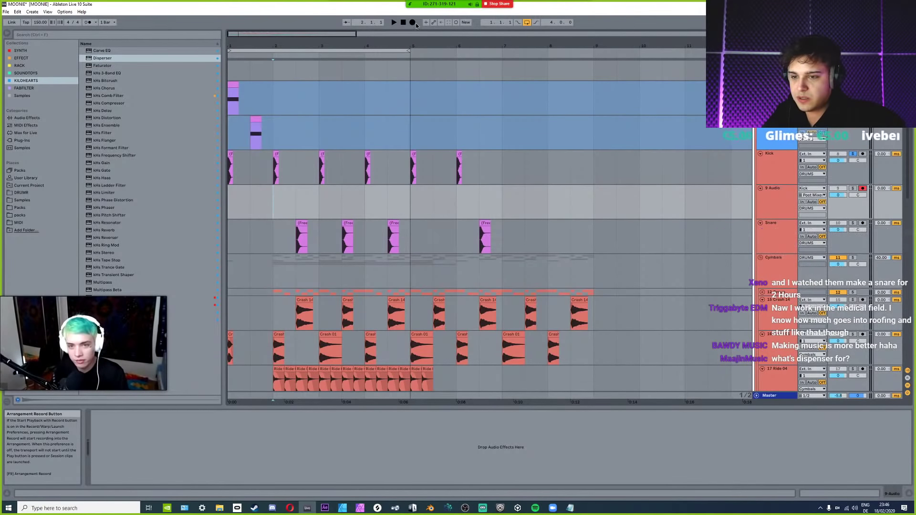
left_click(413, 22)
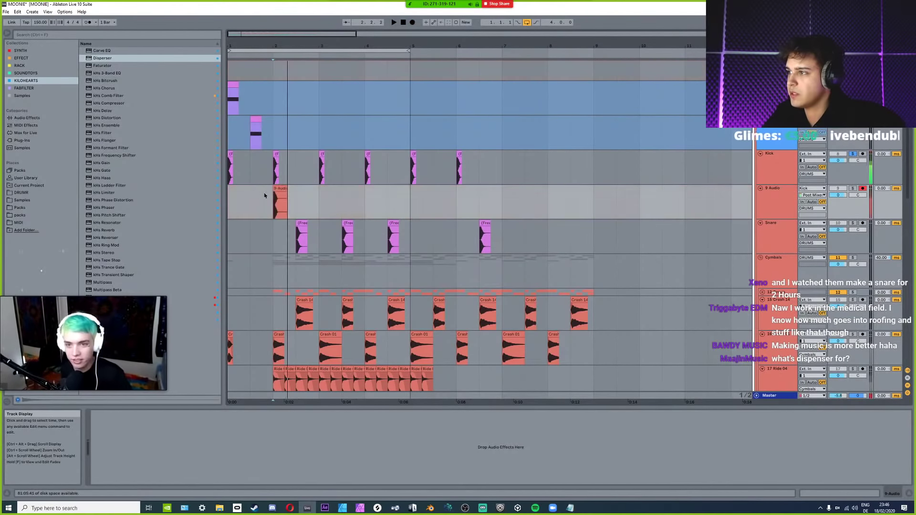
key("space")
Fade out and consolidate the recorded kick clip, and move it onto the Kick track at 2.1.1.
scroll(264, 193, "up", 5)
scroll(326, 198, "up", 2)
left_click(326, 198)
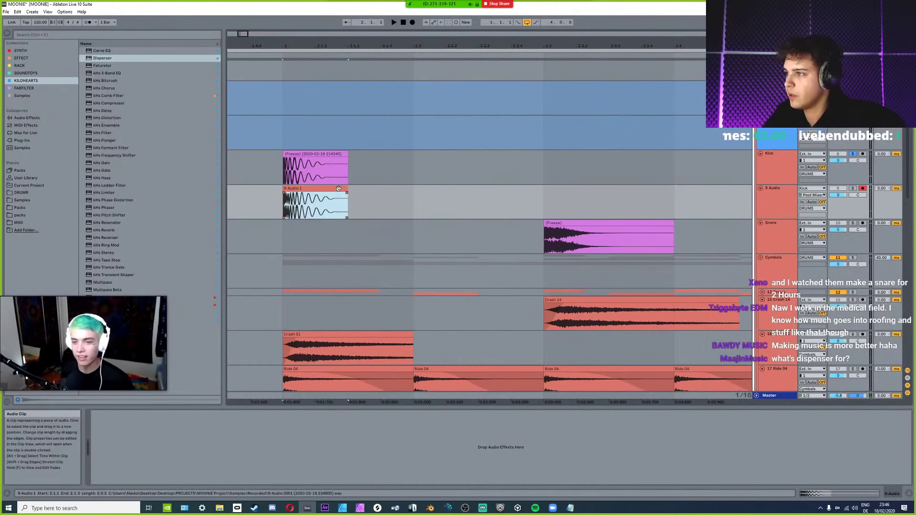
left_click_drag(347, 191, 321, 194)
left_click(323, 189)
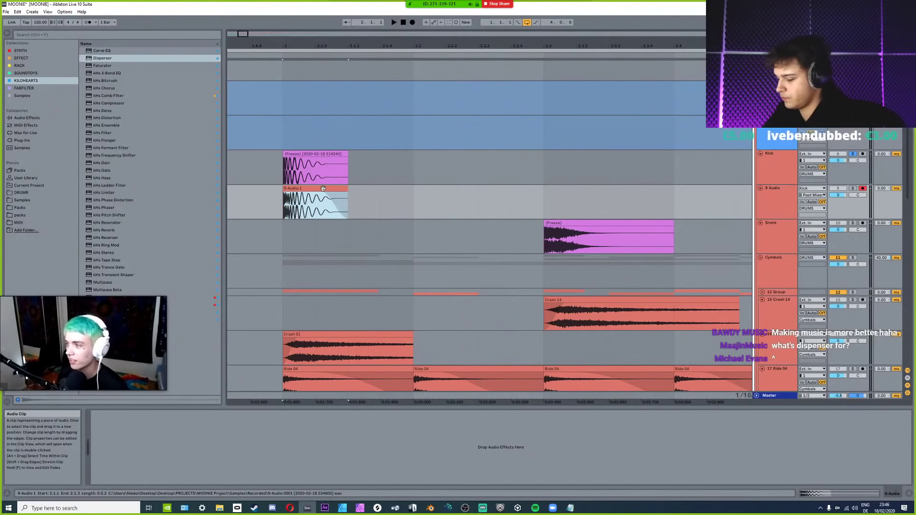
key("ctrl+j")
scroll(323, 188, "down", 3)
left_click_drag(322, 188, 322, 157)
Copy the recorded kick over the old Kick clips at 1.1.1, 3.1.1 and 4.1.1.
scroll(425, 174, "down", 3)
key("ctrl+c")
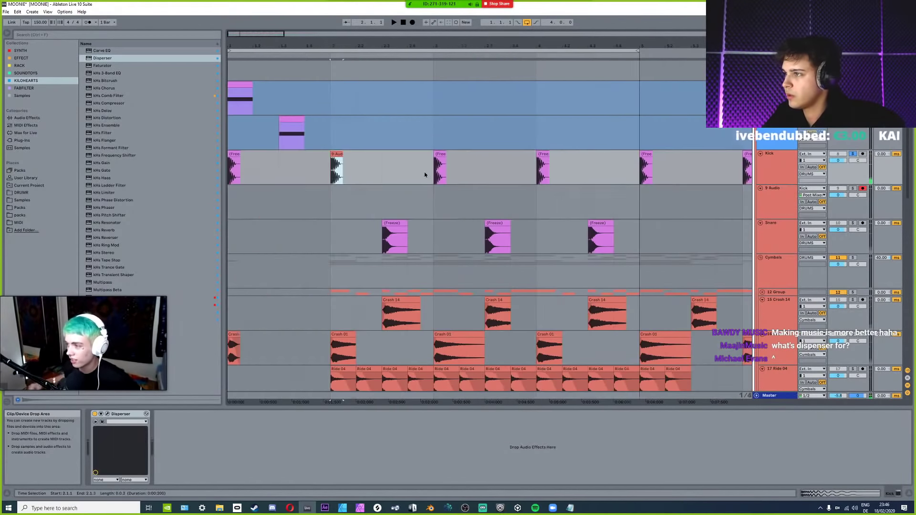
left_click(234, 176)
key("ctrl+v")
left_click(449, 170)
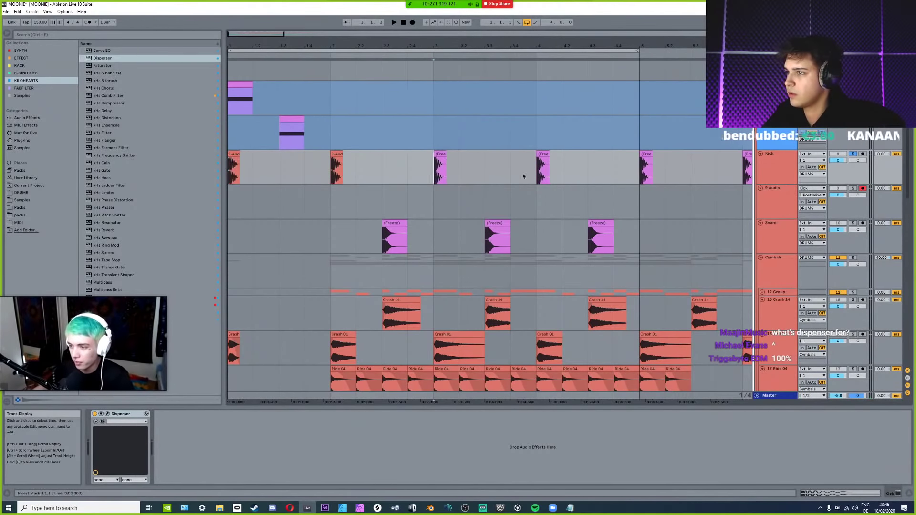
left_click(660, 176)
scroll(582, 179, "down", 3)
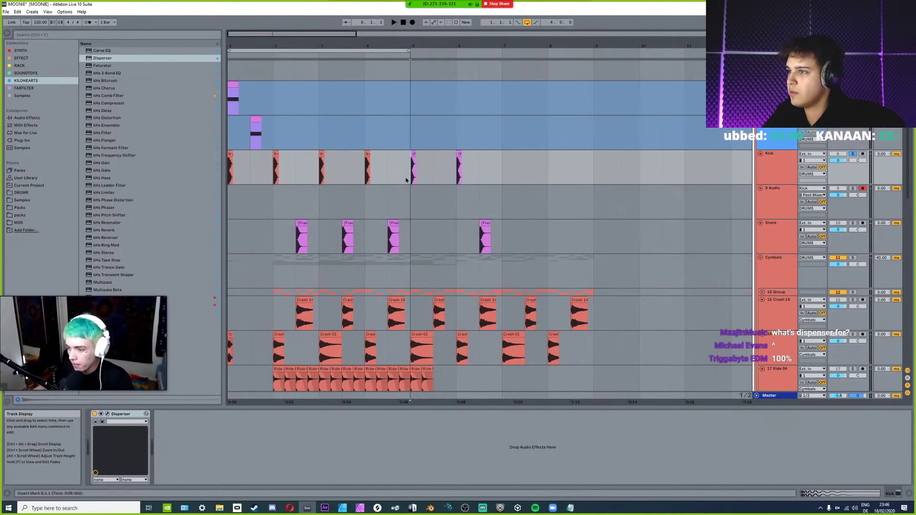
Delete the old kick at 5.1.1 and duplicate the kicks of bars 3 and 4 into bars 5 and 6.
left_click_drag(406, 179, 428, 182)
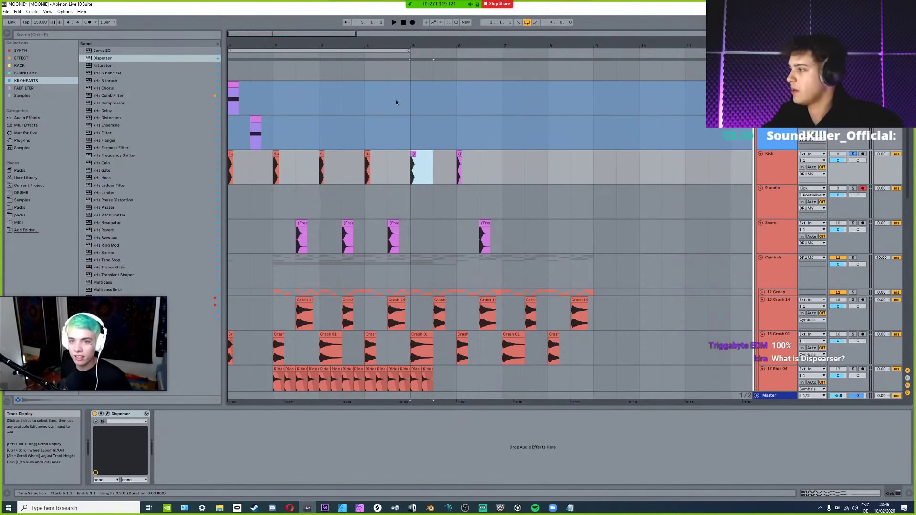
key("Delete")
left_click_drag(392, 176, 318, 176)
key("ctrl+d")
left_click(318, 177)
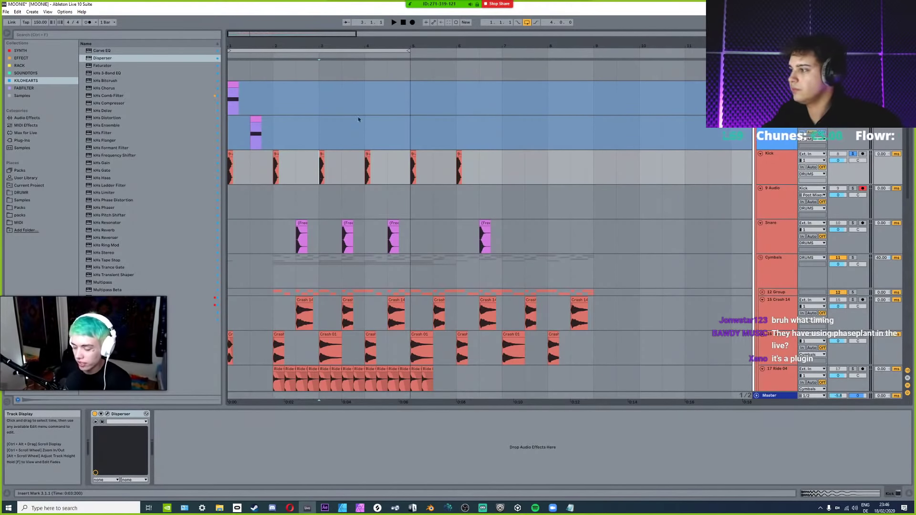
Add a fade-out to the snare clip at 2.3.1 and duplicate it over the snare hits in bars 3 and 4.
left_click(232, 174)
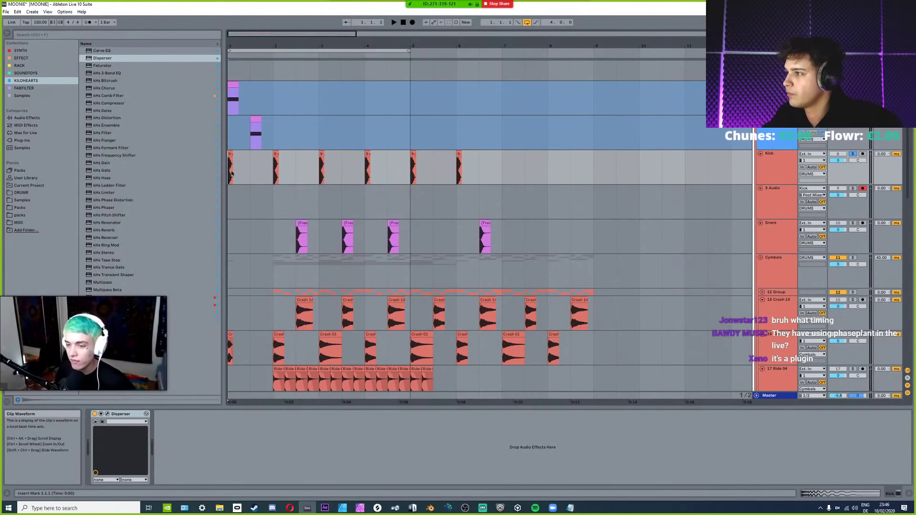
scroll(231, 174, "up", 5)
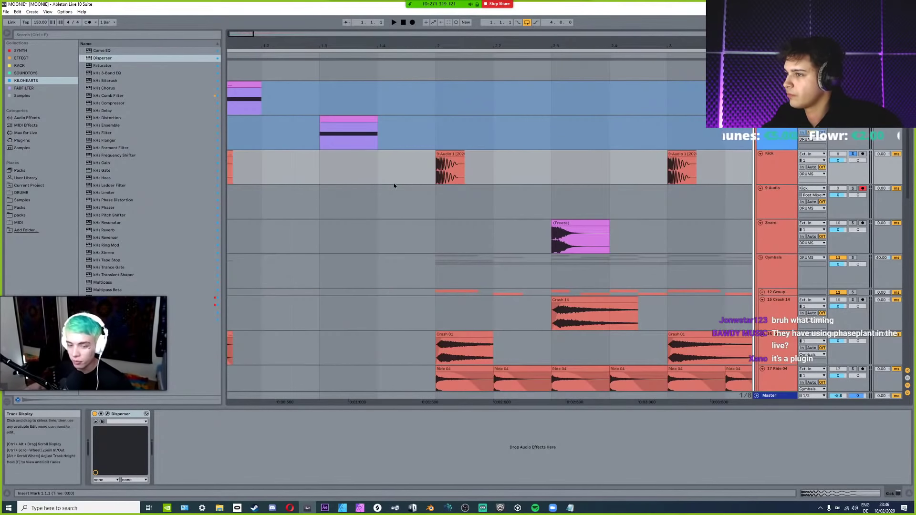
left_click(598, 230)
scroll(525, 229, "down", 4)
scroll(371, 227, "up", 4)
left_click(308, 222)
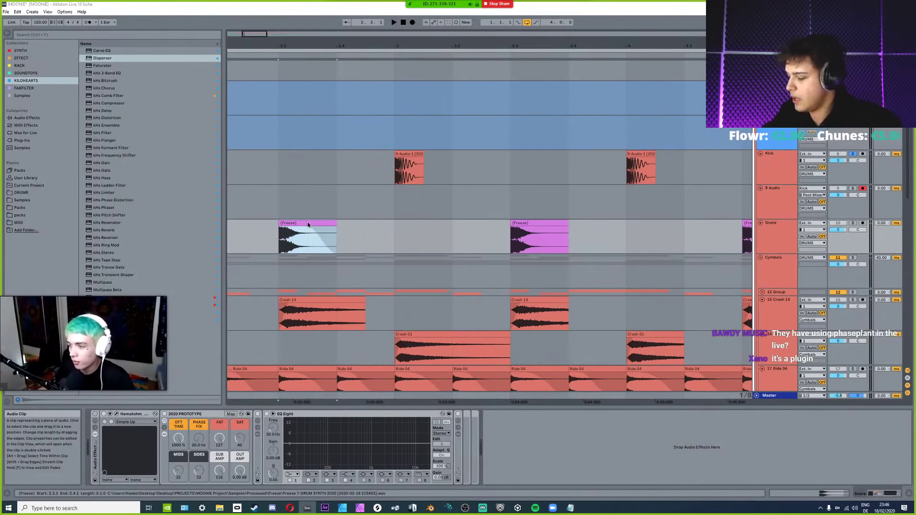
scroll(243, 251, "down", 5)
left_click(296, 241)
left_click(324, 247)
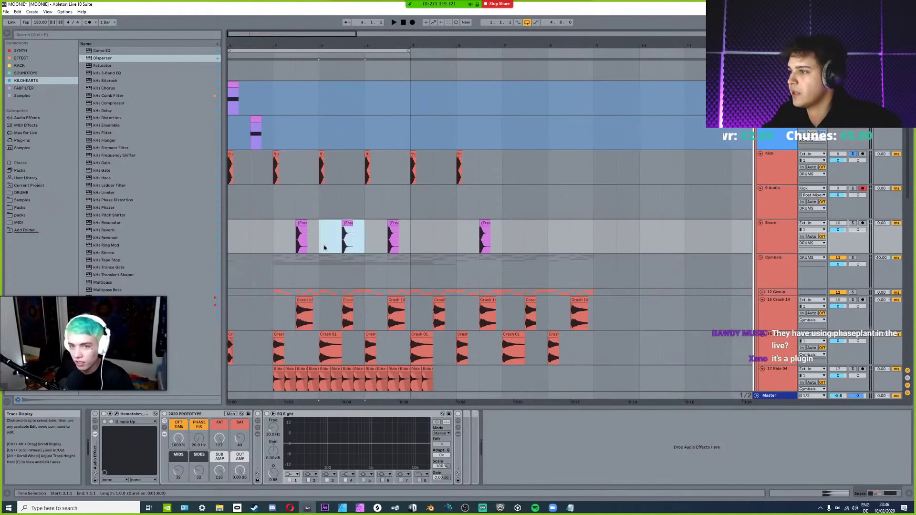
left_click(382, 240)
left_click(288, 244)
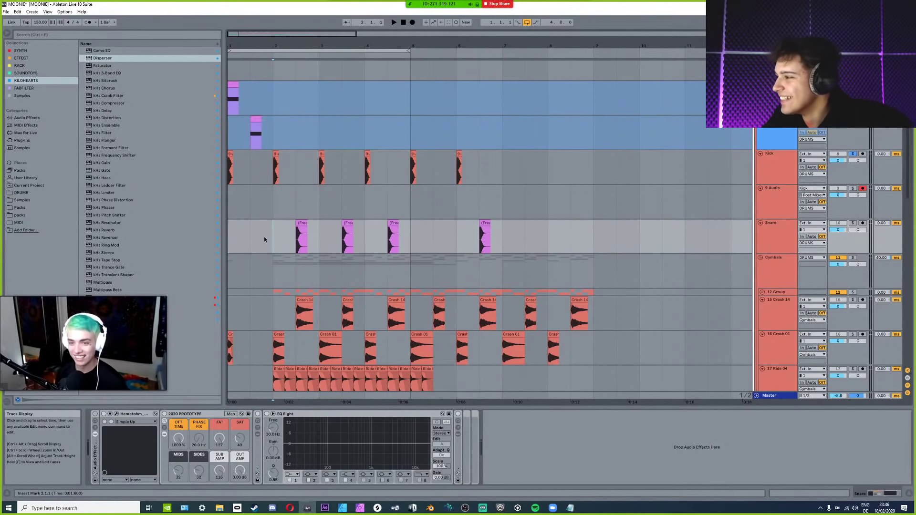
Remove Disperser from the Kick track and play the kick from 1.1.1.
scroll(265, 234, "down", 3)
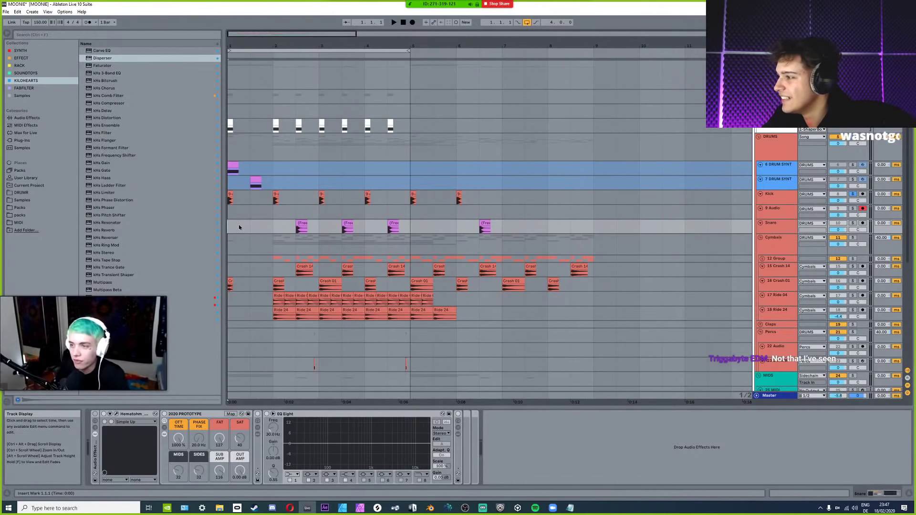
left_click(238, 198)
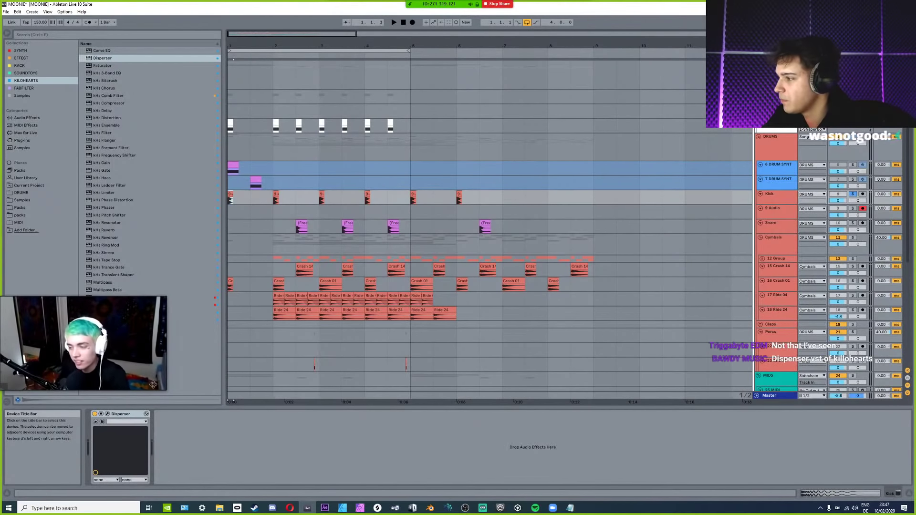
scroll(267, 203, "up", 5)
scroll(267, 202, "down", 6)
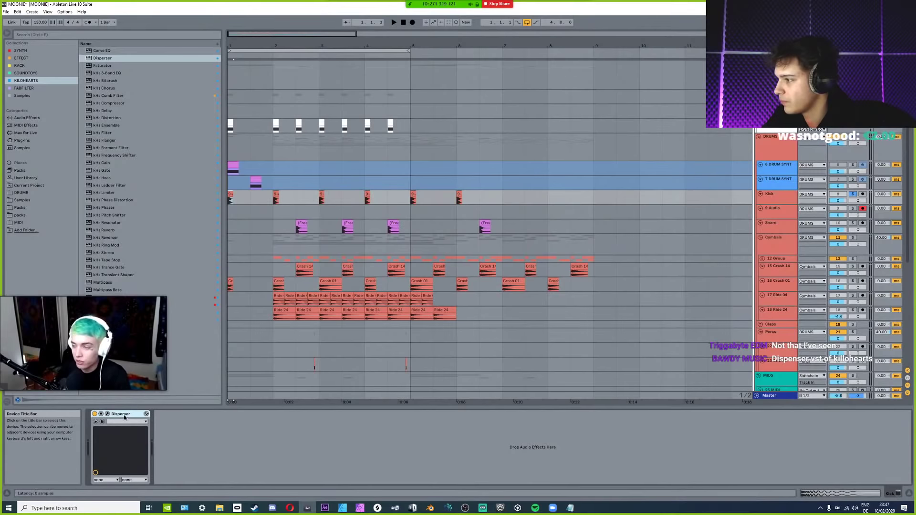
key("Delete")
key("space")
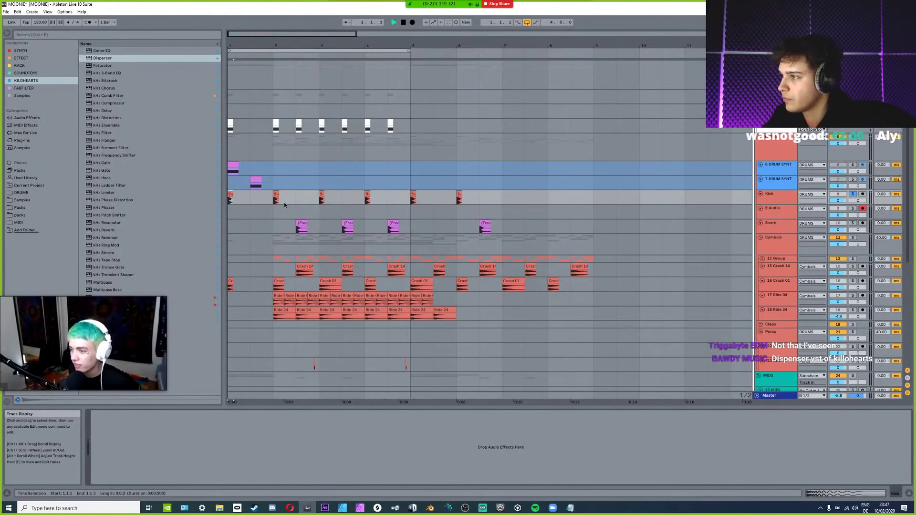
Play the recorded kick from 2.1.1 and unsolo the Kick track to hear it in the mix.
left_click(276, 199)
scroll(277, 199, "up", 6)
scroll(310, 196, "down", 2)
key("space")
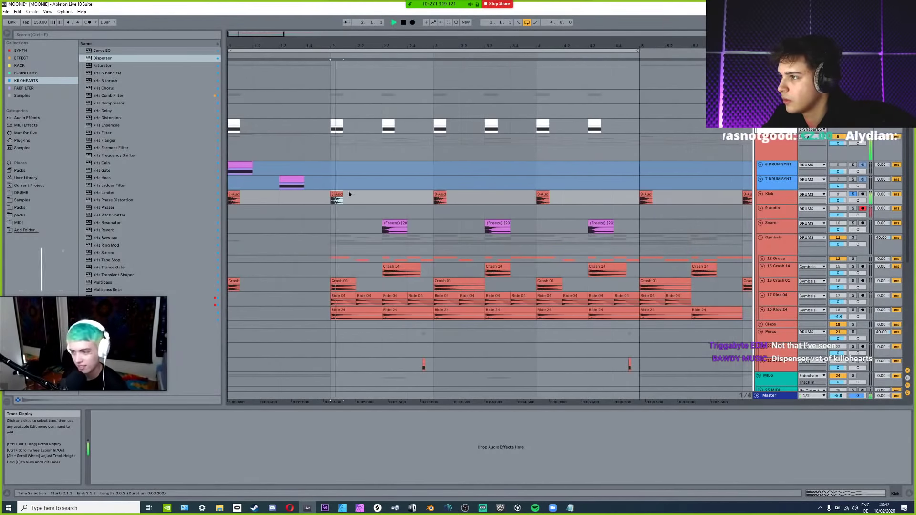
key("space")
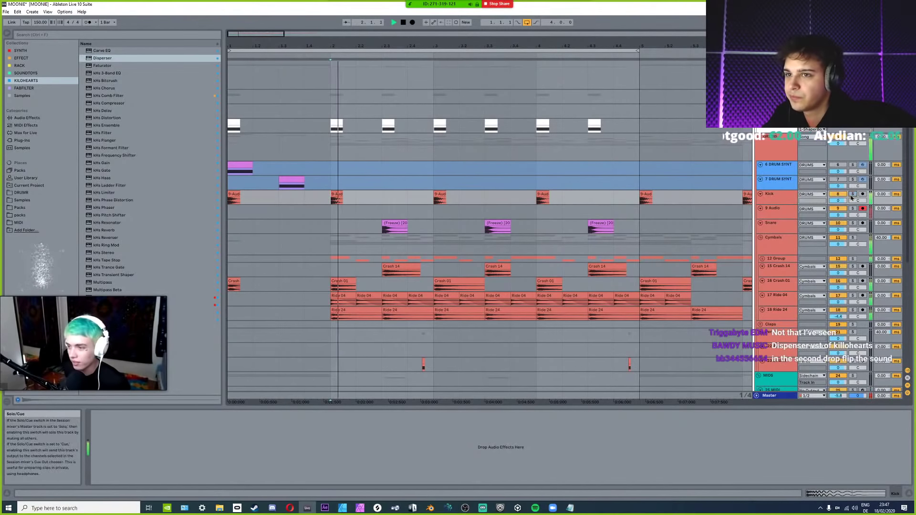
Lower the Saturator drive on 12 Group to about 5.7 dB and replay from 2.1.1.
left_click(756, 138)
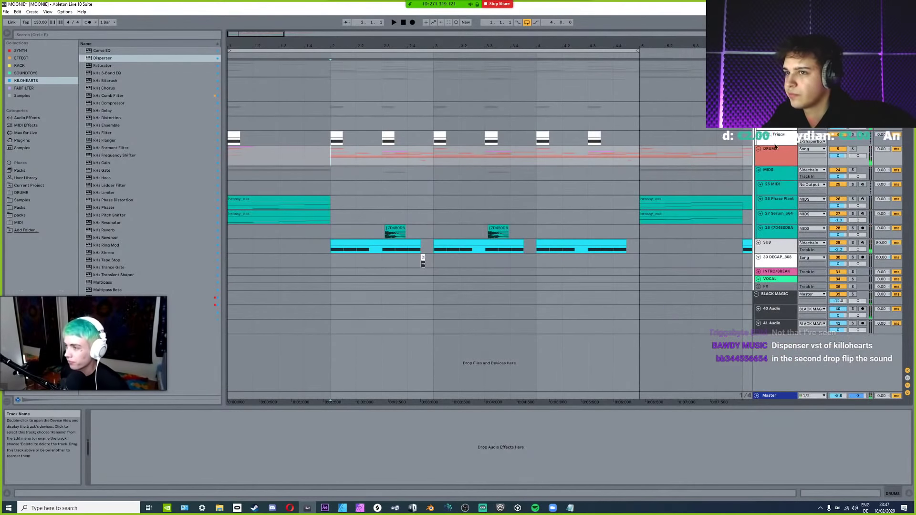
left_click(758, 152)
left_click(777, 270)
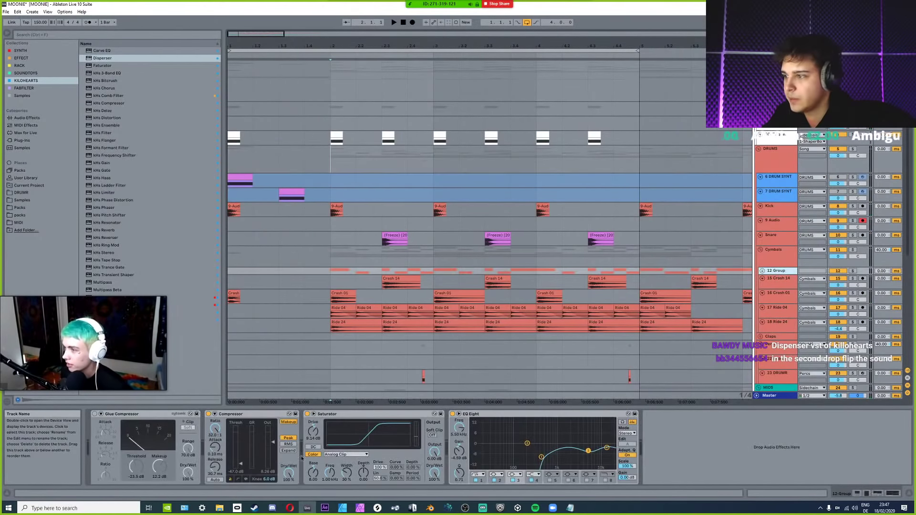
left_click_drag(312, 432, 313, 442)
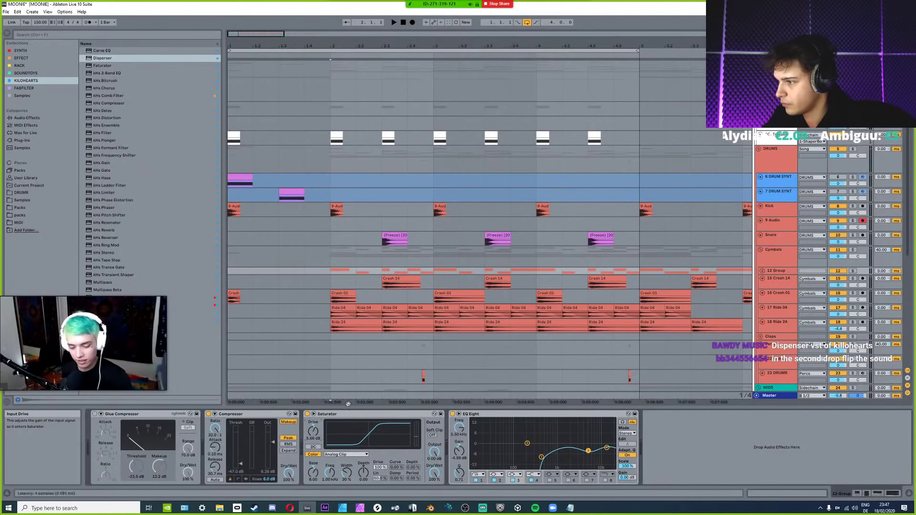
left_click(331, 212)
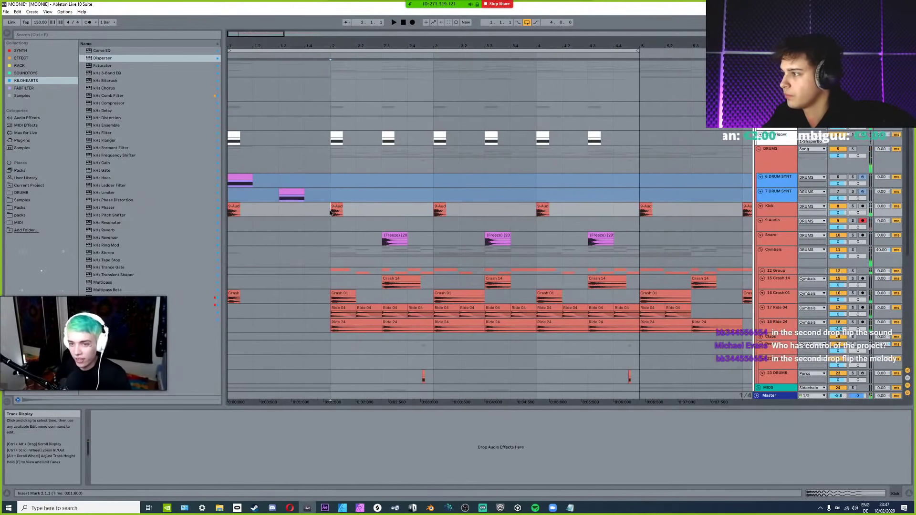
Collapse the DRUMS group, place the insert marker at 1.1.1 and save the project.
left_click(758, 148)
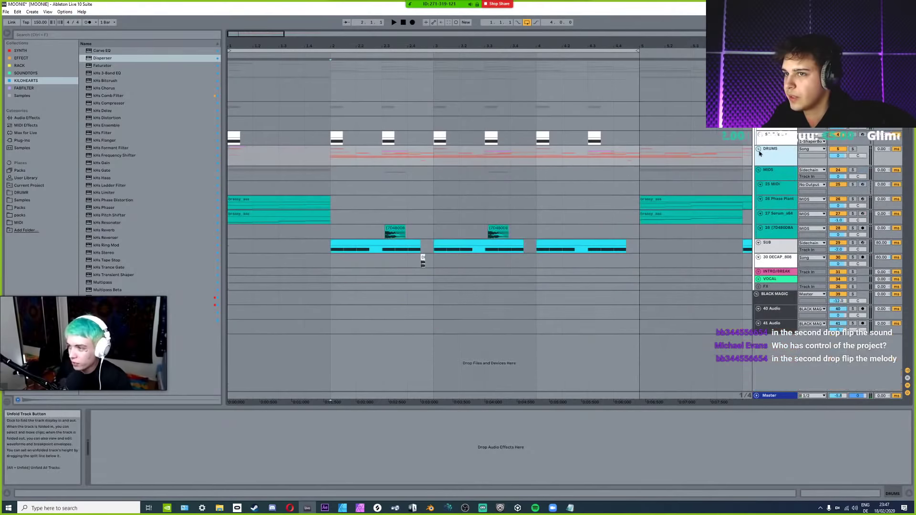
scroll(357, 189, "down", 2)
left_click(241, 189)
scroll(239, 189, "up", 3)
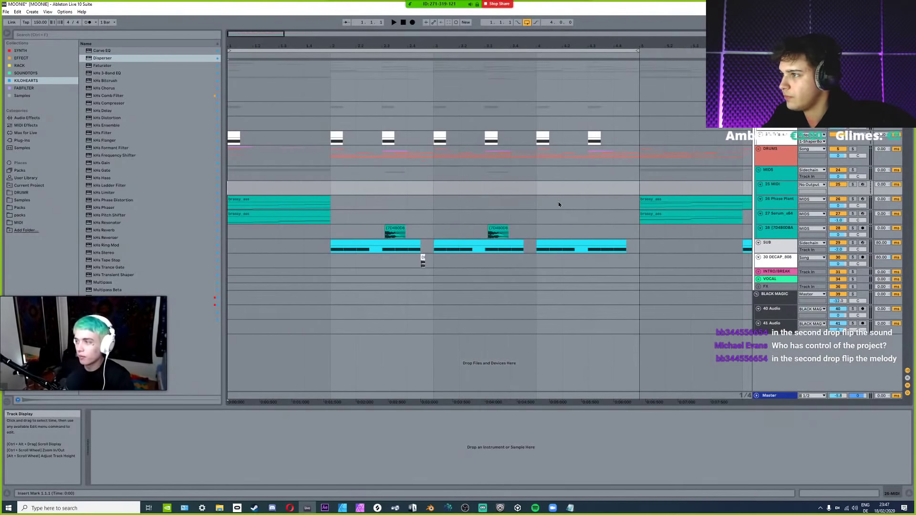
key("ctrl+s")
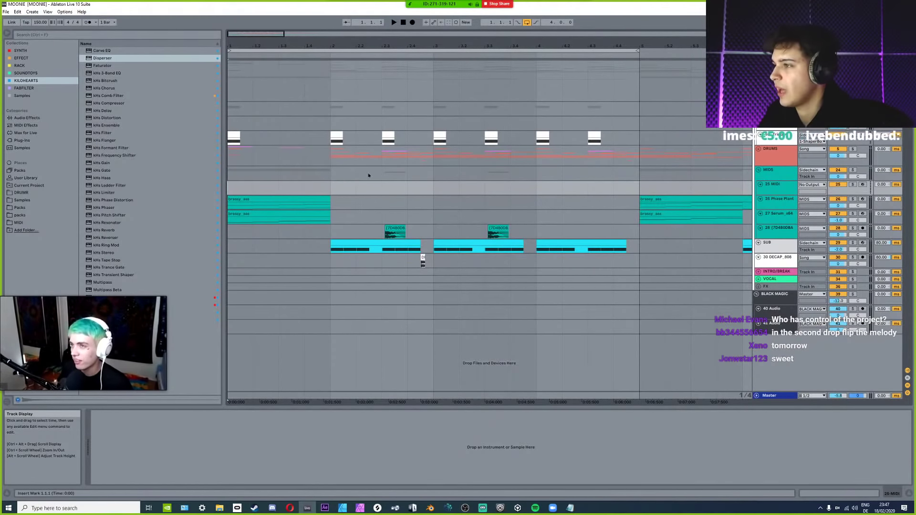
Return the insert marker to 1.1.1, adjust the Master track's volume and save the project.
left_click(336, 156)
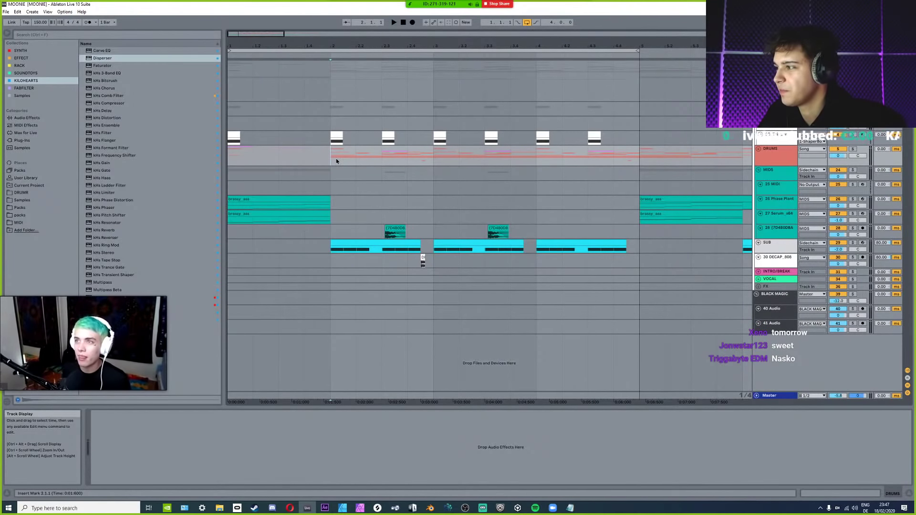
left_click_drag(273, 34, 271, 38)
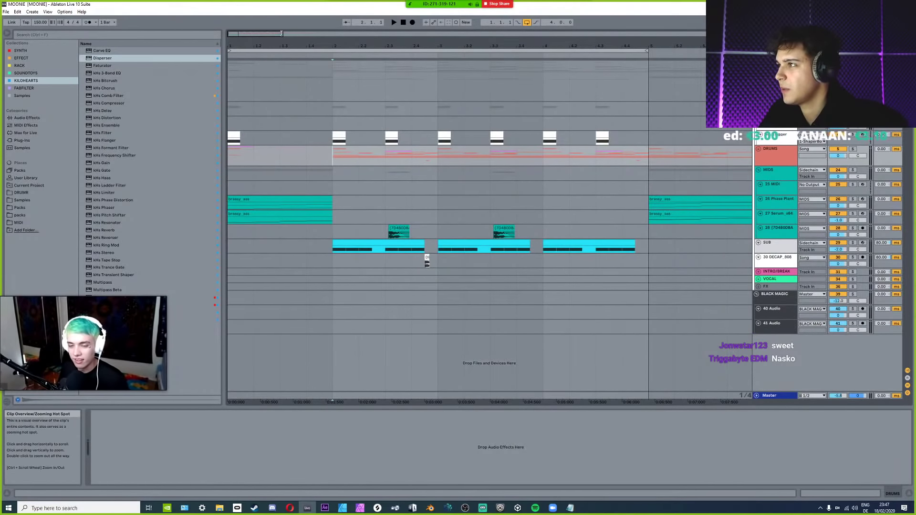
left_click_drag(282, 33, 273, 33)
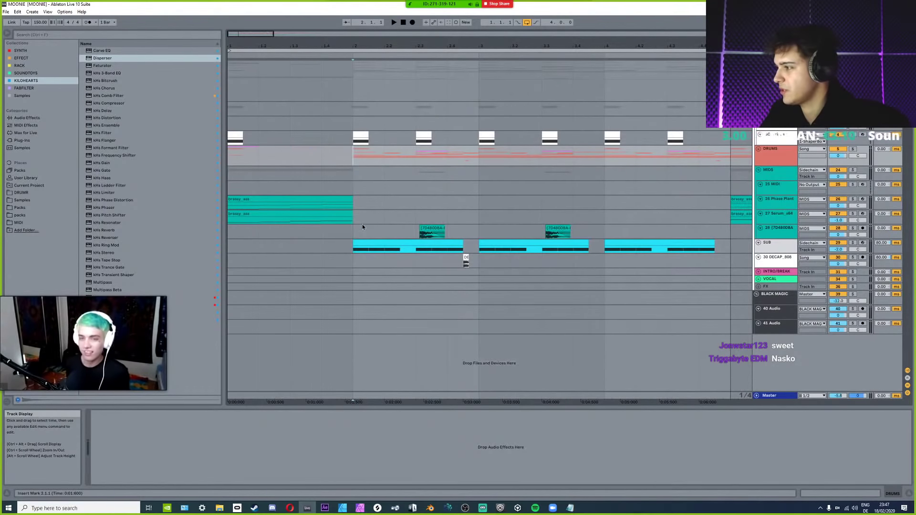
left_click(234, 158)
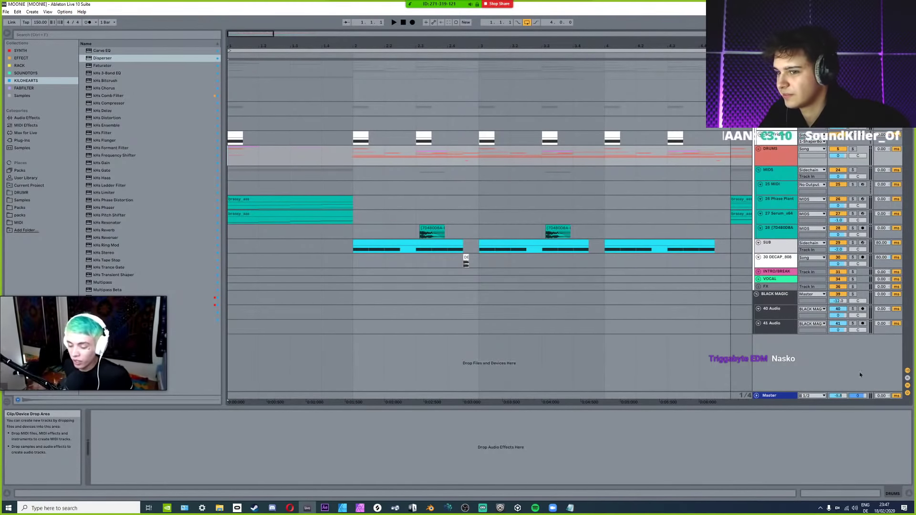
left_click_drag(838, 395, 838, 391)
key("ctrl+s")
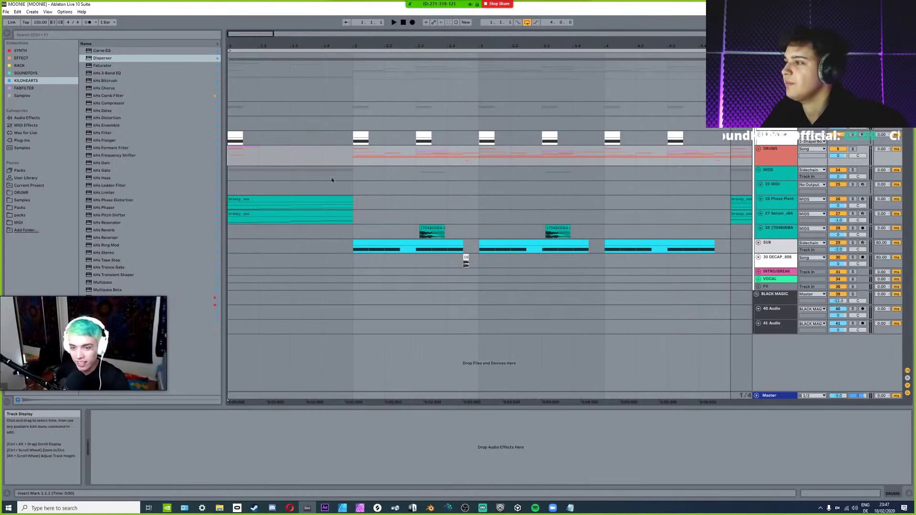
Check the kick clip at 2.1.1 inside the DRUMS group and collapse the group again.
left_click(759, 149)
left_click(355, 214)
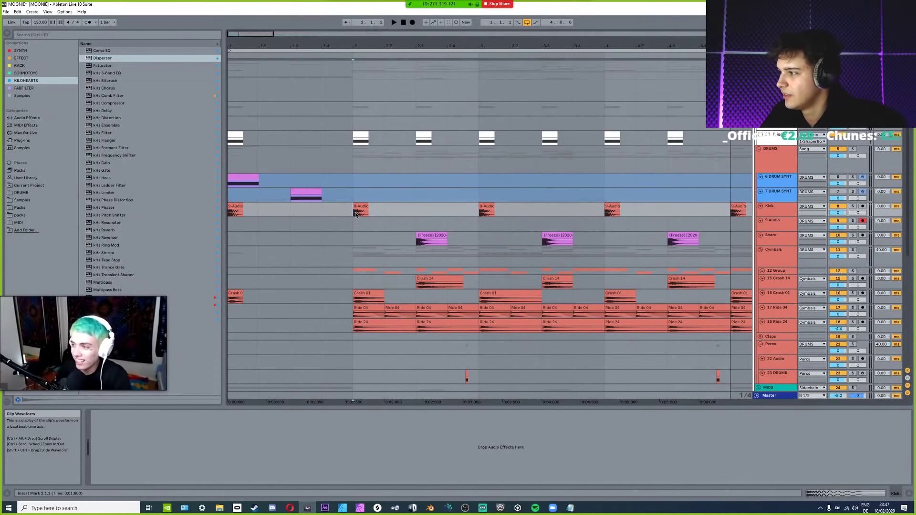
left_click(759, 149)
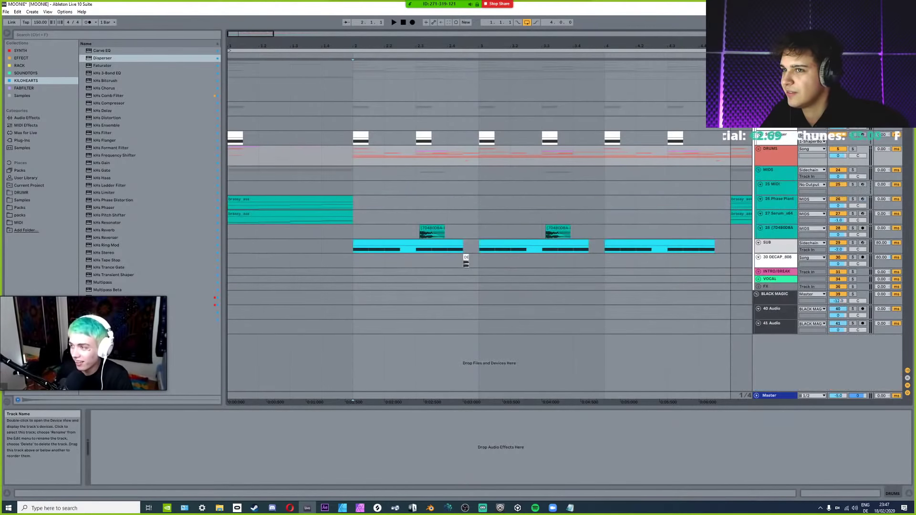
Collapse the BLACK MAGIC group, place the insert marker back at 1.1.1 and save the project.
left_click(756, 63)
scroll(348, 104, "down", 2)
left_click(756, 98)
left_click(756, 64)
left_click(230, 158)
scroll(241, 155, "up", 4)
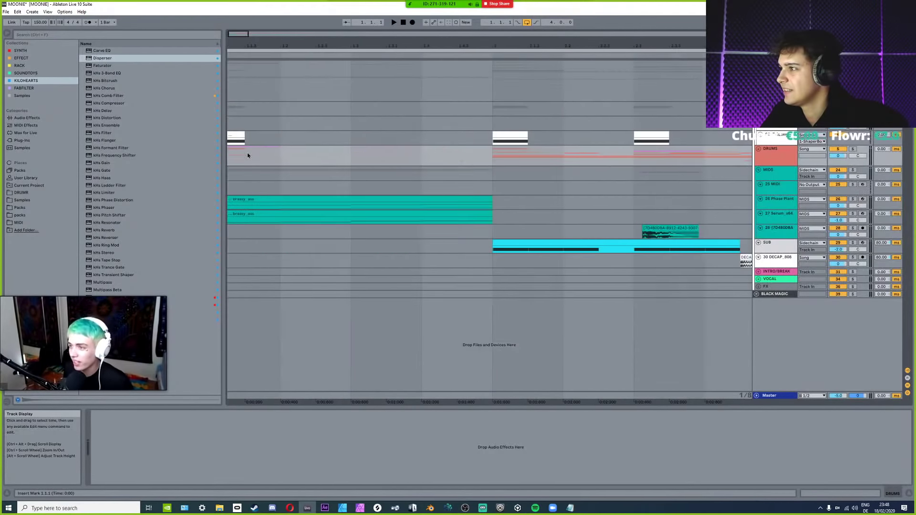
scroll(248, 157, "down", 2)
key("ctrl+s")
scroll(253, 156, "down", 2)
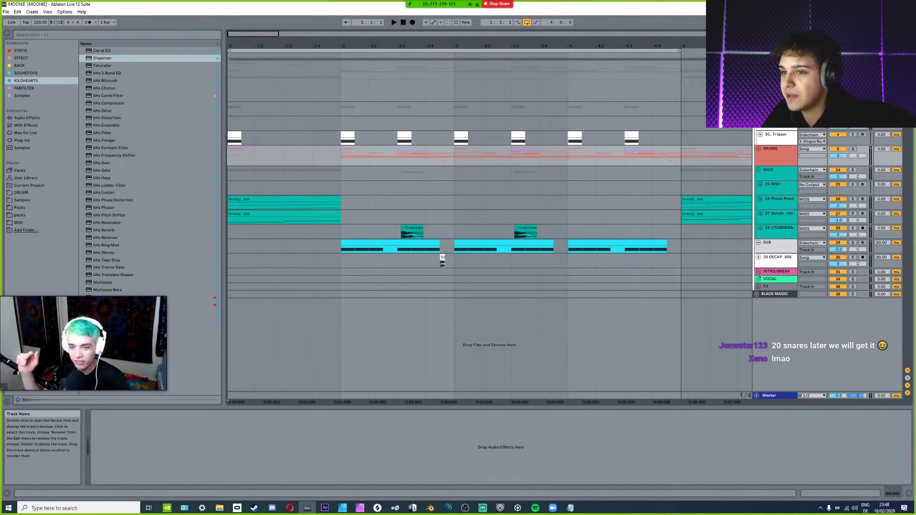
Expand the INTRO/BREAK and FX groups and insert a new MIDI track below 37 MIDI in FX.
left_click(776, 271)
left_click(758, 271)
left_click(769, 336)
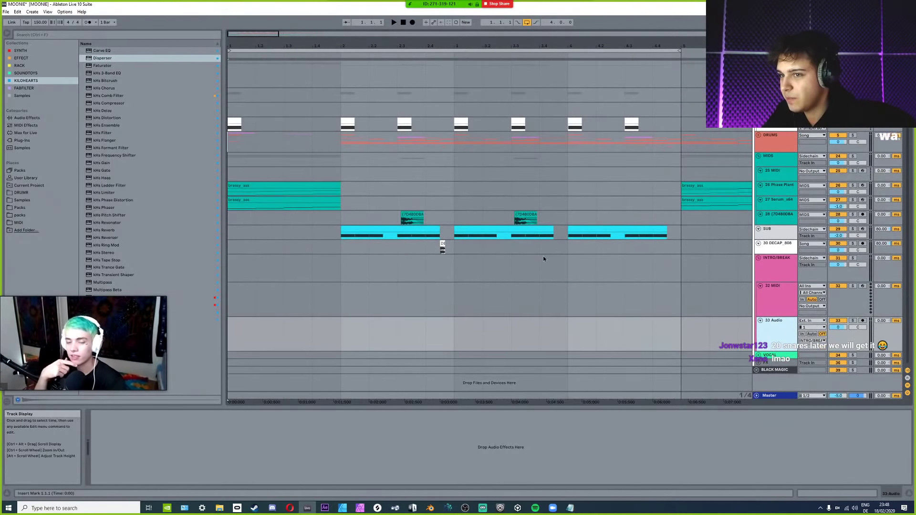
left_click(757, 362)
scroll(488, 337, "down", 3)
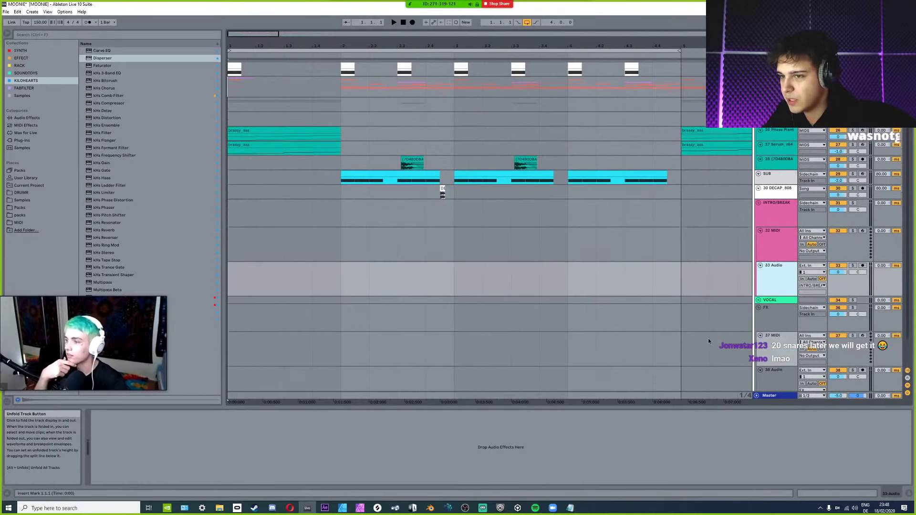
left_click(488, 336)
key("ctrl+shift+t")
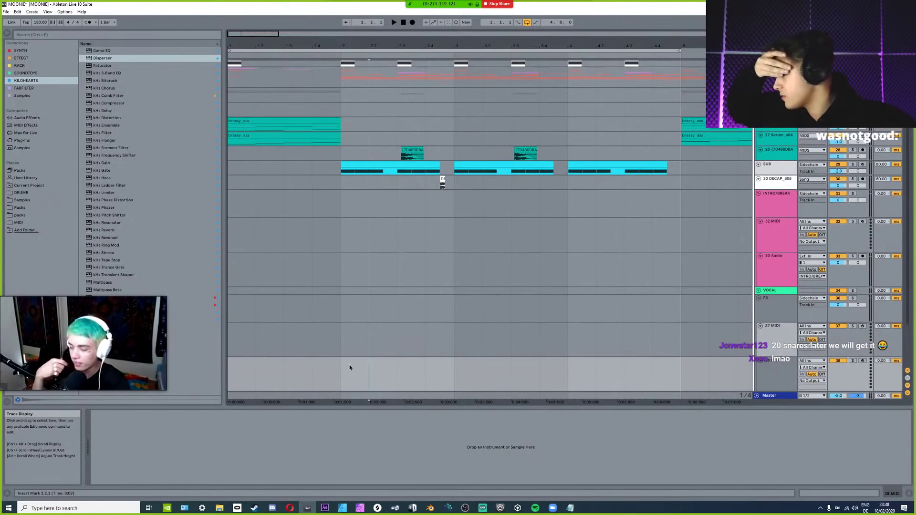
Load the Quanta synth onto the new MIDI track in the FX group and reposition its window.
left_click(20, 50)
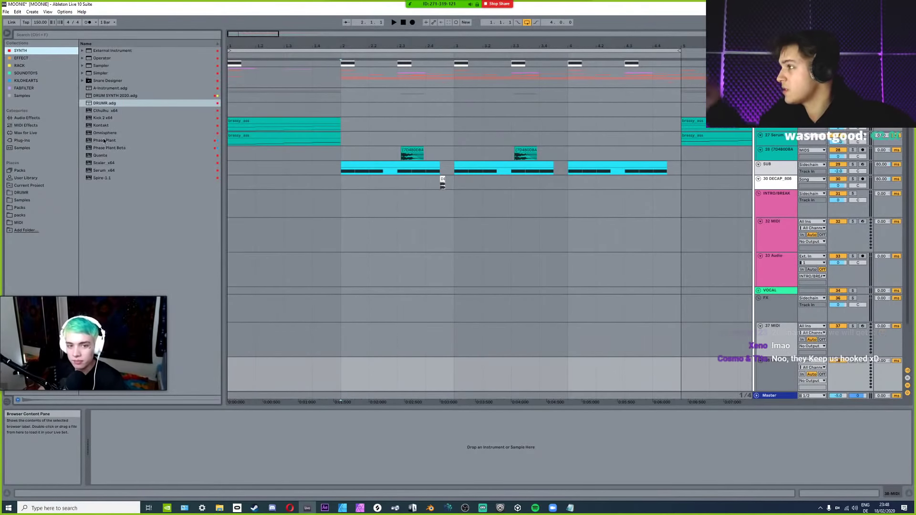
double_click(102, 156)
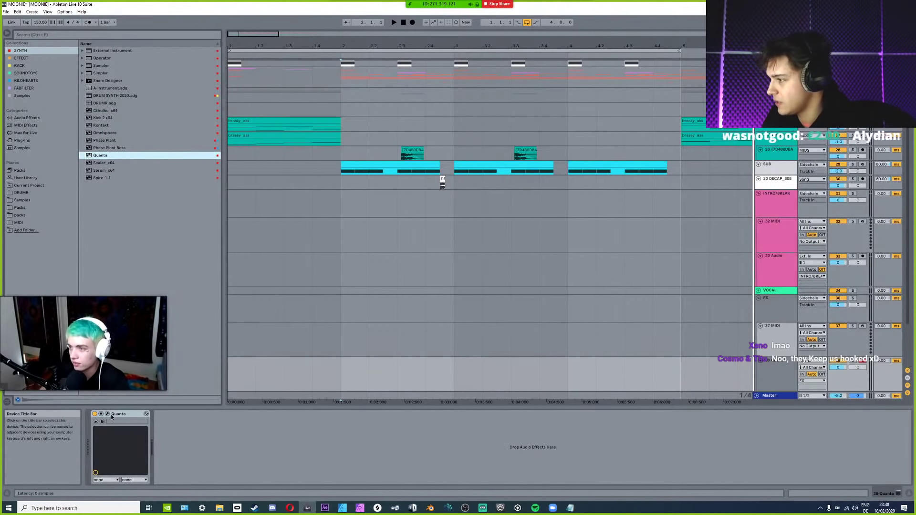
left_click_drag(431, 203, 433, 189)
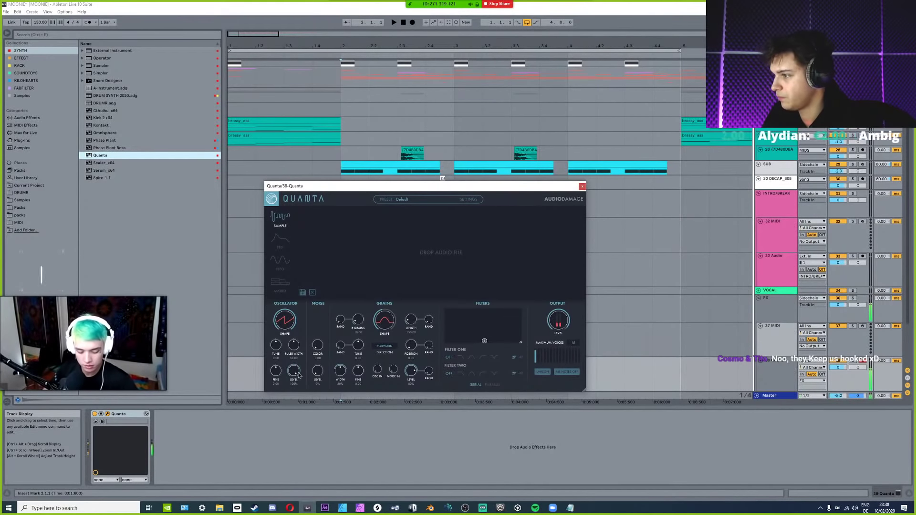
Browse the packs folder for a source sample, including the DECAP melodies and chords folder.
left_click(19, 208)
left_click(25, 215)
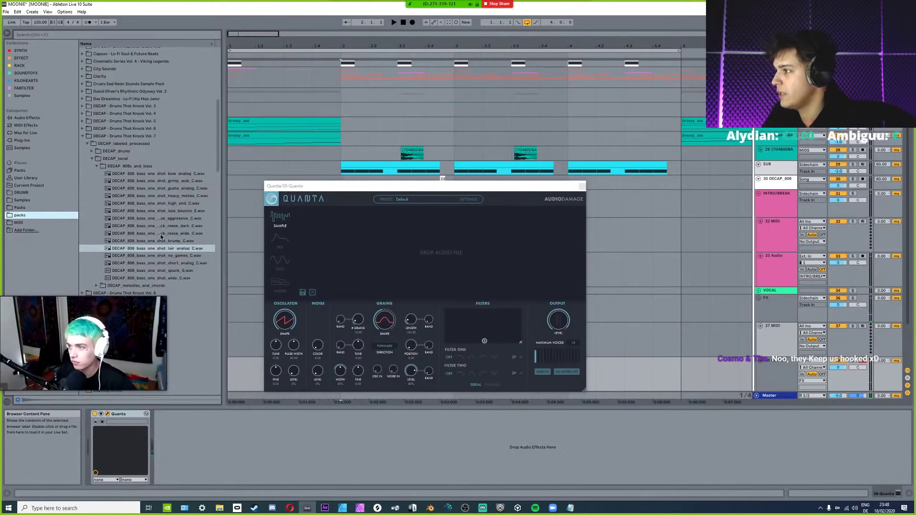
left_click(96, 166)
left_click(97, 174)
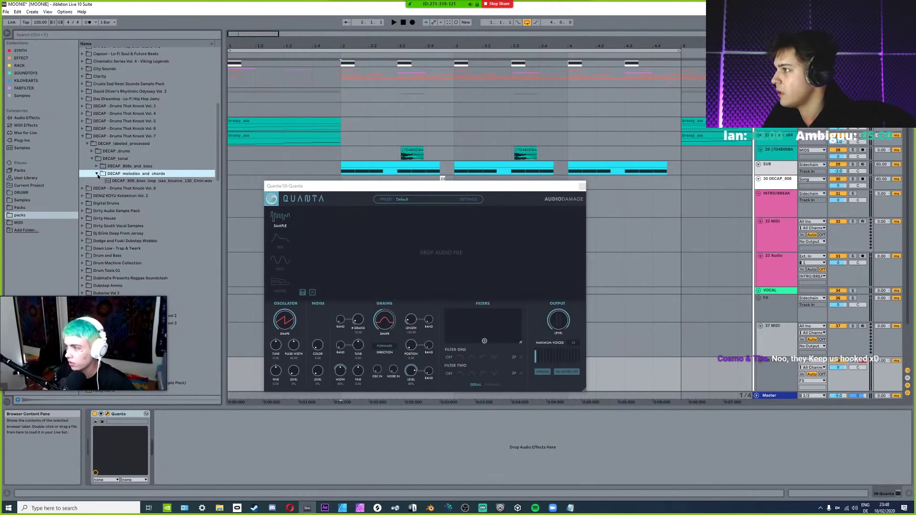
scroll(86, 178, "down", 7)
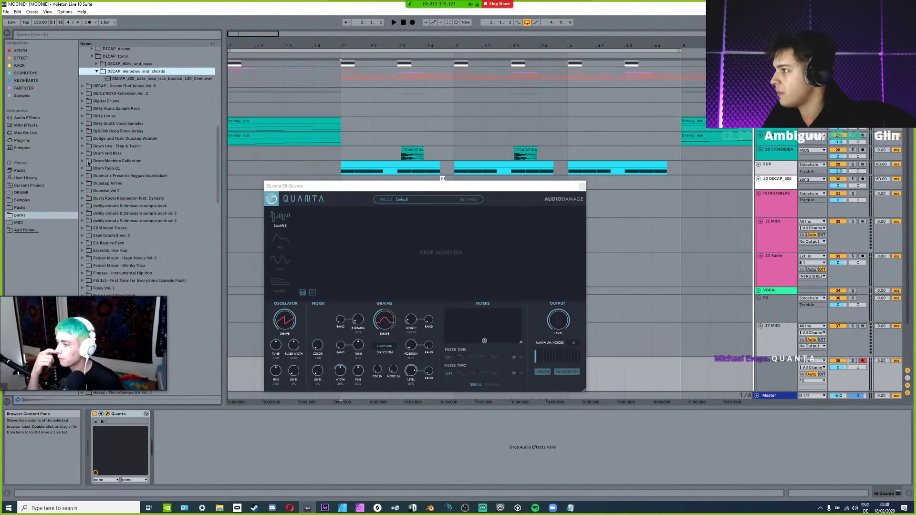
left_click_drag(219, 172, 195, 391)
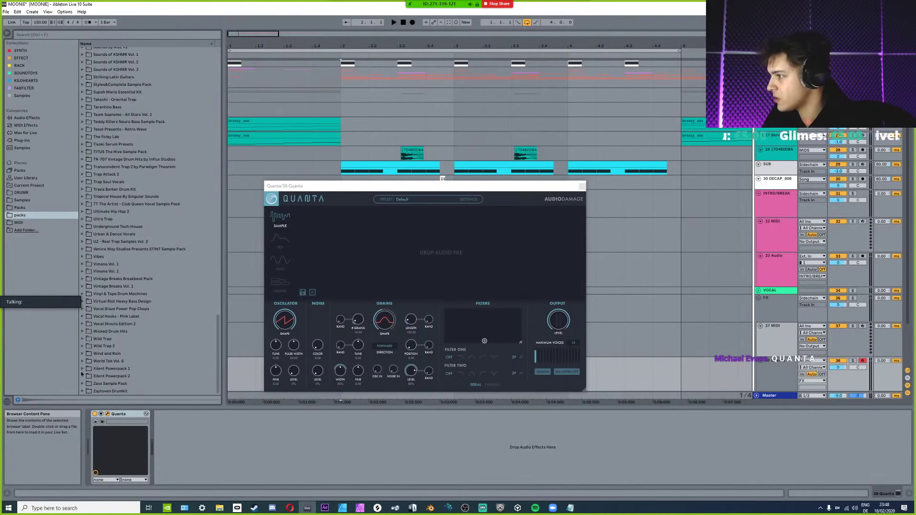
Open the Virtual Riot Heavy Bass Design pack's V_RIOT_fx folder and look through its loops and impacts.
left_click(83, 302)
left_click(88, 309)
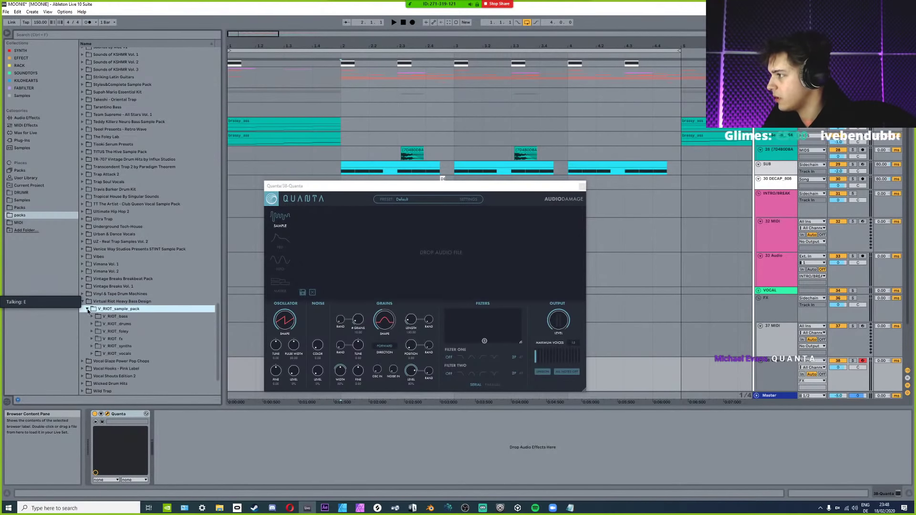
left_click(92, 339)
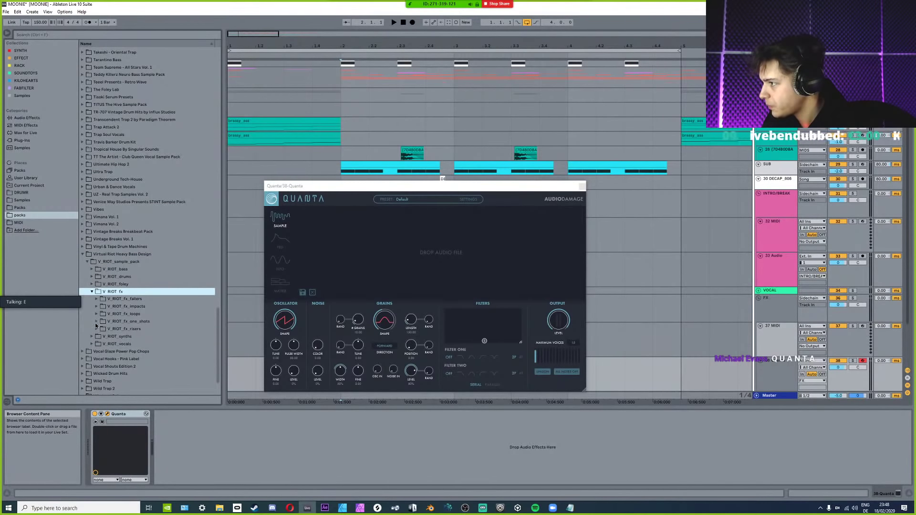
left_click(96, 315)
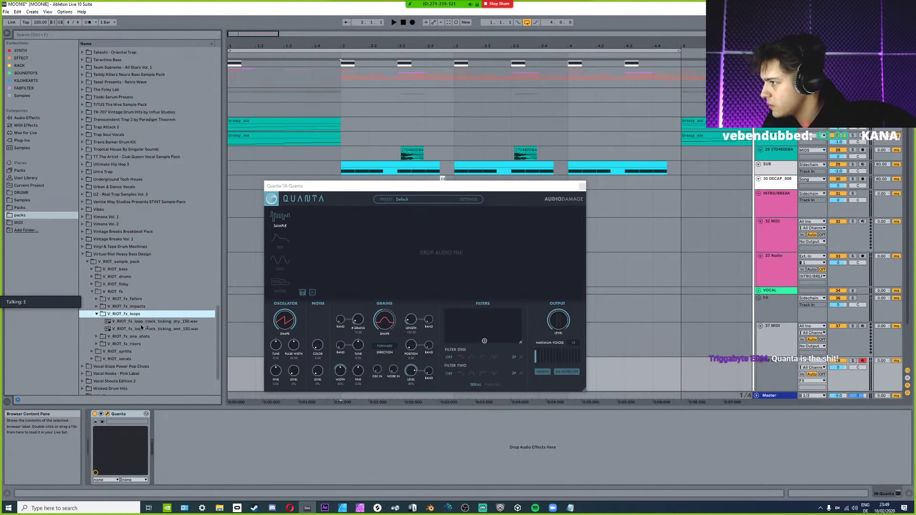
left_click(97, 307)
scroll(119, 313, "down", 2)
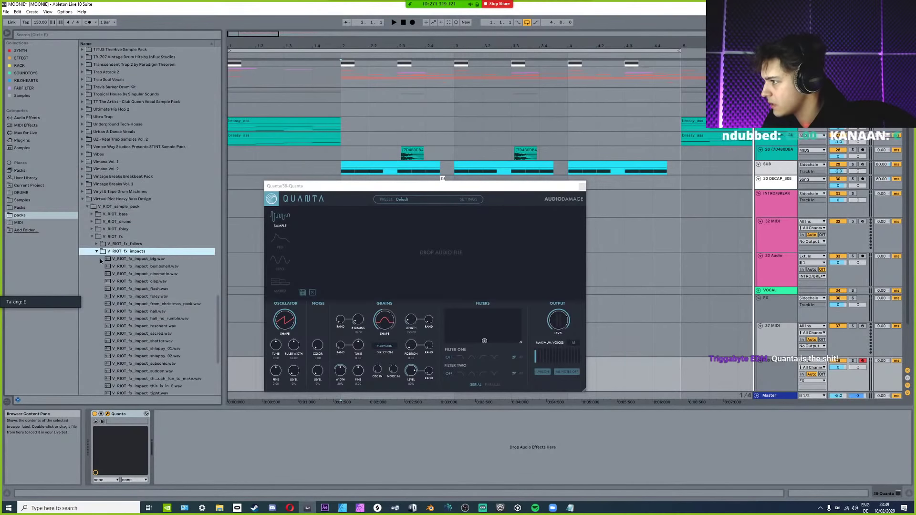
left_click(98, 253)
Audition the samples in the V_RIOT_fx_risers folder, including the ring_mod and bubbles risers.
left_click(97, 287)
scroll(143, 324, "down", 2)
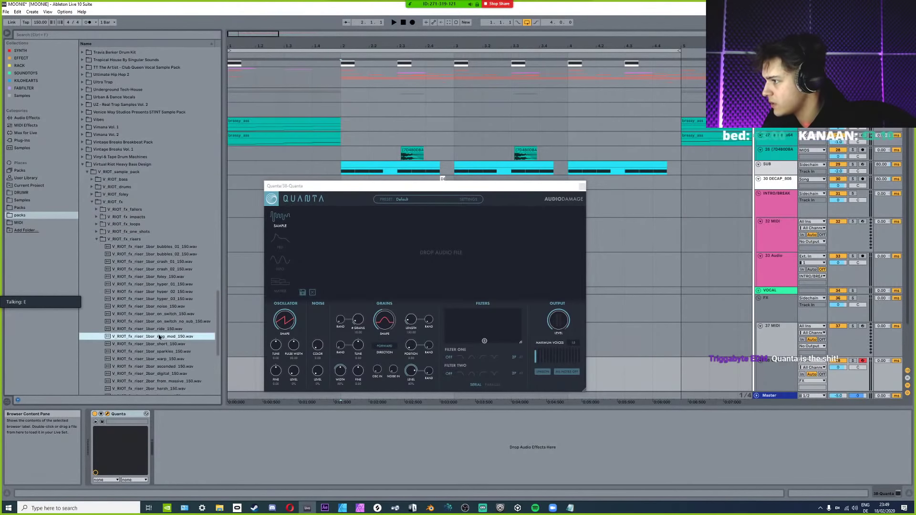
left_click(153, 336)
key("Down")
left_click(156, 366)
scroll(156, 362, "down", 1)
left_click(155, 283)
left_click(154, 276)
left_click(153, 268)
left_click(153, 246)
left_click(152, 230)
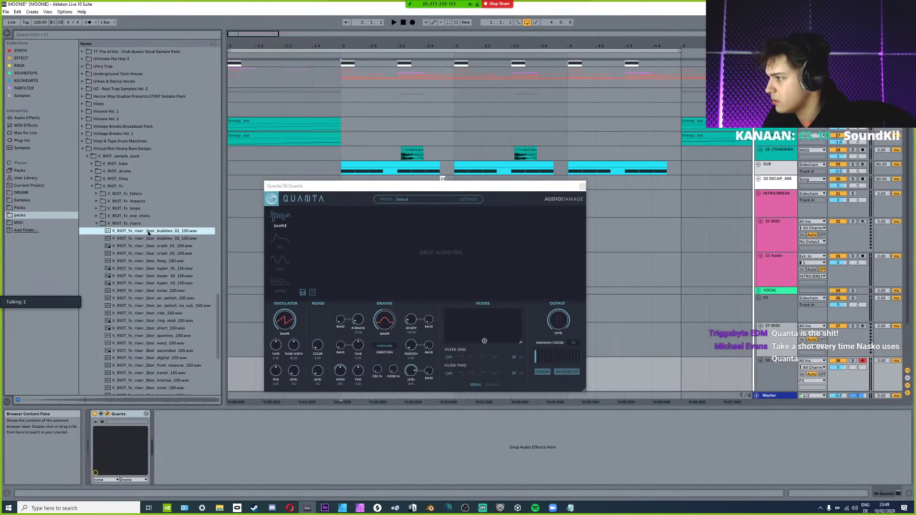
Audition several samples in the V_RIOT_fx_impacts folder, including the shatter impact.
left_click(98, 204)
left_click(152, 354)
scroll(151, 354, "down", 3)
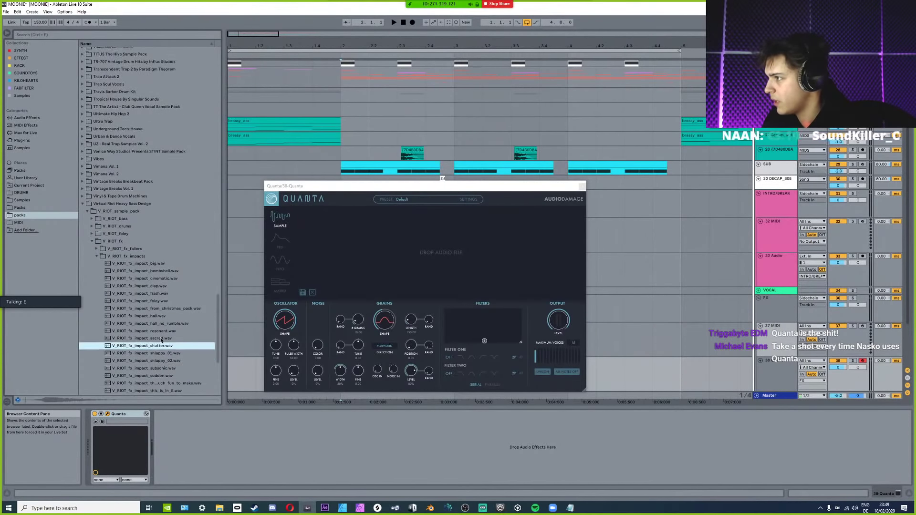
left_click(153, 343)
left_click(153, 351)
Audition the V_RIOT_fx_fallers samples, load V_RIOT_fx_faller_8bar_let_down_150.wav into Quanta and pick a playback point on its waveform.
left_click(102, 203)
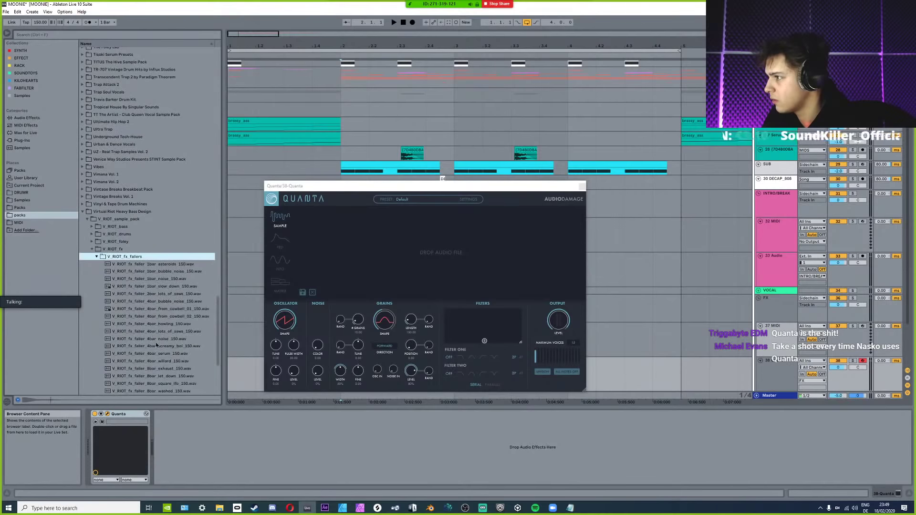
left_click(157, 342)
left_click(161, 361)
scroll(165, 353, "down", 2)
left_click(162, 337)
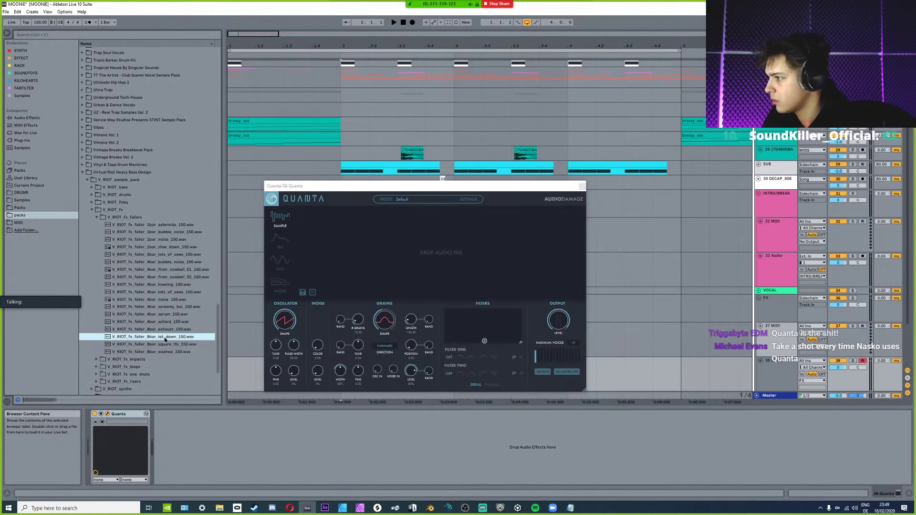
left_click_drag(162, 336, 397, 262)
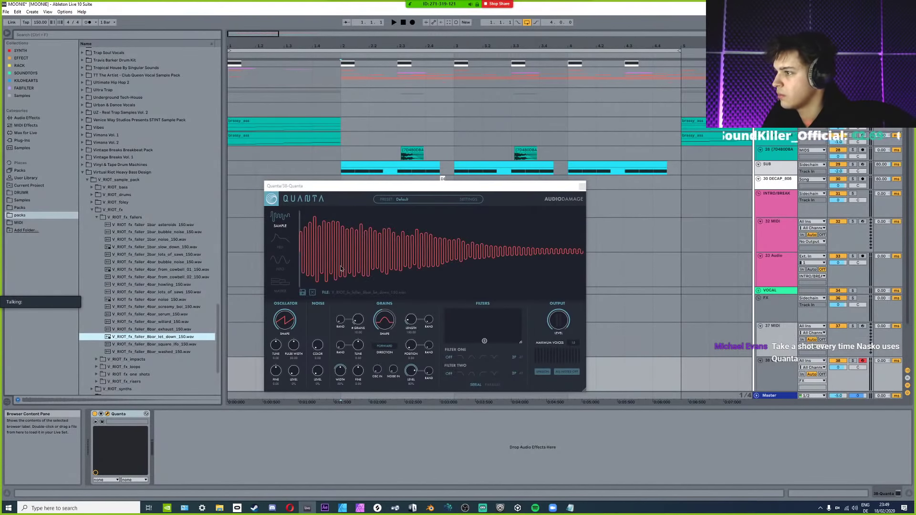
left_click(376, 267)
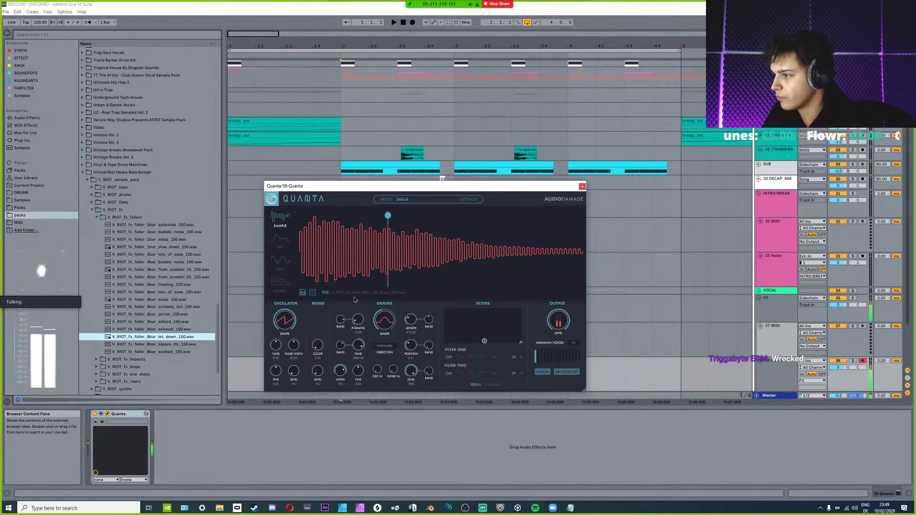
Replace Quanta's sample with V_RIOT_fx_faller_8bar_square_lfo_150.wav and move the grain position earlier in the waveform.
left_click_drag(157, 344, 389, 261)
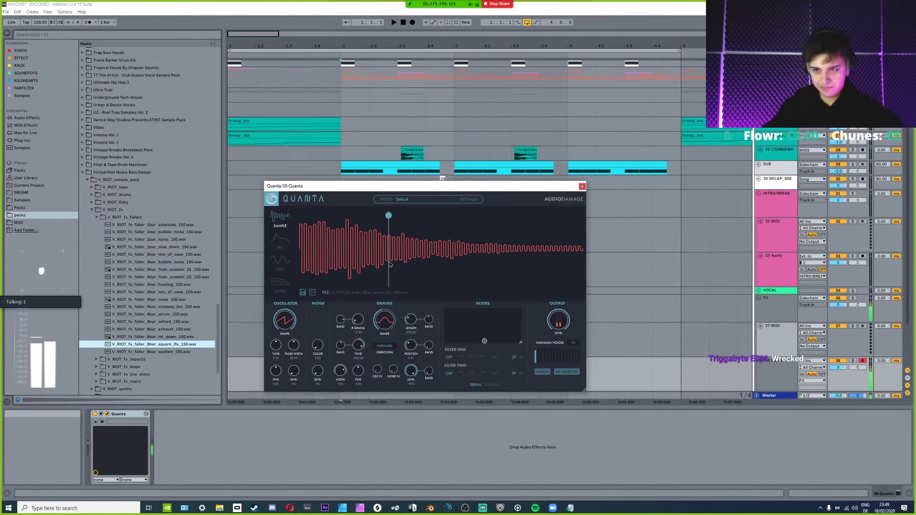
left_click_drag(388, 262, 346, 264)
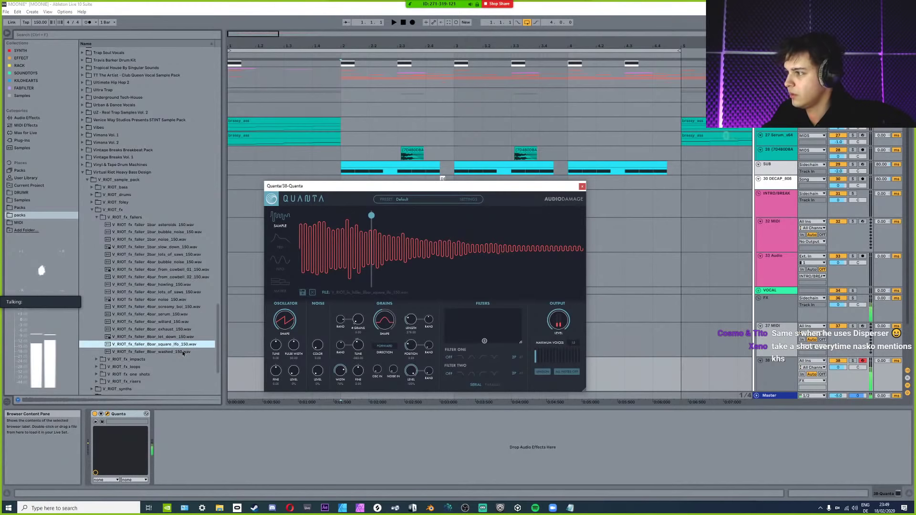
Try V_RIOT_fx_faller_8bar_washed_150.wav and V_RIOT_fx_faller_4bar_from_cowbell_02_150.wav as Quanta's sample and adjust the grain count.
left_click_drag(179, 352, 403, 248)
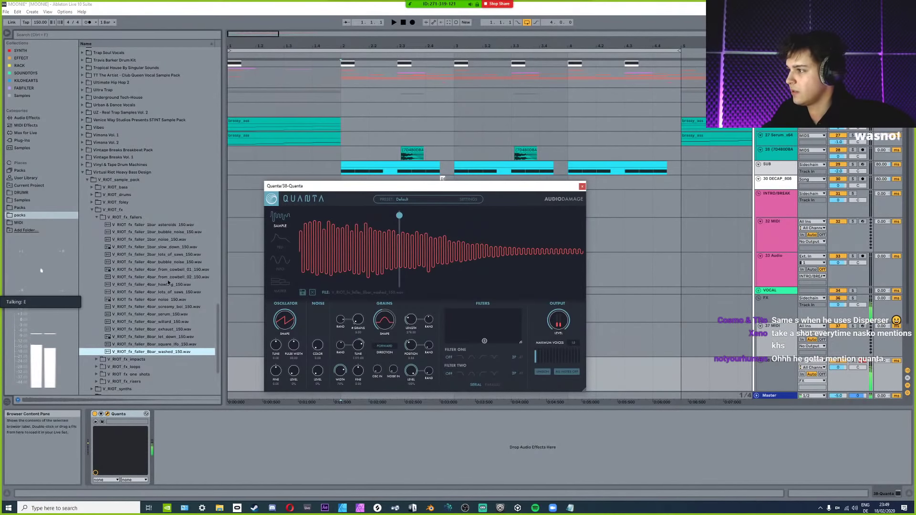
left_click_drag(168, 278, 358, 264)
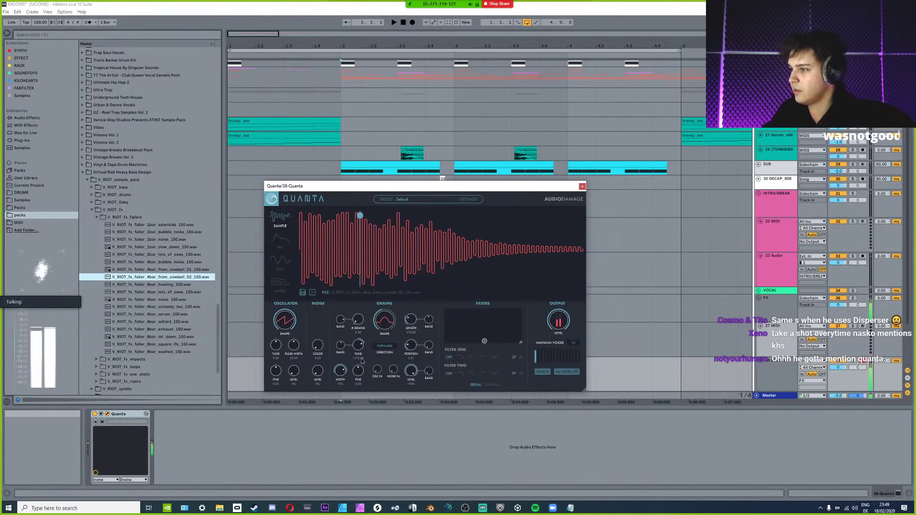
left_click_drag(359, 319, 358, 308)
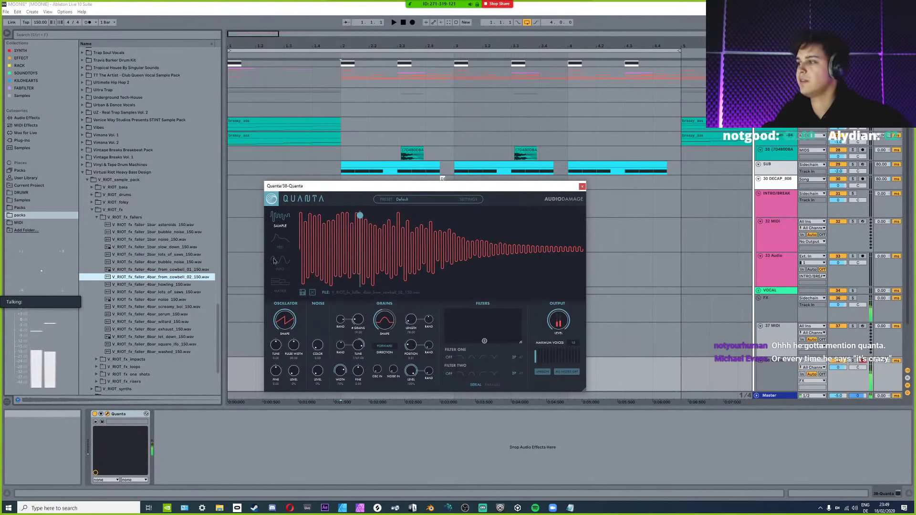
Try V_RIOT_fx_faller_4bar_bubble_noise_150.wav as Quanta's sample and set the grain position in the first third of its waveform.
left_click_drag(158, 255, 389, 261)
left_click_drag(182, 262, 429, 272)
left_click(369, 262)
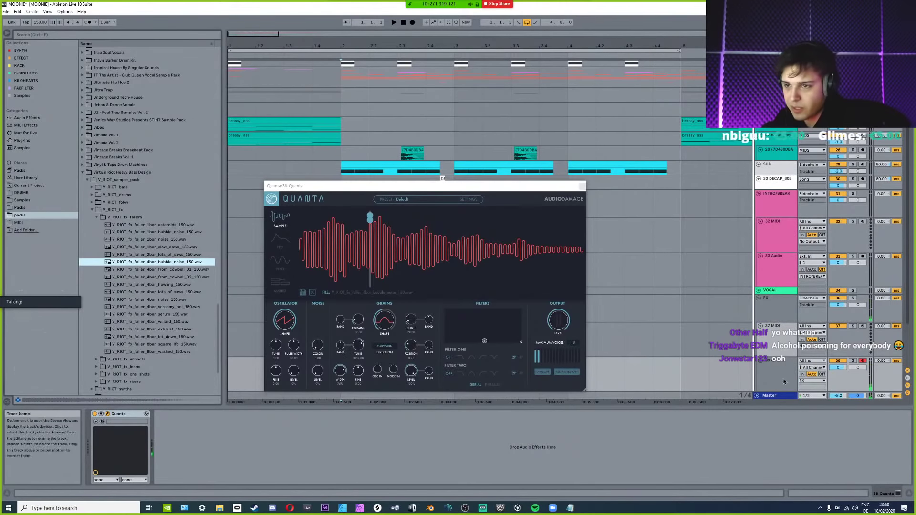
Undo the Quanta sound design on track 38 and fold the FX group.
key("ctrl+z")
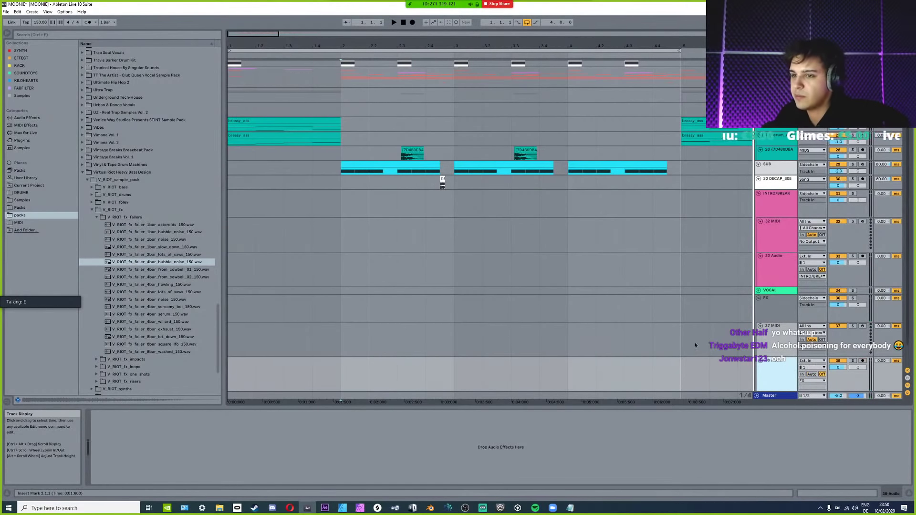
key("minus")
left_click(760, 301)
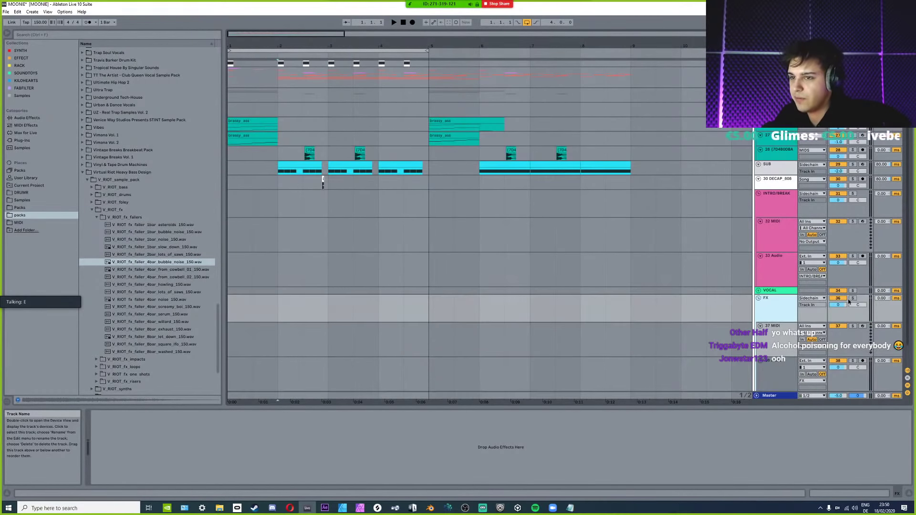
left_click(758, 298)
key("plus")
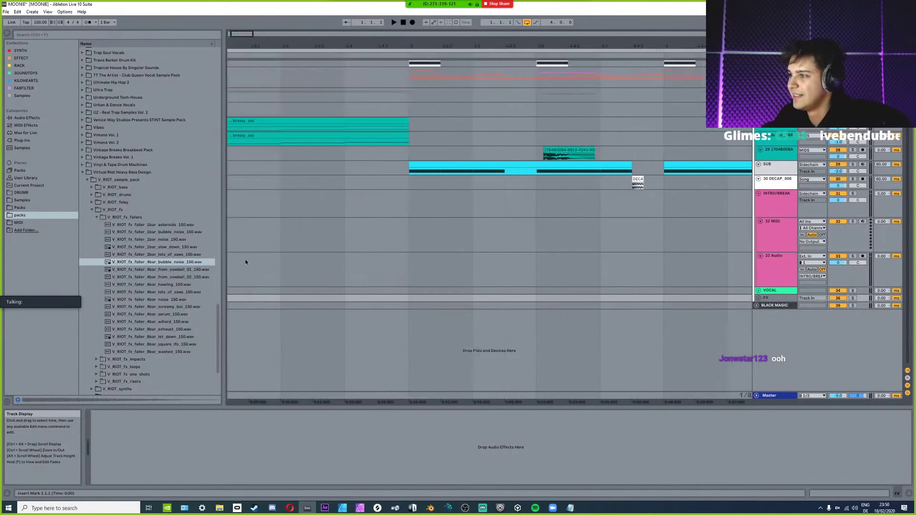
key("minus")
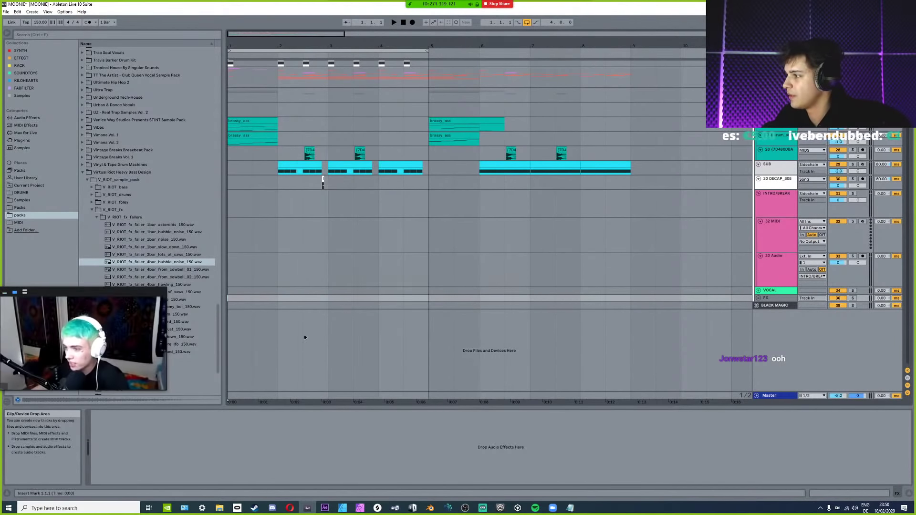
Place the insert marker at the song start on the 33 Audio track and save the set.
left_click(241, 269)
key("plus")
key("plus")
key("ctrl+s")
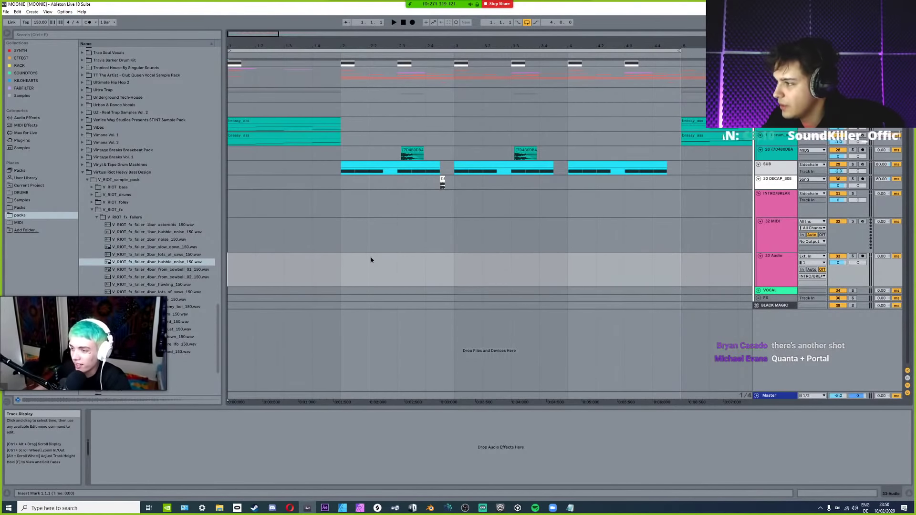
Play the drop loop from the start to check the drums, synths and sub together.
scroll(408, 185, "up", 4)
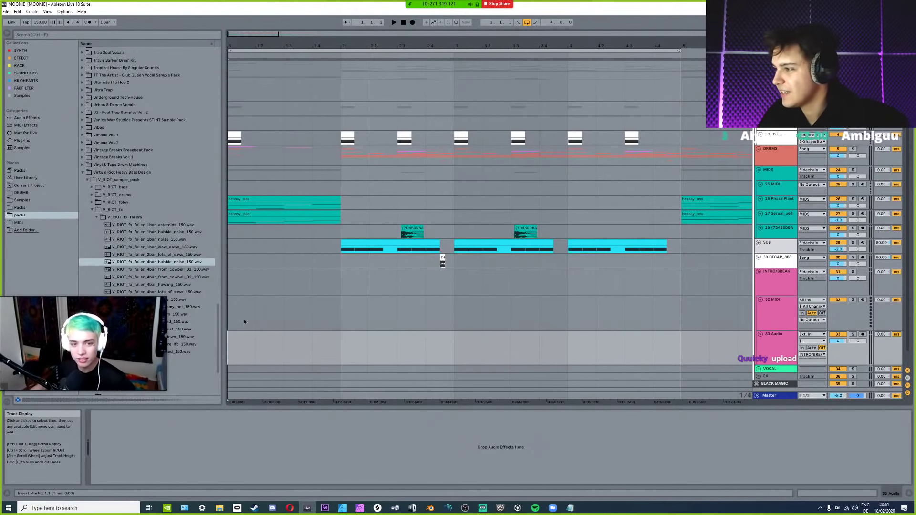
scroll(267, 222, "down", 1)
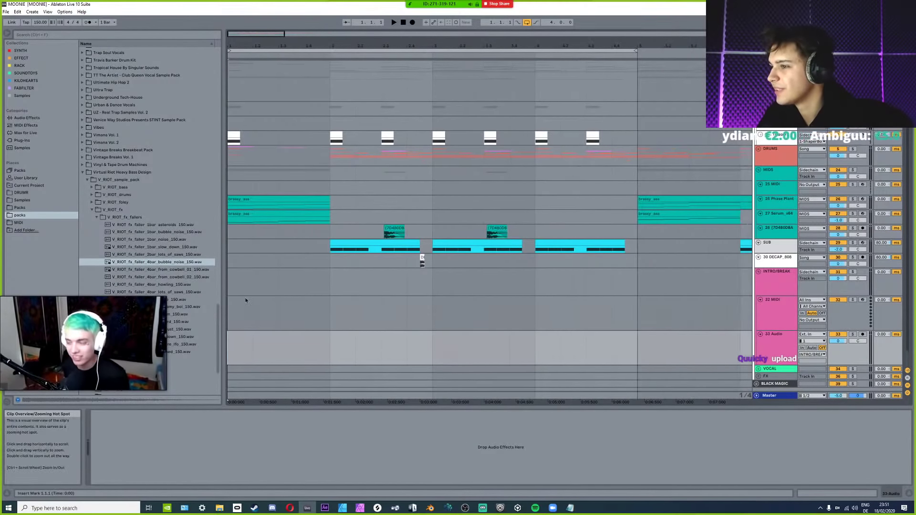
scroll(255, 247, "down", 1)
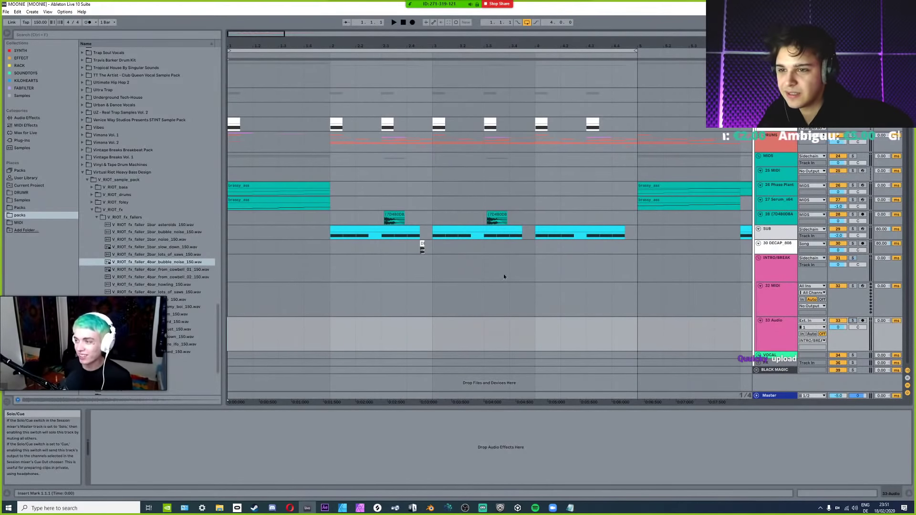
left_click(253, 337)
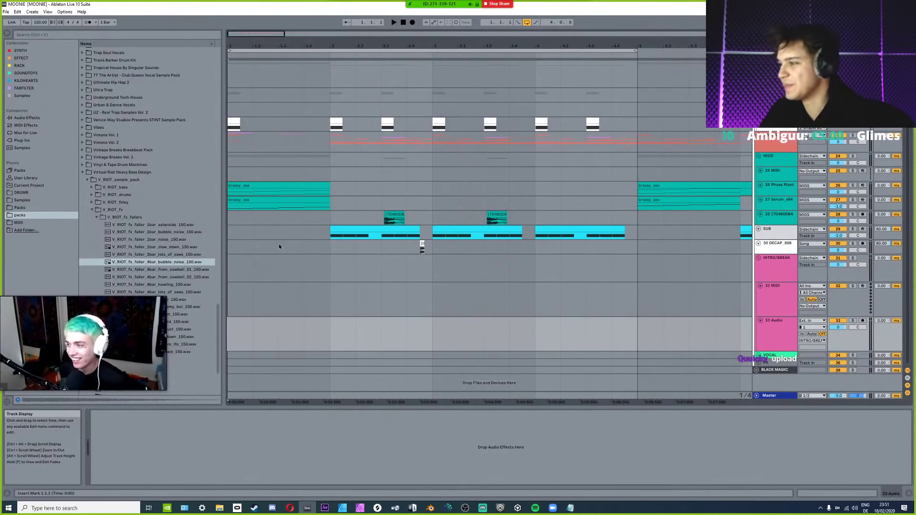
key("space")
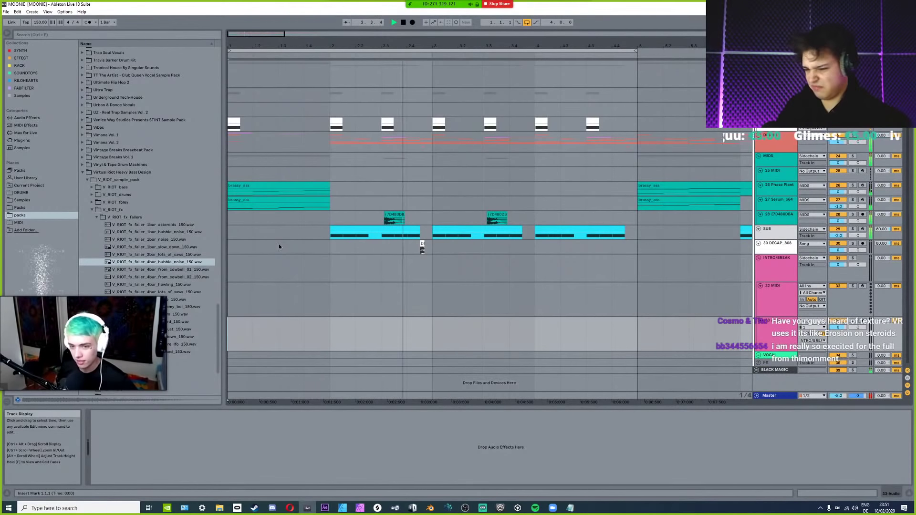
key("space")
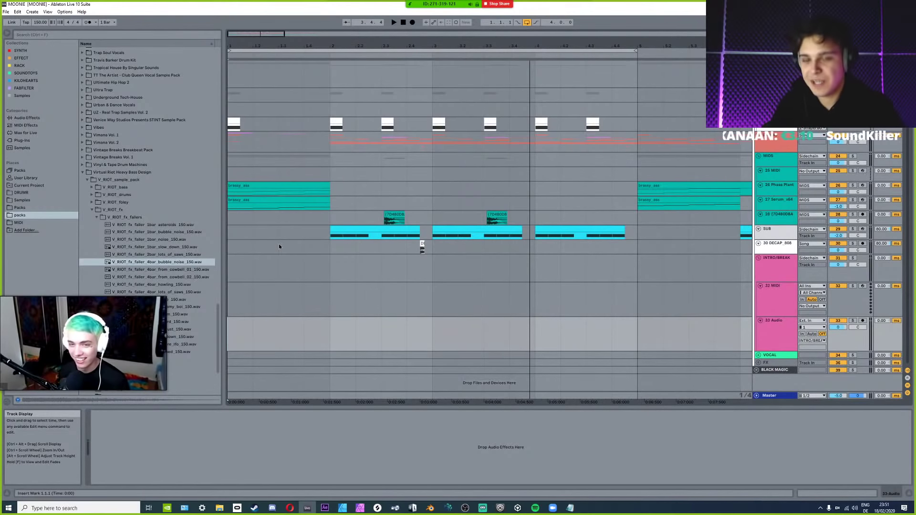
key("space")
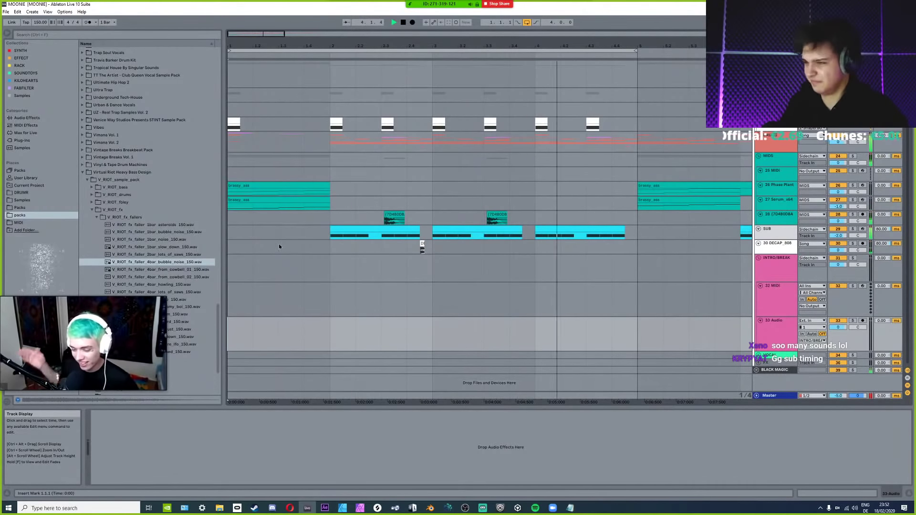
key("space")
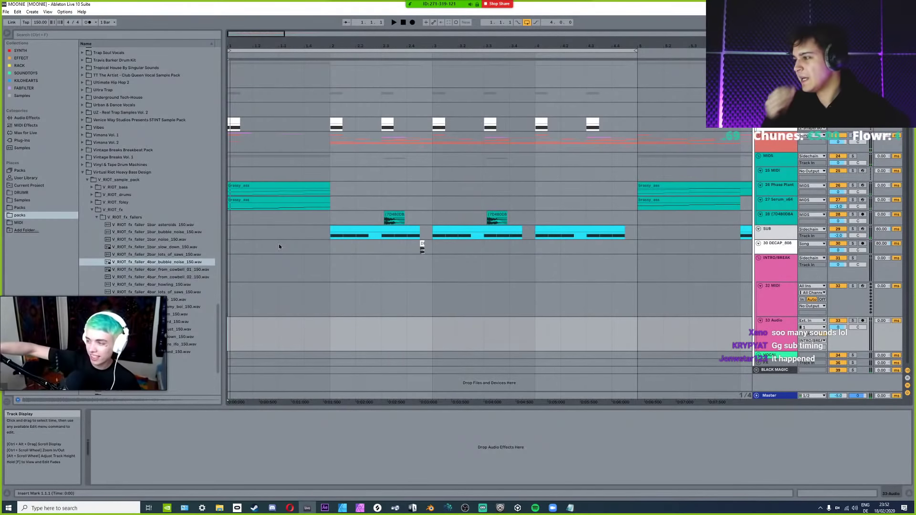
Move the bar 5 clips on the 26 Phase Plant and 27 Serum_x64 tracks to bar 10.
scroll(273, 220, "down", 3, "ctrl")
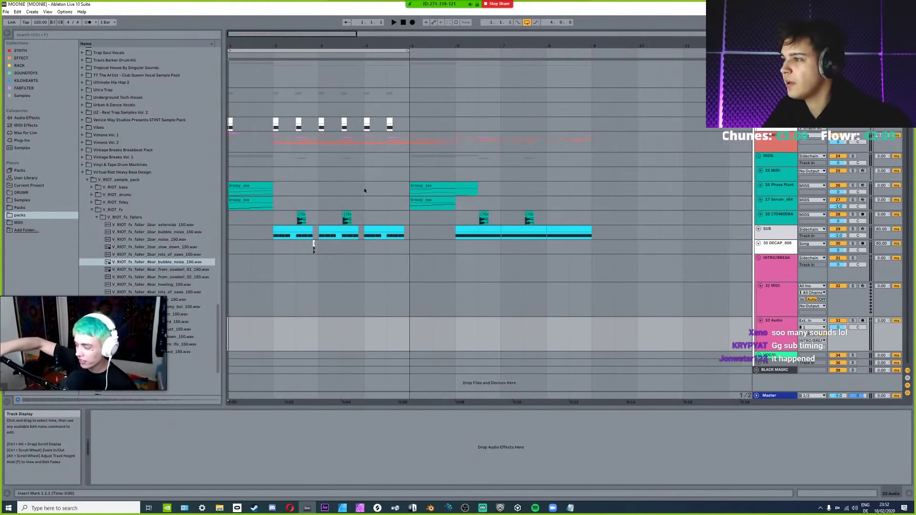
scroll(430, 181, "up", 1)
left_click_drag(410, 212, 461, 205)
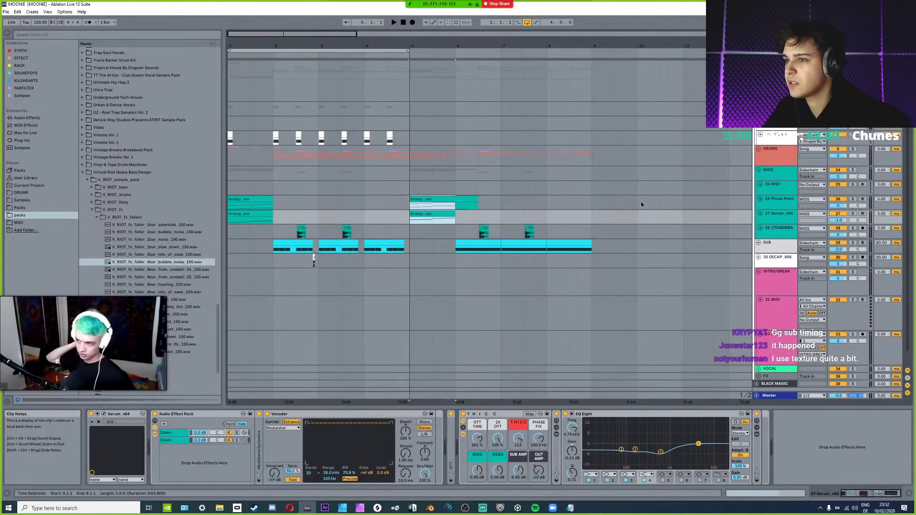
key("Delete")
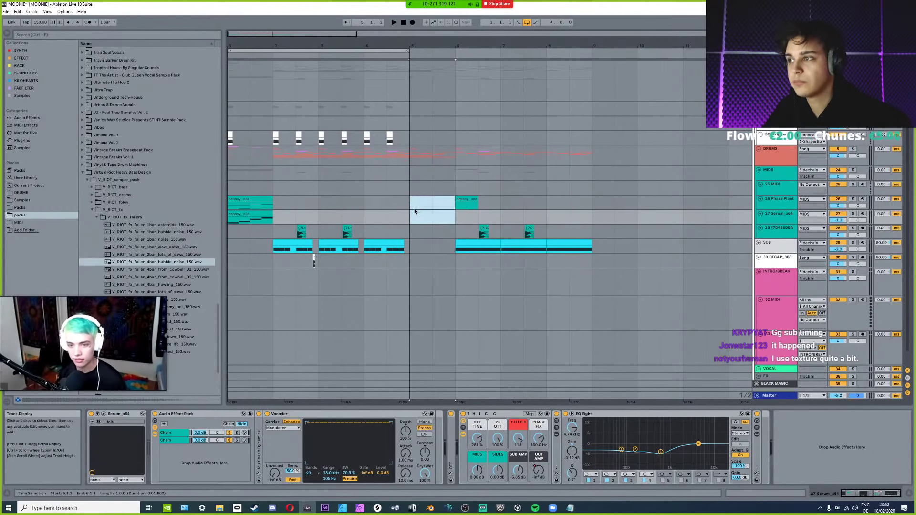
left_click(639, 204)
key("ctrl+v")
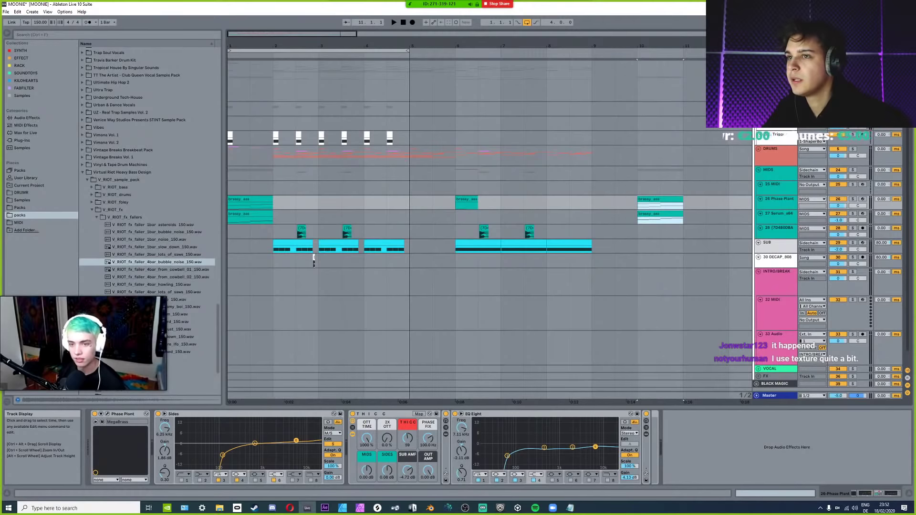
Duplicate bars 1 to 4 of the whole arrangement onto bars 5 to 8, replacing what is there.
key("alt+u")
left_click(433, 77)
left_click_drag(469, 79, 591, 76)
left_click(758, 76, "alt")
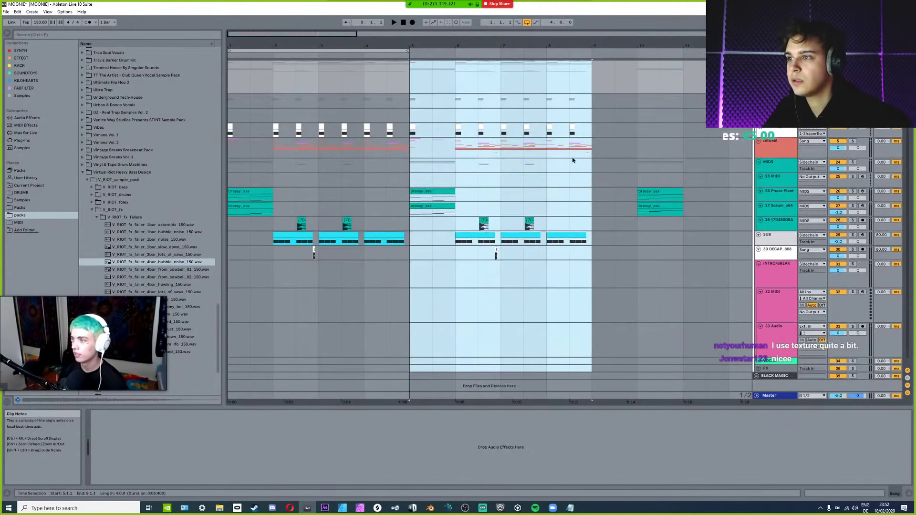
left_click(758, 63)
left_click_drag(484, 86, 229, 80)
left_click_drag(592, 78, 409, 79)
left_click(758, 63, "alt")
Move the Phase Plant and Serum_x64 clips parked at bar 10 back to bar 5.
left_click_drag(628, 192, 686, 206)
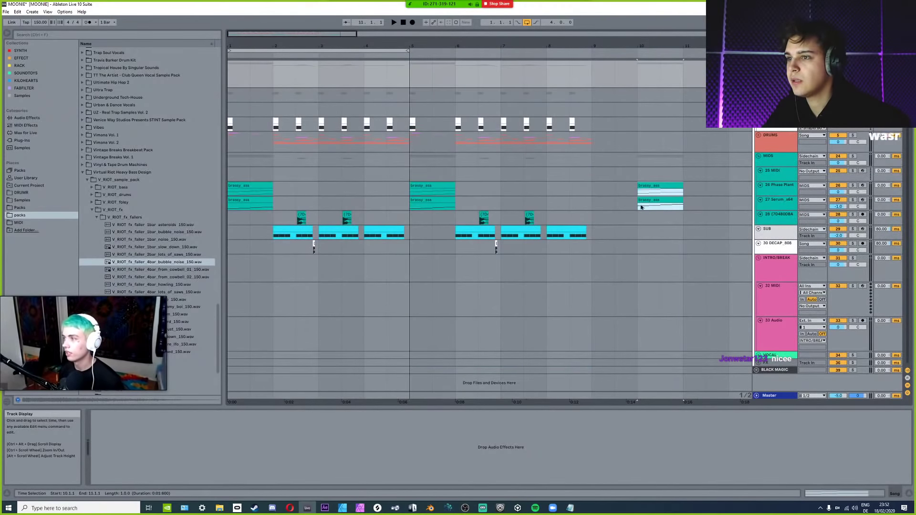
key("Delete")
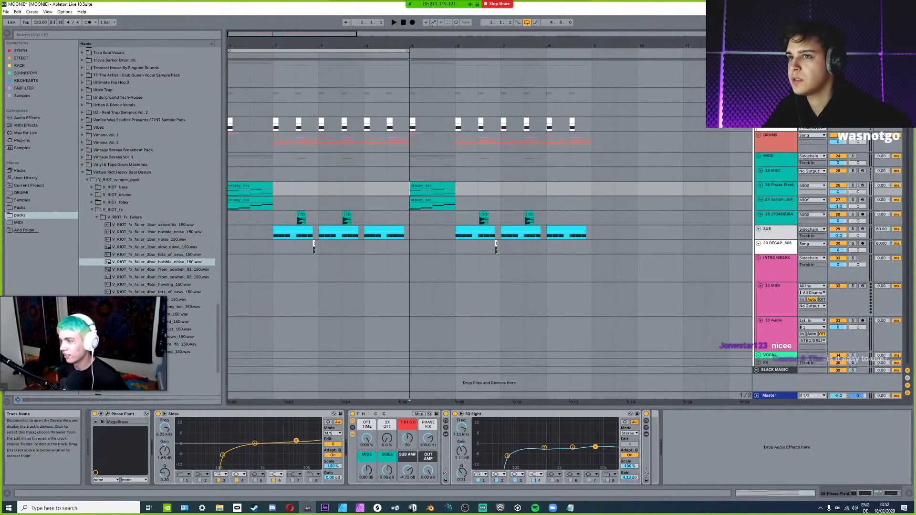
left_click(408, 193)
left_click_drag(407, 193, 432, 203)
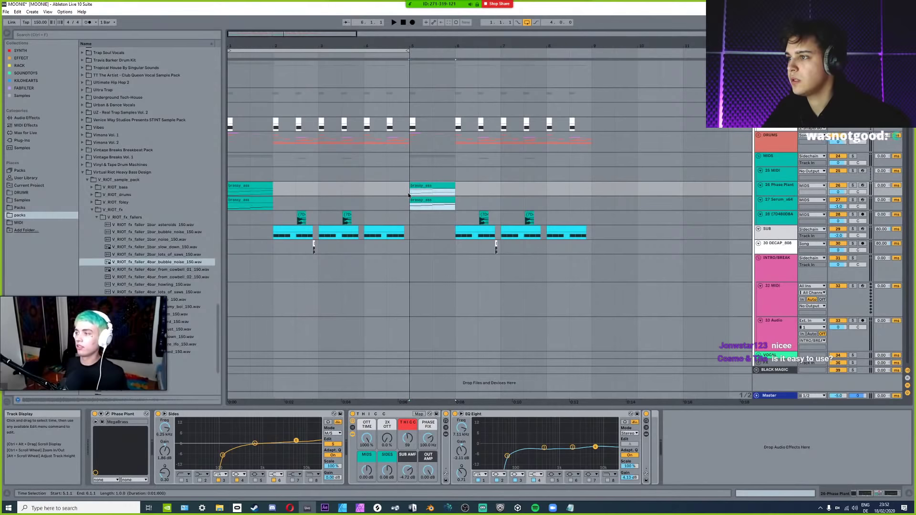
Extend the loop to eight bars, ending at bar 9, and play the arrangement from the start.
key("space")
left_click_drag(407, 49, 591, 50)
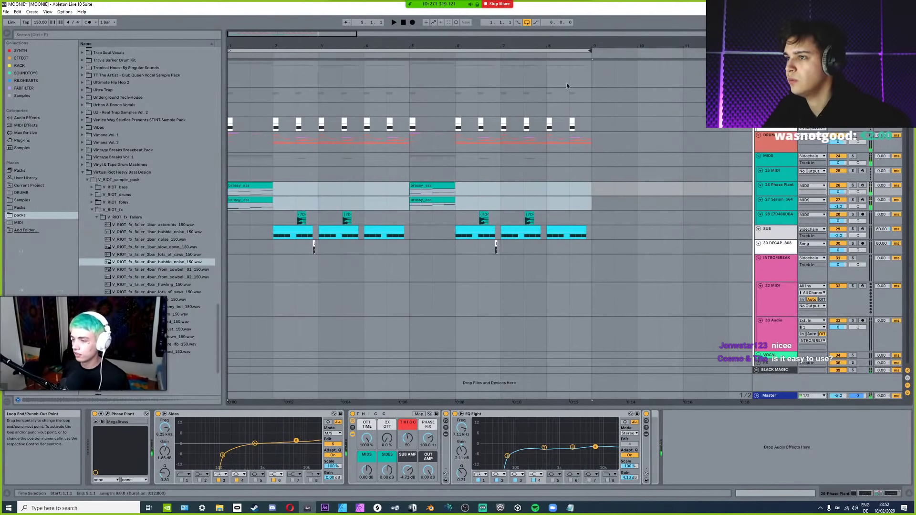
left_click_drag(592, 192, 229, 204)
left_click(229, 204)
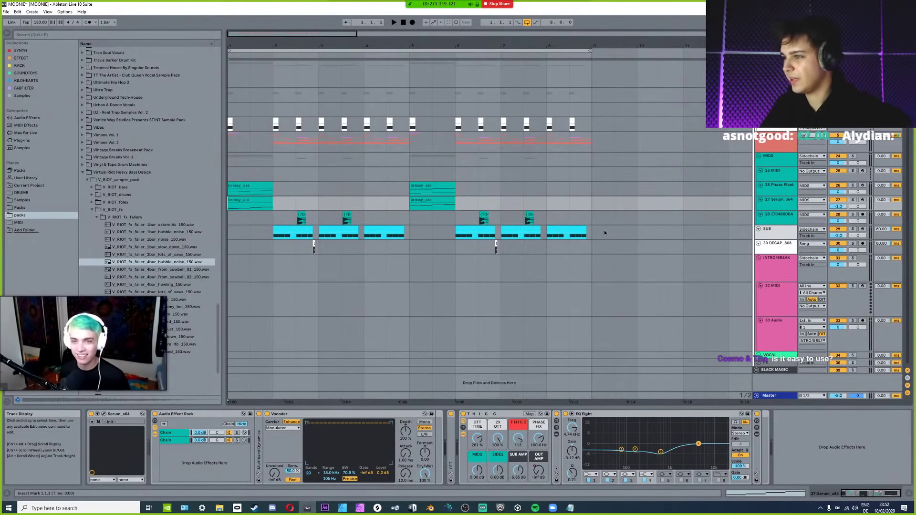
key("space")
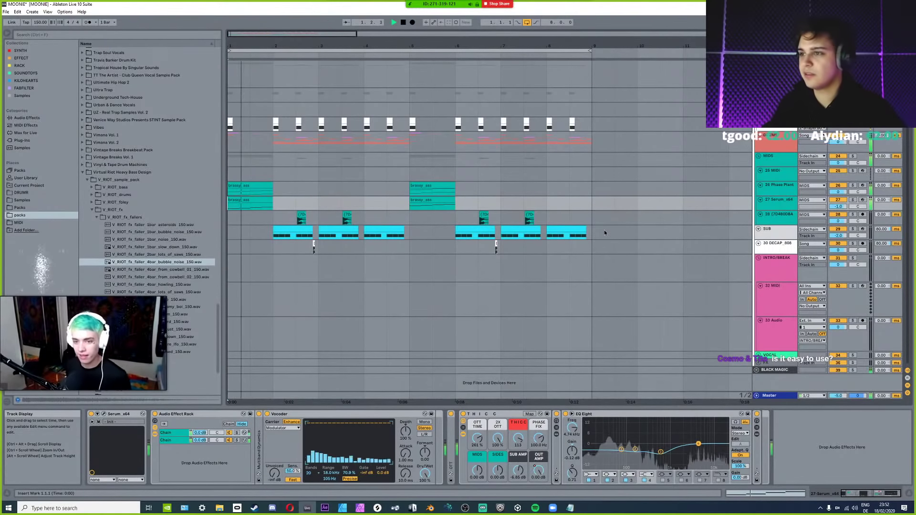